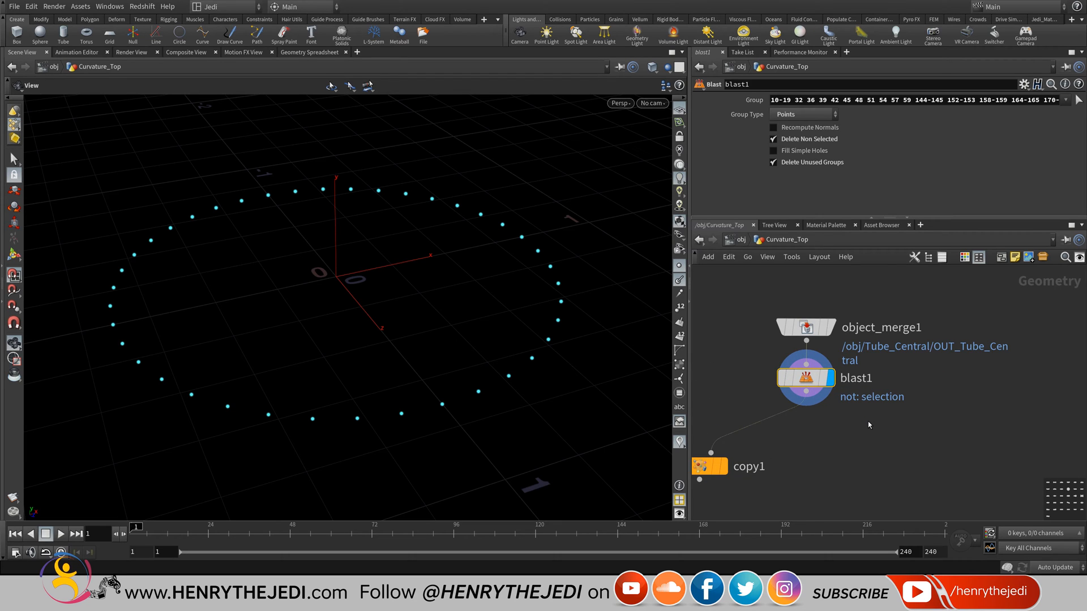
- Add a Point - Old node between blast1 and copy1
{"action": "key", "text": "Tab"}
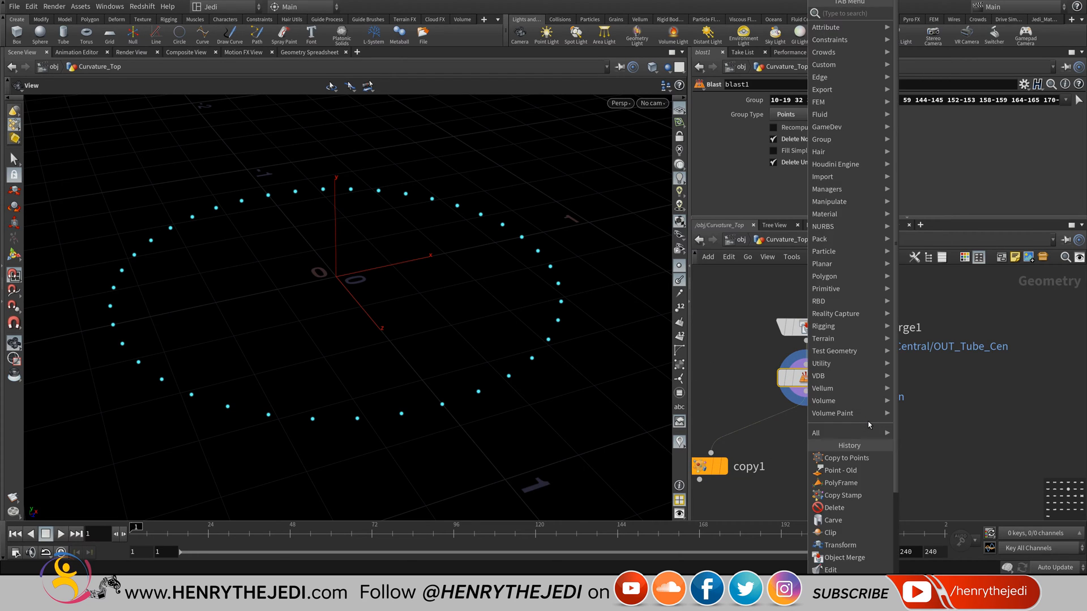
{"action": "mouse_move", "coordinate": [832, 27]}
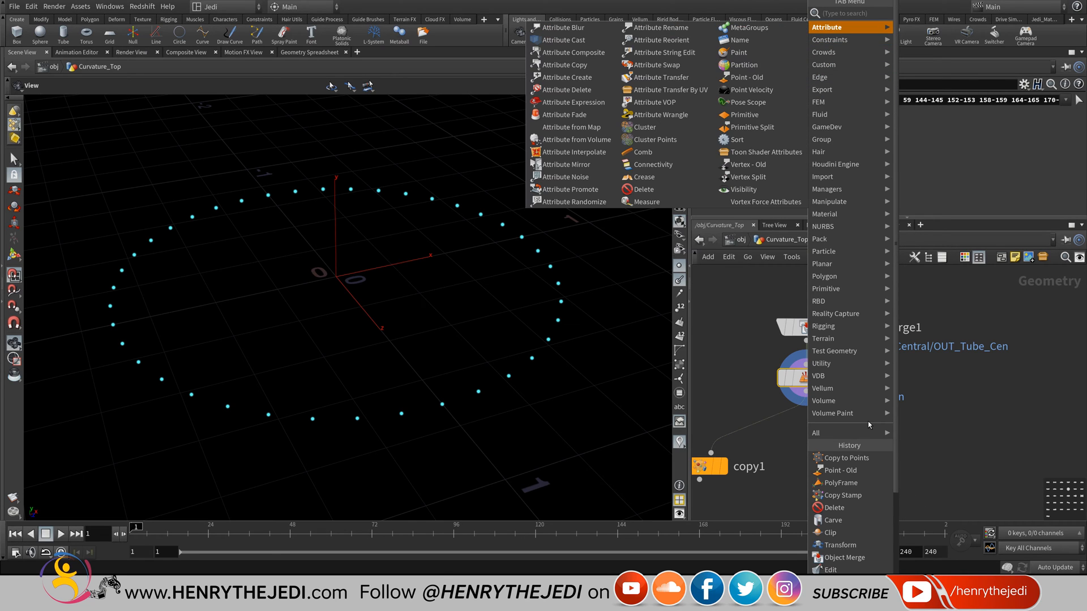
{"action": "left_click", "coordinate": [746, 78]}
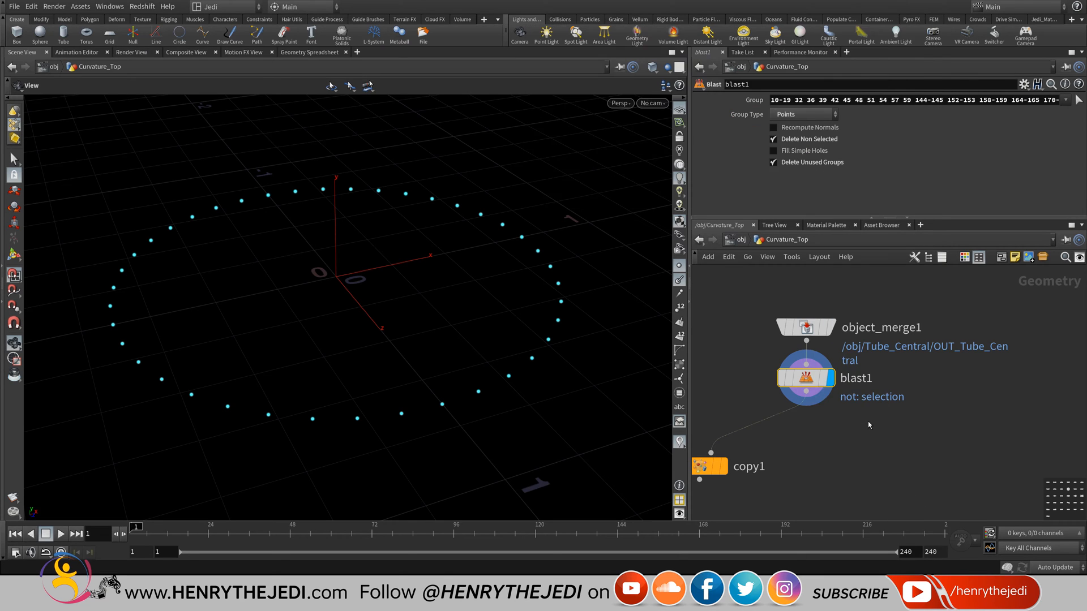
{"action": "left_click", "coordinate": [867, 421]}
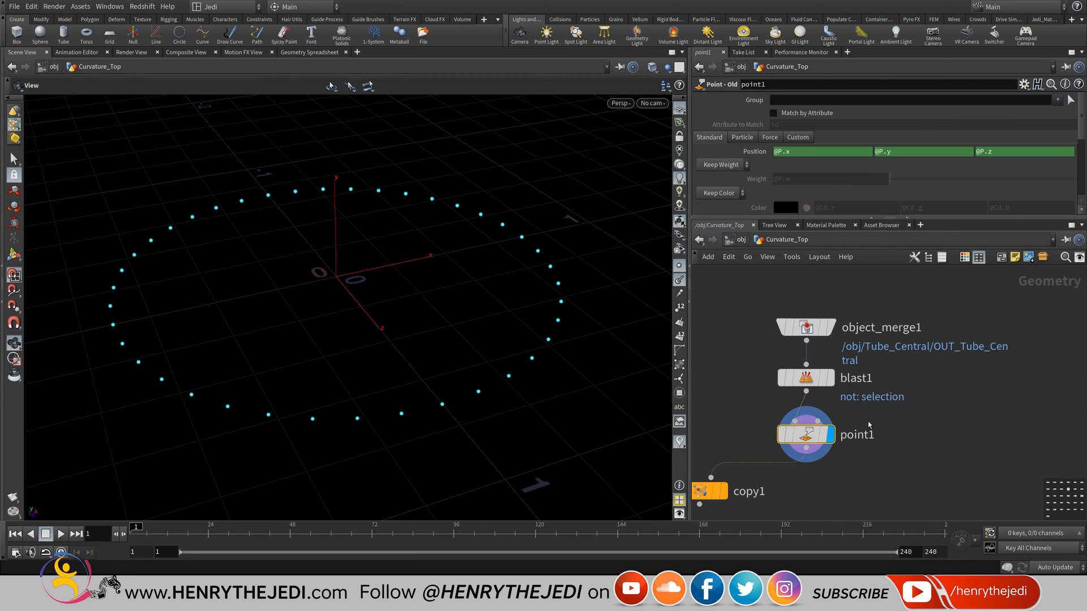
- Set the point1 node's normal option to Add Normal
{"action": "scroll", "coordinate": [860, 153], "scroll_direction": "down", "scroll_amount": 3}
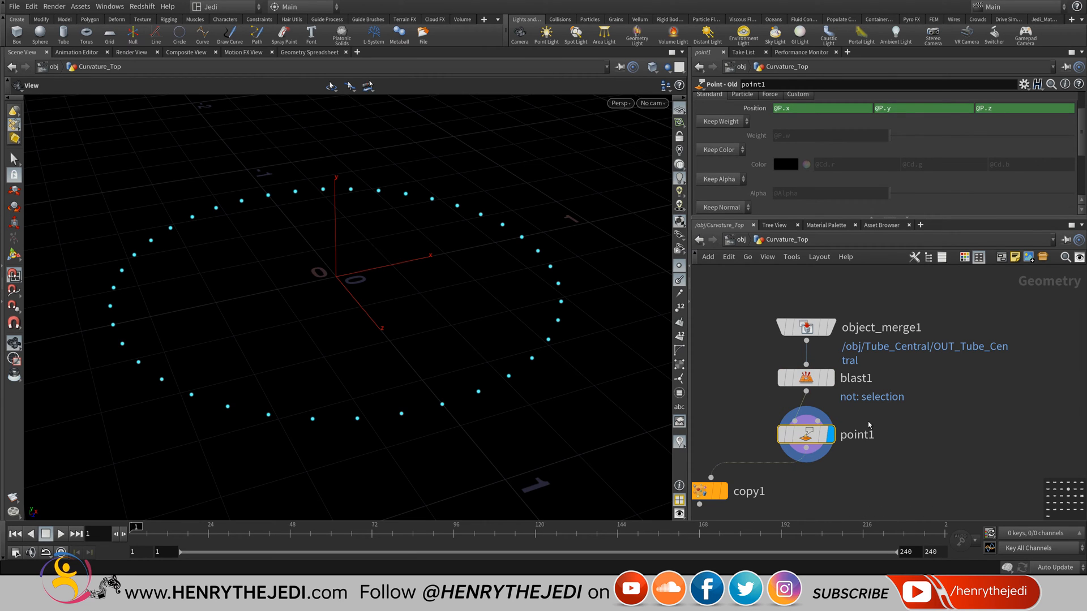
{"action": "scroll", "coordinate": [860, 153], "scroll_direction": "down", "scroll_amount": 2}
{"action": "scroll", "coordinate": [882, 152], "scroll_direction": "down", "scroll_amount": 1}
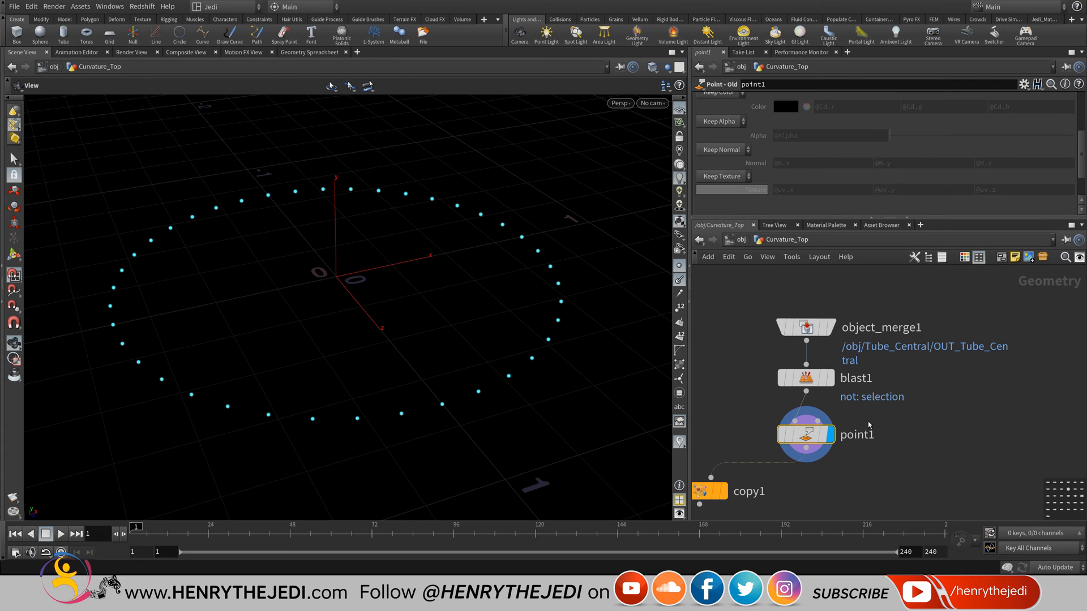
{"action": "left_click", "coordinate": [722, 150]}
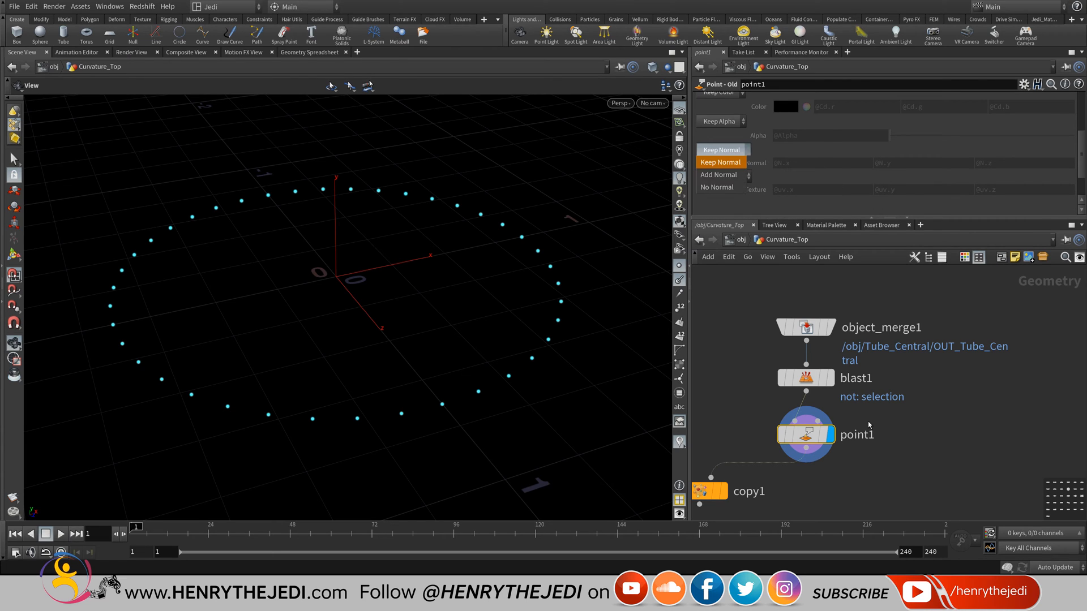
{"action": "left_click", "coordinate": [718, 175]}
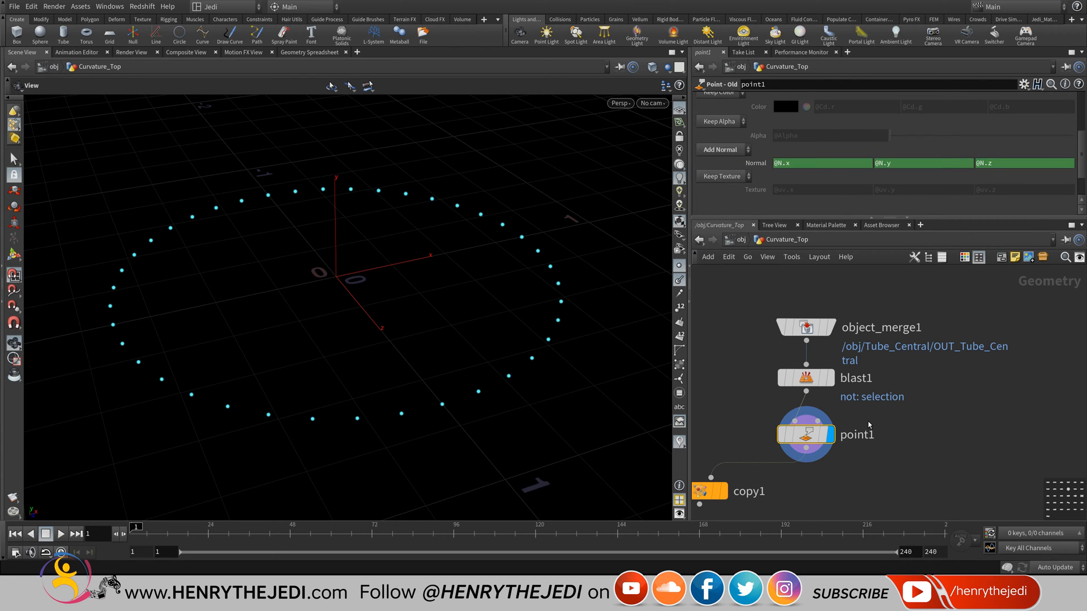
- Delete the expression channels on point1's normal and set its Y component to 1
{"action": "right_click", "coordinate": [755, 163]}
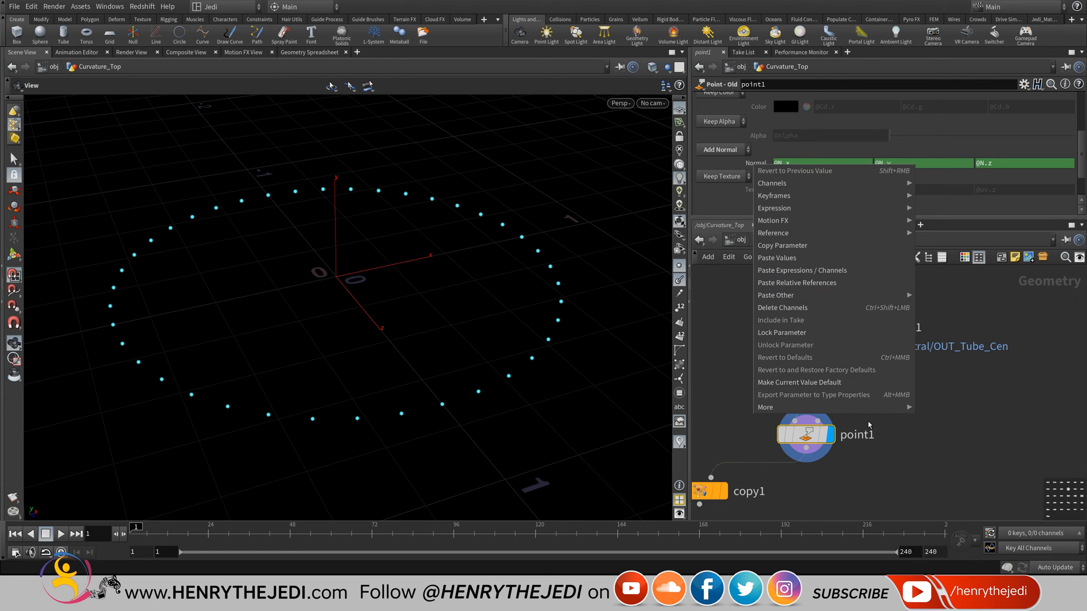
{"action": "left_click", "coordinate": [782, 308]}
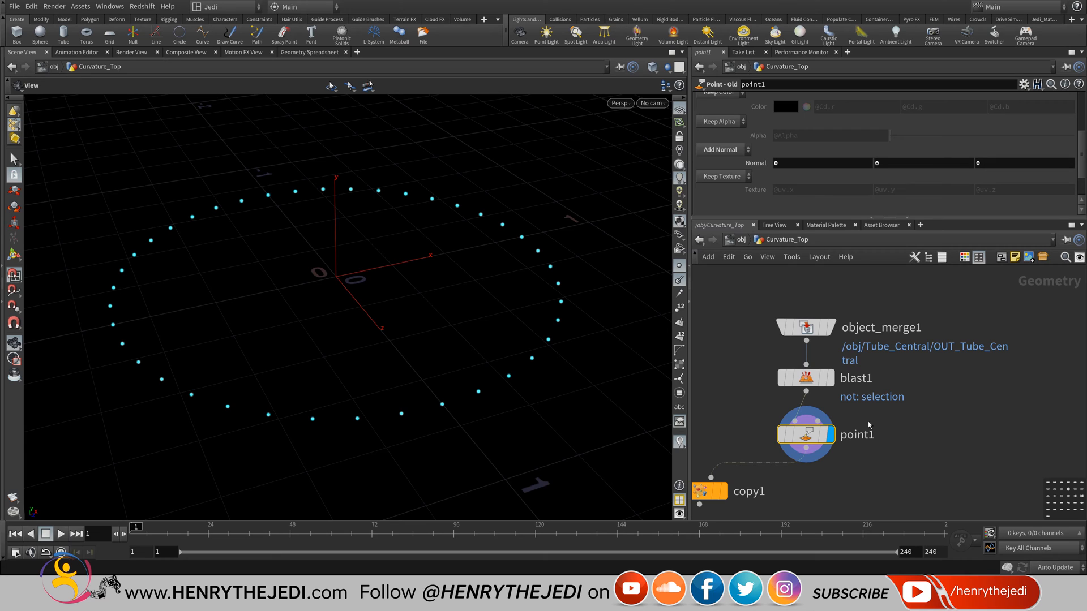
{"action": "double_click", "coordinate": [883, 163]}
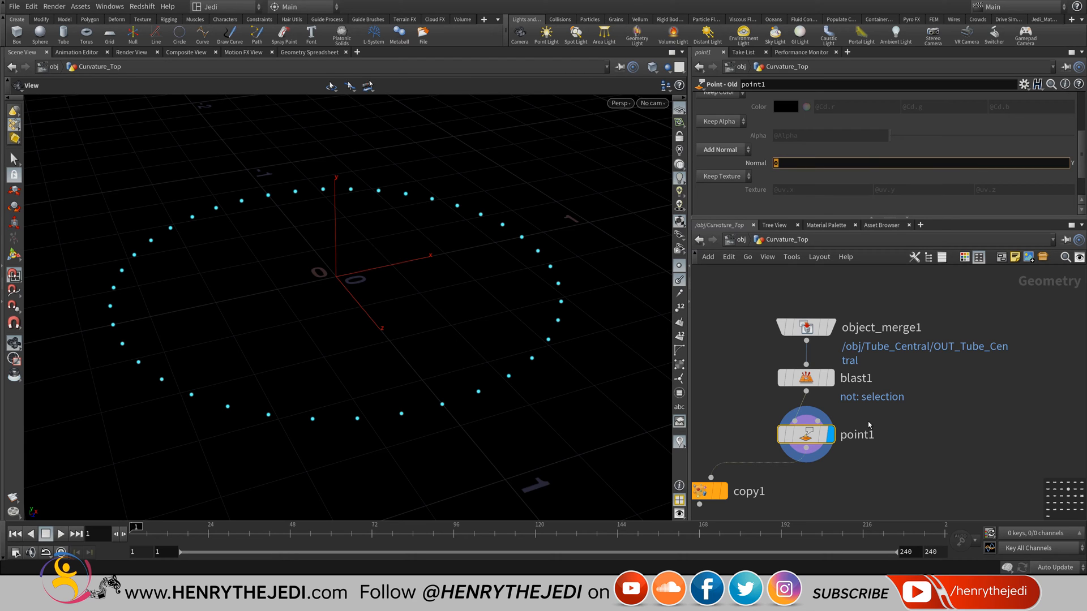
{"action": "type", "text": "1"}
{"action": "key", "text": "Return"}
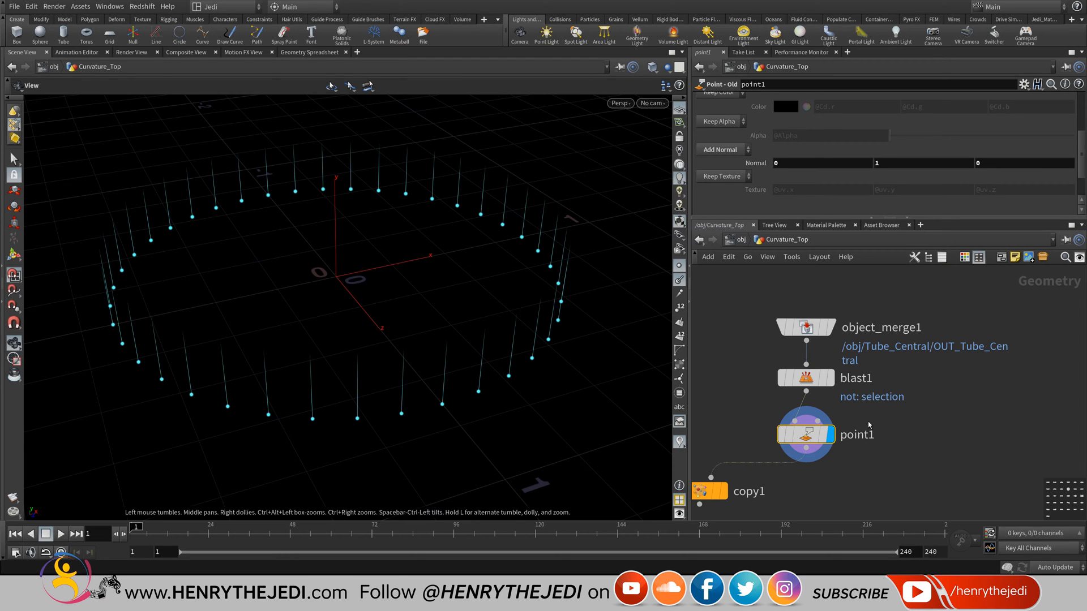
- Display the copy1 node's output to examine how the copied curves are oriented by the point normals
{"action": "mouse_move", "coordinate": [339, 317]}
{"action": "left_mouse_down"}
{"action": "mouse_move", "coordinate": [373, 260]}
{"action": "mouse_move", "coordinate": [334, 295]}
{"action": "mouse_move", "coordinate": [328, 314]}
{"action": "mouse_move", "coordinate": [339, 311]}
{"action": "left_mouse_up"}
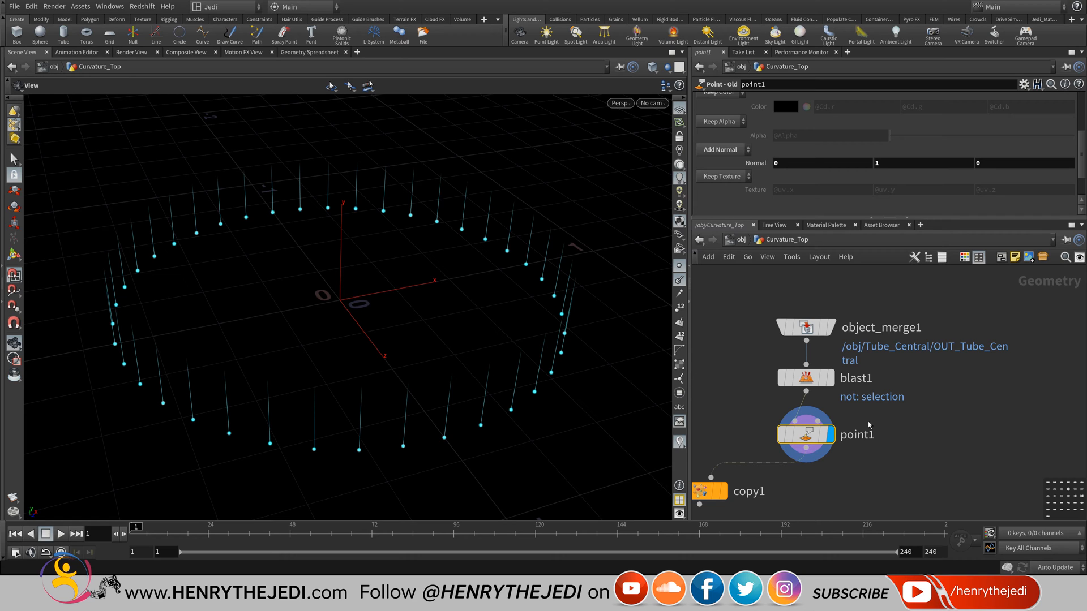
{"action": "scroll", "coordinate": [868, 425], "scroll_direction": "down", "scroll_amount": 3}
{"action": "scroll", "coordinate": [869, 425], "scroll_direction": "left", "scroll_amount": 2}
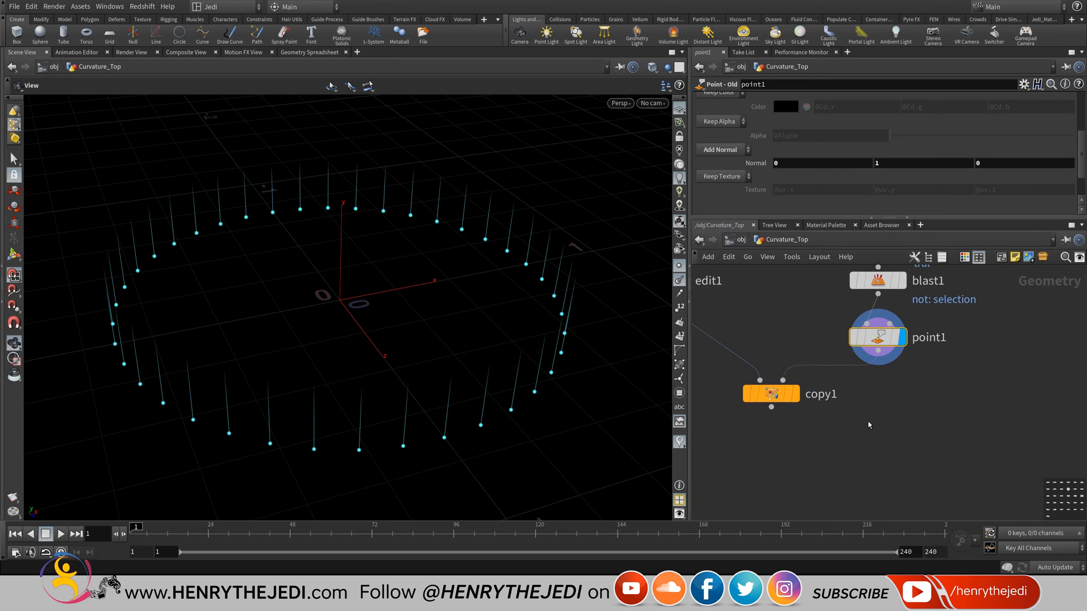
{"action": "scroll", "coordinate": [869, 425], "scroll_direction": "left", "scroll_amount": 2}
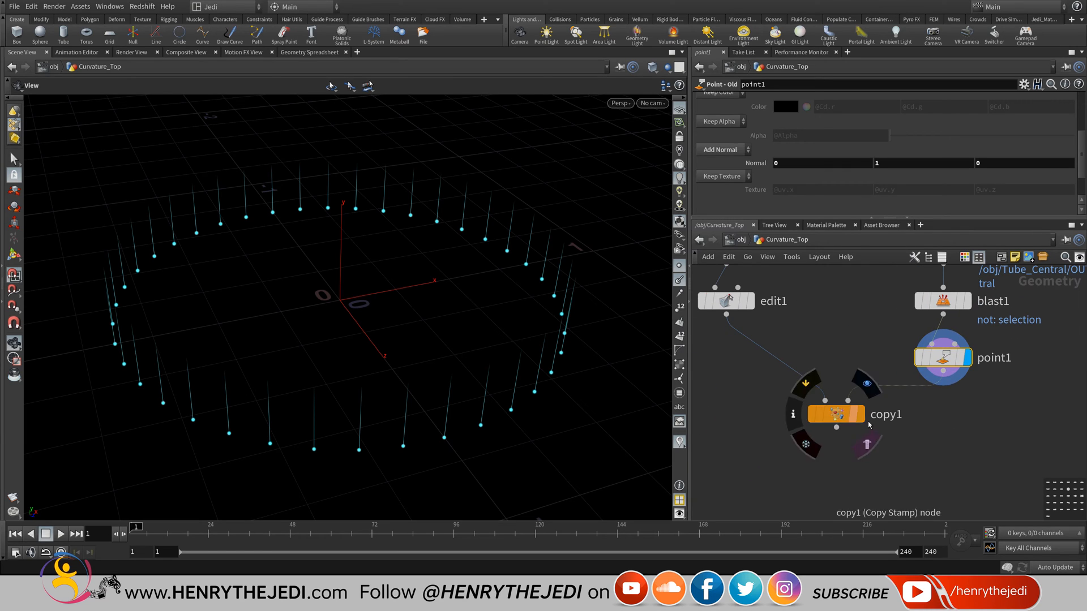
{"action": "scroll", "coordinate": [869, 425], "scroll_direction": "up", "scroll_amount": 4}
{"action": "scroll", "coordinate": [869, 425], "scroll_direction": "left", "scroll_amount": 2}
{"action": "scroll", "coordinate": [867, 421], "scroll_direction": "down", "scroll_amount": 2}
{"action": "scroll", "coordinate": [868, 421], "scroll_direction": "right", "scroll_amount": 2}
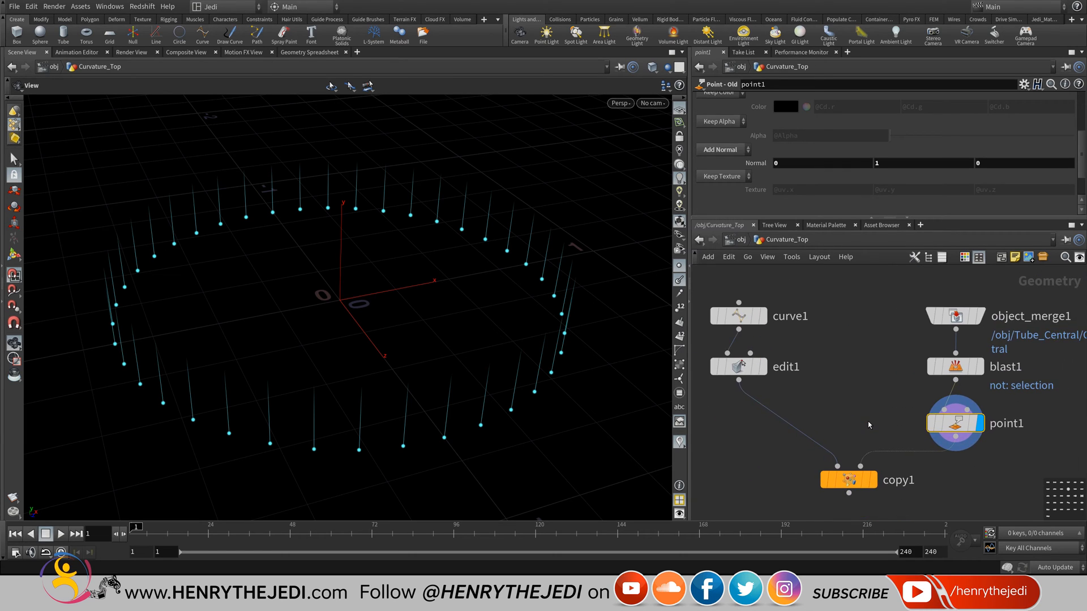
{"action": "left_click_drag", "start_coordinate": [690, 272], "coordinate": [625, 271]}
{"action": "middle_click_drag", "start_coordinate": [869, 425], "coordinate": [848, 372]}
{"action": "key", "text": "r"}
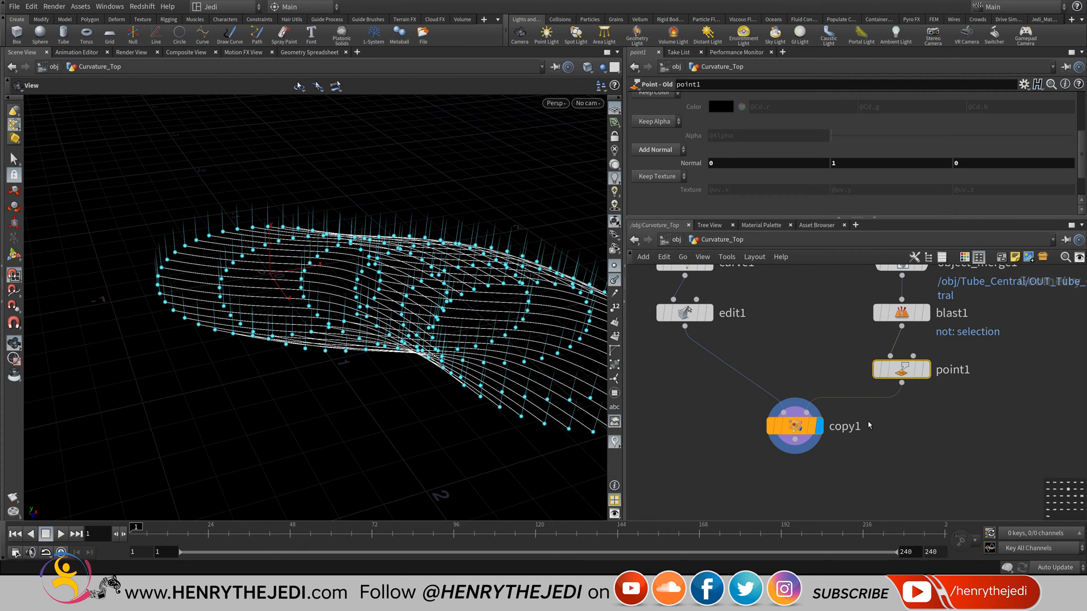
- Try tilting the copied curves by setting point1's normal to about 20.2 in X and -46.2 in Z
{"action": "mouse_move", "coordinate": [764, 162]}
{"action": "middle_mouse_down"}
{"action": "mouse_move", "coordinate": [914, 162]}
{"action": "mouse_move", "coordinate": [750, 161]}
{"action": "mouse_move", "coordinate": [1075, 162]}
{"action": "mouse_move", "coordinate": [934, 162]}
{"action": "middle_mouse_up"}
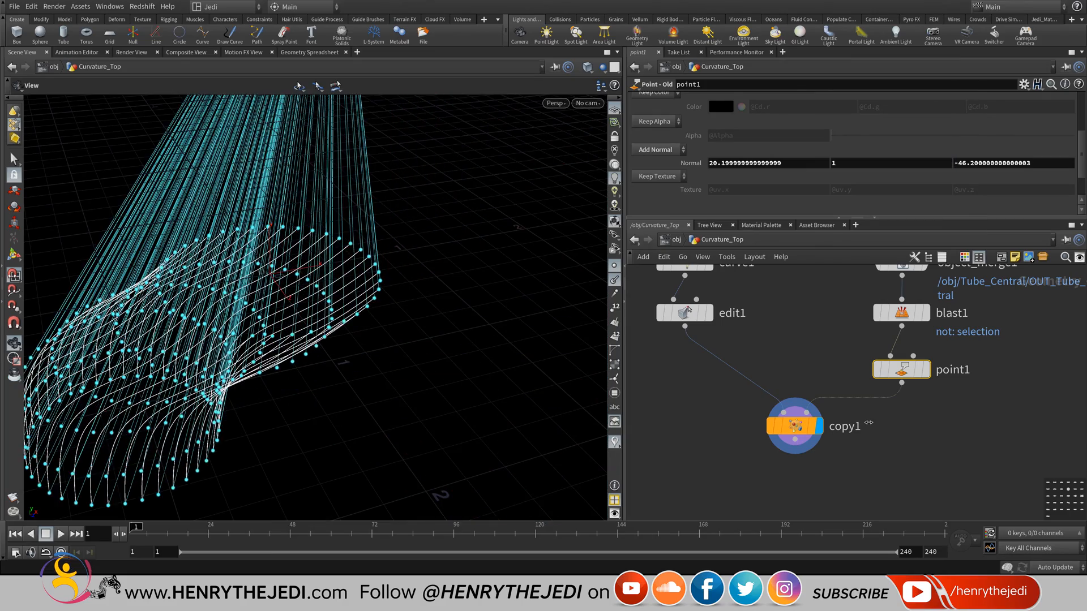
{"action": "mouse_move", "coordinate": [311, 312]}
{"action": "left_mouse_down"}
{"action": "mouse_move", "coordinate": [402, 300]}
{"action": "mouse_move", "coordinate": [317, 303]}
{"action": "left_mouse_up"}
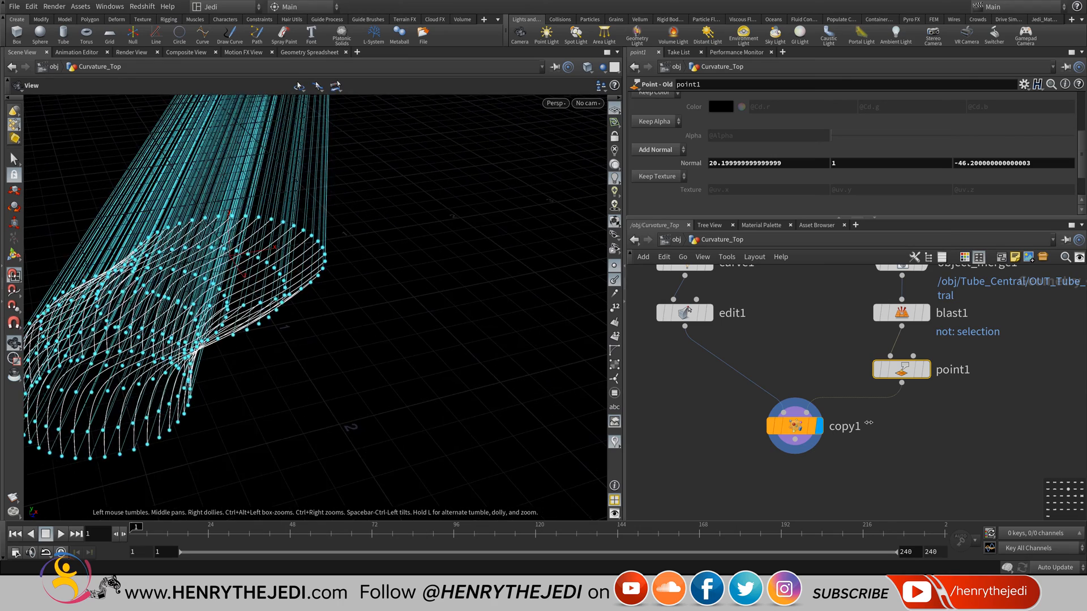
{"action": "middle_click_drag", "start_coordinate": [271, 311], "coordinate": [379, 308]}
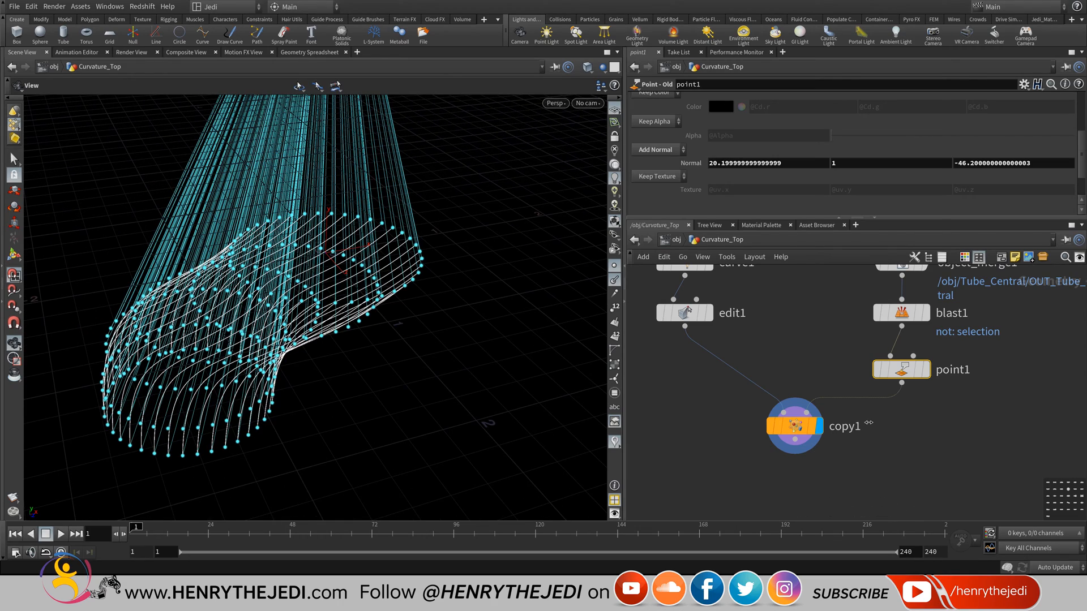
- Display the point1 node's output and revert its normal parameter to the defaults
{"action": "left_click", "coordinate": [925, 369]}
{"action": "middle_click_drag", "start_coordinate": [325, 266], "coordinate": [262, 461]}
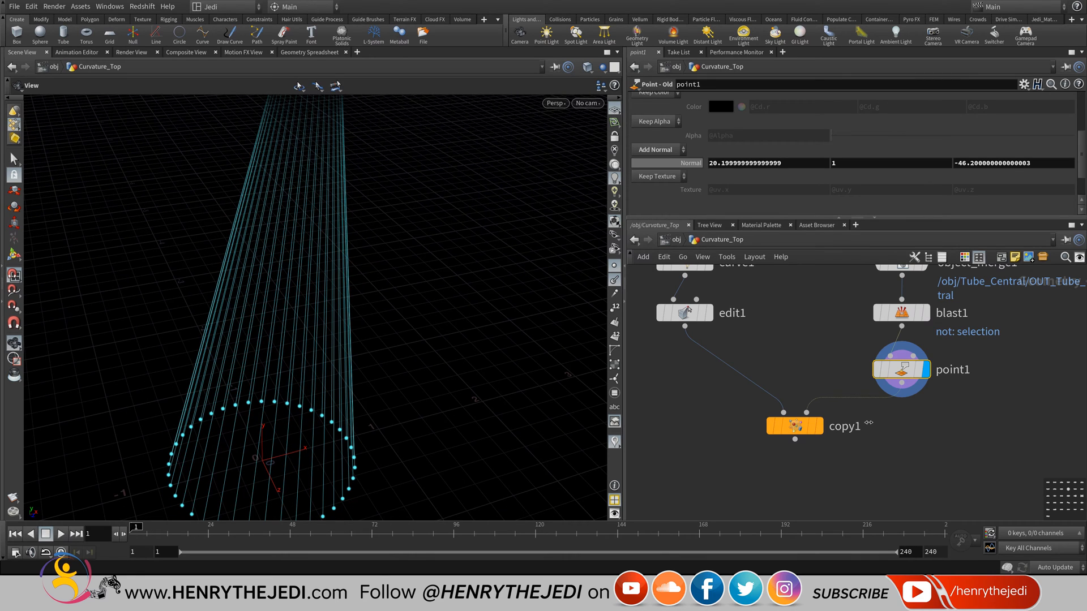
{"action": "right_click", "coordinate": [682, 163]}
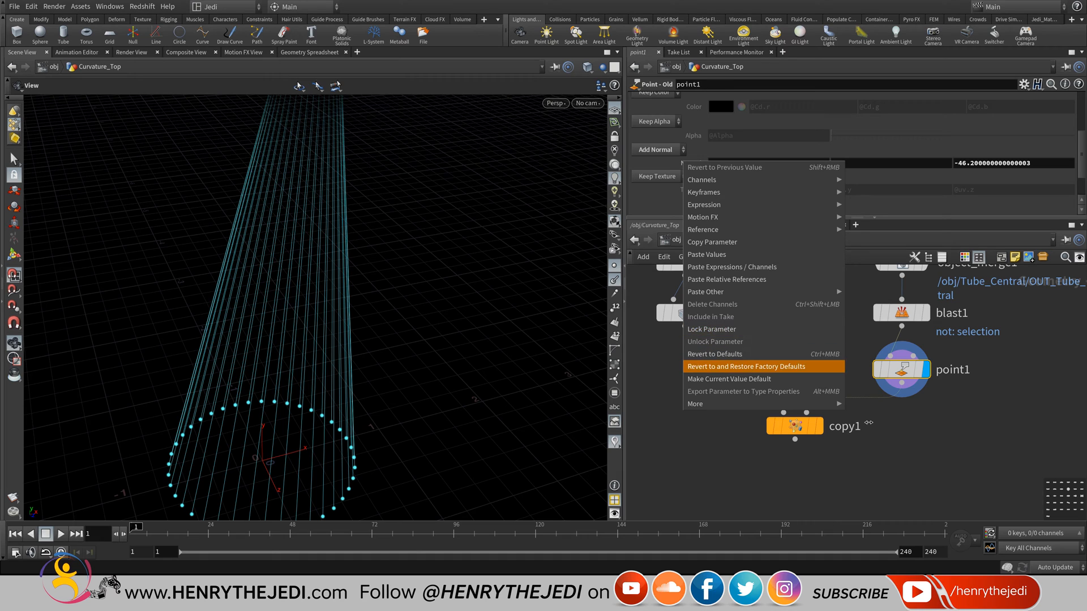
{"action": "left_click", "coordinate": [714, 353]}
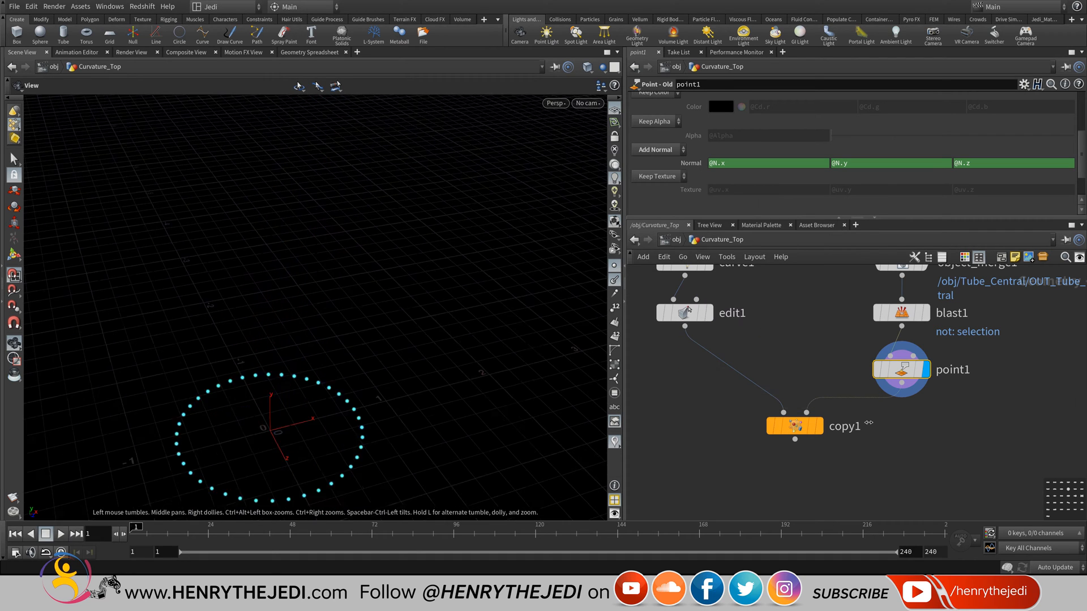
{"action": "scroll", "coordinate": [294, 346], "scroll_direction": "up", "scroll_amount": 4}
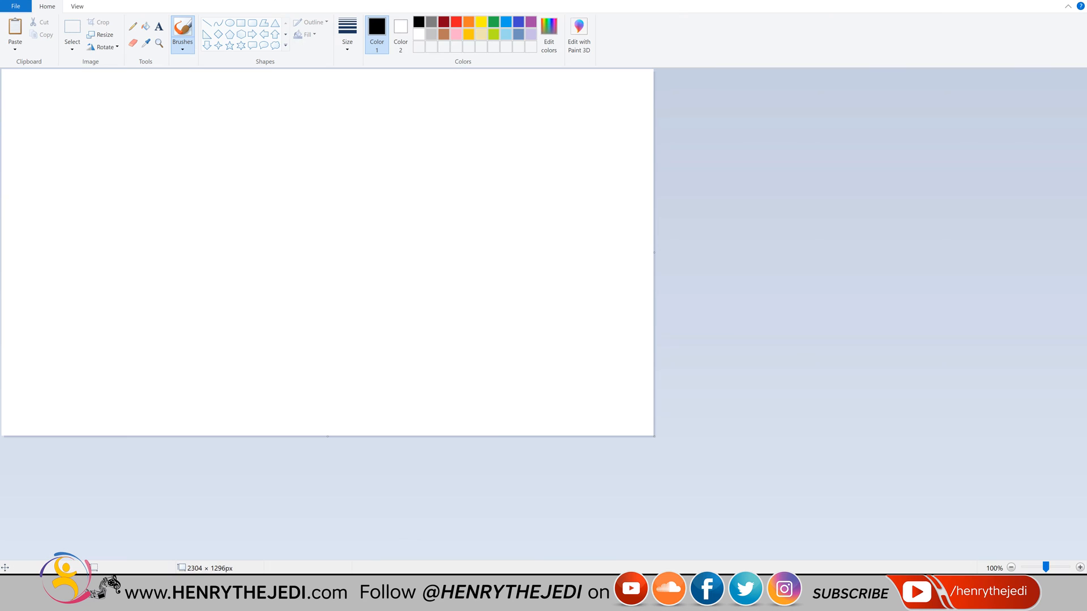
- Switch to Paint and sketch a ring of small point marks with a rounded outline around them
{"action": "left_click_drag", "start_coordinate": [215, 191], "coordinate": [221, 190]}
{"action": "left_click_drag", "start_coordinate": [179, 224], "coordinate": [209, 212]}
{"action": "mouse_move", "coordinate": [193, 255]}
{"action": "left_mouse_down"}
{"action": "mouse_move", "coordinate": [258, 268]}
{"action": "mouse_move", "coordinate": [306, 255]}
{"action": "mouse_move", "coordinate": [345, 226]}
{"action": "left_mouse_up"}
{"action": "left_click", "coordinate": [279, 262]}
{"action": "left_click_drag", "start_coordinate": [306, 194], "coordinate": [240, 186]}
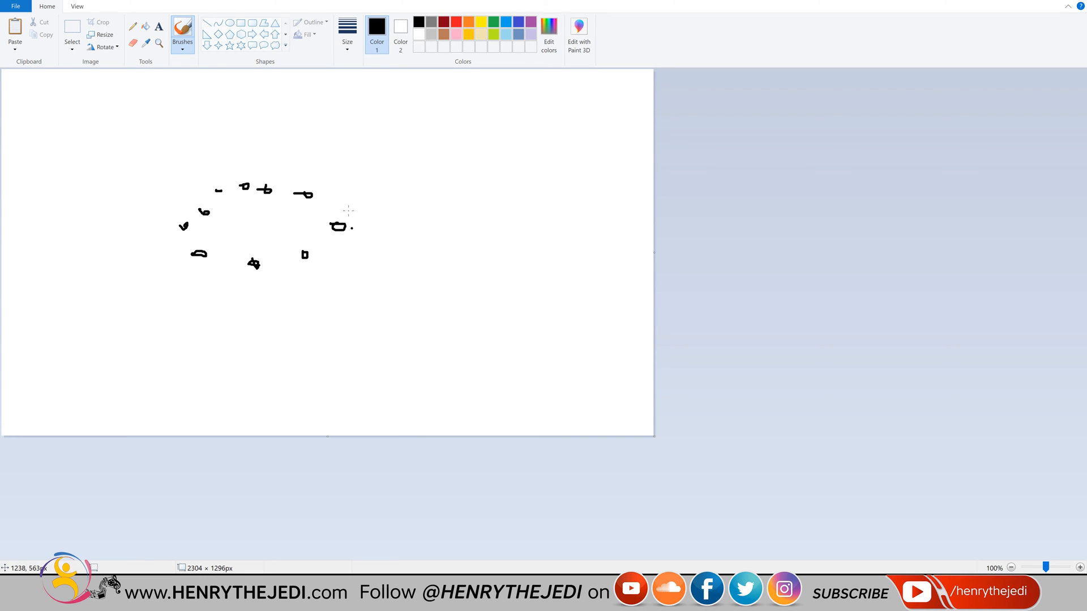
{"action": "mouse_move", "coordinate": [352, 221]}
{"action": "left_mouse_down"}
{"action": "mouse_move", "coordinate": [200, 191]}
{"action": "mouse_move", "coordinate": [186, 264]}
{"action": "mouse_move", "coordinate": [368, 218]}
{"action": "mouse_move", "coordinate": [273, 203]}
{"action": "left_mouse_up"}
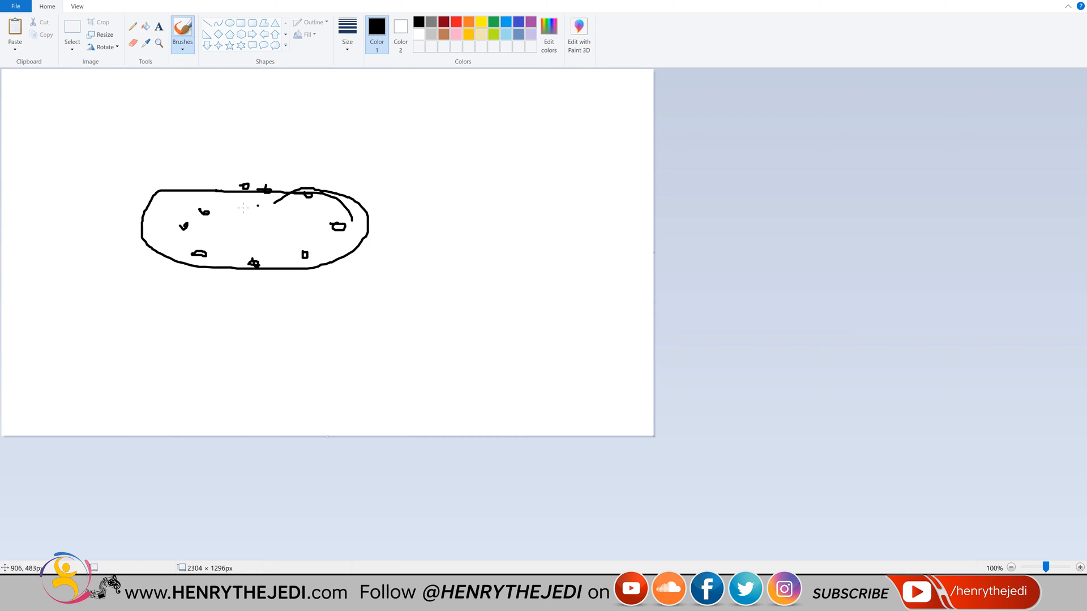
- Start a new blank drawing in Paint without saving the sketch
{"action": "left_click", "coordinate": [16, 6]}
{"action": "left_click", "coordinate": [28, 25]}
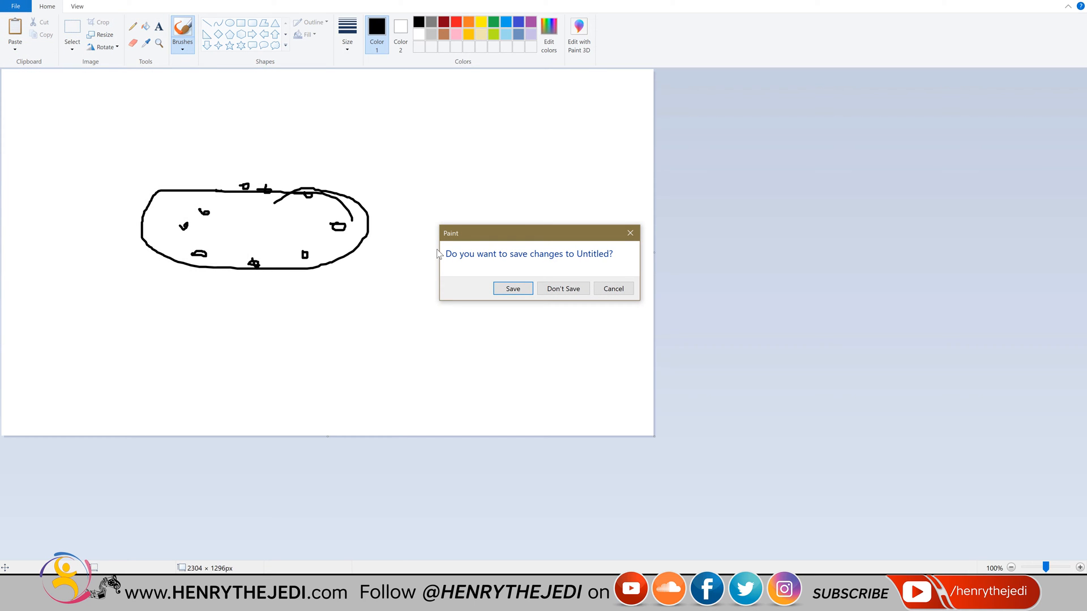
{"action": "left_click", "coordinate": [552, 289]}
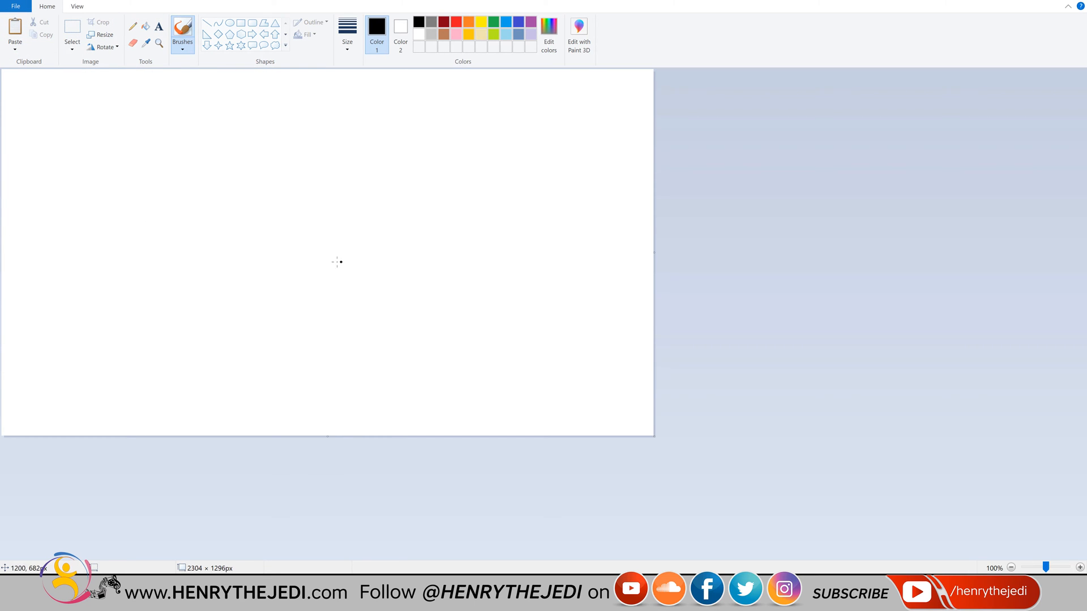
- Sketch eight small marks arranged in a ring to represent the circle's points
{"action": "left_click_drag", "start_coordinate": [213, 198], "coordinate": [173, 233]}
{"action": "left_click_drag", "start_coordinate": [208, 276], "coordinate": [286, 291]}
{"action": "left_click", "coordinate": [225, 285]}
{"action": "left_click", "coordinate": [307, 289]}
{"action": "left_click_drag", "start_coordinate": [344, 267], "coordinate": [342, 271]}
{"action": "left_click_drag", "start_coordinate": [367, 222], "coordinate": [358, 221]}
{"action": "left_click_drag", "start_coordinate": [326, 180], "coordinate": [334, 188]}
{"action": "left_click_drag", "start_coordinate": [267, 175], "coordinate": [273, 182]}
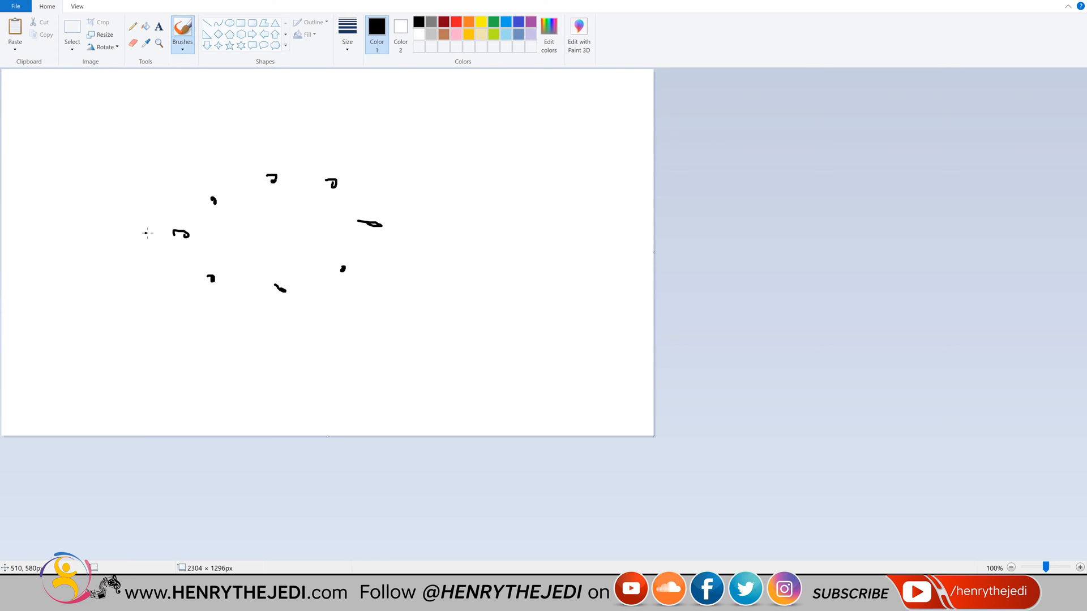
- Draw eight straight lines radiating outward from the ring, one beside each mark, to illustrate outward-facing normals
{"action": "left_click_drag", "start_coordinate": [150, 233], "coordinate": [50, 229]}
{"action": "left_click_drag", "start_coordinate": [147, 125], "coordinate": [201, 180]}
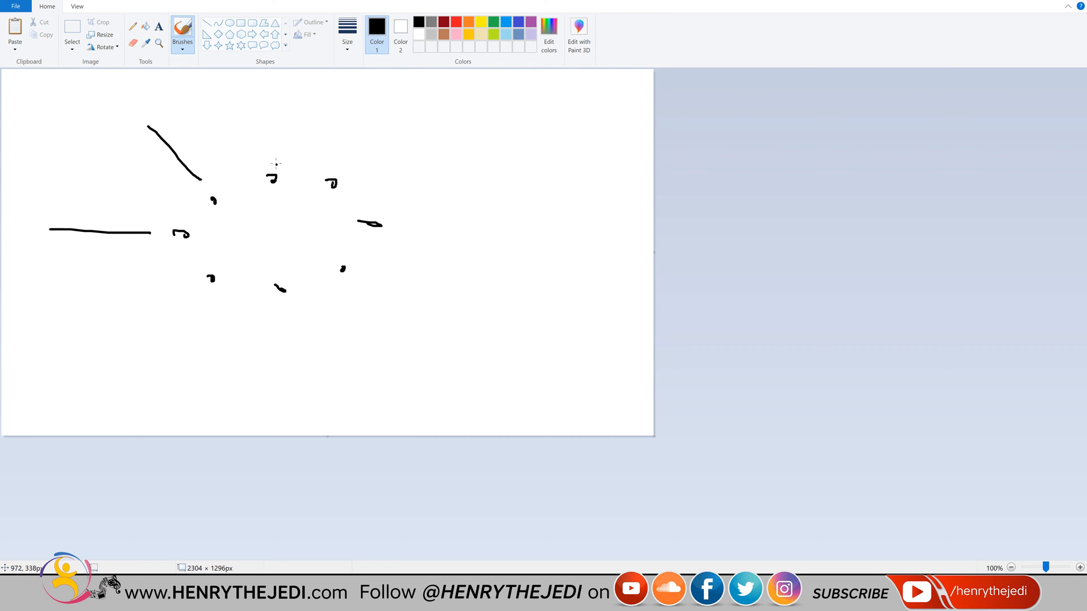
{"action": "left_click_drag", "start_coordinate": [264, 159], "coordinate": [264, 95]}
{"action": "left_click_drag", "start_coordinate": [343, 160], "coordinate": [407, 112]}
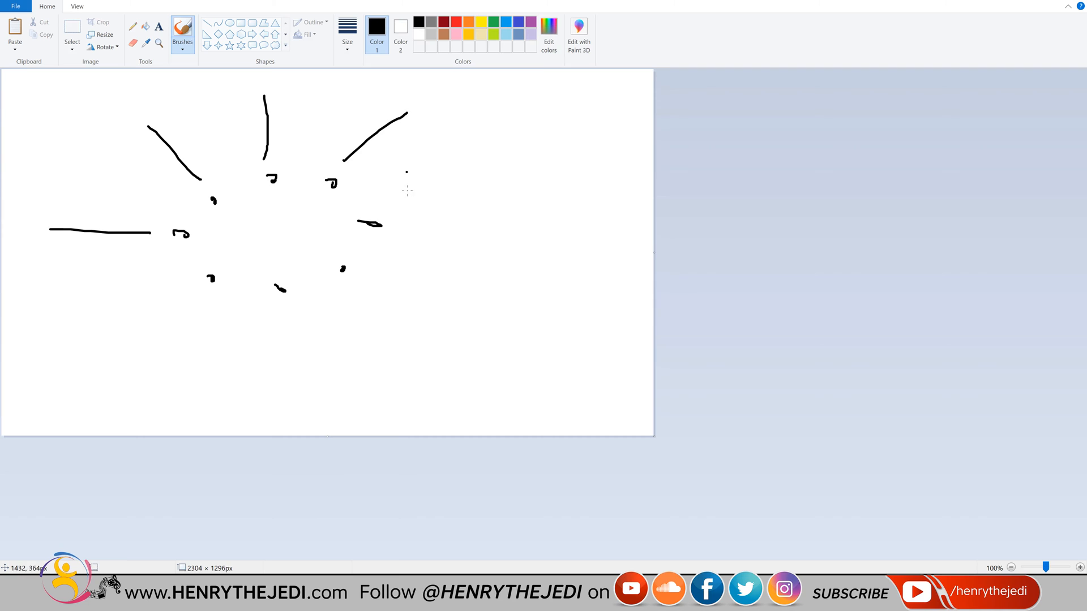
{"action": "left_click_drag", "start_coordinate": [393, 229], "coordinate": [480, 234]}
{"action": "left_click_drag", "start_coordinate": [362, 286], "coordinate": [406, 316]}
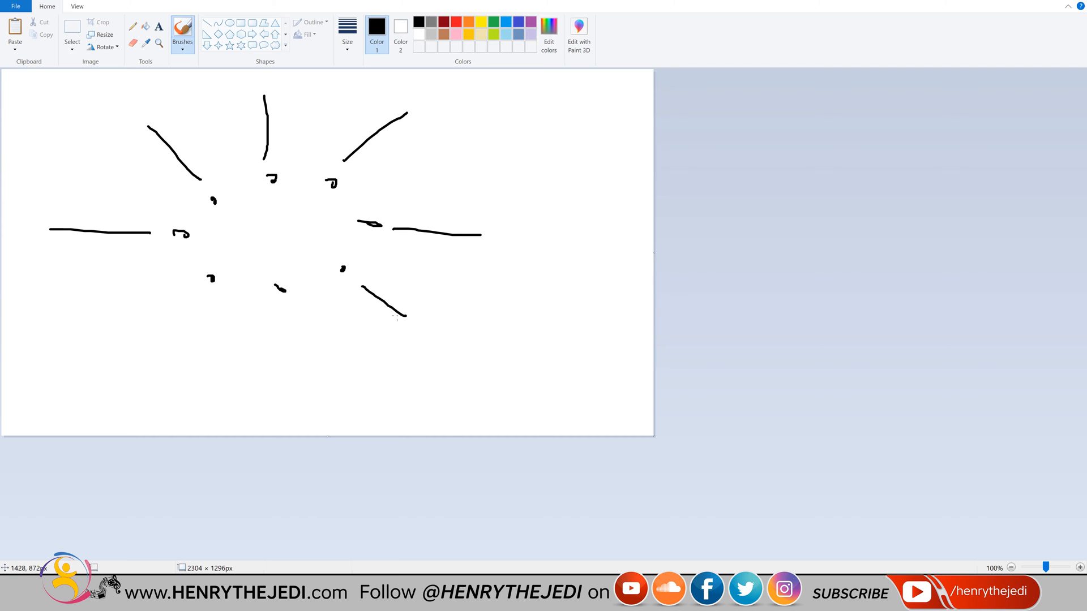
{"action": "left_click_drag", "start_coordinate": [282, 297], "coordinate": [296, 350]}
{"action": "left_click_drag", "start_coordinate": [194, 290], "coordinate": [110, 325]}
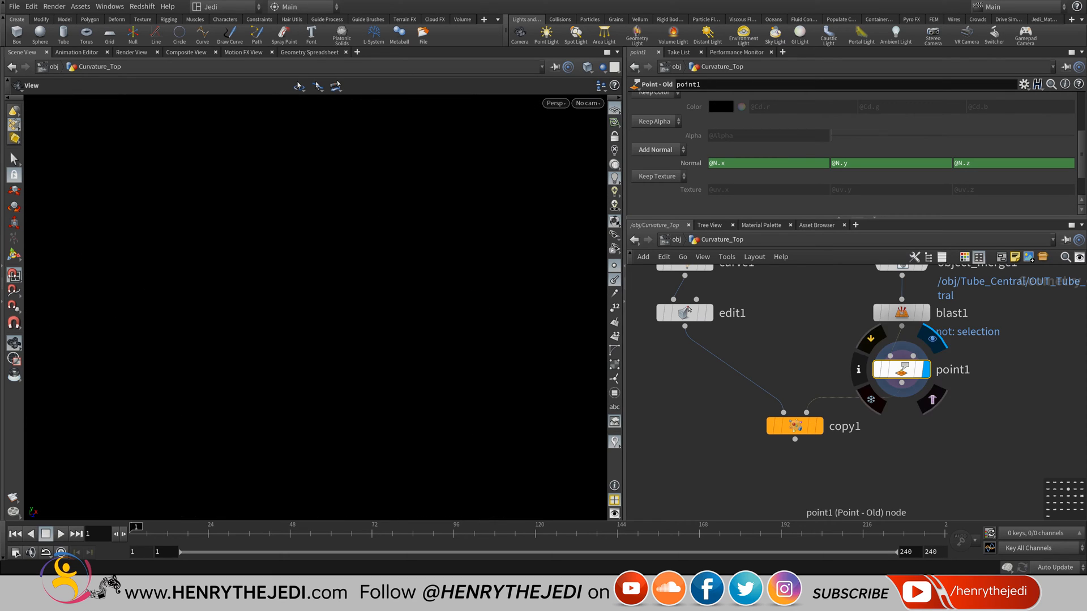
- Delete the point1 node between blast1 and copy1
{"action": "key", "text": "Delete"}
{"action": "scroll", "coordinate": [835, 401], "scroll_direction": "down", "scroll_amount": 3}
{"action": "mouse_move", "coordinate": [836, 400]}
{"action": "middle_mouse_down"}
{"action": "mouse_move", "coordinate": [822, 406]}
{"action": "mouse_move", "coordinate": [858, 367]}
{"action": "mouse_move", "coordinate": [835, 388]}
{"action": "middle_mouse_up"}
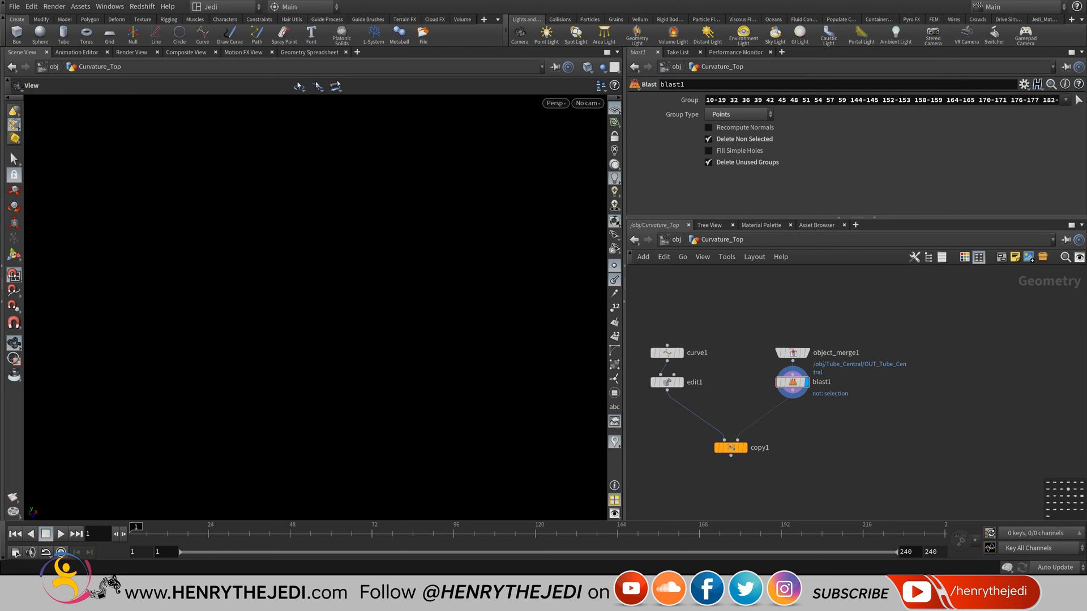
- Add a Circle primitive node beside the object_merge1 branch and display it framed in the viewport
{"action": "key", "text": "Tab"}
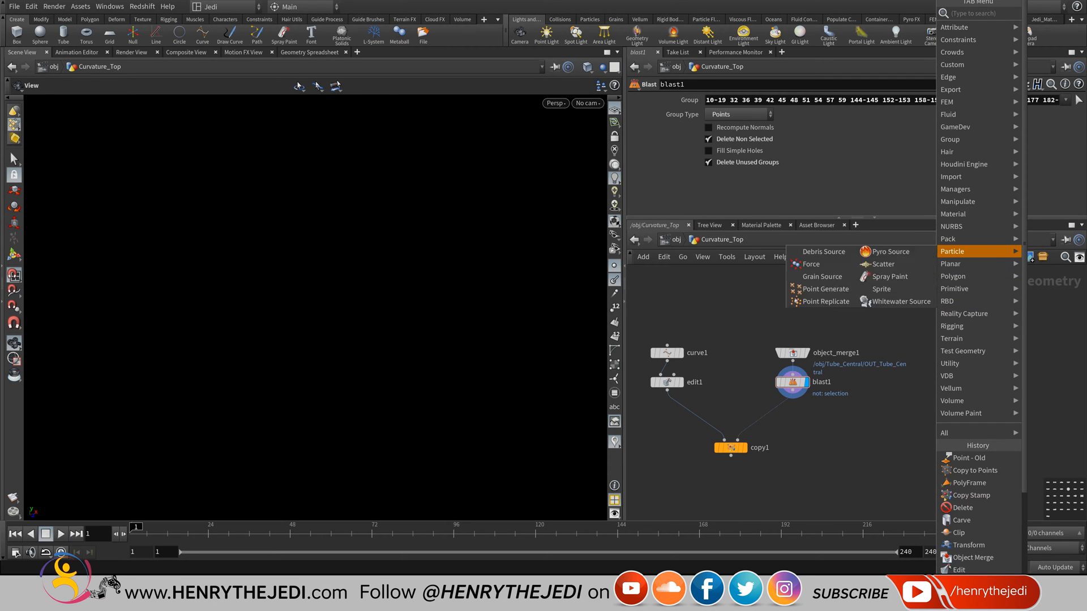
{"action": "mouse_move", "coordinate": [962, 289]}
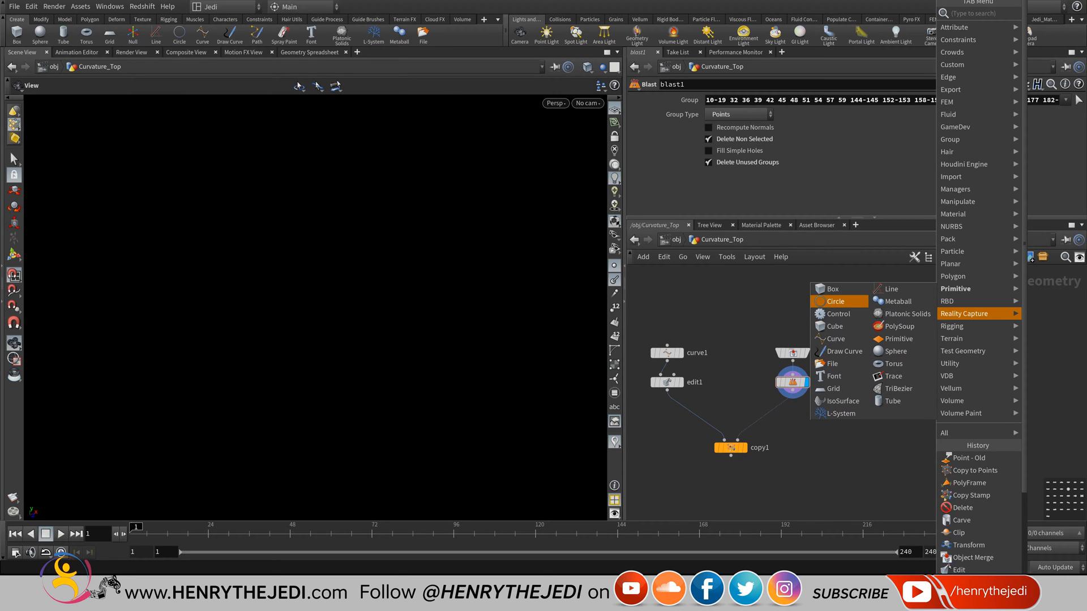
{"action": "left_click", "coordinate": [836, 301]}
{"action": "left_click", "coordinate": [957, 353]}
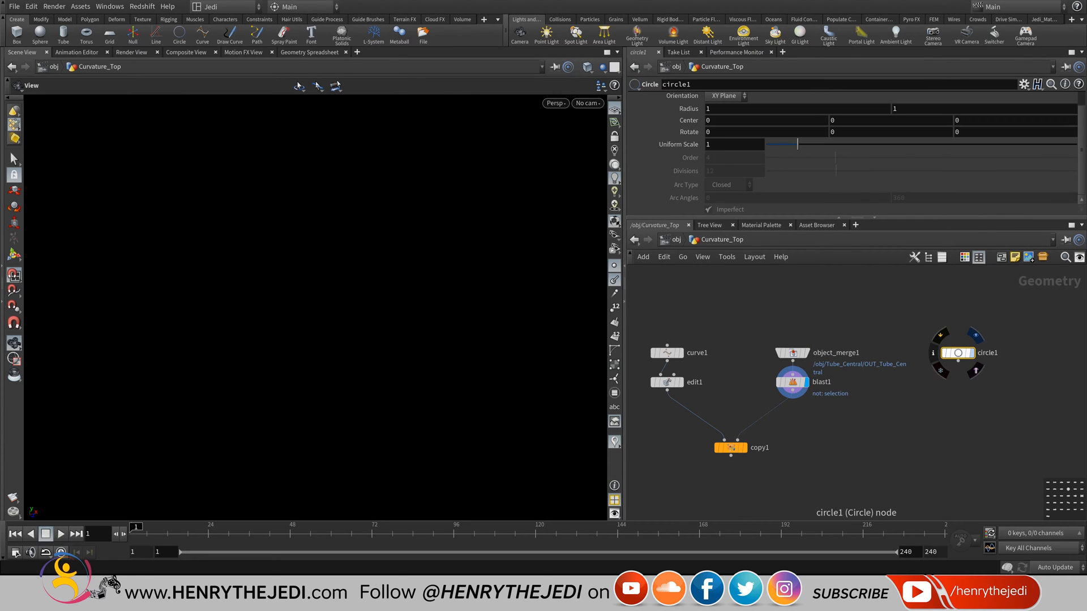
{"action": "left_click", "coordinate": [971, 352]}
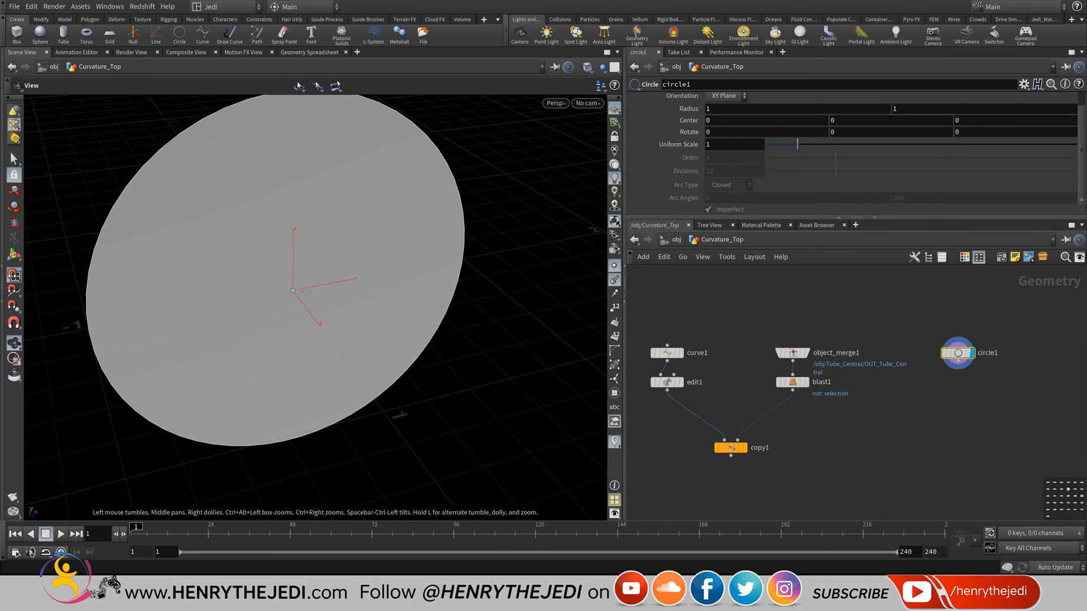
{"action": "key", "text": "f"}
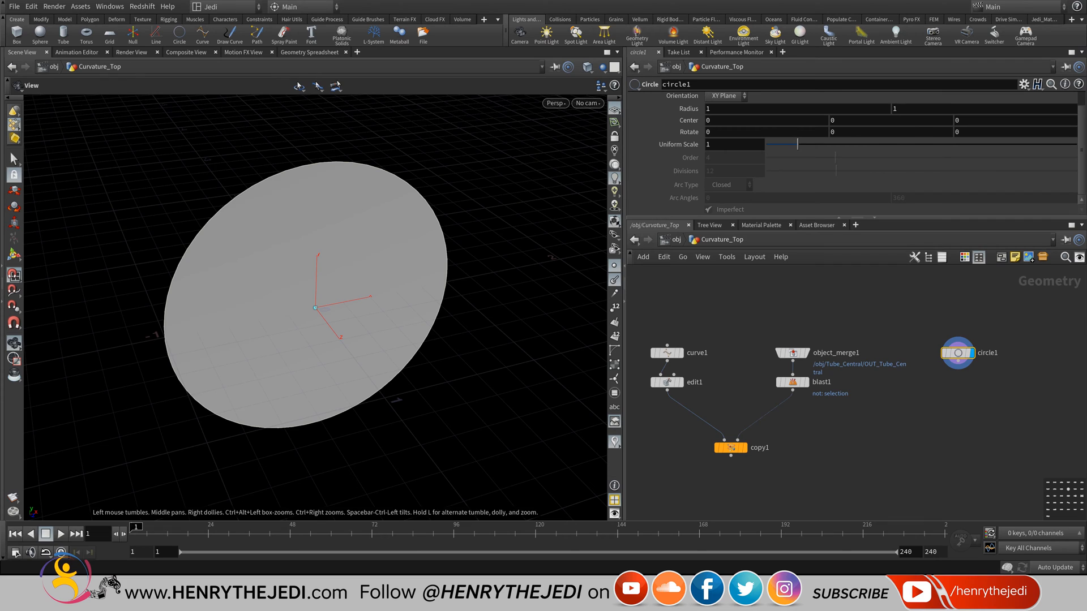
- Set the circle's orientation to ZX Plane and compare it with the ring of points from blast1
{"action": "left_click", "coordinate": [725, 95]}
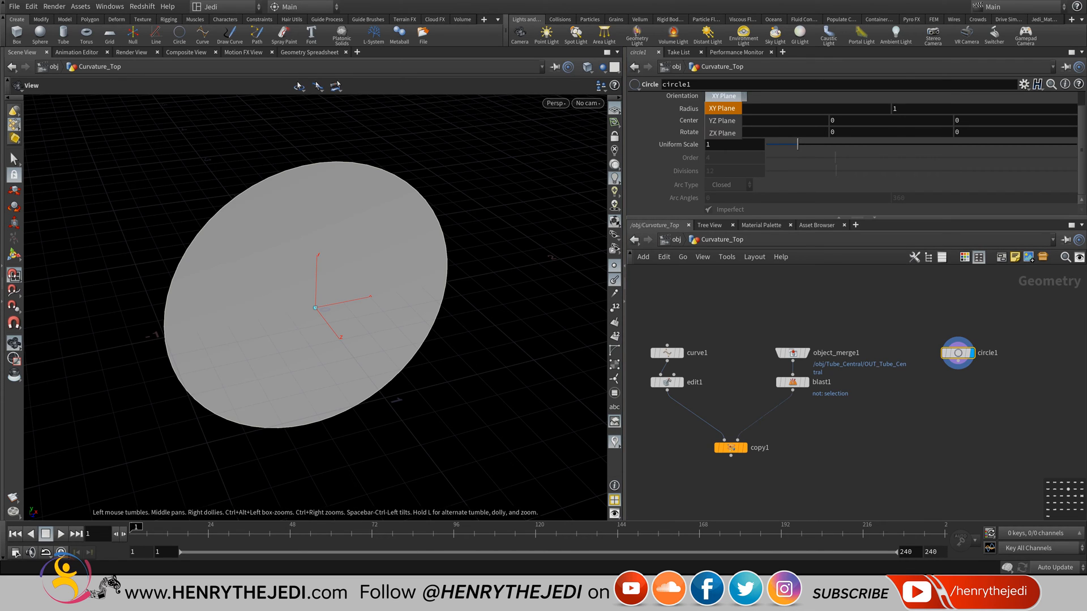
{"action": "left_click", "coordinate": [722, 133]}
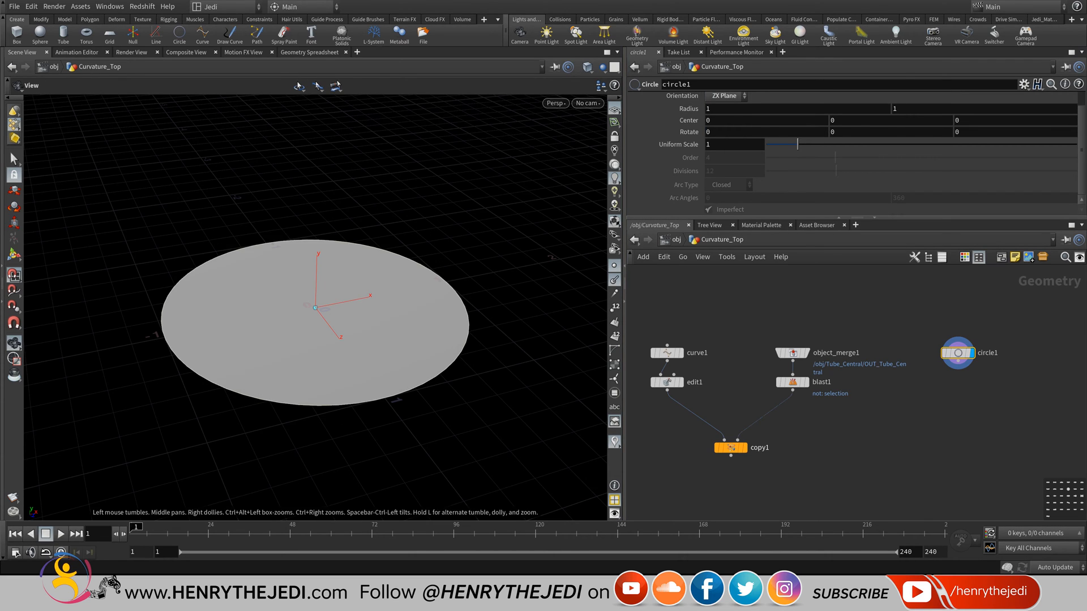
{"action": "left_click", "coordinate": [806, 382]}
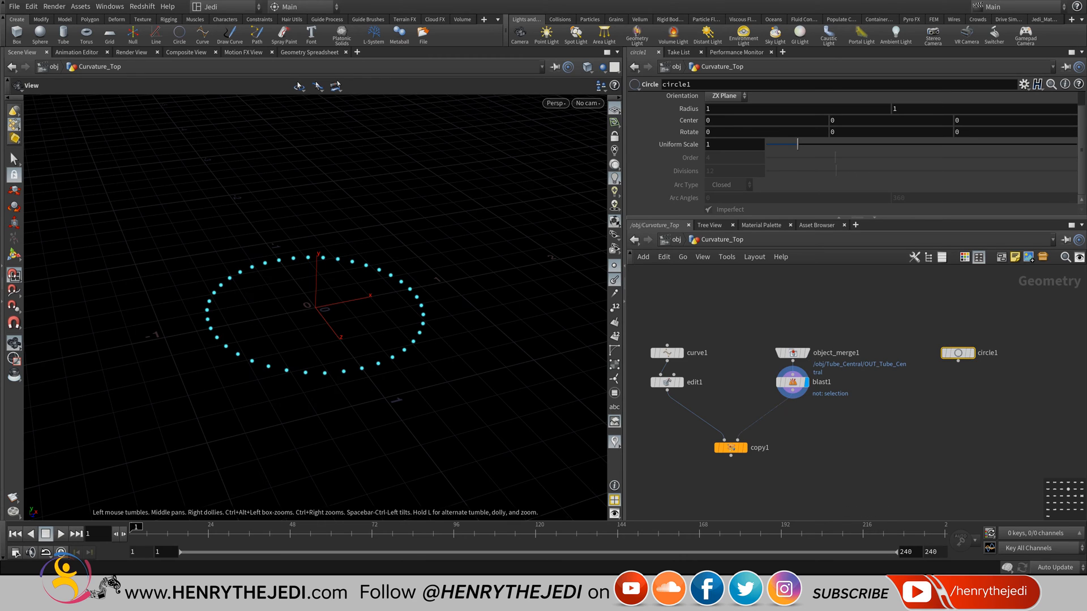
{"action": "mouse_move", "coordinate": [958, 352]}
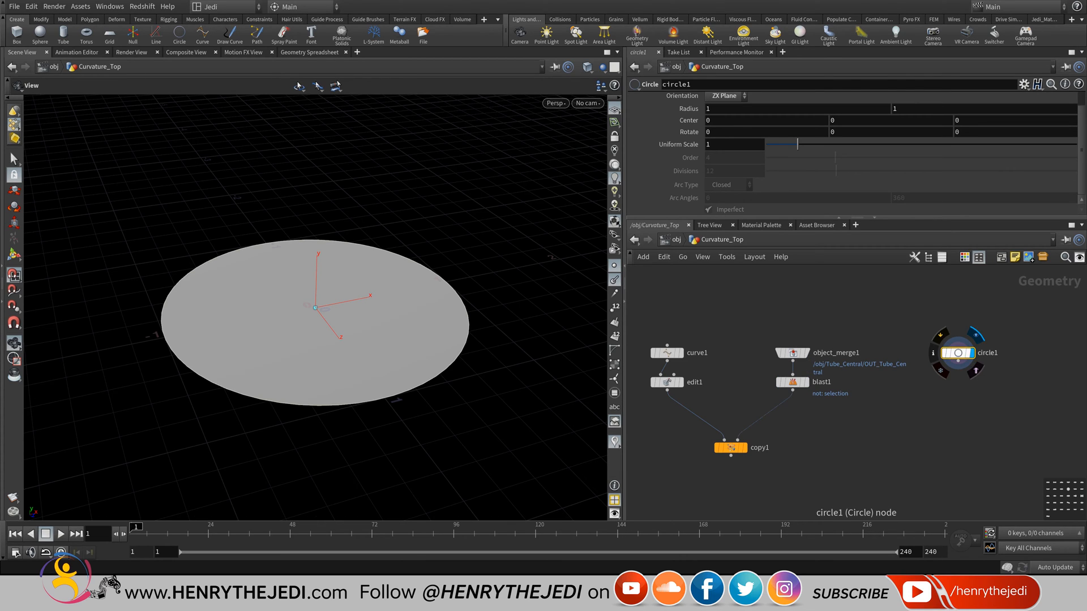
{"action": "scroll", "coordinate": [871, 154], "scroll_direction": "up", "scroll_amount": 2}
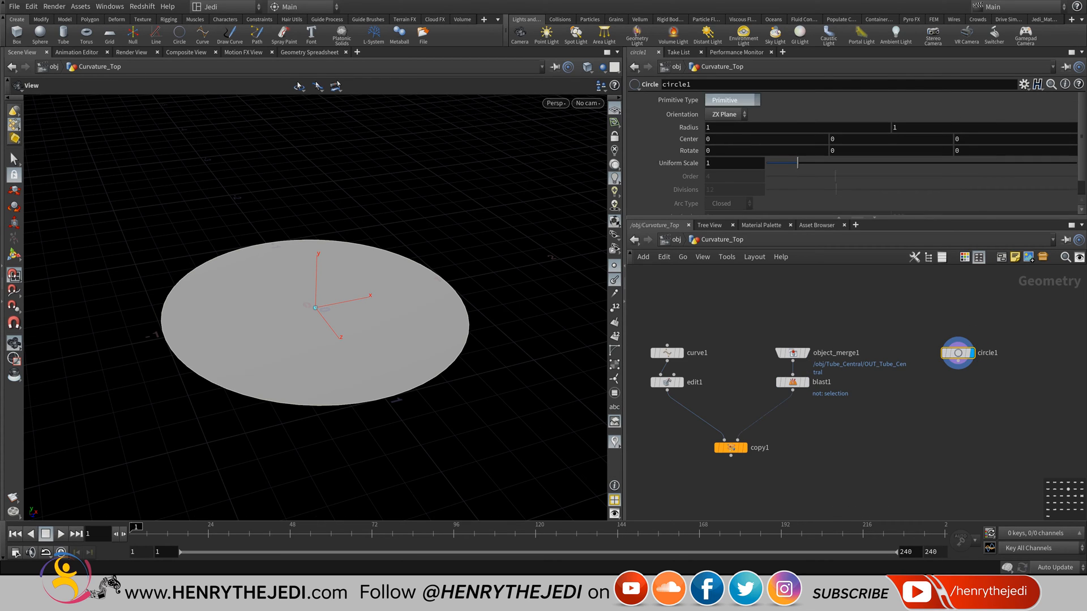
{"action": "left_click", "coordinate": [732, 100]}
{"action": "left_click", "coordinate": [729, 124]}
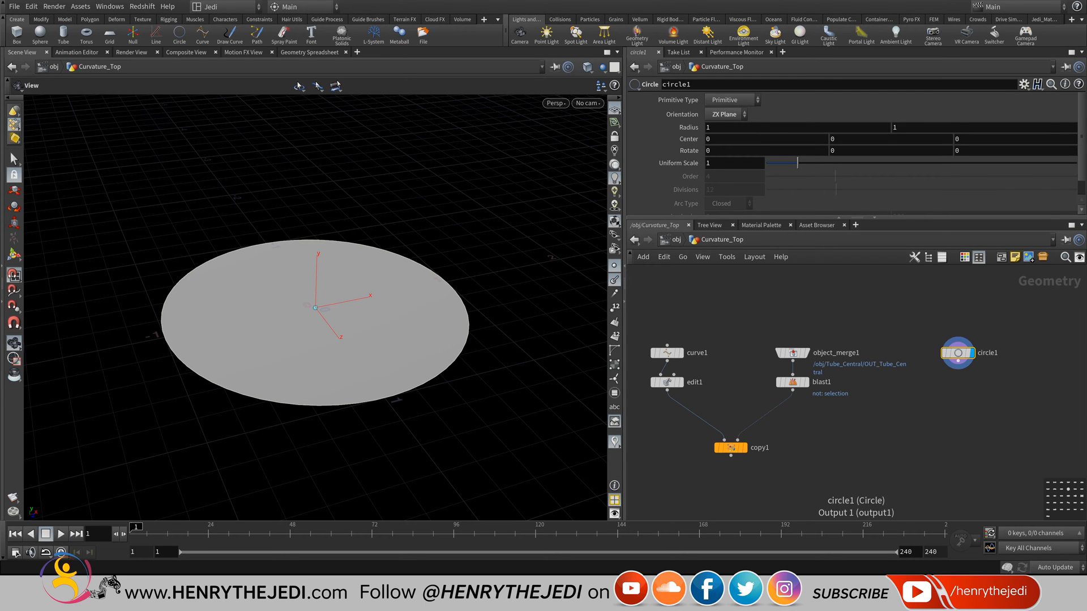
- Append a Convert node to circle1 with its result displayed, and save the scene
{"action": "key", "text": "Tab"}
{"action": "mouse_move", "coordinate": [988, 65]}
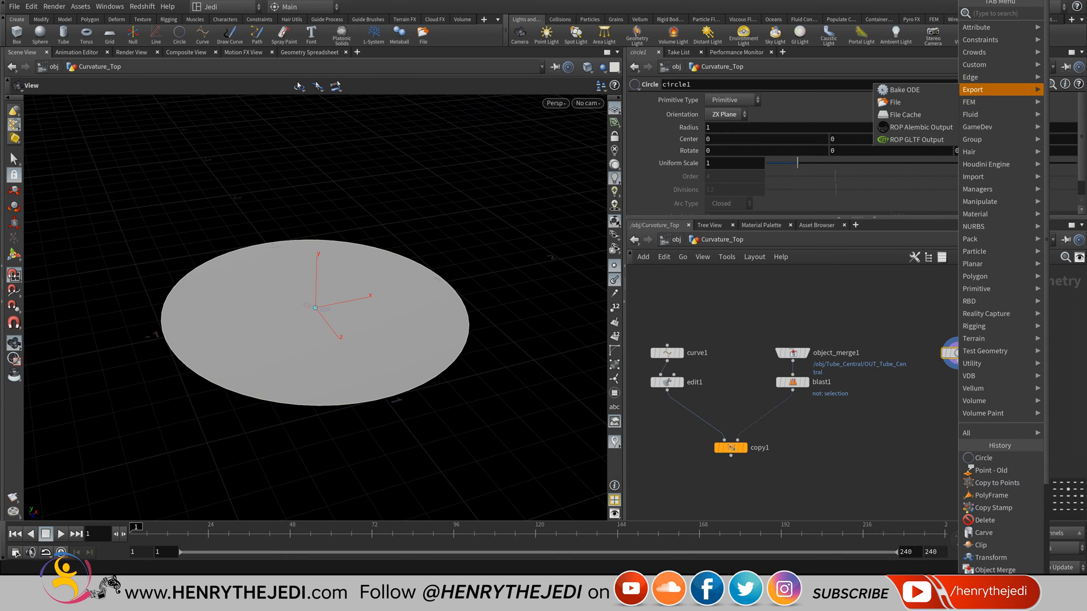
{"action": "mouse_move", "coordinate": [985, 139]}
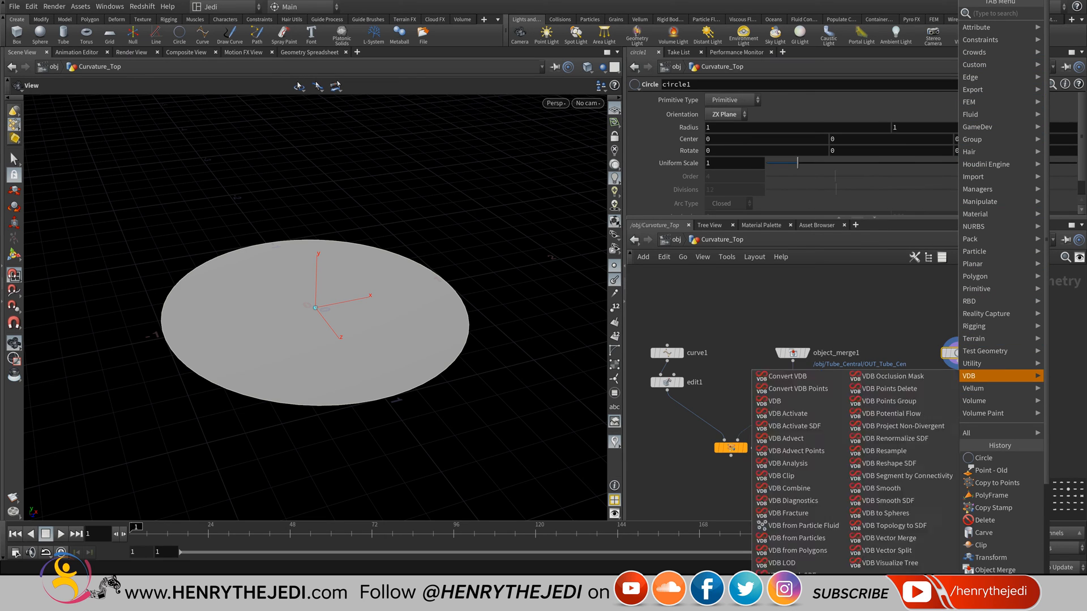
{"action": "mouse_move", "coordinate": [973, 363]}
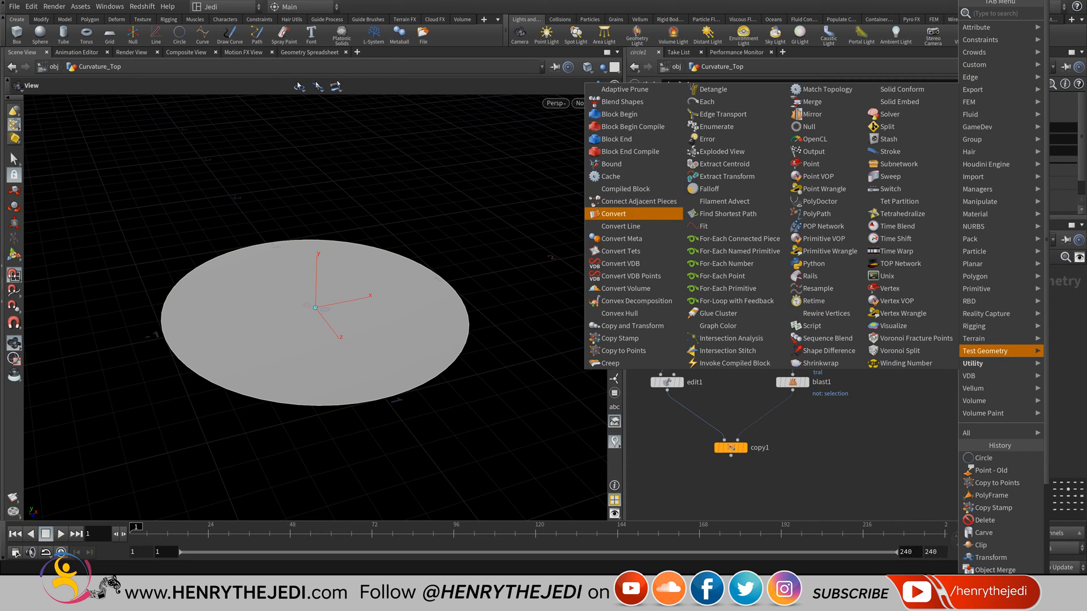
{"action": "left_click", "coordinate": [614, 214]}
{"action": "left_click", "coordinate": [957, 371]}
{"action": "scroll", "coordinate": [987, 374], "scroll_direction": "up", "scroll_amount": 3}
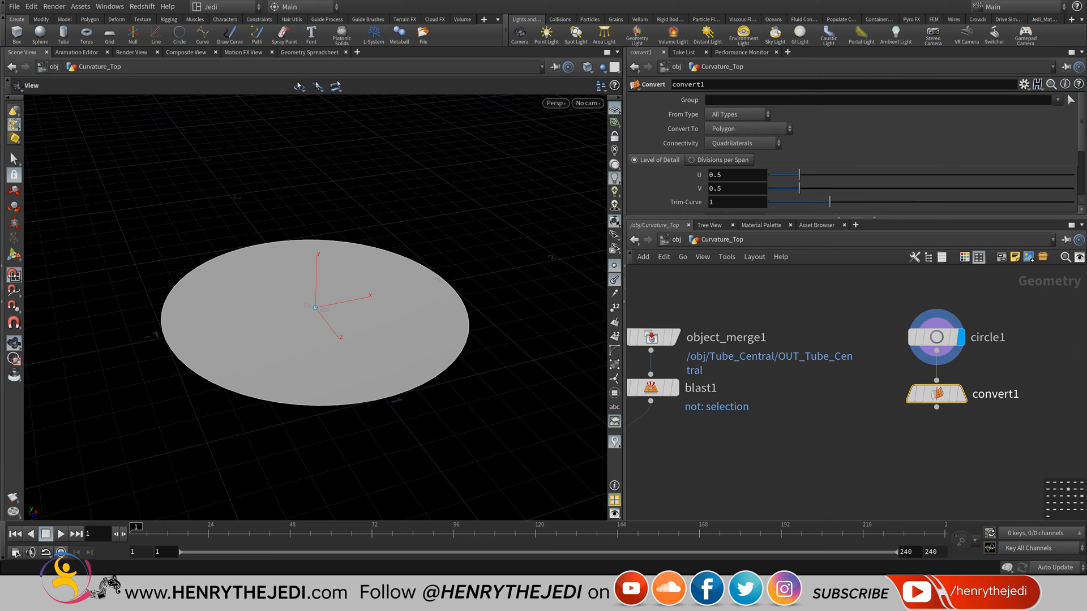
{"action": "left_click", "coordinate": [961, 393]}
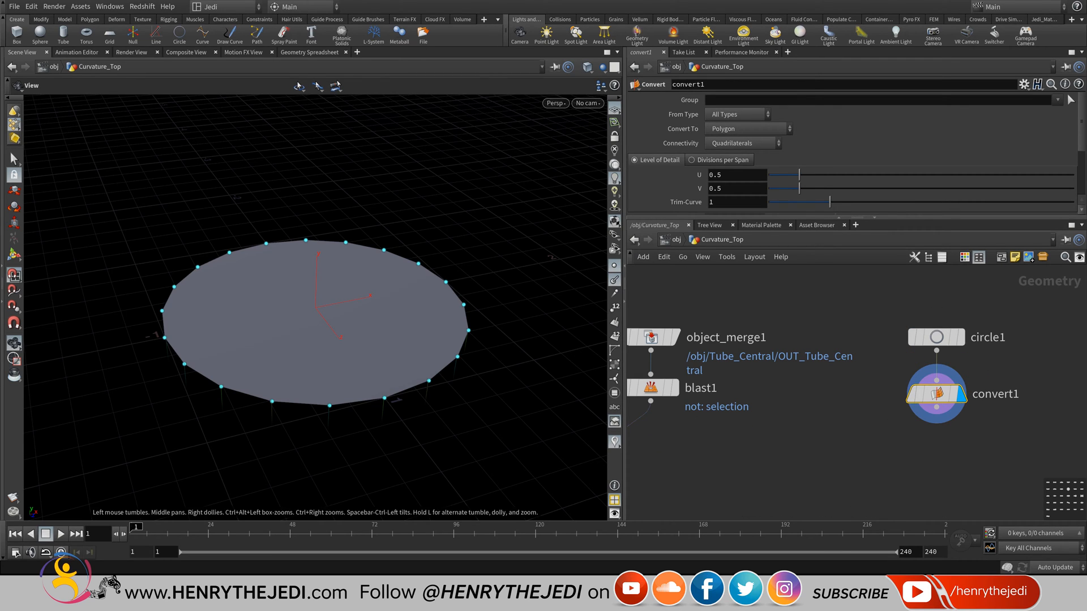
{"action": "middle_click_drag", "start_coordinate": [792, 441], "coordinate": [890, 436]}
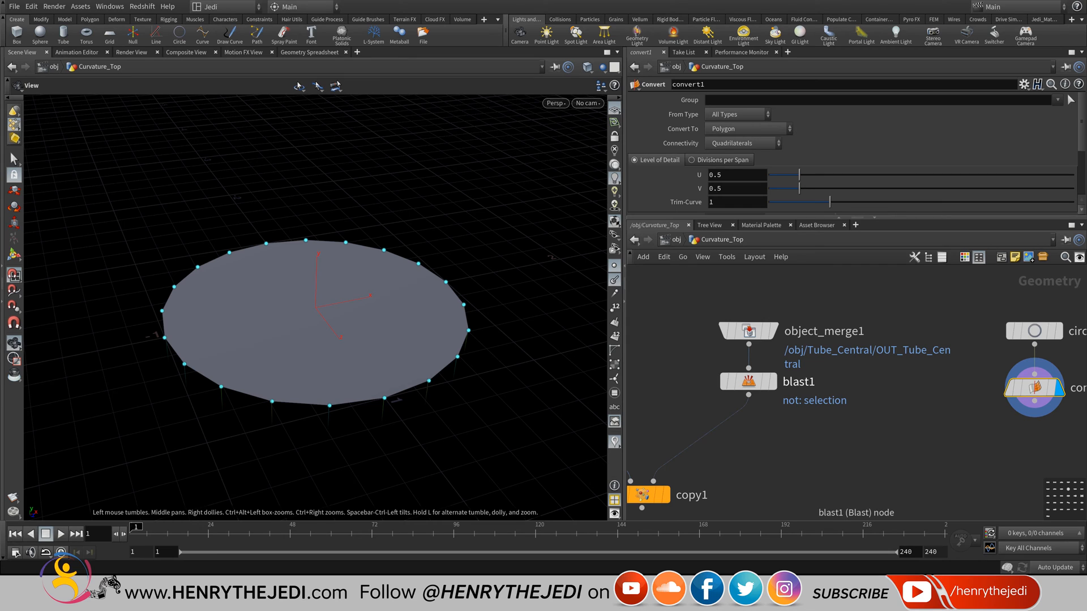
{"action": "key", "text": "ctrl+s"}
{"action": "key", "text": "f"}
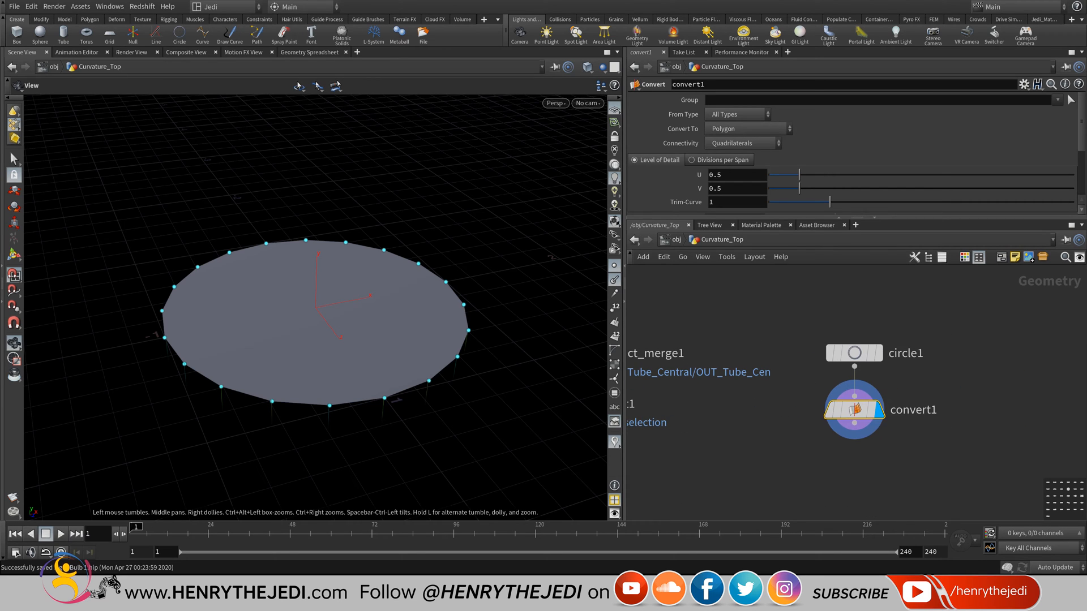
- Set the Scale Normal guide size to 0.58 in the viewport's Display Options to lengthen the circle's normals
{"action": "left_click_drag", "start_coordinate": [315, 340], "coordinate": [321, 297]}
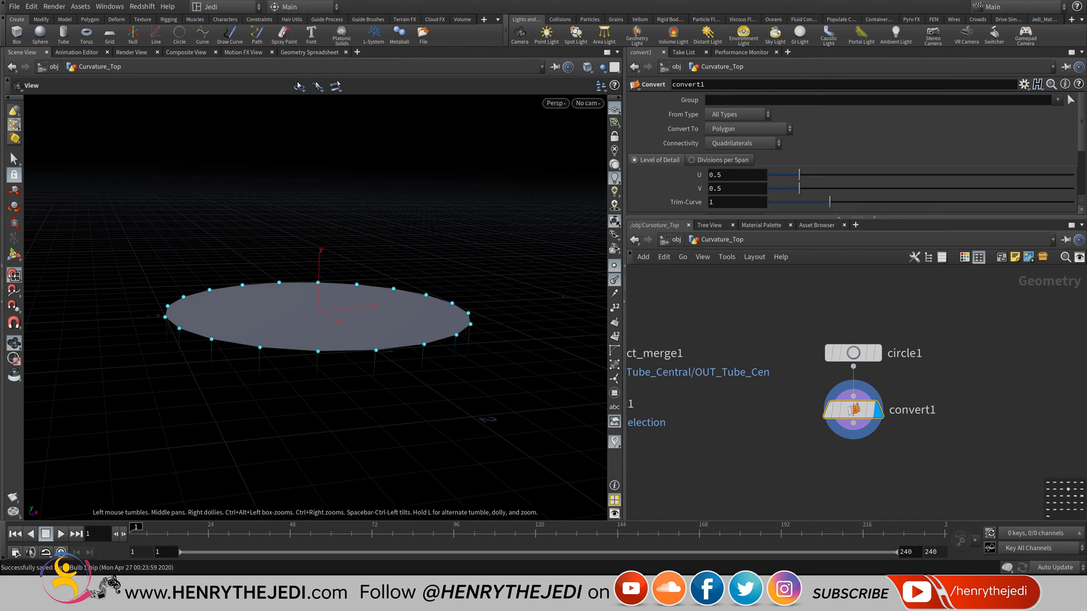
{"action": "left_click_drag", "start_coordinate": [321, 297], "coordinate": [322, 300]}
{"action": "key", "text": "d"}
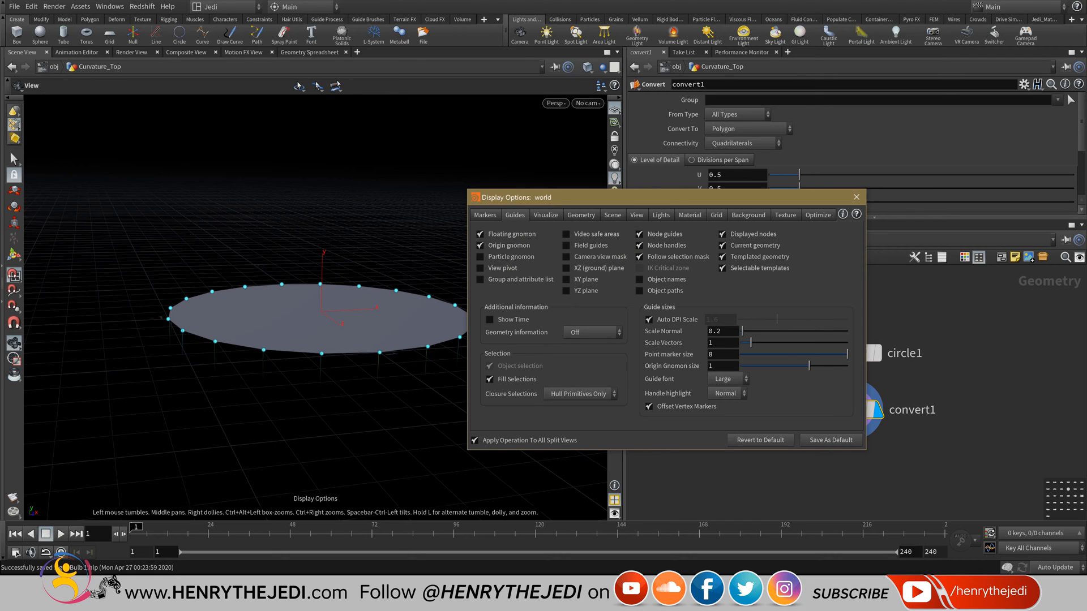
{"action": "mouse_move", "coordinate": [741, 331]}
{"action": "left_mouse_down"}
{"action": "mouse_move", "coordinate": [803, 331]}
{"action": "mouse_move", "coordinate": [746, 331]}
{"action": "left_mouse_up"}
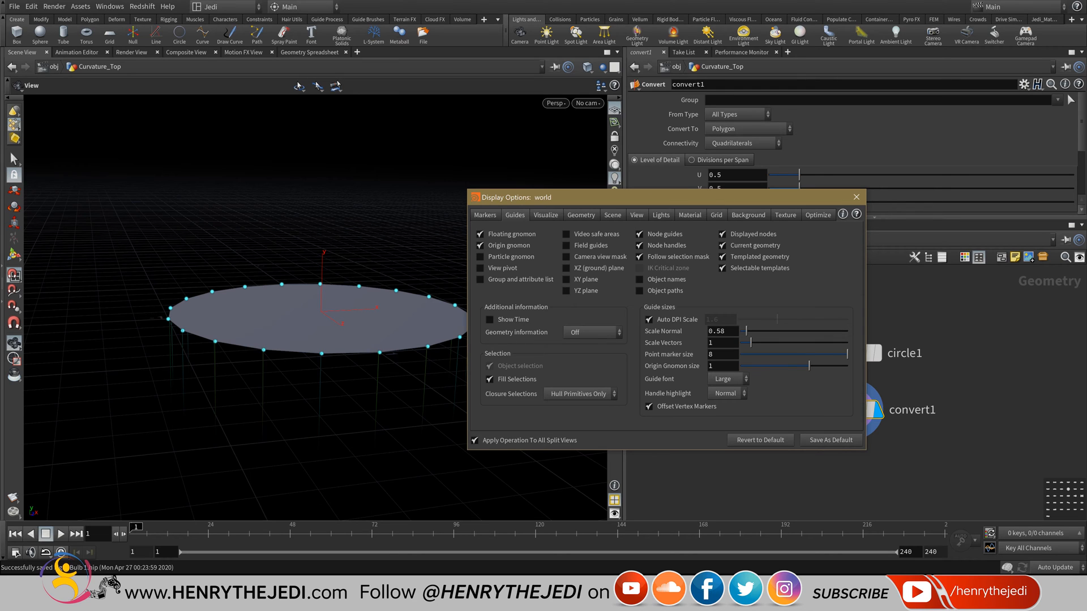
{"action": "left_click", "coordinate": [856, 197]}
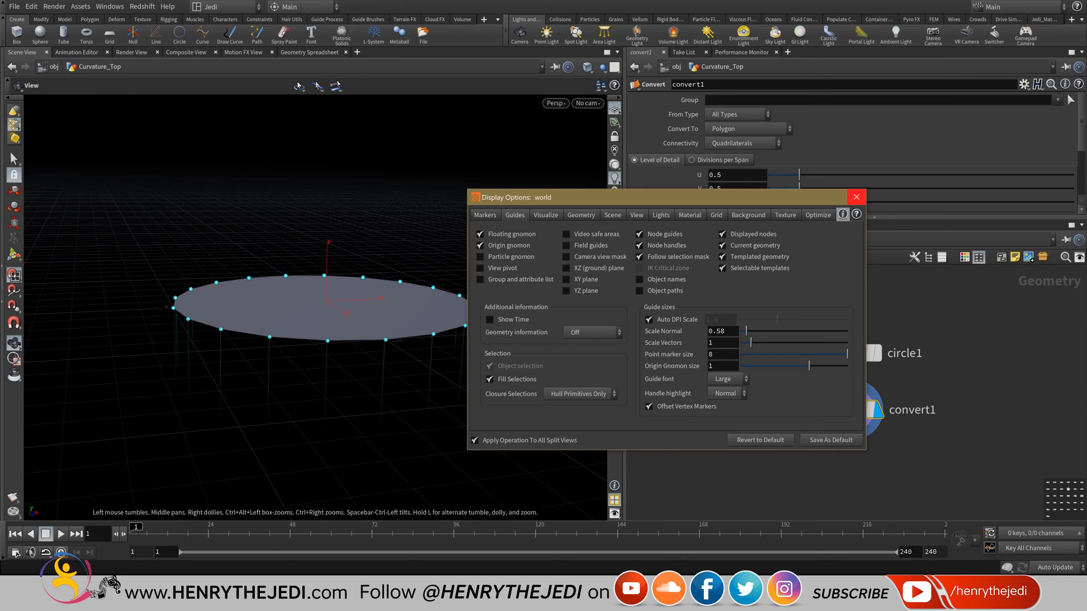
{"action": "left_click", "coordinate": [856, 197]}
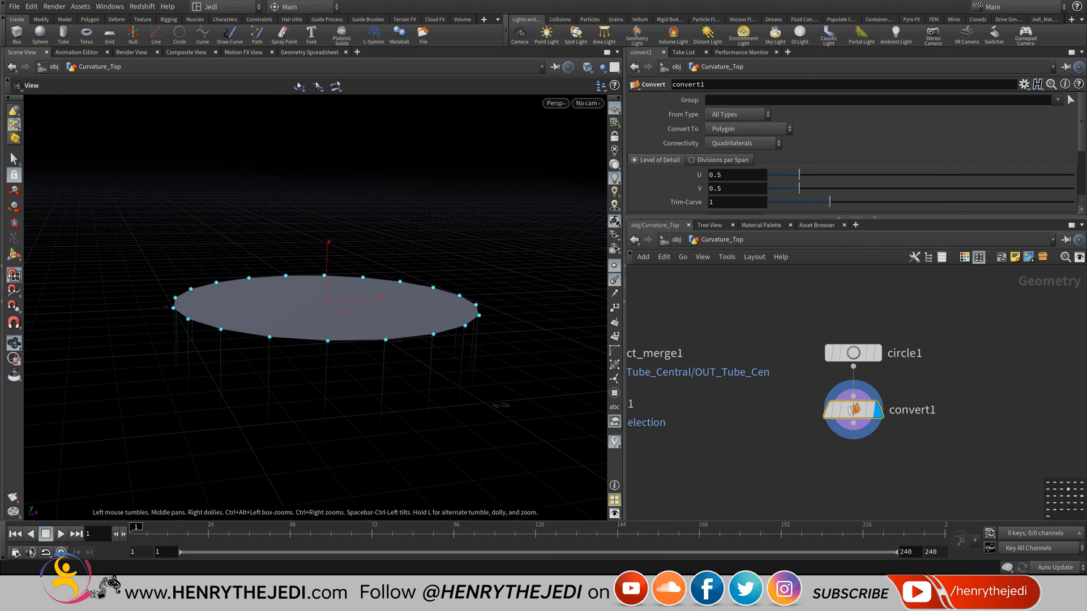
{"action": "mouse_move", "coordinate": [833, 353]}
{"action": "left_click_drag", "start_coordinate": [339, 305], "coordinate": [337, 342]}
{"action": "middle_click_drag", "start_coordinate": [337, 343], "coordinate": [310, 317]}
{"action": "right_click_drag", "start_coordinate": [310, 317], "coordinate": [339, 327]}
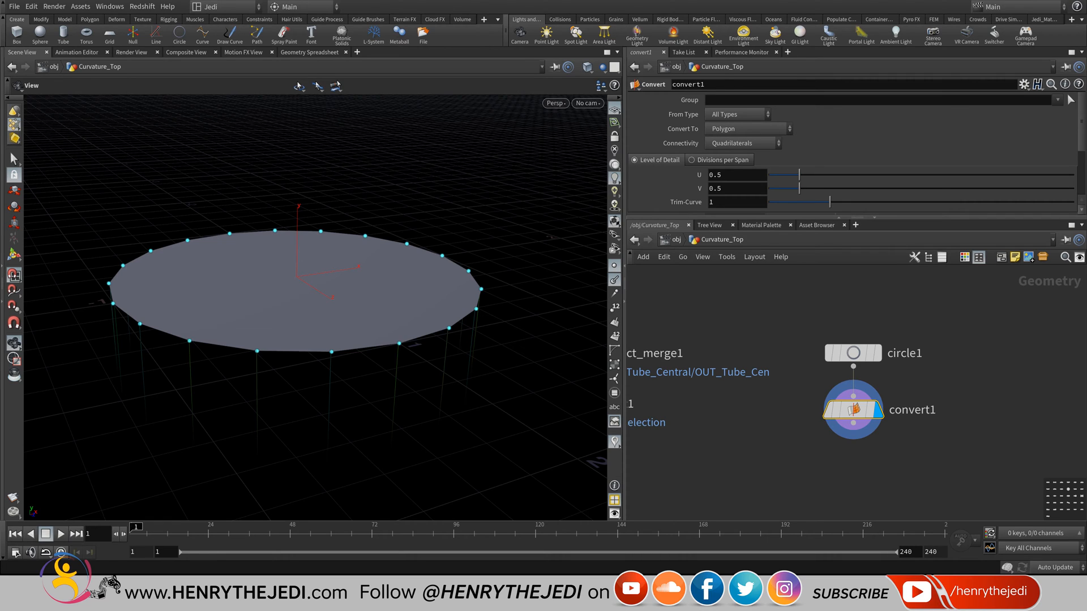
- Rearrange circle1 and convert1 so they line up vertically in the network
{"action": "middle_click_drag", "start_coordinate": [950, 463], "coordinate": [876, 417]}
{"action": "left_click_drag", "start_coordinate": [876, 418], "coordinate": [838, 295]}
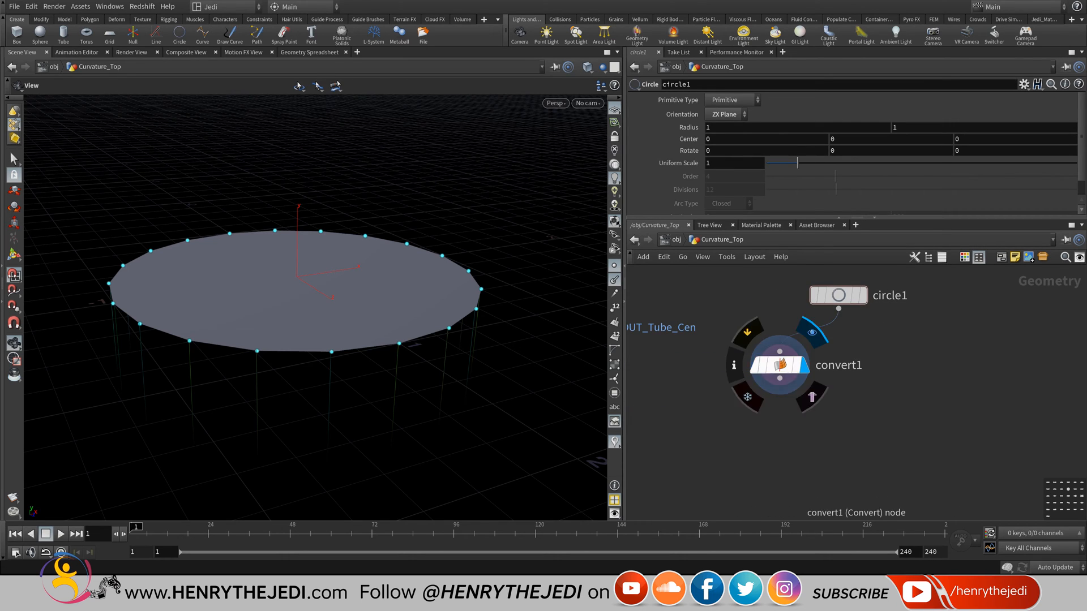
{"action": "left_click_drag", "start_coordinate": [779, 365], "coordinate": [838, 361]}
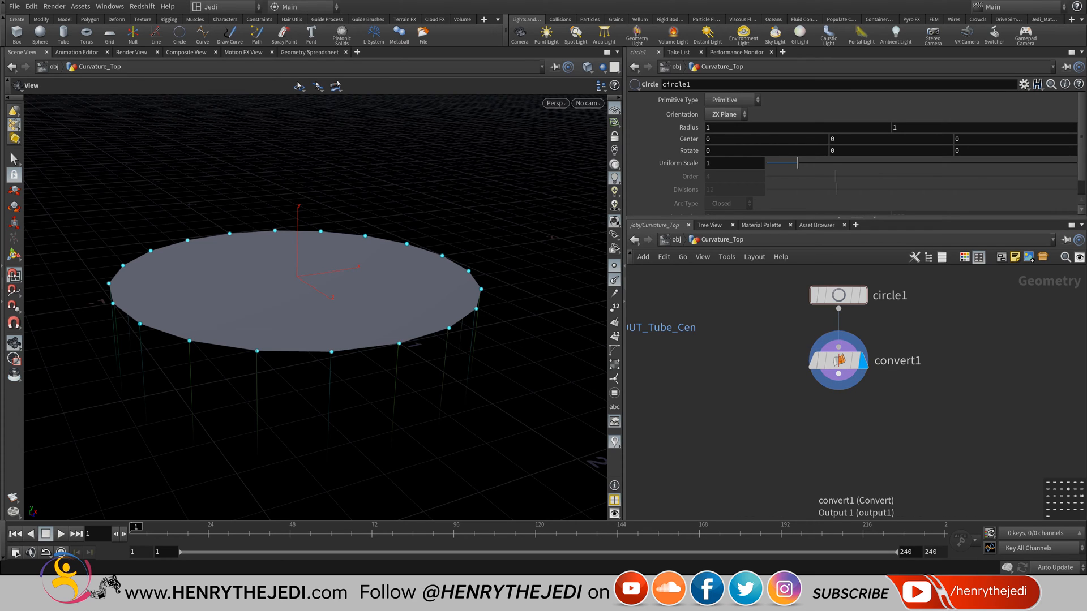
- Append a Transform node below convert1 and display its result
{"action": "key", "text": "Tab"}
{"action": "mouse_move", "coordinate": [877, 214]}
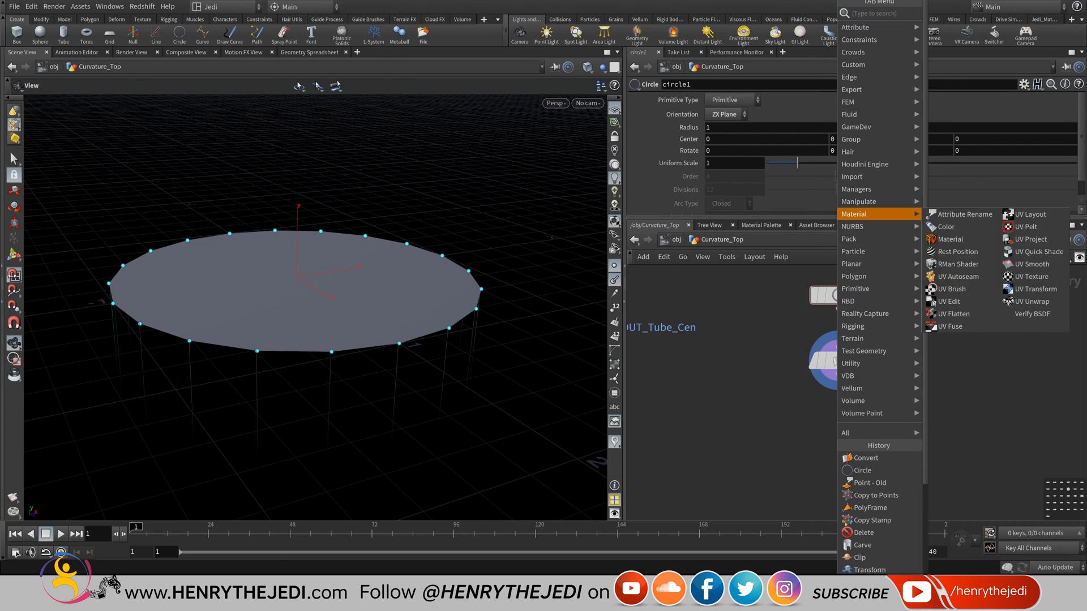
{"action": "left_click", "coordinate": [787, 339]}
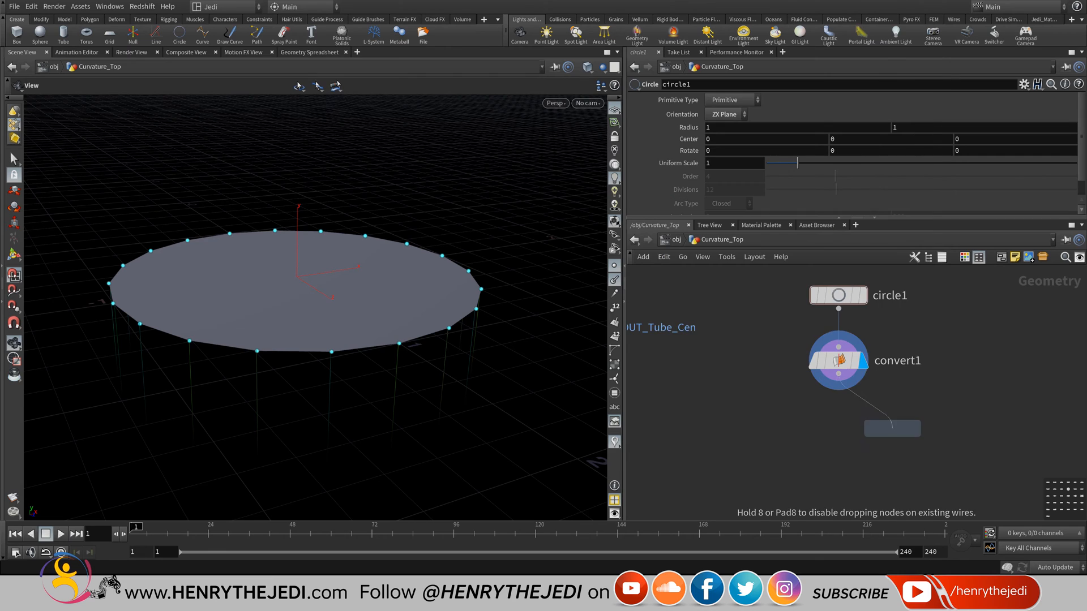
{"action": "middle_click_drag", "start_coordinate": [891, 428], "coordinate": [816, 372]}
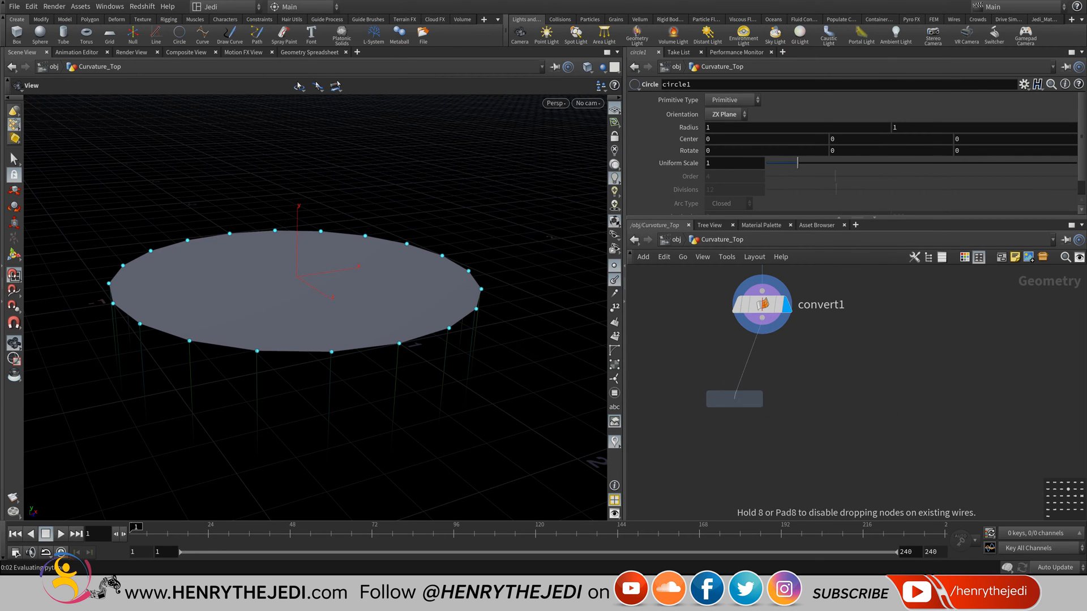
{"action": "middle_click_drag", "start_coordinate": [733, 399], "coordinate": [781, 414]}
{"action": "left_click", "coordinate": [760, 414]}
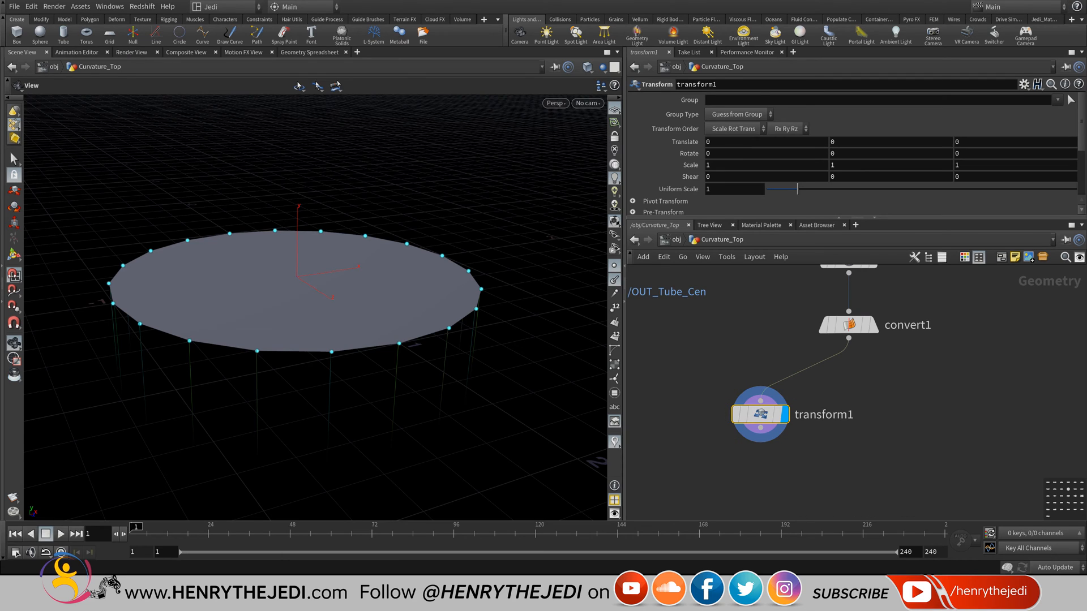
- Set the uniform scale of transform1 to 1.13 to enlarge the converted circle
{"action": "left_click_drag", "start_coordinate": [721, 189], "coordinate": [688, 189]}
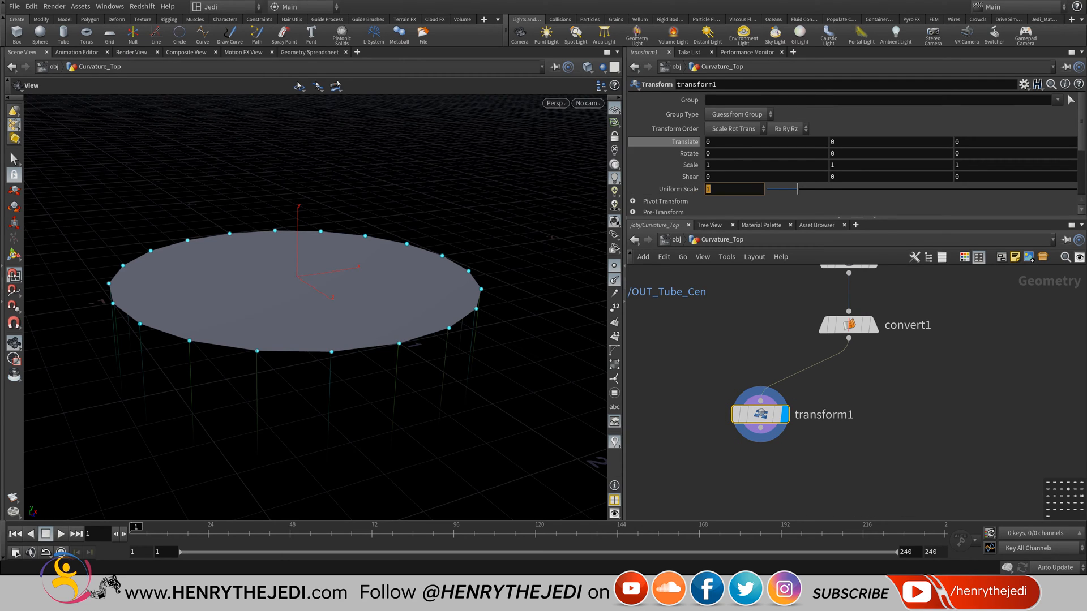
{"action": "middle_click_drag", "start_coordinate": [855, 376], "coordinate": [851, 390]}
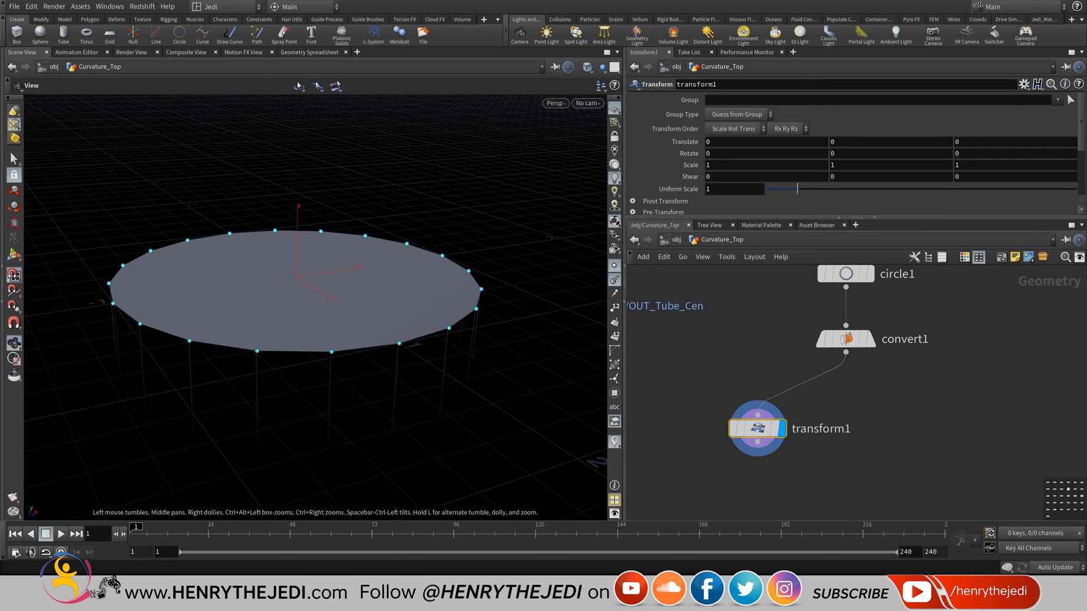
{"action": "left_click", "coordinate": [730, 189]}
{"action": "middle_click_drag", "start_coordinate": [746, 191], "coordinate": [768, 207]}
{"action": "middle_click_drag", "start_coordinate": [362, 317], "coordinate": [366, 336]}
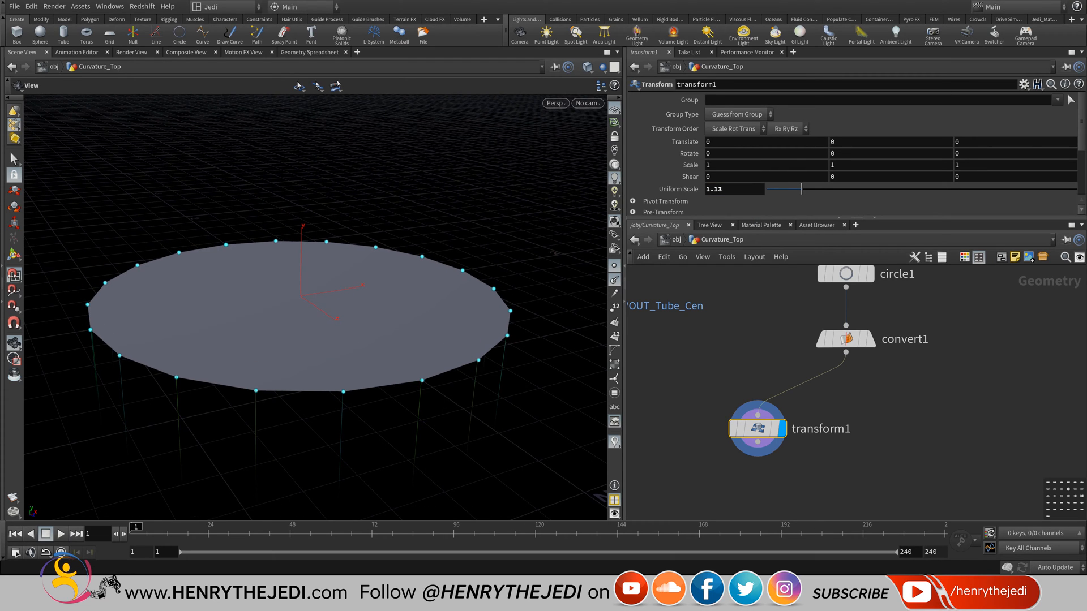
{"action": "middle_click_drag", "start_coordinate": [843, 390], "coordinate": [837, 411]}
{"action": "mouse_move", "coordinate": [839, 360]}
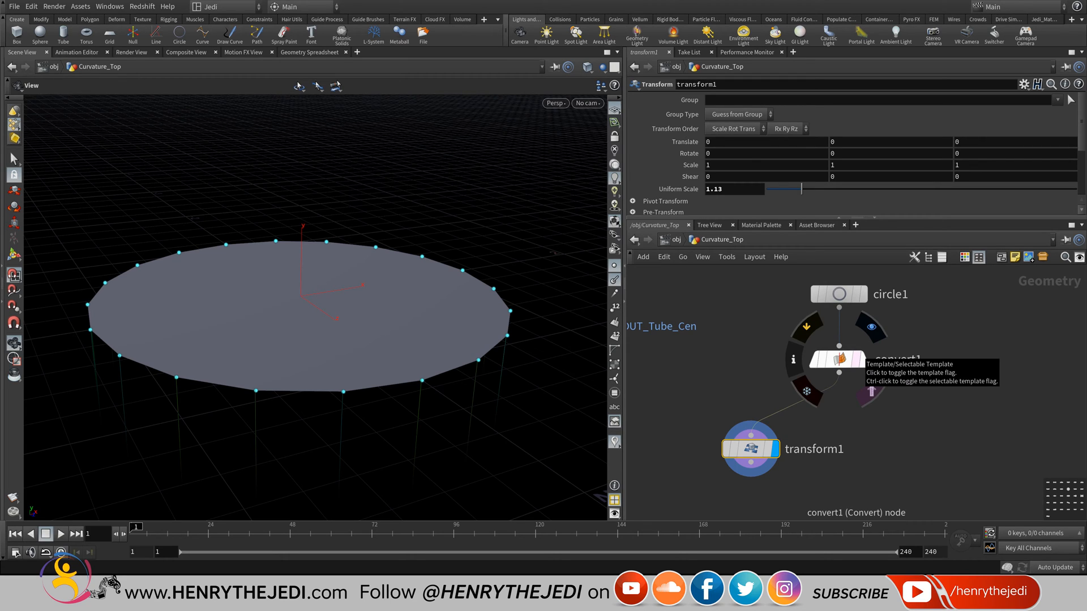
- Template convert1 so it shows alongside the scaled circle, and set the viewport shading to Wireframe
{"action": "left_click", "coordinate": [860, 359]}
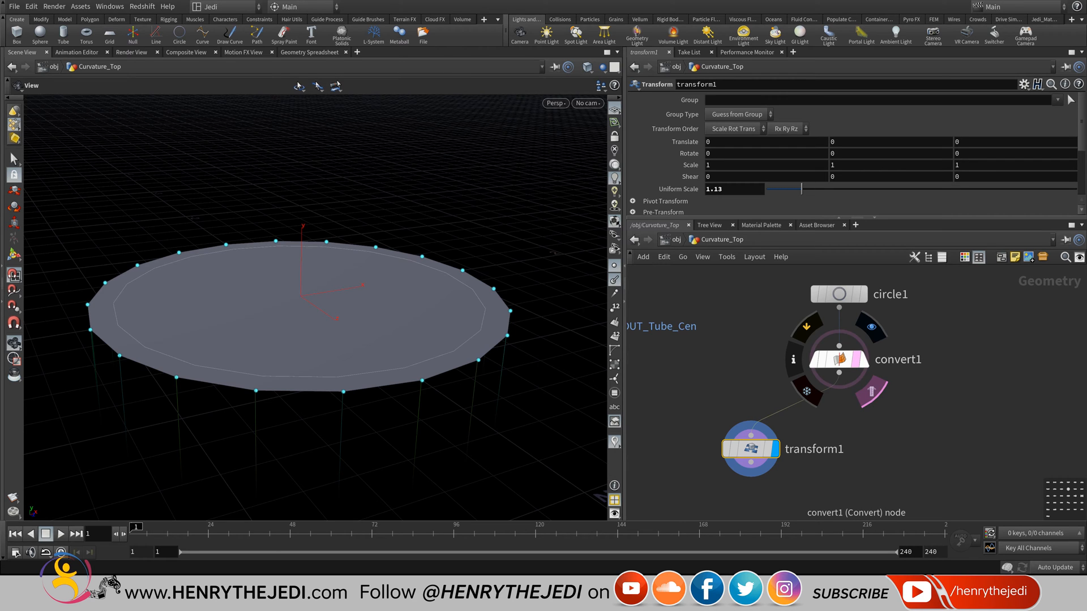
{"action": "mouse_move", "coordinate": [339, 255]}
{"action": "left_mouse_down"}
{"action": "mouse_move", "coordinate": [339, 347]}
{"action": "mouse_move", "coordinate": [339, 263]}
{"action": "left_mouse_up"}
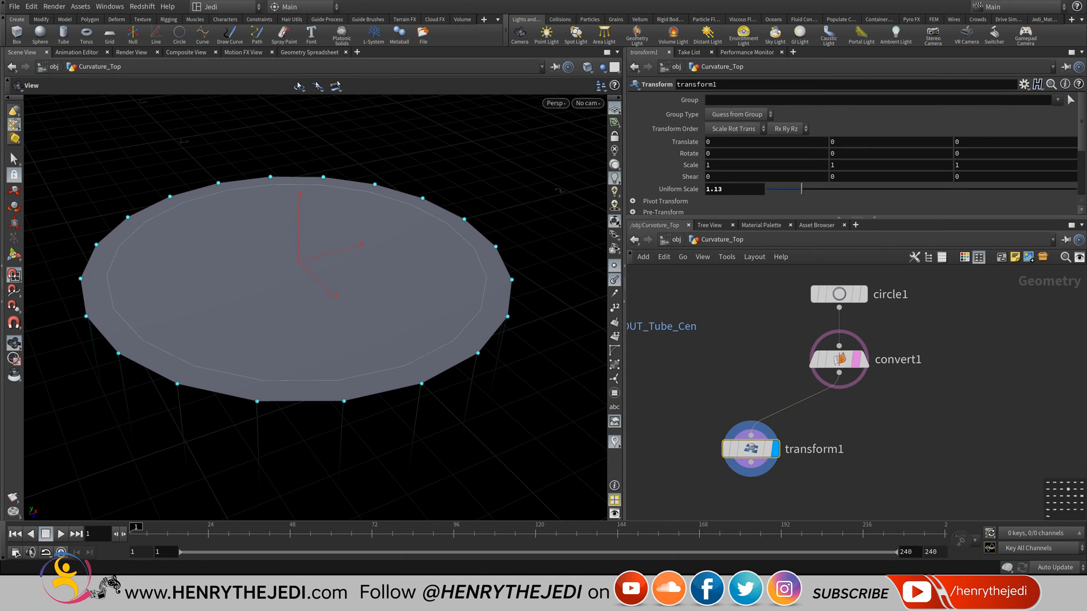
{"action": "left_click", "coordinate": [587, 67]}
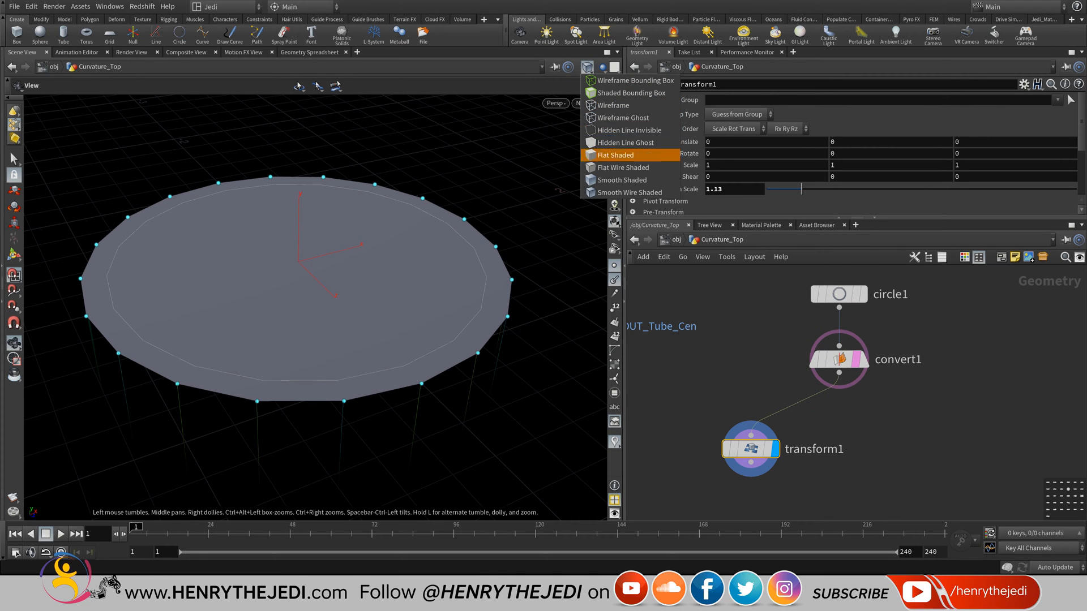
{"action": "left_click", "coordinate": [612, 106]}
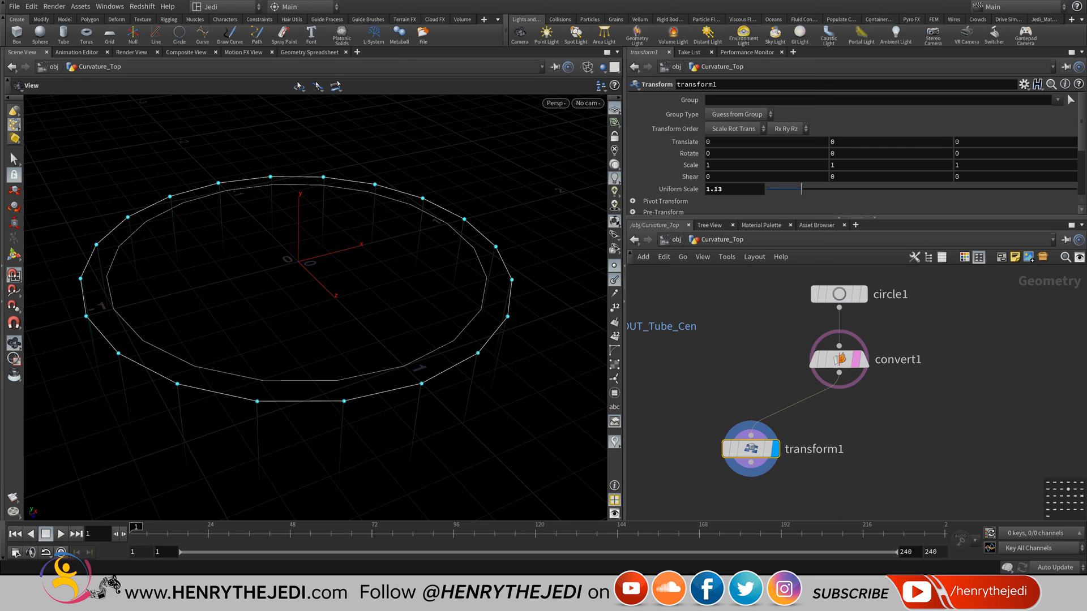
- Rename transform1 to transform_scale_bigger
{"action": "left_click", "coordinate": [813, 449]}
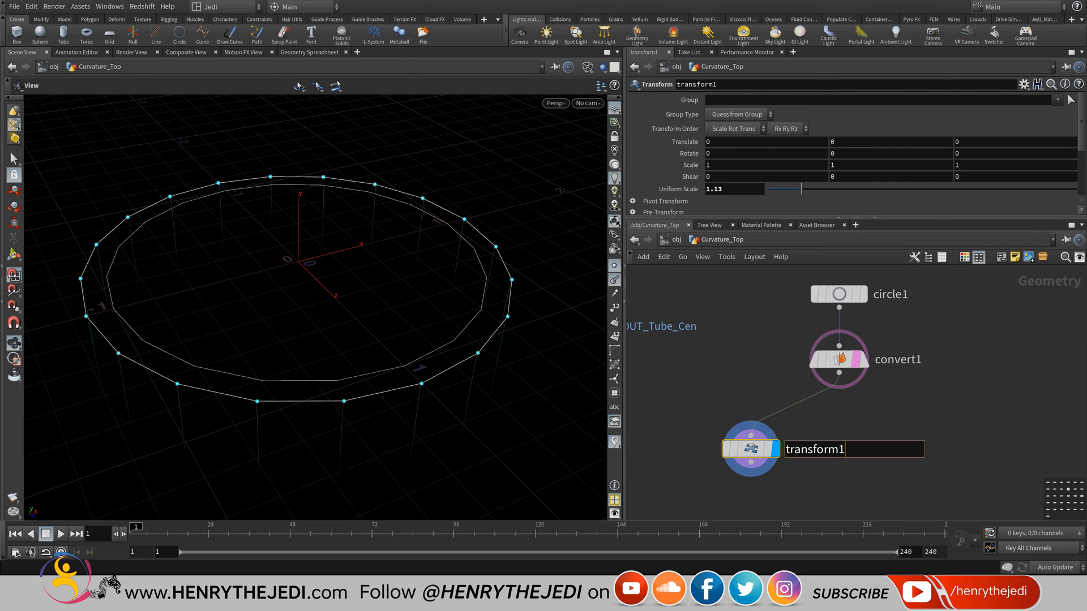
{"action": "key", "text": "BackSpace"}
{"action": "type", "text": "_scale_bigger"}
{"action": "key", "text": "Return"}
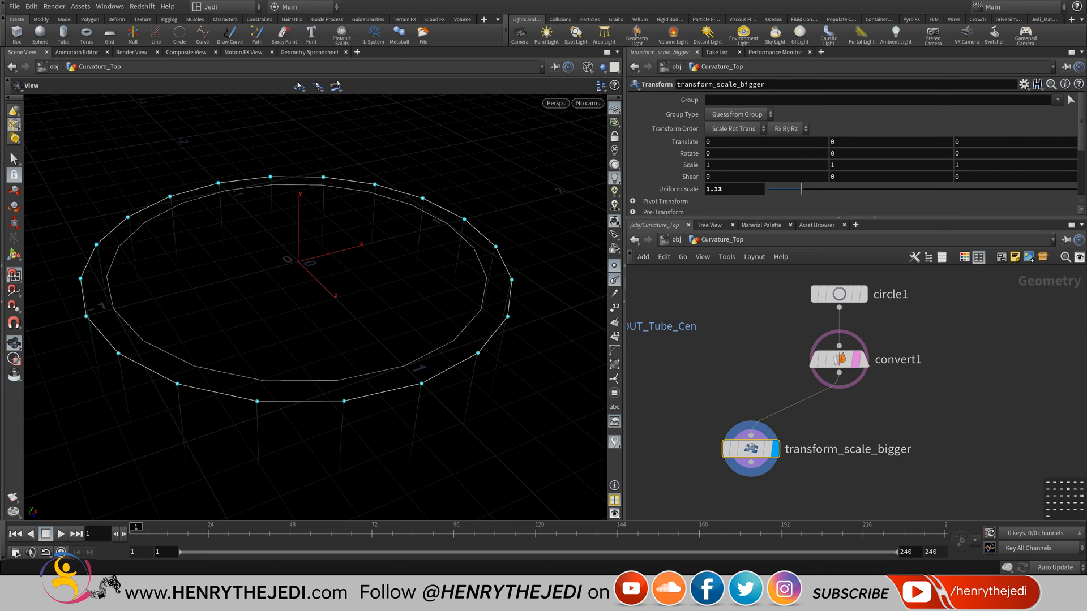
- Duplicate transform_scale_bigger with its connection to convert1 and arrange the two transforms side by side below it
{"action": "middle_click_drag", "start_coordinate": [905, 400], "coordinate": [879, 396]}
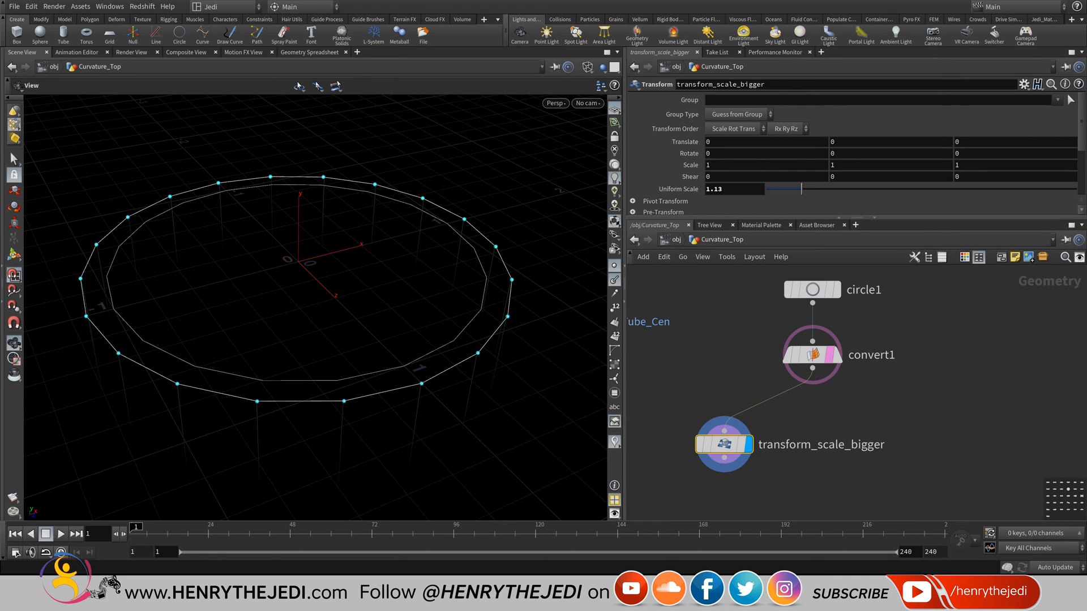
{"action": "left_click_drag", "start_coordinate": [724, 444], "coordinate": [941, 444], "text": "alt"}
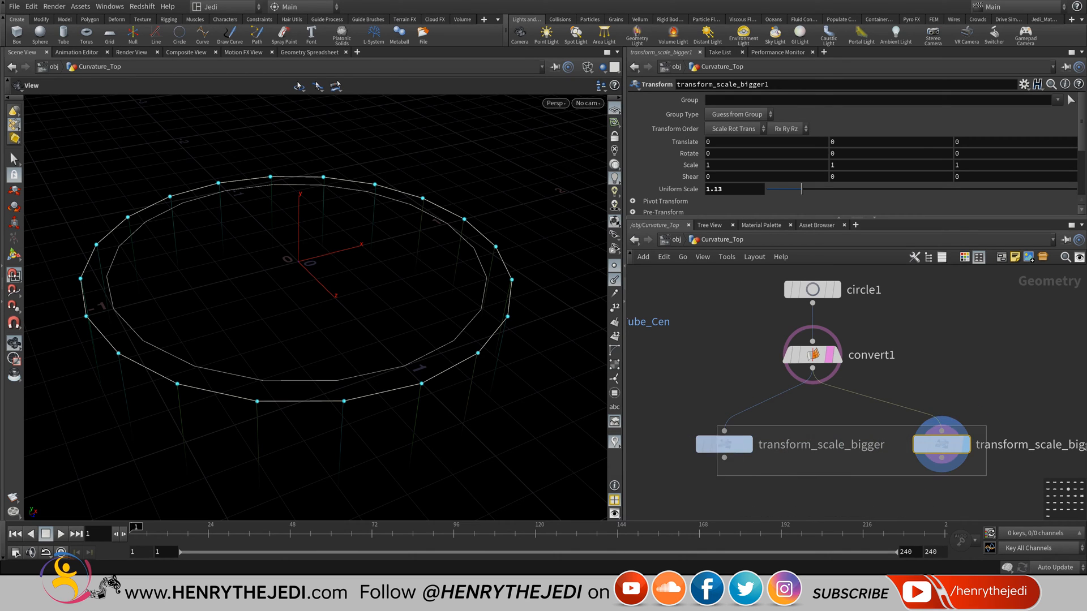
{"action": "left_click", "coordinate": [724, 444], "text": "shift"}
{"action": "middle_click_drag", "start_coordinate": [724, 444], "coordinate": [702, 449]}
{"action": "mouse_move", "coordinate": [702, 449]}
{"action": "left_mouse_down"}
{"action": "mouse_move", "coordinate": [684, 451]}
{"action": "mouse_move", "coordinate": [704, 449]}
{"action": "left_mouse_up"}
{"action": "middle_click_drag", "start_coordinate": [837, 453], "coordinate": [714, 440]}
- Rename the duplicated transform to transform_scale_smaller
{"action": "double_click", "coordinate": [942, 436]}
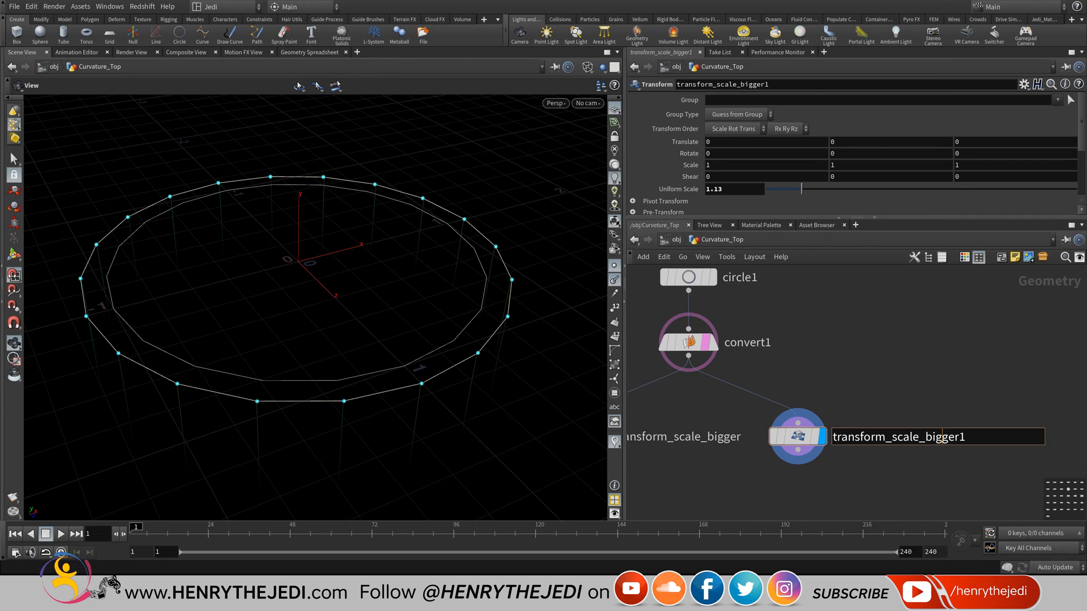
{"action": "left_click_drag", "start_coordinate": [925, 437], "coordinate": [965, 437]}
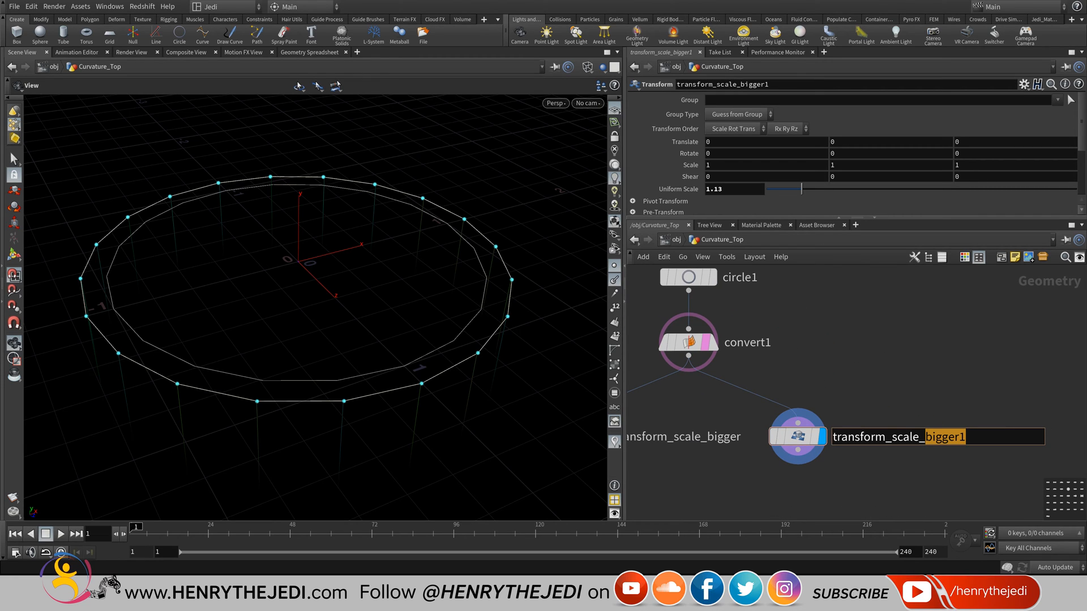
{"action": "type", "text": "smaller"}
{"action": "key", "text": "Return"}
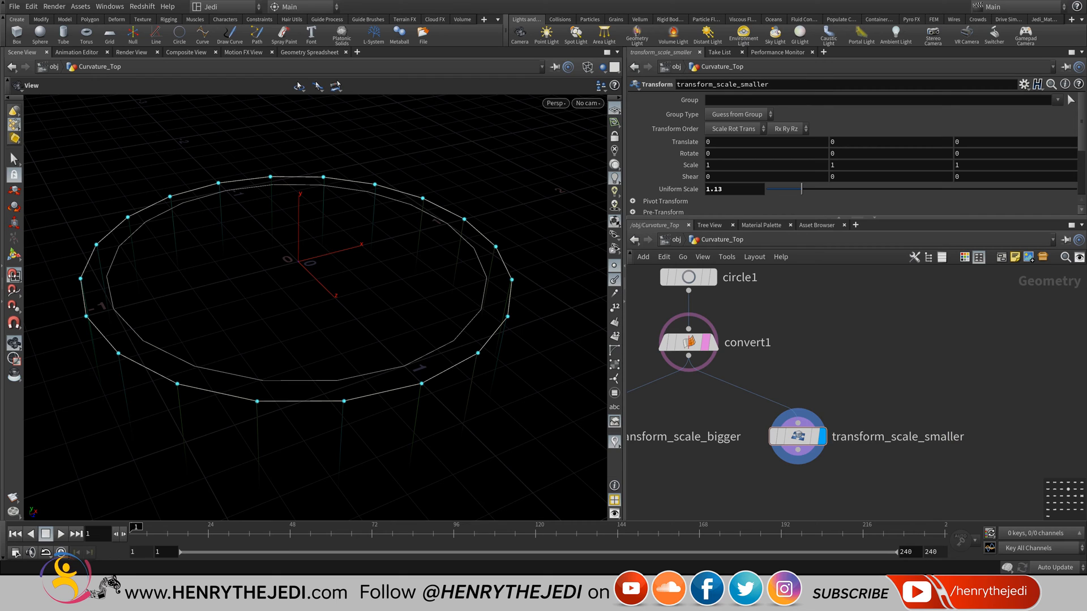
- Set the uniform scale of transform_scale_smaller to 0.746 to shrink its circle inside the original
{"action": "middle_click_drag", "start_coordinate": [797, 436], "coordinate": [859, 417]}
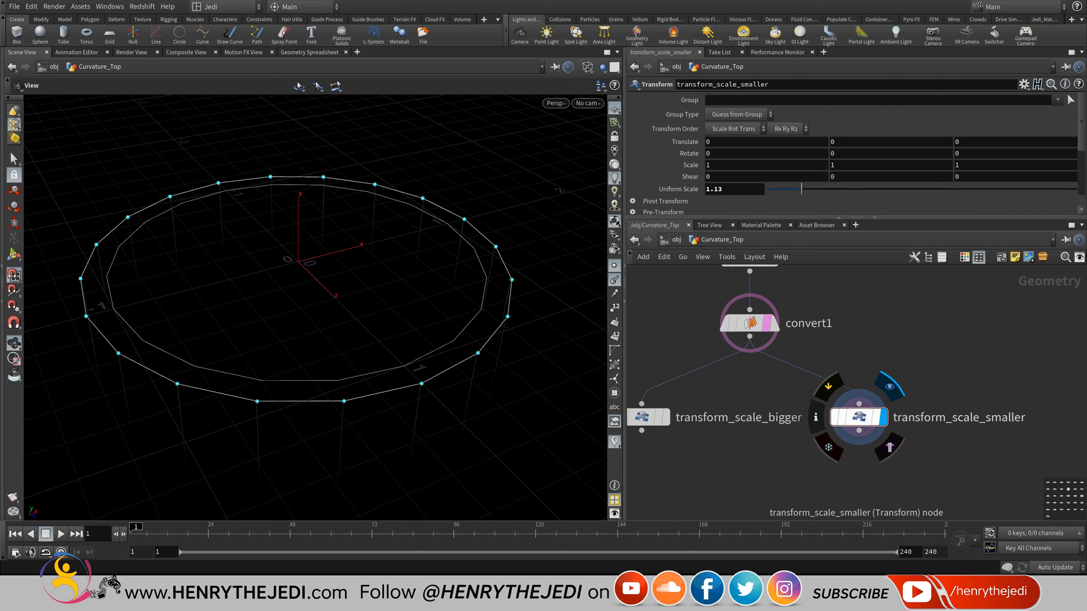
{"action": "middle_click_drag", "start_coordinate": [728, 189], "coordinate": [624, 231]}
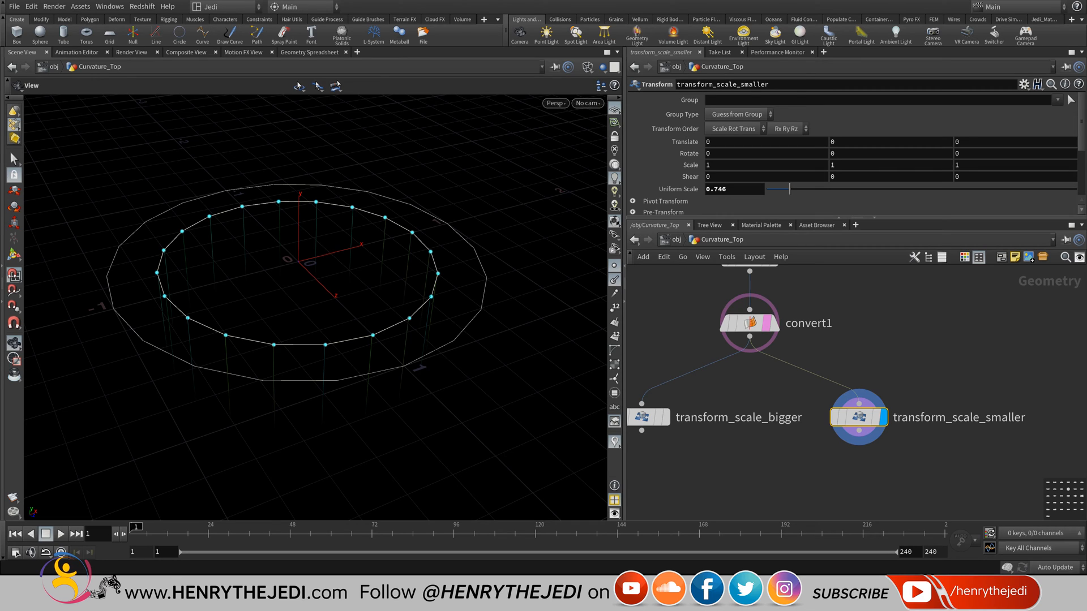
{"action": "scroll", "coordinate": [1020, 417], "scroll_direction": "down", "scroll_amount": 3}
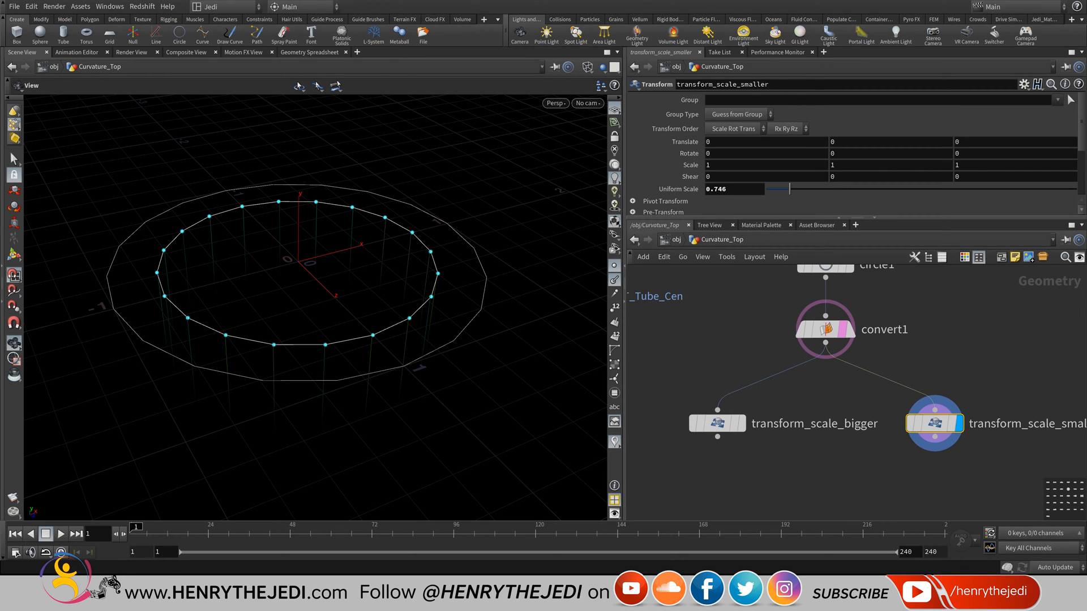
- Add a Switch node below and between the two transforms
{"action": "left_click", "coordinate": [759, 417]}
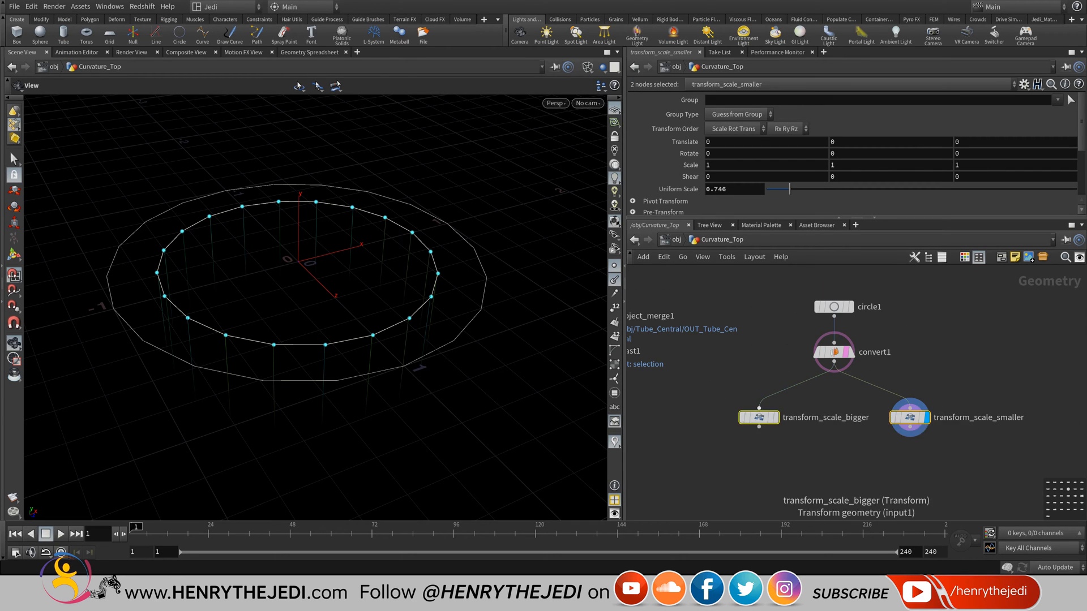
{"action": "left_click", "coordinate": [815, 464]}
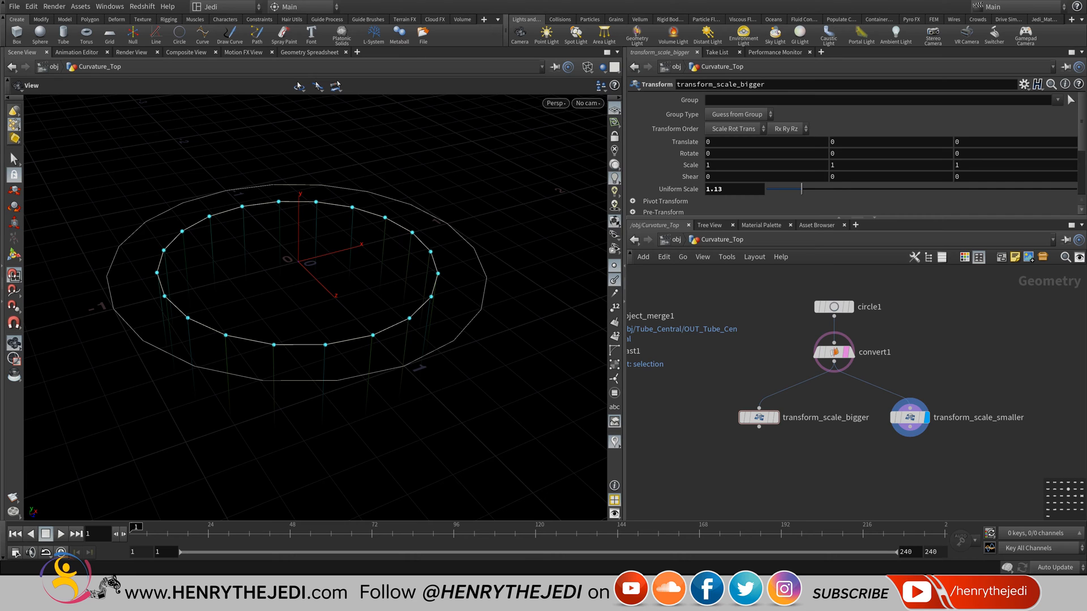
{"action": "key", "text": "Tab"}
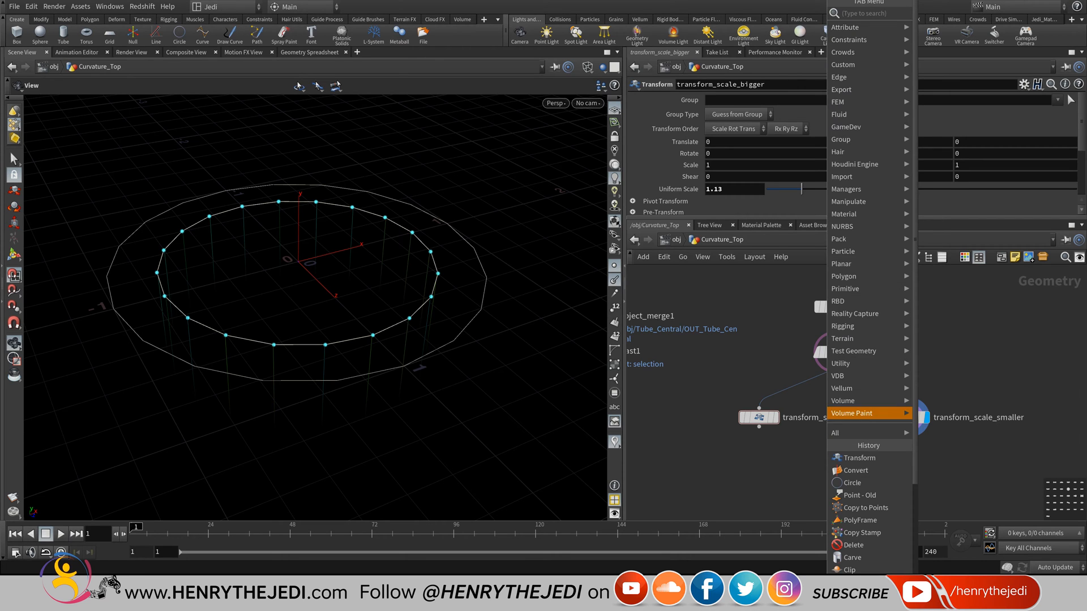
{"action": "mouse_move", "coordinate": [843, 363]}
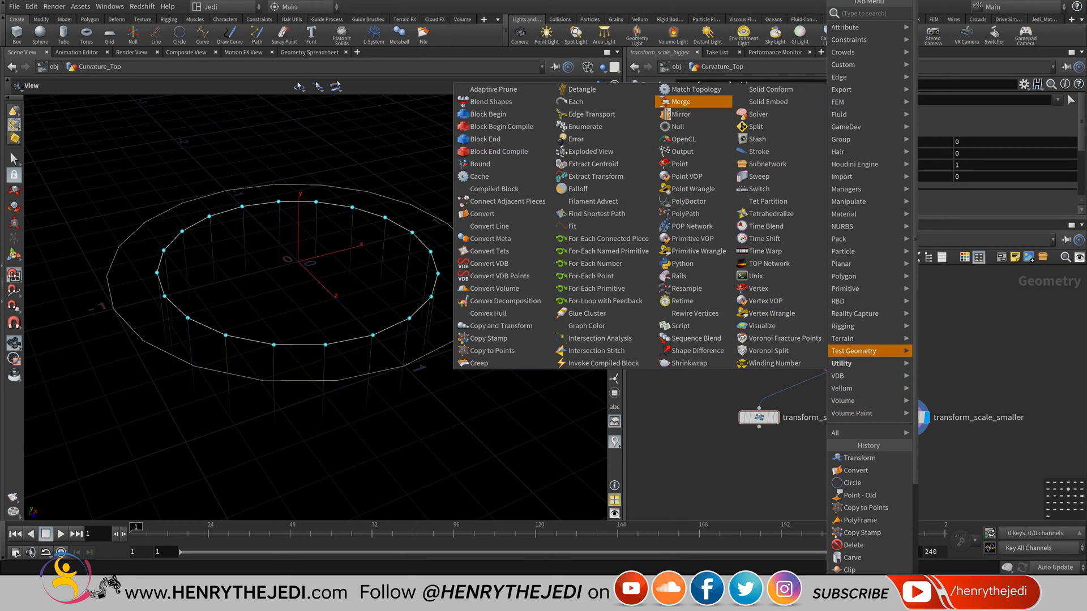
{"action": "left_click", "coordinate": [768, 200]}
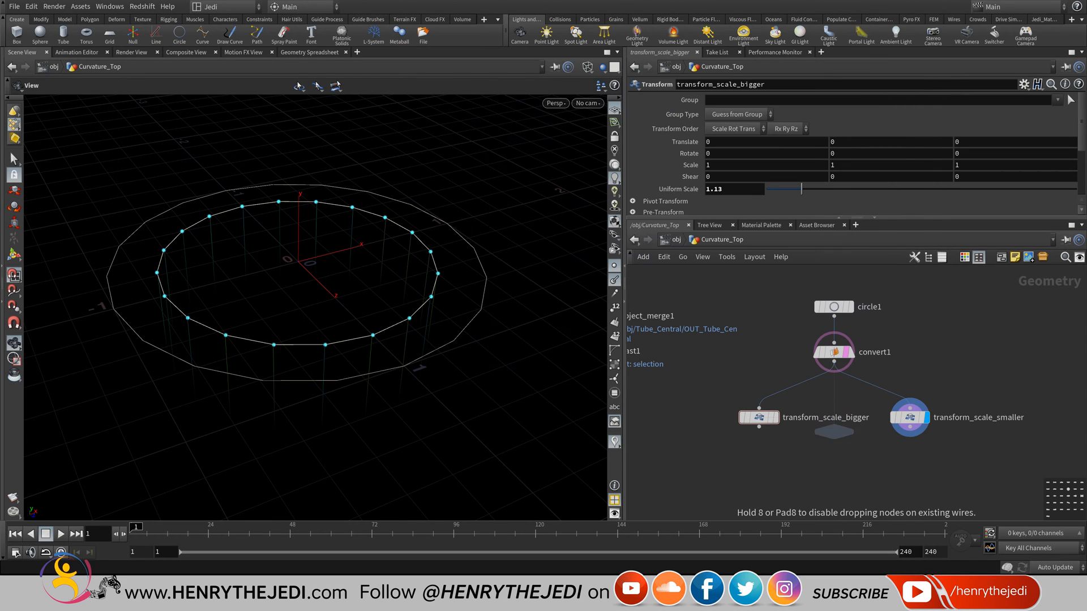
{"action": "left_click", "coordinate": [833, 468]}
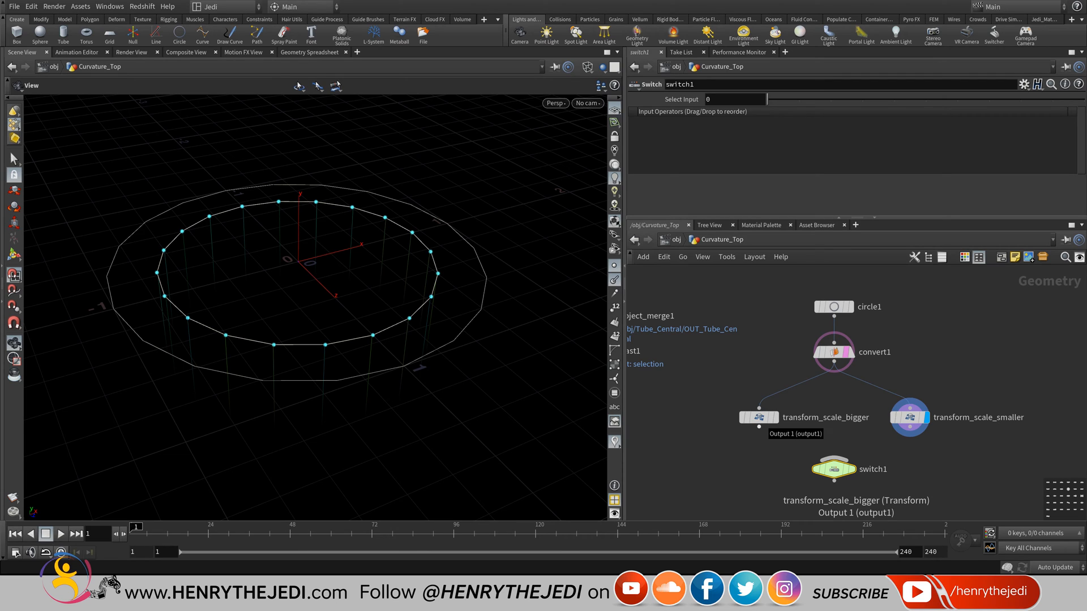
- Wire transform_scale_bigger as the first input and transform_scale_smaller as the second input of switch1
{"action": "left_click", "coordinate": [759, 426]}
{"action": "left_click", "coordinate": [834, 456]}
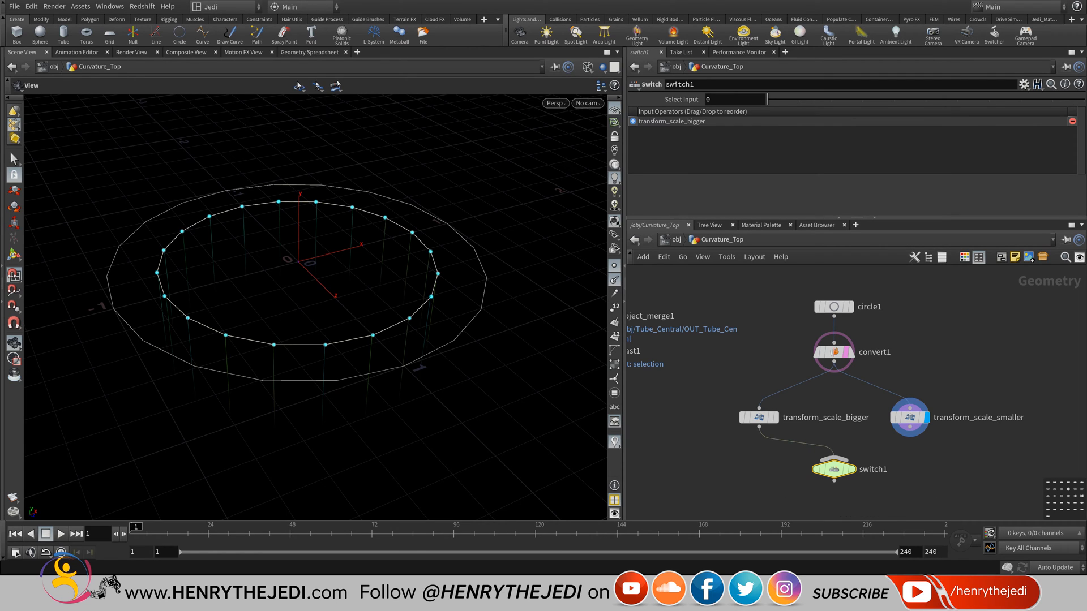
{"action": "left_click", "coordinate": [910, 435]}
{"action": "left_click", "coordinate": [834, 456]}
{"action": "mouse_move", "coordinate": [767, 99]}
{"action": "left_mouse_down"}
{"action": "mouse_move", "coordinate": [1084, 99]}
{"action": "mouse_move", "coordinate": [767, 99]}
{"action": "left_mouse_up"}
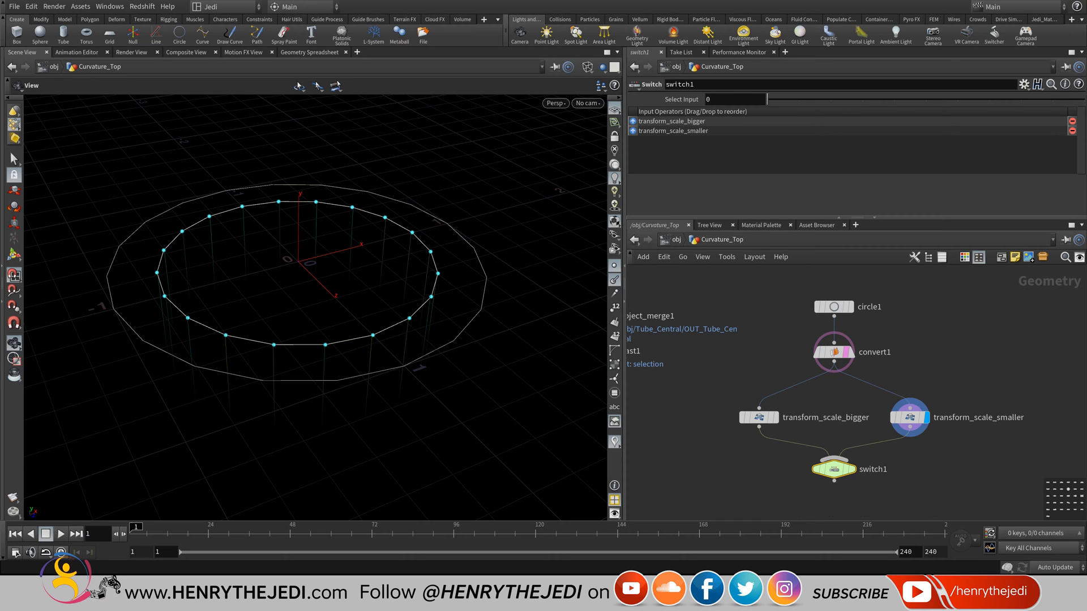
- Move both transforms and switch1 aside together to clear the space directly below convert1
{"action": "middle_click_drag", "start_coordinate": [872, 390], "coordinate": [836, 354]}
{"action": "left_click_drag", "start_coordinate": [952, 487], "coordinate": [874, 371]}
{"action": "left_click", "coordinate": [861, 410]}
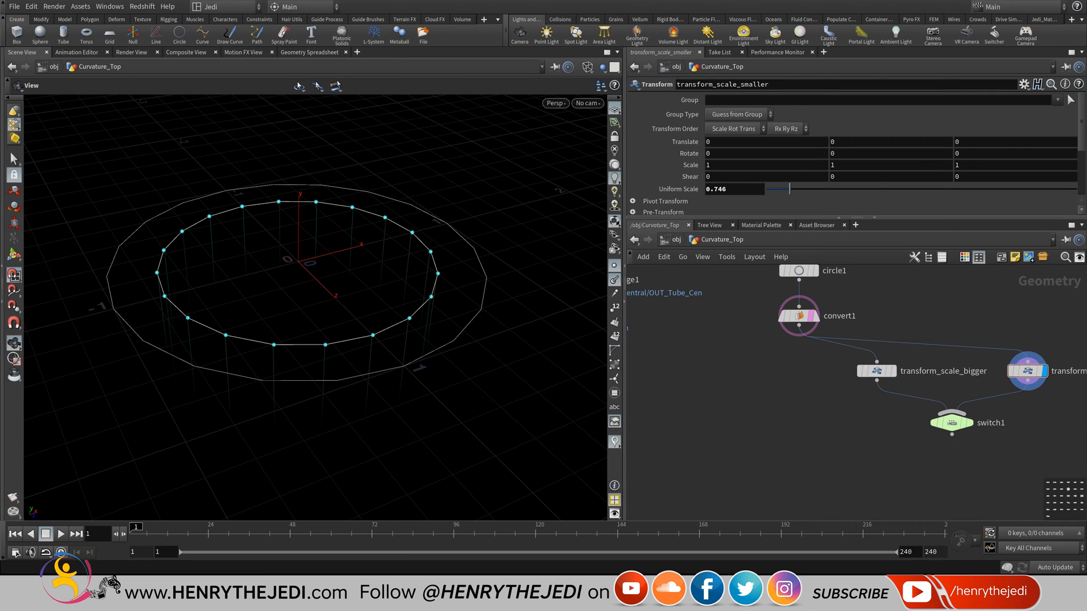
- Add a Point - Old node in the free space below convert1
{"action": "key", "text": "Tab"}
{"action": "mouse_move", "coordinate": [832, 27]}
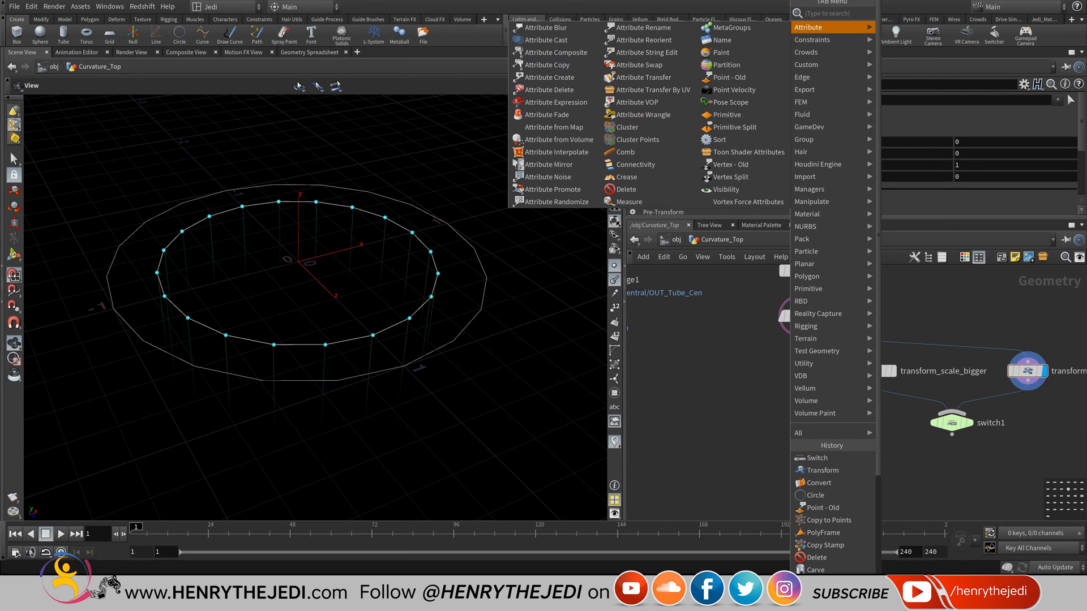
{"action": "left_click", "coordinate": [730, 77]}
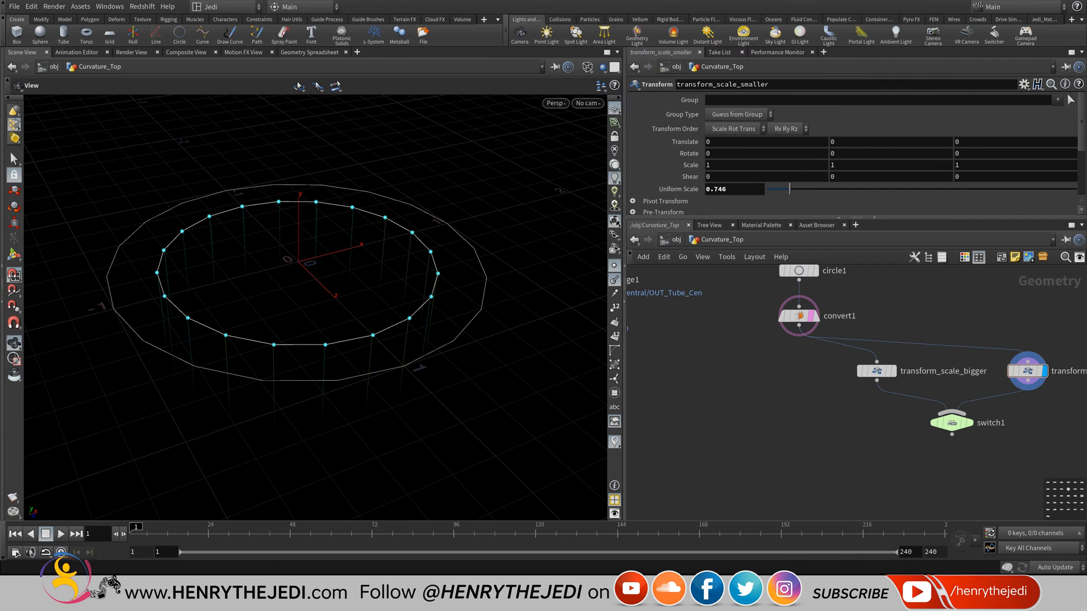
{"action": "left_click", "coordinate": [798, 471]}
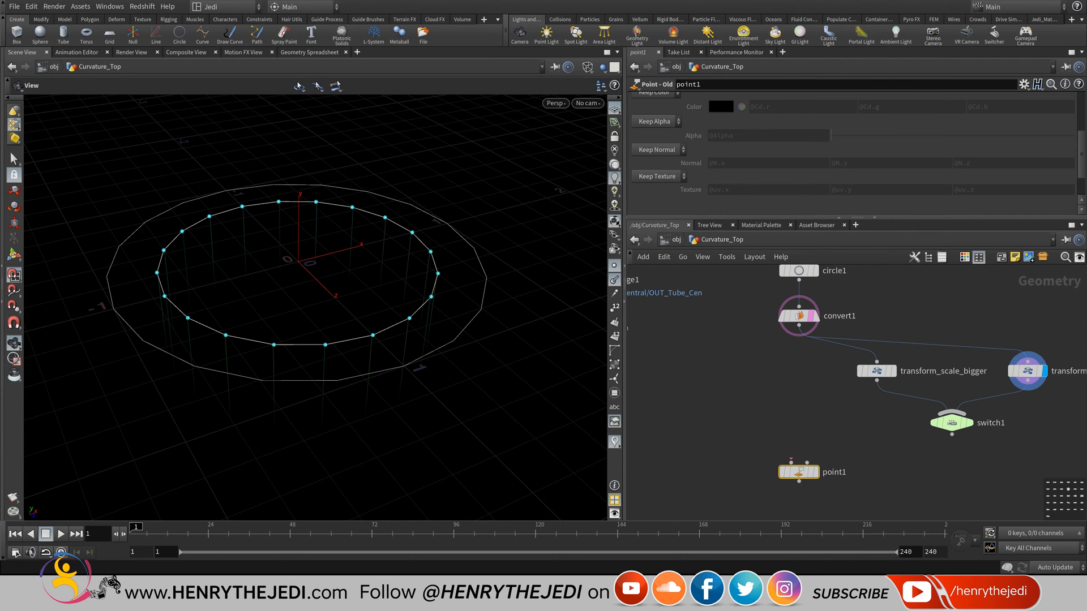
{"action": "middle_click_drag", "start_coordinate": [804, 436], "coordinate": [797, 458]}
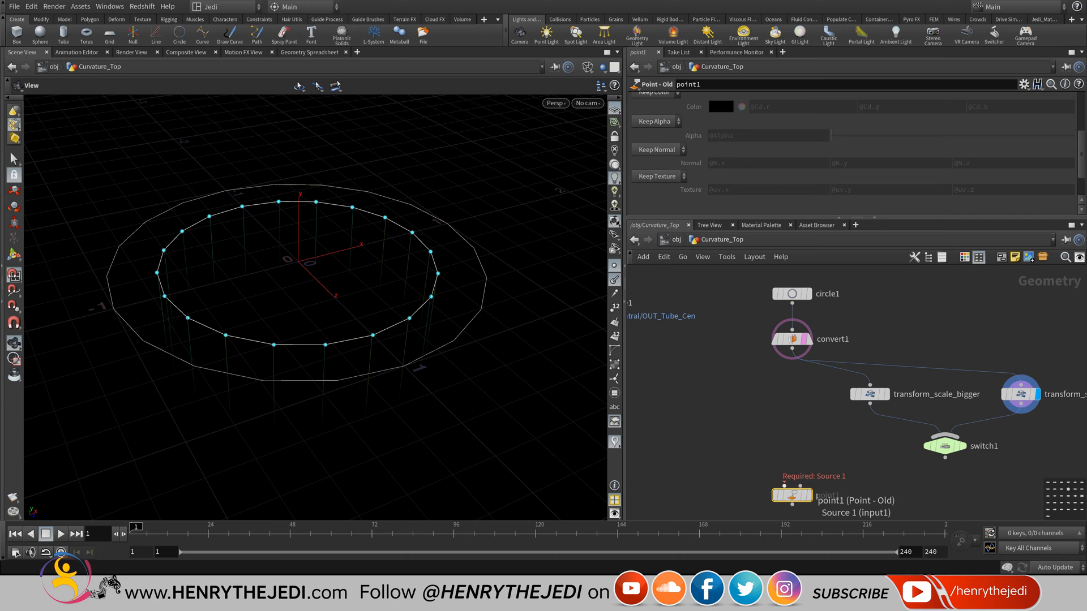
- Wire convert1 into the first input of point1 and switch1 into its second input, and display point1
{"action": "left_click", "coordinate": [783, 485]}
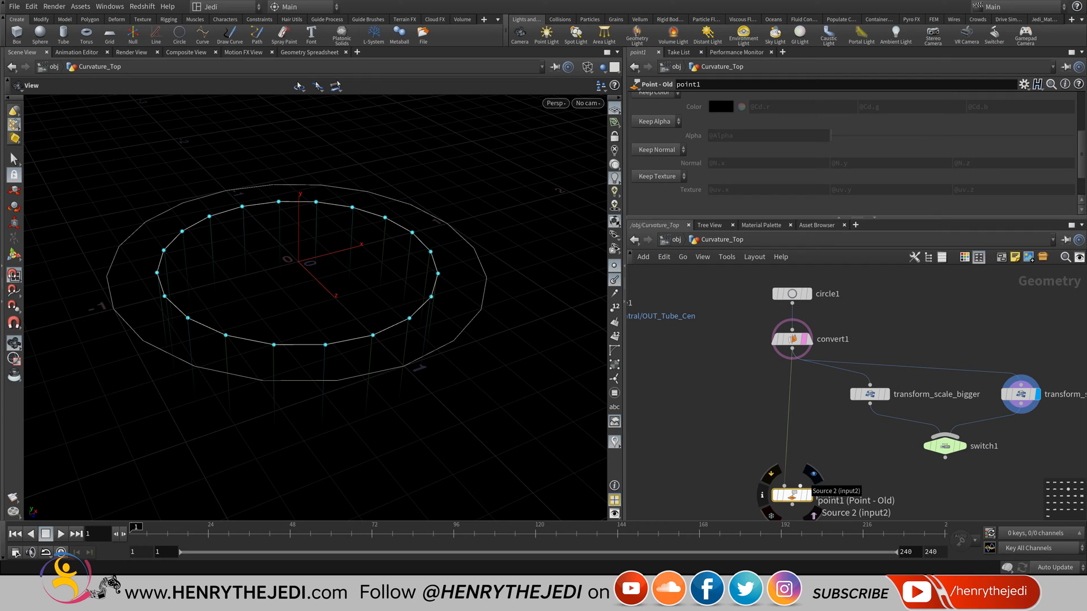
{"action": "middle_click_drag", "start_coordinate": [799, 486], "coordinate": [780, 448]}
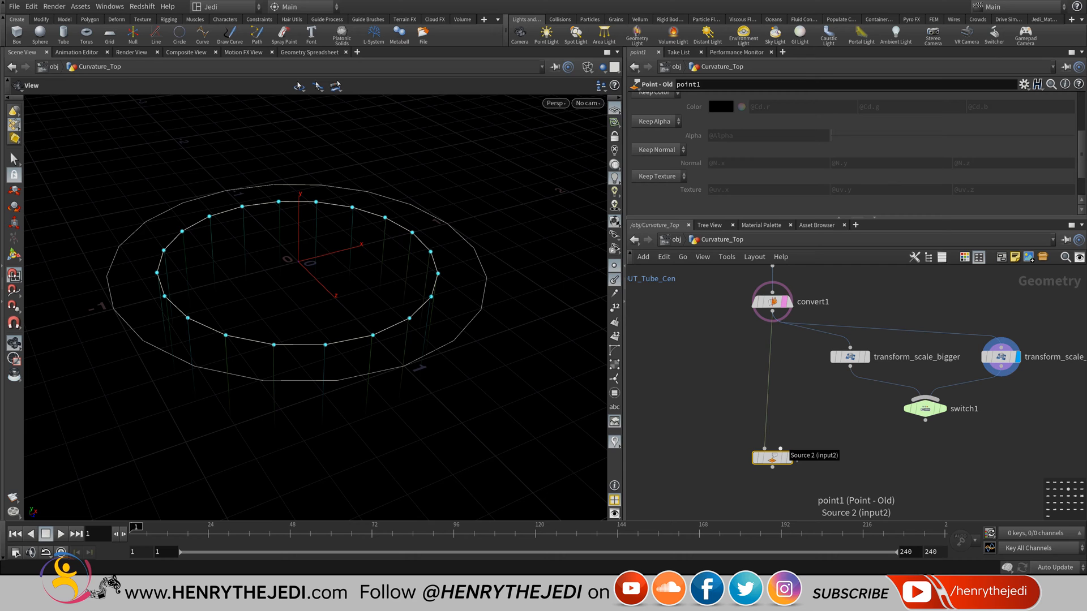
{"action": "left_click", "coordinate": [781, 448]}
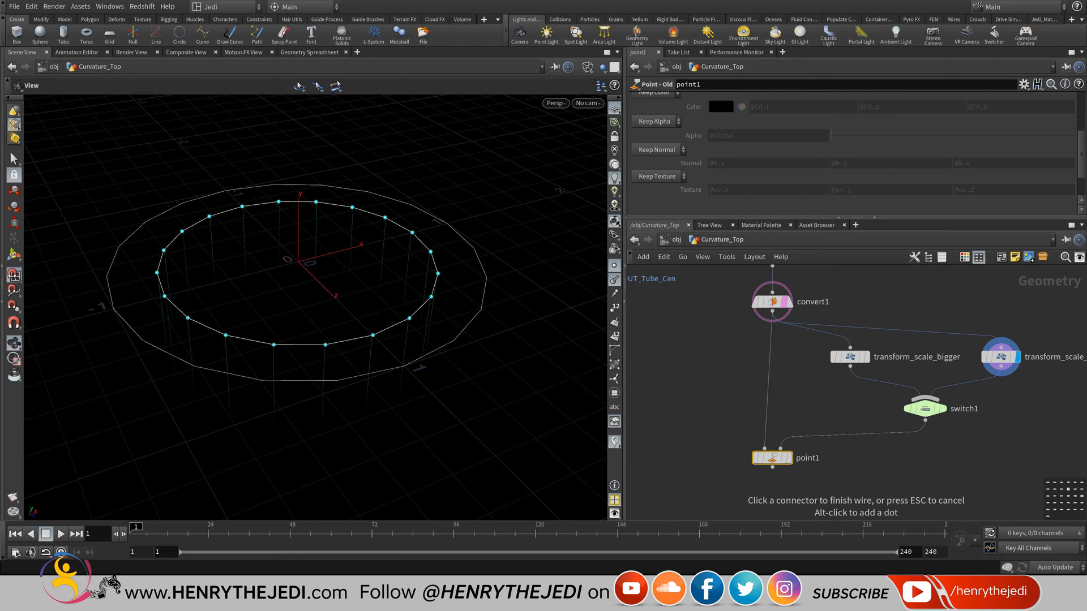
{"action": "left_click", "coordinate": [925, 429]}
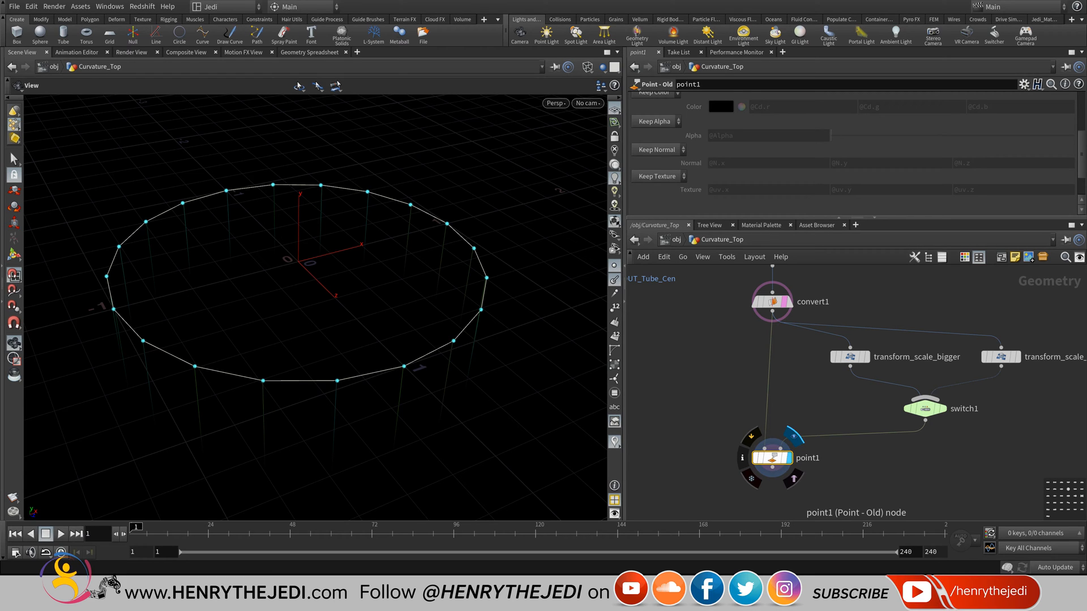
- Change the normal option of point1 from Keep Normal to Add Normal
{"action": "scroll", "coordinate": [849, 153], "scroll_direction": "up", "scroll_amount": 5}
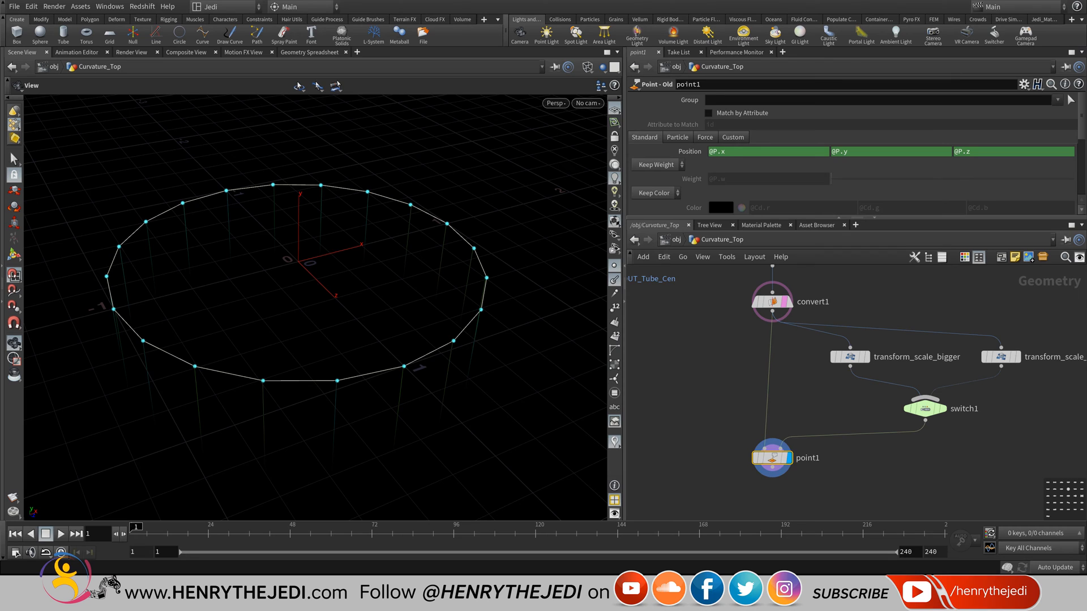
{"action": "scroll", "coordinate": [855, 153], "scroll_direction": "down", "scroll_amount": 2}
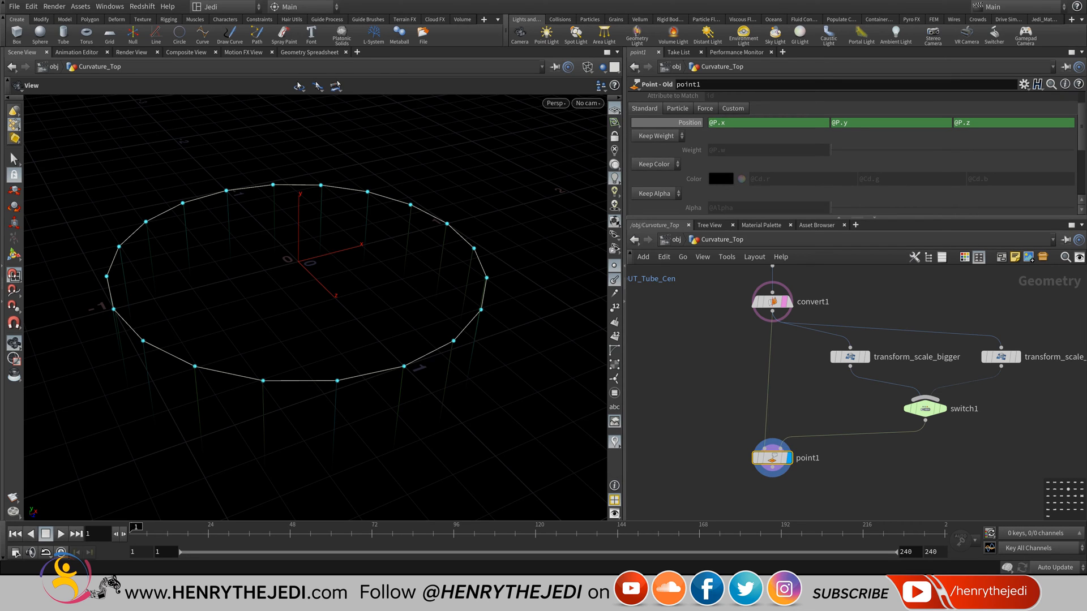
{"action": "scroll", "coordinate": [710, 125], "scroll_direction": "down", "scroll_amount": 3}
{"action": "left_click", "coordinate": [656, 135]}
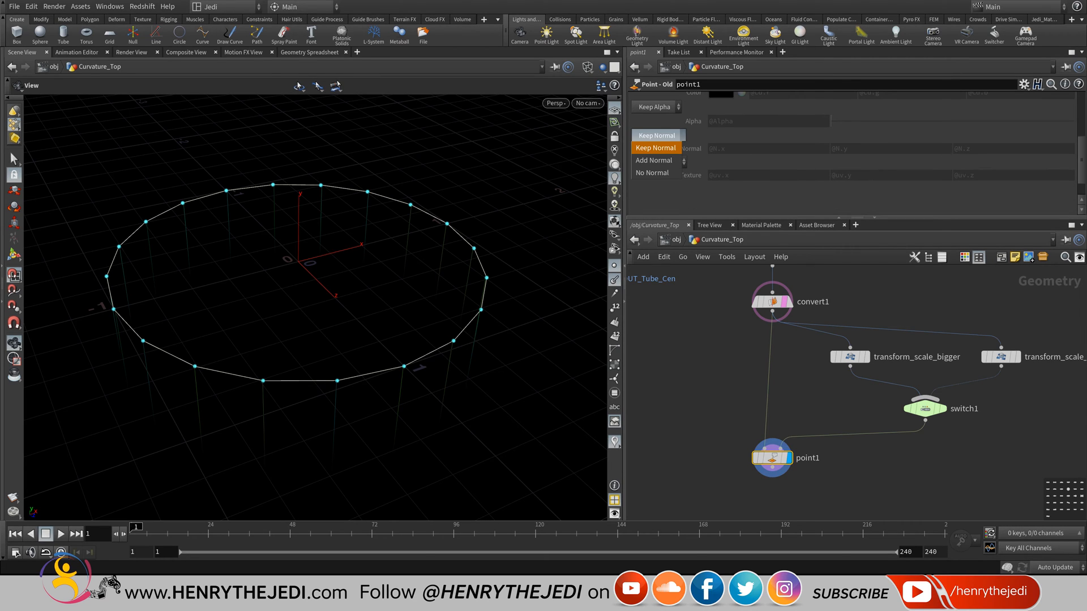
{"action": "left_click", "coordinate": [653, 160]}
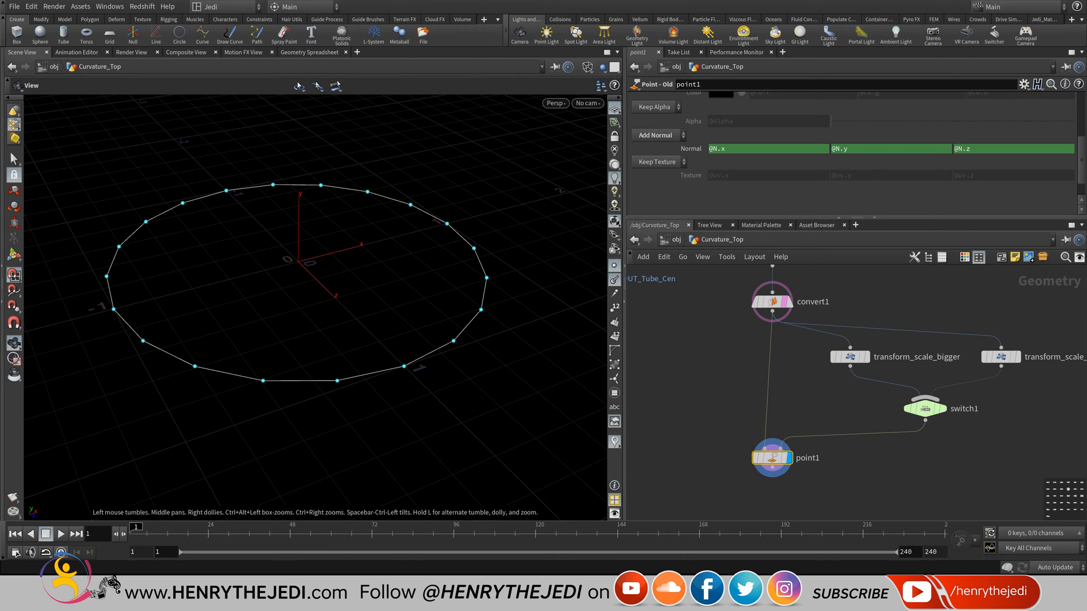
- Save the scene and delete the channels on point1's Normal parameter to clear its default expressions
{"action": "key", "text": "ctrl+s"}
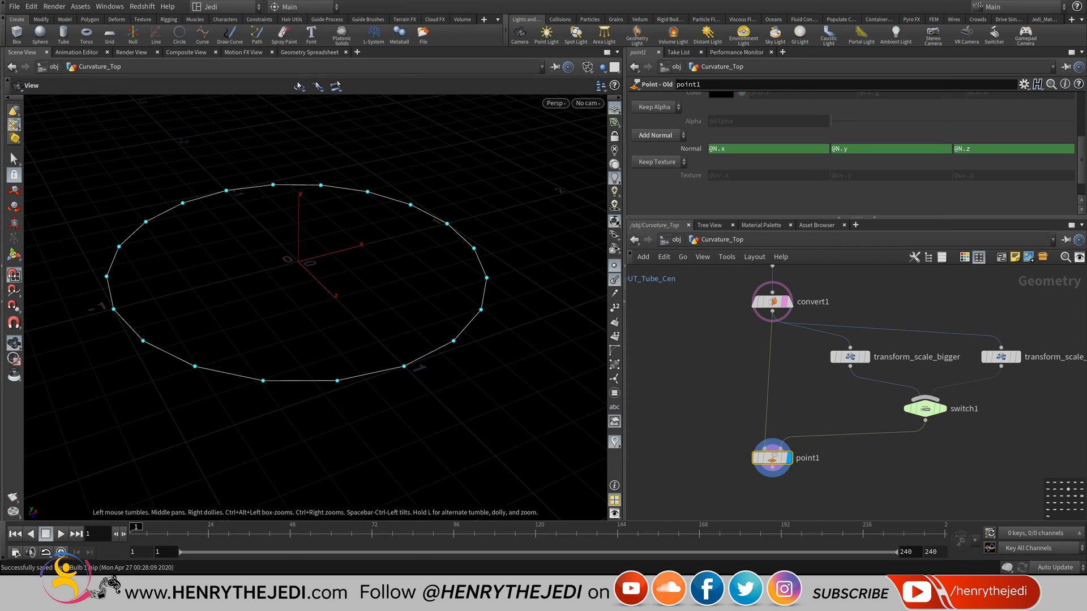
{"action": "middle_click_drag", "start_coordinate": [815, 390], "coordinate": [841, 377]}
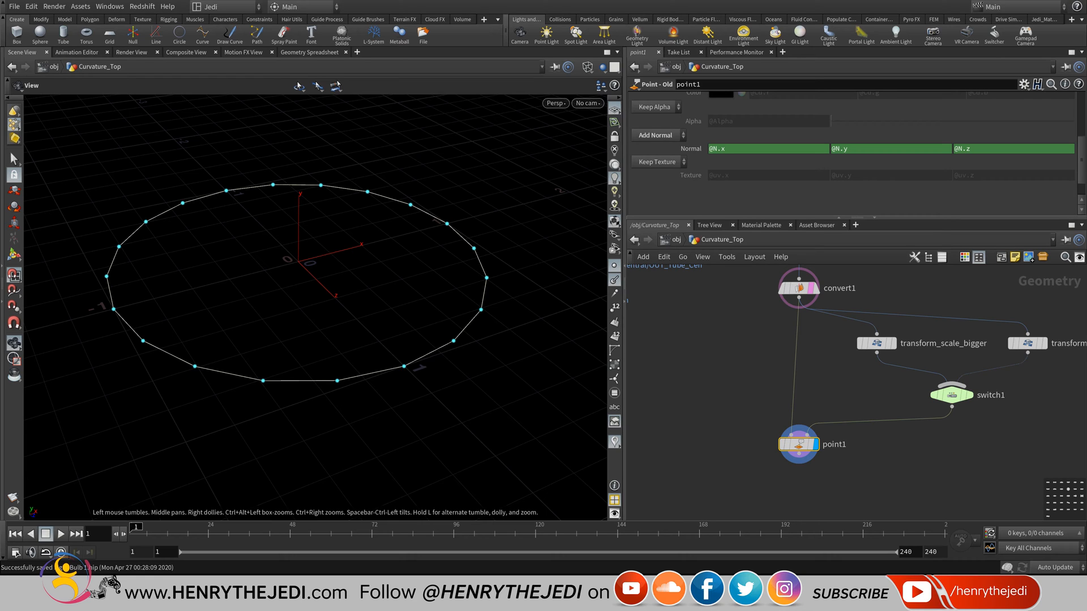
{"action": "right_click", "coordinate": [691, 150]}
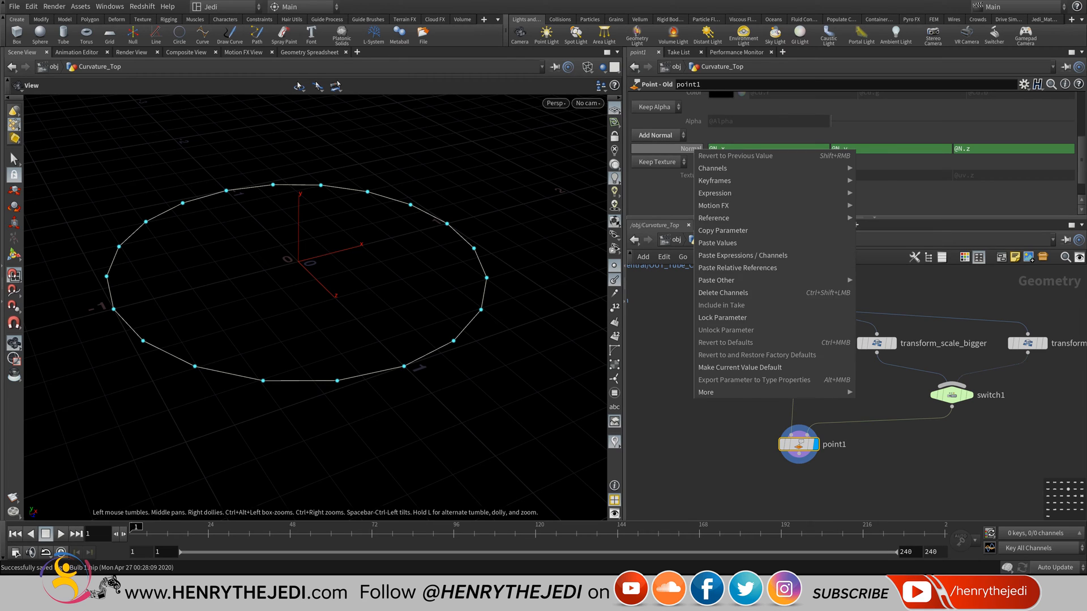
{"action": "mouse_move", "coordinate": [735, 392]}
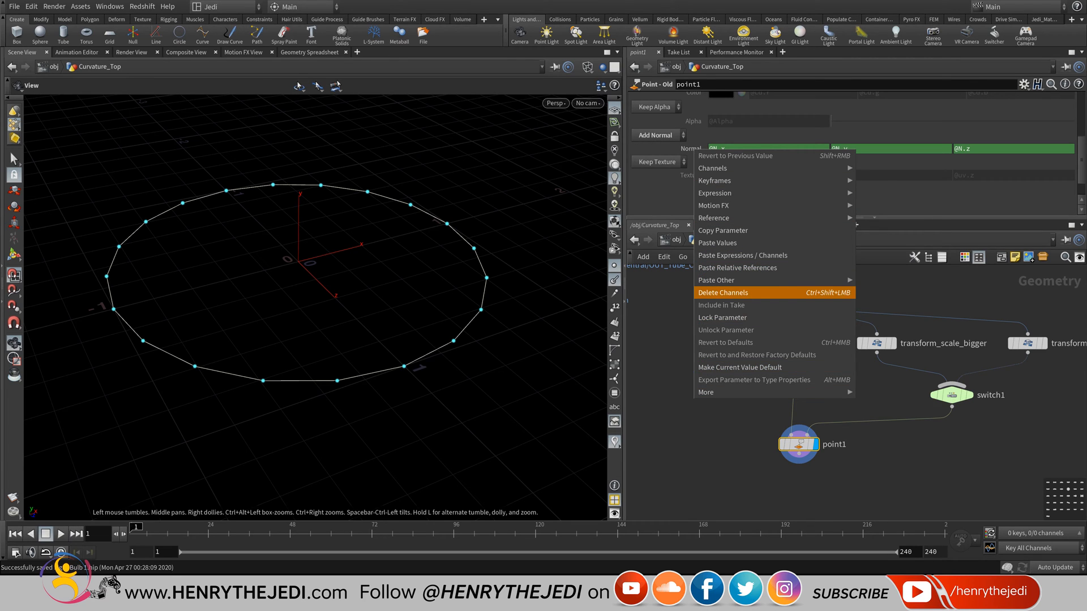
{"action": "left_click", "coordinate": [723, 292]}
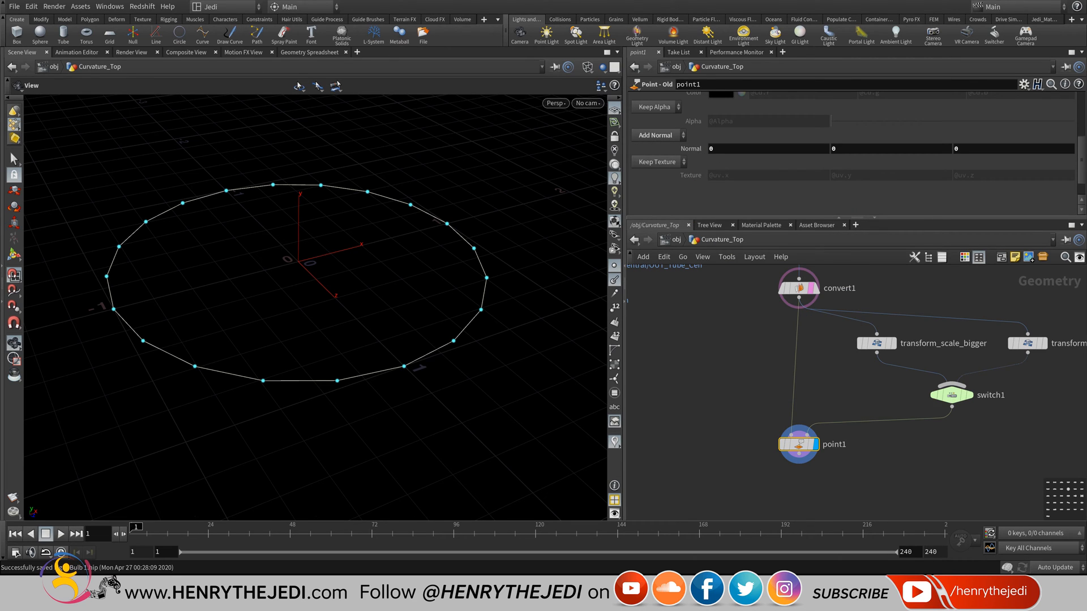
- Open Notepad, note down the position variables TX, TY and TZ, and return to point1's Normal parameter in Houdini
{"action": "double_click", "coordinate": [730, 149]}
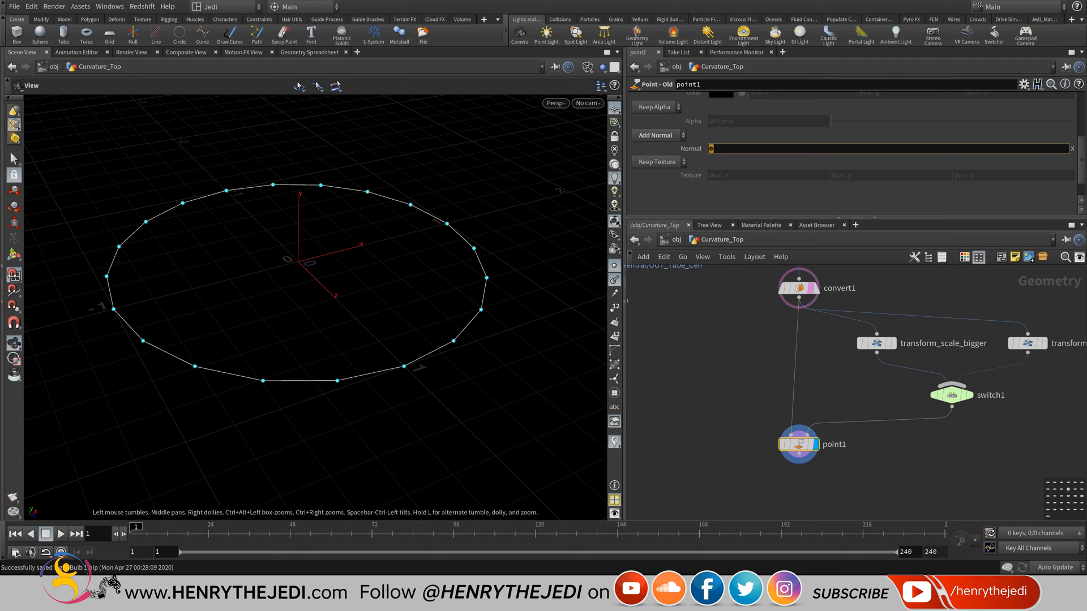
{"action": "key", "text": "super"}
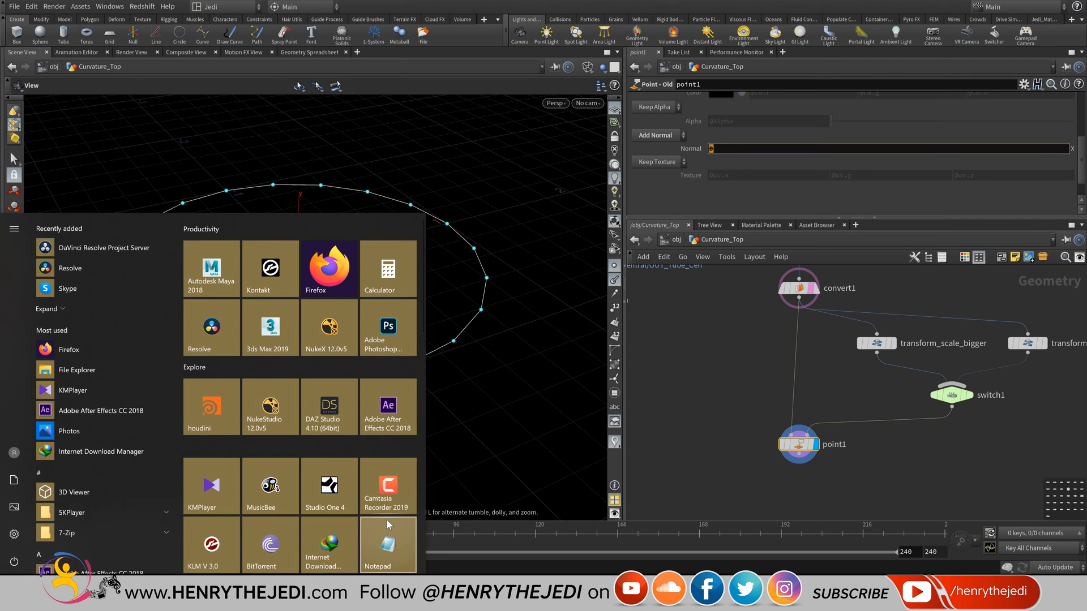
{"action": "left_click", "coordinate": [387, 546]}
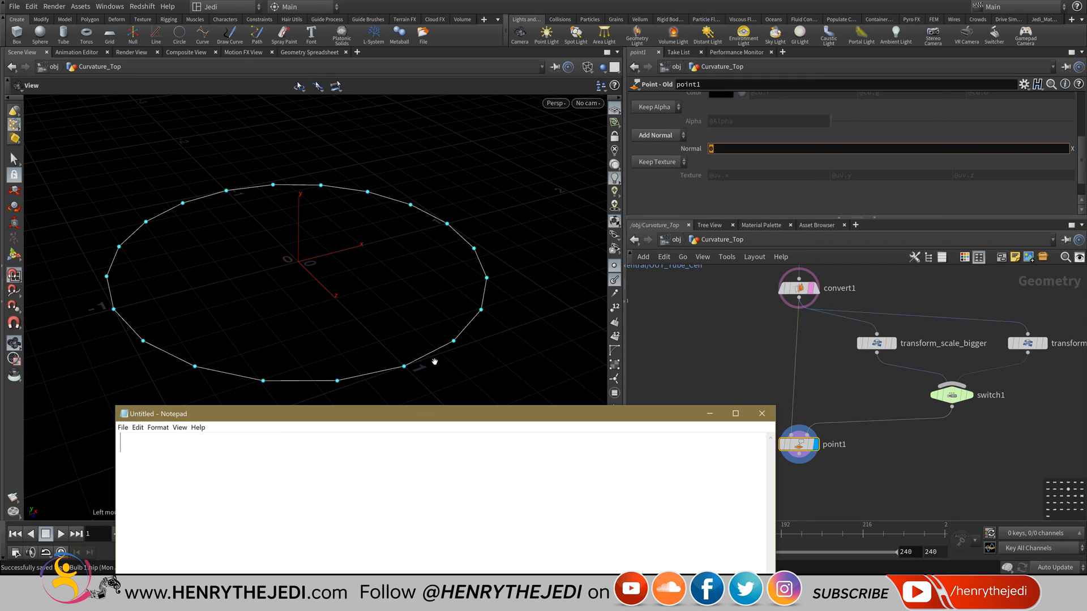
{"action": "key", "text": "Caps_Lock"}
{"action": "type", "text": "TX"}
{"action": "left_click_drag", "start_coordinate": [164, 452], "coordinate": [89, 446]}
{"action": "key", "text": "BackSpace"}
{"action": "type", "text": "TY TZ"}
{"action": "left_click", "coordinate": [734, 150]}
- Enter TX as the X component of point1's normal
{"action": "key", "text": "Return"}
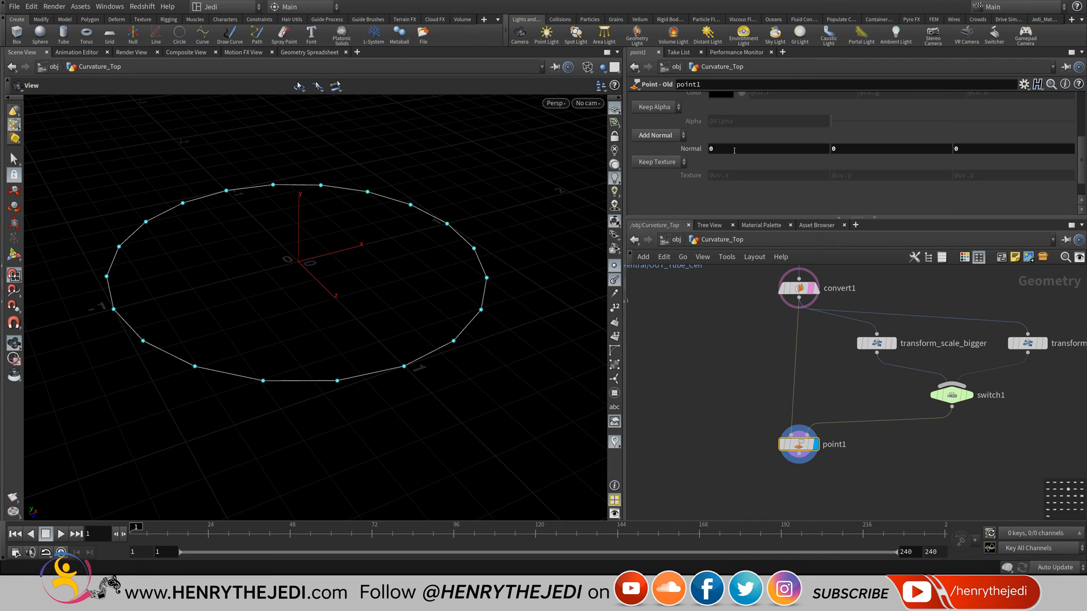
{"action": "double_click", "coordinate": [734, 150]}
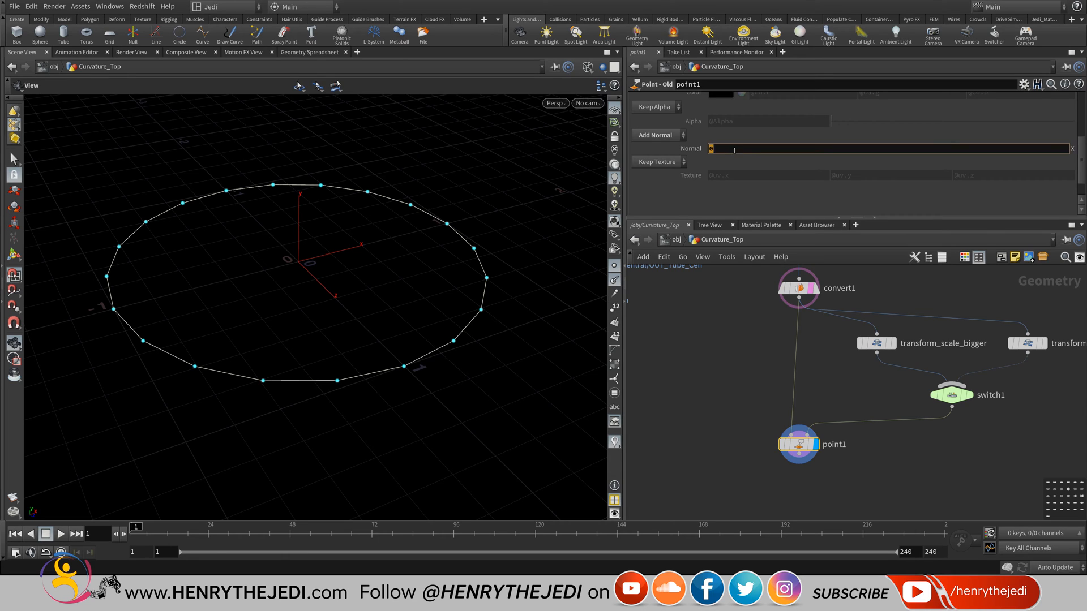
{"action": "left_click", "coordinate": [734, 150]}
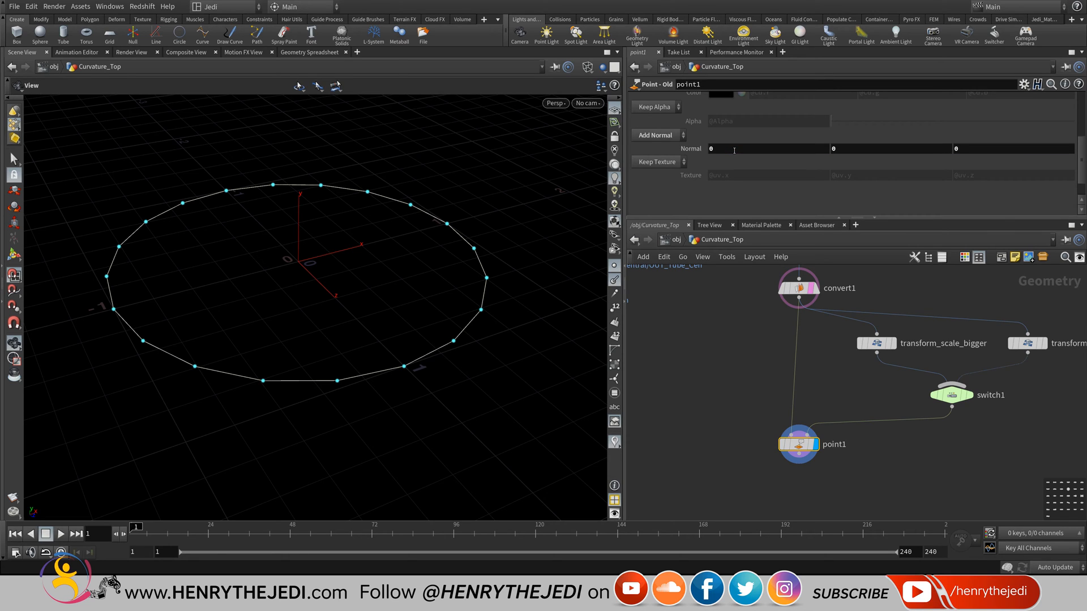
{"action": "double_click", "coordinate": [733, 150]}
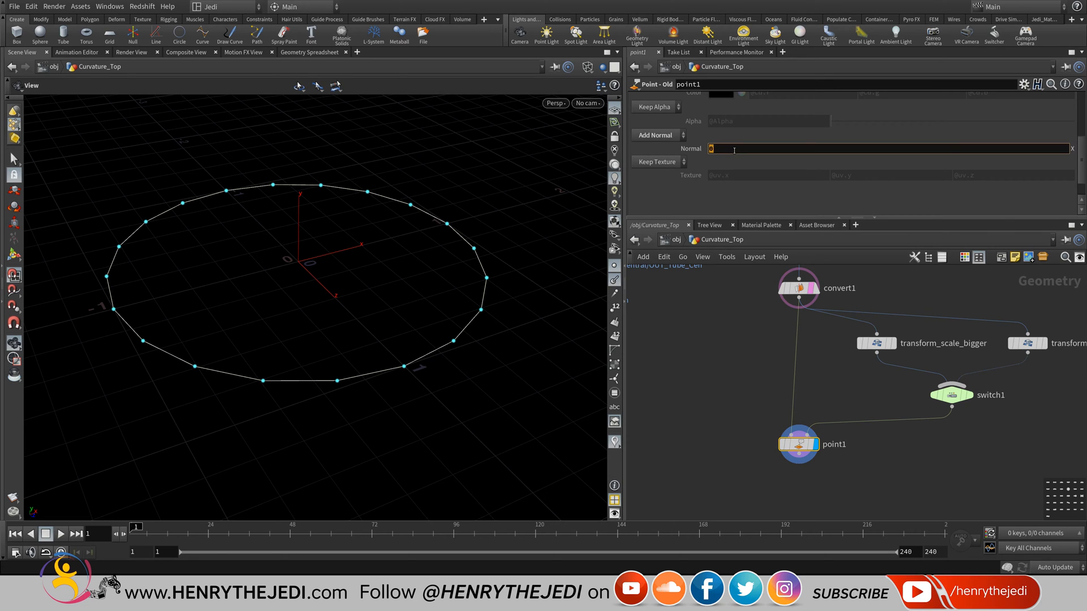
{"action": "type", "text": "TX"}
{"action": "key", "text": "Return"}
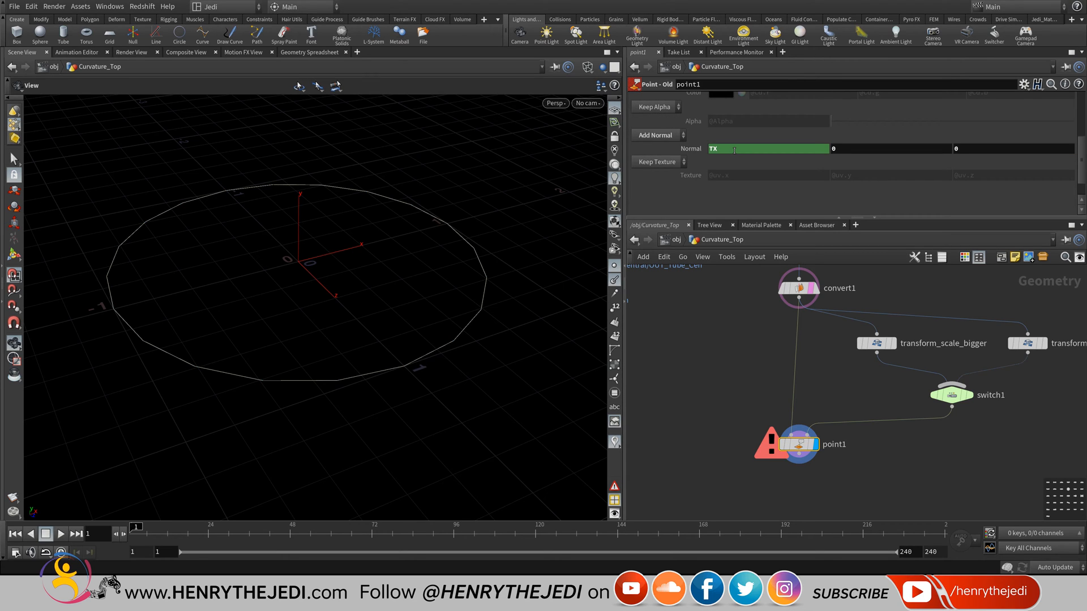
- Correct the X component of point1's normal by adding the dollar prefix, making it $TX
{"action": "left_click", "coordinate": [734, 150]}
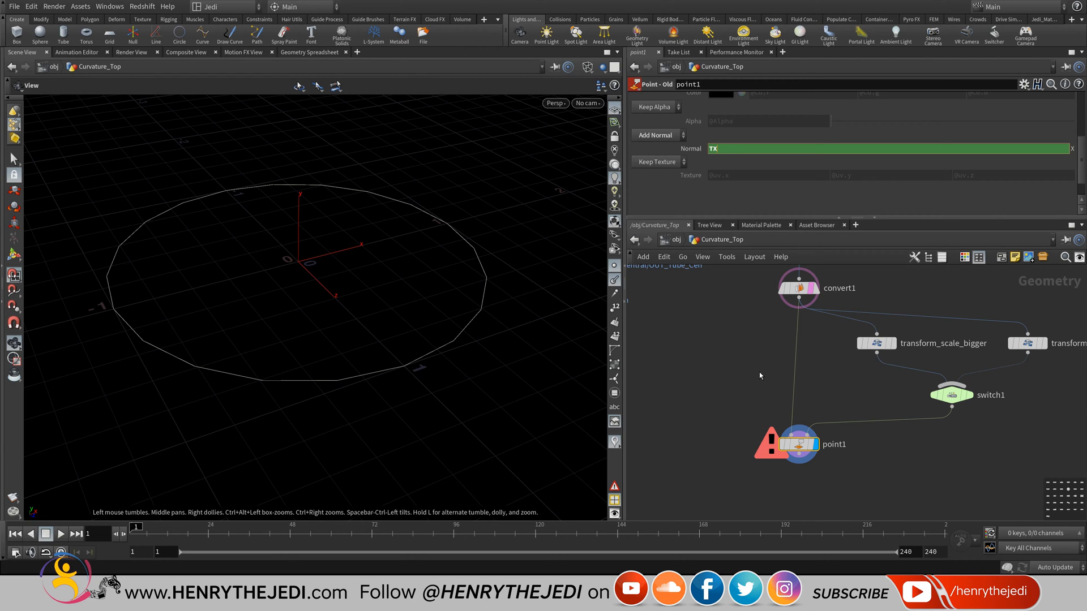
{"action": "mouse_move", "coordinate": [789, 447]}
{"action": "type", "text": "$"}
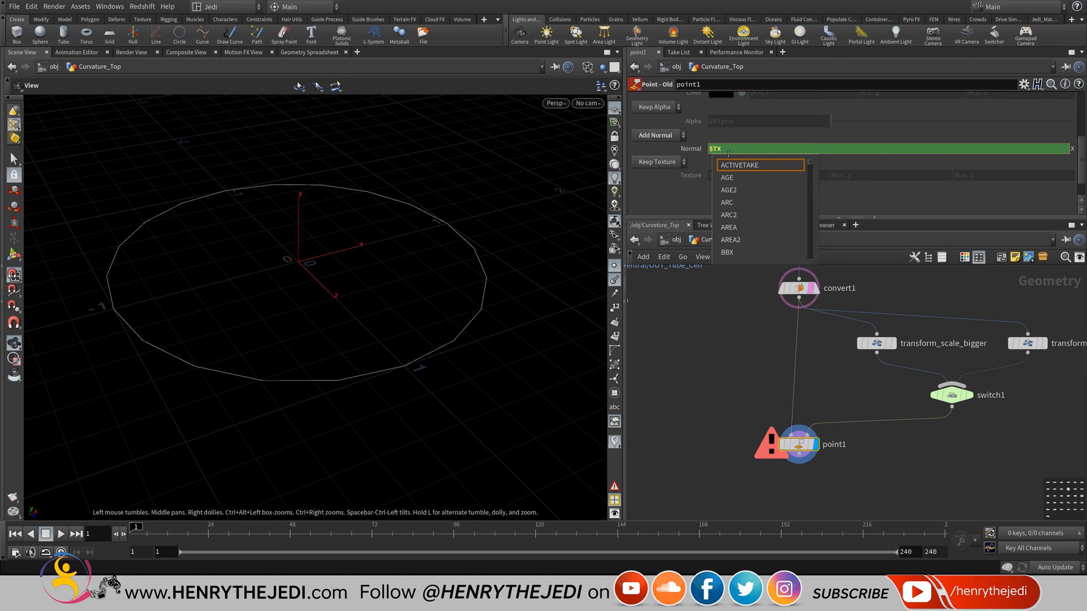
{"action": "key", "text": "Return"}
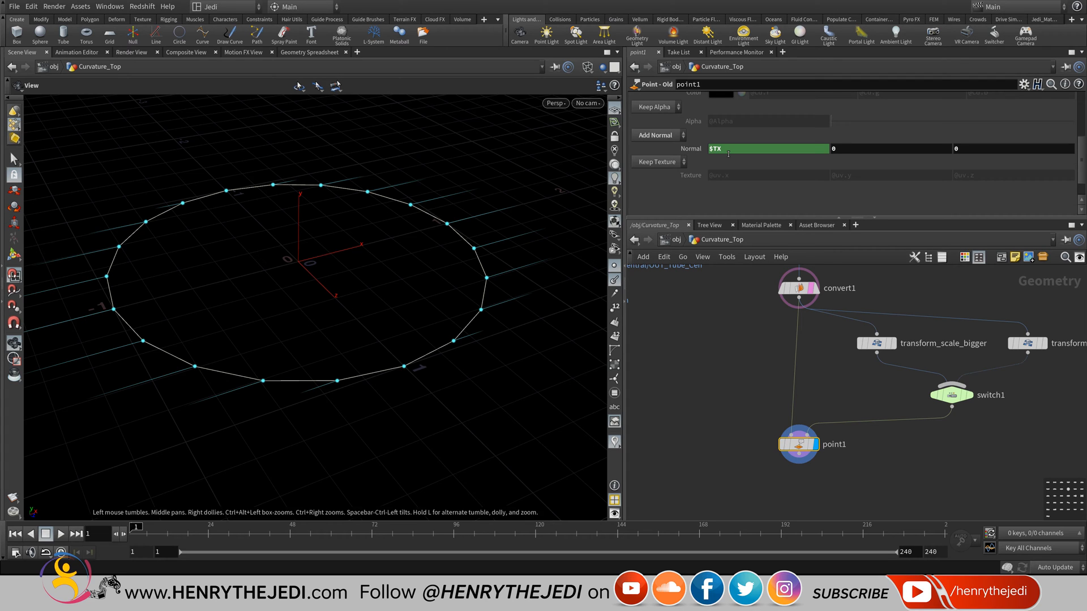
- Set the Y component of point1's normal to $TY
{"action": "middle_click_drag", "start_coordinate": [298, 262], "coordinate": [318, 299]}
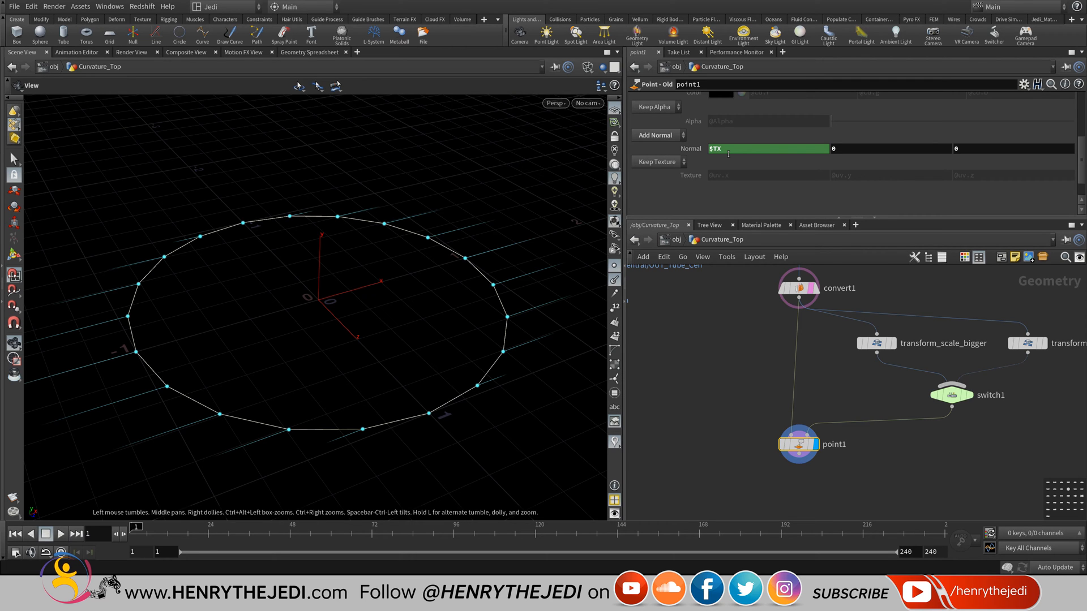
{"action": "mouse_move", "coordinate": [317, 306]}
{"action": "left_mouse_down"}
{"action": "mouse_move", "coordinate": [356, 255]}
{"action": "mouse_move", "coordinate": [419, 306]}
{"action": "mouse_move", "coordinate": [338, 321]}
{"action": "left_mouse_up"}
{"action": "key", "text": "Tab"}
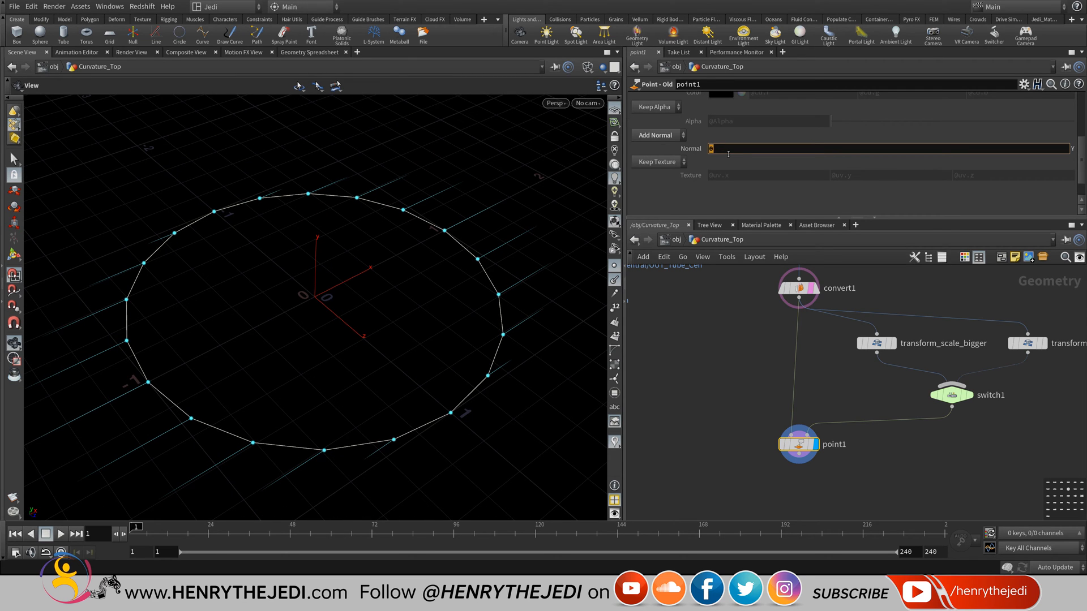
{"action": "key", "text": "BackSpace"}
{"action": "type", "text": "$TY"}
{"action": "key", "text": "Return"}
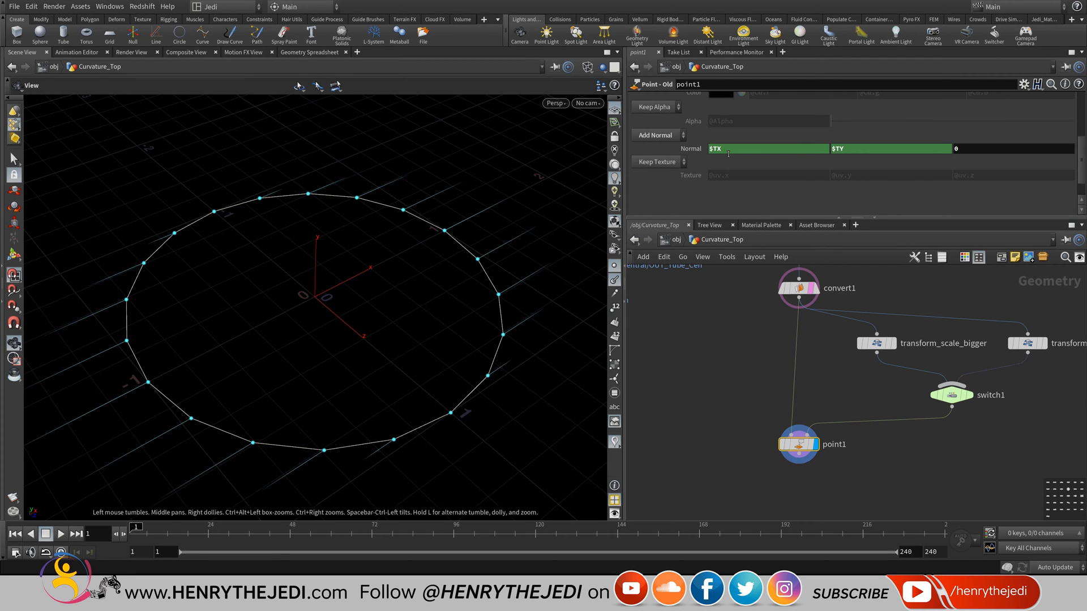
- Set the Z component of point1's normal to $TZ and save the scene
{"action": "mouse_move", "coordinate": [331, 334]}
{"action": "left_mouse_down"}
{"action": "mouse_move", "coordinate": [312, 266]}
{"action": "mouse_move", "coordinate": [311, 341]}
{"action": "left_mouse_up"}
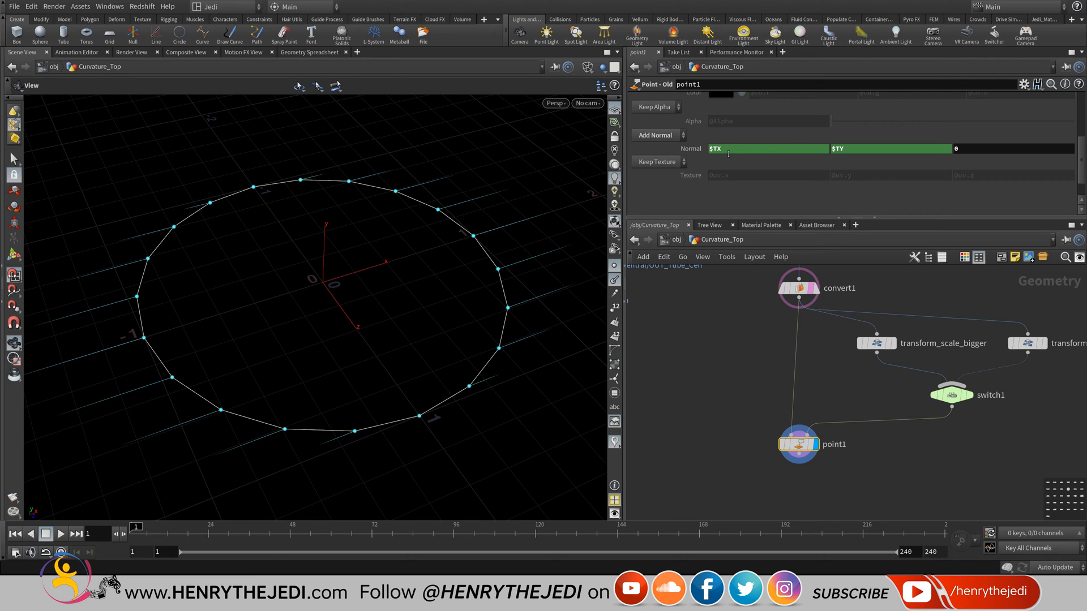
{"action": "key", "text": "Tab"}
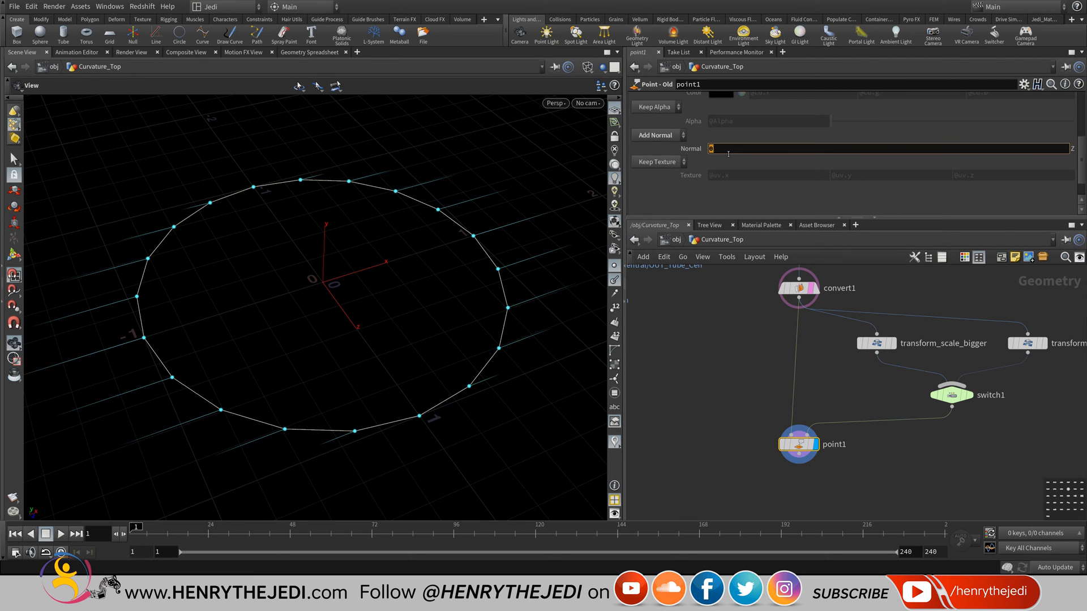
{"action": "type", "text": "$TZ"}
{"action": "key", "text": "Return"}
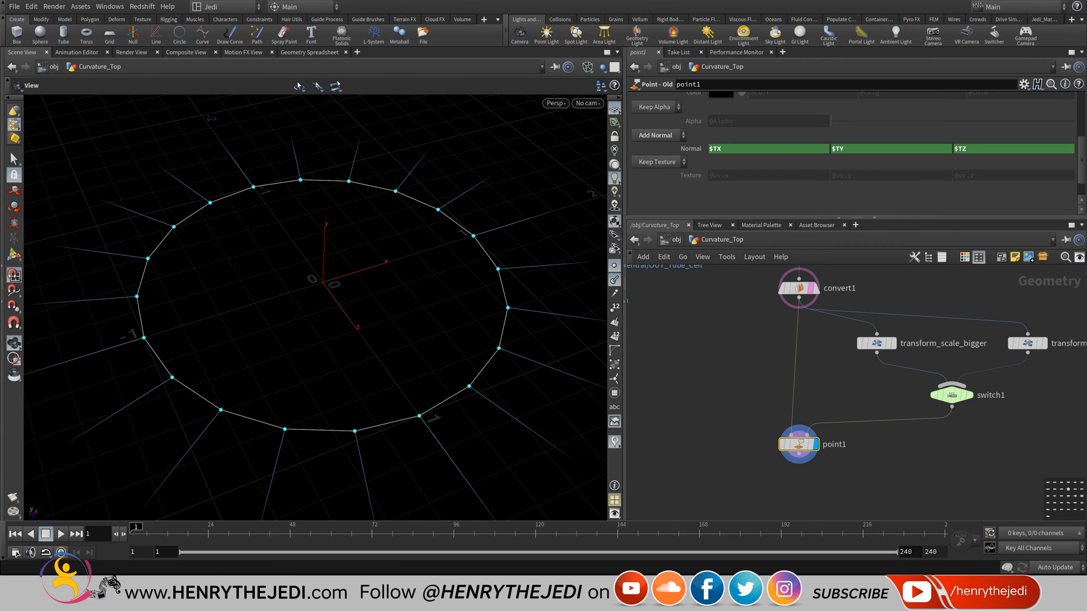
{"action": "left_click_drag", "start_coordinate": [317, 295], "coordinate": [294, 283]}
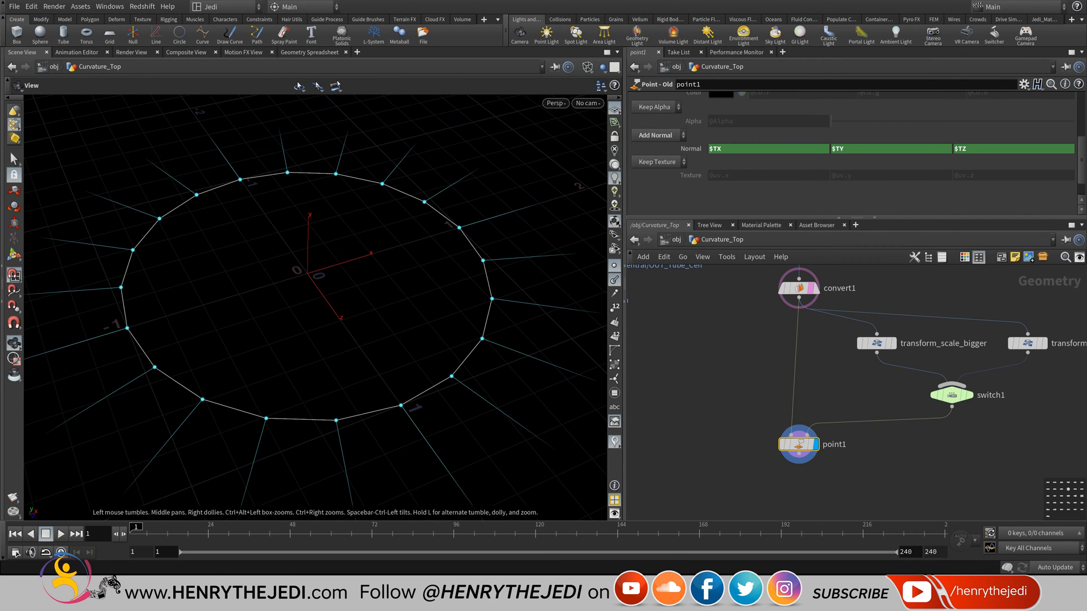
{"action": "key", "text": "ctrl+s"}
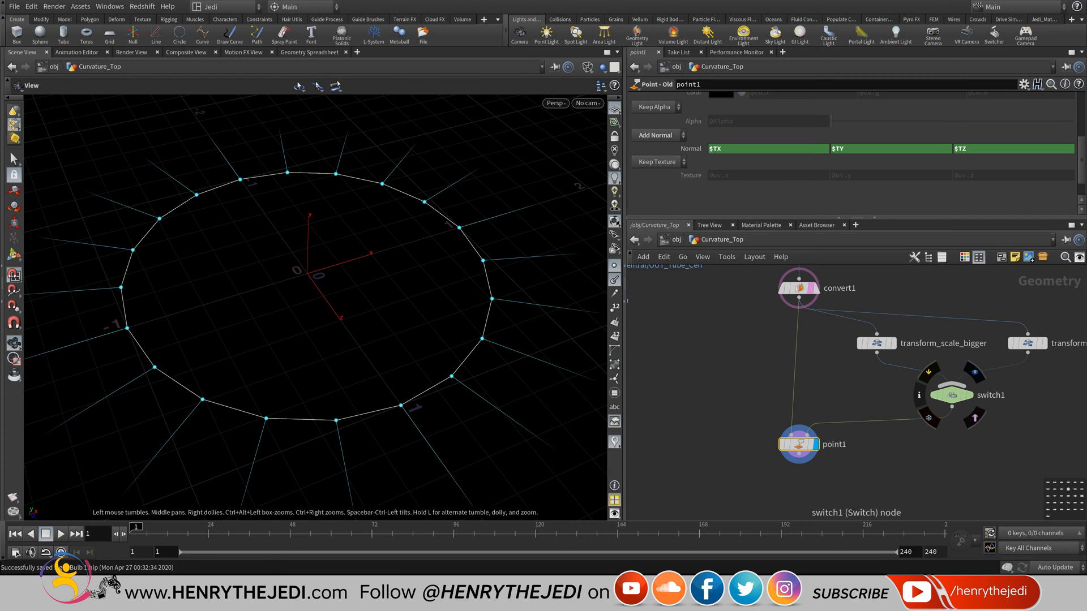
- Try switch1 with Select Input values up to 2 while point1 is displayed, and return to point1's parameters
{"action": "left_click", "coordinate": [951, 395]}
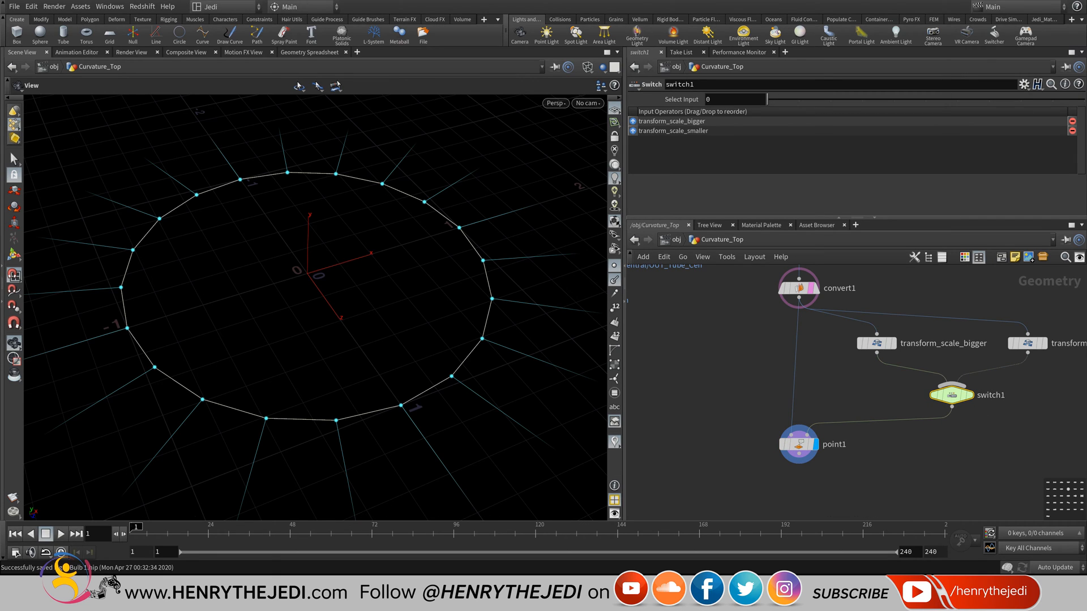
{"action": "left_click_drag", "start_coordinate": [767, 99], "coordinate": [799, 99]}
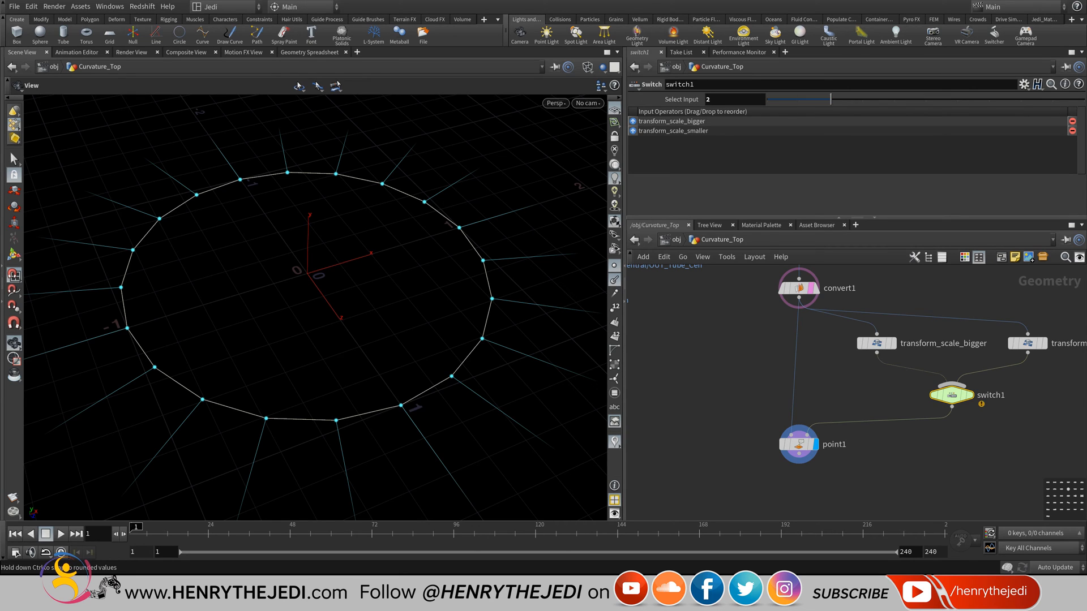
{"action": "left_click", "coordinate": [798, 444]}
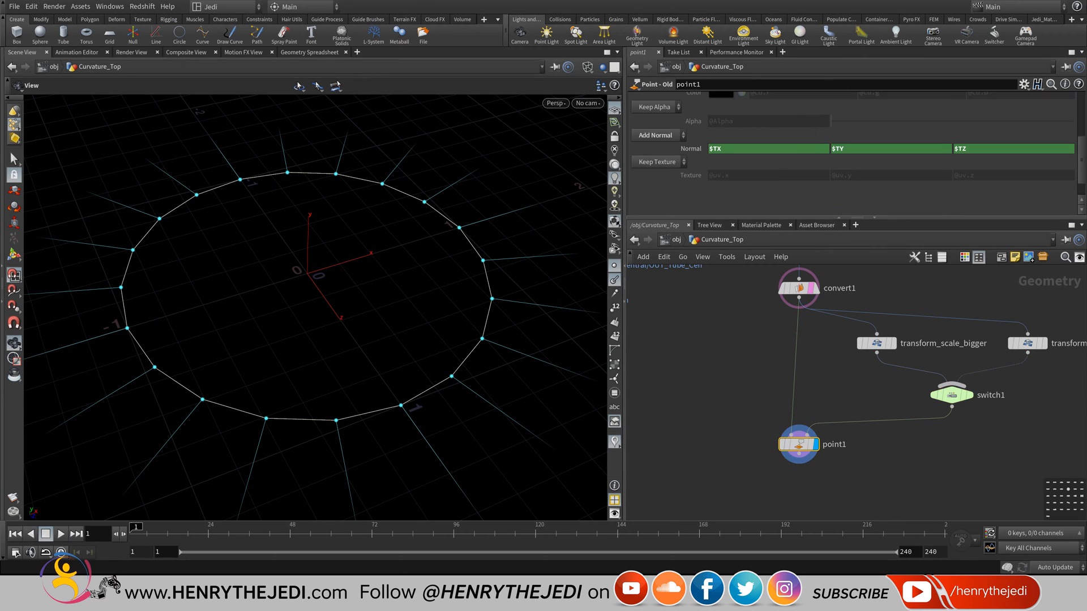
- Change the X component of point1's normal to the difference between both inputs, $TX2-$TX
{"action": "left_click", "coordinate": [719, 148]}
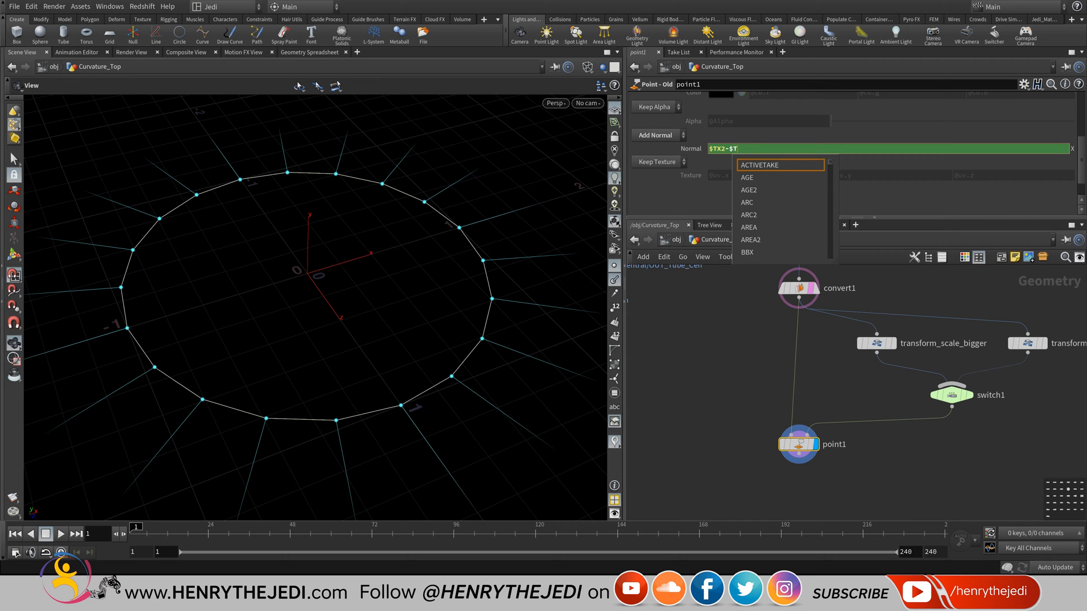
{"action": "type", "text": "X"}
{"action": "key", "text": "Return"}
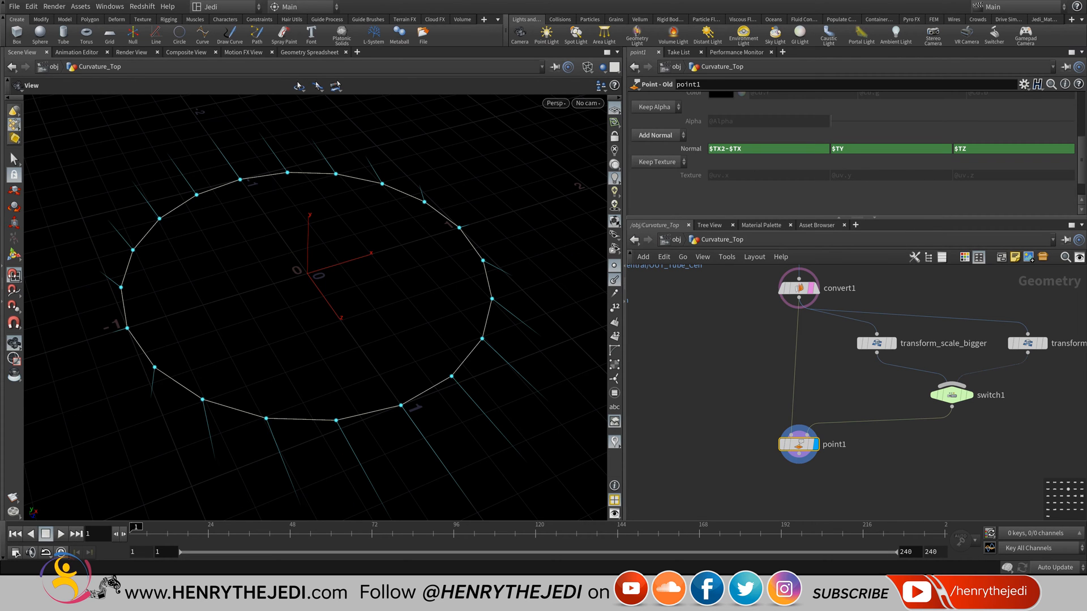
- Change the Y component of point1's normal to $TY2-$TY
{"action": "mouse_move", "coordinate": [314, 329]}
{"action": "left_mouse_down"}
{"action": "mouse_move", "coordinate": [315, 272]}
{"action": "mouse_move", "coordinate": [315, 307]}
{"action": "left_mouse_up"}
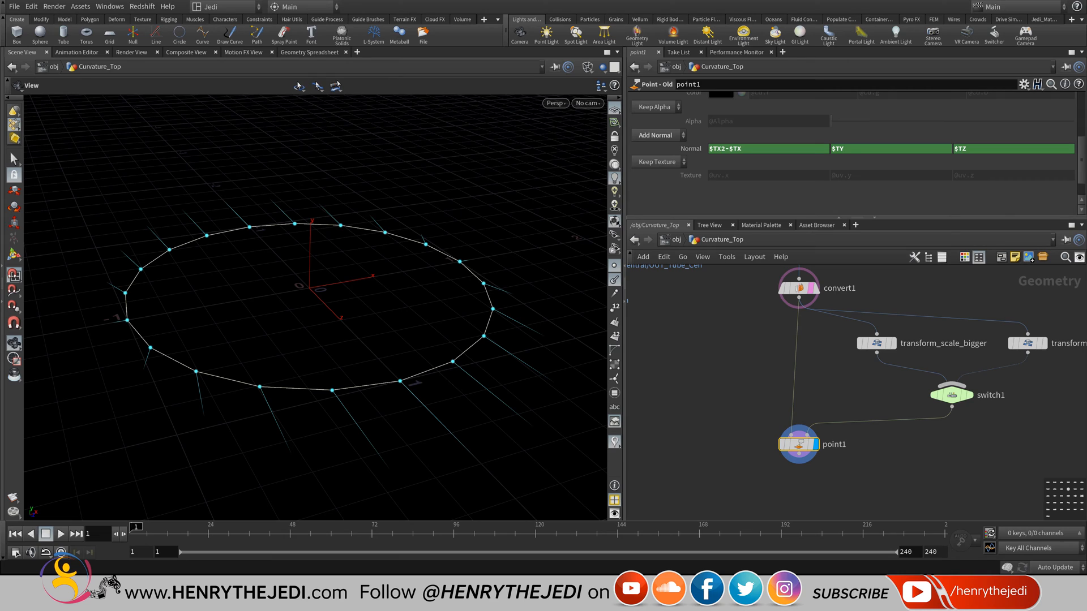
{"action": "left_click", "coordinate": [872, 149]}
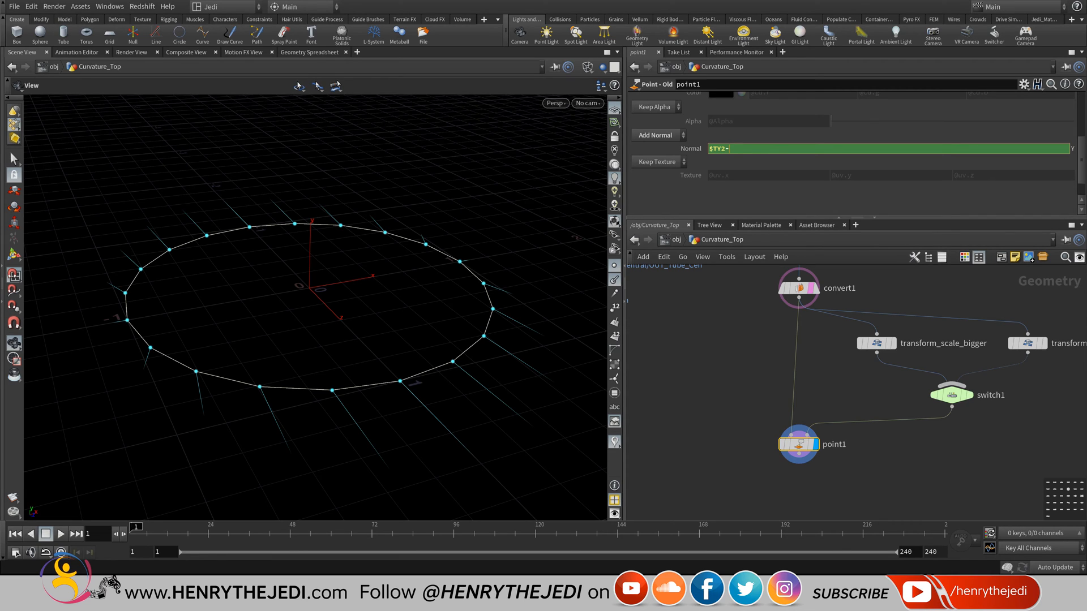
{"action": "type", "text": "2-$TY"}
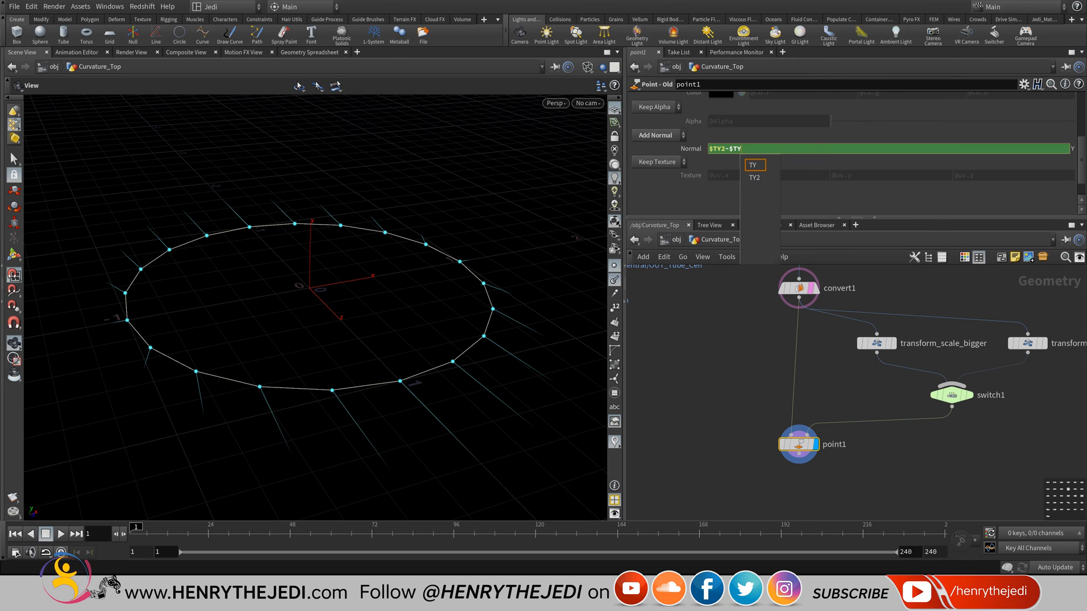
{"action": "key", "text": "Return"}
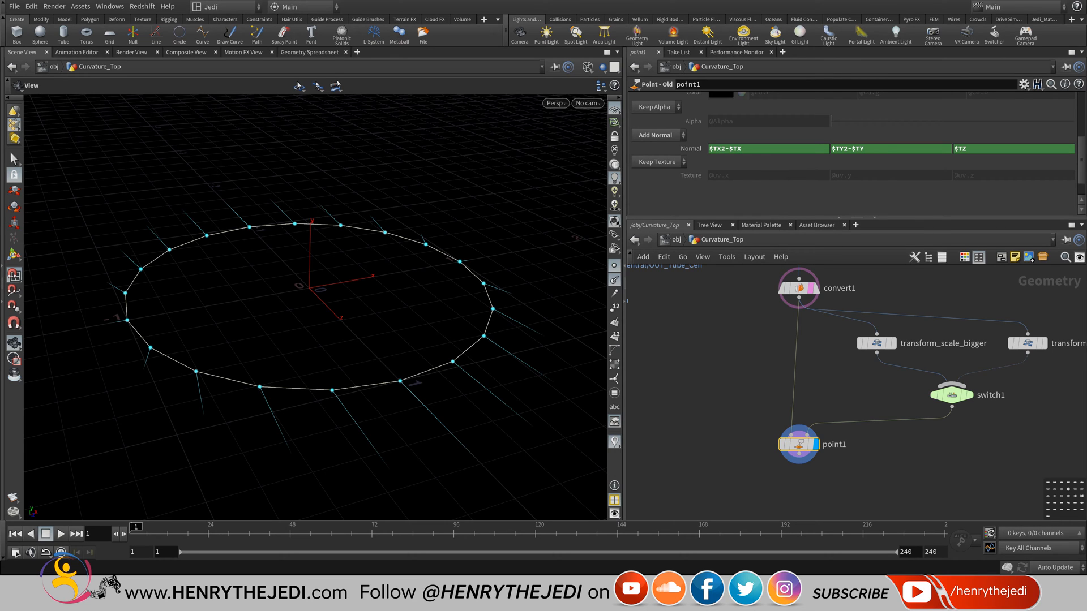
- Change the Z component of point1's normal to $TZ2-$TZ and inspect the normals around the circle
{"action": "left_click", "coordinate": [991, 148]}
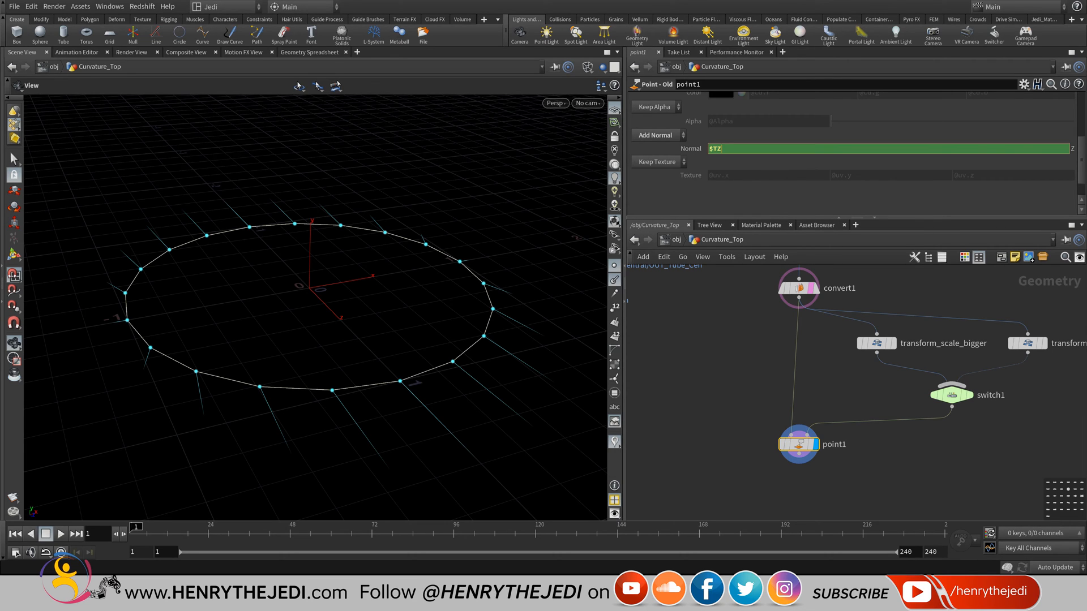
{"action": "type", "text": "2"}
{"action": "key", "text": "BackSpace"}
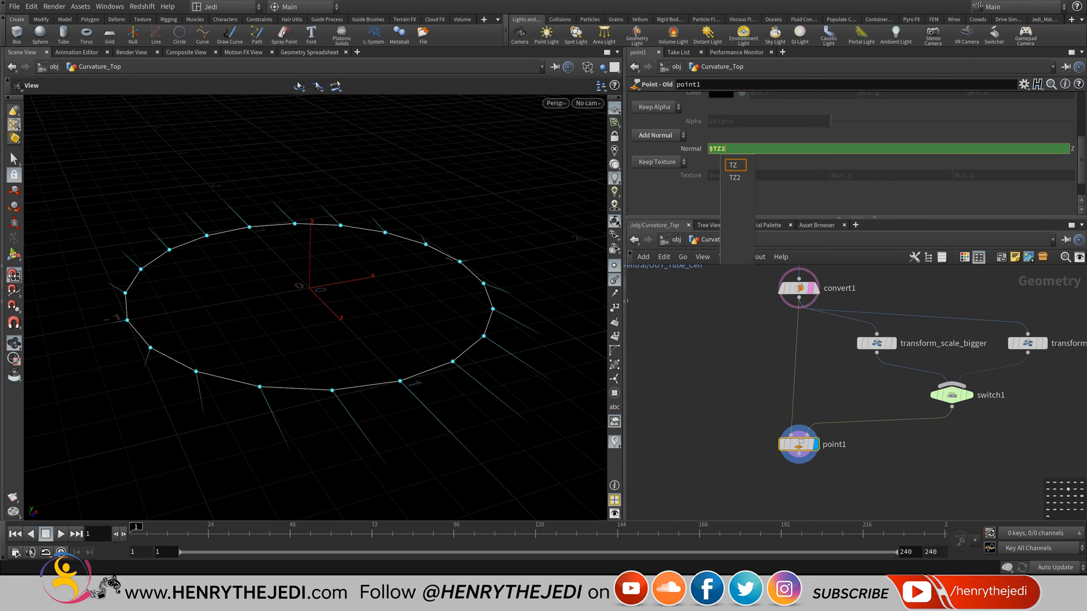
{"action": "type", "text": "2"}
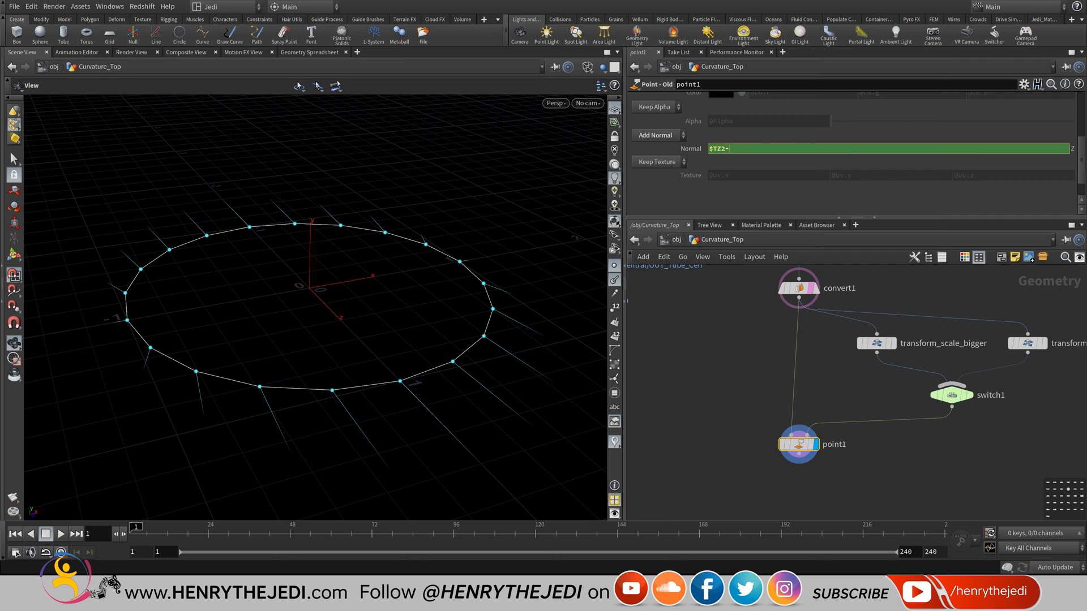
{"action": "type", "text": "-$TZ"}
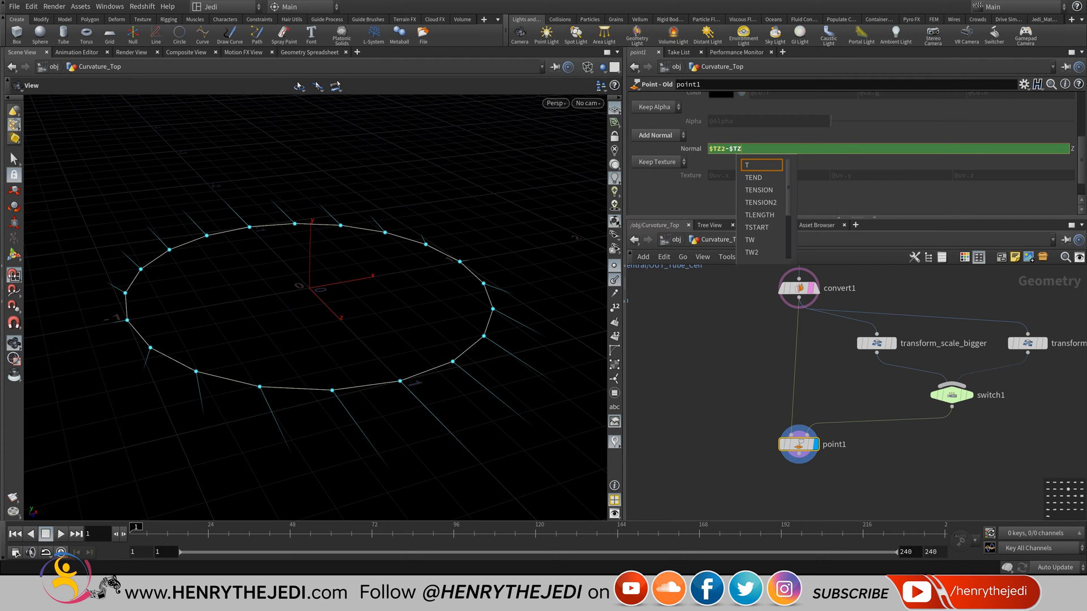
{"action": "key", "text": "Return"}
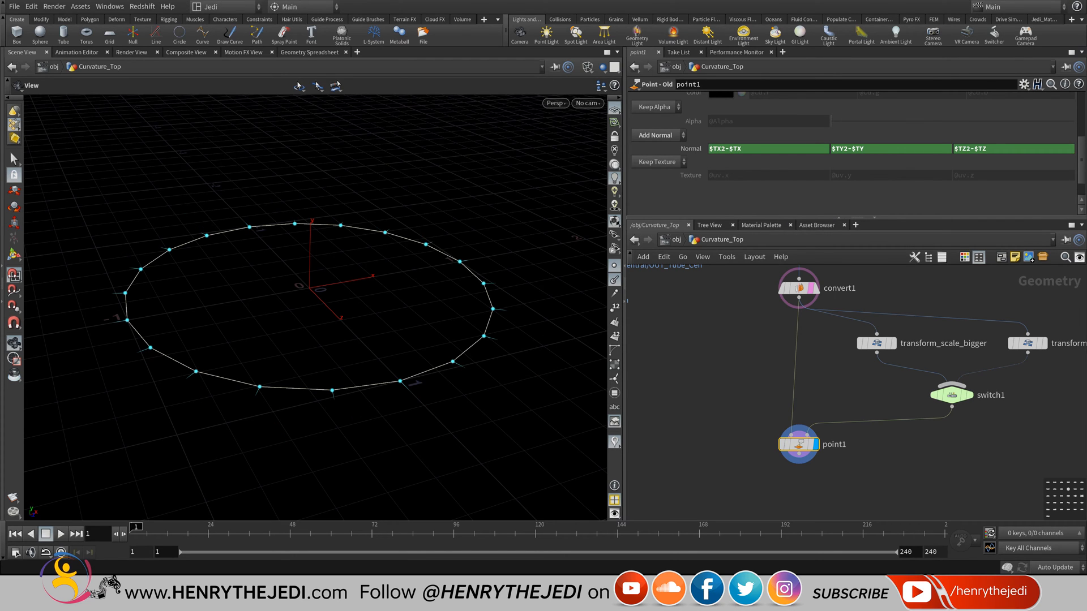
{"action": "left_click_drag", "start_coordinate": [317, 283], "coordinate": [324, 331], "text": "alt"}
{"action": "key", "text": "h"}
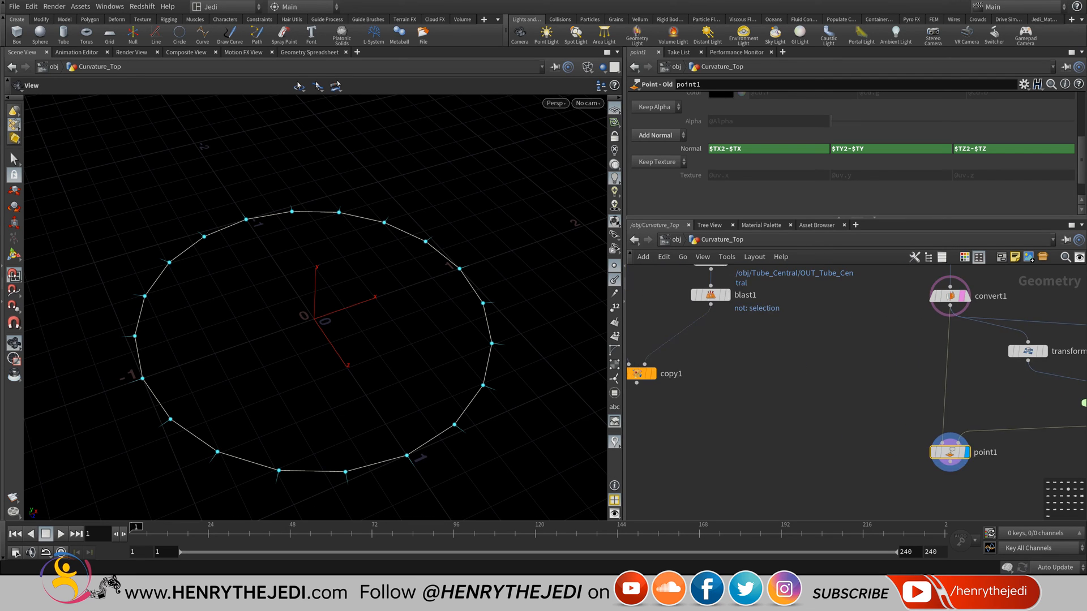
- Feed blast1's output into transform_scale_smaller and transform_scale_bigger in place of convert1
{"action": "scroll", "coordinate": [740, 387], "scroll_direction": "up", "scroll_amount": 6}
{"action": "middle_click_drag", "start_coordinate": [800, 391], "coordinate": [690, 429]}
{"action": "scroll", "coordinate": [749, 412], "scroll_direction": "down", "scroll_amount": 4}
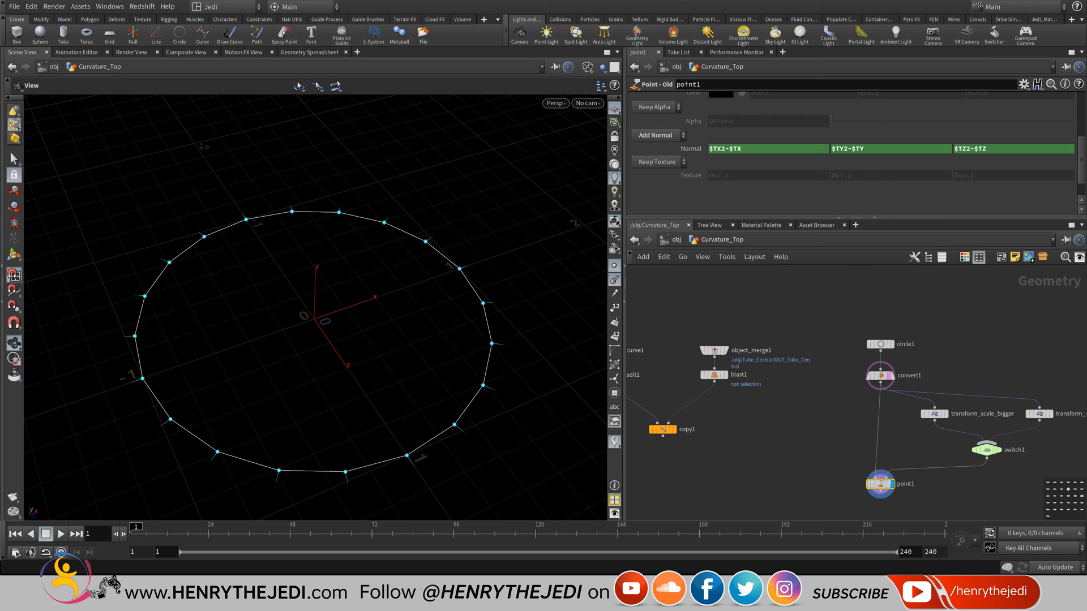
{"action": "scroll", "coordinate": [741, 381], "scroll_direction": "up", "scroll_amount": 2}
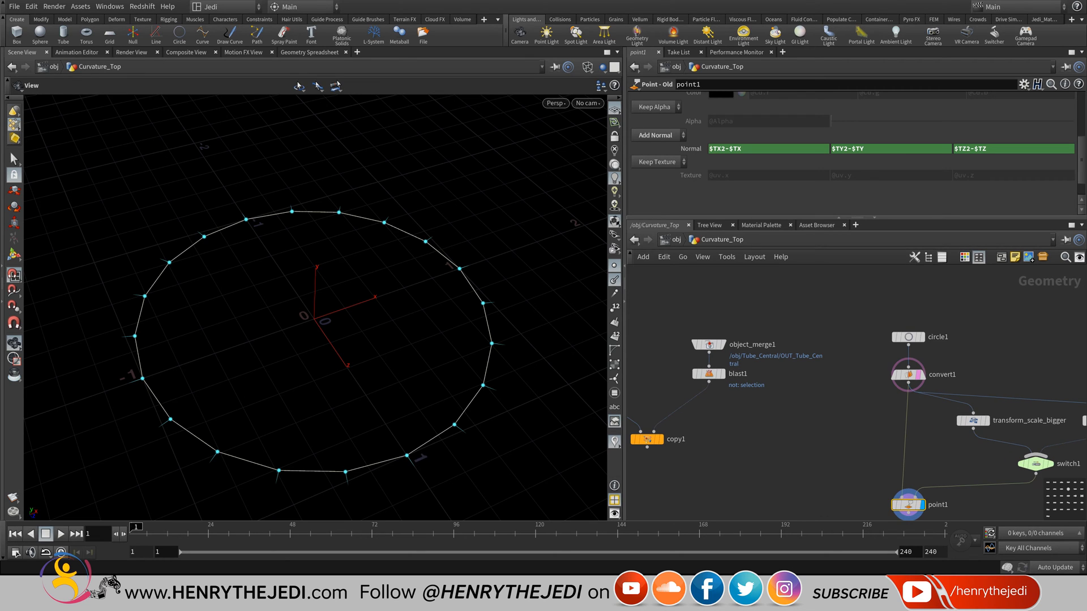
{"action": "left_click", "coordinate": [708, 382]}
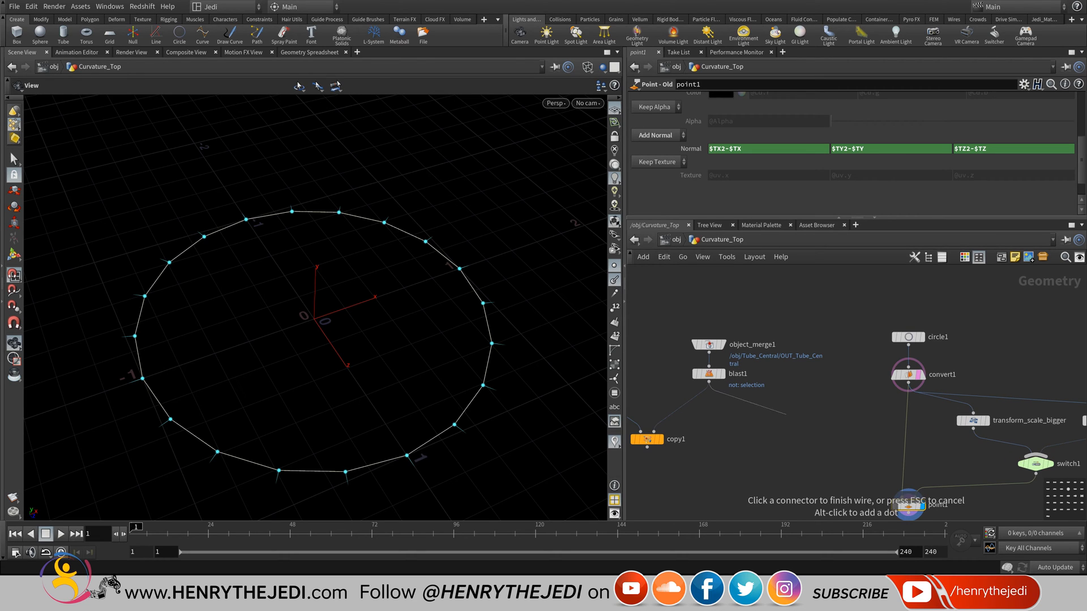
{"action": "middle_click_drag", "start_coordinate": [822, 417], "coordinate": [769, 420]}
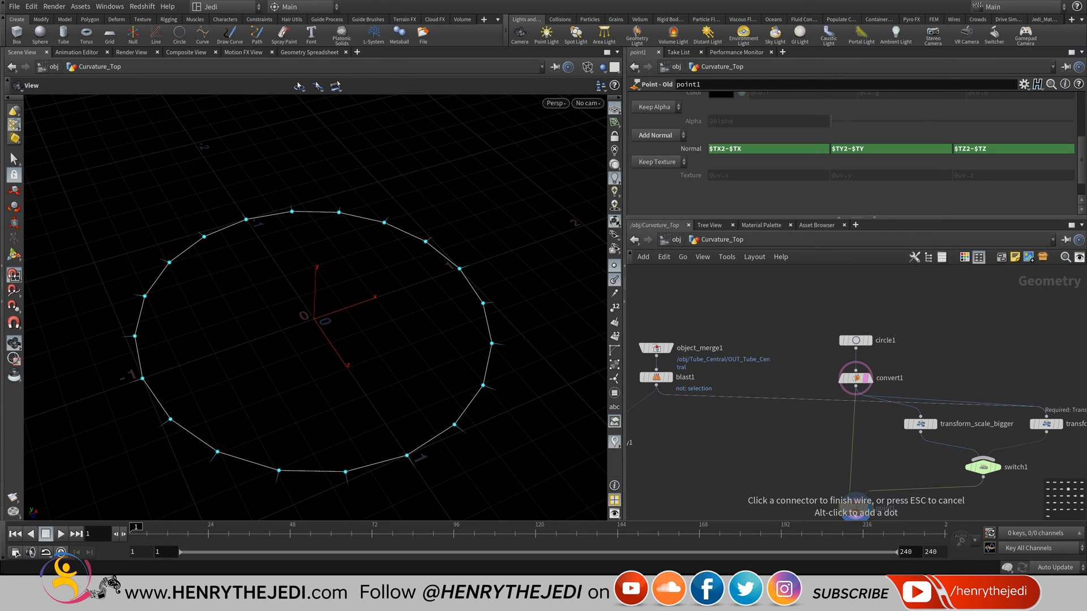
{"action": "left_click", "coordinate": [855, 506]}
{"action": "left_click", "coordinate": [920, 417]}
{"action": "middle_click_drag", "start_coordinate": [911, 436], "coordinate": [1005, 371]}
{"action": "middle_click_drag", "start_coordinate": [750, 323], "coordinate": [725, 332]}
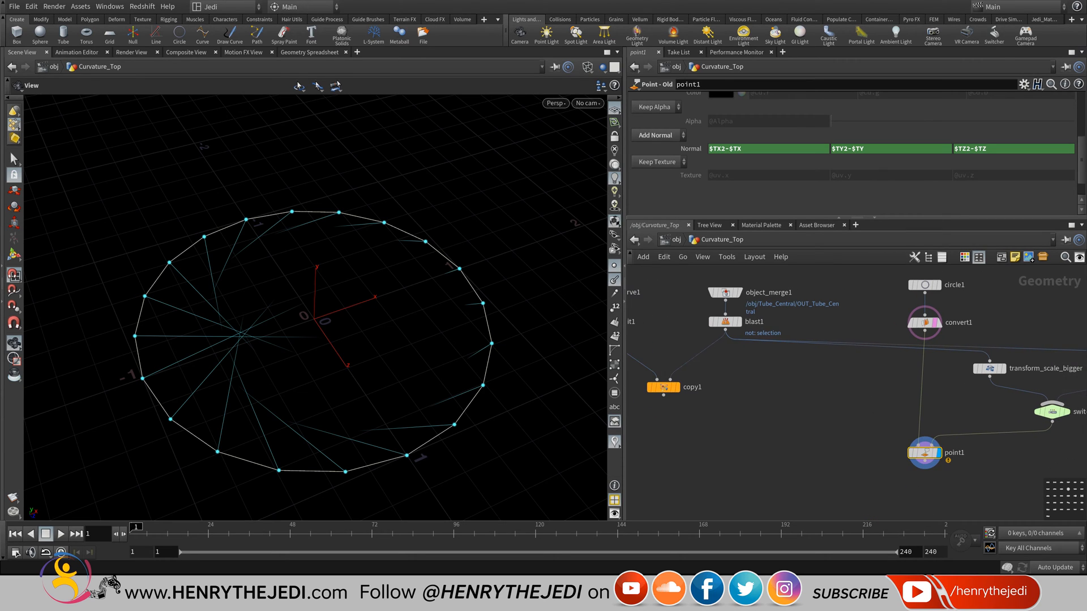
- Wire blast1 into point1's first input and insert point1 into the connection between blast1 and copy1
{"action": "left_click", "coordinate": [725, 331]}
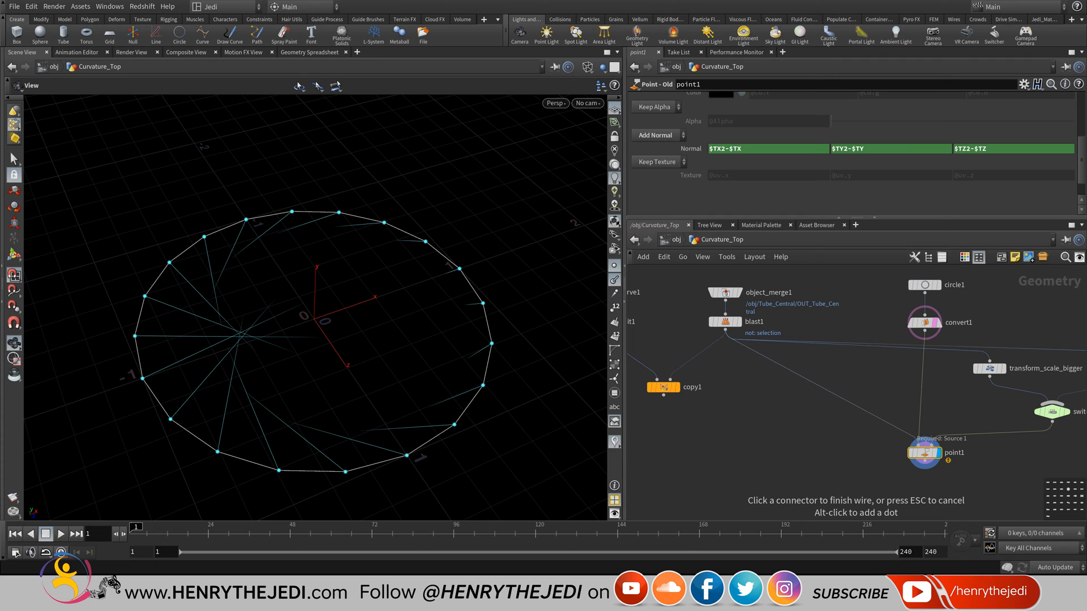
{"action": "left_click", "coordinate": [918, 441]}
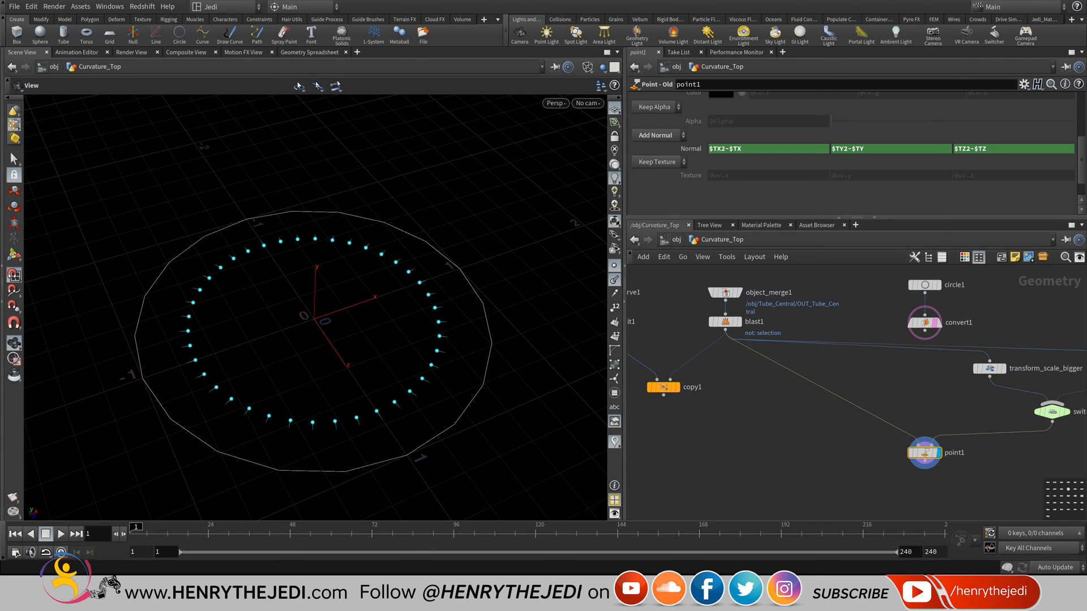
{"action": "left_click_drag", "start_coordinate": [926, 451], "coordinate": [699, 369]}
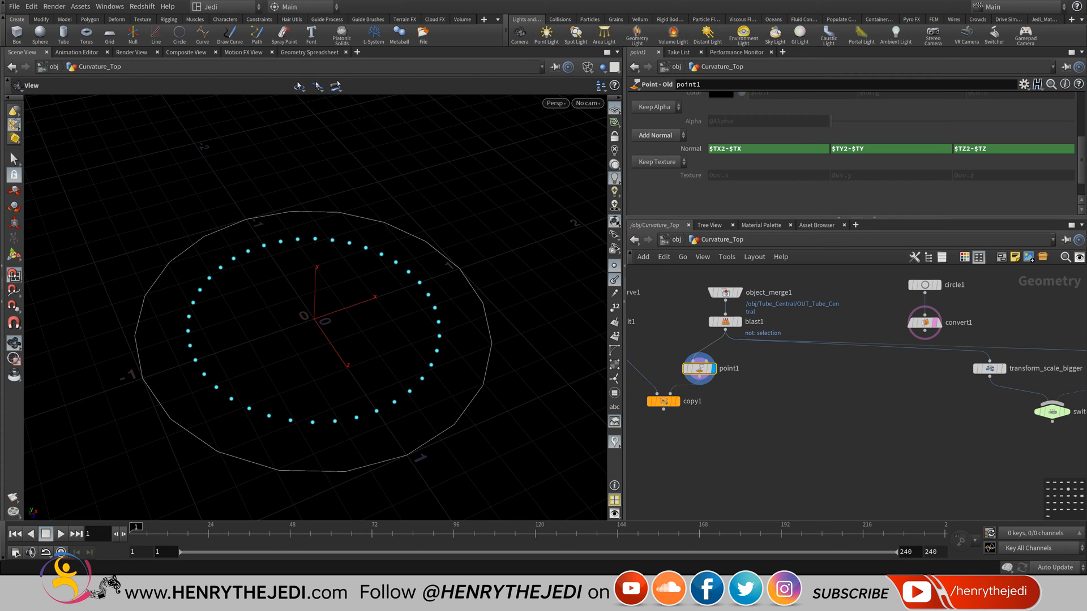
- Examine the ring of points for normals and check how point1, copy1 and the switch branch are wired
{"action": "middle_click_drag", "start_coordinate": [670, 413], "coordinate": [742, 459]}
{"action": "scroll", "coordinate": [753, 439], "scroll_direction": "up", "scroll_amount": 4}
{"action": "scroll", "coordinate": [402, 356], "scroll_direction": "up", "scroll_amount": 3}
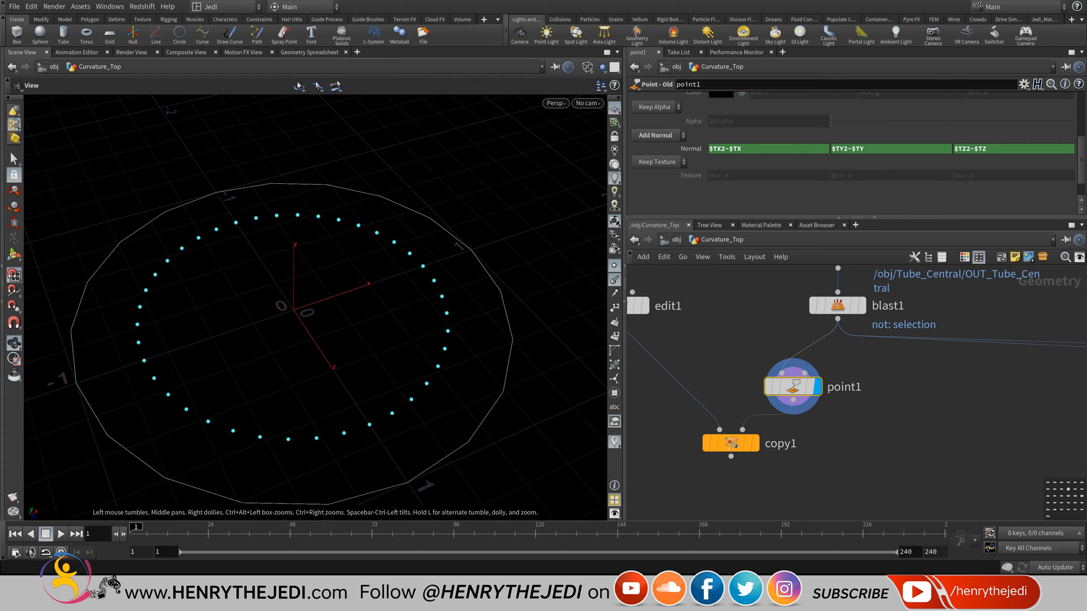
{"action": "scroll", "coordinate": [401, 357], "scroll_direction": "up", "scroll_amount": 8}
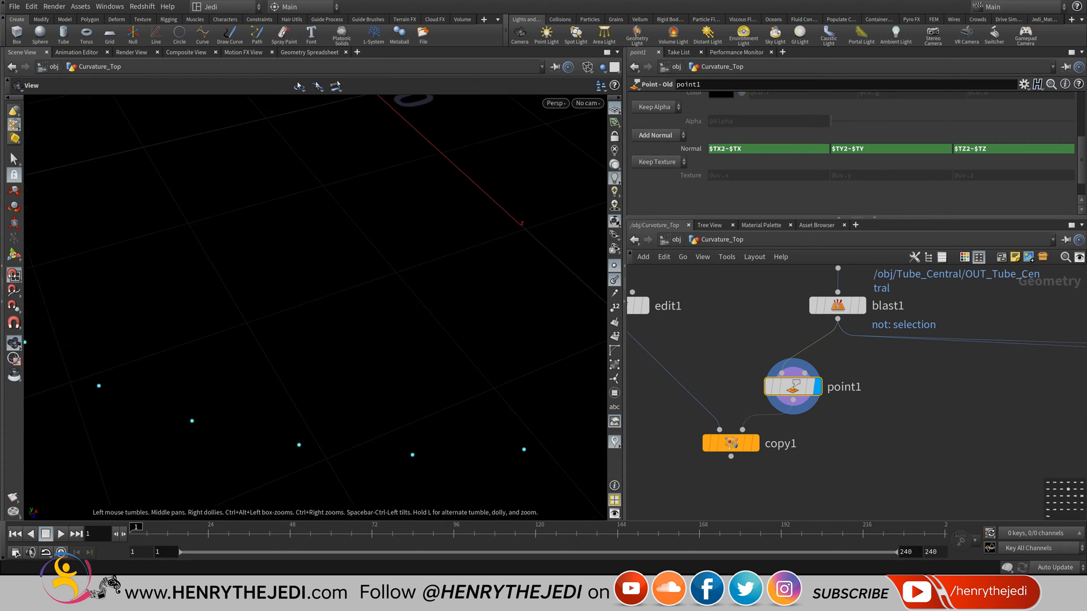
{"action": "scroll", "coordinate": [317, 351], "scroll_direction": "down", "scroll_amount": 8}
{"action": "middle_click_drag", "start_coordinate": [316, 351], "coordinate": [300, 377]}
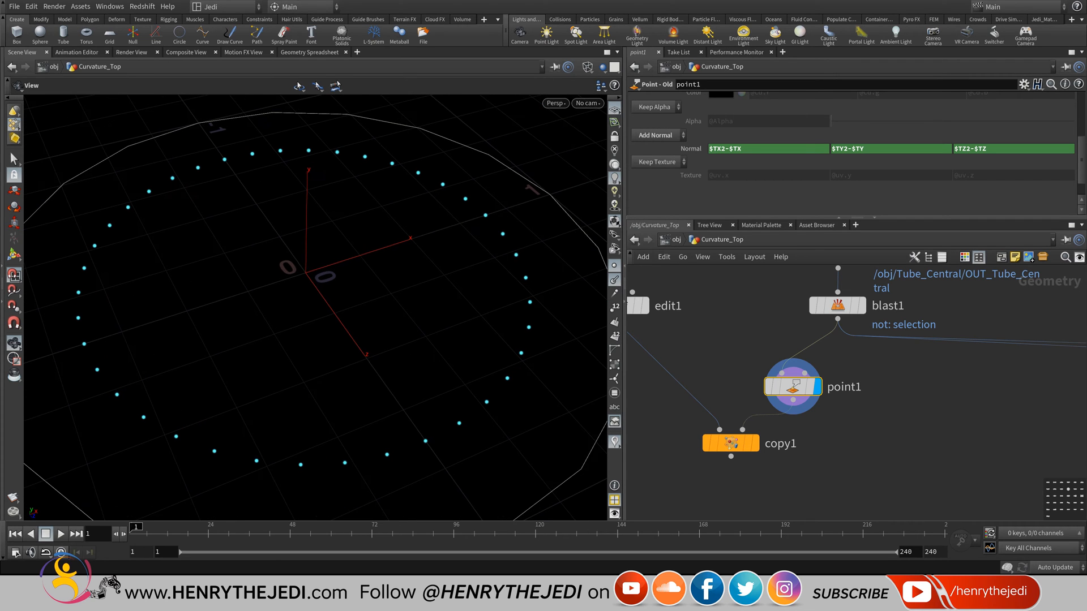
{"action": "middle_click_drag", "start_coordinate": [995, 323], "coordinate": [834, 359]}
{"action": "scroll", "coordinate": [806, 399], "scroll_direction": "down", "scroll_amount": 5}
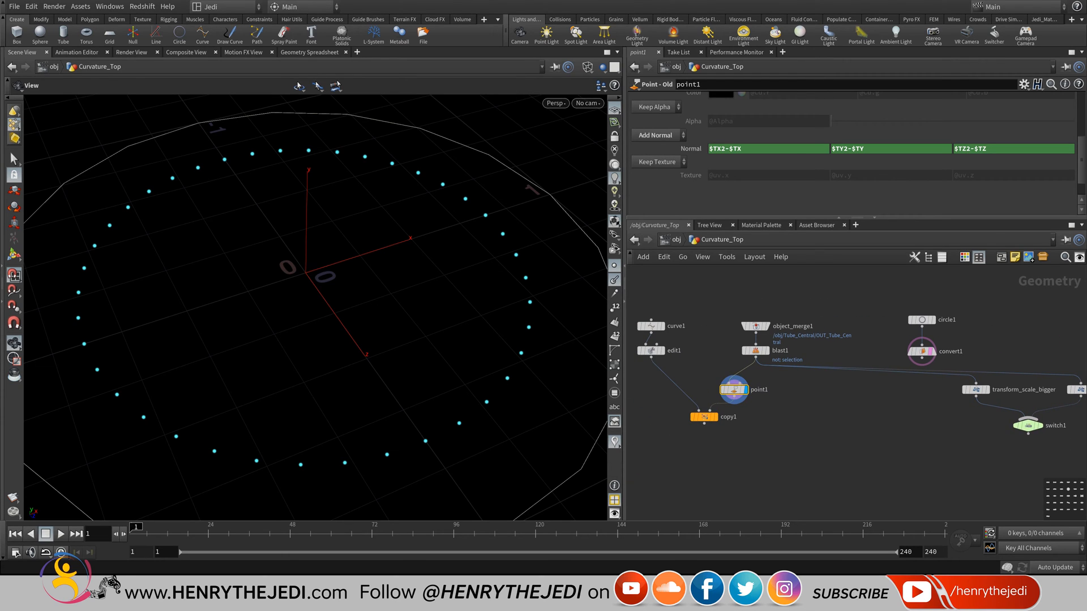
{"action": "scroll", "coordinate": [755, 402], "scroll_direction": "up", "scroll_amount": 3}
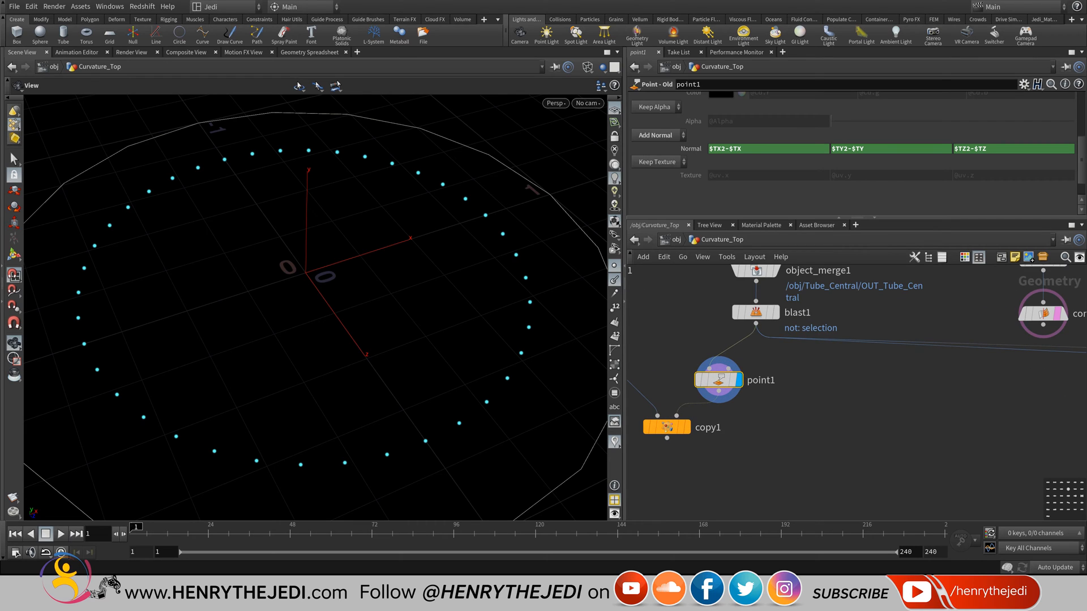
{"action": "middle_click_drag", "start_coordinate": [827, 386], "coordinate": [759, 395]}
{"action": "scroll", "coordinate": [758, 395], "scroll_direction": "down", "scroll_amount": 5}
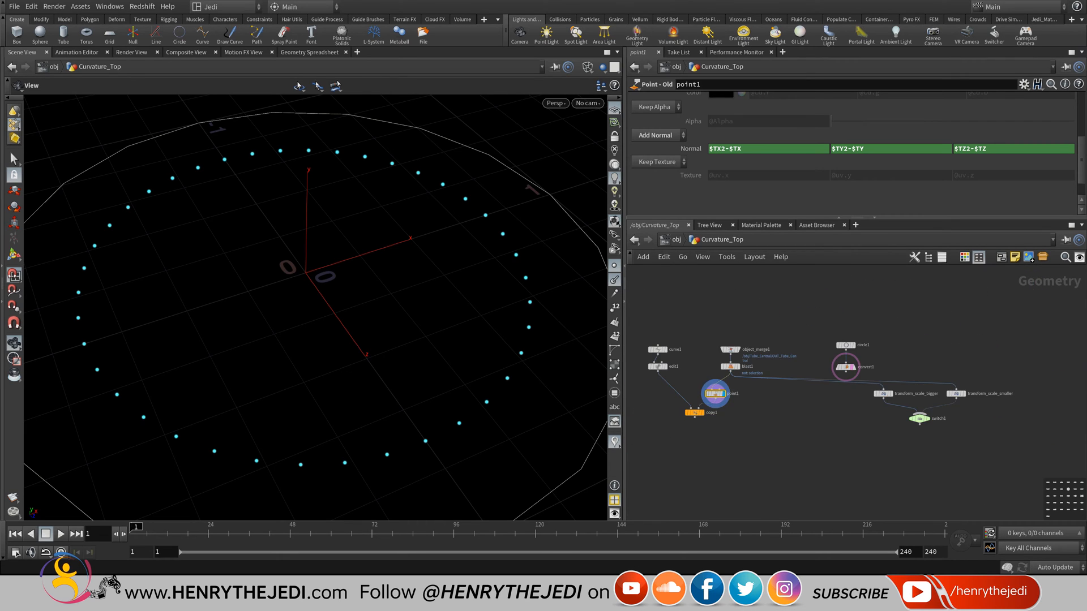
{"action": "scroll", "coordinate": [875, 412], "scroll_direction": "up", "scroll_amount": 3}
{"action": "scroll", "coordinate": [935, 424], "scroll_direction": "down", "scroll_amount": 1}
{"action": "middle_click_drag", "start_coordinate": [935, 425], "coordinate": [986, 403]}
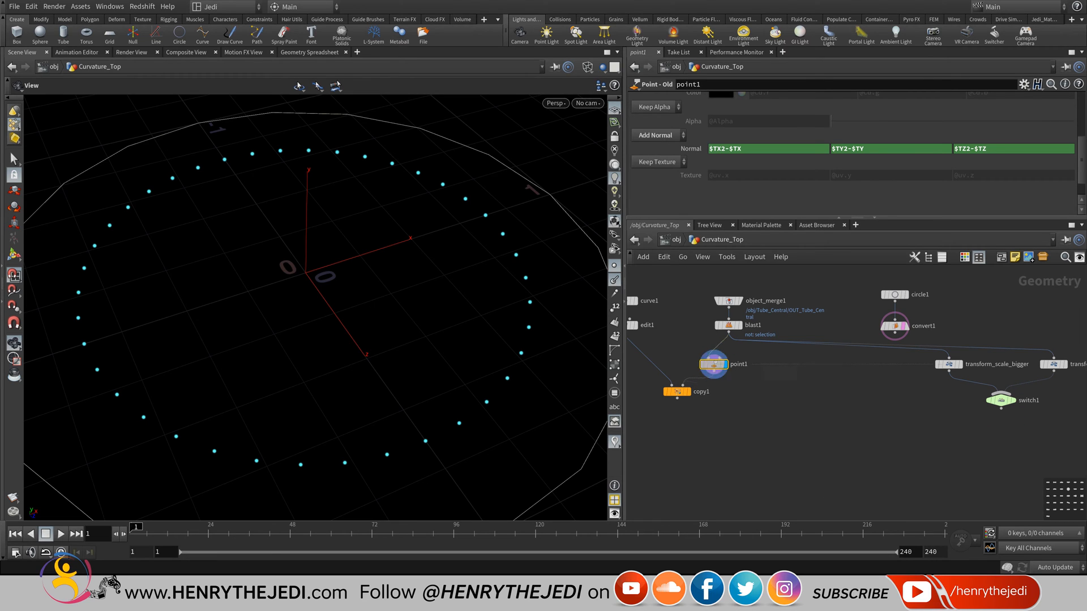
- Reconnect switch1 to point1's second input and place point1 back beneath blast1
{"action": "left_click_drag", "start_coordinate": [706, 364], "coordinate": [963, 430]}
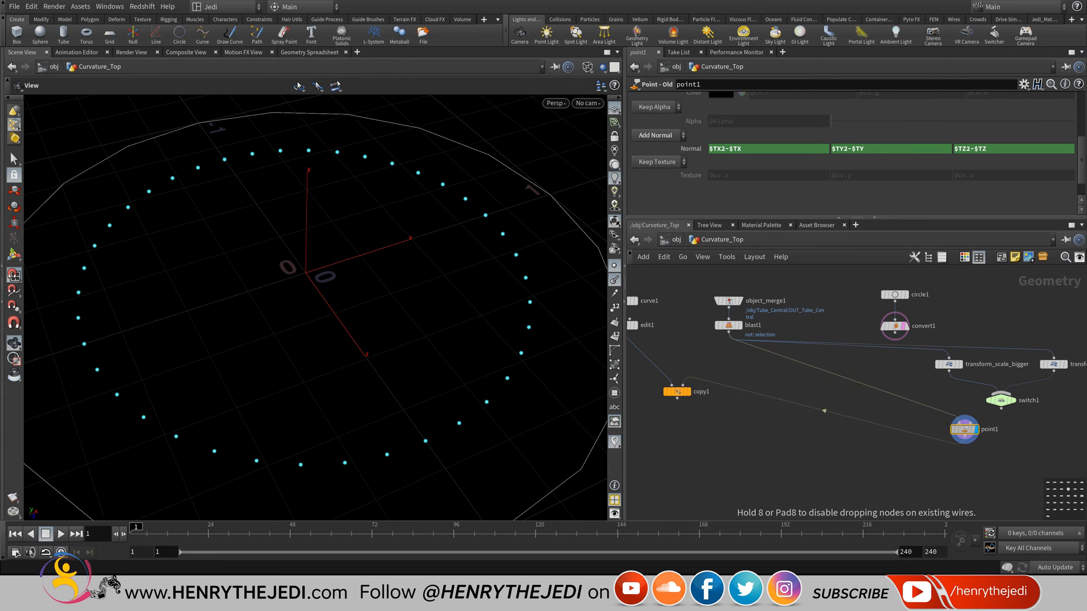
{"action": "scroll", "coordinate": [1020, 423], "scroll_direction": "up", "scroll_amount": 4}
{"action": "left_click", "coordinate": [978, 391]}
{"action": "left_click", "coordinate": [913, 422]}
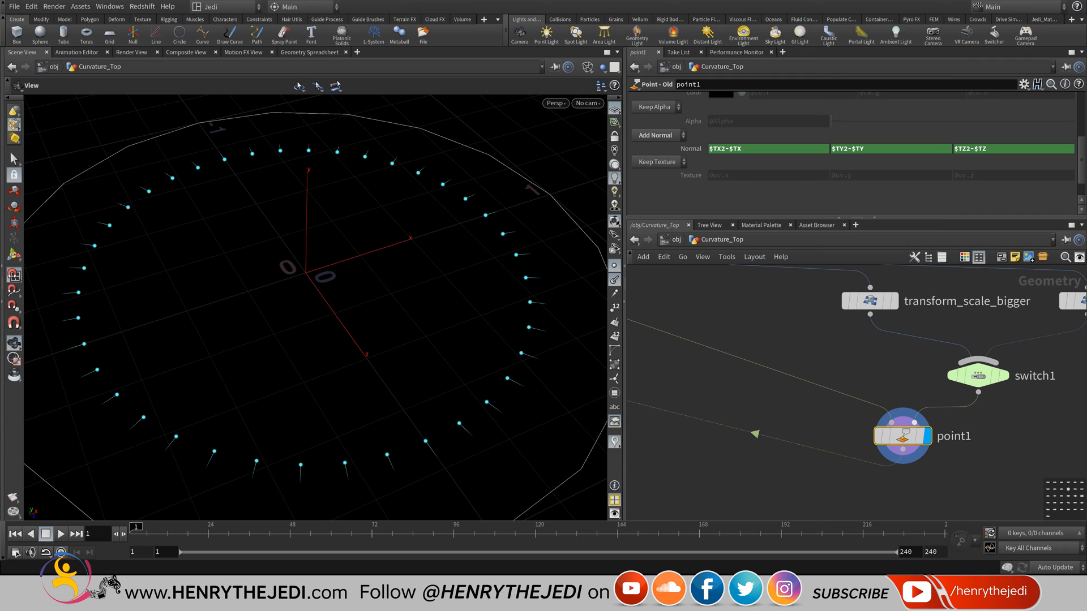
{"action": "scroll", "coordinate": [958, 424], "scroll_direction": "down", "scroll_amount": 5}
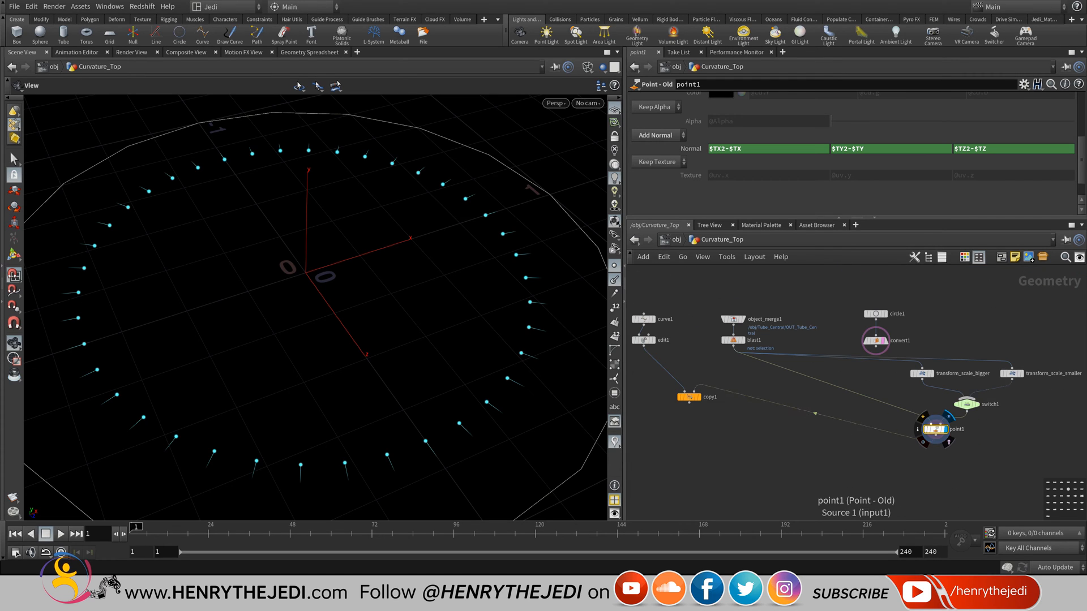
{"action": "left_click_drag", "start_coordinate": [934, 429], "coordinate": [734, 371]}
- Set switch1's Select Input to 1 so it uses transform_scale_smaller
{"action": "scroll", "coordinate": [1015, 400], "scroll_direction": "up", "scroll_amount": 4}
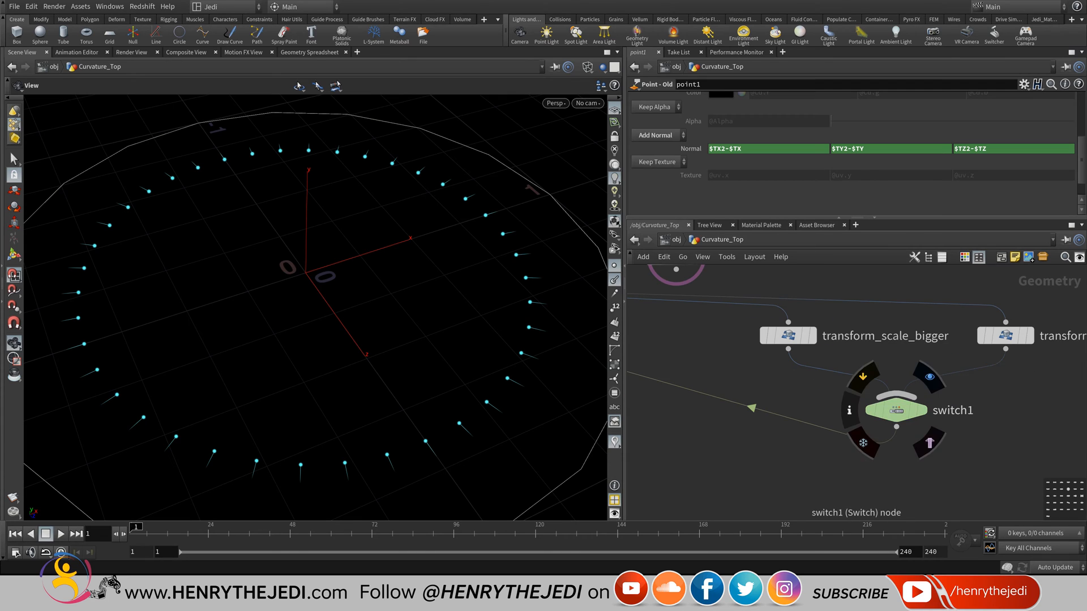
{"action": "left_click", "coordinate": [895, 409]}
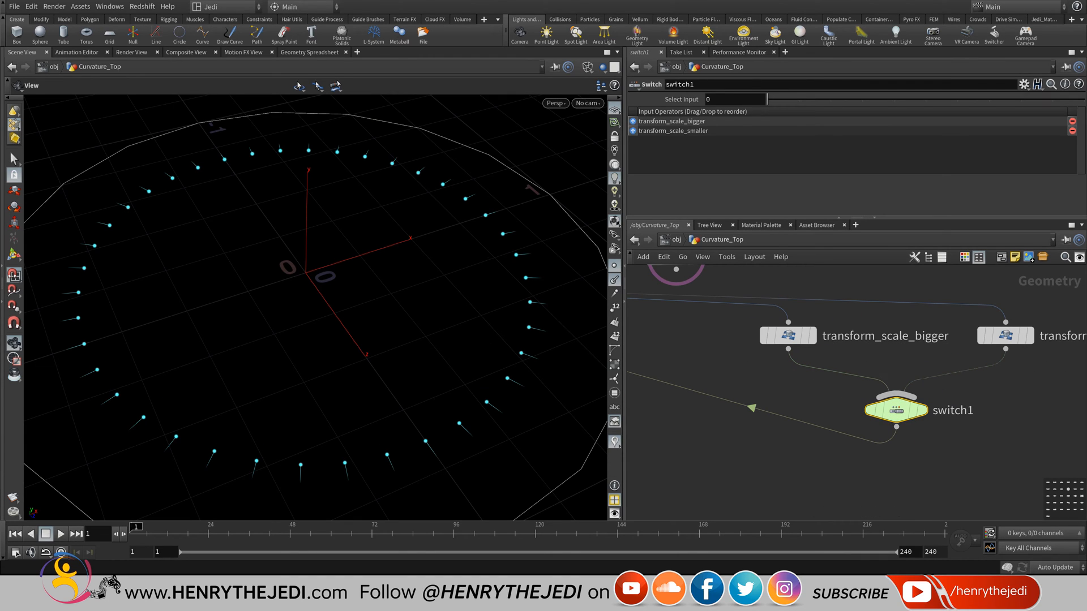
{"action": "mouse_move", "coordinate": [767, 99]}
{"action": "left_mouse_down"}
{"action": "mouse_move", "coordinate": [798, 99]}
{"action": "mouse_move", "coordinate": [767, 99]}
{"action": "left_mouse_up"}
{"action": "left_click", "coordinate": [788, 335]}
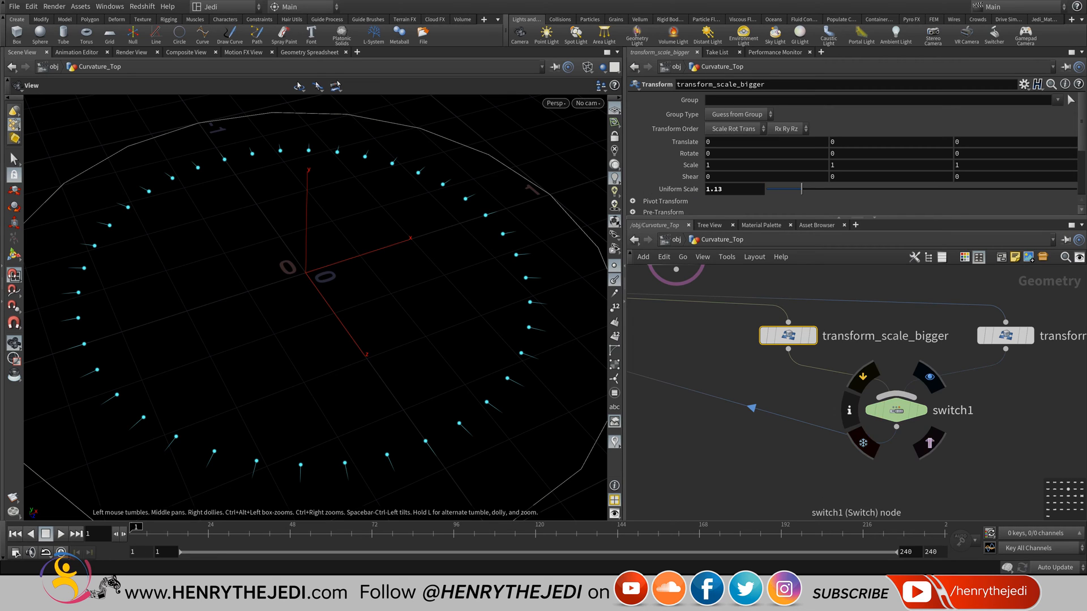
{"action": "left_click", "coordinate": [896, 410]}
{"action": "left_click_drag", "start_coordinate": [767, 99], "coordinate": [799, 99]}
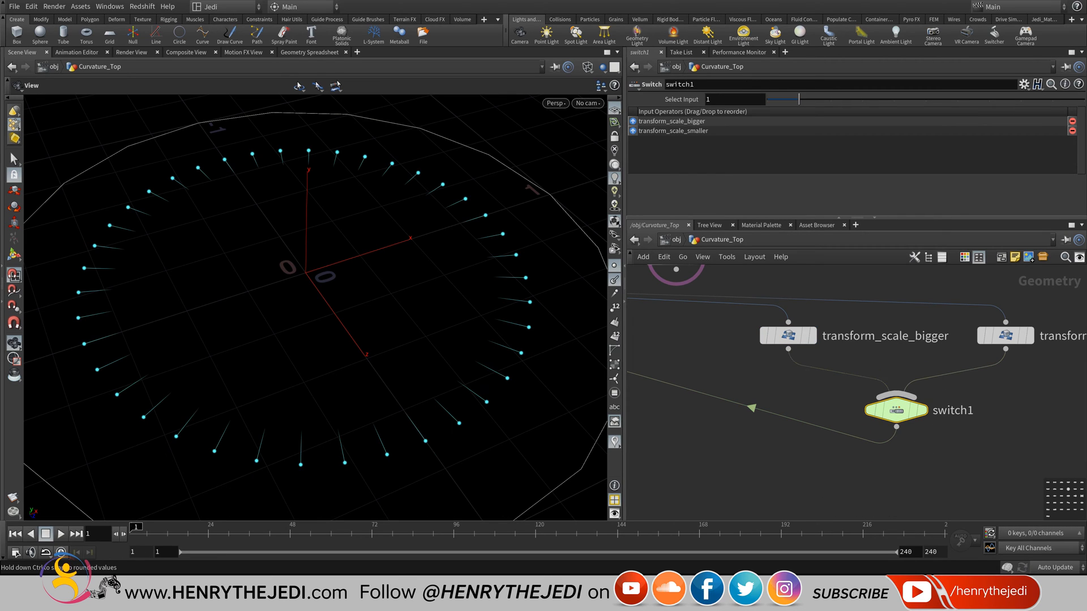
- Template transform_scale_smaller to compare its points with the ring and check its Uniform Scale
{"action": "mouse_move", "coordinate": [1006, 336]}
{"action": "left_click", "coordinate": [1036, 365]}
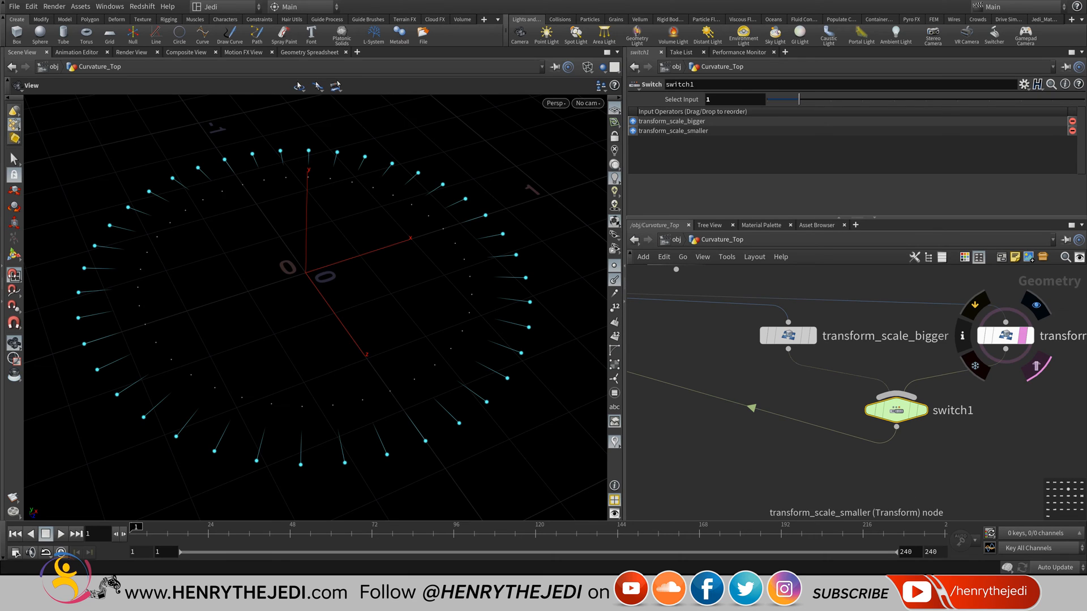
{"action": "left_click", "coordinate": [1005, 336]}
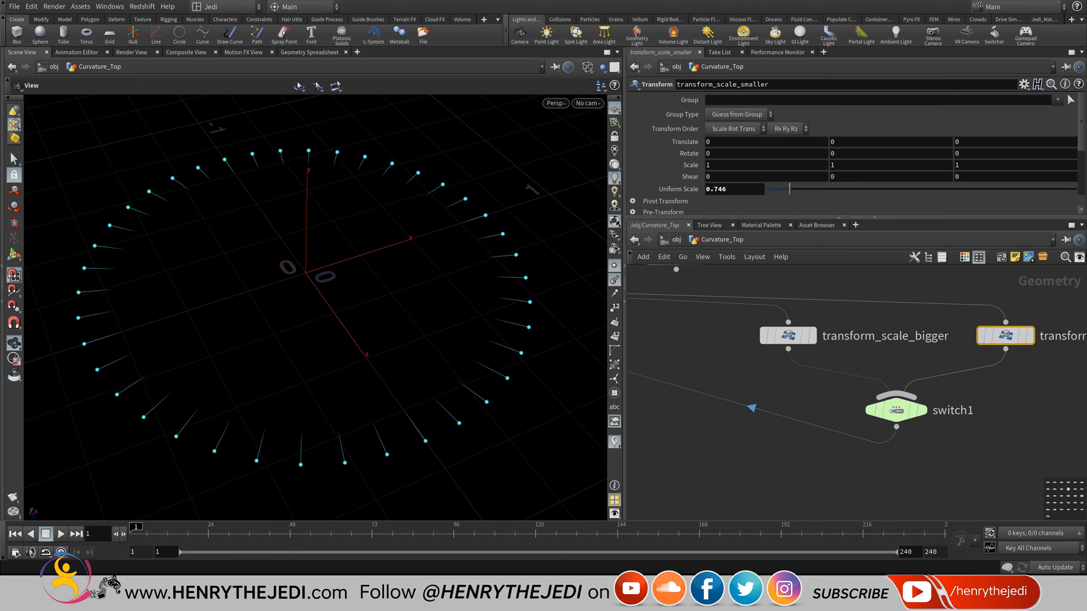
{"action": "left_click_drag", "start_coordinate": [728, 189], "coordinate": [695, 189]}
- Rearrange the network with both scale transforms and switch1 directly beneath blast1, and point1 and copy1 below them
{"action": "scroll", "coordinate": [789, 433], "scroll_direction": "down", "scroll_amount": 5}
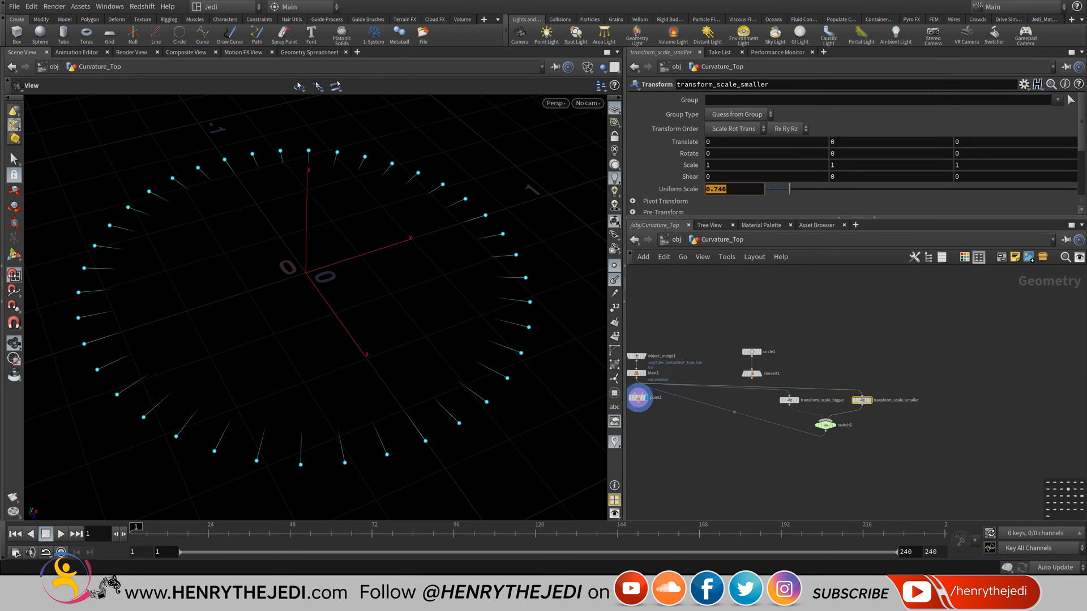
{"action": "middle_click_drag", "start_coordinate": [790, 432], "coordinate": [946, 428]}
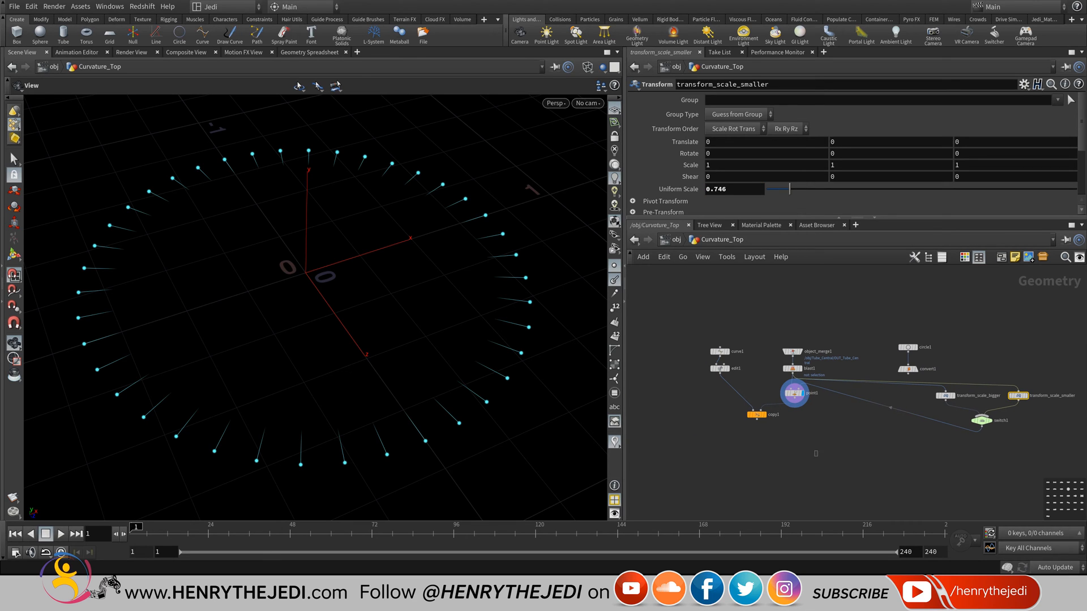
{"action": "left_click_drag", "start_coordinate": [817, 456], "coordinate": [774, 423]}
{"action": "left_click", "coordinate": [793, 393], "text": "shift"}
{"action": "left_click_drag", "start_coordinate": [1046, 455], "coordinate": [802, 391]}
{"action": "scroll", "coordinate": [798, 419], "scroll_direction": "up", "scroll_amount": 5}
{"action": "middle_click_drag", "start_coordinate": [798, 418], "coordinate": [751, 404]}
{"action": "left_click", "coordinate": [753, 392]}
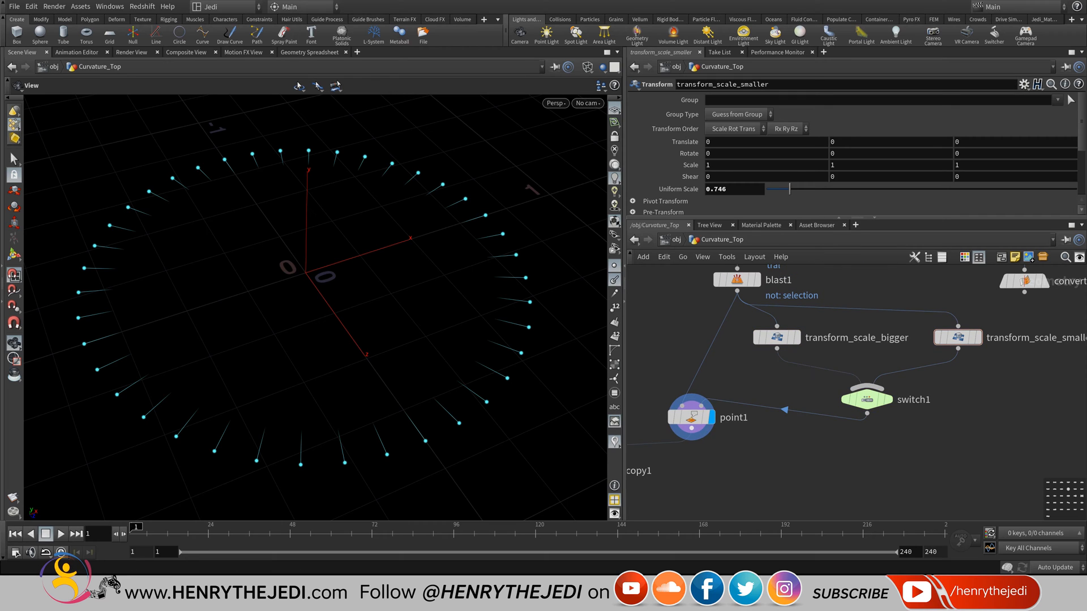
- Place point1 lower, below switch1 and in line with blast1, and save the scene
{"action": "left_click_drag", "start_coordinate": [691, 417], "coordinate": [732, 447]}
{"action": "middle_click_drag", "start_coordinate": [733, 447], "coordinate": [860, 336]}
{"action": "left_click_drag", "start_coordinate": [722, 363], "coordinate": [728, 416]}
{"action": "key", "text": "ctrl+s"}
- Display blast1 and open its parameters
{"action": "middle_click_drag", "start_coordinate": [727, 416], "coordinate": [641, 524]}
{"action": "middle_click_drag", "start_coordinate": [877, 430], "coordinate": [791, 490]}
{"action": "left_click", "coordinate": [713, 316]}
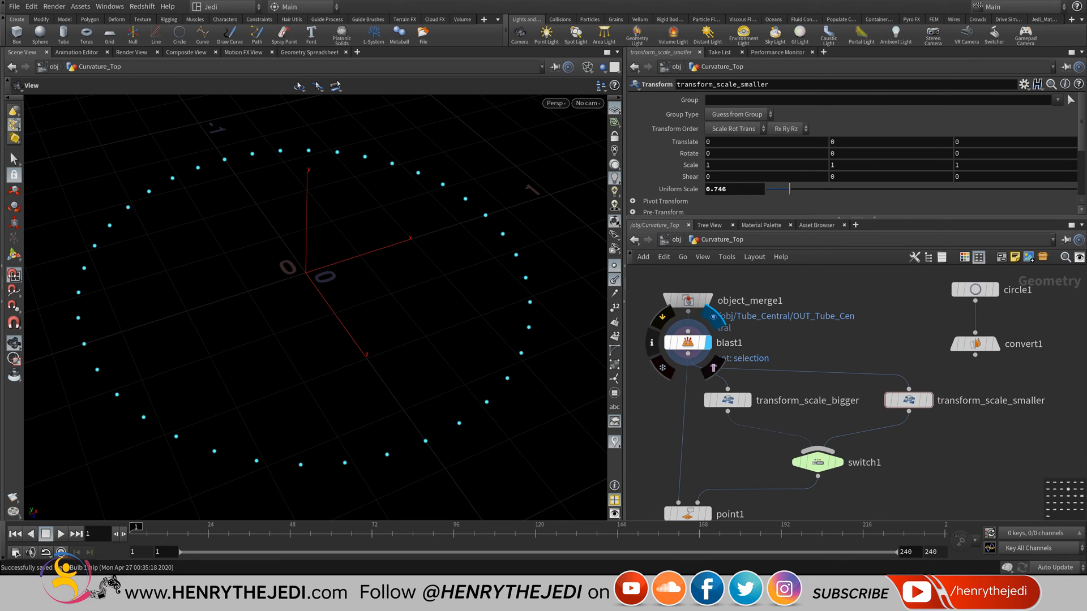
{"action": "left_click", "coordinate": [687, 343]}
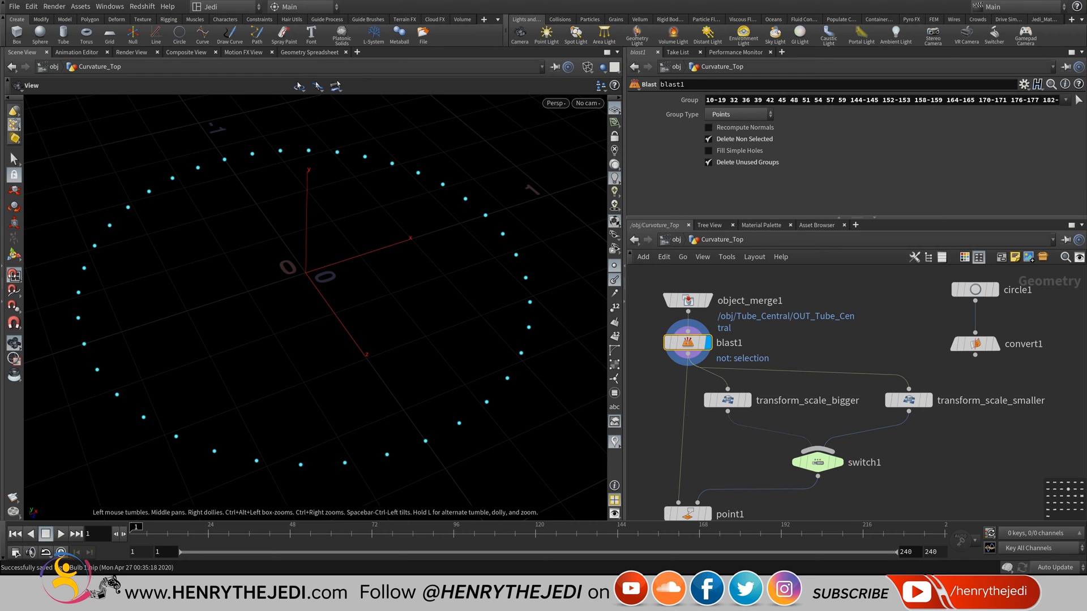
- Display transform_scale_bigger and move circle1 and convert1 farther away from the scale transforms
{"action": "left_click", "coordinate": [746, 400]}
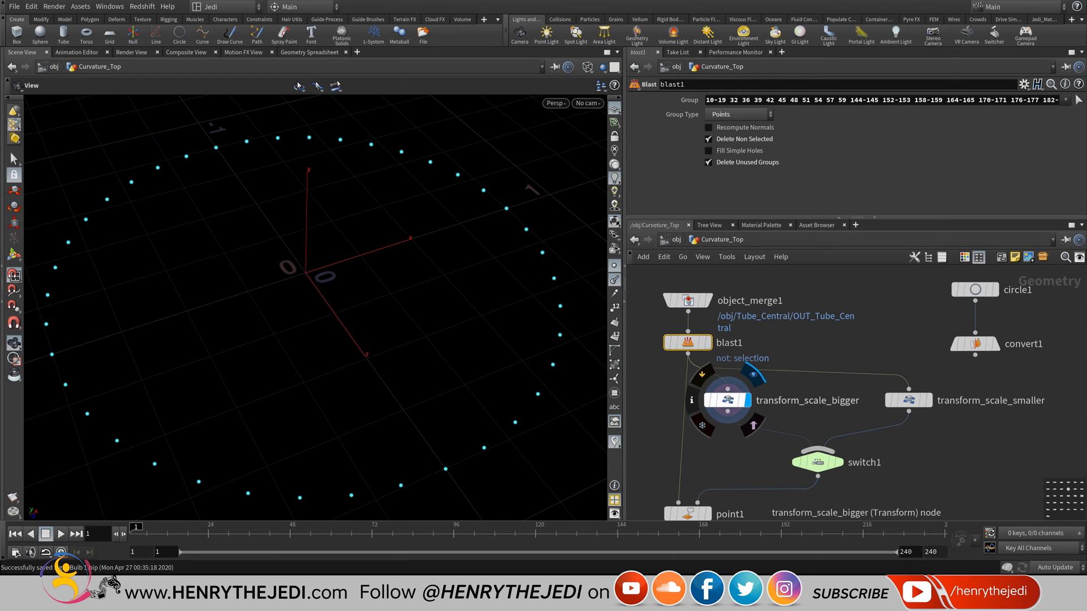
{"action": "left_click", "coordinate": [727, 400]}
{"action": "middle_click_drag", "start_coordinate": [999, 370], "coordinate": [827, 436]}
{"action": "left_click_drag", "start_coordinate": [931, 428], "coordinate": [1055, 366]}
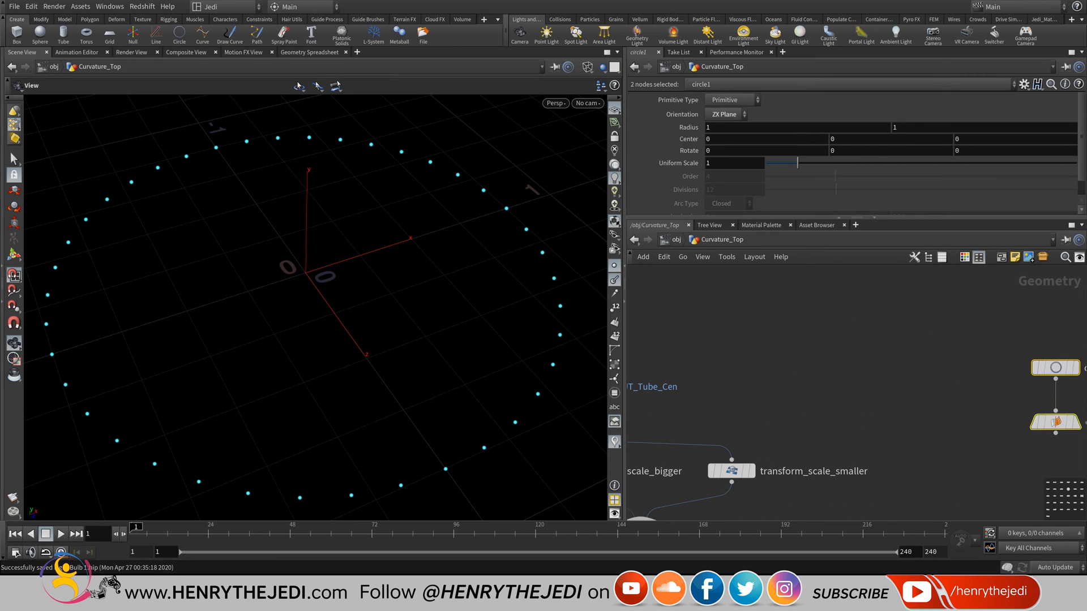
{"action": "middle_click_drag", "start_coordinate": [804, 419], "coordinate": [999, 389]}
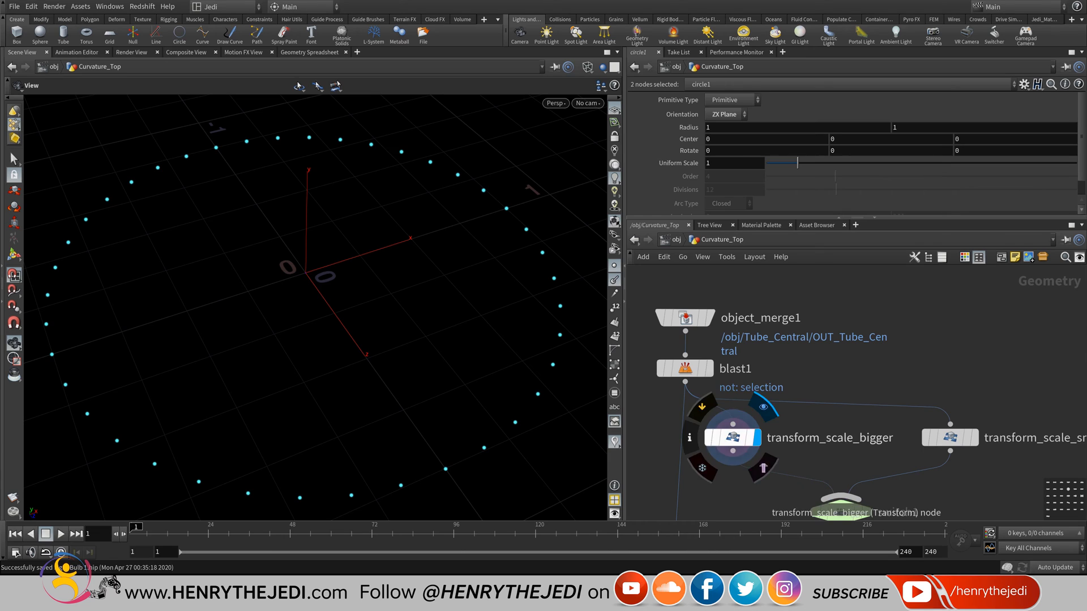
- Review the parameters of transform_scale_bigger, transform_scale_smaller and switch1, displaying the smaller ring and the switch output
{"action": "left_click", "coordinate": [732, 438]}
{"action": "middle_click_drag", "start_coordinate": [733, 438], "coordinate": [714, 408]}
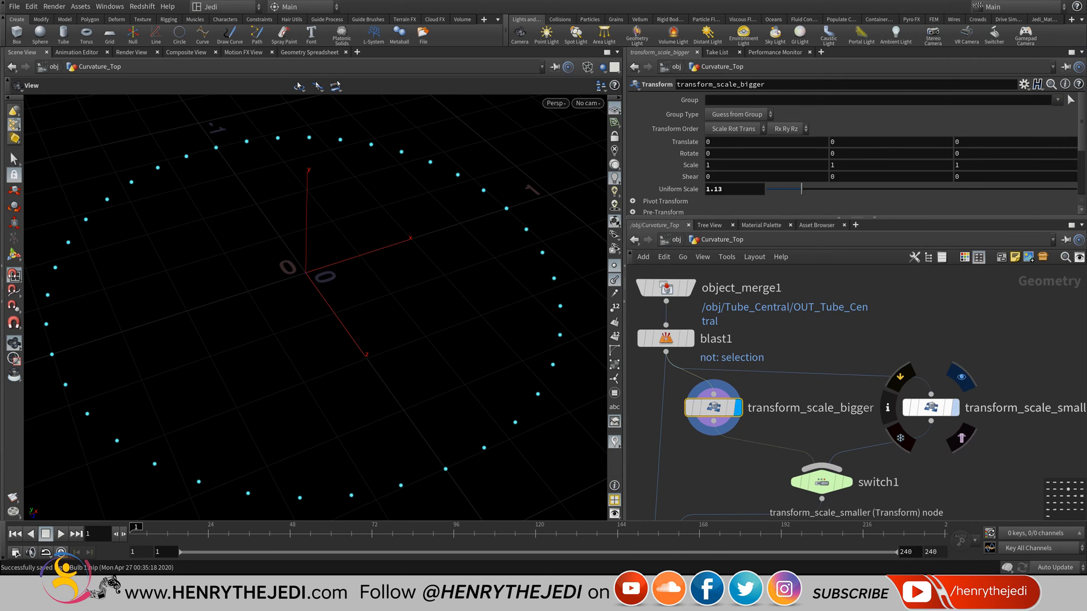
{"action": "left_click", "coordinate": [955, 408]}
{"action": "left_click", "coordinate": [931, 408]}
{"action": "middle_click_drag", "start_coordinate": [931, 408], "coordinate": [953, 343]}
{"action": "left_click", "coordinate": [843, 419]}
{"action": "left_click", "coordinate": [877, 384]}
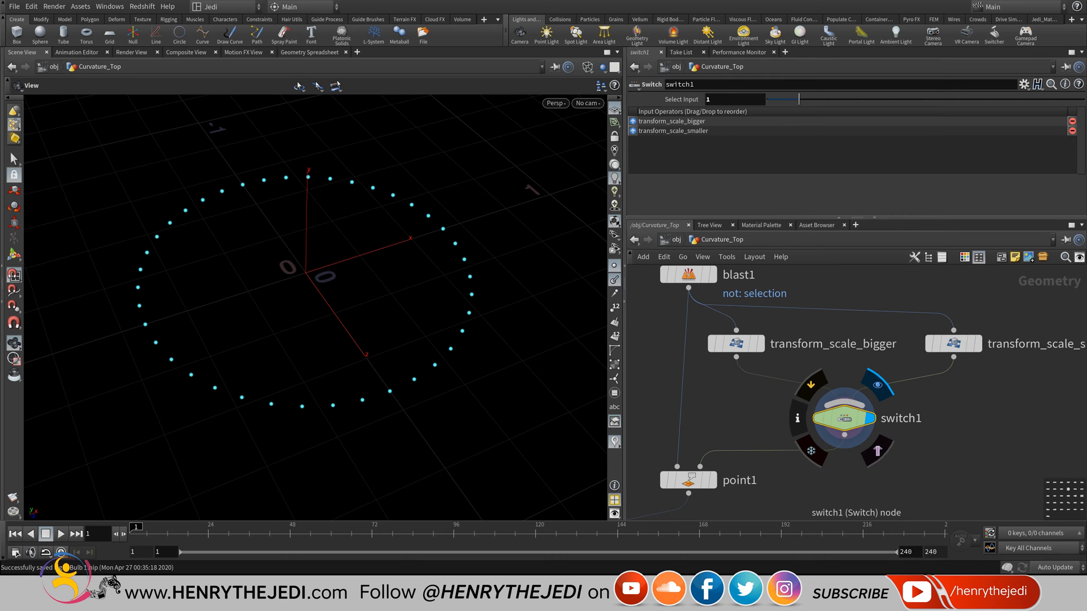
{"action": "key", "text": "Tab"}
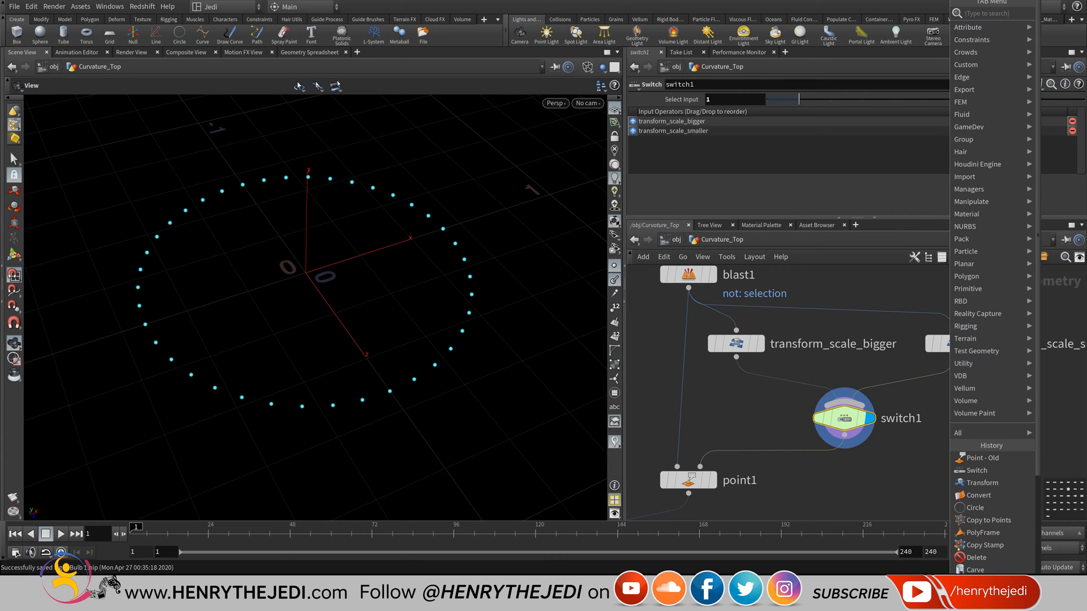
{"action": "mouse_move", "coordinate": [991, 364]}
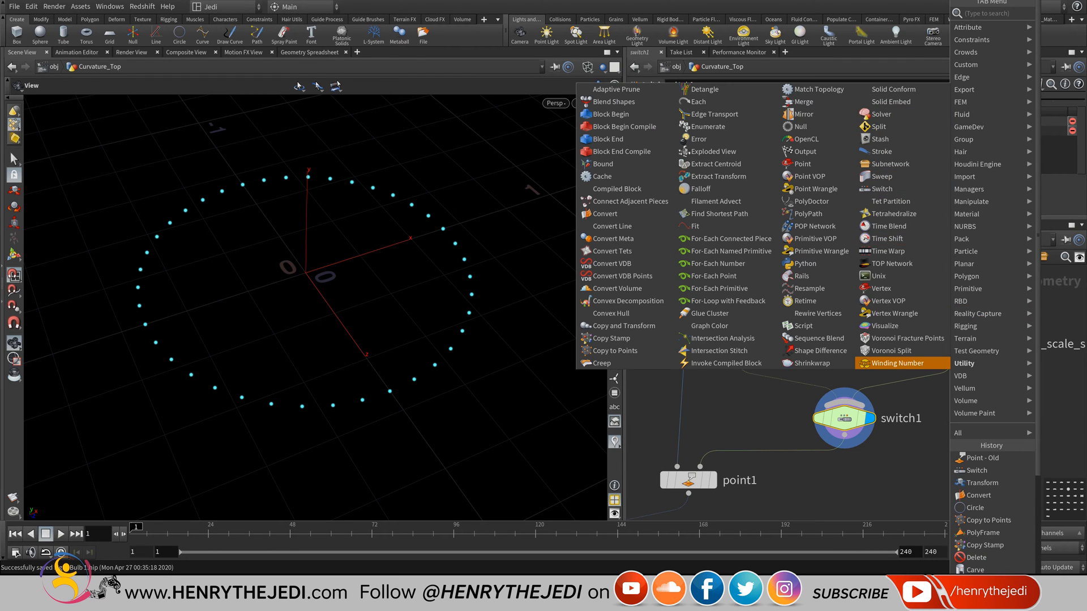
{"action": "key", "text": "Escape"}
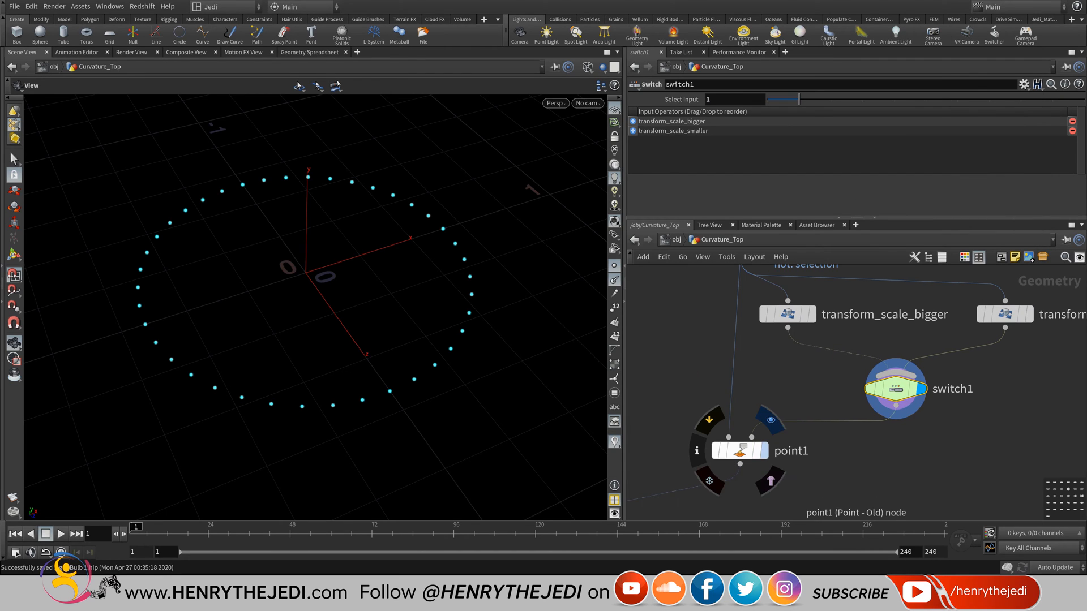
- Display point1 and review its Normal expressions against the ring's point normals
{"action": "left_click", "coordinate": [770, 420]}
{"action": "left_click", "coordinate": [738, 450]}
{"action": "middle_click_drag", "start_coordinate": [747, 442], "coordinate": [741, 476]}
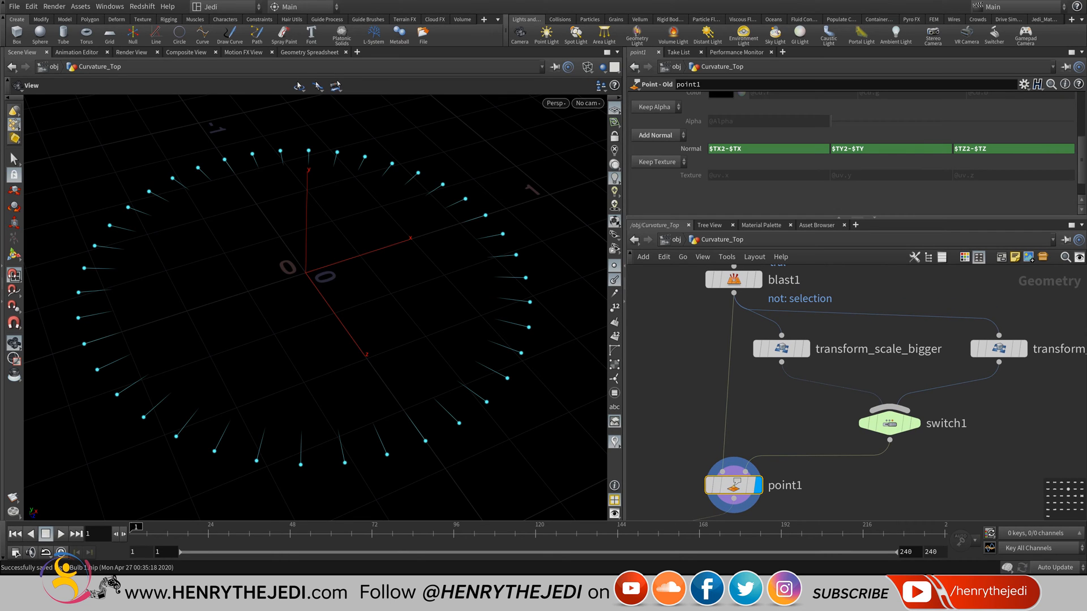
{"action": "left_click", "coordinate": [727, 149]}
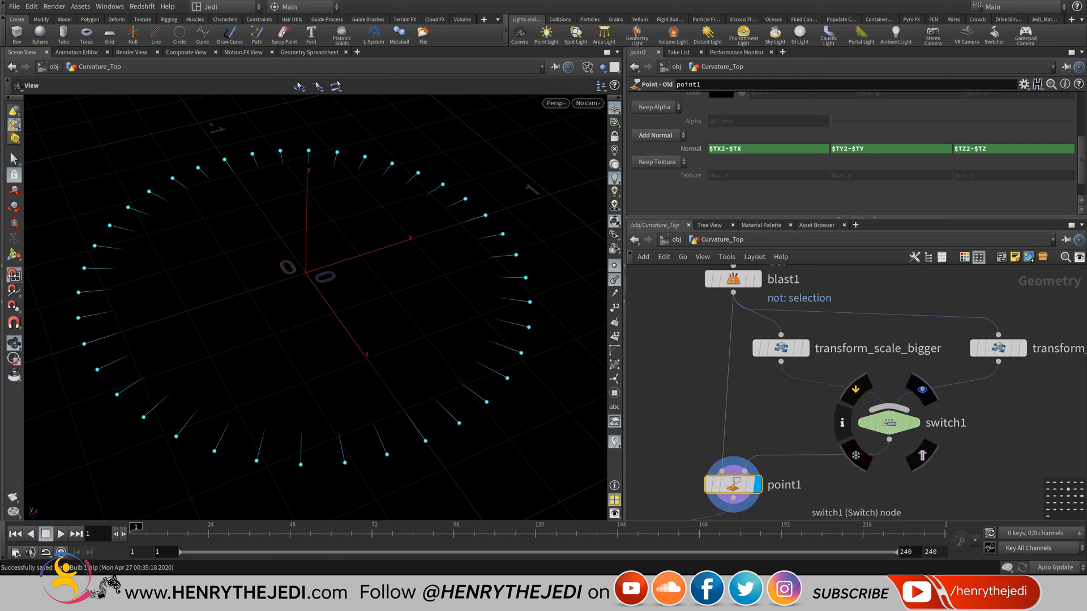
- Set switch1's Select Input to 0 to use the bigger ring, and display copy1
{"action": "left_click", "coordinate": [889, 424]}
{"action": "left_click_drag", "start_coordinate": [798, 99], "coordinate": [766, 99]}
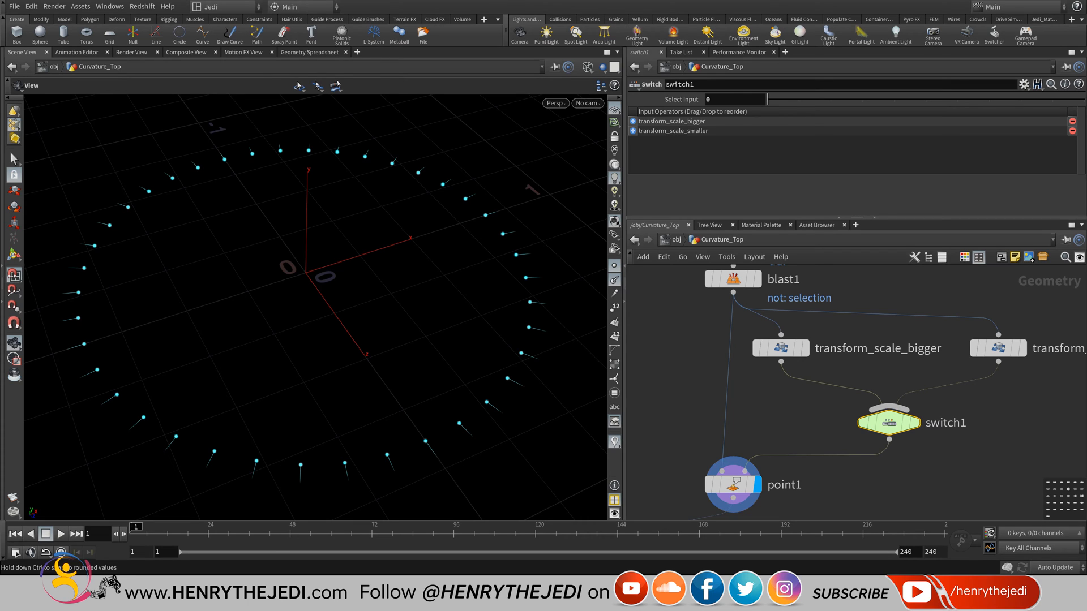
{"action": "middle_click_drag", "start_coordinate": [679, 465], "coordinate": [880, 319]}
{"action": "left_click", "coordinate": [797, 424]}
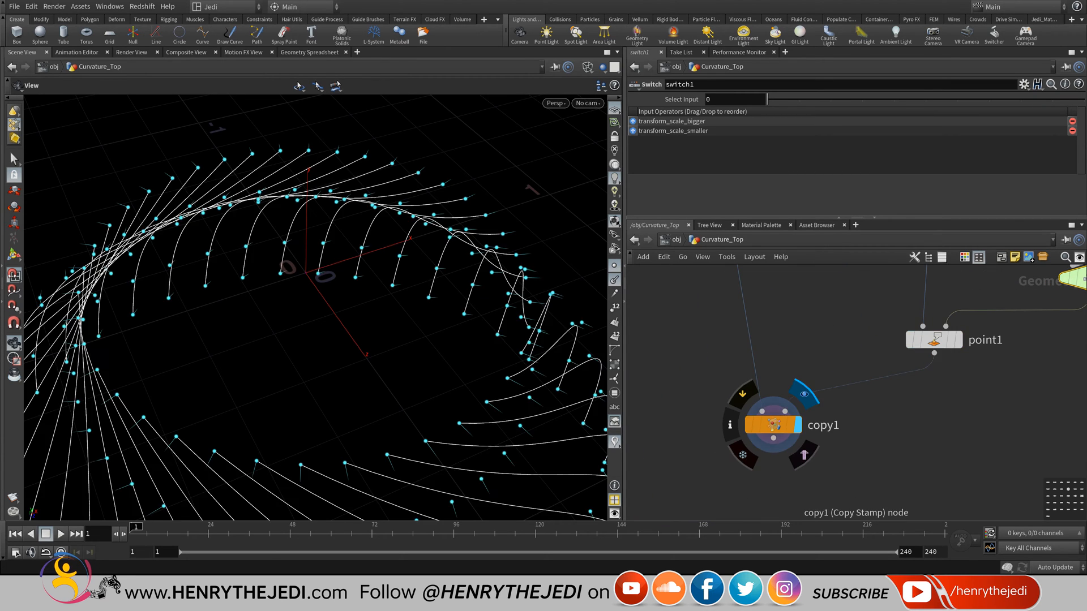
- Inspect the copied curves around the ring from the side and save the scene
{"action": "right_click_drag", "start_coordinate": [351, 226], "coordinate": [257, 199]}
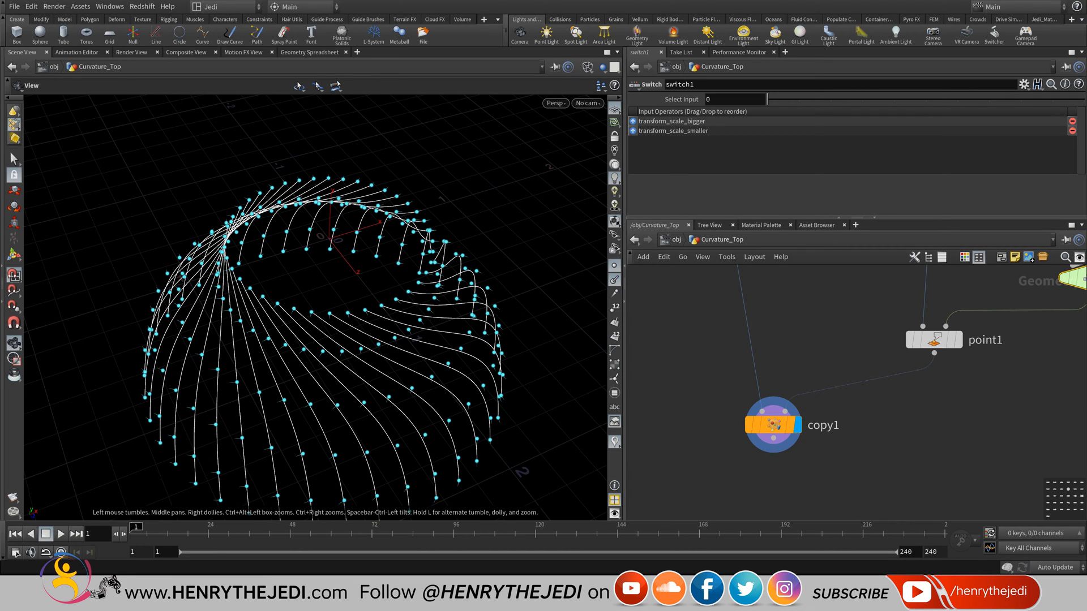
{"action": "left_click_drag", "start_coordinate": [323, 351], "coordinate": [308, 283]}
{"action": "middle_click_drag", "start_coordinate": [308, 283], "coordinate": [305, 247]}
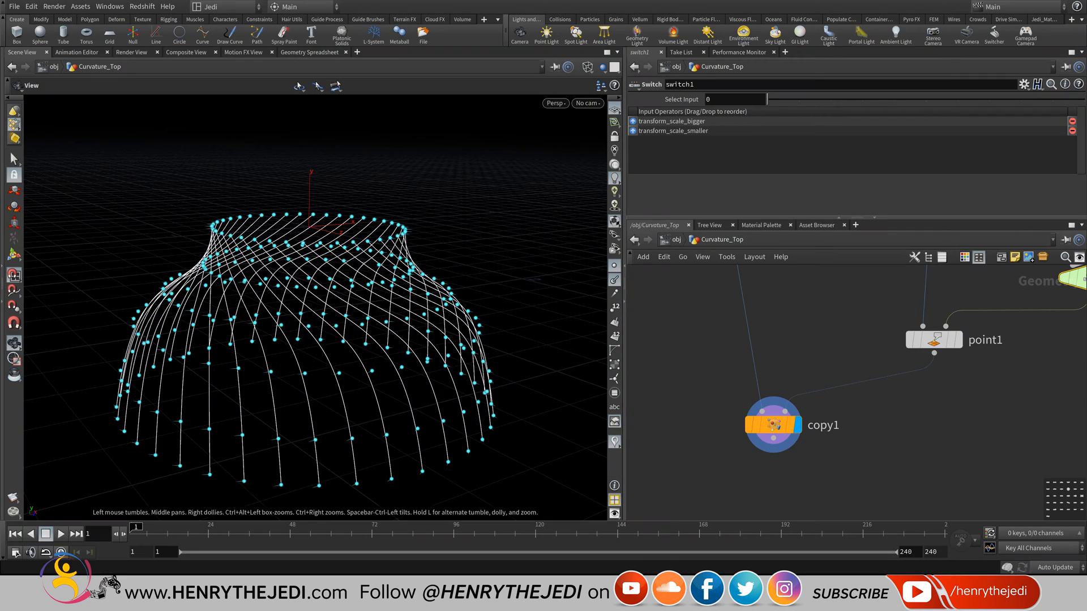
{"action": "left_click_drag", "start_coordinate": [317, 294], "coordinate": [397, 288]}
{"action": "key", "text": "ctrl+s"}
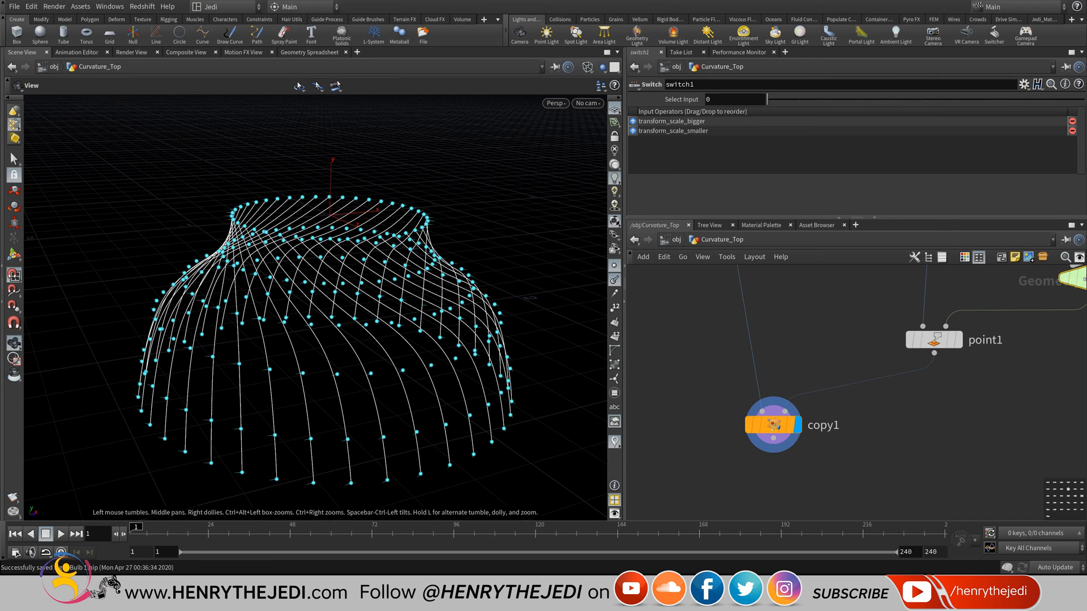
- Set the viewport shading to Smooth Shaded and show all objects alongside the copied curves
{"action": "left_click", "coordinate": [587, 67]}
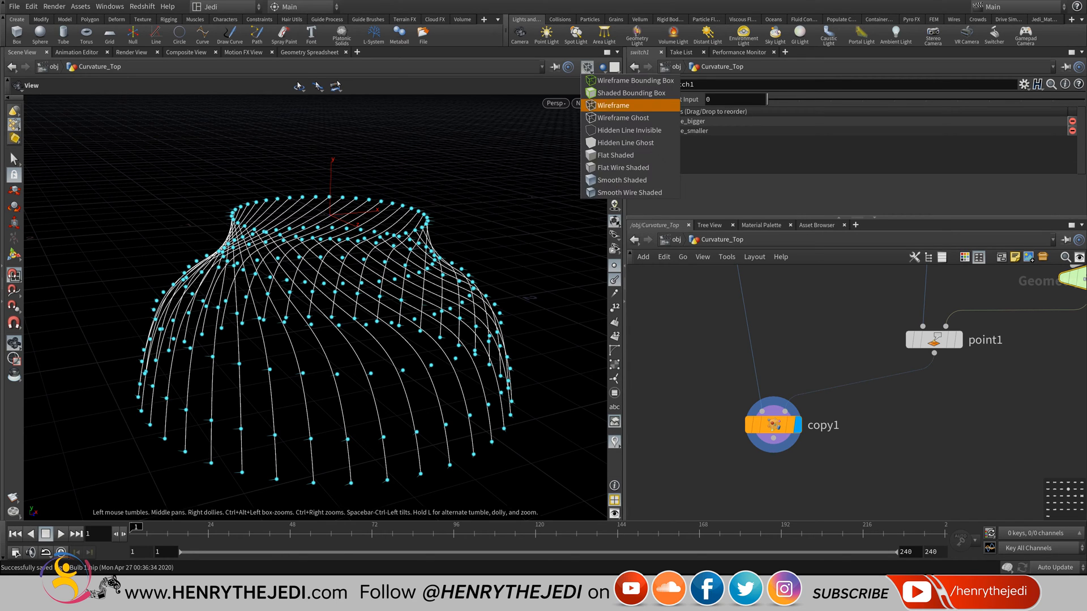
{"action": "left_click", "coordinate": [621, 180]}
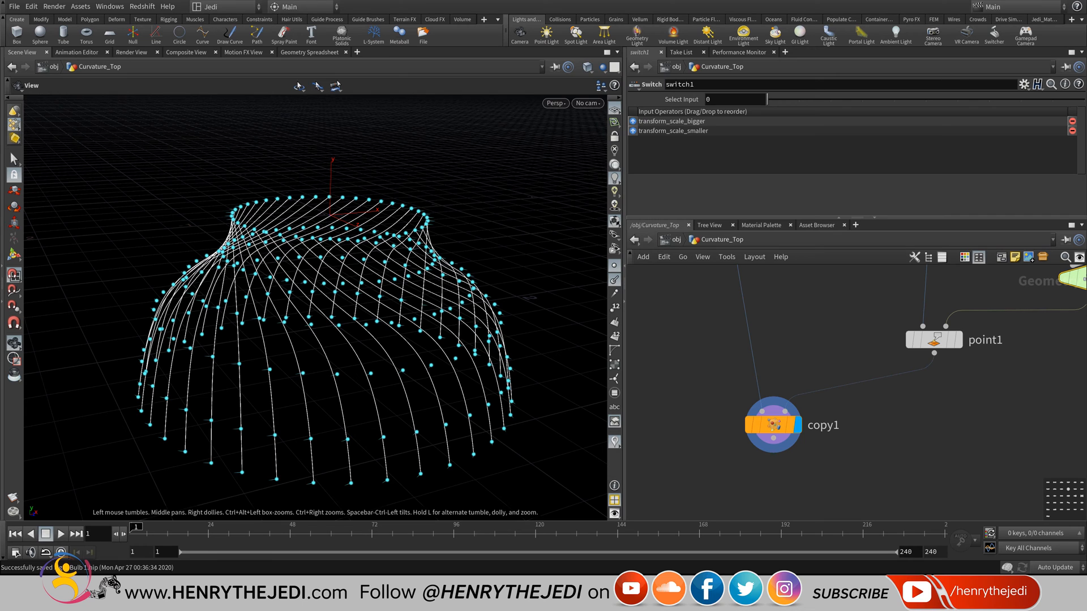
{"action": "left_click", "coordinate": [602, 67]}
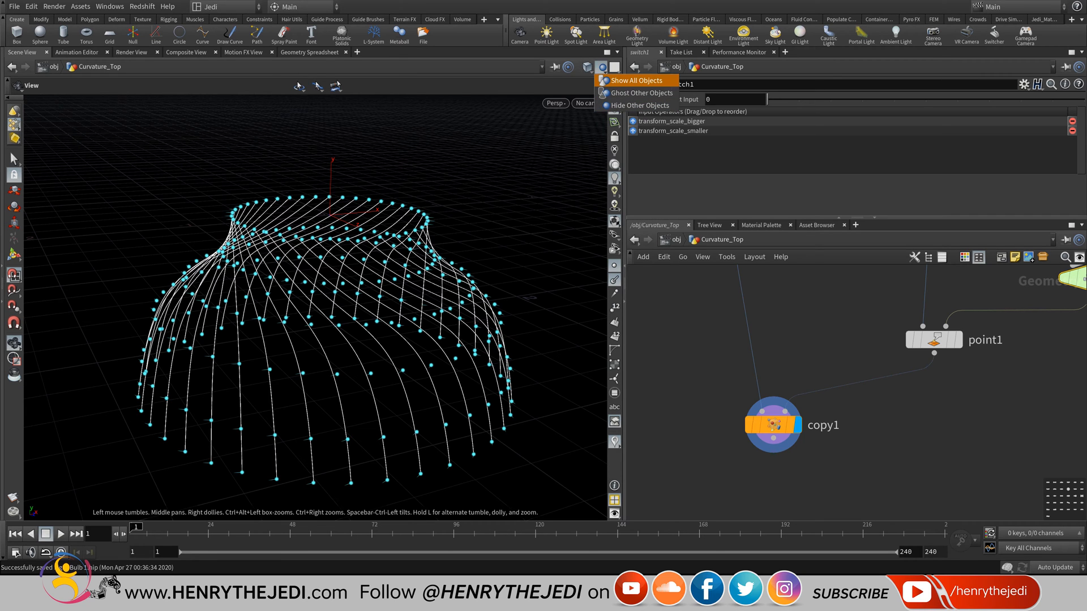
{"action": "left_click", "coordinate": [636, 80]}
{"action": "middle_click_drag", "start_coordinate": [351, 226], "coordinate": [331, 268]}
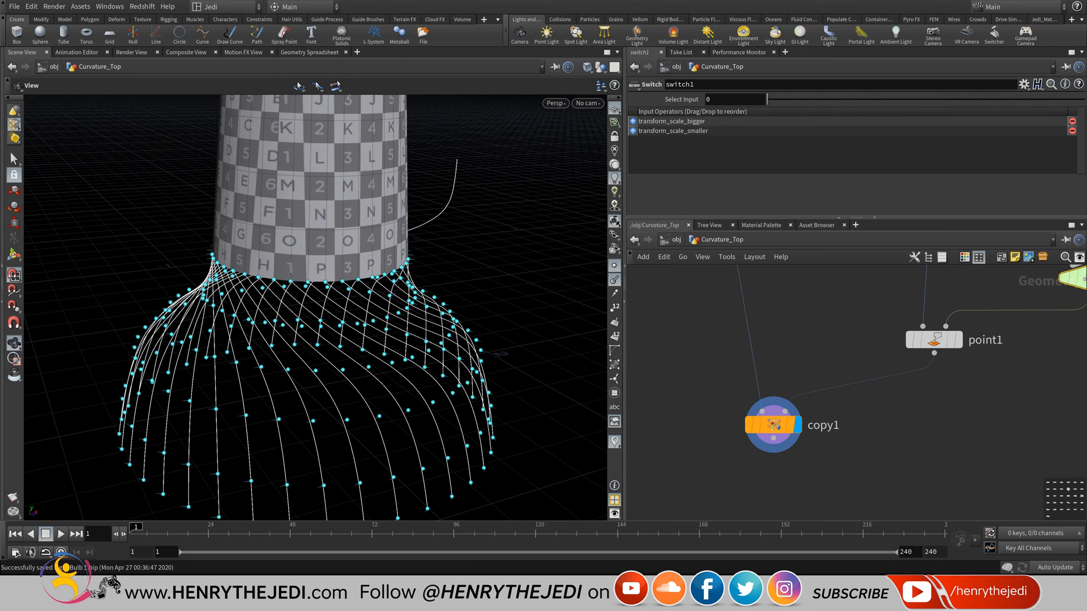
- Add a displayed NURBS Skin node beneath copy1 to surface the copied curves
{"action": "middle_click_drag", "start_coordinate": [843, 453], "coordinate": [893, 394]}
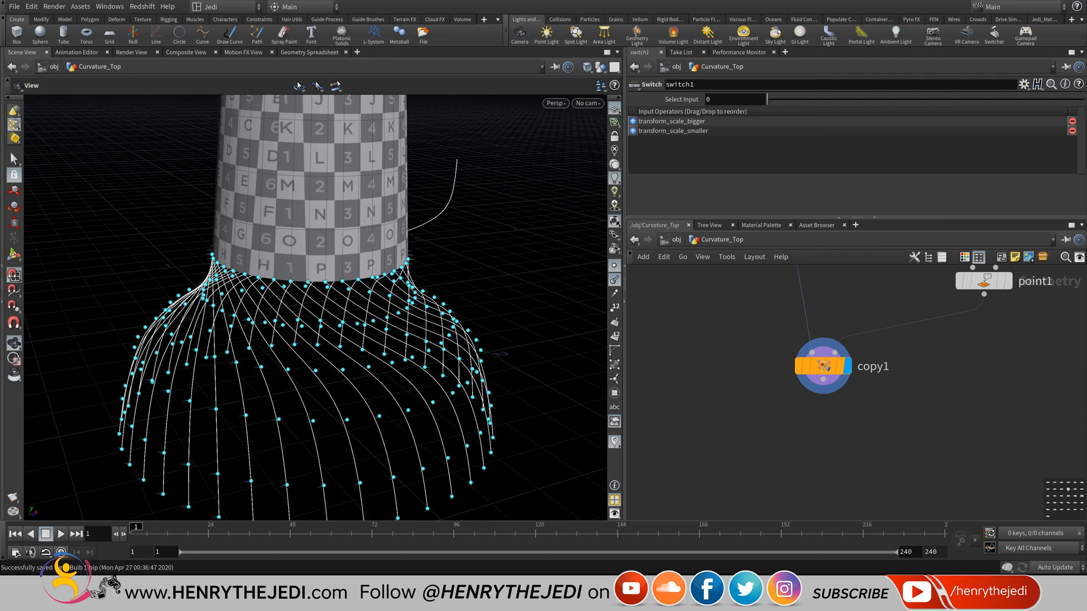
{"action": "middle_click_drag", "start_coordinate": [828, 487], "coordinate": [854, 498]}
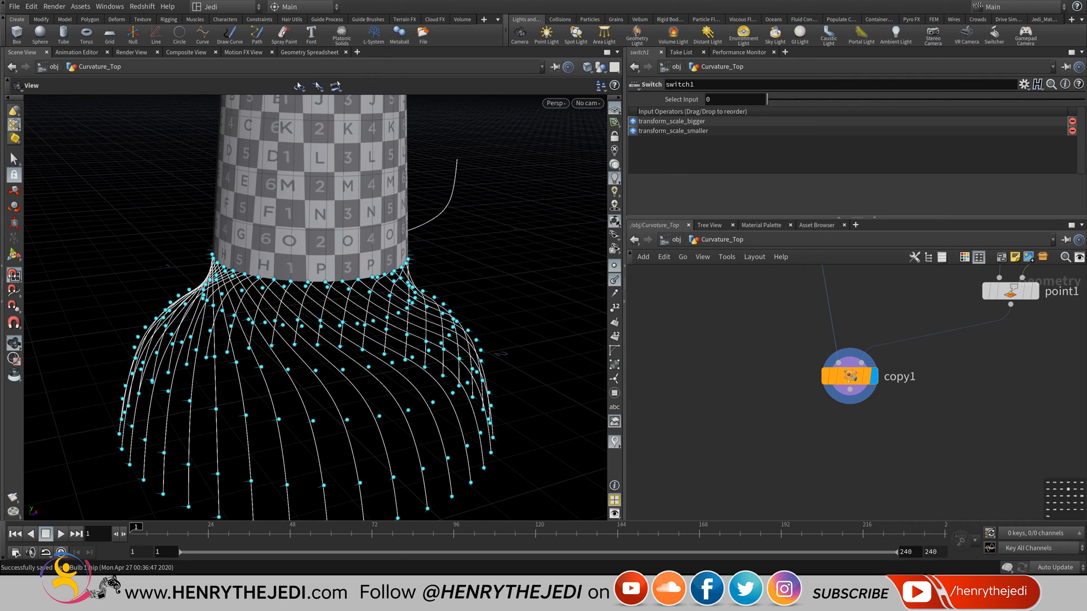
{"action": "key", "text": "Tab"}
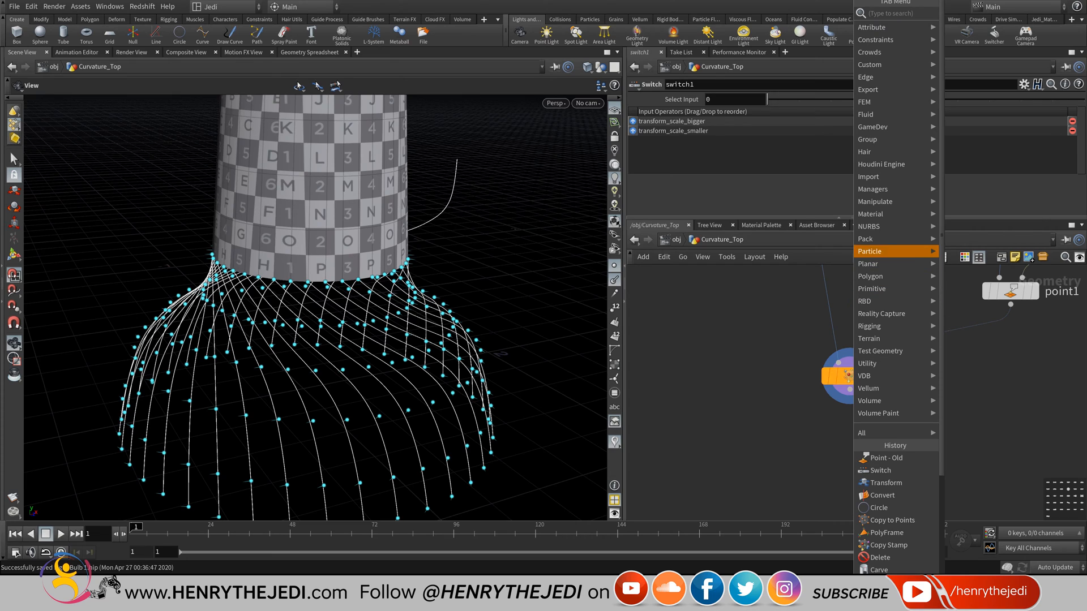
{"action": "mouse_move", "coordinate": [882, 227]}
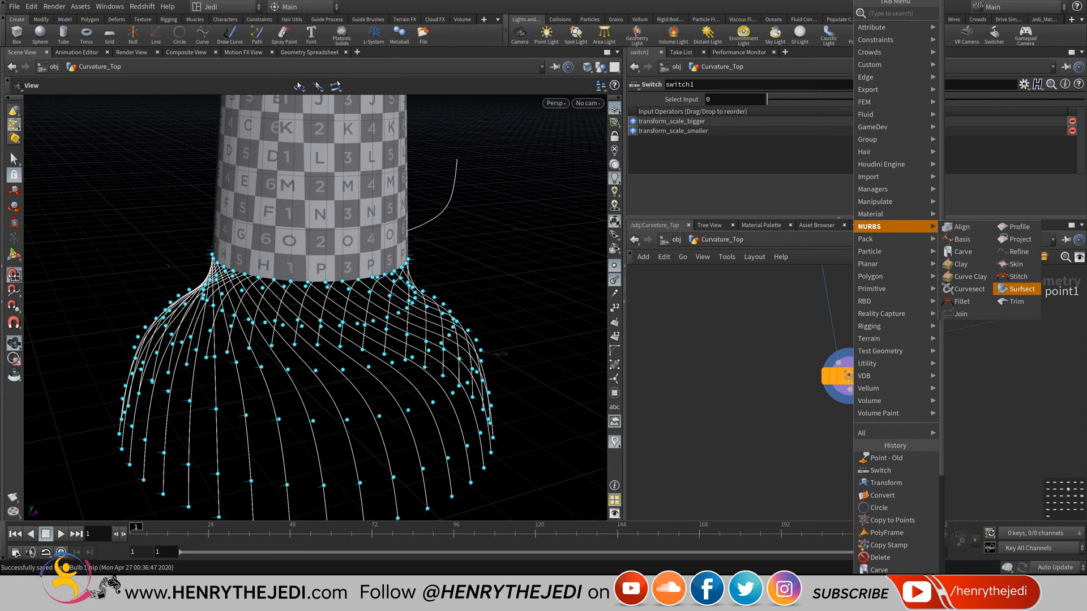
{"action": "left_click", "coordinate": [1014, 264]}
{"action": "left_click", "coordinate": [849, 430]}
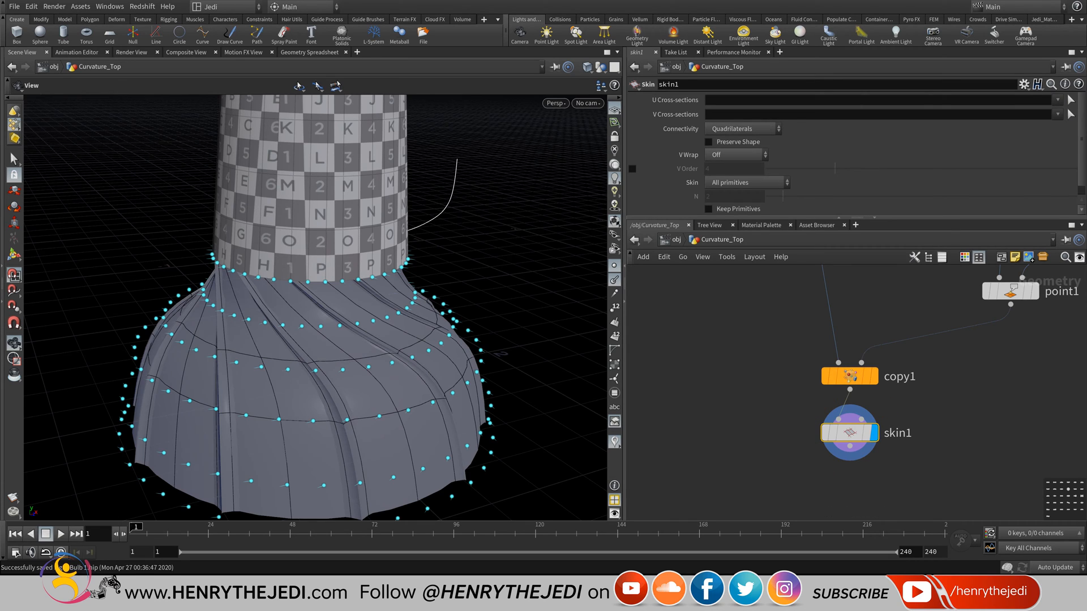
- Try the different V Wrap options on skin1, ending on Off
{"action": "left_click", "coordinate": [735, 155]}
{"action": "left_click", "coordinate": [730, 168]}
{"action": "left_click", "coordinate": [735, 155]}
{"action": "left_click", "coordinate": [733, 192]}
{"action": "left_click", "coordinate": [736, 154]}
{"action": "left_click", "coordinate": [722, 168]}
- Try skin1's Skin mode as Groups of N primitives and as Skip every Nth primitive, inspecting the surface
{"action": "left_click", "coordinate": [747, 182]}
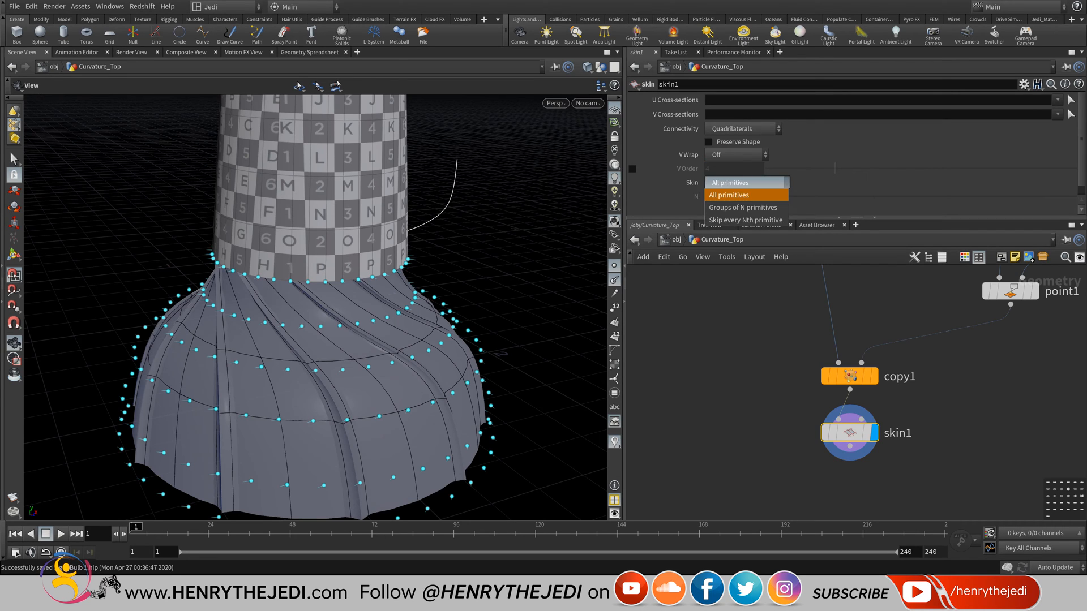
{"action": "left_click", "coordinate": [742, 207]}
{"action": "left_click", "coordinate": [747, 182]}
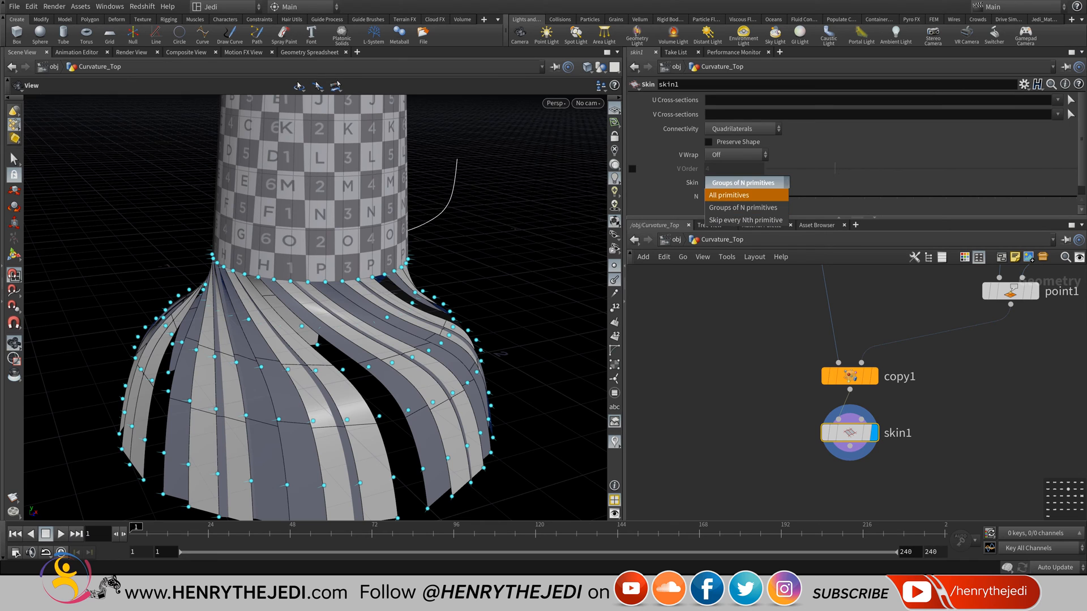
{"action": "left_click", "coordinate": [745, 220]}
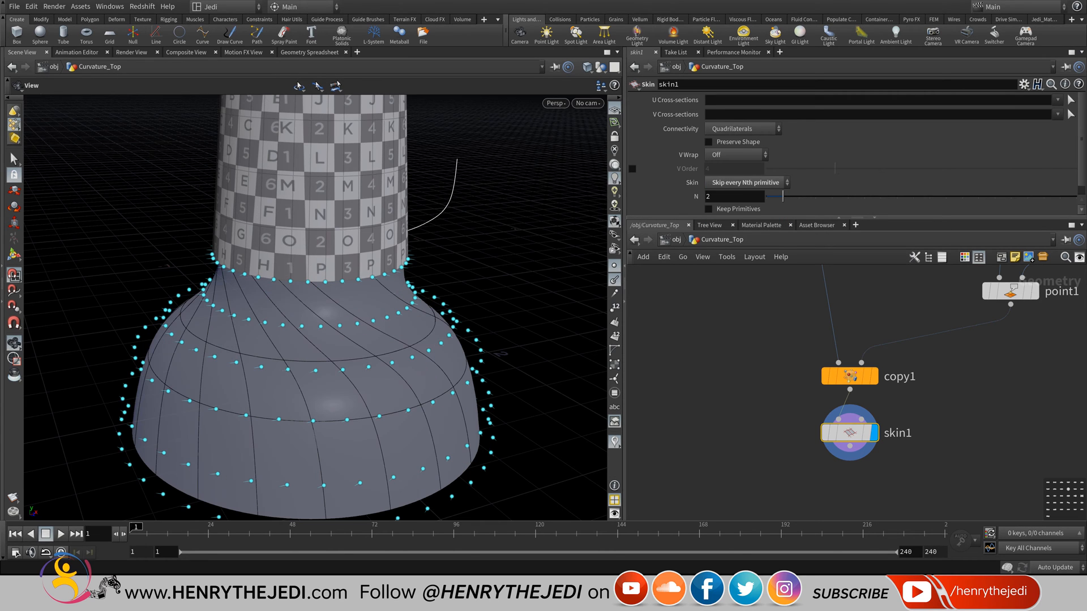
{"action": "left_click_drag", "start_coordinate": [317, 329], "coordinate": [334, 226]}
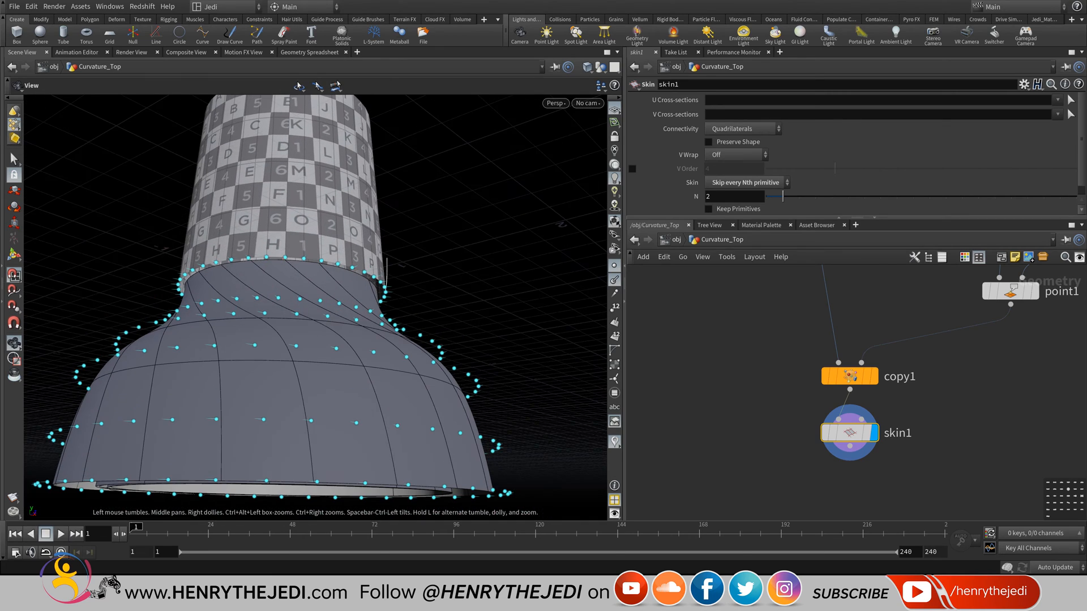
{"action": "mouse_move", "coordinate": [783, 195]}
{"action": "left_mouse_down"}
{"action": "mouse_move", "coordinate": [897, 196]}
{"action": "mouse_move", "coordinate": [765, 195]}
{"action": "mouse_move", "coordinate": [783, 196]}
{"action": "left_mouse_up"}
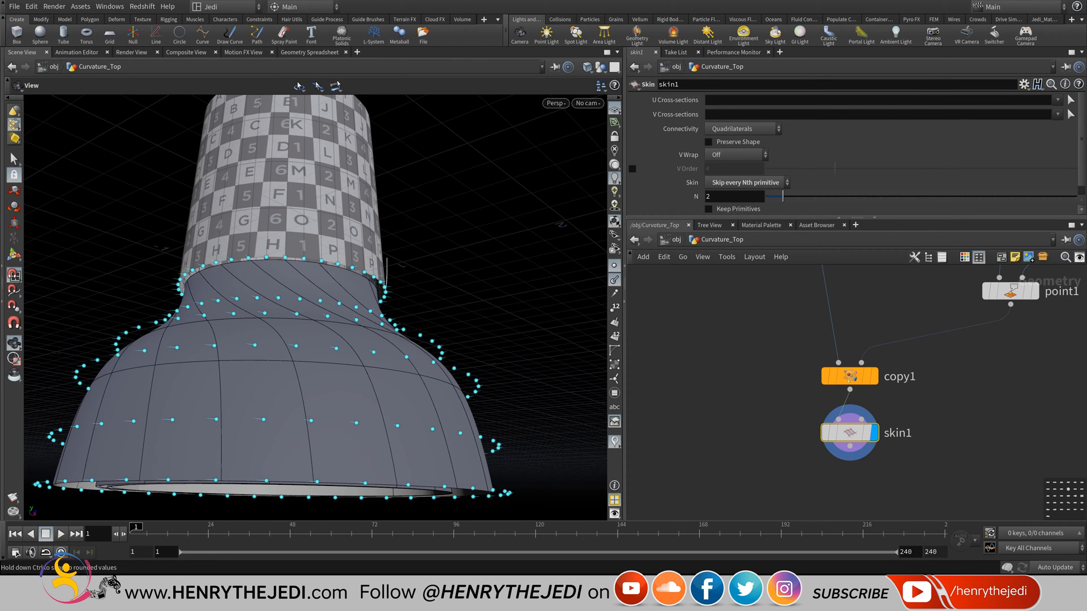
{"action": "mouse_move", "coordinate": [362, 339]}
{"action": "left_mouse_down"}
{"action": "mouse_move", "coordinate": [365, 215]}
{"action": "mouse_move", "coordinate": [356, 351]}
{"action": "left_mouse_up"}
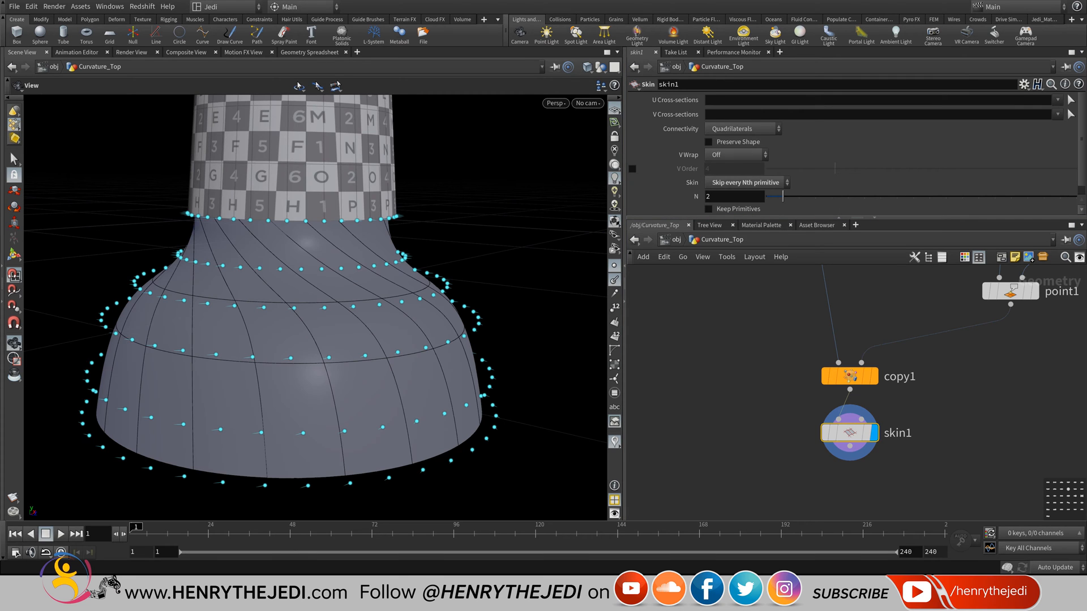
- Enable Preserve Shape on skin1 and set its Skin mode to All primitives
{"action": "left_click", "coordinate": [709, 142]}
{"action": "left_click_drag", "start_coordinate": [362, 363], "coordinate": [396, 169]}
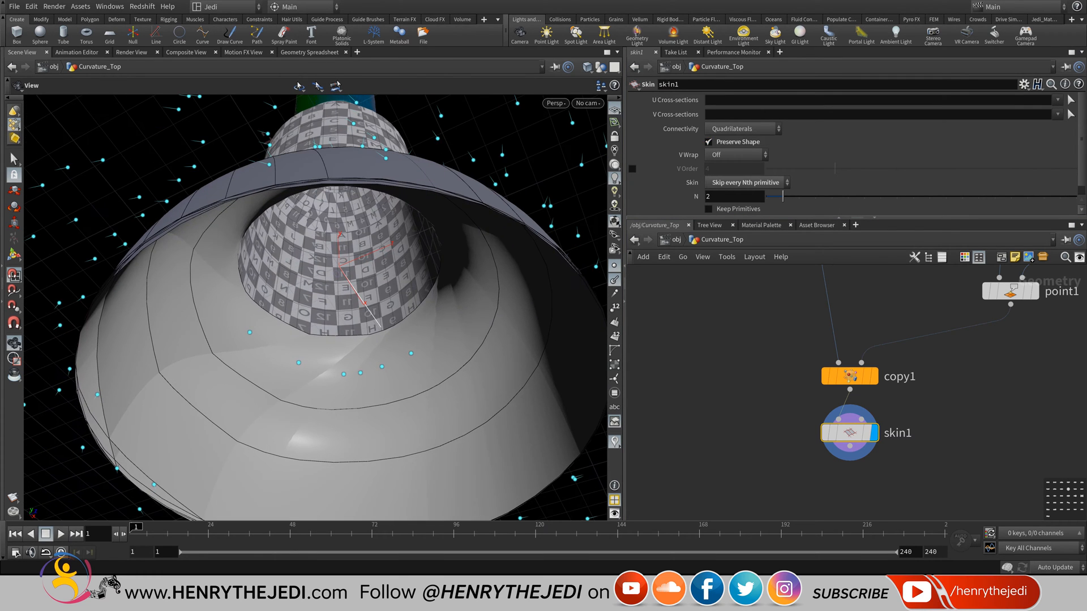
{"action": "left_click", "coordinate": [747, 182]}
{"action": "left_click", "coordinate": [741, 195]}
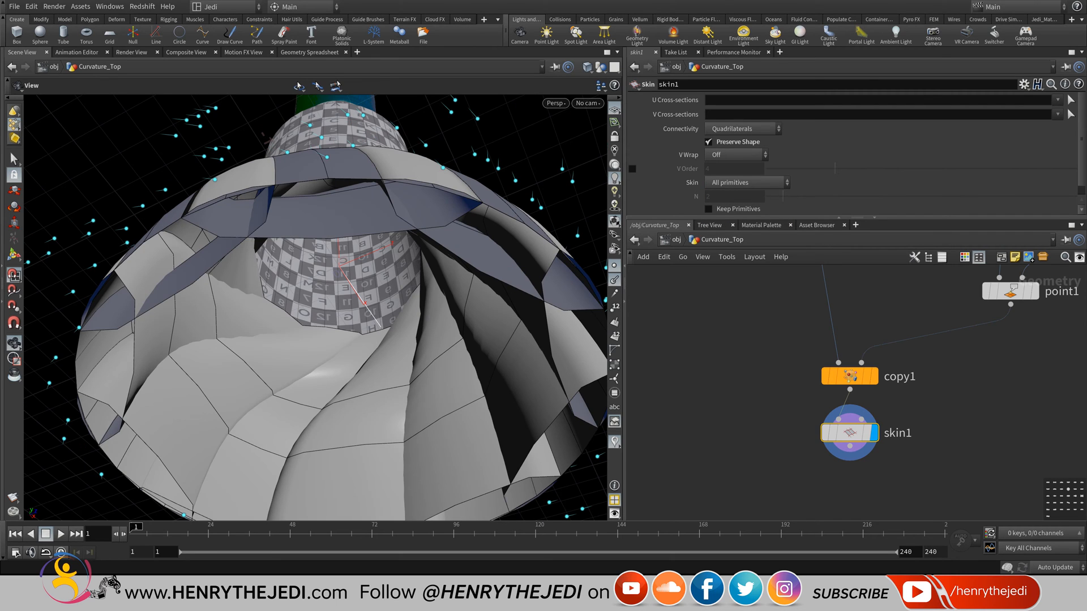
- Try V Wrap On for skin1, and set it to If primitive does
{"action": "left_click", "coordinate": [736, 154]}
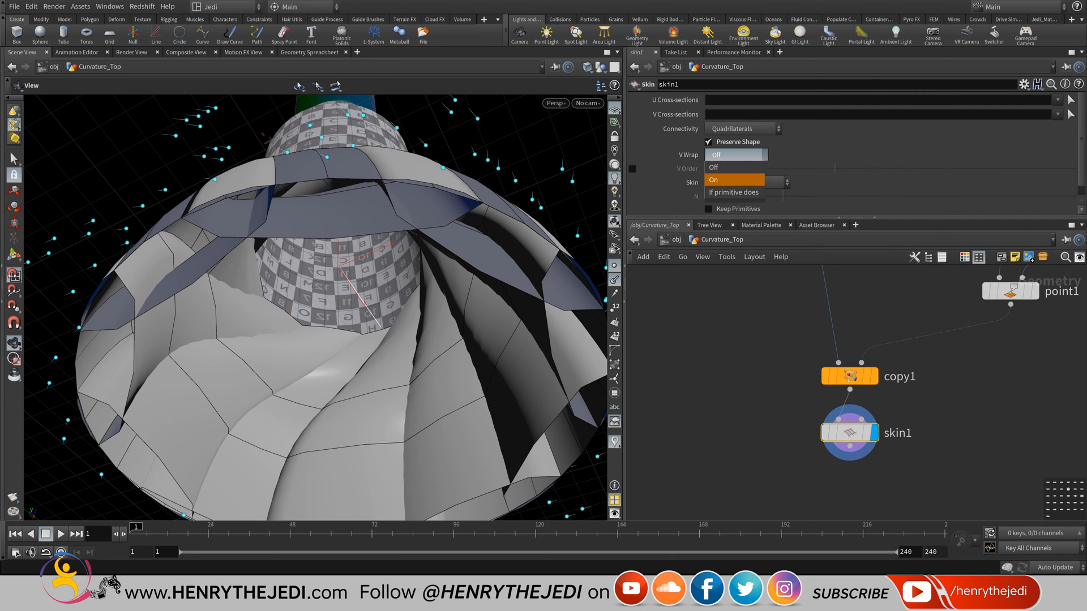
{"action": "left_click", "coordinate": [730, 169]}
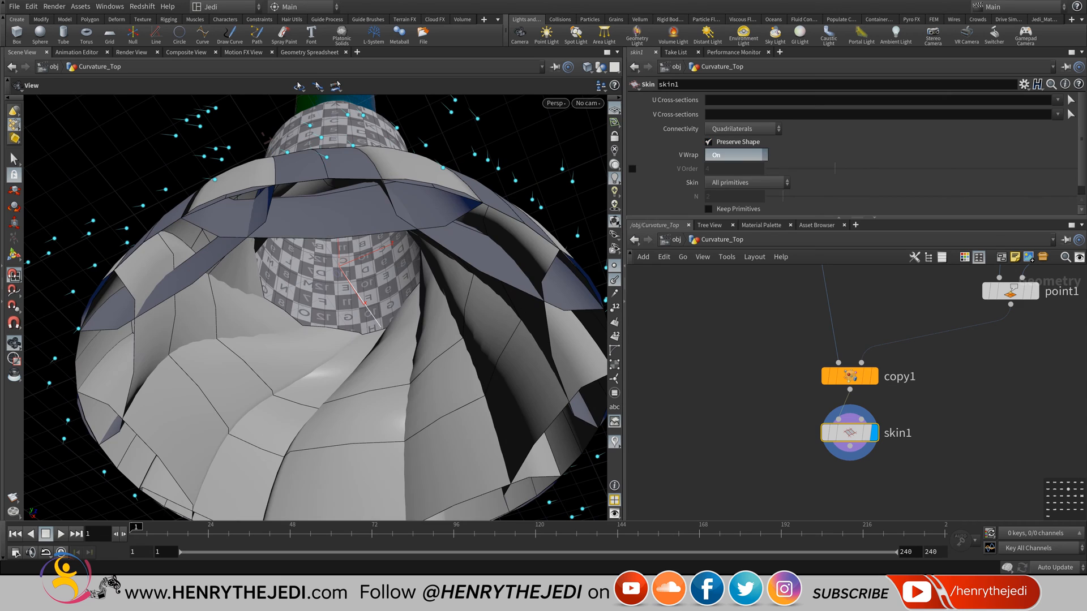
{"action": "left_click", "coordinate": [736, 155]}
{"action": "left_click", "coordinate": [732, 191]}
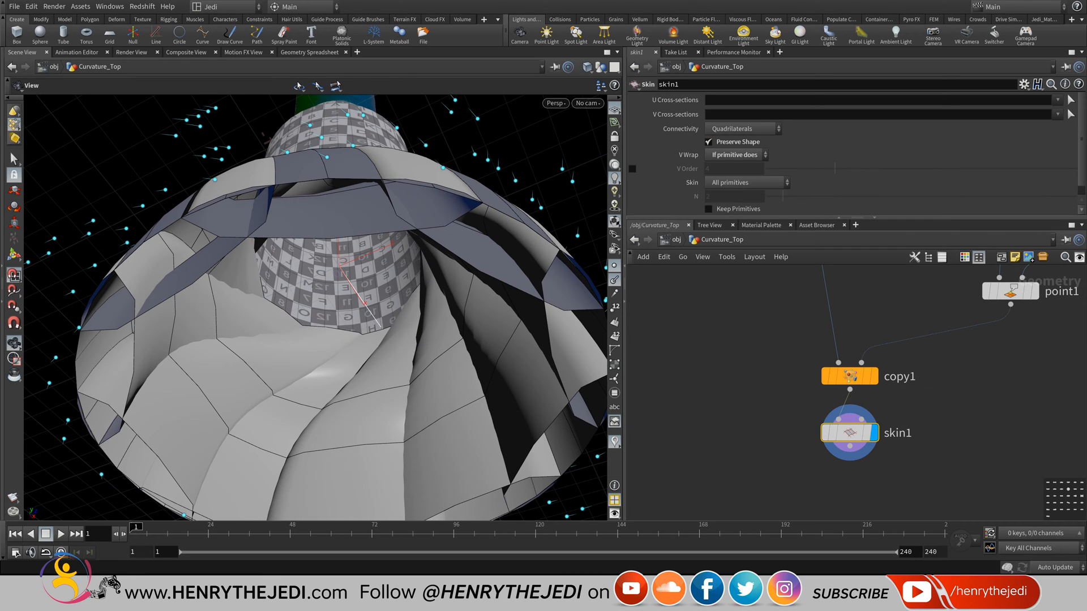
- Try skin1's Connectivity as Rows and as Rows and Columns, and return it to Quadrilaterals
{"action": "left_click", "coordinate": [741, 128]}
{"action": "left_click", "coordinate": [730, 138]}
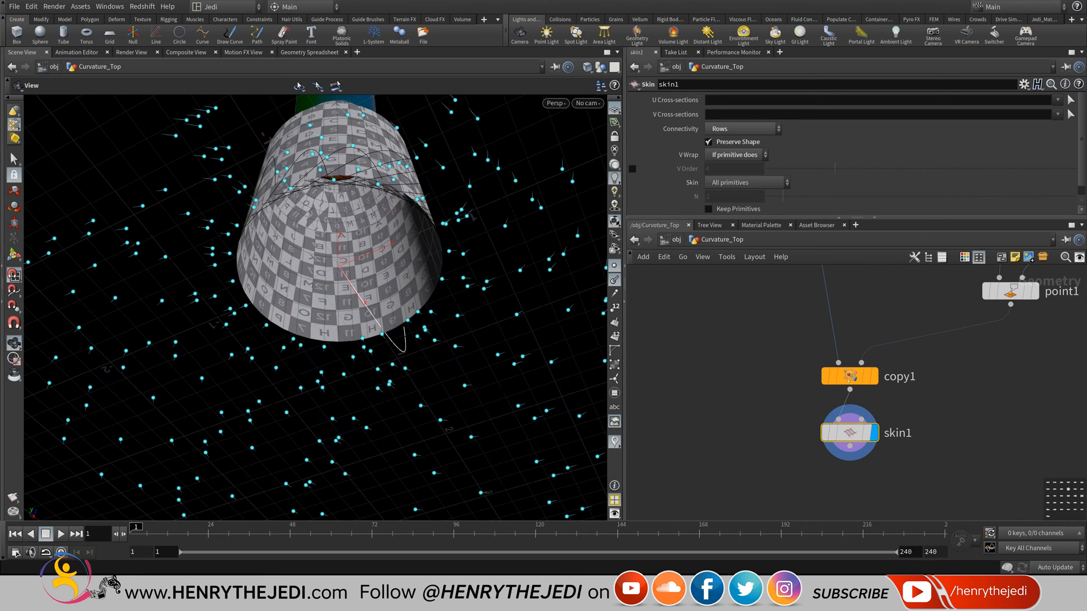
{"action": "left_click", "coordinate": [742, 128]}
{"action": "left_click", "coordinate": [735, 165]}
{"action": "left_click", "coordinate": [741, 128]}
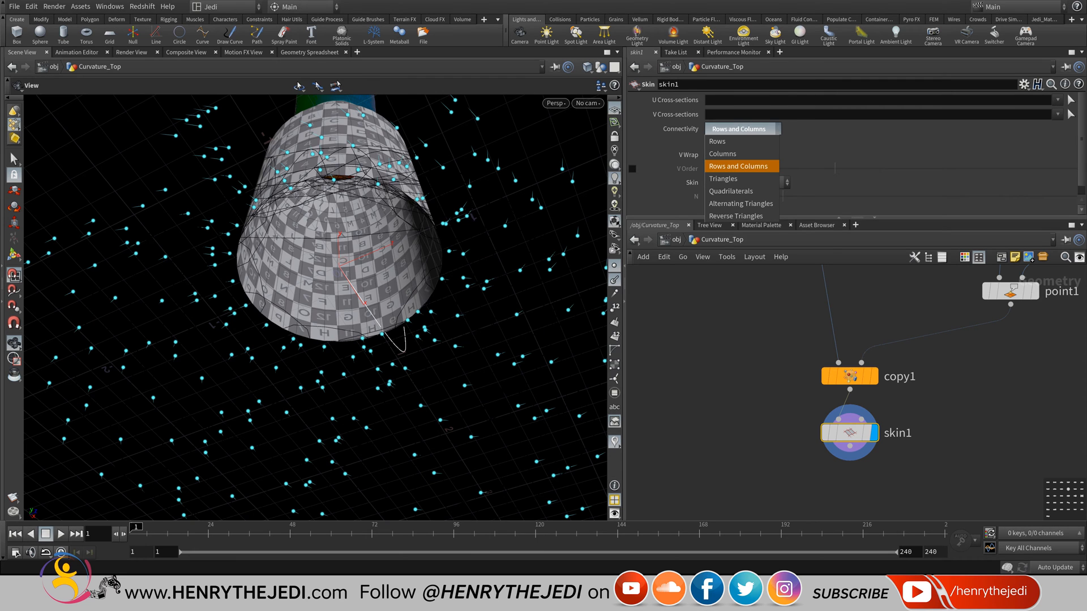
{"action": "left_click", "coordinate": [730, 192]}
{"action": "left_click_drag", "start_coordinate": [351, 272], "coordinate": [365, 353]}
{"action": "middle_click_drag", "start_coordinate": [365, 354], "coordinate": [342, 296]}
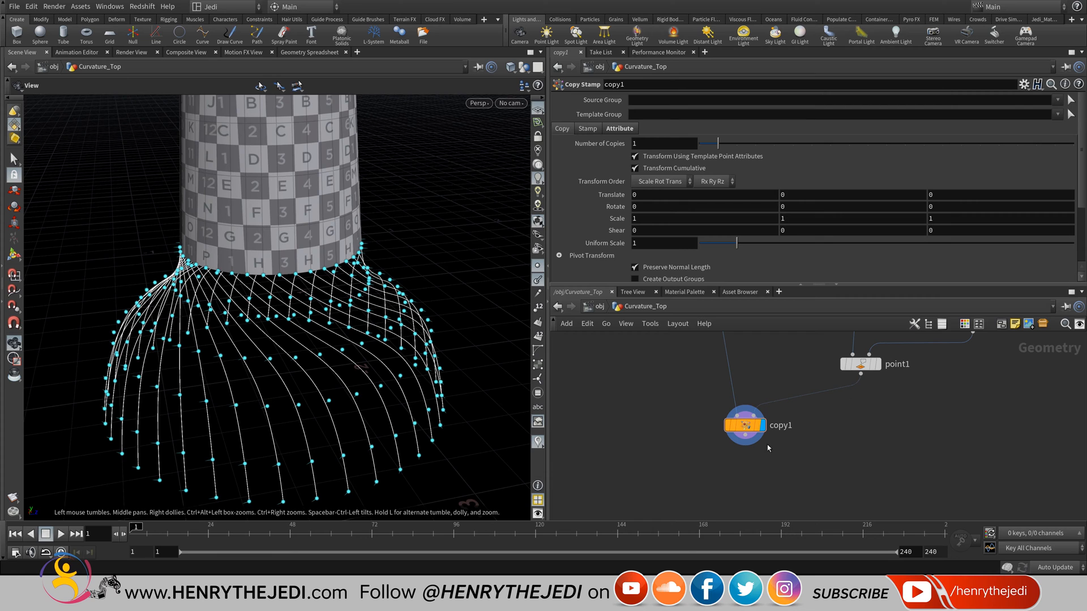
- Add a Skin node beneath copy1 and display its surface
{"action": "mouse_move", "coordinate": [304, 389]}
{"action": "left_mouse_down"}
{"action": "mouse_move", "coordinate": [304, 379]}
{"action": "mouse_move", "coordinate": [304, 389]}
{"action": "left_mouse_up"}
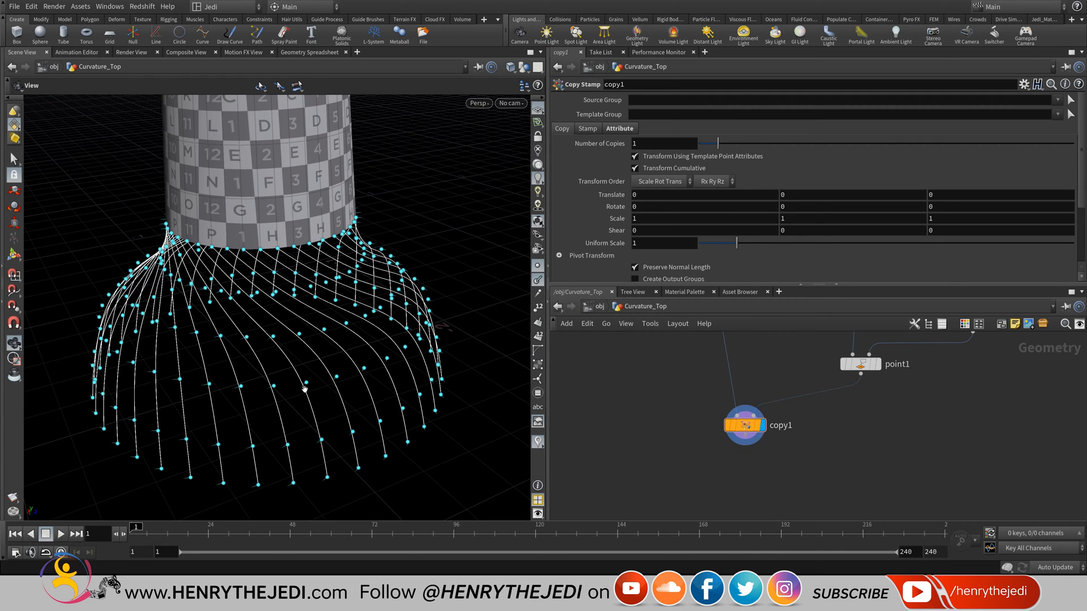
{"action": "key", "text": "Tab"}
{"action": "mouse_move", "coordinate": [758, 336]}
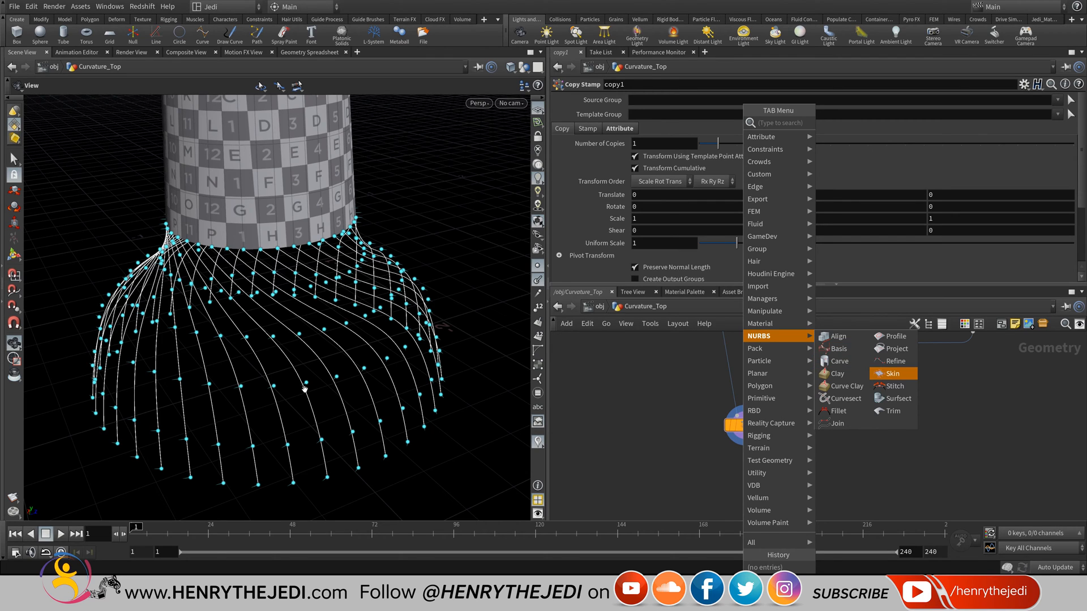
{"action": "left_click", "coordinate": [892, 373]}
{"action": "left_click", "coordinate": [744, 465]}
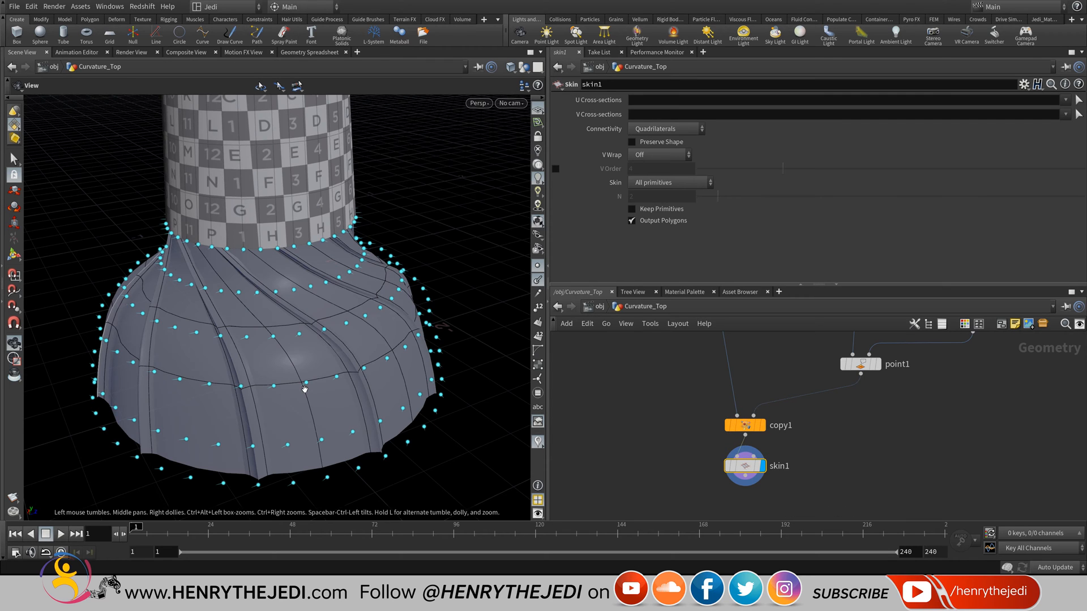
- Inspect the skinned surface from the side and below, and set skin1's V Wrap to On
{"action": "left_click_drag", "start_coordinate": [304, 389], "coordinate": [304, 384]}
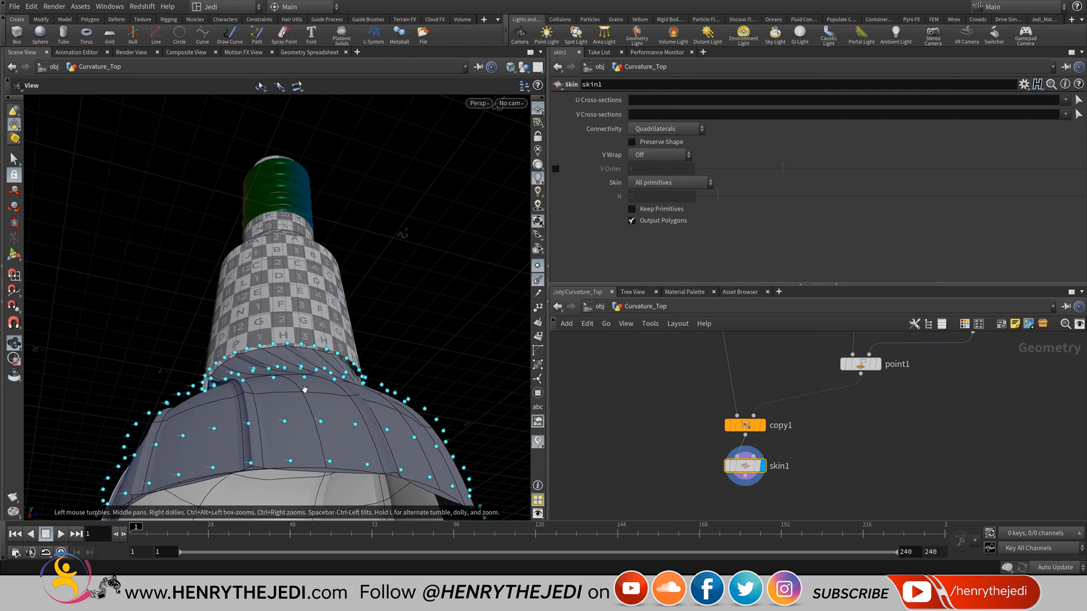
{"action": "middle_click_drag", "start_coordinate": [304, 393], "coordinate": [304, 390]}
{"action": "left_click_drag", "start_coordinate": [305, 389], "coordinate": [305, 389]}
{"action": "middle_click_drag", "start_coordinate": [304, 389], "coordinate": [304, 389]}
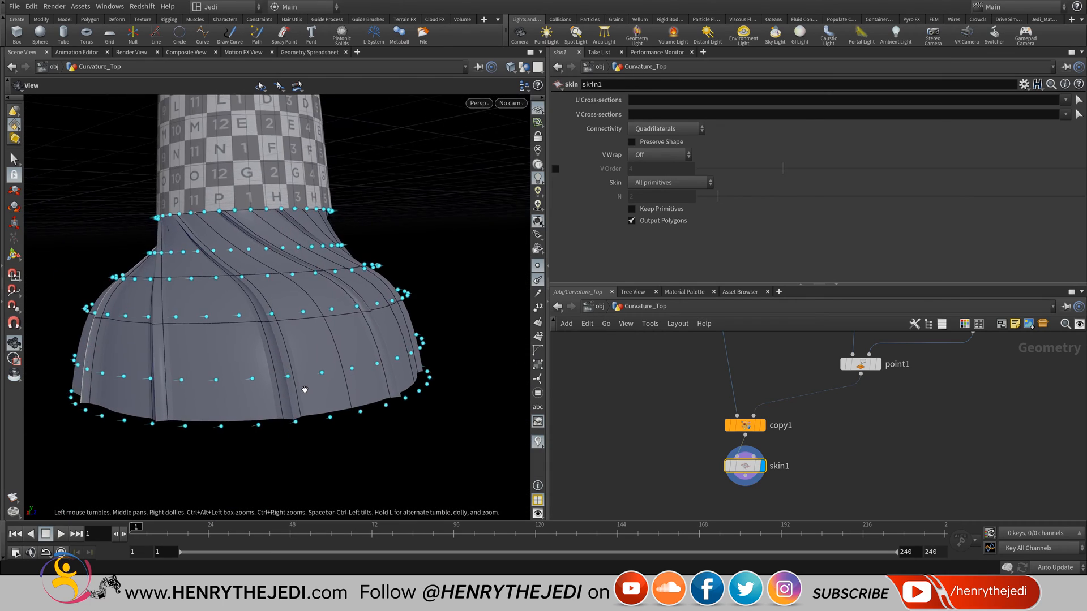
{"action": "left_click_drag", "start_coordinate": [305, 390], "coordinate": [304, 390]}
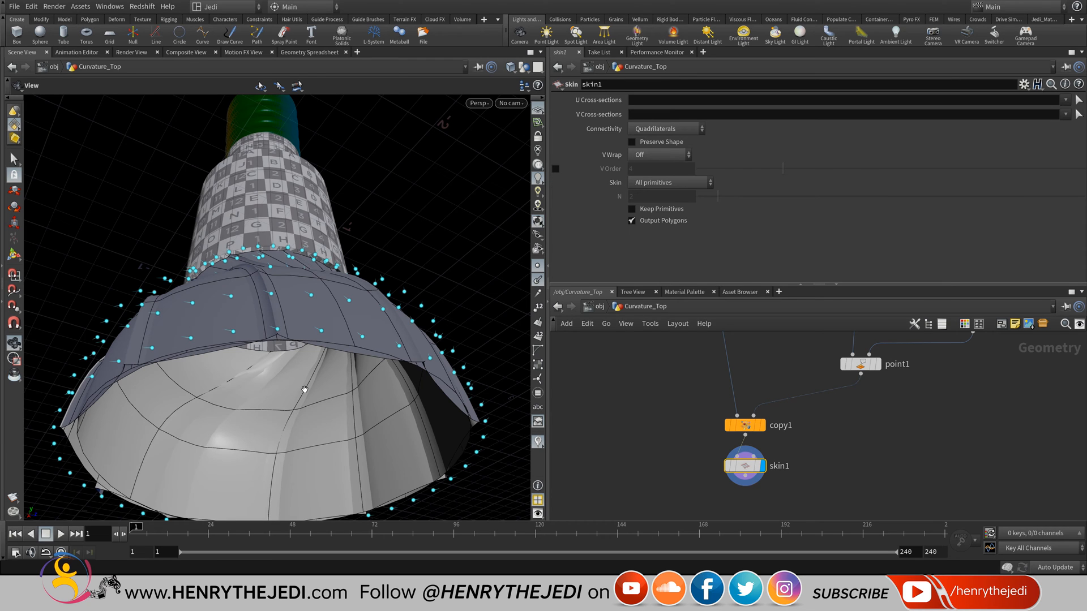
{"action": "left_click", "coordinate": [660, 155]}
{"action": "left_click", "coordinate": [651, 180]}
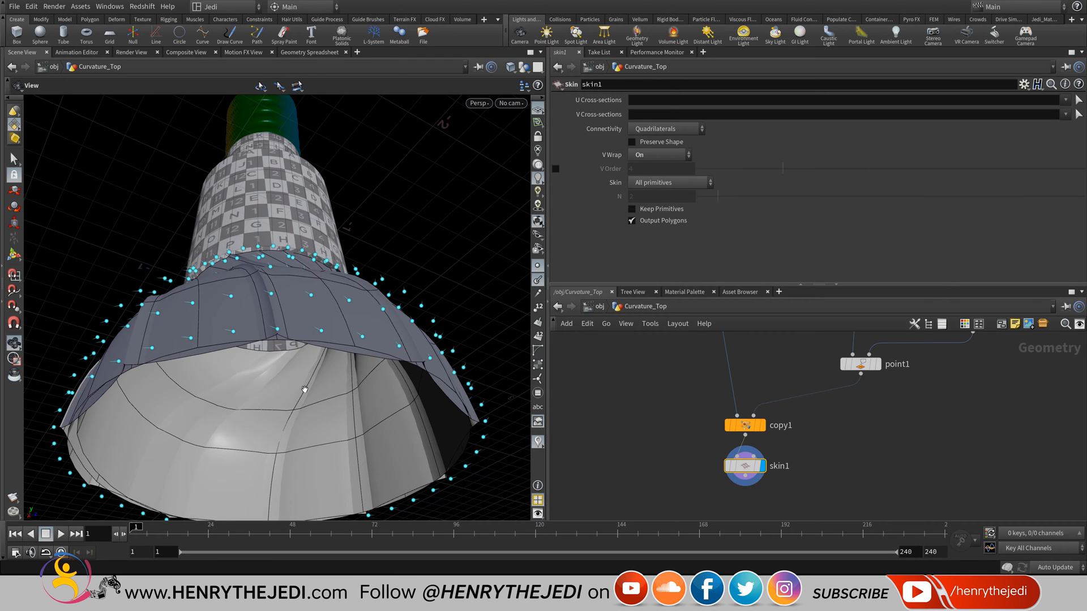
{"action": "left_click_drag", "start_coordinate": [305, 389], "coordinate": [304, 389]}
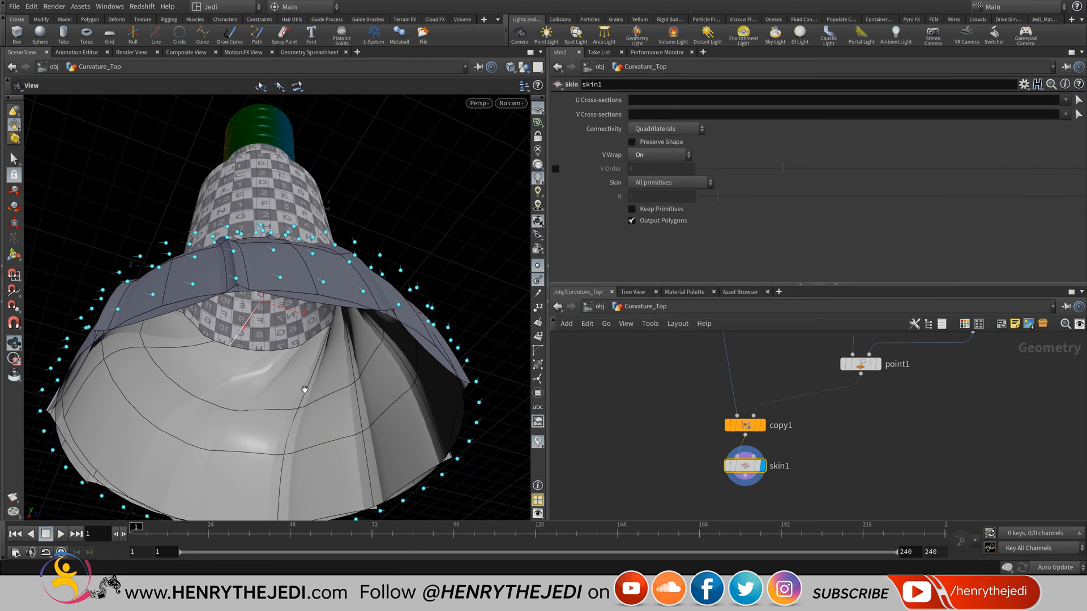
- Try skin1's Skin mode as Groups of N primitives, with N at 2, 3 and 4
{"action": "left_click", "coordinate": [670, 183]}
{"action": "left_click", "coordinate": [615, 183]}
{"action": "left_click", "coordinate": [670, 183]}
{"action": "left_click", "coordinate": [666, 208]}
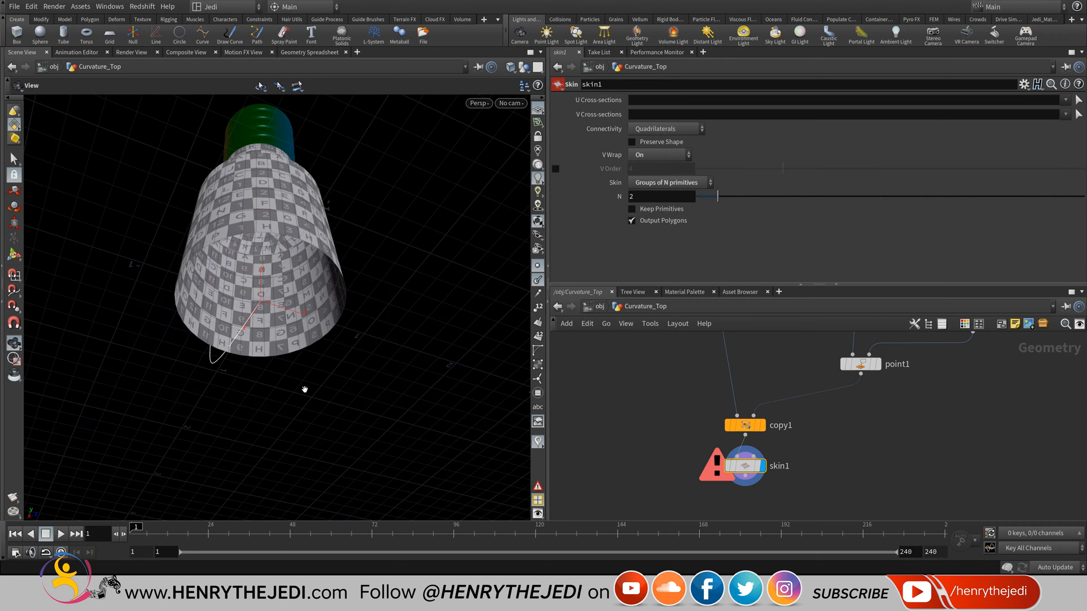
{"action": "mouse_move", "coordinate": [717, 196]}
{"action": "left_mouse_down"}
{"action": "mouse_move", "coordinate": [1023, 195]}
{"action": "mouse_move", "coordinate": [818, 196]}
{"action": "left_mouse_up"}
{"action": "key", "text": "ctrl+z"}
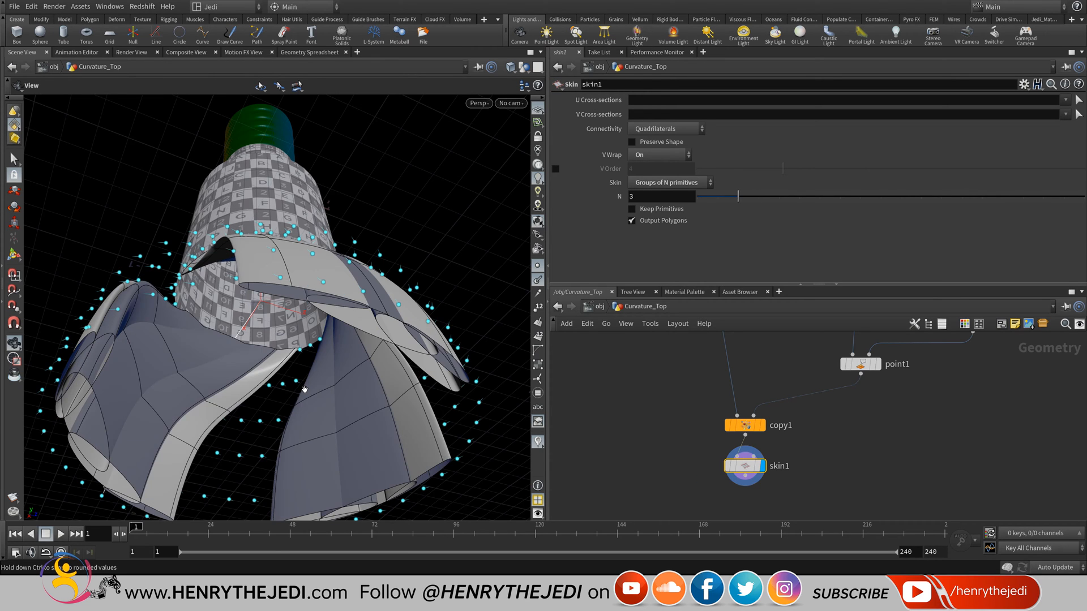
{"action": "key", "text": "ctrl+y"}
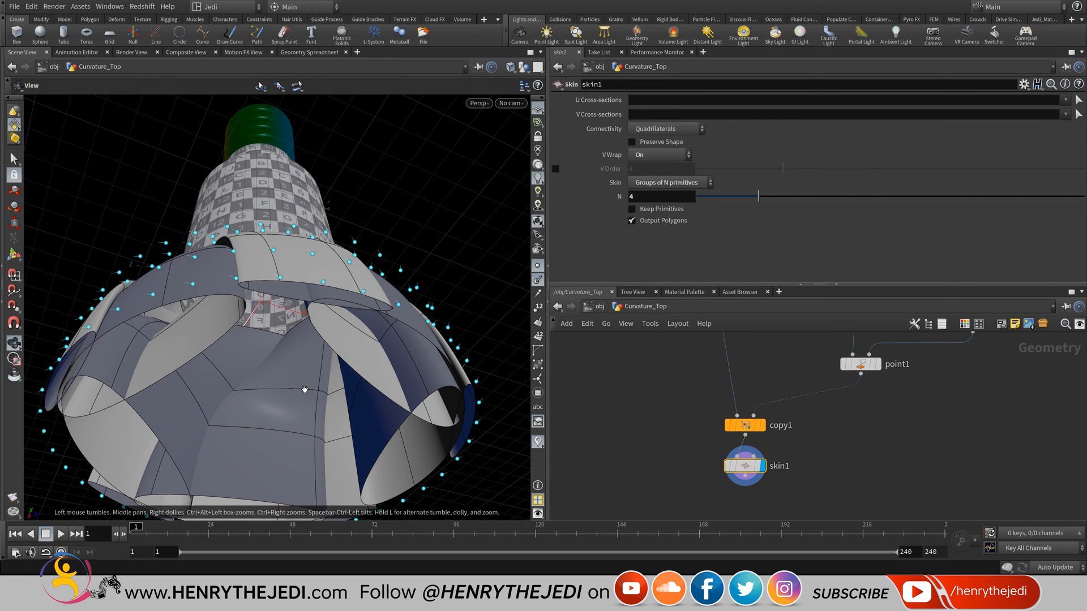
- Try Skip every Nth primitive on skin1 with N at 11, and return the Skin mode to All primitives
{"action": "left_click", "coordinate": [670, 183]}
{"action": "left_click", "coordinate": [669, 221]}
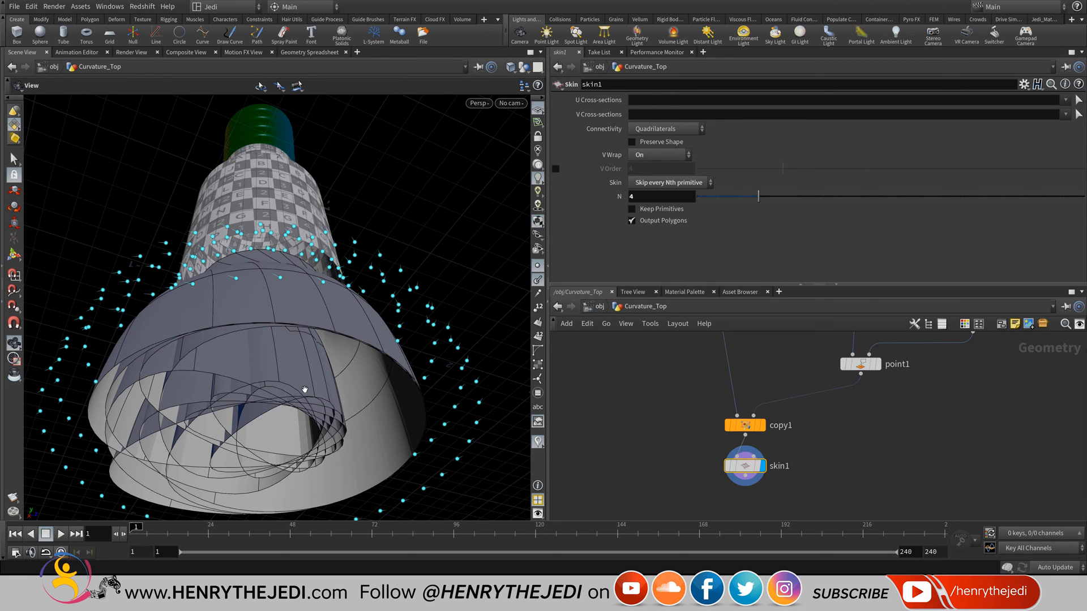
{"action": "mouse_move", "coordinate": [758, 196]}
{"action": "left_mouse_down"}
{"action": "mouse_move", "coordinate": [697, 197]}
{"action": "mouse_move", "coordinate": [1024, 196]}
{"action": "mouse_move", "coordinate": [900, 196]}
{"action": "left_mouse_up"}
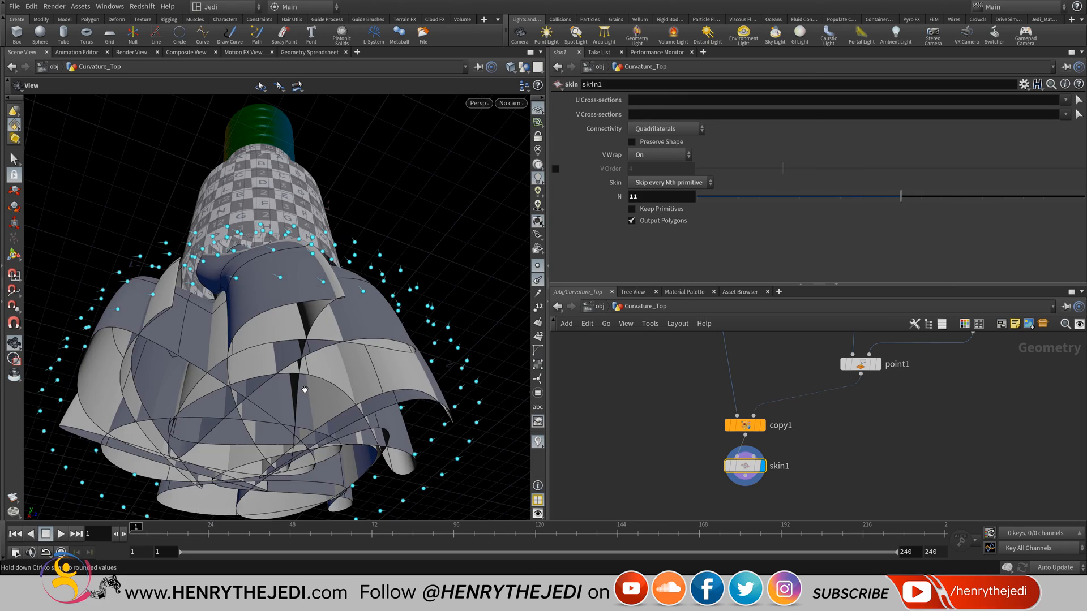
{"action": "mouse_move", "coordinate": [304, 390]}
{"action": "left_mouse_down"}
{"action": "mouse_move", "coordinate": [339, 345]}
{"action": "mouse_move", "coordinate": [306, 407]}
{"action": "mouse_move", "coordinate": [329, 362]}
{"action": "mouse_move", "coordinate": [306, 383]}
{"action": "left_mouse_up"}
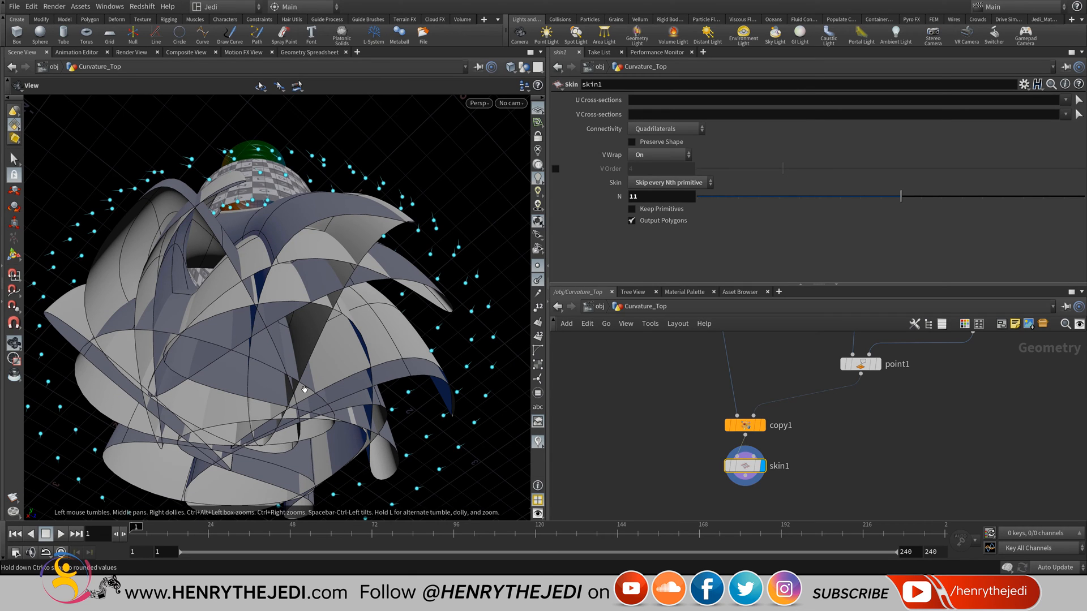
{"action": "left_click_drag", "start_coordinate": [304, 389], "coordinate": [306, 386]}
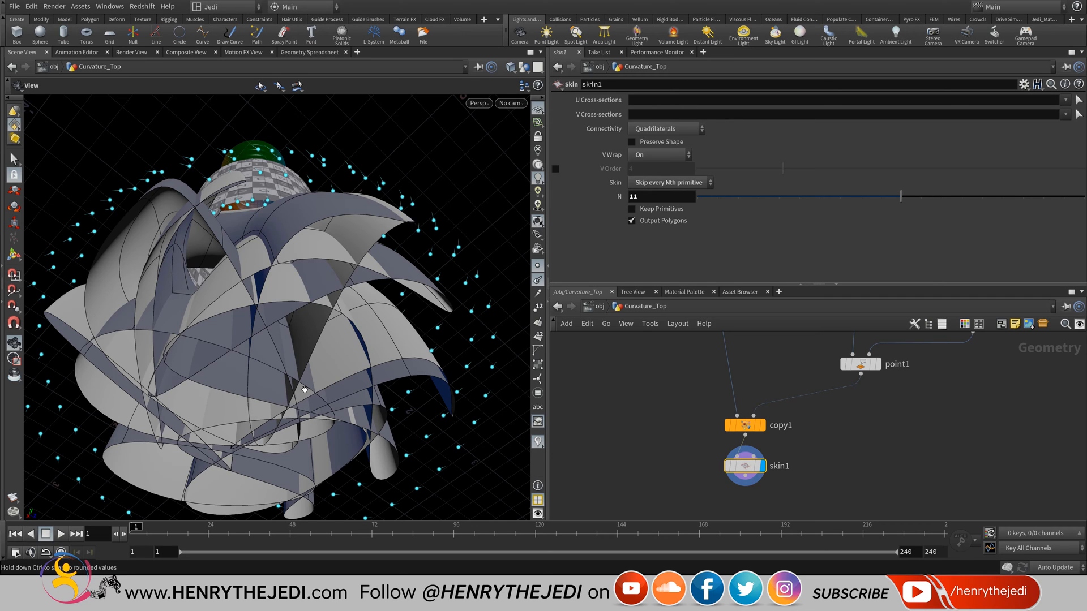
{"action": "left_click", "coordinate": [670, 183]}
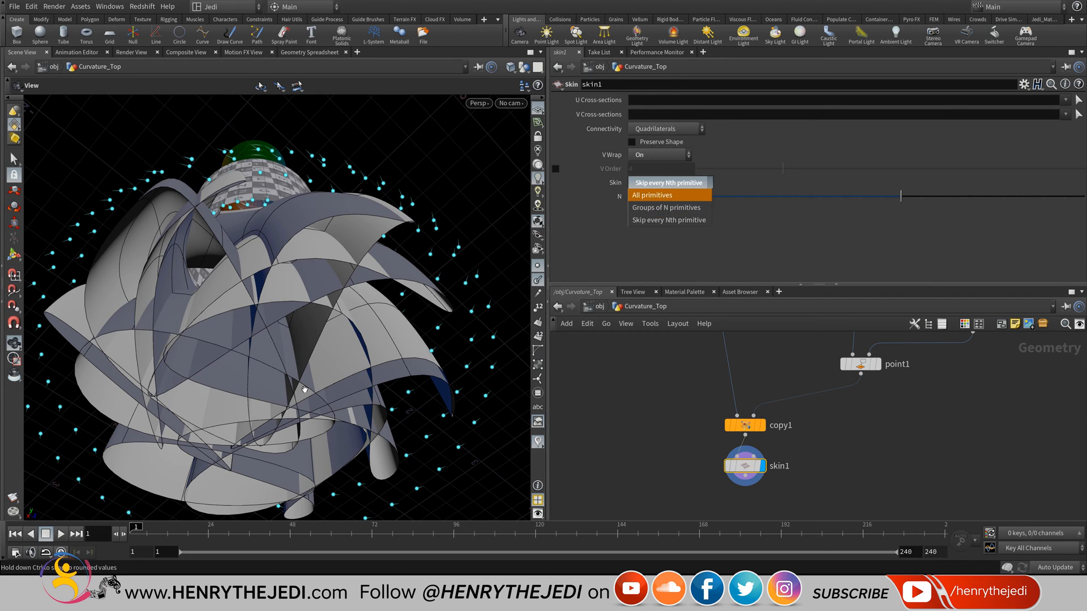
{"action": "left_click", "coordinate": [670, 195]}
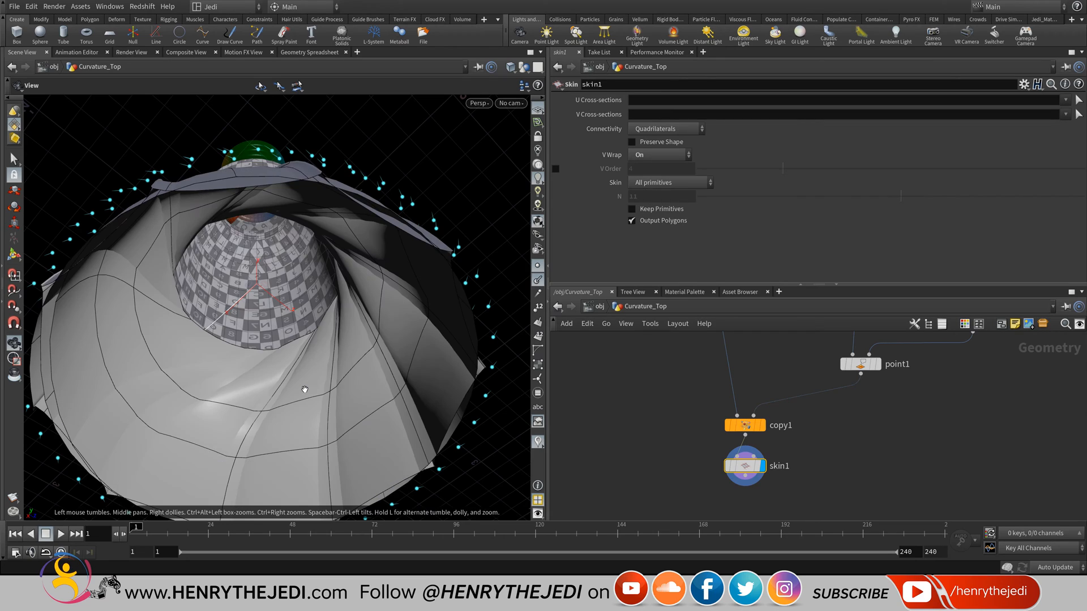
{"action": "left_click_drag", "start_coordinate": [305, 390], "coordinate": [304, 389]}
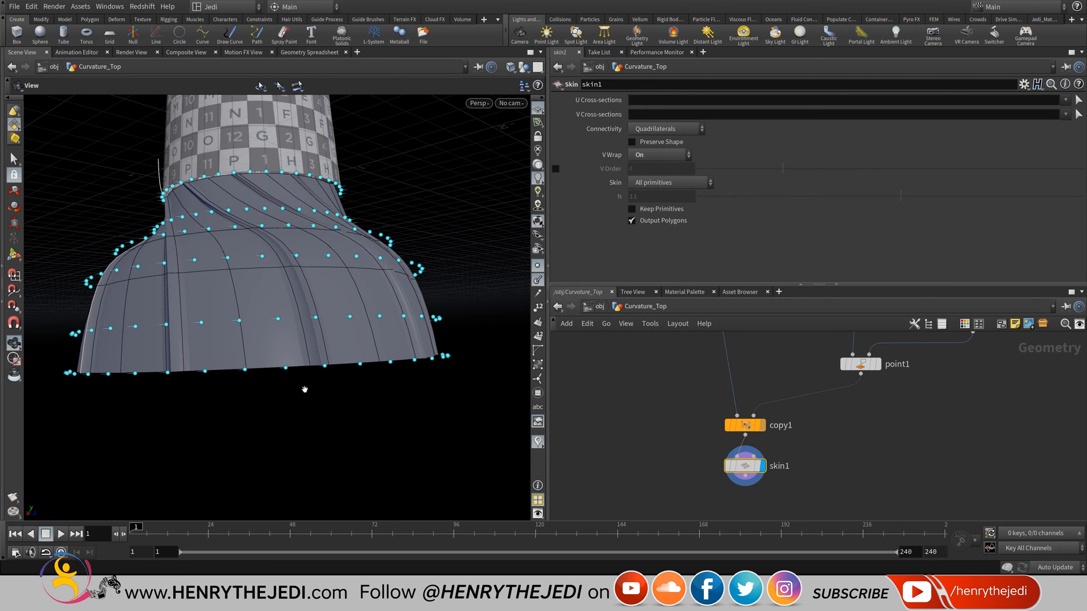
- Display copy1 and examine how the copied curves are arranged around the tube
{"action": "left_click", "coordinate": [763, 425]}
{"action": "middle_click_drag", "start_coordinate": [305, 390], "coordinate": [301, 446]}
{"action": "left_click_drag", "start_coordinate": [304, 389], "coordinate": [304, 389]}
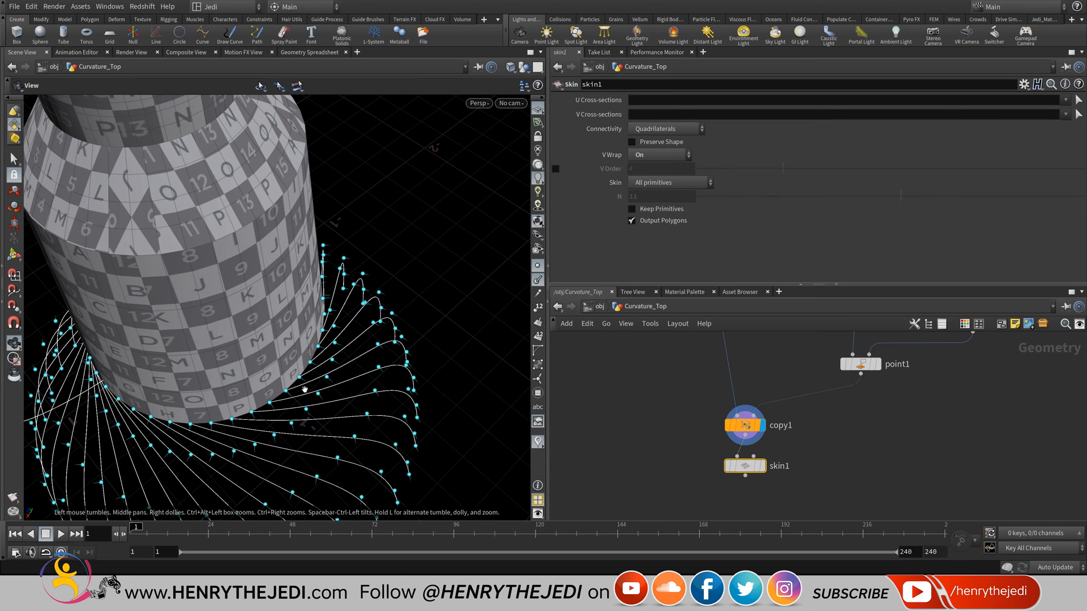
{"action": "left_click_drag", "start_coordinate": [304, 389], "coordinate": [305, 390]}
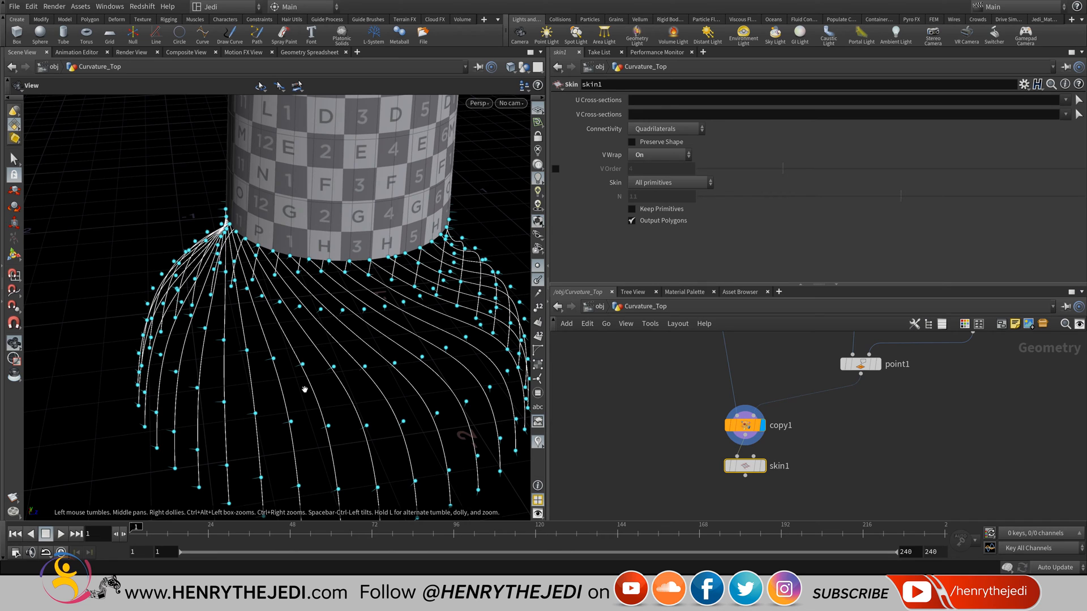
- Display skin1 again and examine the folds in the surface around the bulb
{"action": "middle_click_drag", "start_coordinate": [744, 481], "coordinate": [728, 490]}
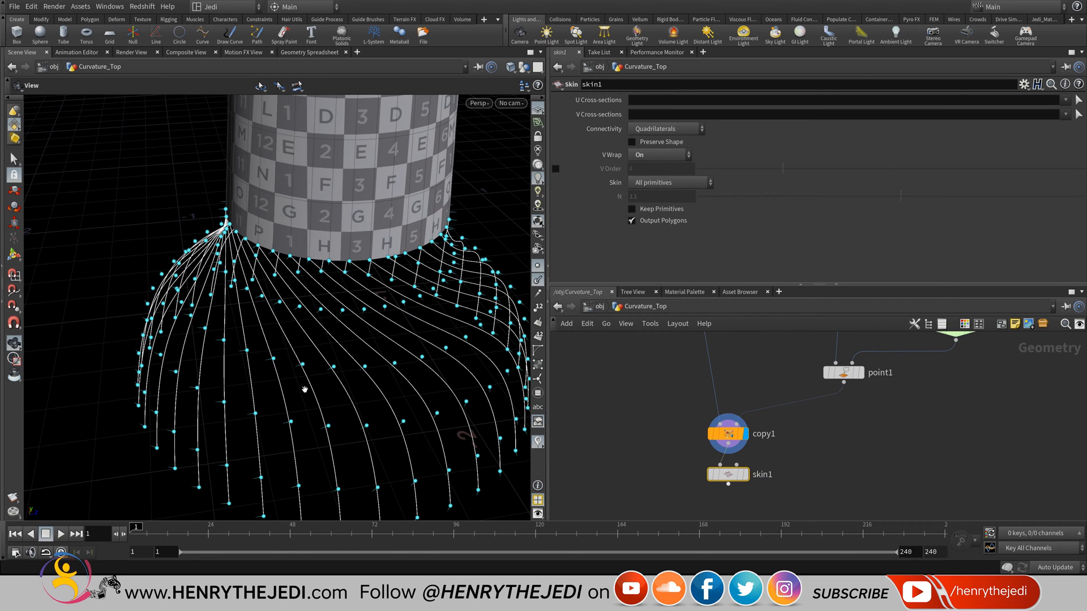
{"action": "left_click", "coordinate": [744, 474]}
{"action": "left_click_drag", "start_coordinate": [305, 389], "coordinate": [304, 389]}
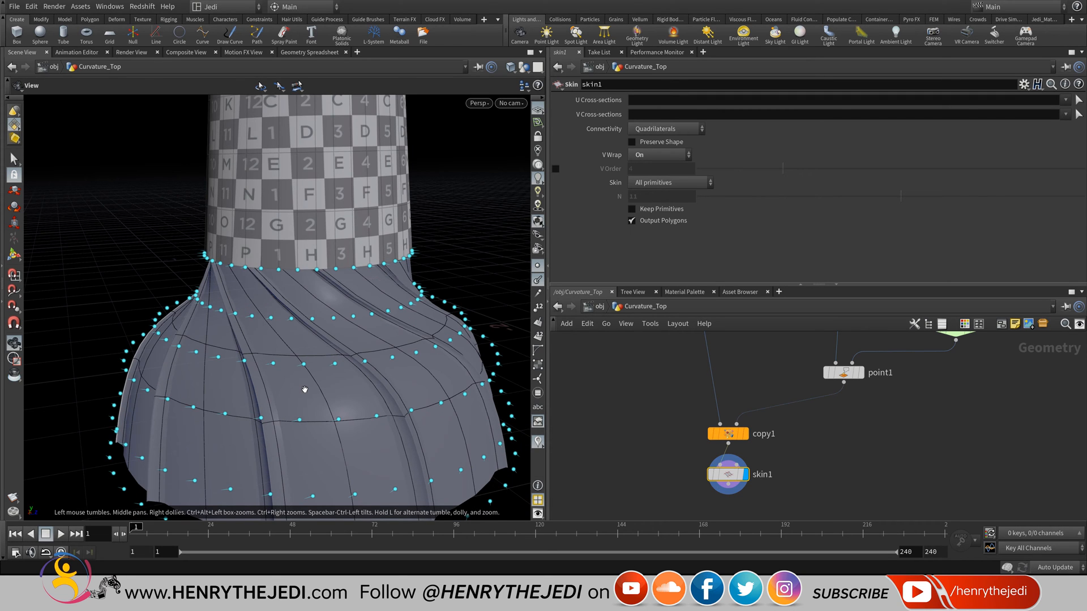
{"action": "left_click_drag", "start_coordinate": [305, 389], "coordinate": [305, 390]}
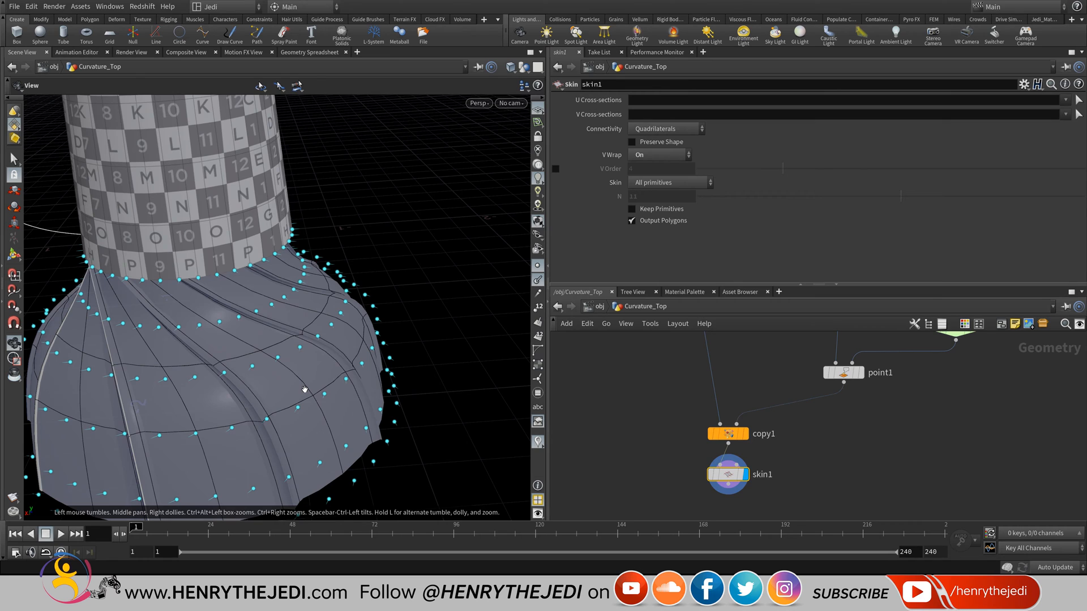
- Display blast1's ring of points on its own by hiding the other objects
{"action": "scroll", "coordinate": [712, 495], "scroll_direction": "down", "scroll_amount": 5}
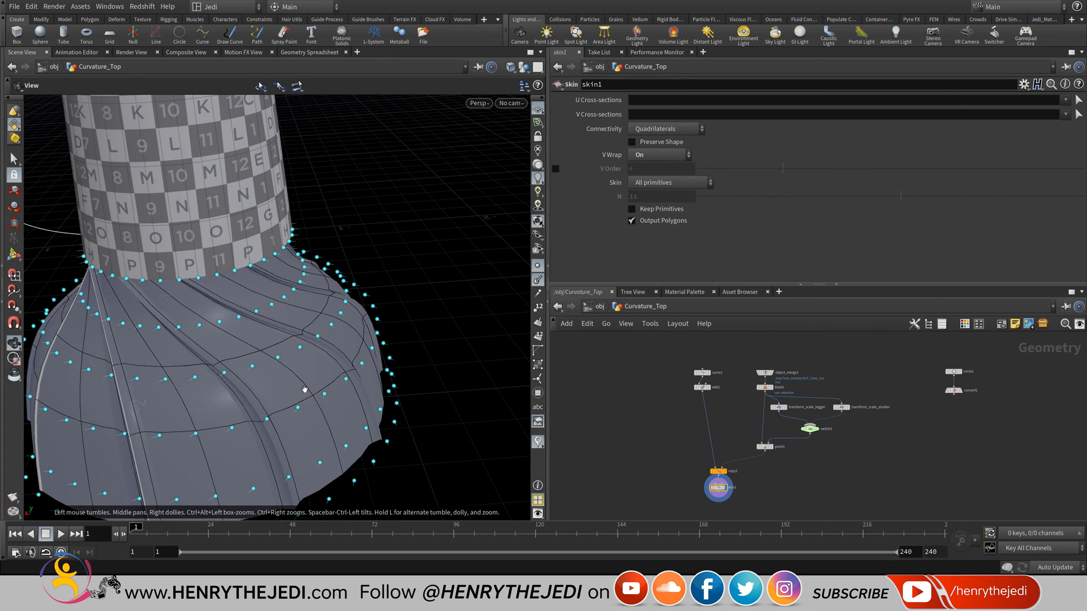
{"action": "scroll", "coordinate": [779, 374], "scroll_direction": "up", "scroll_amount": 5}
{"action": "left_click", "coordinate": [771, 387]}
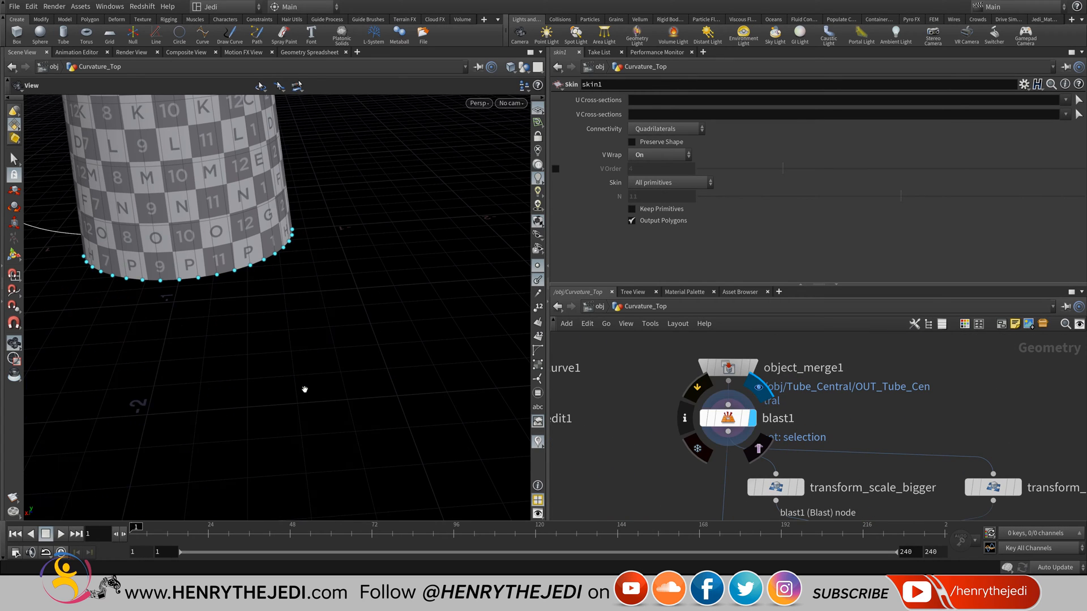
{"action": "middle_click_drag", "start_coordinate": [304, 389], "coordinate": [390, 473]}
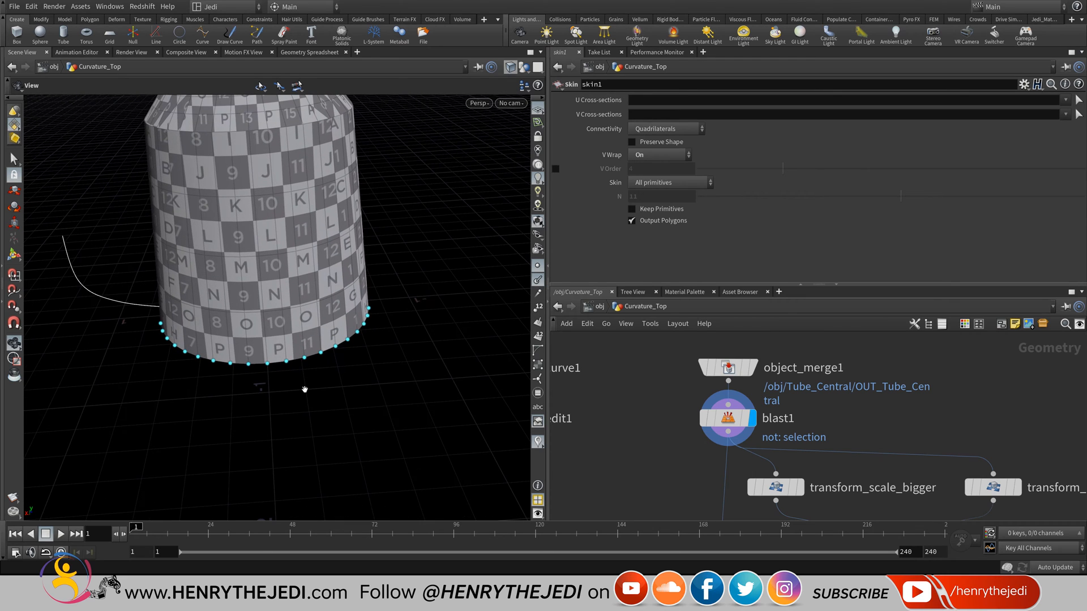
{"action": "left_click", "coordinate": [524, 66]}
{"action": "left_click", "coordinate": [563, 105]}
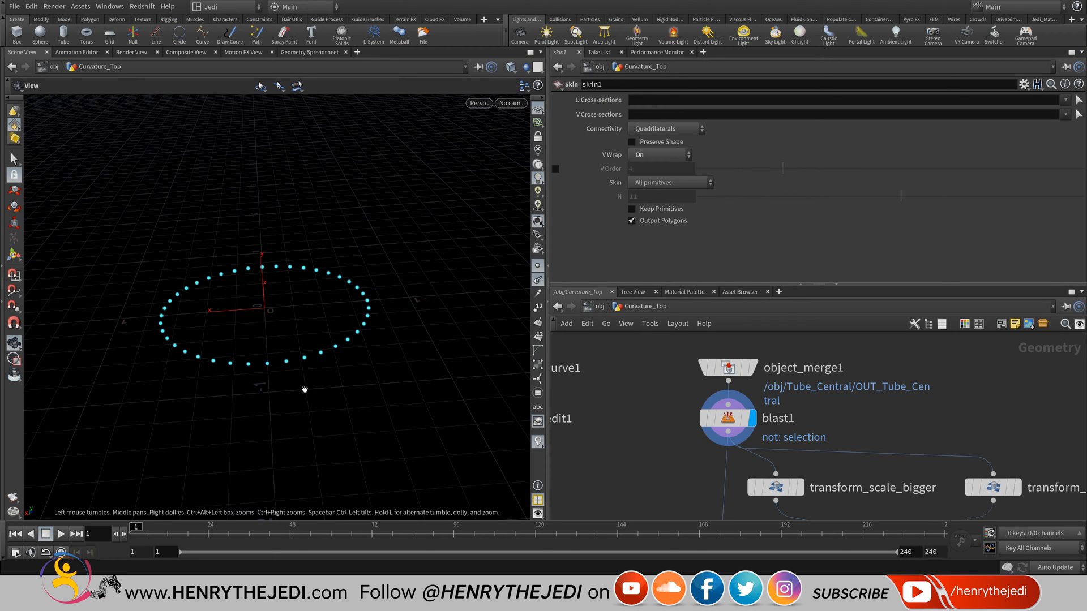
{"action": "scroll", "coordinate": [305, 389], "scroll_direction": "up", "scroll_amount": 6}
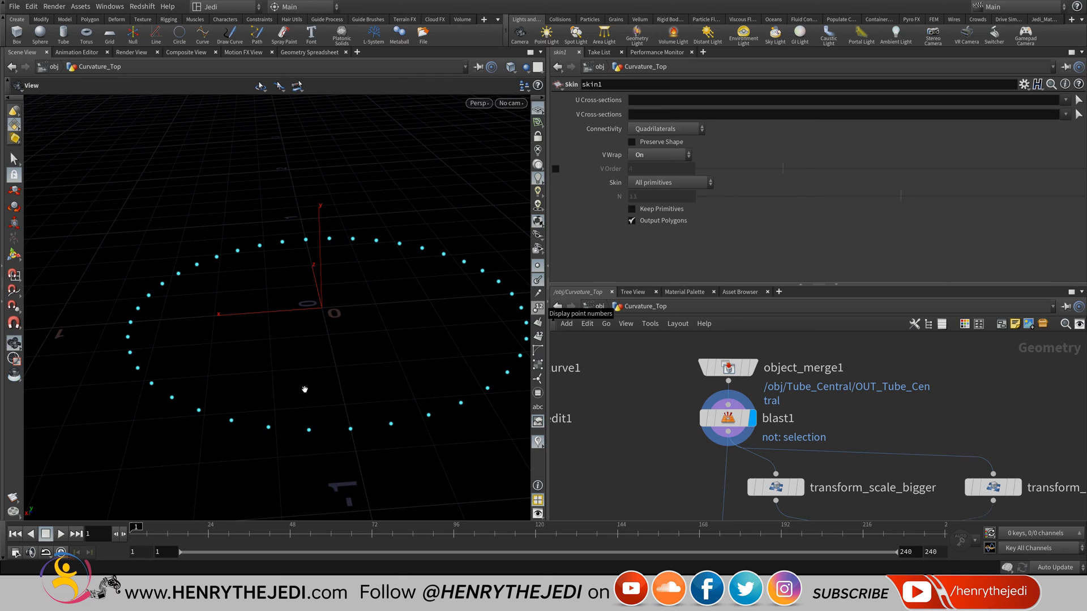
- Show the point numbers, widen the viewport and examine the point order around blast1's ring
{"action": "left_click", "coordinate": [538, 307]}
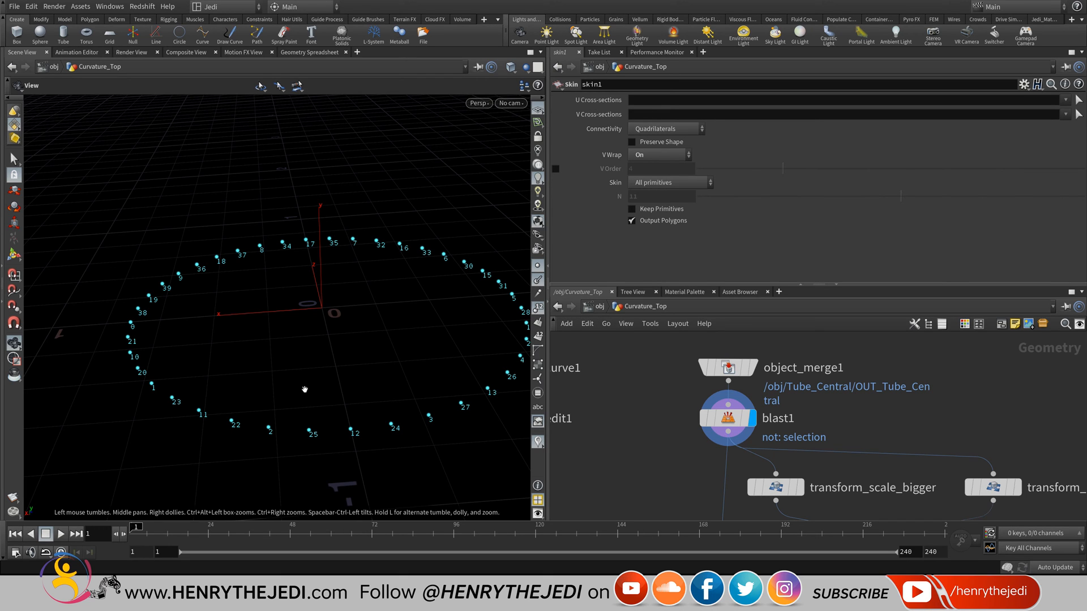
{"action": "left_click_drag", "start_coordinate": [547, 307], "coordinate": [682, 307]}
{"action": "middle_click_drag", "start_coordinate": [383, 398], "coordinate": [304, 389]}
{"action": "right_click_drag", "start_coordinate": [305, 389], "coordinate": [331, 390]}
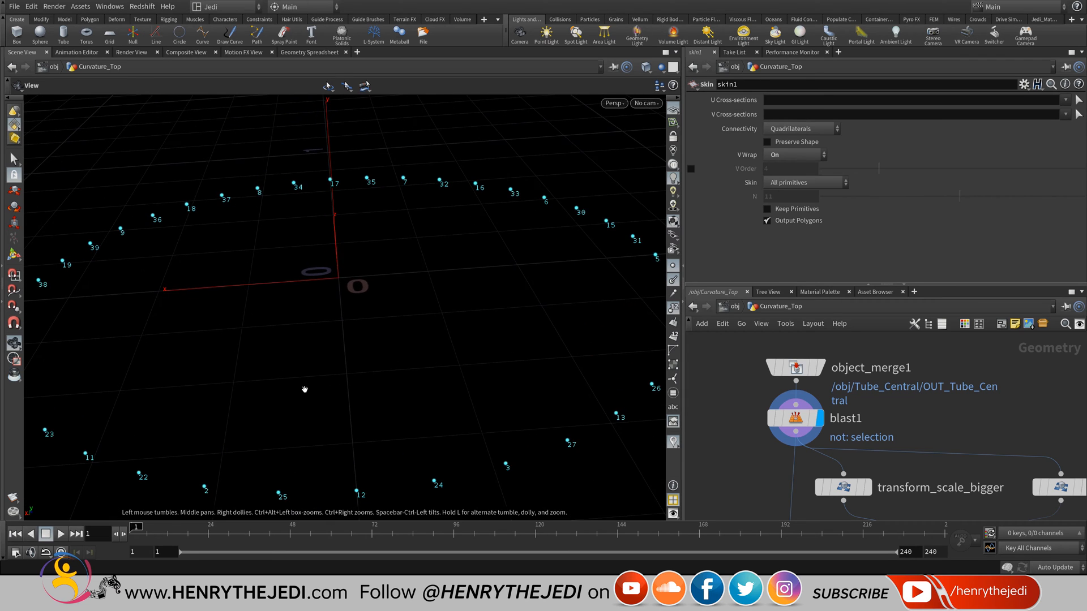
{"action": "middle_click_drag", "start_coordinate": [305, 389], "coordinate": [373, 316]}
{"action": "right_click_drag", "start_coordinate": [304, 390], "coordinate": [338, 390]}
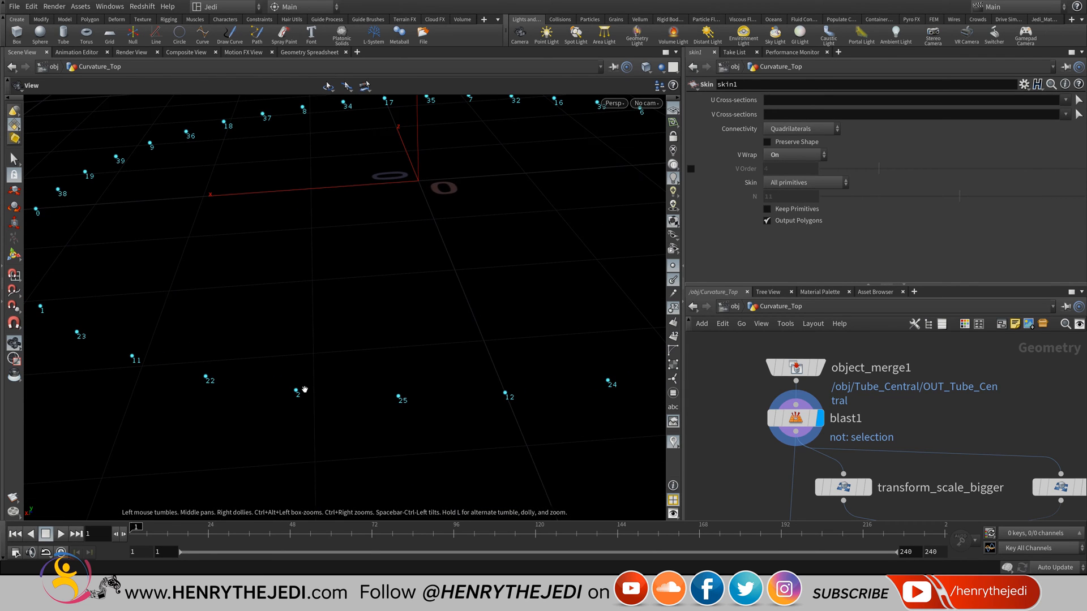
{"action": "middle_click_drag", "start_coordinate": [304, 389], "coordinate": [284, 409]}
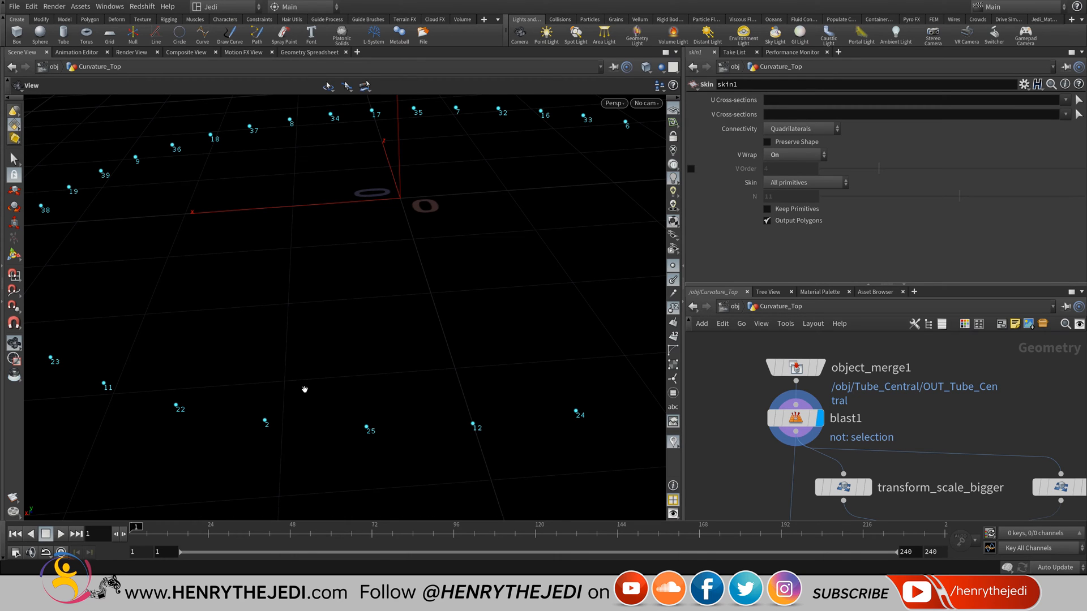
- Follow the point numbers around the full blast1 ring to find where the sequence jumps
{"action": "middle_click_drag", "start_coordinate": [304, 389], "coordinate": [356, 409]}
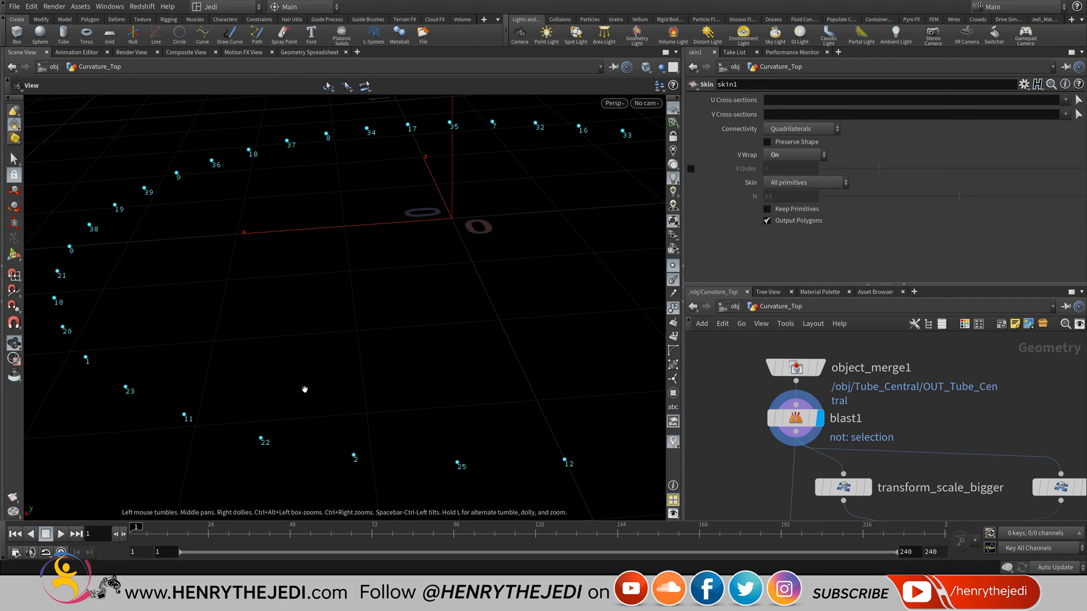
{"action": "left_click_drag", "start_coordinate": [304, 389], "coordinate": [368, 391]}
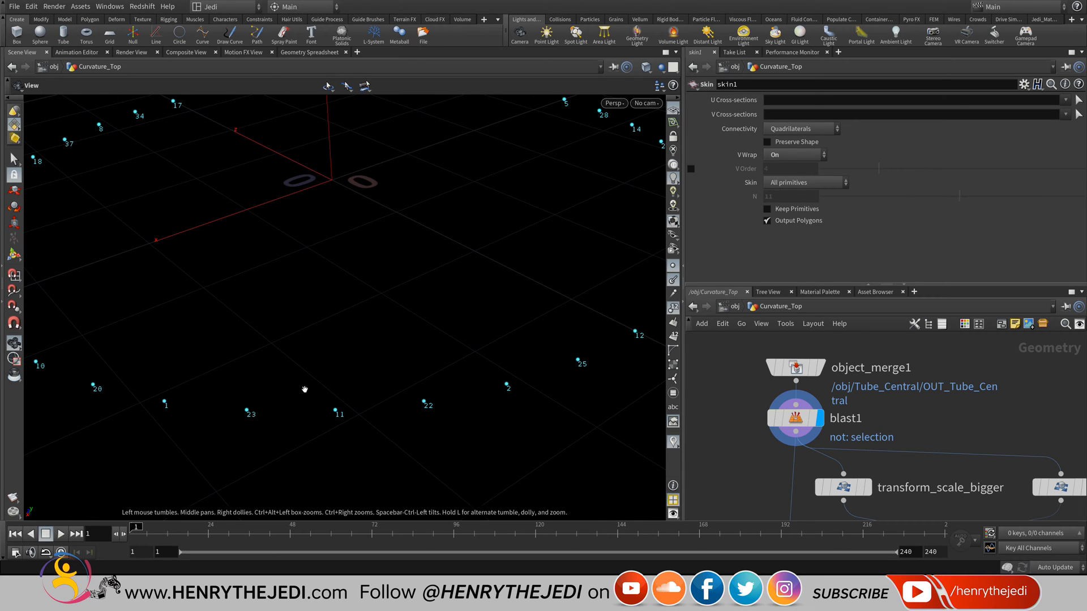
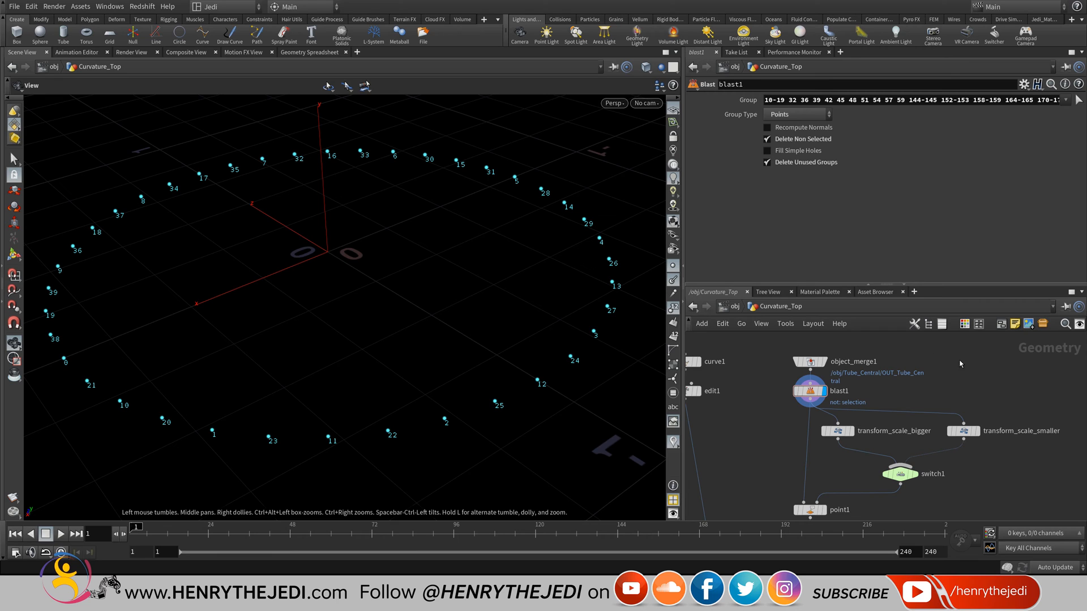
{"action": "scroll", "coordinate": [974, 383], "scroll_direction": "up", "scroll_amount": 2}
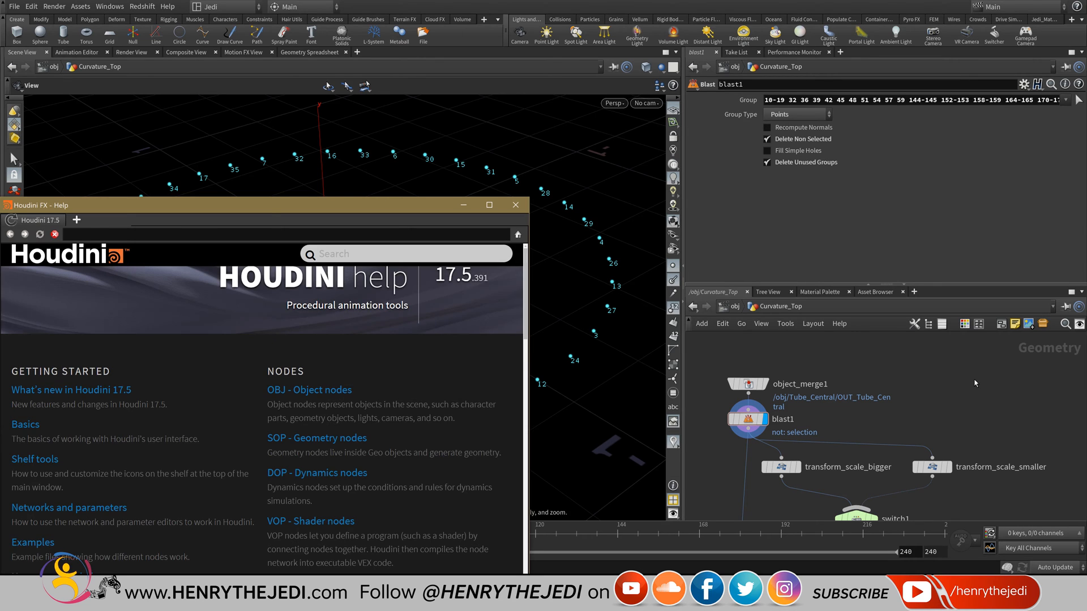
- Search the Houdini help for atan2 and open its expression function page
{"action": "type", "text": "a"}
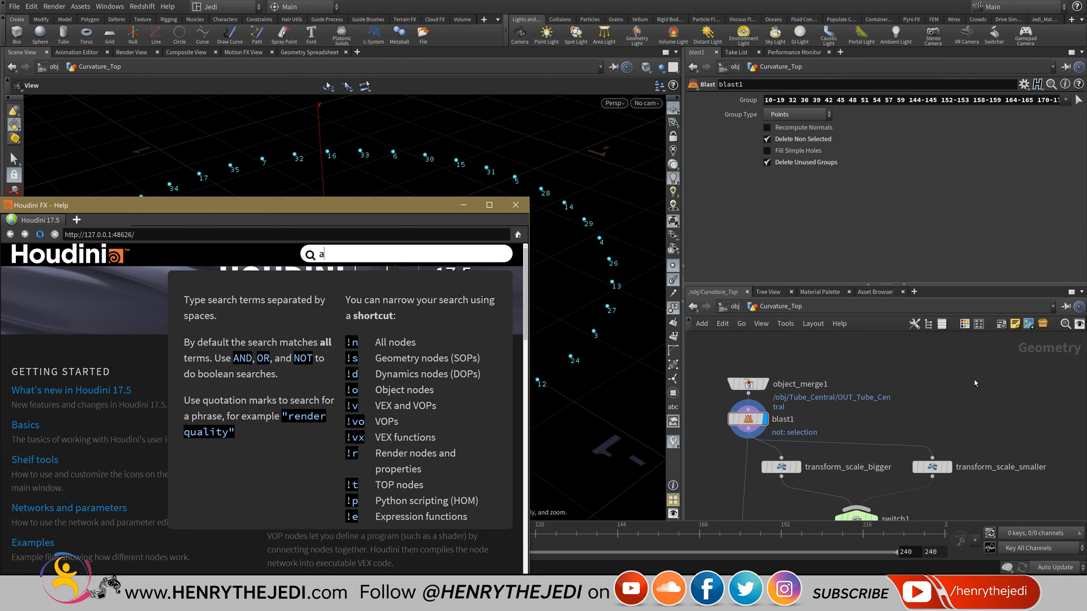
{"action": "type", "text": "tan2"}
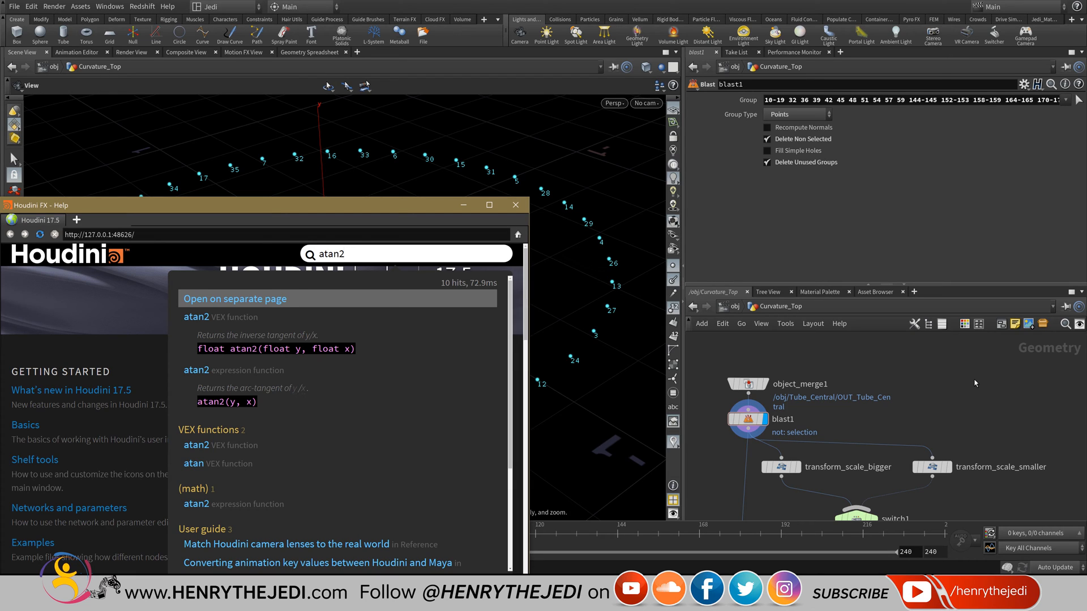
{"action": "key", "text": "Down"}
{"action": "key", "text": "Down"}
{"action": "key", "text": "Return"}
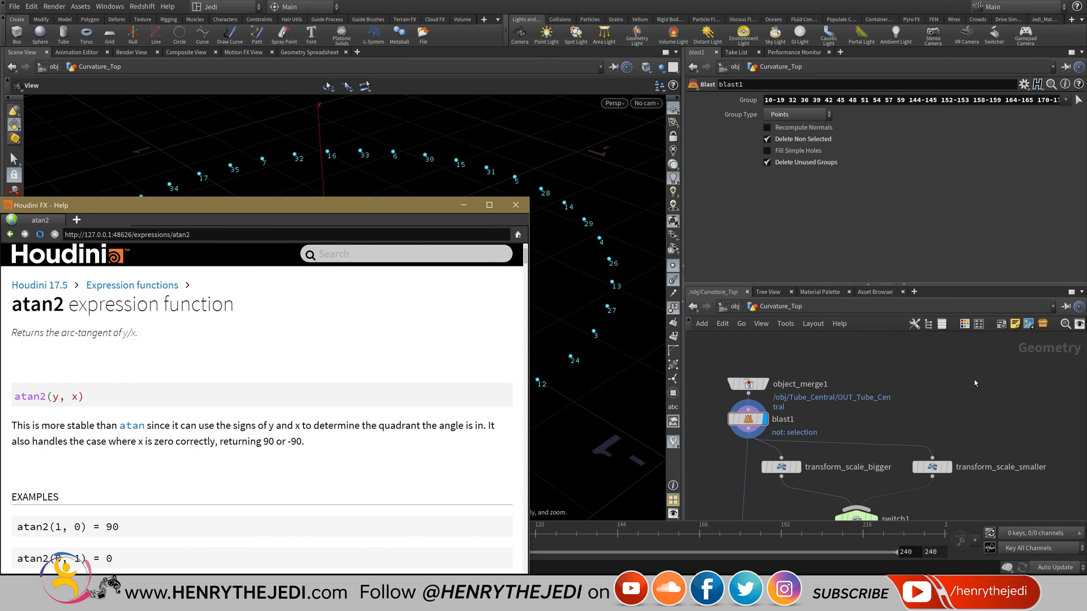
- Read the atan2 reference, check the linked atan expression function page, and close the help
{"action": "left_click_drag", "start_coordinate": [257, 208], "coordinate": [352, 133]}
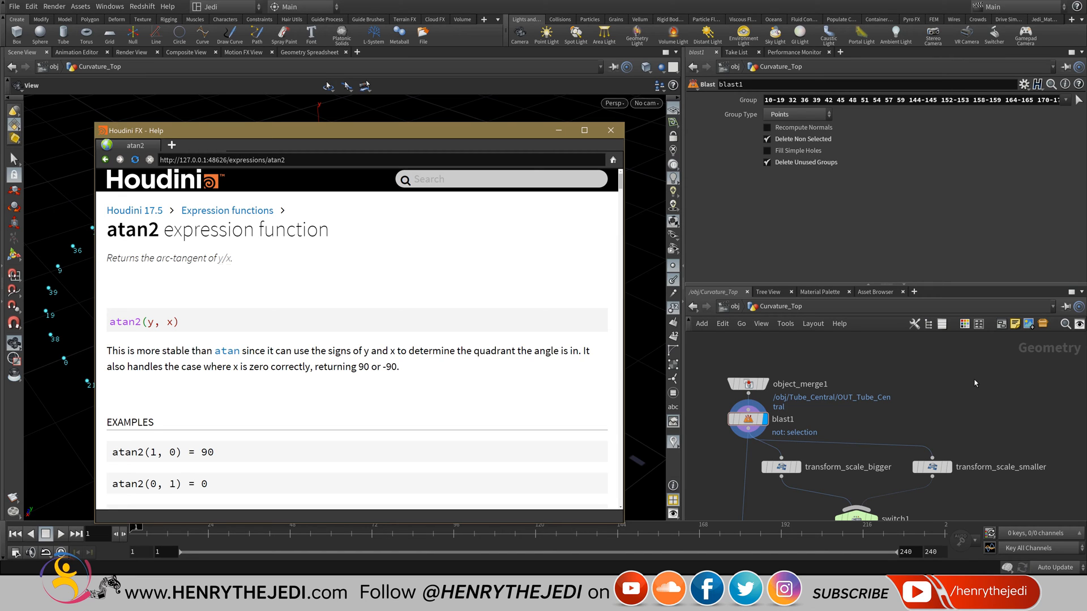
{"action": "left_click", "coordinate": [227, 351]}
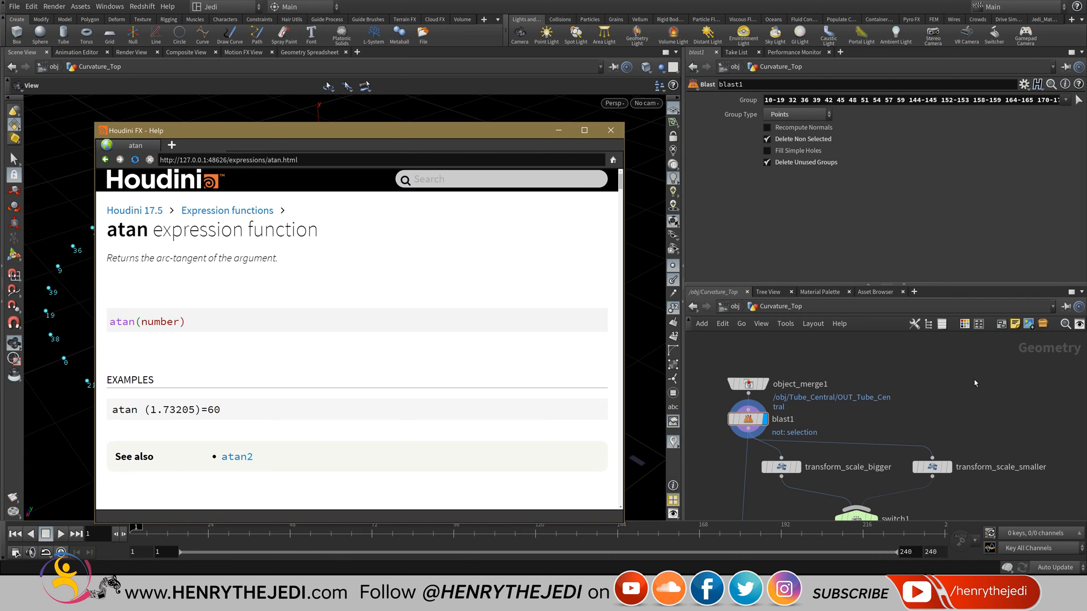
{"action": "left_click_drag", "start_coordinate": [164, 258], "coordinate": [278, 257]}
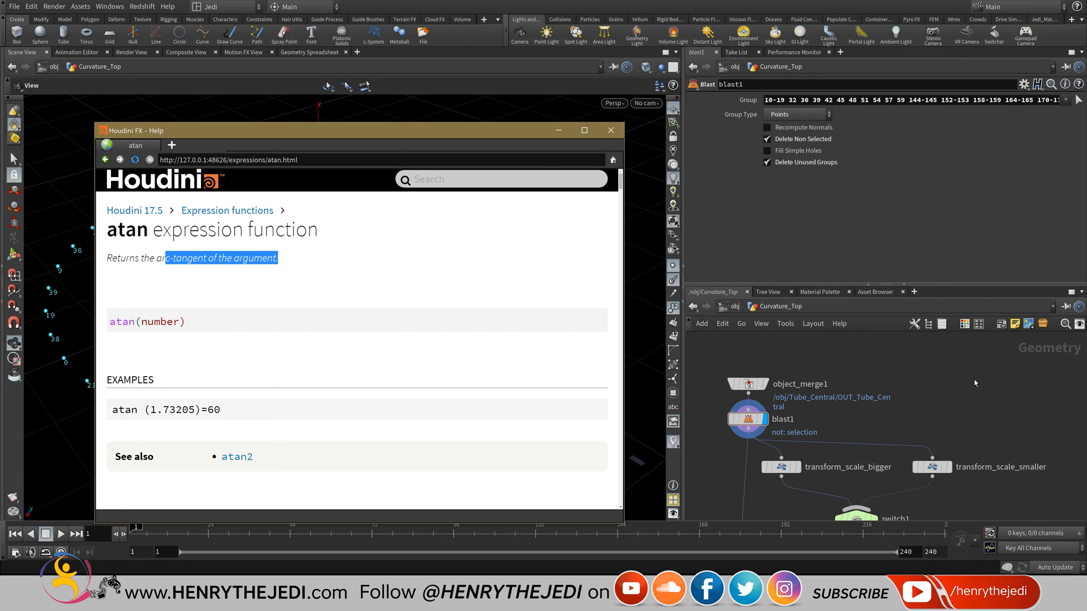
{"action": "scroll", "coordinate": [356, 351], "scroll_direction": "down", "scroll_amount": 2}
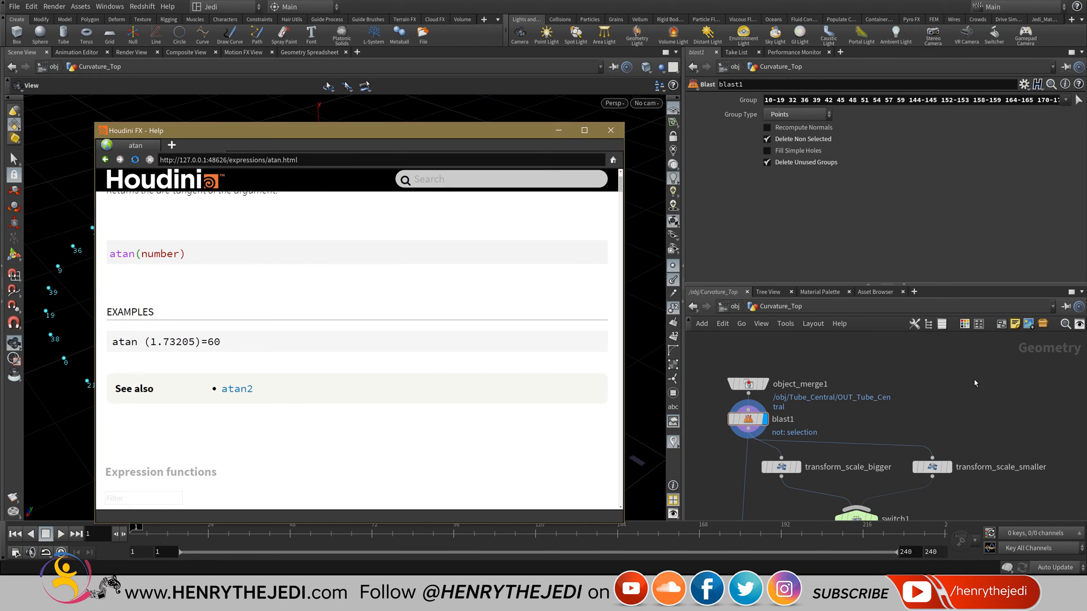
{"action": "left_click", "coordinate": [610, 130]}
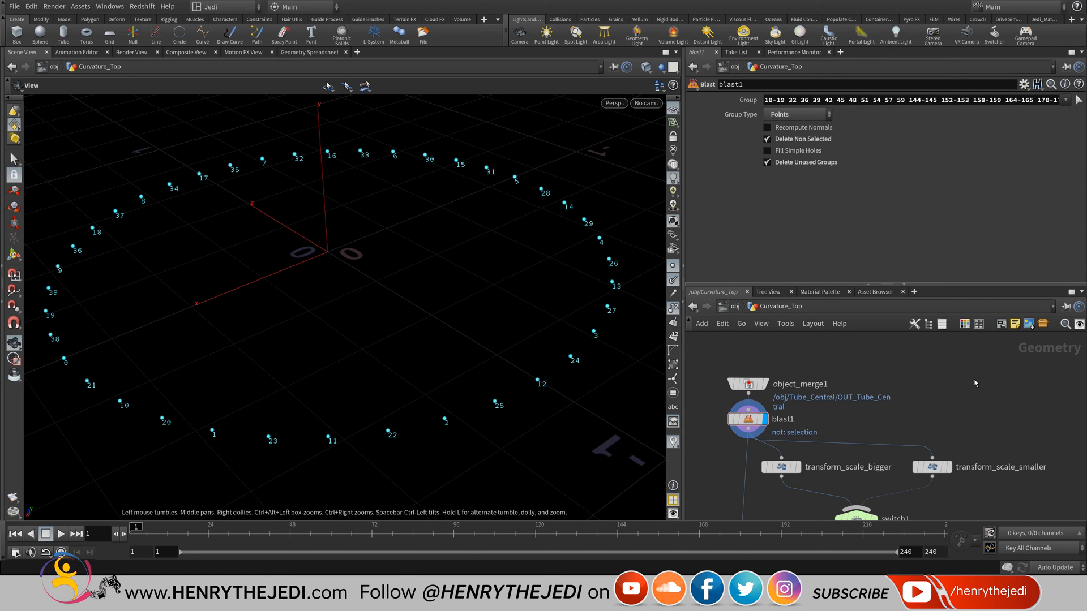
- Display object_merge1 to compare its point numbers with the ring, and return the display to blast1
{"action": "middle_click_drag", "start_coordinate": [975, 383], "coordinate": [996, 370]}
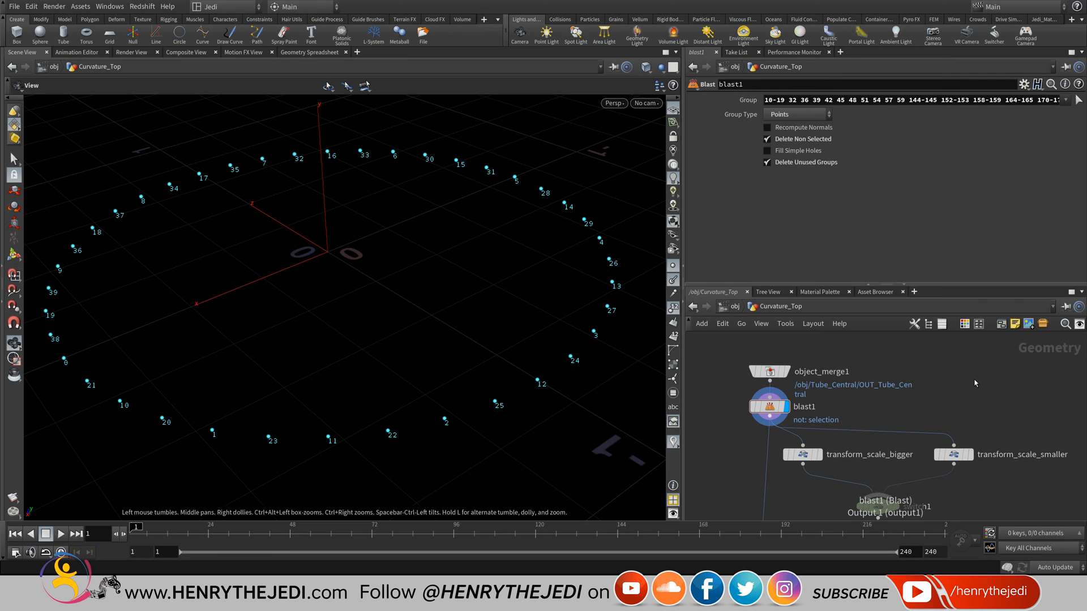
{"action": "scroll", "coordinate": [975, 383], "scroll_direction": "up", "scroll_amount": 2}
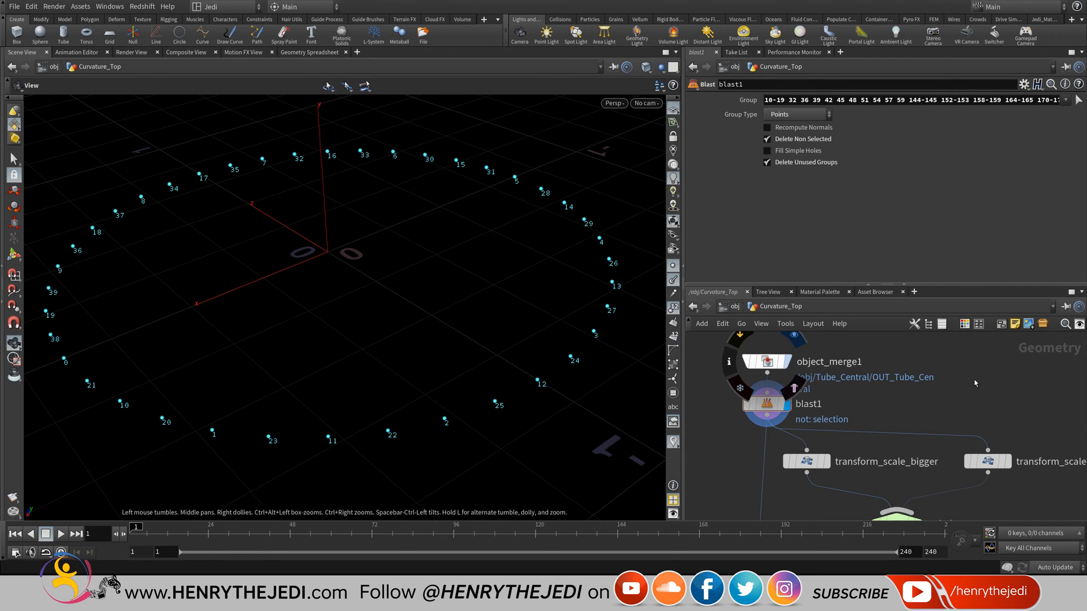
{"action": "left_click", "coordinate": [787, 362]}
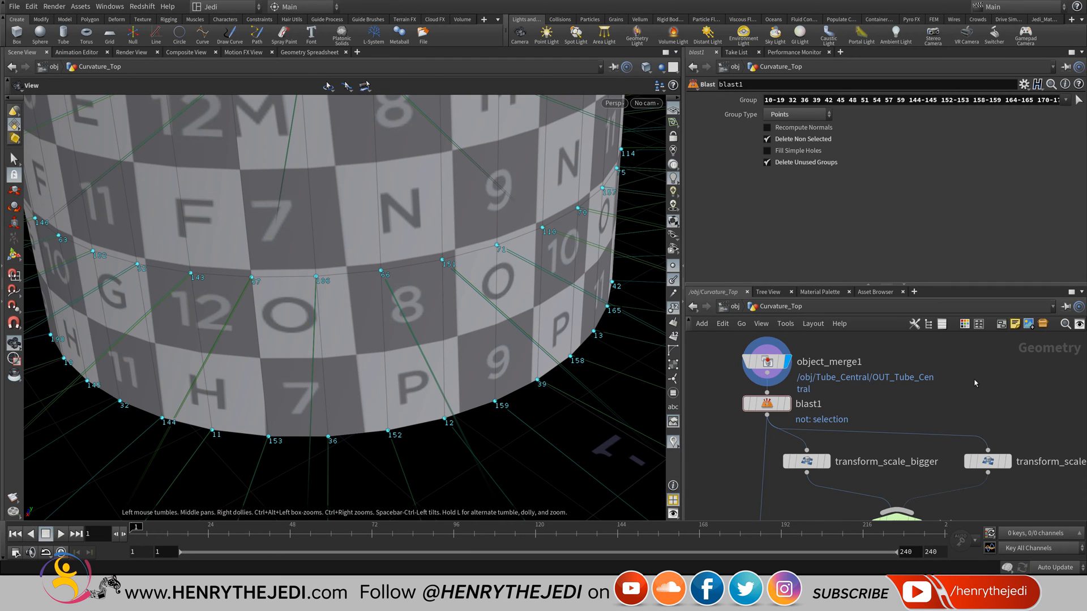
{"action": "left_click", "coordinate": [787, 403]}
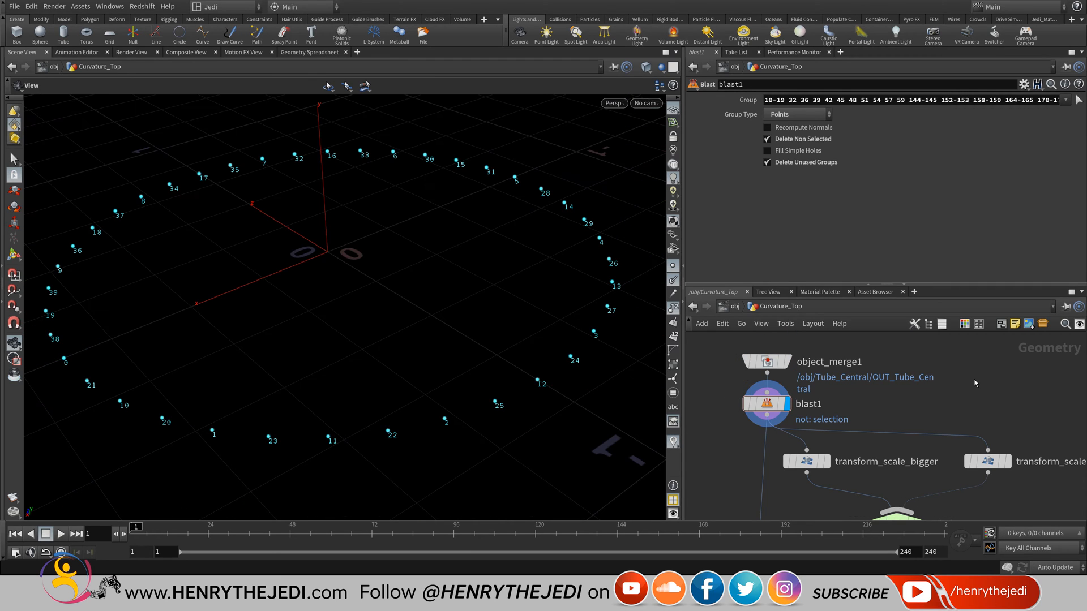
- Insert a Sort node after blast1 and set its Point Sort to By Expression
{"action": "key", "text": "Tab"}
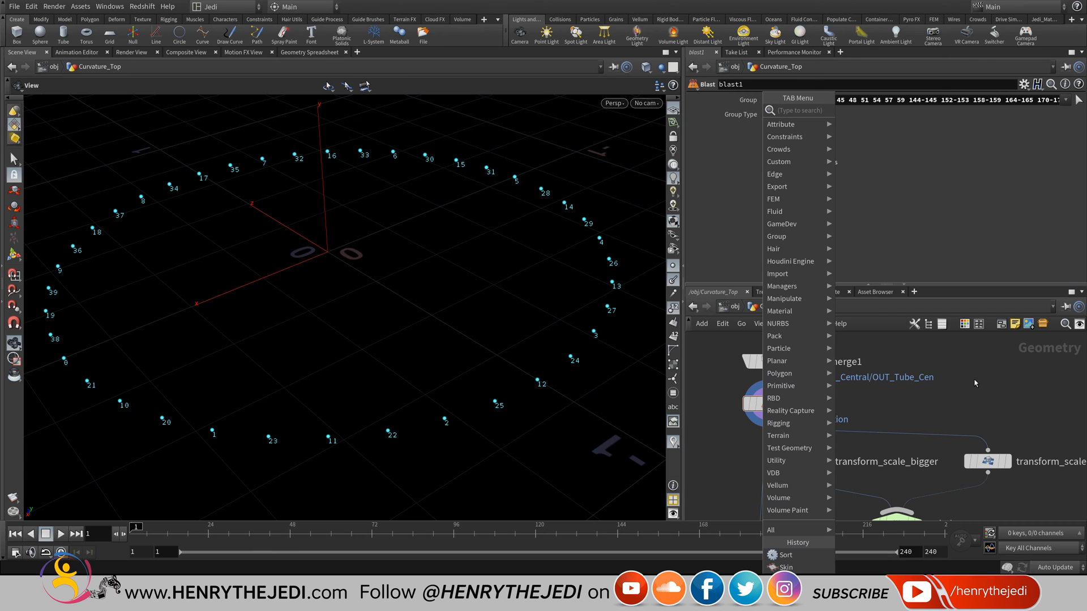
{"action": "mouse_move", "coordinate": [798, 261]}
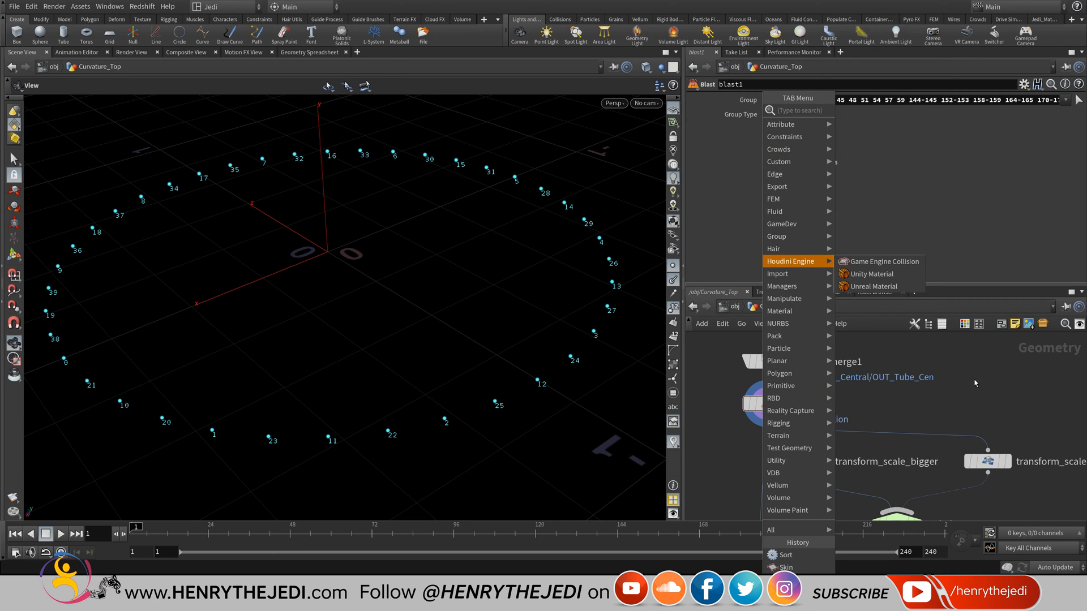
{"action": "mouse_move", "coordinate": [798, 124]}
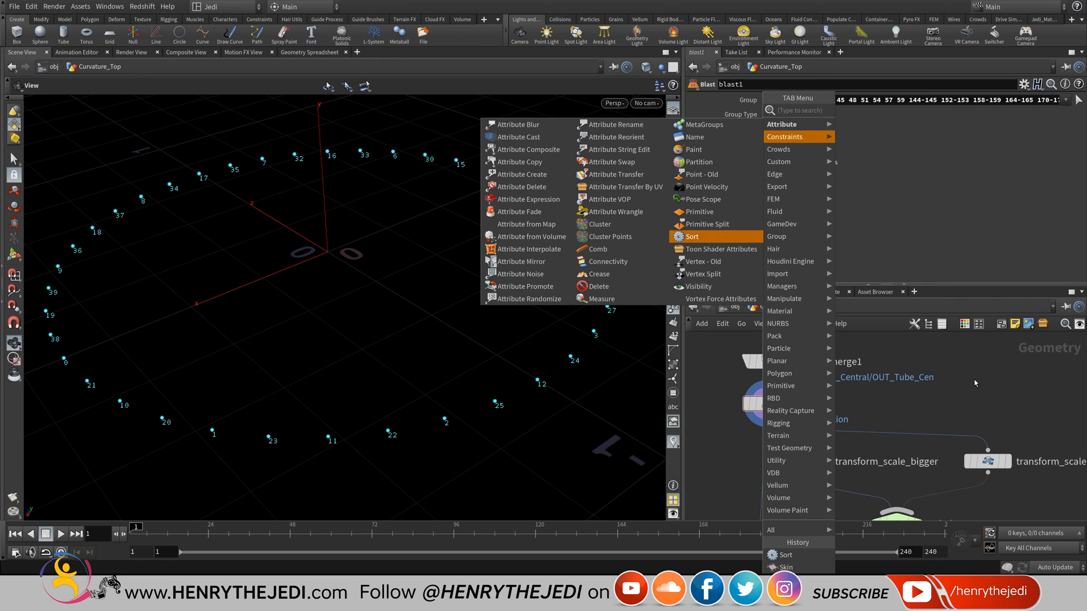
{"action": "key", "text": "Return"}
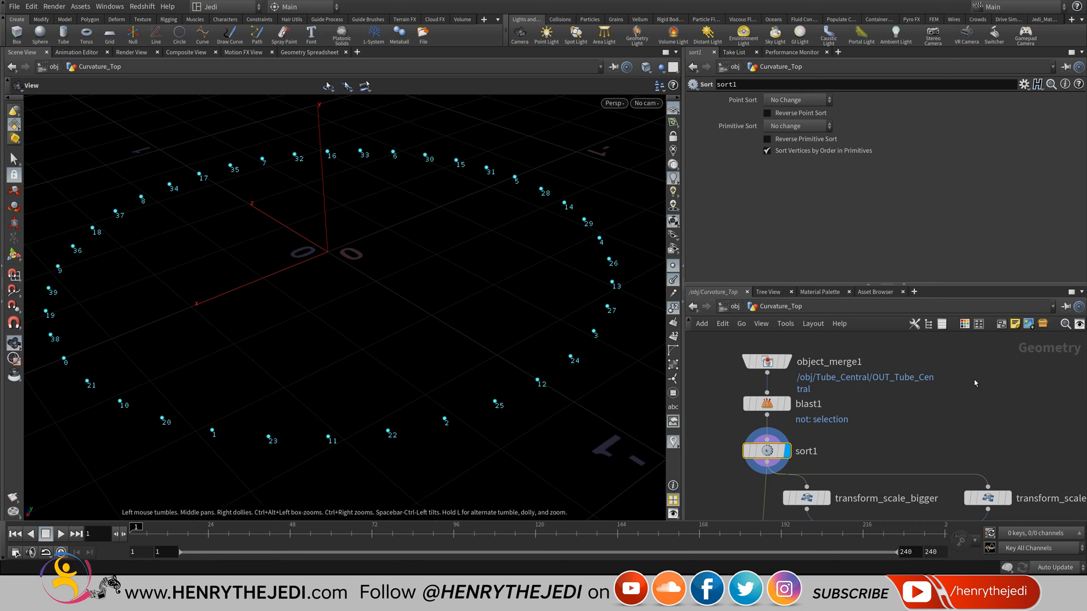
{"action": "left_click", "coordinate": [797, 100]}
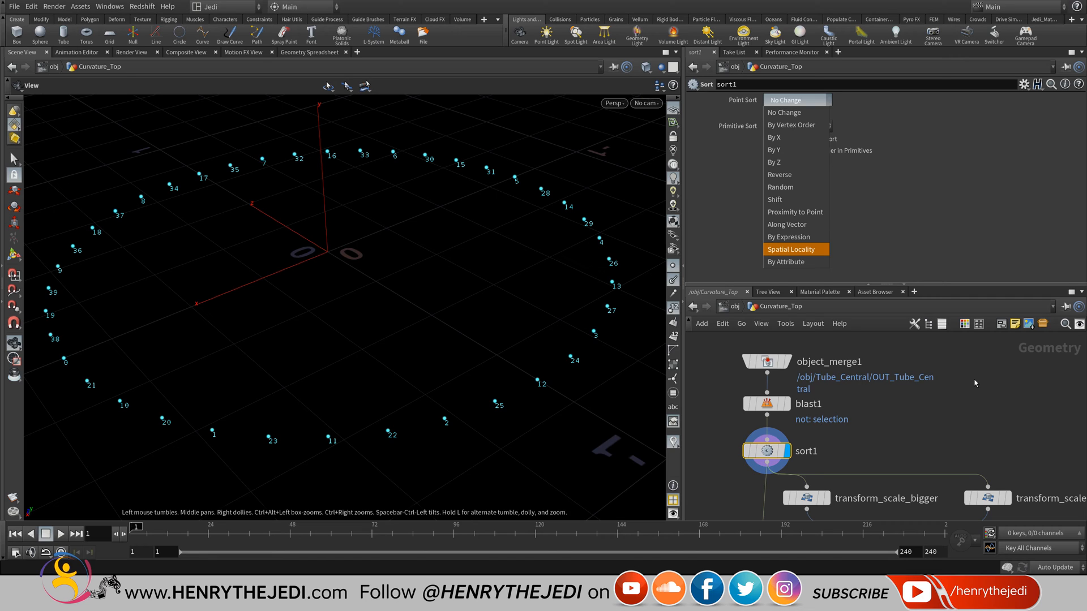
{"action": "key", "text": "Up"}
{"action": "key", "text": "Return"}
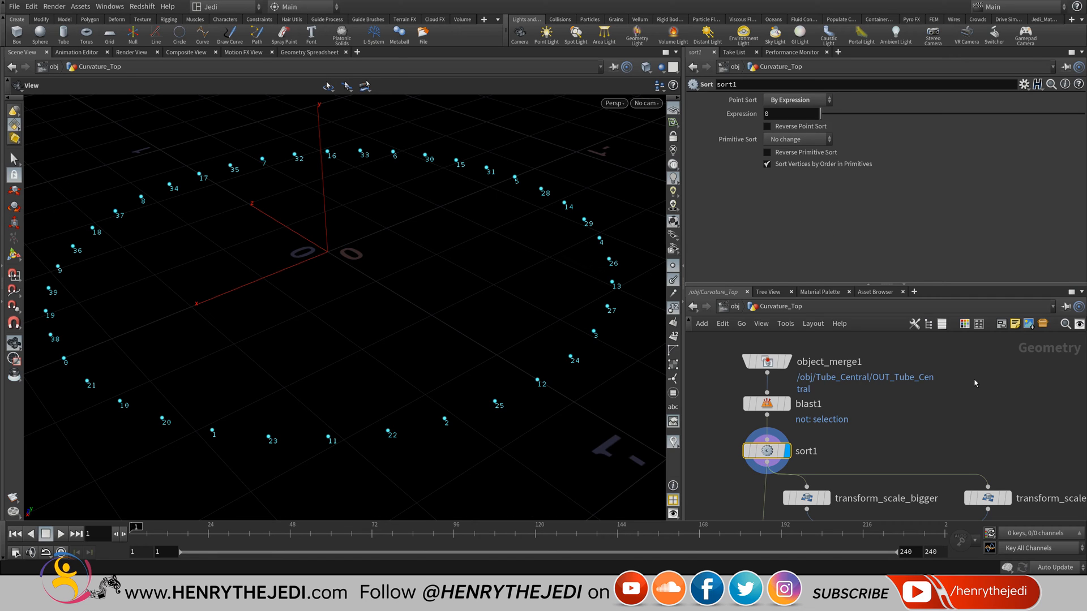
{"action": "key", "text": "Tab"}
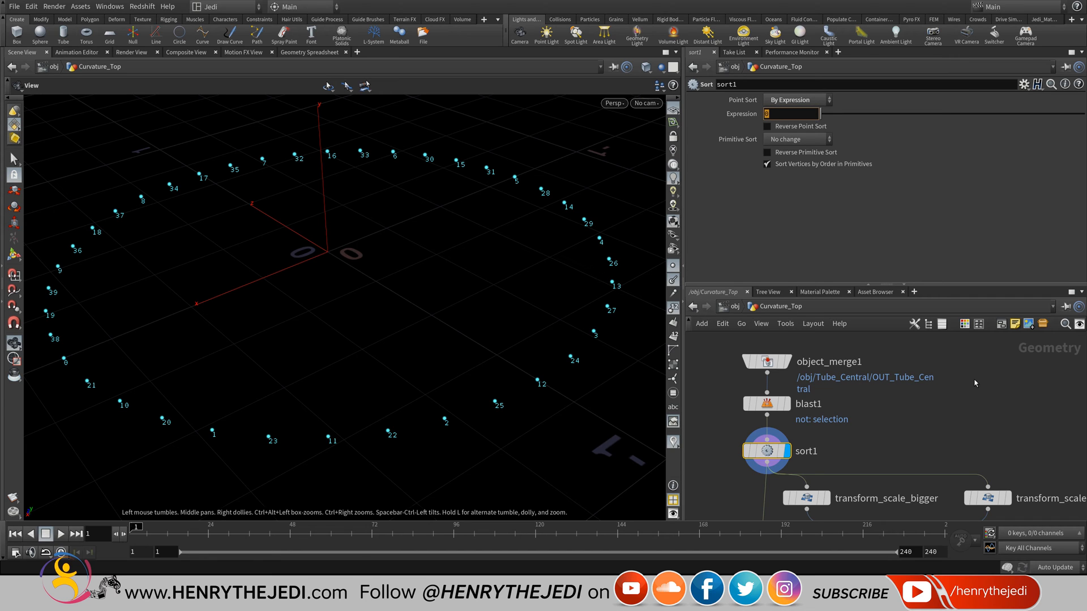
- Open Notepad and enter the function name atan2 in the blank document
{"action": "left_click", "coordinate": [13, 600]}
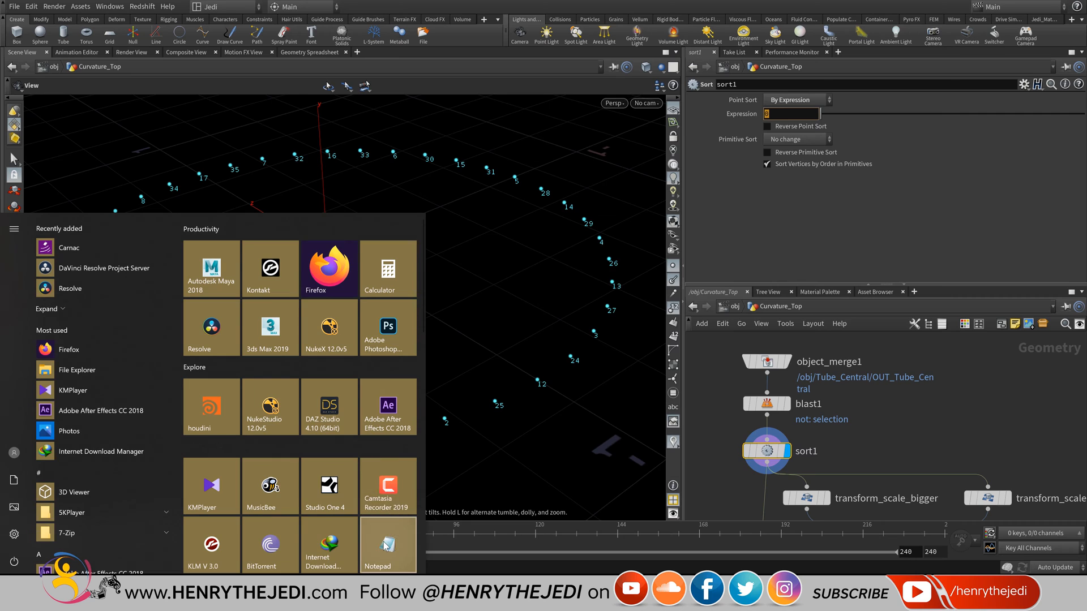
{"action": "left_click", "coordinate": [389, 529]}
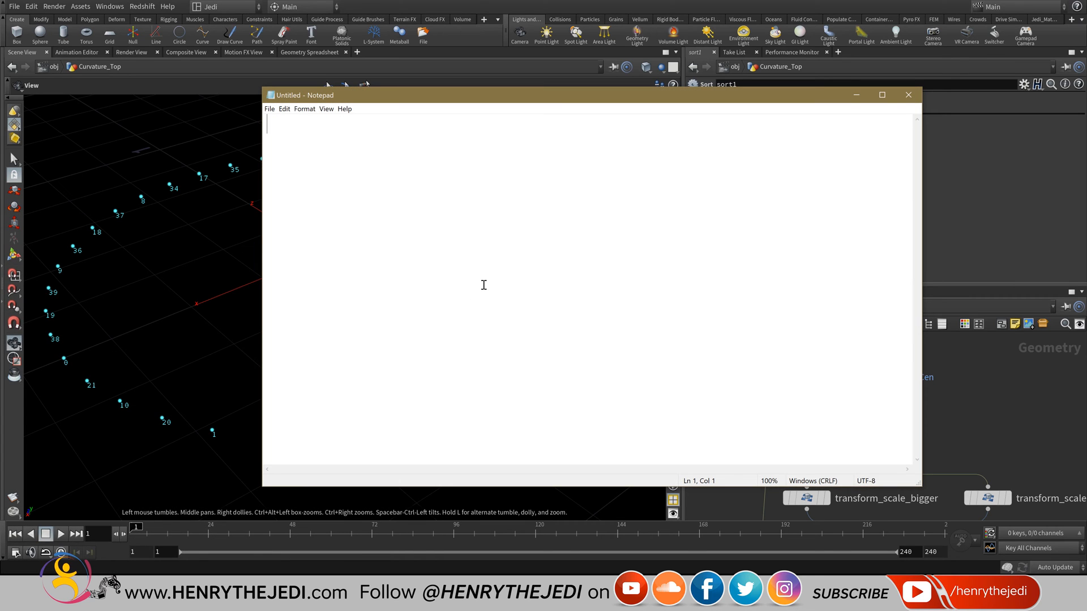
{"action": "type", "text": "atan2"}
- Enlarge the Notepad text to font size 48
{"action": "left_click", "coordinate": [304, 109]}
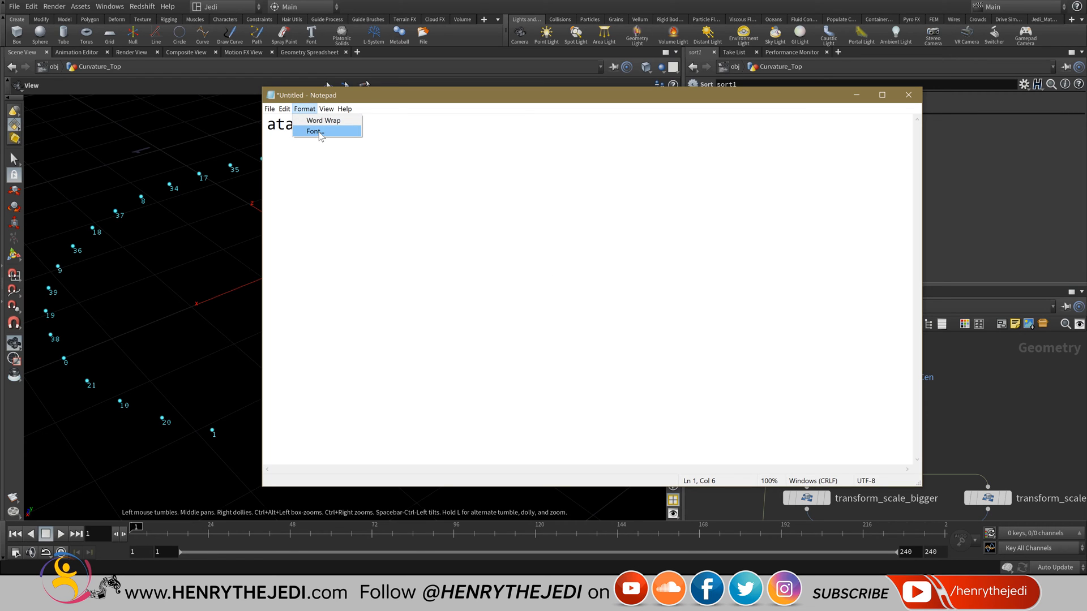
{"action": "left_click", "coordinate": [317, 132]}
{"action": "left_click", "coordinate": [469, 263]}
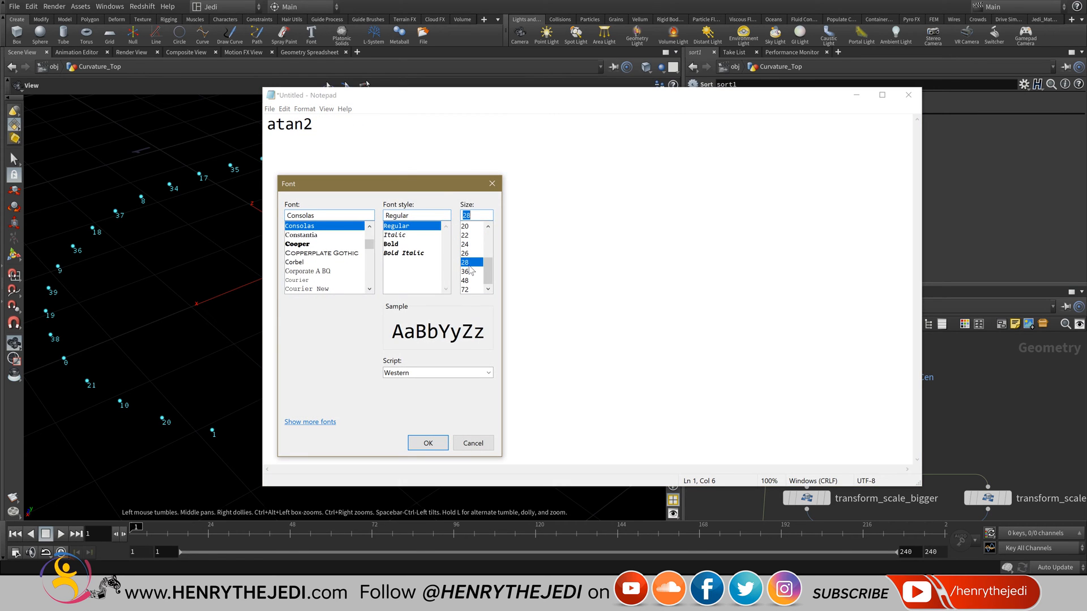
{"action": "left_click", "coordinate": [428, 444]}
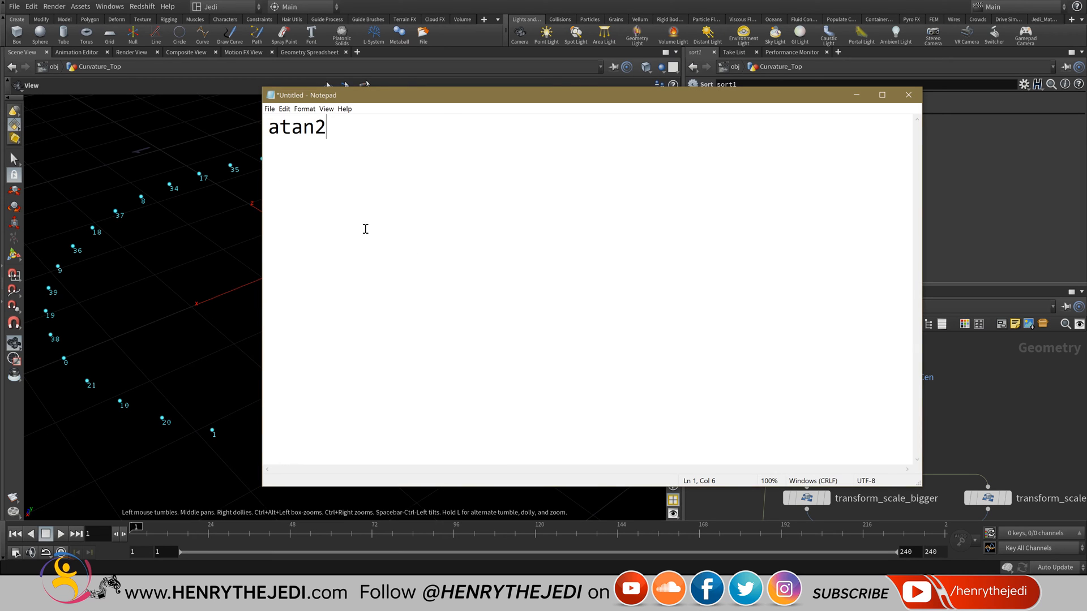
{"action": "left_click", "coordinate": [305, 109]}
{"action": "left_click", "coordinate": [318, 134]}
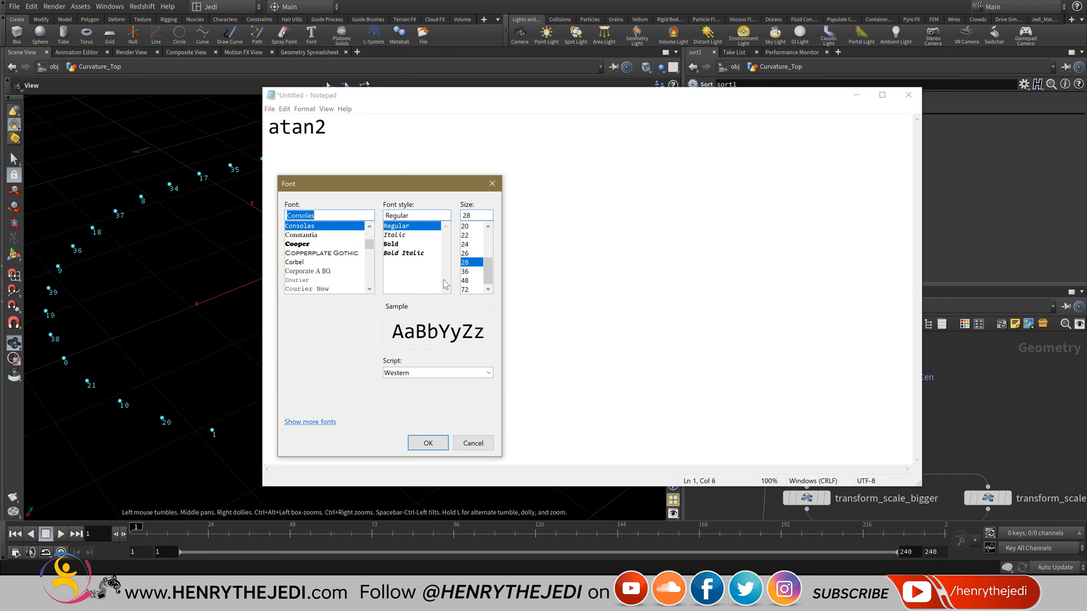
{"action": "left_click", "coordinate": [464, 280]}
{"action": "left_click", "coordinate": [440, 445]}
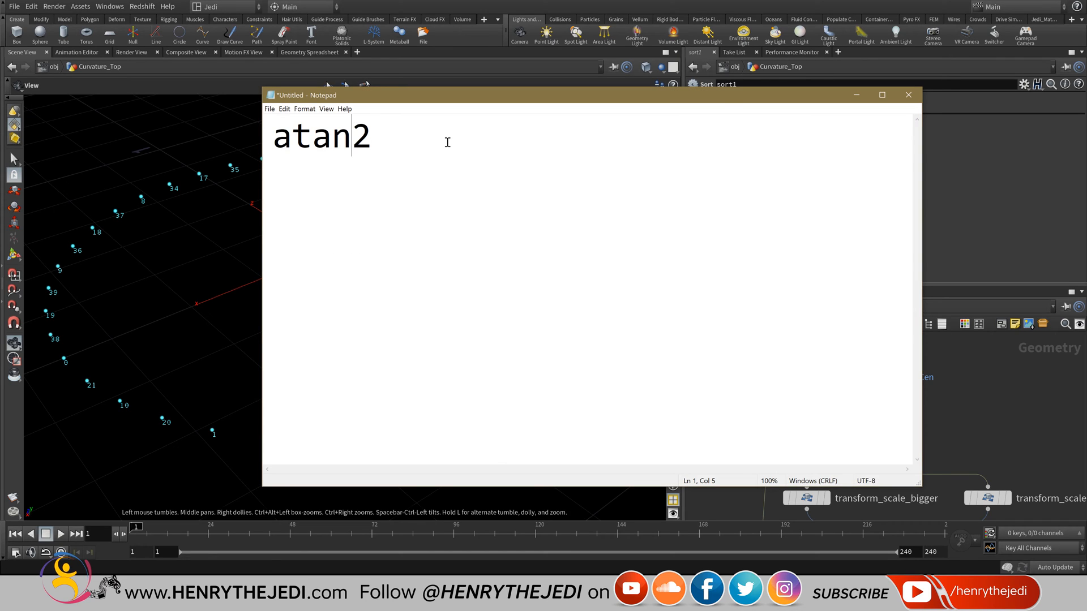
- Add empty parentheses after atan2 and move the Notepad window clear of the point ring
{"action": "key", "text": "Home"}
{"action": "key", "text": "Right"}
{"action": "key", "text": "Right"}
{"action": "key", "text": "Right"}
{"action": "key", "text": "Right"}
{"action": "key", "text": "Right"}
{"action": "type", "text": "()"}
{"action": "left_click_drag", "start_coordinate": [469, 95], "coordinate": [741, 237]}
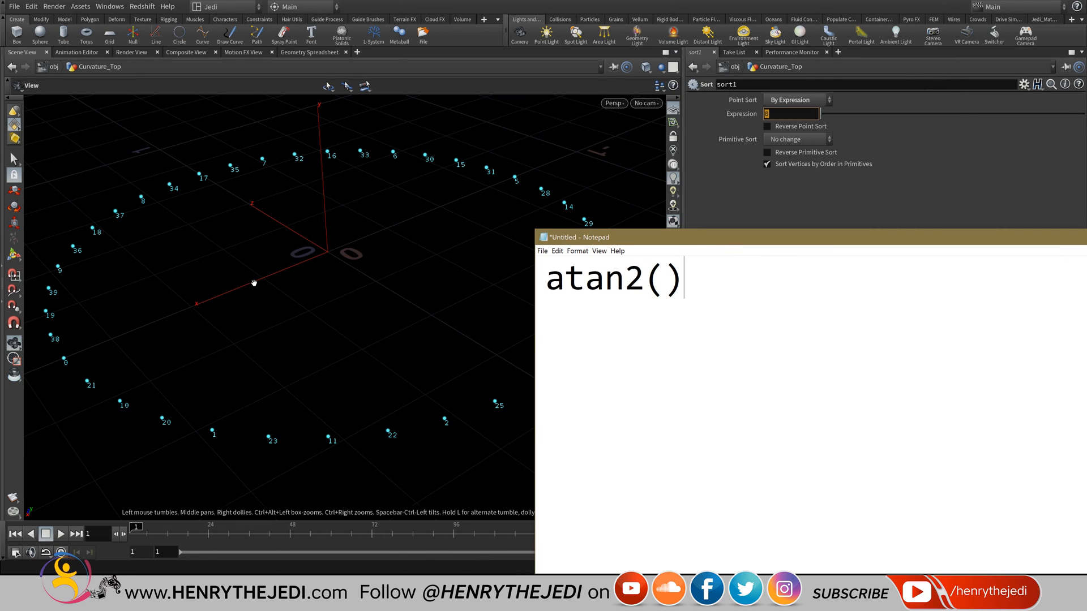
- Switch back to Houdini and examine how the point ring lies relative to the X, Y and Z axes
{"action": "middle_click_drag", "start_coordinate": [253, 283], "coordinate": [287, 280]}
{"action": "scroll", "coordinate": [254, 283], "scroll_direction": "up", "scroll_amount": 1}
{"action": "scroll", "coordinate": [254, 283], "scroll_direction": "up", "scroll_amount": 1}
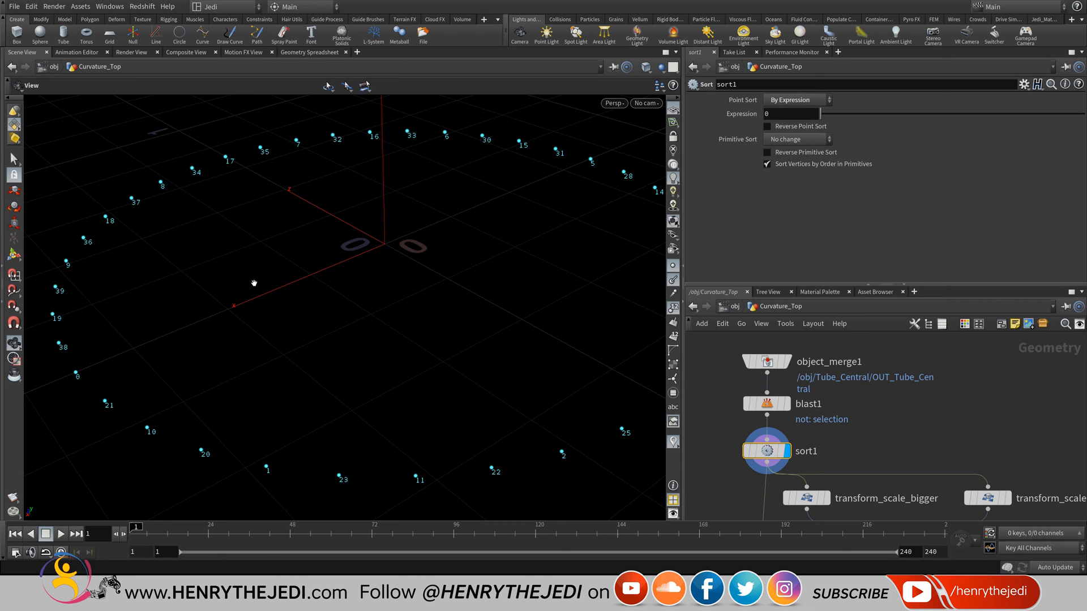
{"action": "left_click_drag", "start_coordinate": [254, 283], "coordinate": [254, 254]}
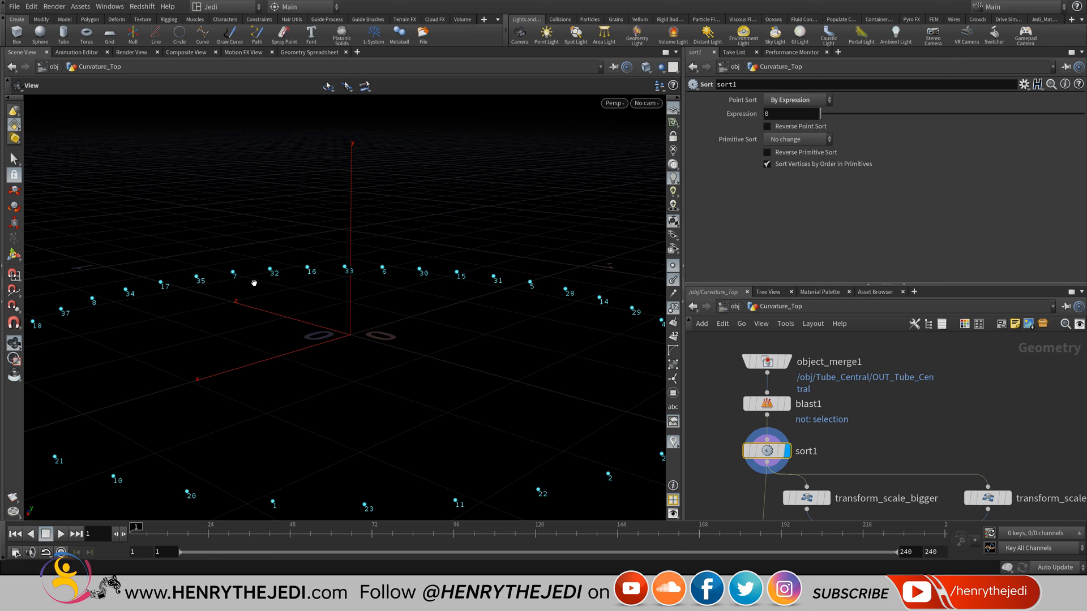
- Switch to Notepad, complete the expression as atan2($TX,$TZ) and select the whole line
{"action": "key", "text": "alt+Tab"}
{"action": "left_click", "coordinate": [661, 280]}
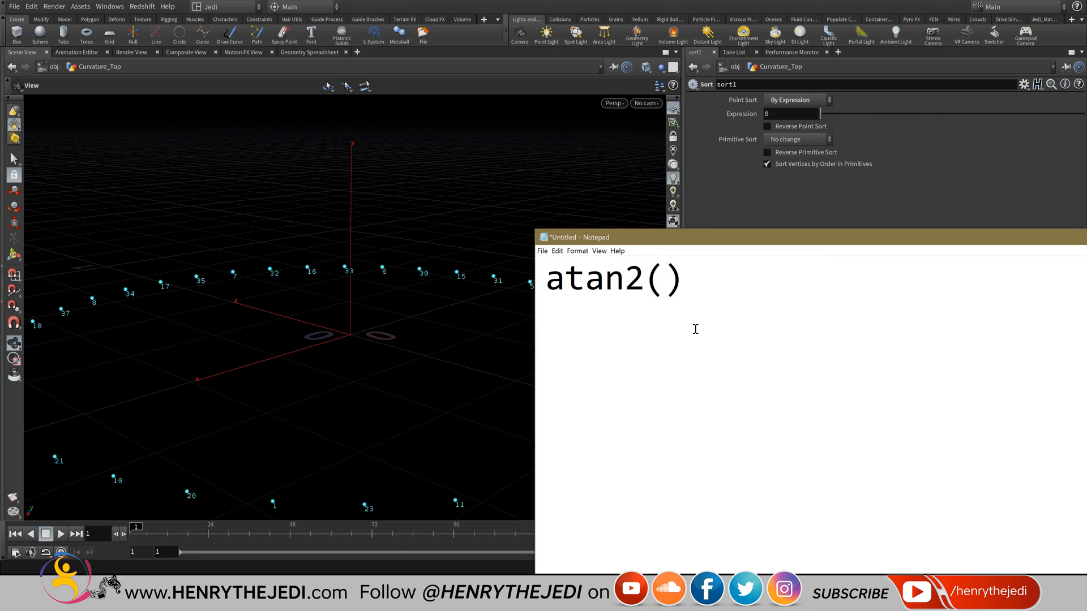
{"action": "type", "text": "$TX,"}
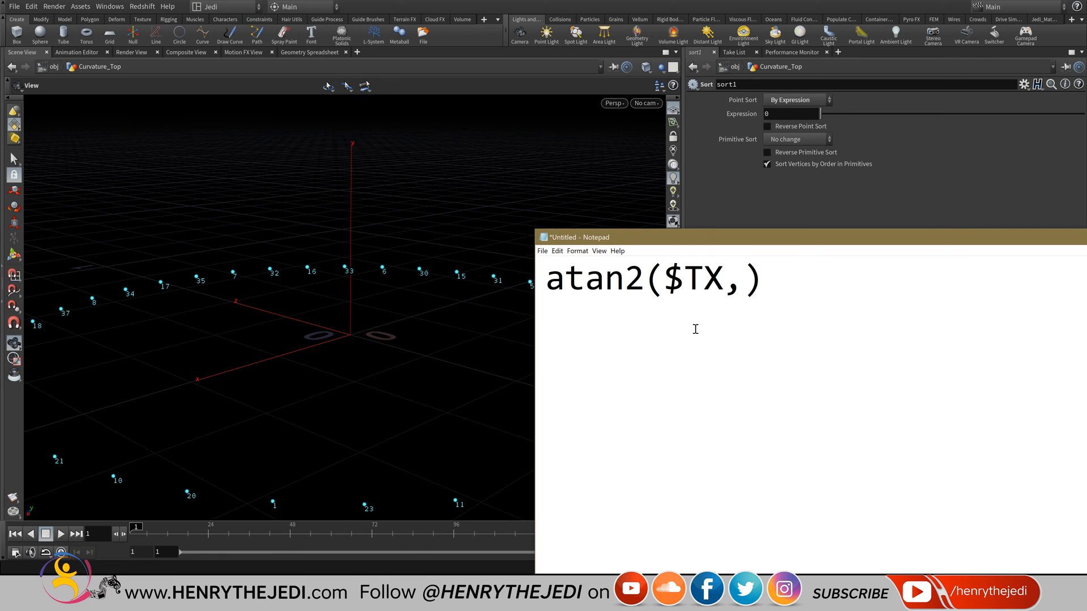
{"action": "type", "text": "$TZ"}
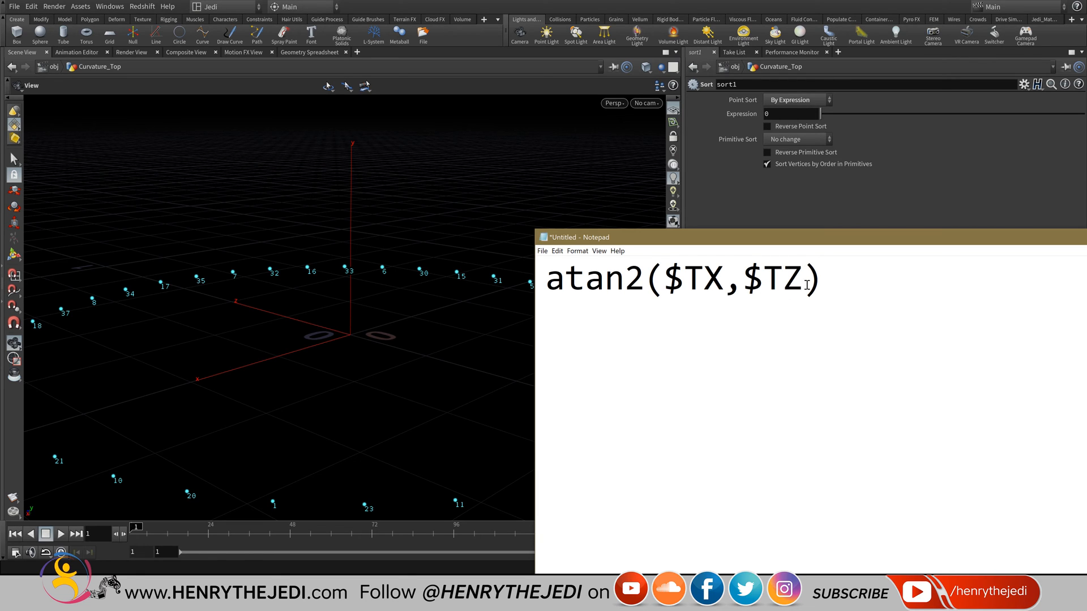
{"action": "left_click_drag", "start_coordinate": [804, 283], "coordinate": [743, 282]}
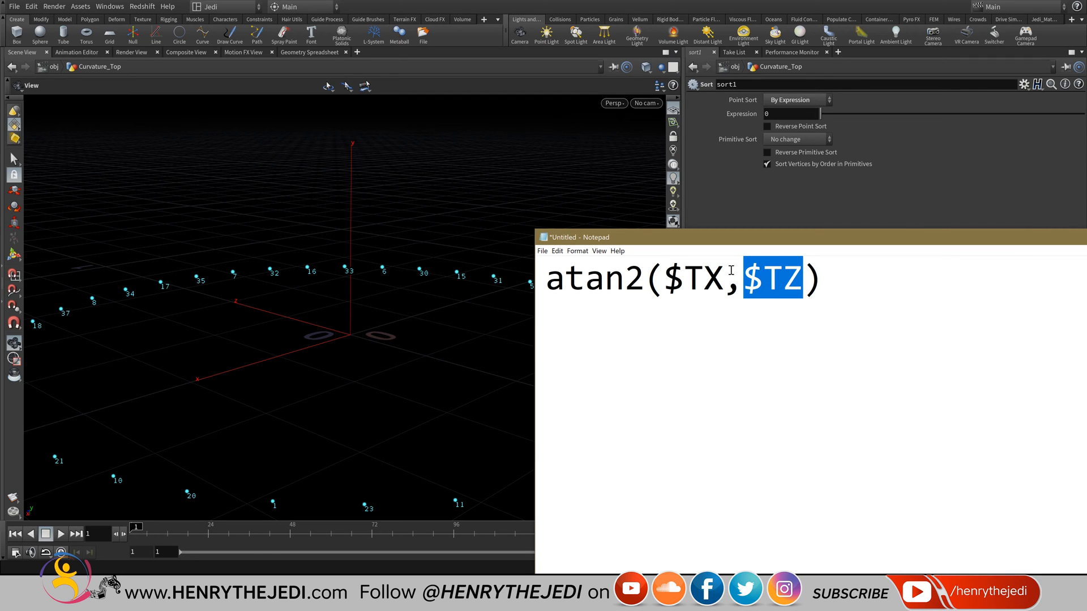
{"action": "left_click", "coordinate": [684, 270]}
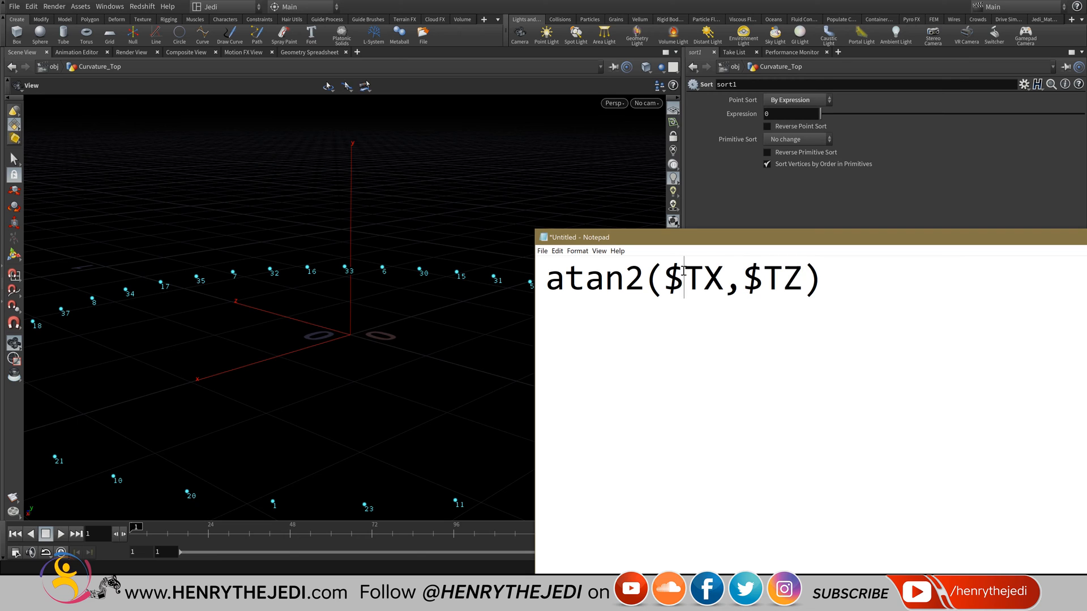
{"action": "left_click", "coordinate": [763, 268]}
{"action": "key", "text": "End"}
{"action": "key", "text": "shift+Home"}
- Switch back to Houdini and set the sort1 node's point sort expression to atan2($TX,$TZ)
{"action": "left_click", "coordinate": [787, 115]}
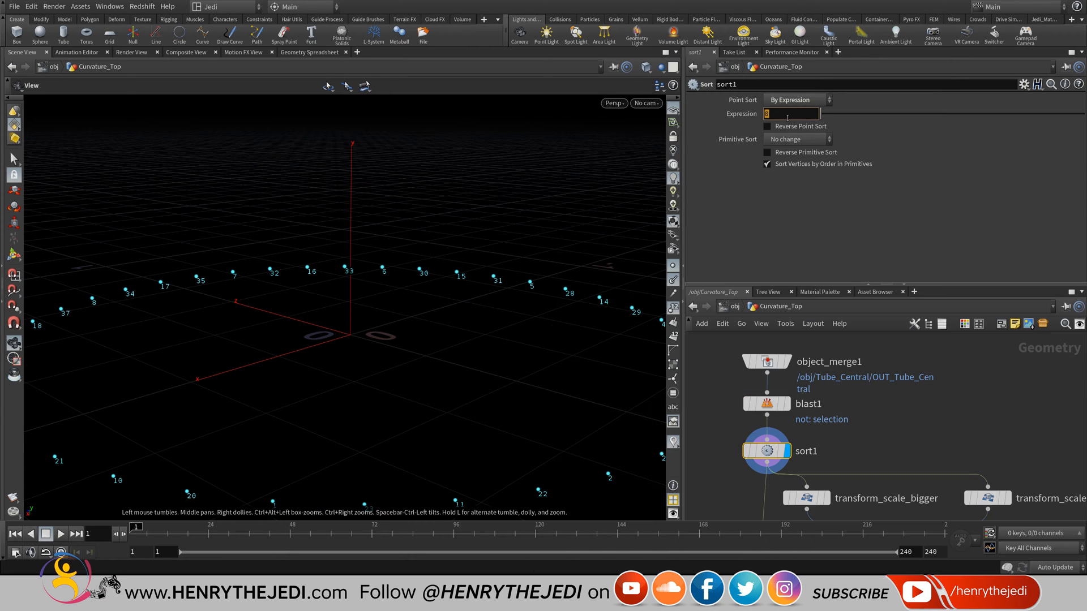
{"action": "type", "text": "atan"}
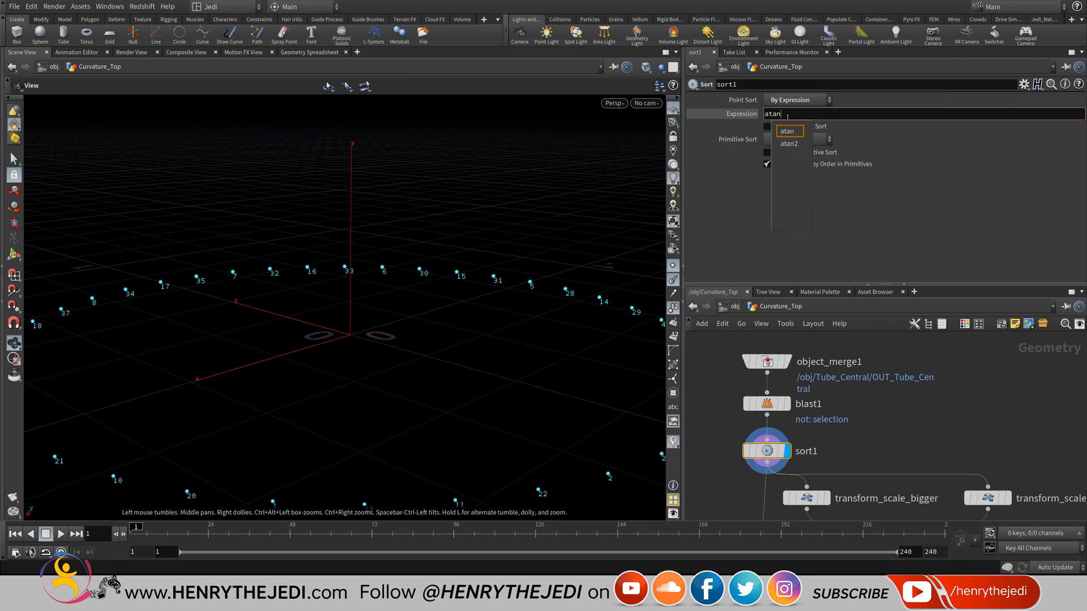
{"action": "type", "text": "2"}
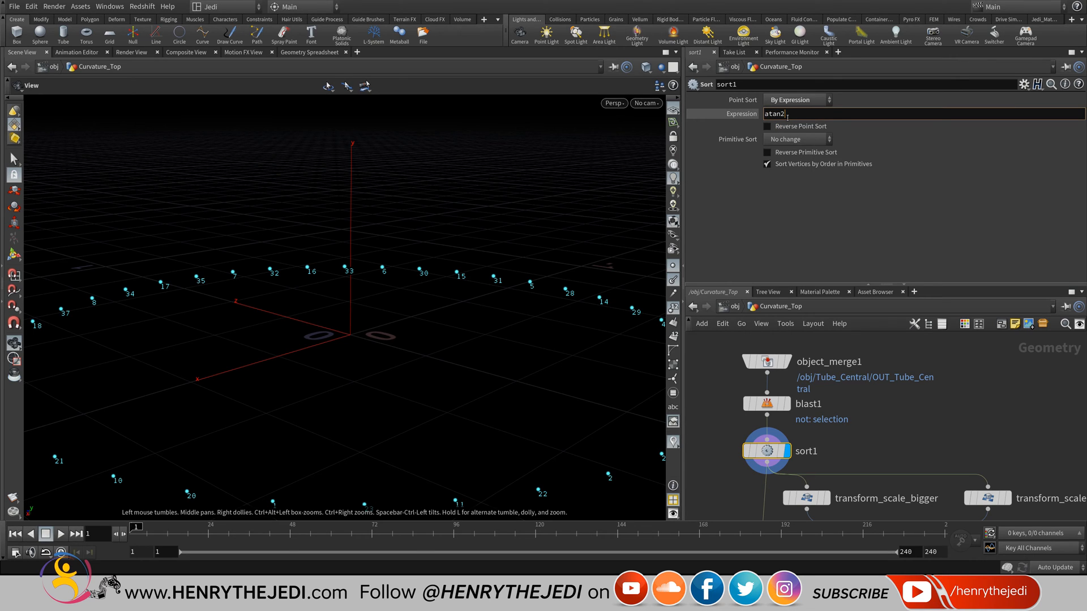
{"action": "type", "text": "()"}
{"action": "type", "text": "$"}
{"action": "type", "text": "TX"}
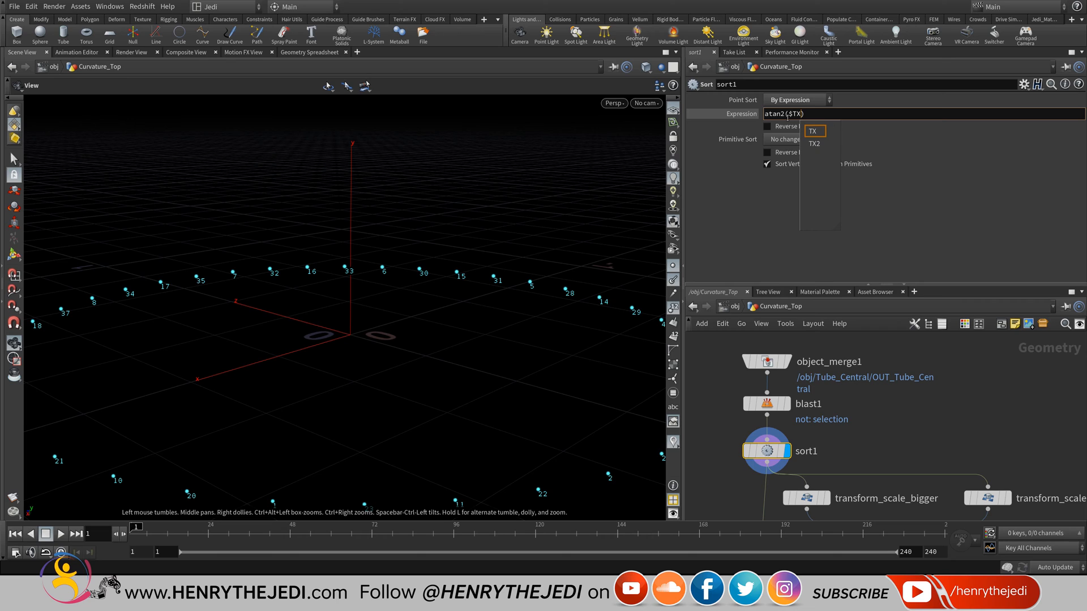
{"action": "type", "text": ","}
{"action": "type", "text": "$T"}
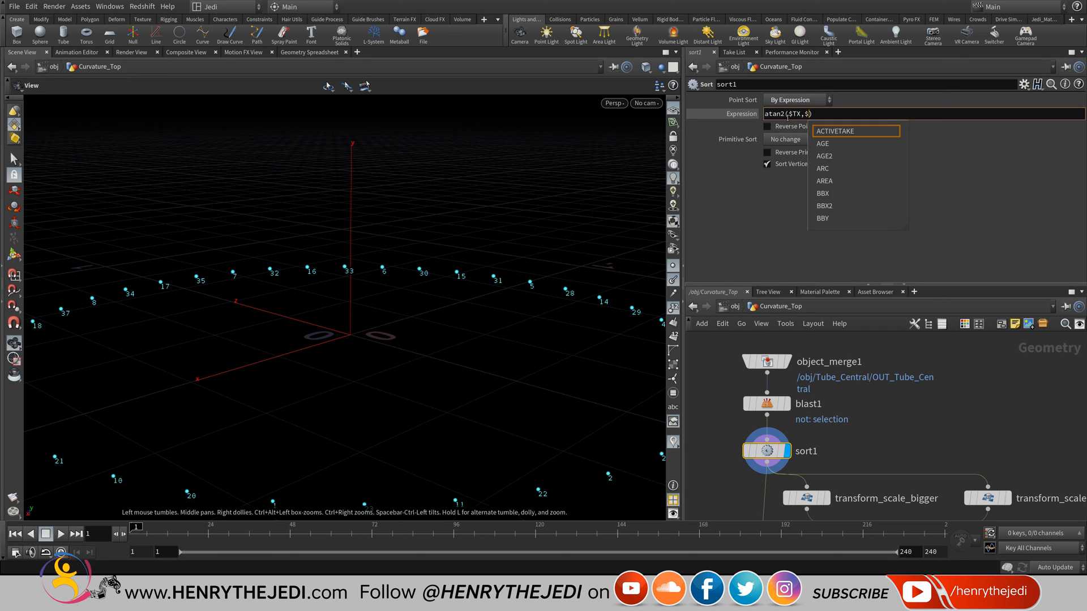
{"action": "type", "text": "Z"}
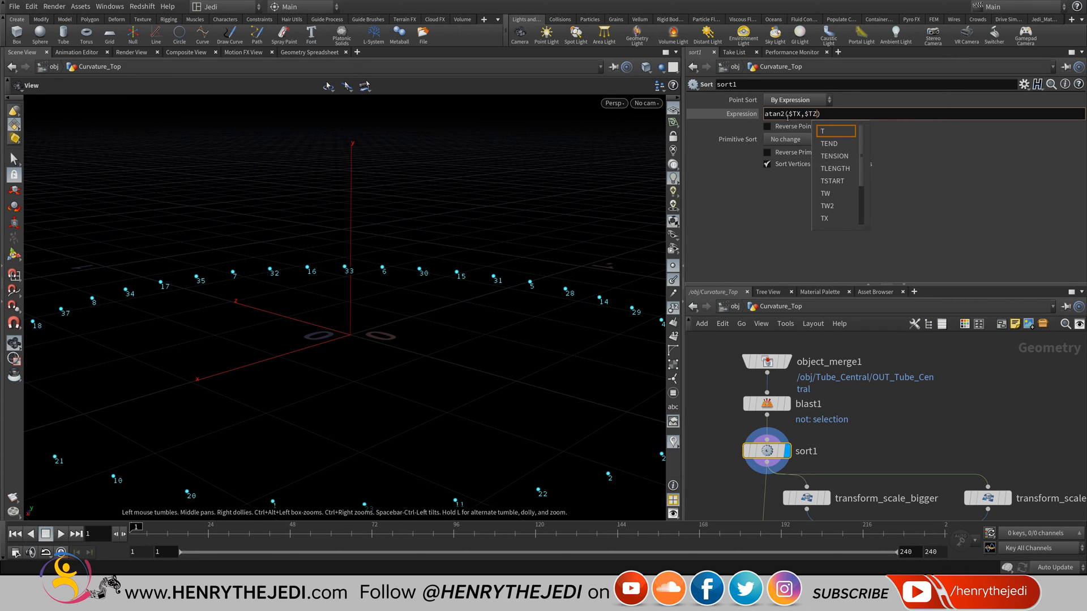
{"action": "key", "text": "Return"}
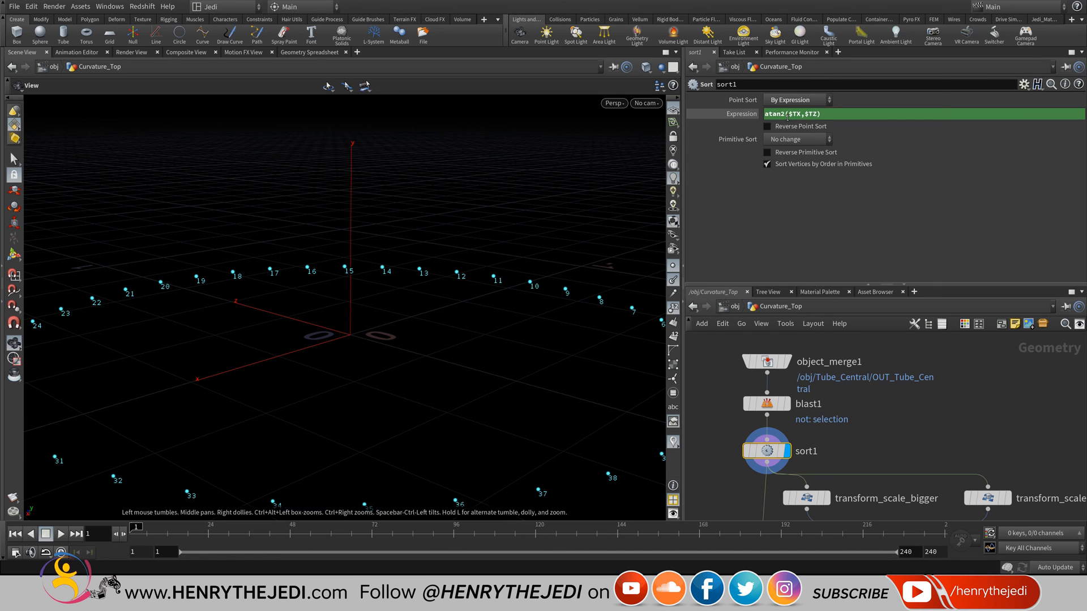
- Compare the ring's point numbering before and after sorting by displaying blast1 and returning the display to sort1
{"action": "middle_click_drag", "start_coordinate": [350, 335], "coordinate": [371, 292], "text": "alt"}
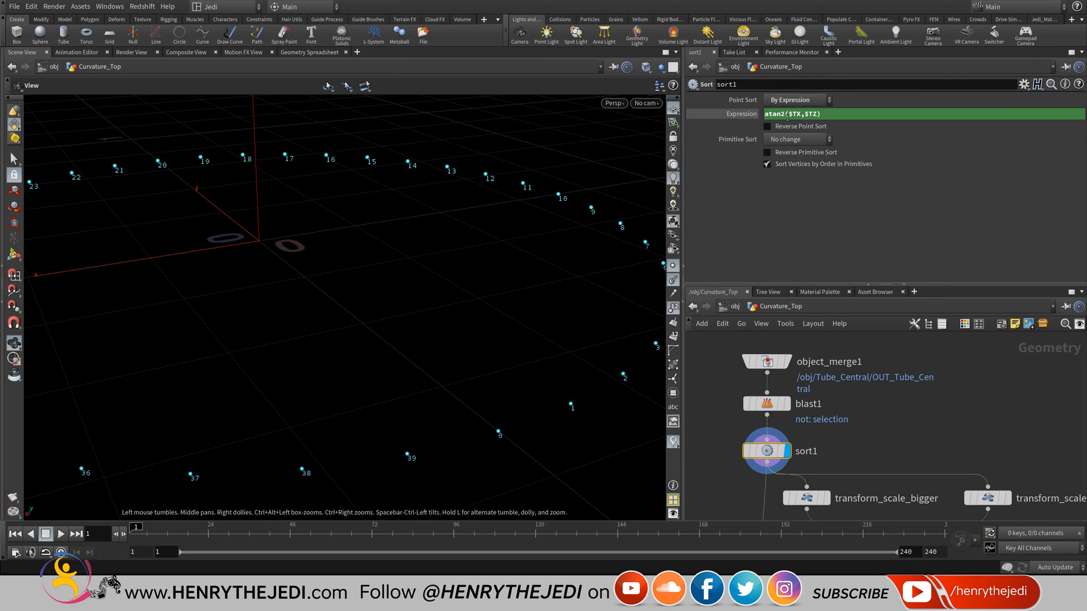
{"action": "key", "text": "alt+Tab"}
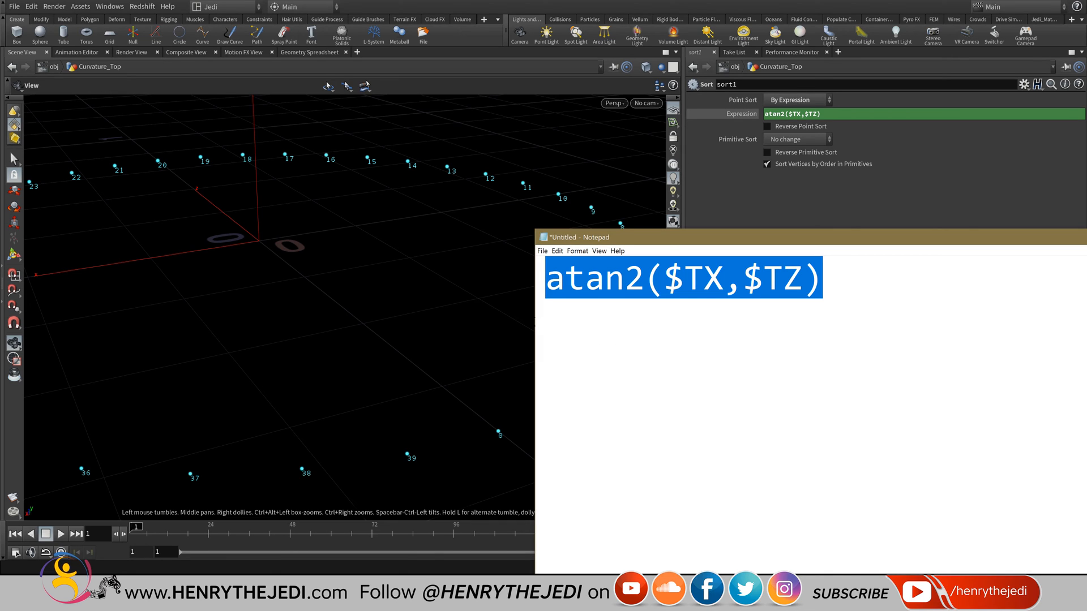
{"action": "key", "text": "alt+Tab"}
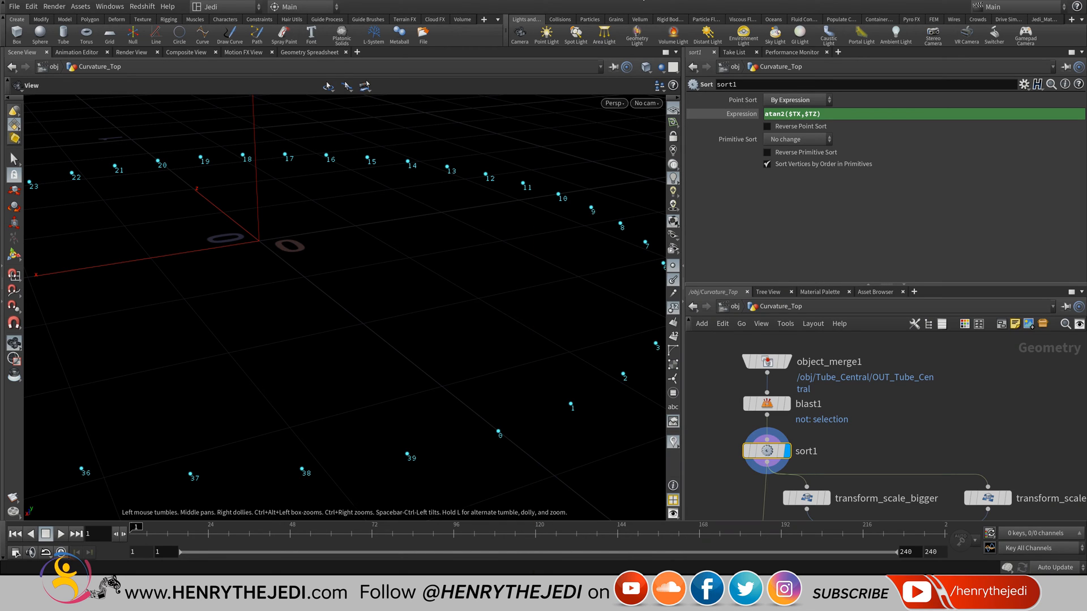
{"action": "scroll", "coordinate": [858, 339], "scroll_direction": "down", "scroll_amount": 5}
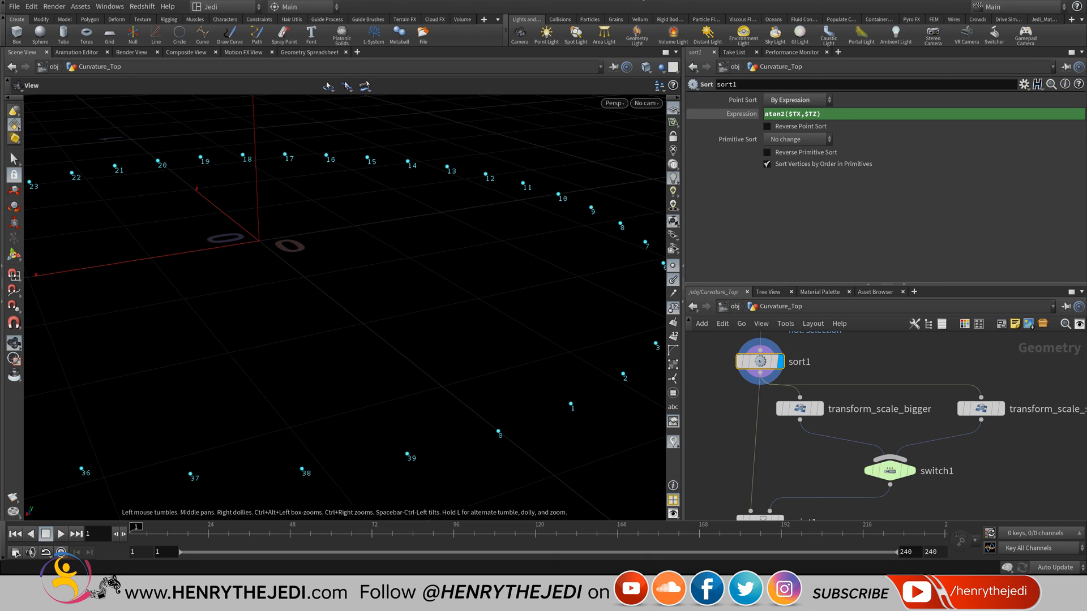
{"action": "scroll", "coordinate": [815, 459], "scroll_direction": "up", "scroll_amount": 3}
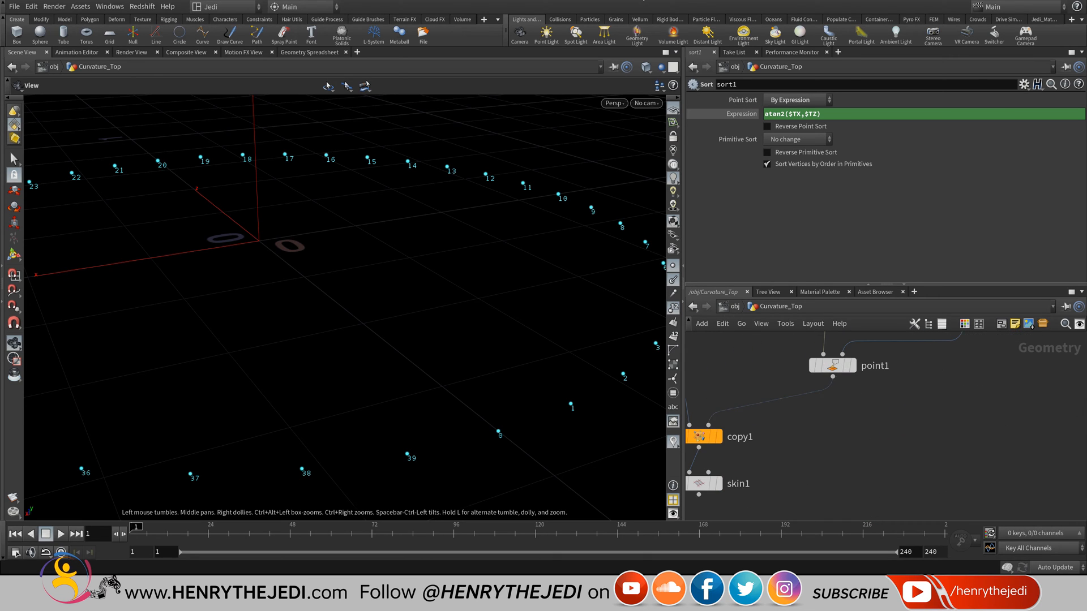
{"action": "middle_click_drag", "start_coordinate": [803, 408], "coordinate": [833, 499]}
{"action": "middle_click_drag", "start_coordinate": [860, 368], "coordinate": [828, 486]}
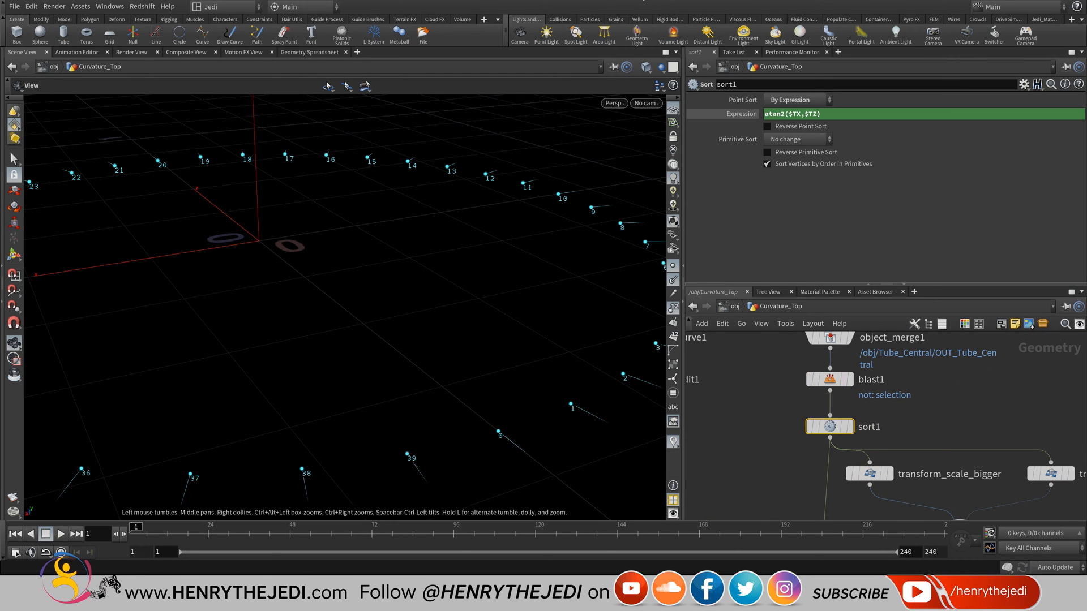
{"action": "left_click", "coordinate": [849, 379]}
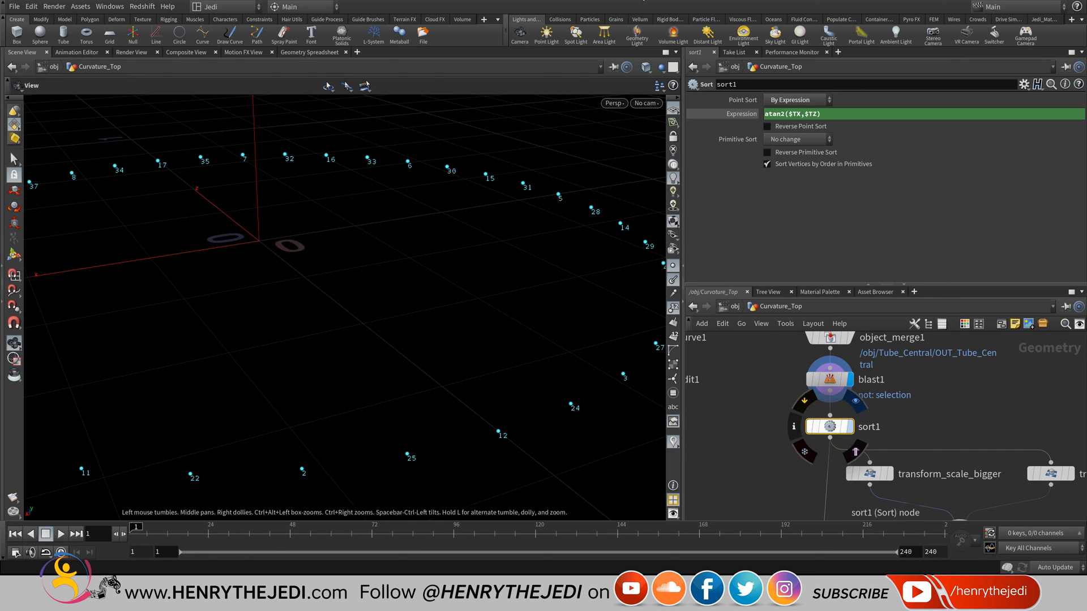
{"action": "left_click", "coordinate": [849, 426]}
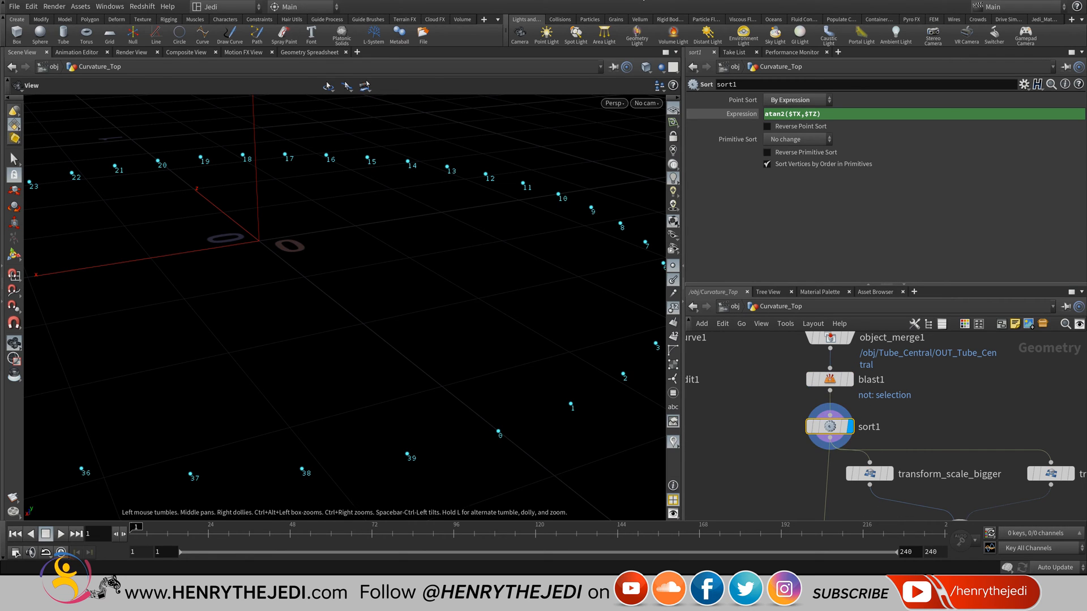
- Display the copy1 curves to check their arrangement, and set the display to the skin1 surface
{"action": "scroll", "coordinate": [882, 402], "scroll_direction": "down", "scroll_amount": 8}
{"action": "scroll", "coordinate": [884, 443], "scroll_direction": "up", "scroll_amount": 8}
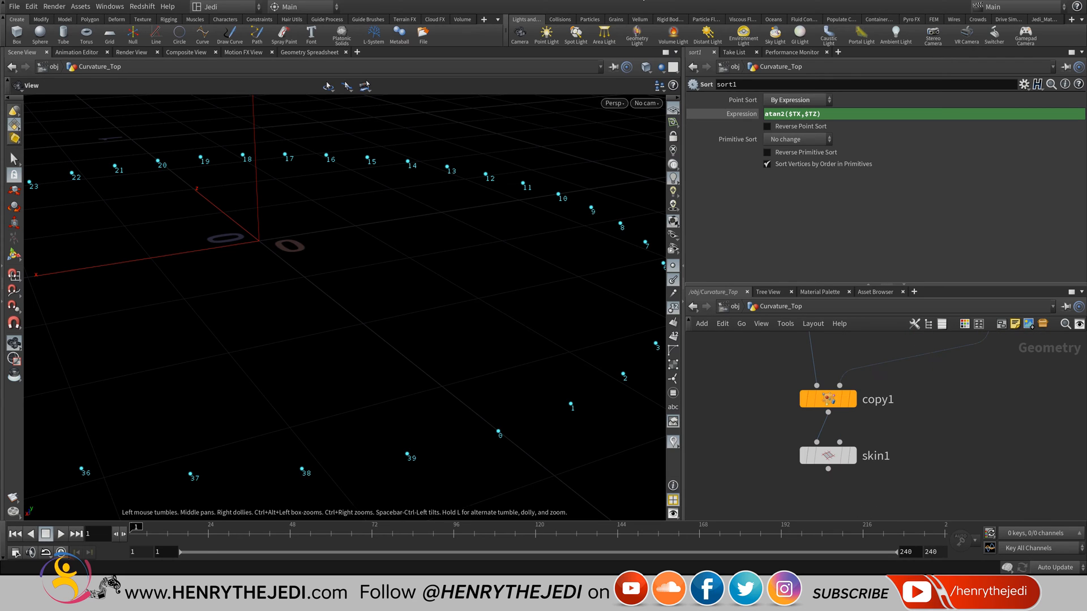
{"action": "left_click", "coordinate": [851, 399]}
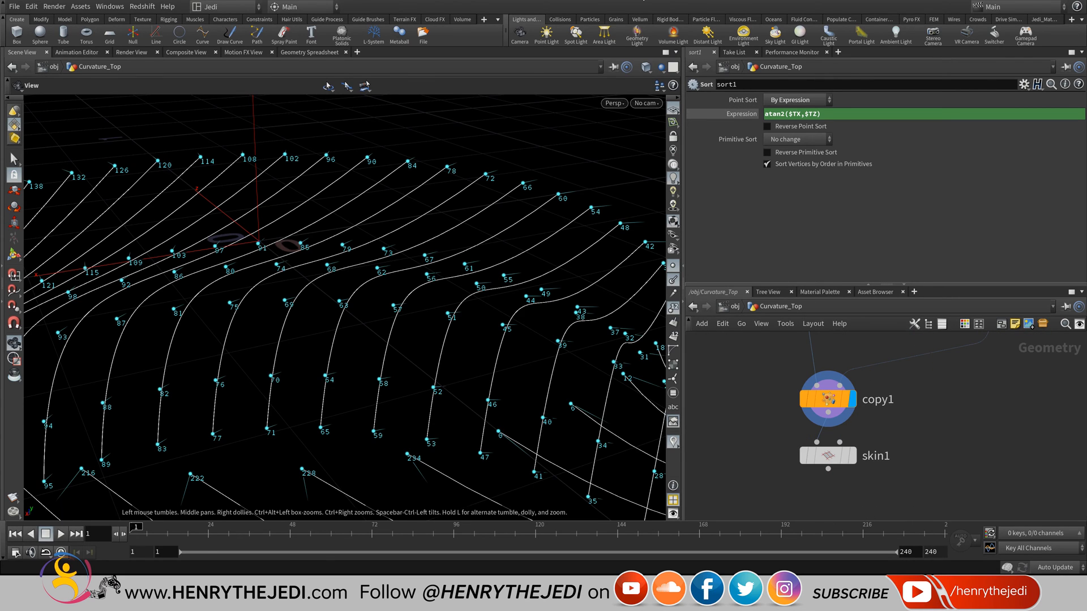
{"action": "scroll", "coordinate": [473, 255], "scroll_direction": "down", "scroll_amount": 5}
{"action": "scroll", "coordinate": [473, 254], "scroll_direction": "down", "scroll_amount": 3}
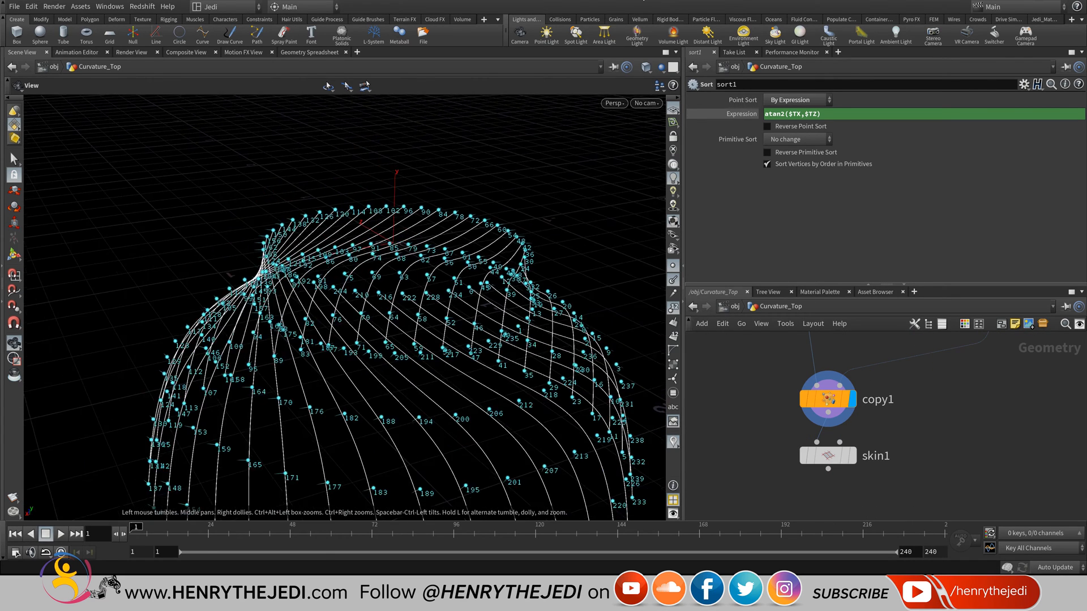
{"action": "middle_click_drag", "start_coordinate": [473, 255], "coordinate": [455, 203]}
{"action": "left_click", "coordinate": [852, 456]}
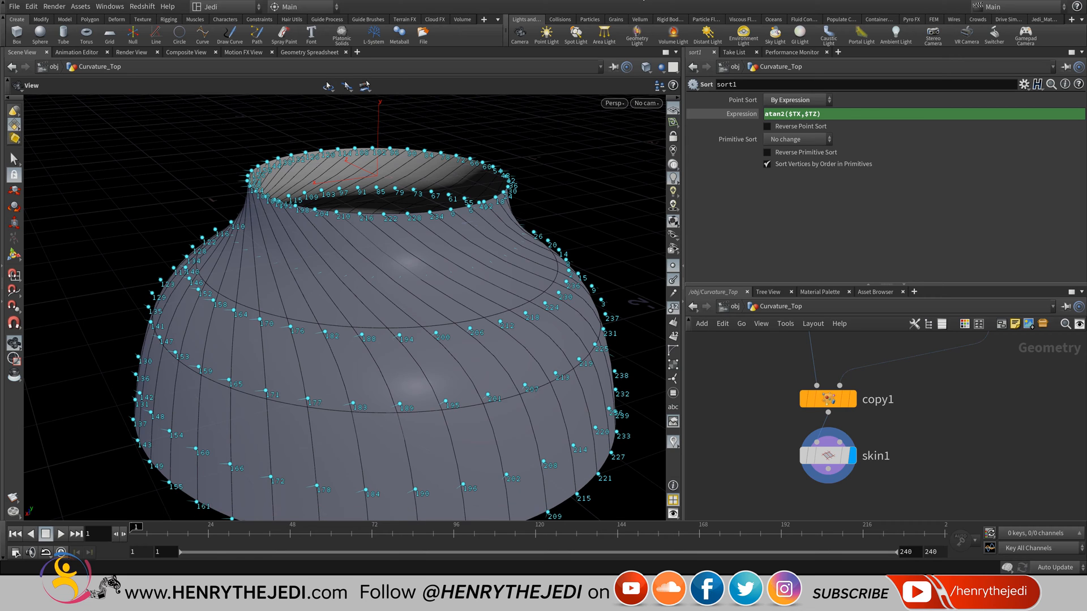
- Hide the point numbers, point markers and point normals, and inspect the skinned surface around its upper opening
{"action": "left_click", "coordinate": [673, 307]}
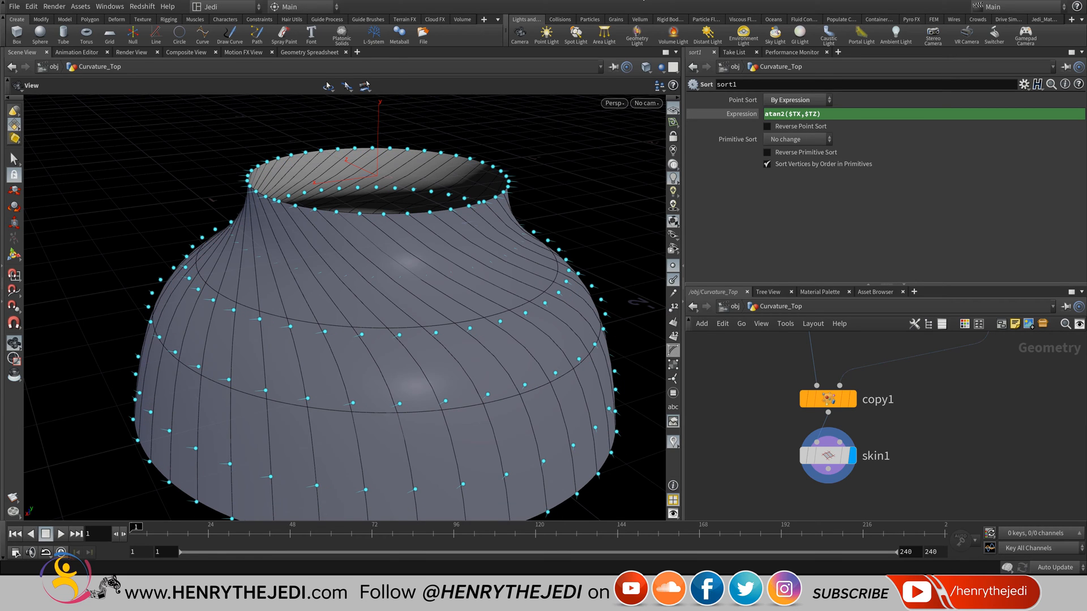
{"action": "left_click", "coordinate": [672, 266]}
{"action": "left_click", "coordinate": [673, 280]}
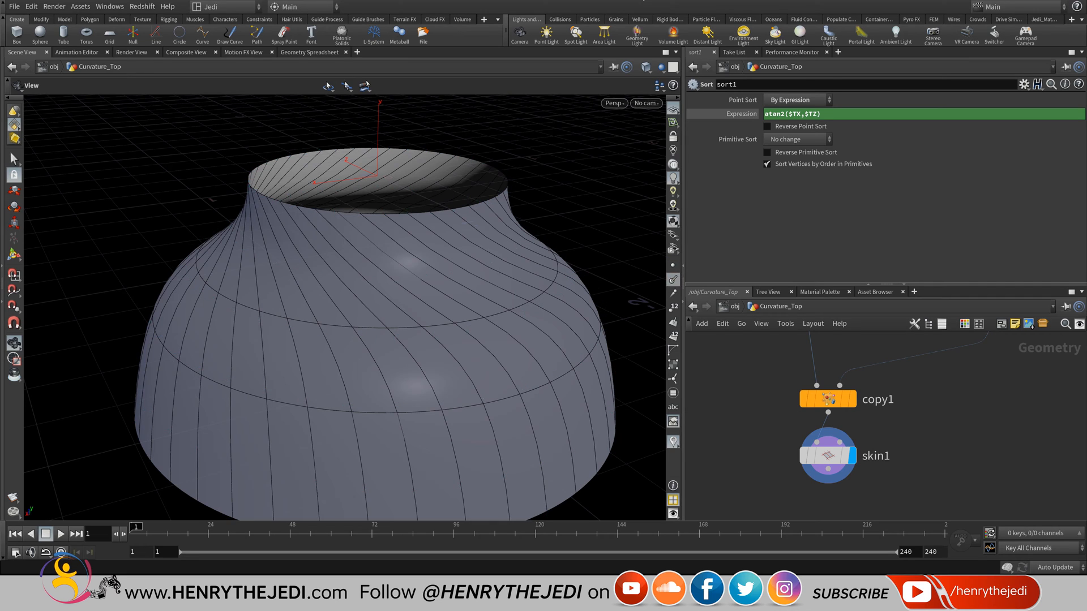
{"action": "middle_click_drag", "start_coordinate": [430, 305], "coordinate": [374, 282]}
{"action": "left_click_drag", "start_coordinate": [374, 282], "coordinate": [352, 255]}
{"action": "middle_click_drag", "start_coordinate": [352, 254], "coordinate": [353, 353]}
{"action": "left_click_drag", "start_coordinate": [353, 353], "coordinate": [371, 340]}
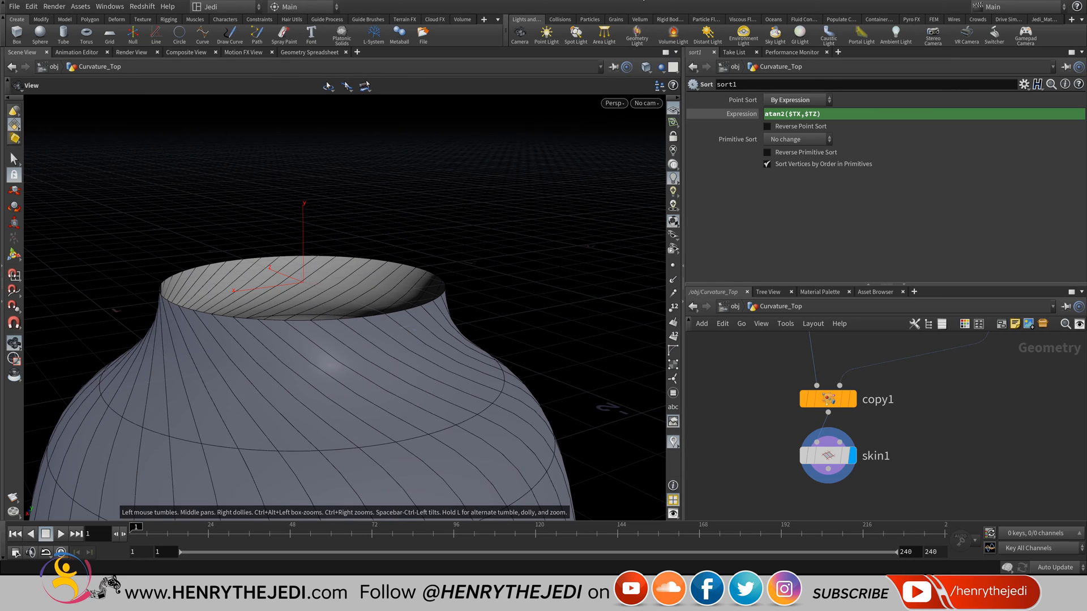
- Show all objects in the viewport alongside the skinned surface and save the scene
{"action": "left_click", "coordinate": [660, 67]}
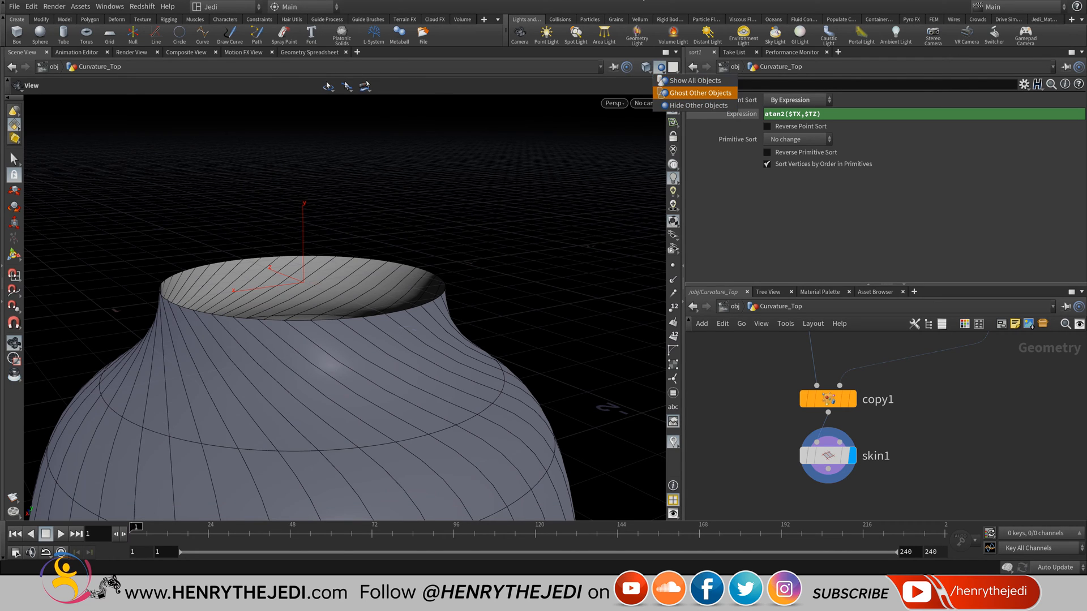
{"action": "left_click", "coordinate": [665, 81]}
{"action": "scroll", "coordinate": [345, 307], "scroll_direction": "down", "scroll_amount": 5}
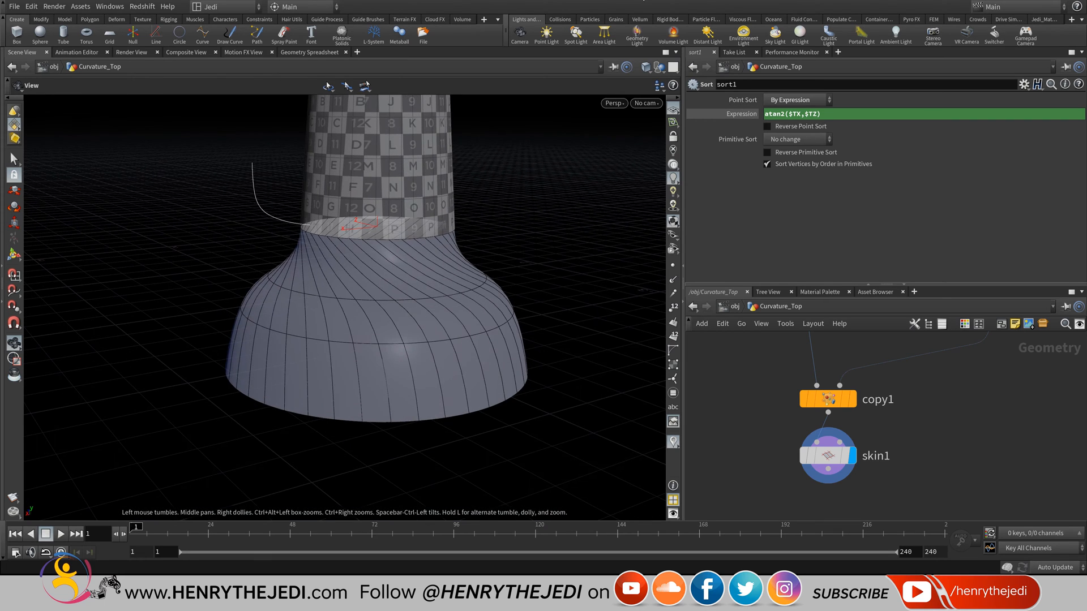
{"action": "left_click_drag", "start_coordinate": [345, 307], "coordinate": [357, 288]}
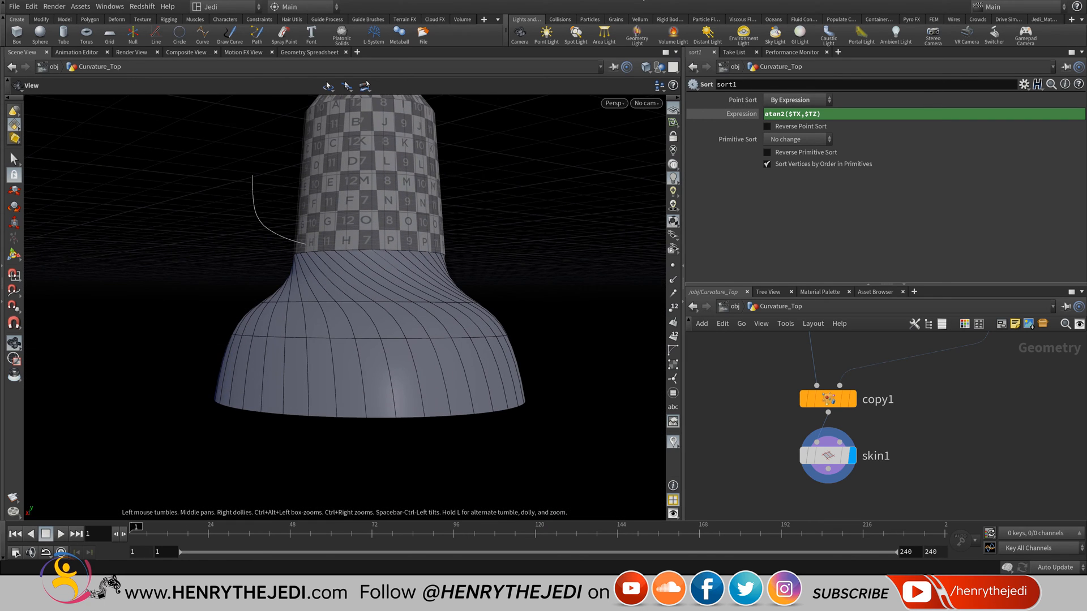
{"action": "key", "text": "ctrl+s"}
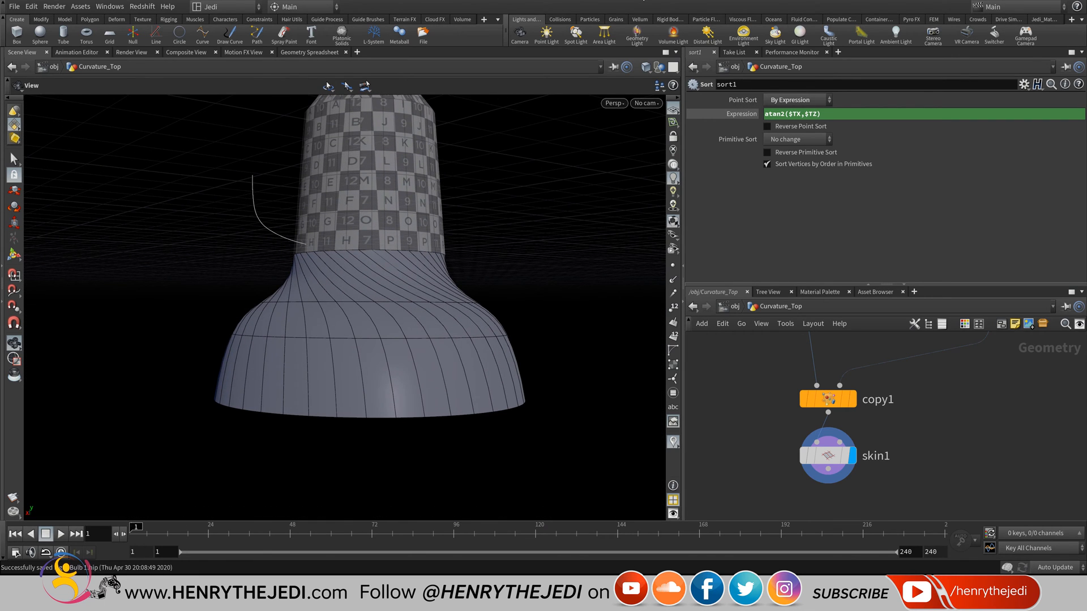
- Review the edit1 profile curve, return the display to skin1 and examine the bulb surface from below
{"action": "middle_click_drag", "start_coordinate": [887, 341], "coordinate": [919, 468]}
{"action": "scroll", "coordinate": [920, 468], "scroll_direction": "down", "scroll_amount": 5}
{"action": "scroll", "coordinate": [892, 368], "scroll_direction": "up", "scroll_amount": 5}
{"action": "left_click", "coordinate": [883, 406]}
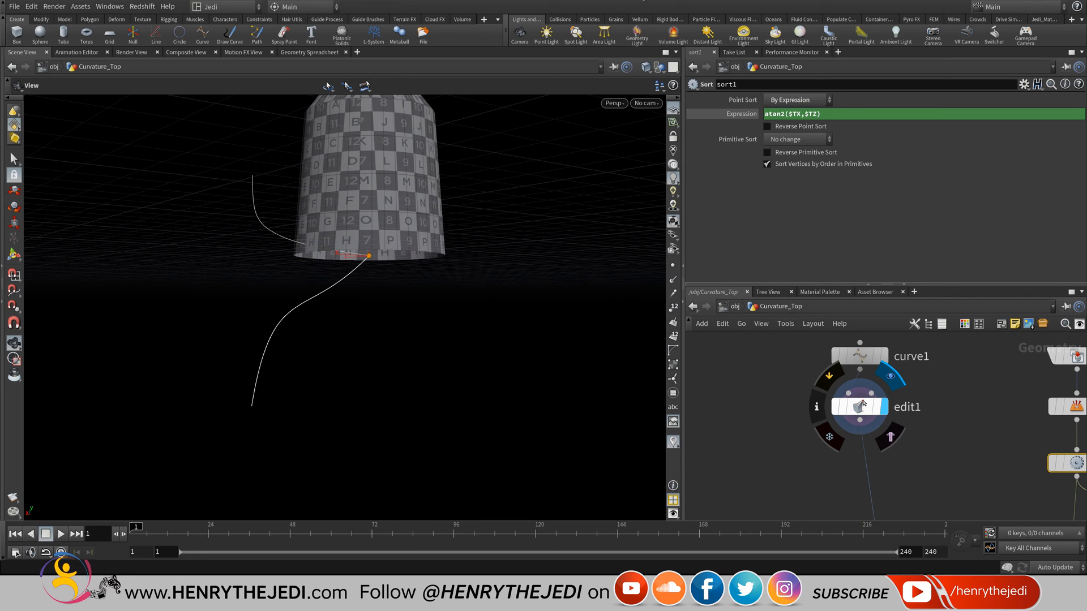
{"action": "middle_click_drag", "start_coordinate": [906, 491], "coordinate": [874, 341]}
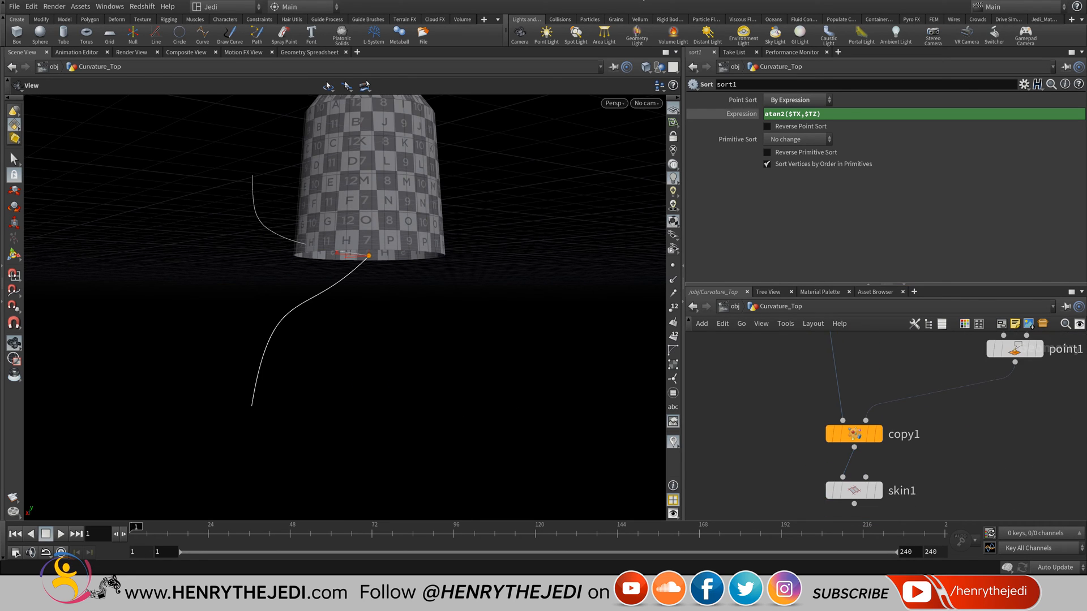
{"action": "middle_click_drag", "start_coordinate": [855, 488], "coordinate": [865, 383]}
{"action": "left_click", "coordinate": [888, 387]}
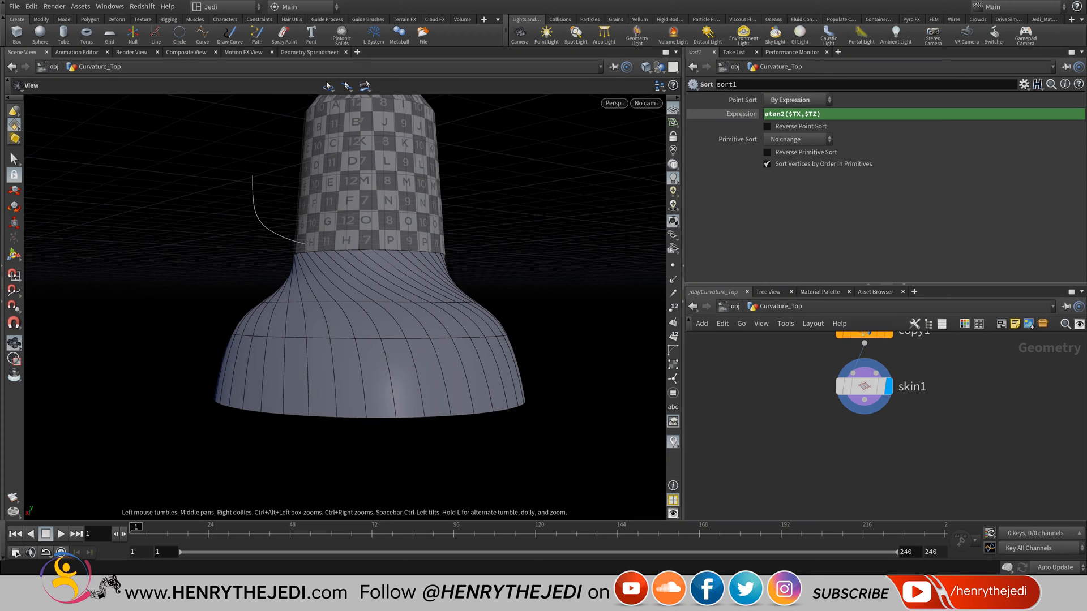
{"action": "left_click_drag", "start_coordinate": [368, 340], "coordinate": [362, 249]}
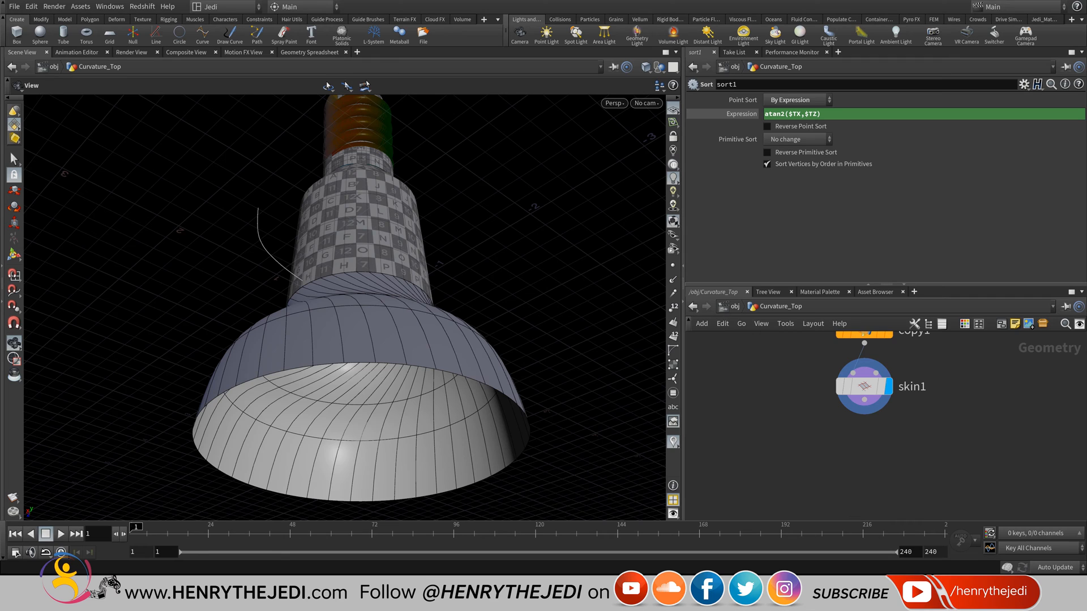
- Add a Convert node below skin1 to turn the skinned bulb surface into polygons
{"action": "key", "text": "Tab"}
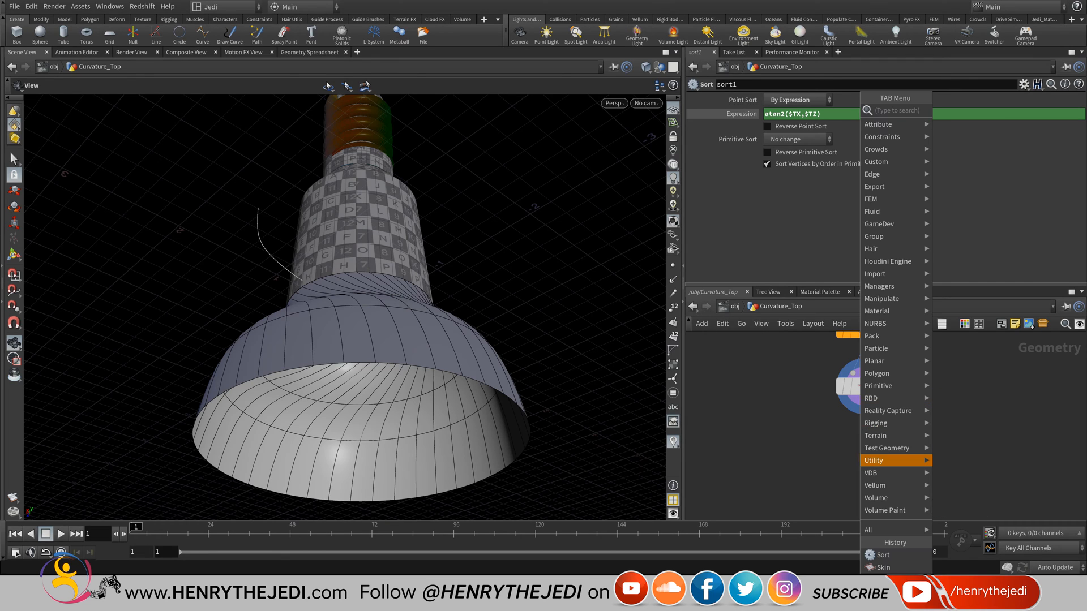
{"action": "mouse_move", "coordinate": [883, 460]}
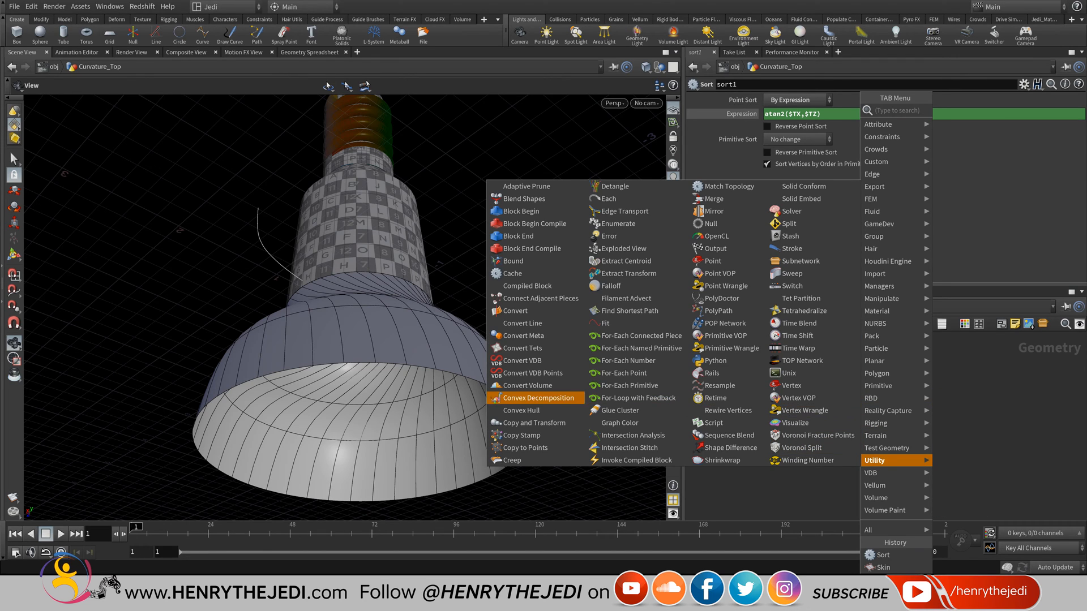
{"action": "left_click", "coordinate": [520, 311]}
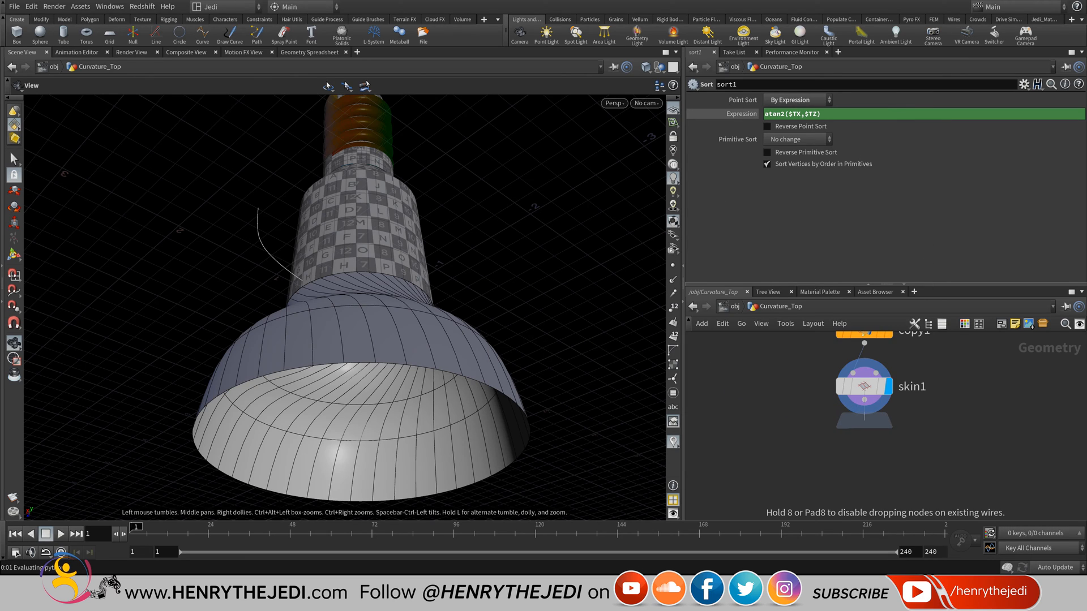
{"action": "left_click", "coordinate": [864, 443]}
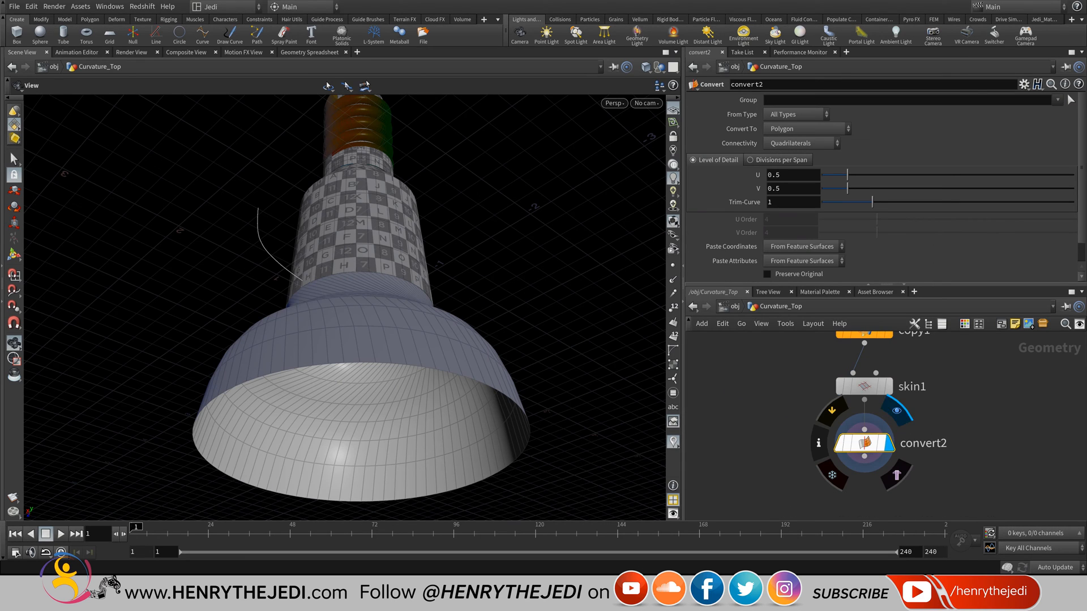
- Copy the uvquickshade1, uvunwrap1 and OUT_Tube_Central nodes from inside the Tube_Central object
{"action": "key", "text": "u"}
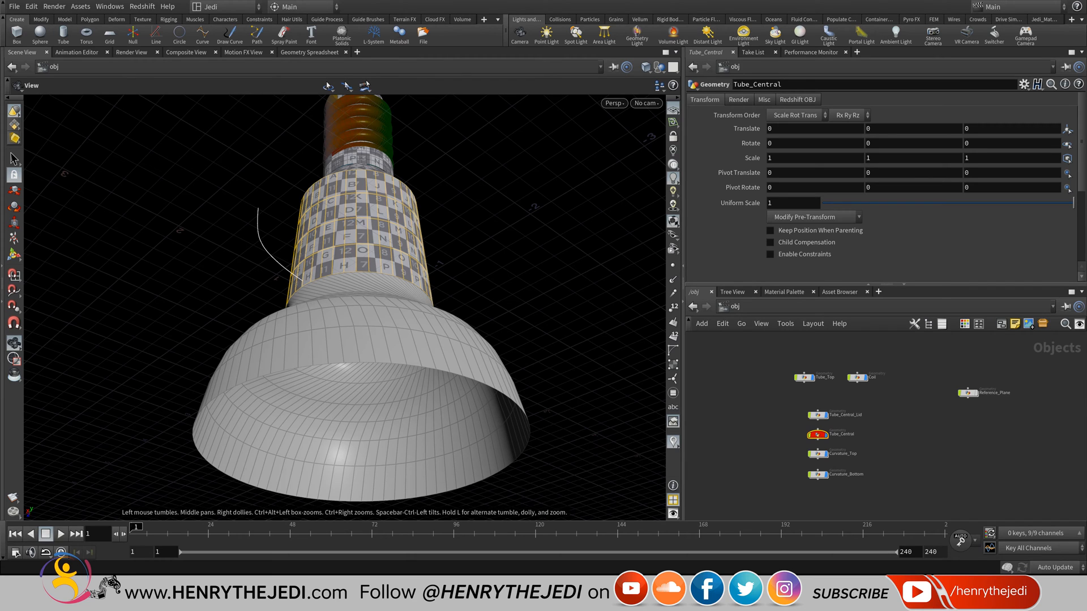
{"action": "scroll", "coordinate": [832, 433], "scroll_direction": "up", "scroll_amount": 5}
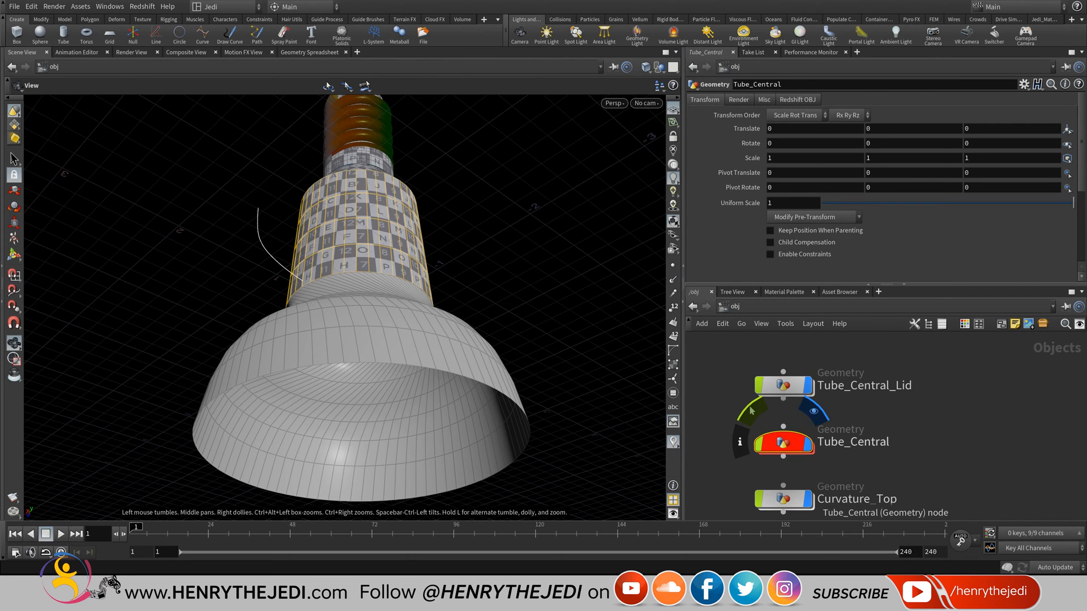
{"action": "double_click", "coordinate": [783, 441]}
{"action": "scroll", "coordinate": [911, 454], "scroll_direction": "up", "scroll_amount": 5}
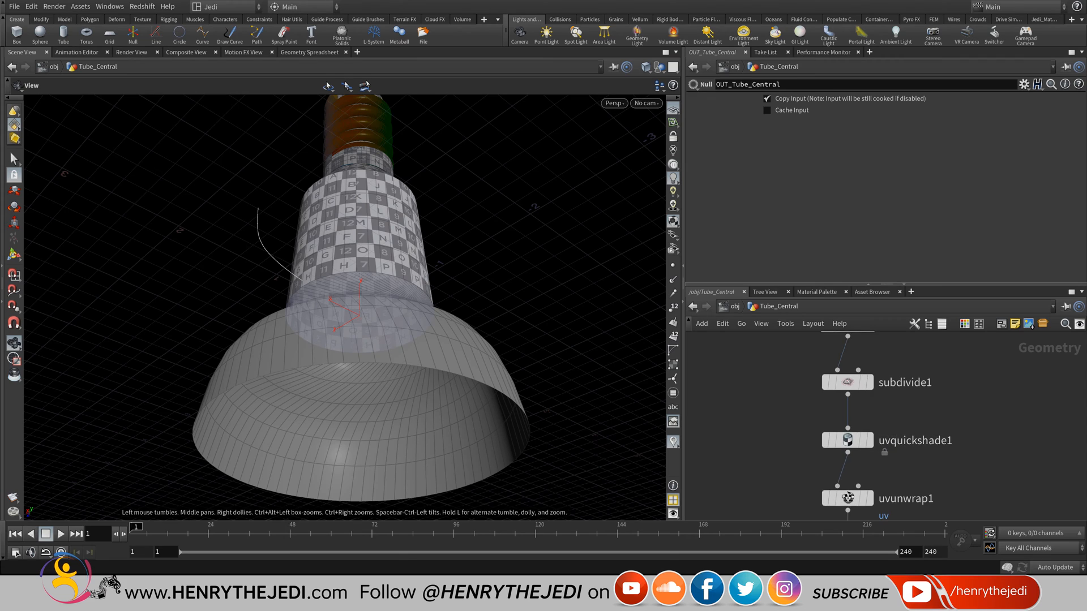
{"action": "scroll", "coordinate": [908, 405], "scroll_direction": "down", "scroll_amount": 3}
{"action": "middle_click_drag", "start_coordinate": [931, 435], "coordinate": [944, 377]}
{"action": "left_click_drag", "start_coordinate": [944, 377], "coordinate": [804, 467]}
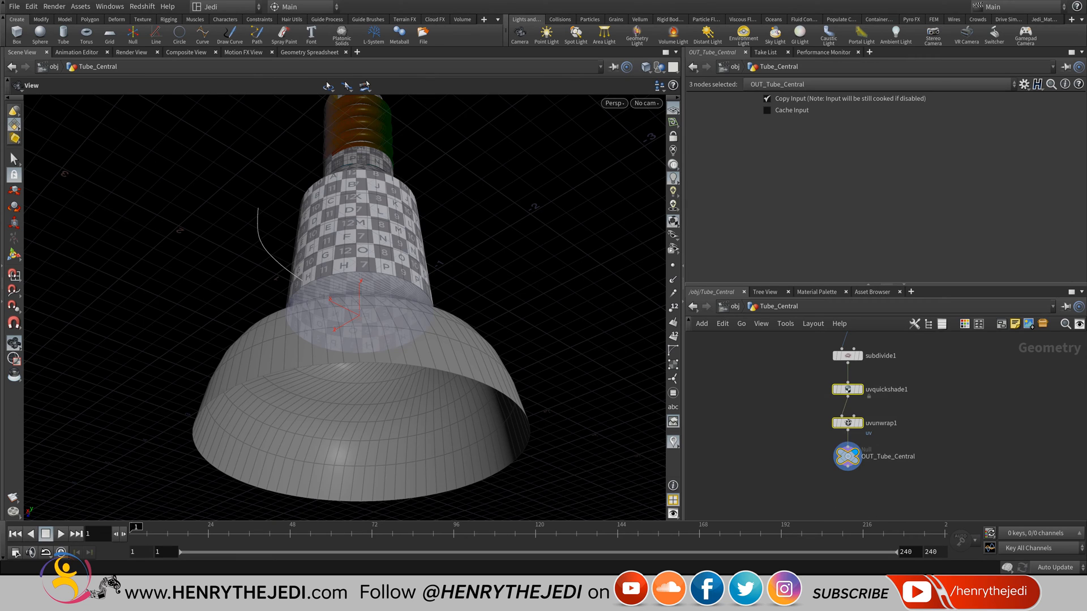
{"action": "left_click", "coordinate": [942, 382]}
{"action": "scroll", "coordinate": [942, 381], "scroll_direction": "up", "scroll_amount": 5}
{"action": "middle_click_drag", "start_coordinate": [942, 382], "coordinate": [977, 346]}
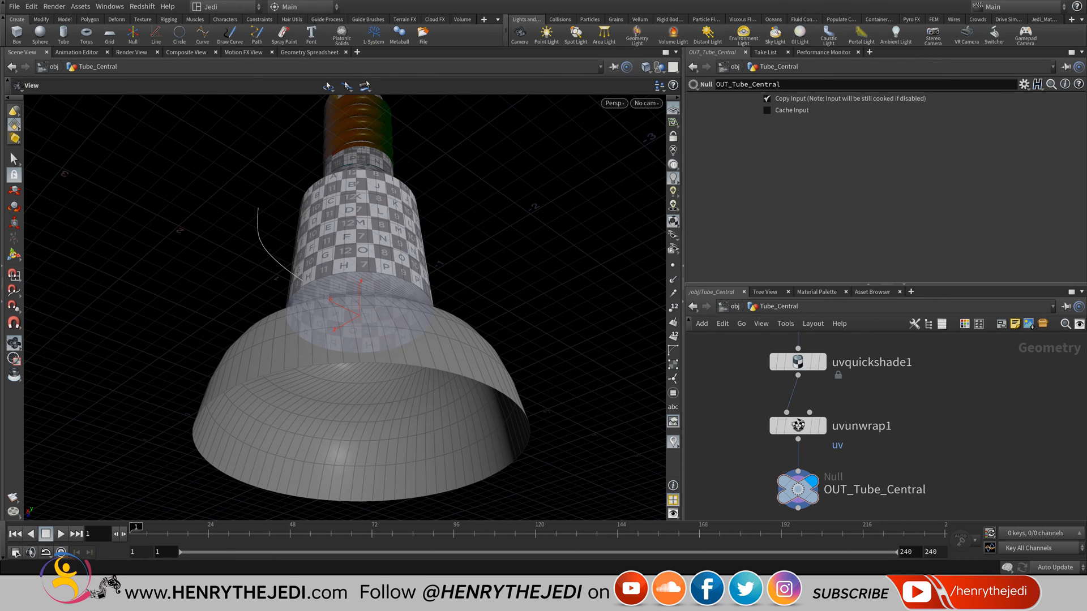
{"action": "left_click_drag", "start_coordinate": [961, 353], "coordinate": [764, 513]}
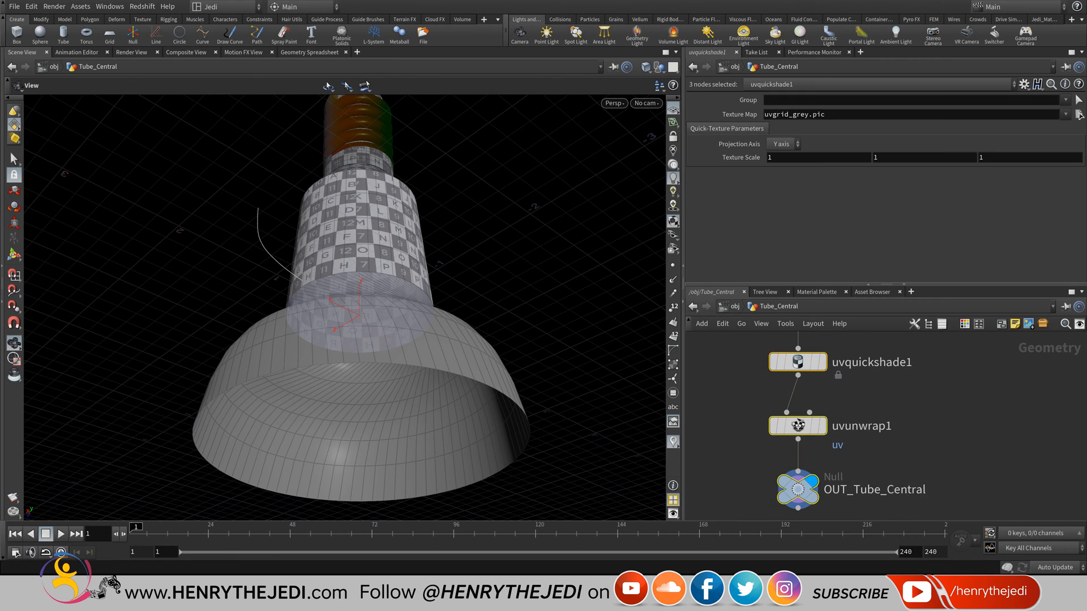
{"action": "key", "text": "ctrl+c"}
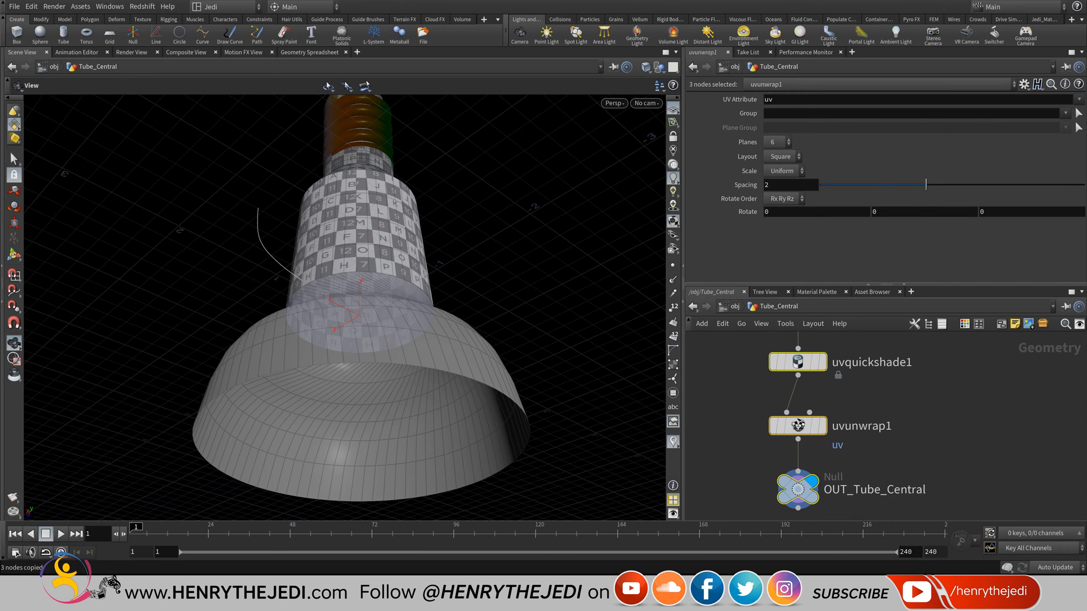
- Paste the three copied nodes into the Curvature_Top network and place them below convert2
{"action": "key", "text": "u"}
{"action": "middle_click_drag", "start_coordinate": [883, 475], "coordinate": [883, 373]}
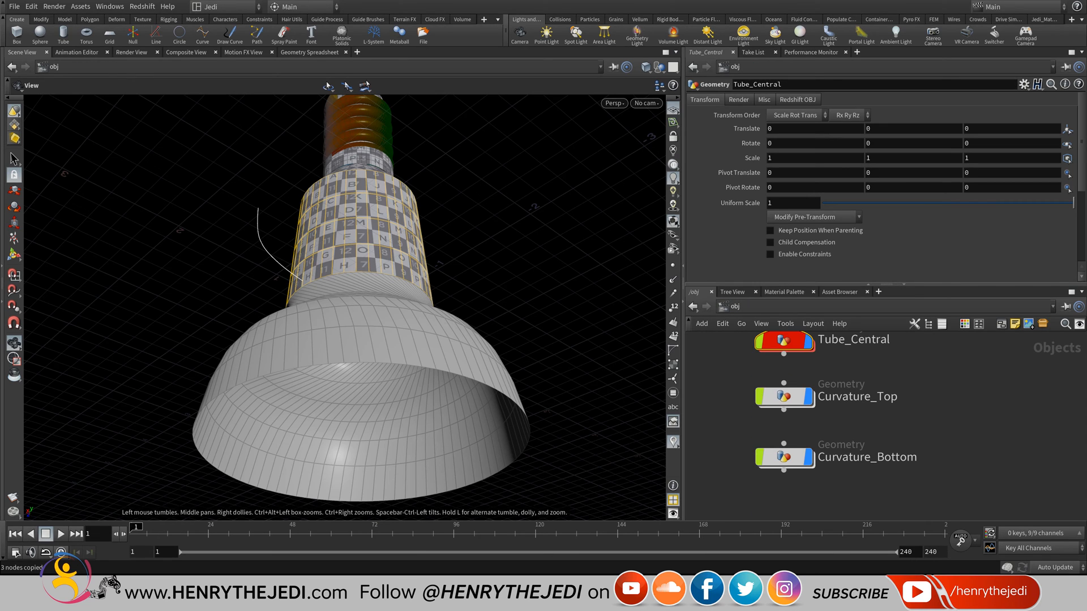
{"action": "left_click", "coordinate": [783, 457]}
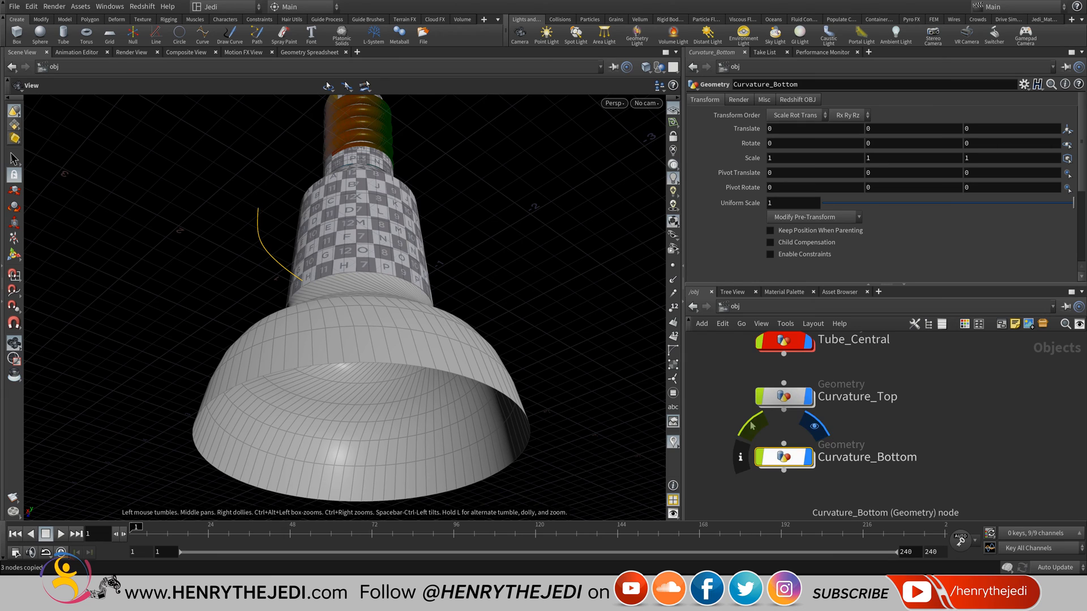
{"action": "left_click", "coordinate": [777, 396]}
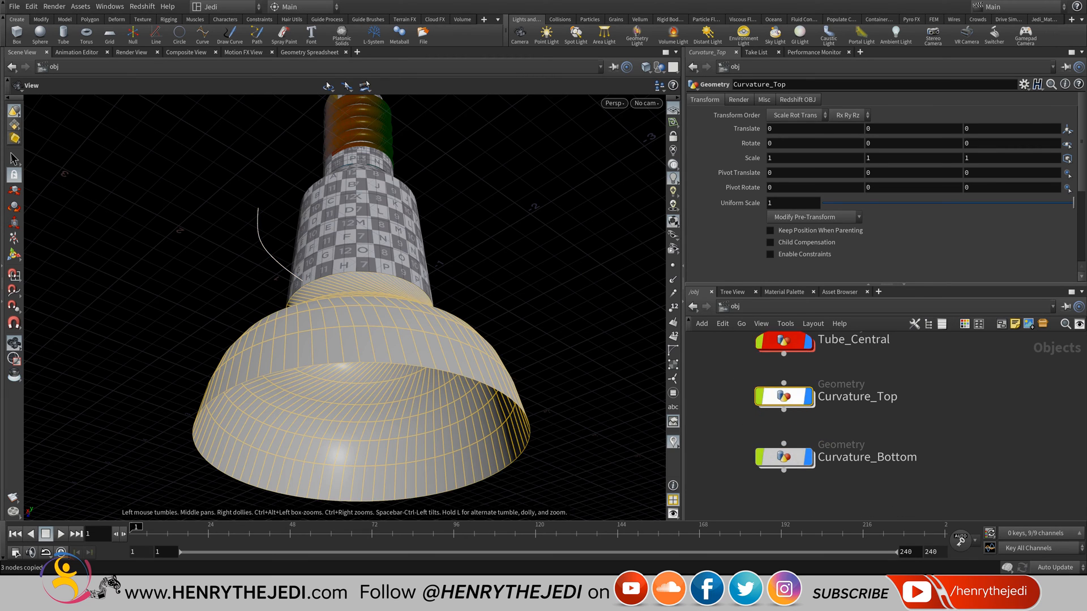
{"action": "double_click", "coordinate": [783, 396]}
{"action": "scroll", "coordinate": [925, 421], "scroll_direction": "down", "scroll_amount": 3}
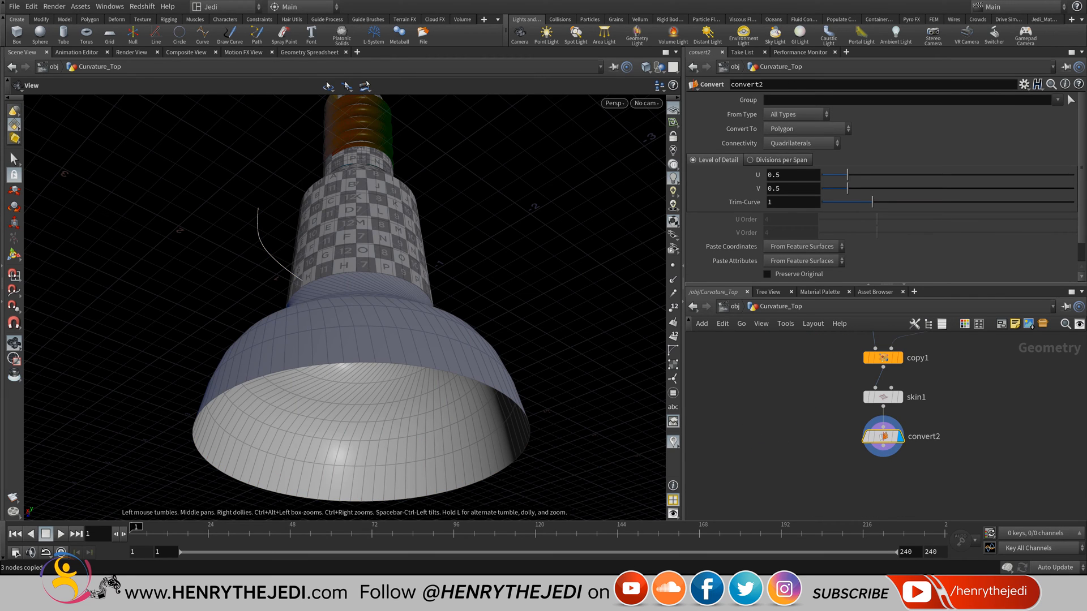
{"action": "left_click_drag", "start_coordinate": [911, 445], "coordinate": [959, 463]}
{"action": "middle_click_drag", "start_coordinate": [958, 463], "coordinate": [927, 426]}
{"action": "key", "text": "ctrl+v"}
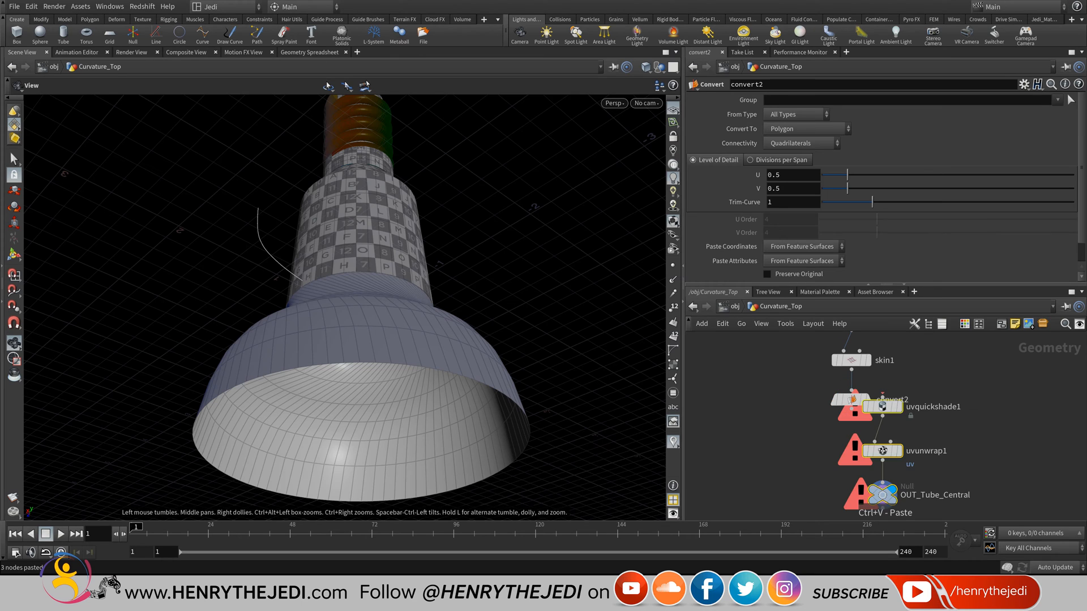
{"action": "left_click_drag", "start_coordinate": [865, 428], "coordinate": [852, 439]}
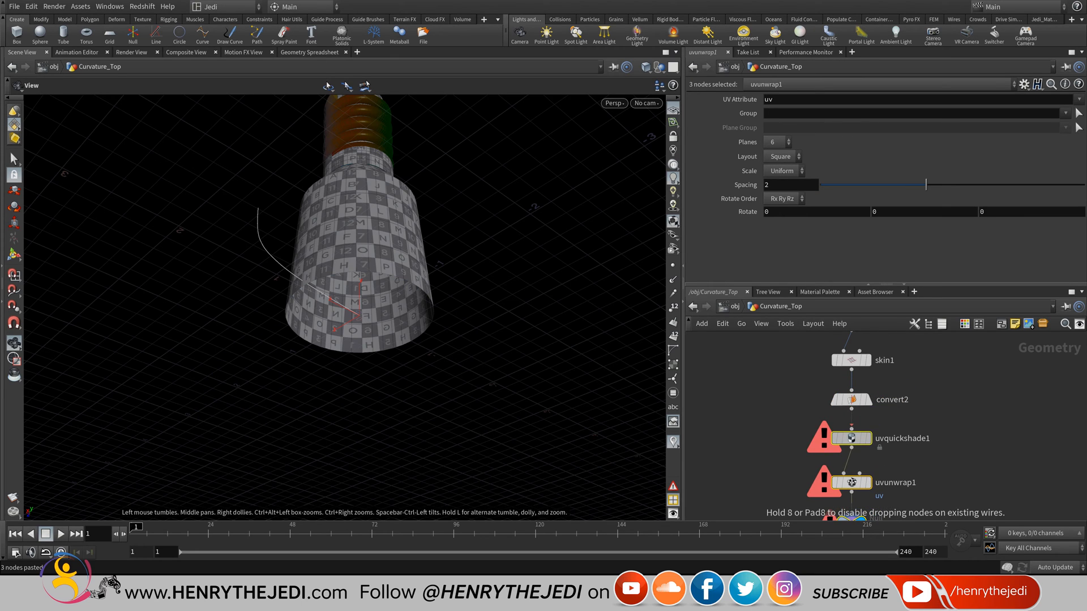
- Connect convert2's output to uvquickshade1's input and check the UV grid on the bulb surface
{"action": "scroll", "coordinate": [860, 420], "scroll_direction": "up", "scroll_amount": 3}
{"action": "left_click", "coordinate": [847, 403]}
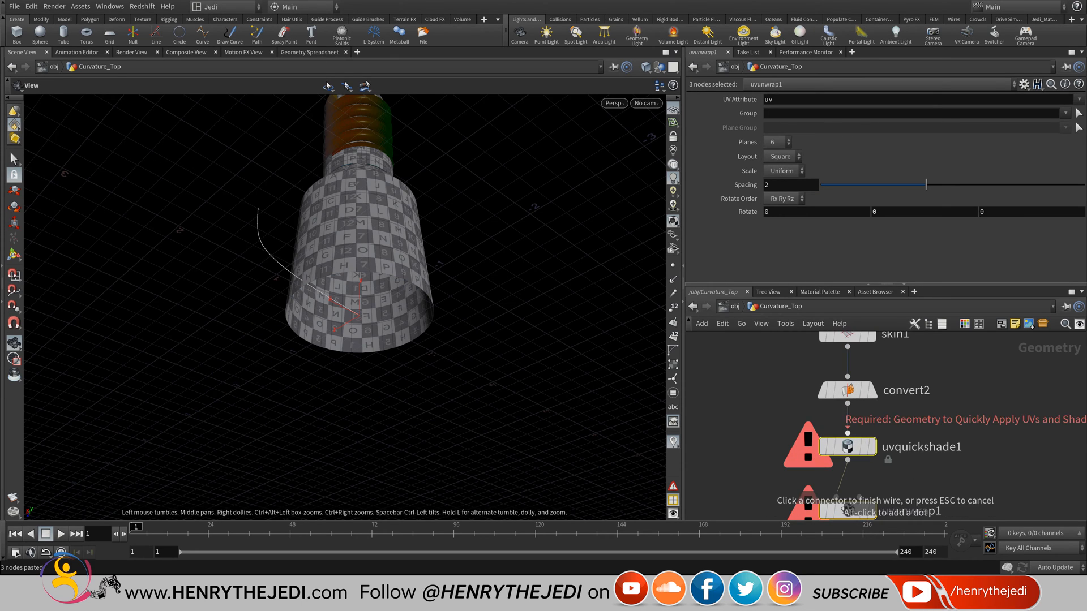
{"action": "left_click", "coordinate": [847, 433]}
{"action": "middle_click_drag", "start_coordinate": [848, 435], "coordinate": [860, 355]}
{"action": "left_click_drag", "start_coordinate": [350, 283], "coordinate": [353, 309]}
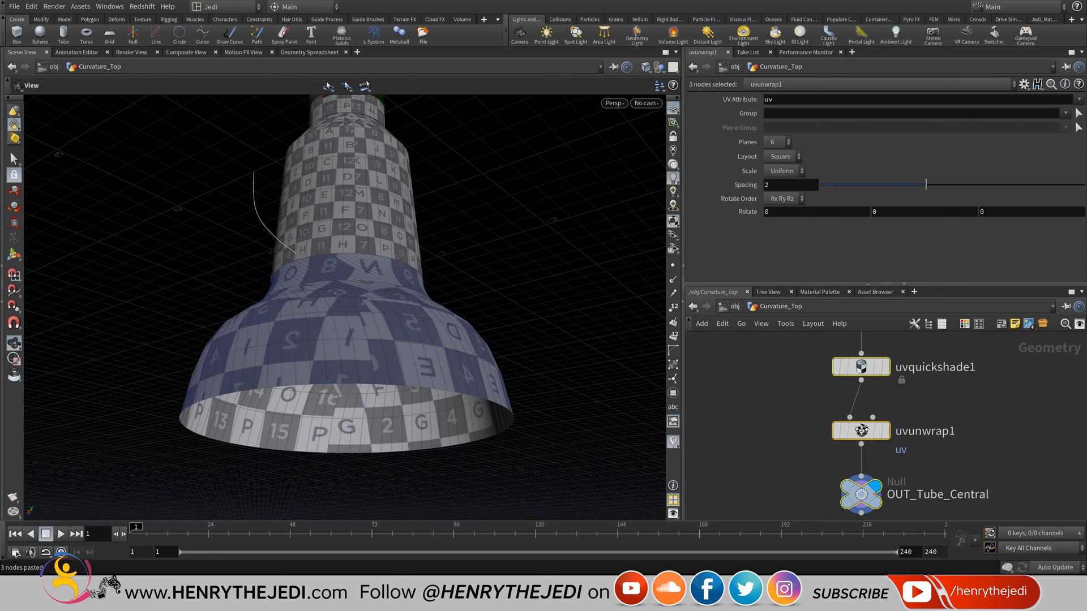
- Rename the pasted null to OUT_Curvature_Top and save the scene
{"action": "left_click", "coordinate": [944, 495]}
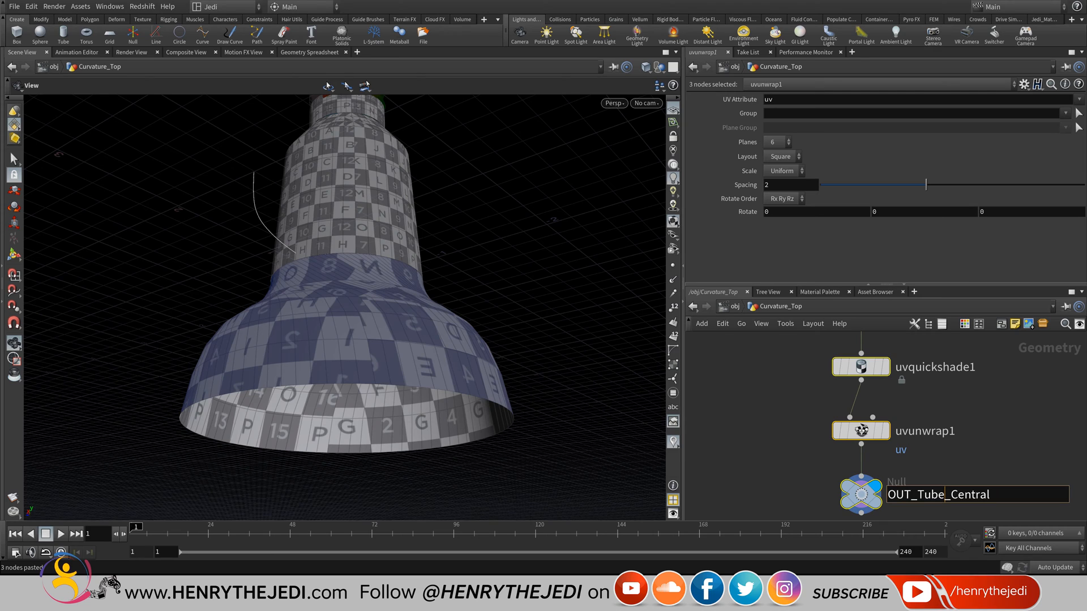
{"action": "left_click_drag", "start_coordinate": [991, 495], "coordinate": [917, 494]}
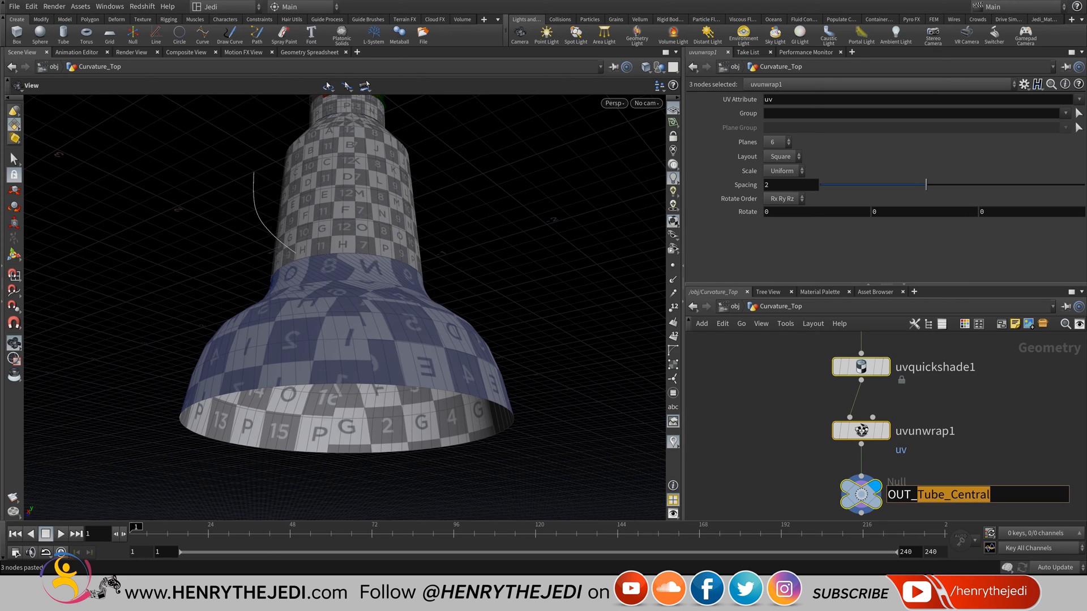
{"action": "type", "text": "Curvat"}
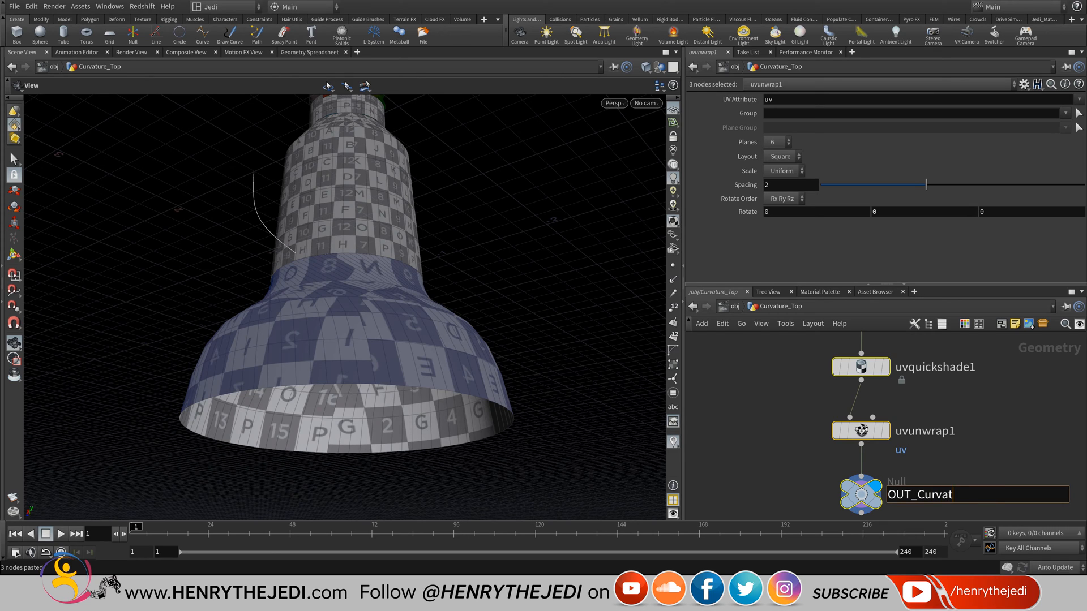
{"action": "type", "text": "ure_Top"}
{"action": "key", "text": "Return"}
{"action": "key", "text": "ctrl+s"}
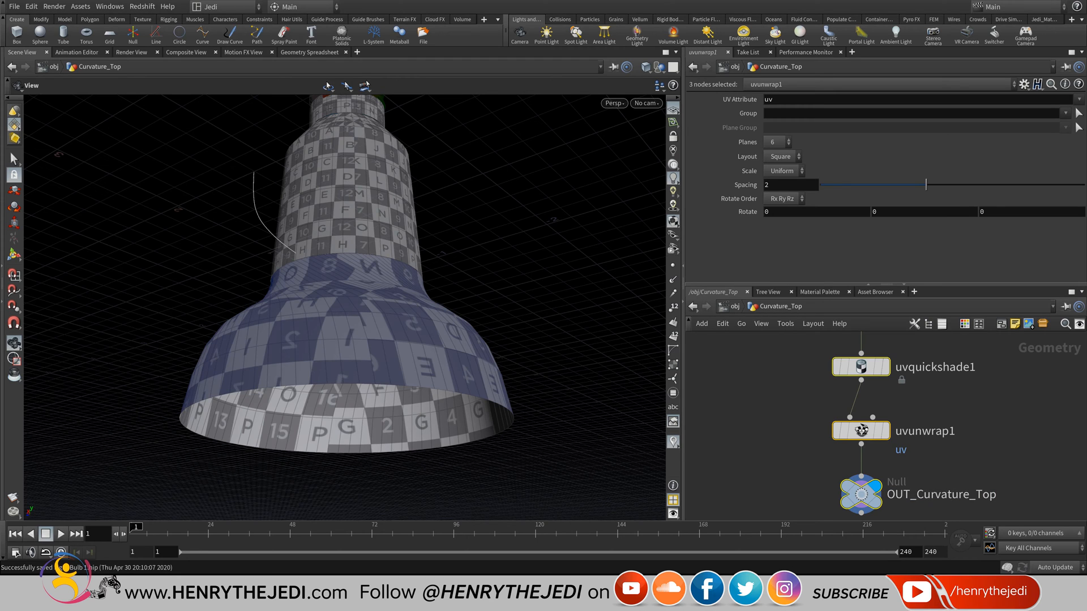
- Return to the object level, select Curvature_Bottom and inspect its profile curve beside the textured bulb
{"action": "key", "text": "u"}
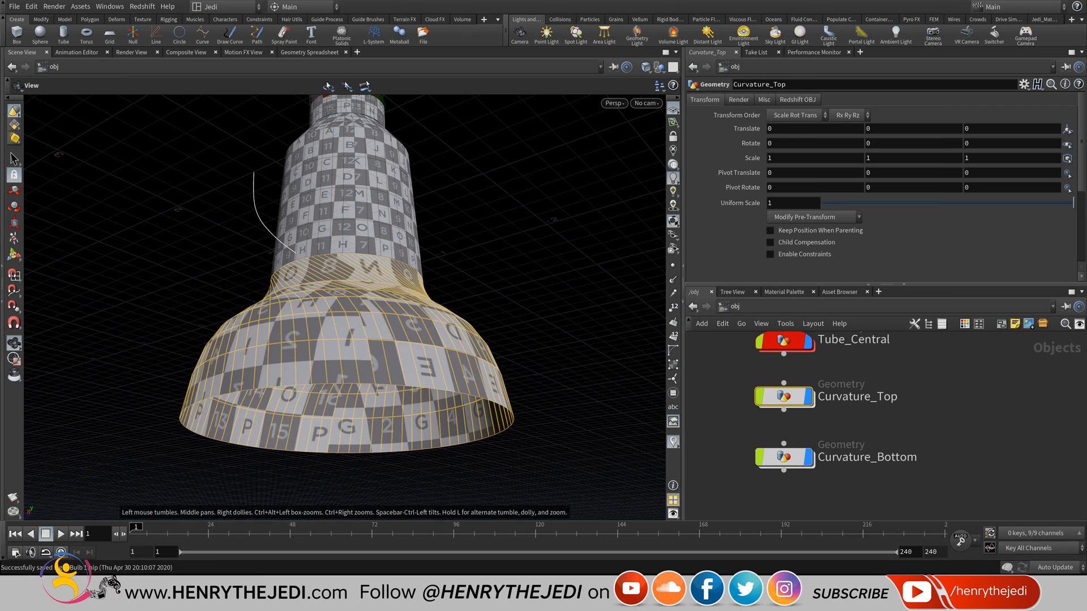
{"action": "middle_click_drag", "start_coordinate": [883, 424], "coordinate": [882, 430]}
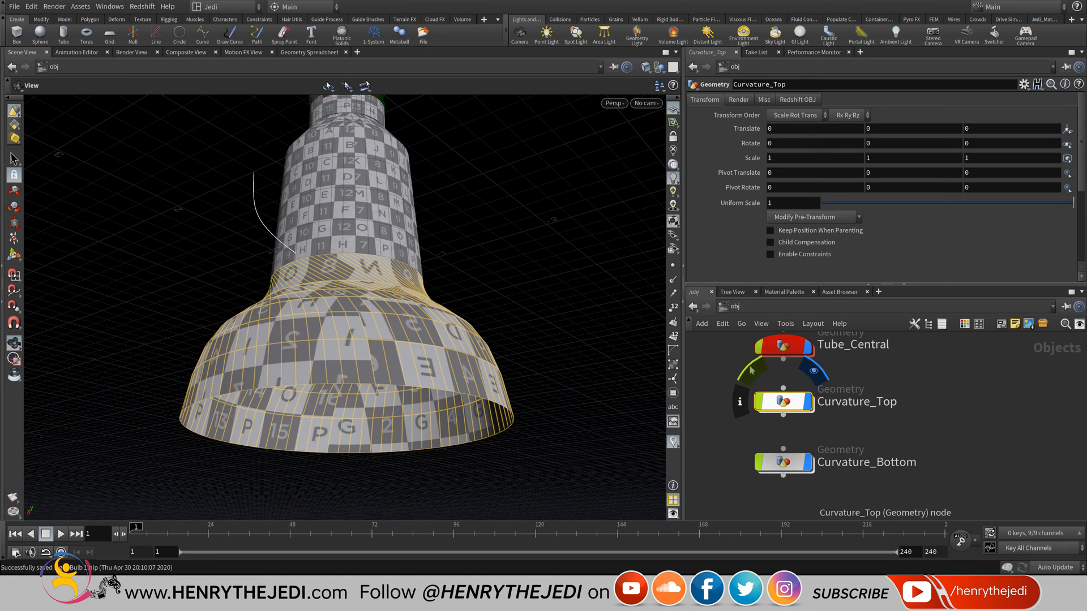
{"action": "left_click", "coordinate": [783, 475]}
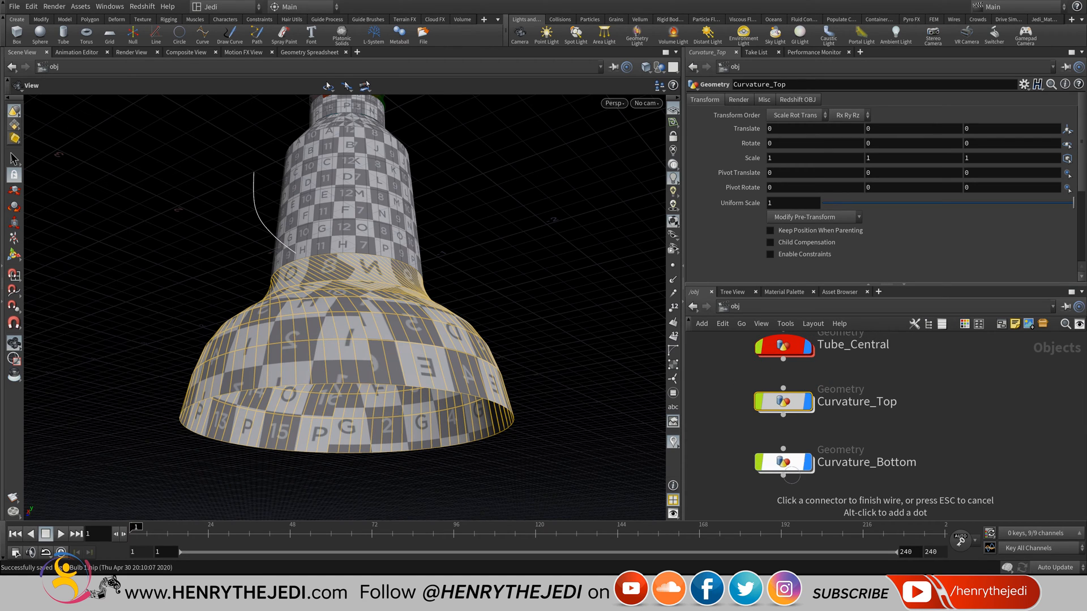
{"action": "key", "text": "Escape"}
{"action": "left_click", "coordinate": [783, 462]}
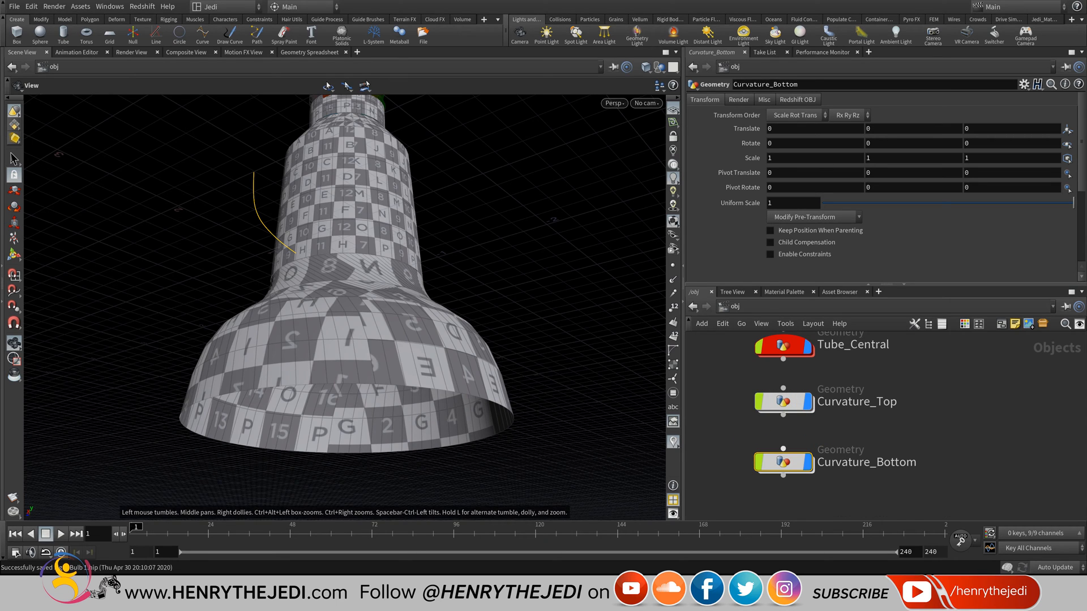
{"action": "middle_click_drag", "start_coordinate": [347, 317], "coordinate": [349, 283]}
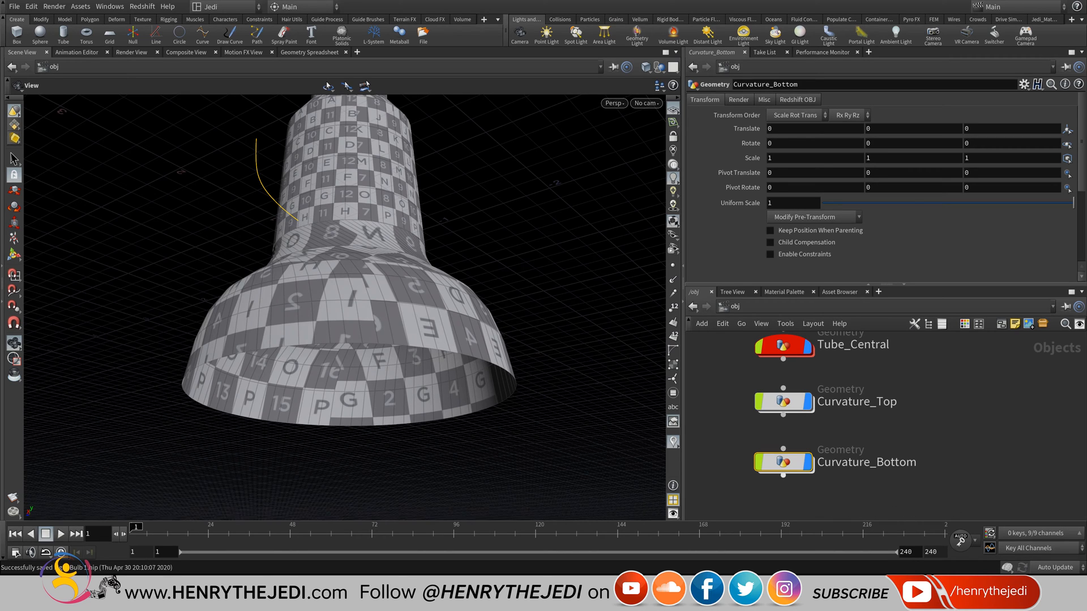
- Review the start of the Curvature_Top network, from curve1 and edit1 to the object_merge1, blast1 and sort1 branch
{"action": "double_click", "coordinate": [758, 403]}
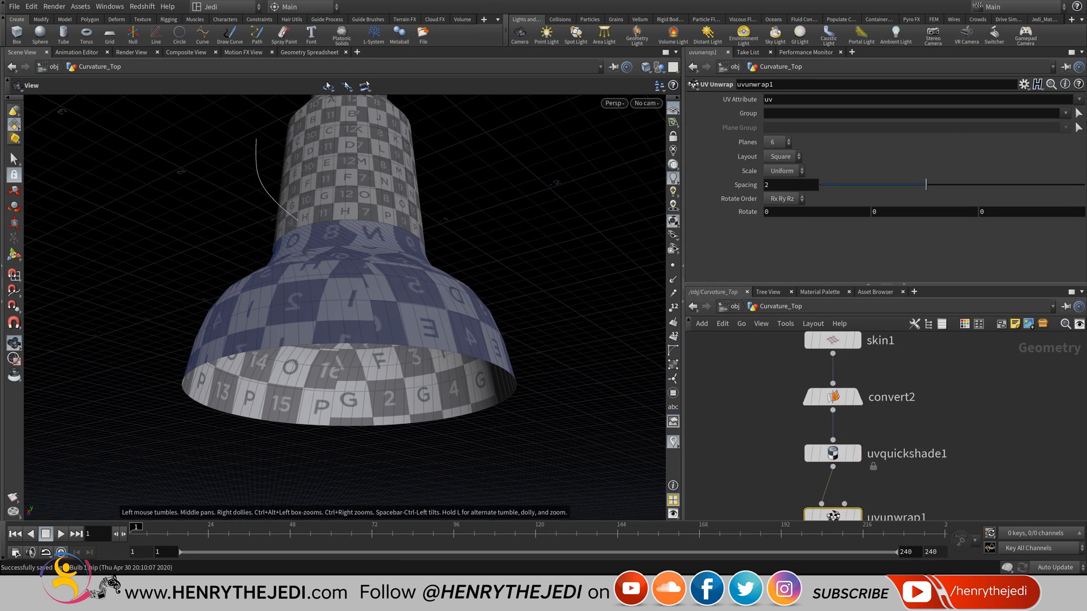
{"action": "scroll", "coordinate": [931, 492], "scroll_direction": "down", "scroll_amount": 5}
{"action": "middle_click_drag", "start_coordinate": [900, 351], "coordinate": [869, 450]}
{"action": "scroll", "coordinate": [867, 419], "scroll_direction": "up", "scroll_amount": 6}
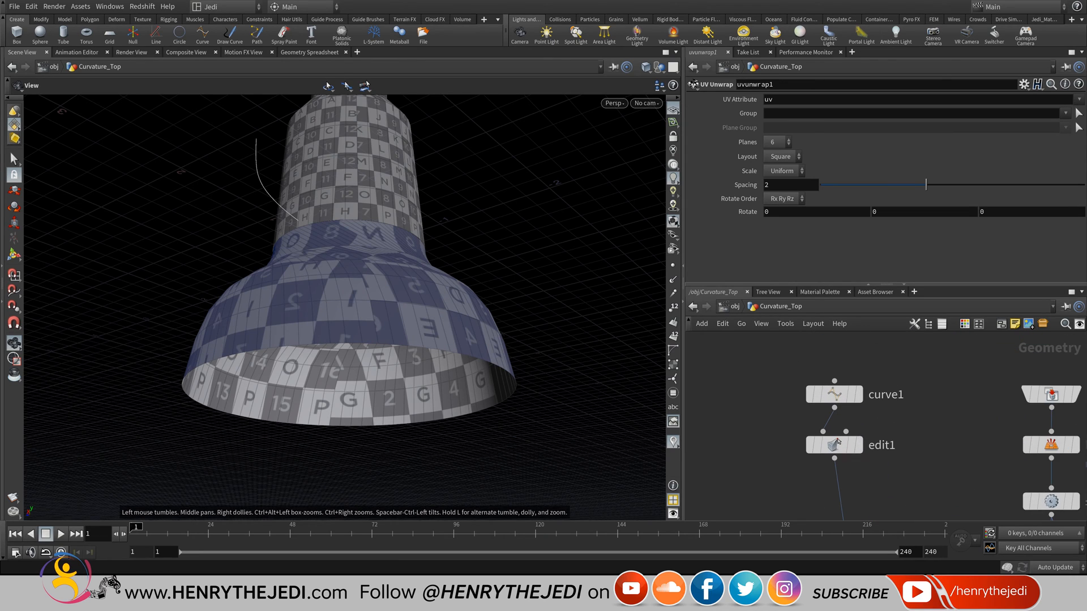
{"action": "middle_click_drag", "start_coordinate": [997, 413], "coordinate": [844, 404]}
{"action": "scroll", "coordinate": [844, 404], "scroll_direction": "down", "scroll_amount": 3}
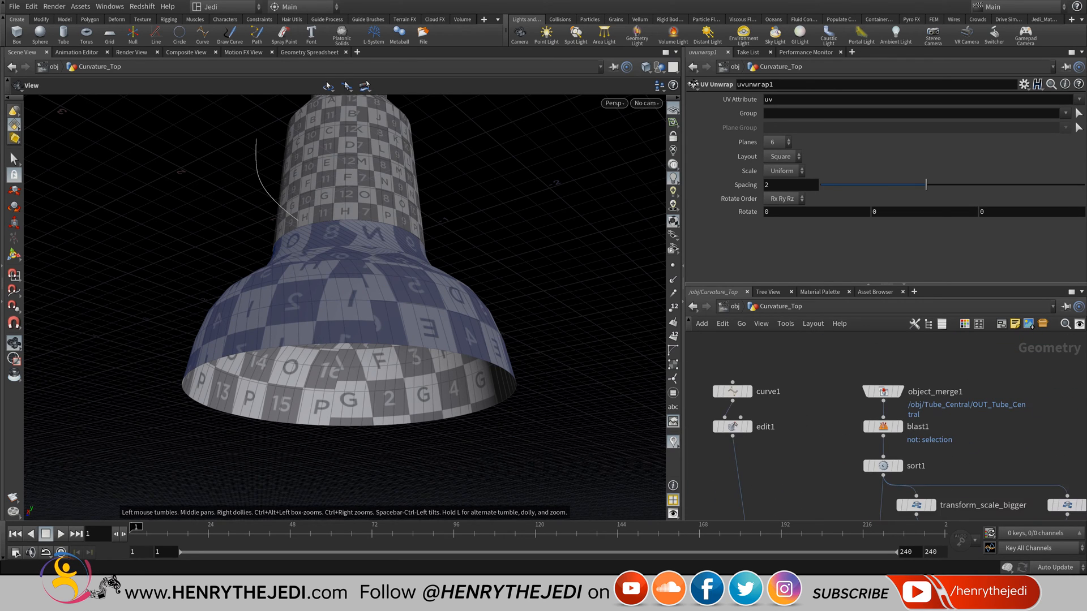
{"action": "middle_click_drag", "start_coordinate": [851, 447], "coordinate": [856, 411]}
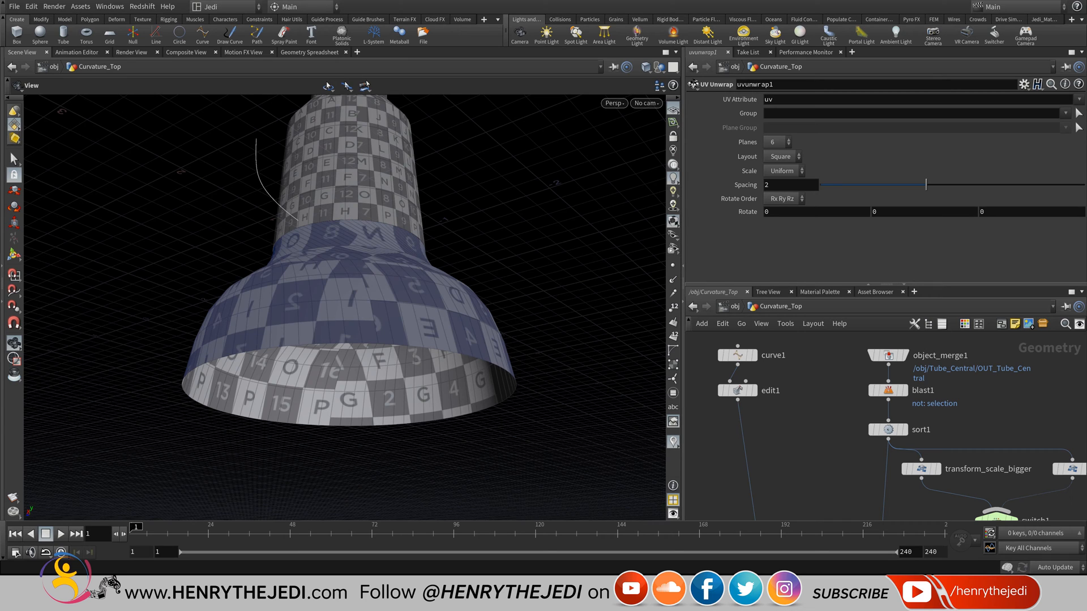
- Enter Curvature_Bottom's network and add an Object Merge node beside curve1
{"action": "left_click", "coordinate": [734, 306]}
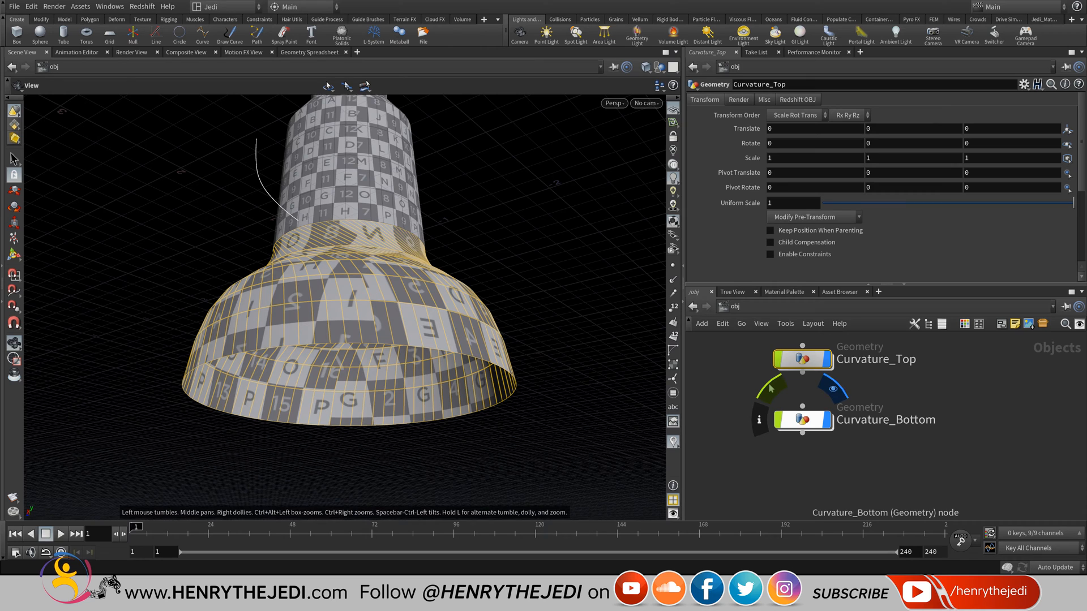
{"action": "left_click", "coordinate": [795, 420]}
{"action": "double_click", "coordinate": [792, 422]}
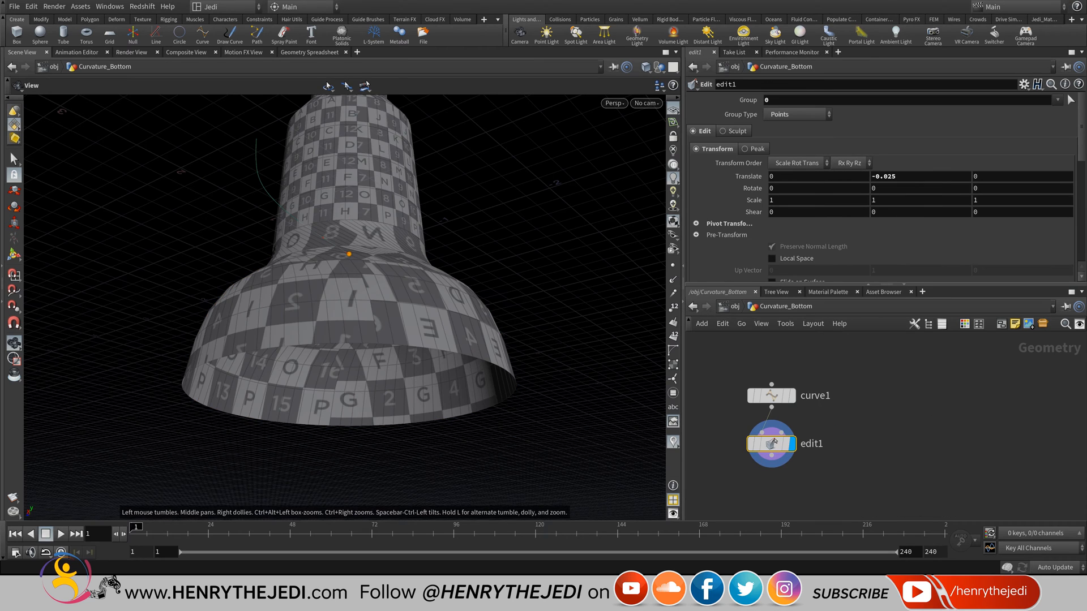
{"action": "key", "text": "Tab"}
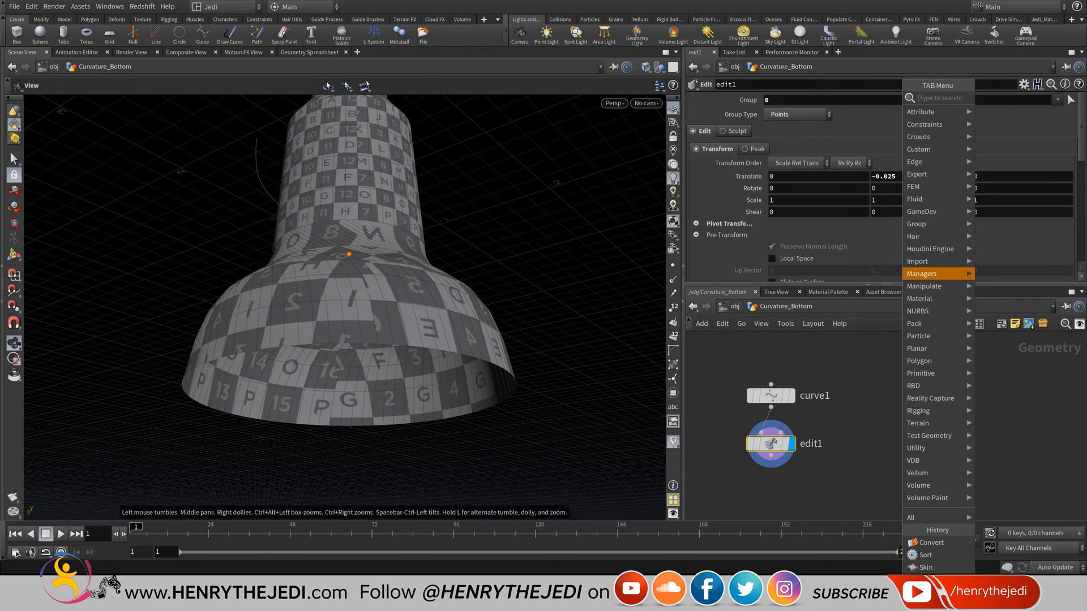
{"action": "key", "text": "Up"}
{"action": "key", "text": "Up"}
{"action": "key", "text": "Right"}
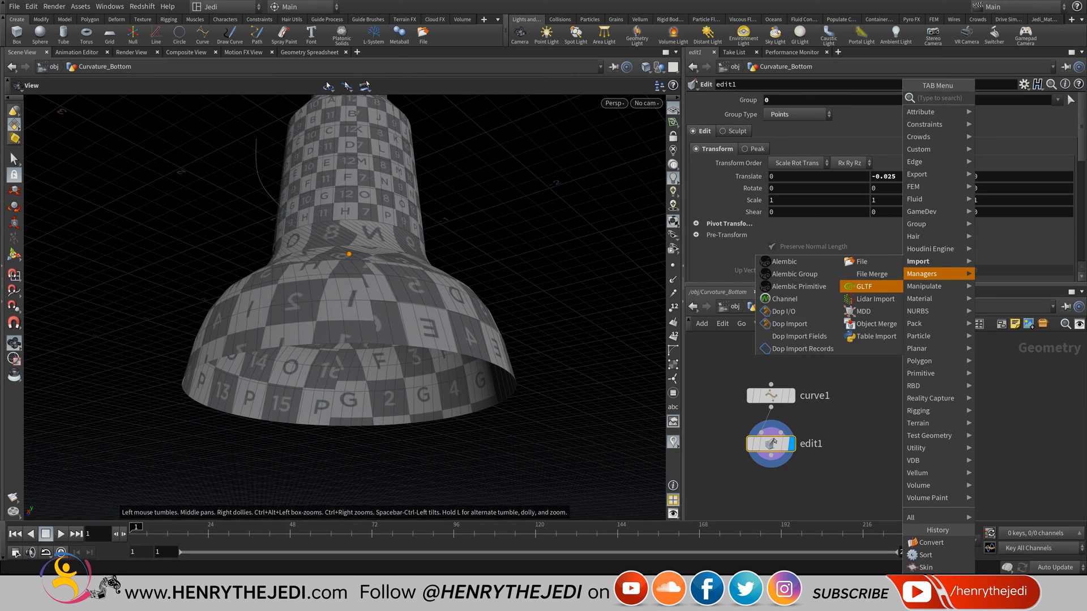
{"action": "left_click", "coordinate": [875, 324]}
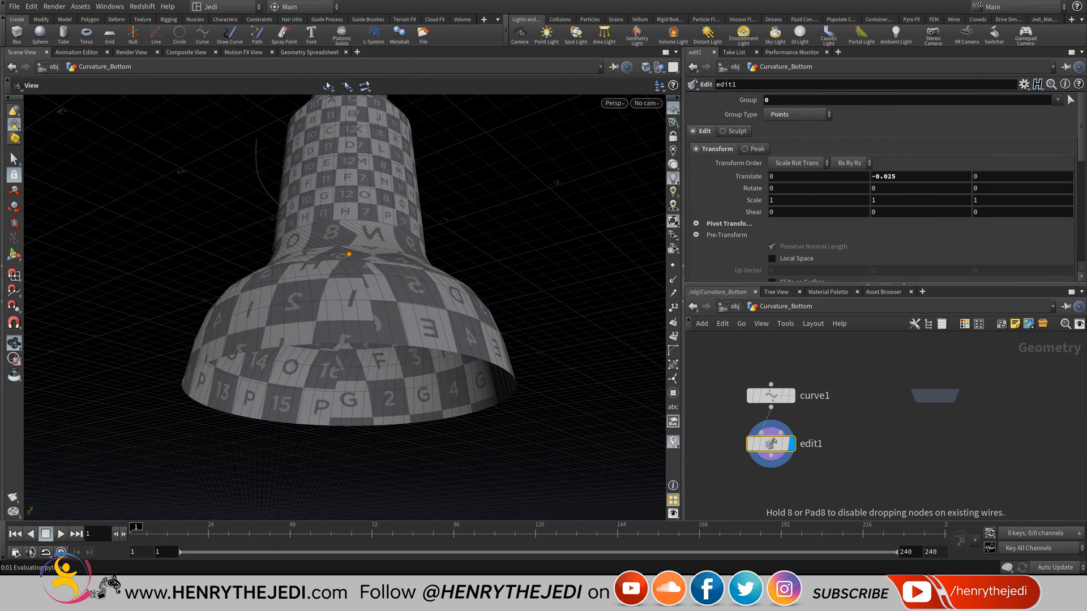
{"action": "left_click", "coordinate": [935, 396]}
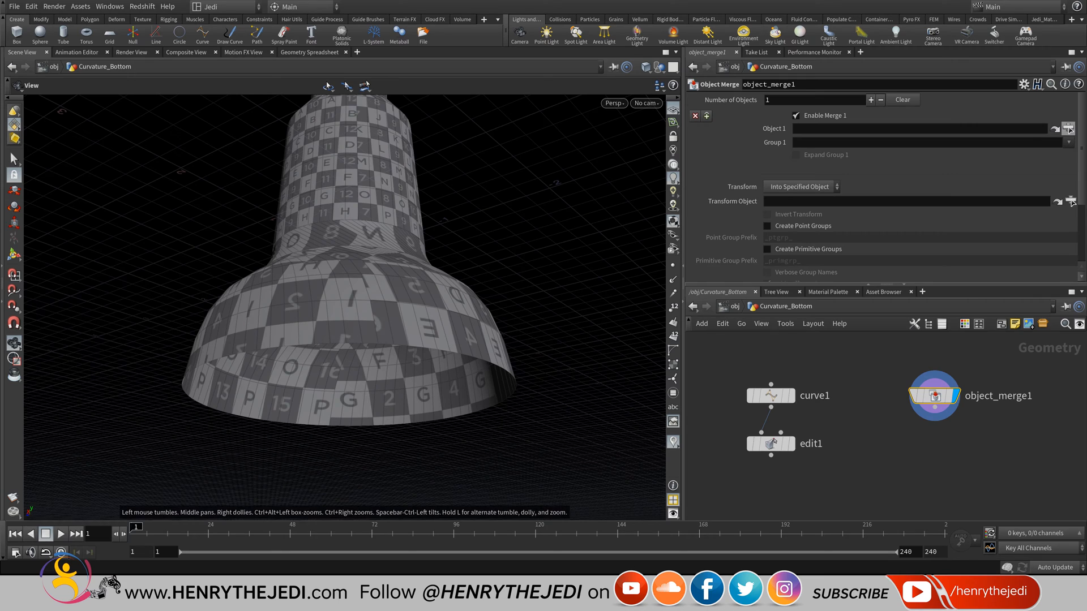
- Set the Object Merge node's Object 1 to /obj/Curvature_Top/OUT_Curvature_Top
{"action": "left_click", "coordinate": [1068, 128]}
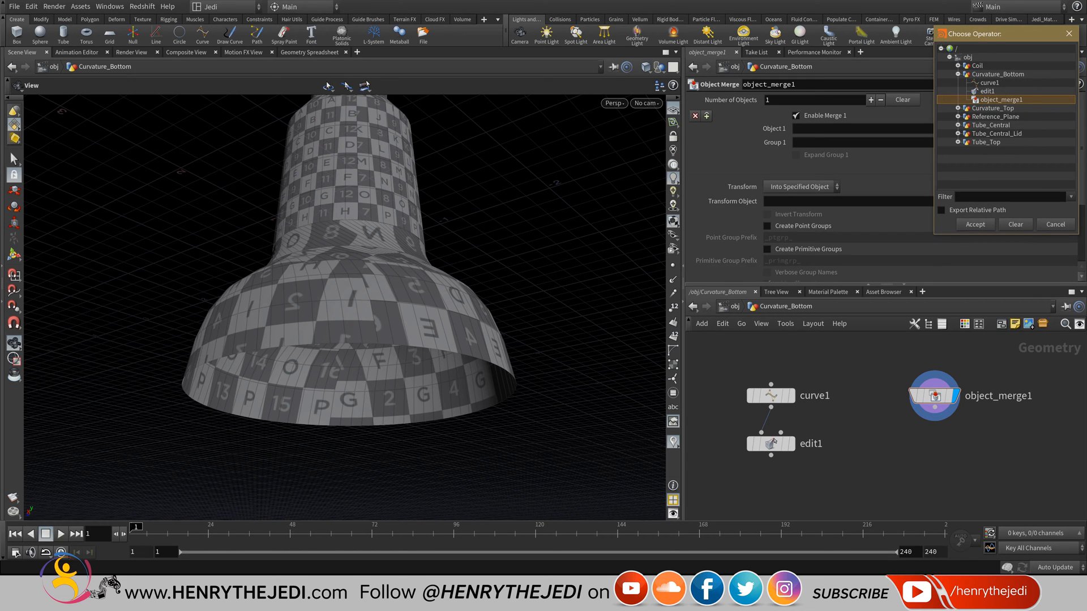
{"action": "left_click", "coordinate": [958, 108]}
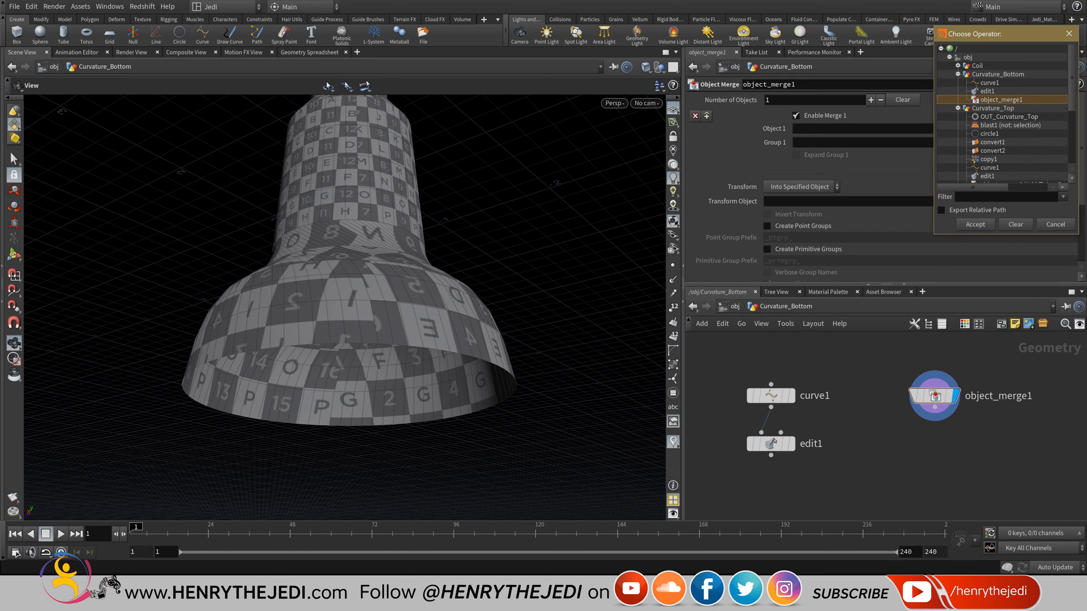
{"action": "double_click", "coordinate": [1008, 117]}
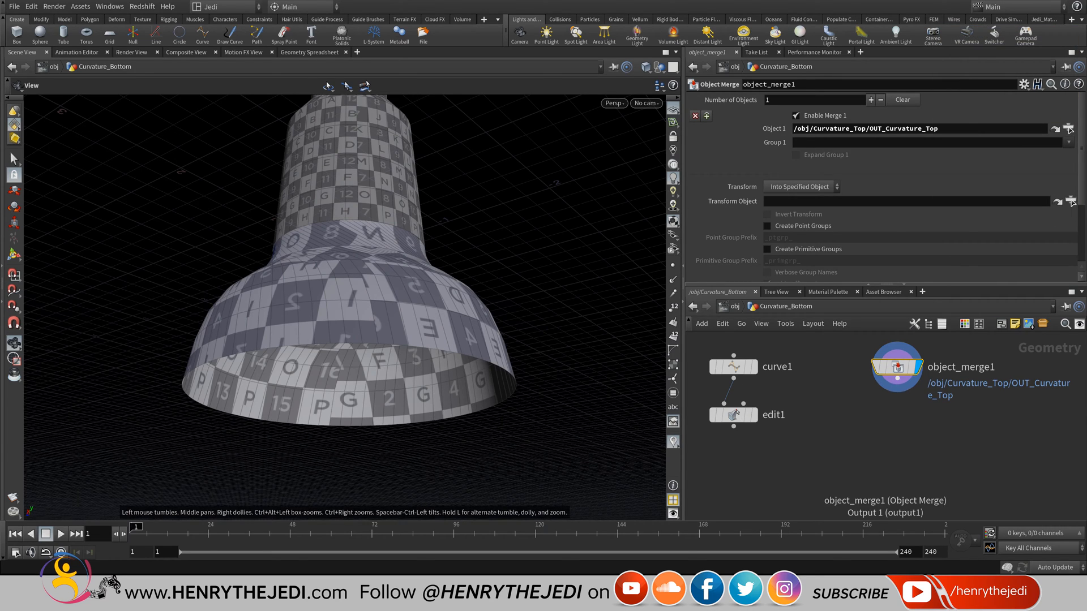
{"action": "key", "text": "Tab"}
{"action": "mouse_move", "coordinate": [928, 361]}
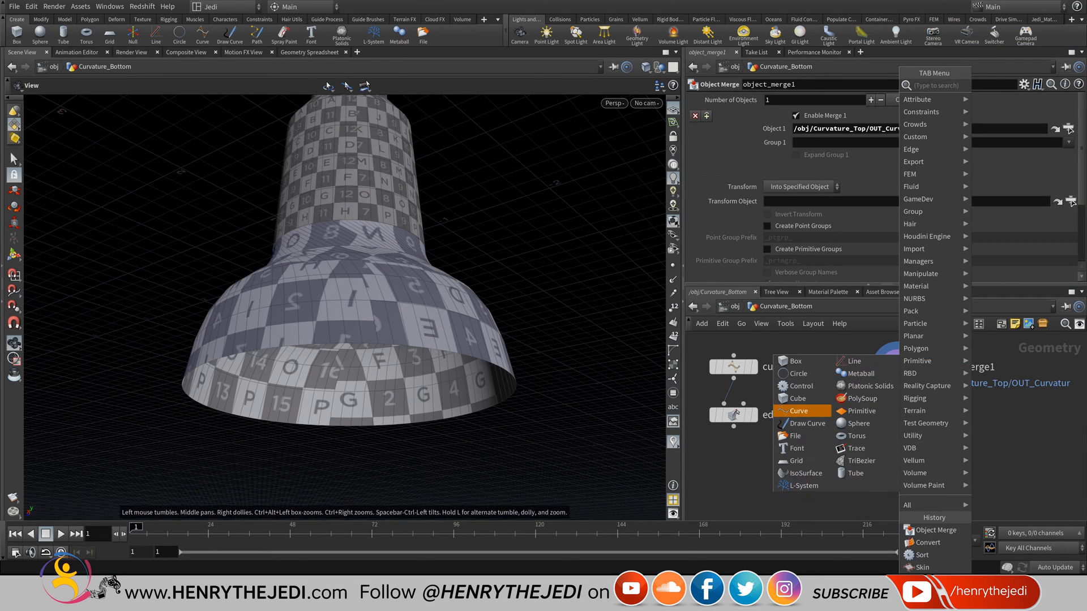
{"action": "left_click", "coordinate": [802, 411]}
{"action": "left_click_drag", "start_coordinate": [345, 266], "coordinate": [371, 337]}
{"action": "middle_click_drag", "start_coordinate": [899, 422], "coordinate": [871, 459]}
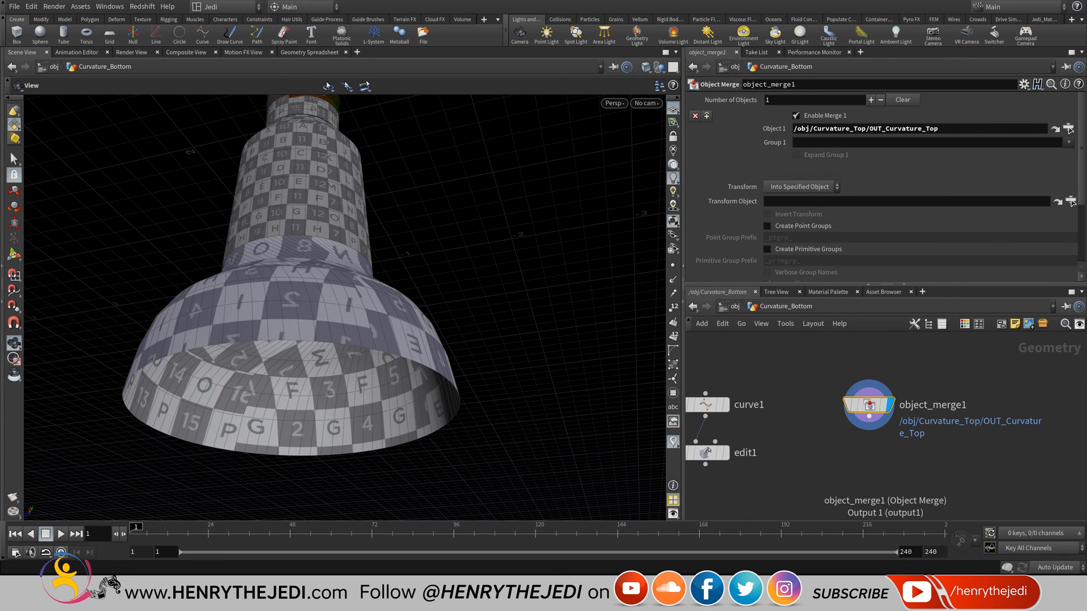
- Add a Blast node connected below object_merge1 in the Curvature_Bottom network
{"action": "key", "text": "Tab"}
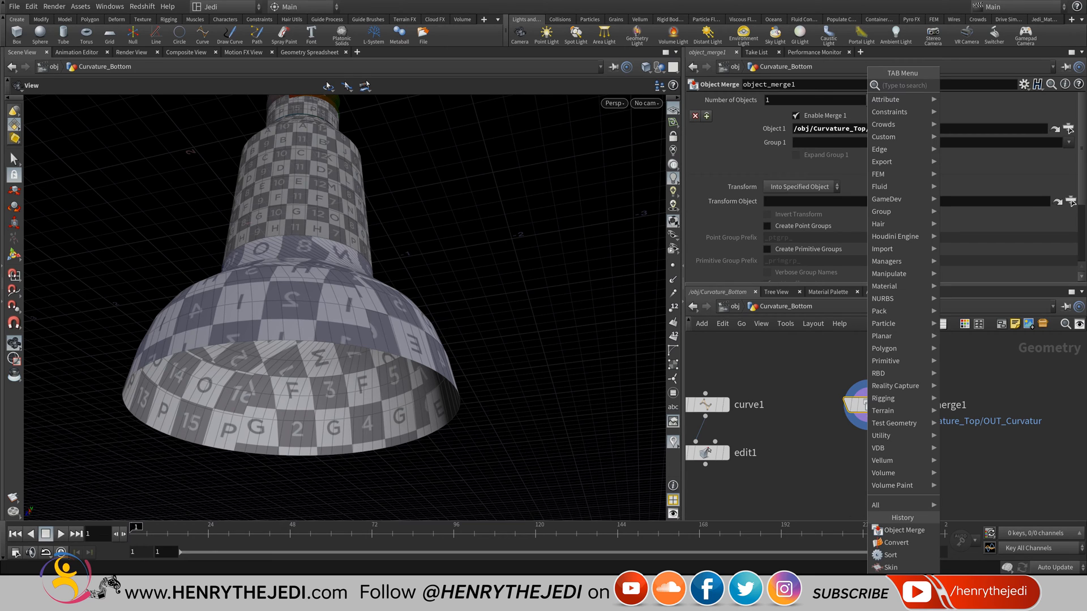
{"action": "mouse_move", "coordinate": [894, 336]}
{"action": "mouse_move", "coordinate": [894, 261]}
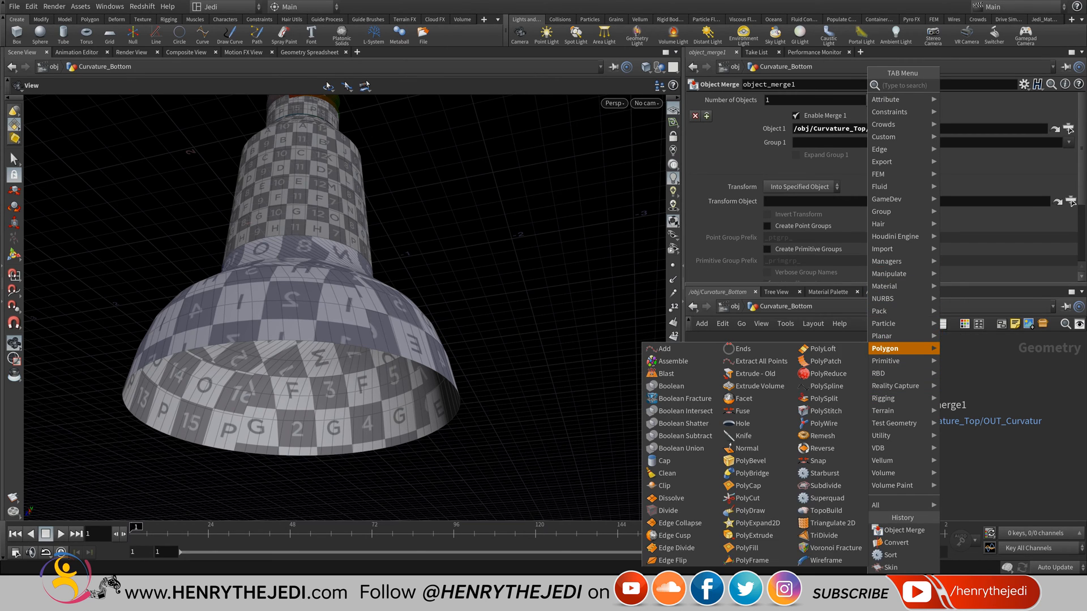
{"action": "left_click", "coordinate": [666, 373]}
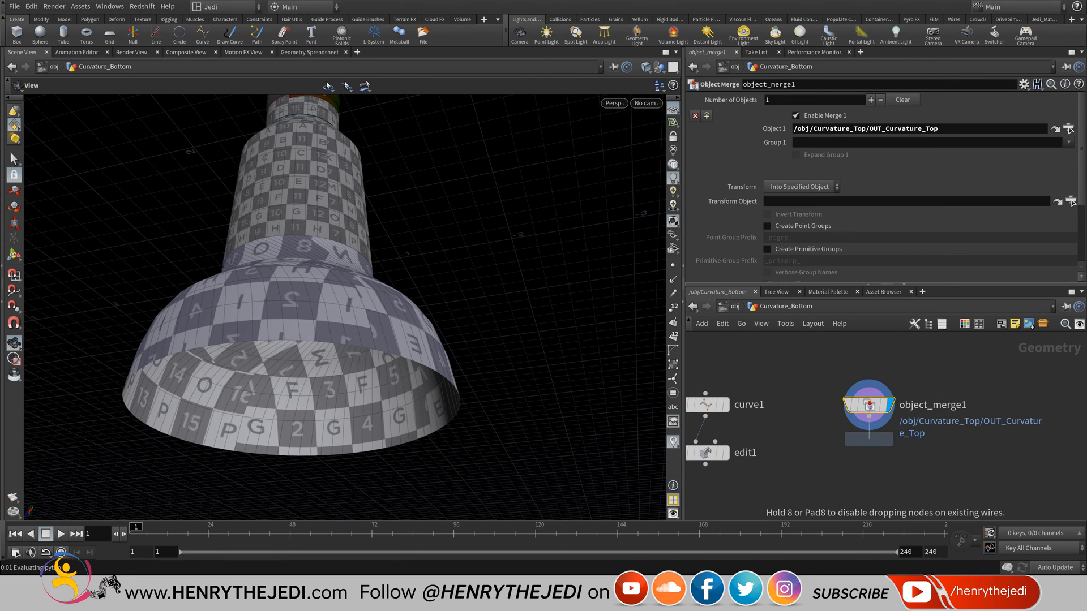
{"action": "left_click", "coordinate": [888, 453]}
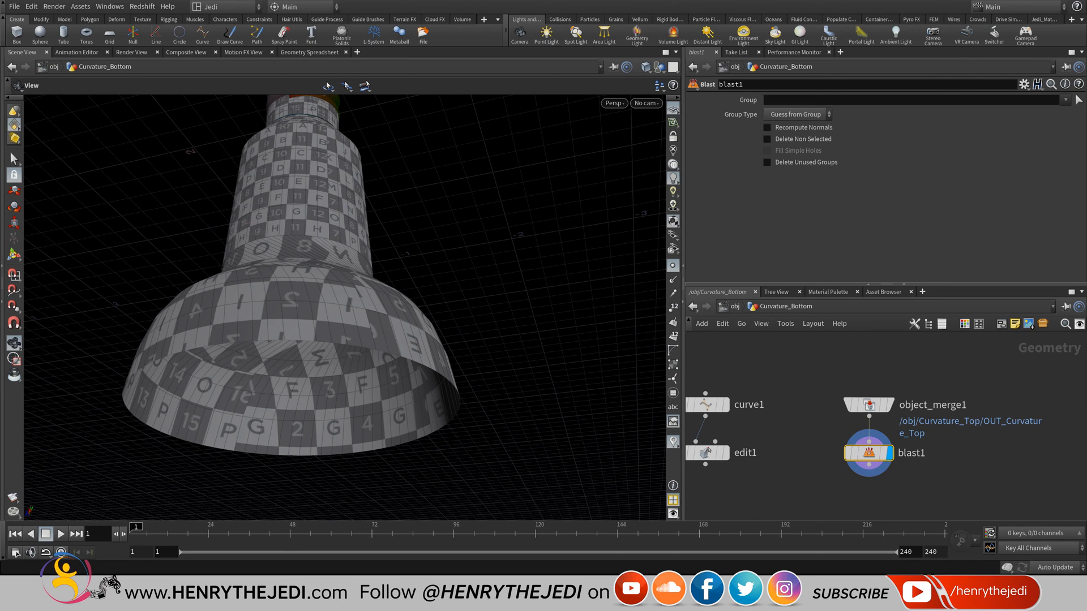
- In the Front view, set blast1's group to the points along the bulb's bottom rim and enable Delete Non Selected
{"action": "left_click_drag", "start_coordinate": [317, 299], "coordinate": [318, 351]}
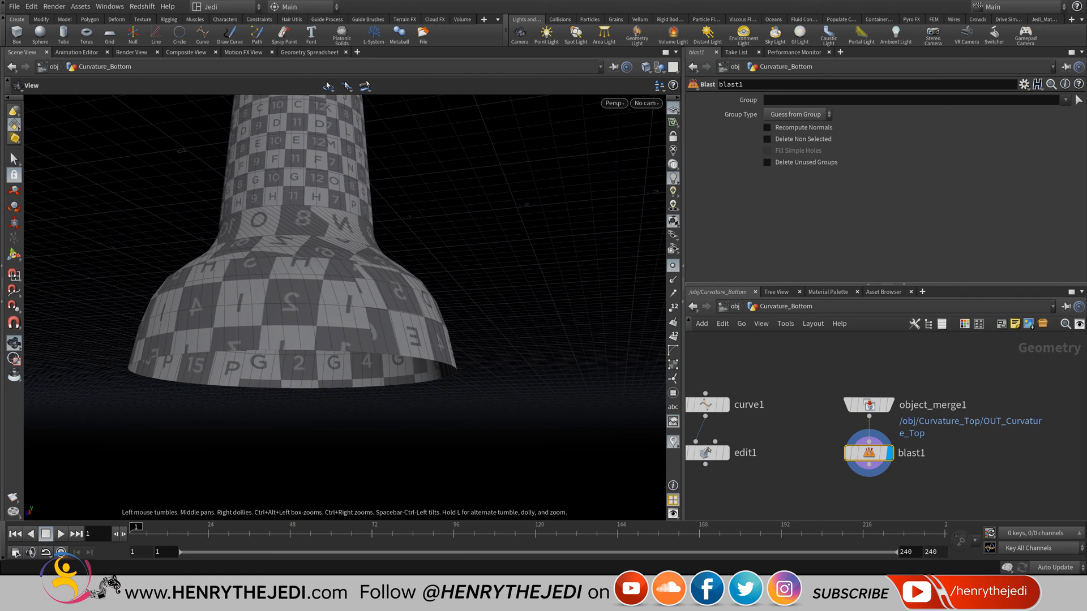
{"action": "left_click", "coordinate": [614, 104]}
{"action": "mouse_move", "coordinate": [620, 127]}
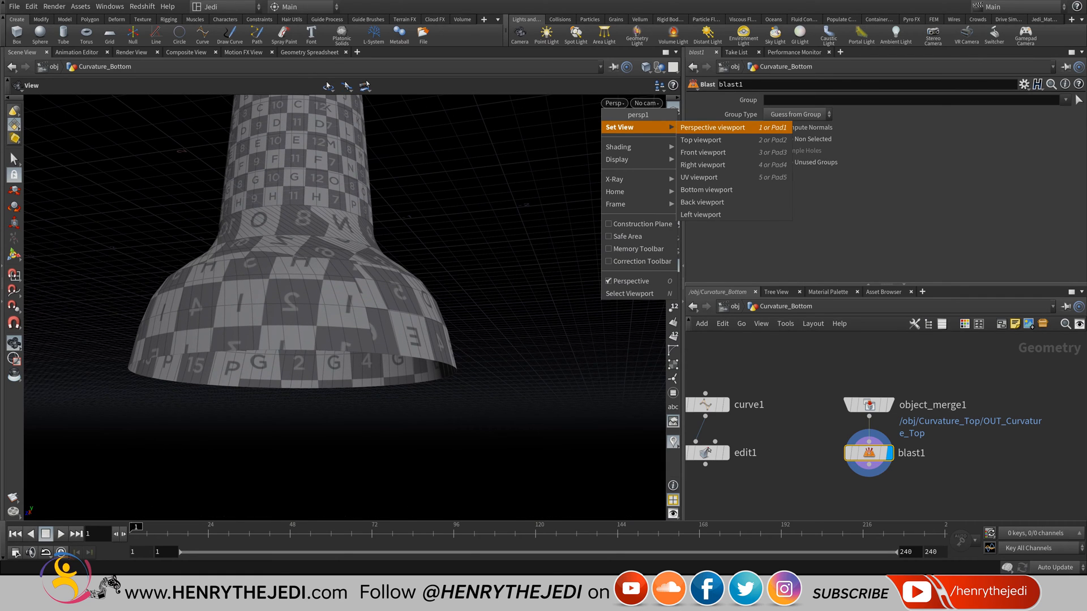
{"action": "left_click", "coordinate": [702, 152]}
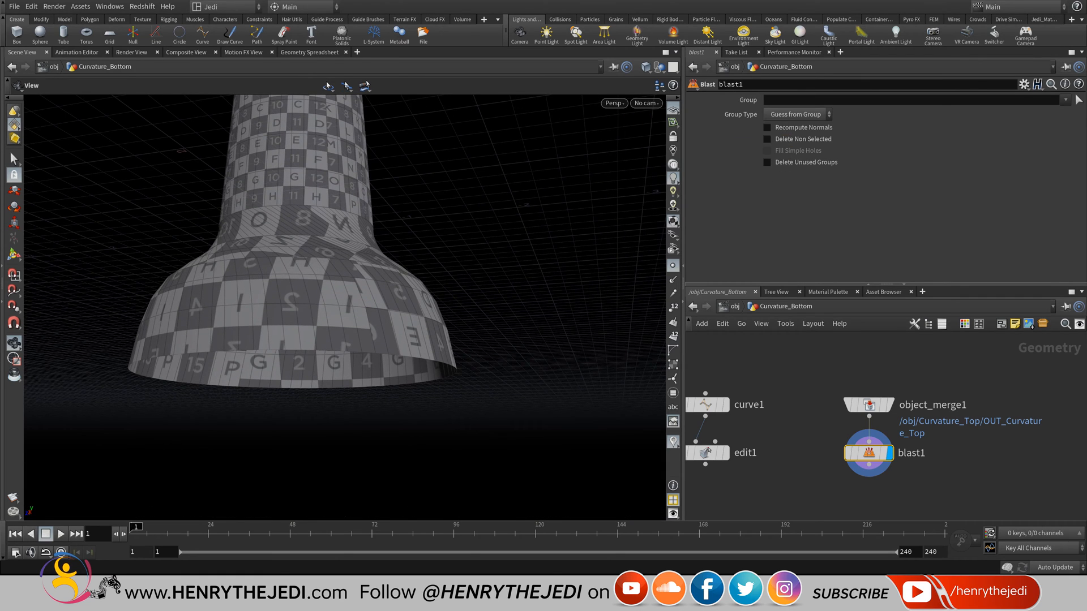
{"action": "middle_click_drag", "start_coordinate": [397, 367], "coordinate": [403, 325]}
{"action": "scroll", "coordinate": [403, 325], "scroll_direction": "up", "scroll_amount": 8}
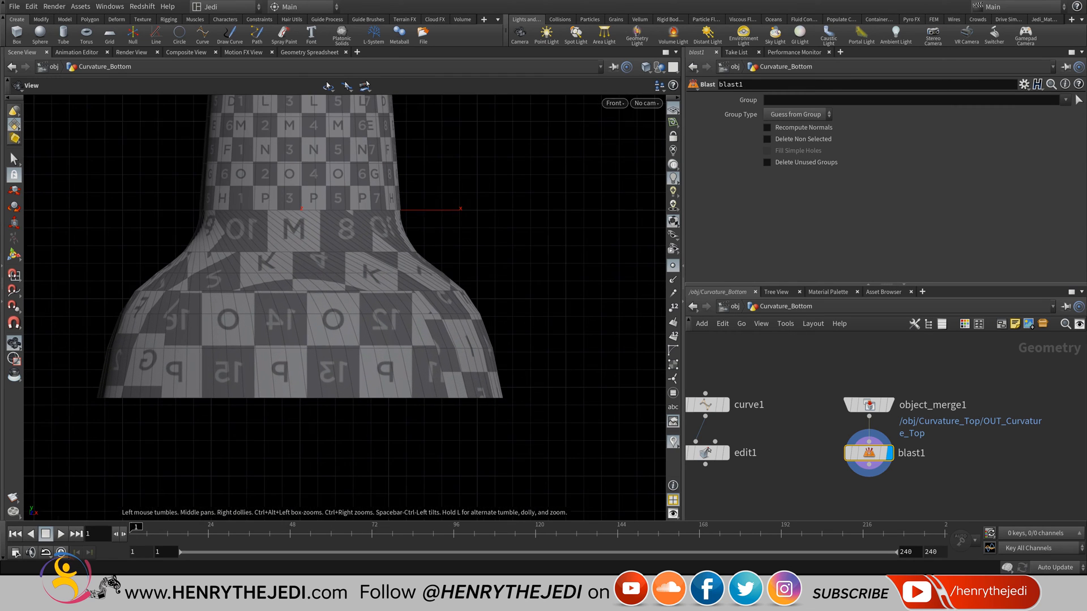
{"action": "left_click", "coordinate": [1077, 101]}
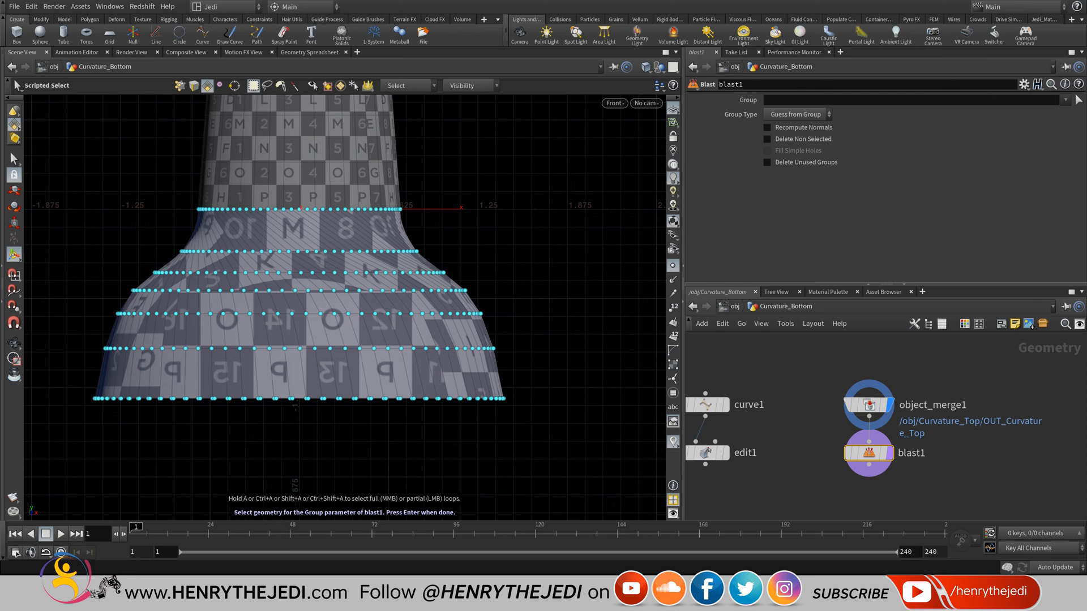
{"action": "left_click_drag", "start_coordinate": [591, 457], "coordinate": [67, 399]}
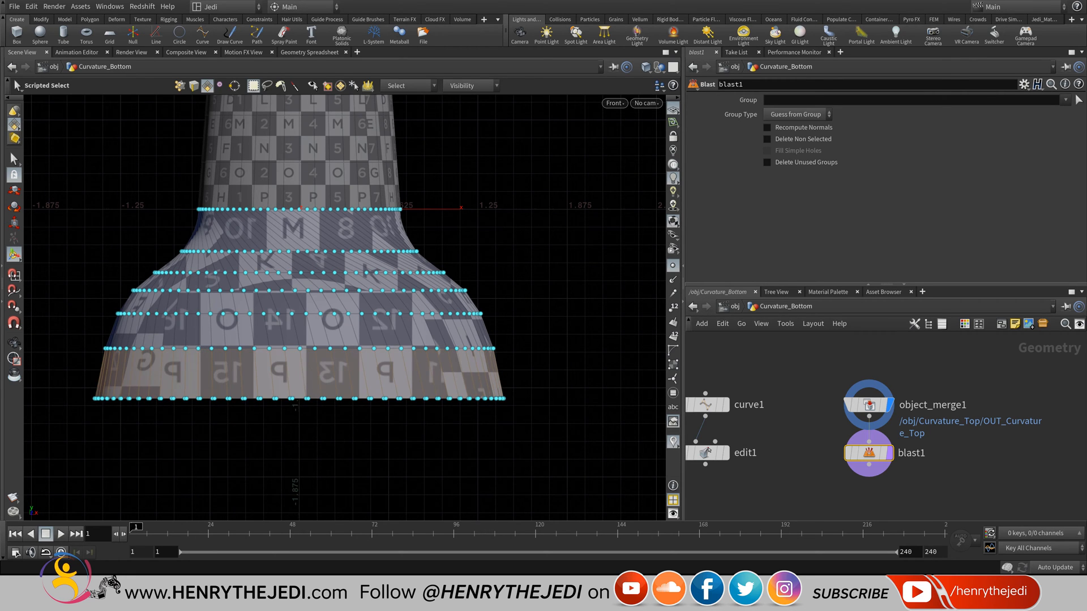
{"action": "key", "text": "2"}
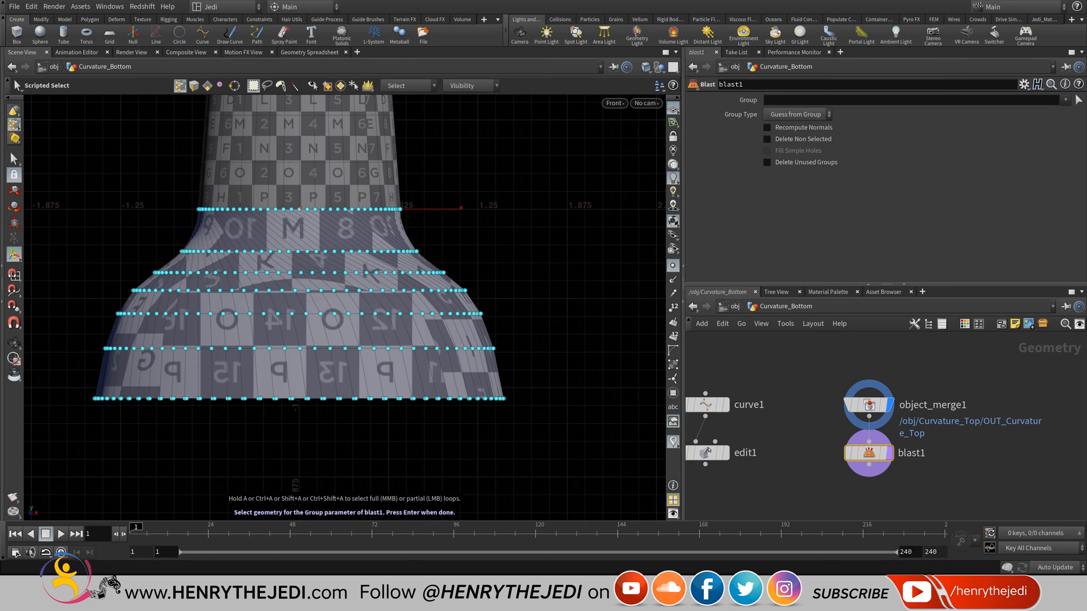
{"action": "left_click_drag", "start_coordinate": [562, 430], "coordinate": [54, 379]}
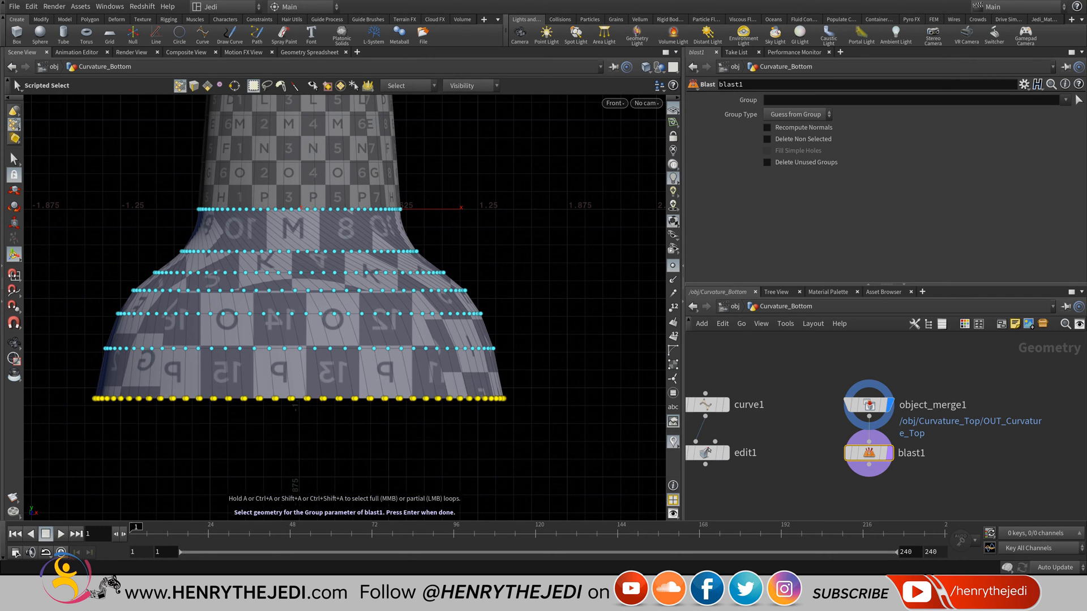
{"action": "key", "text": "Return"}
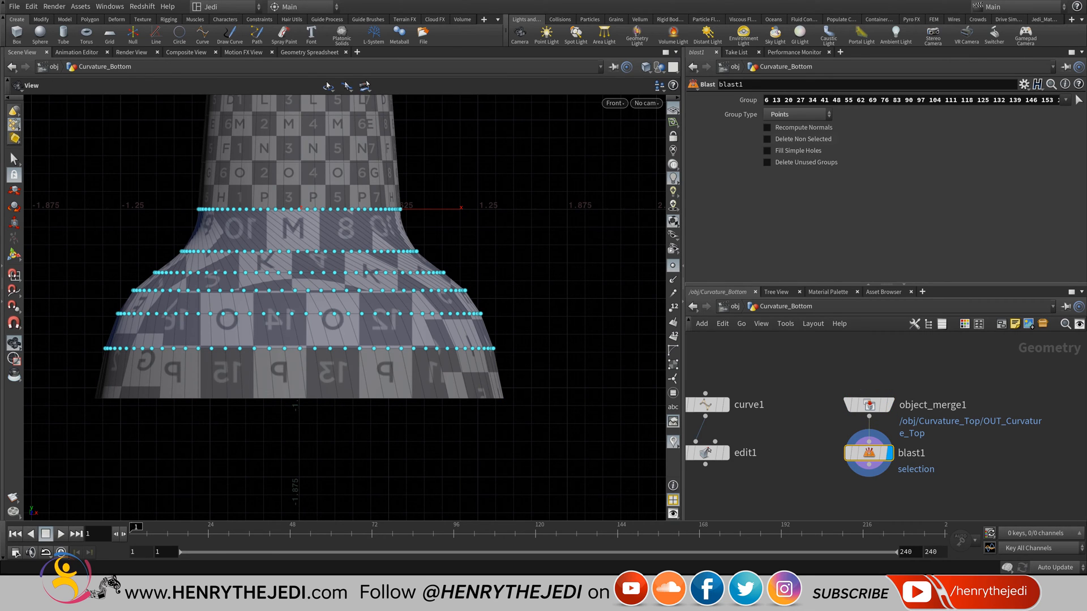
{"action": "left_click", "coordinate": [767, 138]}
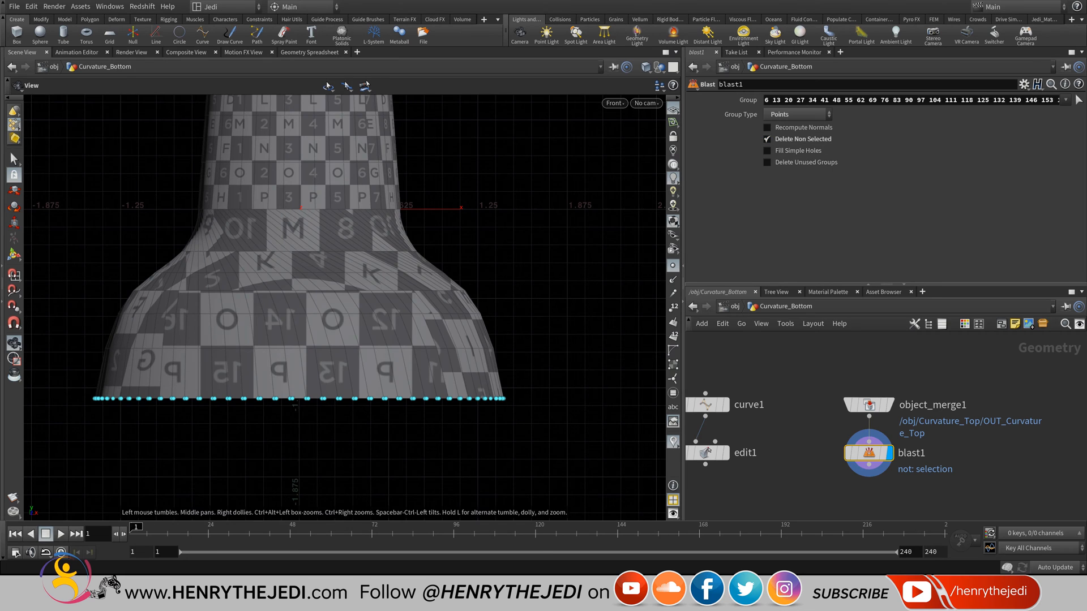
- Return to the Perspective view, check the ring of points around the bottom rim and save the scene
{"action": "left_click", "coordinate": [672, 108]}
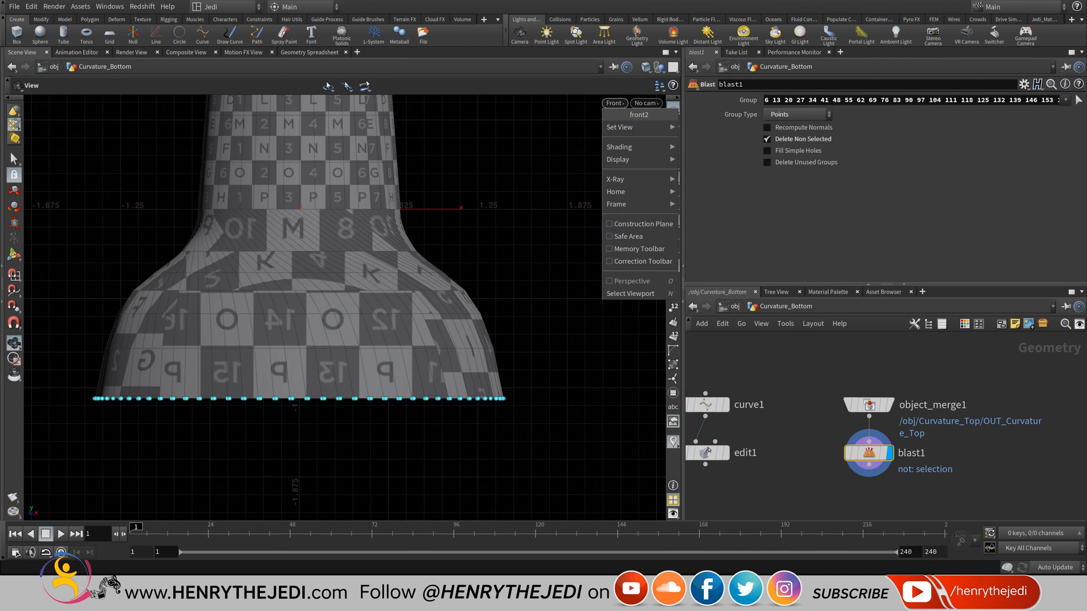
{"action": "mouse_move", "coordinate": [623, 127]}
{"action": "left_click", "coordinate": [713, 127]}
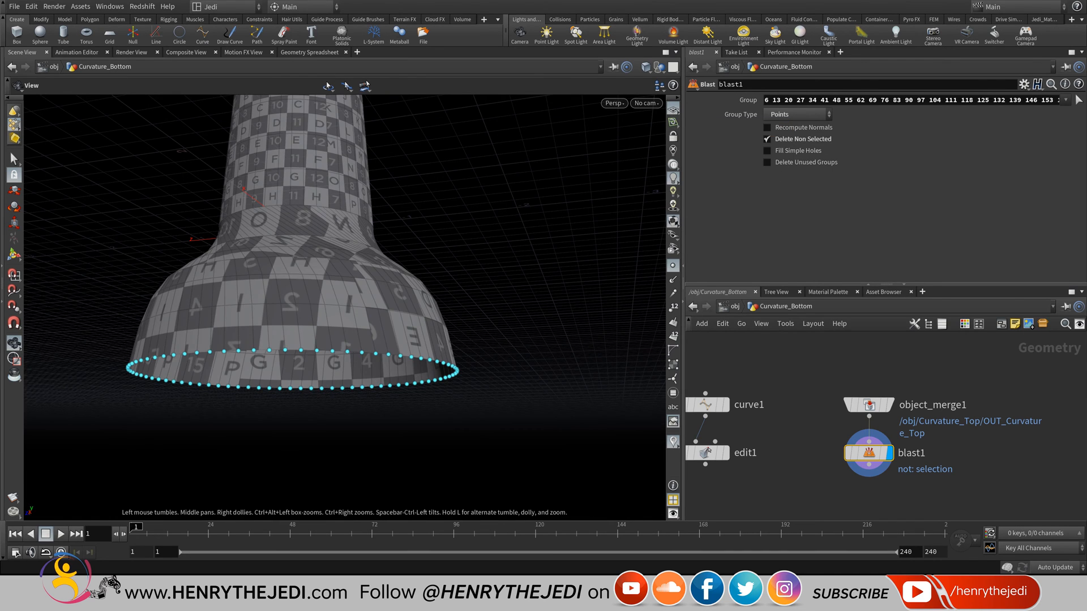
{"action": "left_click_drag", "start_coordinate": [317, 305], "coordinate": [452, 339]}
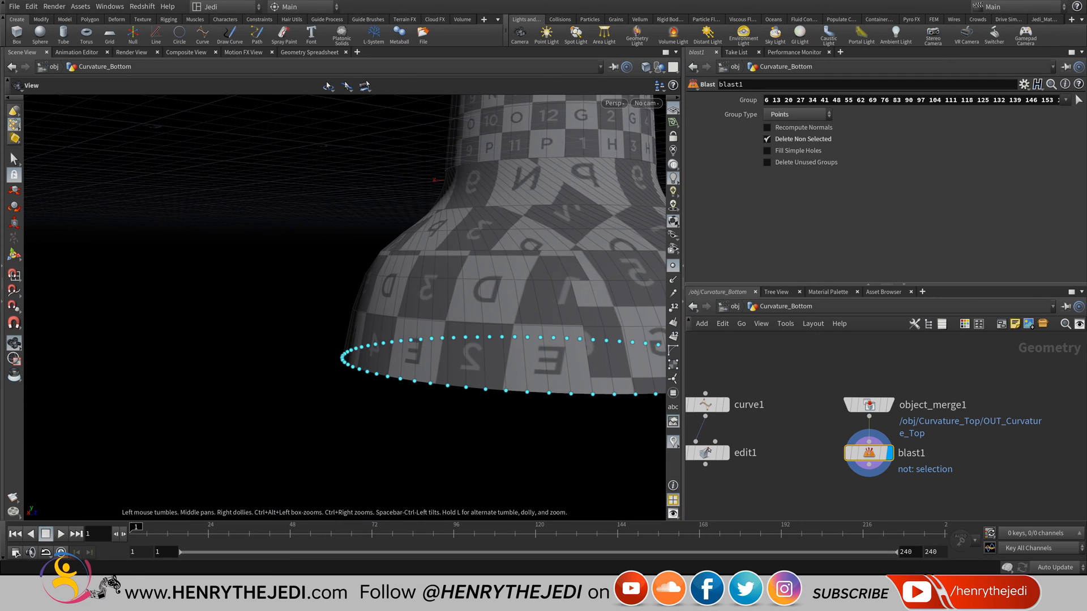
{"action": "left_click_drag", "start_coordinate": [340, 317], "coordinate": [435, 314]}
{"action": "key", "text": "ctrl+s"}
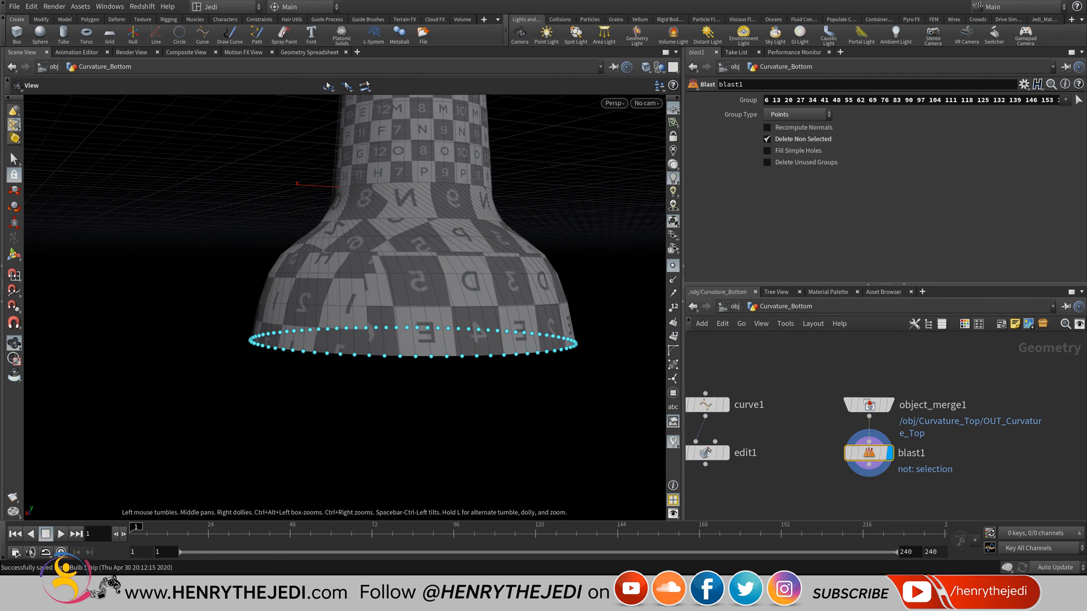
- Add a Copy Stamp node, wiring edit1 into its first input and blast1 into its second input
{"action": "middle_click_drag", "start_coordinate": [792, 447], "coordinate": [795, 396]}
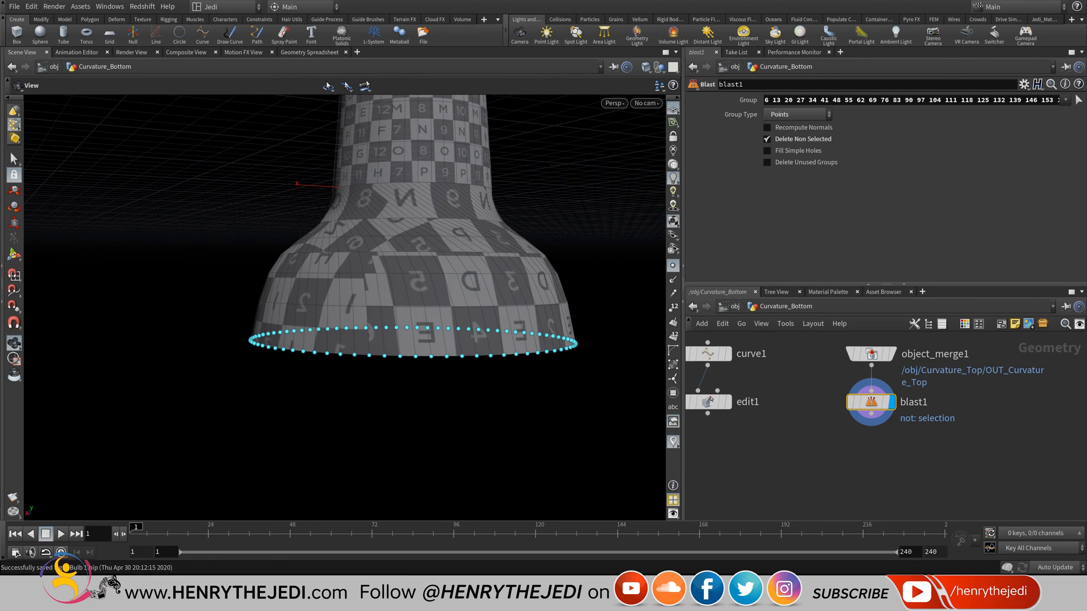
{"action": "left_click_drag", "start_coordinate": [396, 340], "coordinate": [396, 258]}
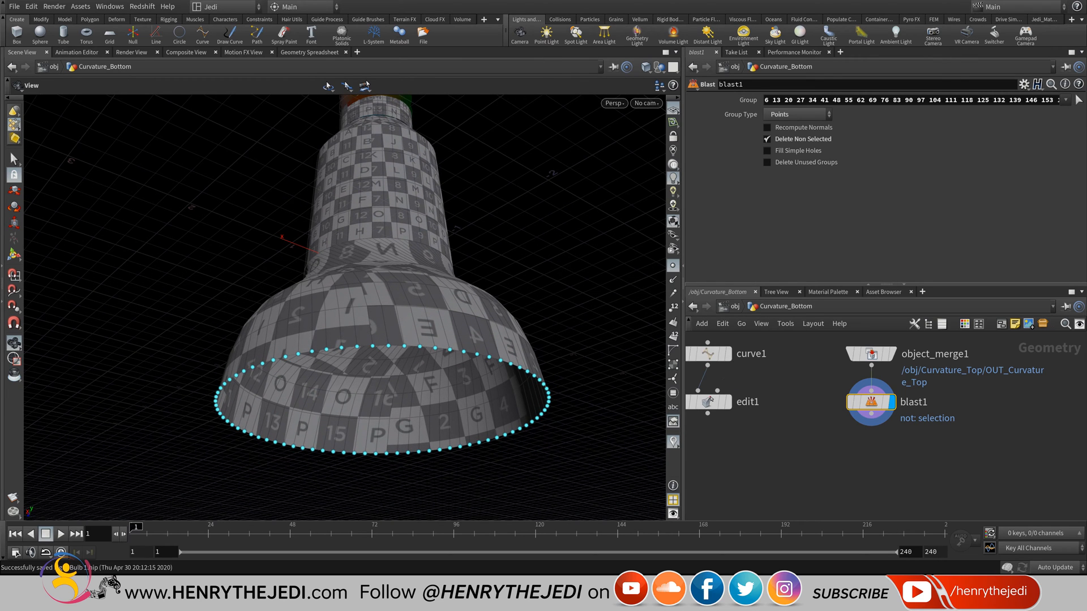
{"action": "middle_click_drag", "start_coordinate": [793, 442], "coordinate": [802, 419]}
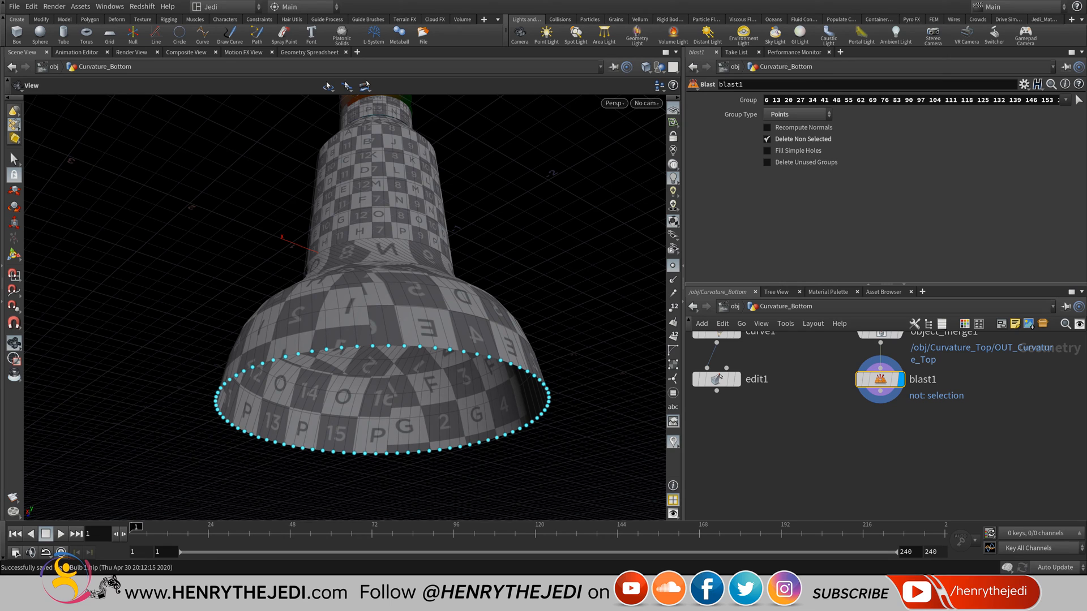
{"action": "key", "text": "Tab"}
{"action": "mouse_move", "coordinate": [753, 422]}
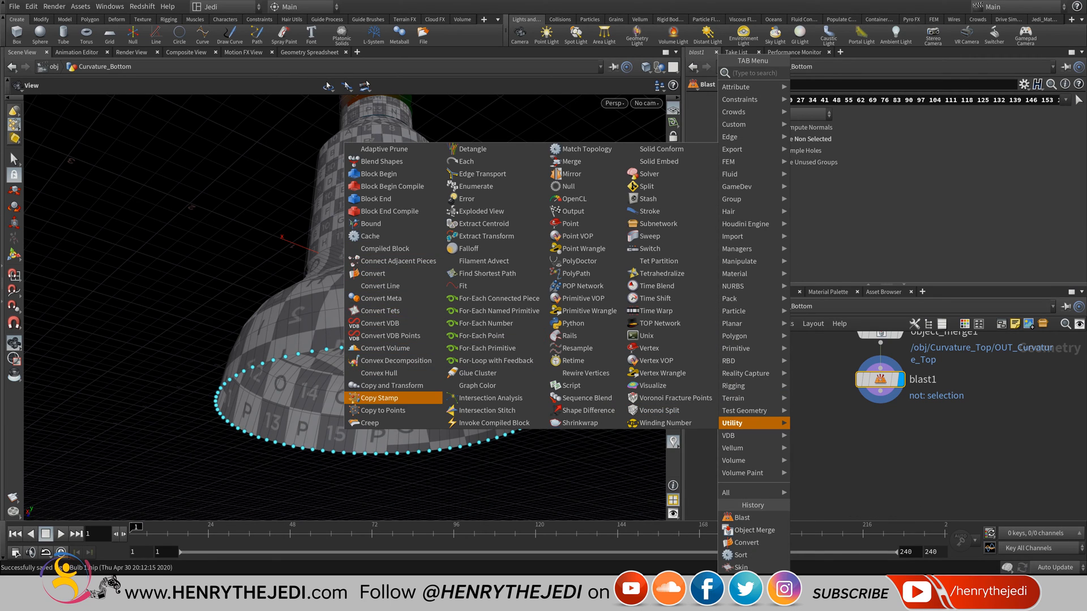
{"action": "left_click", "coordinate": [396, 398]}
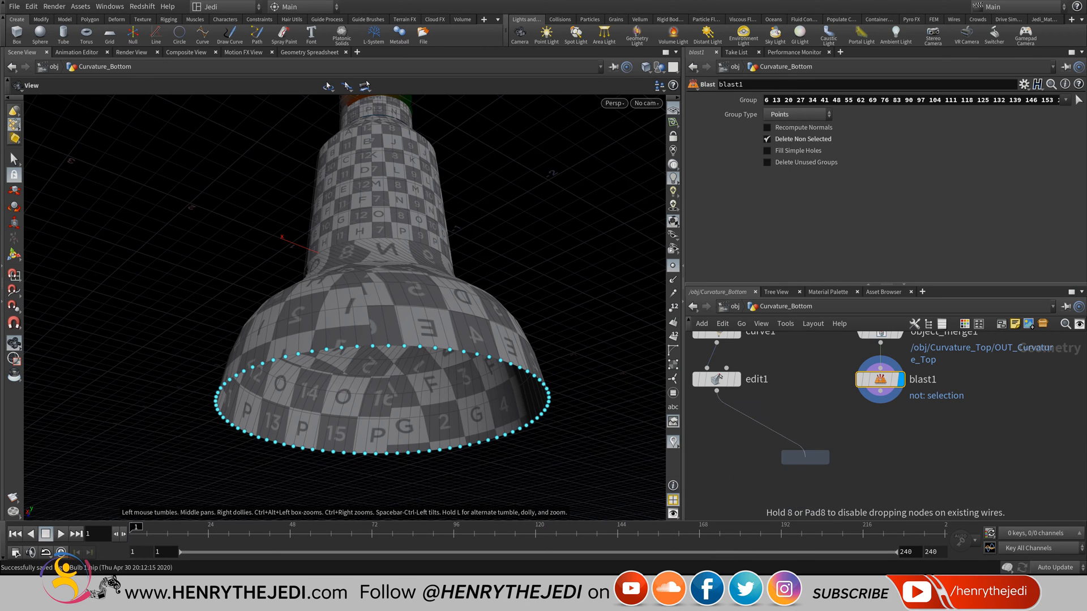
{"action": "left_click", "coordinate": [805, 457]}
{"action": "left_click", "coordinate": [880, 391]}
{"action": "left_click", "coordinate": [814, 446]}
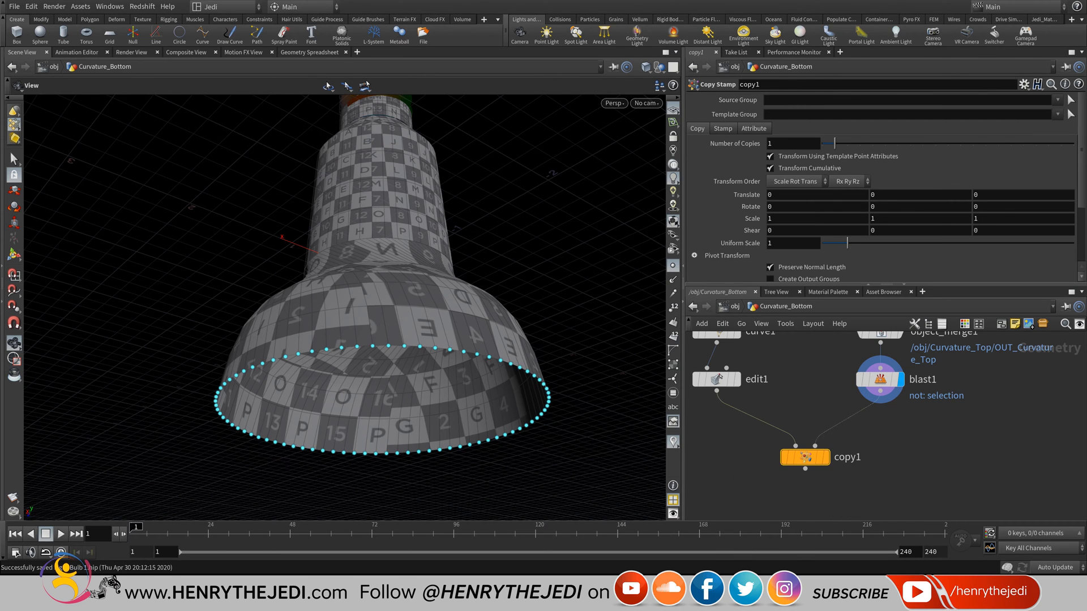
- Display the Copy Stamp node's result and inspect how the curves are oriented around the ring of points
{"action": "left_click", "coordinate": [826, 457]}
{"action": "left_click_drag", "start_coordinate": [385, 271], "coordinate": [444, 331]}
{"action": "middle_click_drag", "start_coordinate": [339, 306], "coordinate": [452, 333]}
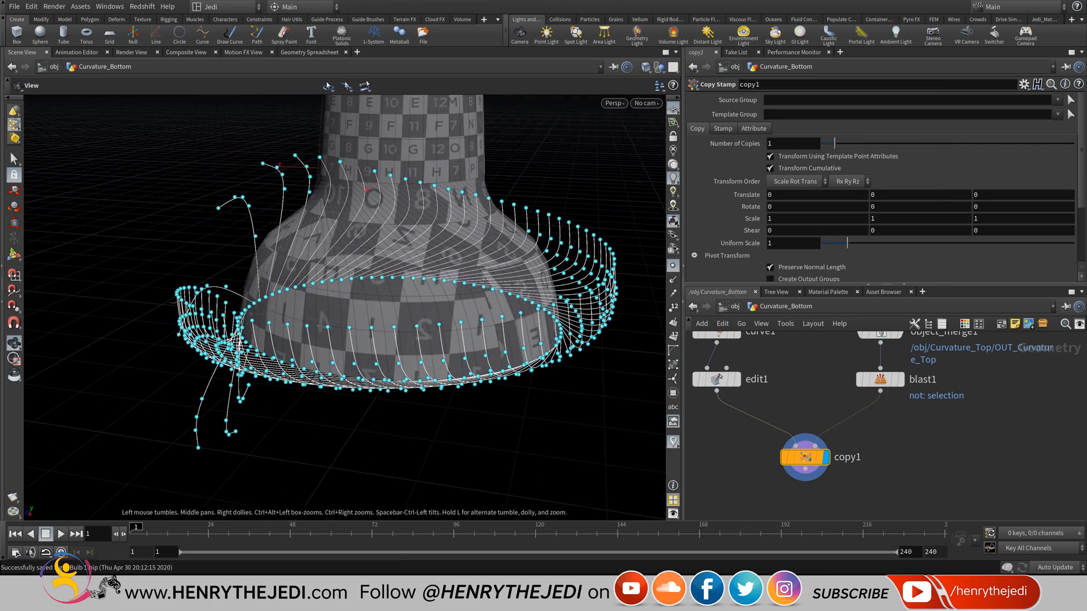
{"action": "mouse_move", "coordinate": [430, 334]}
{"action": "left_mouse_down"}
{"action": "mouse_move", "coordinate": [419, 272]}
{"action": "mouse_move", "coordinate": [396, 243]}
{"action": "mouse_move", "coordinate": [431, 314]}
{"action": "left_mouse_up"}
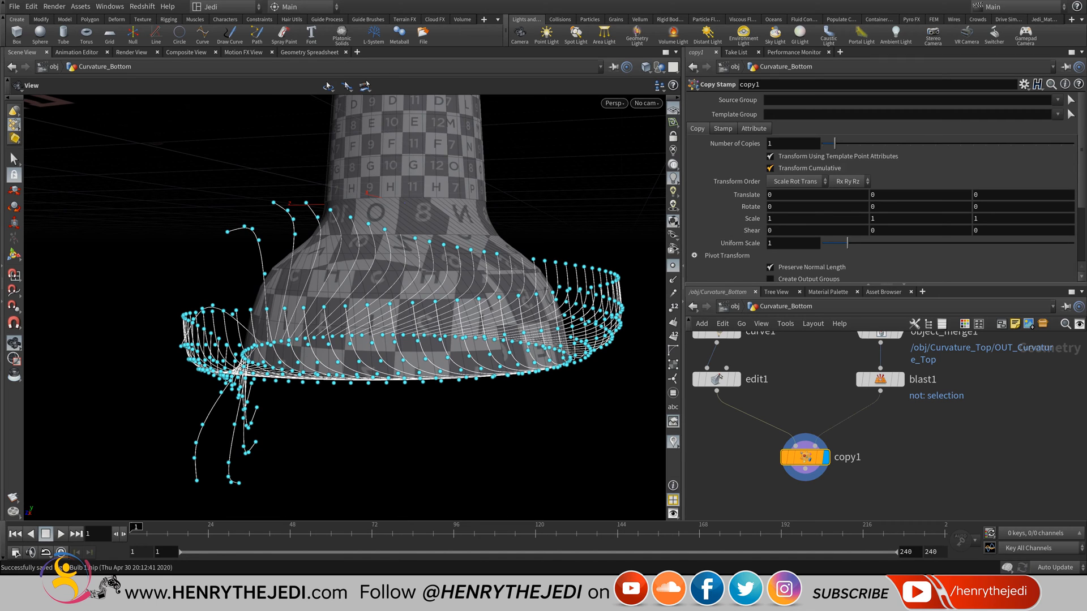
- Display blast1 and hide the other objects in the viewport to isolate its ring of points
{"action": "left_click", "coordinate": [900, 379]}
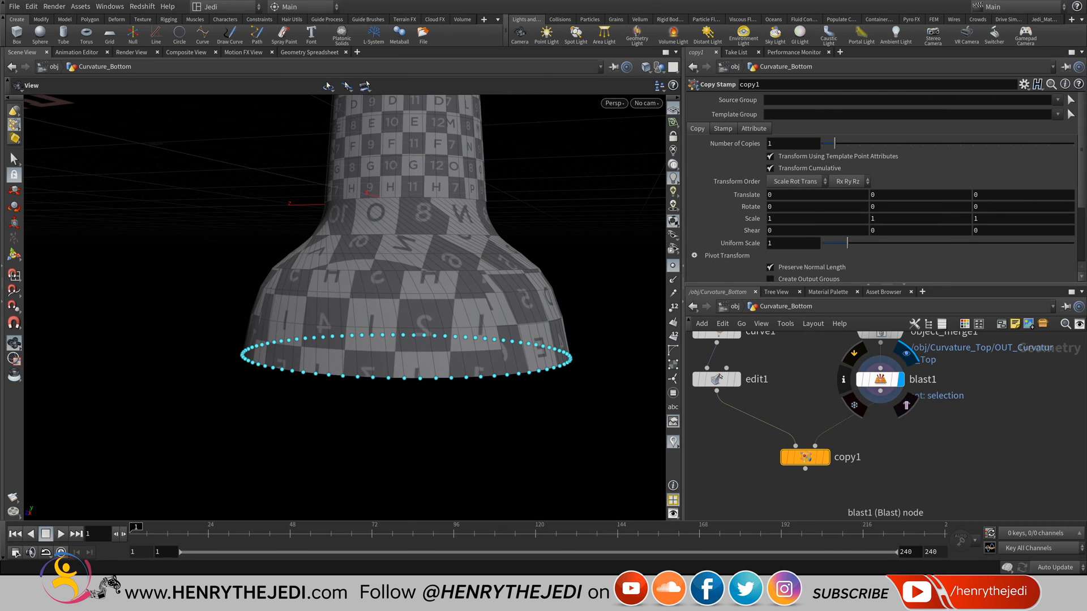
{"action": "left_click", "coordinate": [880, 380]}
{"action": "middle_click_drag", "start_coordinate": [430, 317], "coordinate": [397, 328]}
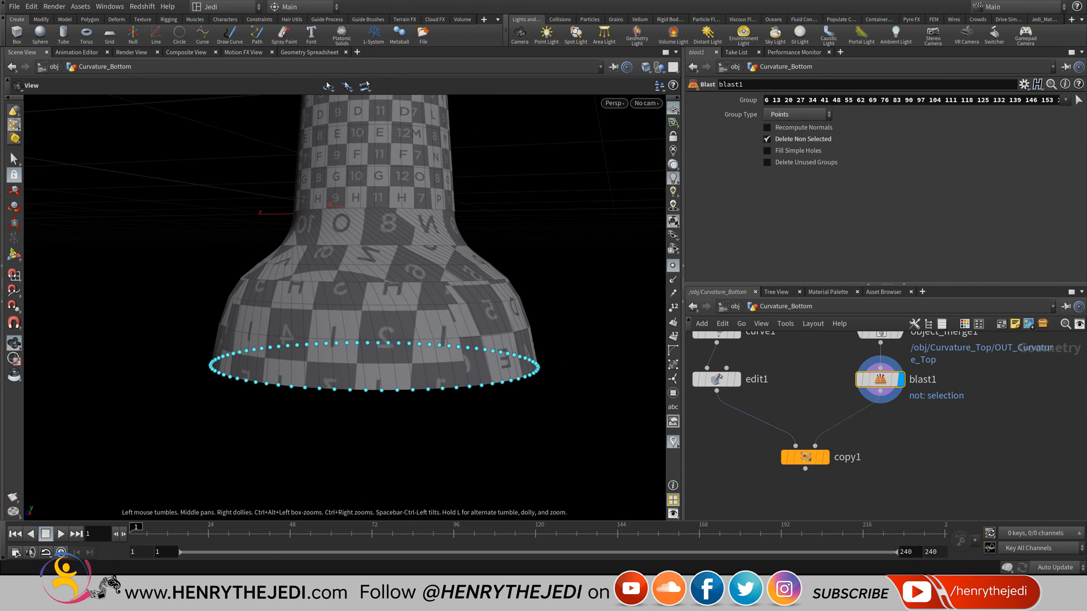
{"action": "left_click", "coordinate": [645, 67]}
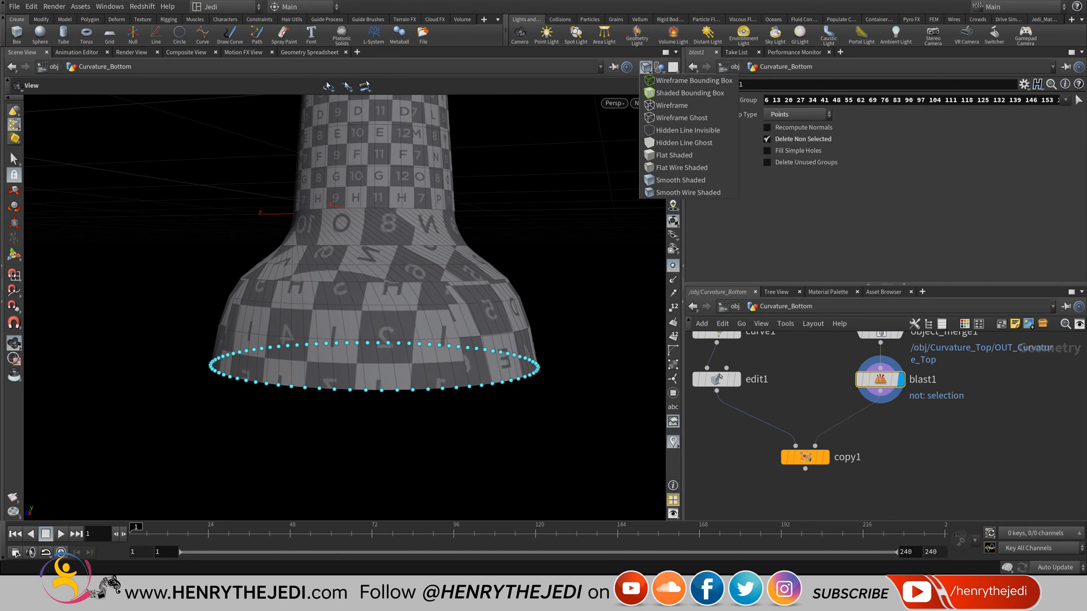
{"action": "left_click", "coordinate": [645, 67]}
{"action": "left_click", "coordinate": [659, 66]}
{"action": "left_click", "coordinate": [696, 105]}
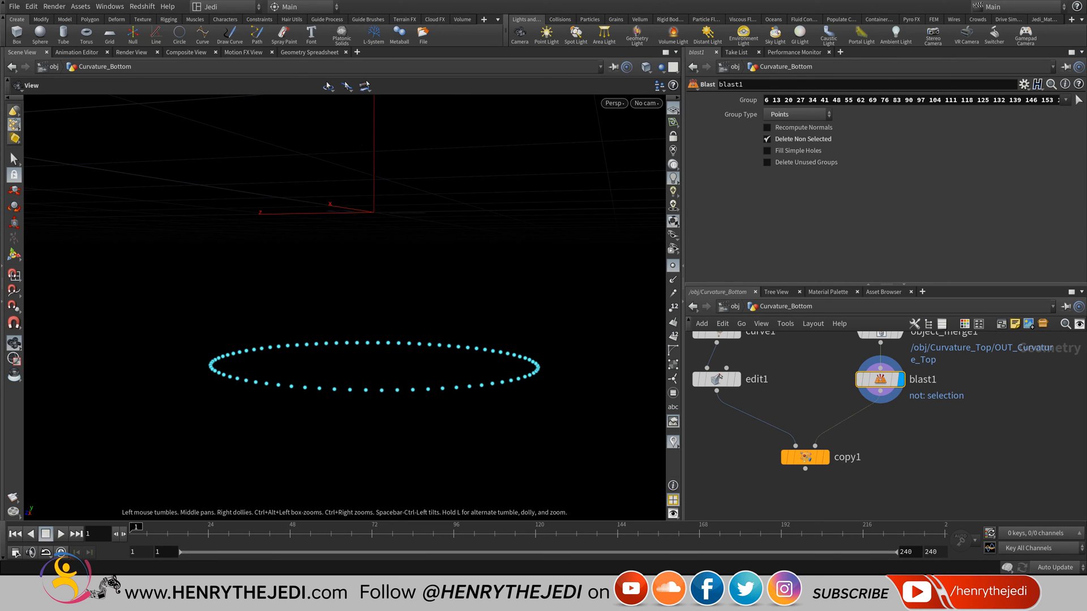
{"action": "left_click_drag", "start_coordinate": [397, 266], "coordinate": [452, 308]}
{"action": "scroll", "coordinate": [453, 309], "scroll_direction": "up", "scroll_amount": 4}
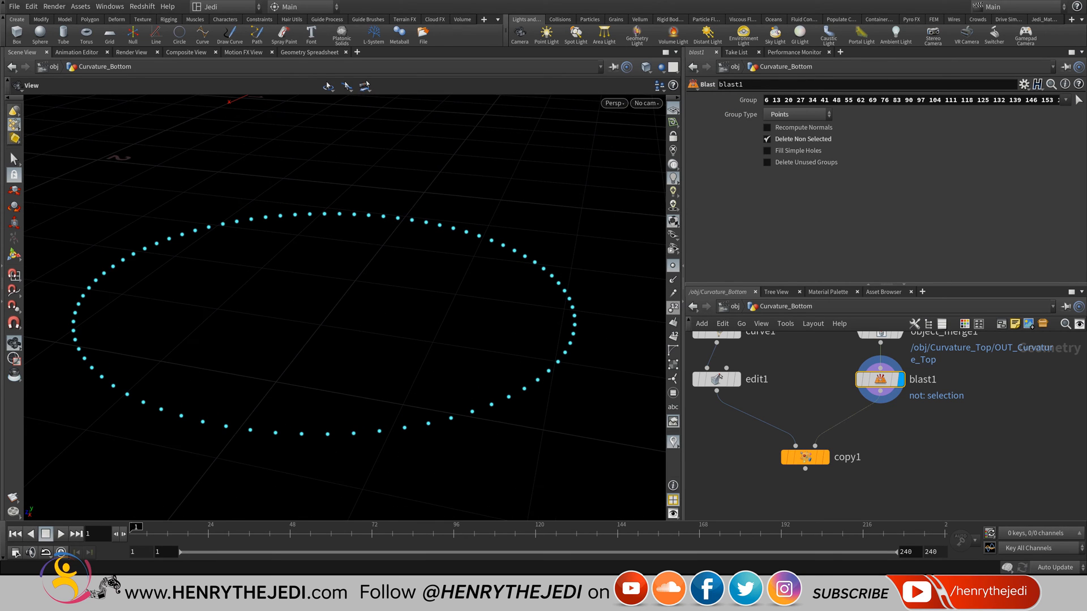
- Show point numbers and examine the point order around the blast1 ring
{"action": "left_click", "coordinate": [673, 307]}
{"action": "scroll", "coordinate": [339, 283], "scroll_direction": "up", "scroll_amount": 5}
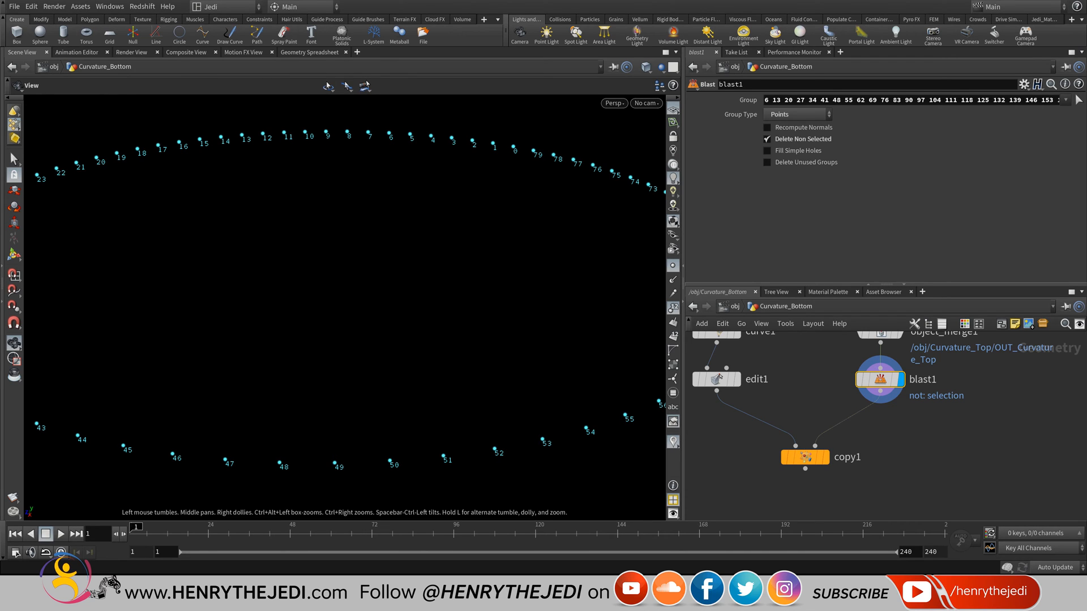
{"action": "middle_click_drag", "start_coordinate": [311, 294], "coordinate": [439, 289]}
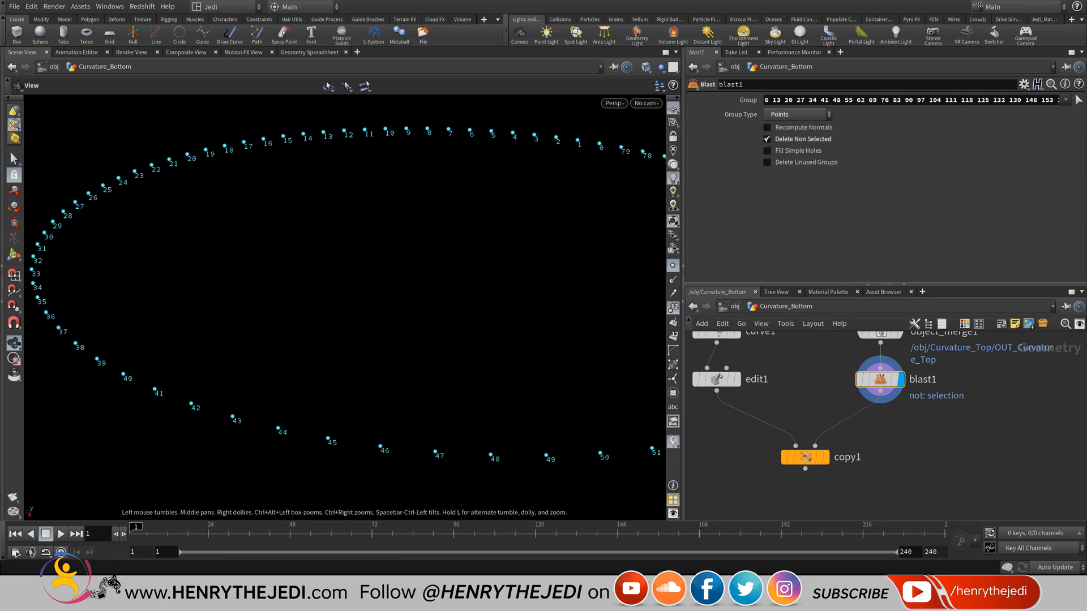
{"action": "middle_click_drag", "start_coordinate": [316, 283], "coordinate": [159, 380]}
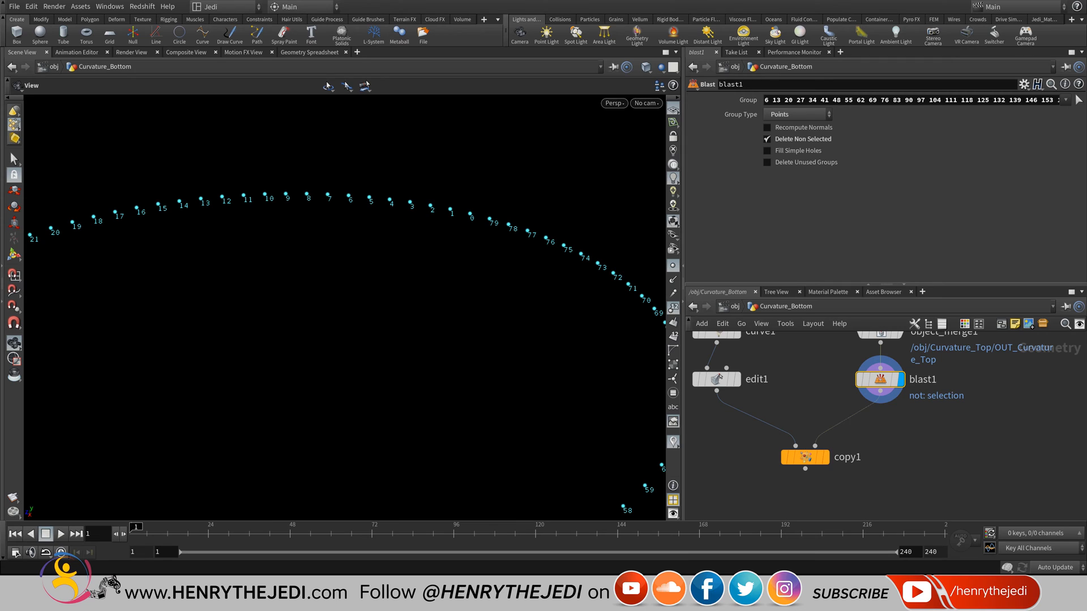
- Display and select copy1 to view the copied curves with their point numbers
{"action": "middle_click_drag", "start_coordinate": [905, 422], "coordinate": [893, 469]}
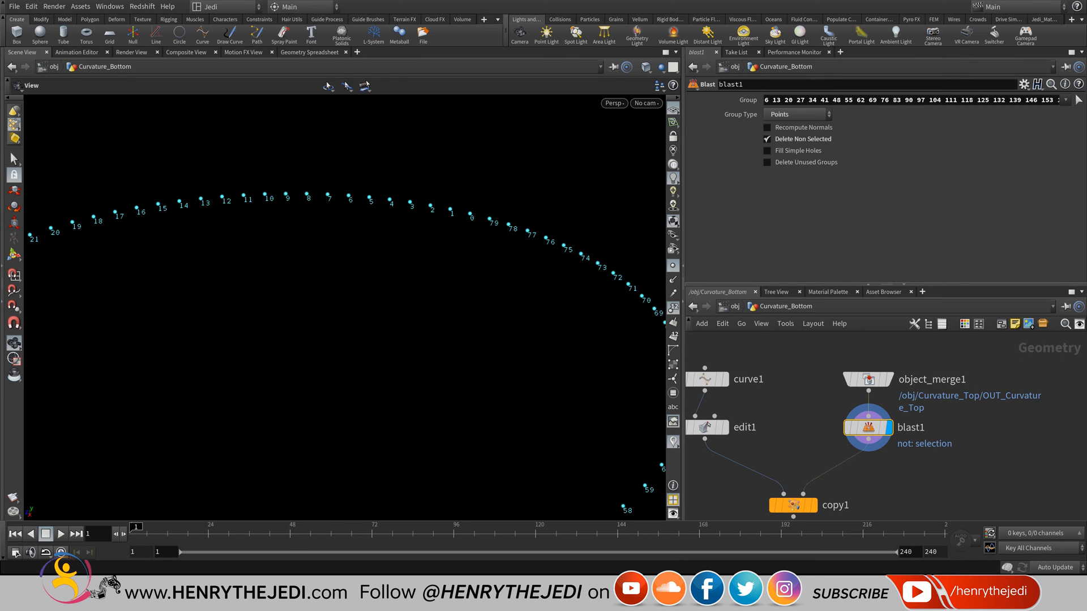
{"action": "middle_click_drag", "start_coordinate": [872, 475], "coordinate": [937, 398]}
{"action": "mouse_move", "coordinate": [859, 427]}
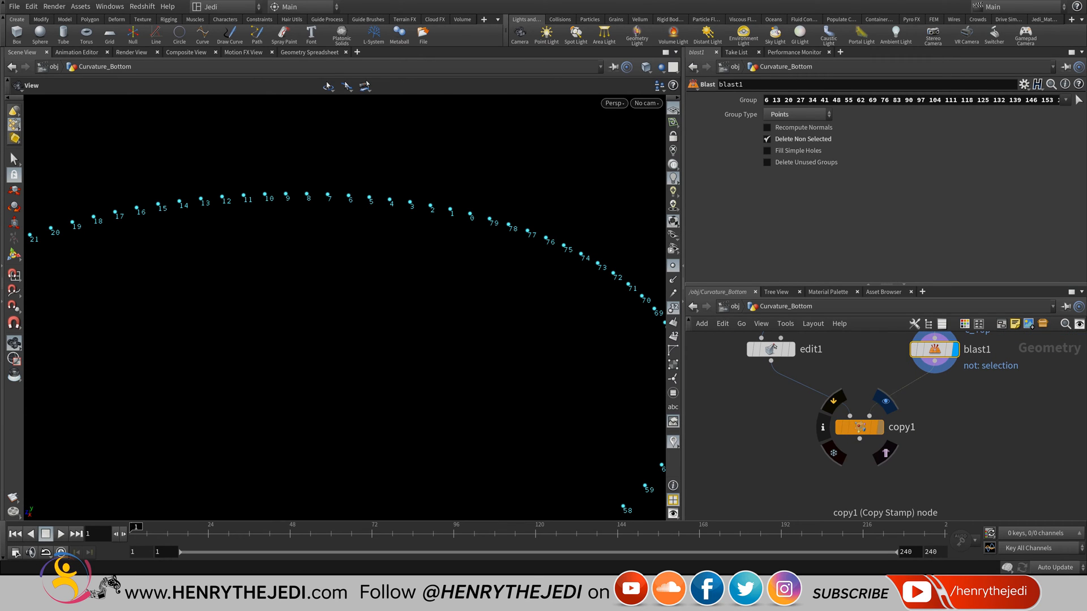
{"action": "left_click", "coordinate": [885, 401]}
{"action": "left_click", "coordinate": [859, 427]}
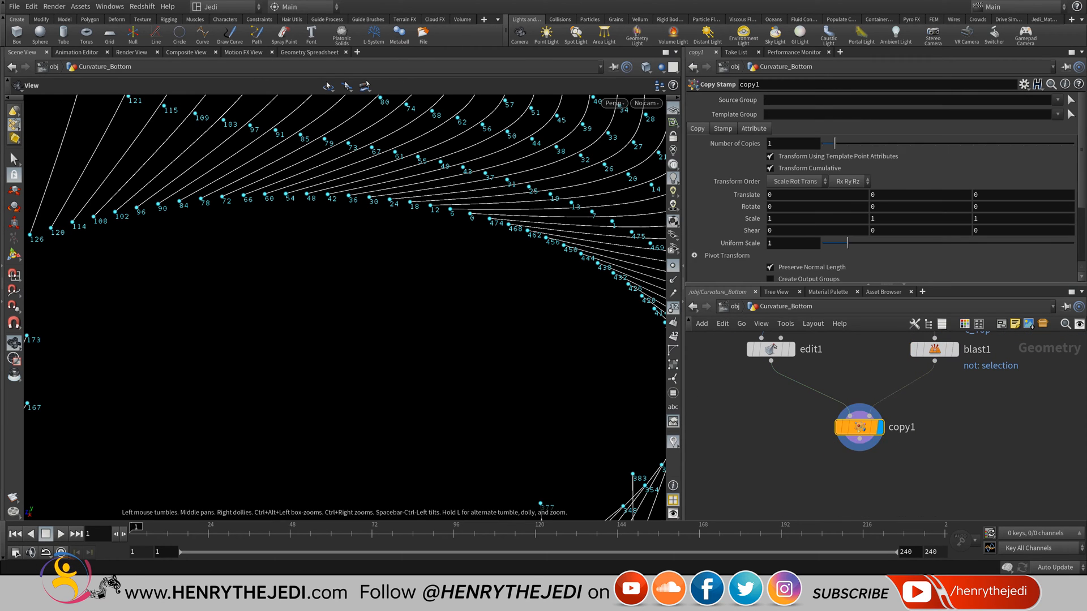
- Hide the point numbers on the copied curves and save the scene
{"action": "scroll", "coordinate": [345, 198], "scroll_direction": "down", "scroll_amount": 5}
{"action": "scroll", "coordinate": [346, 283], "scroll_direction": "down", "scroll_amount": 5}
{"action": "left_click_drag", "start_coordinate": [346, 283], "coordinate": [441, 246]}
{"action": "left_click", "coordinate": [673, 308]}
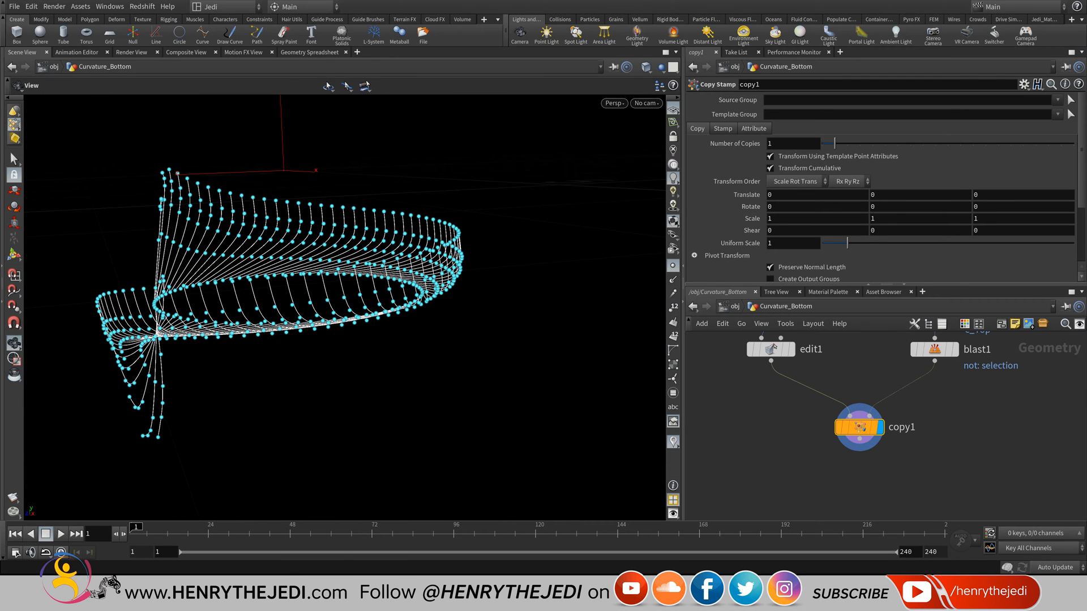
{"action": "key", "text": "ctrl+s"}
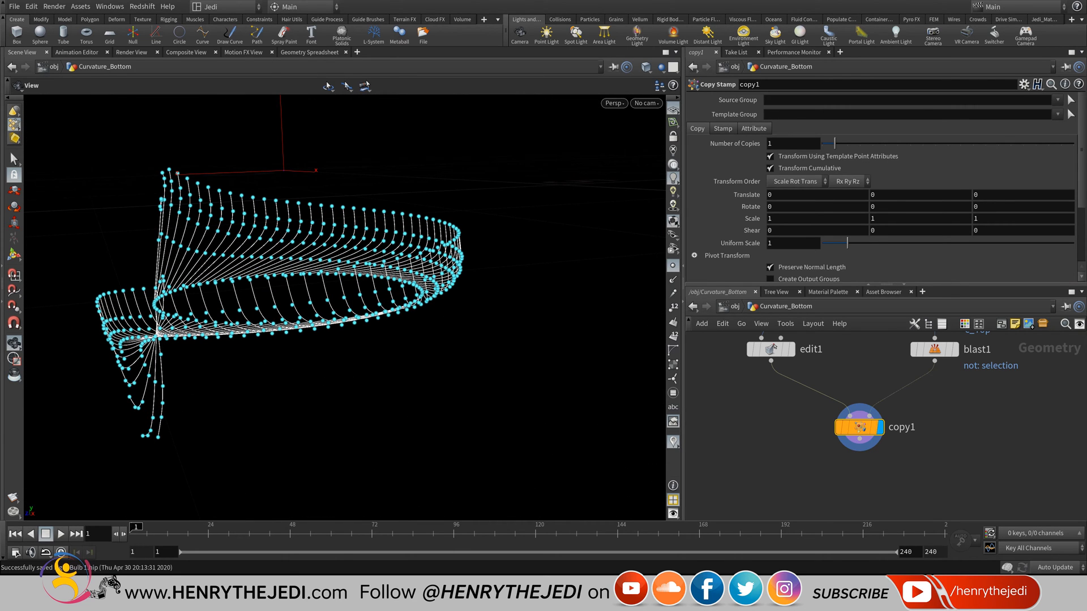
- Review the sort, scaling transform, switch and point nodes inside the Curvature_Top network, and return to the object level
{"action": "key", "text": "h"}
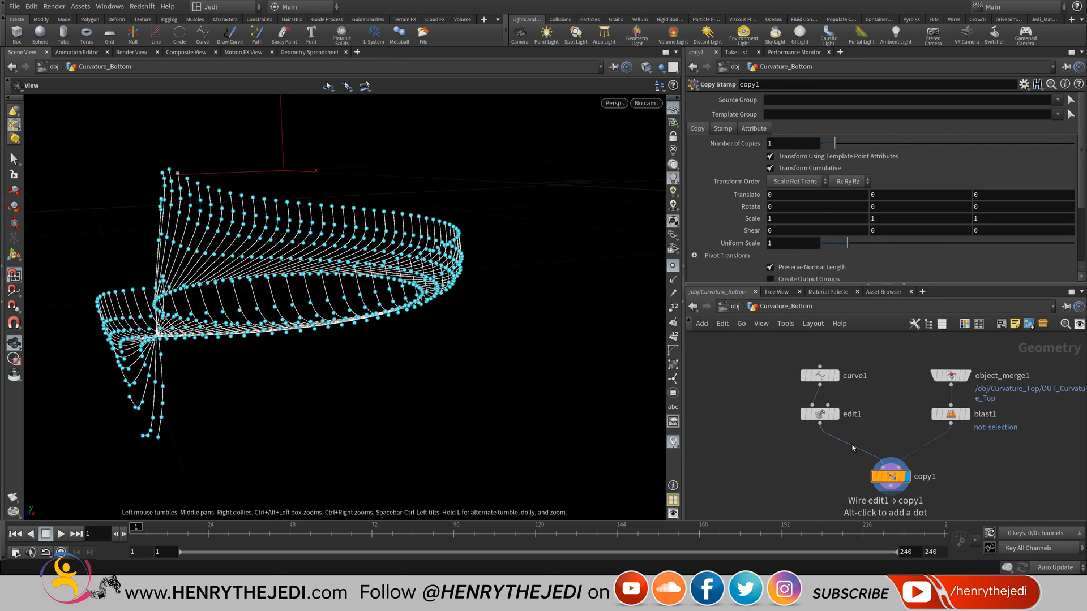
{"action": "left_click", "coordinate": [734, 307]}
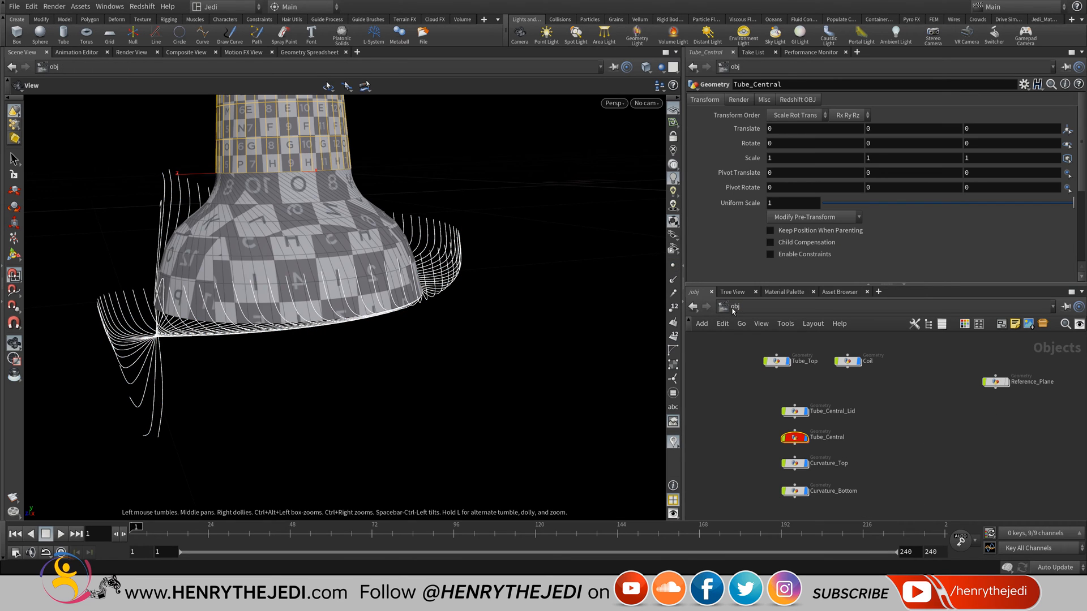
{"action": "middle_click_drag", "start_coordinate": [837, 493], "coordinate": [845, 481]}
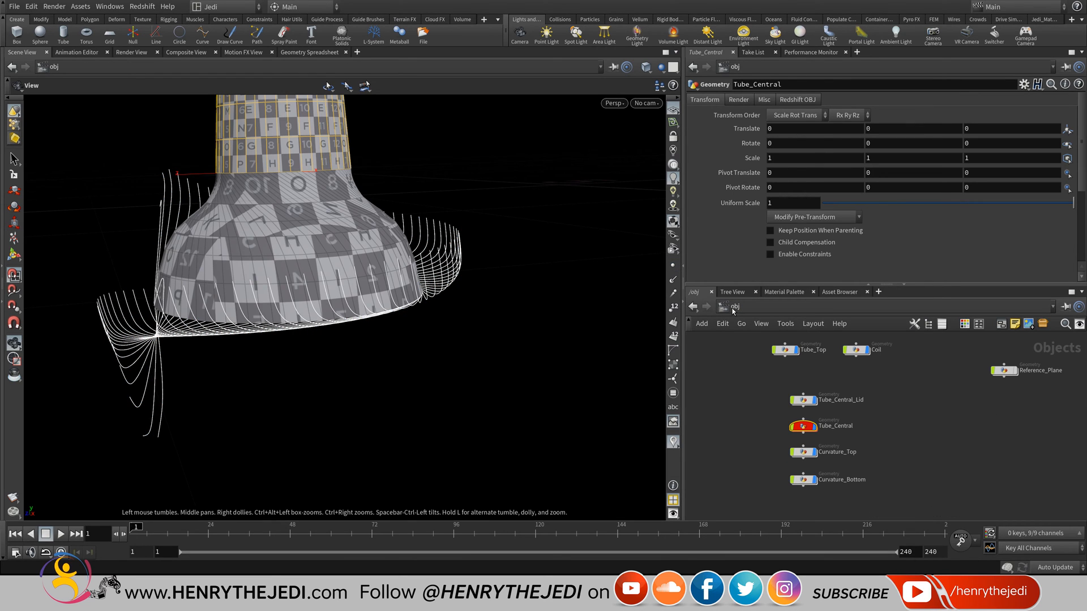
{"action": "scroll", "coordinate": [845, 482], "scroll_direction": "up", "scroll_amount": 5}
{"action": "double_click", "coordinate": [752, 412]}
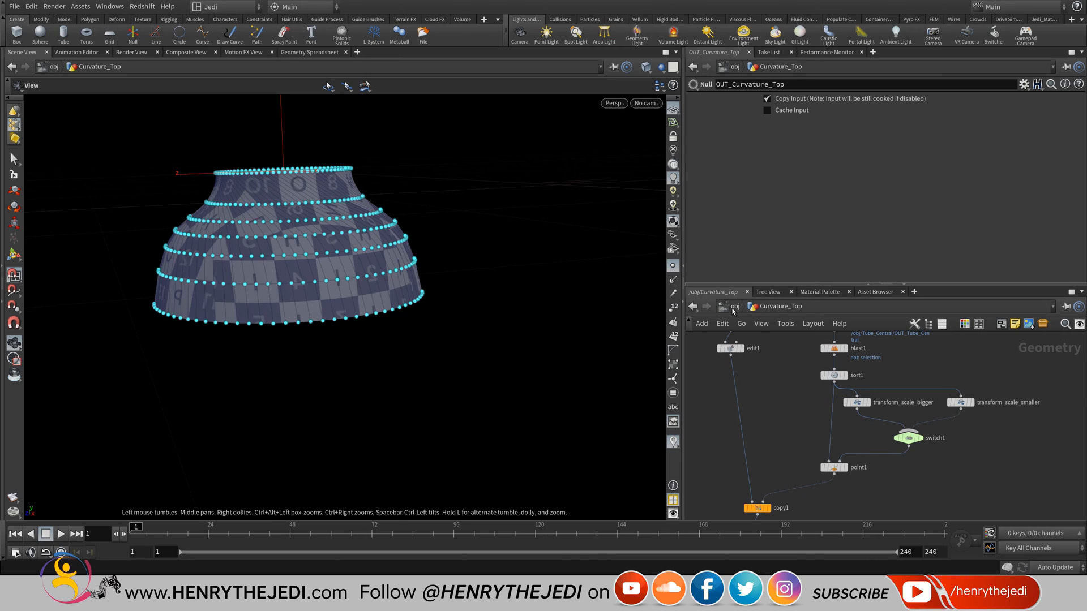
{"action": "left_click_drag", "start_coordinate": [1029, 491], "coordinate": [799, 360]}
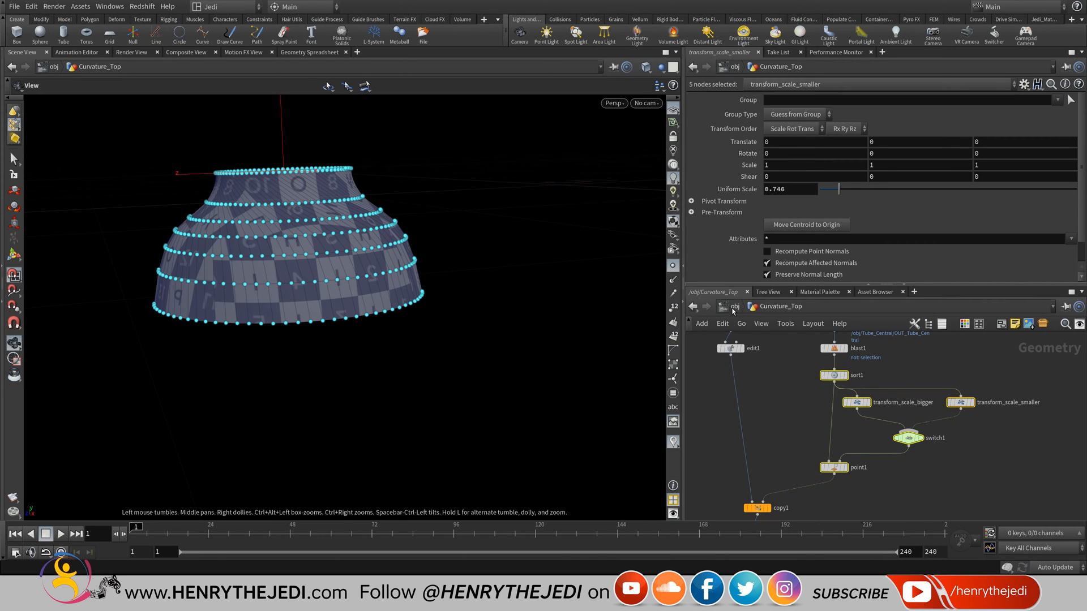
{"action": "left_click", "coordinate": [733, 309]}
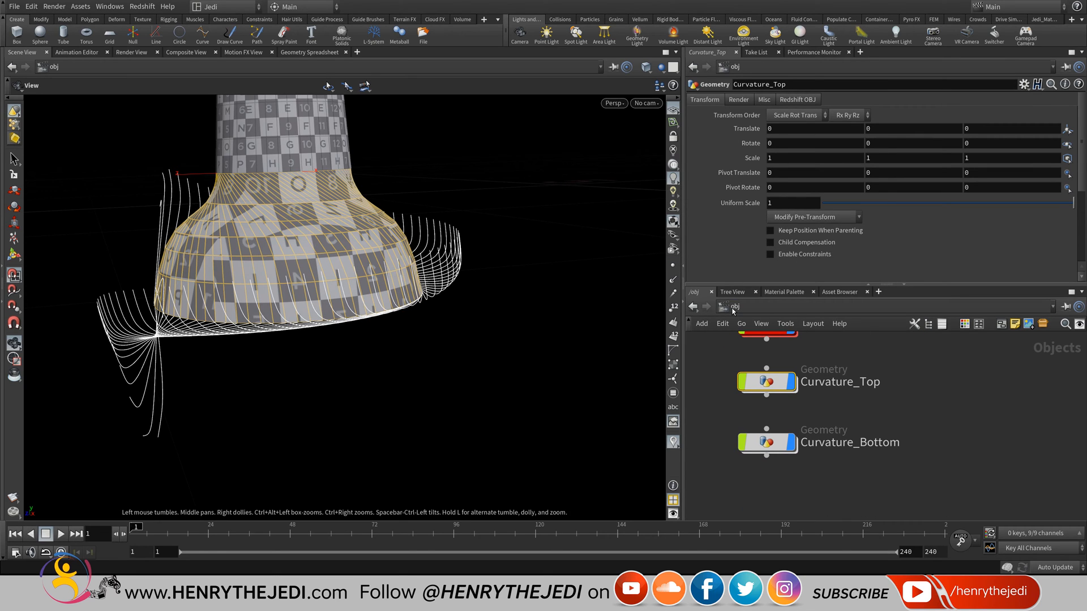
- Enter the Curvature_Bottom network and display the blast1 node
{"action": "left_click", "coordinate": [767, 443]}
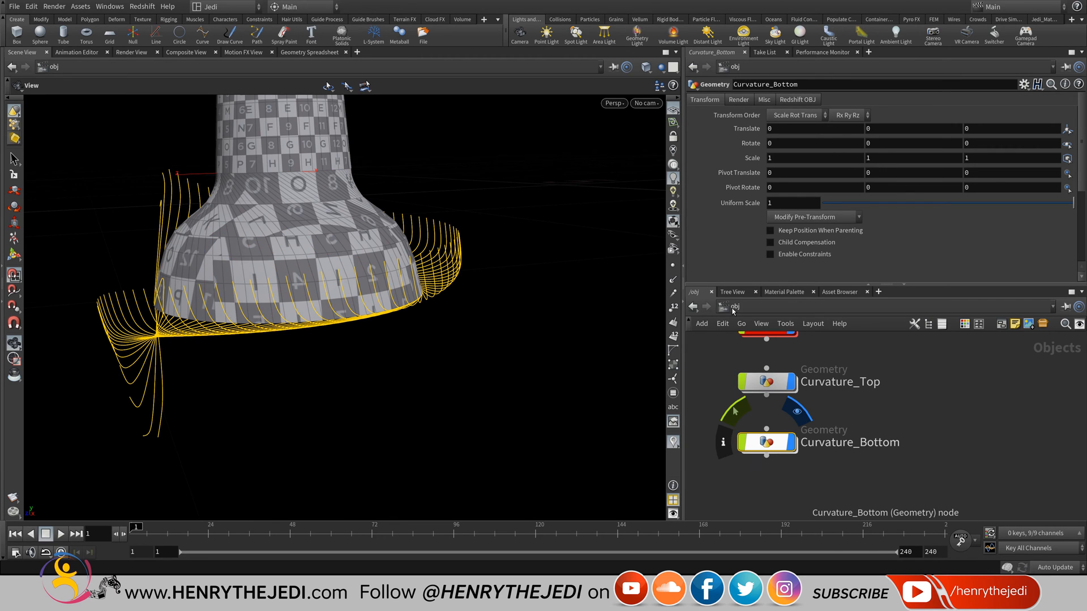
{"action": "double_click", "coordinate": [766, 442]}
{"action": "middle_click_drag", "start_coordinate": [998, 403], "coordinate": [950, 403]}
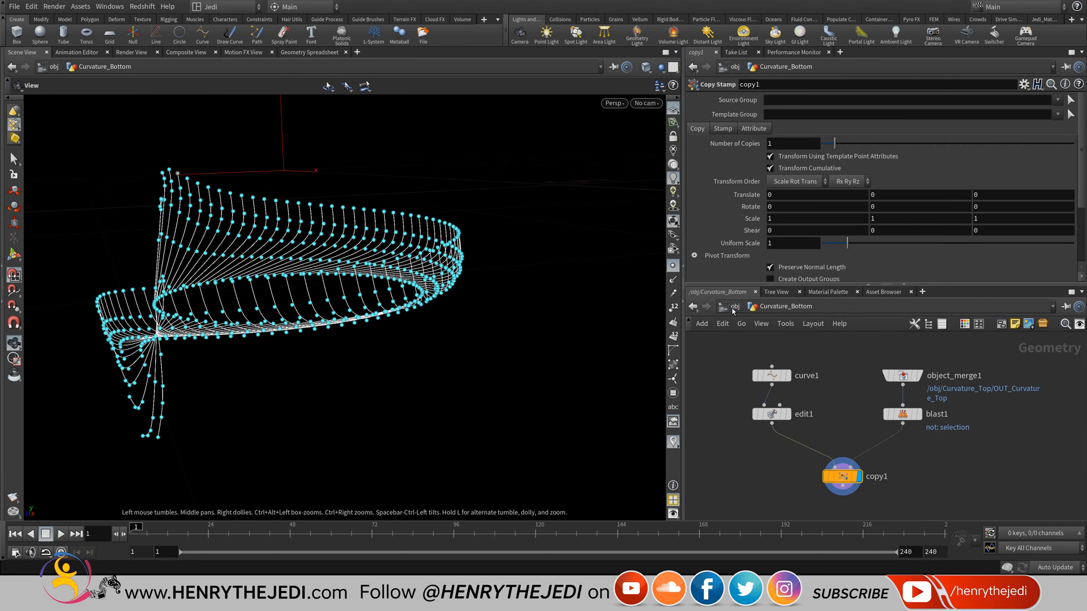
{"action": "scroll", "coordinate": [950, 403], "scroll_direction": "up", "scroll_amount": 1}
{"action": "left_click", "coordinate": [912, 412]}
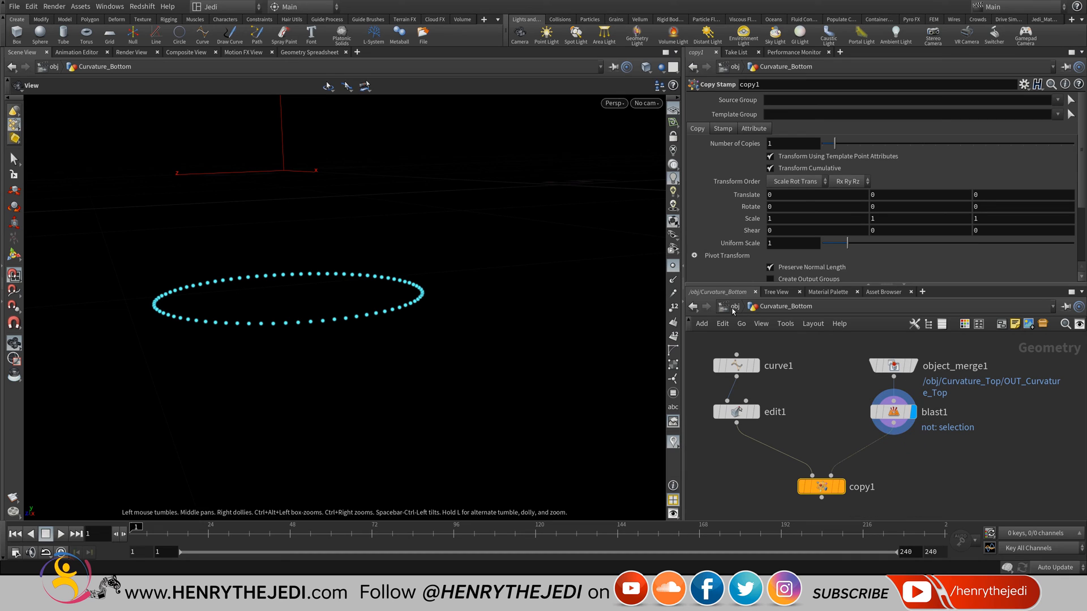
- Show the point normals of the blast1 ring and frame it in the viewport
{"action": "left_click", "coordinate": [673, 280]}
{"action": "mouse_move", "coordinate": [396, 317]}
{"action": "left_mouse_down"}
{"action": "mouse_move", "coordinate": [401, 335]}
{"action": "mouse_move", "coordinate": [368, 319]}
{"action": "mouse_move", "coordinate": [376, 385]}
{"action": "mouse_move", "coordinate": [389, 294]}
{"action": "mouse_move", "coordinate": [393, 360]}
{"action": "left_mouse_up"}
{"action": "key", "text": "f"}
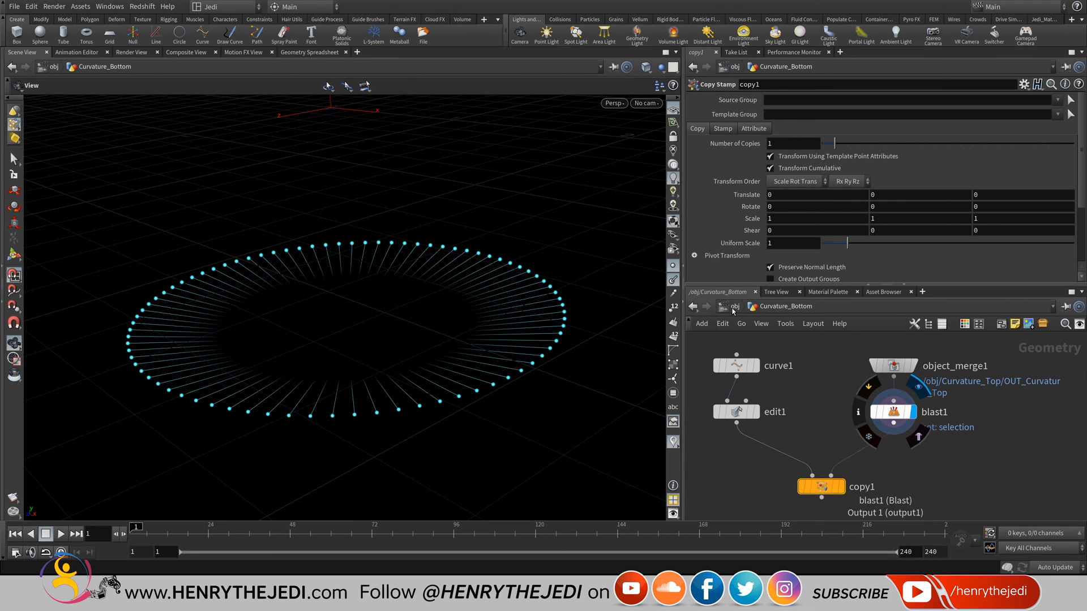
- Add a Transform node between blast1 and copy1
{"action": "key", "text": "Tab"}
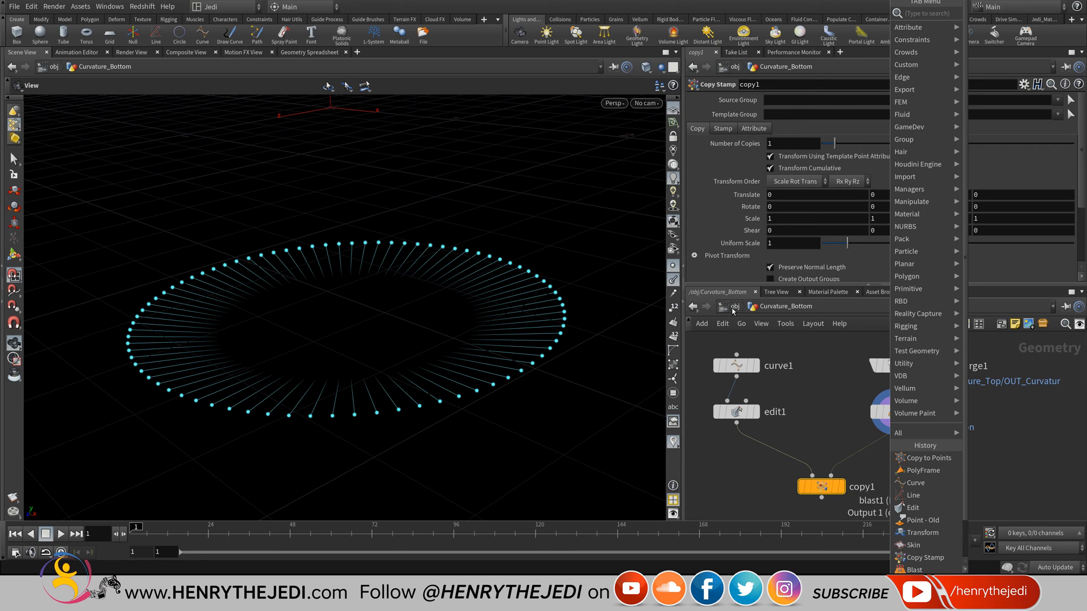
{"action": "key", "text": "Up"}
{"action": "key", "text": "Up"}
{"action": "key", "text": "Up"}
{"action": "key", "text": "Up"}
{"action": "key", "text": "Up"}
{"action": "key", "text": "Up"}
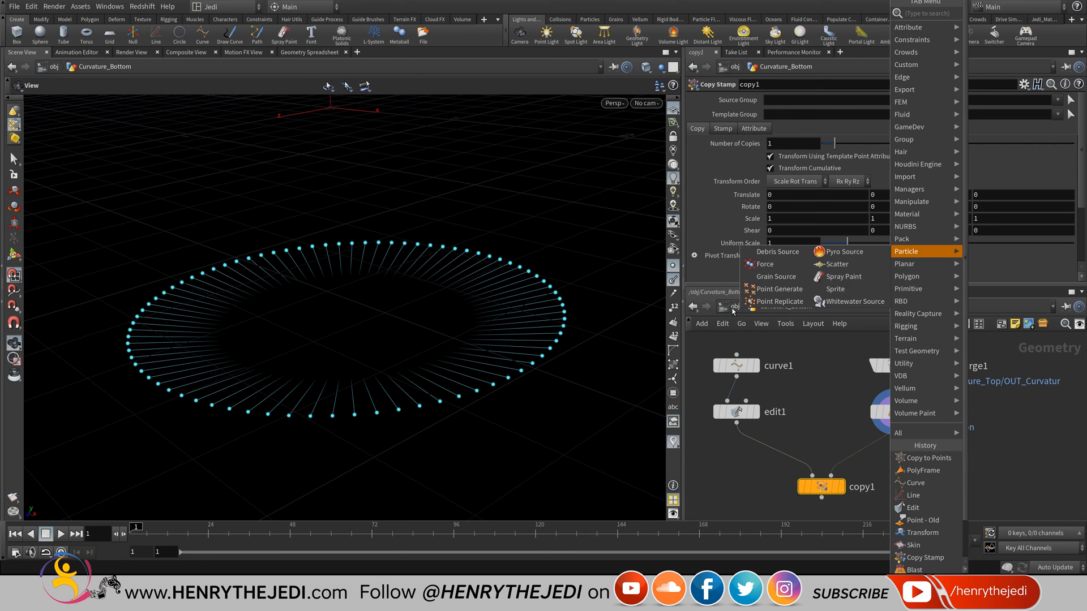
{"action": "key", "text": "Up"}
{"action": "key", "text": "Right"}
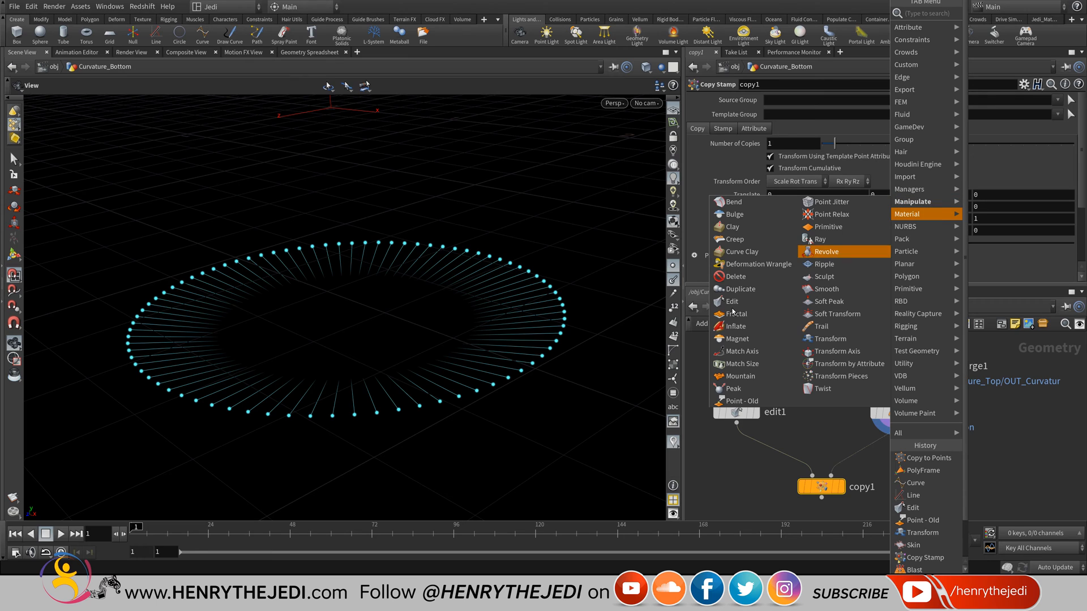
{"action": "key", "text": "Down"}
{"action": "key", "text": "Down"}
{"action": "key", "text": "Down"}
{"action": "key", "text": "Down"}
{"action": "key", "text": "Down"}
{"action": "key", "text": "Down"}
{"action": "key", "text": "Down"}
{"action": "key", "text": "Return"}
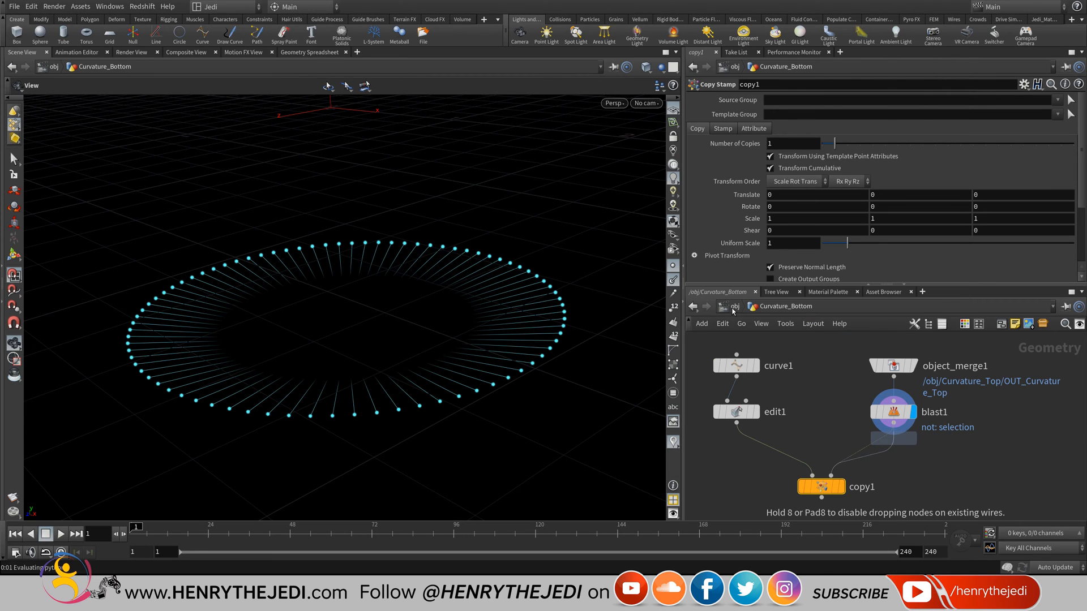
- Rename the new transform node as transform_scale_bigger
{"action": "key", "text": "F2"}
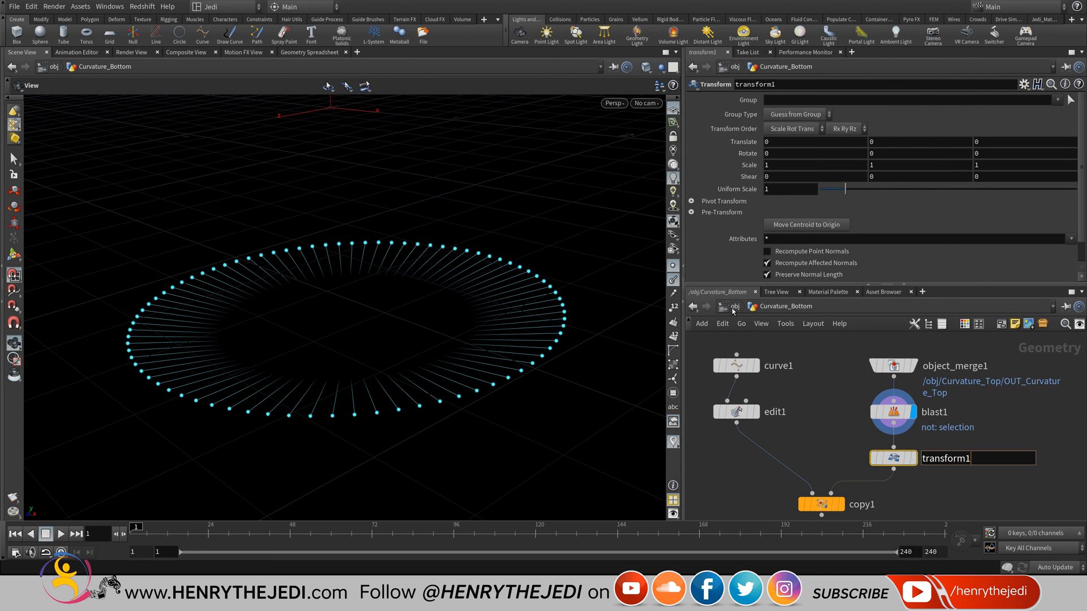
{"action": "key", "text": "BackSpace"}
{"action": "type", "text": "_scla_"}
{"action": "type", "text": "e_"}
{"action": "key", "text": "BackSpace"}
{"action": "key", "text": "BackSpace"}
{"action": "key", "text": "BackSpace"}
{"action": "key", "text": "BackSpace"}
{"action": "key", "text": "BackSpace"}
{"action": "type", "text": "ale_bigger"}
{"action": "key", "text": "Return"}
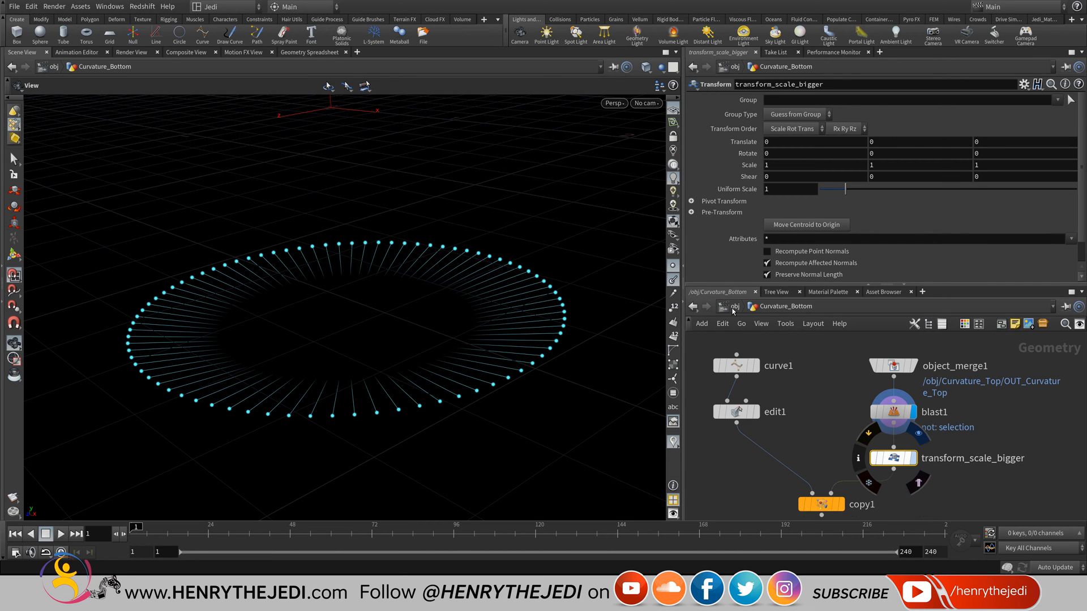
- Display transform_scale_bigger and set its uniform scale to 1.2
{"action": "left_click", "coordinate": [911, 458]}
{"action": "left_click", "coordinate": [784, 189]}
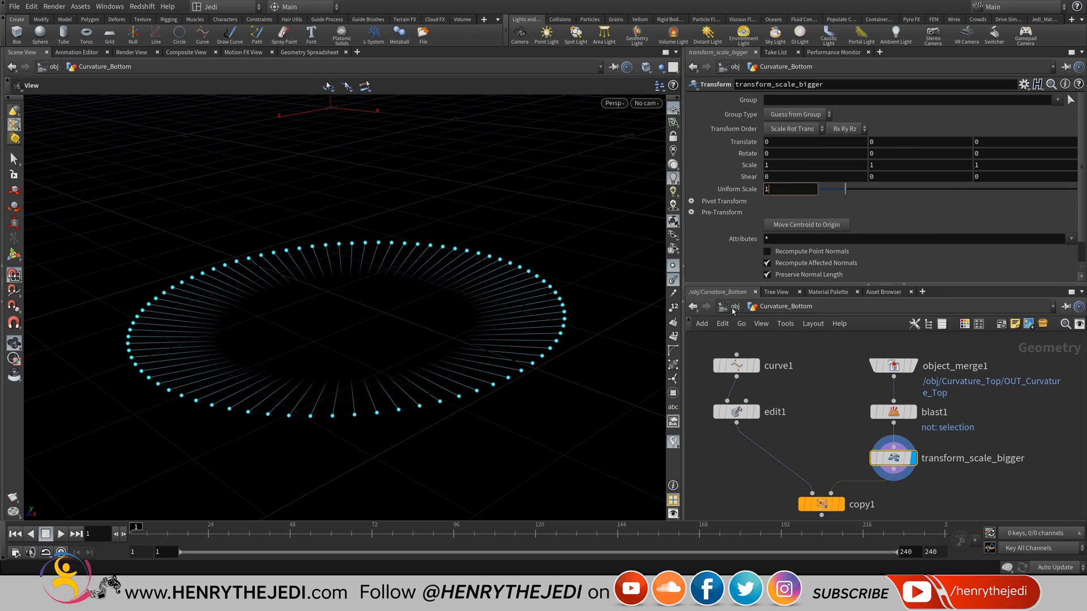
{"action": "type", "text": ".5"}
{"action": "key", "text": "Return"}
{"action": "key", "text": "ctrl+z"}
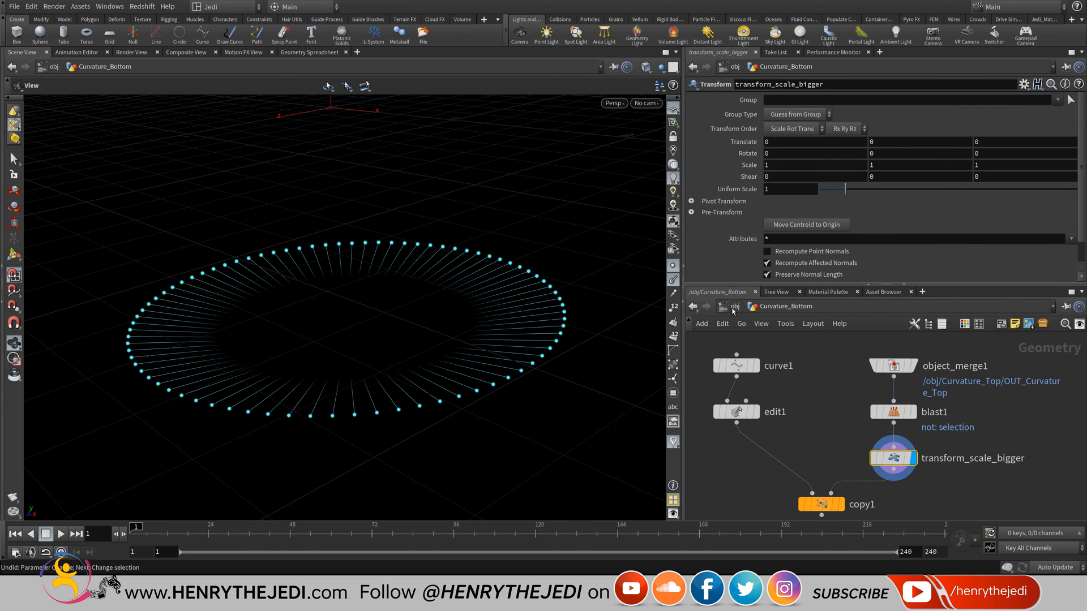
{"action": "type", "text": ".2"}
{"action": "key", "text": "Return"}
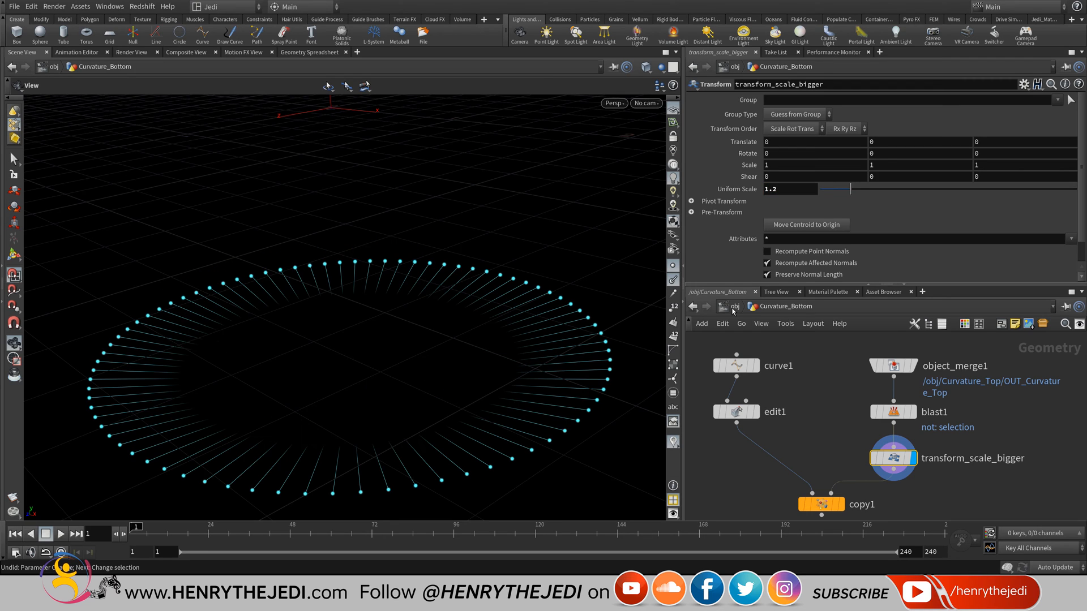
- Duplicate the transform_scale_bigger node beside the original, still fed by blast1, and rename the copy as transform_scale_smaller
{"action": "middle_click_drag", "start_coordinate": [929, 481], "coordinate": [845, 461]}
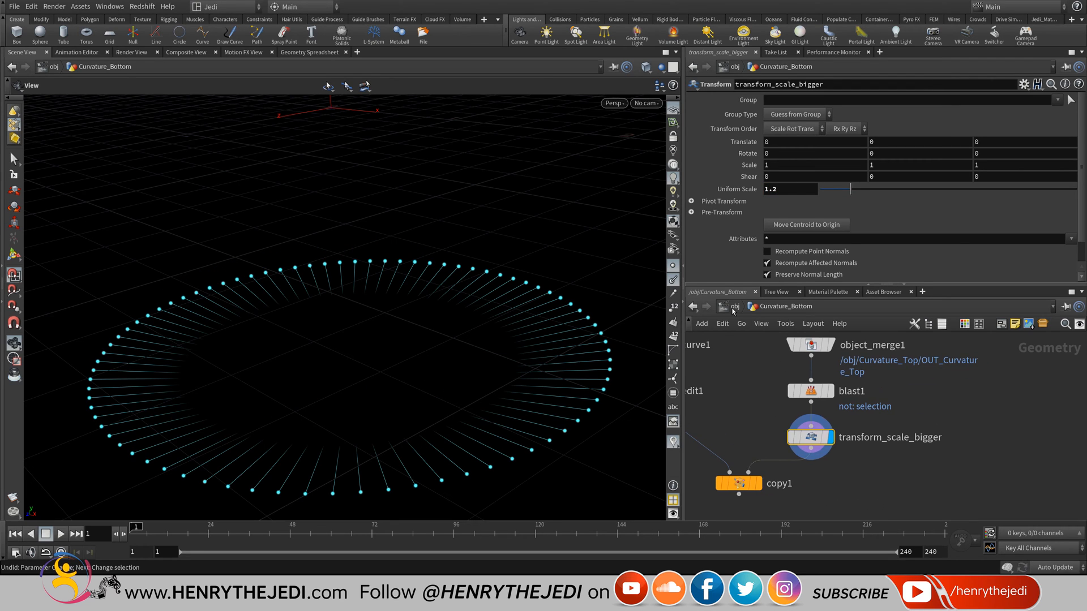
{"action": "left_click_drag", "start_coordinate": [810, 437], "coordinate": [1003, 437], "text": "alt"}
{"action": "middle_click_drag", "start_coordinate": [1003, 437], "coordinate": [902, 425]}
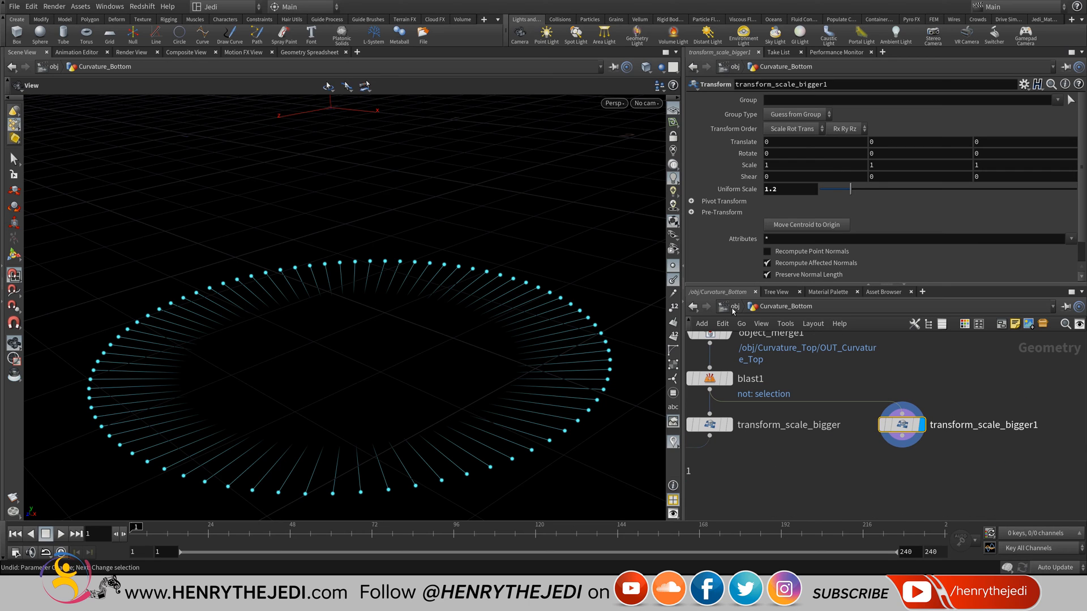
{"action": "left_click", "coordinate": [1024, 425]}
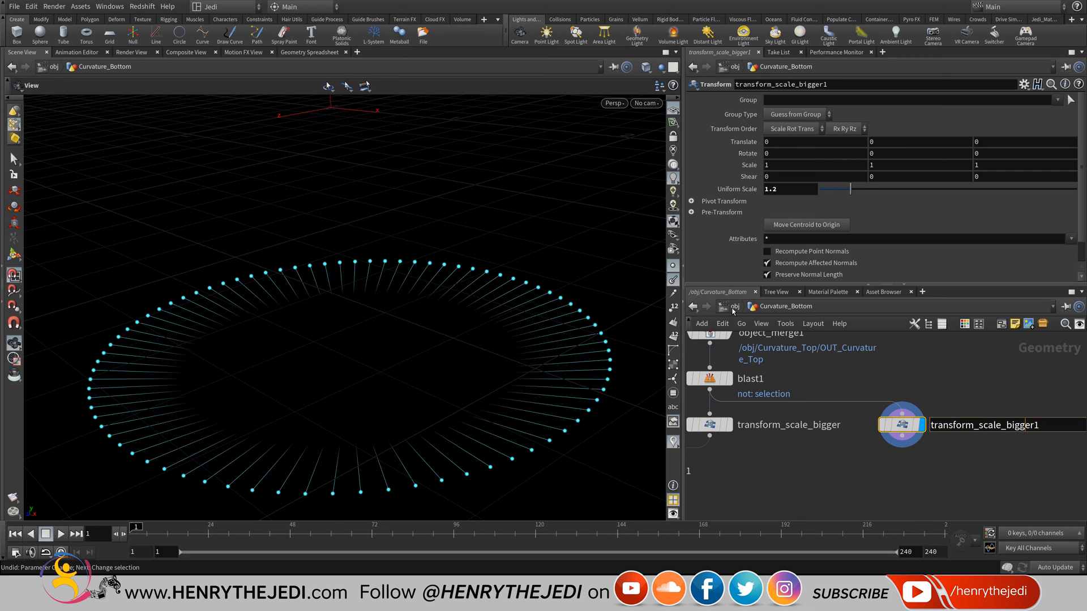
{"action": "key", "text": "shift+End"}
{"action": "type", "text": "smaller"}
{"action": "key", "text": "Return"}
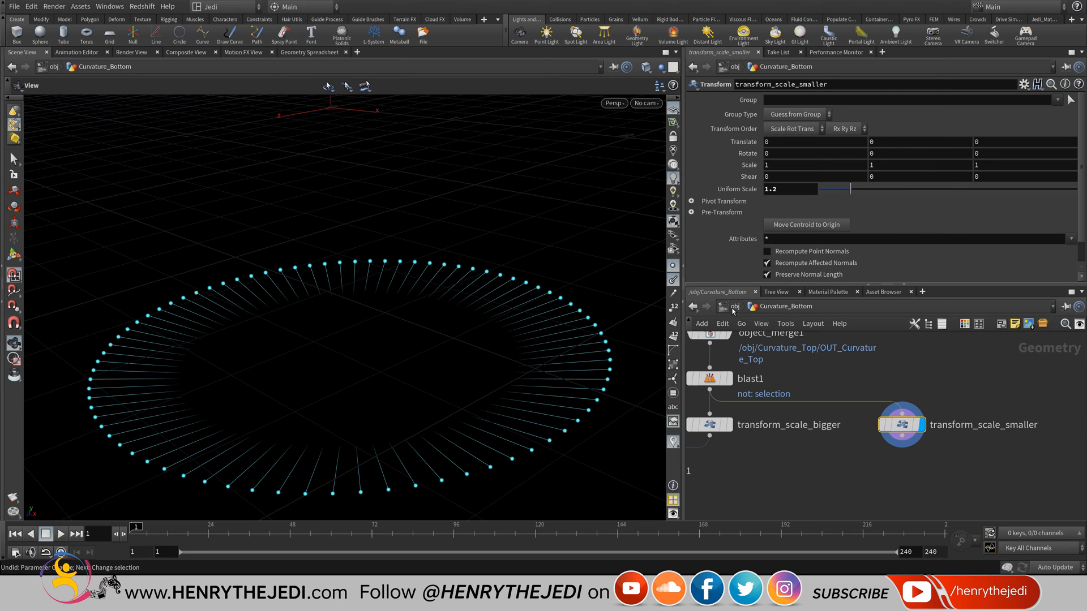
- Set the uniform scale of transform_scale_smaller to 0.7
{"action": "double_click", "coordinate": [771, 189]}
{"action": "type", "text": "0.7"}
{"action": "key", "text": "Return"}
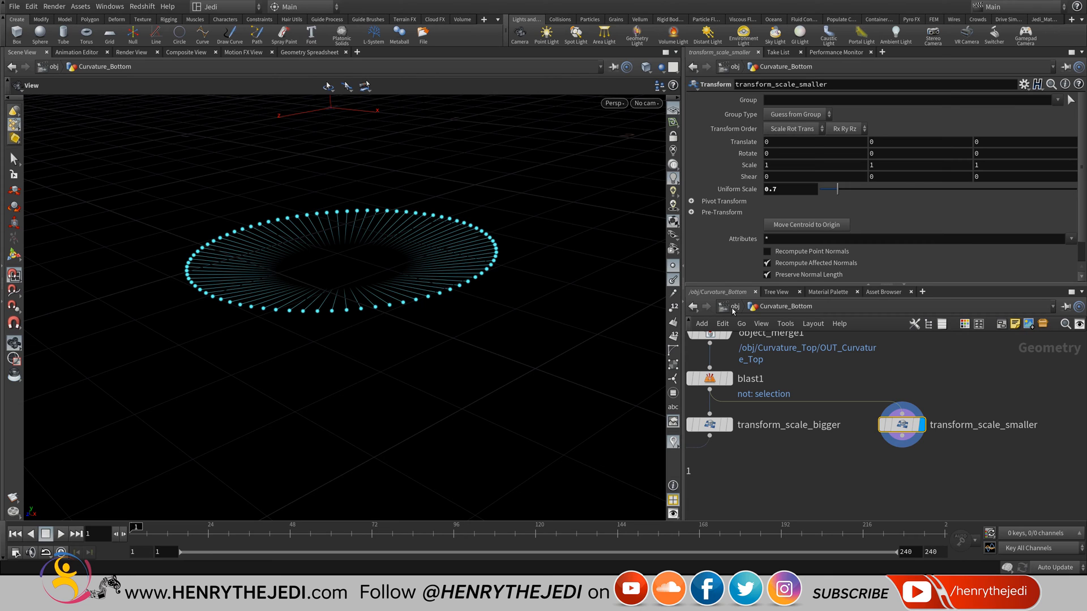
- Move copy1 further down the network to make room and display the transform_scale_bigger node
{"action": "mouse_move", "coordinate": [736, 471]}
{"action": "middle_mouse_down"}
{"action": "mouse_move", "coordinate": [802, 459]}
{"action": "mouse_move", "coordinate": [890, 421]}
{"action": "middle_mouse_up"}
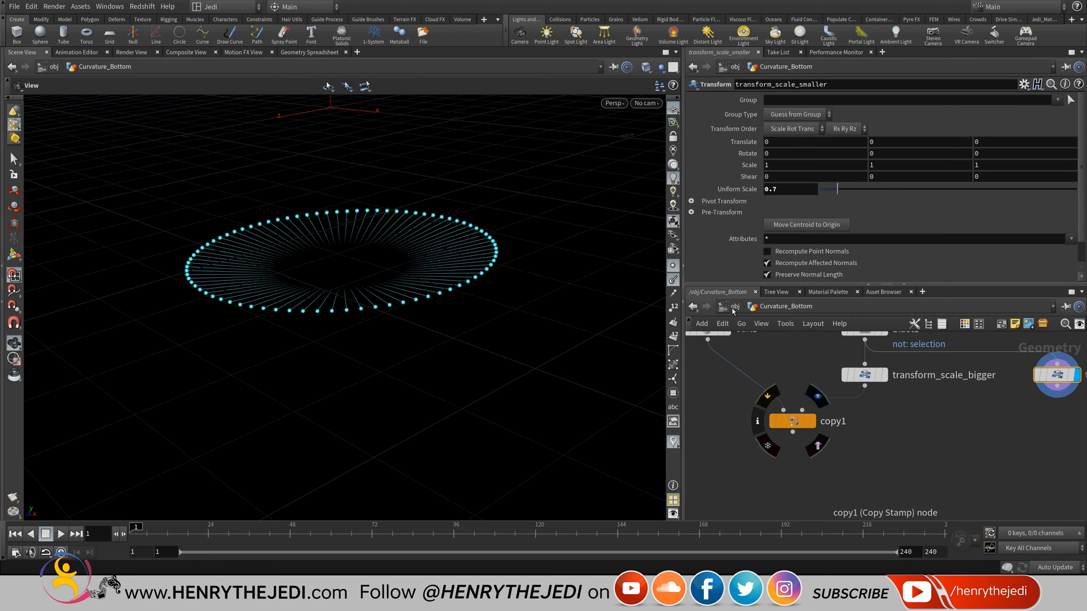
{"action": "left_click_drag", "start_coordinate": [793, 421], "coordinate": [774, 507]}
{"action": "middle_click_drag", "start_coordinate": [773, 507], "coordinate": [767, 500]}
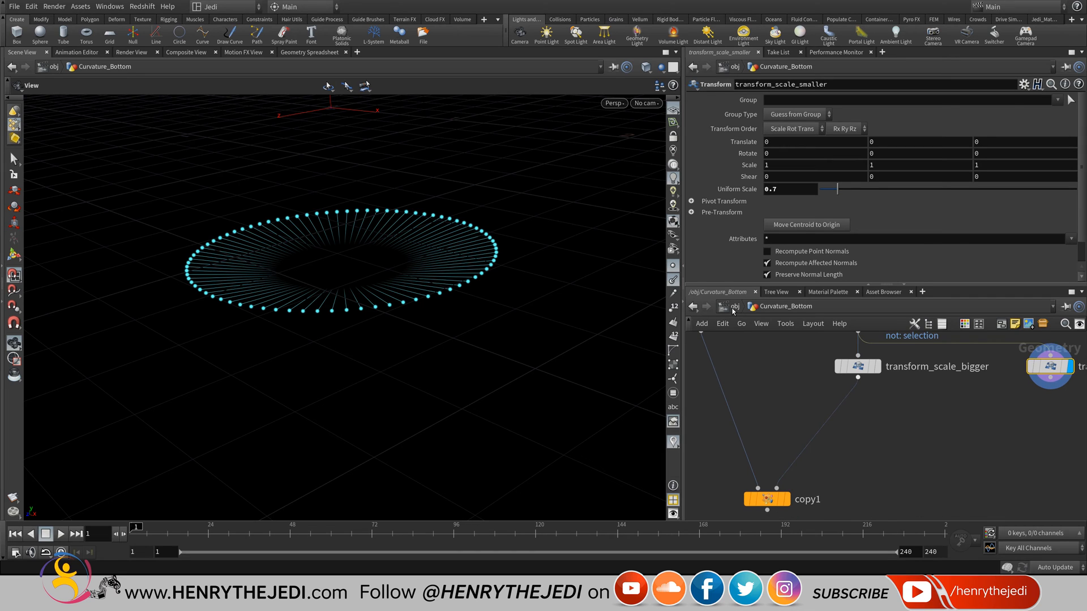
{"action": "middle_click_drag", "start_coordinate": [832, 427], "coordinate": [739, 475]}
{"action": "left_click", "coordinate": [765, 413]}
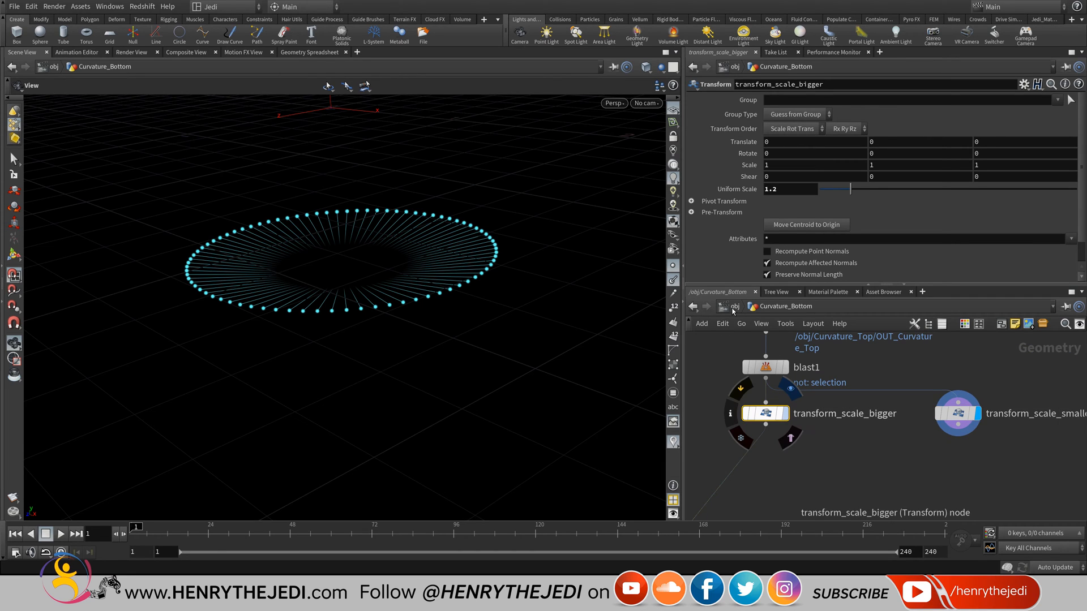
{"action": "left_click", "coordinate": [785, 414]}
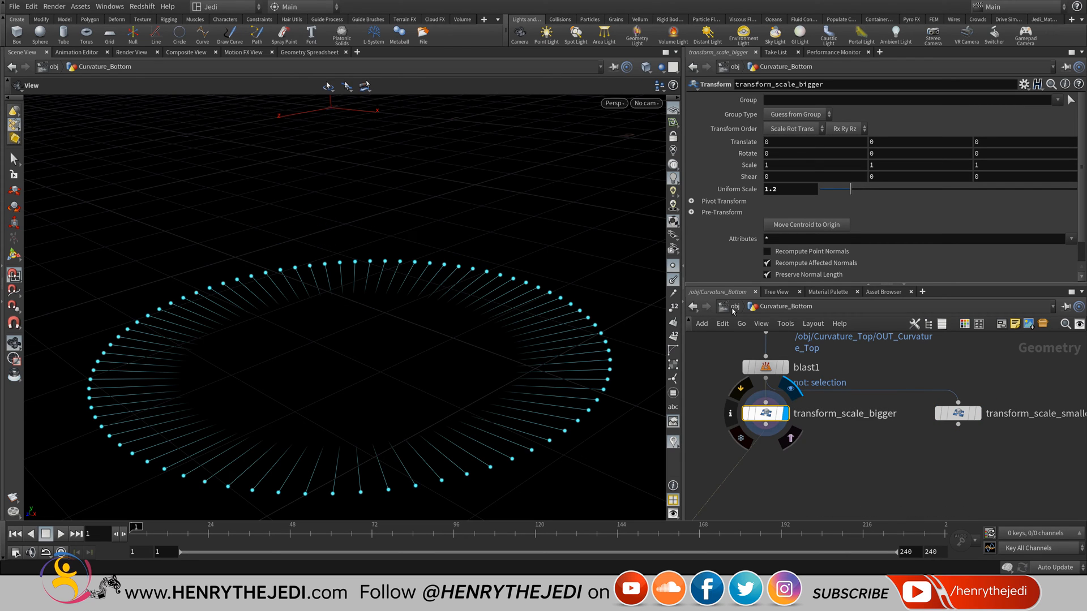
- Insert a Switch node between transform_scale_bigger and copy1
{"action": "key", "text": "Tab"}
{"action": "mouse_move", "coordinate": [802, 363]}
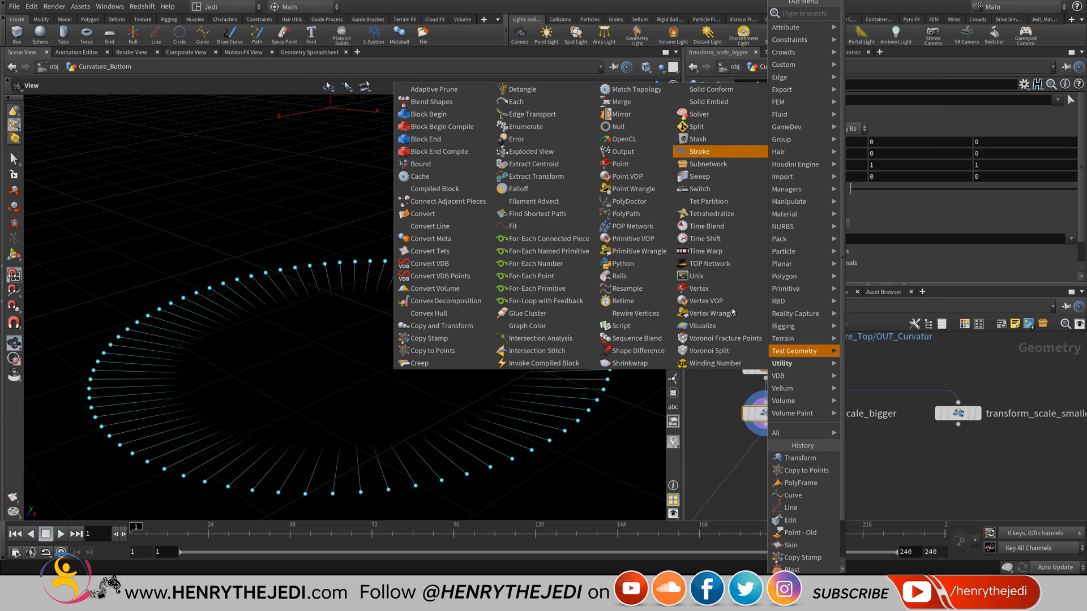
{"action": "left_click", "coordinate": [699, 189]}
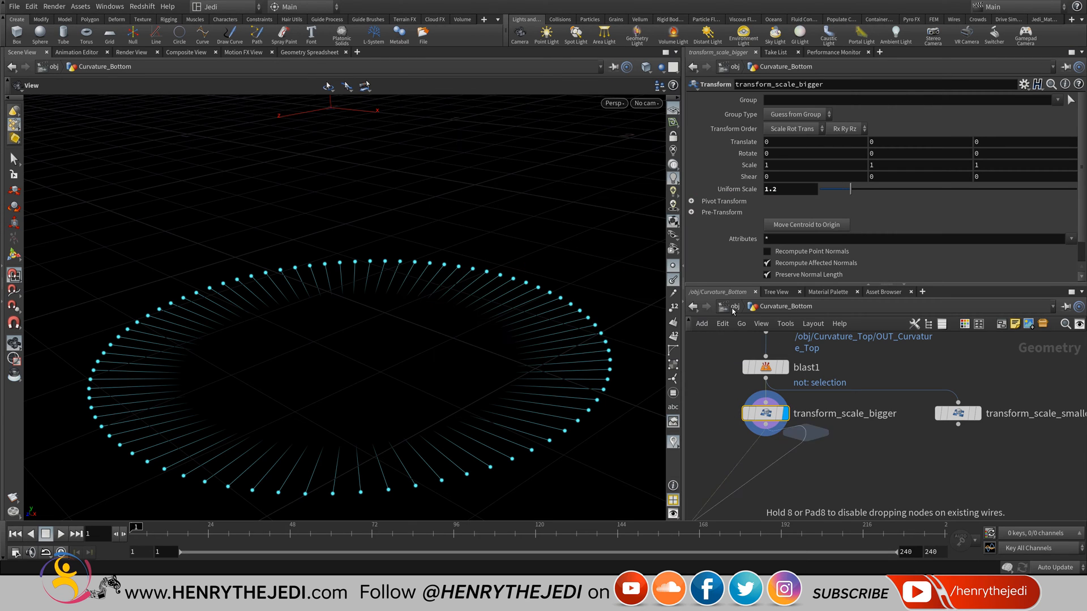
{"action": "left_click", "coordinate": [836, 470]}
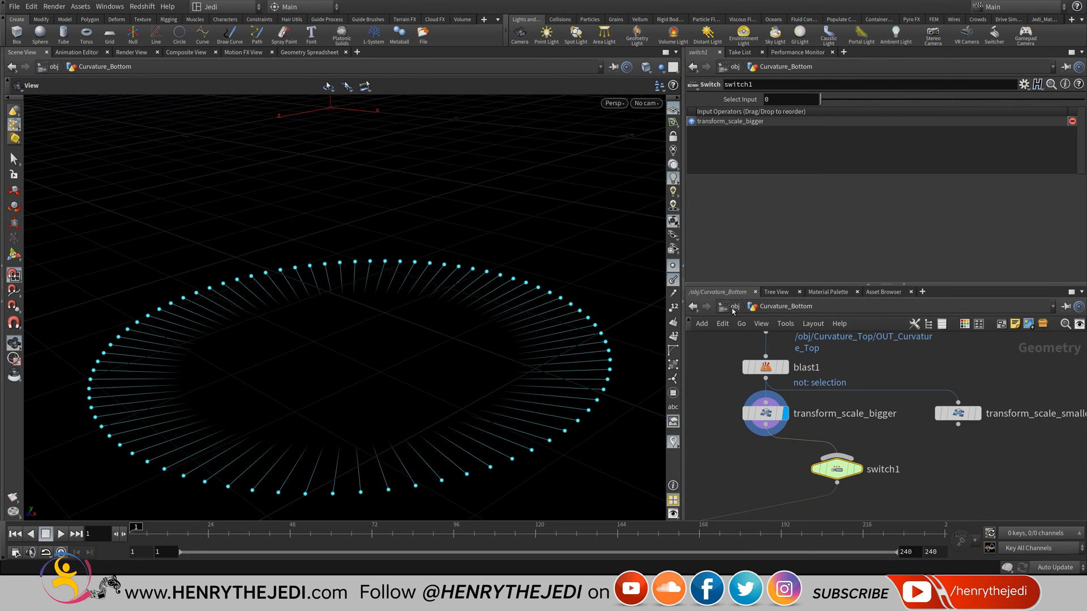
- Connect transform_scale_smaller as the second input of switch1, display the switch and try its Select Input value
{"action": "left_click", "coordinate": [958, 425]}
{"action": "left_click", "coordinate": [836, 457]}
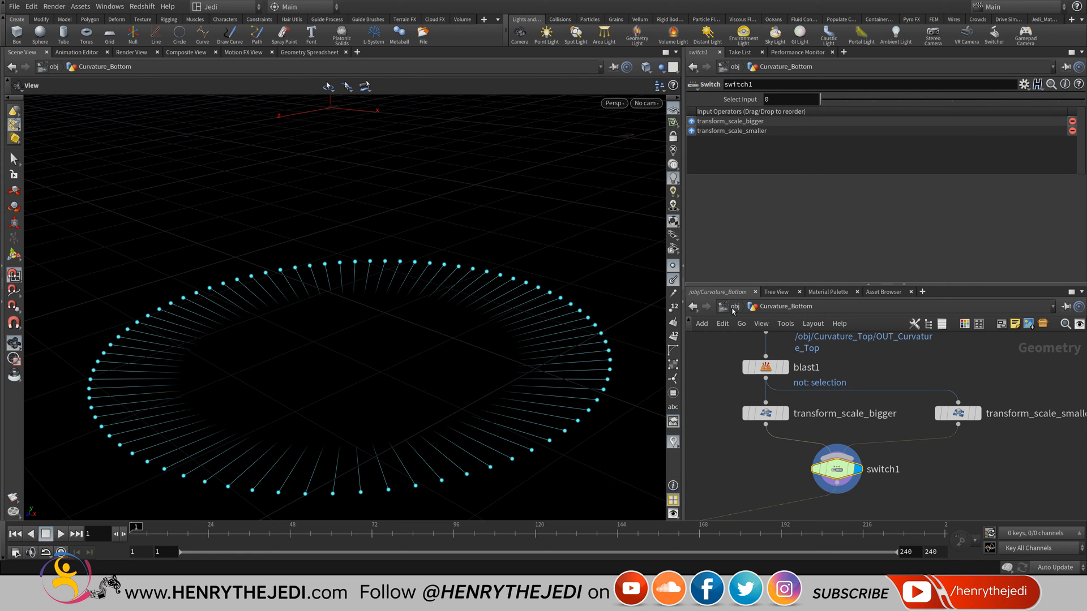
{"action": "double_click", "coordinate": [767, 100]}
{"action": "mouse_move", "coordinate": [821, 99]}
{"action": "left_mouse_down"}
{"action": "mouse_move", "coordinate": [847, 99]}
{"action": "mouse_move", "coordinate": [820, 100]}
{"action": "left_mouse_up"}
- Insert a Point - Old node between switch1 and copy1 and display it
{"action": "middle_click_drag", "start_coordinate": [877, 450], "coordinate": [900, 368]}
{"action": "key", "text": "Tab"}
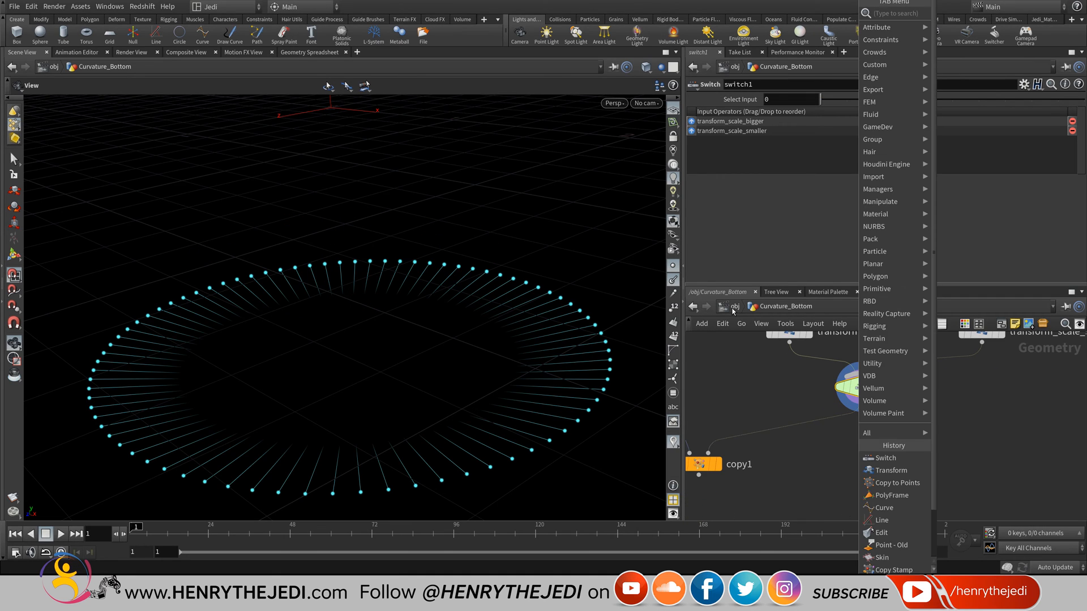
{"action": "mouse_move", "coordinate": [877, 27]}
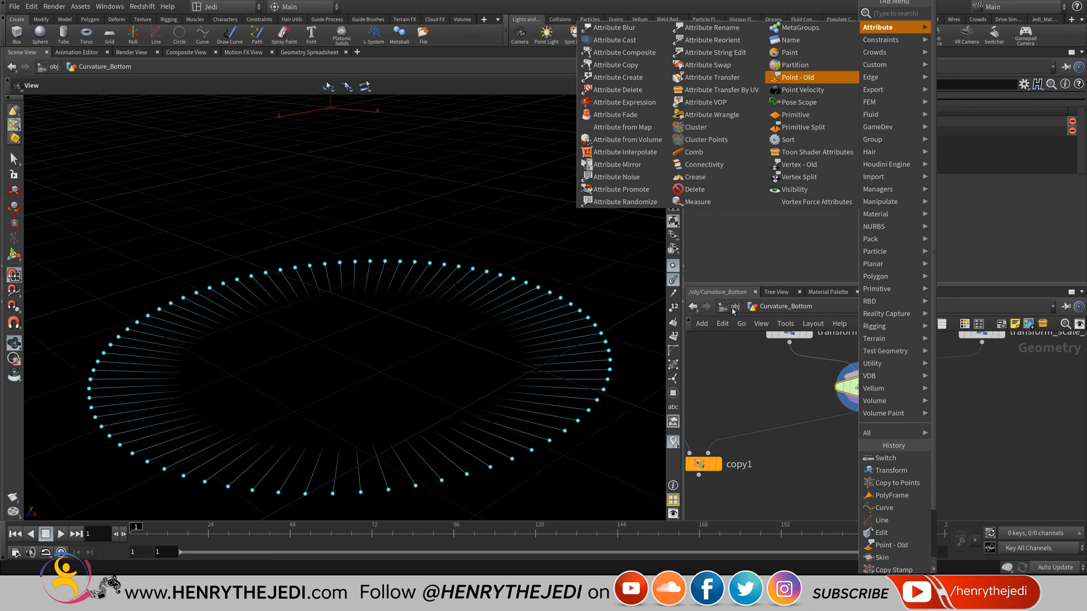
{"action": "left_click", "coordinate": [798, 77]}
{"action": "left_click", "coordinate": [860, 434]}
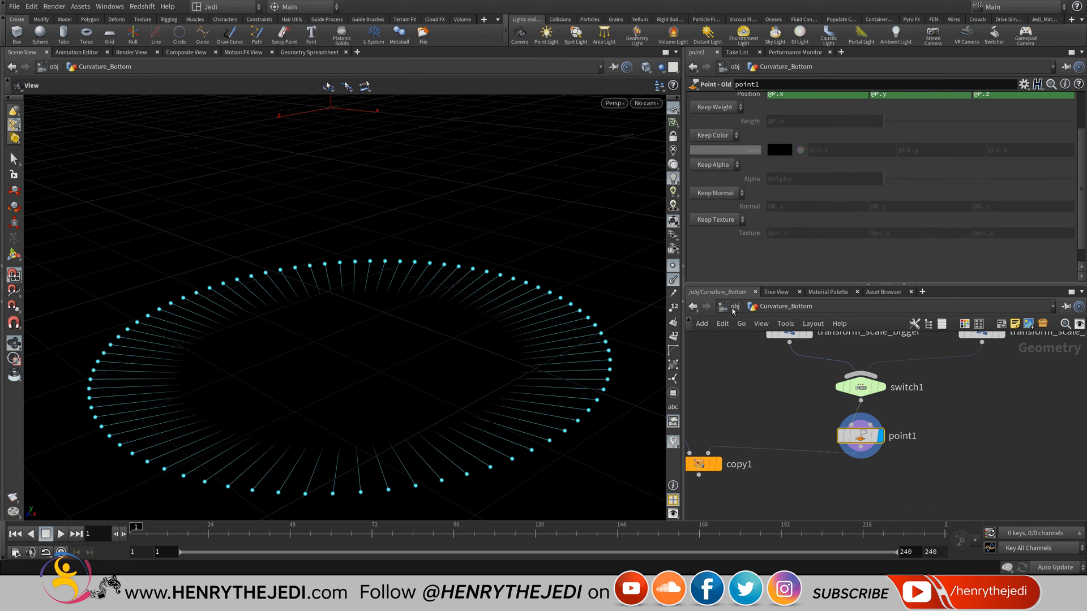
- Set point1 to Add Normal and delete the channels from its Normal parameter
{"action": "left_click", "coordinate": [715, 193]}
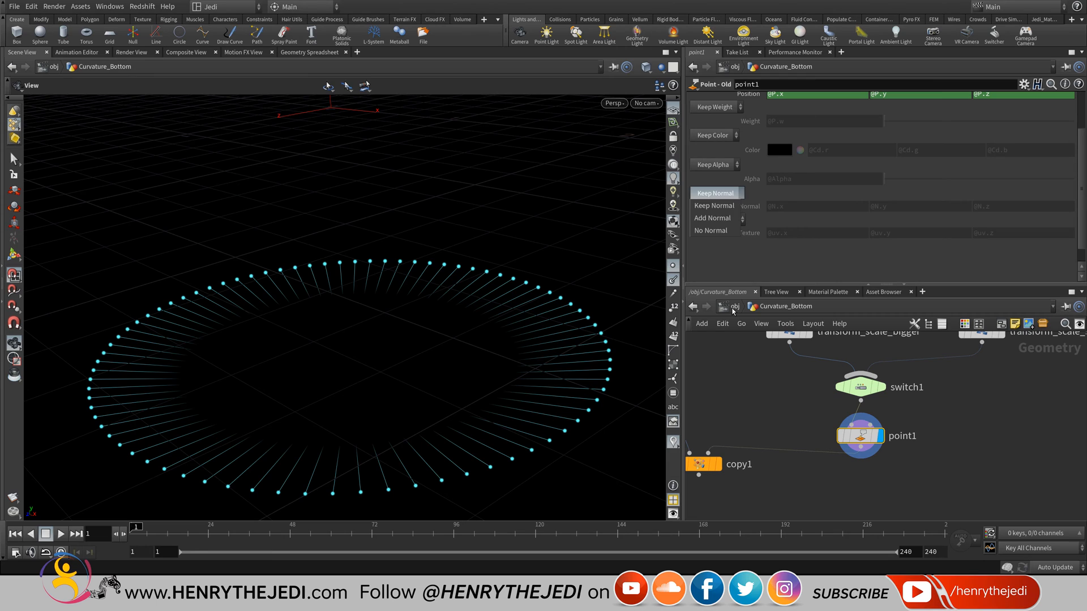
{"action": "left_click", "coordinate": [714, 218]}
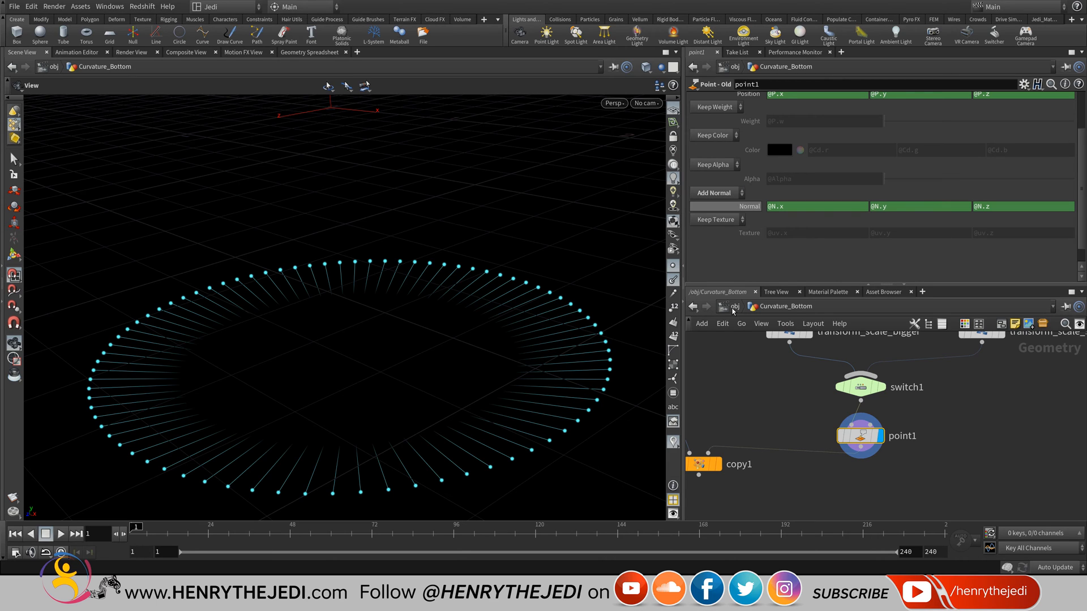
{"action": "right_click", "coordinate": [741, 207]}
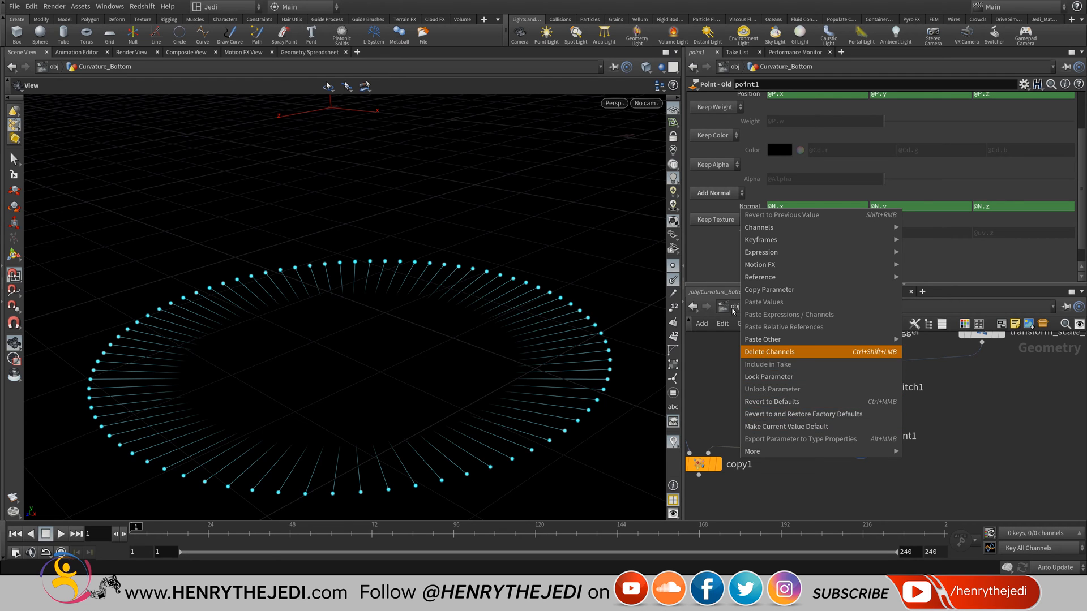
{"action": "left_click", "coordinate": [769, 351]}
{"action": "middle_click_drag", "start_coordinate": [351, 368], "coordinate": [351, 321]}
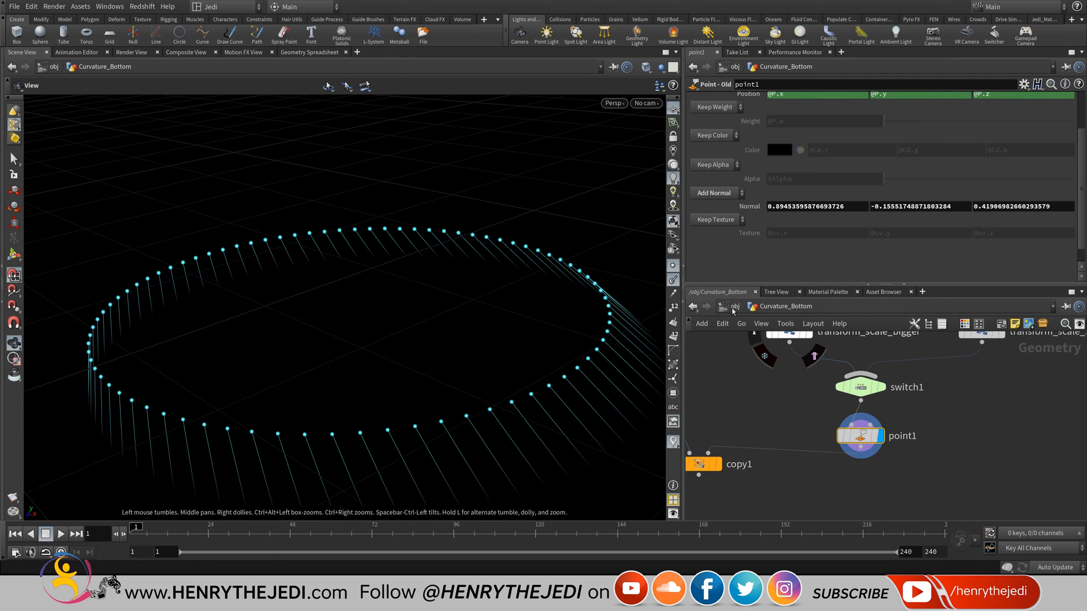
- Set the X component of point1's Normal to $TX and inspect the resulting normals around the ring
{"action": "double_click", "coordinate": [843, 207]}
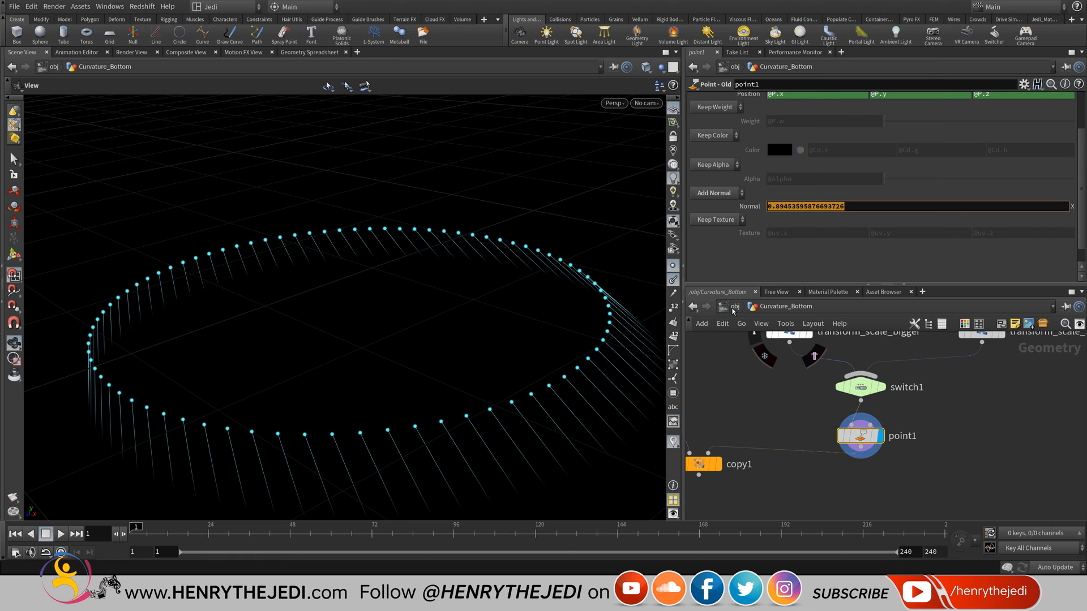
{"action": "type", "text": "$"}
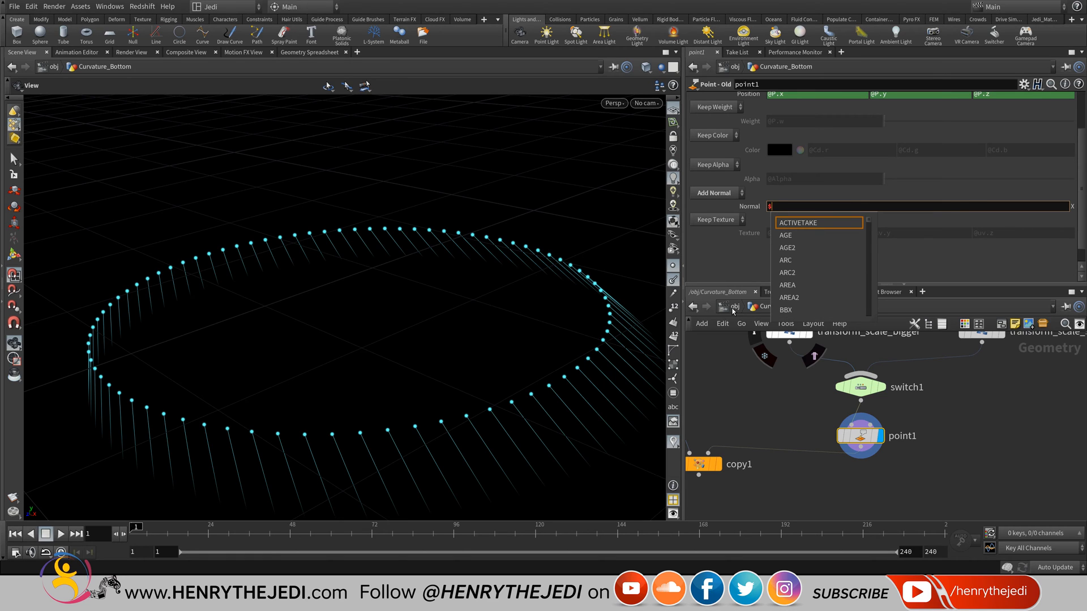
{"action": "type", "text": "TX@"}
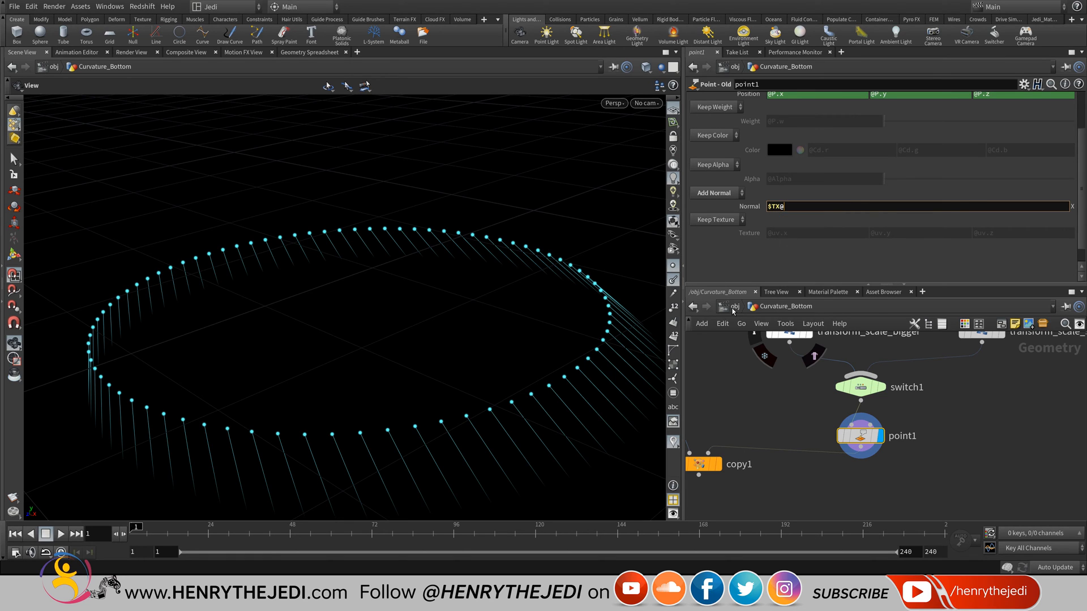
{"action": "key", "text": "BackSpace"}
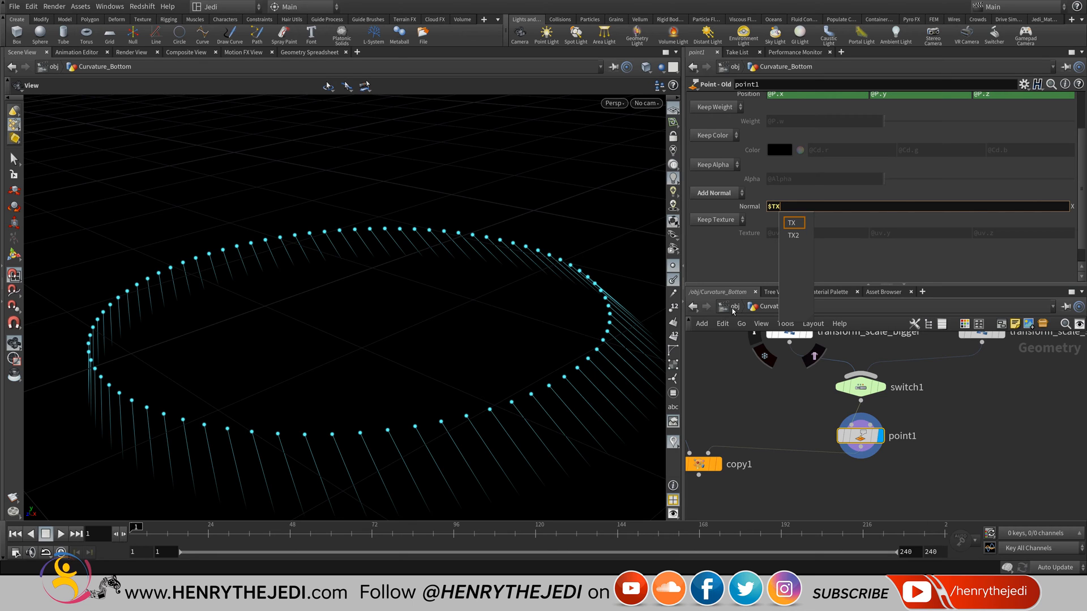
{"action": "key", "text": "Return"}
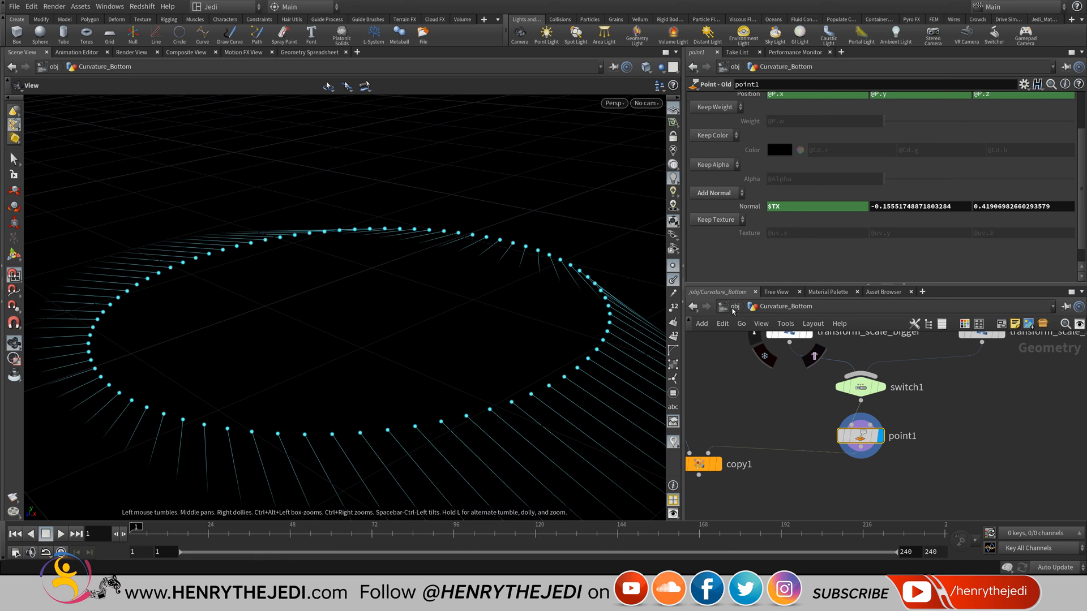
{"action": "right_click_drag", "start_coordinate": [385, 305], "coordinate": [333, 305], "text": "alt"}
{"action": "left_click_drag", "start_coordinate": [334, 306], "coordinate": [343, 370], "text": "alt"}
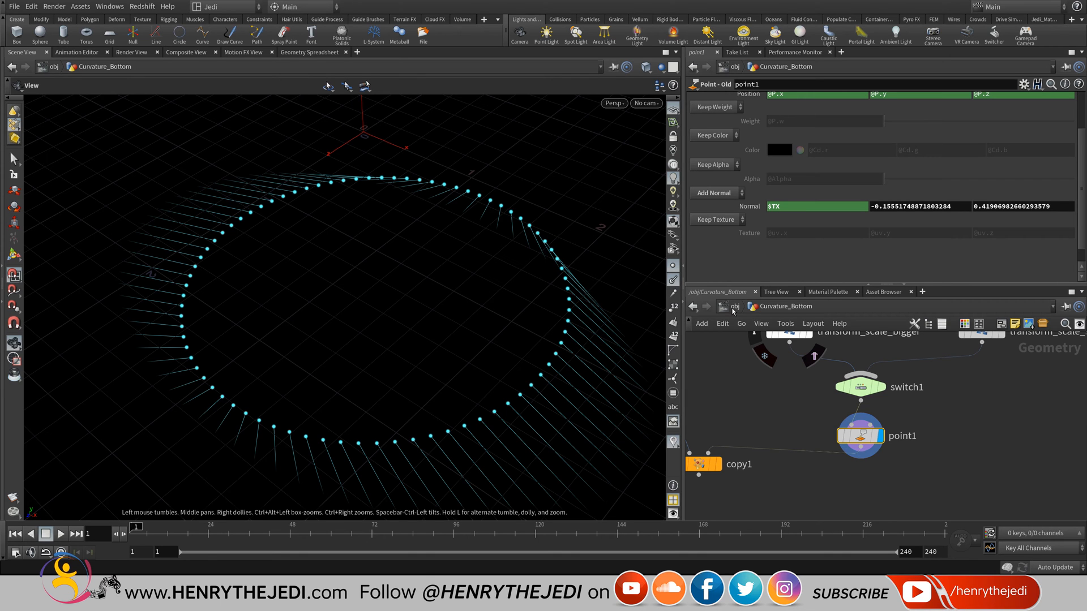
- Set the Z component of point1's Normal to $TZ and inspect the normals around the ring
{"action": "left_click", "coordinate": [672, 279]}
{"action": "left_click", "coordinate": [672, 279]}
{"action": "mouse_move", "coordinate": [340, 294]}
{"action": "left_mouse_down"}
{"action": "mouse_move", "coordinate": [342, 362]}
{"action": "mouse_move", "coordinate": [344, 303]}
{"action": "left_mouse_up"}
{"action": "double_click", "coordinate": [911, 206]}
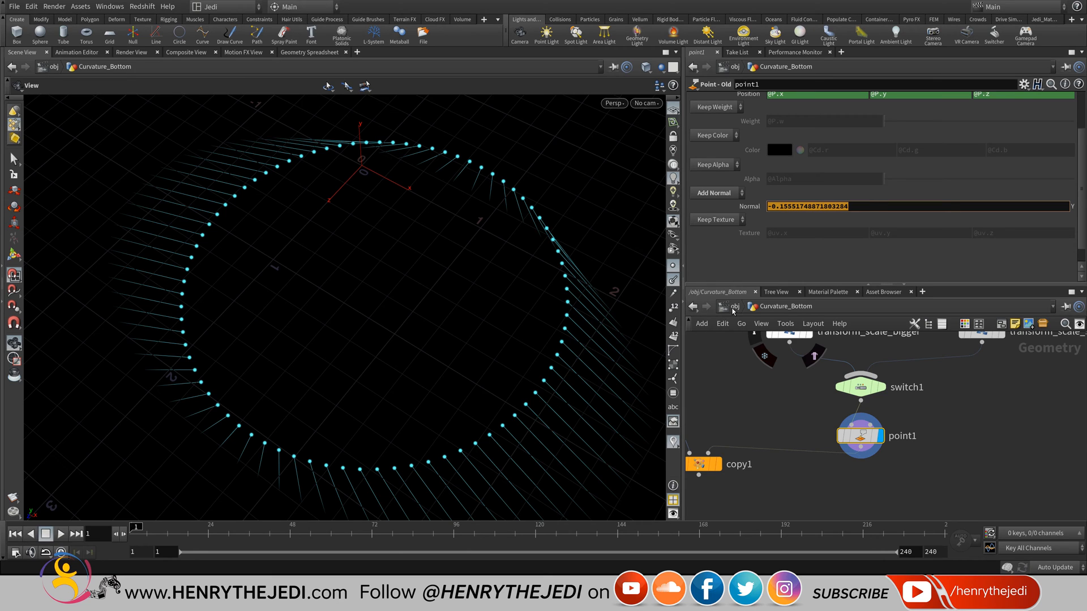
{"action": "key", "text": "Tab"}
{"action": "type", "text": "$TZ"}
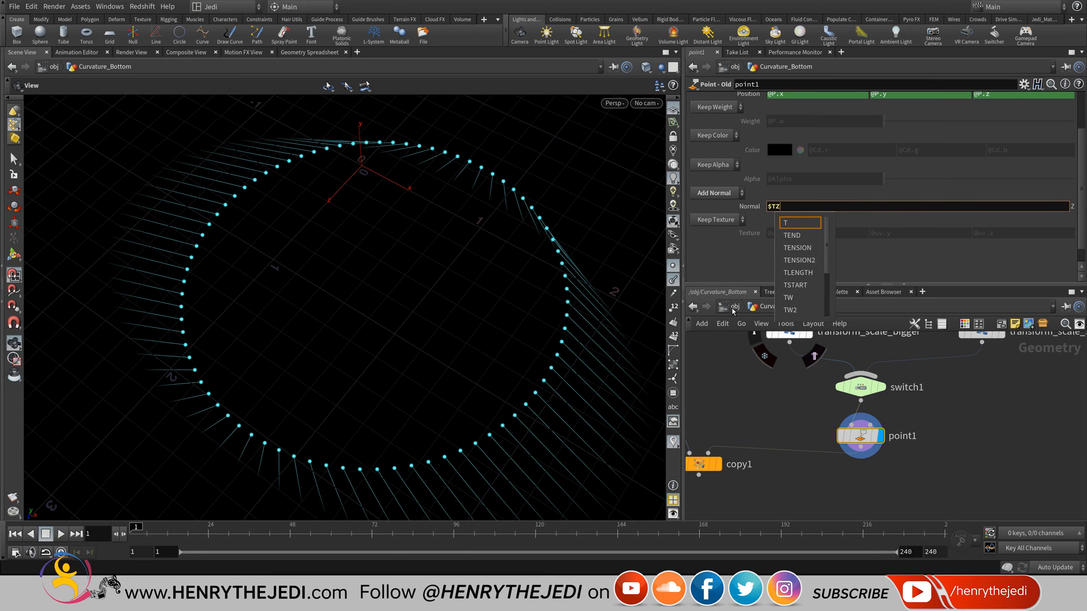
{"action": "key", "text": "Return"}
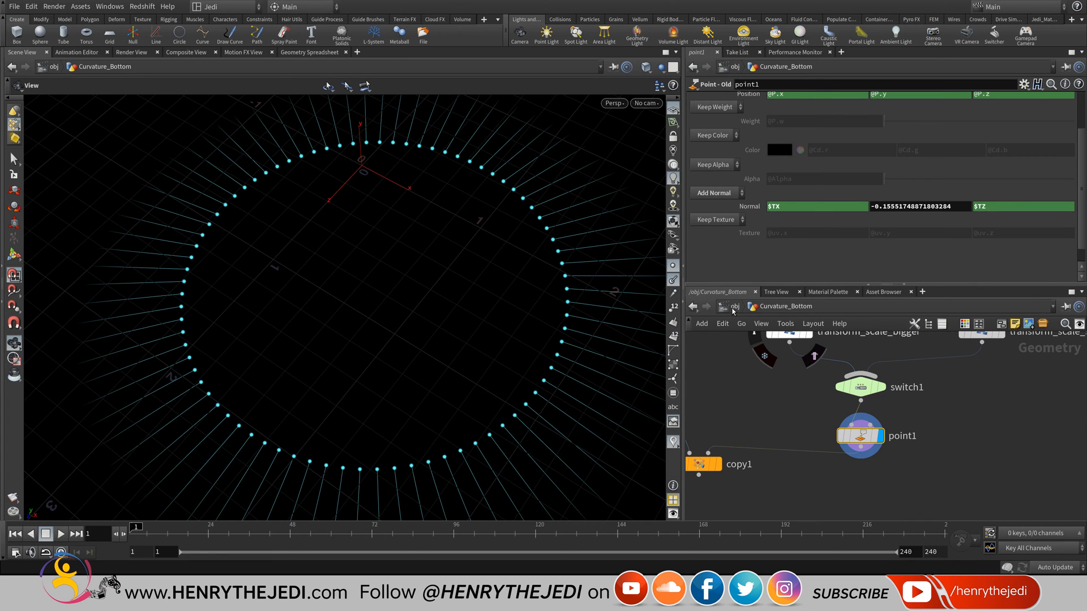
{"action": "mouse_move", "coordinate": [362, 340]}
{"action": "left_mouse_down"}
{"action": "mouse_move", "coordinate": [368, 221]}
{"action": "mouse_move", "coordinate": [368, 283]}
{"action": "left_mouse_up"}
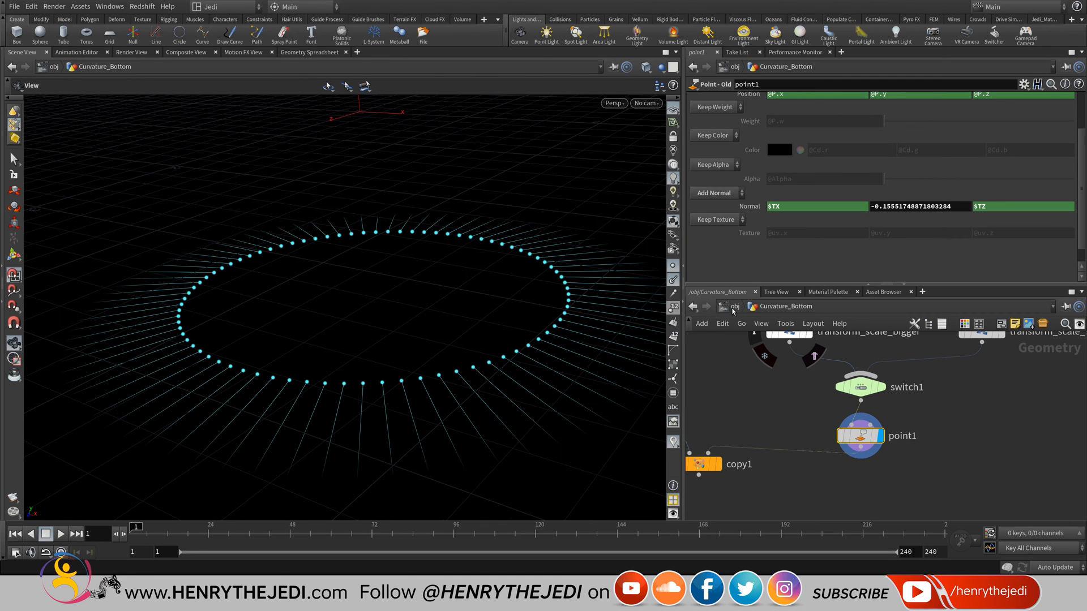
- Change point1's Normal to $TZ2 in the Z component and $TX2 in the X component
{"action": "left_click", "coordinate": [1006, 206]}
{"action": "type", "text": "2"}
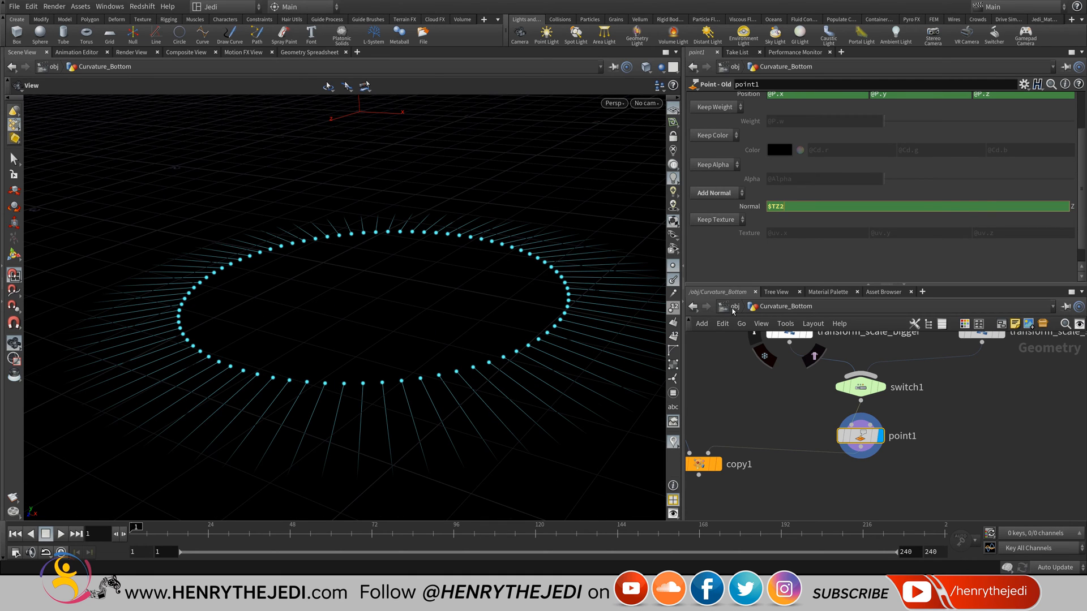
{"action": "key", "text": "Return"}
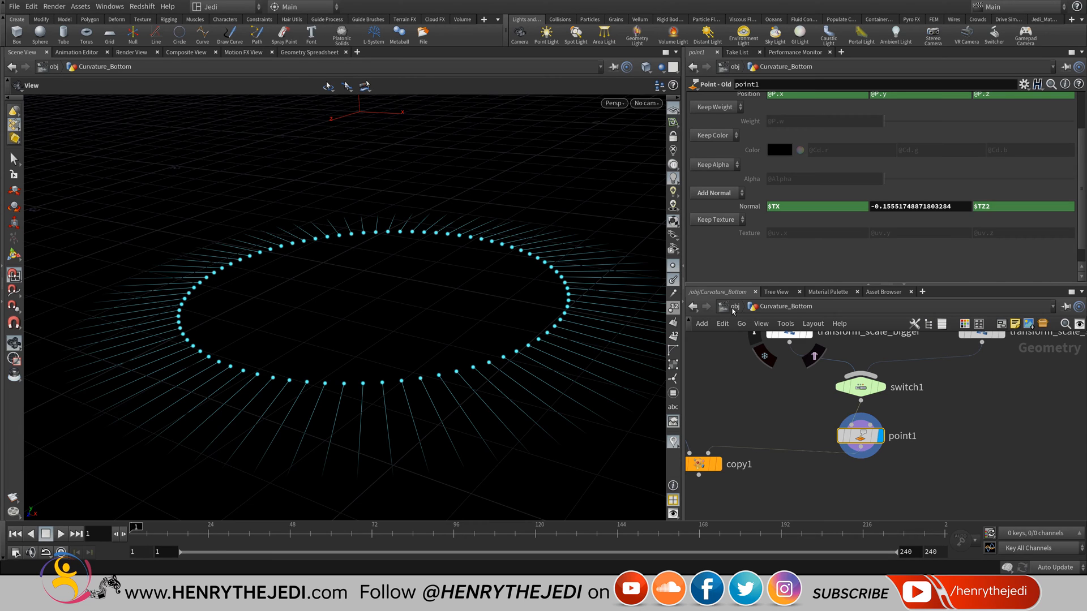
{"action": "left_click", "coordinate": [797, 207]}
{"action": "type", "text": "2"}
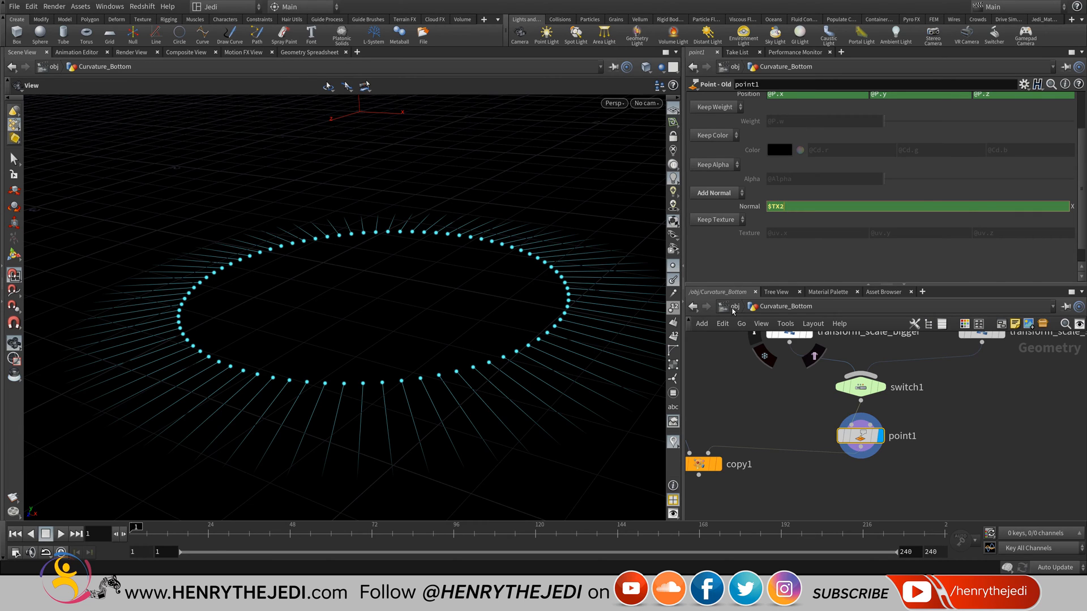
{"action": "key", "text": "Return"}
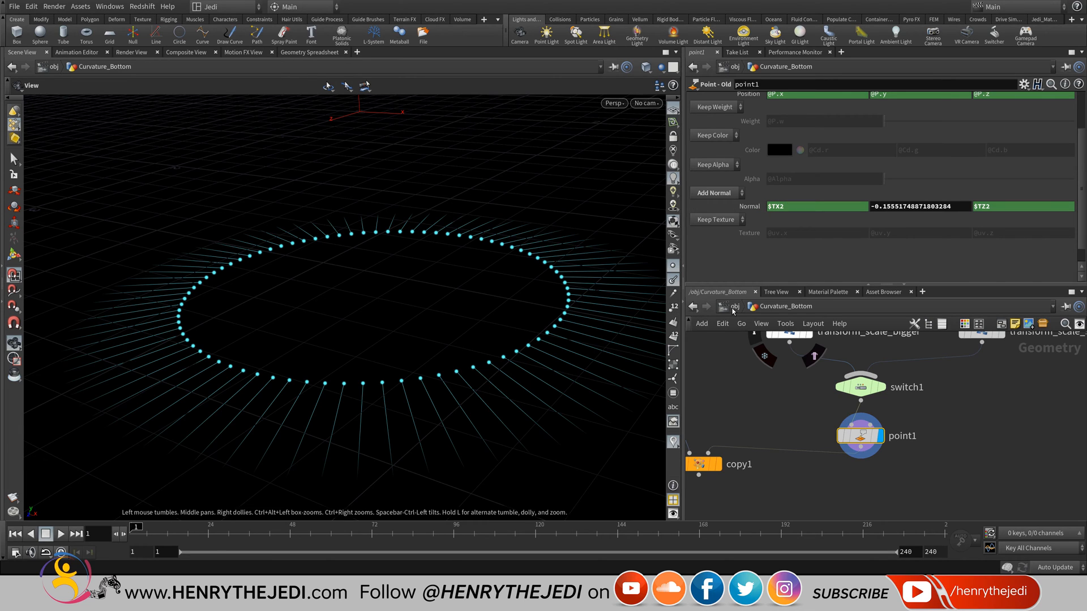
- Try $TX2-$TX as the X component of point1's Normal and inspect the resulting normals
{"action": "left_click", "coordinate": [804, 207]}
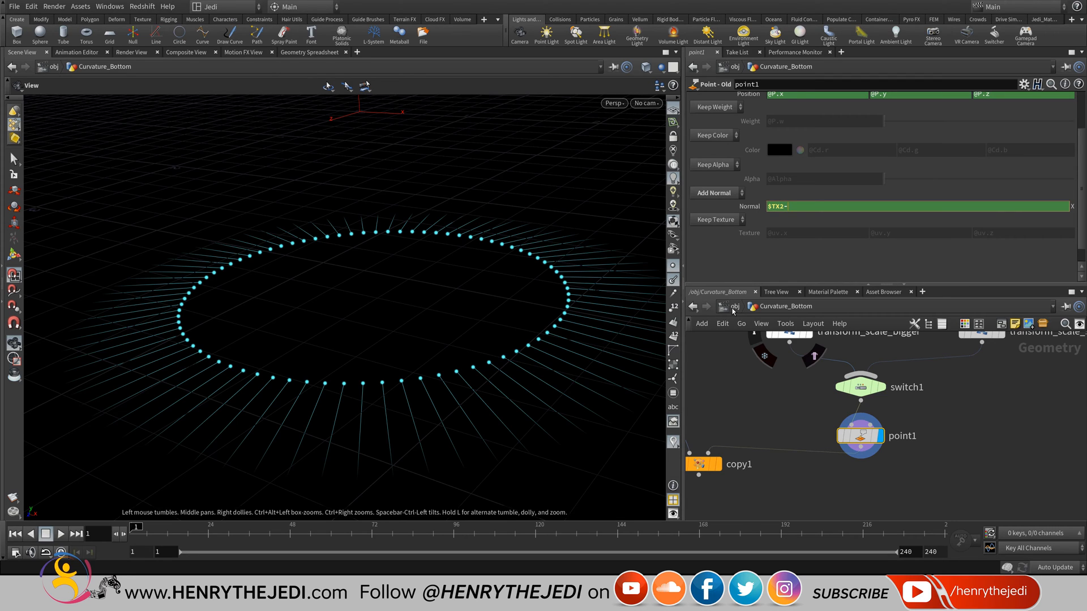
{"action": "type", "text": "-$TX"}
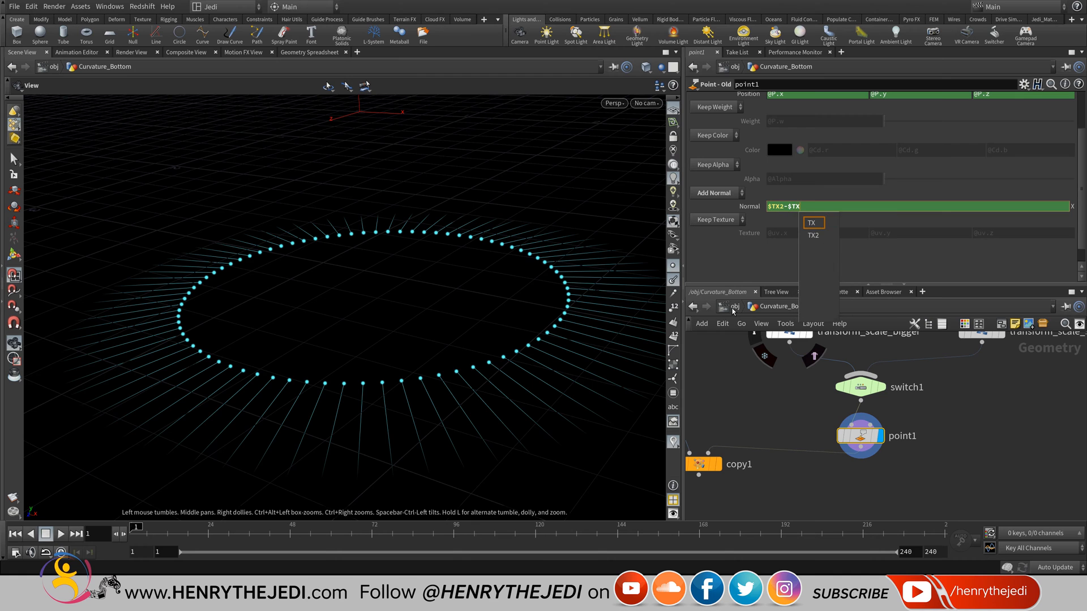
{"action": "key", "text": "Return"}
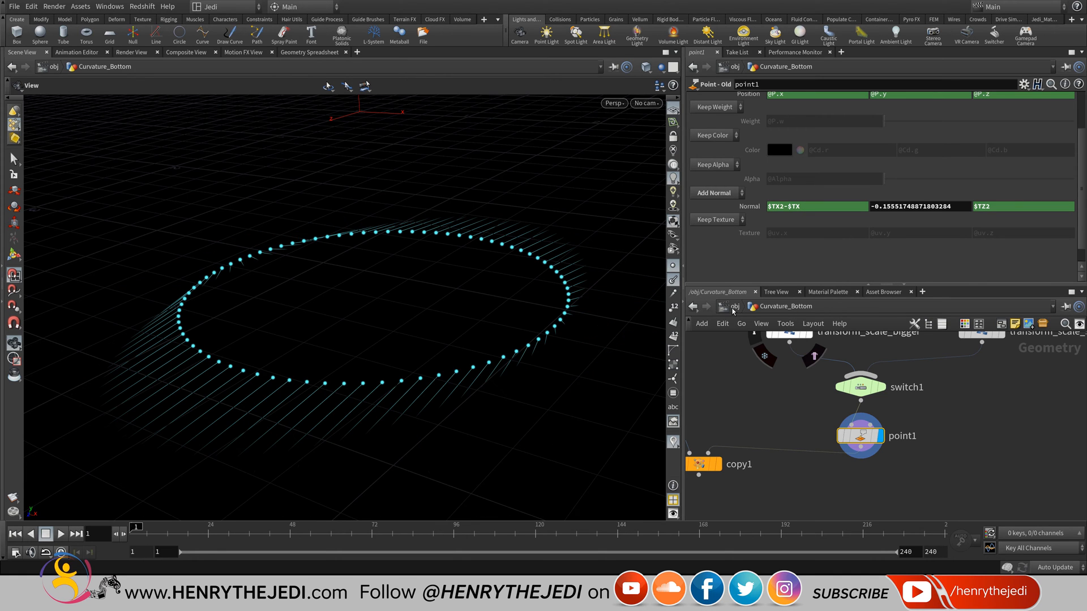
{"action": "left_click_drag", "start_coordinate": [363, 294], "coordinate": [365, 385]}
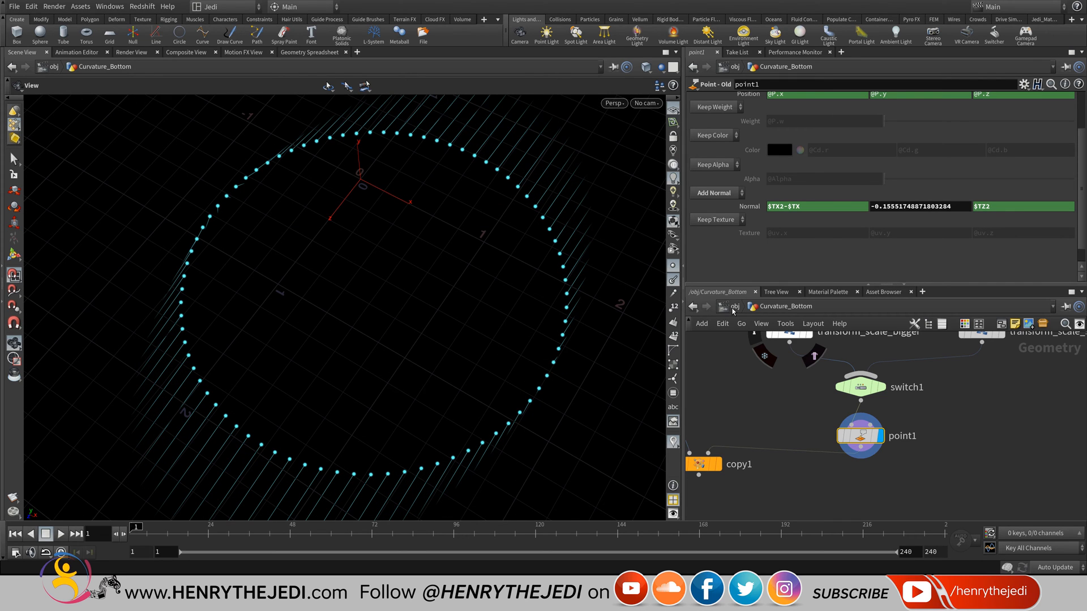
{"action": "left_click", "coordinate": [1019, 207]}
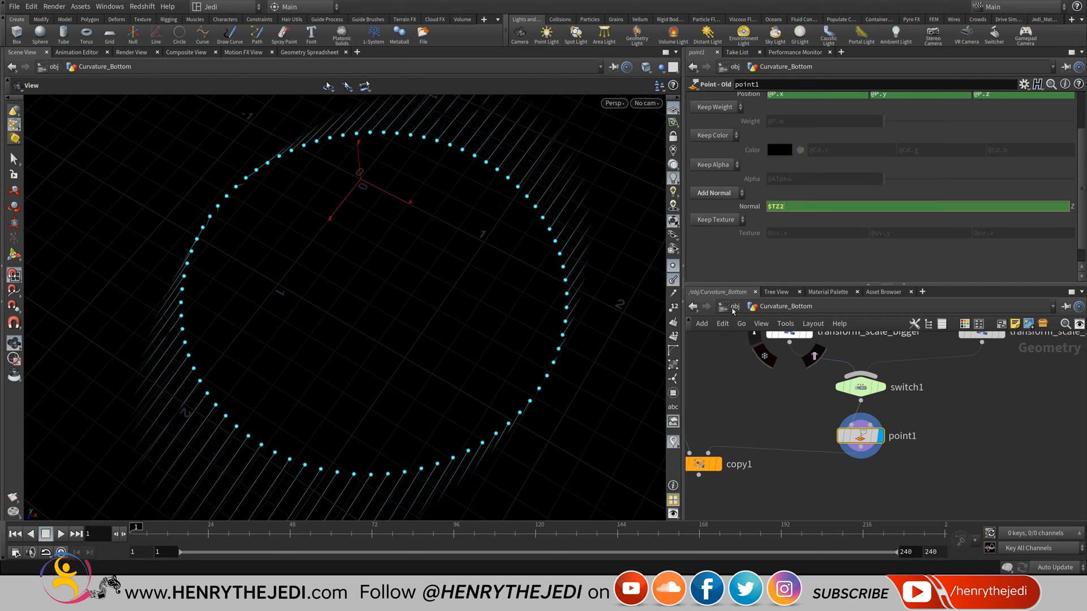
{"action": "key", "text": "BackSpace"}
{"action": "key", "text": "BackSpace"}
{"action": "key", "text": "BackSpace"}
{"action": "type", "text": "$N"}
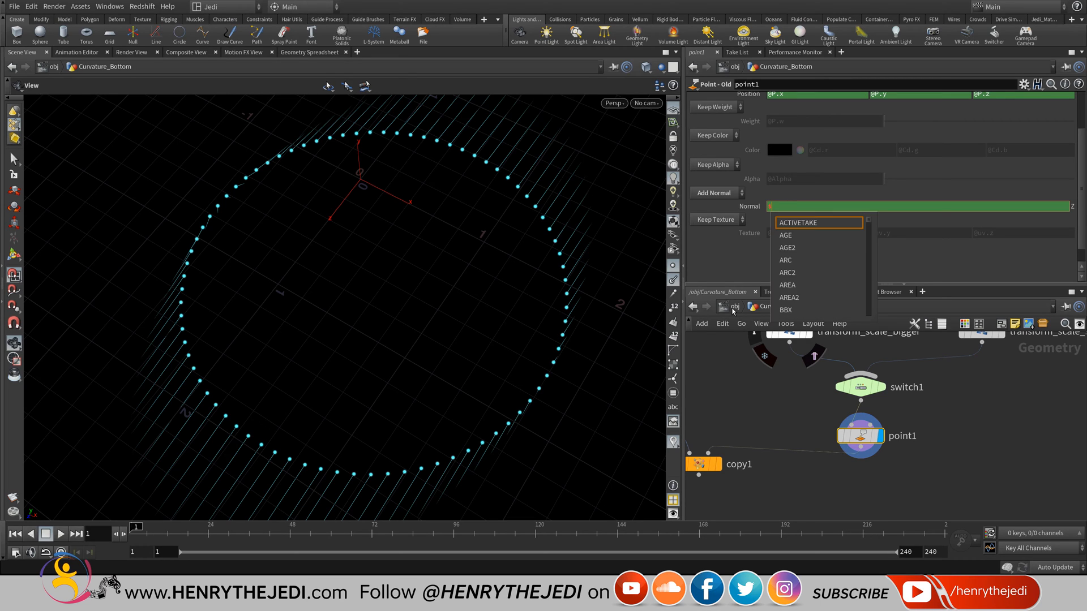
{"action": "type", "text": "$TX2-$TX"}
{"action": "key", "text": "Return"}
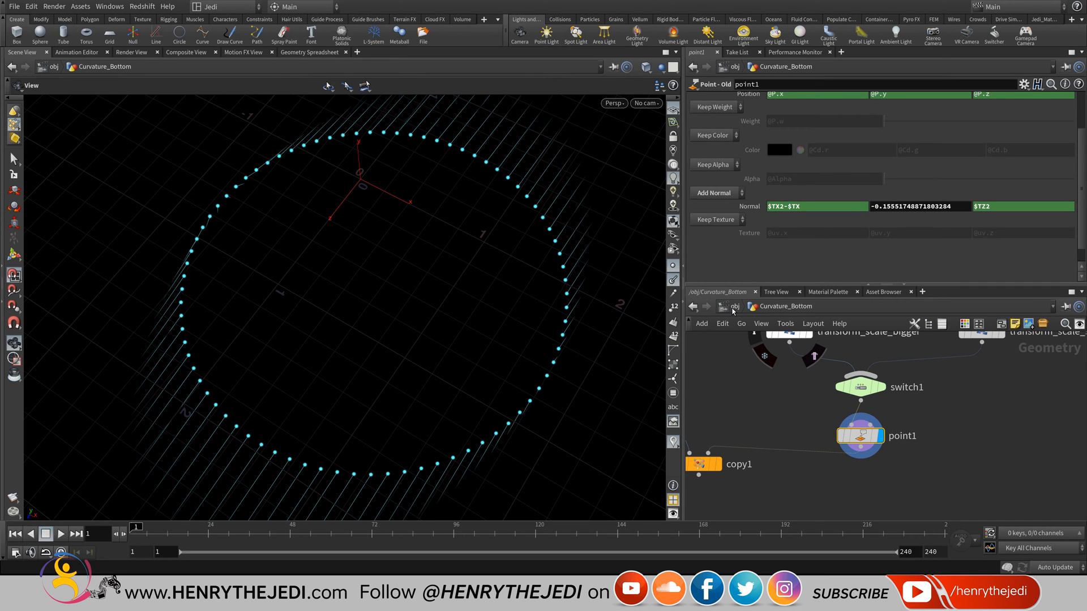
- Remove the subtraction from the X component of point1's Normal so that it reads $TX2
{"action": "key", "text": "BackSpace"}
{"action": "key", "text": "BackSpace"}
{"action": "key", "text": "BackSpace"}
{"action": "key", "text": "BackSpace"}
{"action": "key", "text": "Return"}
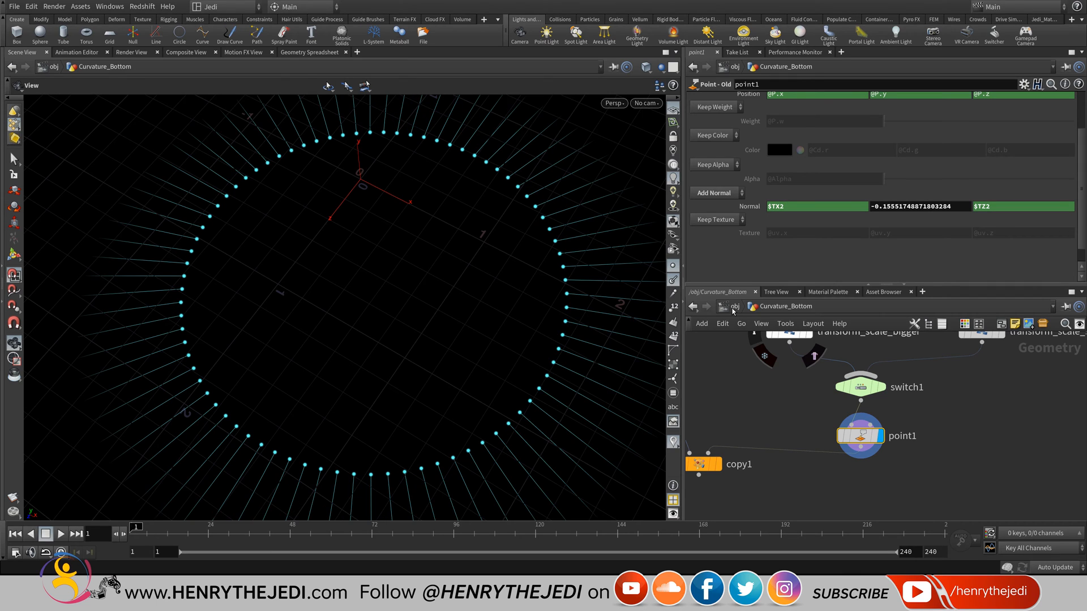
- Set the X component of point1's Normal to $TX2-$TX
{"action": "left_click", "coordinate": [793, 207]}
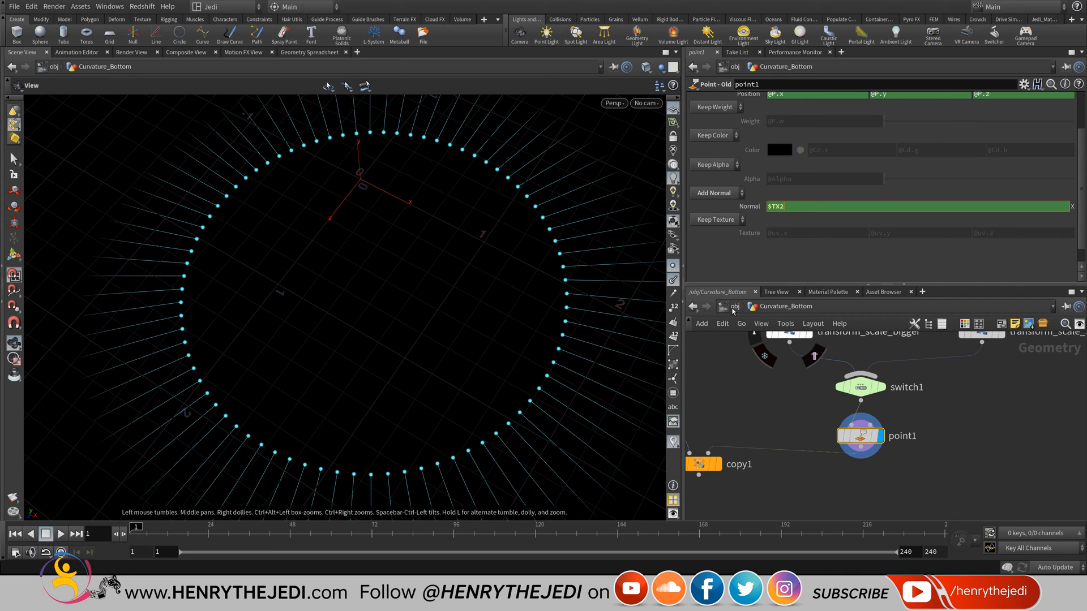
{"action": "type", "text": "-$tx"}
{"action": "key", "text": "BackSpace"}
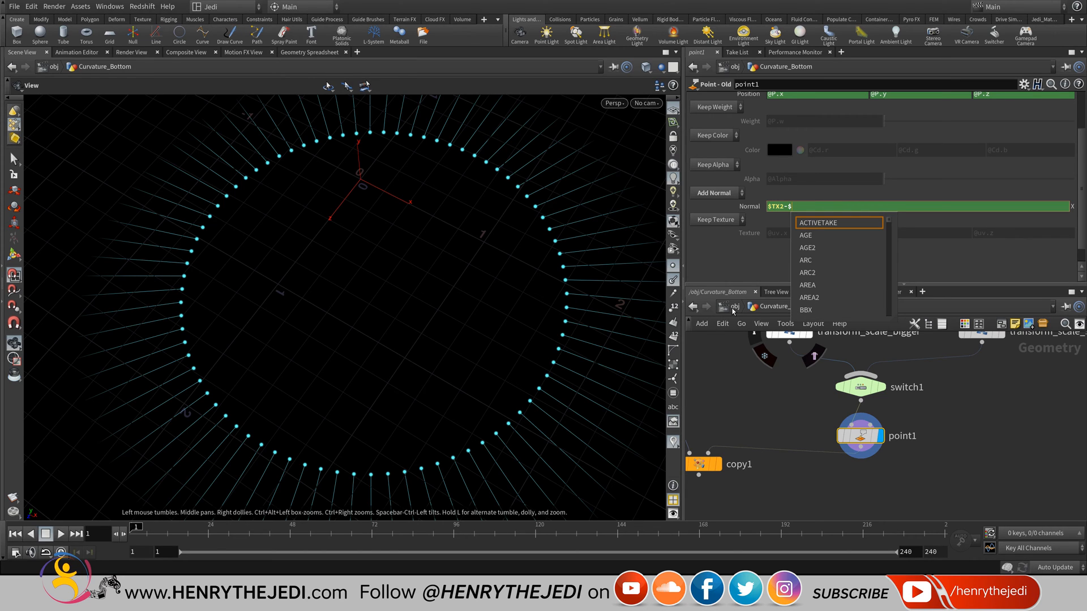
{"action": "type", "text": "TX"}
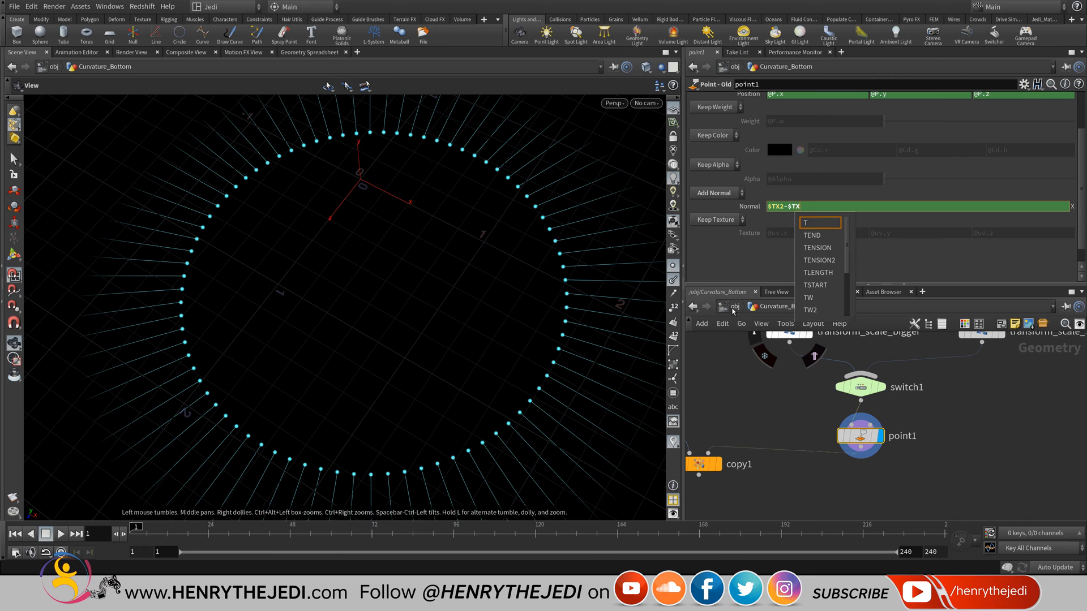
{"action": "key", "text": "Return"}
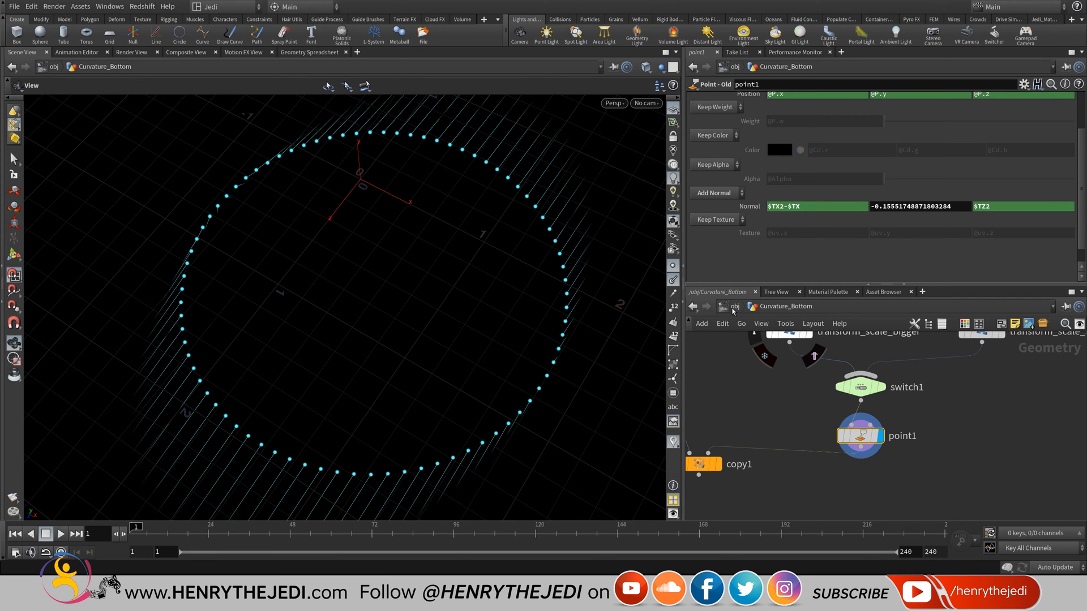
- Set the Z component of point1's Normal to $TZ2-$TZ, with the variable names in capitals
{"action": "key", "text": "Right"}
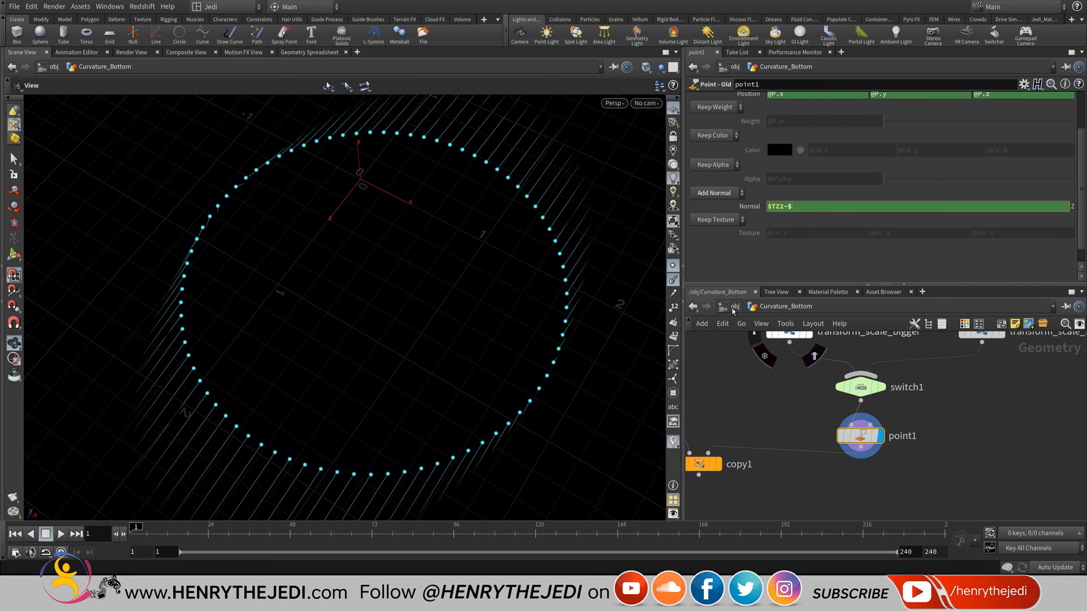
{"action": "type", "text": "tz"}
{"action": "key", "text": "Return"}
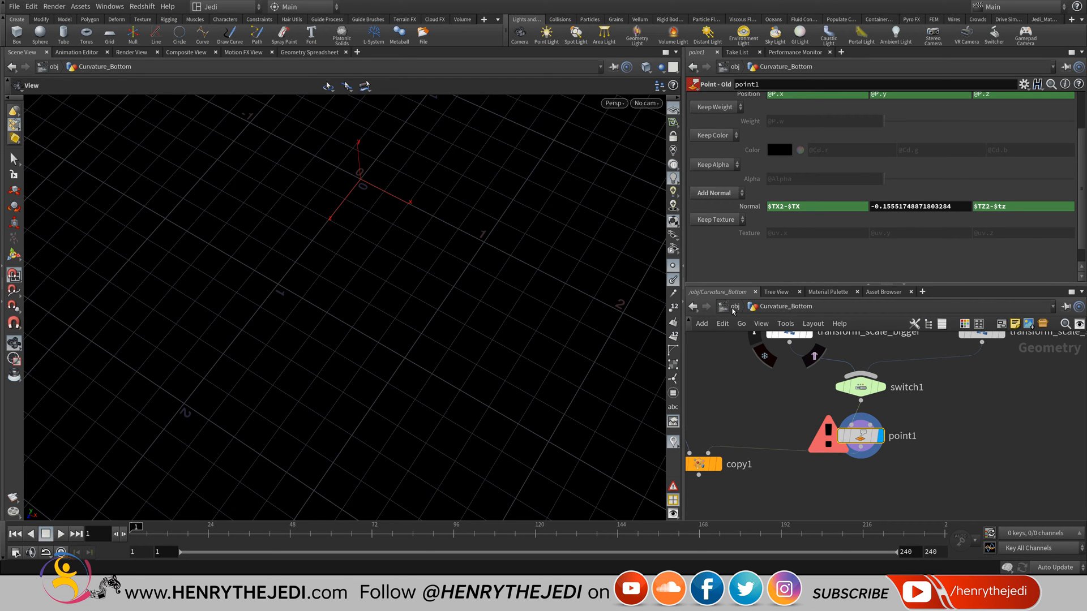
{"action": "key", "text": "BackSpace"}
{"action": "key", "text": "BackSpace"}
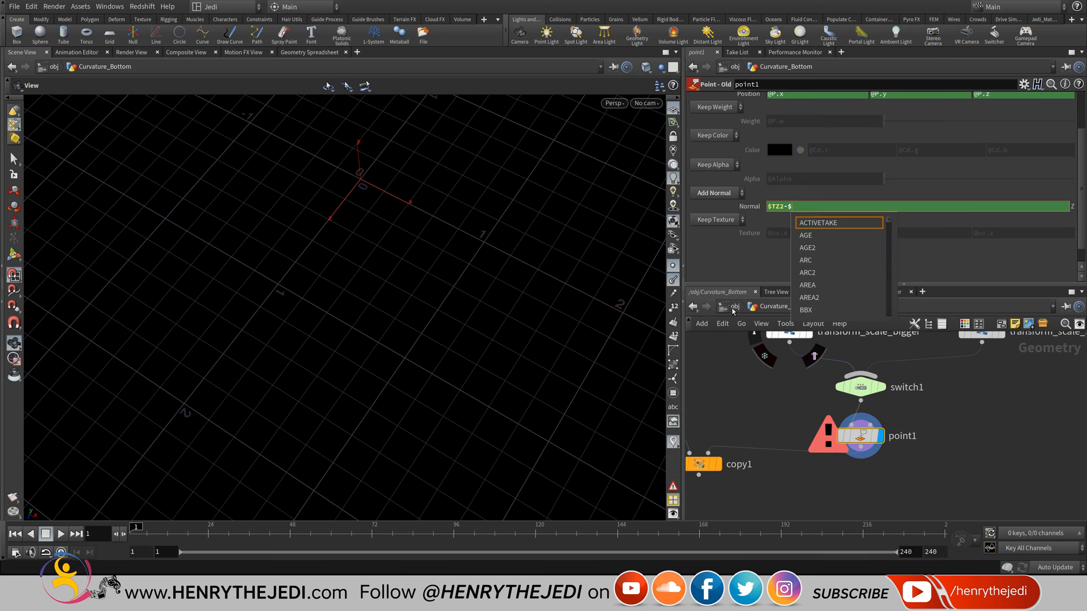
{"action": "type", "text": "TZ"}
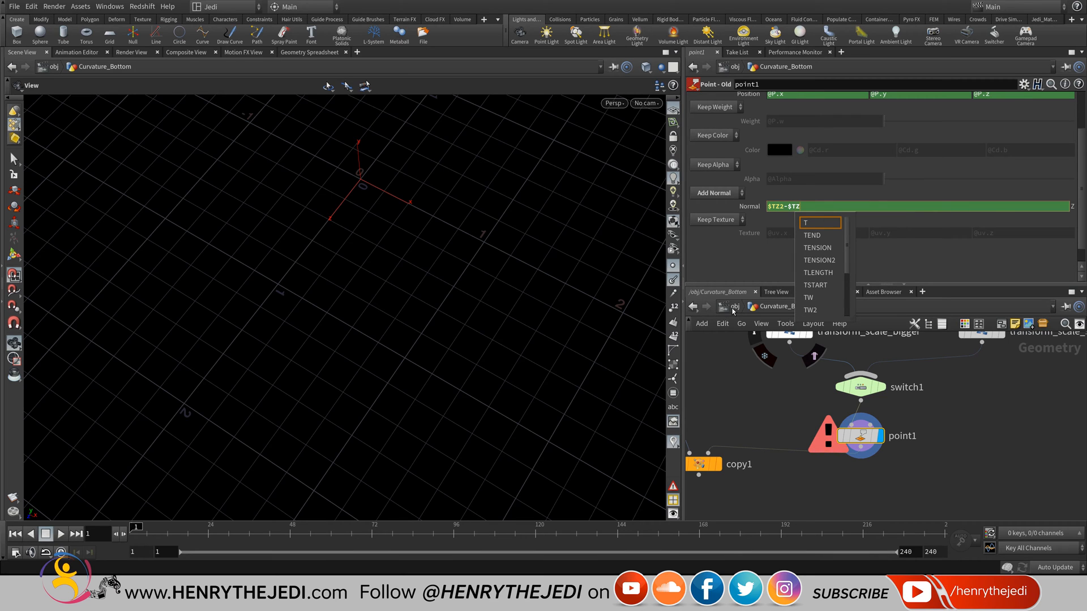
{"action": "key", "text": "Return"}
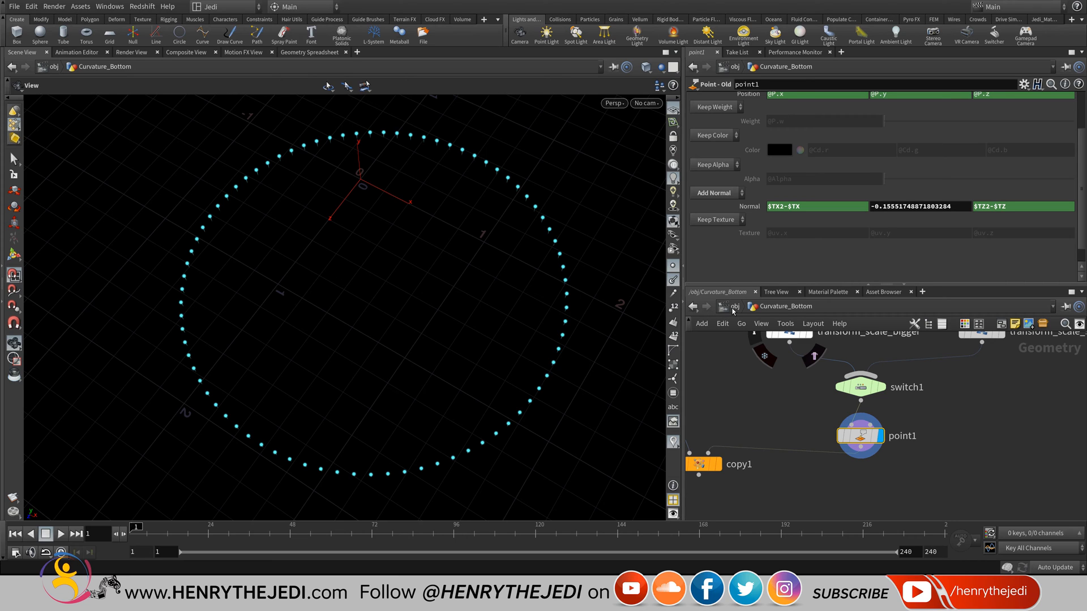
- Set the Y component of point1's Normal to 0
{"action": "key", "text": "shift+Tab"}
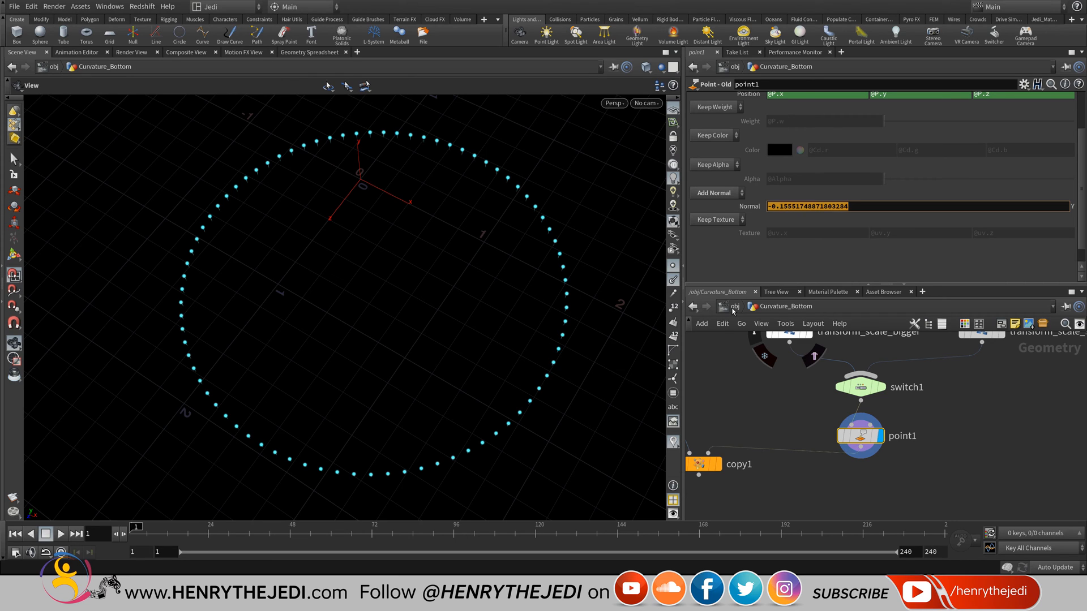
{"action": "type", "text": "0"}
{"action": "key", "text": "Return"}
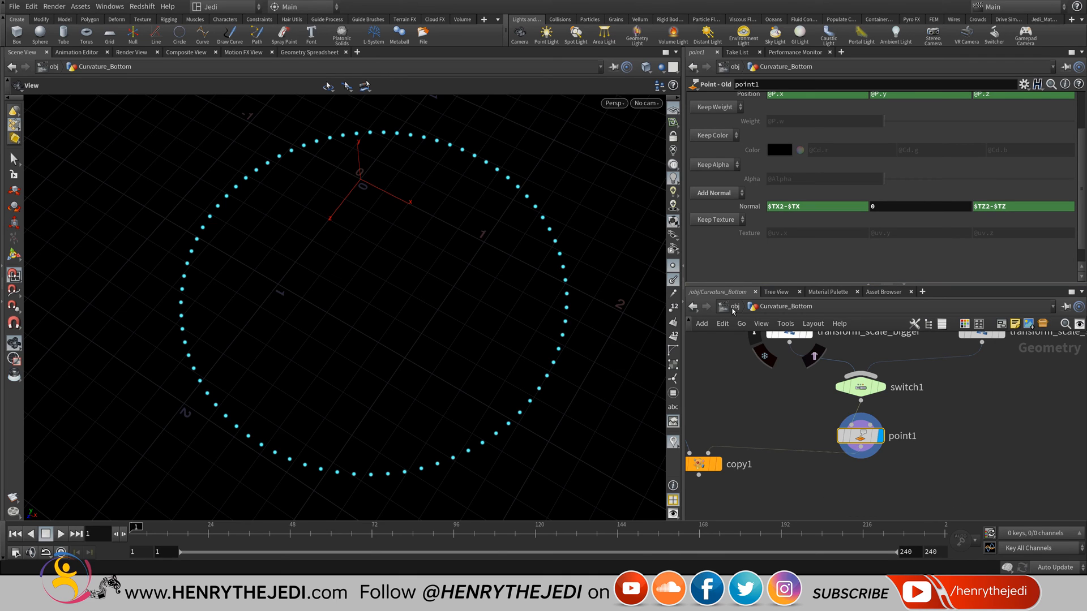
- Set the Y component of point1's Normal to $TY2-$TY
{"action": "key", "text": "Return"}
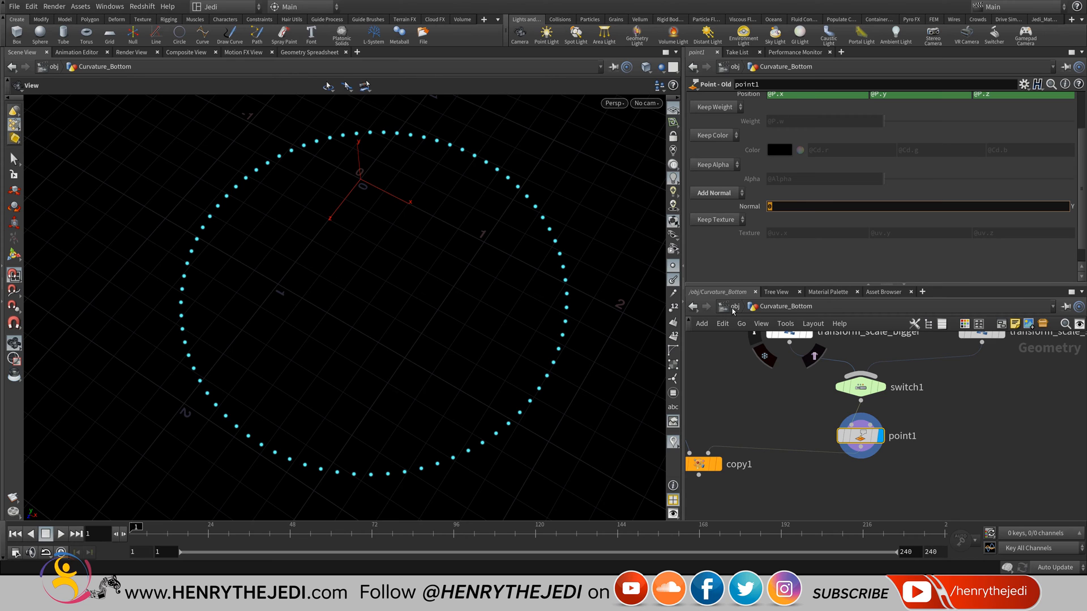
{"action": "type", "text": "$"}
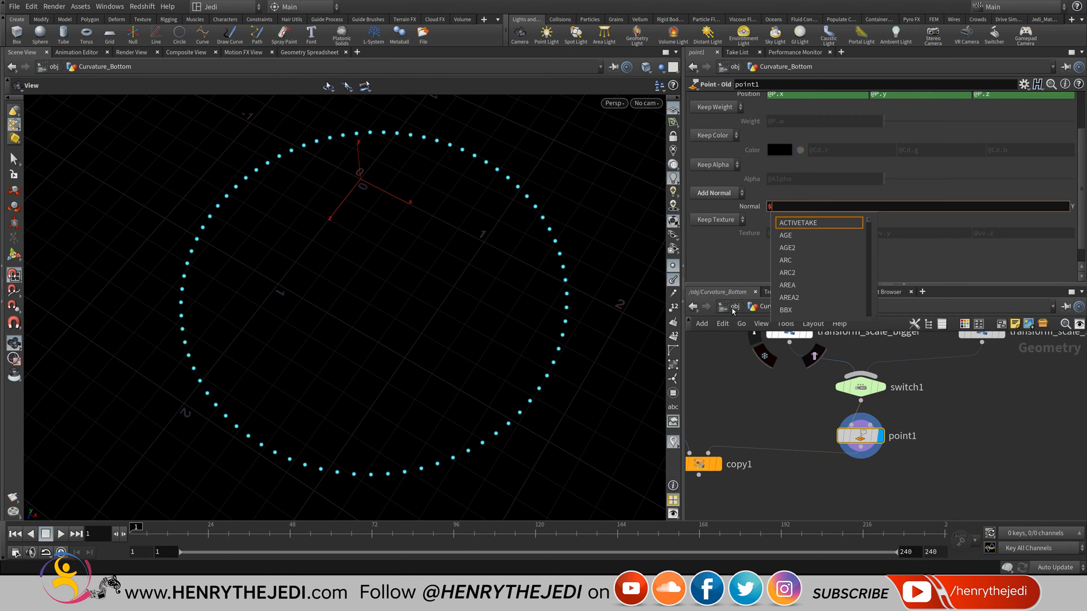
{"action": "type", "text": "TY"}
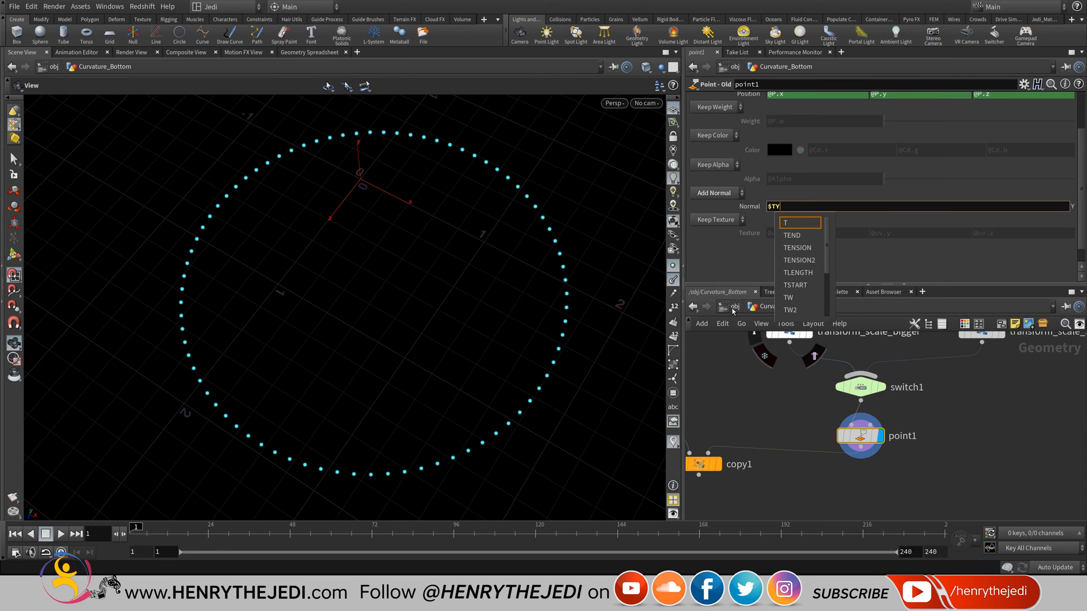
{"action": "type", "text": "2-$TY"}
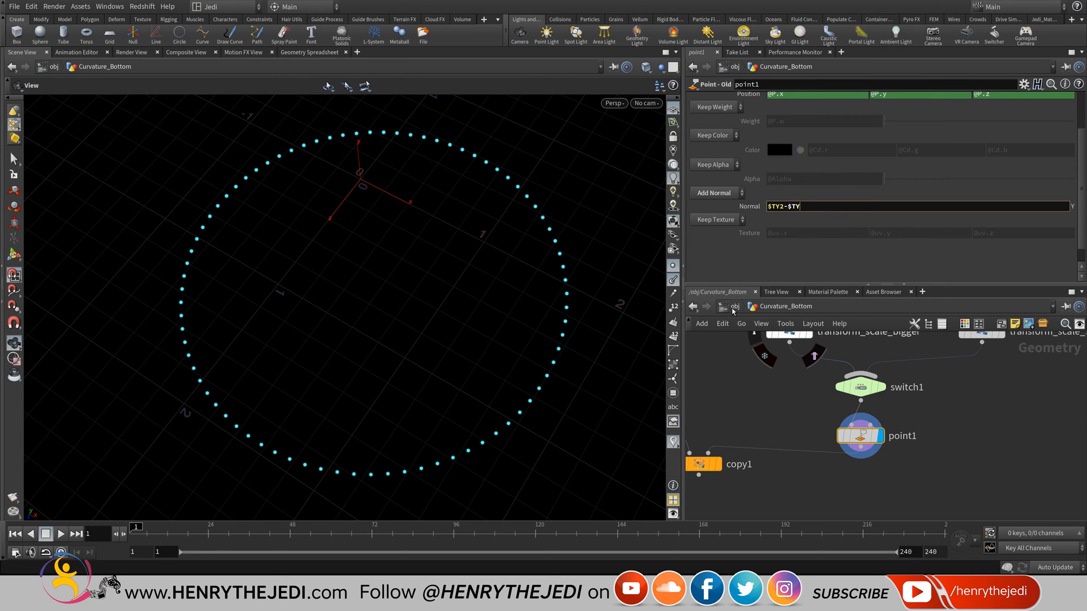
{"action": "key", "text": "Return"}
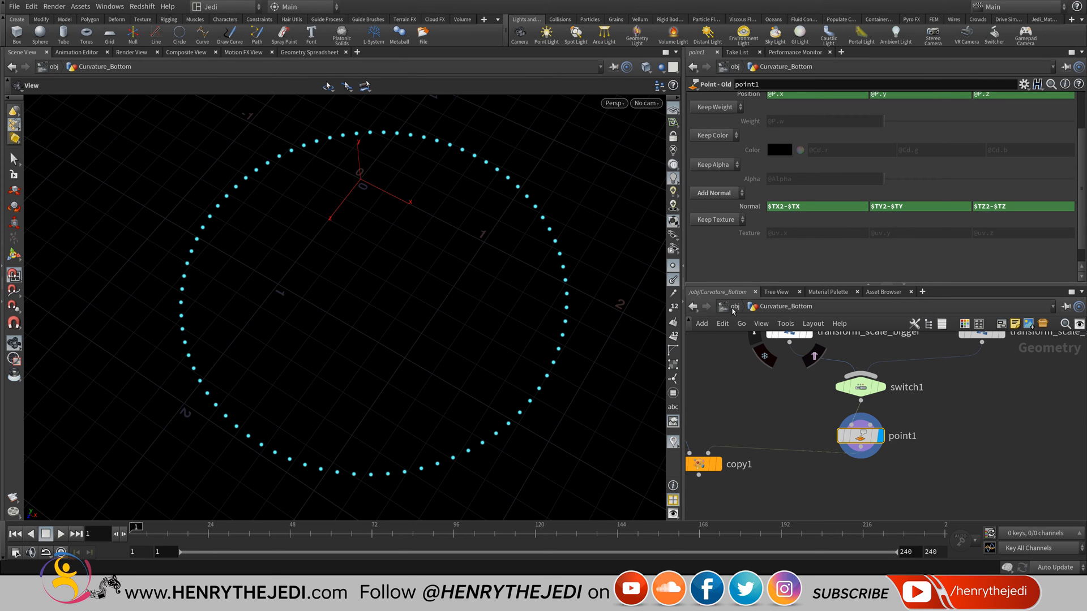
- Display copy1 and inspect how the copied profile curves are oriented around the ring
{"action": "middle_click_drag", "start_coordinate": [838, 470], "coordinate": [930, 445]}
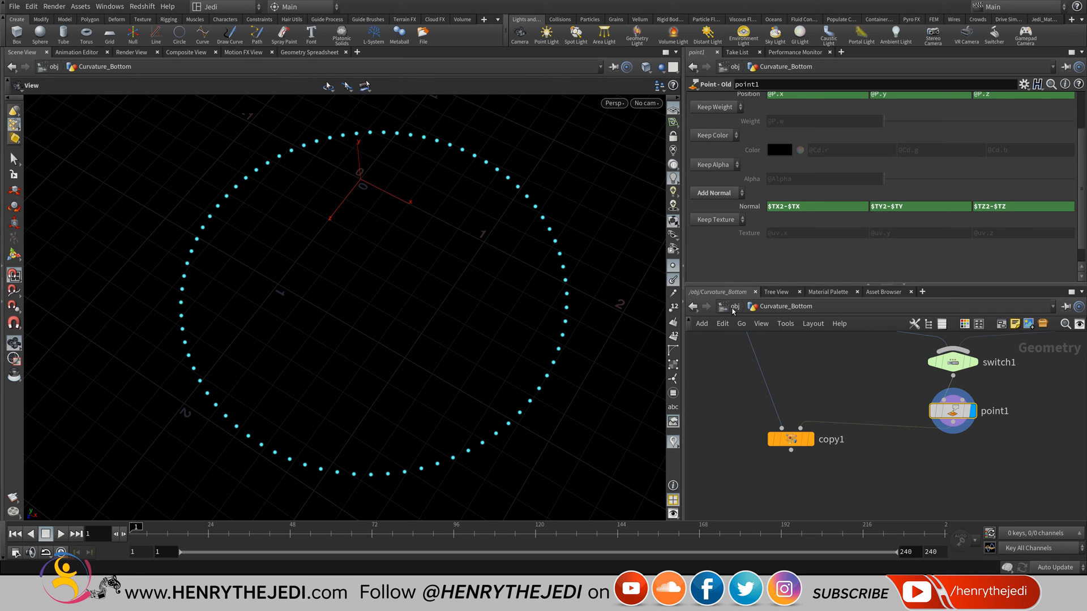
{"action": "left_click", "coordinate": [809, 440]}
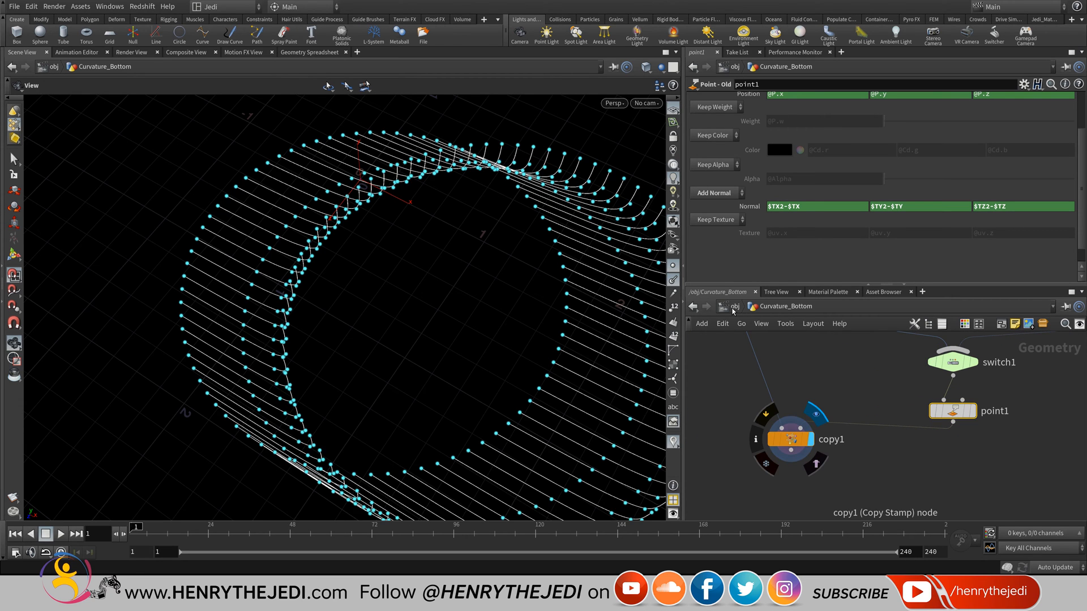
{"action": "left_click_drag", "start_coordinate": [390, 340], "coordinate": [388, 198]}
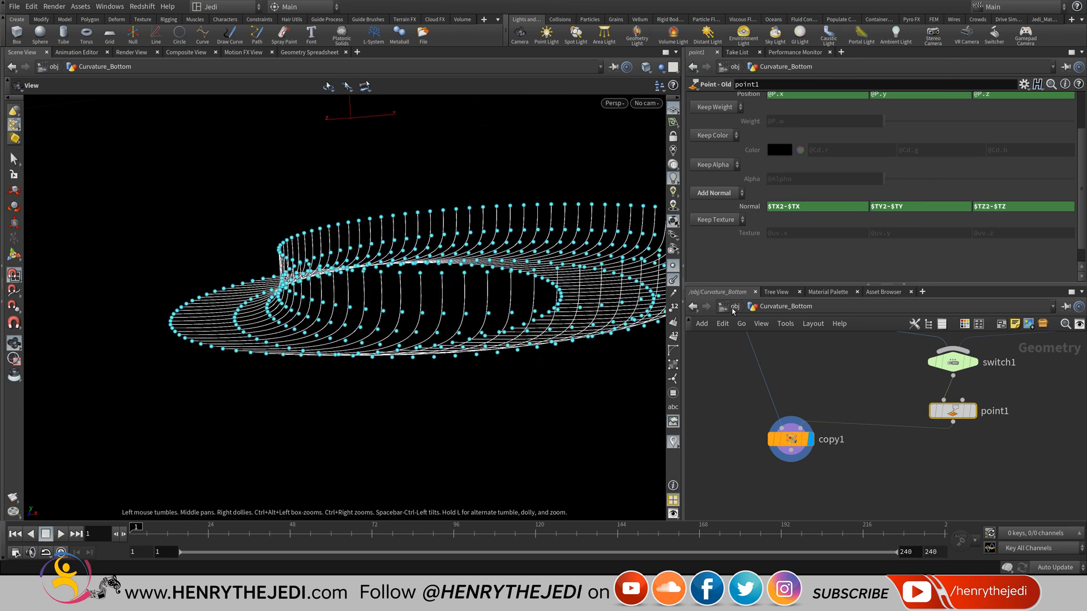
- Examine the copied profile curves from a higher angle and check copy1's Transform Using Template Point Attributes option
{"action": "middle_click_drag", "start_coordinate": [388, 198], "coordinate": [254, 272]}
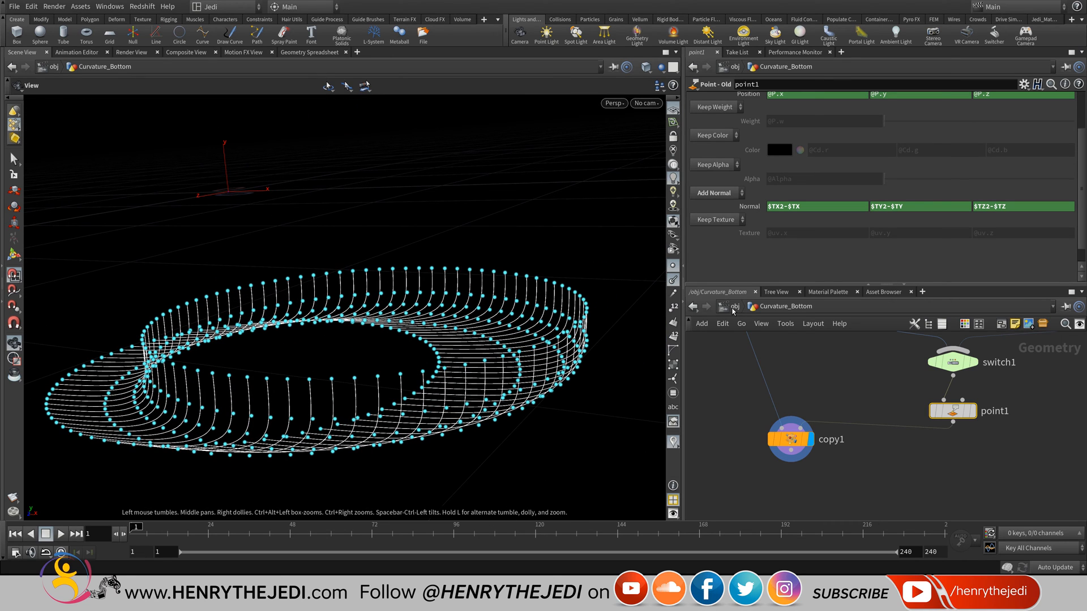
{"action": "left_click_drag", "start_coordinate": [340, 295], "coordinate": [323, 356]}
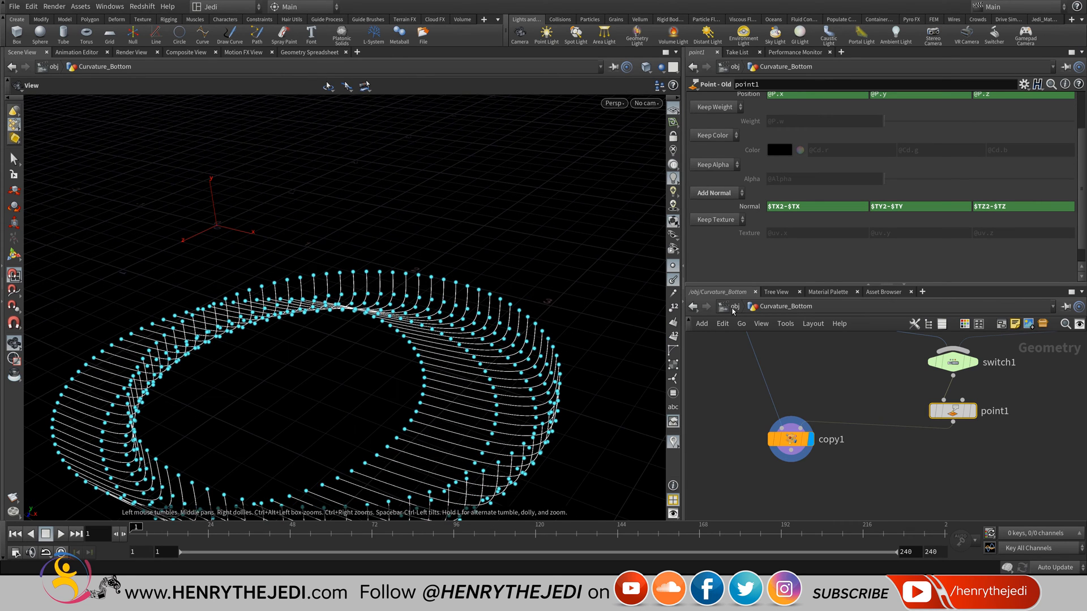
{"action": "middle_click_drag", "start_coordinate": [917, 464], "coordinate": [867, 468]}
{"action": "mouse_move", "coordinate": [902, 415]}
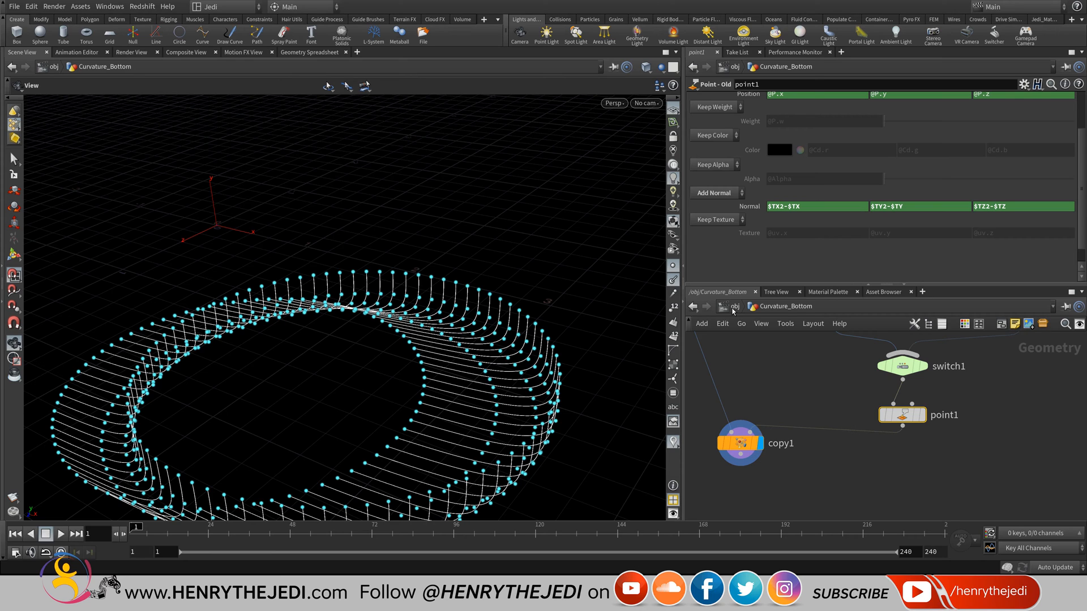
{"action": "middle_click_drag", "start_coordinate": [849, 469], "coordinate": [904, 466]}
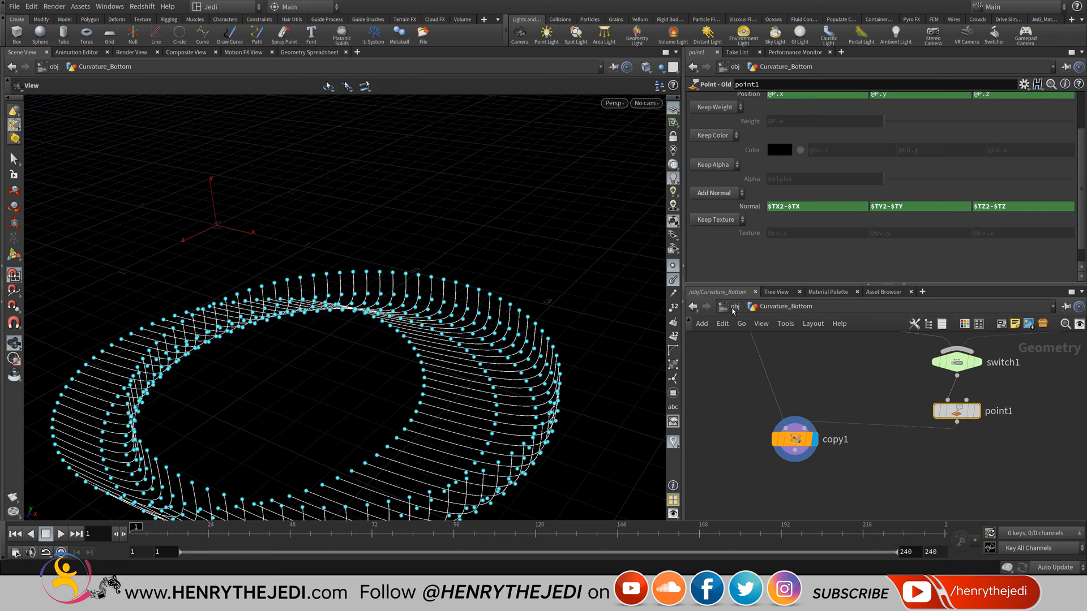
{"action": "left_click", "coordinate": [794, 439]}
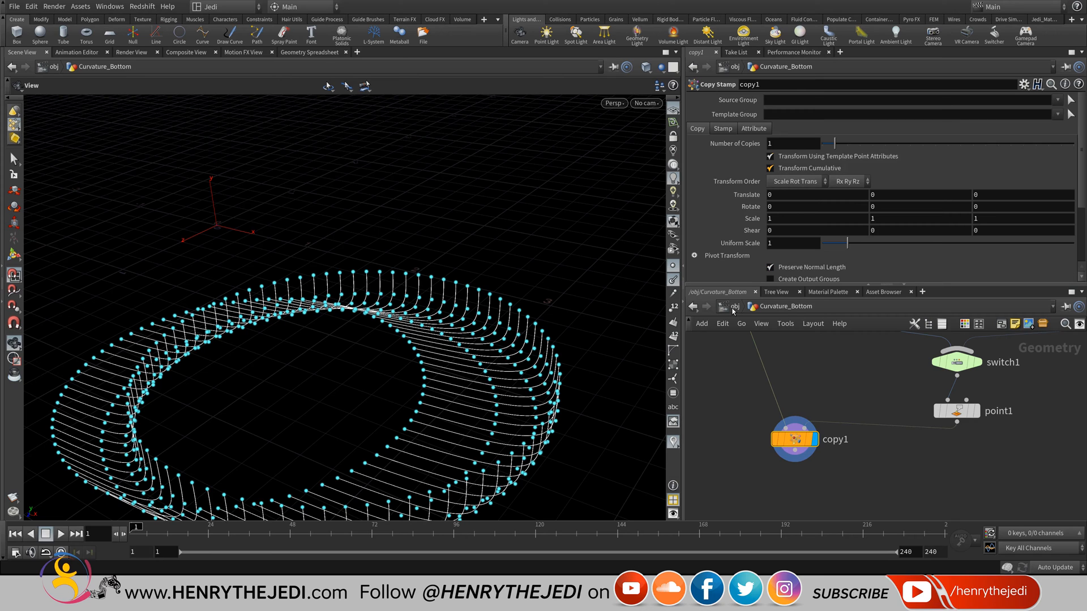
{"action": "left_click", "coordinate": [770, 157]}
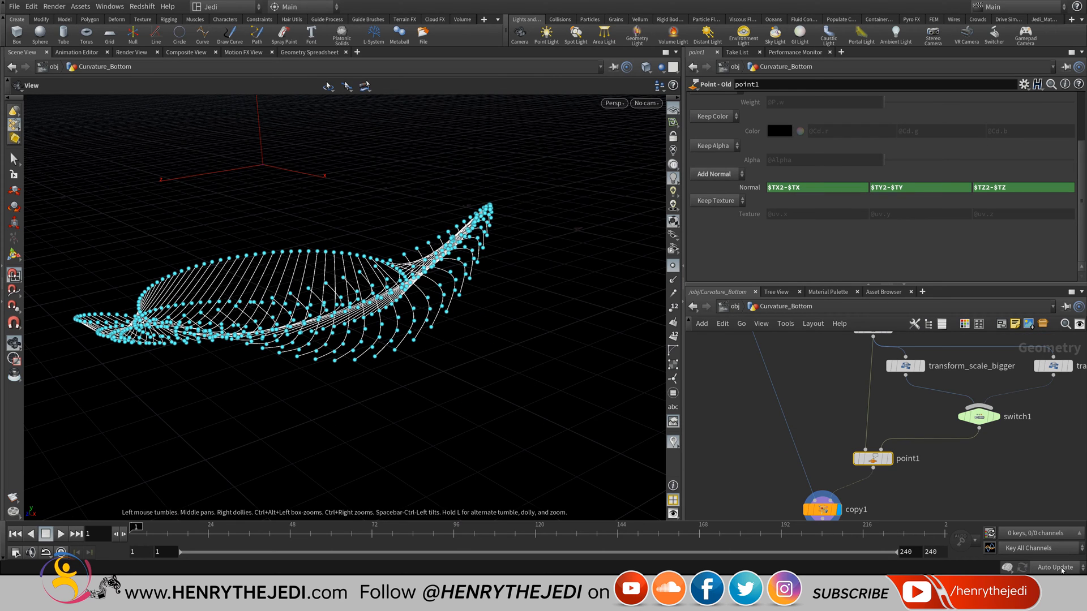
- Display point1's ring of points and turn on the point normals display in the viewport
{"action": "mouse_move", "coordinate": [932, 516]}
{"action": "middle_mouse_down"}
{"action": "mouse_move", "coordinate": [935, 490]}
{"action": "mouse_move", "coordinate": [917, 520]}
{"action": "middle_mouse_up"}
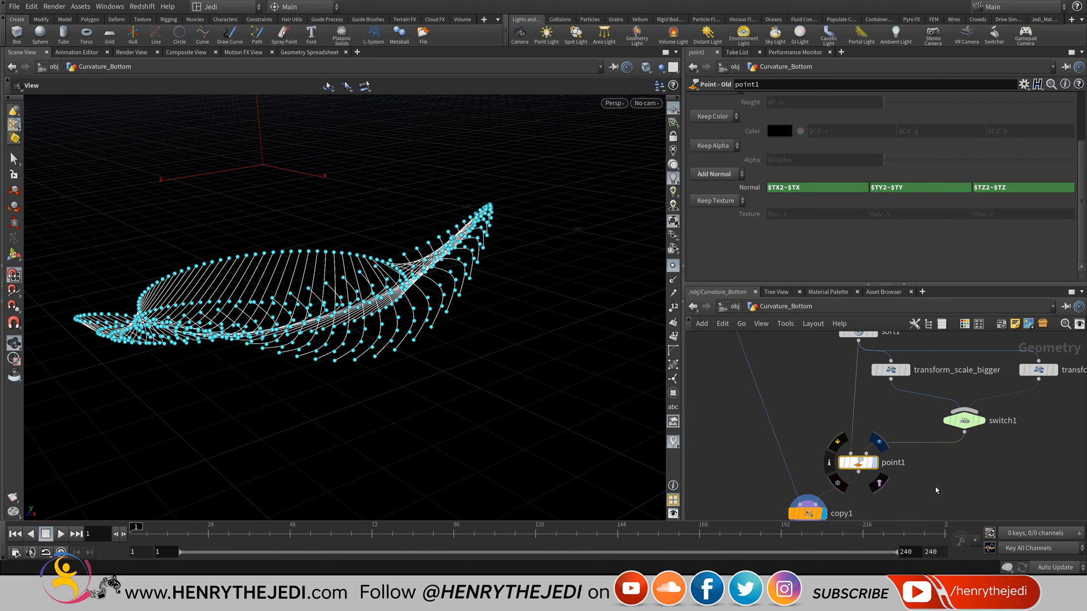
{"action": "left_click", "coordinate": [874, 462]}
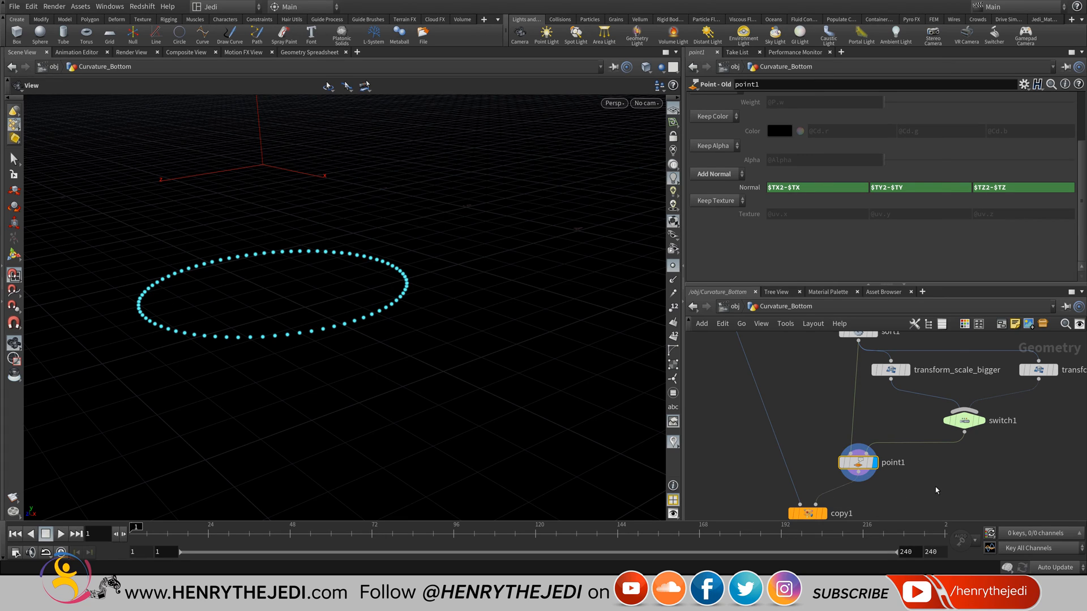
{"action": "left_click_drag", "start_coordinate": [802, 187], "coordinate": [767, 187]}
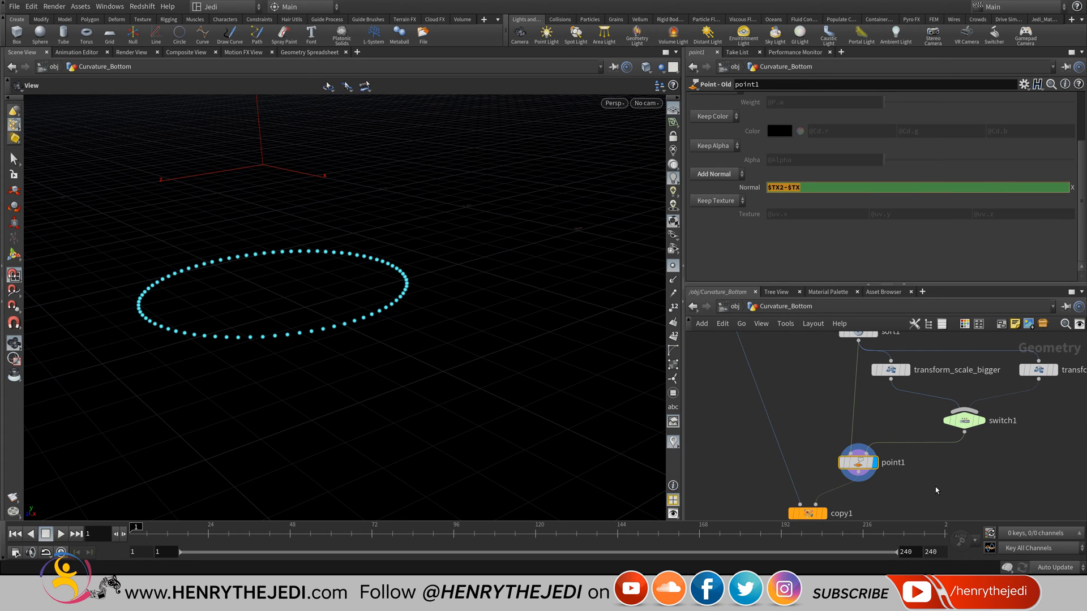
{"action": "left_click_drag", "start_coordinate": [1007, 187], "coordinate": [974, 187]}
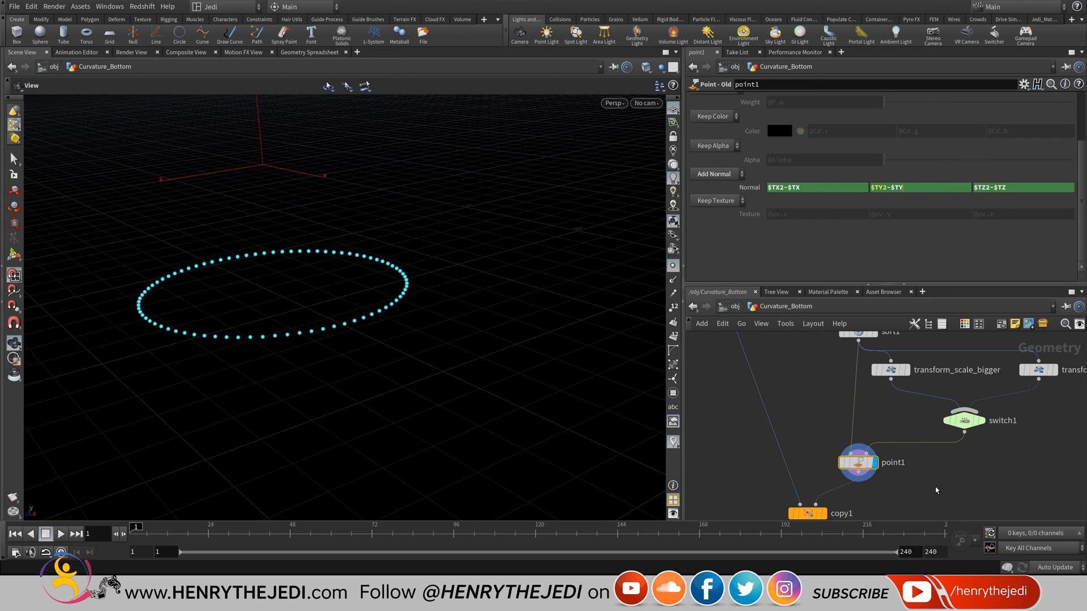
{"action": "left_click_drag", "start_coordinate": [903, 187], "coordinate": [874, 187]}
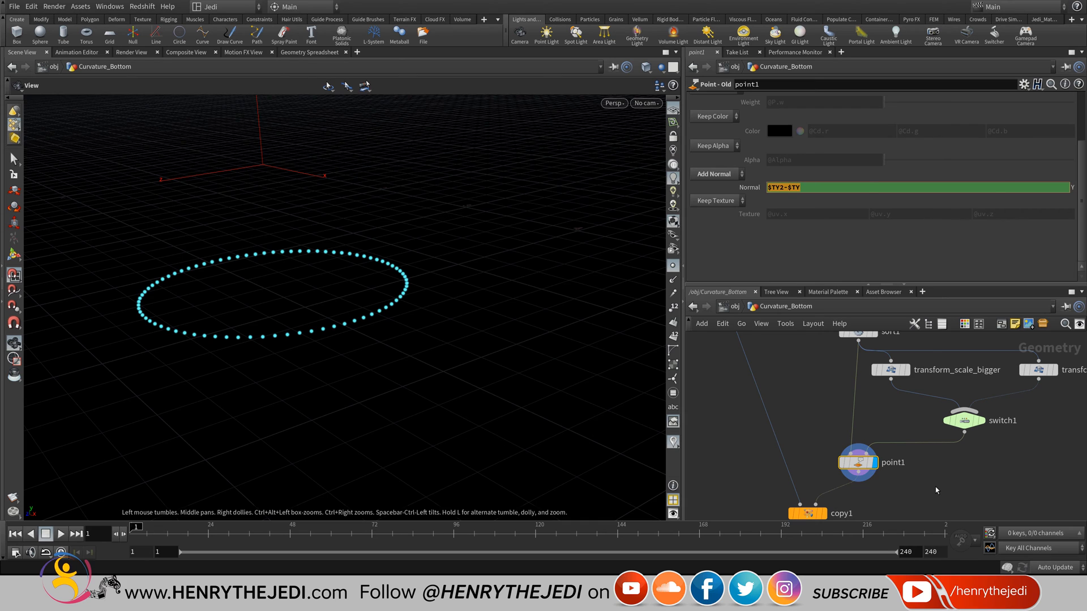
{"action": "middle_click_drag", "start_coordinate": [272, 294], "coordinate": [329, 317]}
{"action": "right_click_drag", "start_coordinate": [328, 317], "coordinate": [407, 316]}
{"action": "middle_click_drag", "start_coordinate": [408, 317], "coordinate": [438, 344]}
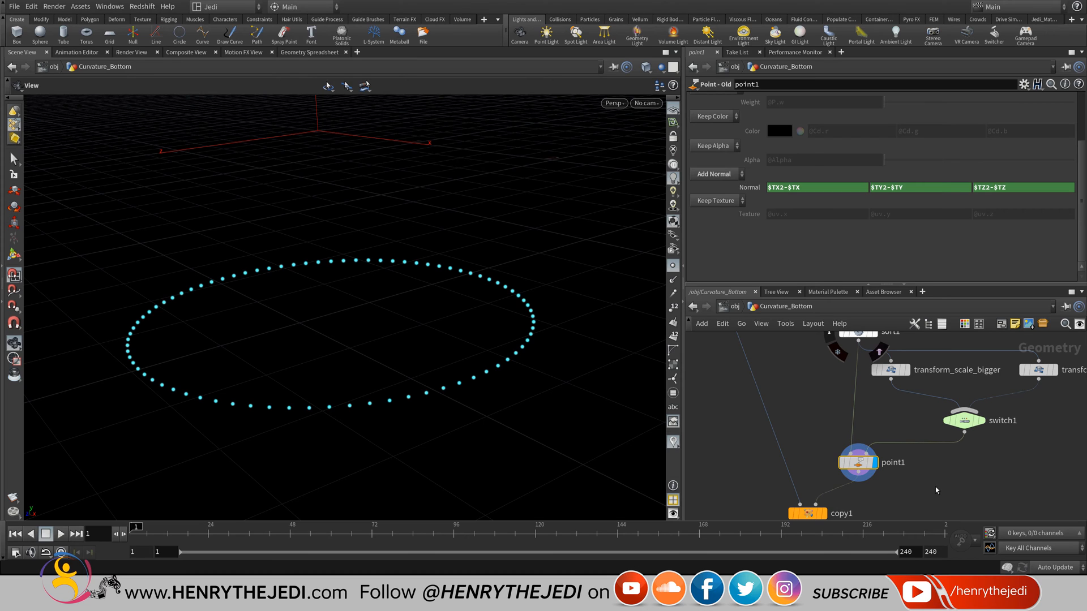
{"action": "left_click", "coordinate": [673, 279]}
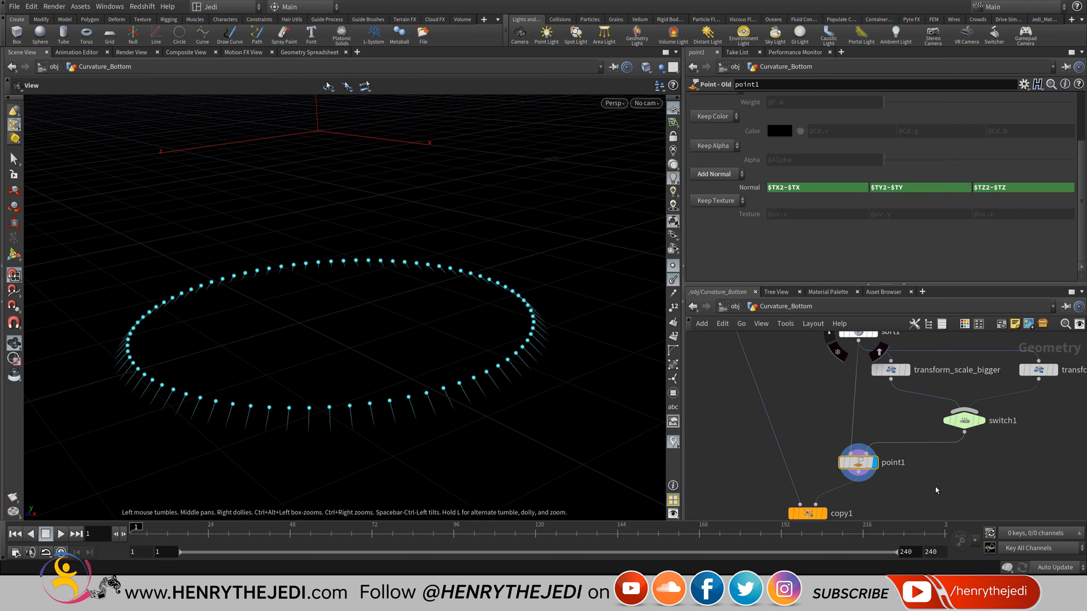
- Try deleting the expression channel of point1's Normal Y, inspect the ring's normals, and undo the deletion
{"action": "right_click", "coordinate": [908, 187]}
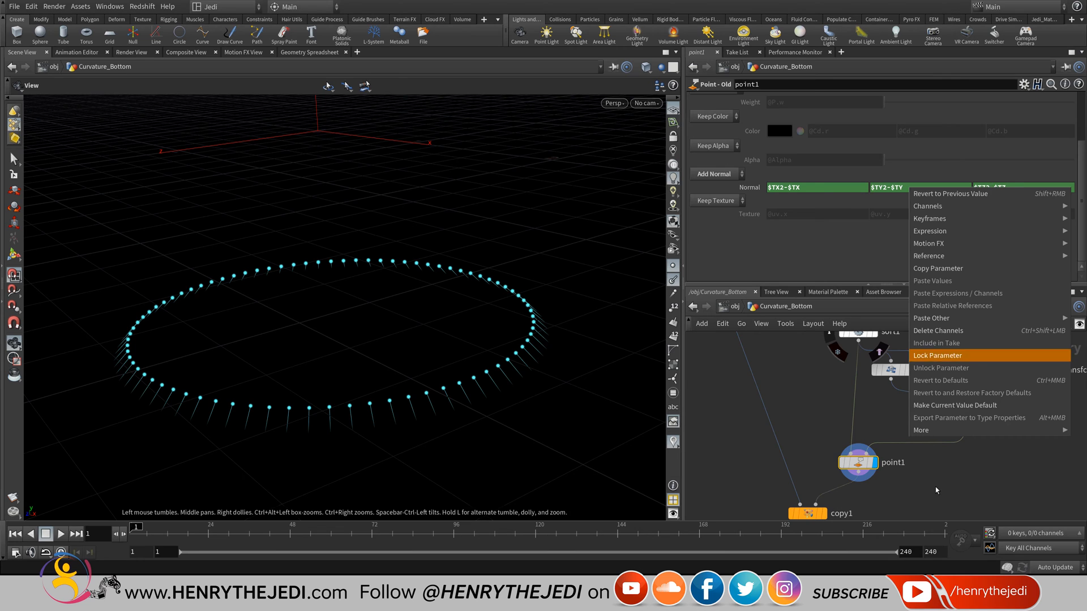
{"action": "left_click", "coordinate": [938, 330]}
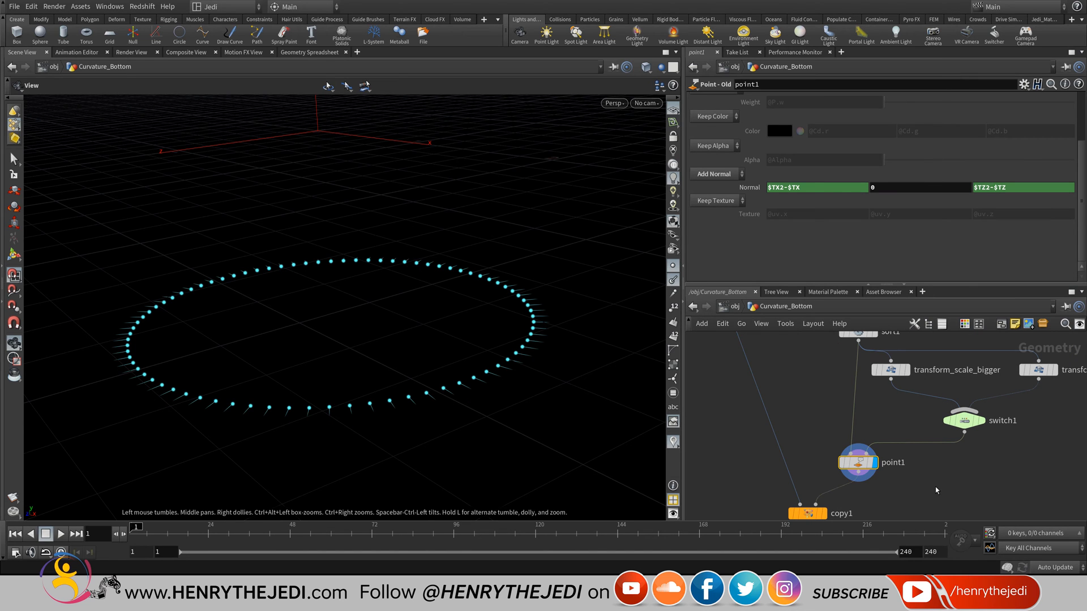
{"action": "mouse_move", "coordinate": [339, 283]}
{"action": "left_mouse_down"}
{"action": "mouse_move", "coordinate": [344, 354]}
{"action": "mouse_move", "coordinate": [343, 311]}
{"action": "left_mouse_up"}
{"action": "right_click_drag", "start_coordinate": [343, 311], "coordinate": [373, 334]}
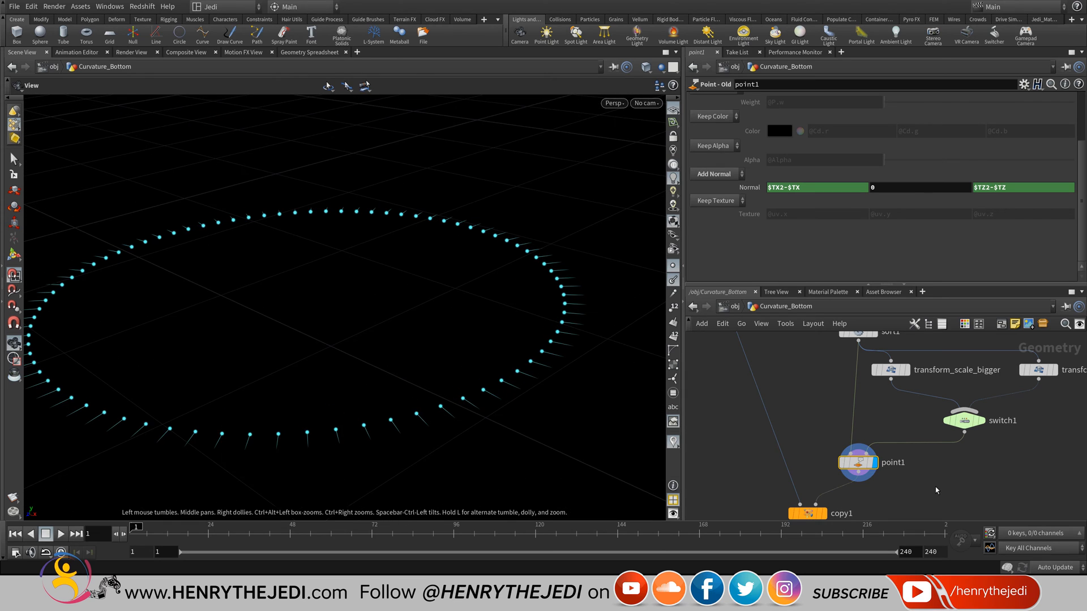
{"action": "middle_click_drag", "start_coordinate": [339, 317], "coordinate": [388, 325]}
{"action": "right_click_drag", "start_coordinate": [389, 326], "coordinate": [397, 331]}
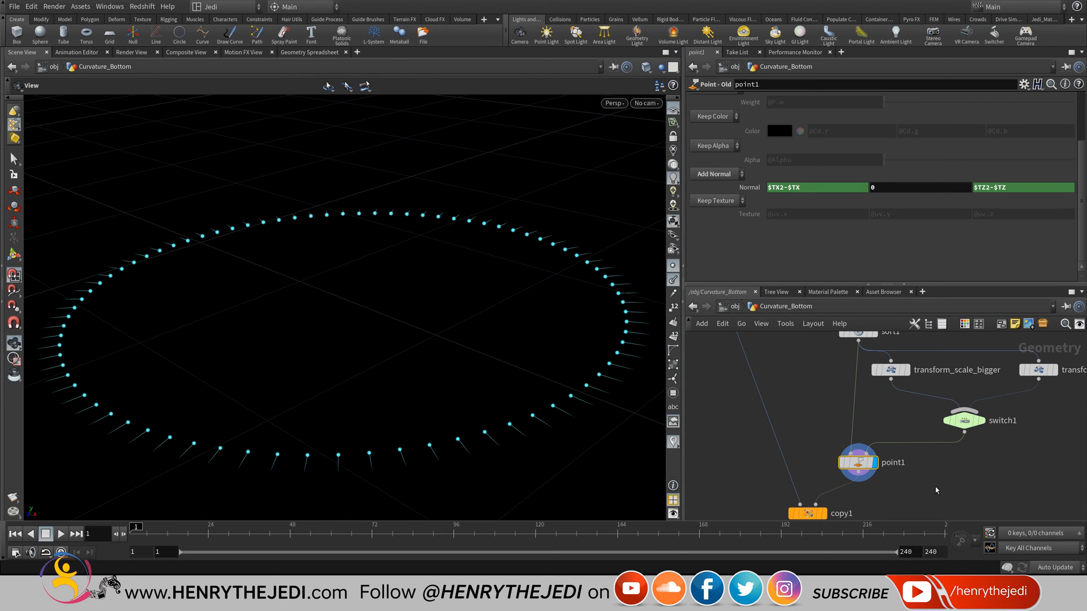
{"action": "key", "text": "ctrl+z"}
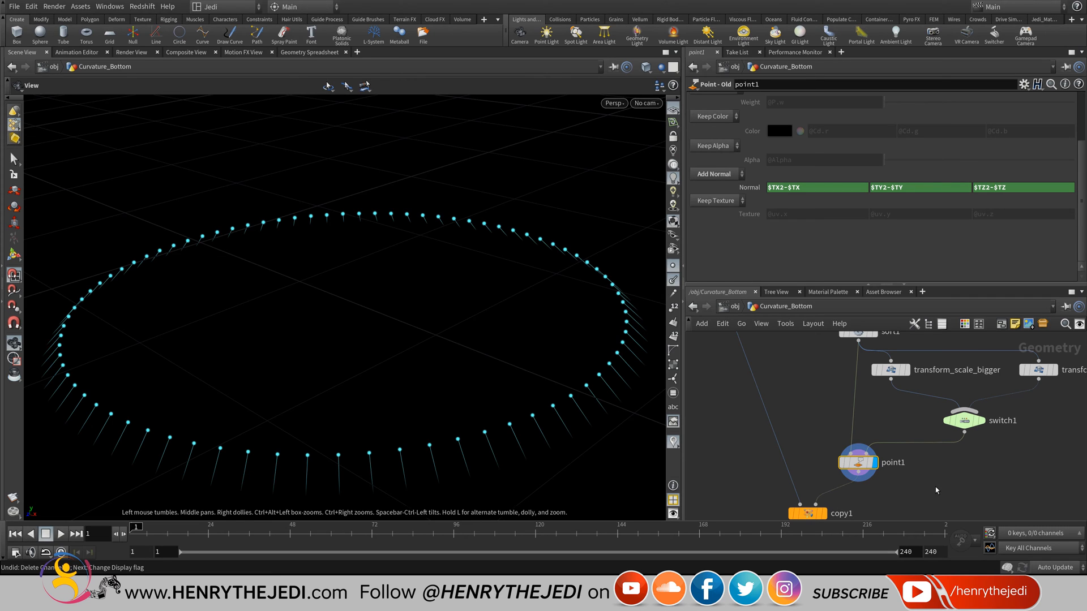
- Delete the expression channel from the Y component of point1's Normal and set the component to 0
{"action": "right_click", "coordinate": [899, 187]}
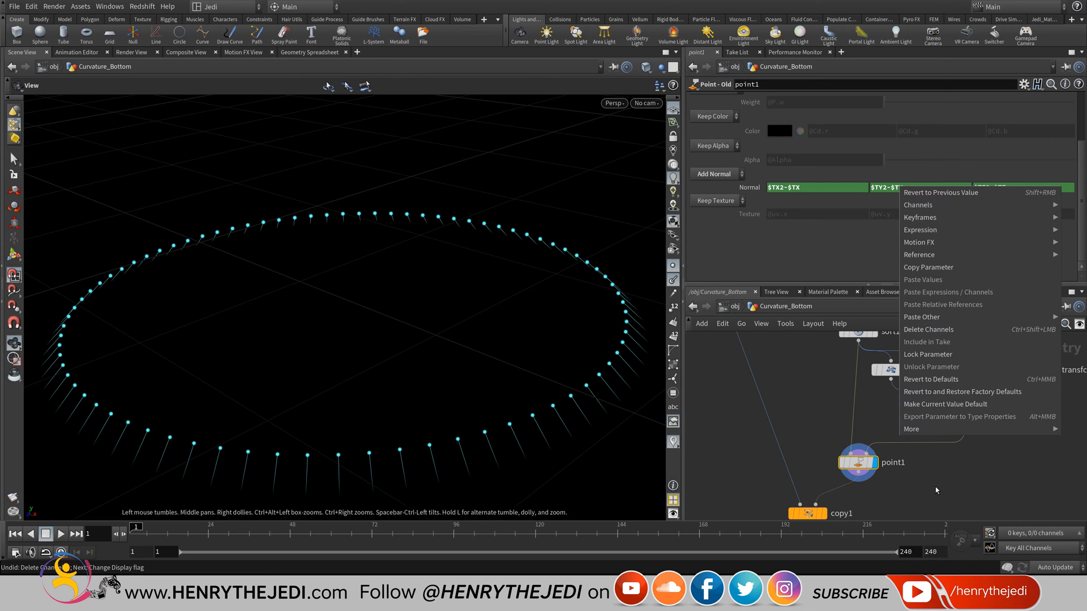
{"action": "left_click", "coordinate": [929, 329]}
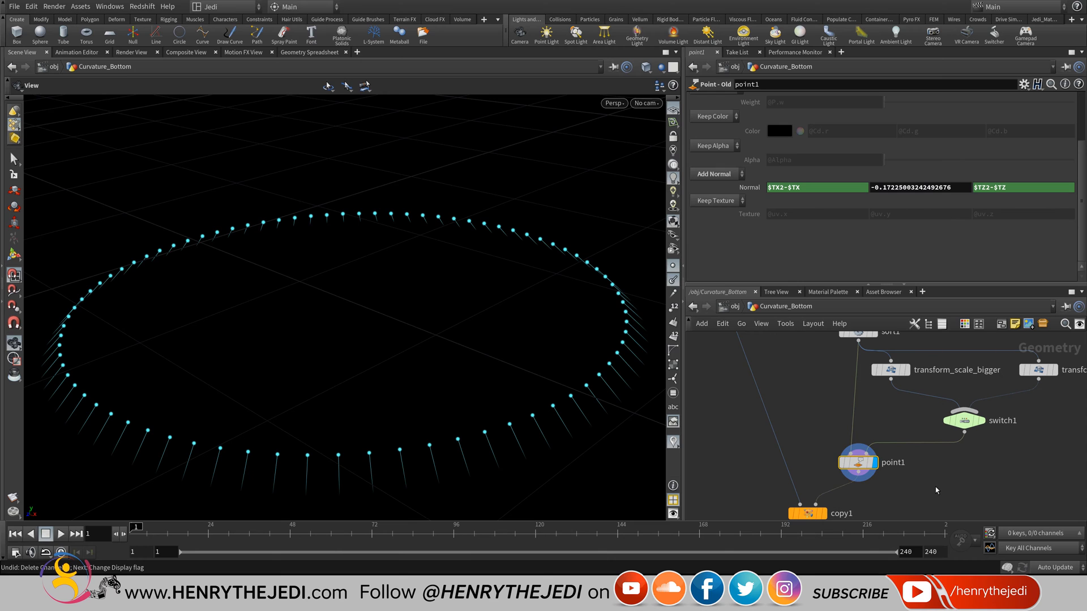
{"action": "double_click", "coordinate": [919, 187]}
{"action": "type", "text": "0"}
{"action": "key", "text": "Return"}
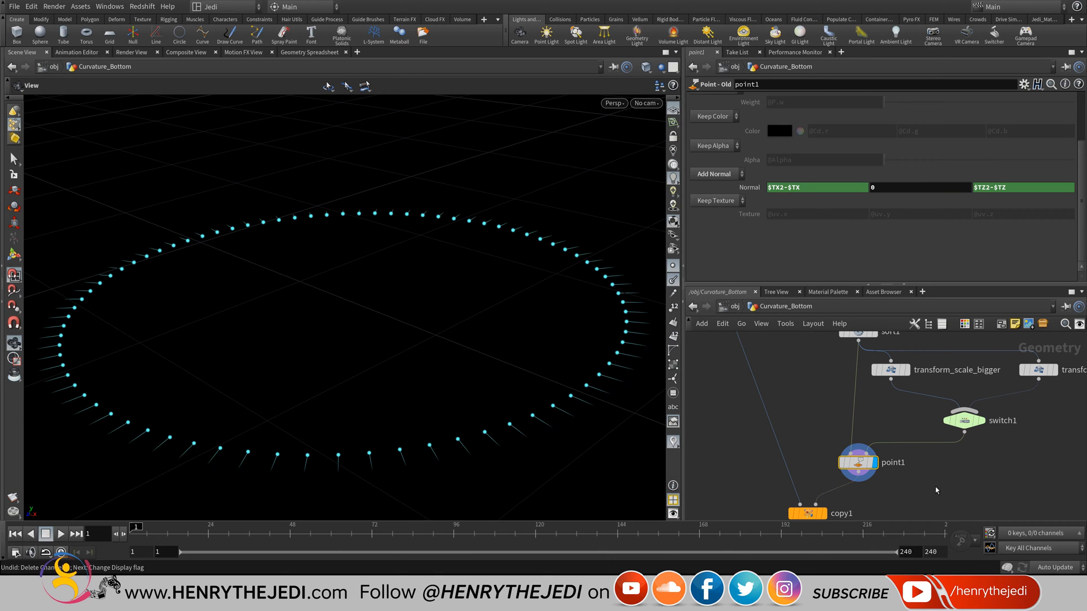
- Try -1.01 for the Y component of point1's Normal to see the normals tilt, and reset it to 0
{"action": "middle_click_drag", "start_coordinate": [876, 188], "coordinate": [903, 203]}
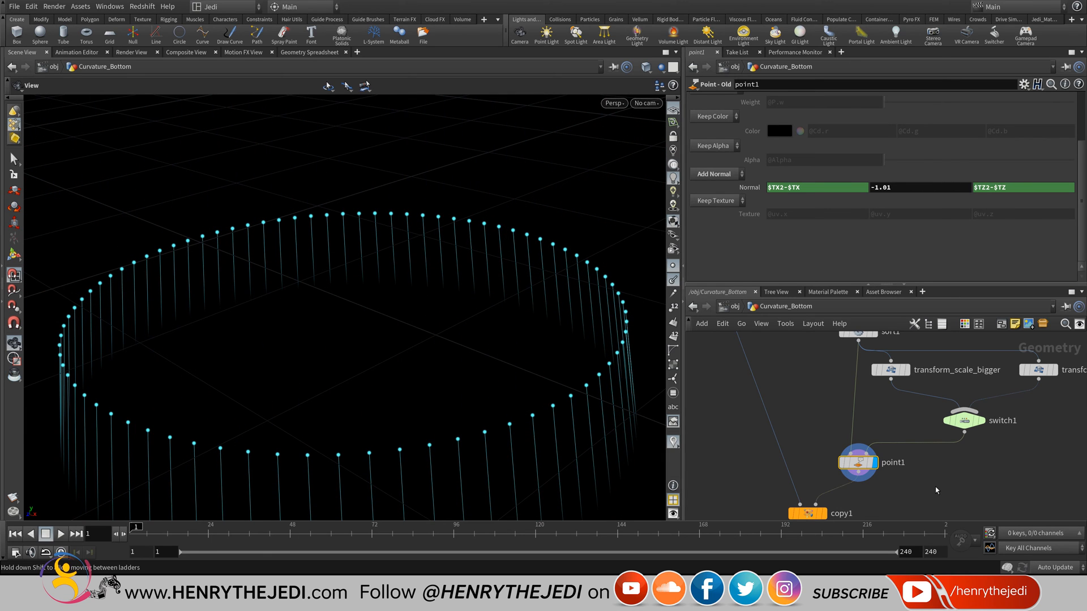
{"action": "middle_click", "coordinate": [746, 187]}
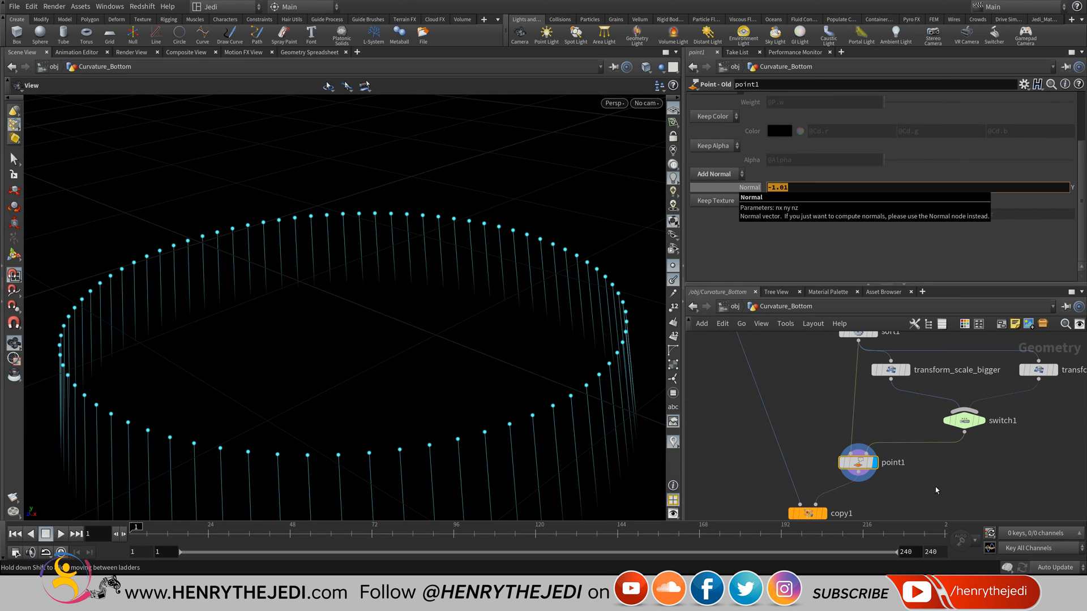
{"action": "type", "text": "0"}
{"action": "key", "text": "Return"}
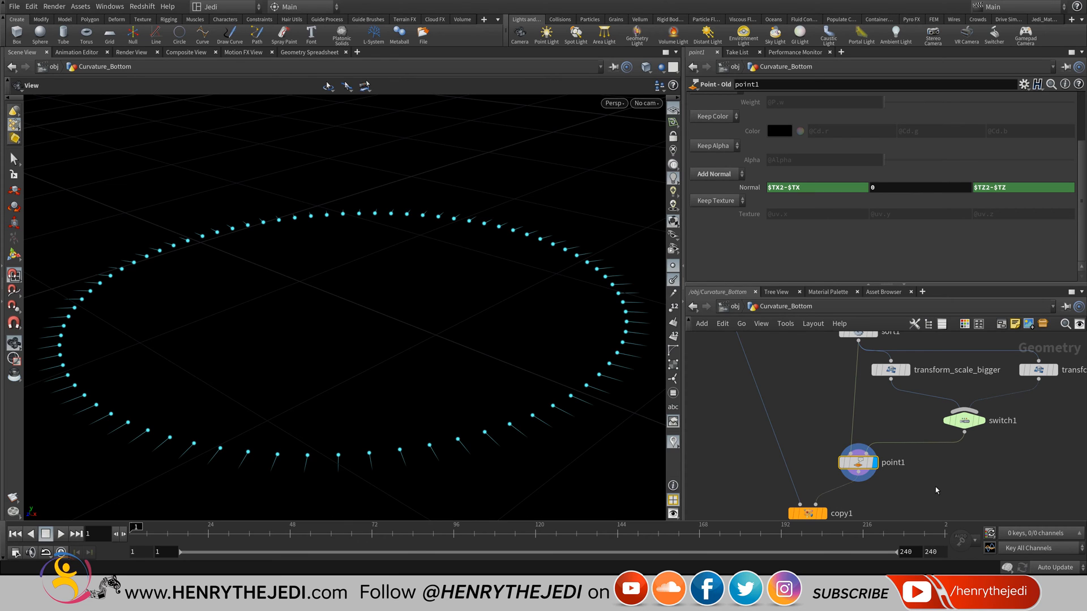
- Display copy1, toggle the wireframe/shaded view, and inspect the copied profile curves around the ring
{"action": "middle_click_drag", "start_coordinate": [935, 490], "coordinate": [992, 403]}
{"action": "mouse_move", "coordinate": [864, 427]}
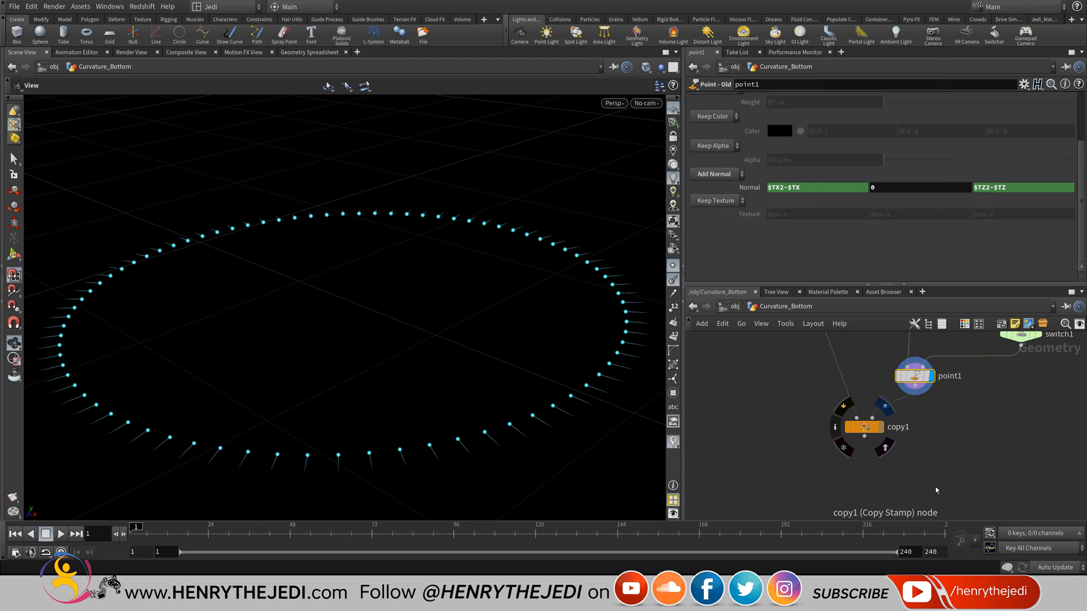
{"action": "left_click", "coordinate": [885, 406]}
{"action": "right_click_drag", "start_coordinate": [396, 218], "coordinate": [333, 164]}
{"action": "left_click_drag", "start_coordinate": [346, 255], "coordinate": [345, 300]}
{"action": "key", "text": "shift+w"}
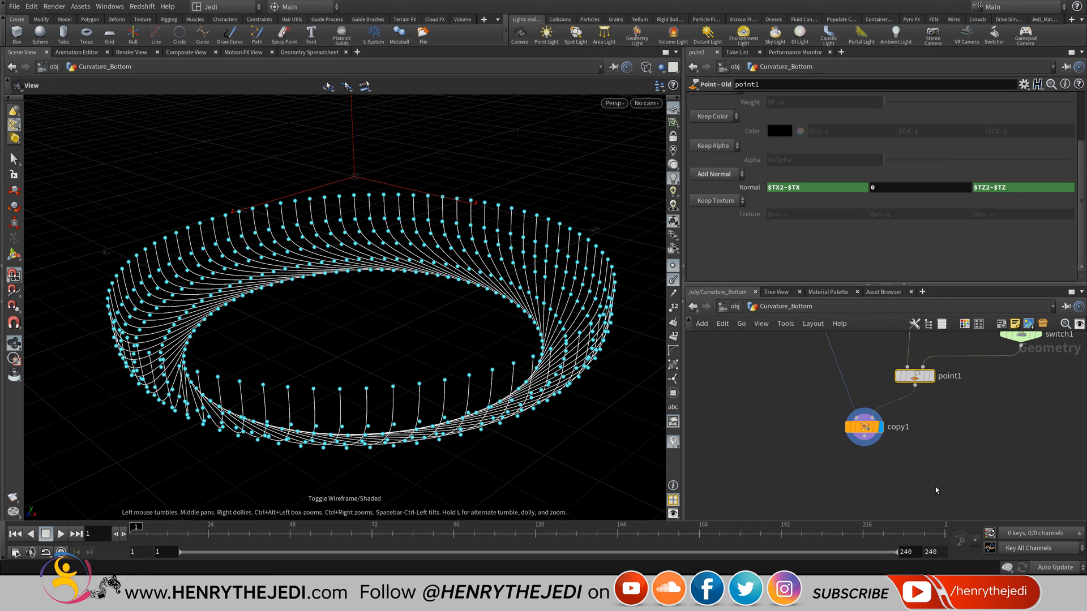
- Try large Y values such as -64.0535 for point1's Normal while viewing the copied curves, and reset Y to 0
{"action": "middle_click_drag", "start_coordinate": [936, 490], "coordinate": [903, 519]}
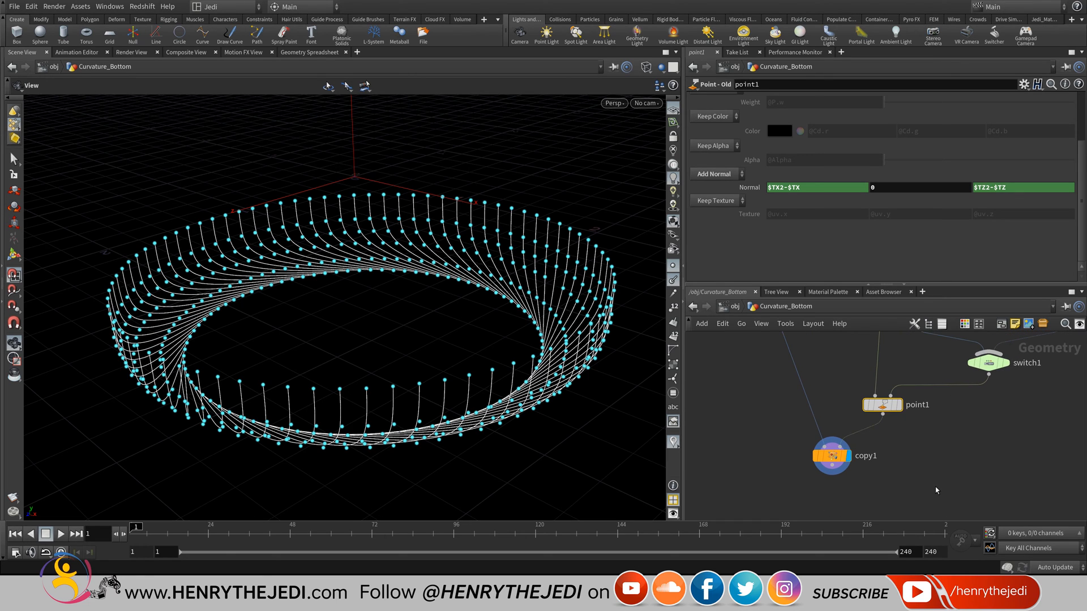
{"action": "double_click", "coordinate": [920, 188]}
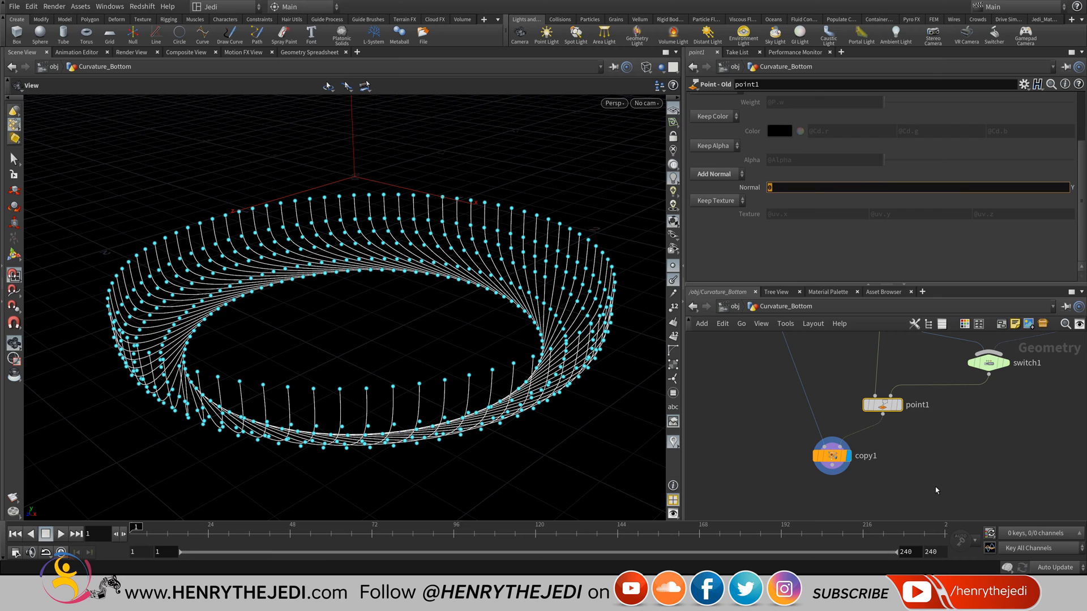
{"action": "key", "text": "Return"}
{"action": "middle_click_drag", "start_coordinate": [889, 188], "coordinate": [713, 165]}
{"action": "mouse_move", "coordinate": [900, 187]}
{"action": "middle_mouse_down"}
{"action": "mouse_move", "coordinate": [900, 165]}
{"action": "mouse_move", "coordinate": [1018, 166]}
{"action": "middle_mouse_up"}
{"action": "middle_click_drag", "start_coordinate": [900, 165], "coordinate": [920, 249]}
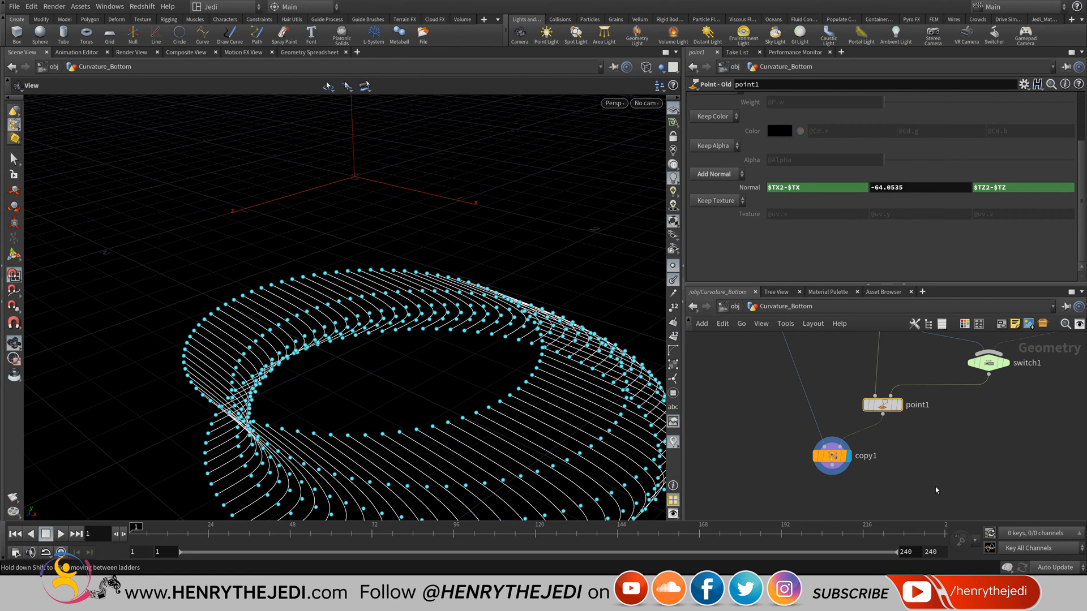
{"action": "key", "text": "Tab"}
{"action": "type", "text": "0"}
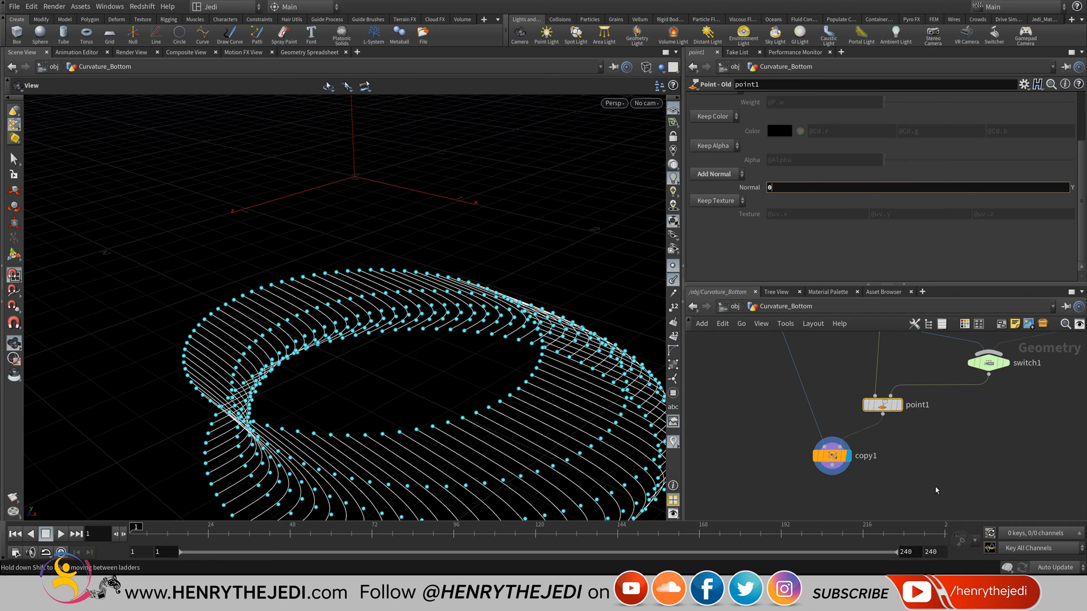
{"action": "key", "text": "Return"}
- Test small Y values such as 0.0074 and -0.0313 for point1's Normal on the copied curves, and restore Y to 0
{"action": "middle_click_drag", "start_coordinate": [892, 183], "coordinate": [947, 249]}
{"action": "middle_click_drag", "start_coordinate": [936, 490], "coordinate": [935, 490]}
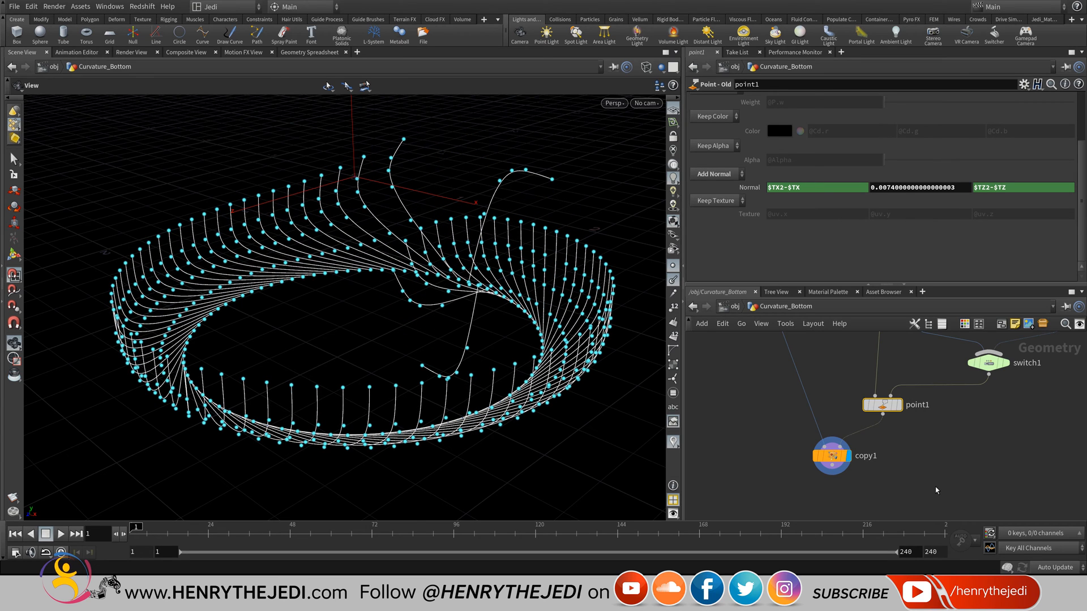
{"action": "middle_click_drag", "start_coordinate": [893, 187], "coordinate": [926, 245]}
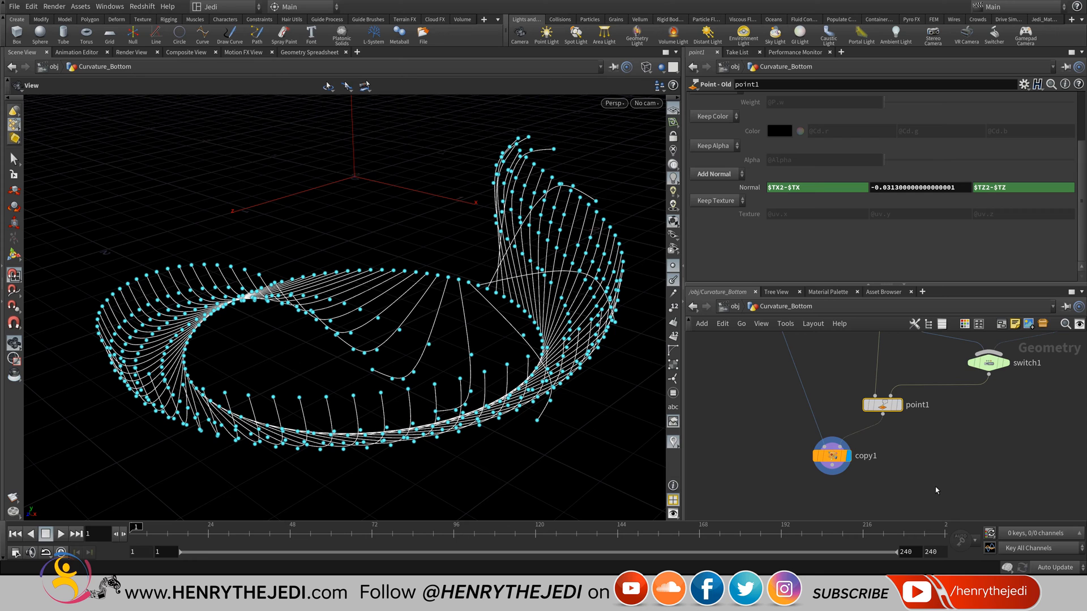
{"action": "key", "text": "Tab"}
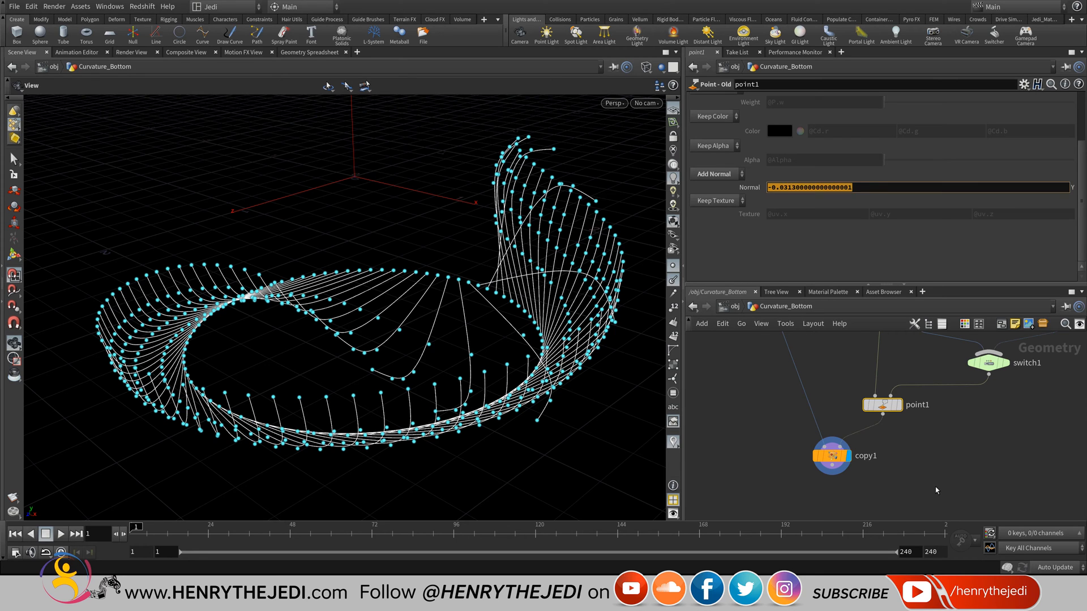
{"action": "type", "text": "0"}
{"action": "key", "text": "Return"}
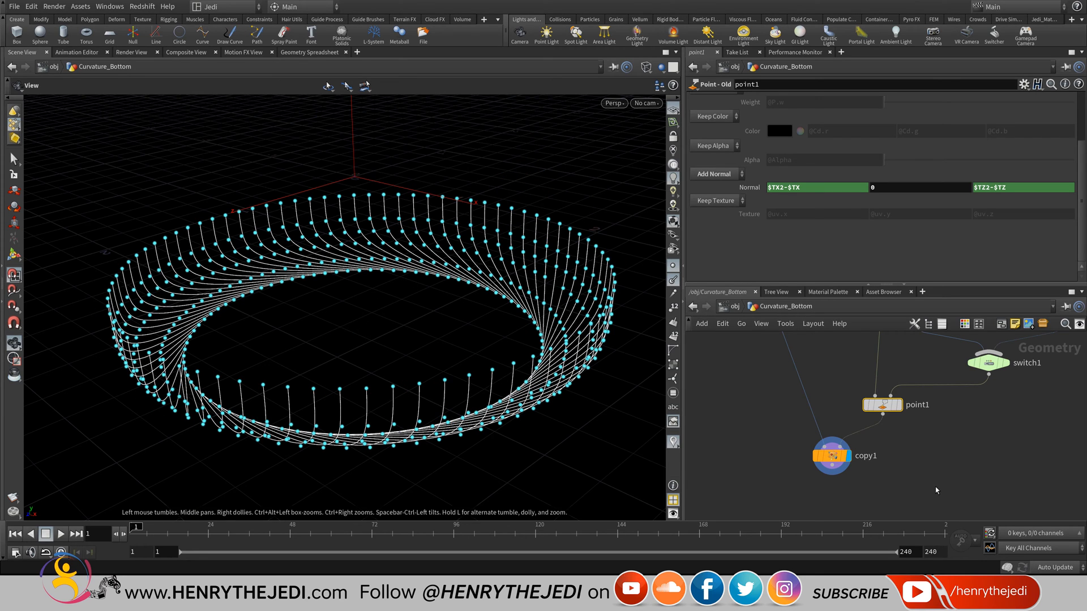
- Add a Skin node below copy1, feed it the copied profile curves, and display its surface
{"action": "key", "text": "Tab"}
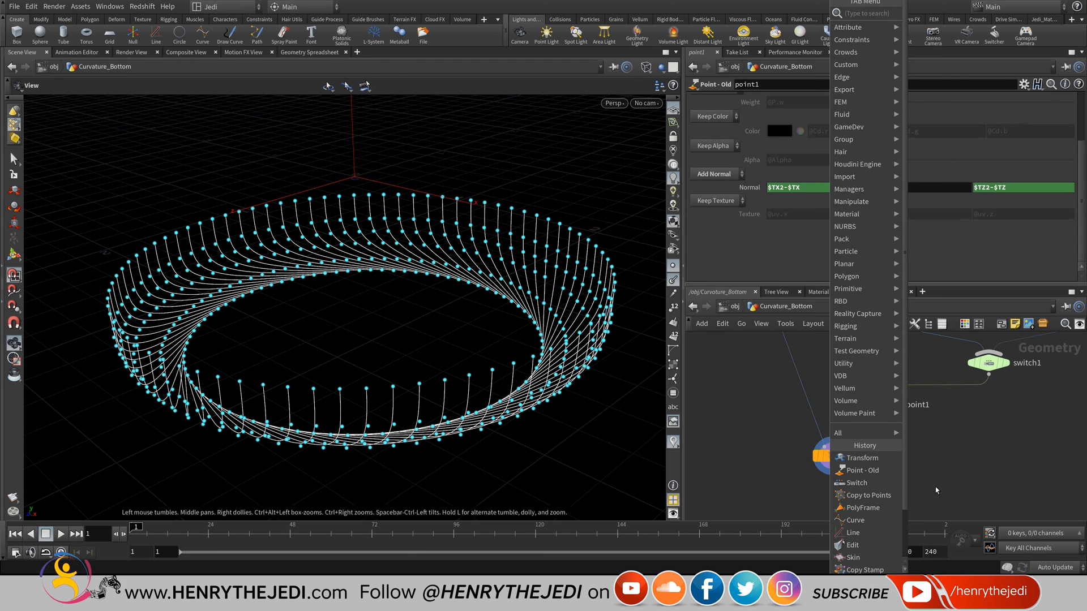
{"action": "key", "text": "Up"}
{"action": "key", "text": "Up"}
{"action": "key", "text": "Up"}
{"action": "key", "text": "Up"}
{"action": "key", "text": "Up"}
{"action": "key", "text": "Up"}
{"action": "key", "text": "Up"}
{"action": "key", "text": "Up"}
{"action": "key", "text": "Up"}
{"action": "key", "text": "Up"}
{"action": "key", "text": "Up"}
{"action": "key", "text": "Up"}
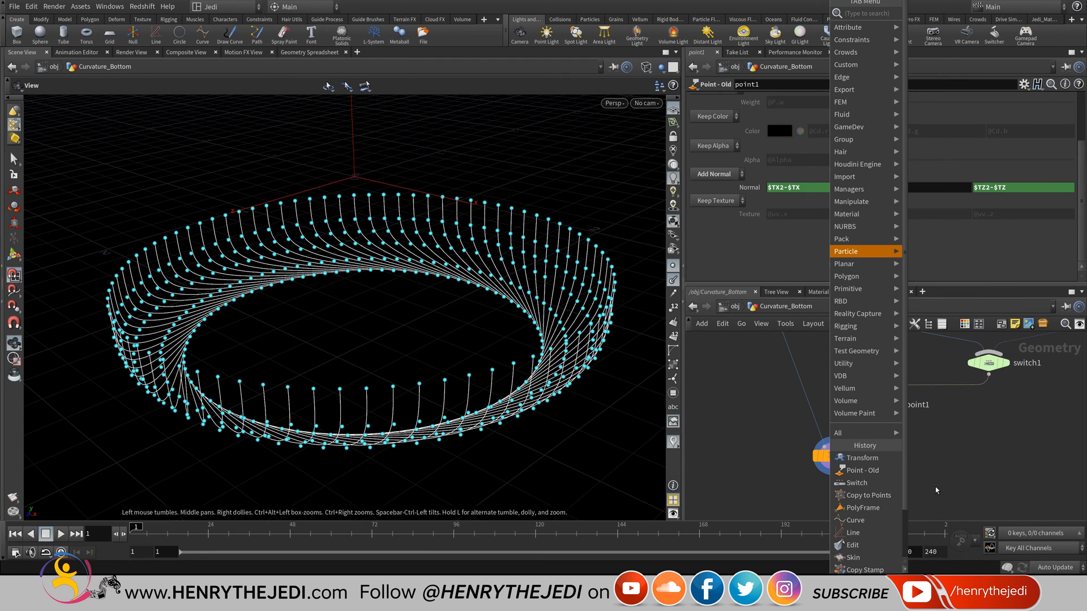
{"action": "left_click", "coordinate": [979, 264]}
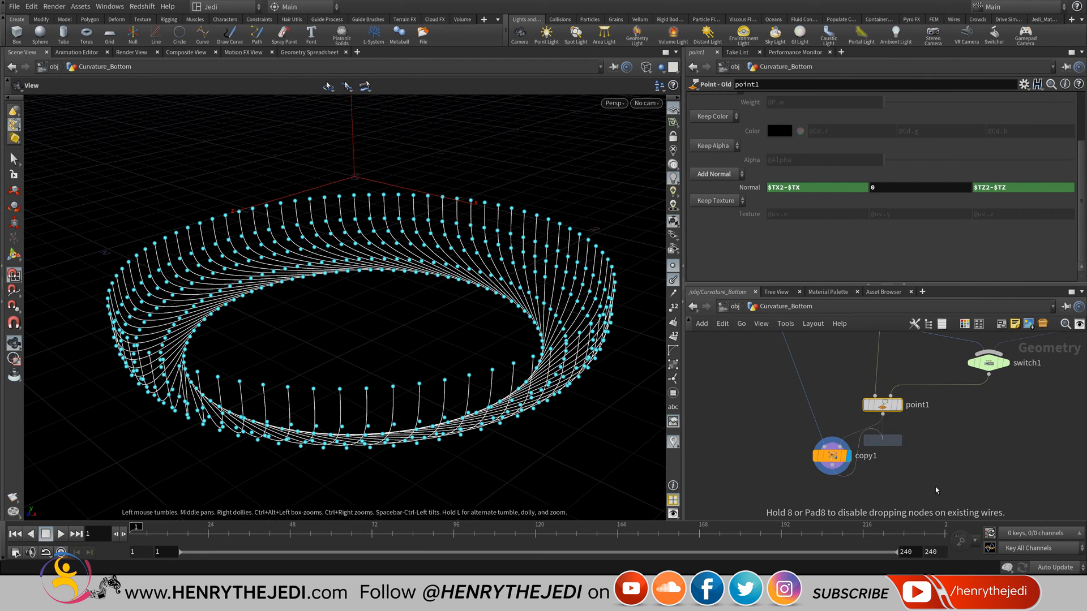
{"action": "middle_click_drag", "start_coordinate": [875, 452], "coordinate": [889, 408]}
{"action": "left_click", "coordinate": [846, 451]}
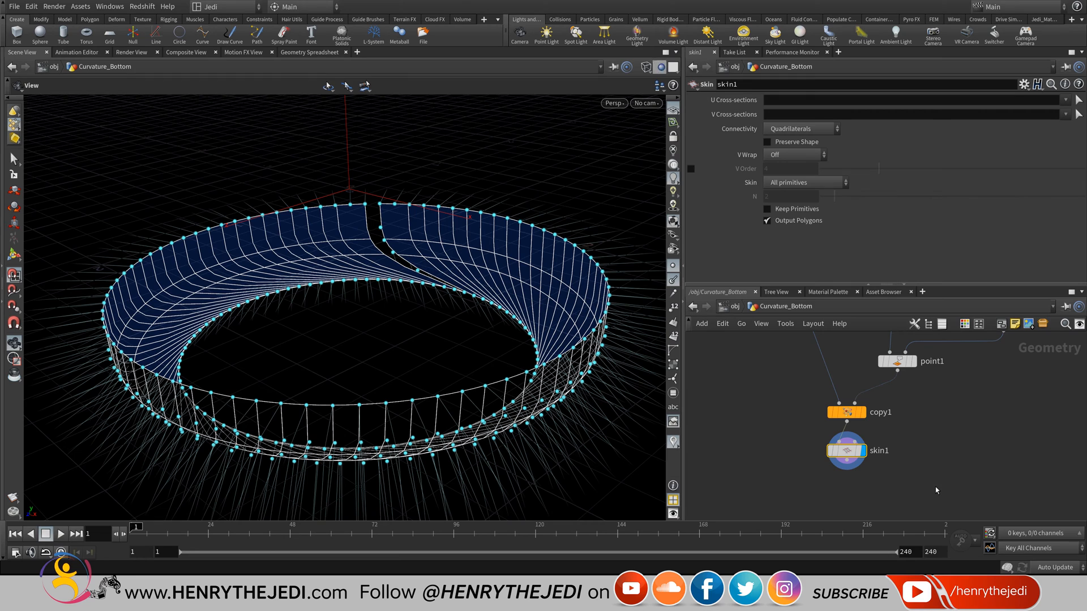
- Show all other objects around the skinned ring, switch the viewport to shaded display with wireframe, and save the scene
{"action": "left_click", "coordinate": [660, 67]}
{"action": "left_click", "coordinate": [690, 80]}
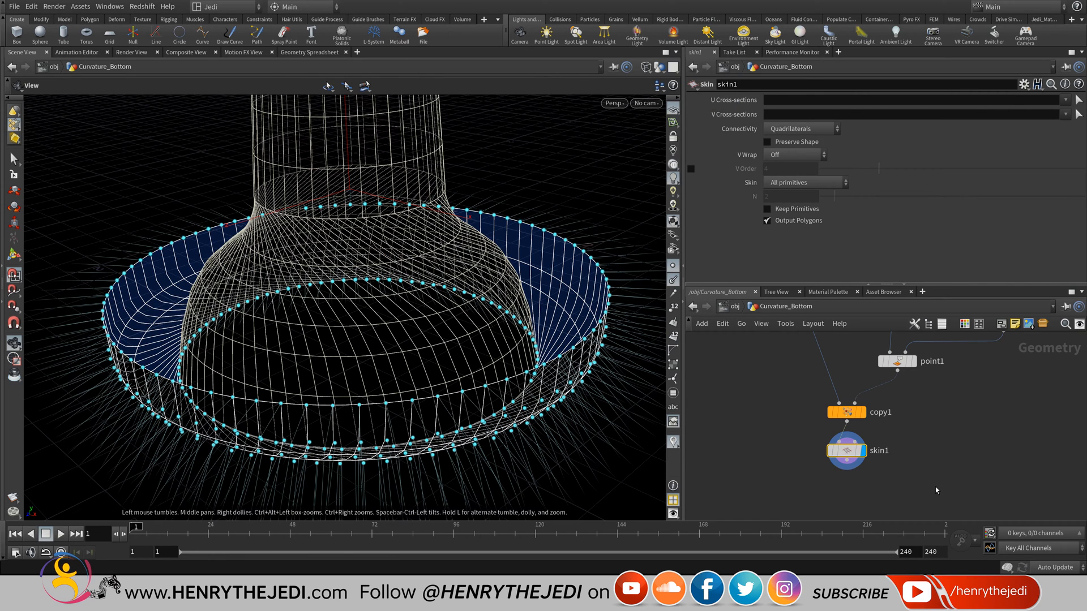
{"action": "left_click", "coordinate": [645, 67]}
{"action": "left_click", "coordinate": [679, 192]}
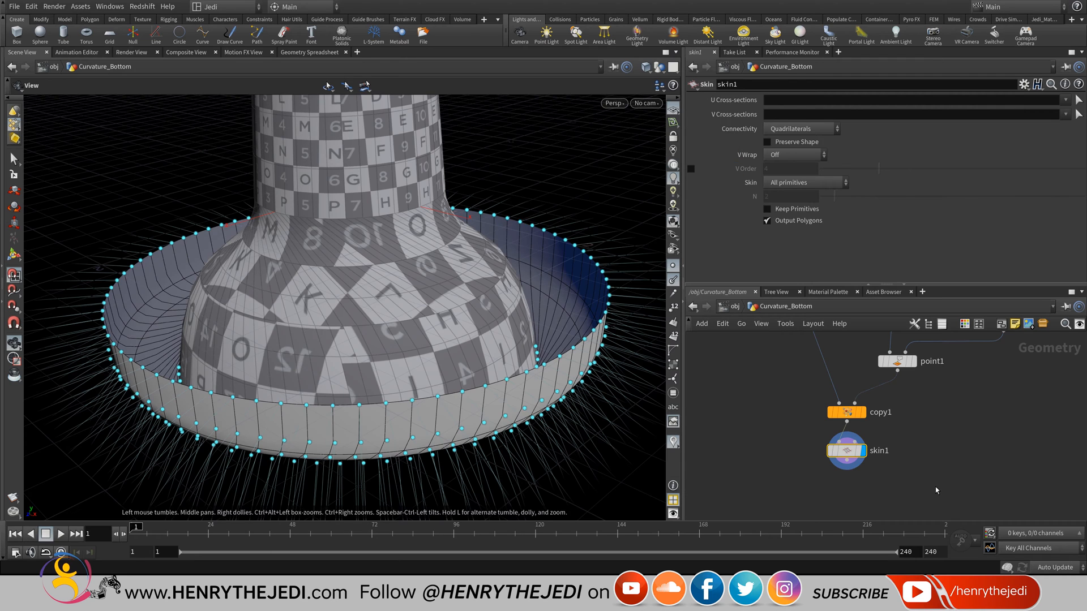
{"action": "middle_click_drag", "start_coordinate": [344, 308], "coordinate": [343, 298]}
{"action": "left_click_drag", "start_coordinate": [343, 298], "coordinate": [341, 286]}
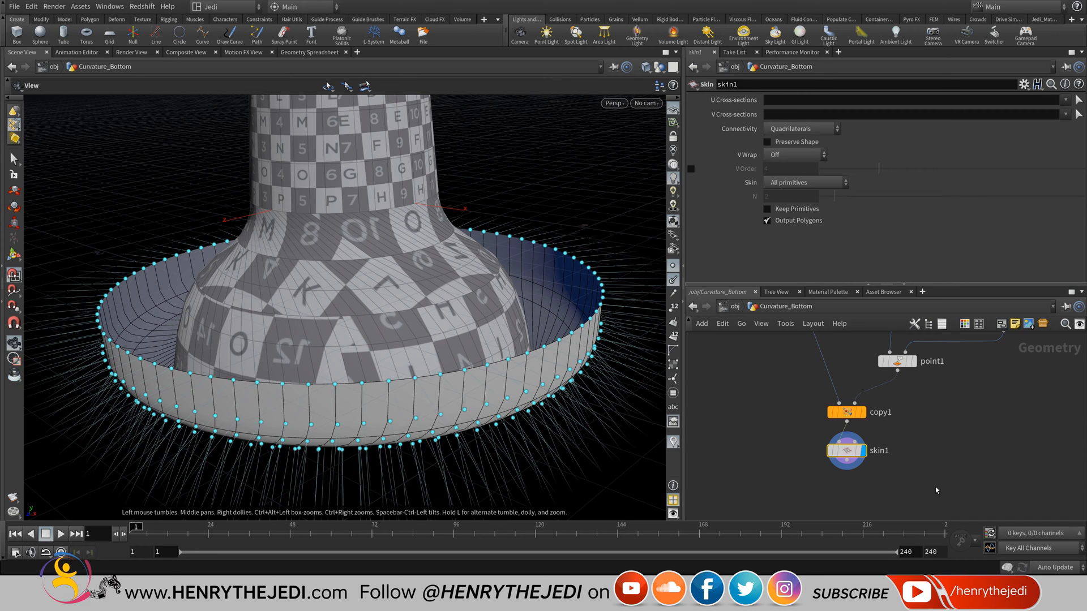
{"action": "key", "text": "ctrl+s"}
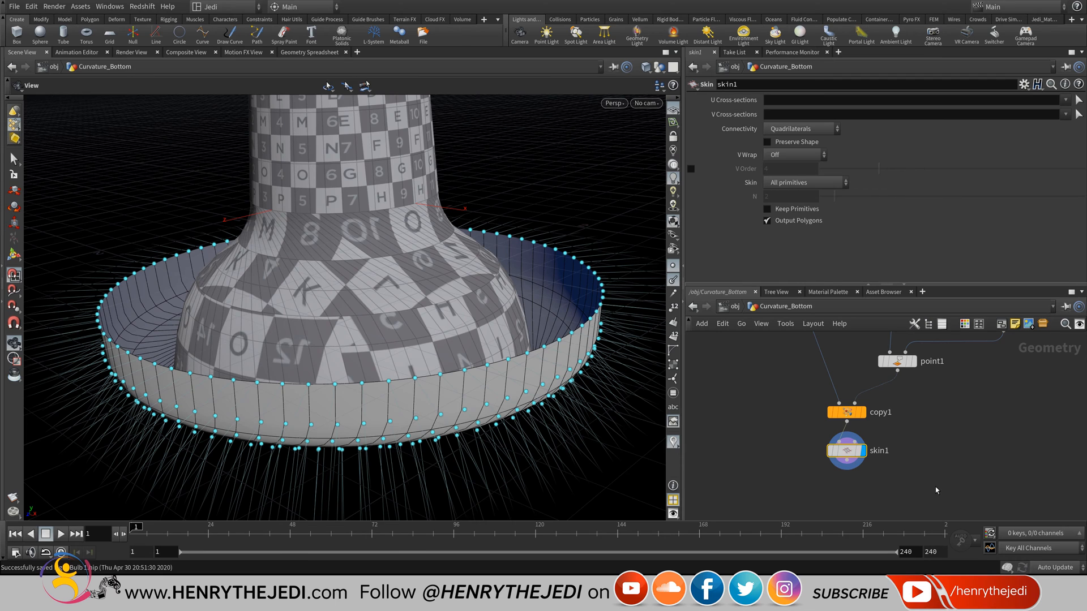
{"action": "middle_click_drag", "start_coordinate": [343, 297], "coordinate": [347, 322]}
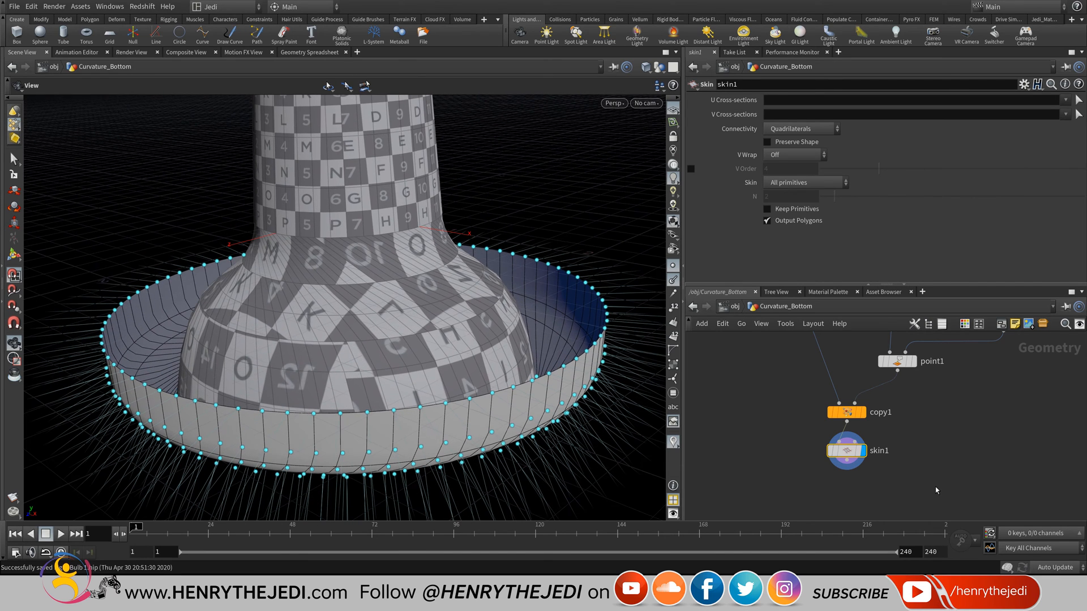
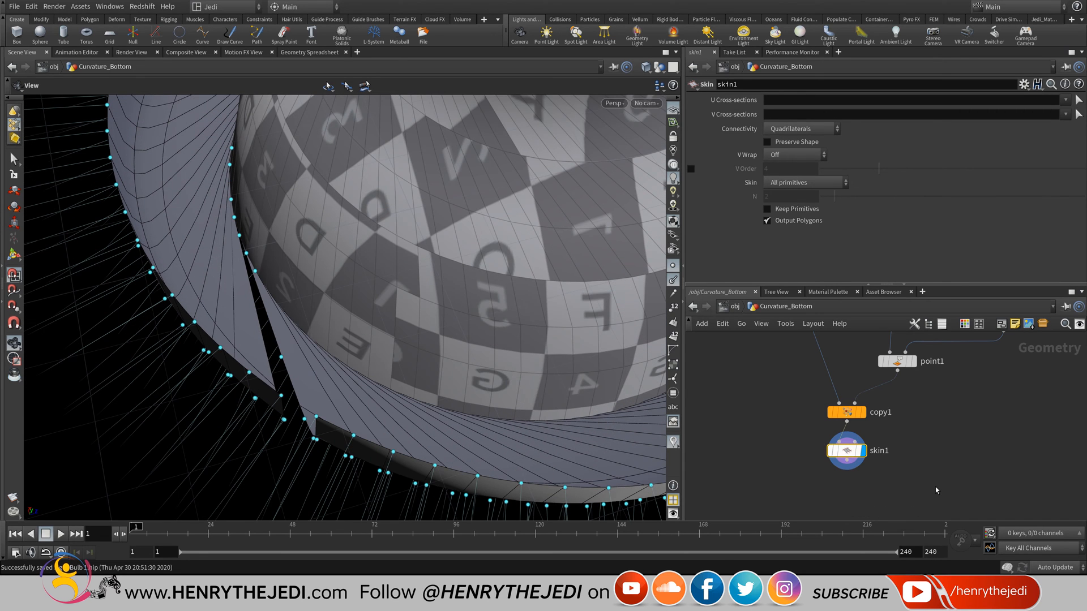
- Set V Wrap on skin1 to On to close the gap between the first and last curves
{"action": "scroll", "coordinate": [837, 450], "scroll_direction": "up", "scroll_amount": 3}
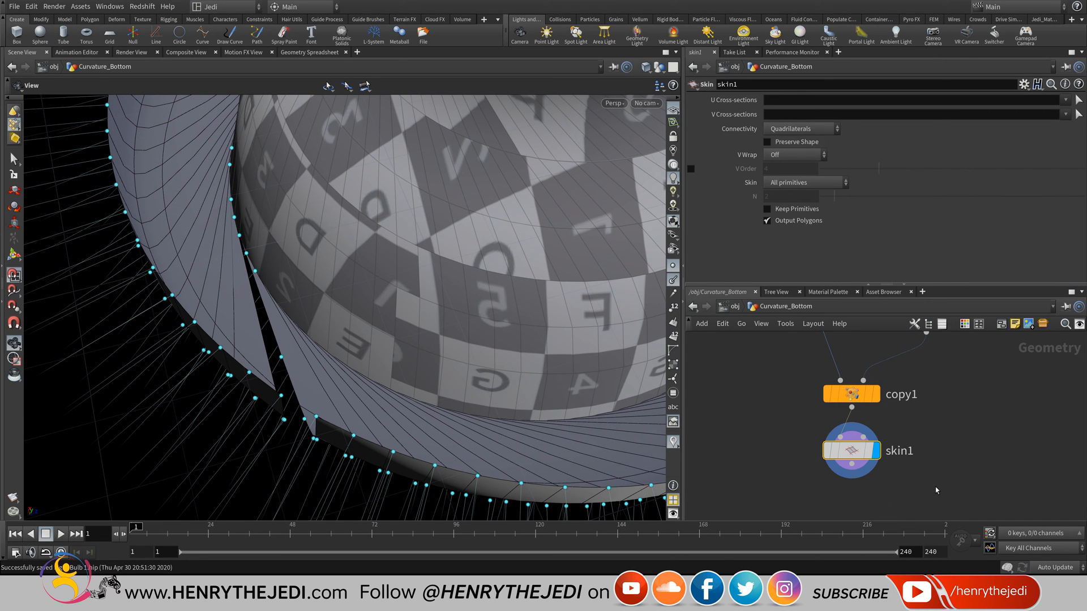
{"action": "left_click", "coordinate": [794, 154]}
{"action": "left_click", "coordinate": [792, 179]}
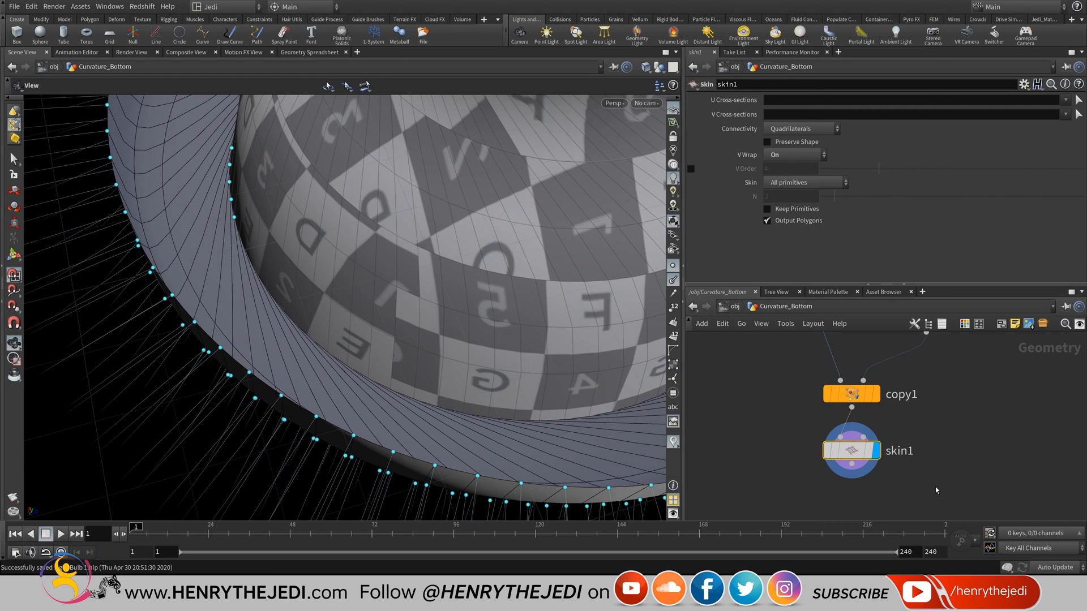
{"action": "left_click", "coordinate": [794, 154]}
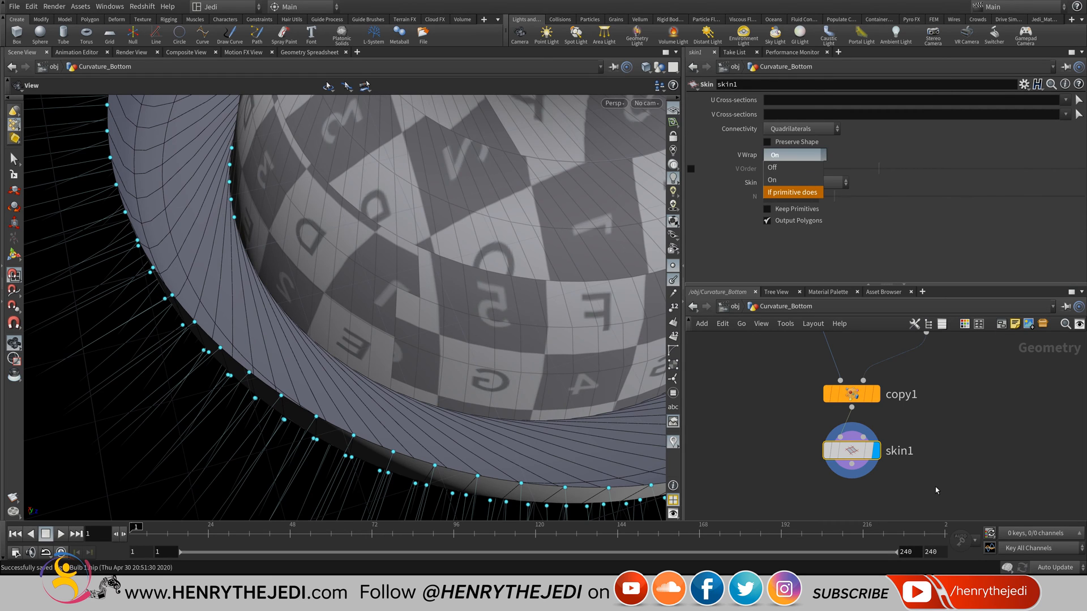
{"action": "left_click", "coordinate": [792, 179]}
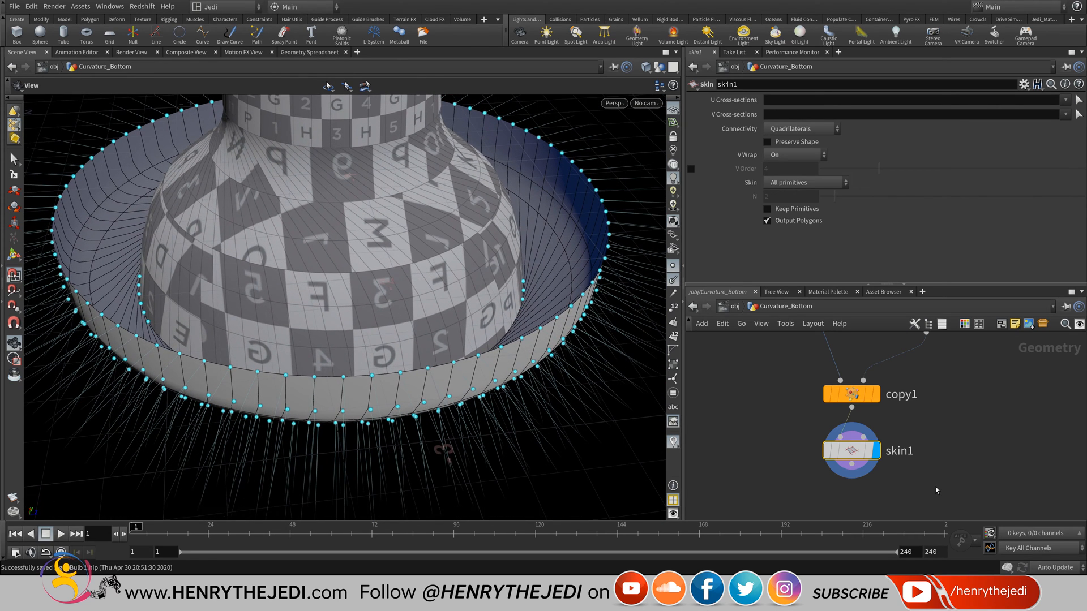
- Check the bulb reference photo and inspect the skinned ring from below for comparison
{"action": "key", "text": "alt+Tab"}
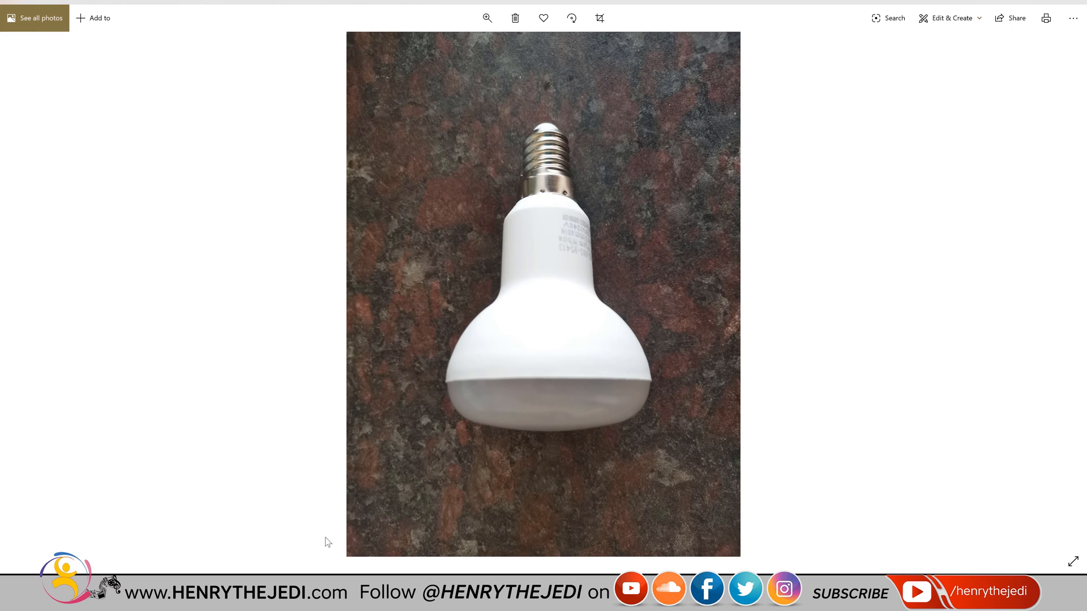
{"action": "key", "text": "alt+Tab"}
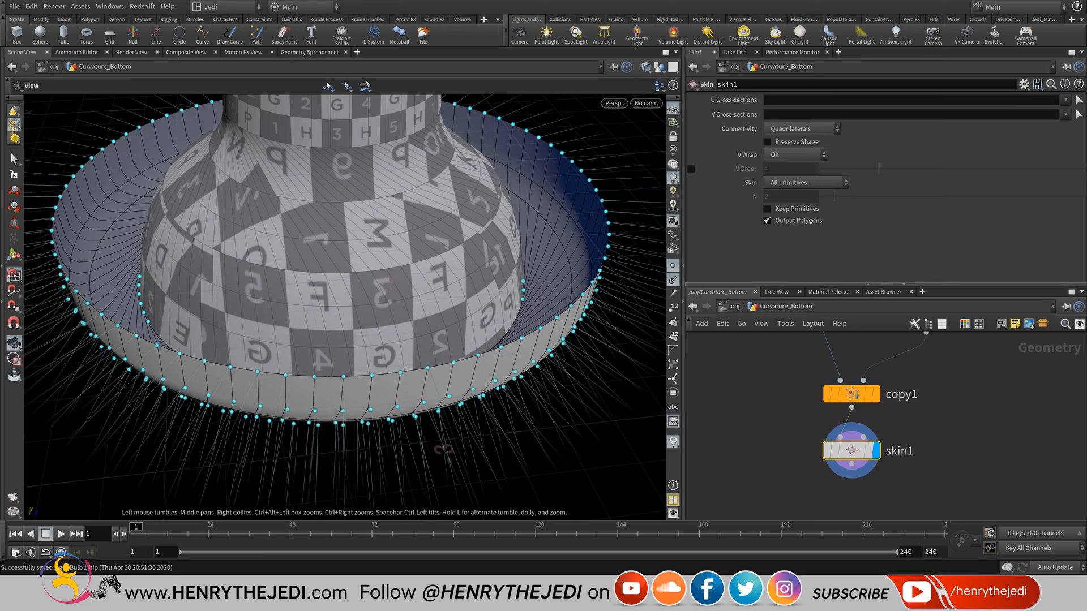
{"action": "middle_click_drag", "start_coordinate": [444, 451], "coordinate": [437, 505]}
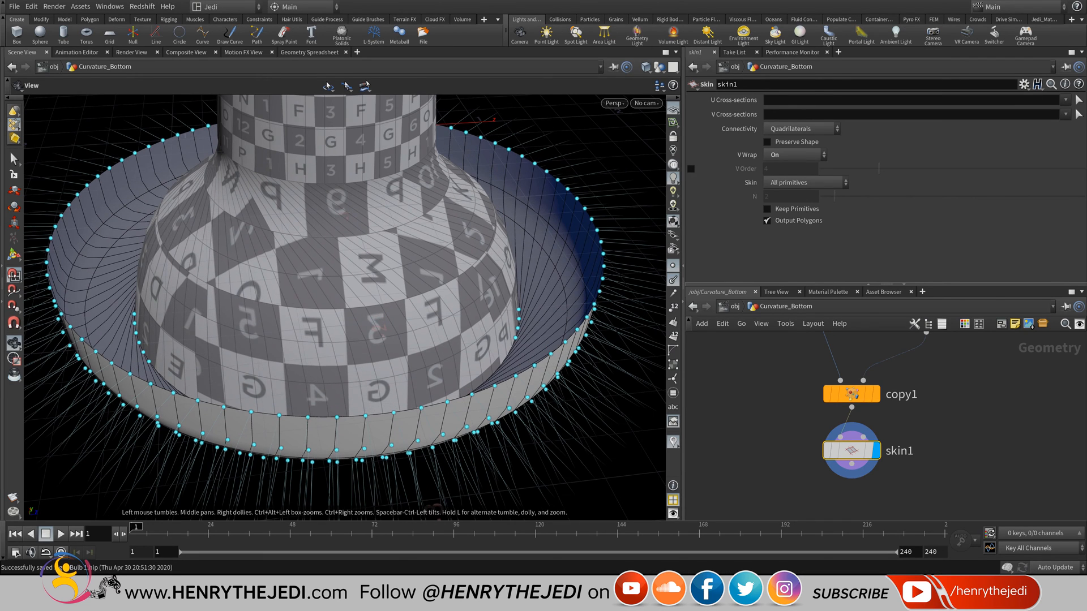
{"action": "left_click_drag", "start_coordinate": [436, 505], "coordinate": [438, 346]}
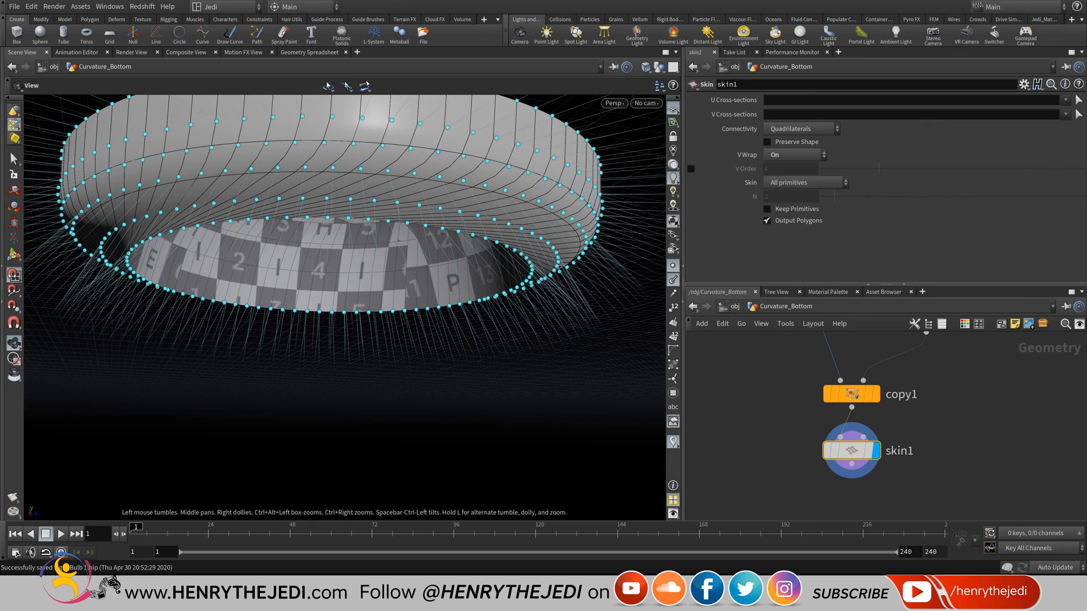
{"action": "middle_click_drag", "start_coordinate": [438, 346], "coordinate": [448, 456]}
- Display edit1 and hide the other objects to isolate the profile curve
{"action": "scroll", "coordinate": [875, 477], "scroll_direction": "down", "scroll_amount": 6}
{"action": "middle_click_drag", "start_coordinate": [875, 477], "coordinate": [879, 511]}
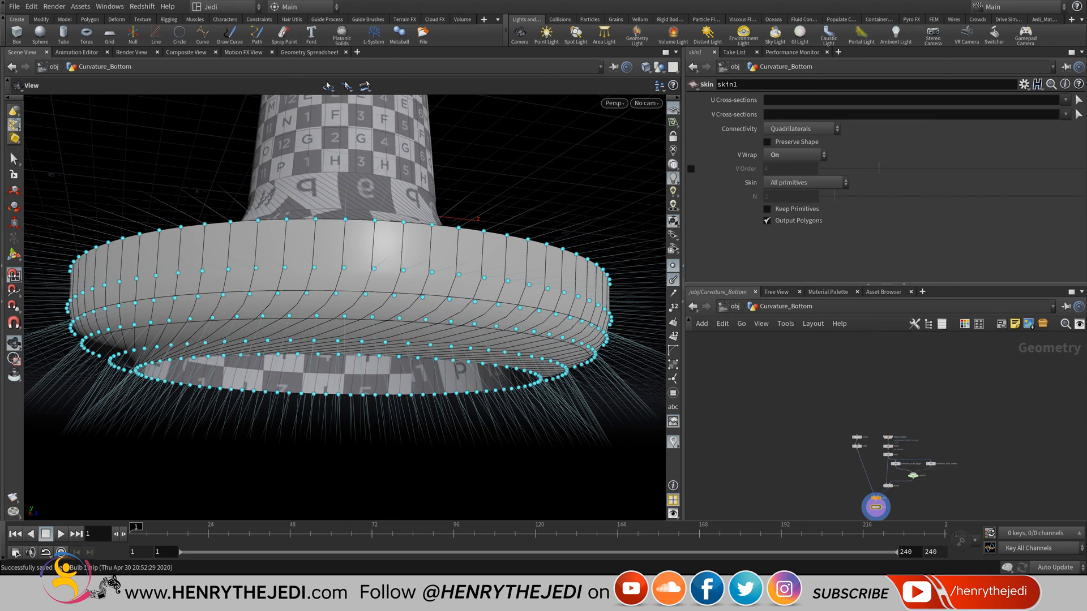
{"action": "scroll", "coordinate": [869, 438], "scroll_direction": "up", "scroll_amount": 6}
{"action": "mouse_move", "coordinate": [788, 484]}
{"action": "left_click", "coordinate": [817, 454]}
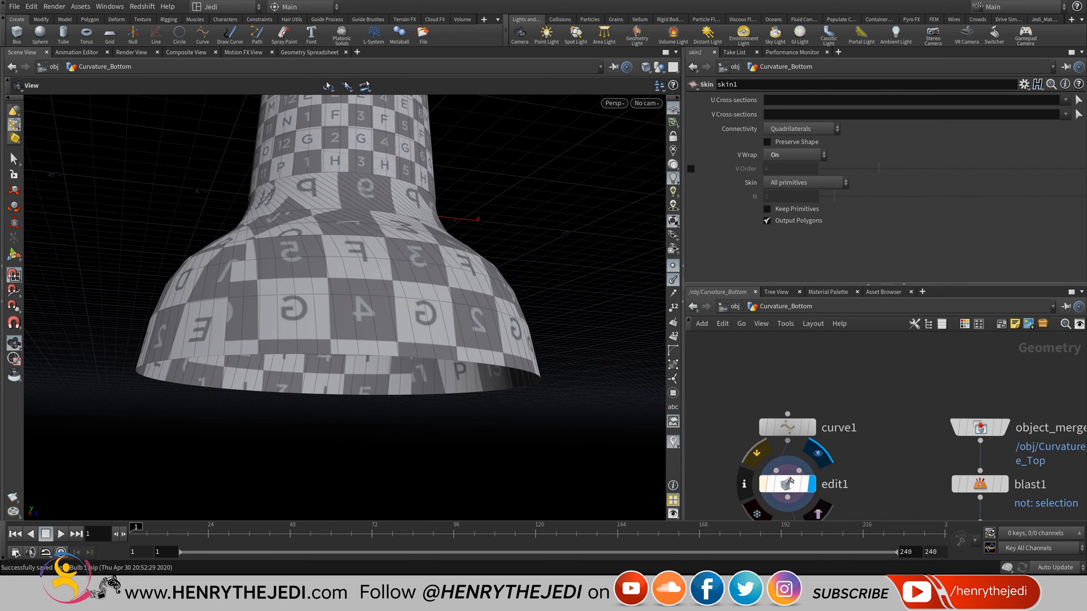
{"action": "middle_click_drag", "start_coordinate": [362, 311], "coordinate": [345, 357]}
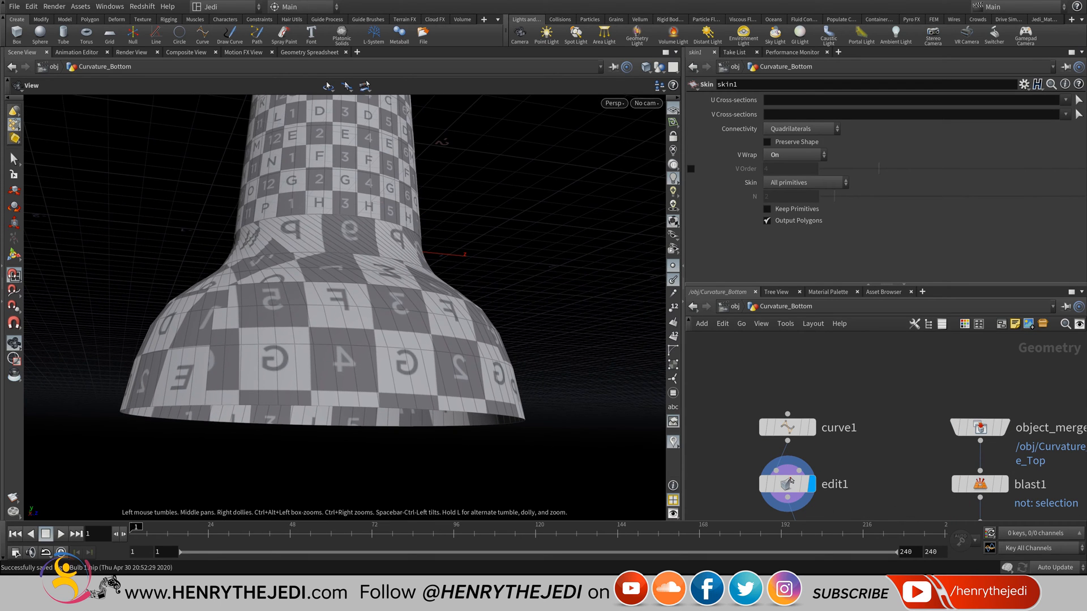
{"action": "key", "text": "f"}
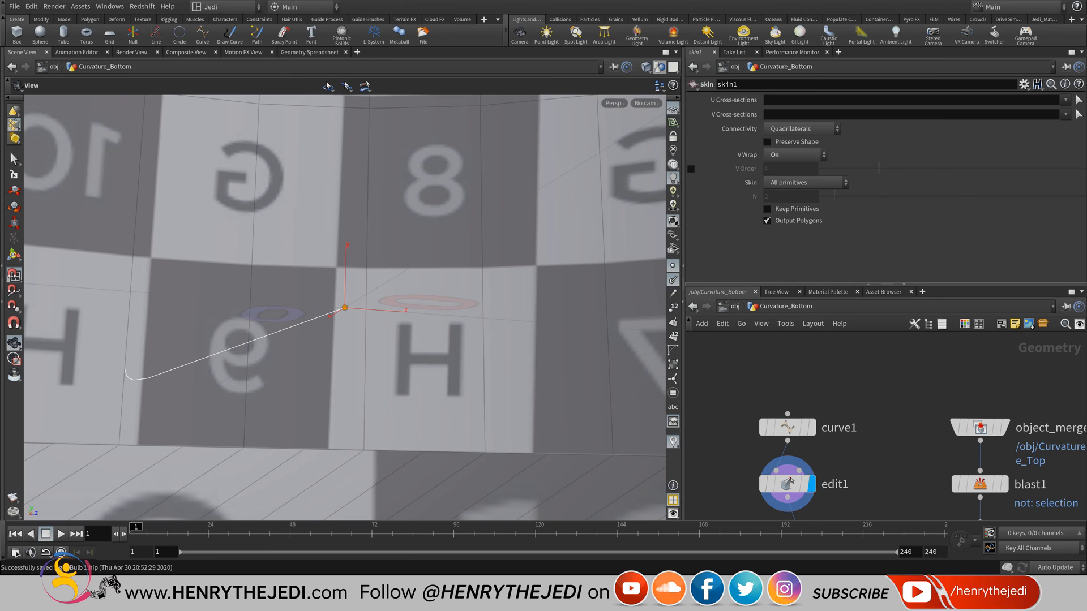
{"action": "left_click", "coordinate": [659, 66]}
{"action": "left_click", "coordinate": [696, 105]}
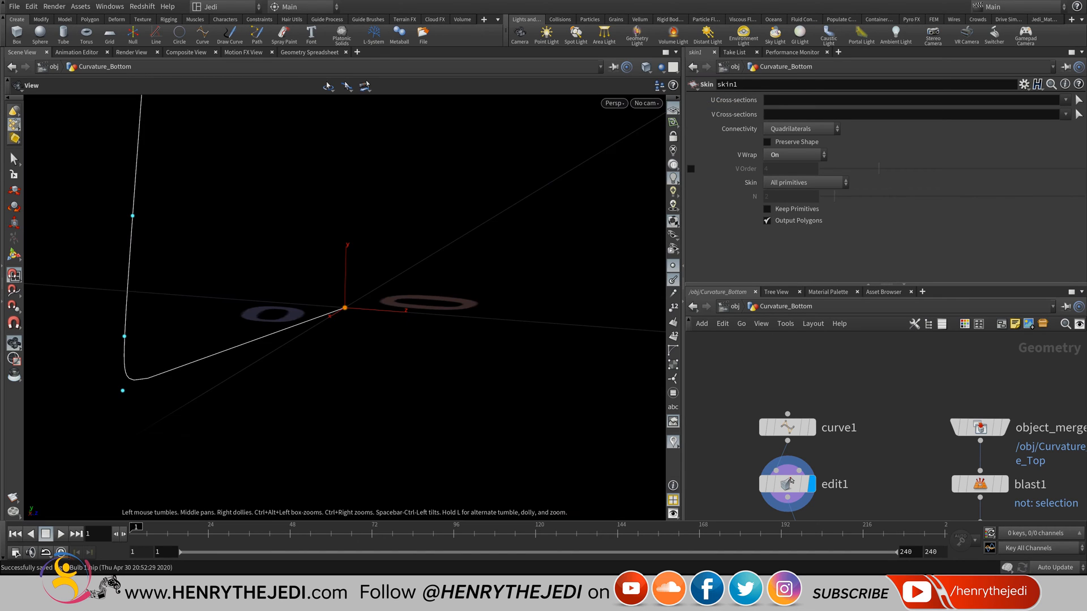
{"action": "left_click_drag", "start_coordinate": [345, 271], "coordinate": [373, 371]}
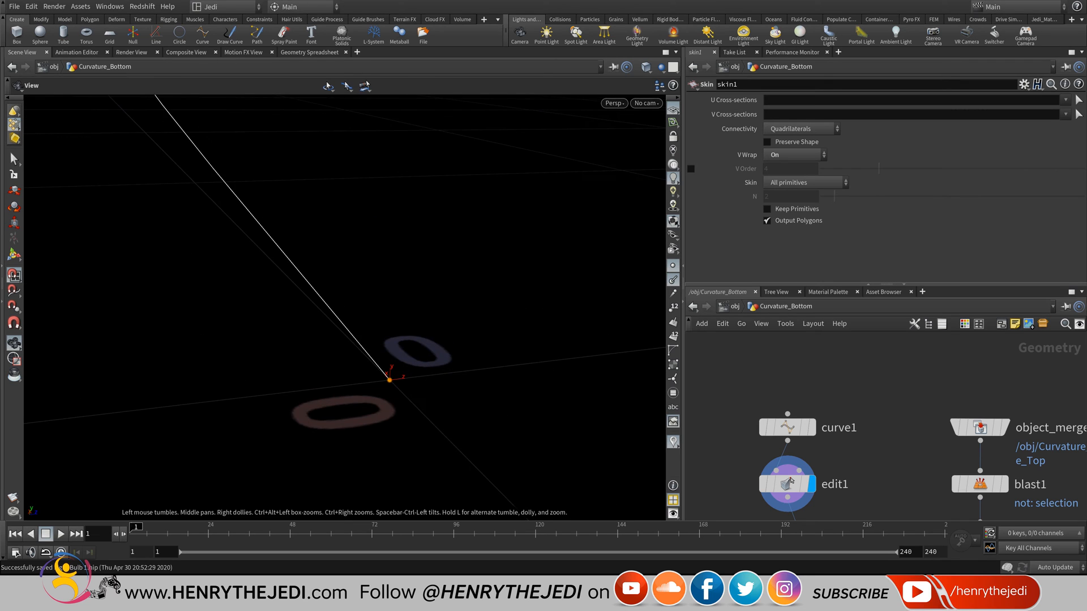
- Display and frame curve1, and switch back to edit1 to compare the original and edited profile curves
{"action": "key", "text": "space+g"}
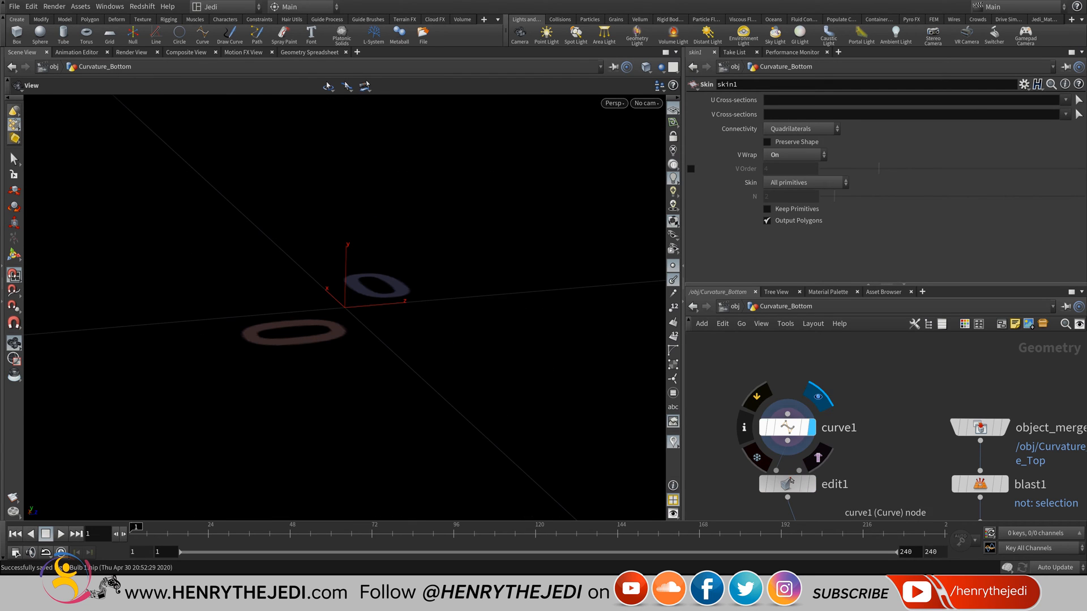
{"action": "left_click", "coordinate": [787, 427]}
{"action": "key", "text": "space+g"}
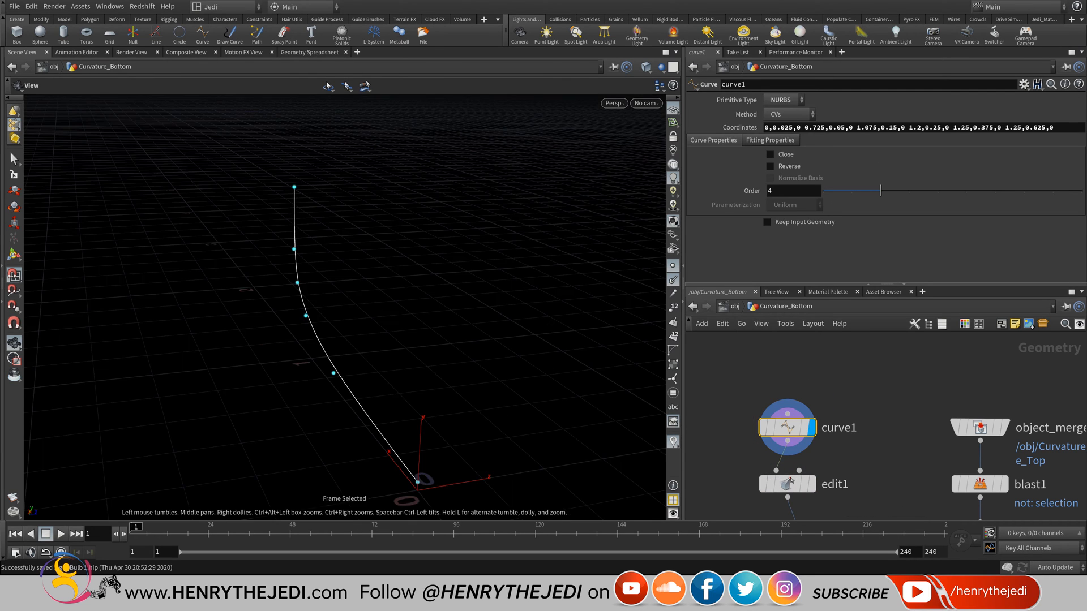
{"action": "middle_click_drag", "start_coordinate": [362, 345], "coordinate": [341, 302]}
{"action": "left_click", "coordinate": [811, 484]}
{"action": "left_click_drag", "start_coordinate": [340, 303], "coordinate": [388, 272]}
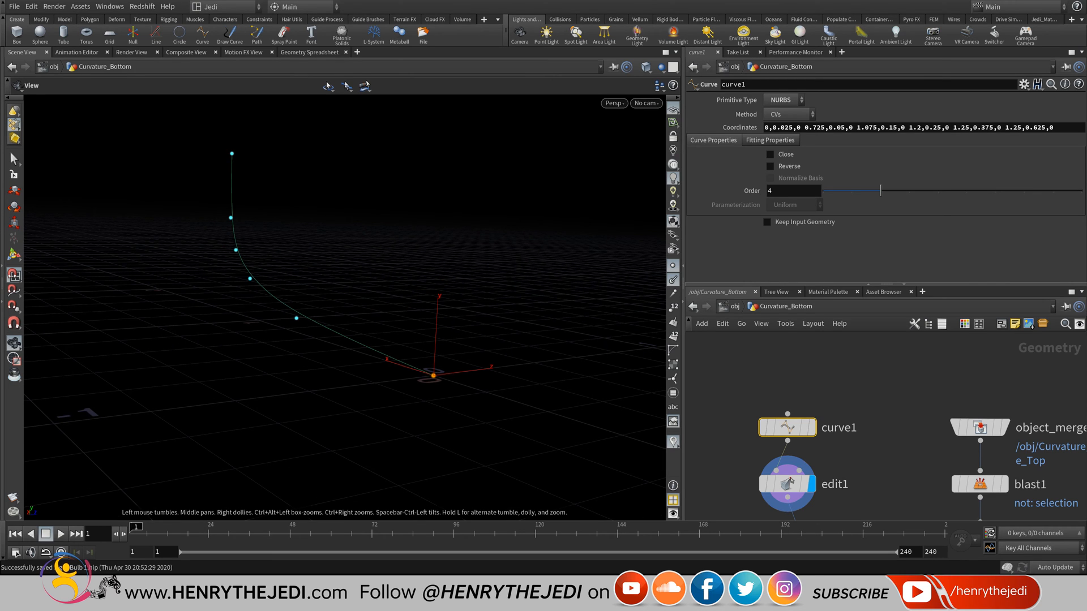
{"action": "left_click_drag", "start_coordinate": [389, 272], "coordinate": [389, 307]}
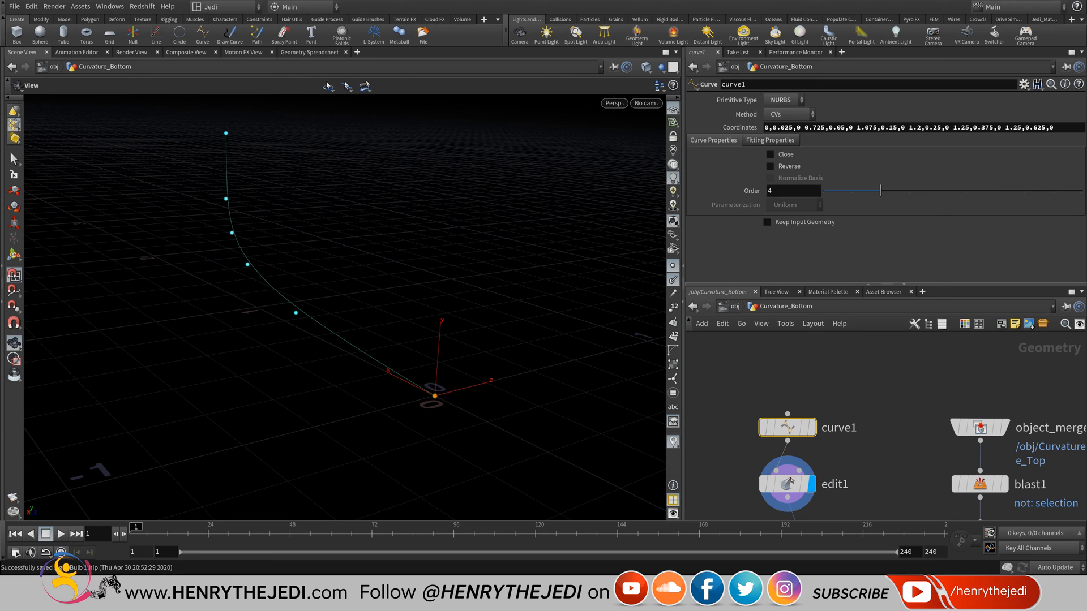
- Display skin1 again to return to the full skinned ring
{"action": "middle_click_drag", "start_coordinate": [876, 500], "coordinate": [841, 396]}
{"action": "scroll", "coordinate": [841, 397], "scroll_direction": "down", "scroll_amount": 5}
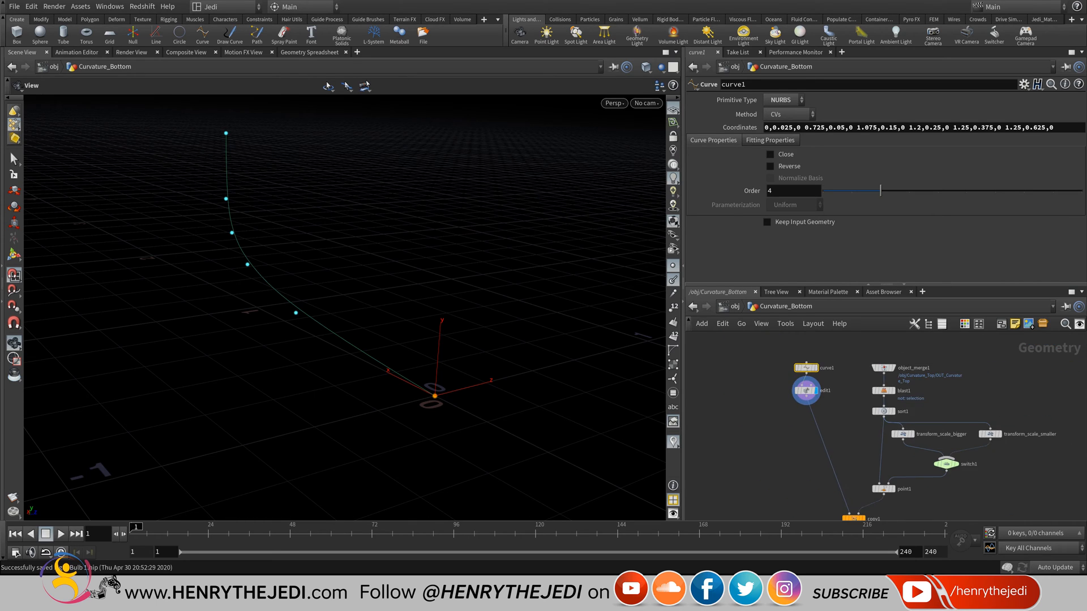
{"action": "middle_click_drag", "start_coordinate": [860, 481], "coordinate": [840, 383]}
{"action": "scroll", "coordinate": [858, 429], "scroll_direction": "up", "scroll_amount": 4}
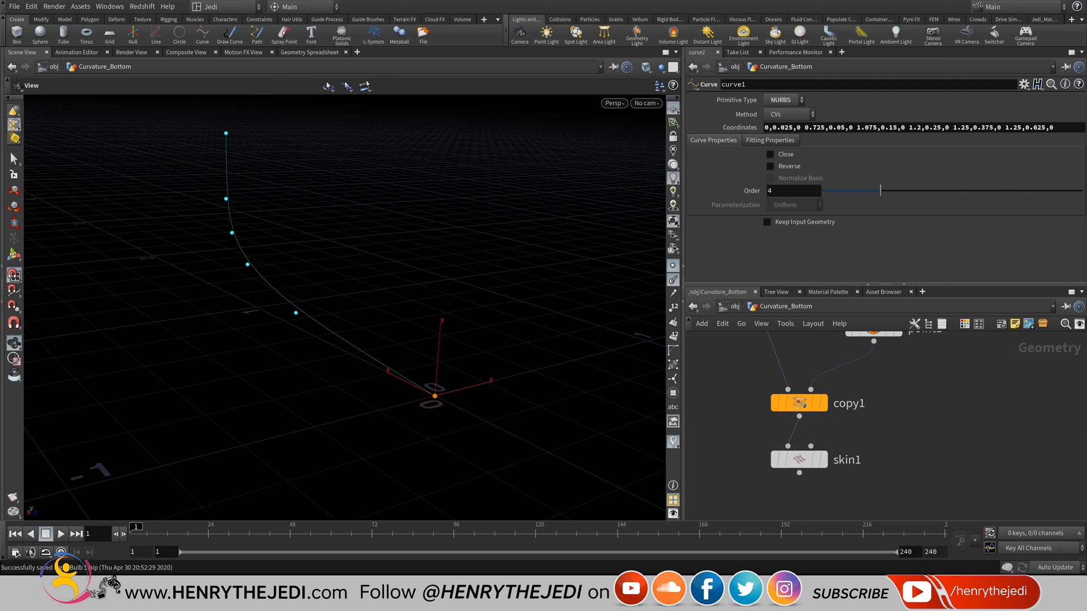
{"action": "left_click", "coordinate": [822, 460]}
{"action": "scroll", "coordinate": [345, 308], "scroll_direction": "down", "scroll_amount": 5}
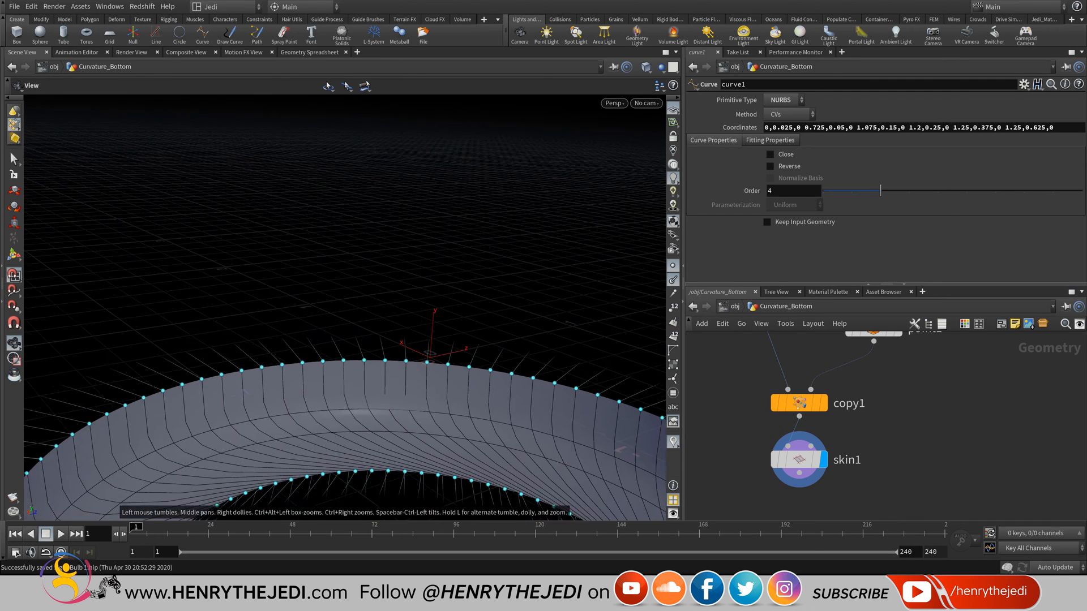
{"action": "middle_click_drag", "start_coordinate": [345, 339], "coordinate": [323, 290]}
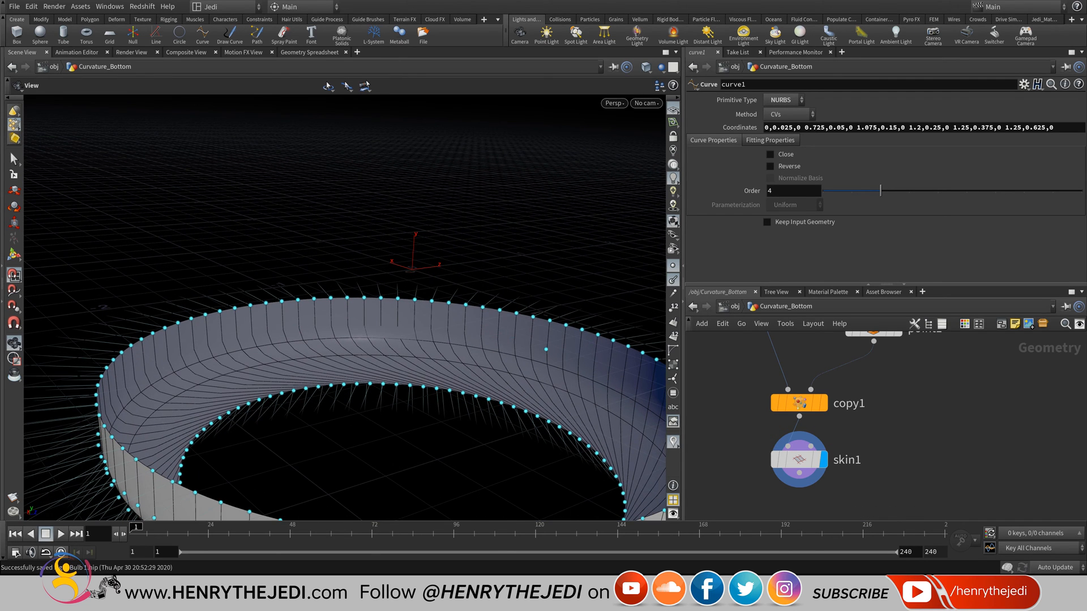
- Ghost the other objects and inspect how the skinned ring fits around the bulb body
{"action": "left_click", "coordinate": [660, 66]}
{"action": "left_click", "coordinate": [700, 93]}
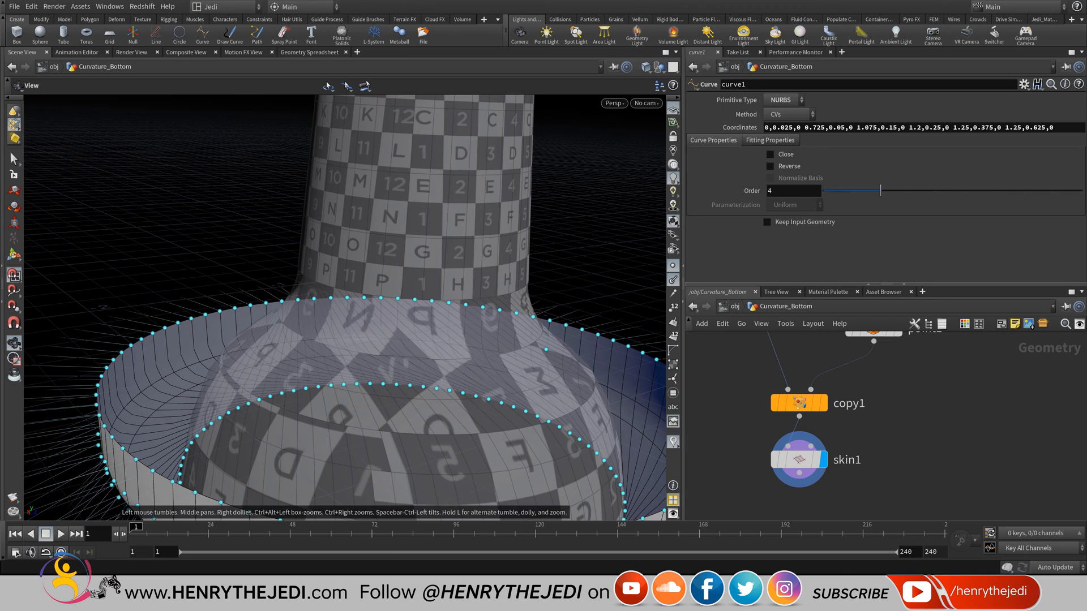
{"action": "left_click_drag", "start_coordinate": [362, 339], "coordinate": [344, 293]}
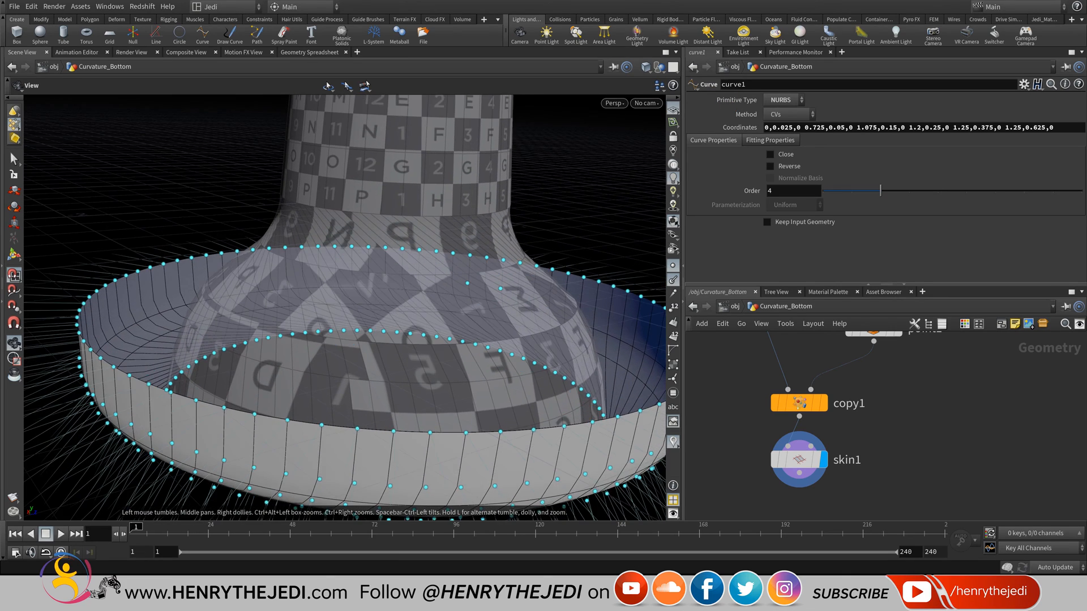
{"action": "middle_click_drag", "start_coordinate": [363, 306], "coordinate": [283, 305]}
{"action": "left_click_drag", "start_coordinate": [317, 305], "coordinate": [314, 354]}
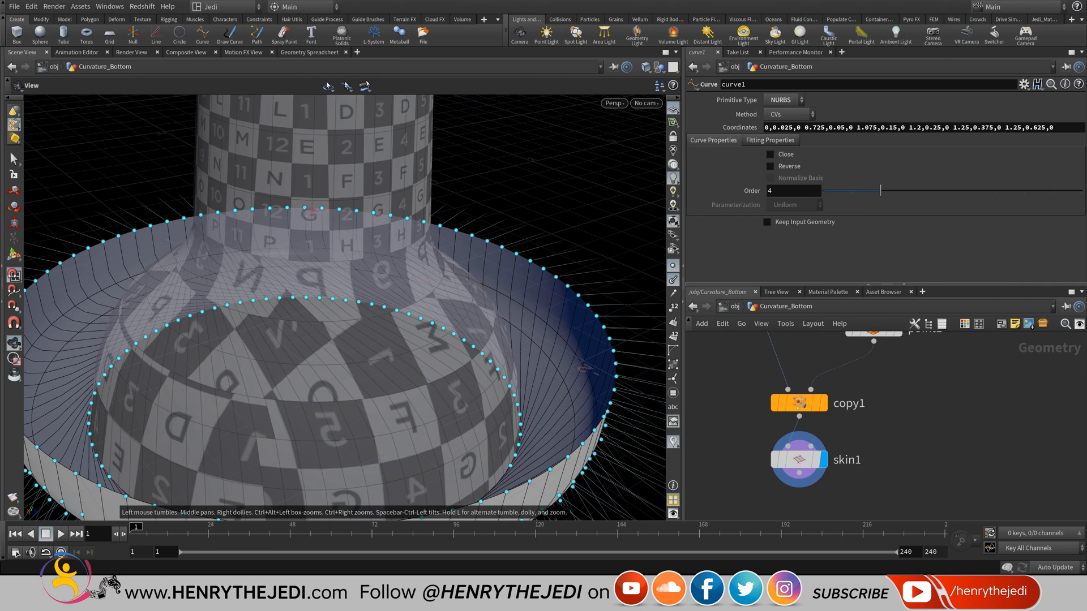
- Display edit1 to view the single profile curve beside the bulb's neck
{"action": "scroll", "coordinate": [880, 464], "scroll_direction": "down", "scroll_amount": 6}
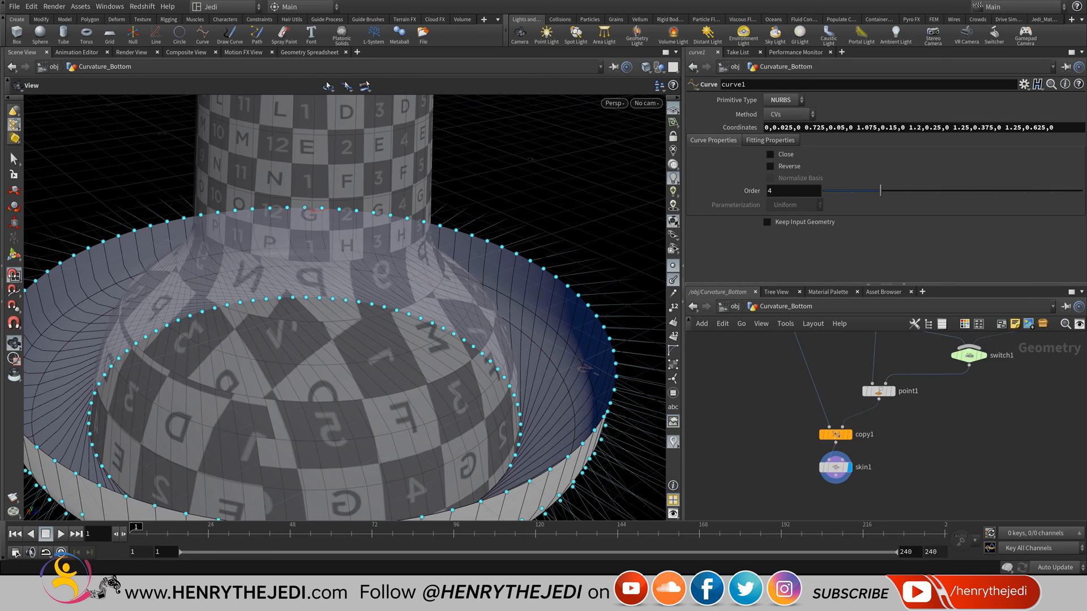
{"action": "middle_click_drag", "start_coordinate": [826, 341], "coordinate": [803, 432]}
{"action": "scroll", "coordinate": [803, 431], "scroll_direction": "up", "scroll_amount": 3}
{"action": "scroll", "coordinate": [830, 419], "scroll_direction": "up", "scroll_amount": 4}
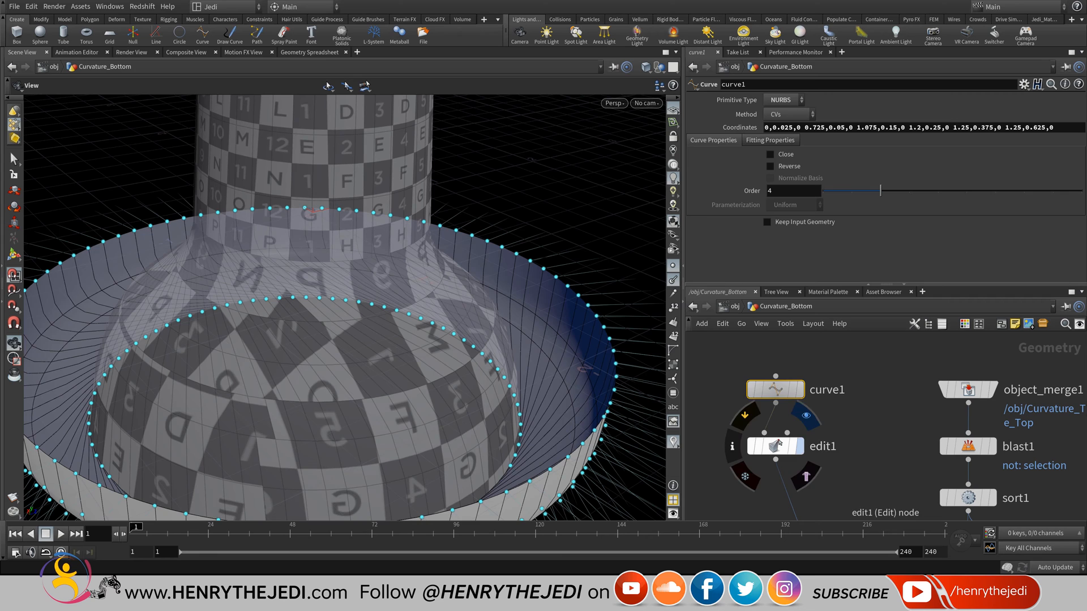
{"action": "left_click", "coordinate": [799, 446]}
{"action": "left_click_drag", "start_coordinate": [312, 213], "coordinate": [398, 305]}
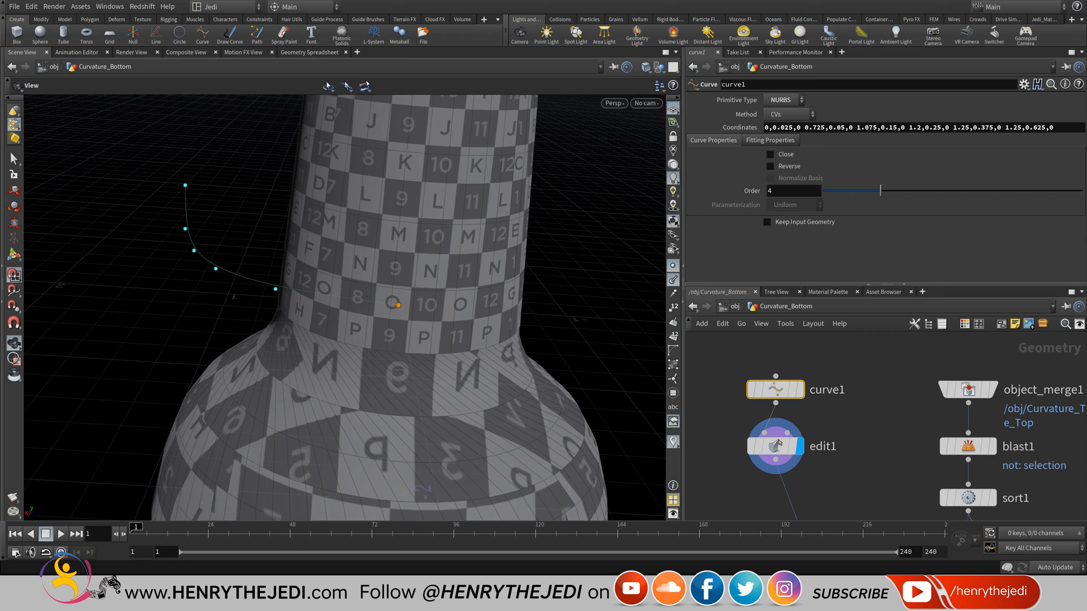
- Insert a second Edit node directly below edit1 and display it
{"action": "middle_click_drag", "start_coordinate": [778, 445], "coordinate": [788, 358]}
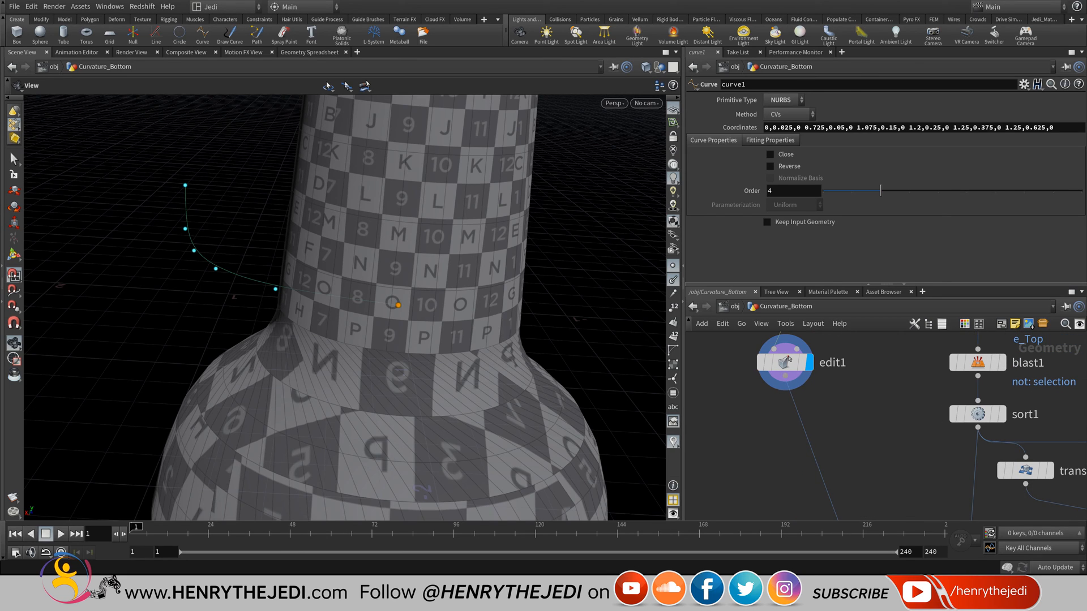
{"action": "key", "text": "Tab"}
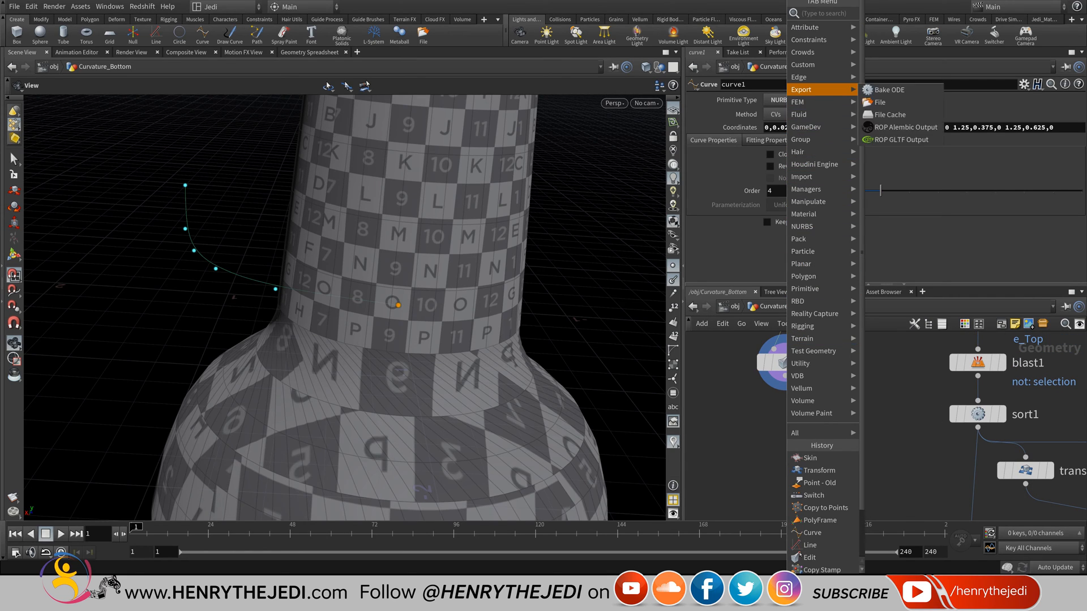
{"action": "mouse_move", "coordinate": [815, 202]}
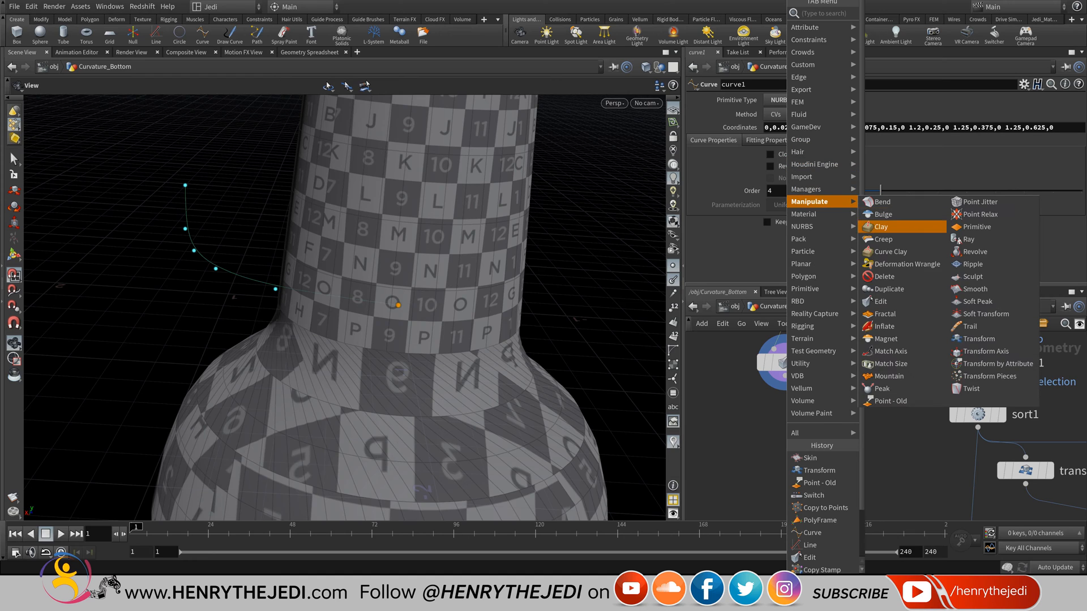
{"action": "left_click", "coordinate": [880, 301]}
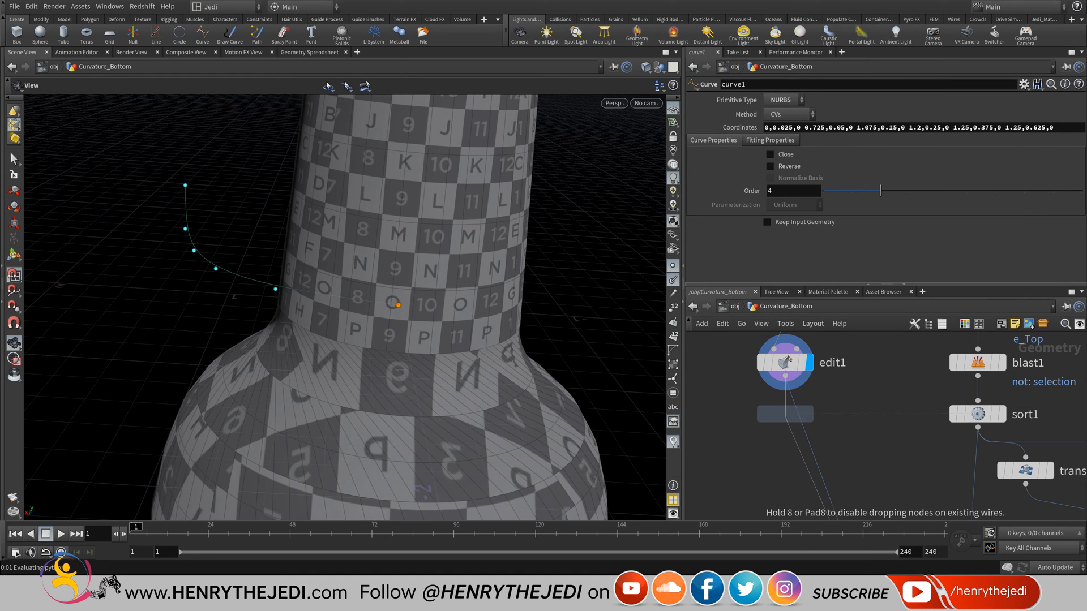
{"action": "left_click", "coordinate": [785, 418]}
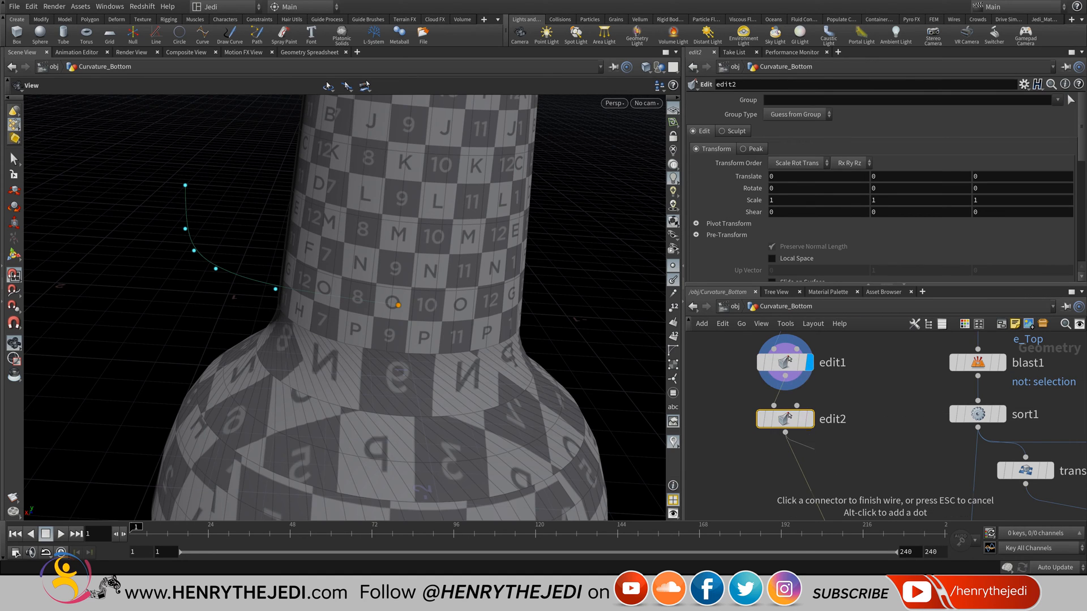
{"action": "key", "text": "Escape"}
{"action": "left_click", "coordinate": [809, 418]}
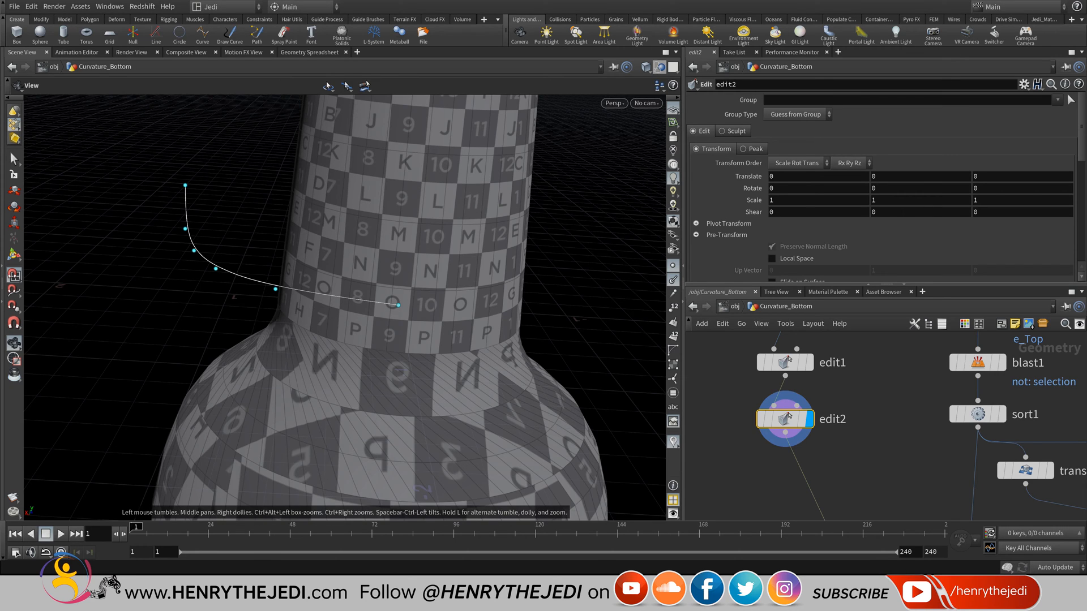
- Hide the other objects and frame the whole profile curve in the Front viewport
{"action": "left_click", "coordinate": [659, 67]}
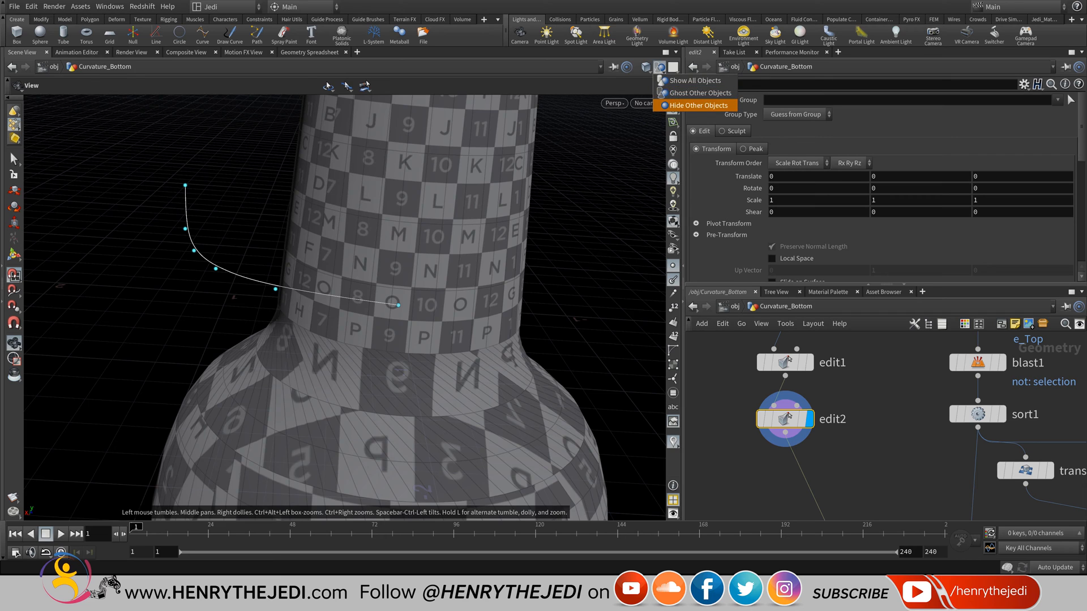
{"action": "left_click", "coordinate": [698, 105]}
{"action": "left_click", "coordinate": [673, 104]}
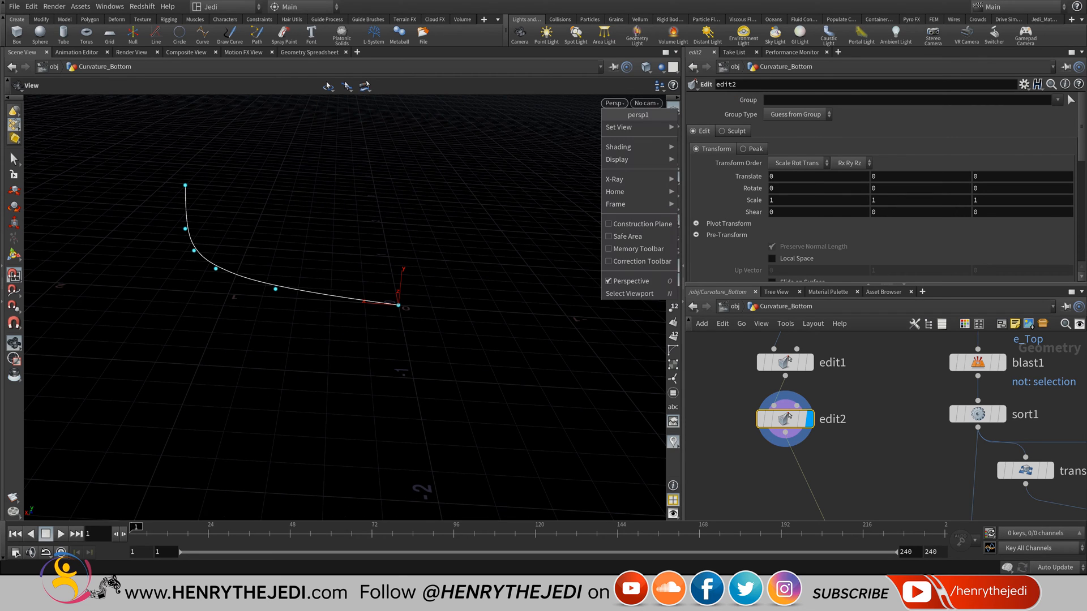
{"action": "mouse_move", "coordinate": [619, 127]}
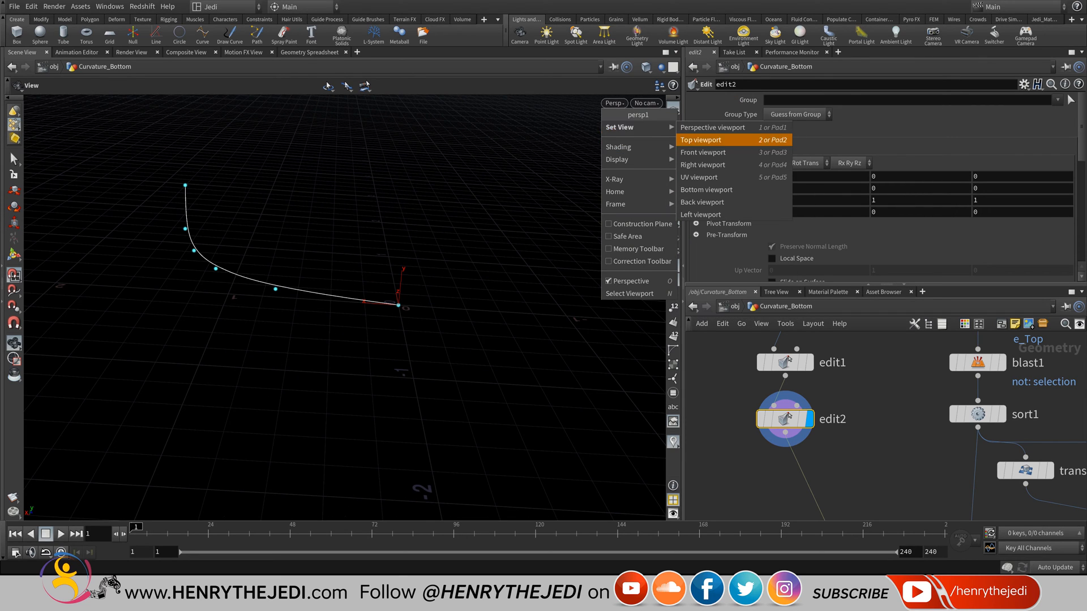
{"action": "key", "text": "space+3"}
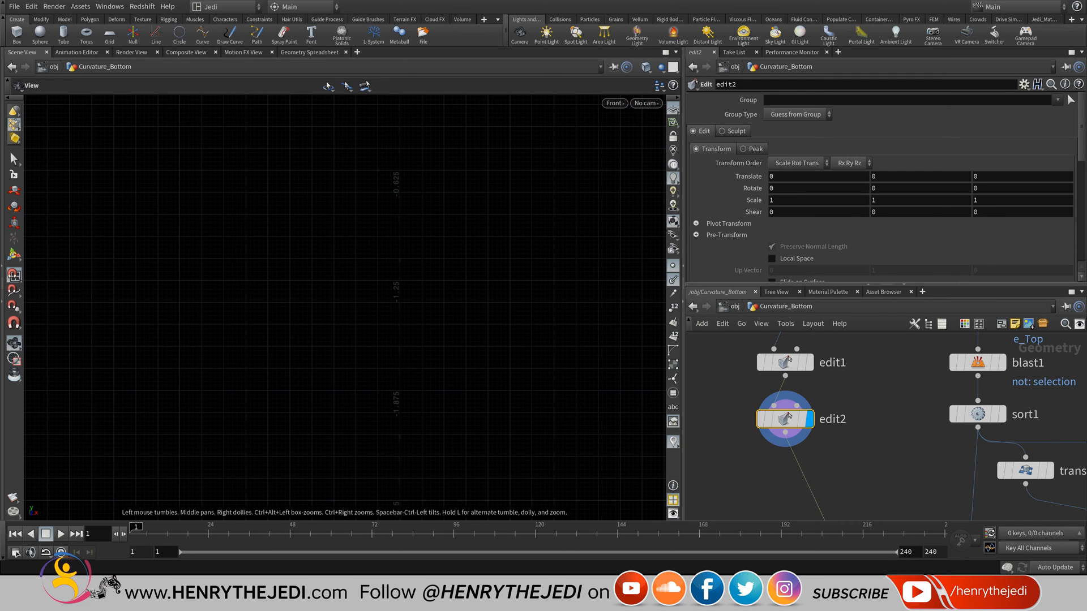
{"action": "key", "text": "f"}
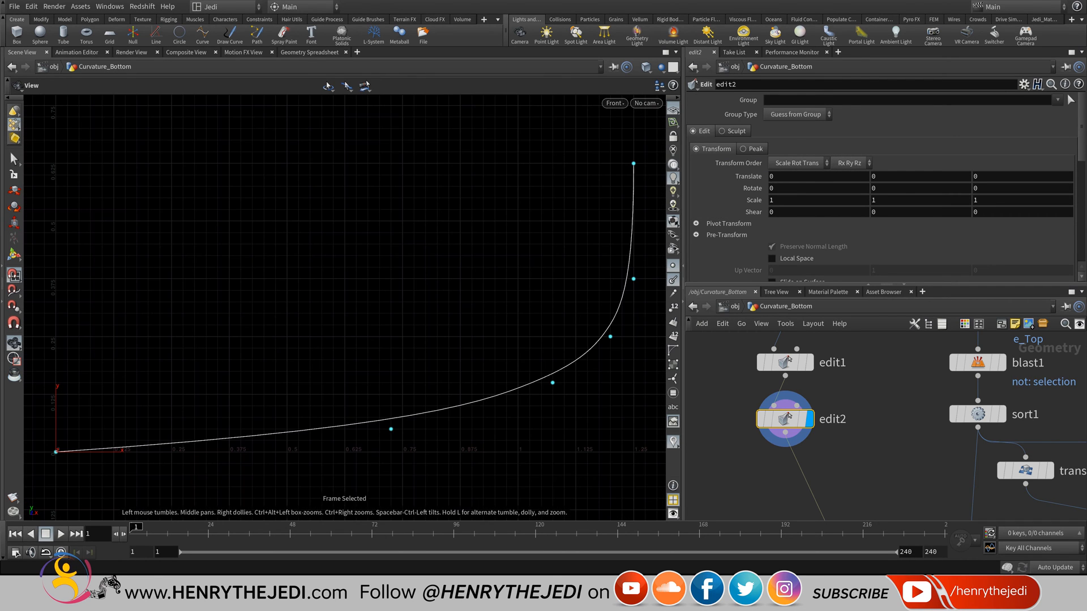
{"action": "scroll", "coordinate": [345, 305], "scroll_direction": "down", "scroll_amount": 5}
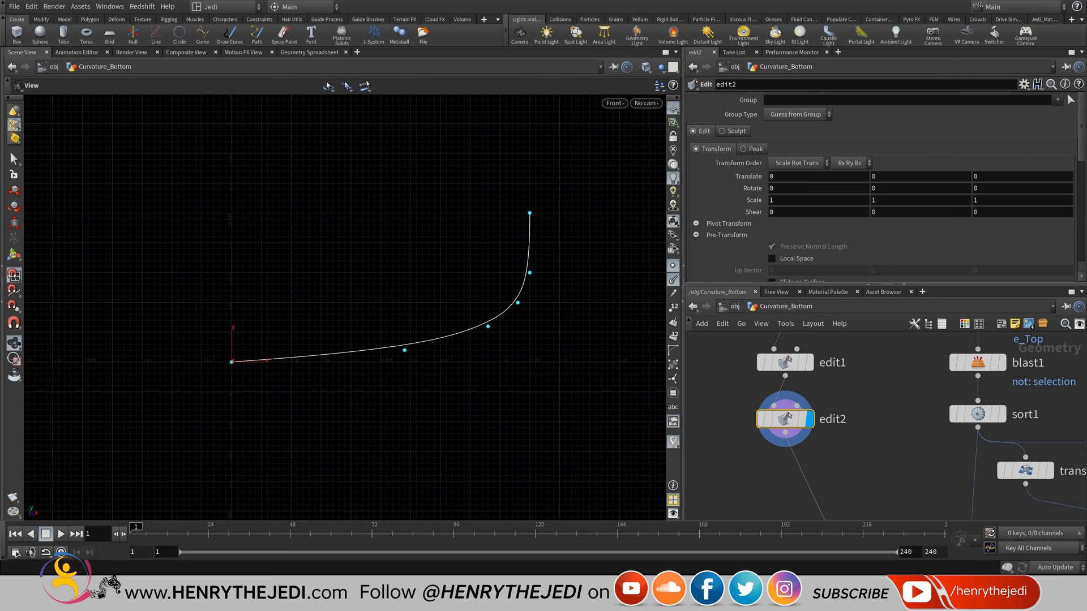
- Select all six points of the profile curve and move them about -1.246 in X and -0.629 in Y, bringing its upper end near the origin
{"action": "key", "text": "s"}
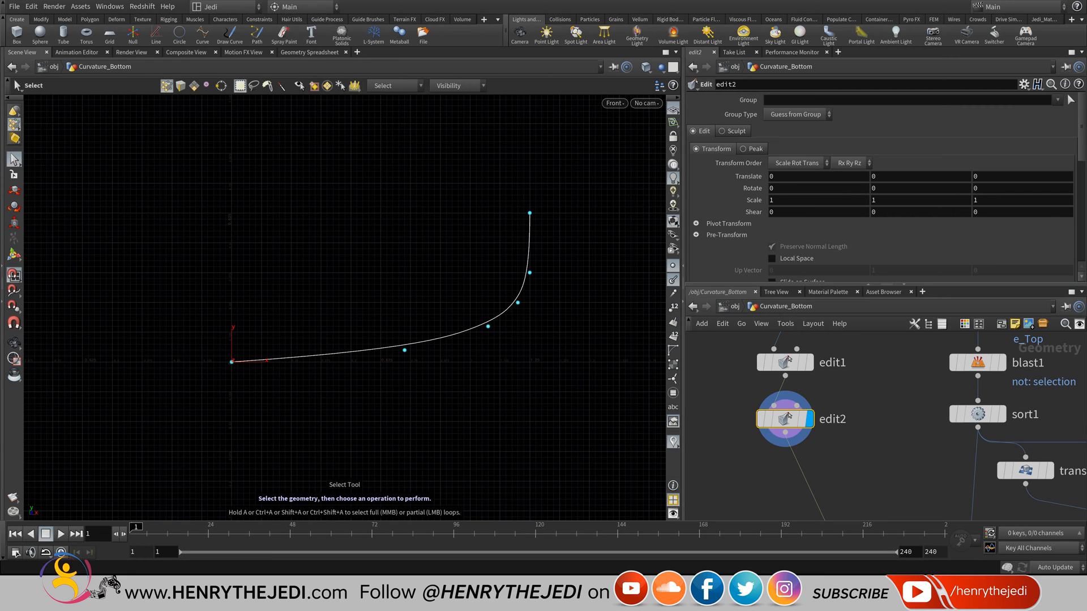
{"action": "left_click_drag", "start_coordinate": [613, 423], "coordinate": [174, 154]}
{"action": "key", "text": "t"}
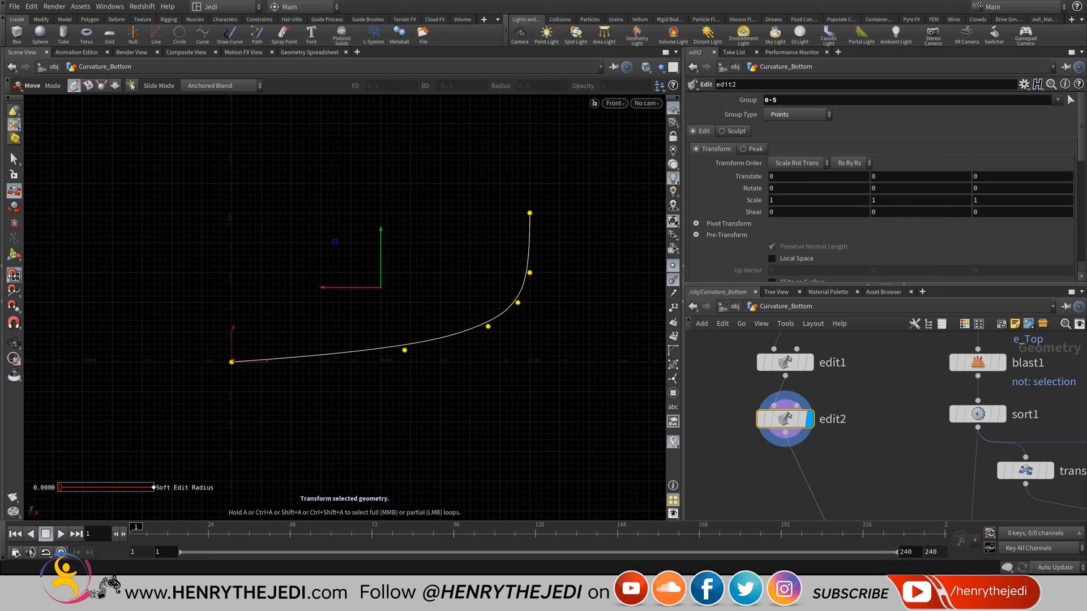
{"action": "mouse_move", "coordinate": [380, 261]}
{"action": "left_mouse_down"}
{"action": "mouse_move", "coordinate": [380, 215]}
{"action": "mouse_move", "coordinate": [381, 246]}
{"action": "left_mouse_up"}
{"action": "key", "text": "ctrl+z"}
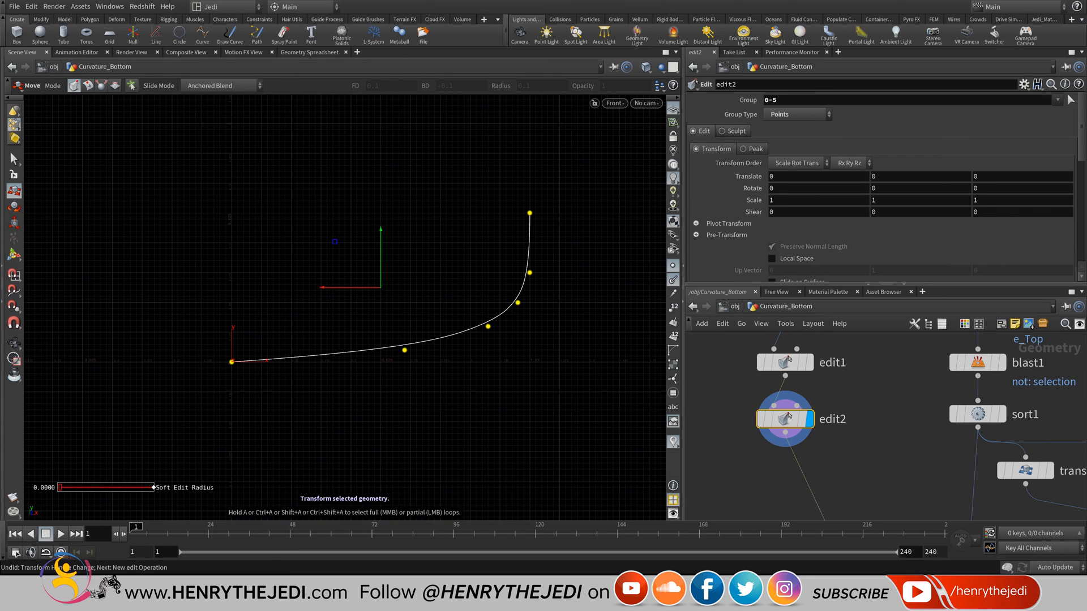
{"action": "left_click_drag", "start_coordinate": [380, 249], "coordinate": [381, 382]}
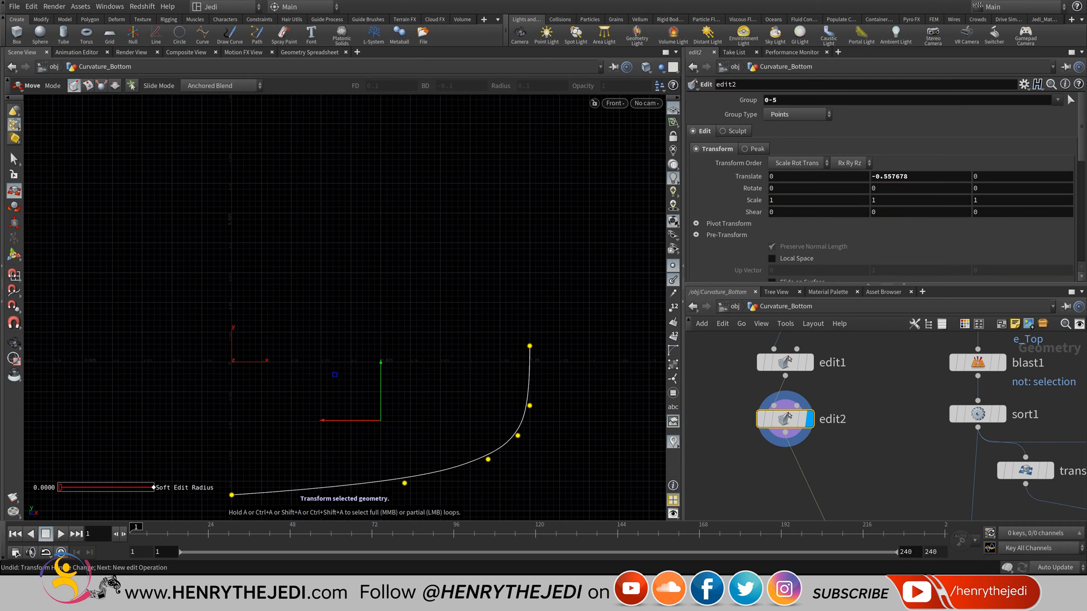
{"action": "middle_click_drag", "start_coordinate": [380, 382], "coordinate": [374, 319], "text": "alt"}
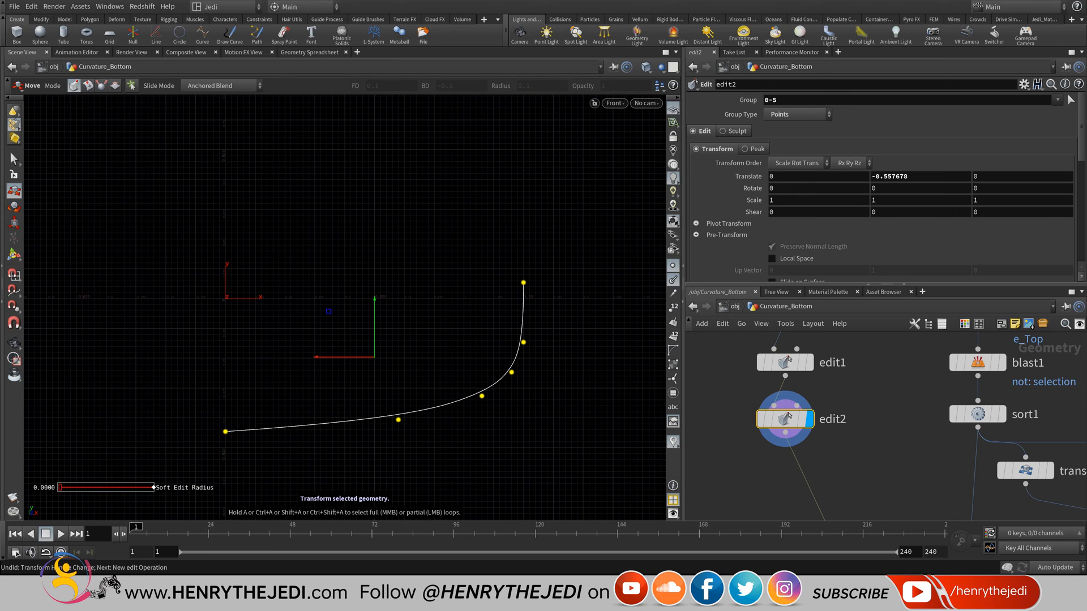
{"action": "left_click_drag", "start_coordinate": [374, 339], "coordinate": [374, 357]}
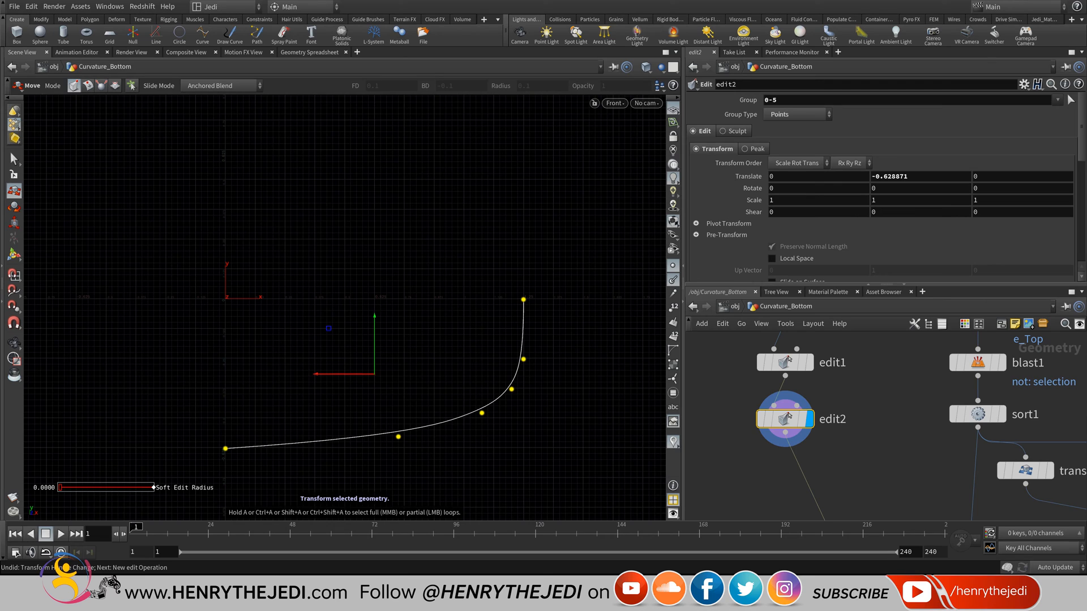
{"action": "left_click_drag", "start_coordinate": [339, 373], "coordinate": [43, 374]}
- Check the curve's upper endpoint against the origin and shift all points slightly further, to an X translation of about -1.264
{"action": "middle_click_drag", "start_coordinate": [42, 374], "coordinate": [171, 364], "text": "alt"}
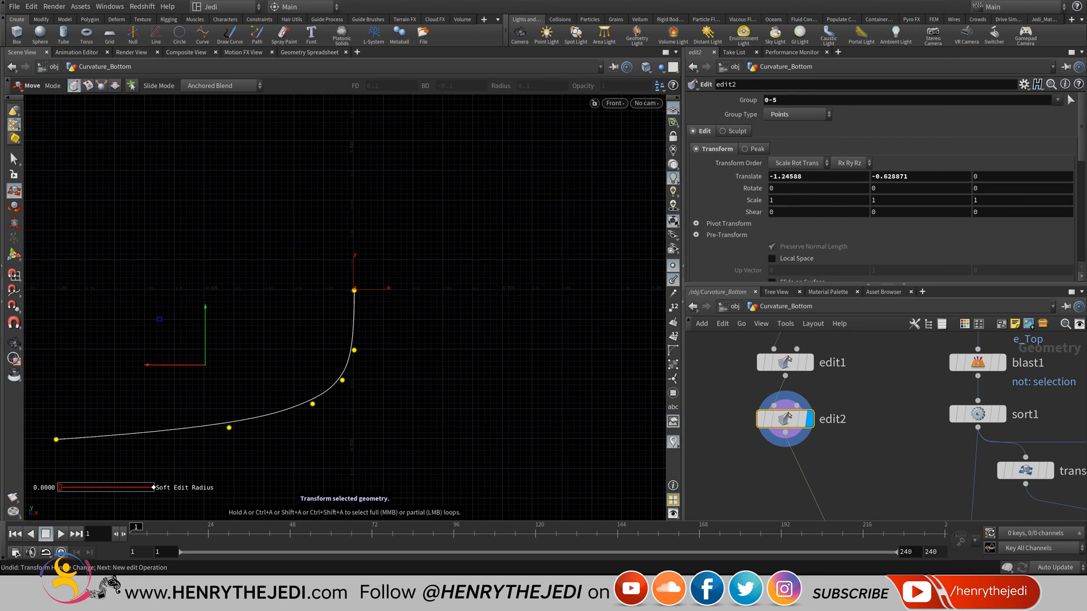
{"action": "right_click_drag", "start_coordinate": [361, 302], "coordinate": [556, 302], "text": "alt"}
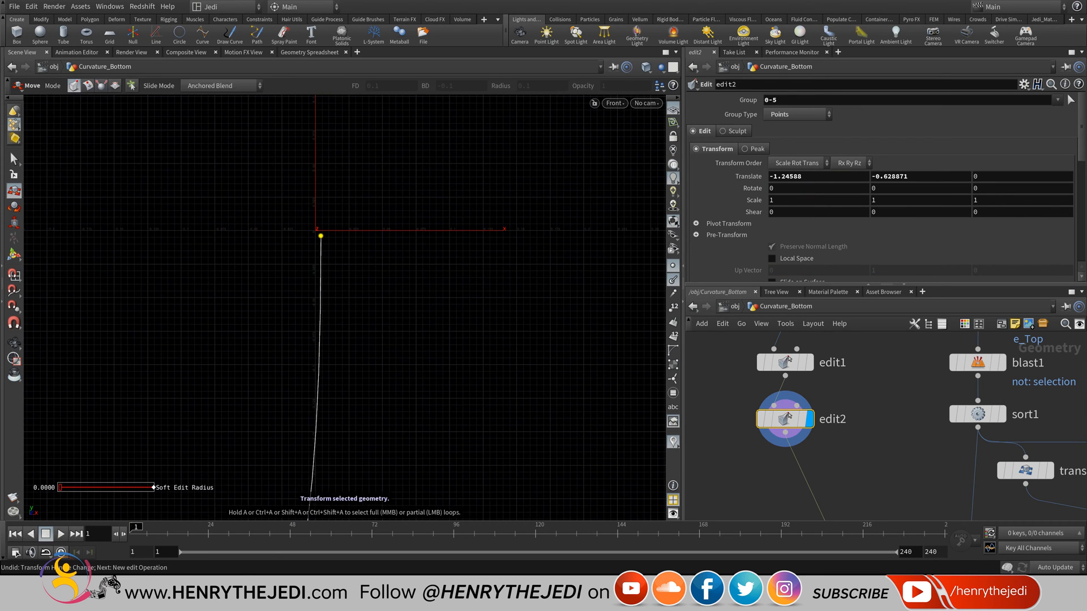
{"action": "middle_click_drag", "start_coordinate": [336, 273], "coordinate": [348, 350], "text": "alt"}
{"action": "right_click_drag", "start_coordinate": [348, 349], "coordinate": [436, 350], "text": "alt"}
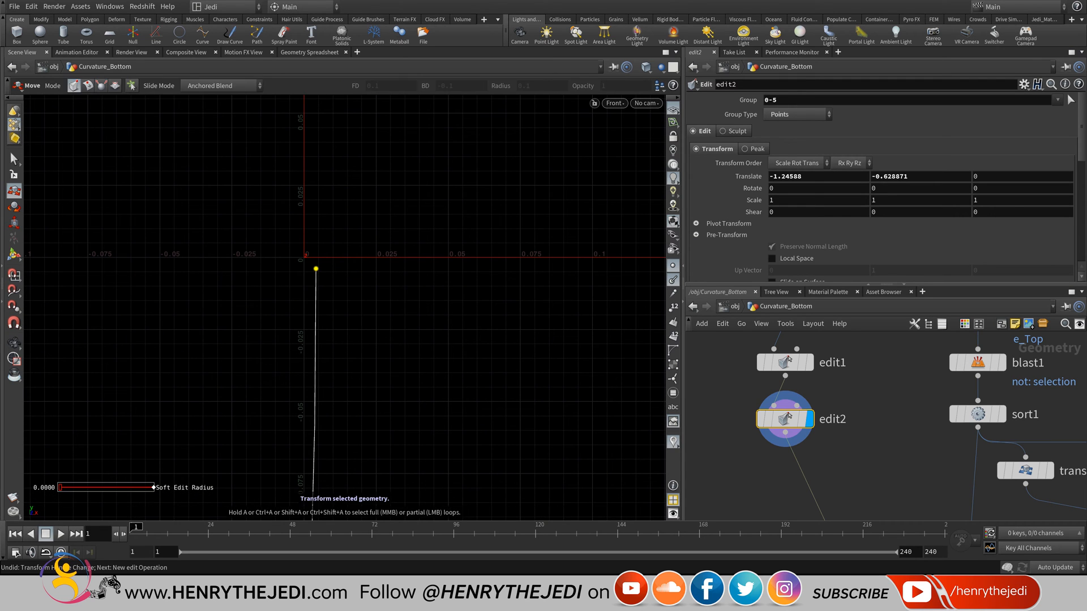
{"action": "right_click_drag", "start_coordinate": [320, 288], "coordinate": [503, 288], "text": "alt"}
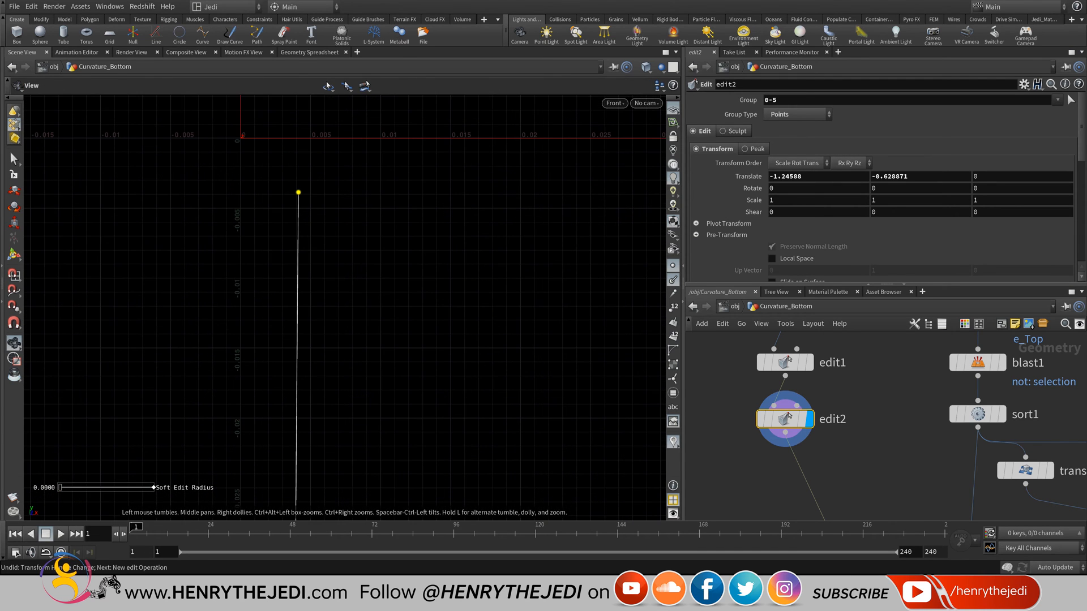
{"action": "middle_click_drag", "start_coordinate": [298, 192], "coordinate": [372, 298], "text": "alt"}
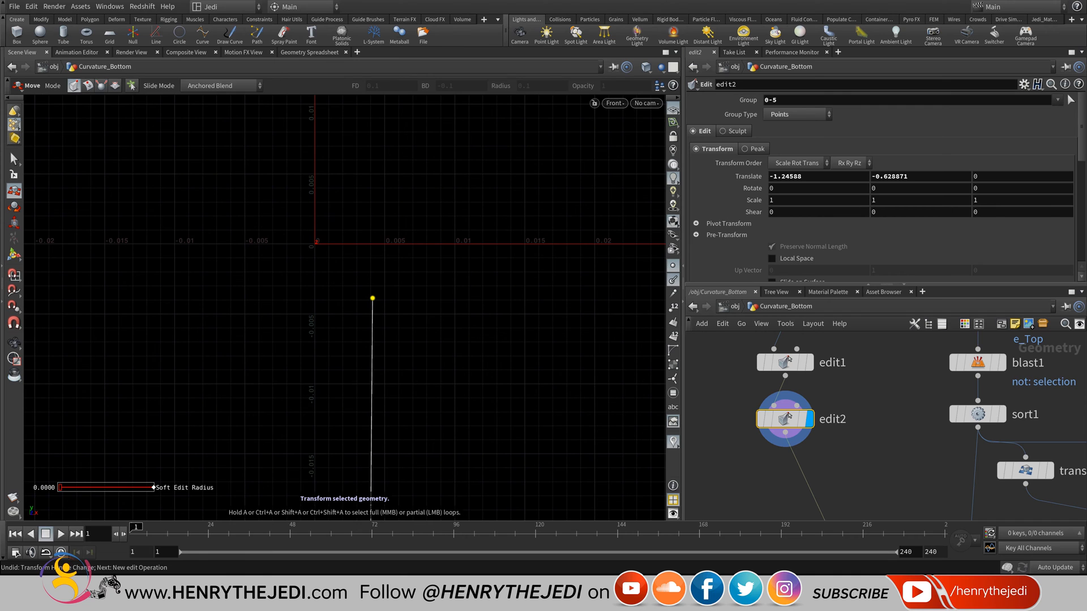
{"action": "right_click_drag", "start_coordinate": [390, 215], "coordinate": [275, 215], "text": "alt"}
{"action": "right_click_drag", "start_coordinate": [436, 286], "coordinate": [210, 286], "text": "alt"}
{"action": "right_click_drag", "start_coordinate": [379, 453], "coordinate": [475, 453], "text": "alt"}
{"action": "middle_click_drag", "start_coordinate": [475, 397], "coordinate": [492, 358], "text": "alt"}
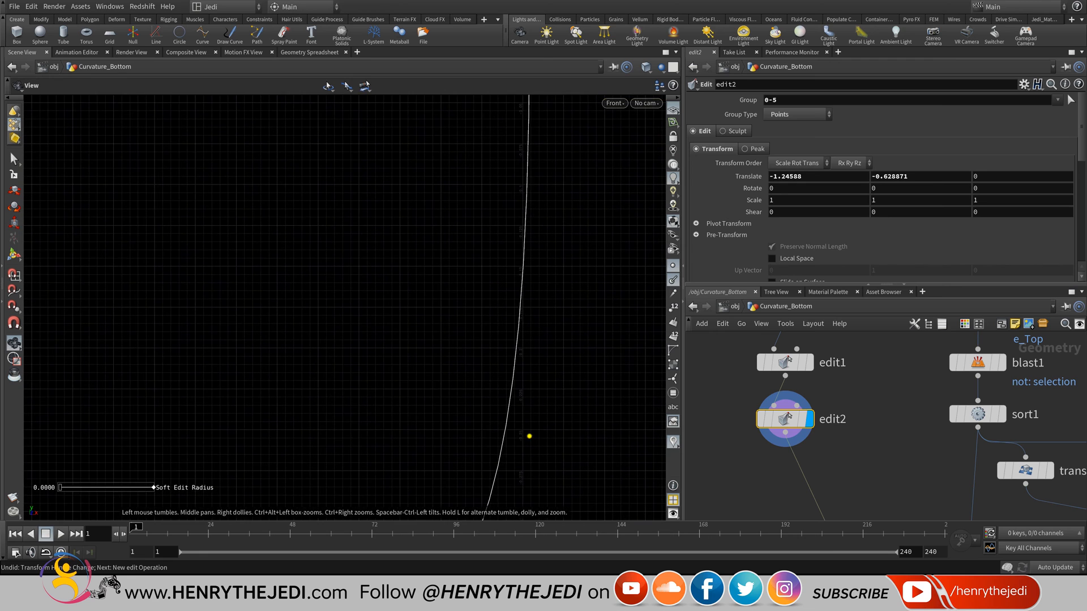
{"action": "right_click_drag", "start_coordinate": [509, 210], "coordinate": [362, 244], "text": "alt"}
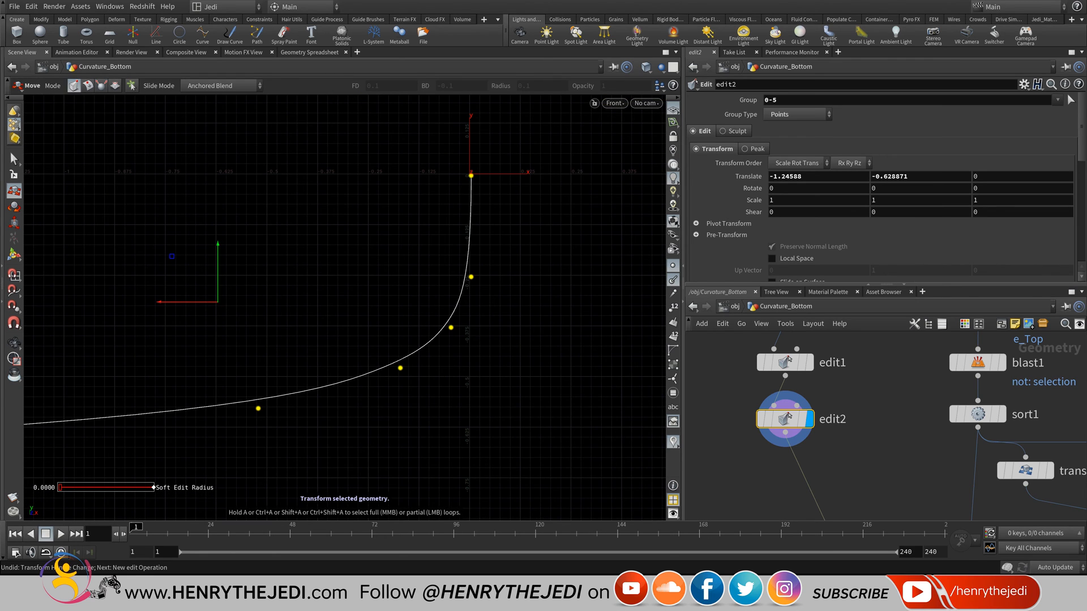
{"action": "left_click_drag", "start_coordinate": [172, 302], "coordinate": [164, 302]}
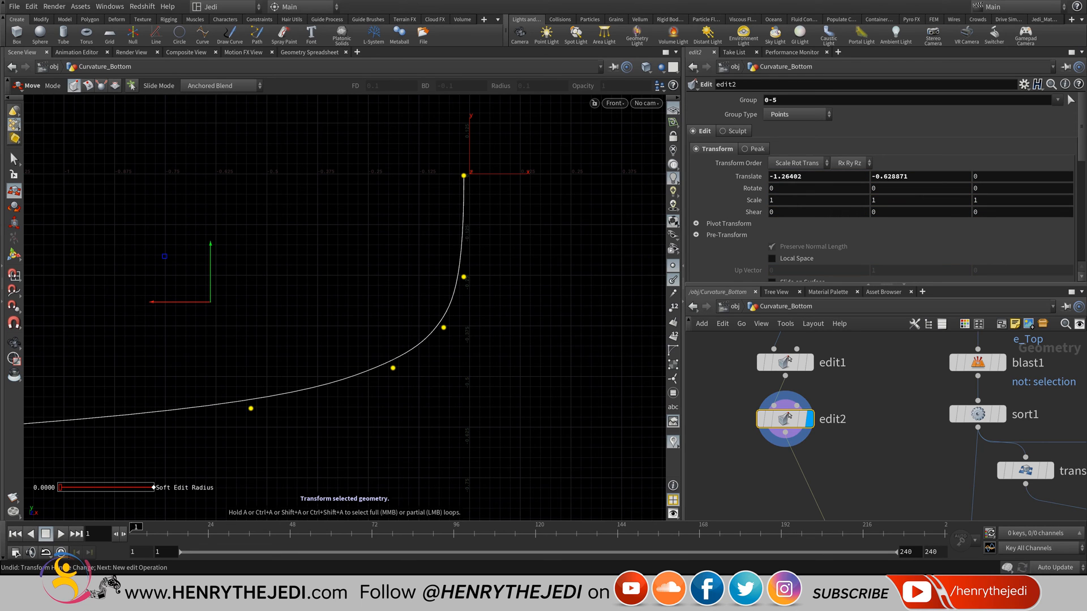
- Select only the curve's upper endpoint and move it exactly onto the origin with grid snapping enabled
{"action": "middle_click_drag", "start_coordinate": [482, 224], "coordinate": [441, 320], "text": "alt"}
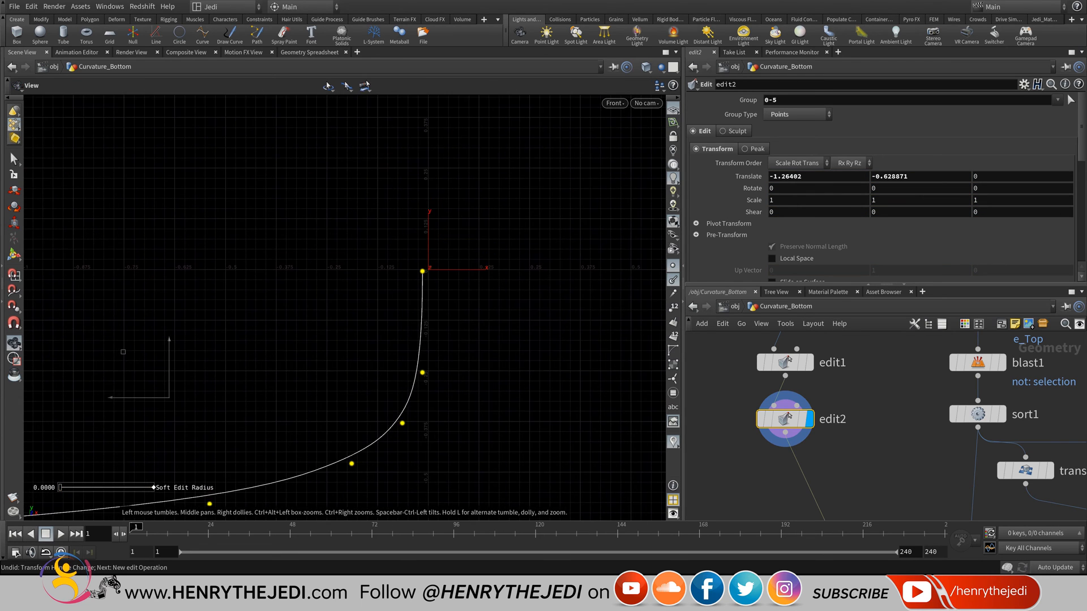
{"action": "right_click_drag", "start_coordinate": [440, 320], "coordinate": [563, 321], "text": "alt"}
{"action": "middle_click_drag", "start_coordinate": [563, 320], "coordinate": [518, 411], "text": "alt"}
{"action": "right_click_drag", "start_coordinate": [518, 411], "coordinate": [557, 411], "text": "alt"}
{"action": "key", "text": "s"}
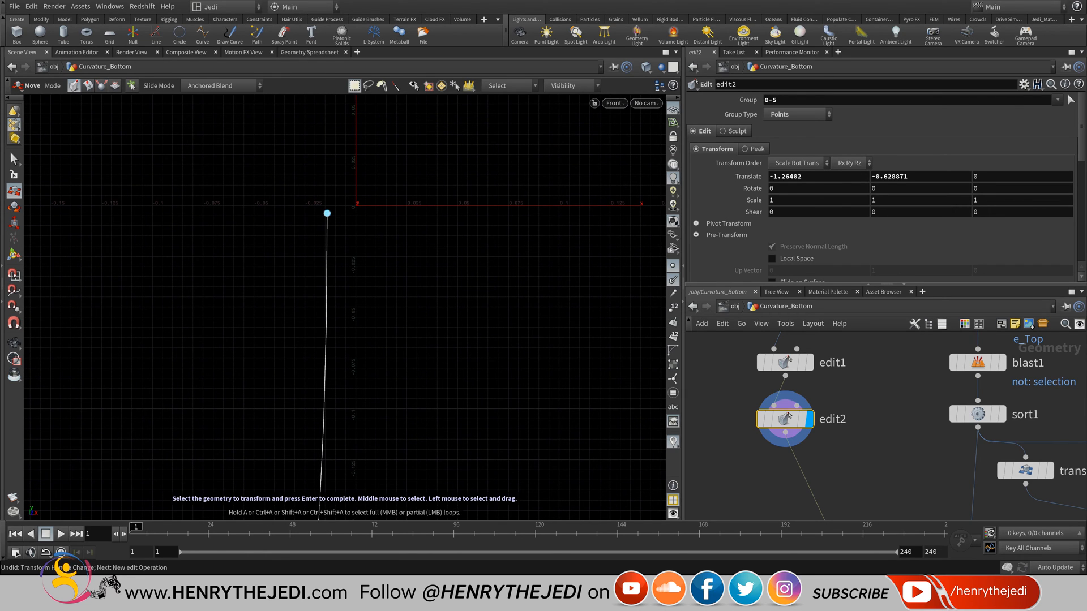
{"action": "left_click", "coordinate": [327, 213]}
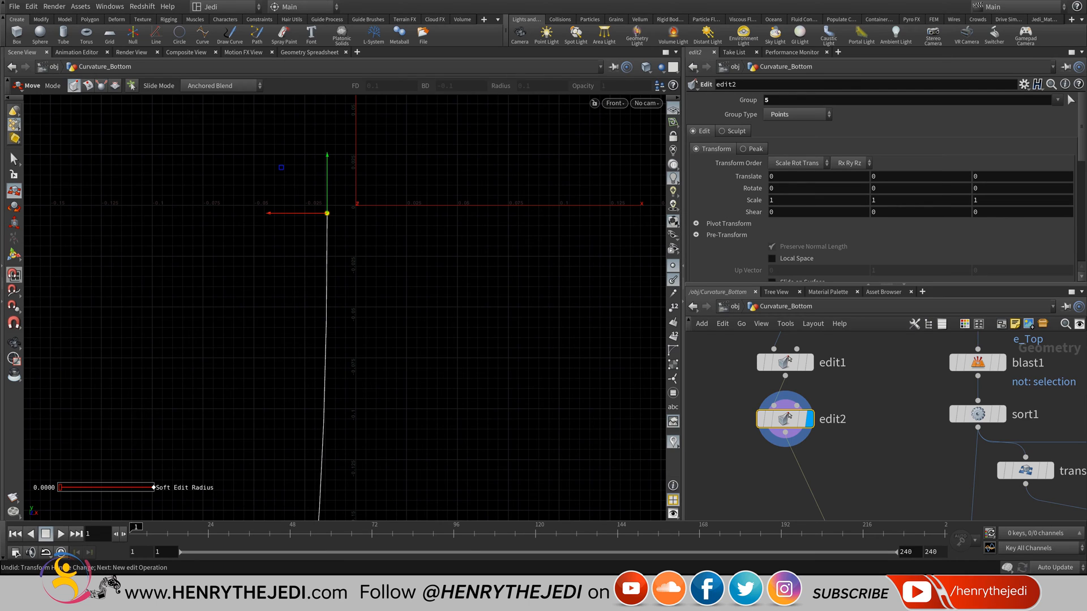
{"action": "left_click", "coordinate": [15, 275]}
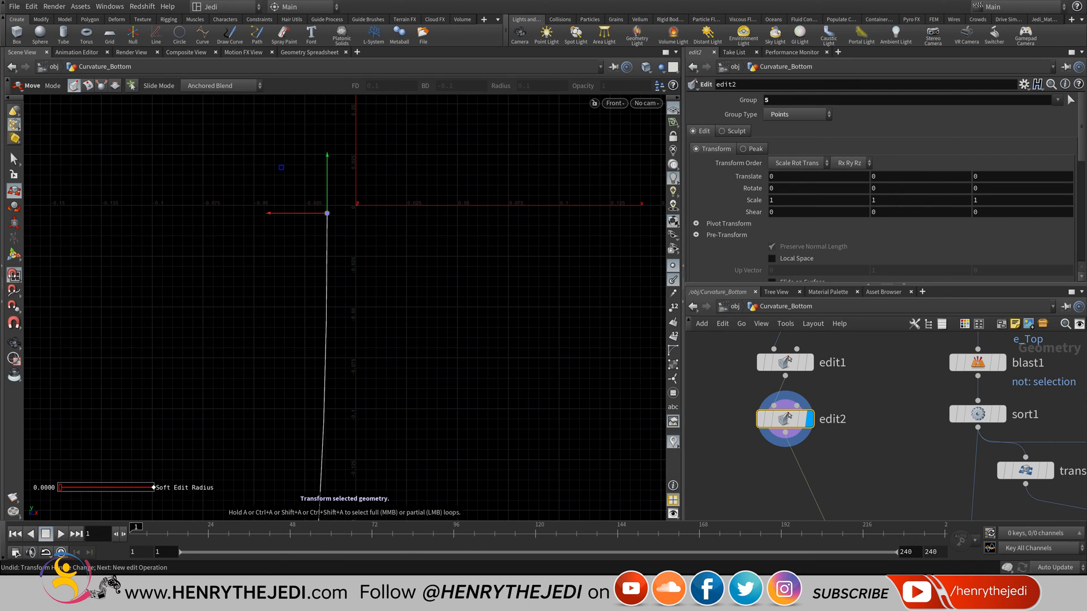
{"action": "left_click_drag", "start_coordinate": [326, 213], "coordinate": [355, 206]}
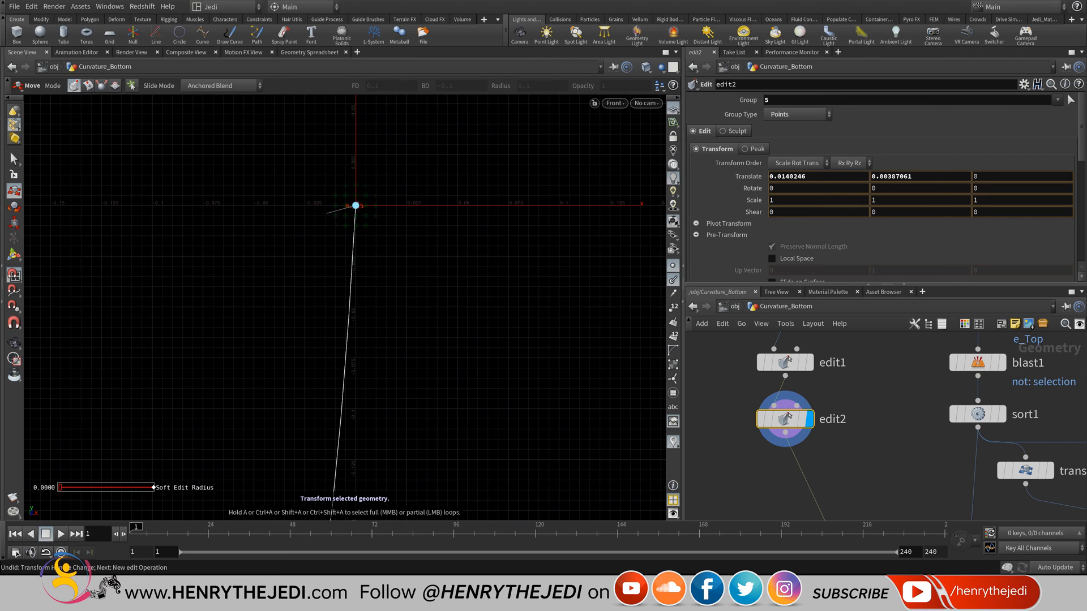
{"action": "left_click_drag", "start_coordinate": [355, 205], "coordinate": [355, 205]}
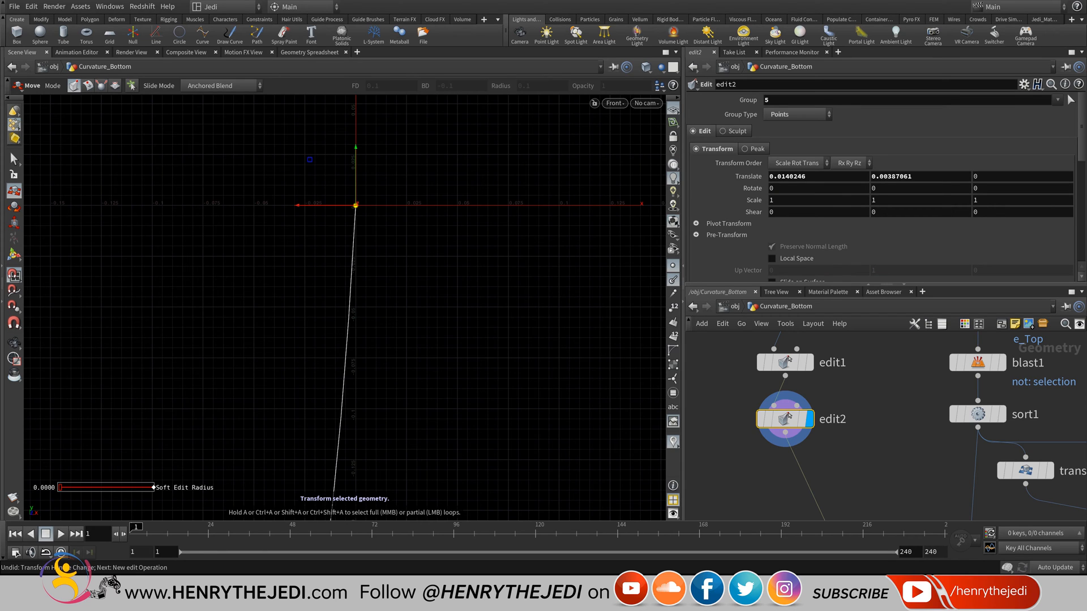
- Switch the viewport from Front to the Perspective view and view the whole profile curve from an angle
{"action": "scroll", "coordinate": [505, 245], "scroll_direction": "down", "scroll_amount": 12, "text": "alt"}
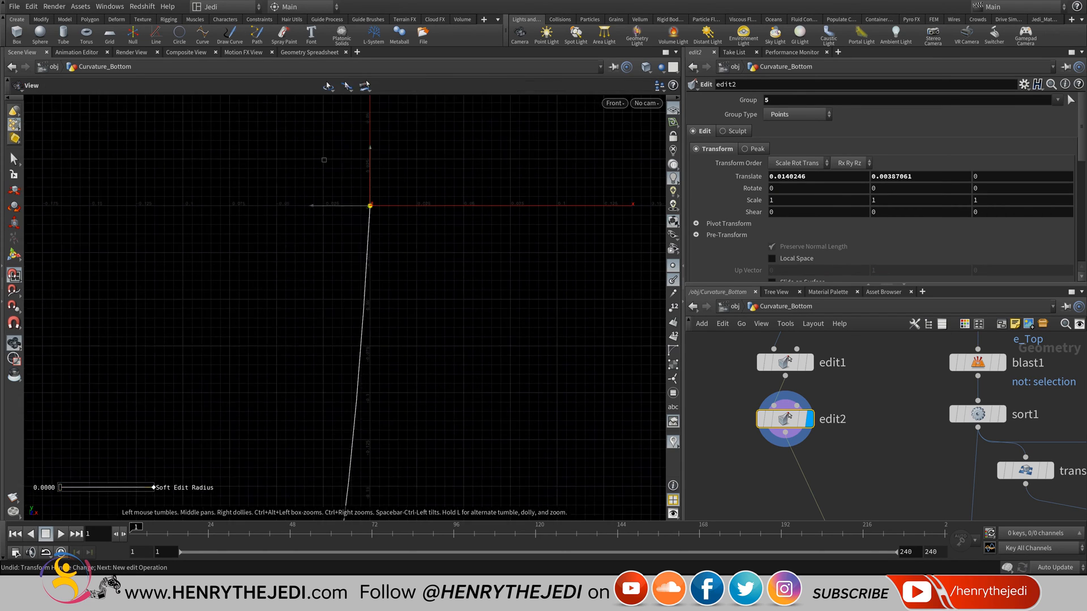
{"action": "key", "text": "t"}
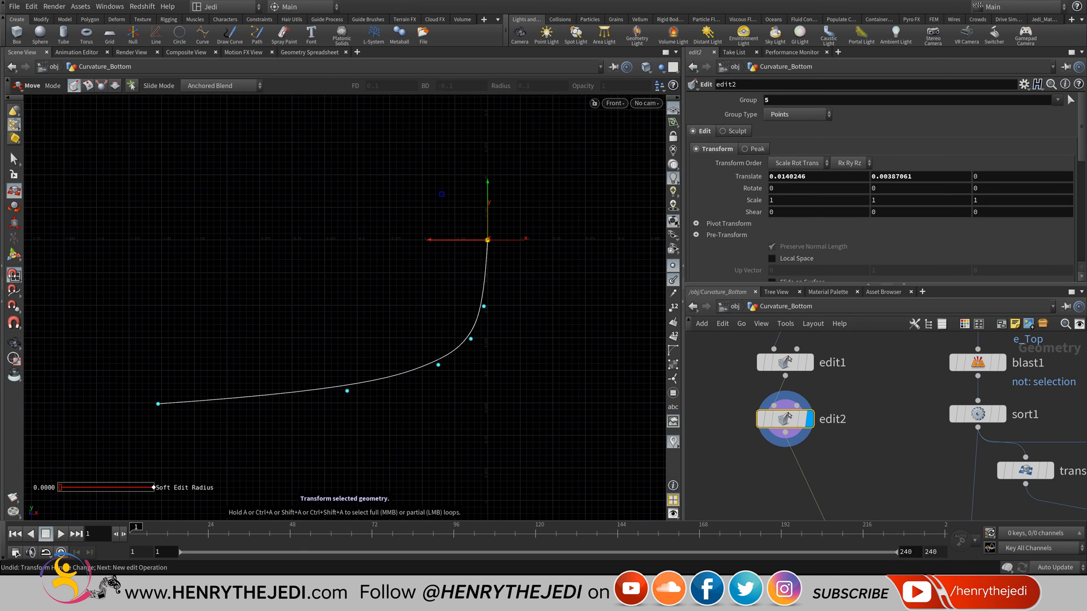
{"action": "left_click", "coordinate": [614, 103]}
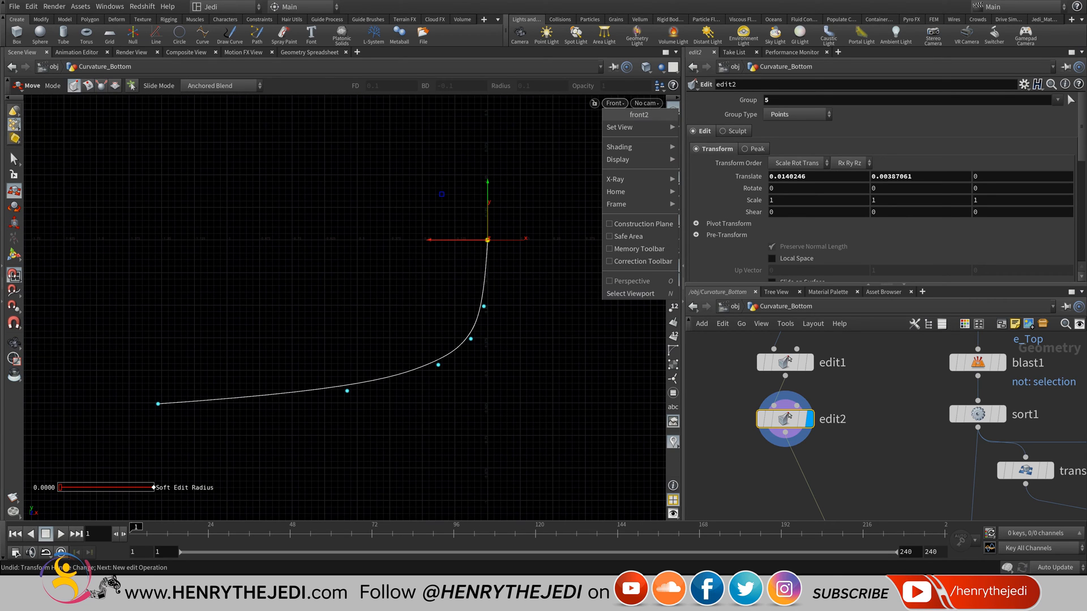
{"action": "mouse_move", "coordinate": [622, 128]}
{"action": "left_click", "coordinate": [713, 127]}
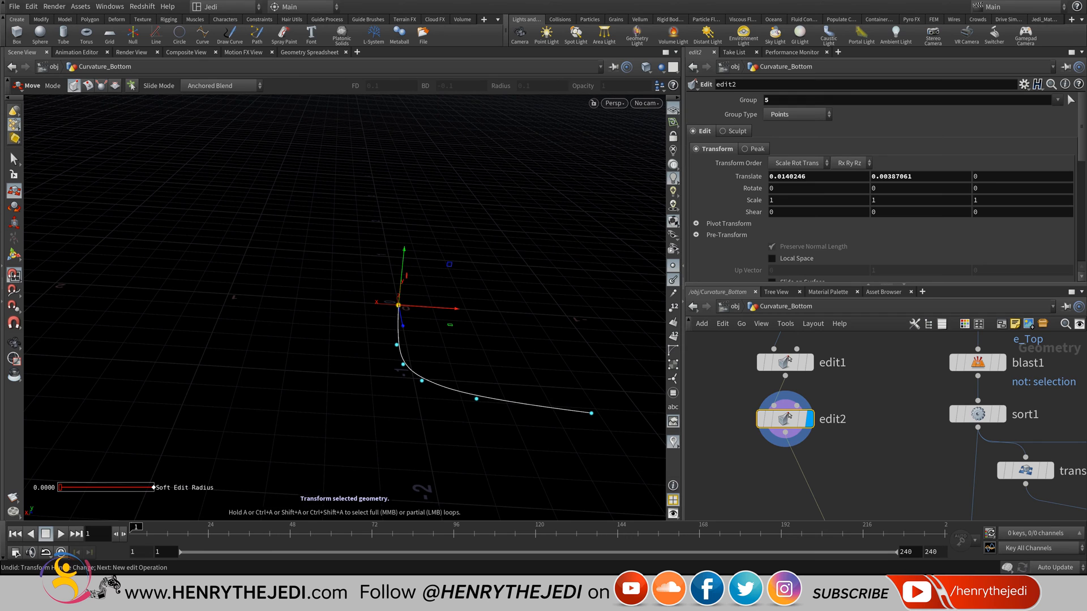
{"action": "left_click_drag", "start_coordinate": [362, 254], "coordinate": [350, 283], "text": "alt"}
{"action": "middle_click_drag", "start_coordinate": [364, 332], "coordinate": [257, 259]}
{"action": "left_click_drag", "start_coordinate": [257, 259], "coordinate": [275, 268]}
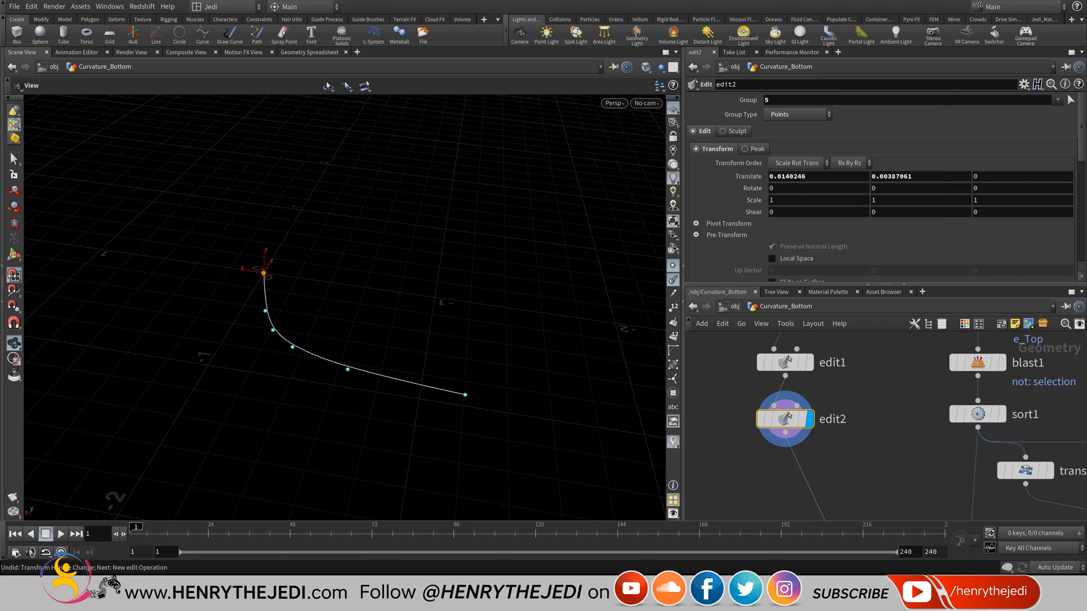
- Display the result of the skin1 node and view the whole skinned ring
{"action": "key", "text": "h"}
{"action": "middle_click_drag", "start_coordinate": [819, 484], "coordinate": [863, 380]}
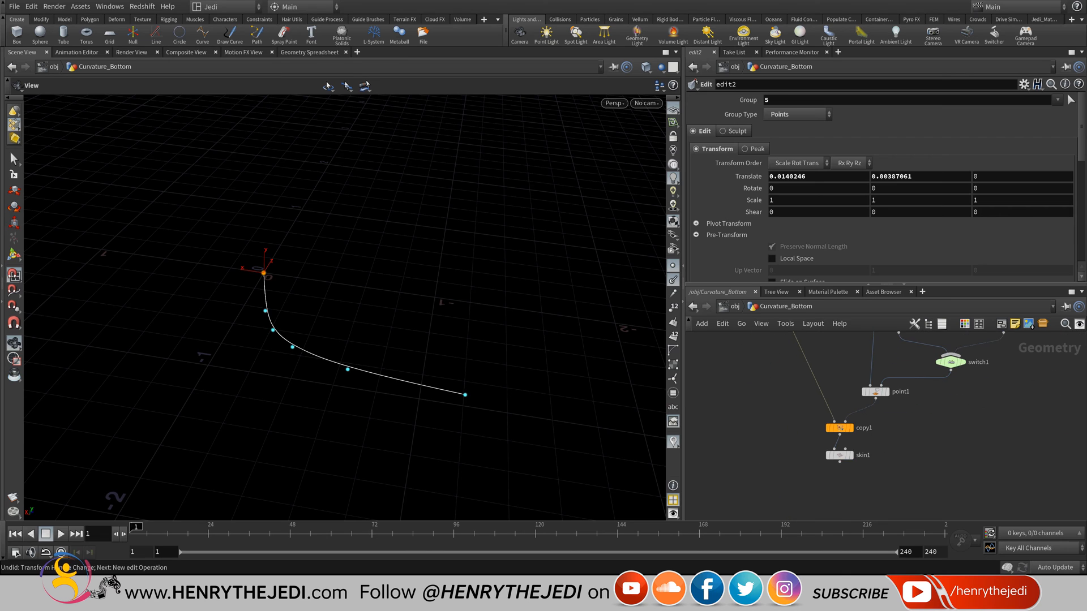
{"action": "scroll", "coordinate": [862, 464], "scroll_direction": "up", "scroll_amount": 4}
{"action": "left_click", "coordinate": [839, 444]}
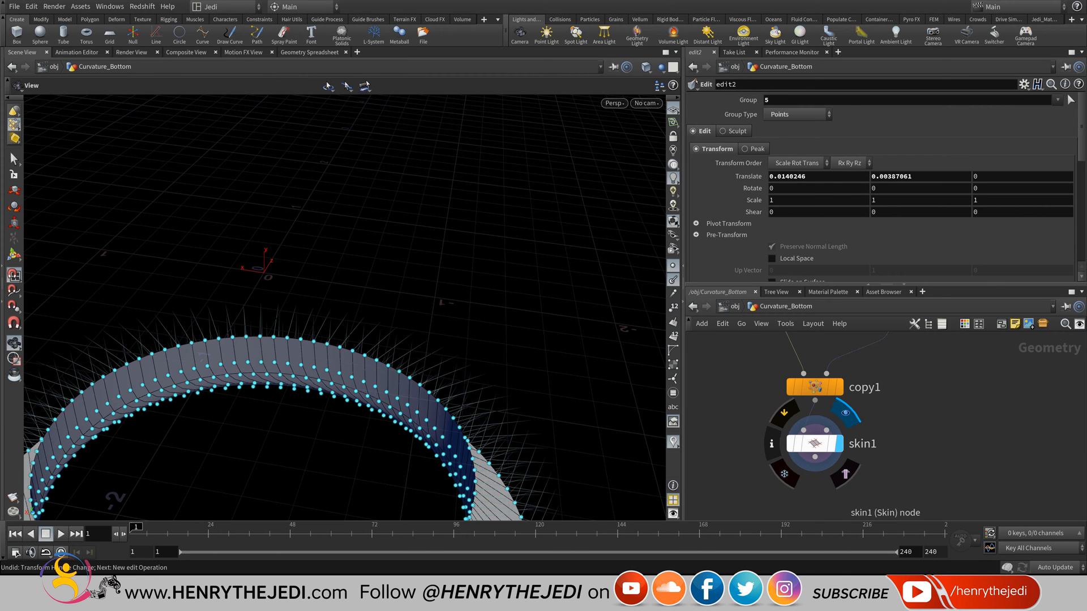
{"action": "middle_click_drag", "start_coordinate": [339, 391], "coordinate": [381, 251], "text": "alt"}
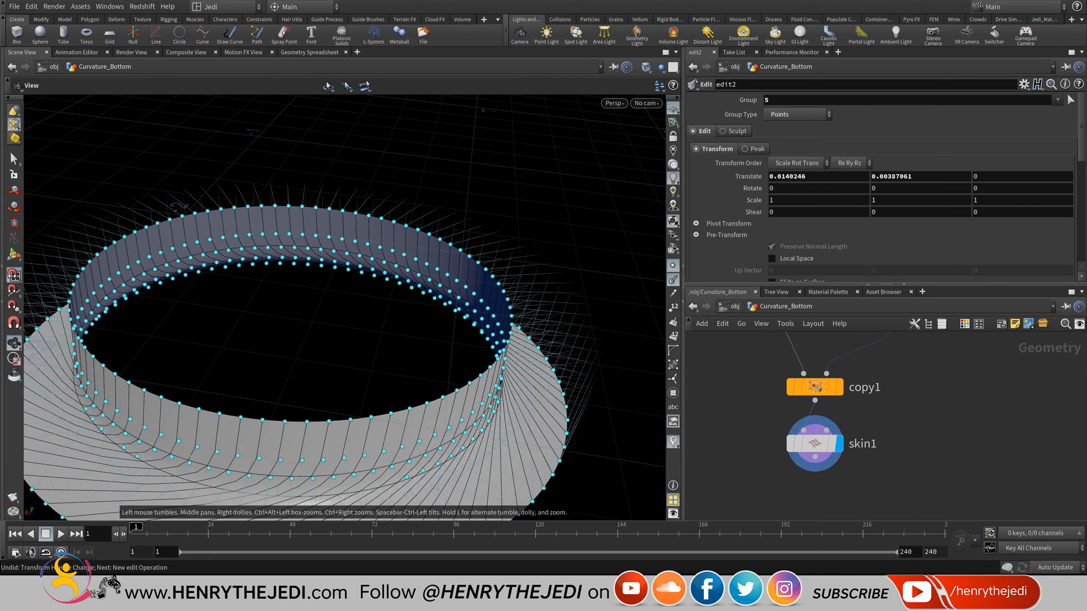
{"action": "middle_click_drag", "start_coordinate": [339, 322], "coordinate": [356, 252], "text": "alt"}
{"action": "mouse_move", "coordinate": [355, 252]}
{"action": "left_mouse_down", "text": "alt"}
{"action": "mouse_move", "coordinate": [362, 150]}
{"action": "mouse_move", "coordinate": [357, 243]}
{"action": "left_mouse_up", "text": "alt"}
- Show all objects and check how the skinned ring sits against the bulb body
{"action": "left_click", "coordinate": [661, 67]}
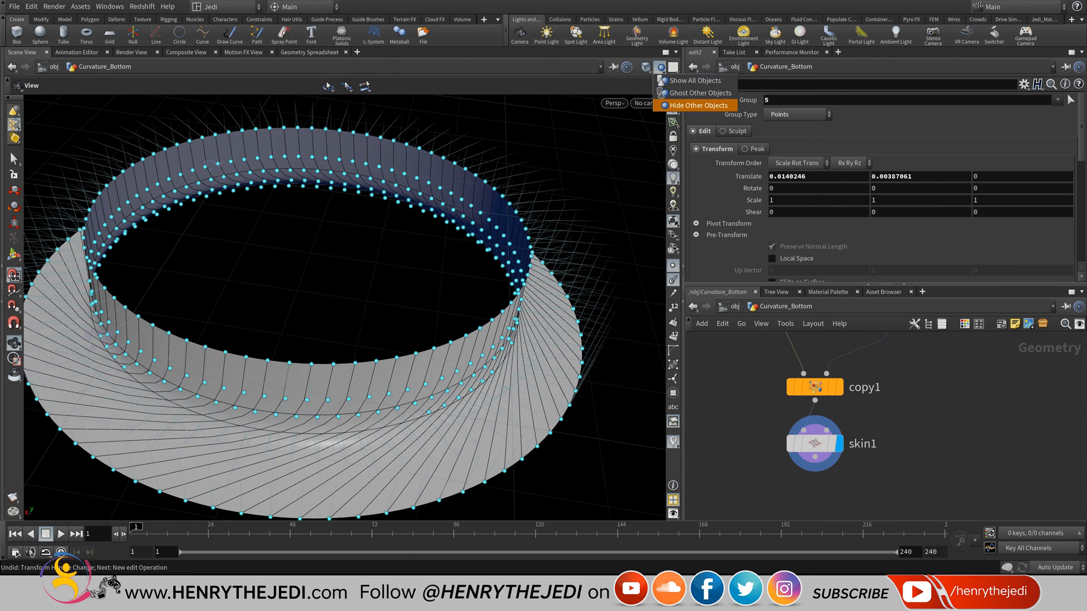
{"action": "left_click", "coordinate": [695, 80]}
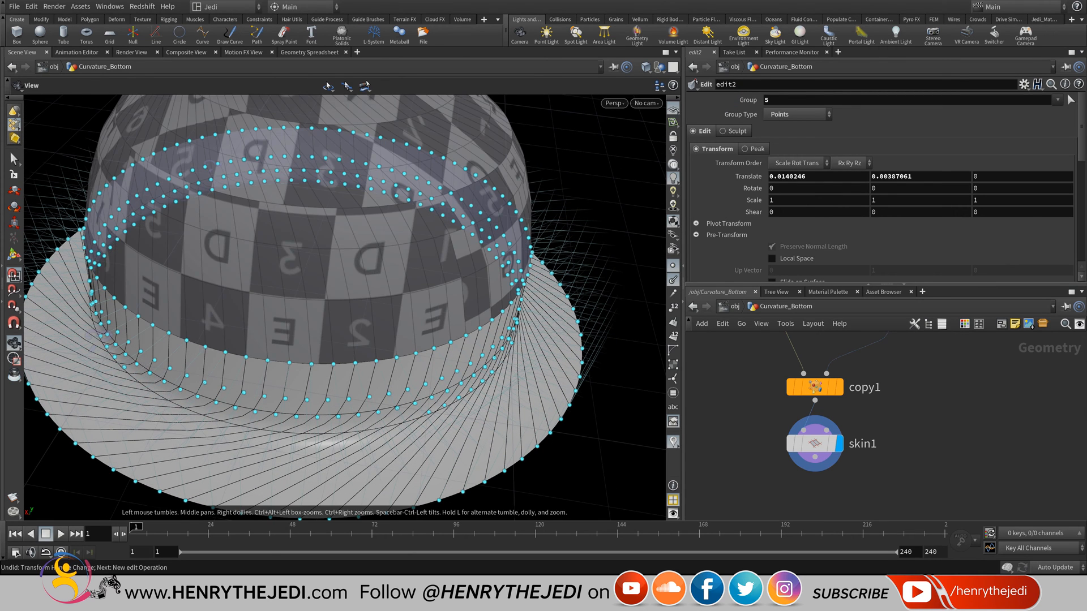
{"action": "left_click_drag", "start_coordinate": [345, 317], "coordinate": [355, 286], "text": "alt"}
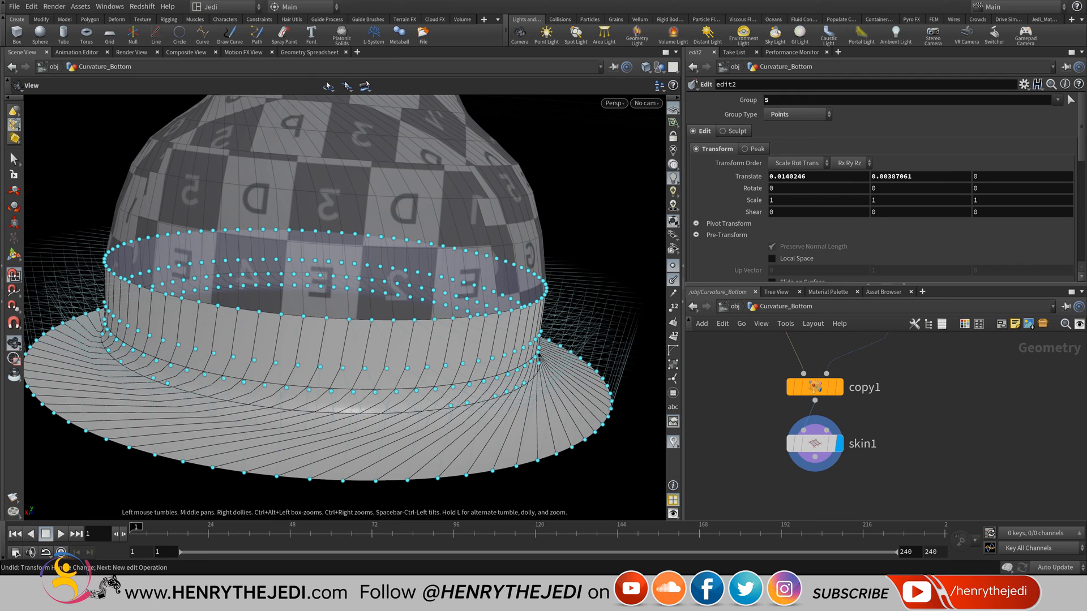
- Try changing the Rotate values on the copy1 node to turn the copied profiles, and undo the changes
{"action": "scroll", "coordinate": [850, 414], "scroll_direction": "down", "scroll_amount": 6}
{"action": "middle_click_drag", "start_coordinate": [821, 348], "coordinate": [841, 475]}
{"action": "scroll", "coordinate": [827, 429], "scroll_direction": "up", "scroll_amount": 6}
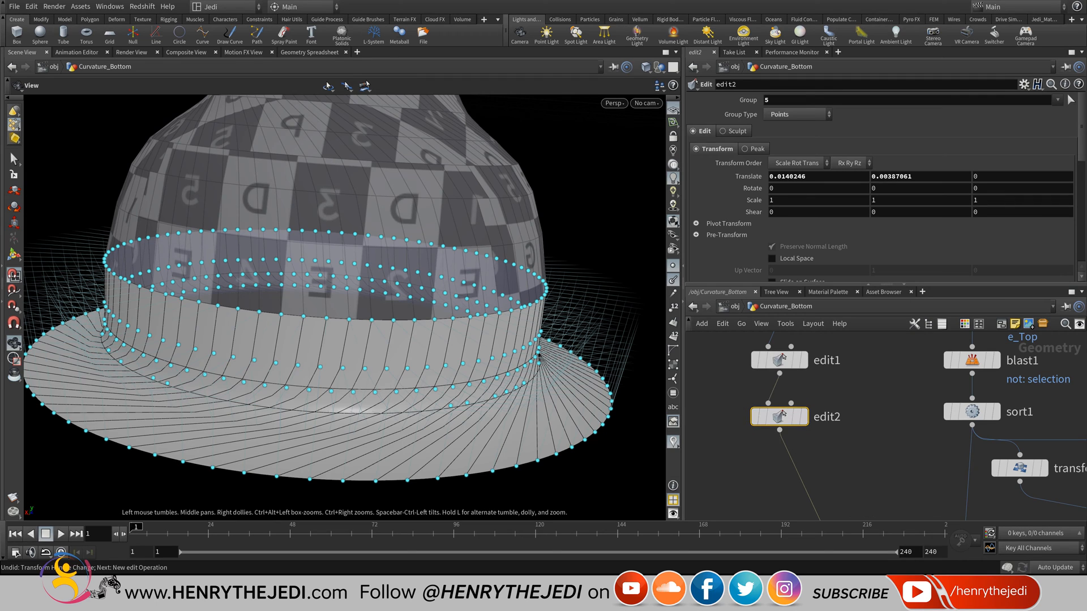
{"action": "middle_click_drag", "start_coordinate": [849, 481], "coordinate": [810, 351]}
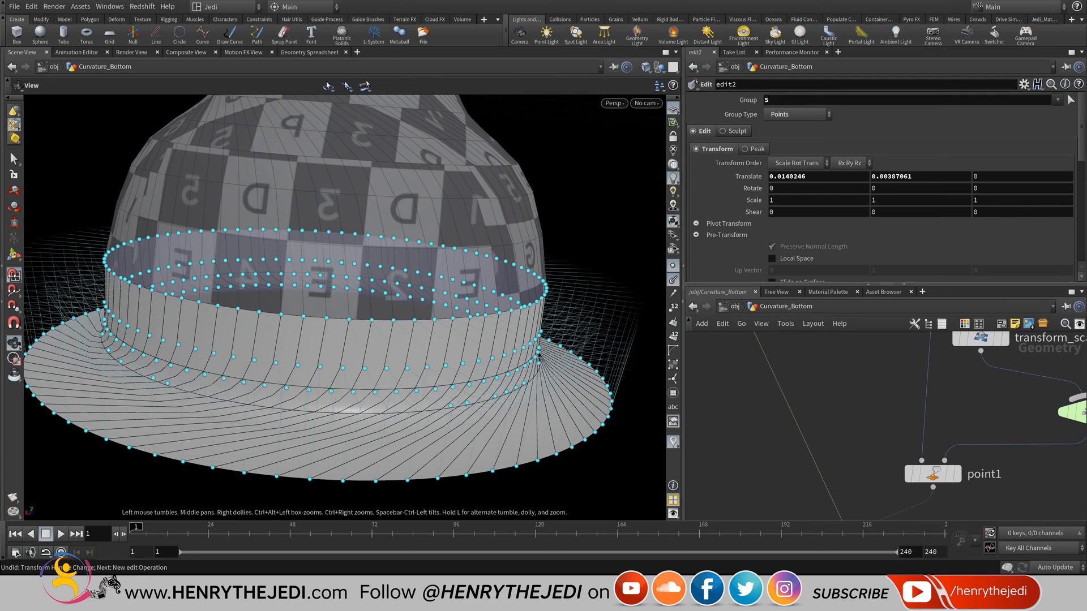
{"action": "middle_click_drag", "start_coordinate": [863, 507], "coordinate": [815, 346]}
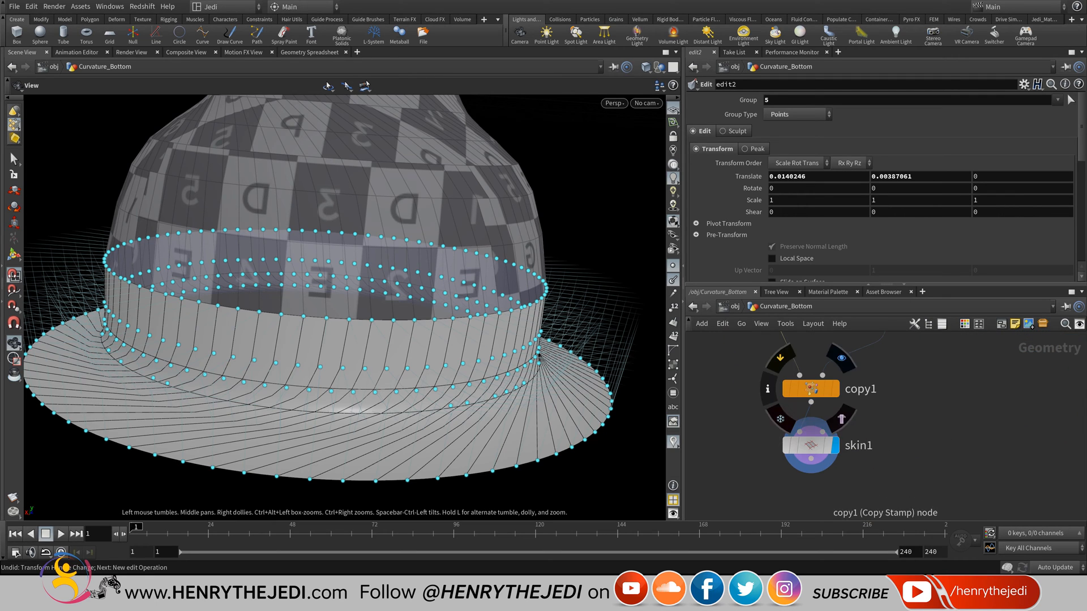
{"action": "left_click", "coordinate": [811, 389]}
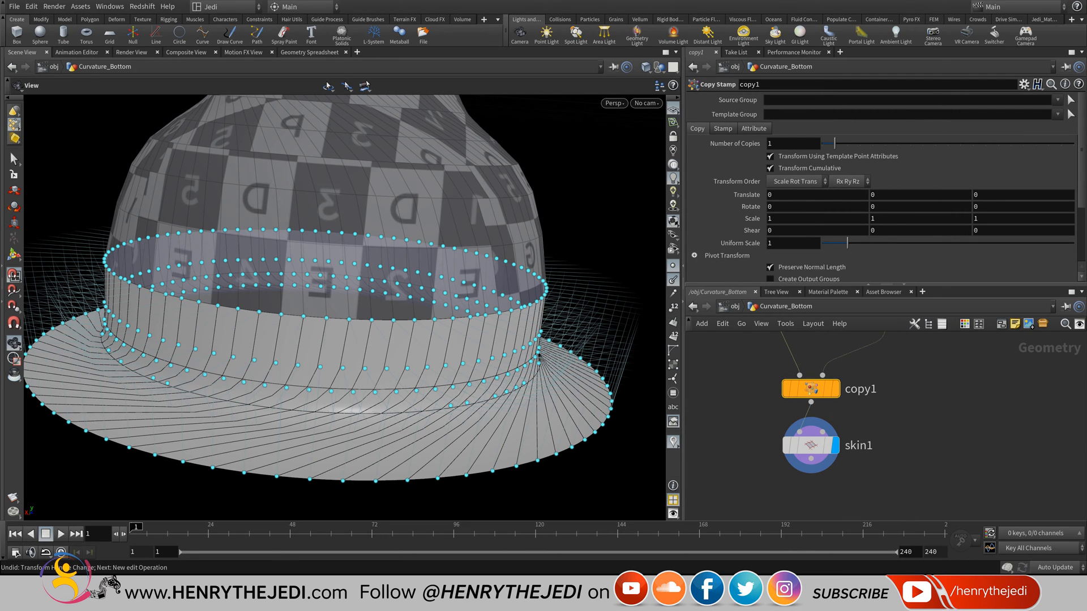
{"action": "middle_click_drag", "start_coordinate": [879, 204], "coordinate": [1019, 161]}
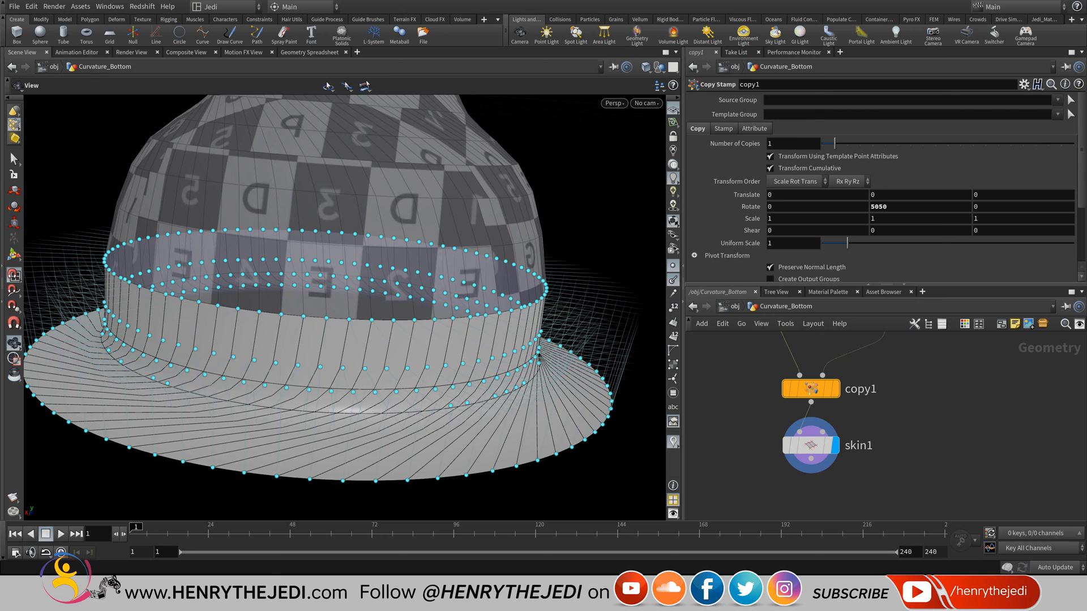
{"action": "key", "text": "ctrl+z"}
{"action": "middle_click_drag", "start_coordinate": [773, 205], "coordinate": [826, 139]}
{"action": "key", "text": "ctrl+z"}
- Insert a Transform node on the wire directly below edit2 in the profile curve's branch
{"action": "scroll", "coordinate": [899, 402], "scroll_direction": "down", "scroll_amount": 6}
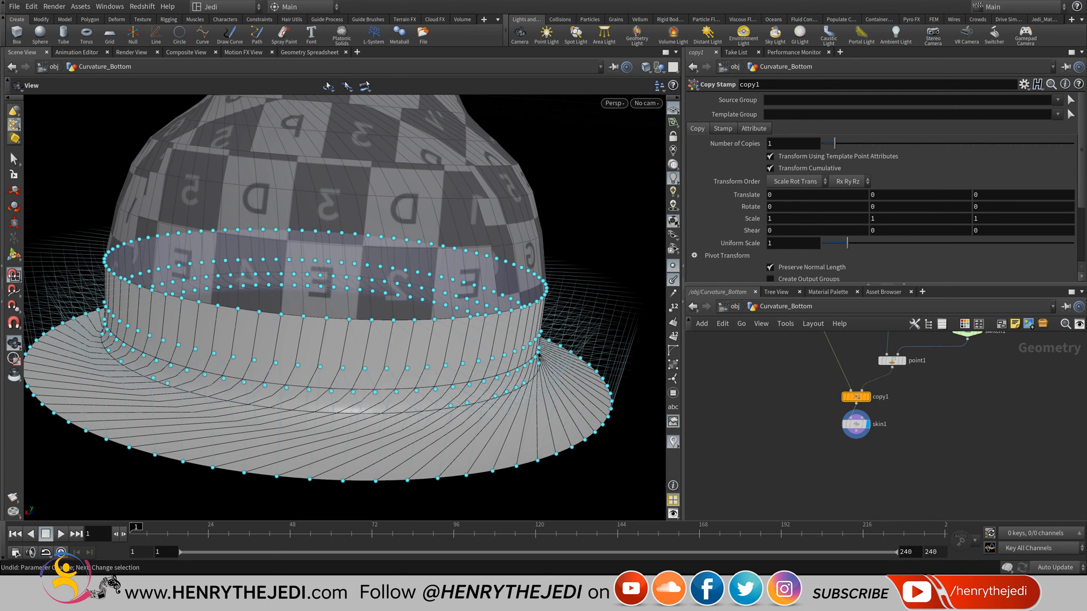
{"action": "middle_click_drag", "start_coordinate": [899, 402], "coordinate": [919, 534]}
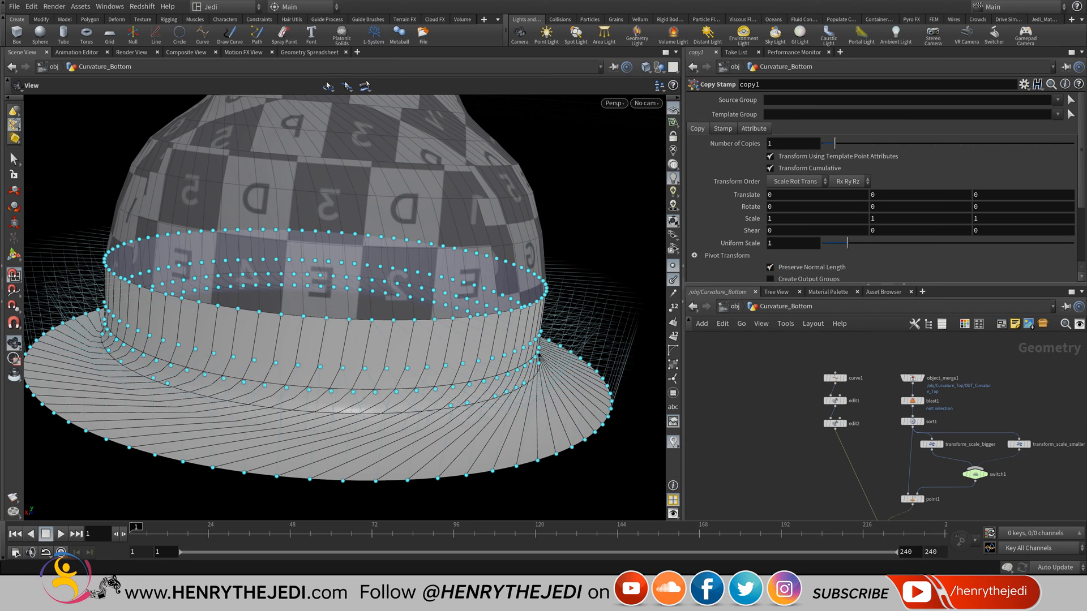
{"action": "scroll", "coordinate": [885, 187], "scroll_direction": "down", "scroll_amount": 2}
{"action": "middle_click", "coordinate": [835, 400]}
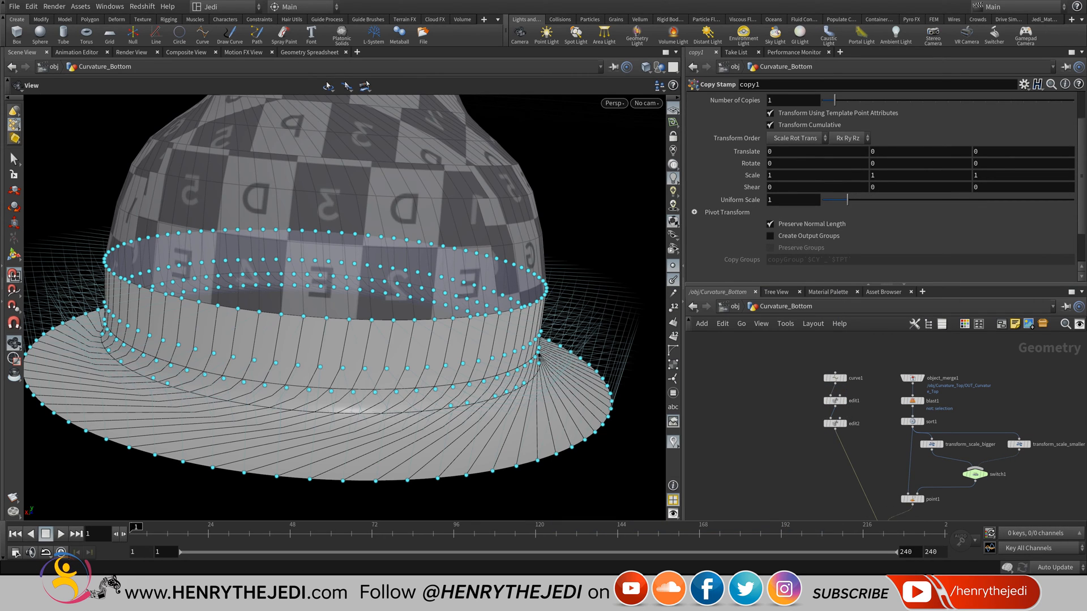
{"action": "scroll", "coordinate": [849, 425], "scroll_direction": "up", "scroll_amount": 5}
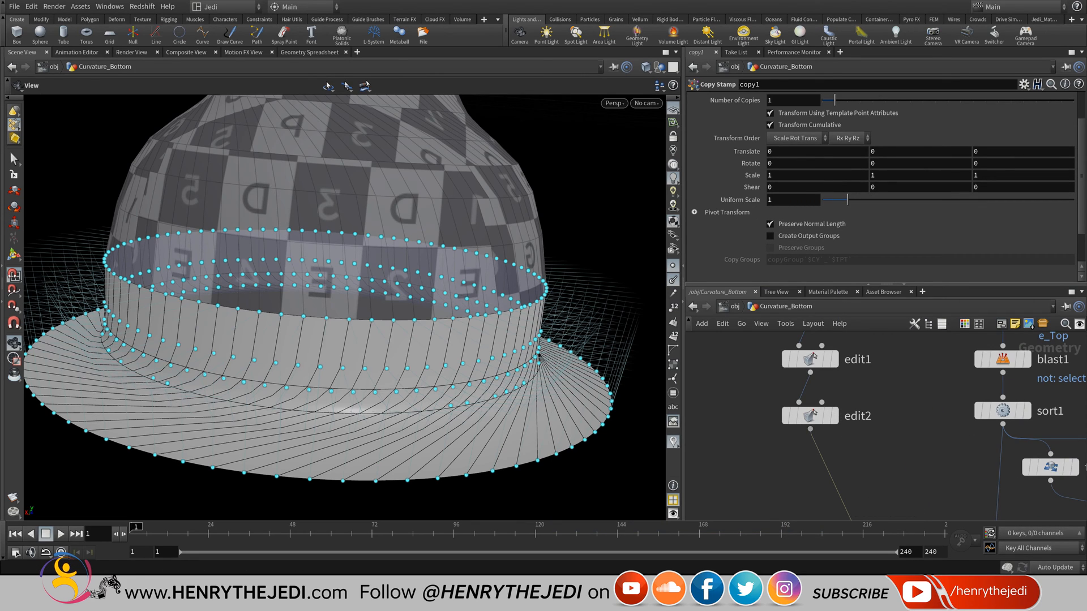
{"action": "key", "text": "Tab"}
{"action": "mouse_move", "coordinate": [832, 201]}
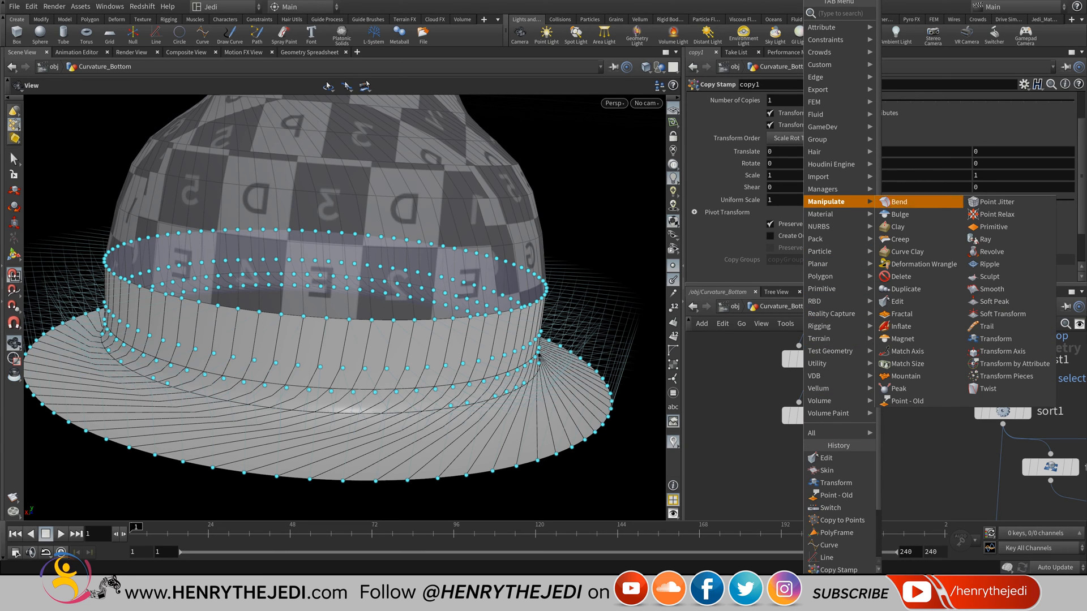
{"action": "left_click", "coordinate": [995, 338]}
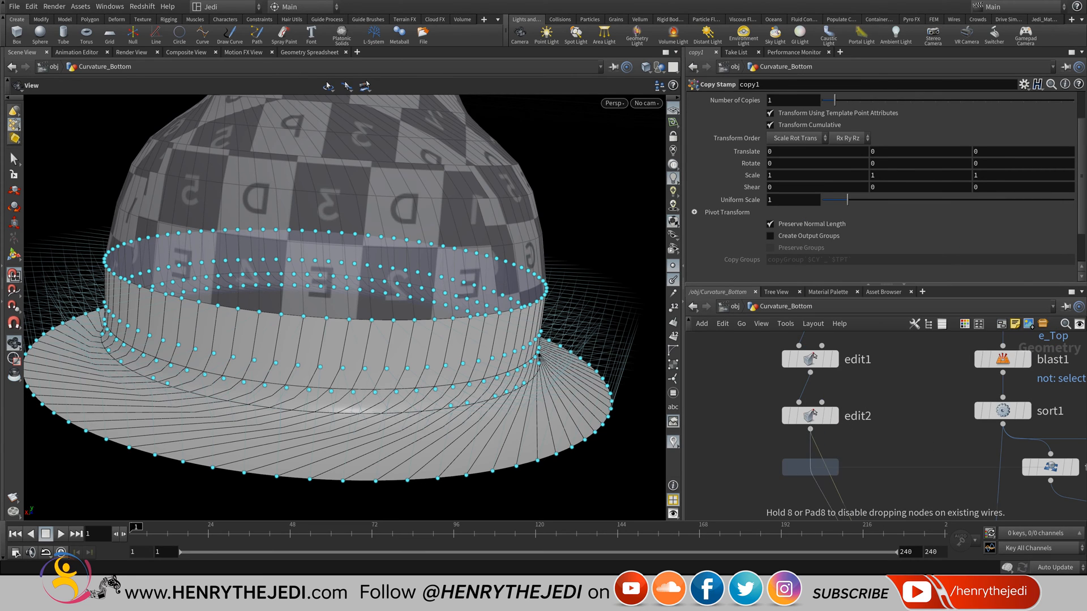
{"action": "left_click", "coordinate": [810, 472]}
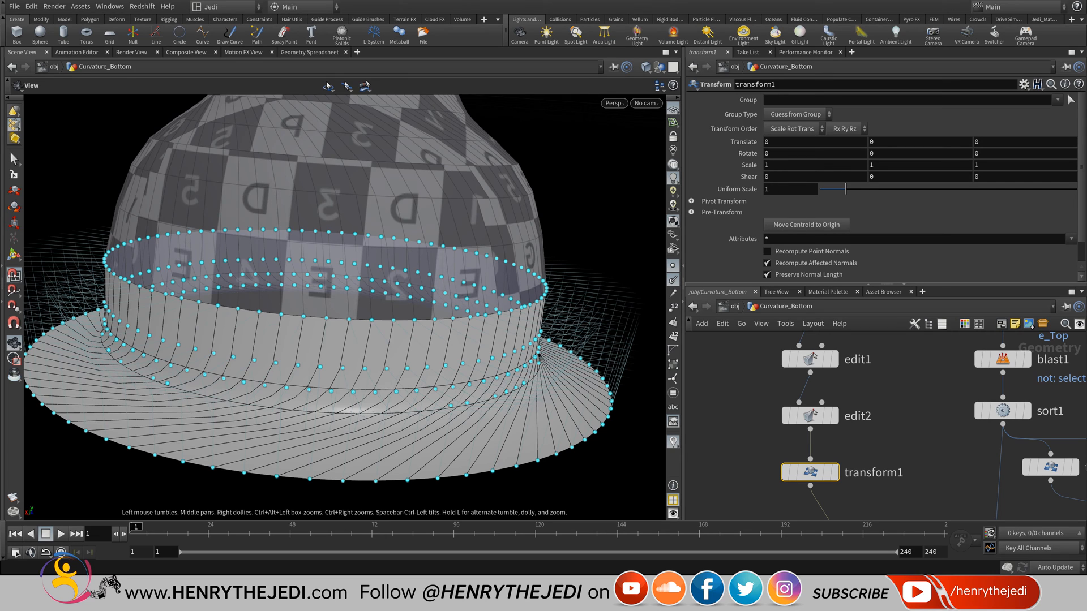
- Try rotating the profile curve about X, Z and Y in transform1, resetting each rotation to 0
{"action": "middle_click_drag", "start_coordinate": [771, 138], "coordinate": [772, 133]}
{"action": "middle_click_drag", "start_coordinate": [771, 103], "coordinate": [950, 102]}
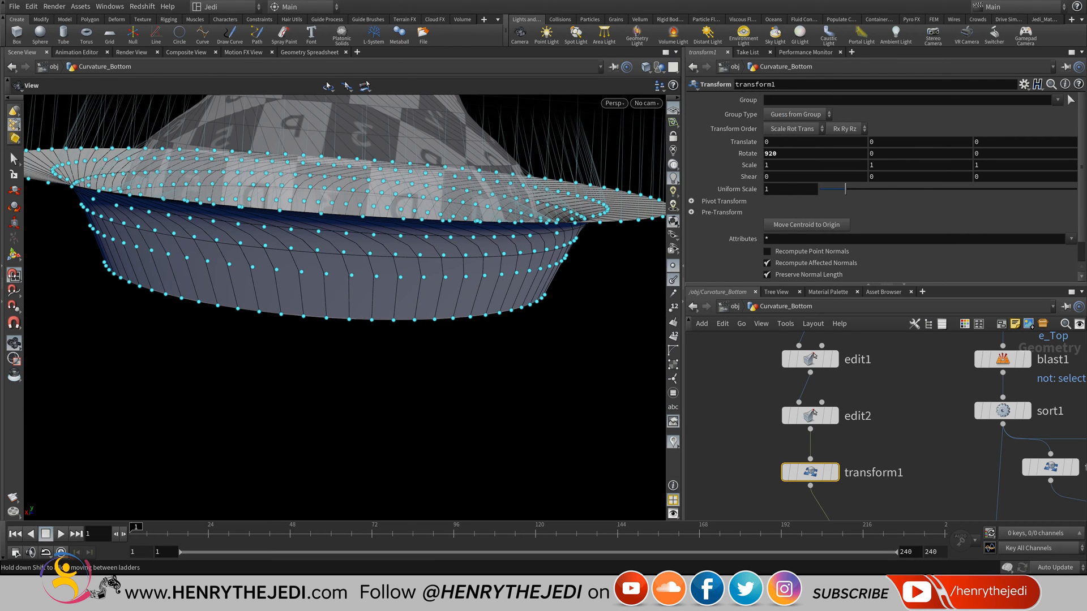
{"action": "key", "text": "ctrl+z"}
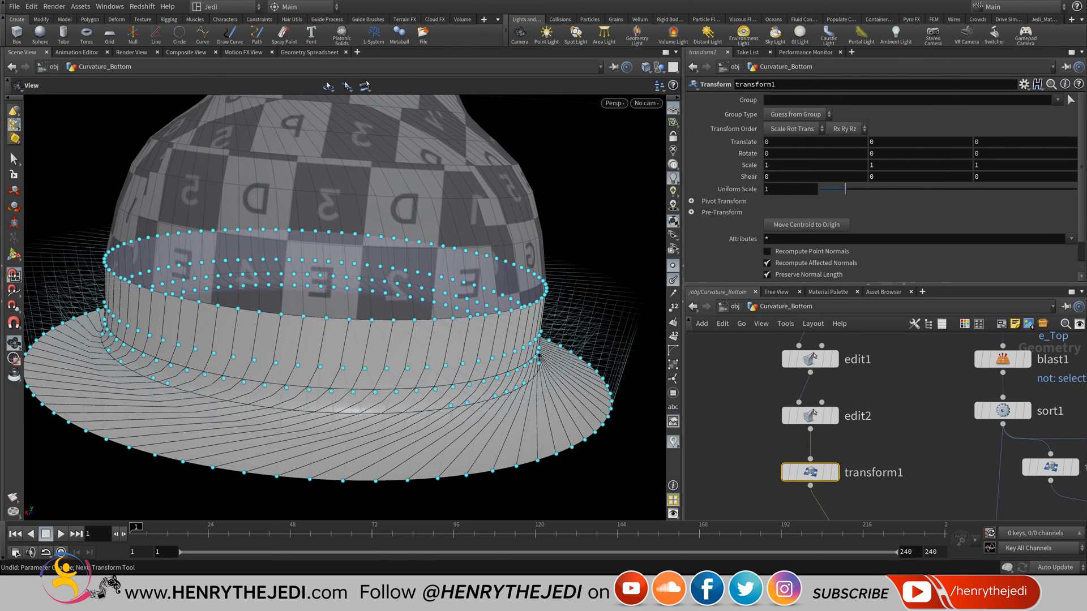
{"action": "middle_click_drag", "start_coordinate": [979, 154], "coordinate": [979, 103]}
{"action": "key", "text": "ctrl+z"}
{"action": "middle_click_drag", "start_coordinate": [885, 149], "coordinate": [885, 174]}
{"action": "double_click", "coordinate": [880, 154]}
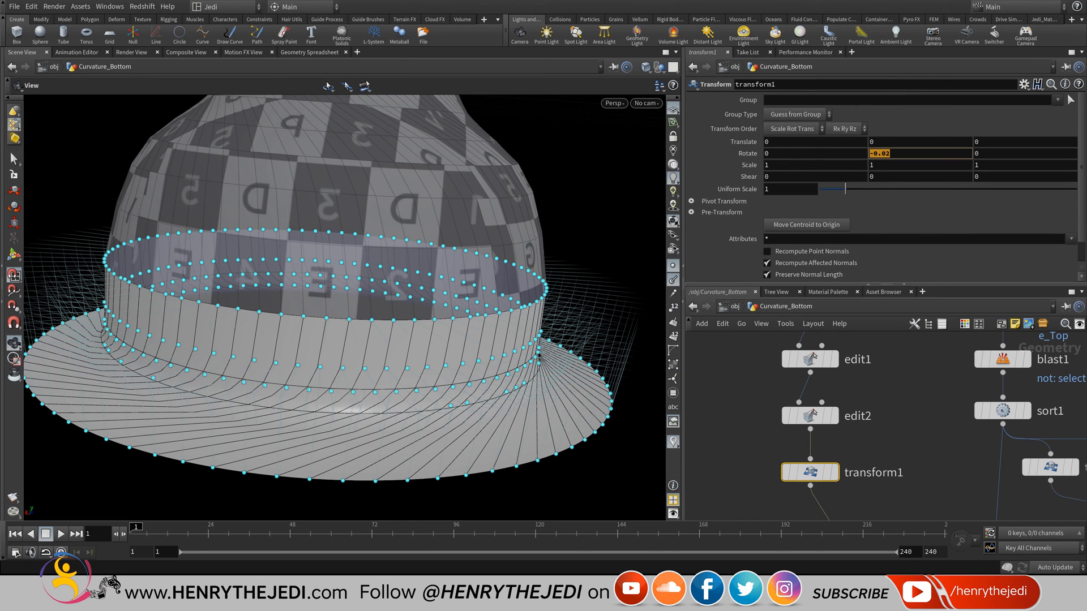
{"action": "type", "text": "0"}
{"action": "key", "text": "Return"}
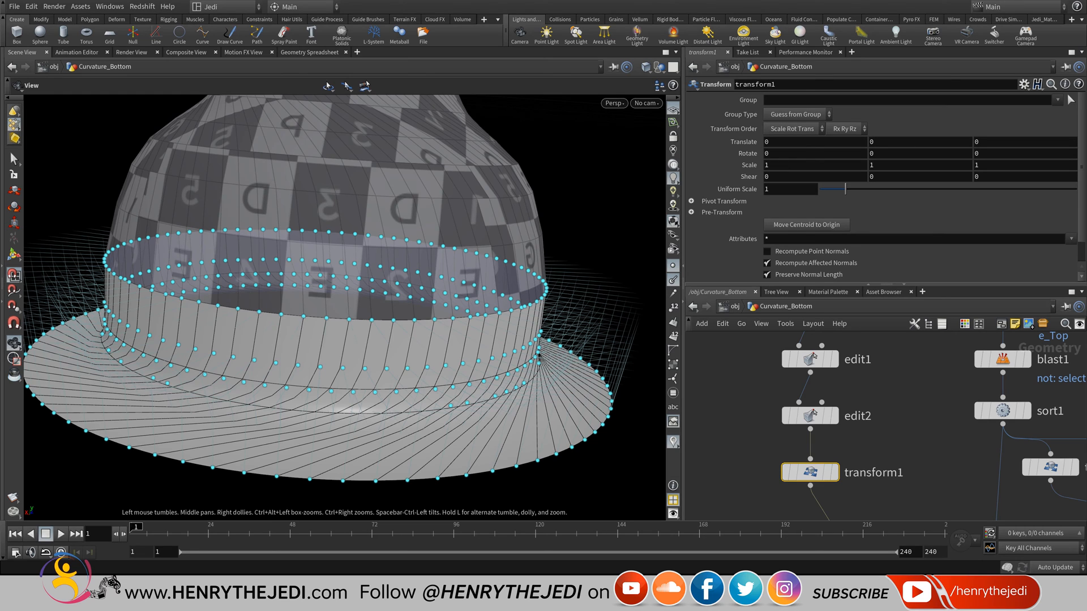
- Set the Y rotation of transform1 to 270 so the profiles point inward beneath the bulb
{"action": "left_click_drag", "start_coordinate": [345, 339], "coordinate": [351, 254]}
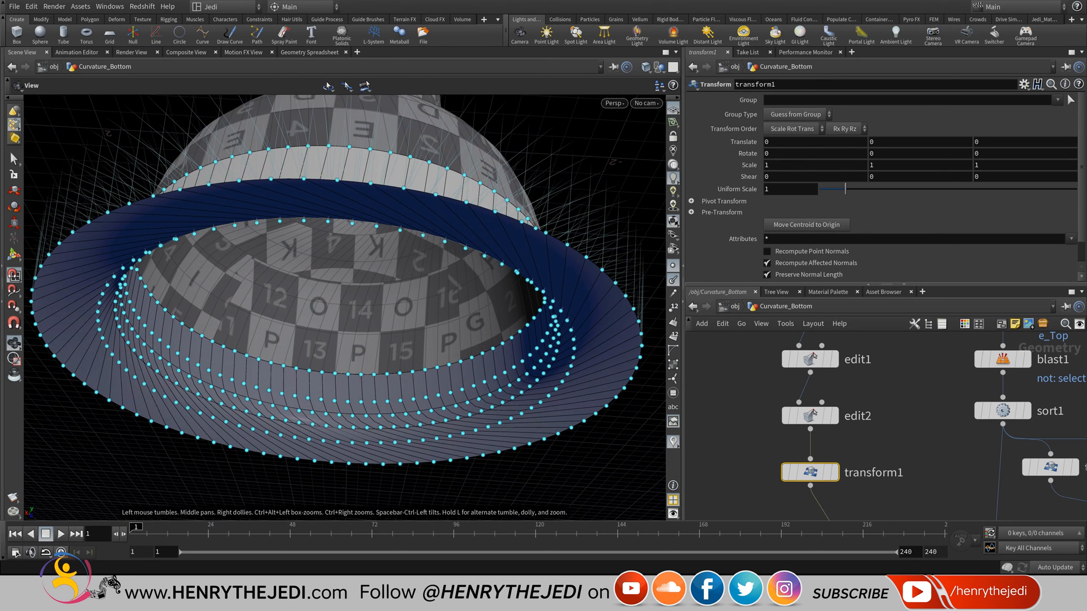
{"action": "middle_click_drag", "start_coordinate": [874, 141], "coordinate": [1007, 109]}
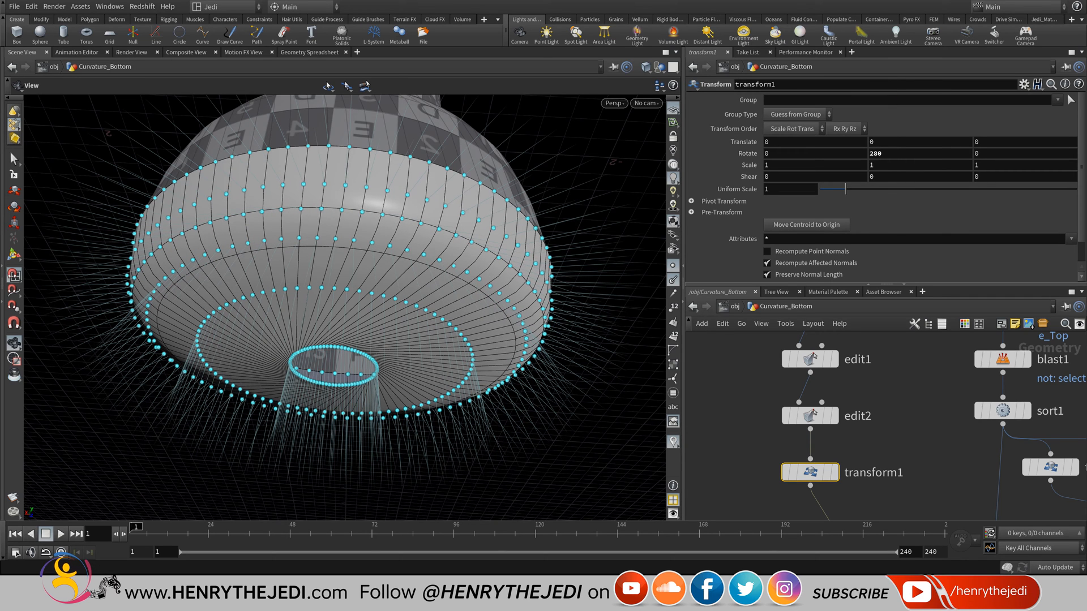
{"action": "double_click", "coordinate": [875, 153]}
{"action": "type", "text": "270"}
{"action": "key", "text": "Return"}
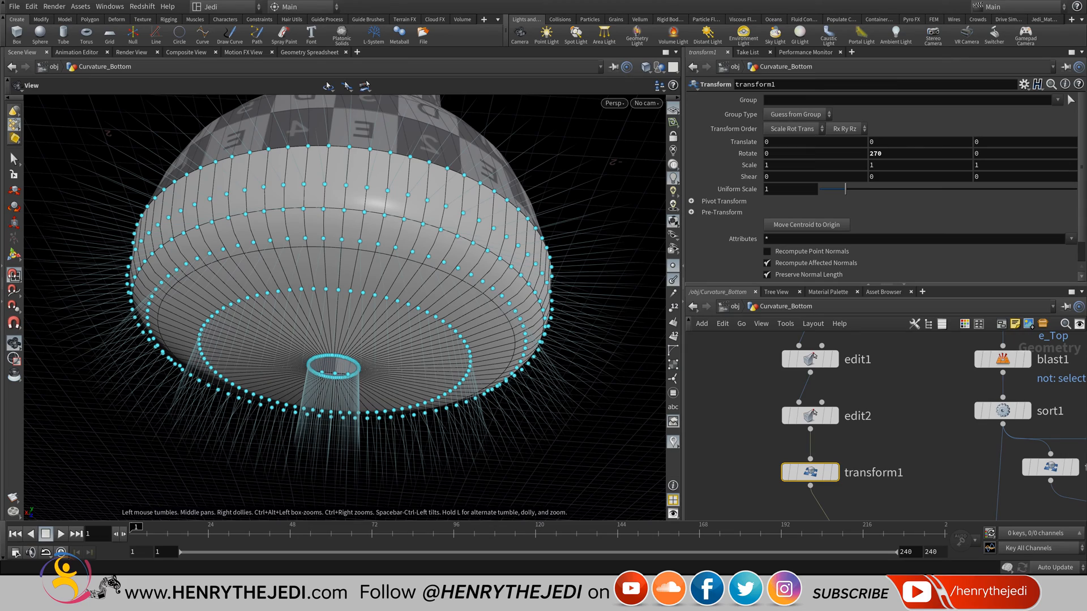
- Compare the closed underside with the reference bulb photo and examine the small opening at its centre
{"action": "left_click_drag", "start_coordinate": [345, 288], "coordinate": [306, 311]}
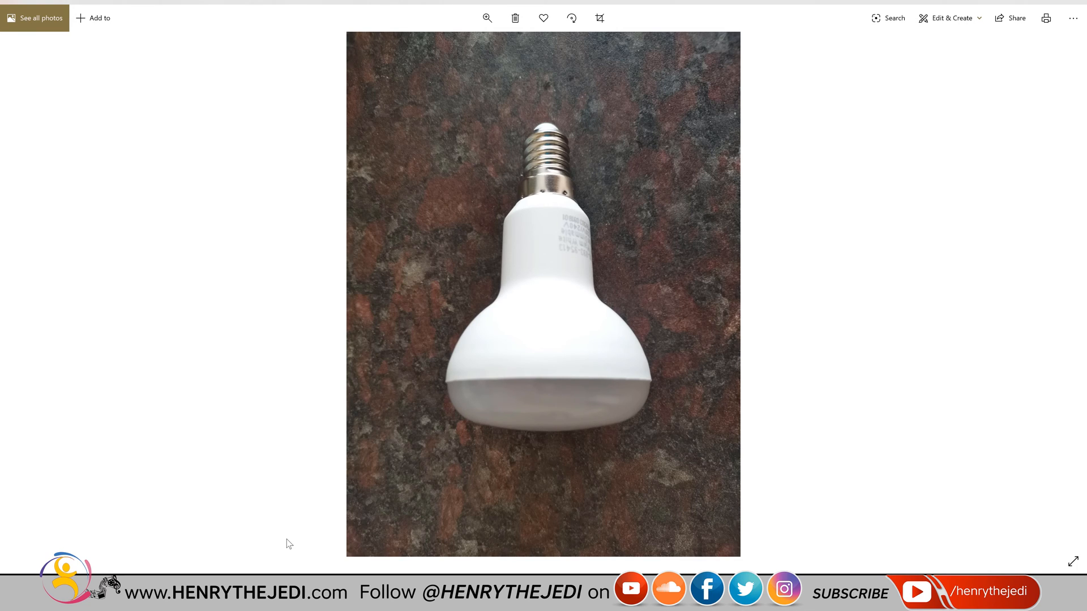
{"action": "left_click", "coordinate": [286, 598]}
{"action": "scroll", "coordinate": [355, 378], "scroll_direction": "up", "scroll_amount": 8}
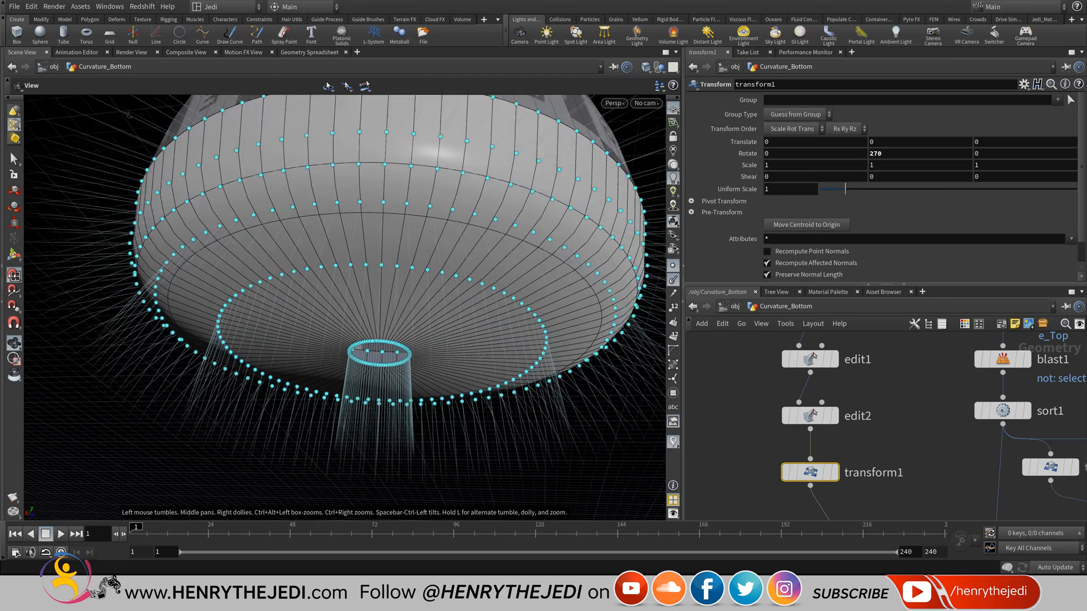
{"action": "scroll", "coordinate": [378, 330], "scroll_direction": "up", "scroll_amount": 3}
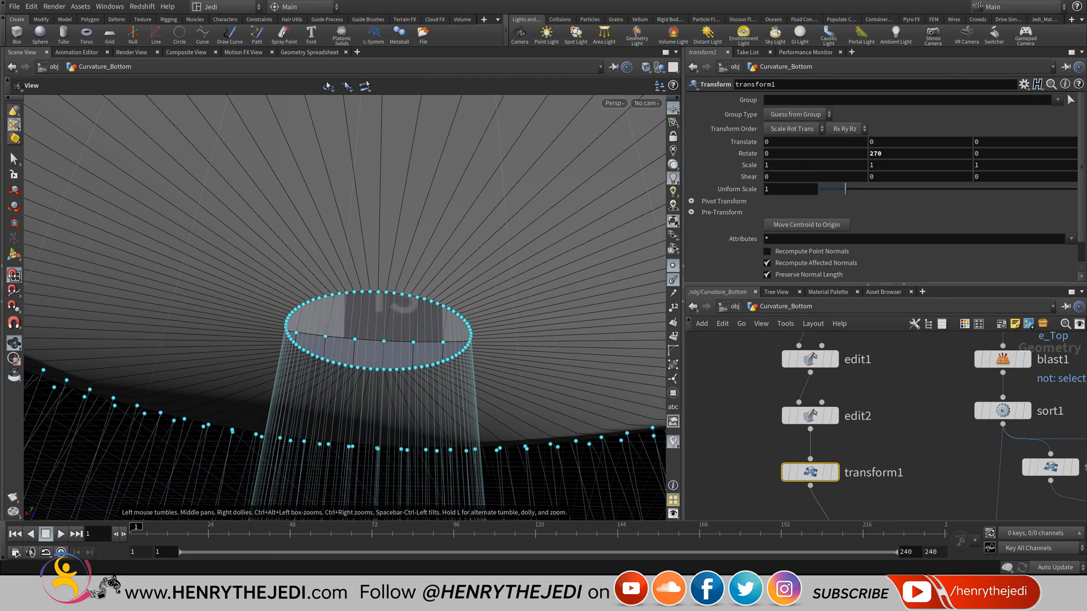
- Save the scene file
{"action": "scroll", "coordinate": [766, 398], "scroll_direction": "down", "scroll_amount": 4}
{"action": "key", "text": "ctrl+s"}
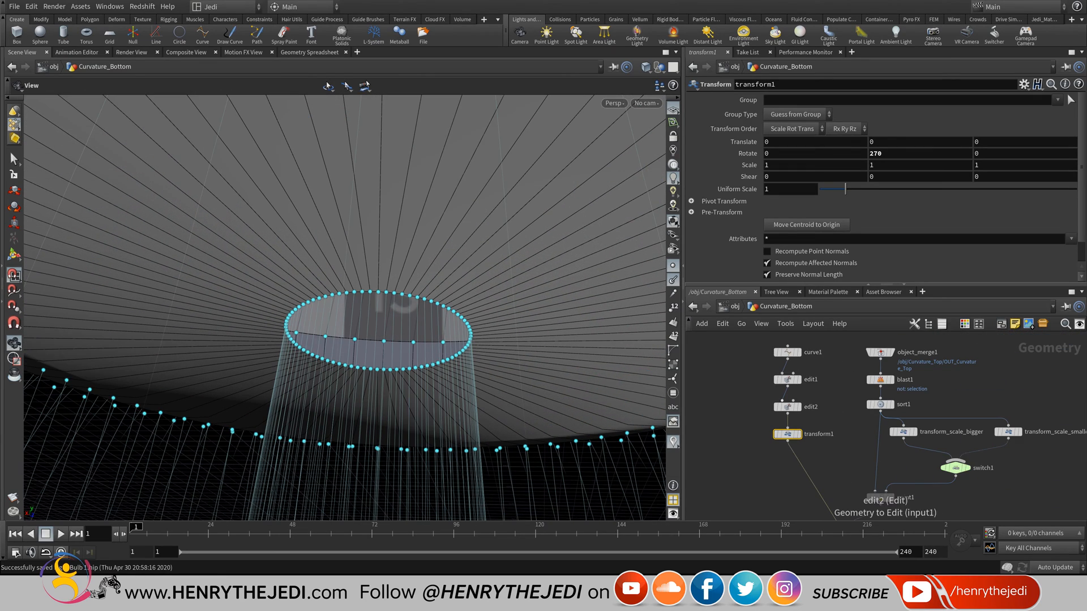
{"action": "scroll", "coordinate": [792, 413], "scroll_direction": "up", "scroll_amount": 3}
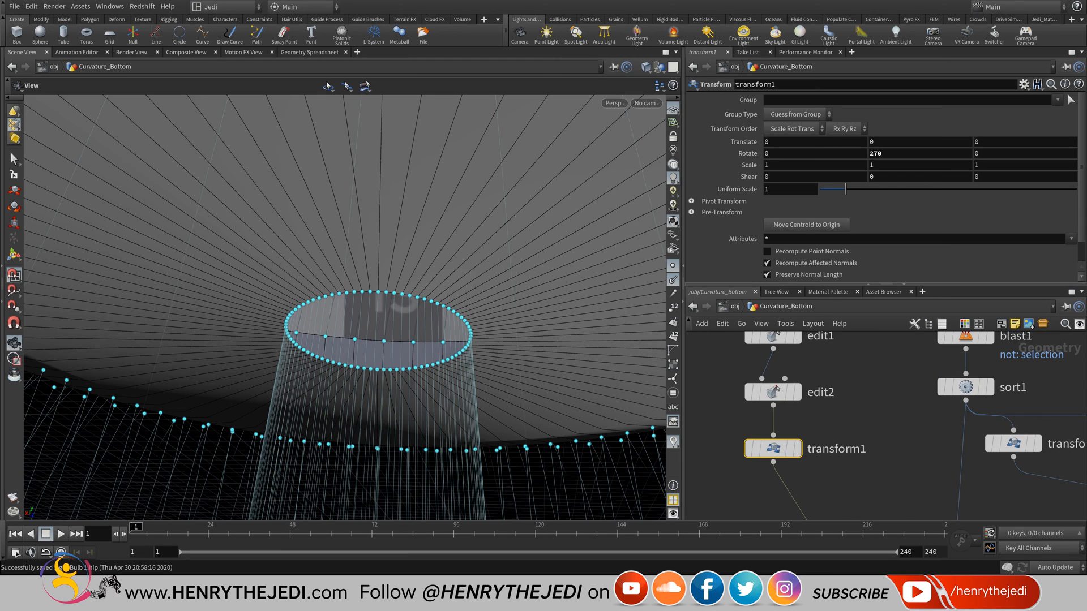
- Display edit2 and transform1 in turn to examine the single profile curve's orientation before and after the rotation
{"action": "left_click", "coordinate": [799, 406]}
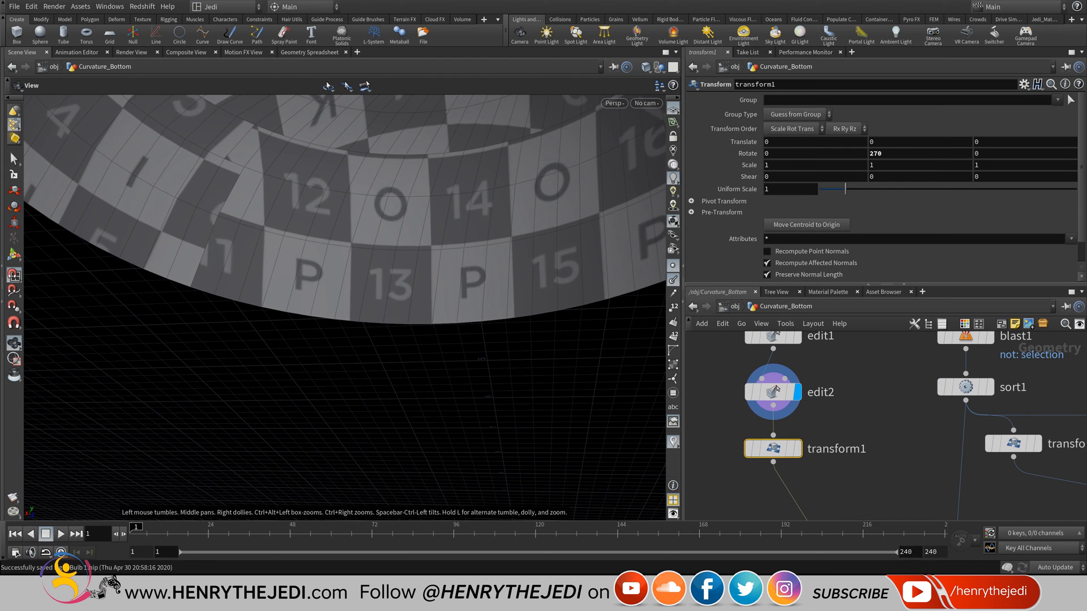
{"action": "key", "text": "space+g"}
{"action": "right_click", "coordinate": [415, 238]}
{"action": "key", "text": "Escape"}
{"action": "middle_click_drag", "start_coordinate": [776, 390], "coordinate": [809, 351]}
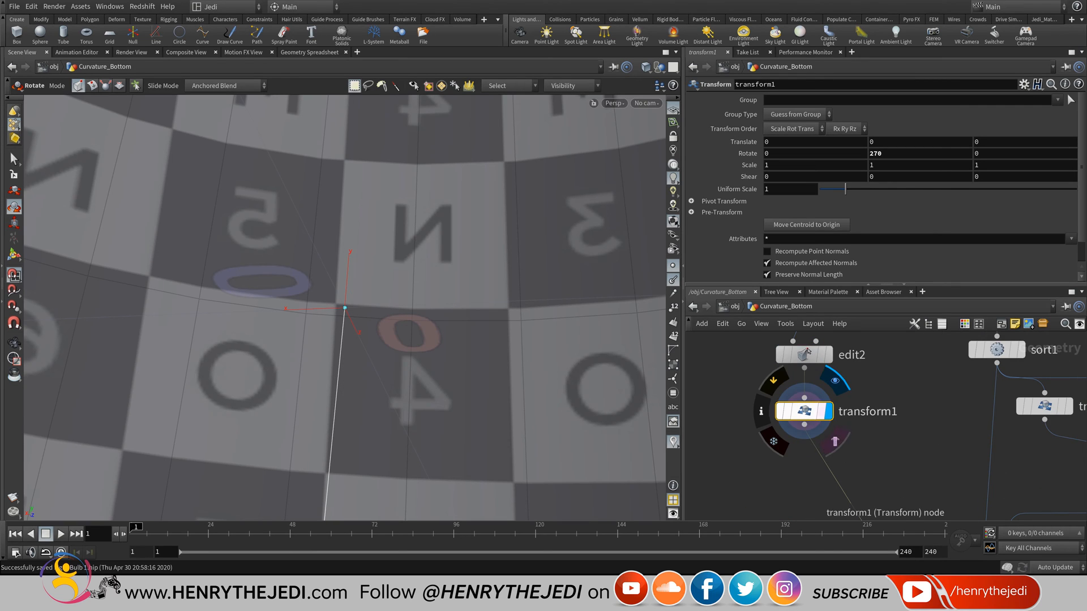
{"action": "left_click", "coordinate": [828, 411]}
{"action": "key", "text": "space+g"}
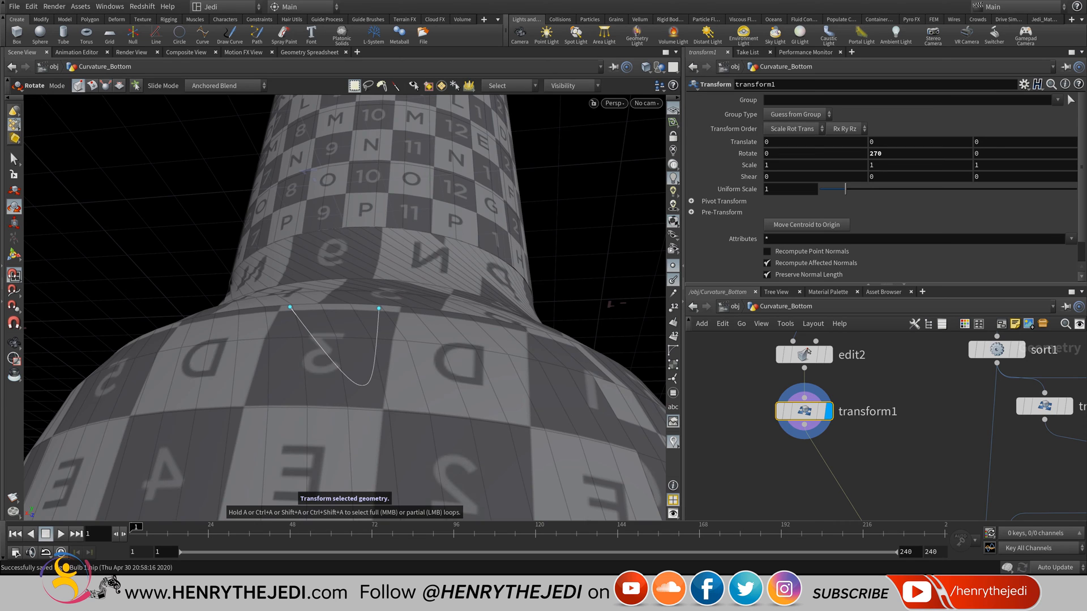
{"action": "key", "text": "space"}
{"action": "left_click_drag", "start_coordinate": [430, 464], "coordinate": [508, 388]}
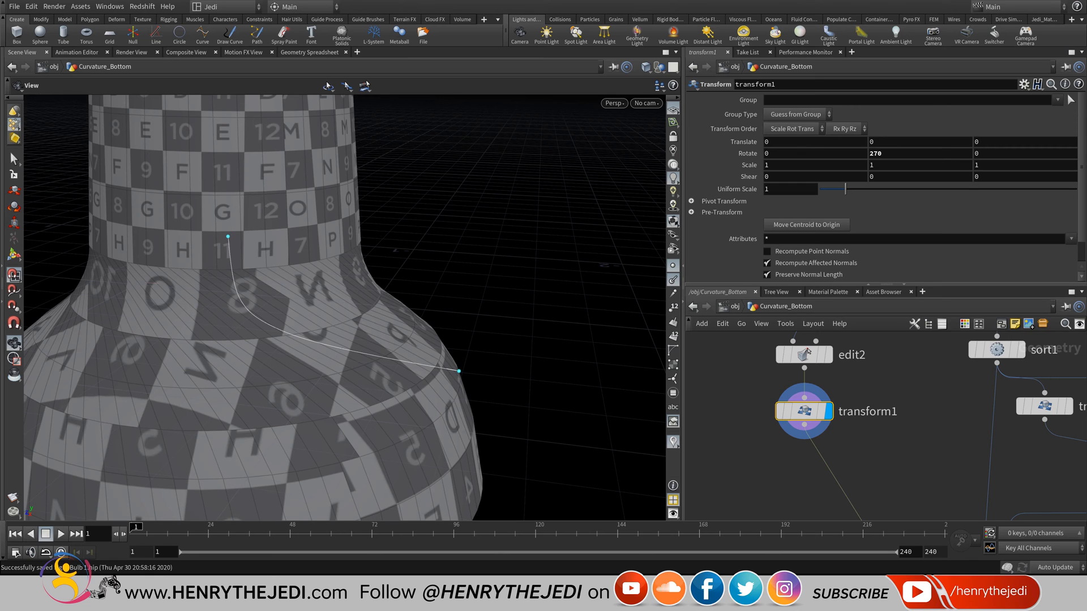
- Insert an Edit node between edit2 and transform1 and assign the curve's free end point as its group
{"action": "key", "text": "Tab"}
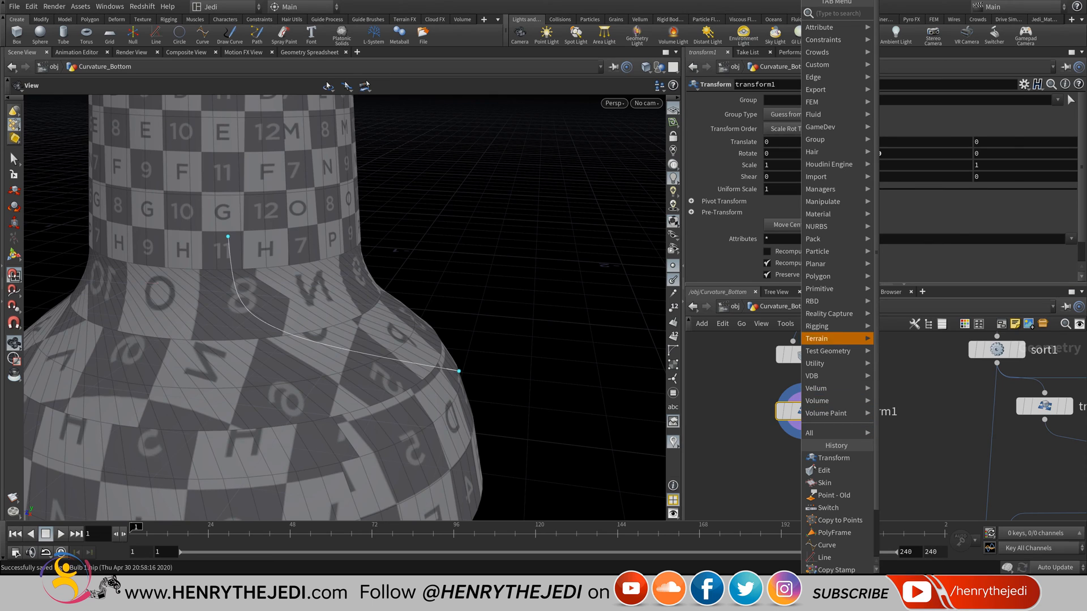
{"action": "mouse_move", "coordinate": [826, 202]}
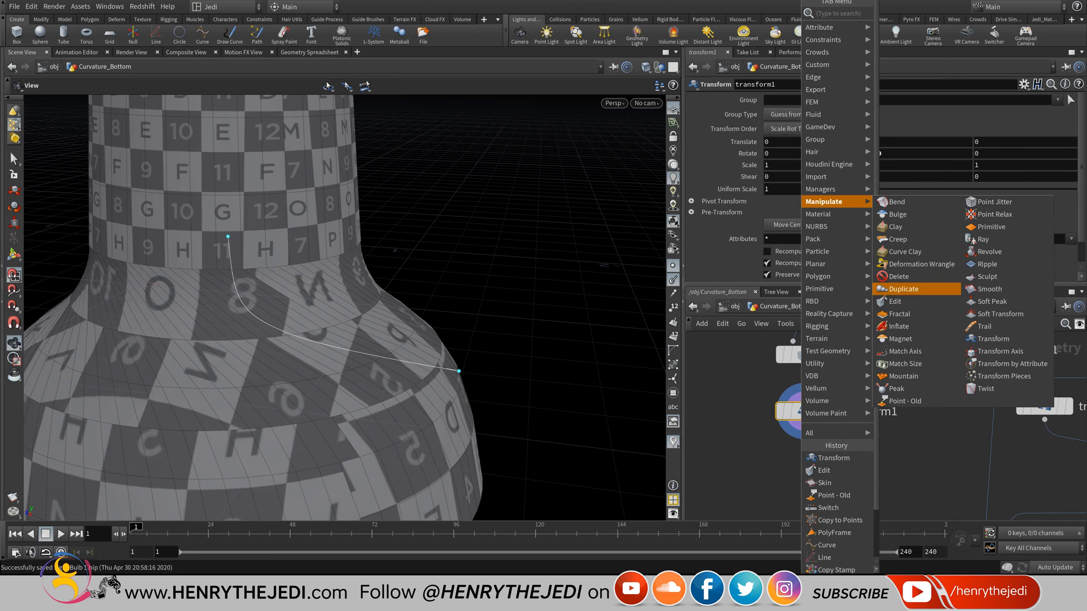
{"action": "left_click", "coordinate": [896, 301]}
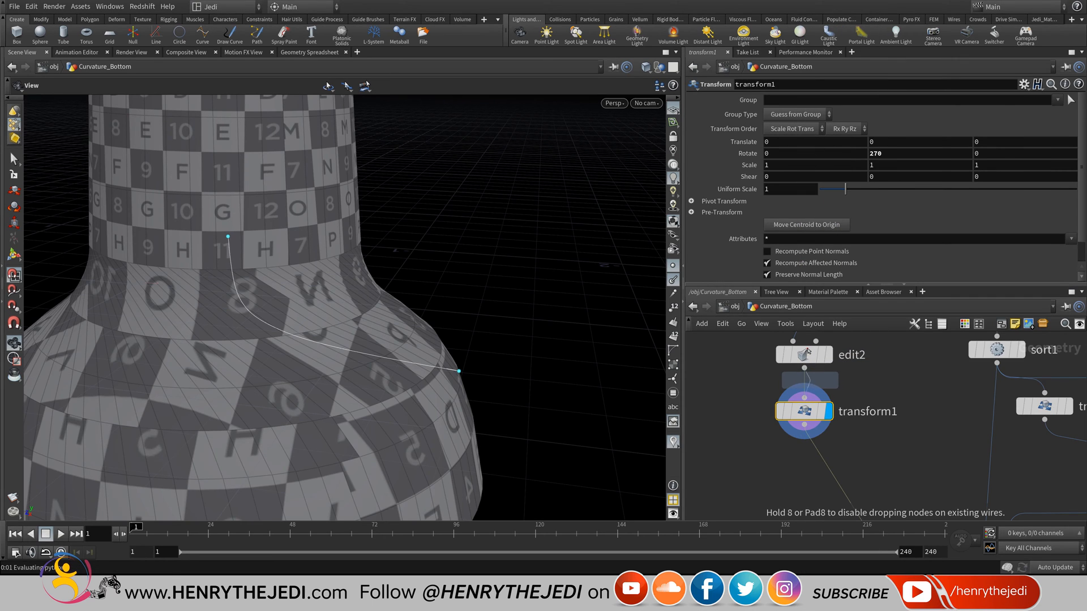
{"action": "left_click", "coordinate": [810, 381]}
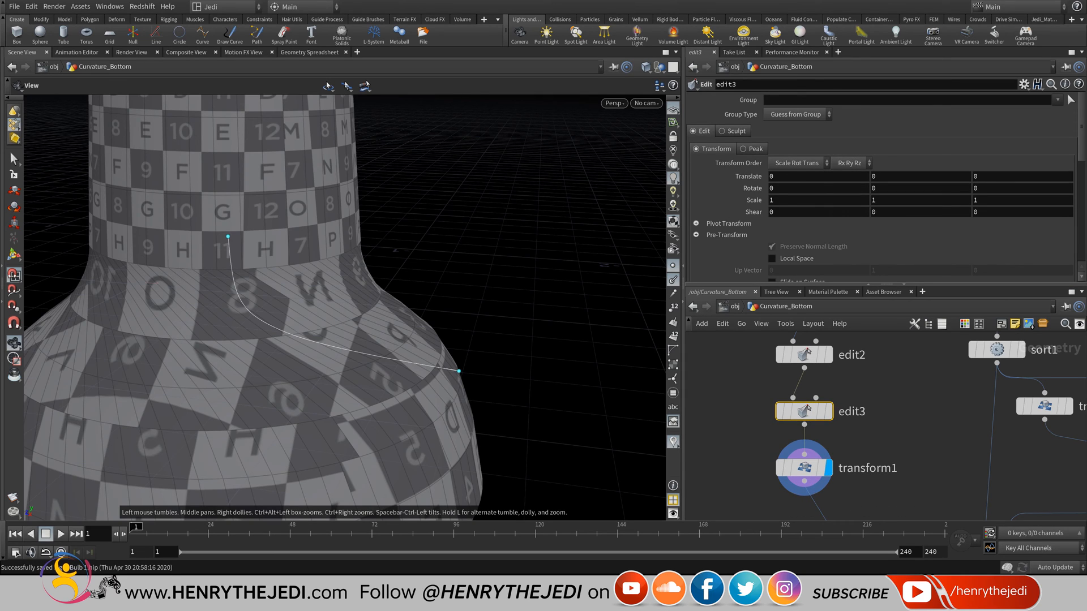
{"action": "left_click", "coordinate": [1070, 100]}
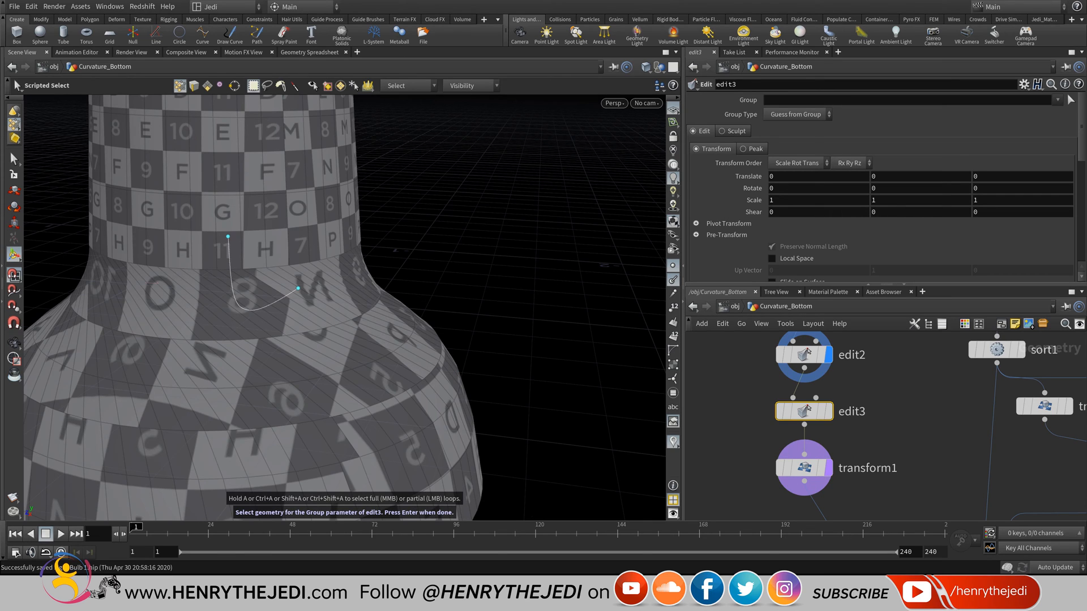
{"action": "left_click", "coordinate": [829, 412]}
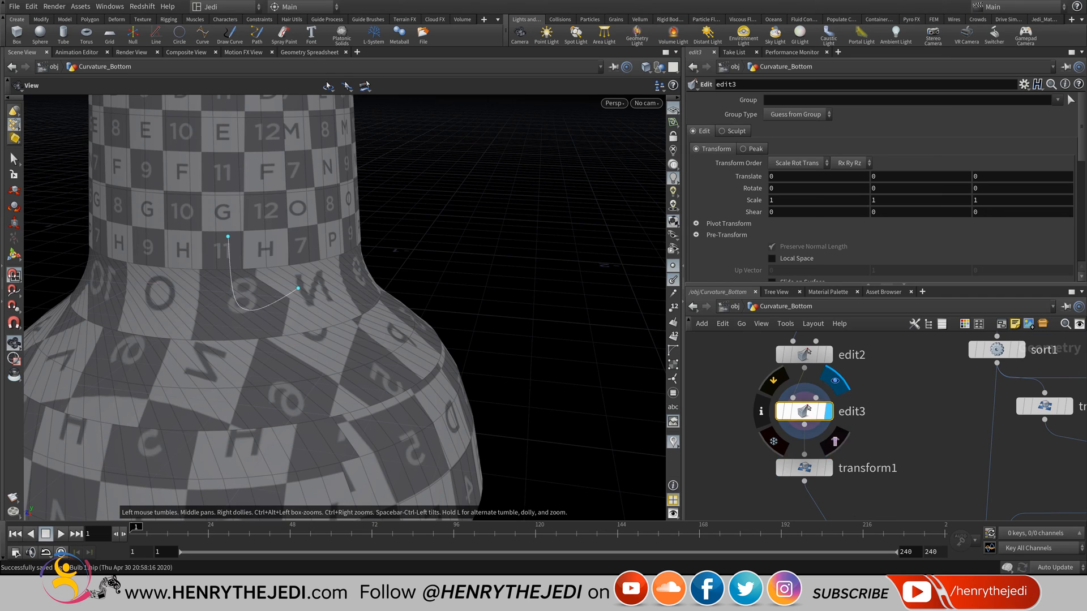
{"action": "left_click", "coordinate": [829, 412]}
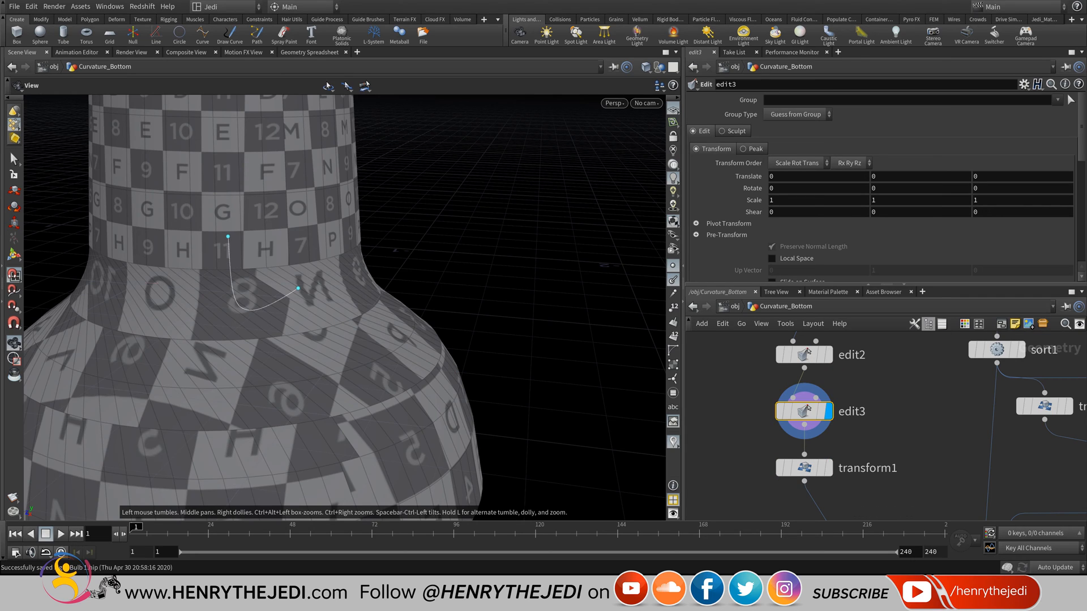
{"action": "left_click", "coordinate": [1070, 99]}
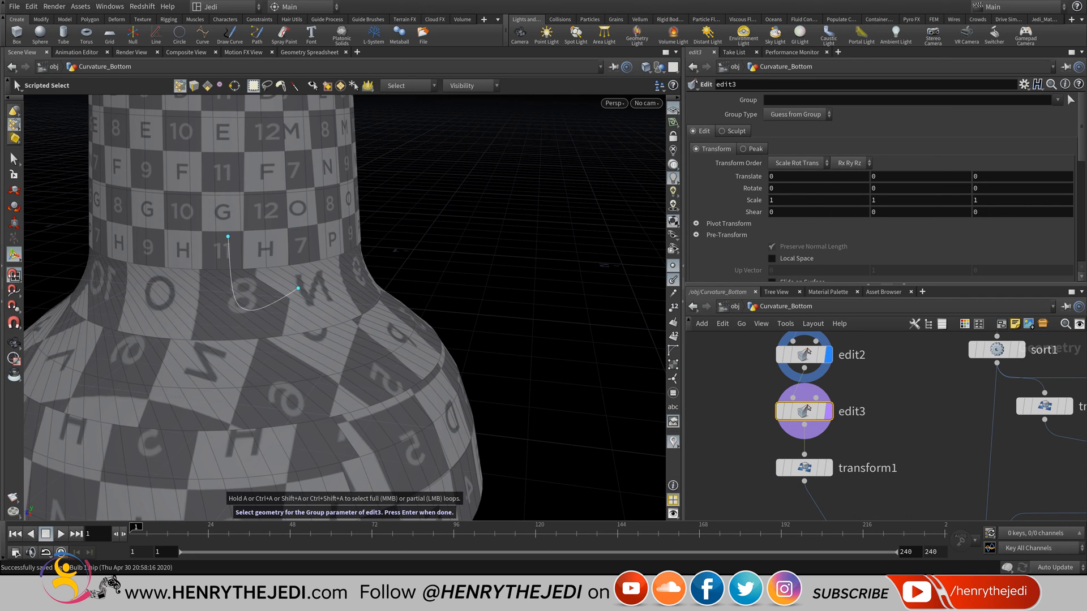
{"action": "left_click", "coordinate": [298, 288]}
{"action": "key", "text": "Return"}
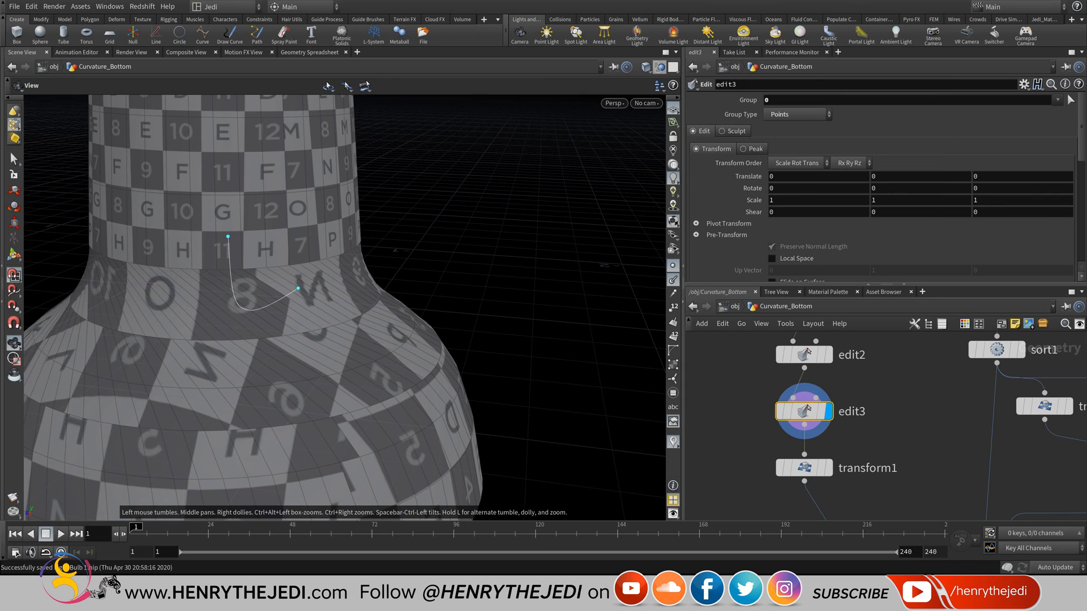
- Hide the other objects to isolate the profile curve and frame it in the view
{"action": "left_click", "coordinate": [660, 66]}
{"action": "left_click", "coordinate": [697, 105]}
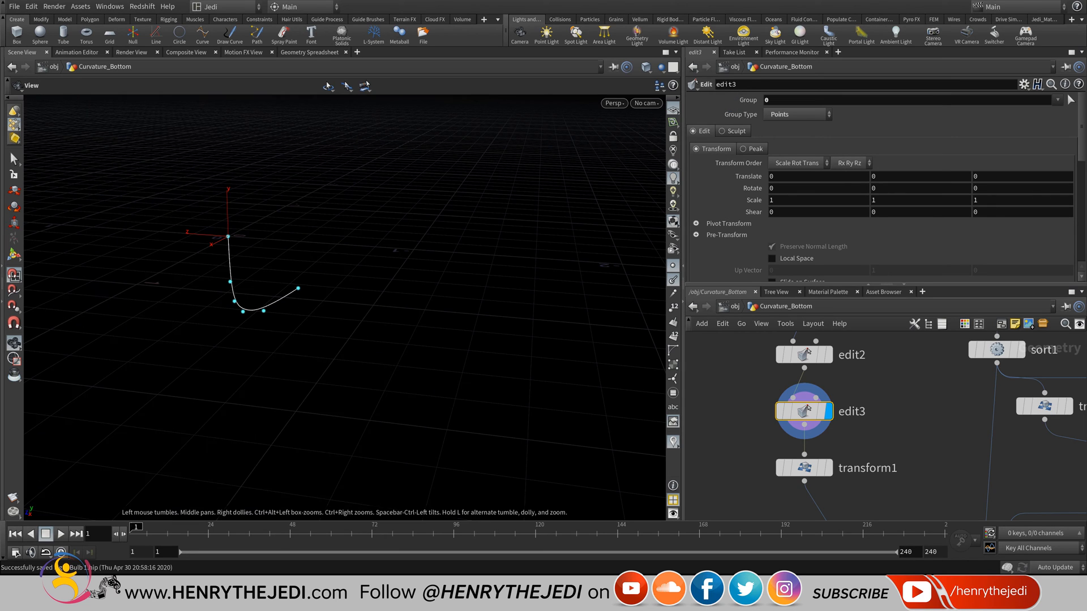
{"action": "key", "text": "f"}
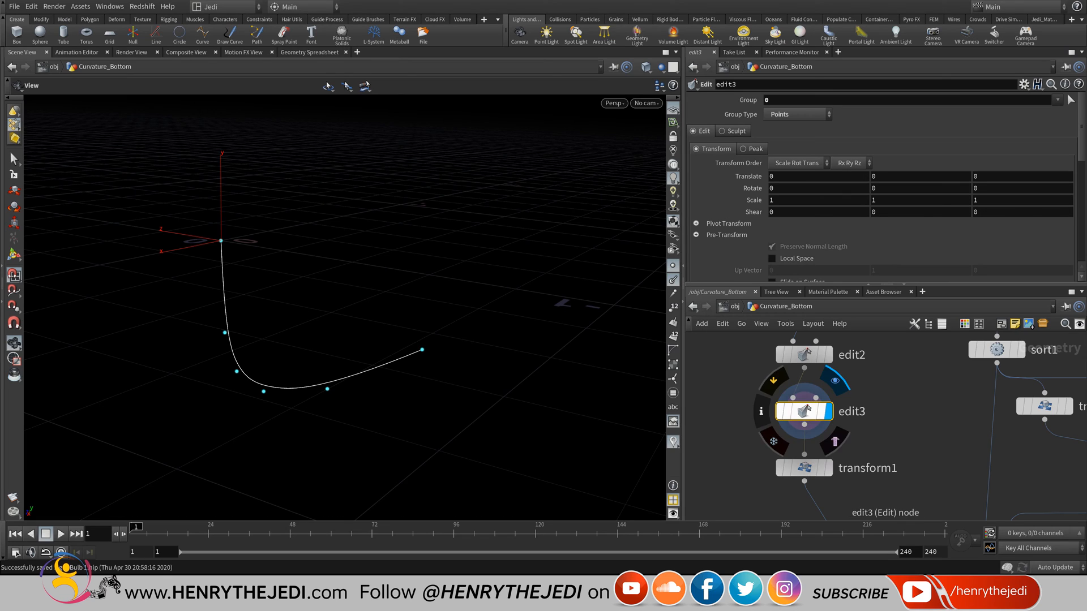
- Delete edit3, insert a fresh Edit node between edit2 and transform1, and display it
{"action": "key", "text": "Delete"}
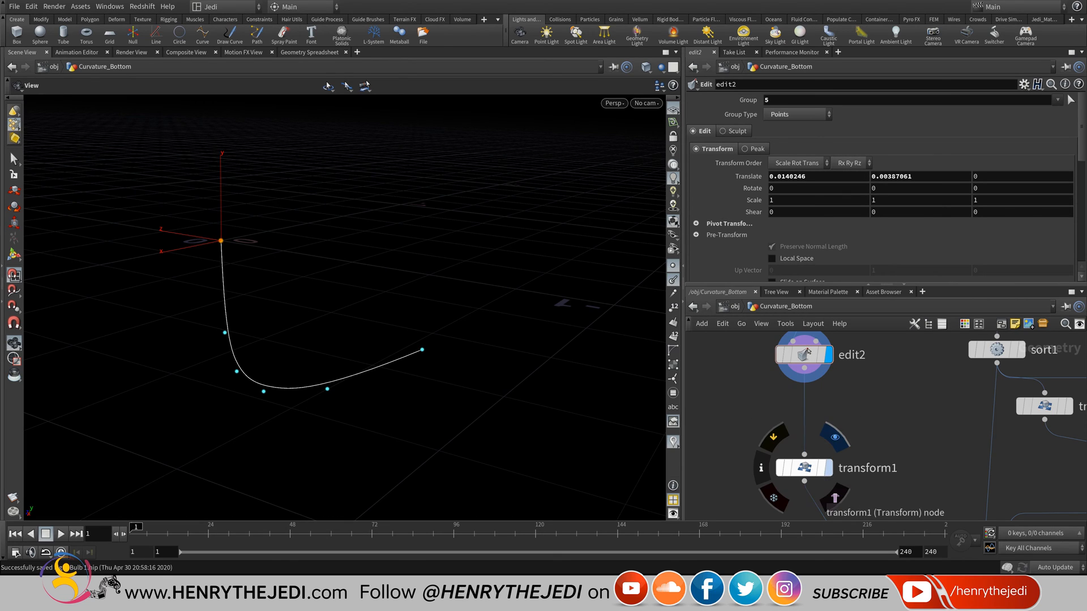
{"action": "key", "text": "Tab"}
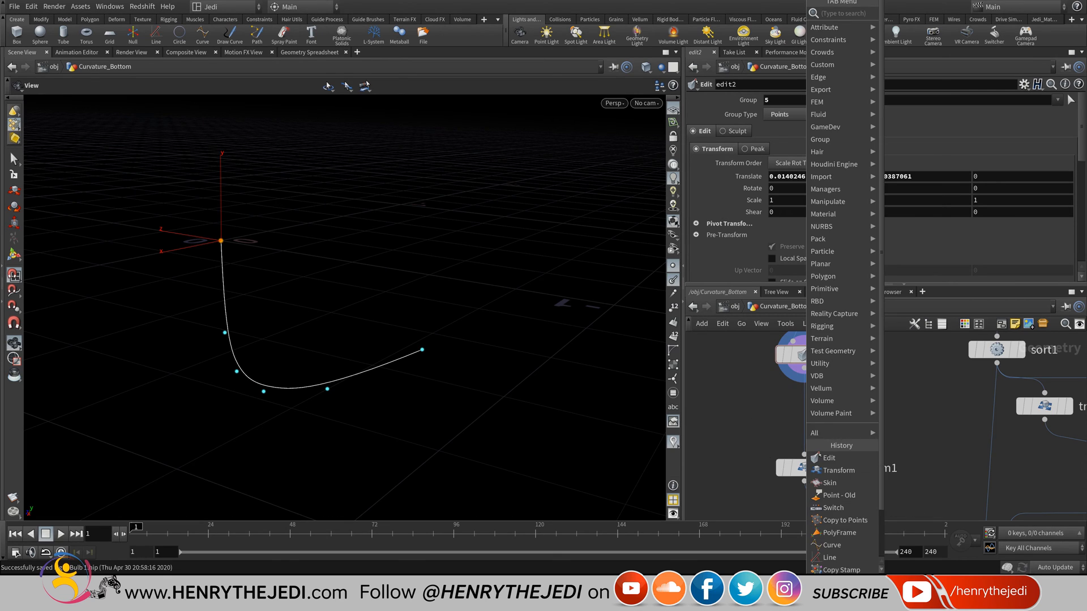
{"action": "mouse_move", "coordinate": [828, 202]}
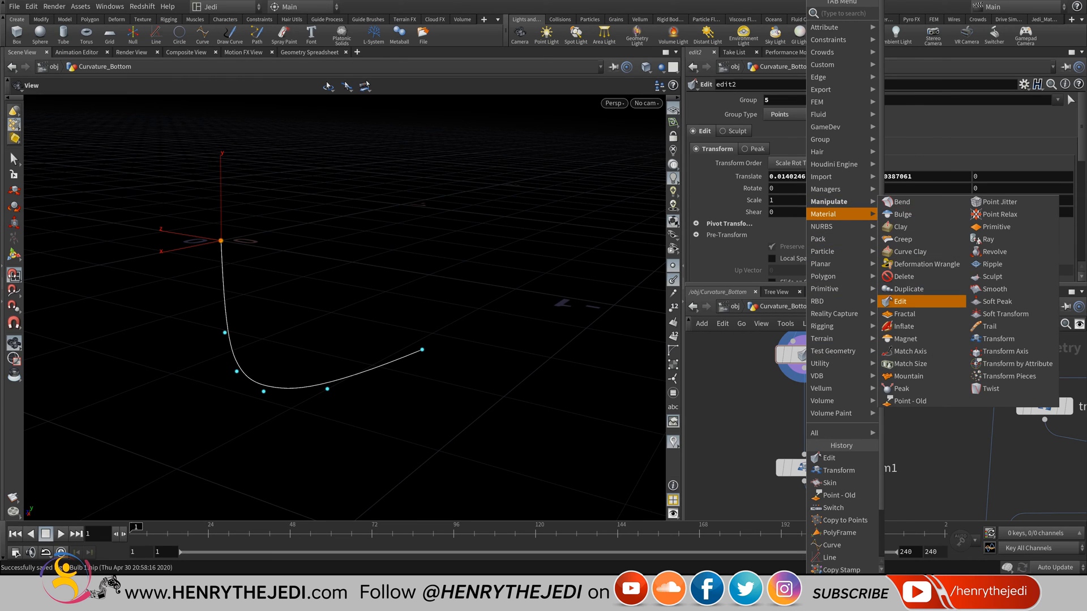
{"action": "left_click", "coordinate": [889, 300]}
{"action": "left_click", "coordinate": [808, 409]}
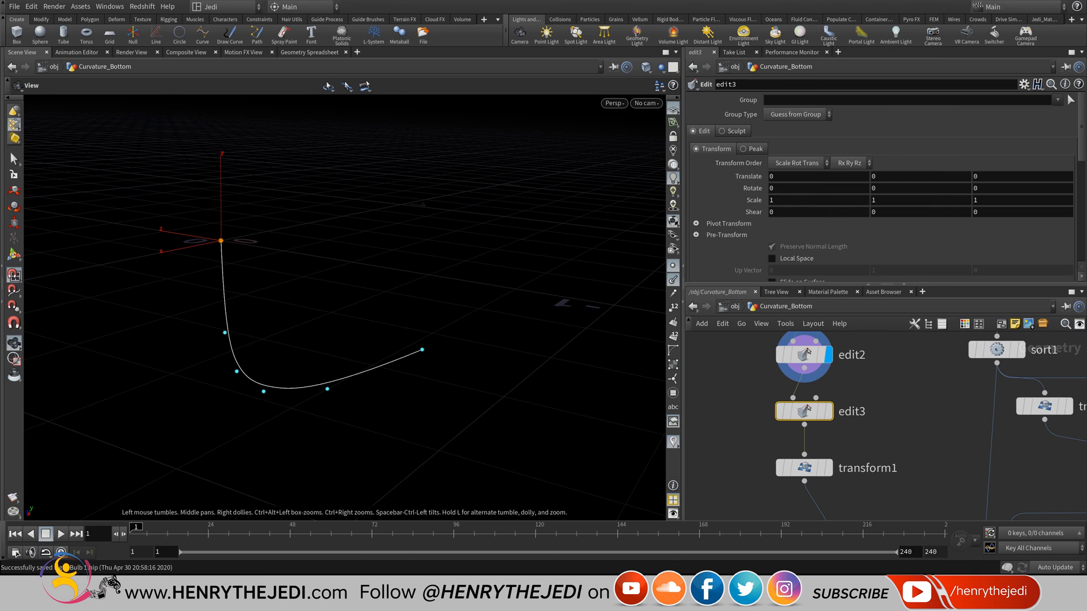
{"action": "key", "text": "r"}
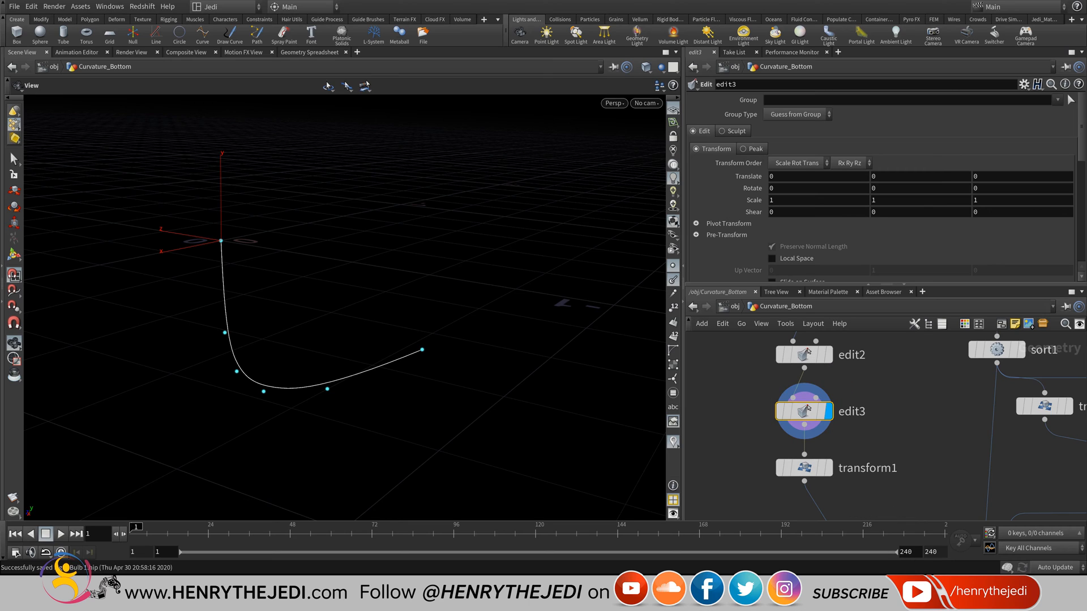
- Try assigning the curve's free end point to edit3's group, and clear the group again
{"action": "left_click", "coordinate": [1070, 100]}
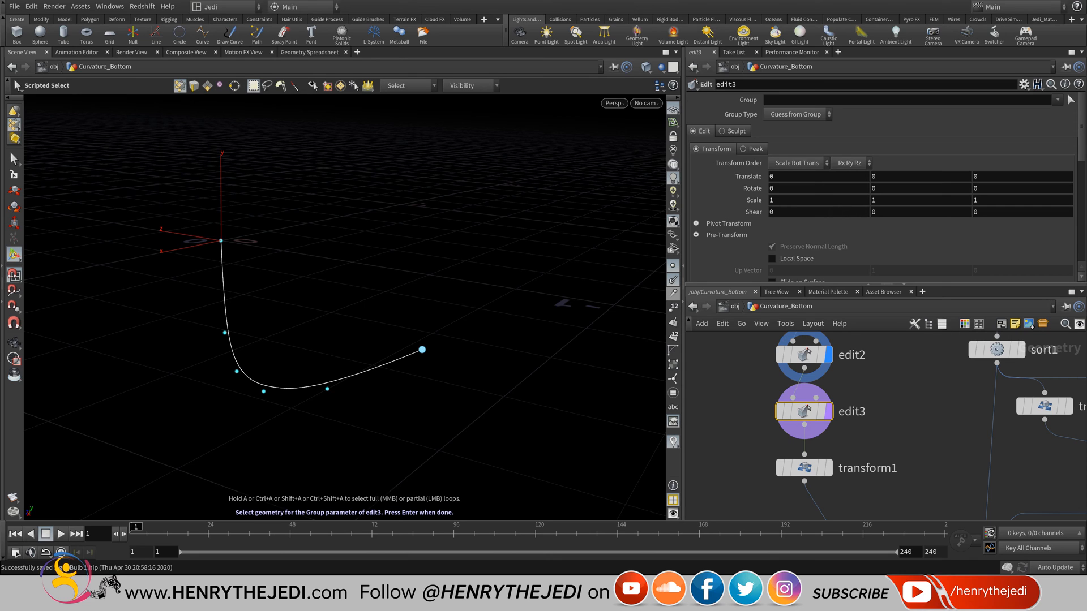
{"action": "left_click", "coordinate": [422, 350]}
{"action": "key", "text": "Return"}
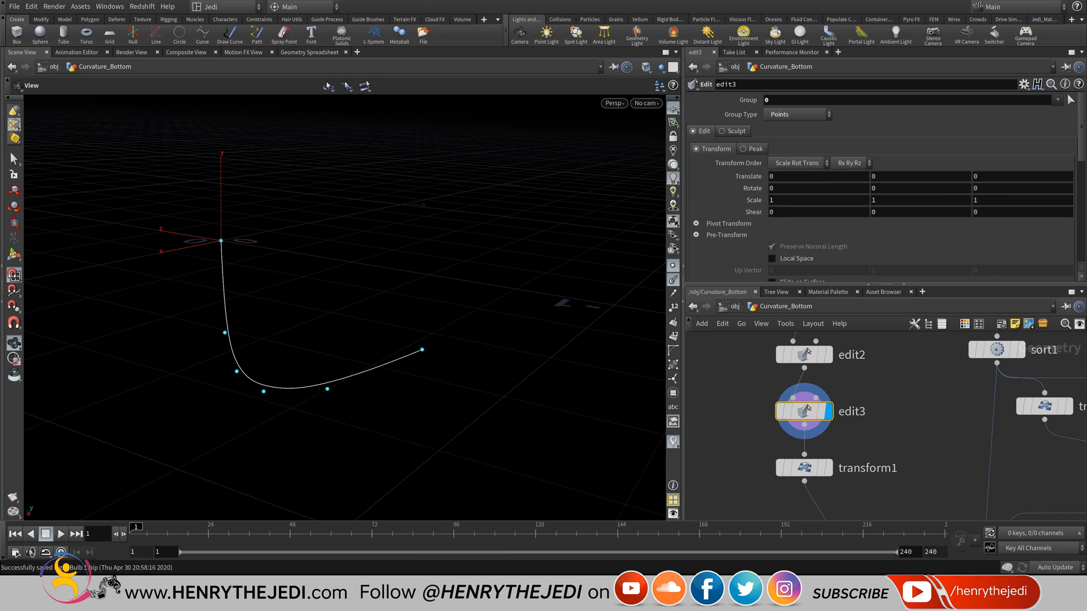
{"action": "key", "text": "BackSpace"}
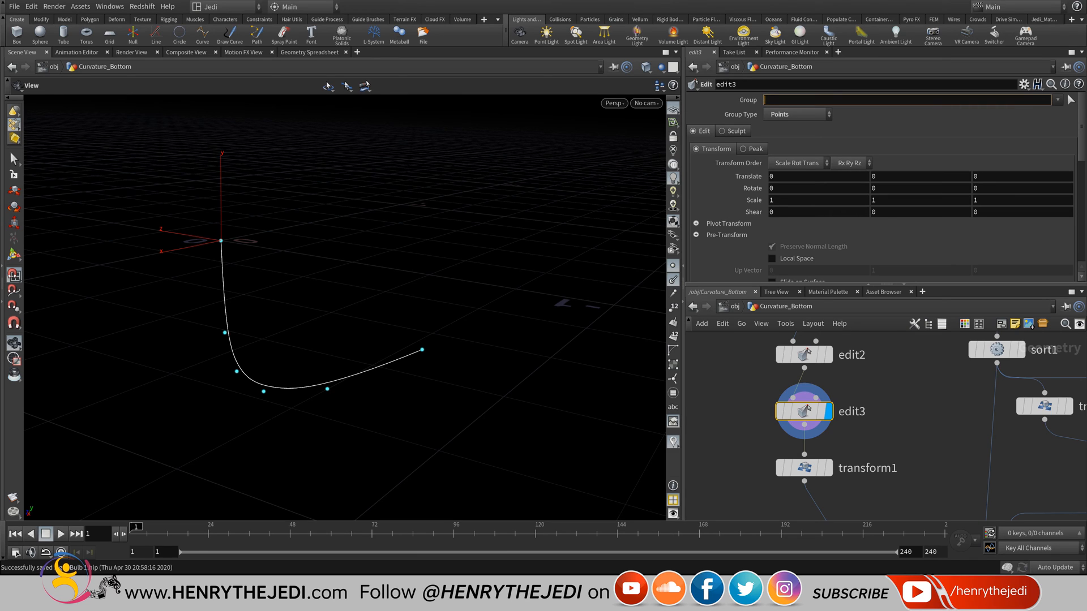
{"action": "left_click", "coordinate": [905, 431]}
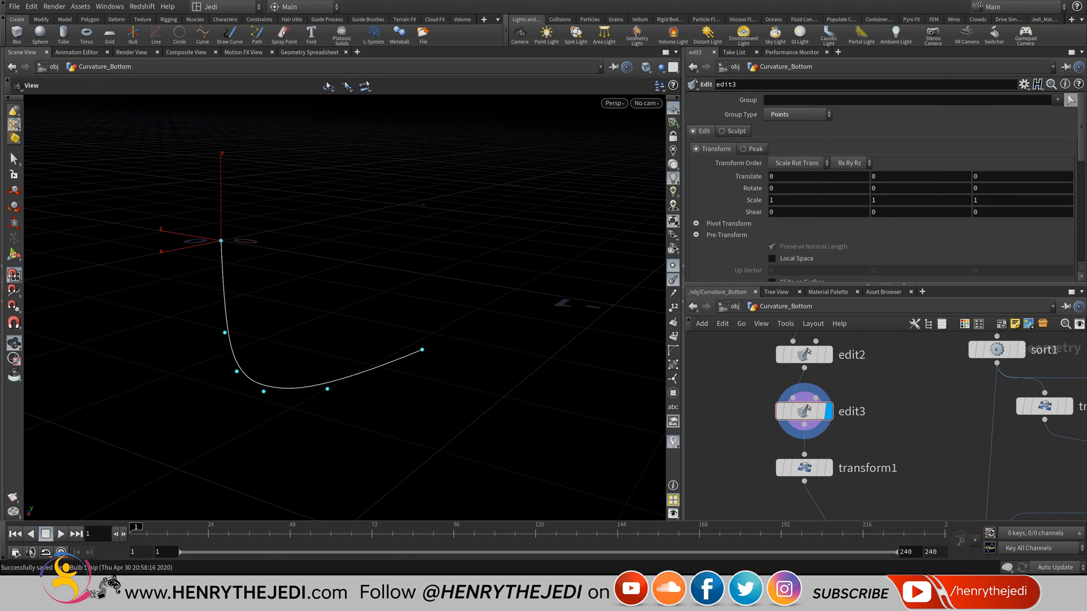
- Assign the free end point of the profile curve, point 0, as edit3's group
{"action": "left_click", "coordinate": [1070, 100]}
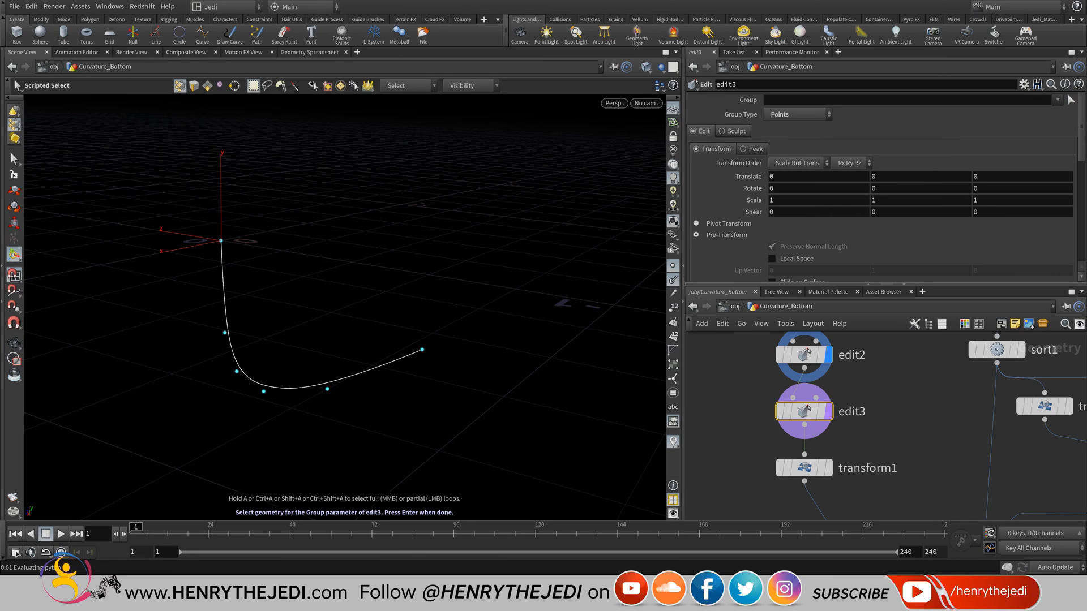
{"action": "mouse_move", "coordinate": [808, 408]}
{"action": "left_click", "coordinate": [422, 349]}
{"action": "key", "text": "Return"}
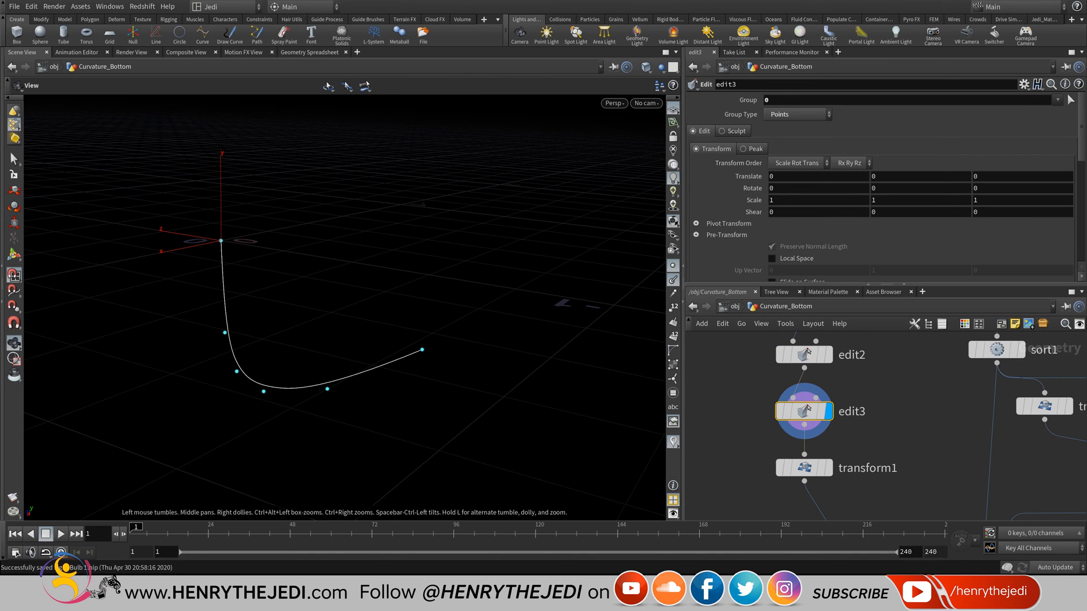
- Try translating the curve's end point by 0.155 in X, and undo the move
{"action": "left_click_drag", "start_coordinate": [776, 100], "coordinate": [759, 100]}
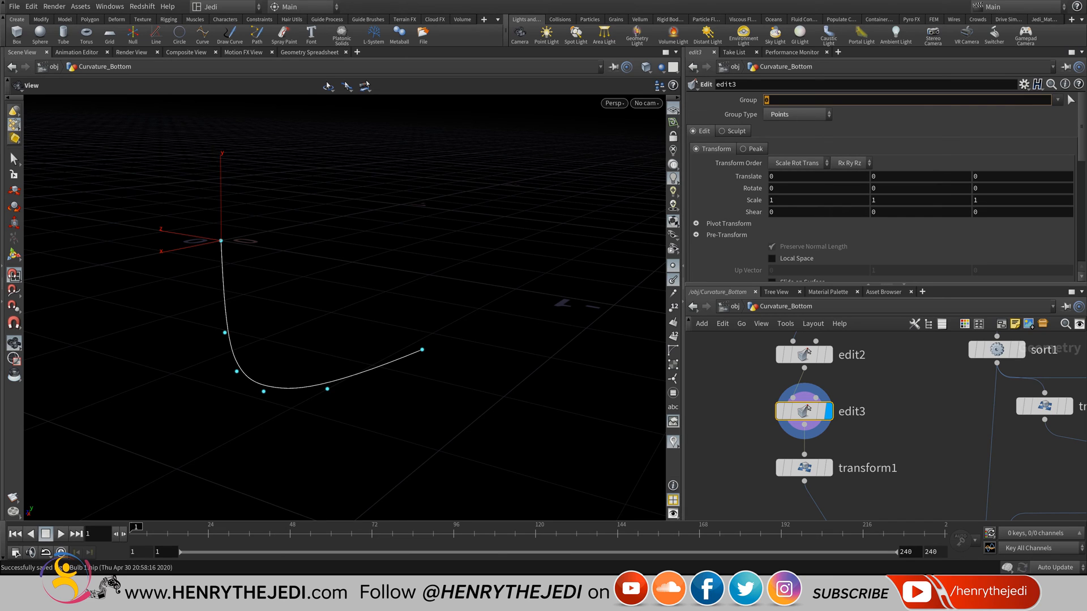
{"action": "middle_click_drag", "start_coordinate": [788, 176], "coordinate": [775, 220]}
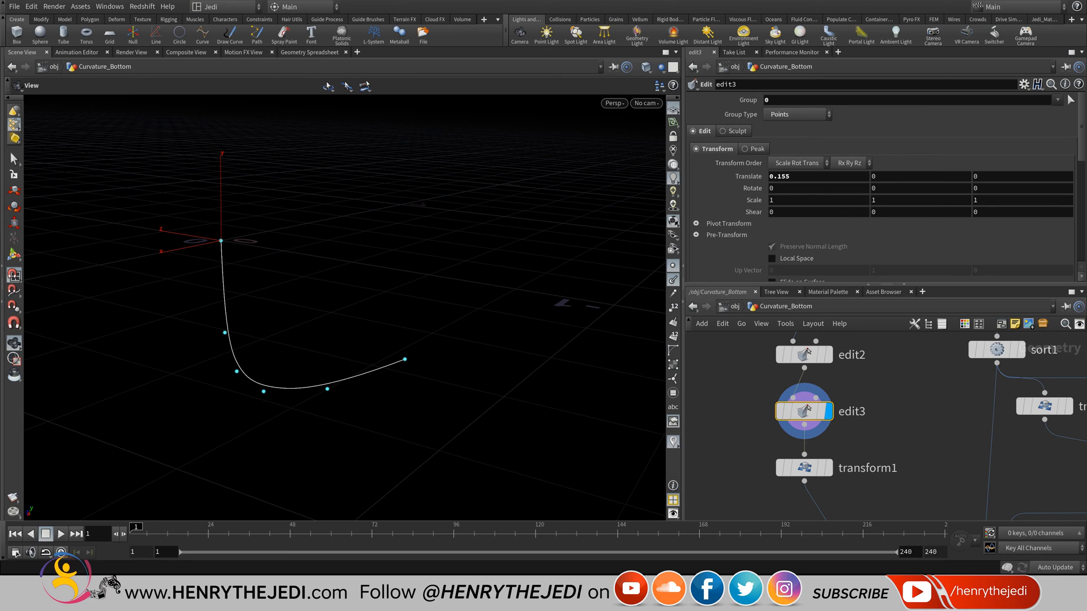
{"action": "key", "text": "ctrl+z"}
- Display the skin1 surface and show the other objects ghosted around it
{"action": "key", "text": "h"}
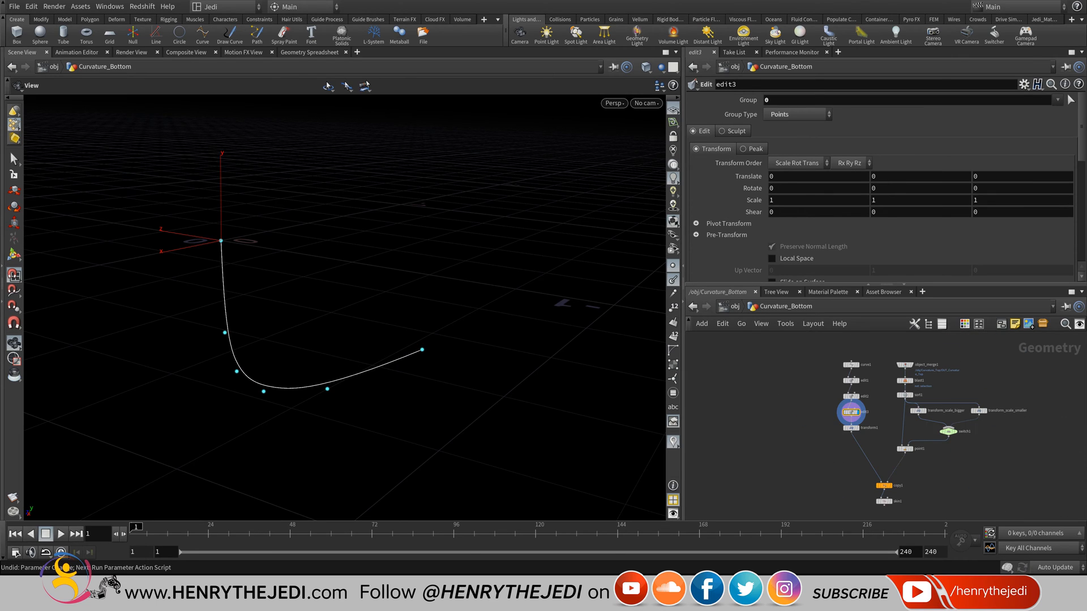
{"action": "scroll", "coordinate": [886, 501], "scroll_direction": "up", "scroll_amount": 5}
{"action": "left_click", "coordinate": [890, 445]}
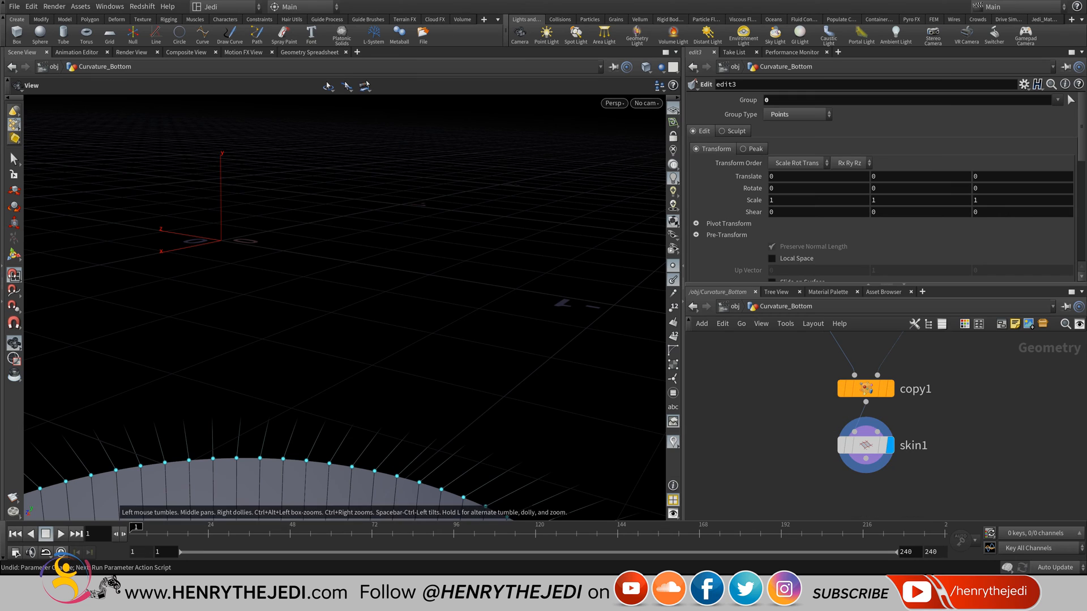
{"action": "left_click", "coordinate": [660, 67]}
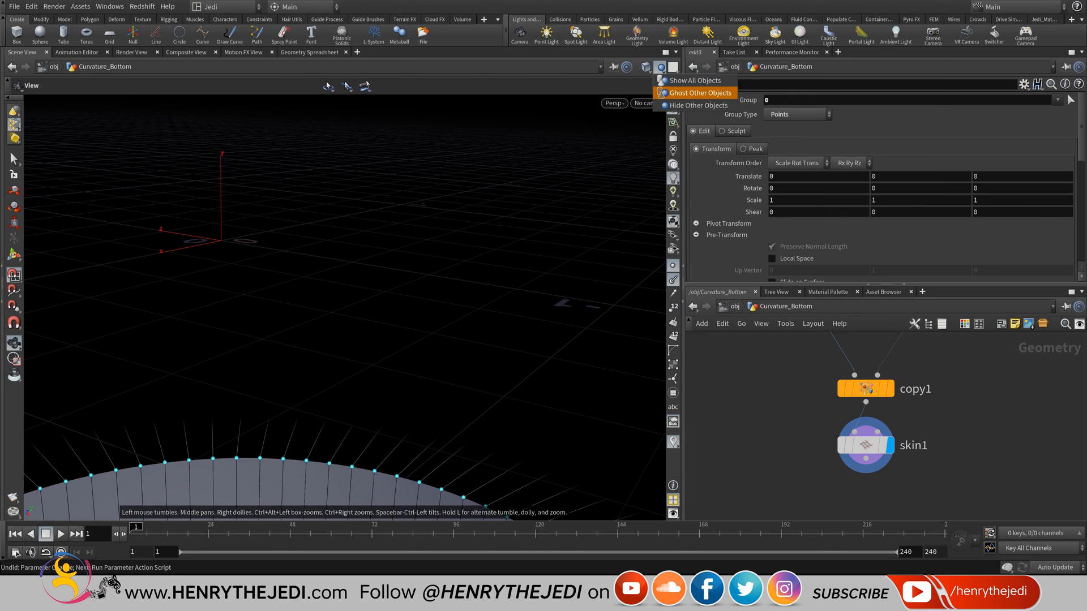
{"action": "left_click", "coordinate": [700, 93]}
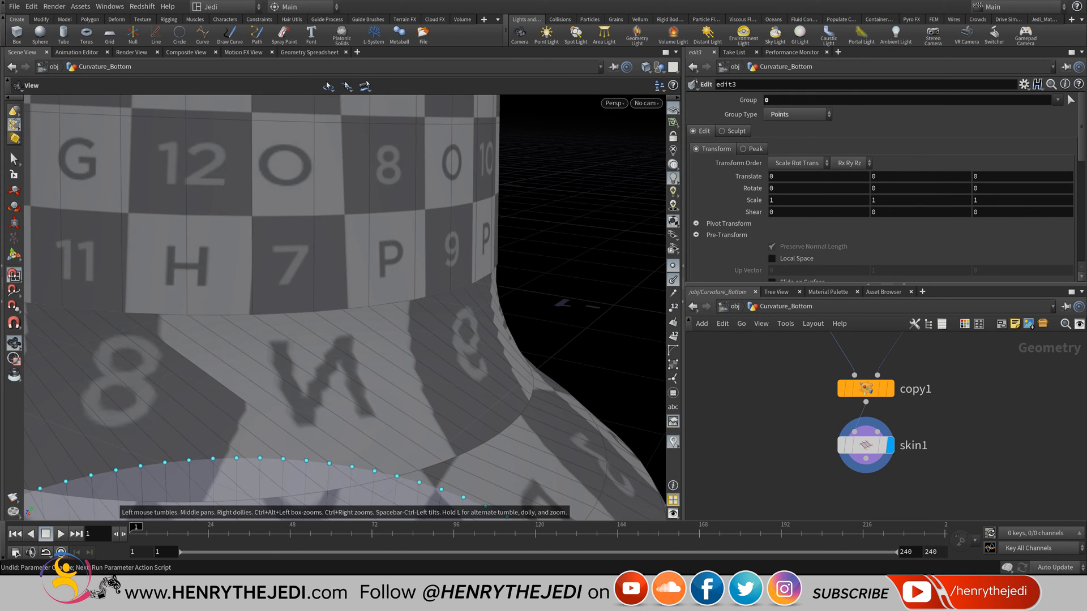
- Save the scene file
{"action": "middle_click_drag", "start_coordinate": [317, 374], "coordinate": [385, 226]}
{"action": "right_click_drag", "start_coordinate": [385, 283], "coordinate": [283, 283]}
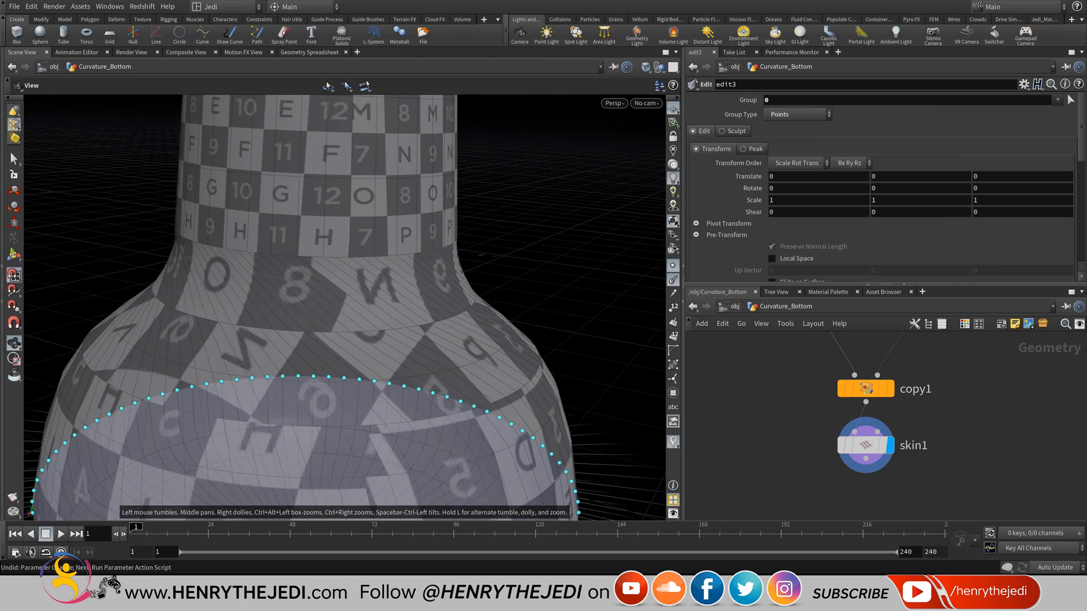
{"action": "left_click_drag", "start_coordinate": [340, 306], "coordinate": [340, 291]}
{"action": "key", "text": "ctrl+s"}
- Translate the profile curve's end point by -0.167 in X with edit3 to close the opening at the underside's centre
{"action": "middle_click_drag", "start_coordinate": [317, 368], "coordinate": [351, 241]}
{"action": "left_click_drag", "start_coordinate": [351, 340], "coordinate": [342, 189]}
{"action": "middle_click_drag", "start_coordinate": [342, 351], "coordinate": [368, 192]}
{"action": "left_click_drag", "start_coordinate": [351, 340], "coordinate": [342, 235]}
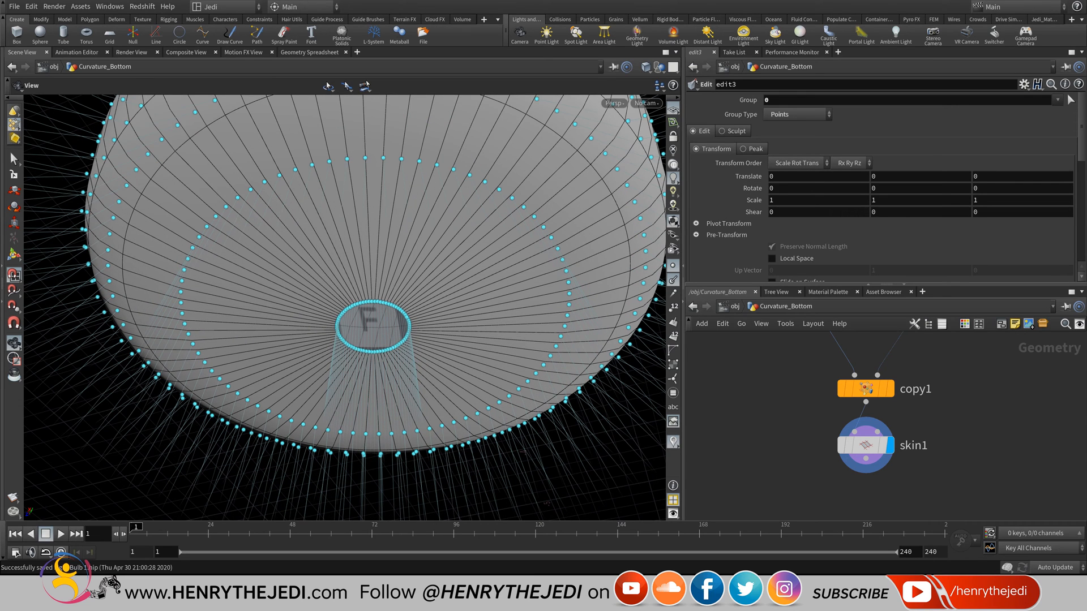
{"action": "middle_click_drag", "start_coordinate": [781, 176], "coordinate": [781, 211]}
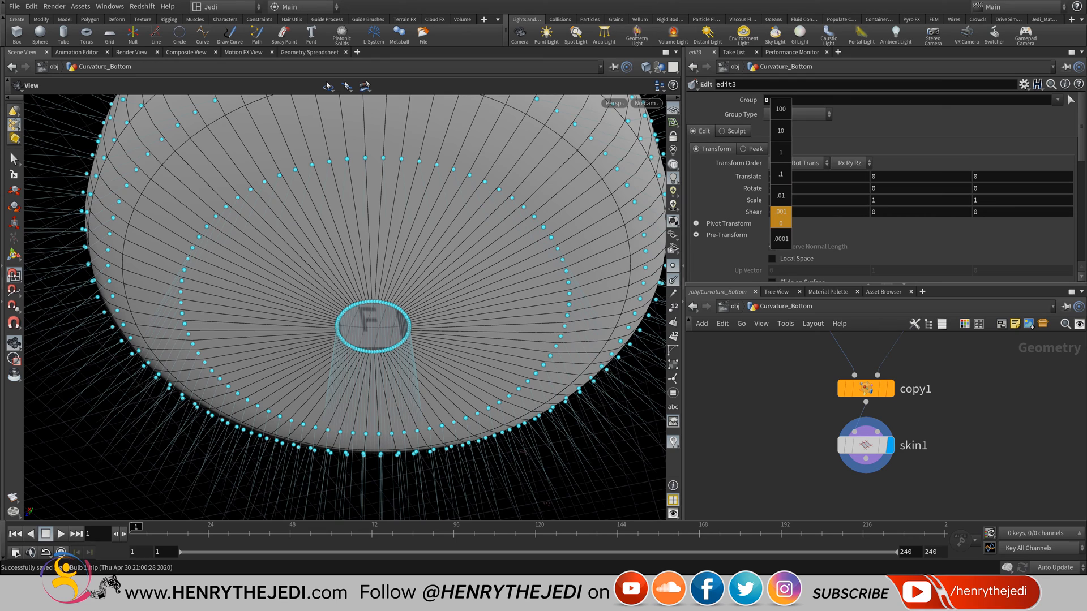
{"action": "middle_click_drag", "start_coordinate": [781, 212], "coordinate": [715, 211]}
{"action": "scroll", "coordinate": [385, 325], "scroll_direction": "up", "scroll_amount": 10}
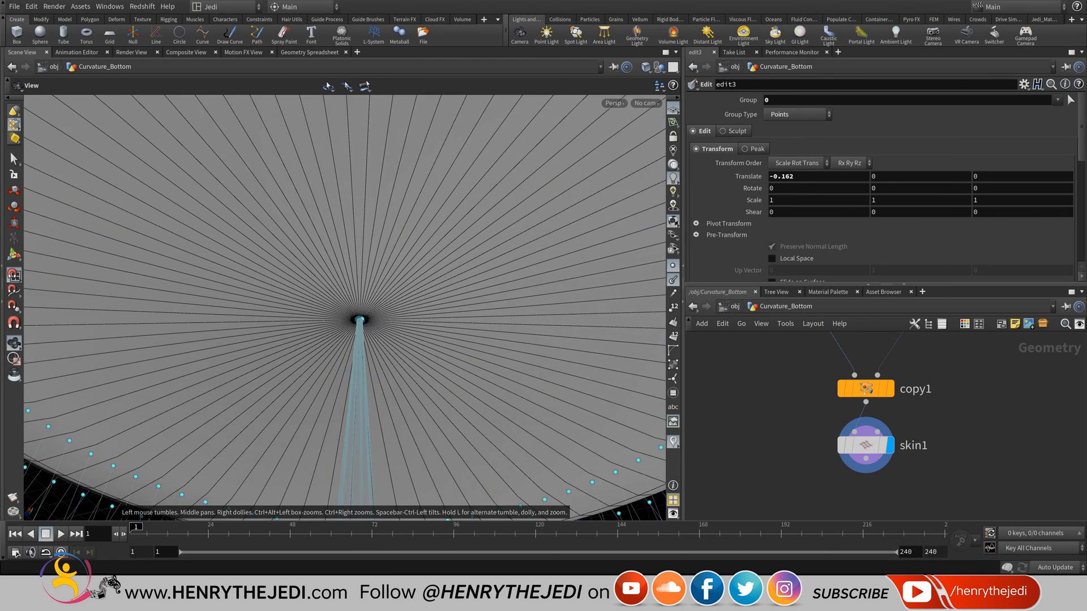
{"action": "scroll", "coordinate": [413, 299], "scroll_direction": "up", "scroll_amount": 3}
{"action": "scroll", "coordinate": [413, 298], "scroll_direction": "down", "scroll_amount": 3}
{"action": "scroll", "coordinate": [413, 299], "scroll_direction": "up", "scroll_amount": 8}
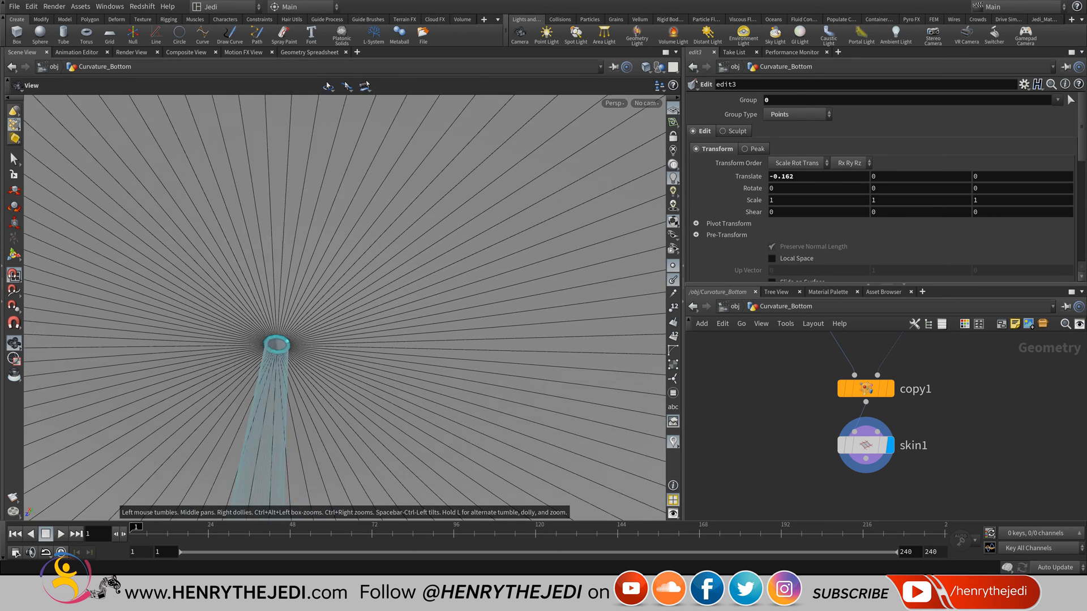
{"action": "middle_click_drag", "start_coordinate": [842, 176], "coordinate": [834, 215]}
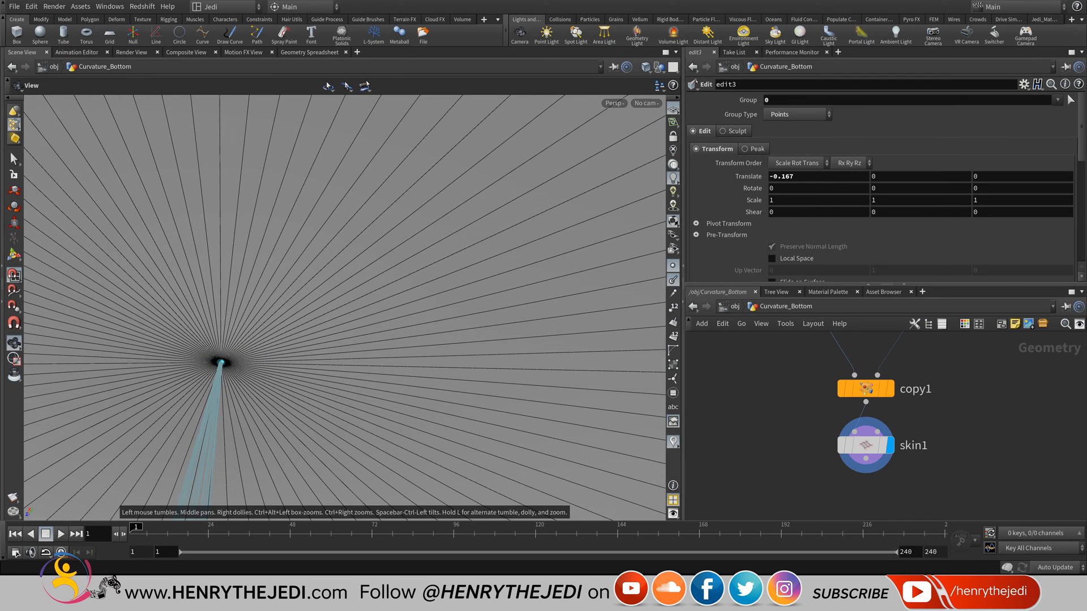
- Check the bulb's closed underside and side, and save the scene file
{"action": "middle_click_drag", "start_coordinate": [221, 362], "coordinate": [382, 336]}
{"action": "scroll", "coordinate": [416, 215], "scroll_direction": "down", "scroll_amount": 2}
{"action": "scroll", "coordinate": [416, 215], "scroll_direction": "down", "scroll_amount": 1}
{"action": "scroll", "coordinate": [385, 333], "scroll_direction": "down", "scroll_amount": 2}
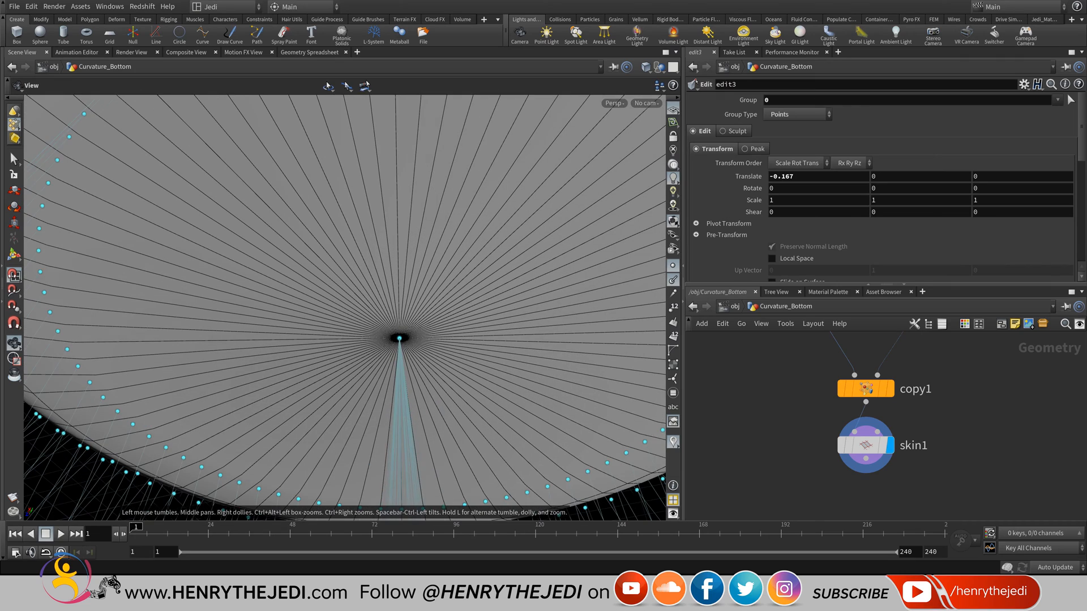
{"action": "left_click_drag", "start_coordinate": [385, 334], "coordinate": [363, 350]}
{"action": "scroll", "coordinate": [376, 264], "scroll_direction": "down", "scroll_amount": 2}
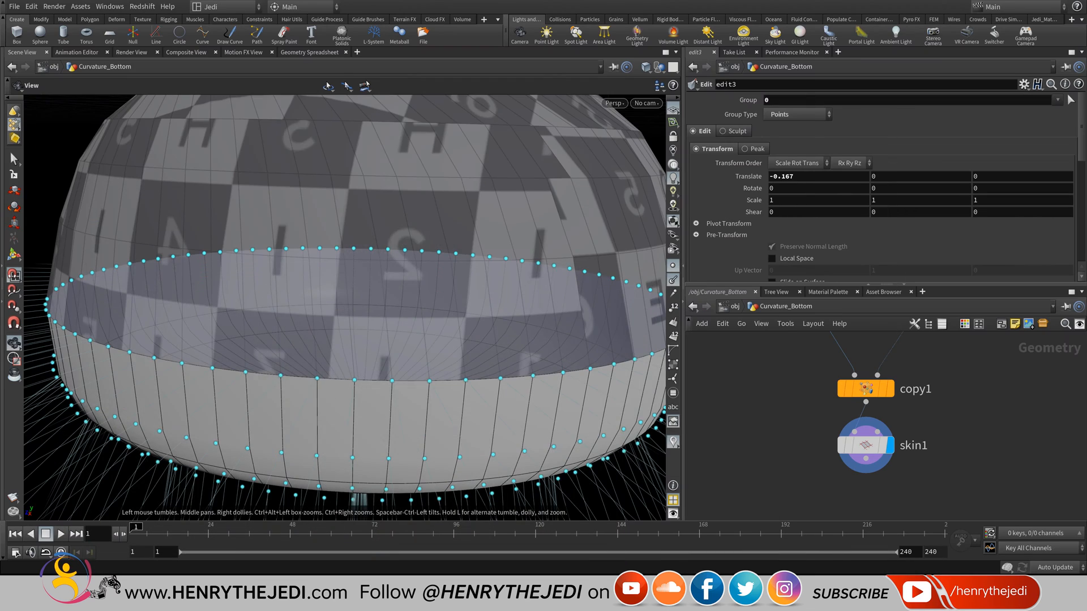
{"action": "scroll", "coordinate": [345, 308], "scroll_direction": "down", "scroll_amount": 3}
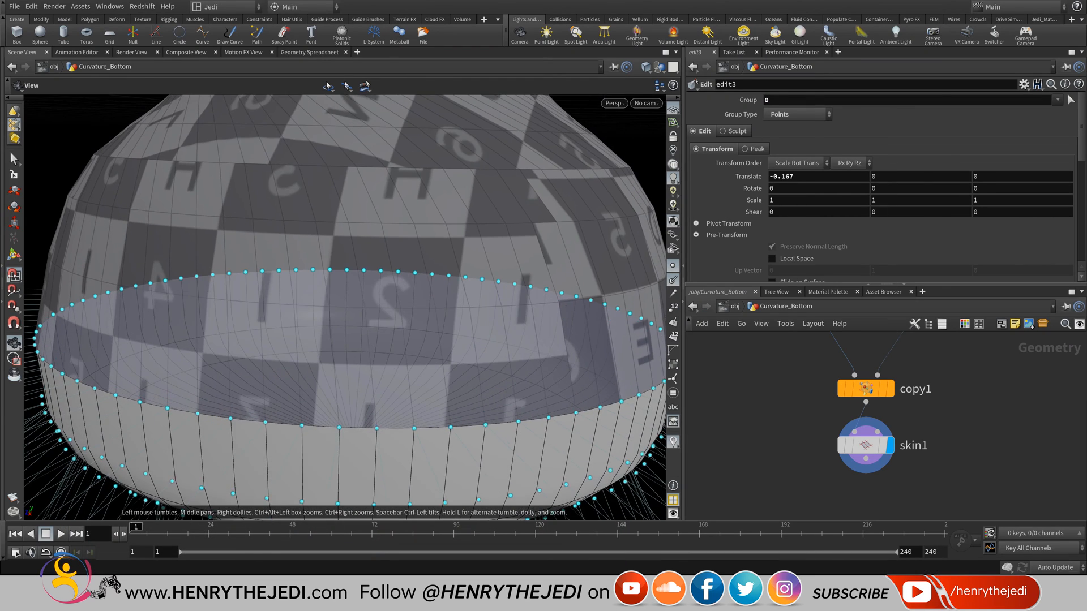
{"action": "key", "text": "ctrl+s"}
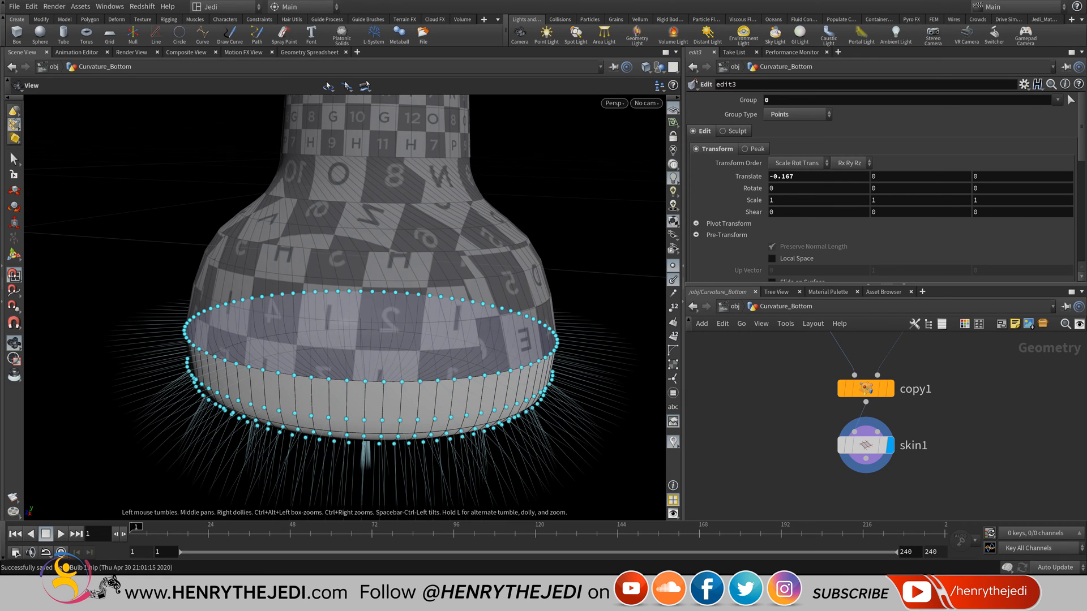
- Hide the point normals and point markers in the viewport, and return to the object level
{"action": "left_click", "coordinate": [672, 280]}
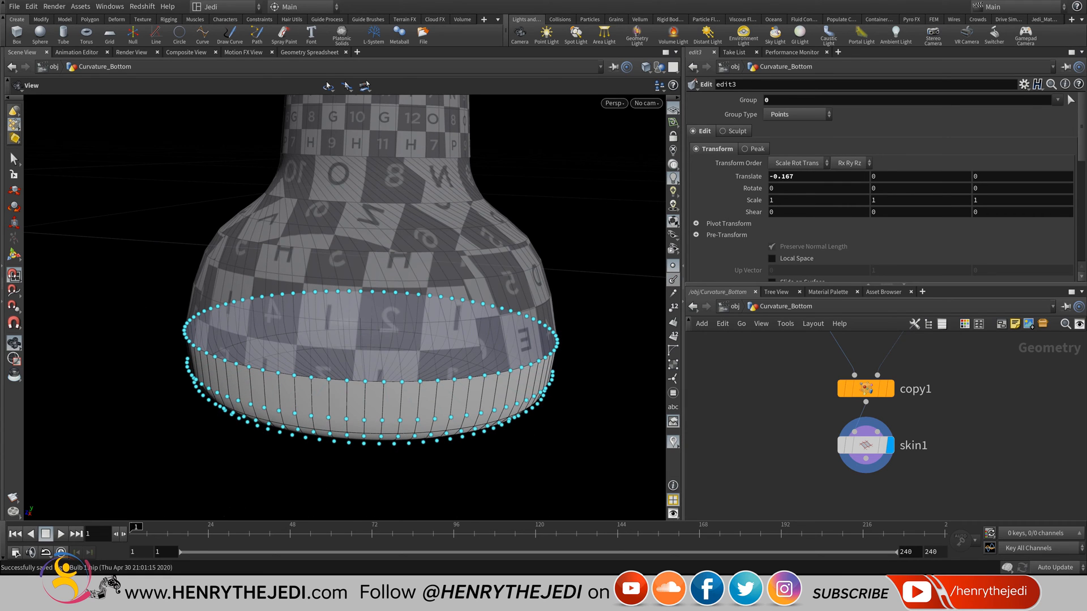
{"action": "left_click", "coordinate": [672, 266]}
{"action": "mouse_move", "coordinate": [385, 328]}
{"action": "left_mouse_down"}
{"action": "mouse_move", "coordinate": [375, 195]}
{"action": "mouse_move", "coordinate": [378, 331]}
{"action": "left_mouse_up"}
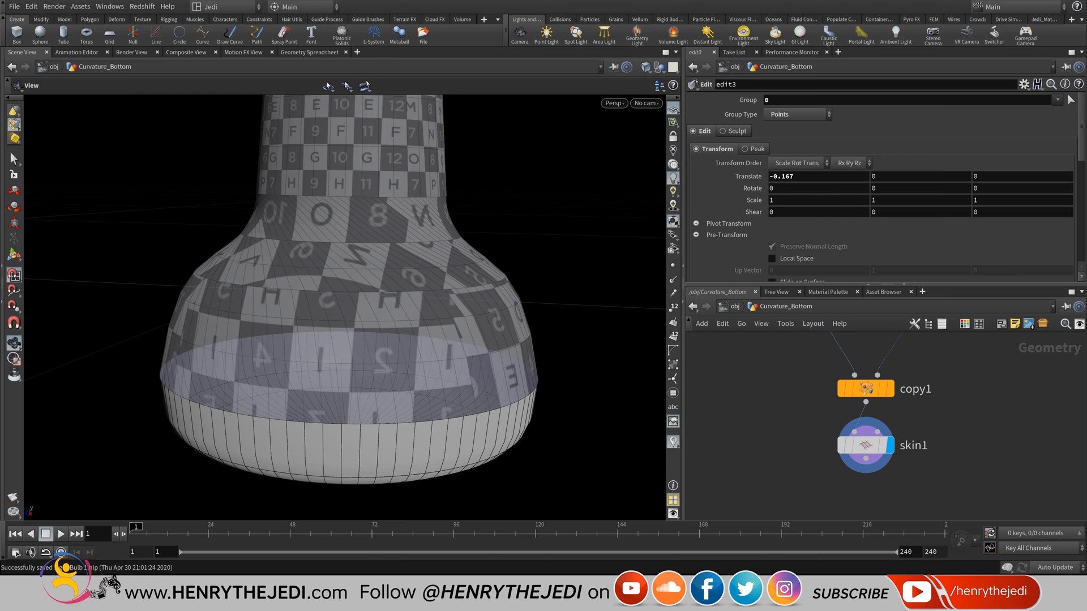
{"action": "left_click", "coordinate": [729, 306]}
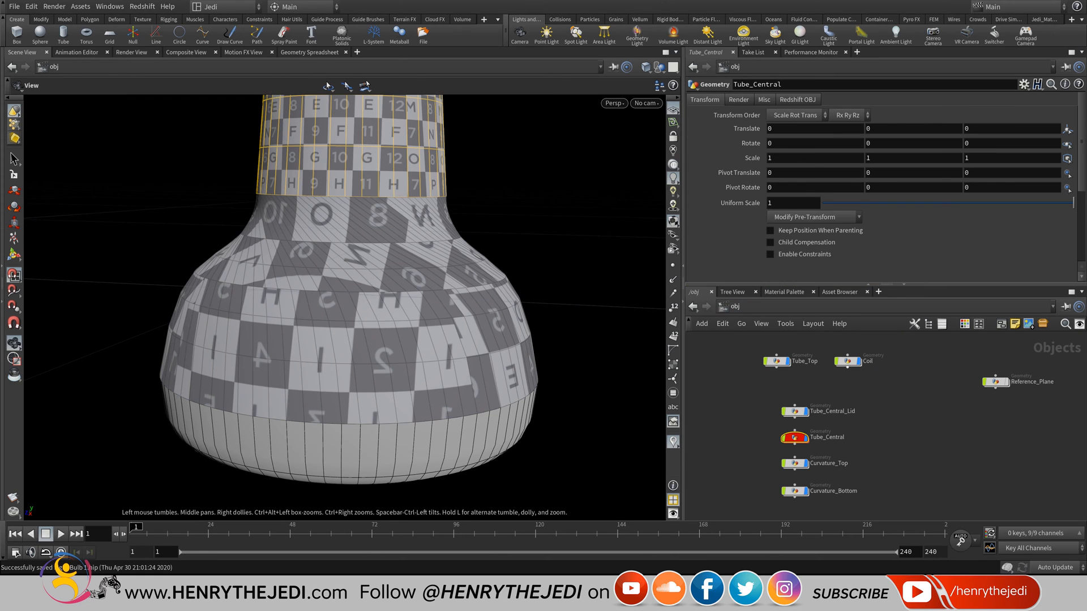
{"action": "middle_click_drag", "start_coordinate": [900, 419], "coordinate": [939, 412]}
{"action": "middle_click_drag", "start_coordinate": [362, 272], "coordinate": [345, 374]}
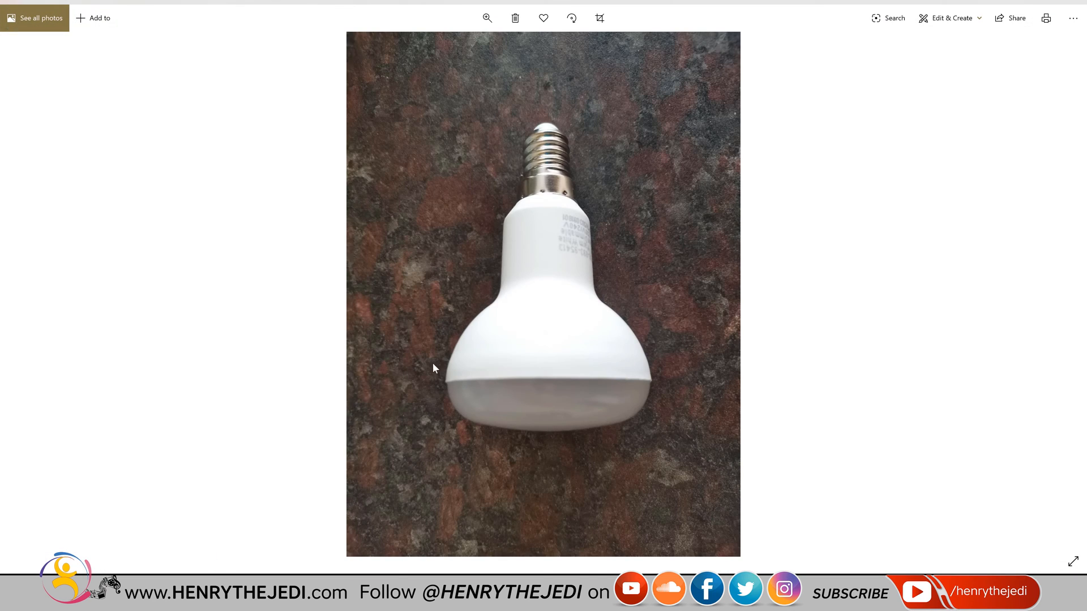
- Browse the reference photos from the bulb to the lamp fixture and its ring
{"action": "key", "text": "Right"}
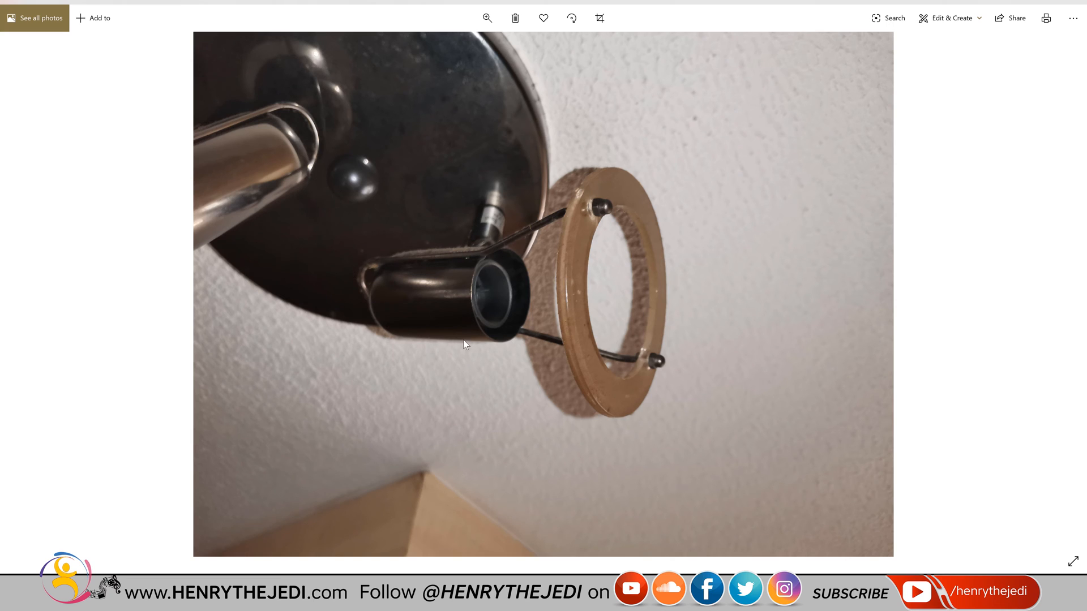
{"action": "key", "text": "Right"}
{"action": "key", "text": "Right"}
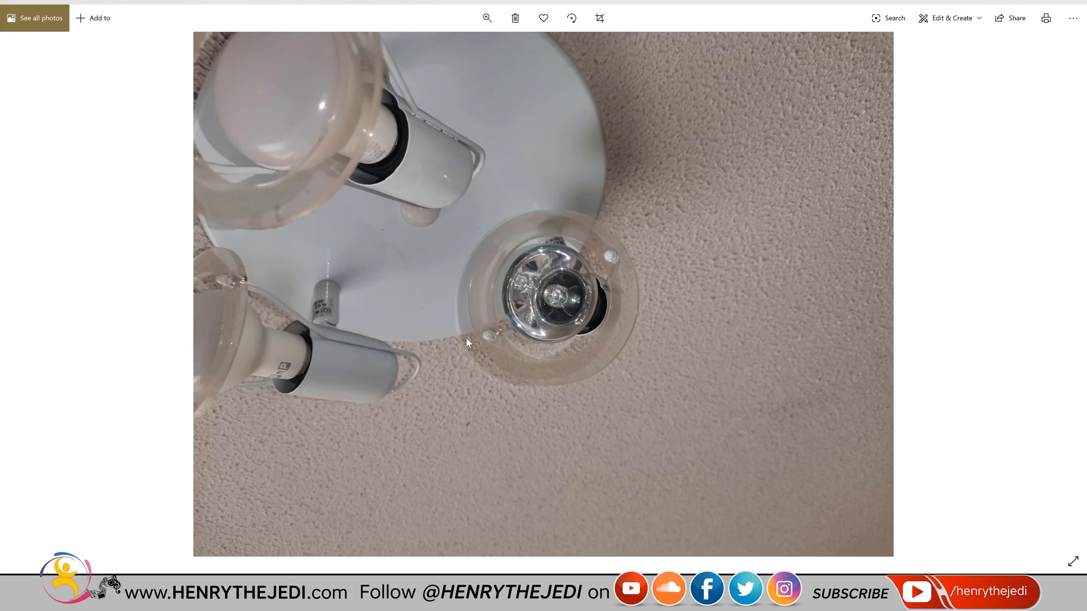
{"action": "key", "text": "Right"}
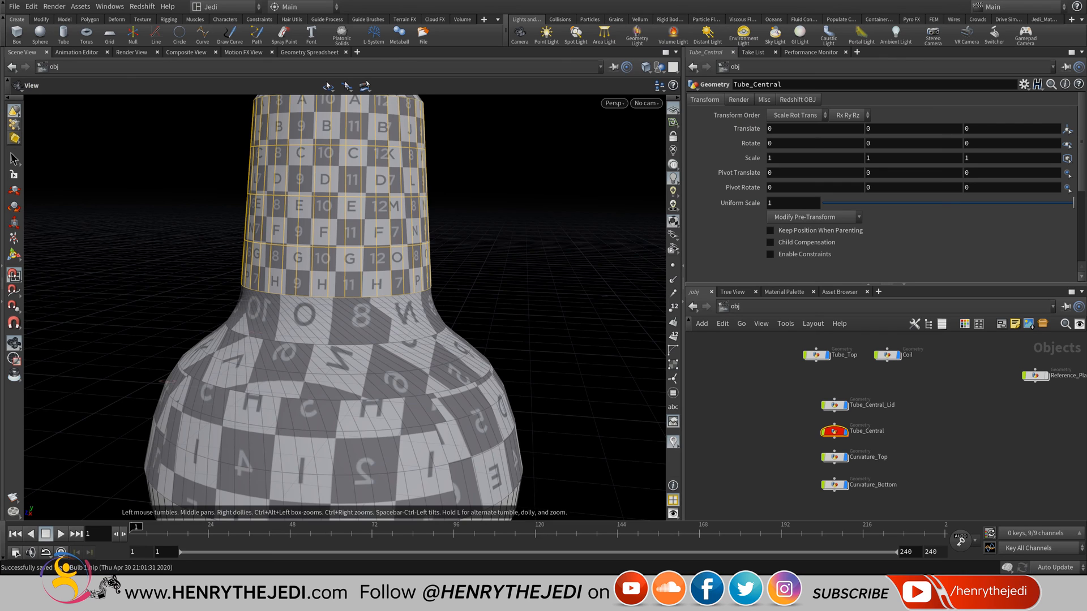
- Look over the whole bulb, inspect the node network inside Tube_Top, and go back to the object level
{"action": "middle_click_drag", "start_coordinate": [340, 351], "coordinate": [345, 291]}
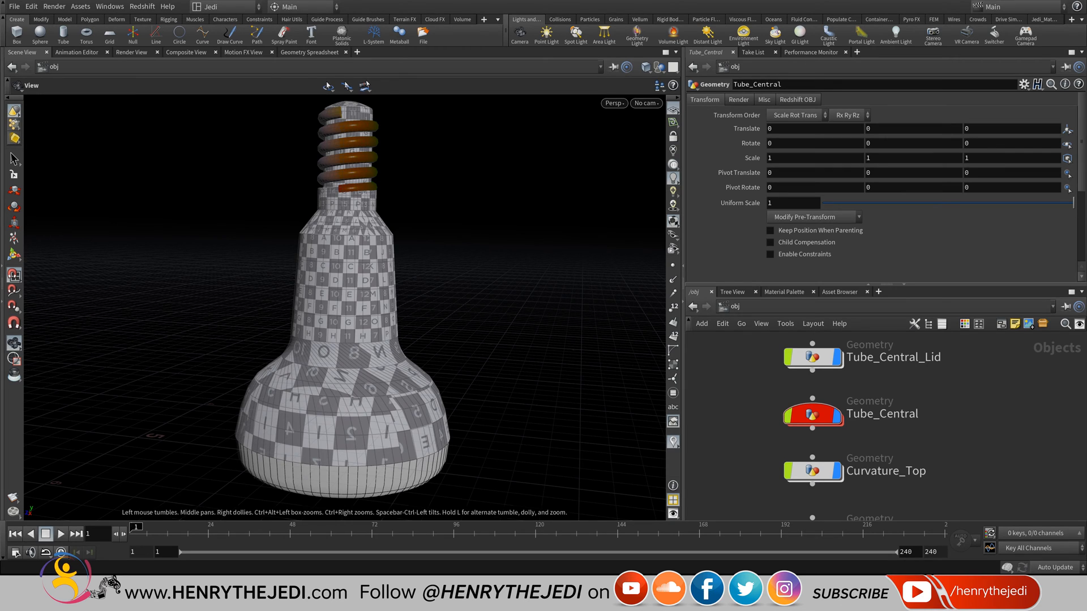
{"action": "middle_click_drag", "start_coordinate": [817, 385], "coordinate": [806, 492]}
{"action": "left_click", "coordinate": [807, 422]}
{"action": "left_click", "coordinate": [758, 352]}
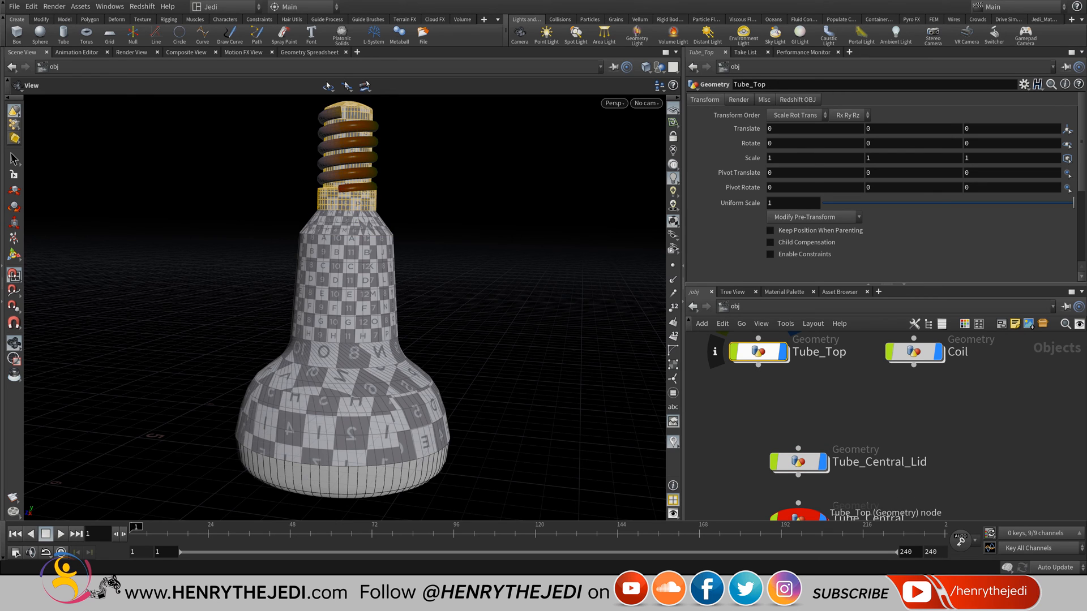
{"action": "double_click", "coordinate": [758, 351]}
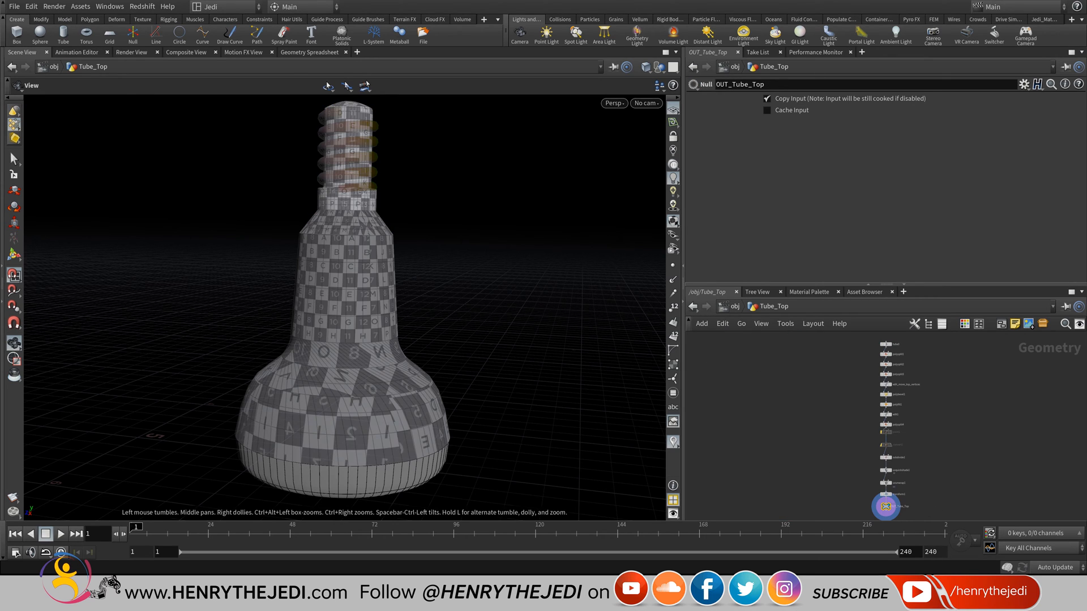
{"action": "key", "text": "u"}
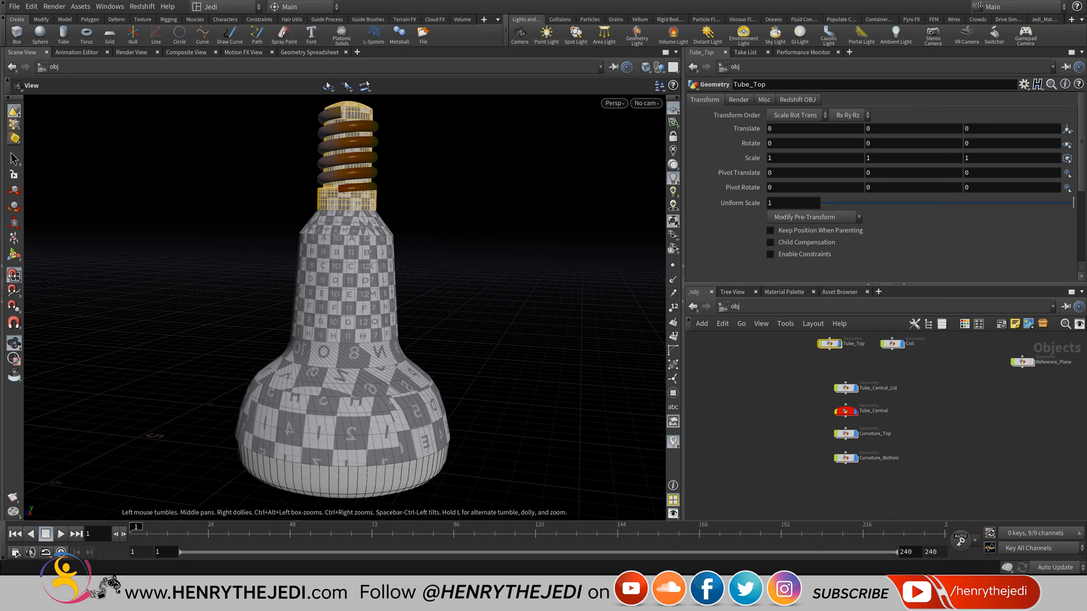
- Line up the Tube_Top and Coil nodes in one column above Tube_Central_Lid in the object network
{"action": "scroll", "coordinate": [855, 358], "scroll_direction": "up", "scroll_amount": 5}
{"action": "middle_click_drag", "start_coordinate": [855, 358], "coordinate": [824, 424]}
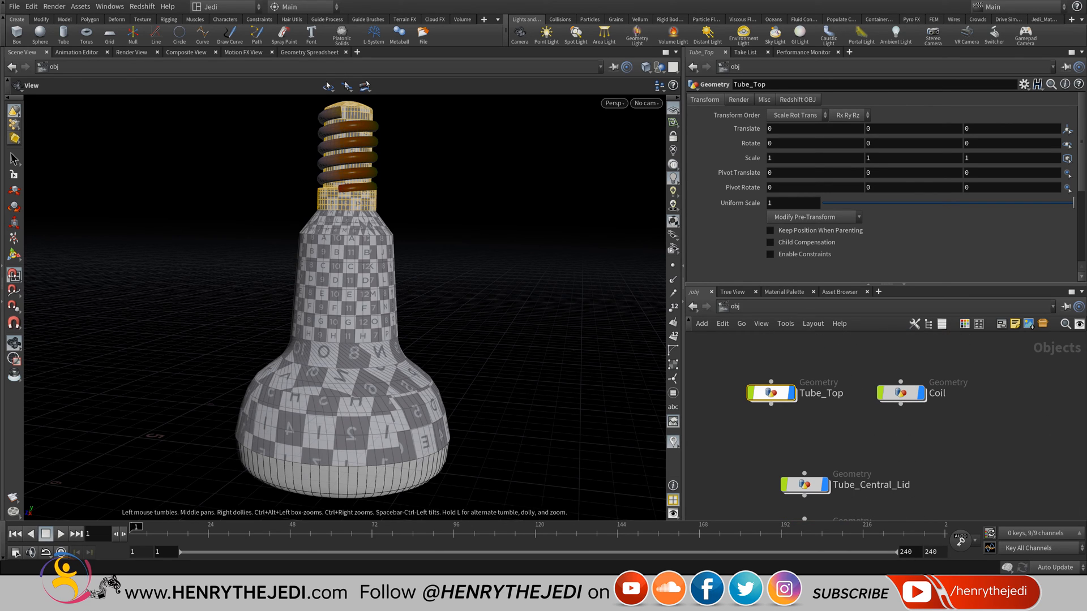
{"action": "left_click_drag", "start_coordinate": [771, 393], "coordinate": [804, 392]}
{"action": "left_click_drag", "start_coordinate": [901, 393], "coordinate": [804, 434]}
{"action": "middle_click_drag", "start_coordinate": [896, 461], "coordinate": [897, 398]}
{"action": "scroll", "coordinate": [902, 417], "scroll_direction": "down", "scroll_amount": 4}
- Duplicate the Tube_Top object, place the copy beside the original, and rename it Lid
{"action": "left_click_drag", "start_coordinate": [844, 359], "coordinate": [844, 360]}
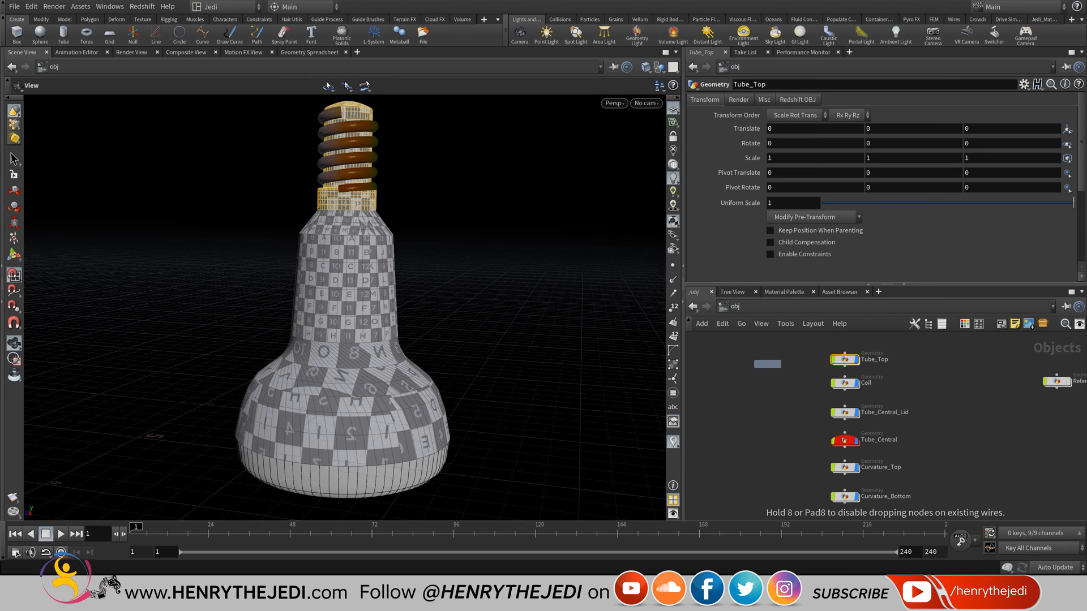
{"action": "left_click", "coordinate": [768, 363]}
{"action": "scroll", "coordinate": [764, 357], "scroll_direction": "up", "scroll_amount": 4}
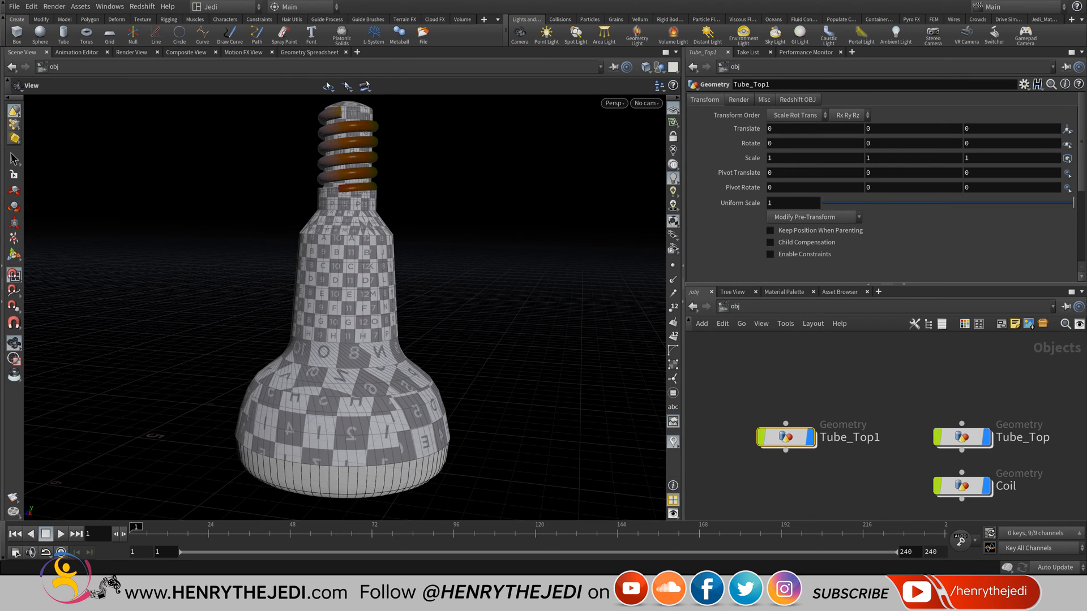
{"action": "left_click", "coordinate": [849, 437]}
{"action": "type", "text": "Lid"}
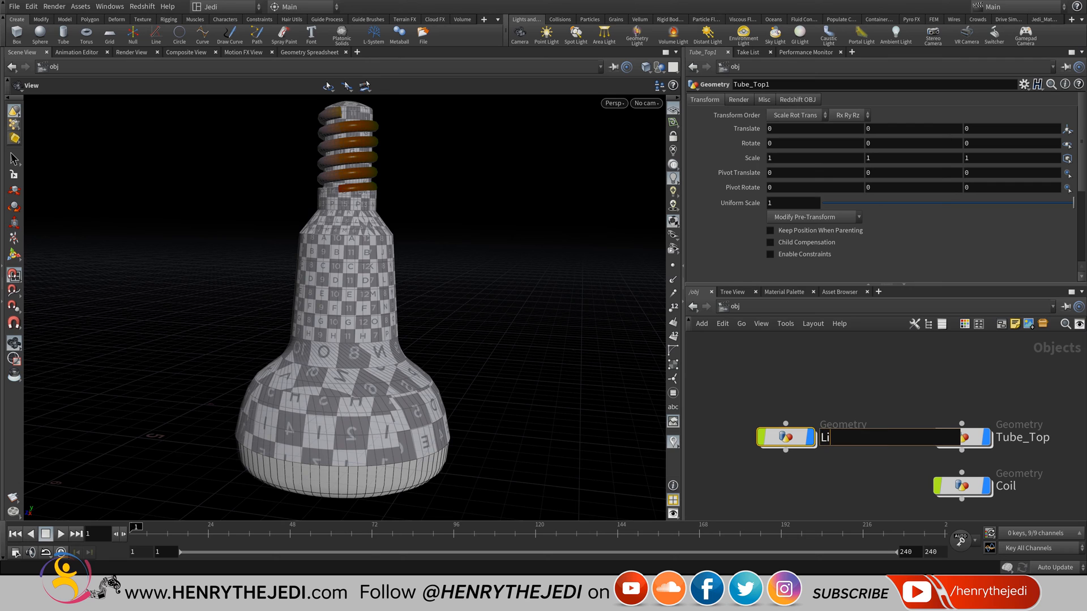
{"action": "key", "text": "Return"}
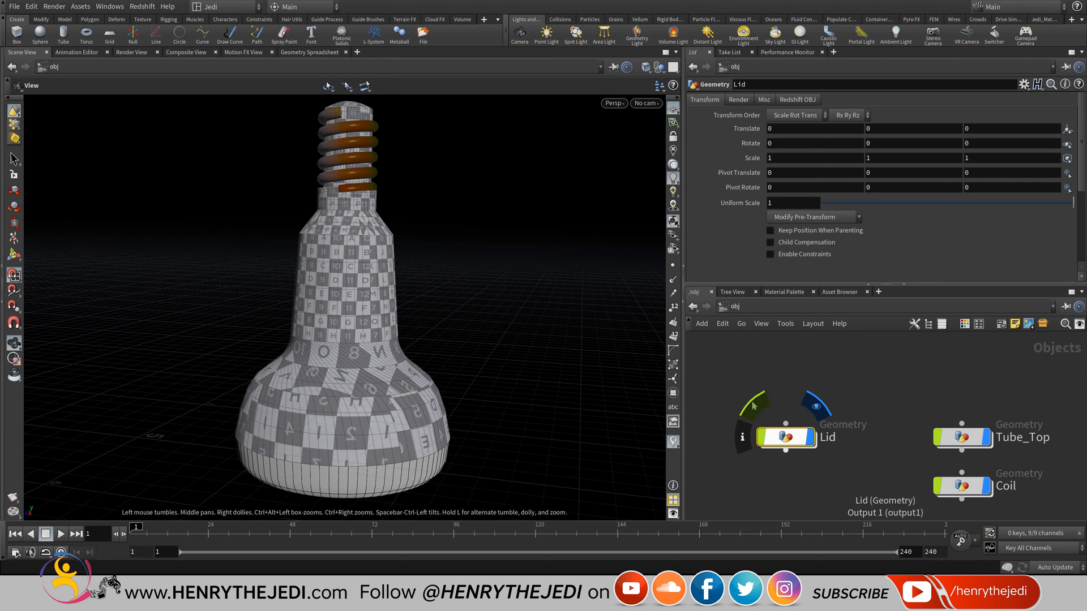
- Open the network inside the Lid object and select its tube0 node to show the parameters
{"action": "double_click", "coordinate": [786, 437]}
{"action": "middle_click_drag", "start_coordinate": [890, 335], "coordinate": [854, 371]}
{"action": "scroll", "coordinate": [866, 434], "scroll_direction": "up", "scroll_amount": 8}
{"action": "left_click", "coordinate": [829, 431]}
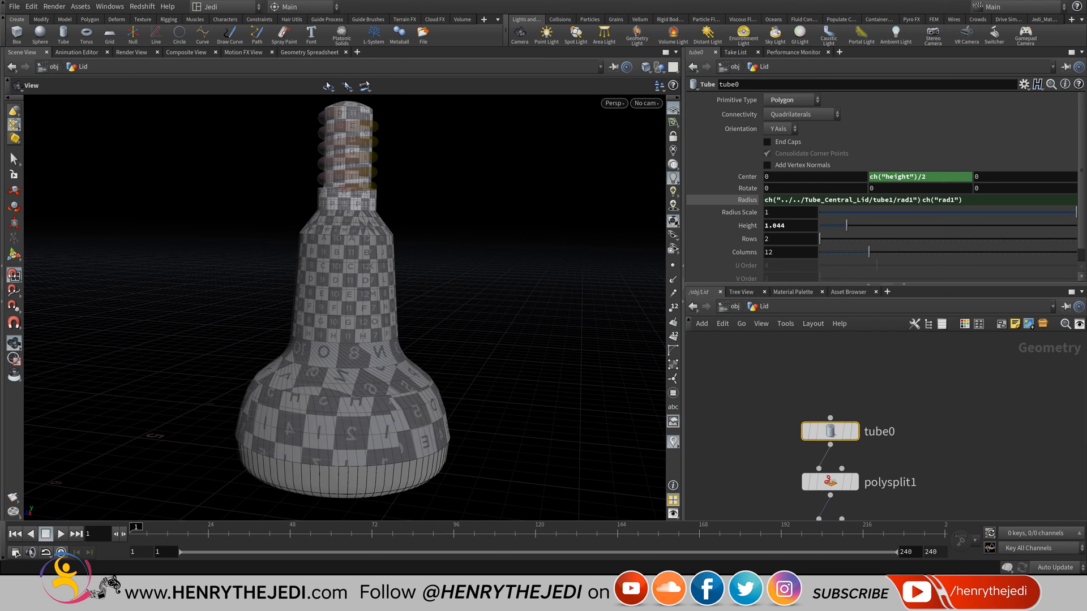
- Try adjusting tube0's second radius interactively, undo the change, and open its expression
{"action": "middle_click", "coordinate": [964, 199]}
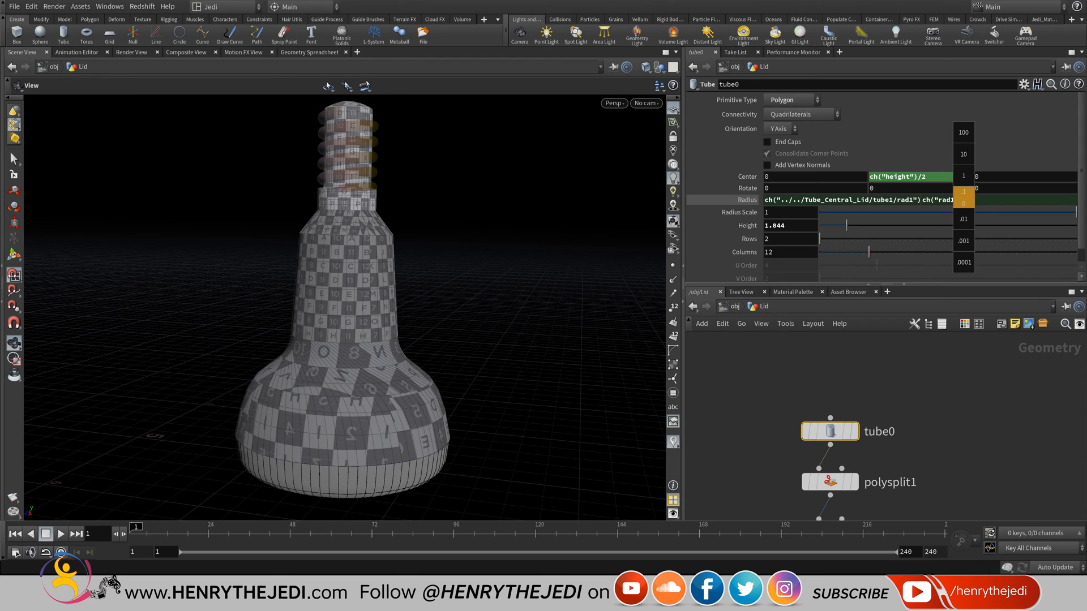
{"action": "middle_click_drag", "start_coordinate": [963, 198], "coordinate": [972, 198]}
{"action": "key", "text": "ctrl+z"}
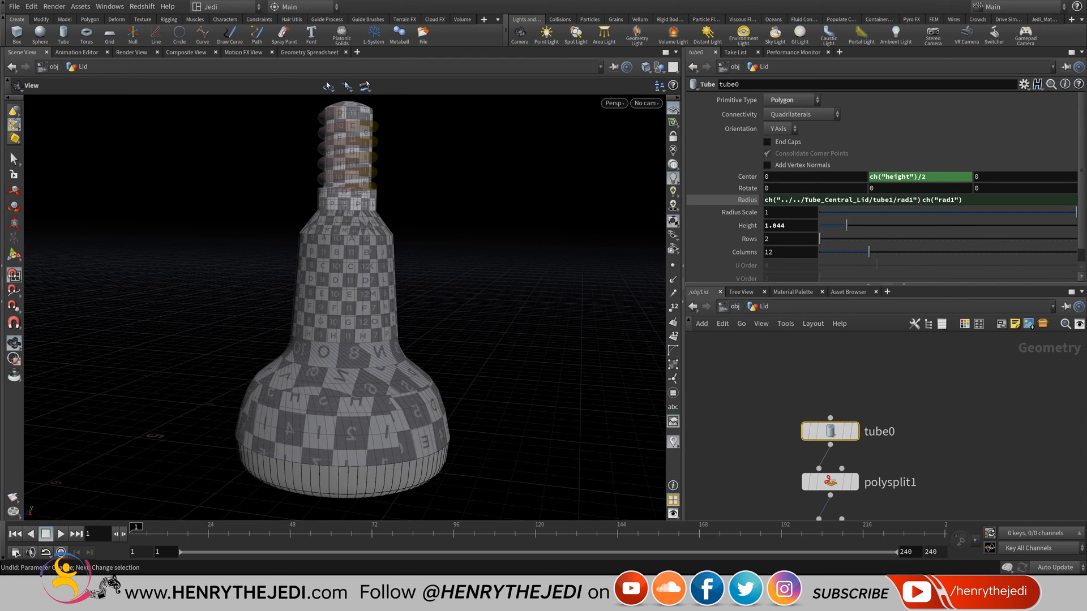
{"action": "left_click", "coordinate": [971, 200]}
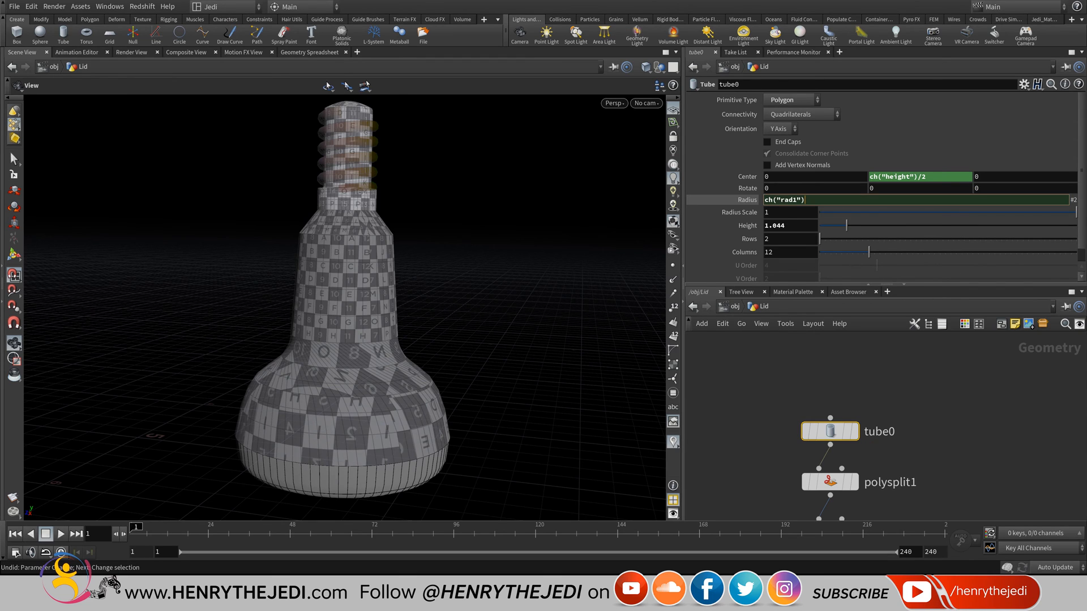
- Display tube0 in the viewport and set its second radius to ch("rad1")*2
{"action": "left_click", "coordinate": [855, 431]}
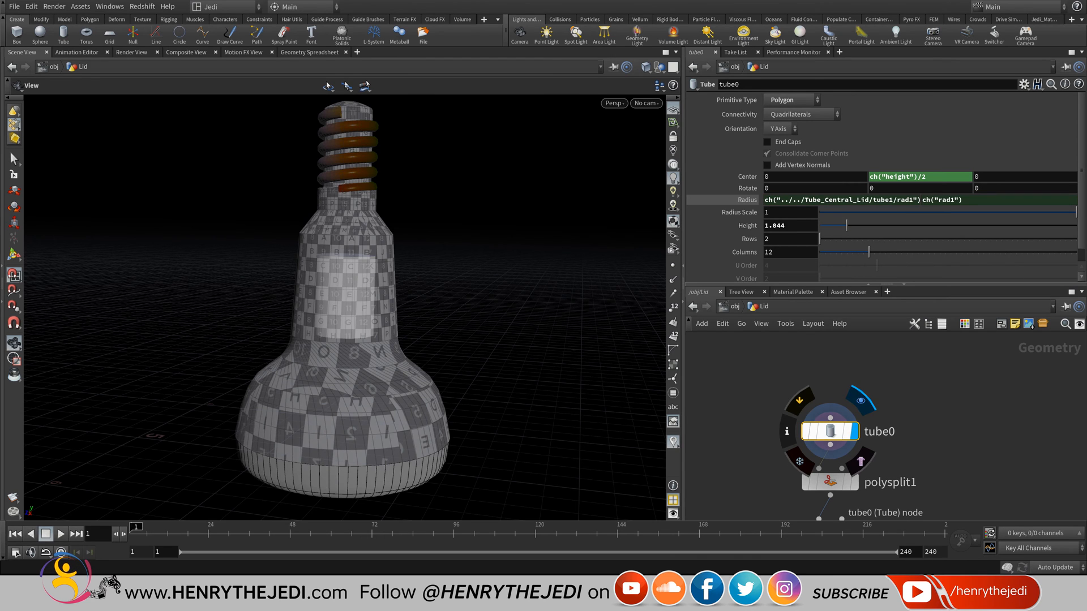
{"action": "middle_click_drag", "start_coordinate": [368, 271], "coordinate": [370, 291]}
{"action": "scroll", "coordinate": [370, 272], "scroll_direction": "up", "scroll_amount": 5}
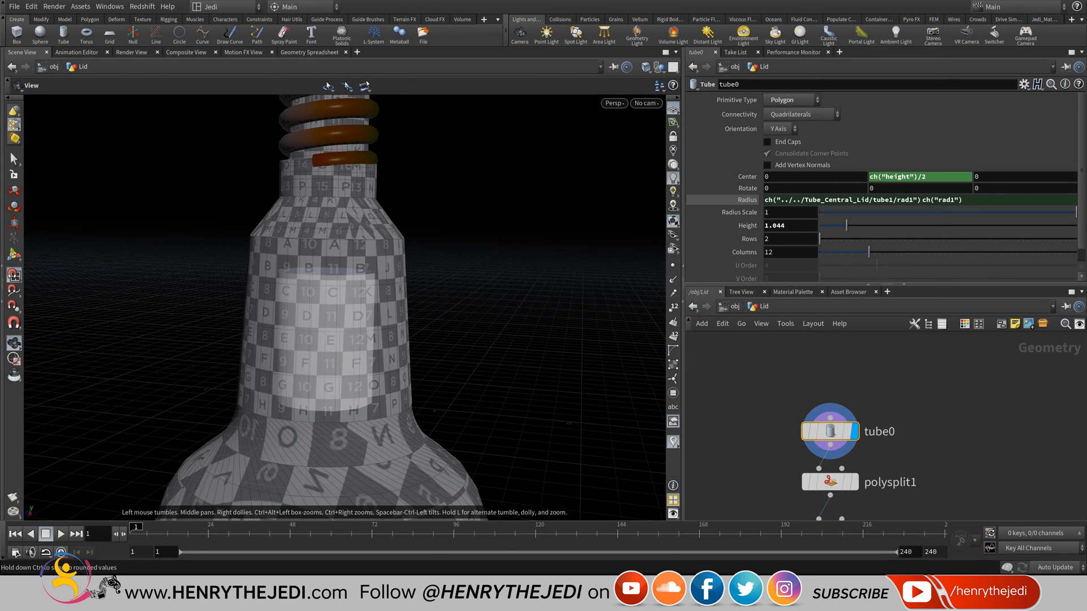
{"action": "left_click", "coordinate": [975, 200]}
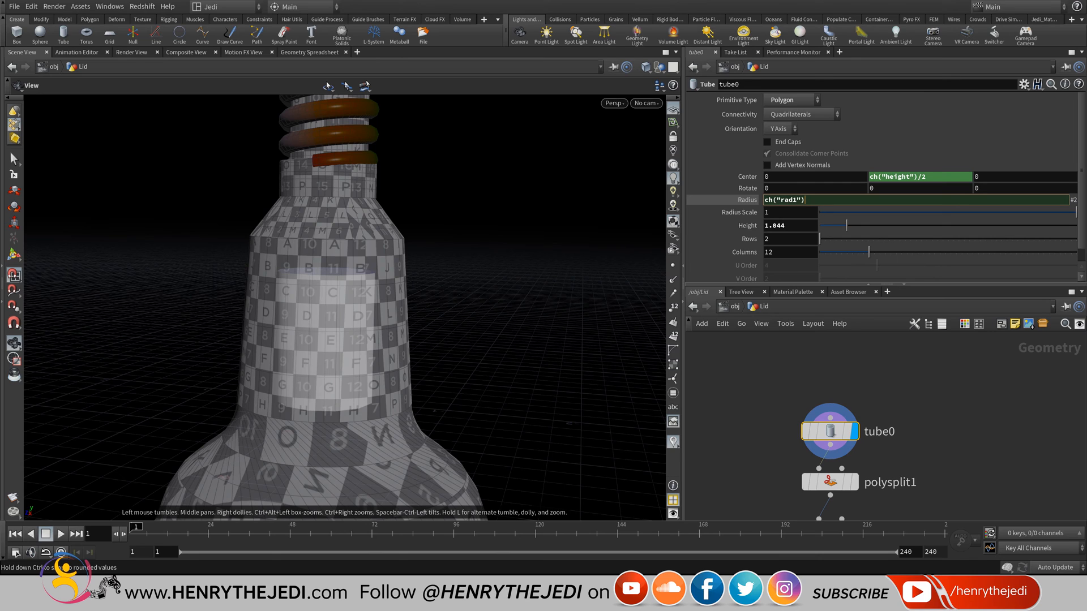
{"action": "type", "text": "*2"}
{"action": "key", "text": "Return"}
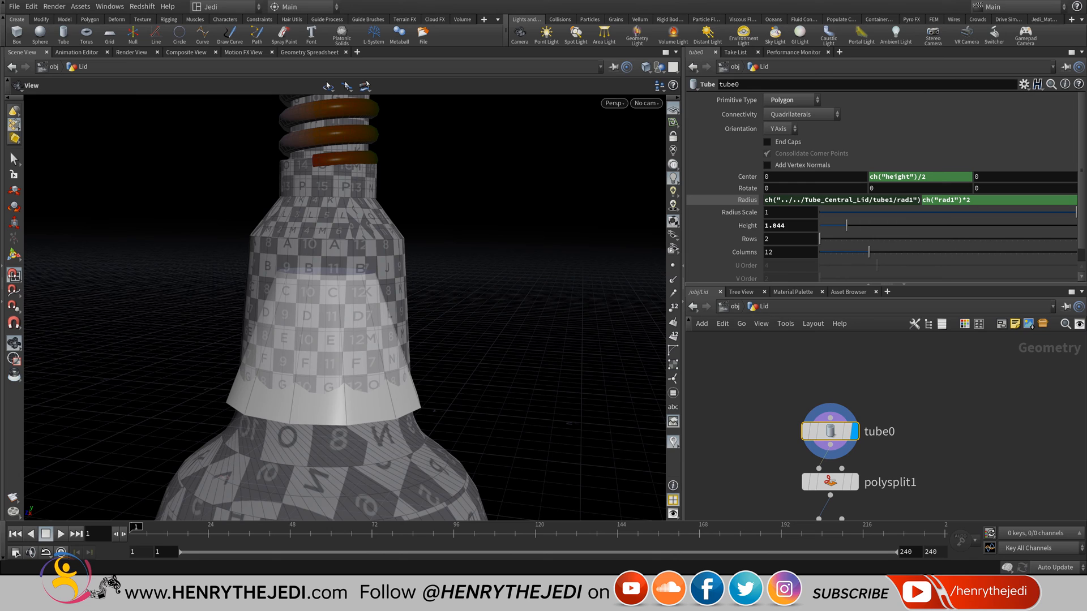
- Double tube0's first radius by extending the expression that references the radius of tube1 in Tube_Central_Lid
{"action": "left_click", "coordinate": [869, 200]}
{"action": "left_click", "coordinate": [987, 189]}
{"action": "left_click", "coordinate": [793, 226]}
{"action": "left_click_drag", "start_coordinate": [846, 225], "coordinate": [846, 226]}
{"action": "left_click", "coordinate": [889, 200]}
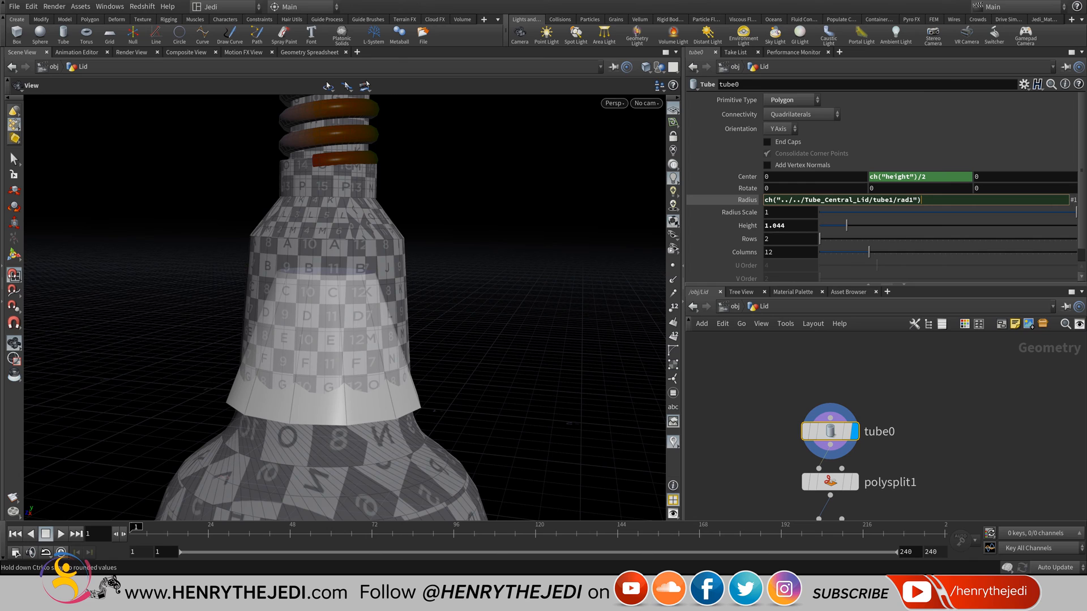
{"action": "key", "text": "Return"}
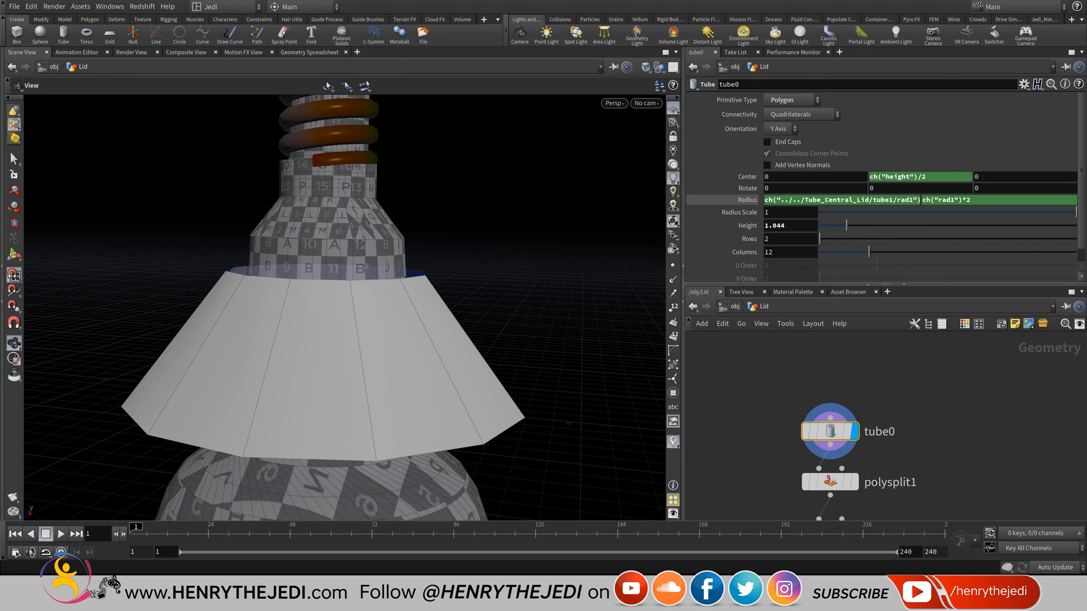
- Set tube0's second radius expression to ch("rad1") so both radii match
{"action": "left_click_drag", "start_coordinate": [958, 200], "coordinate": [972, 200]}
{"action": "left_click", "coordinate": [971, 200]}
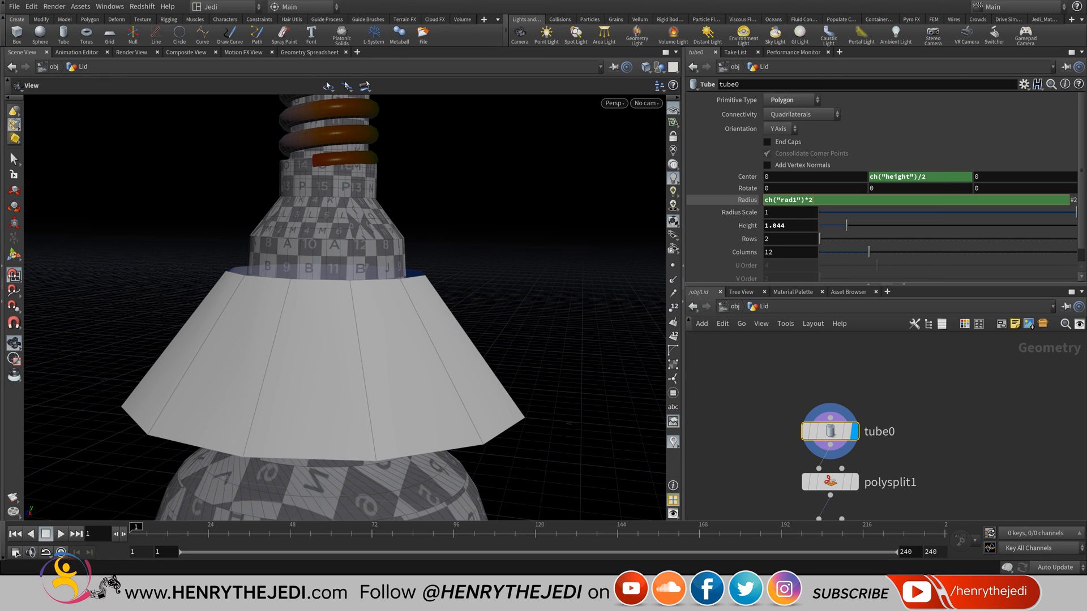
{"action": "key", "text": "Return"}
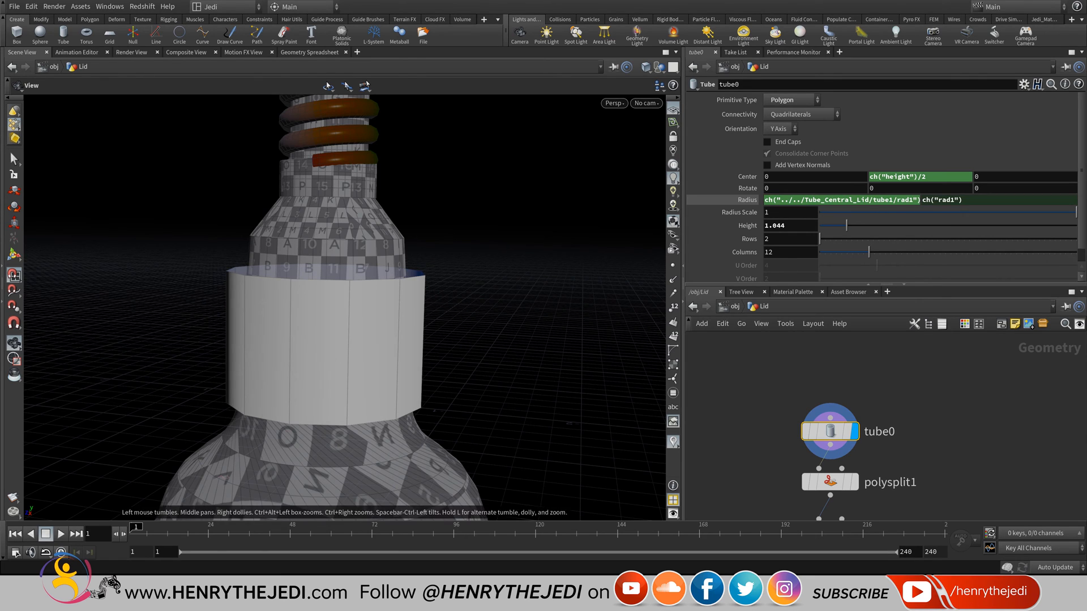
- Try a multiplier of 3 in tube0's first radius expression and reduce it to a smaller factor
{"action": "left_click_drag", "start_coordinate": [326, 431], "coordinate": [326, 390], "text": "alt"}
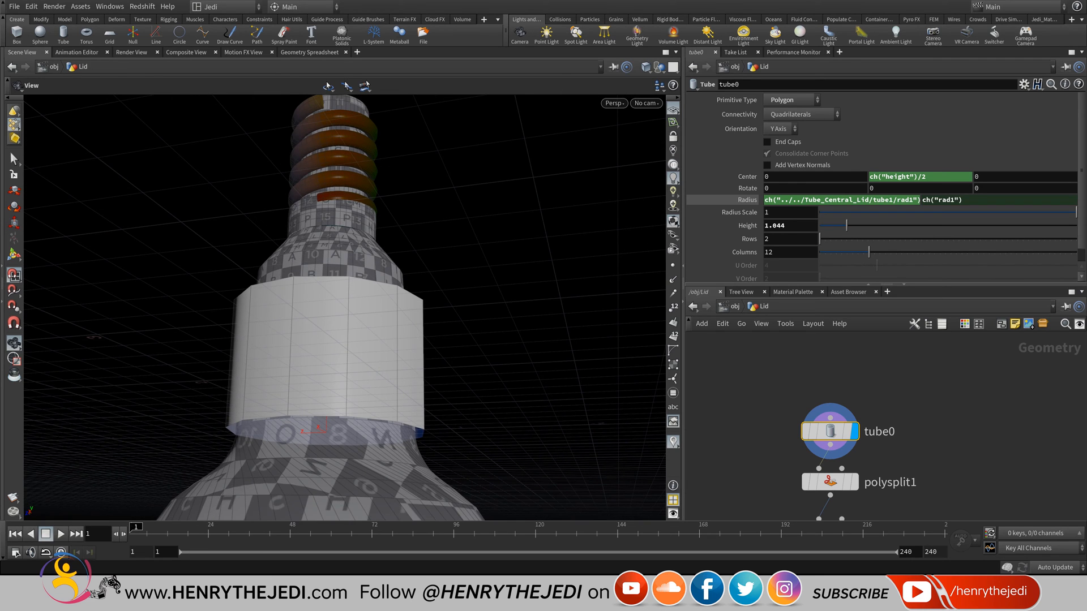
{"action": "left_click", "coordinate": [845, 199]}
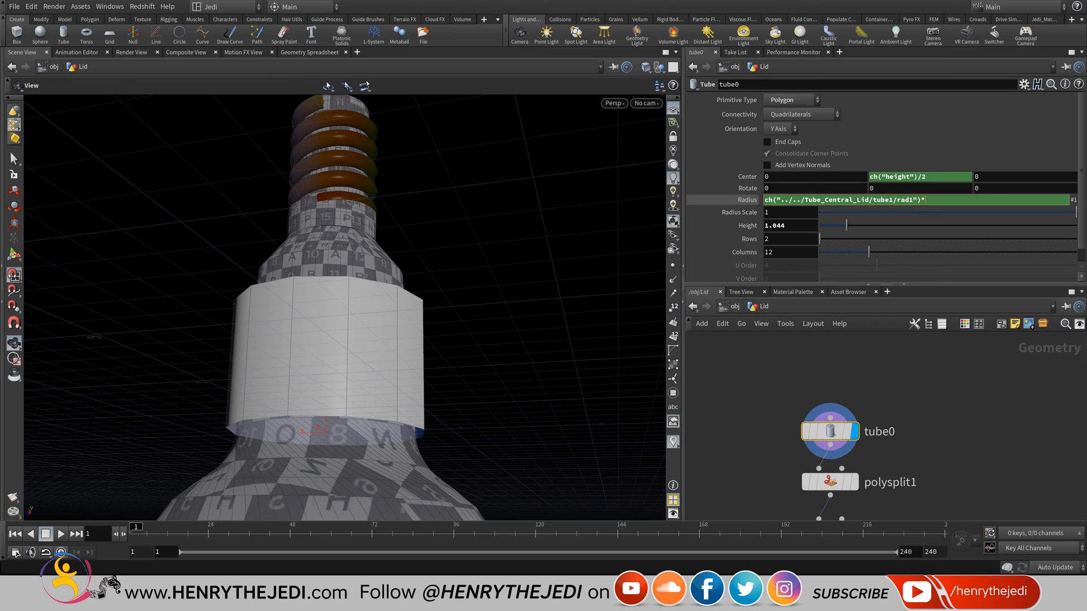
{"action": "key", "text": "Return"}
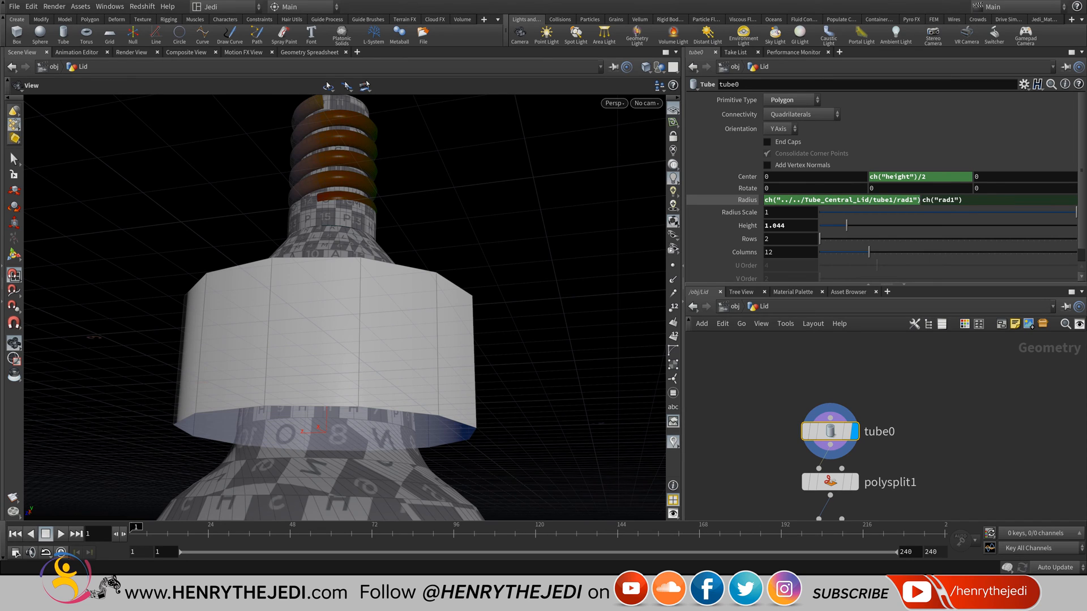
{"action": "left_click", "coordinate": [917, 200]}
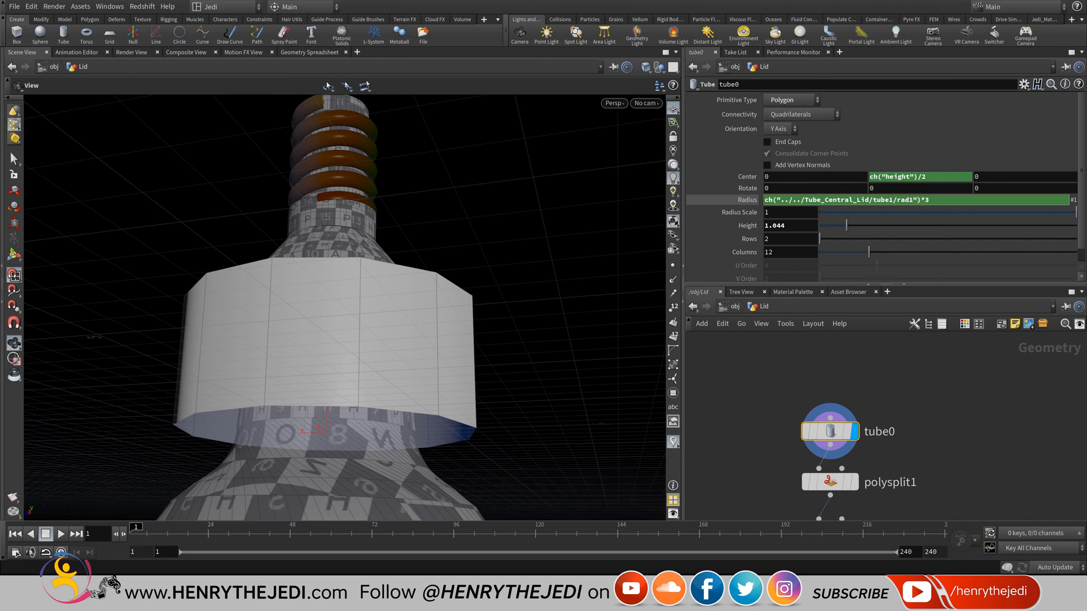
{"action": "double_click", "coordinate": [927, 200]}
{"action": "type", "text": "ch(\"rad1\")"}
{"action": "key", "text": "Return"}
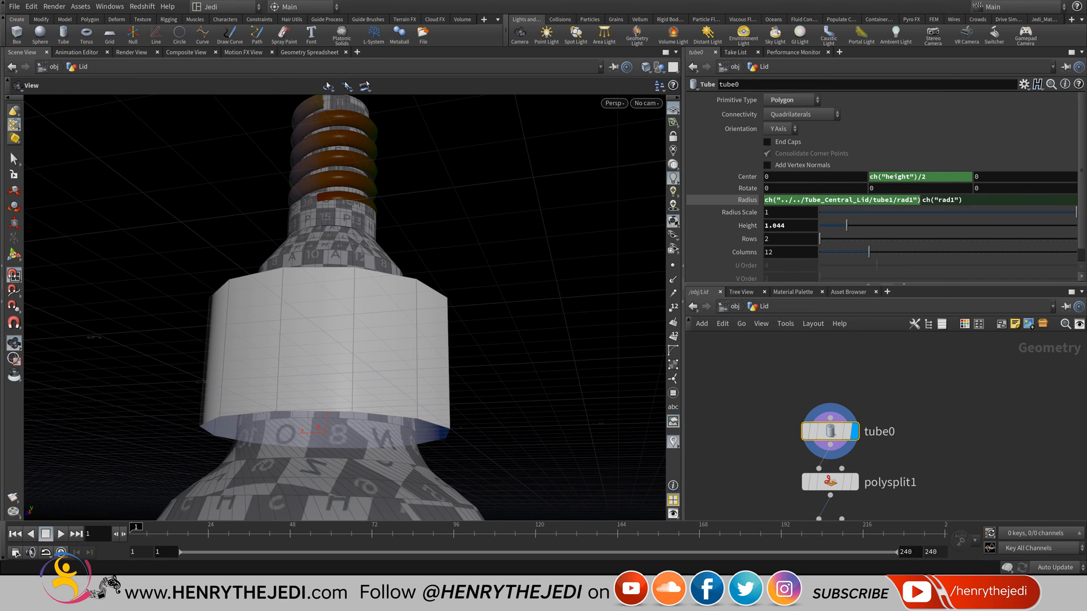
- Raise tube0's height to 2.3 and check the tube against the bulb
{"action": "left_click_drag", "start_coordinate": [846, 225], "coordinate": [879, 225]}
{"action": "scroll", "coordinate": [339, 283], "scroll_direction": "up", "scroll_amount": 2}
{"action": "scroll", "coordinate": [340, 283], "scroll_direction": "down", "scroll_amount": 3}
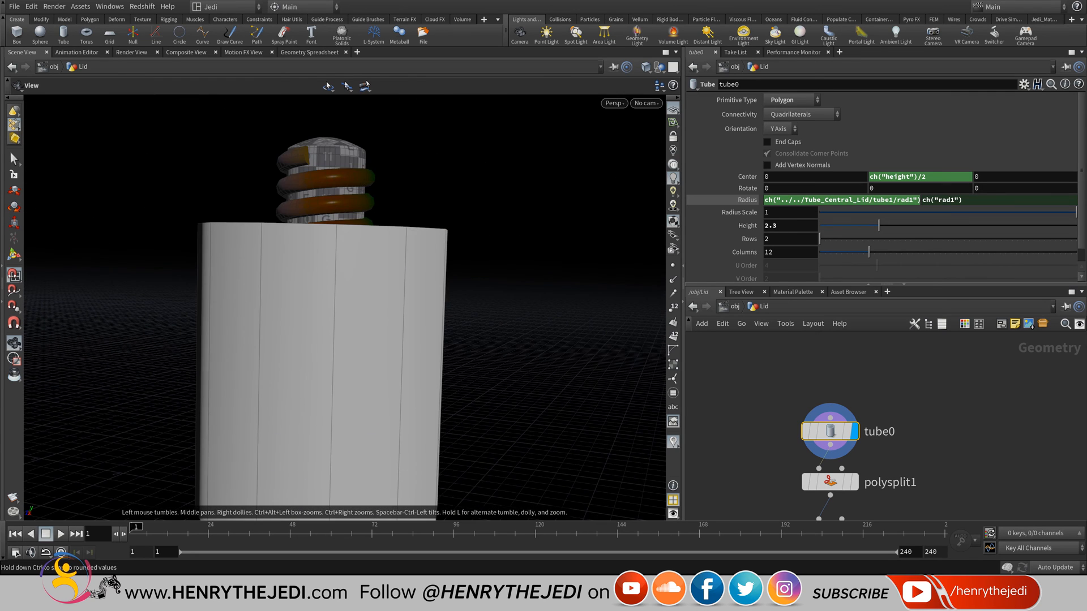
{"action": "left_click_drag", "start_coordinate": [340, 283], "coordinate": [339, 326]}
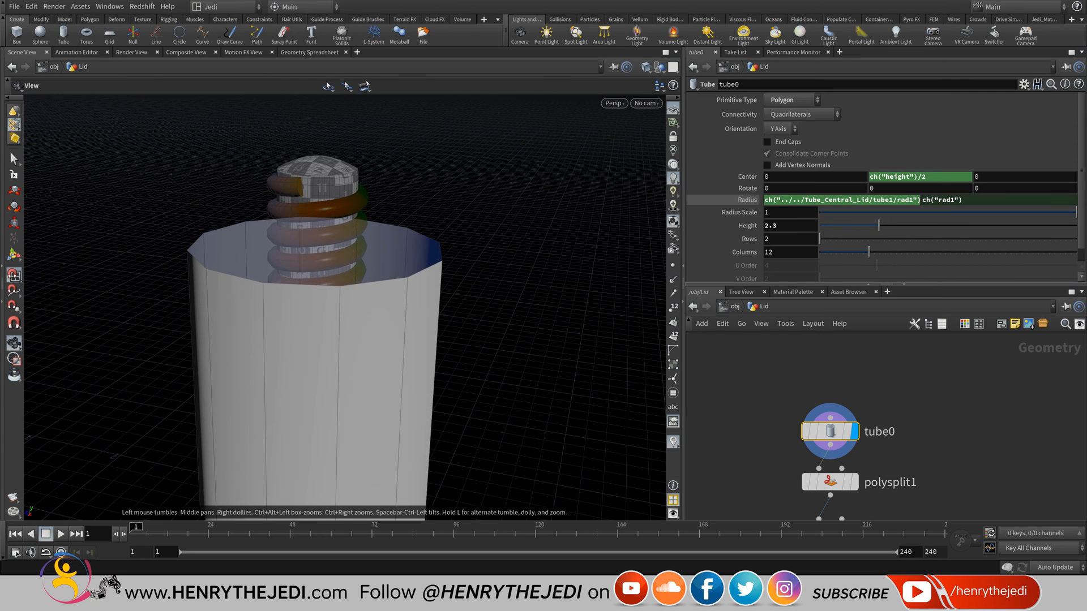
- Show the front view in wireframe and raise tube0's height to 3.32 so it encloses the bulb's threaded end
{"action": "left_click", "coordinate": [672, 107]}
{"action": "mouse_move", "coordinate": [619, 127]}
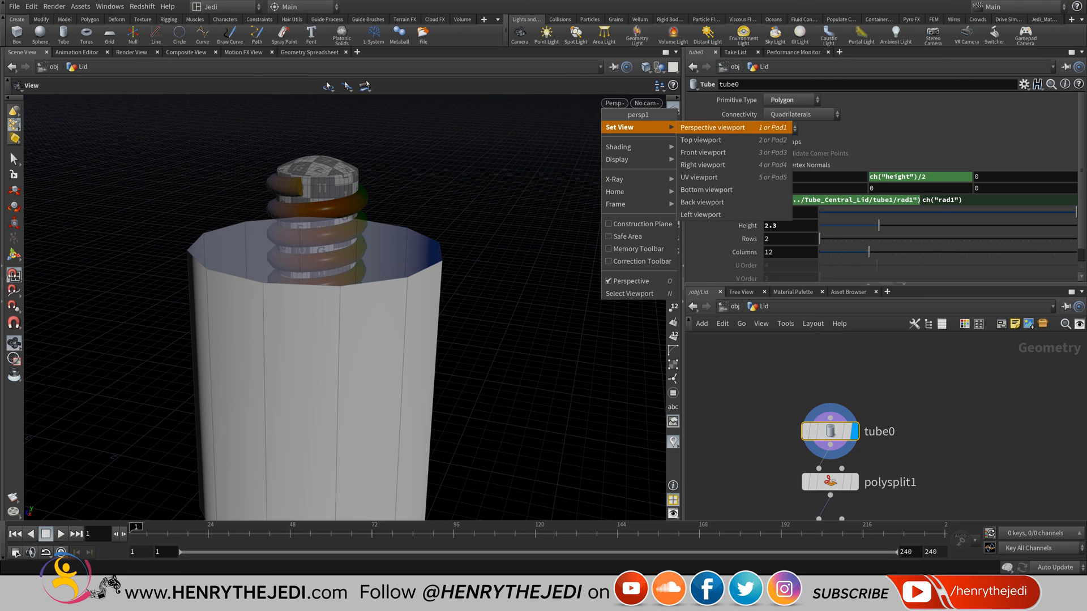
{"action": "left_click", "coordinate": [703, 152]}
{"action": "scroll", "coordinate": [339, 306], "scroll_direction": "down", "scroll_amount": 8}
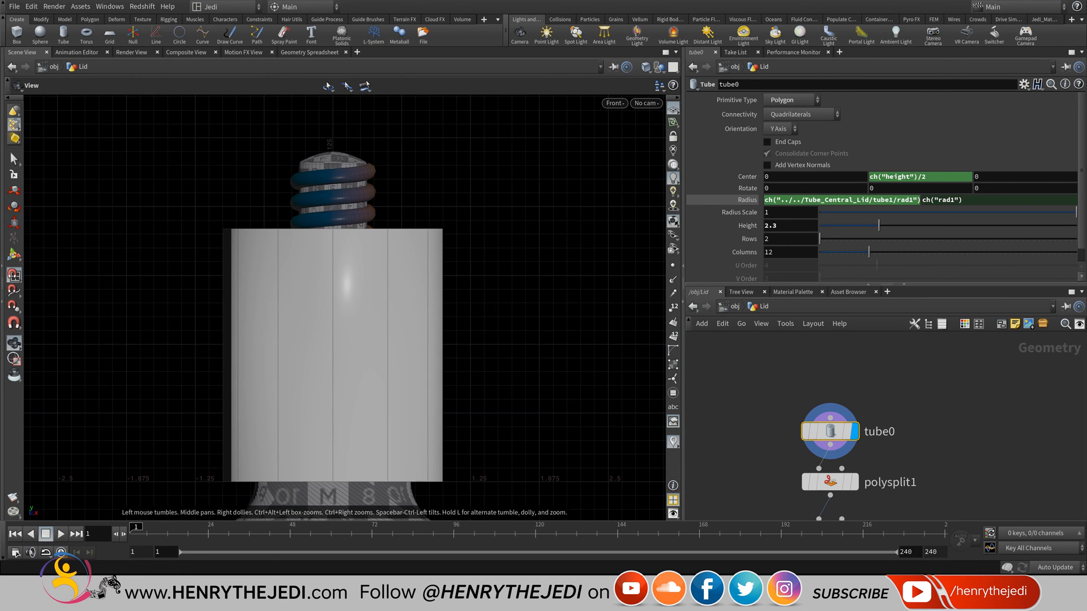
{"action": "left_click", "coordinate": [645, 67]}
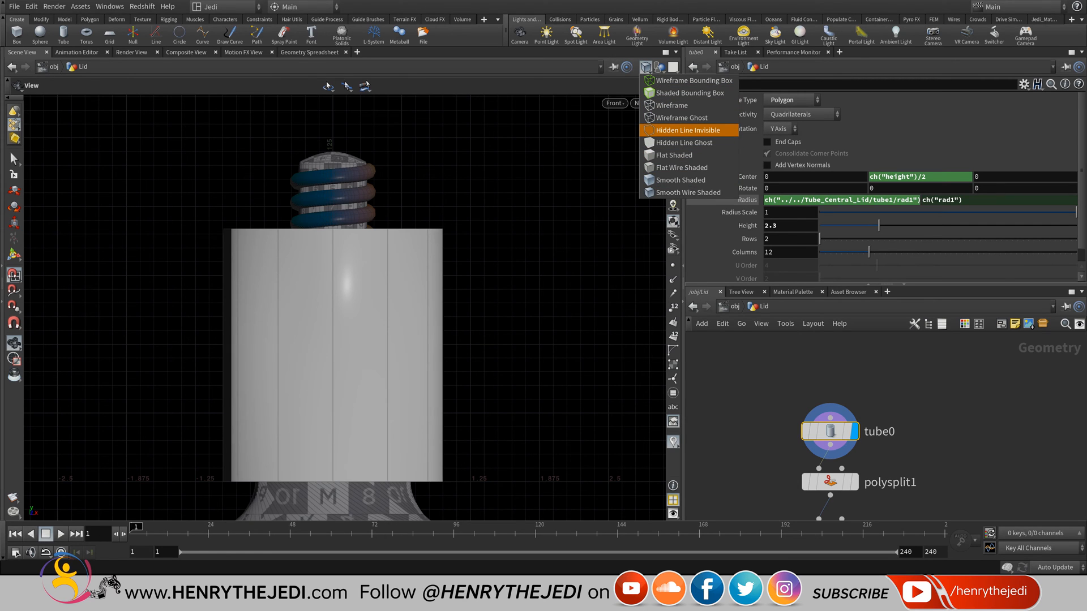
{"action": "left_click", "coordinate": [671, 106]}
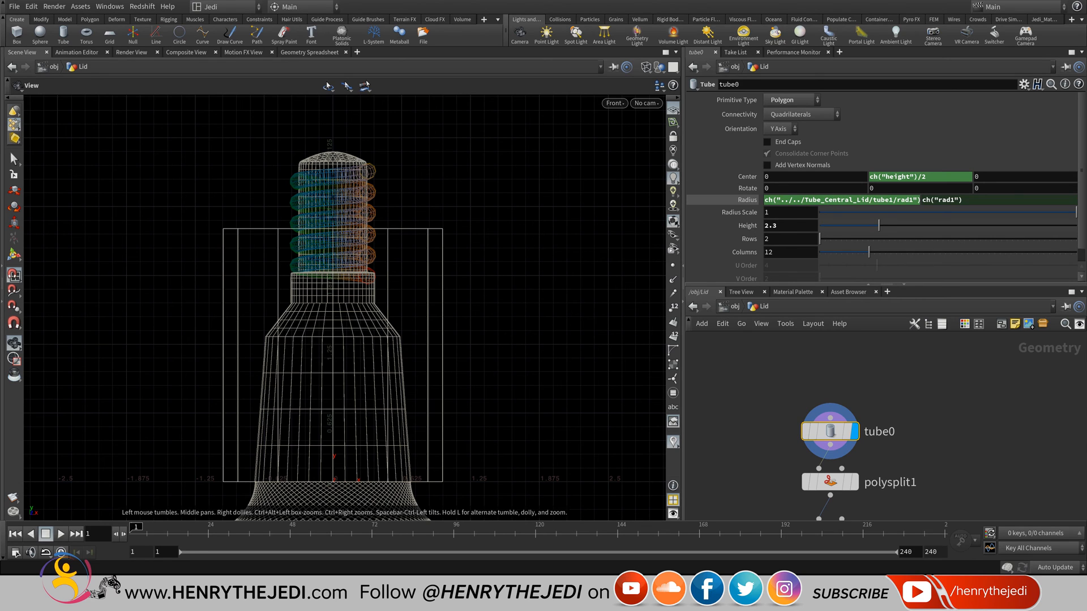
{"action": "left_click_drag", "start_coordinate": [879, 226], "coordinate": [904, 225]}
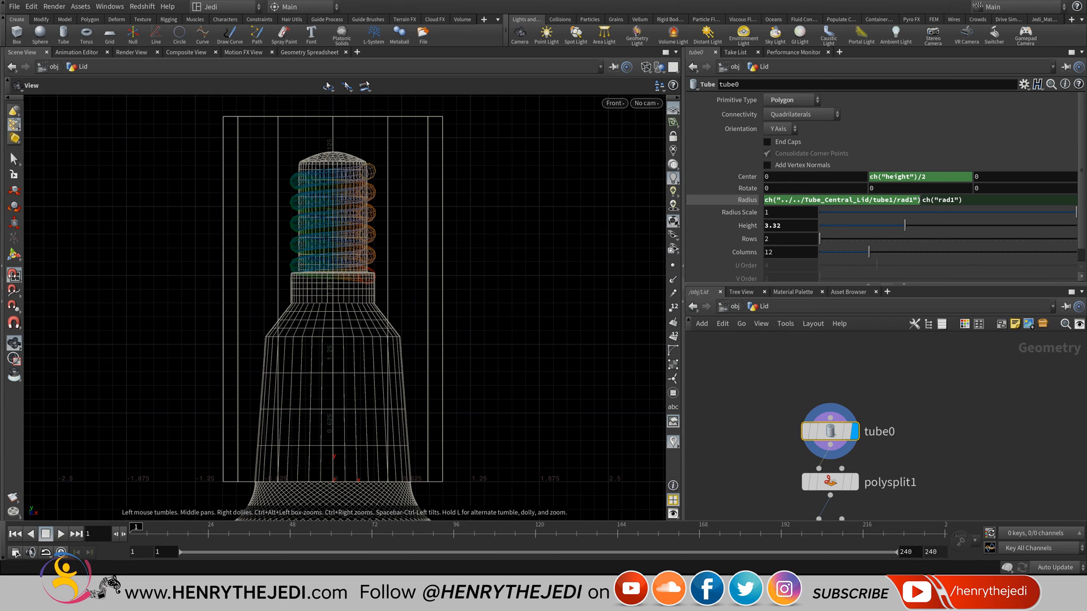
- Return the viewport to the perspective view with Smooth Wire Shaded display
{"action": "left_click", "coordinate": [672, 108]}
{"action": "mouse_move", "coordinate": [620, 127]}
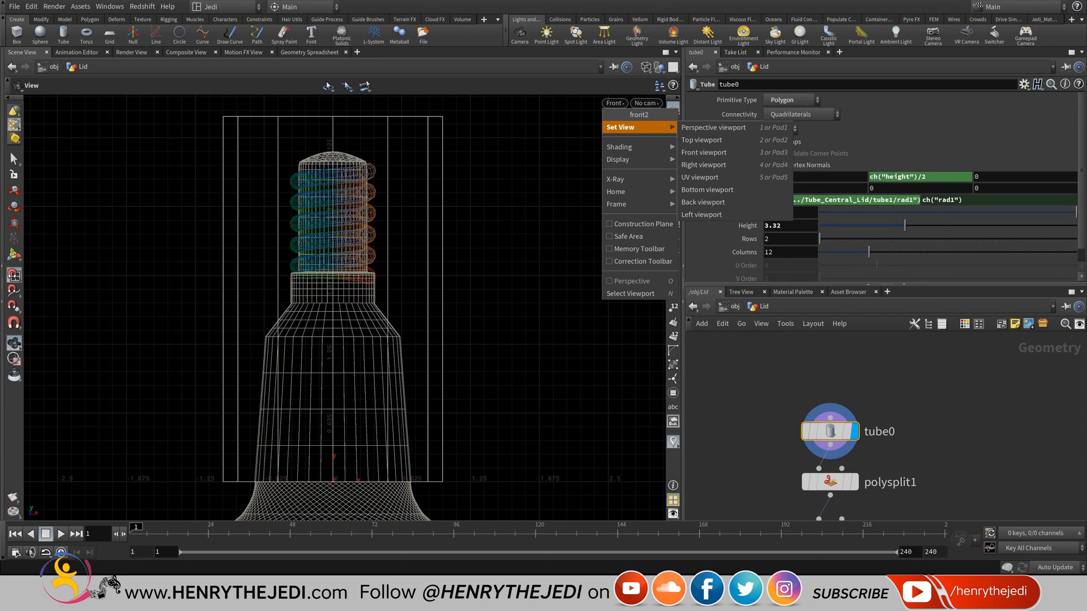
{"action": "left_click", "coordinate": [713, 127]}
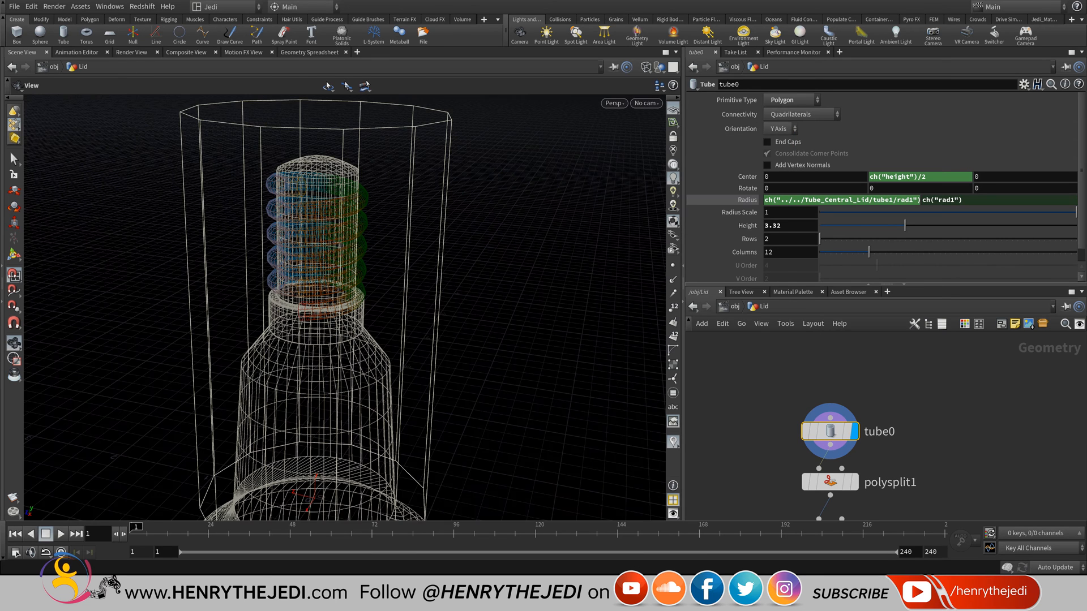
{"action": "middle_click_drag", "start_coordinate": [344, 308], "coordinate": [344, 302]}
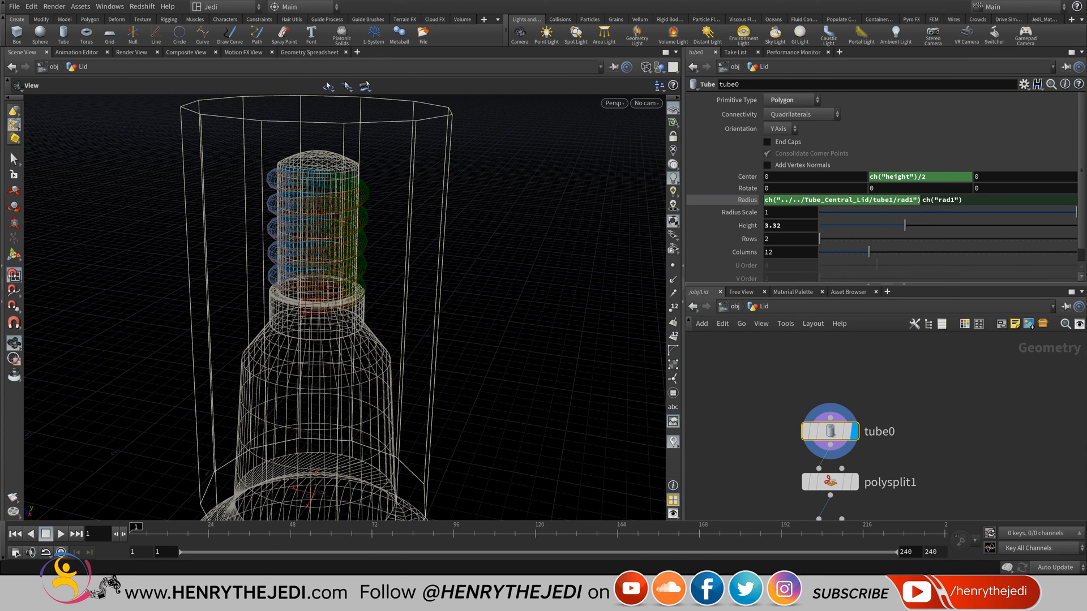
{"action": "left_click", "coordinate": [645, 67]}
{"action": "left_click", "coordinate": [688, 193]}
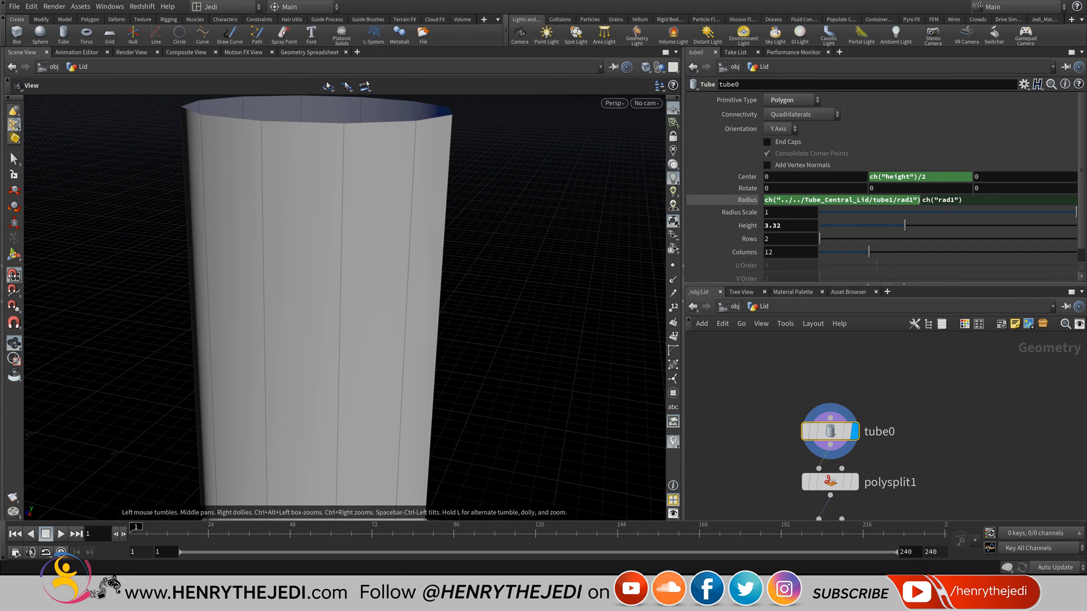
- Display polysplit1 and edit_move_top_vertices in turn to examine their effect on the resized tube
{"action": "scroll", "coordinate": [874, 458], "scroll_direction": "down", "scroll_amount": 4}
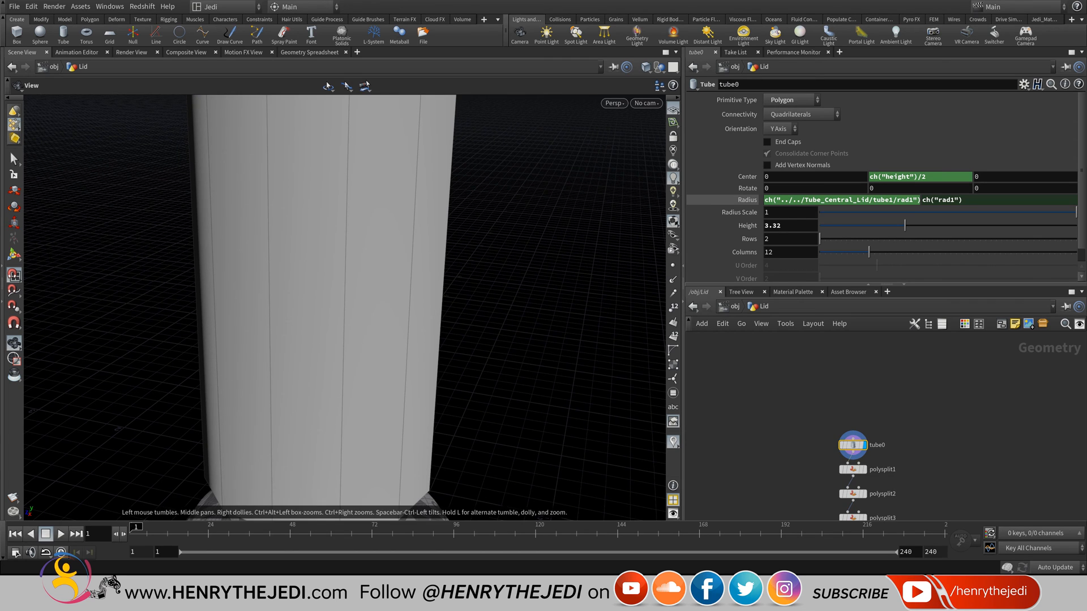
{"action": "middle_click_drag", "start_coordinate": [497, 206], "coordinate": [423, 272]}
{"action": "scroll", "coordinate": [423, 272], "scroll_direction": "down", "scroll_amount": 5}
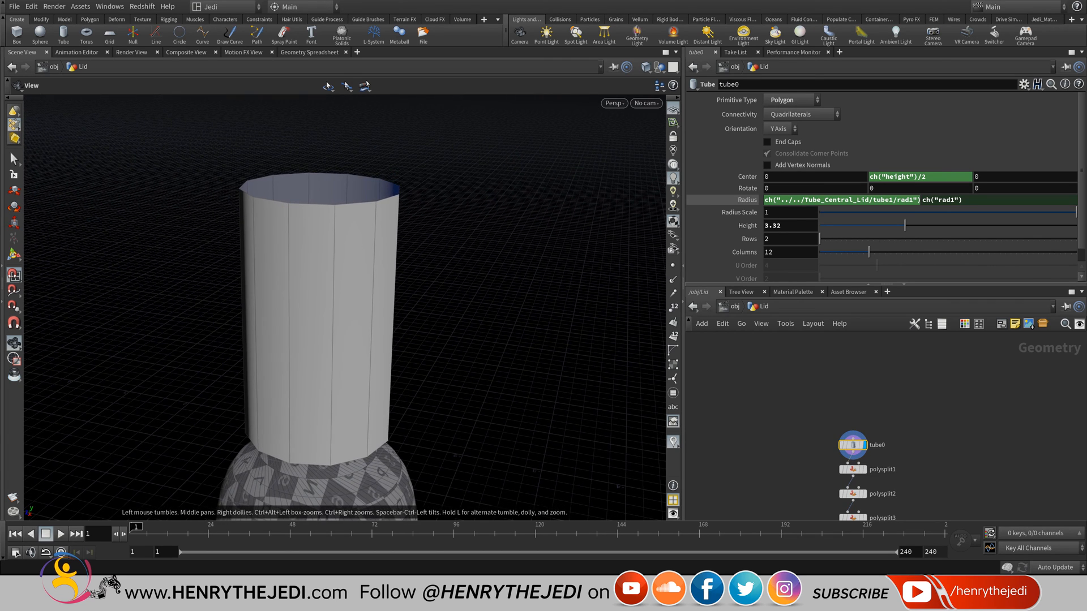
{"action": "scroll", "coordinate": [855, 498], "scroll_direction": "up", "scroll_amount": 6}
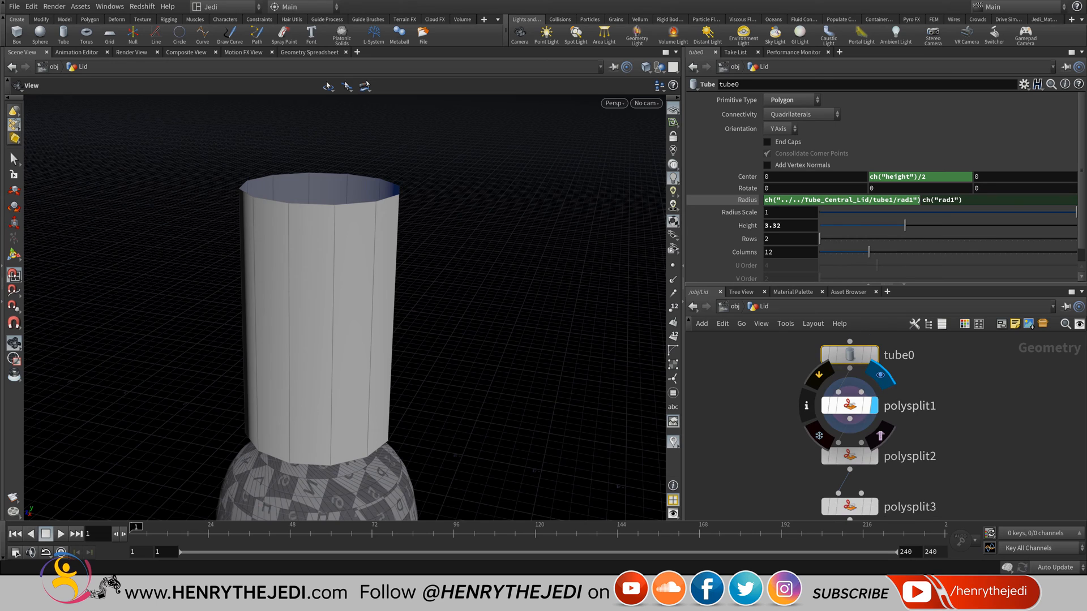
{"action": "left_click", "coordinate": [851, 406]}
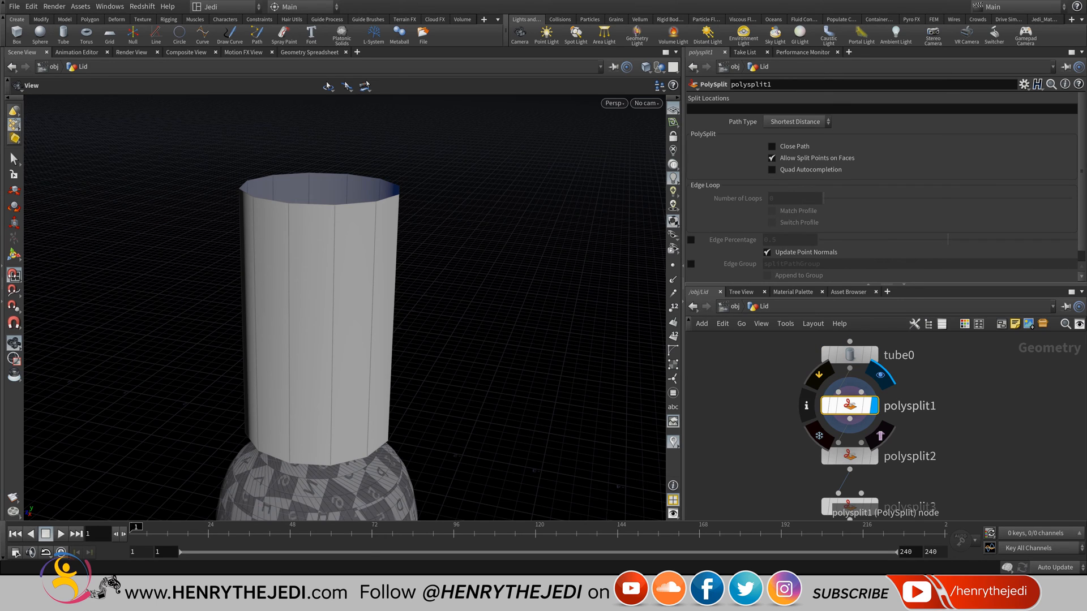
{"action": "middle_click_drag", "start_coordinate": [947, 429], "coordinate": [941, 323]}
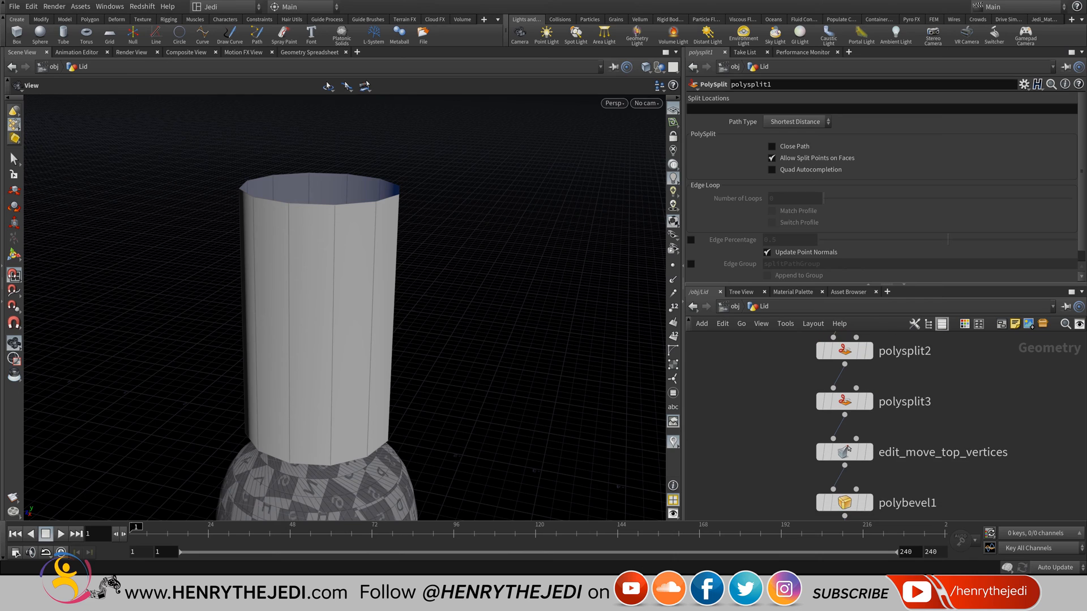
{"action": "middle_click_drag", "start_coordinate": [847, 450], "coordinate": [840, 375]}
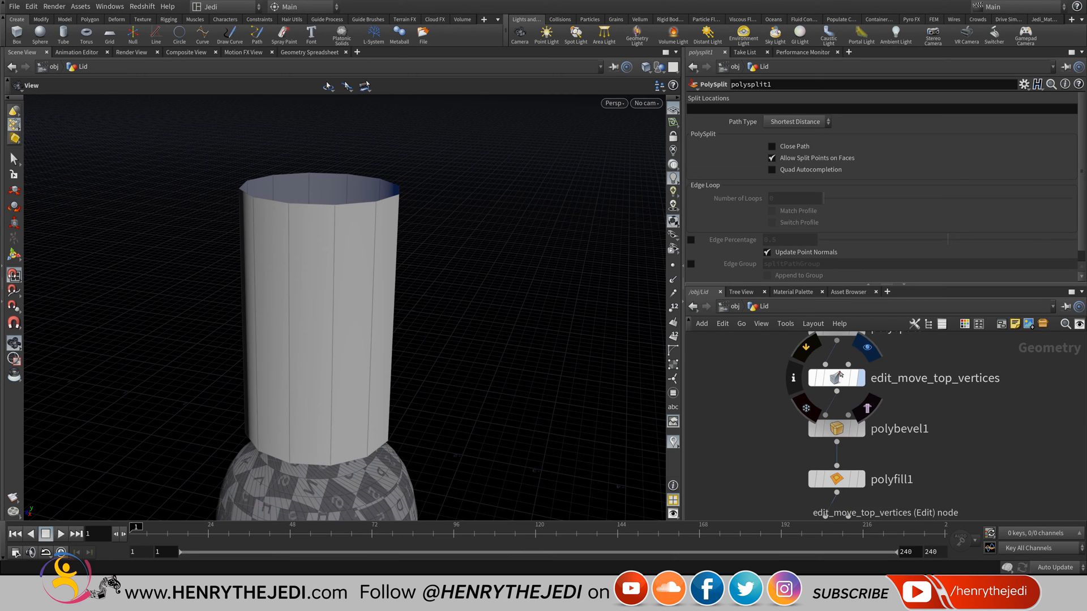
{"action": "key", "text": "r"}
{"action": "middle_click_drag", "start_coordinate": [840, 375], "coordinate": [819, 459]}
{"action": "scroll", "coordinate": [819, 460], "scroll_direction": "down", "scroll_amount": 3}
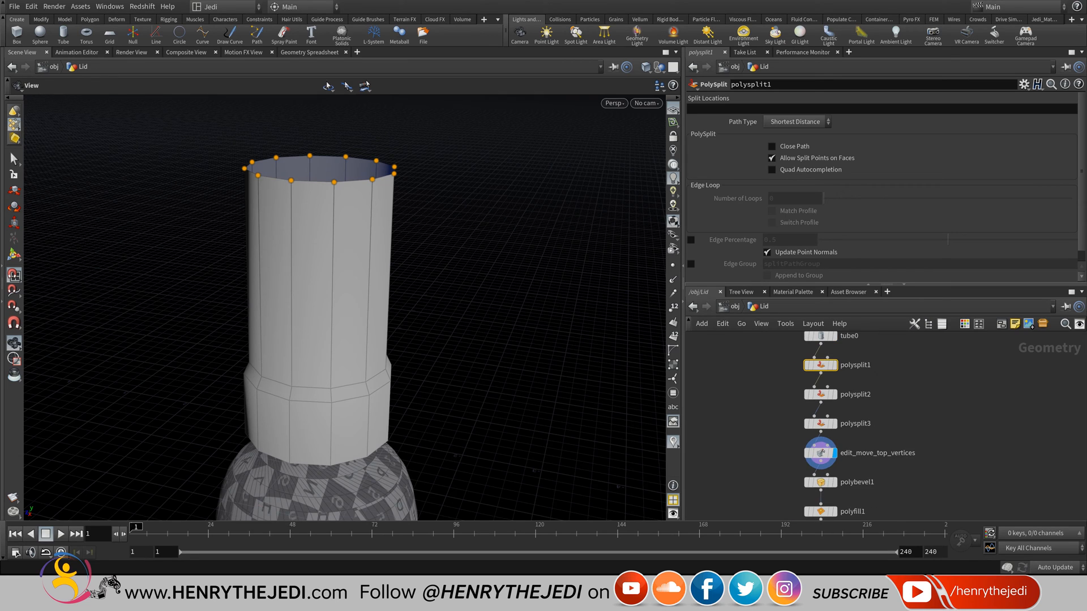
- Delete the polysplit1 to polysplit3, edit_move_top_vertices and polybevel1 nodes, and move tube0 closer to polyfill1
{"action": "left_click_drag", "start_coordinate": [950, 483], "coordinate": [821, 467]}
{"action": "key", "text": "Delete"}
{"action": "middle_click_drag", "start_coordinate": [821, 468], "coordinate": [829, 387]}
{"action": "scroll", "coordinate": [849, 453], "scroll_direction": "up", "scroll_amount": 5}
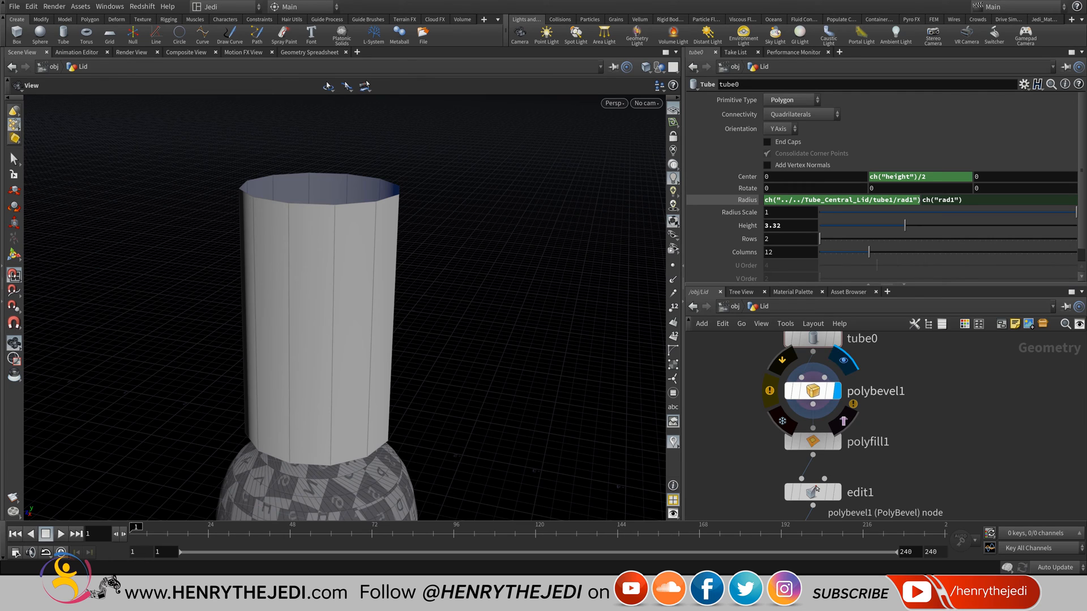
{"action": "left_click", "coordinate": [813, 390]}
{"action": "key", "text": "Delete"}
{"action": "middle_click_drag", "start_coordinate": [813, 391], "coordinate": [813, 455]}
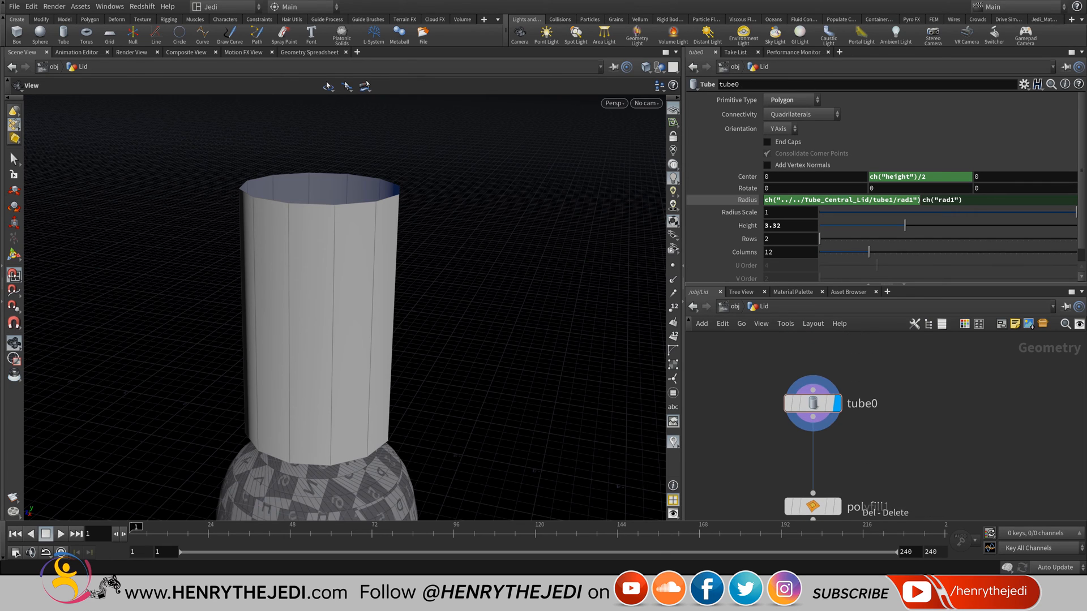
{"action": "left_click_drag", "start_coordinate": [812, 402], "coordinate": [812, 454]}
- Display and select polyfill1 to show the tube's capped top, and save the scene
{"action": "middle_click_drag", "start_coordinate": [813, 506], "coordinate": [817, 419]}
{"action": "left_click", "coordinate": [841, 419]}
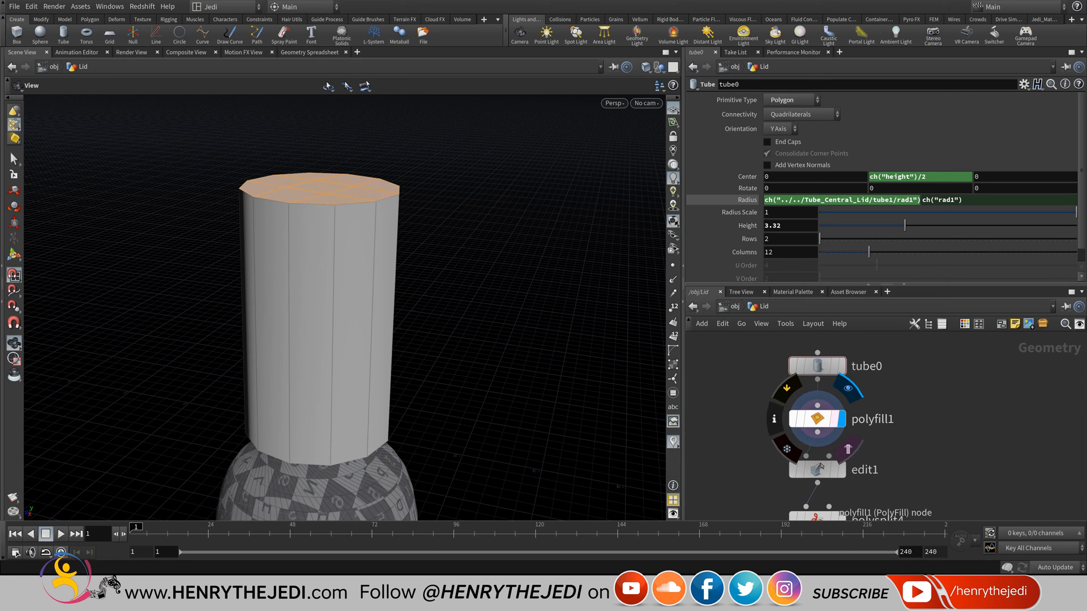
{"action": "left_click", "coordinate": [817, 419]}
{"action": "mouse_move", "coordinate": [340, 340]}
{"action": "left_mouse_down"}
{"action": "mouse_move", "coordinate": [348, 221]}
{"action": "mouse_move", "coordinate": [337, 351]}
{"action": "left_mouse_up"}
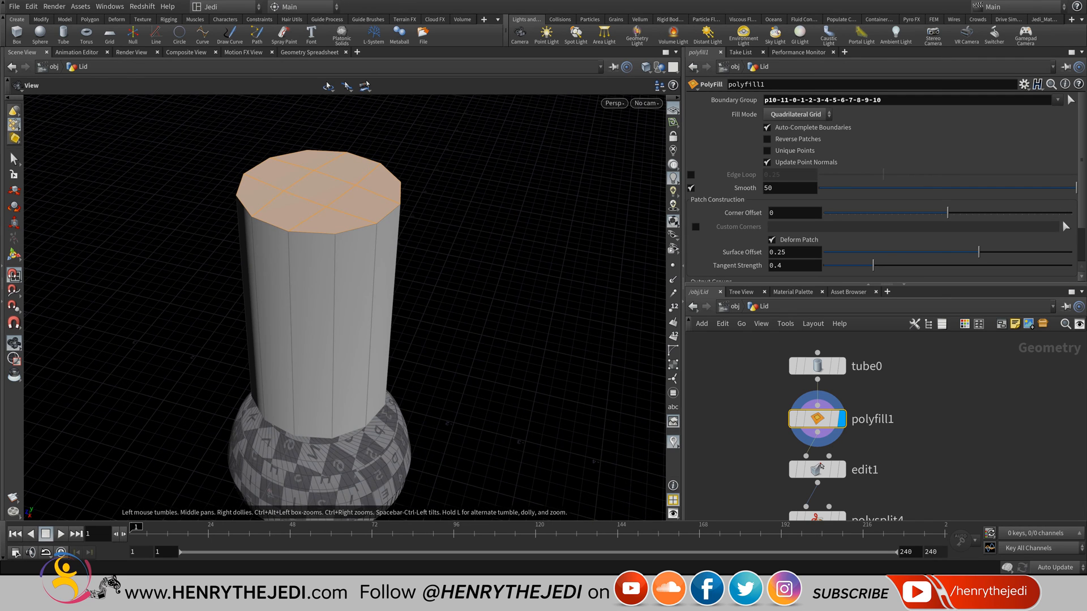
{"action": "key", "text": "ctrl+s"}
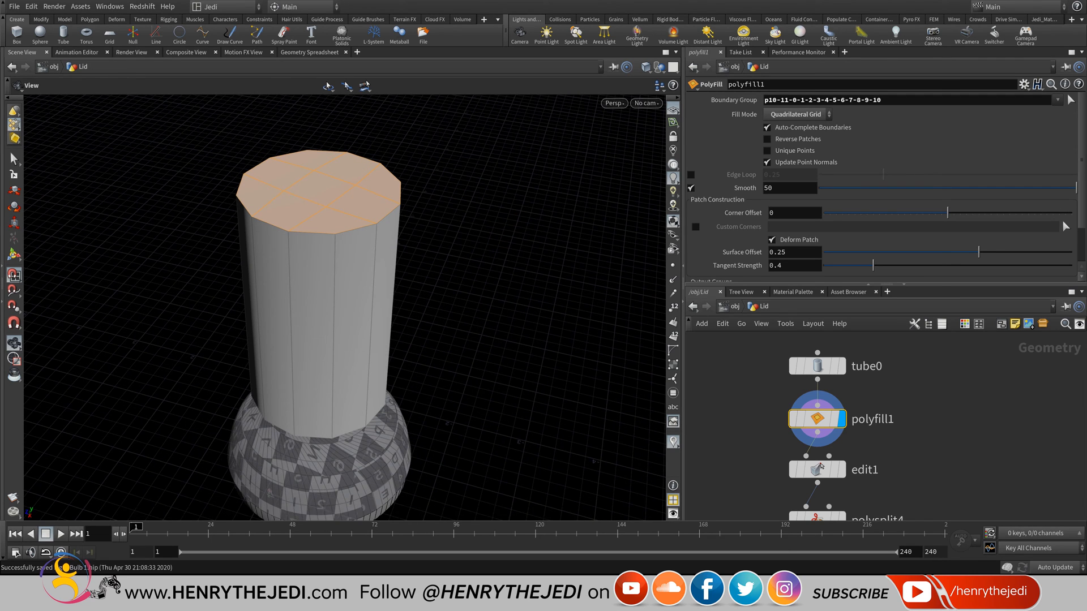
- Display and select edit1 and polysplit4 in turn to examine their effect on the lid and their parameters
{"action": "middle_click_drag", "start_coordinate": [825, 490], "coordinate": [830, 439]}
{"action": "mouse_move", "coordinate": [827, 419]}
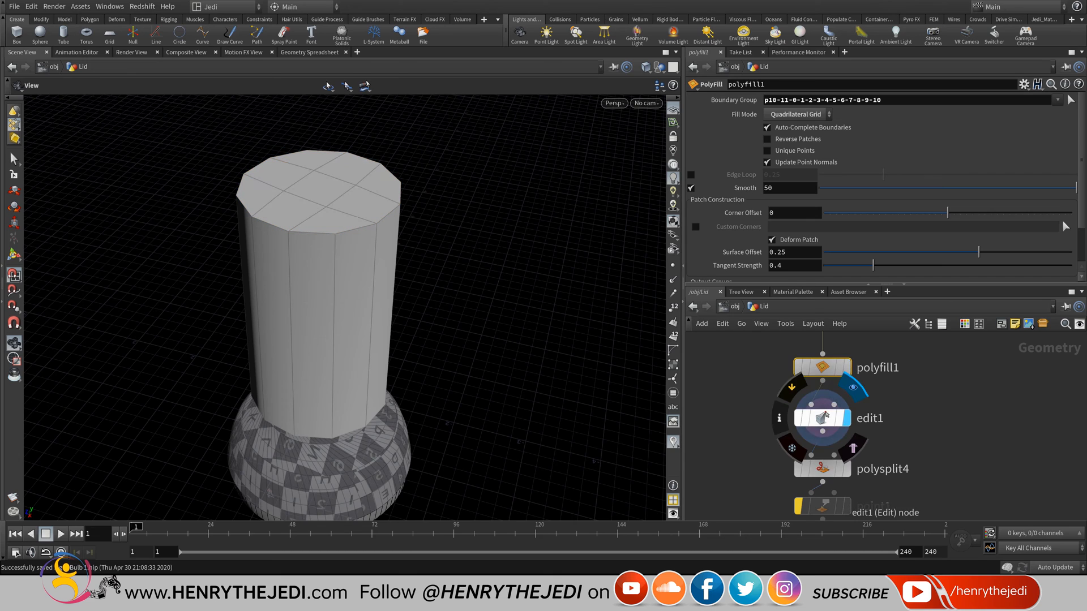
{"action": "left_click", "coordinate": [826, 416]}
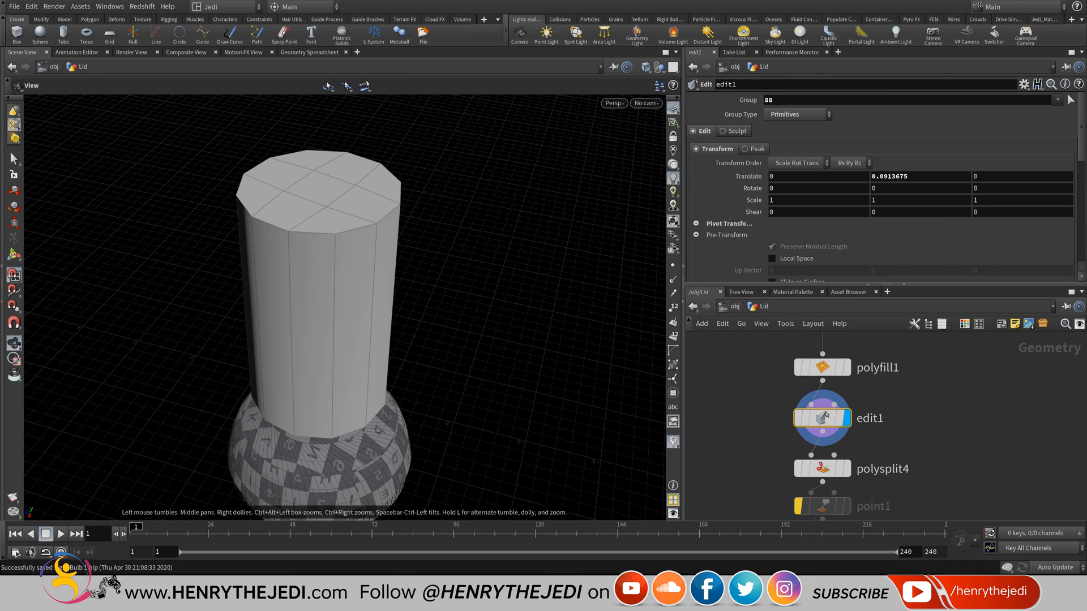
{"action": "middle_click_drag", "start_coordinate": [826, 416], "coordinate": [824, 386]}
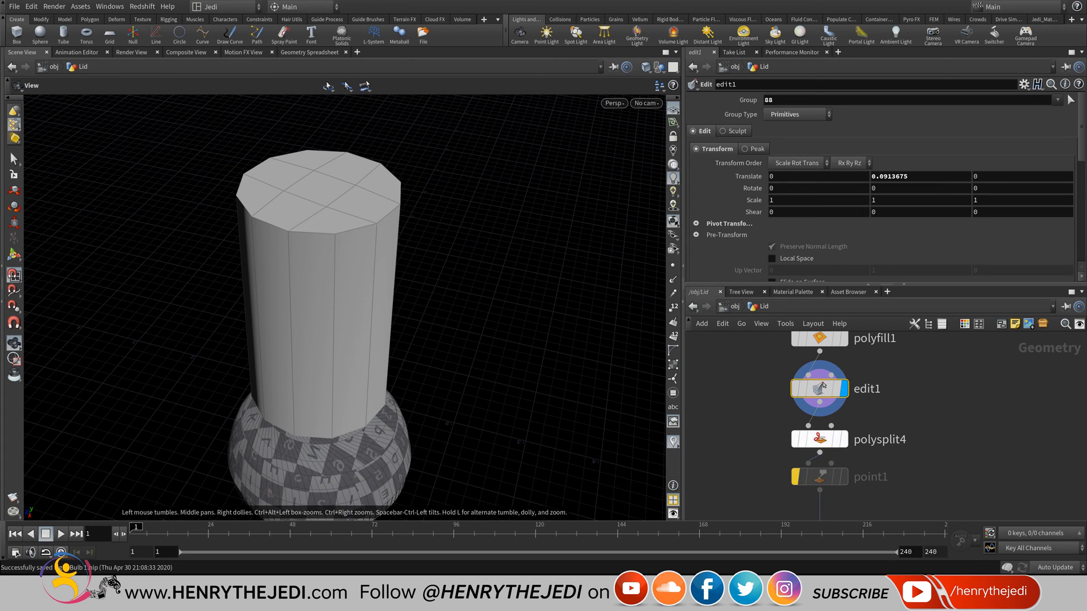
{"action": "middle_click_drag", "start_coordinate": [824, 386], "coordinate": [808, 358]}
{"action": "left_click", "coordinate": [834, 383]}
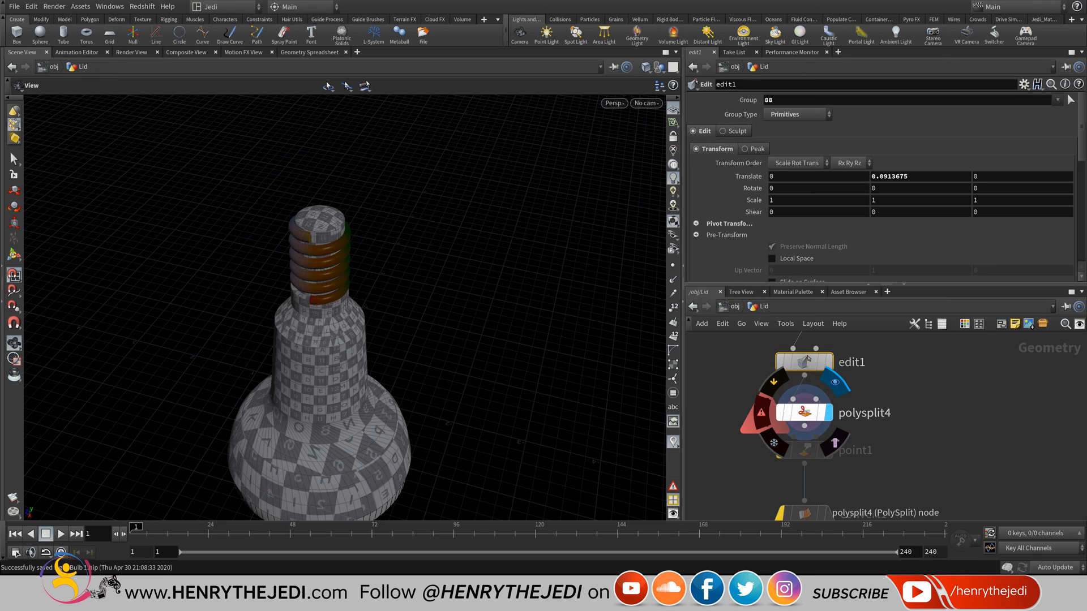
{"action": "left_click", "coordinate": [804, 413]}
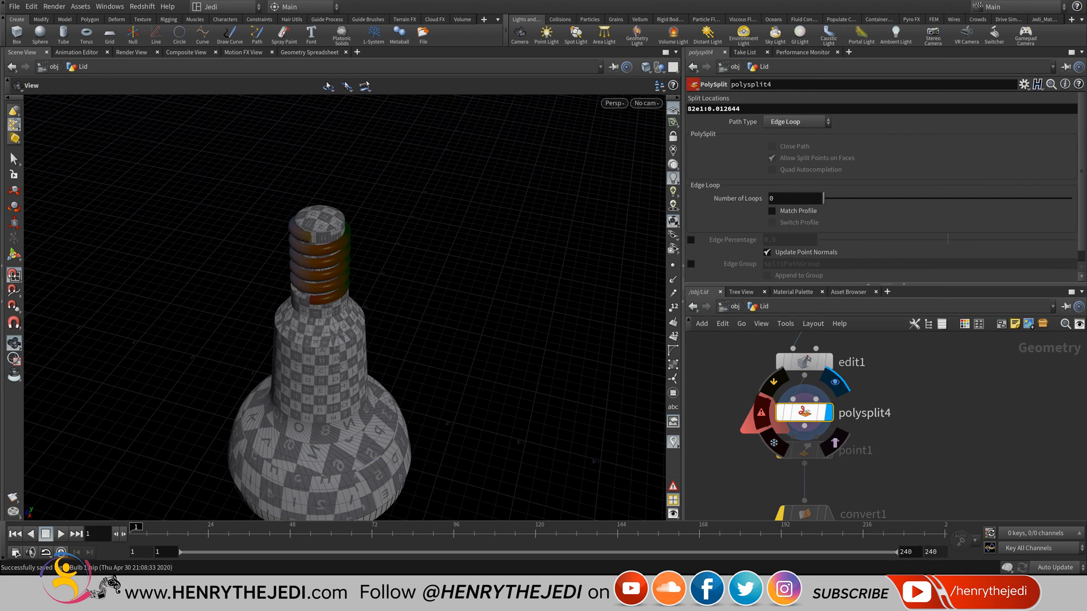
- Try deleting the polysplit4 node and display subdivide1 to examine the subdivided lid
{"action": "key", "text": "Delete"}
{"action": "middle_click_drag", "start_coordinate": [854, 459], "coordinate": [845, 363]}
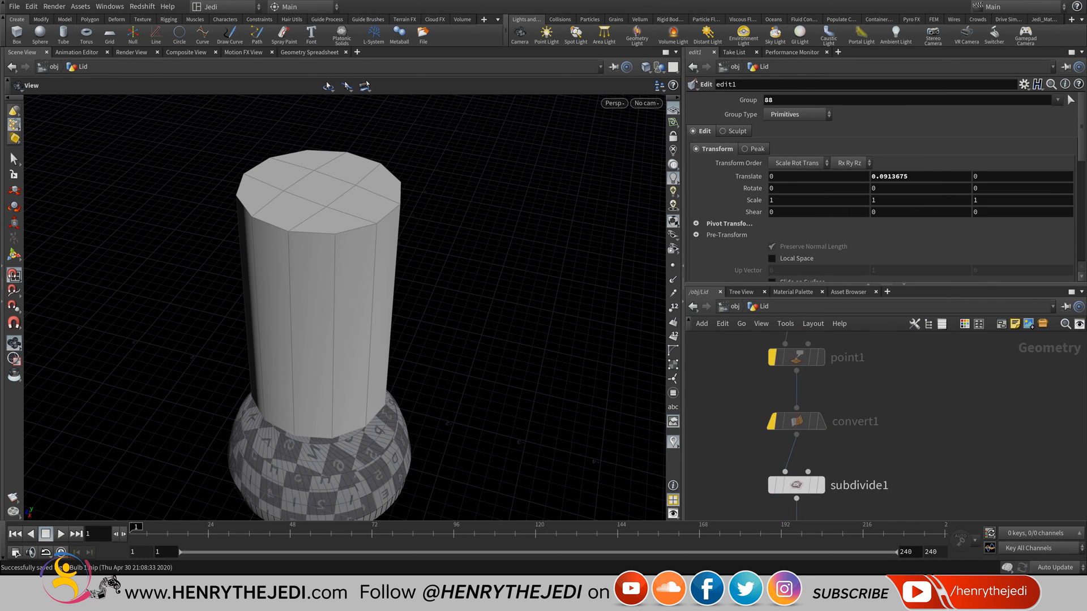
{"action": "scroll", "coordinate": [845, 363], "scroll_direction": "down", "scroll_amount": 4}
{"action": "scroll", "coordinate": [837, 435], "scroll_direction": "up", "scroll_amount": 4}
{"action": "left_click", "coordinate": [836, 371]}
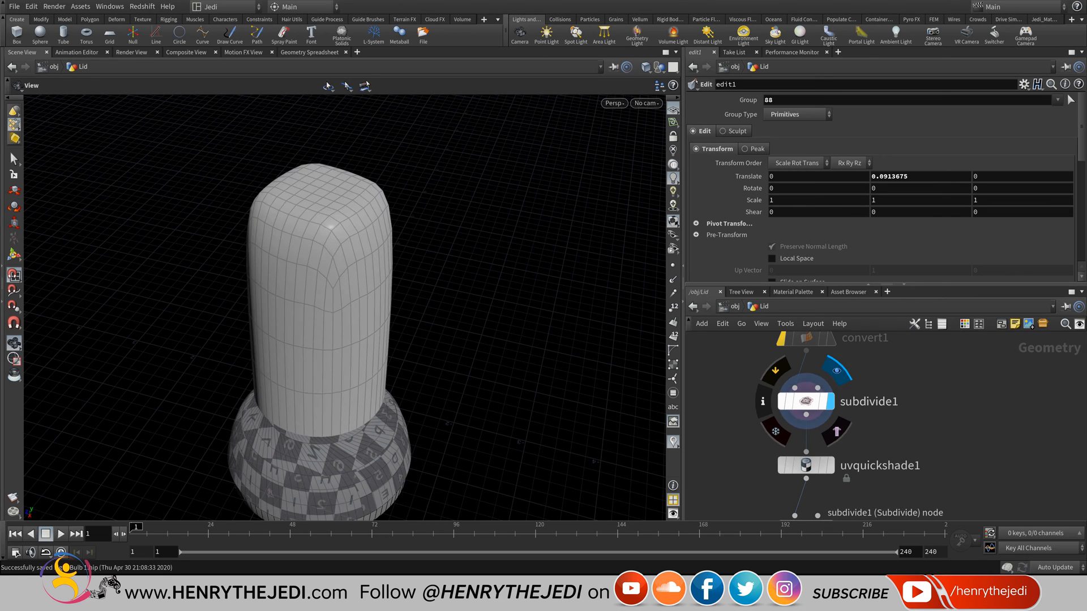
{"action": "middle_click_drag", "start_coordinate": [860, 390], "coordinate": [838, 507]}
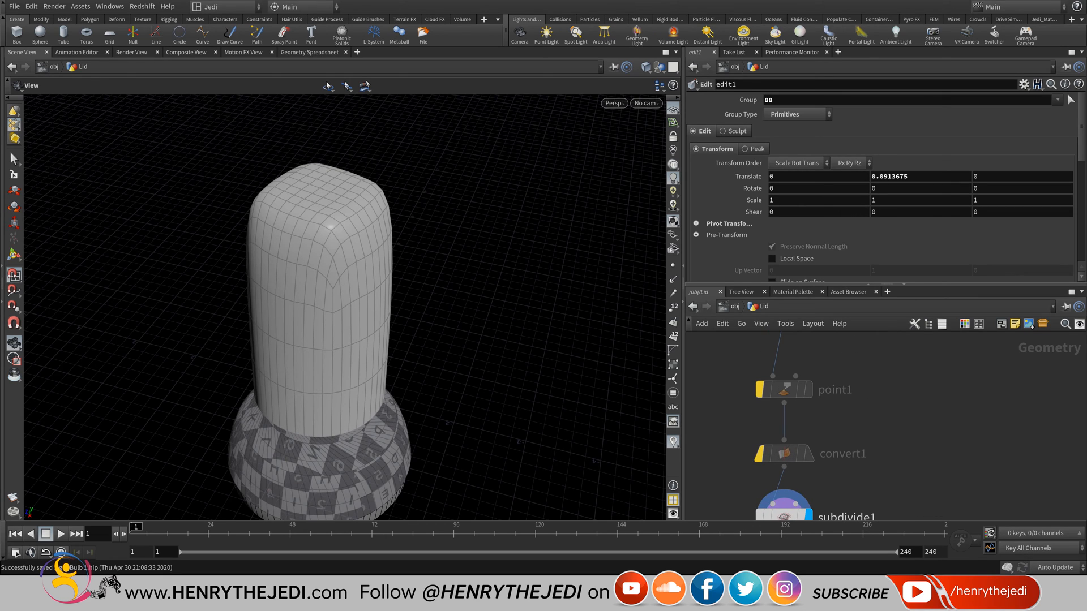
- Undo the deletion of the polysplit4 node
{"action": "key", "text": "ctrl+z"}
{"action": "key", "text": "ctrl+z"}
{"action": "middle_click_drag", "start_coordinate": [825, 390], "coordinate": [827, 468]}
{"action": "left_click_drag", "start_coordinate": [785, 429], "coordinate": [785, 424]}
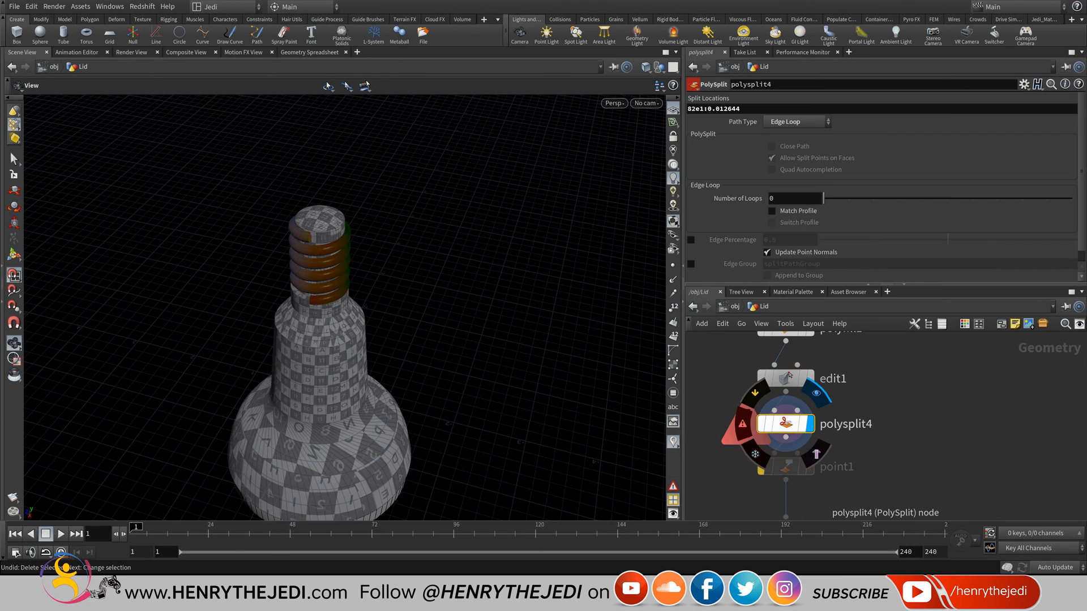
{"action": "middle_click_drag", "start_coordinate": [832, 399], "coordinate": [831, 410]}
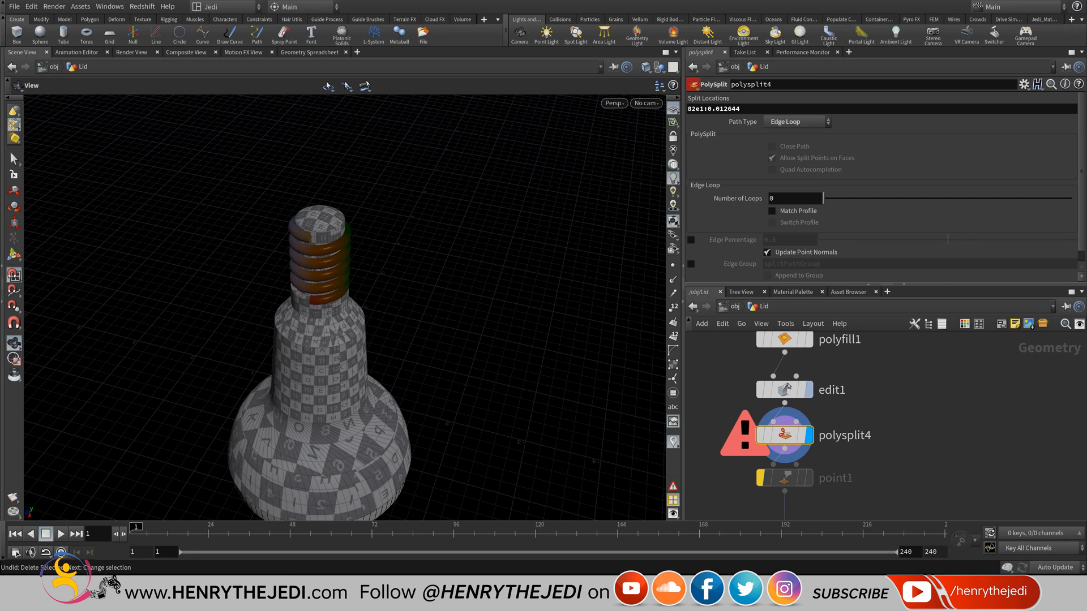
- Display edit1 and polysplit4 in turn to compare the lid, and delete polysplit4
{"action": "left_click", "coordinate": [809, 389]}
{"action": "left_click", "coordinate": [787, 388]}
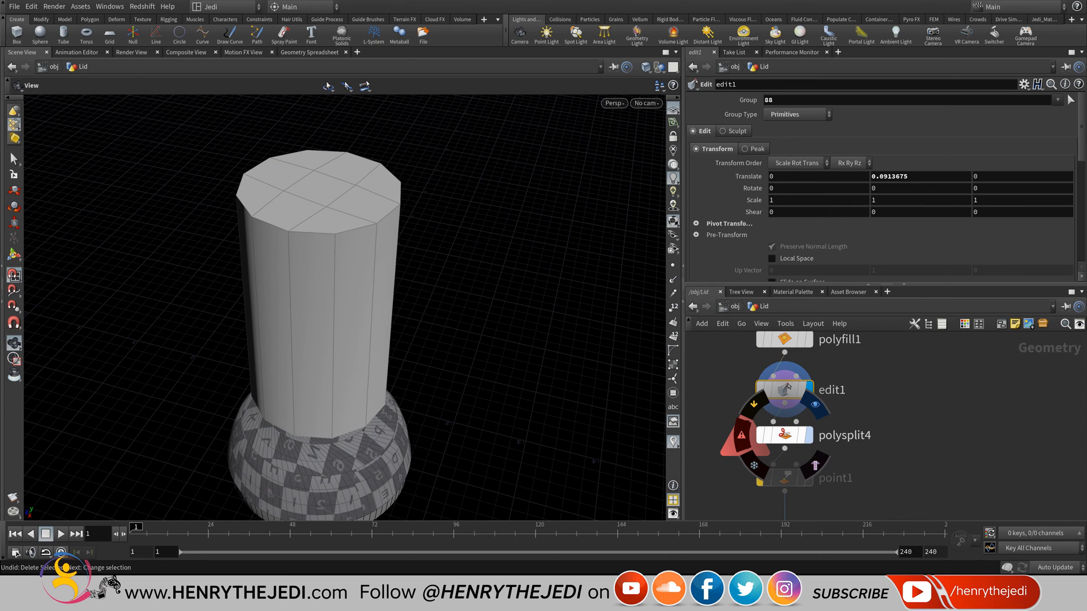
{"action": "left_click", "coordinate": [811, 436]}
{"action": "left_click", "coordinate": [784, 435]}
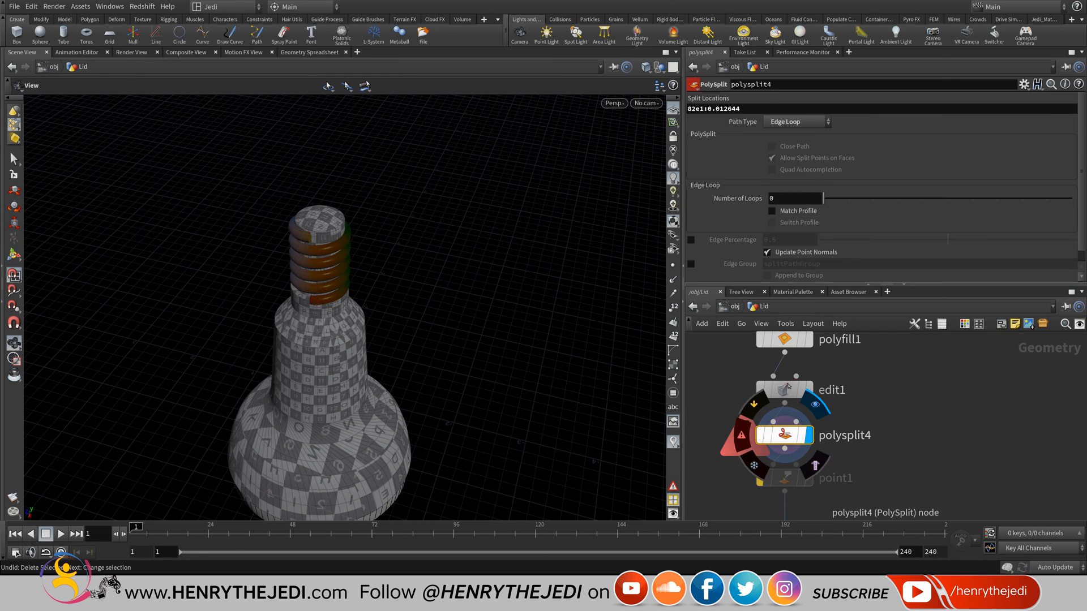
{"action": "key", "text": "Delete"}
- Display the tube0 node and set its number of rows to 7
{"action": "middle_click_drag", "start_coordinate": [787, 387], "coordinate": [792, 512]}
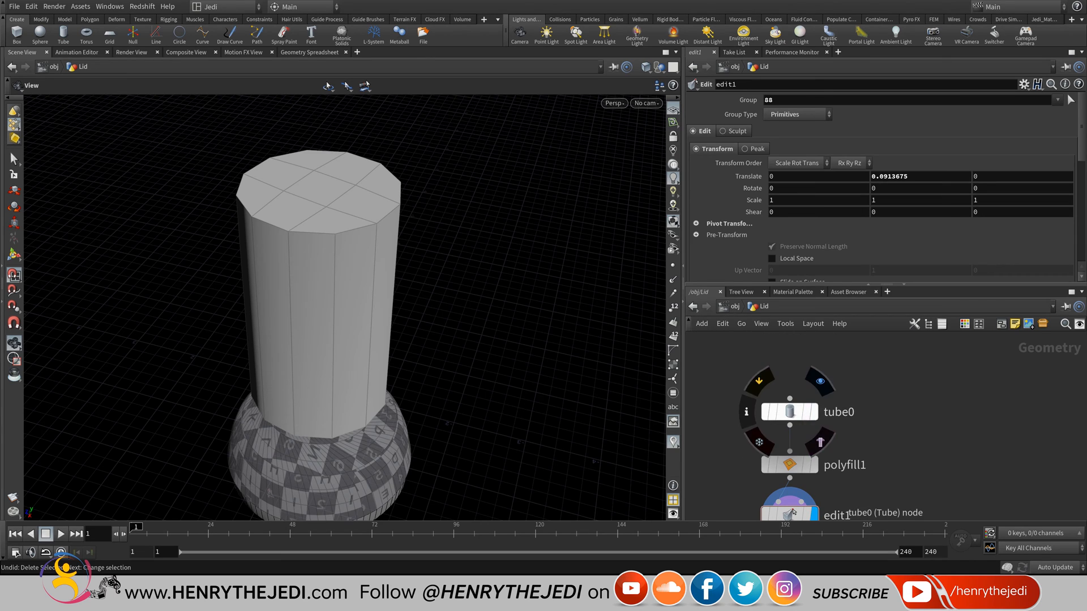
{"action": "left_click", "coordinate": [789, 411]}
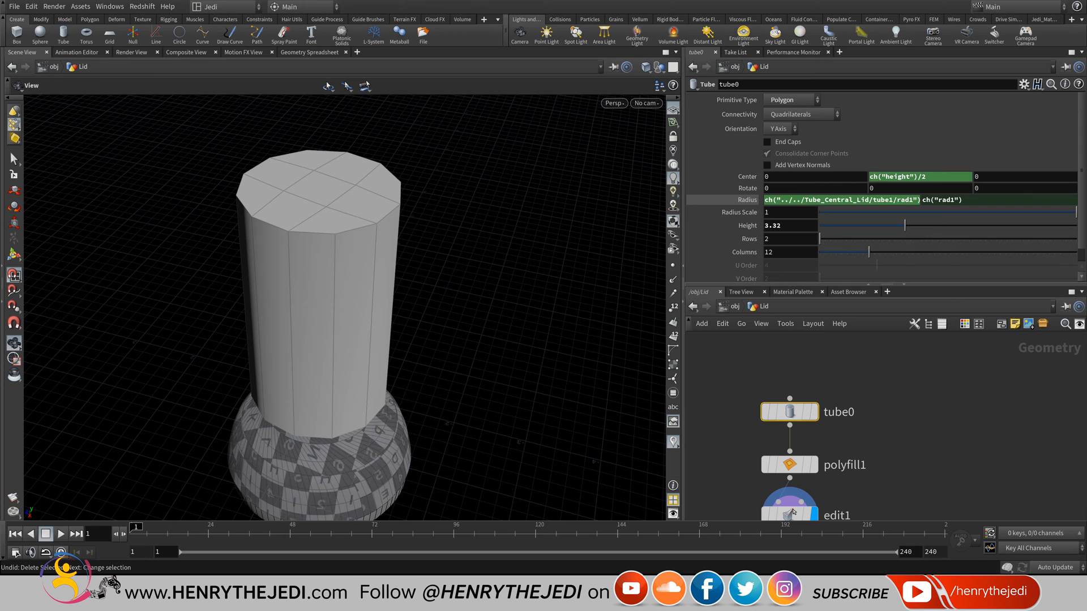
{"action": "mouse_move", "coordinate": [875, 252]}
{"action": "left_mouse_down"}
{"action": "mouse_move", "coordinate": [885, 251]}
{"action": "mouse_move", "coordinate": [868, 252]}
{"action": "left_mouse_up"}
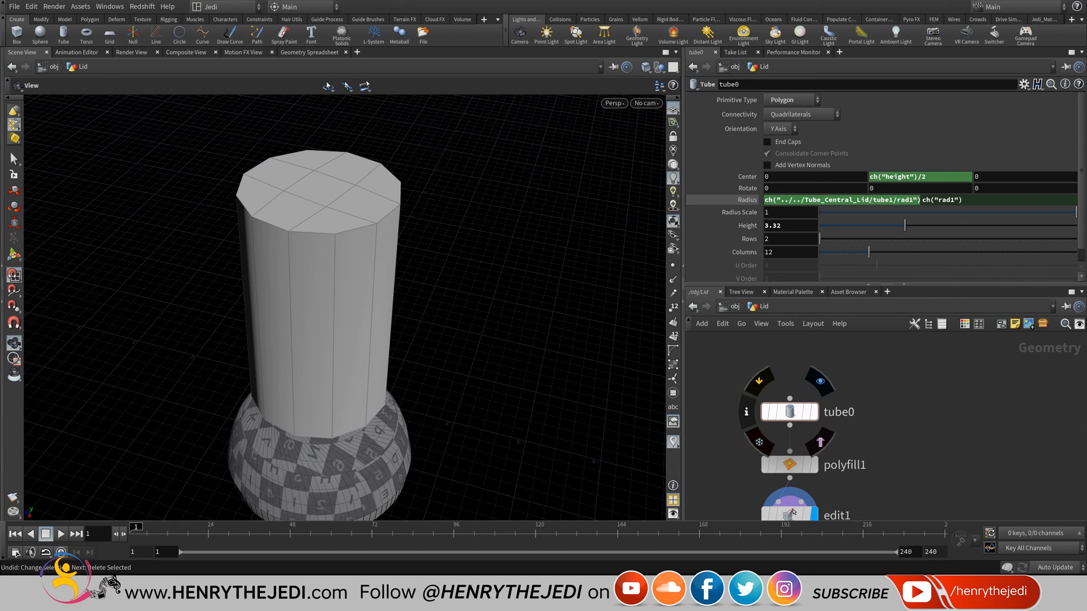
{"action": "left_click", "coordinate": [814, 412]}
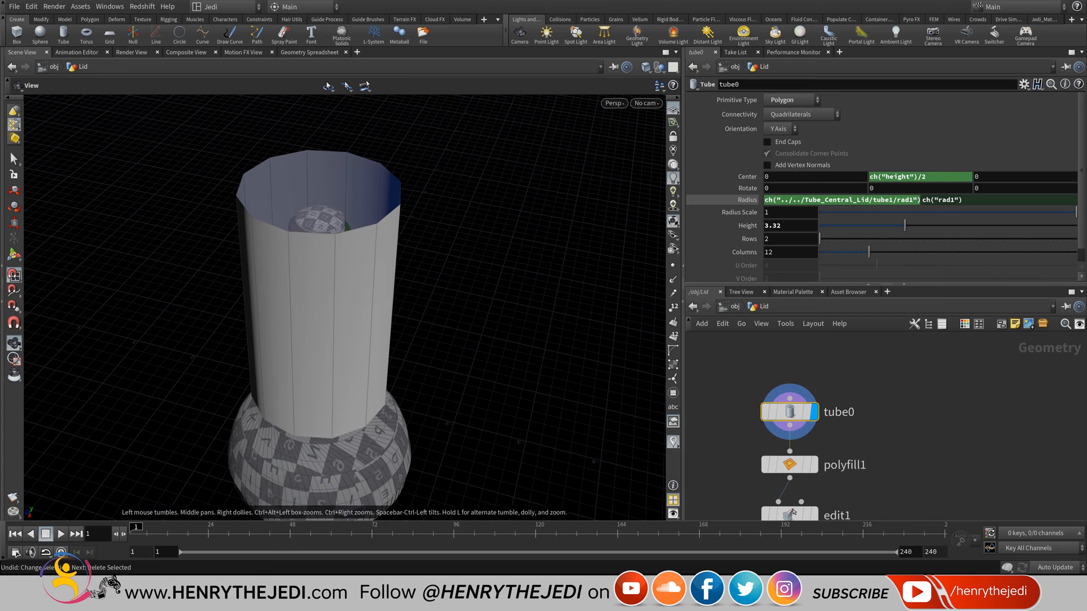
{"action": "scroll", "coordinate": [883, 196], "scroll_direction": "down", "scroll_amount": 1}
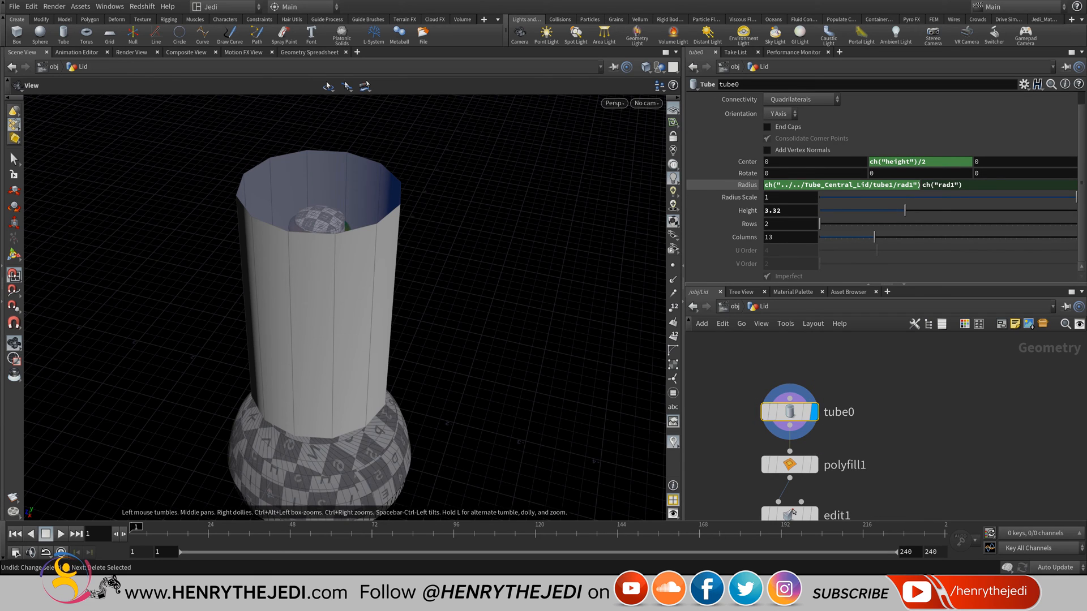
{"action": "key", "text": "ctrl+z"}
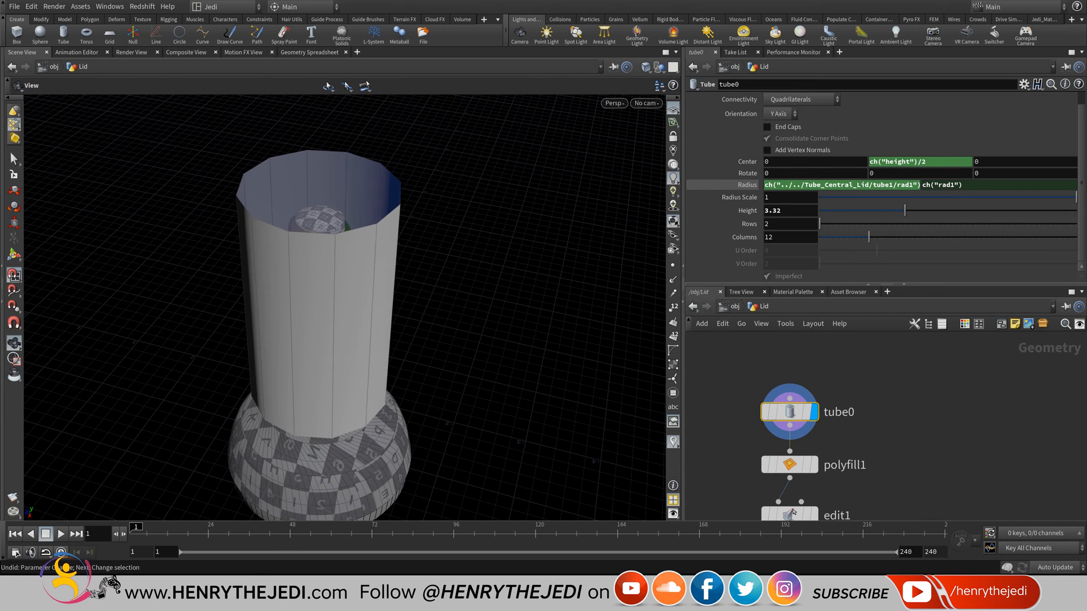
{"action": "left_click_drag", "start_coordinate": [819, 223], "coordinate": [846, 223]}
- Display edit1 and subdivide1 in turn to examine how the extra rows shape the subdivided lid
{"action": "middle_click_drag", "start_coordinate": [792, 512], "coordinate": [796, 201]}
{"action": "left_click", "coordinate": [818, 375]}
{"action": "left_click", "coordinate": [795, 362]}
{"action": "left_click", "coordinate": [817, 420]}
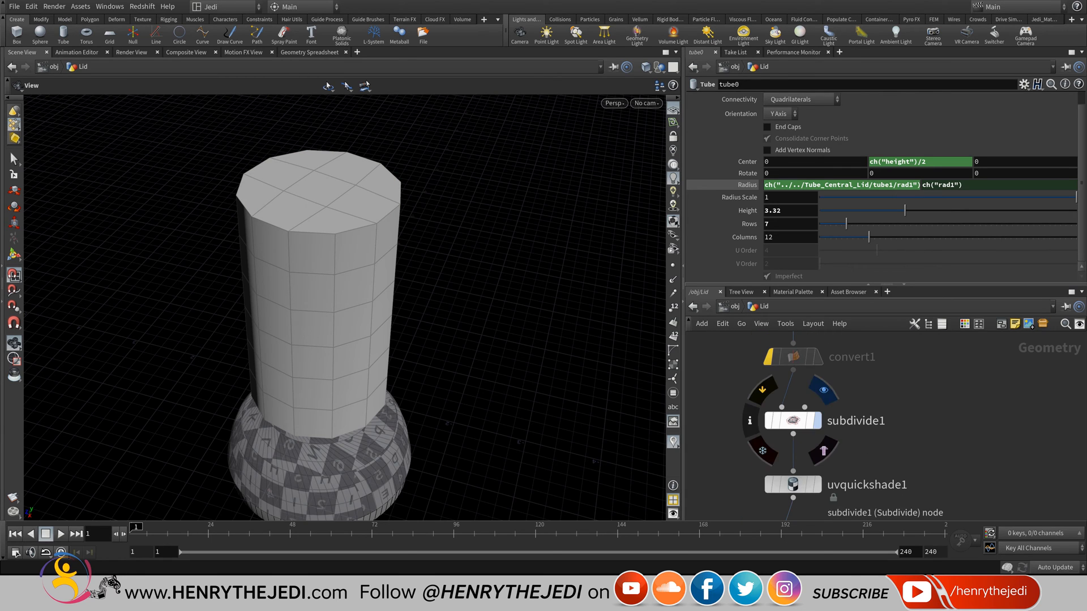
{"action": "left_click_drag", "start_coordinate": [362, 316], "coordinate": [393, 283]}
{"action": "middle_click_drag", "start_coordinate": [872, 374], "coordinate": [846, 559]}
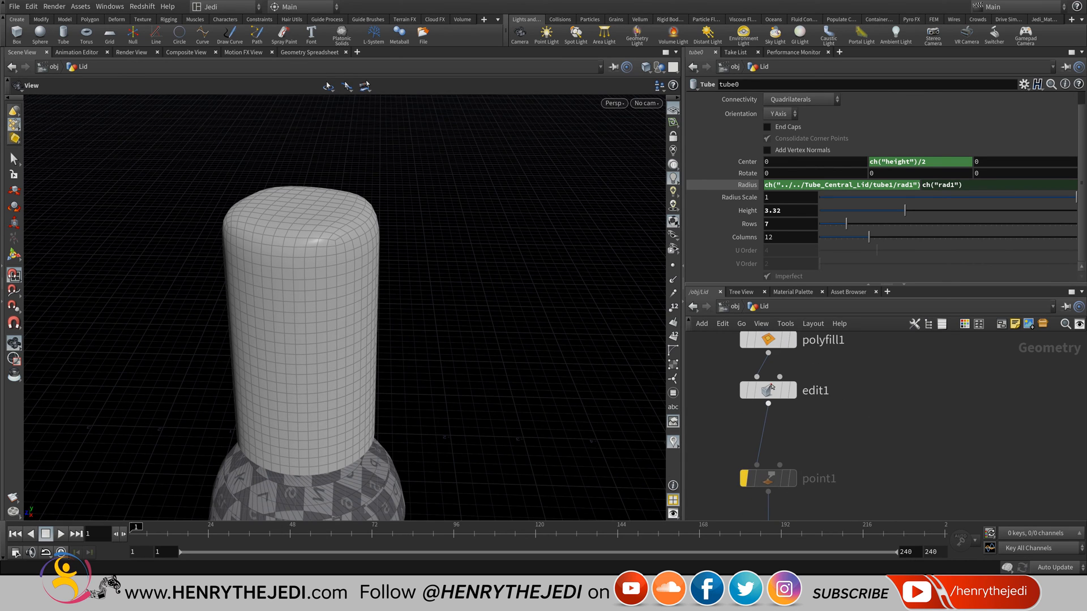
- Display and select edit1, and activate edge selection with the view close to the lid's top
{"action": "left_click", "coordinate": [792, 391]}
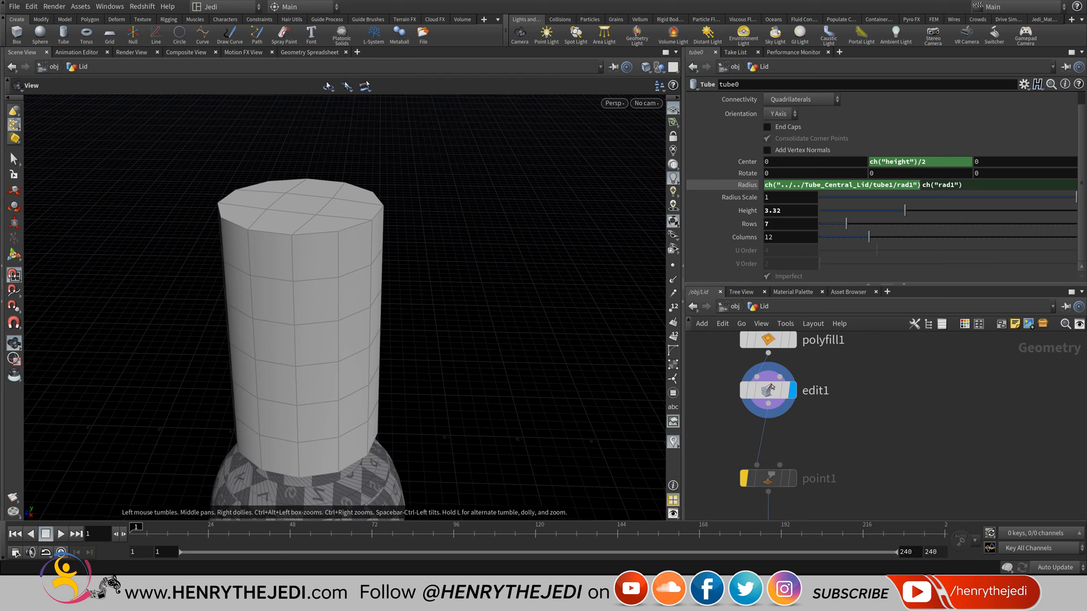
{"action": "left_click", "coordinate": [771, 389]}
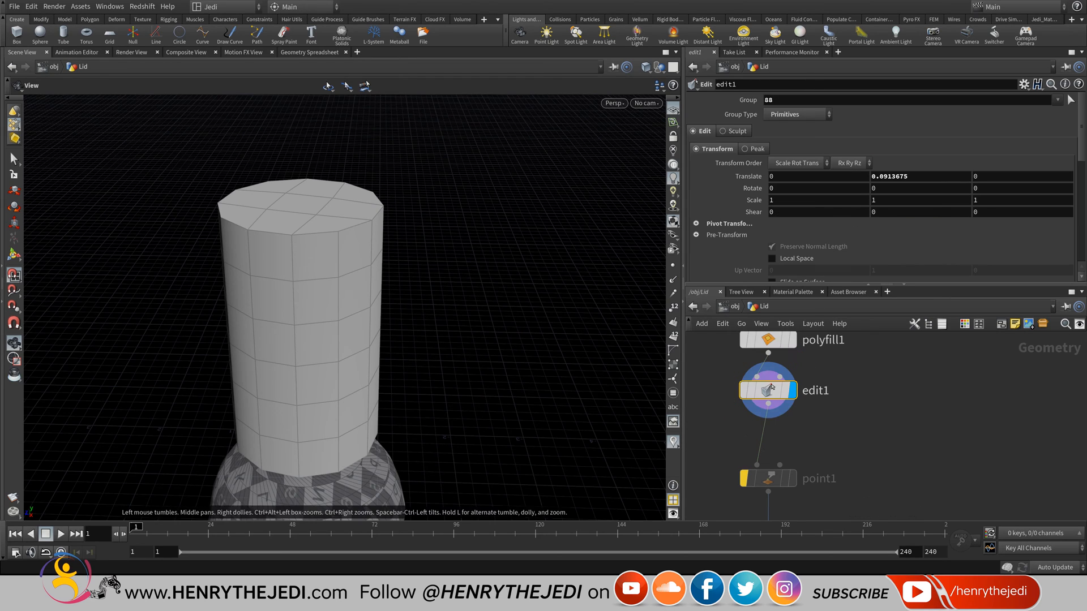
{"action": "key", "text": "s"}
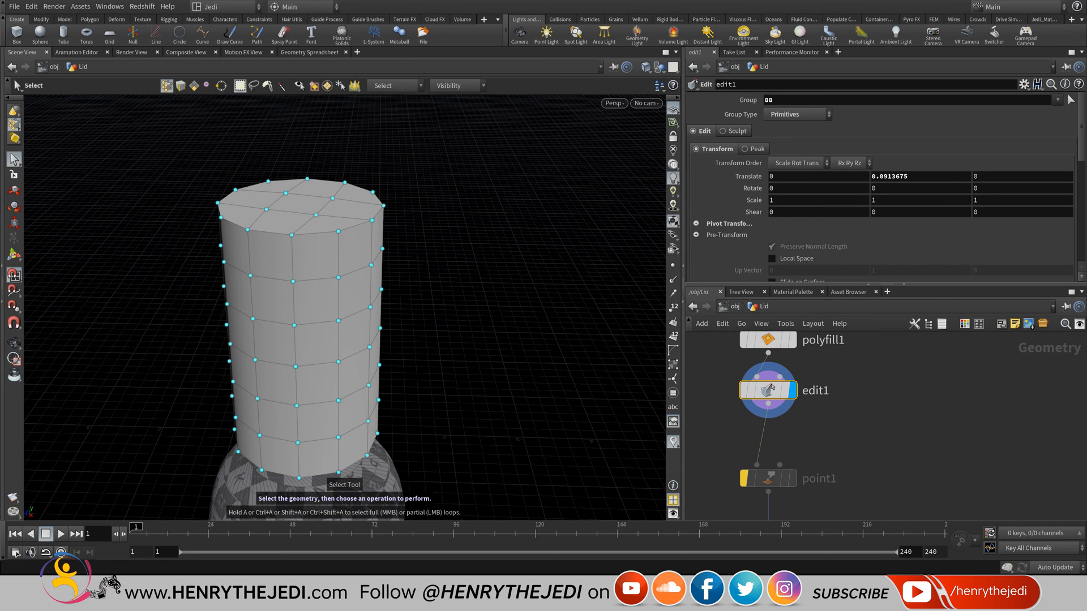
{"action": "key", "text": "3"}
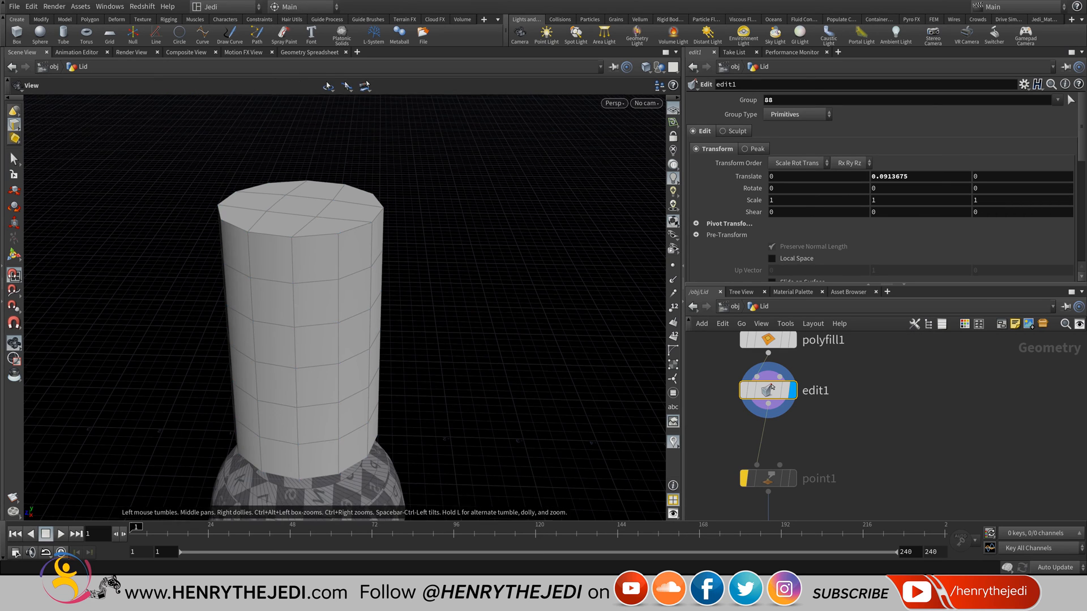
{"action": "middle_click_drag", "start_coordinate": [340, 283], "coordinate": [367, 324], "text": "alt"}
{"action": "right_click_drag", "start_coordinate": [368, 325], "coordinate": [425, 324], "text": "alt"}
{"action": "key", "text": "s"}
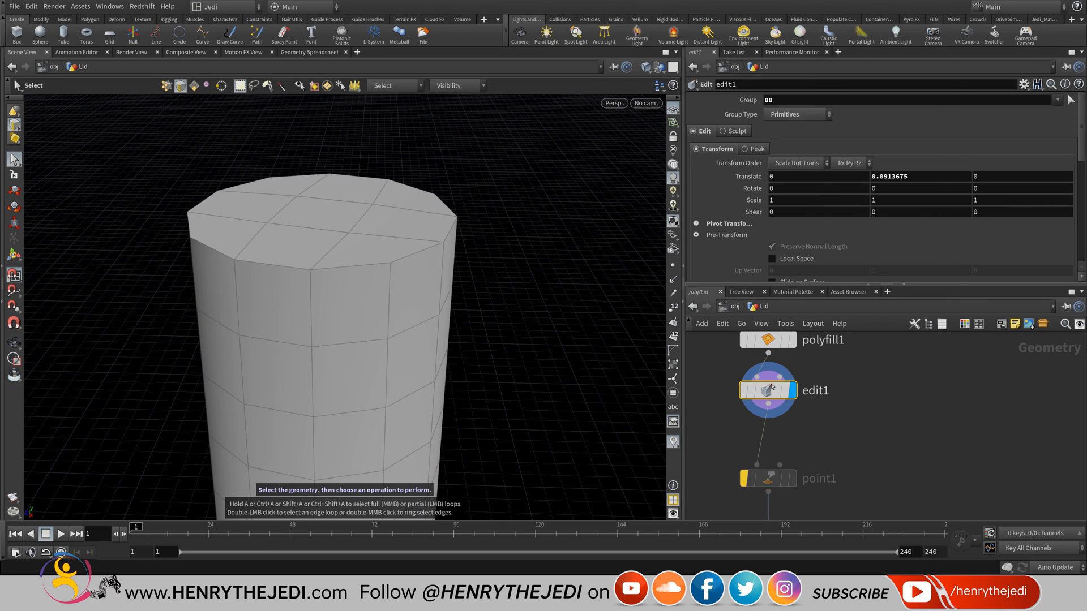
- Select all the edges around the rim of the lid's top cap
{"action": "double_click", "coordinate": [349, 266]}
{"action": "left_click_drag", "start_coordinate": [416, 253], "coordinate": [227, 272], "text": "alt"}
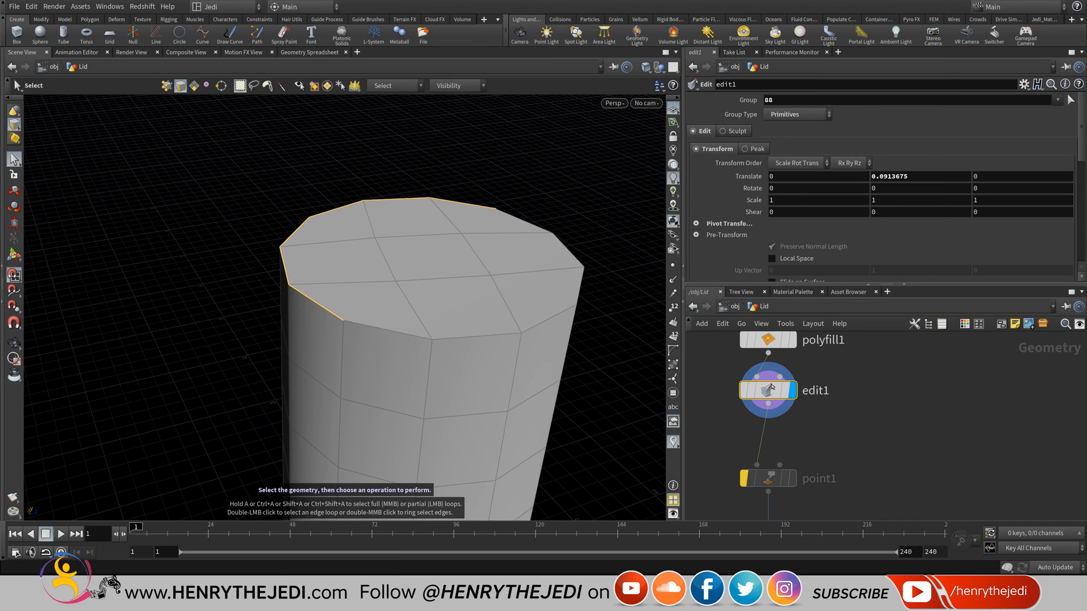
{"action": "double_click", "coordinate": [388, 330], "text": "shift"}
{"action": "left_click_drag", "start_coordinate": [391, 328], "coordinate": [220, 317], "text": "alt"}
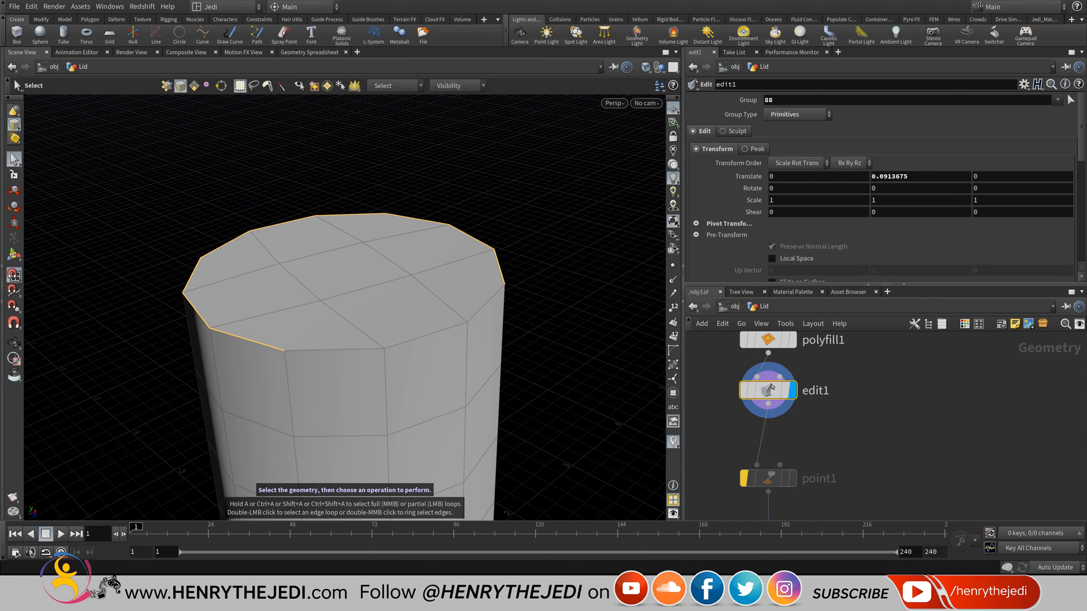
{"action": "double_click", "coordinate": [335, 350], "text": "shift"}
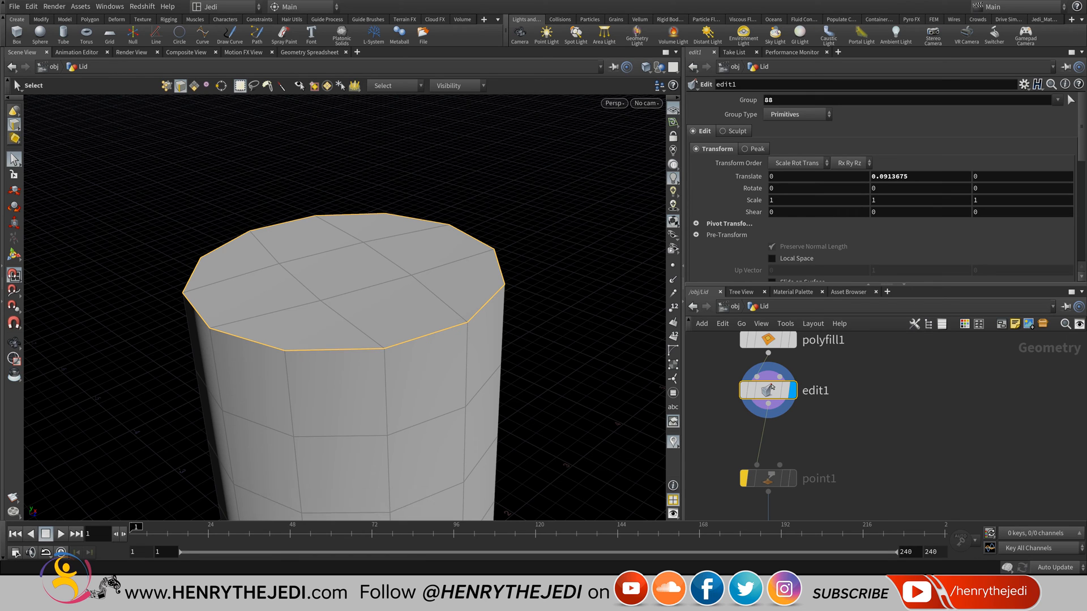
- Check the rim edge selection in Wireframe shading, and return the viewport to Smooth Wire Shaded
{"action": "left_click", "coordinate": [645, 67]}
{"action": "left_click", "coordinate": [656, 105]}
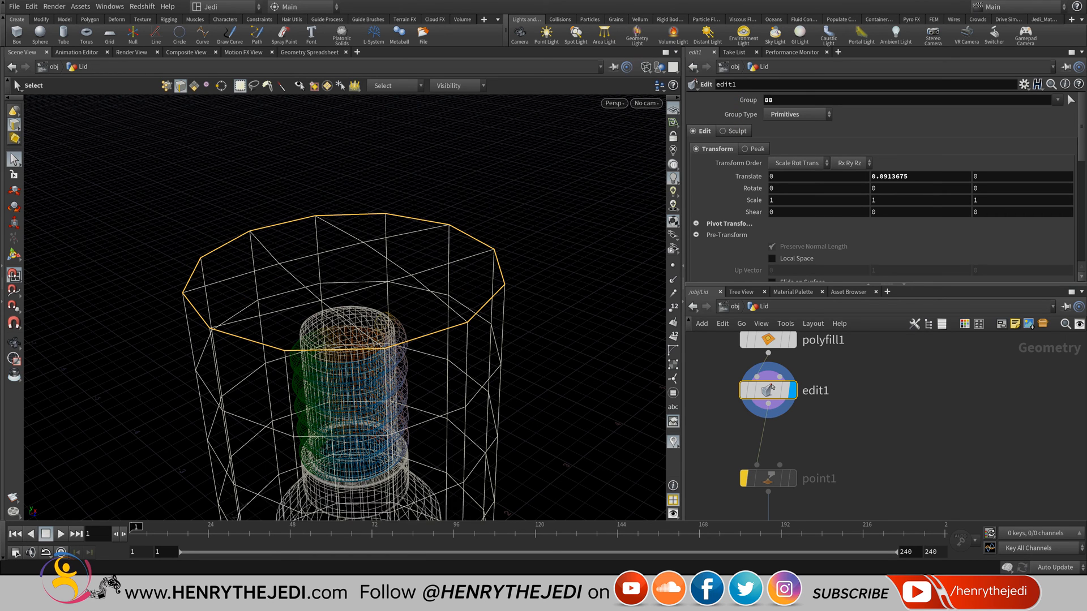
{"action": "left_click_drag", "start_coordinate": [391, 323], "coordinate": [410, 244], "text": "alt"}
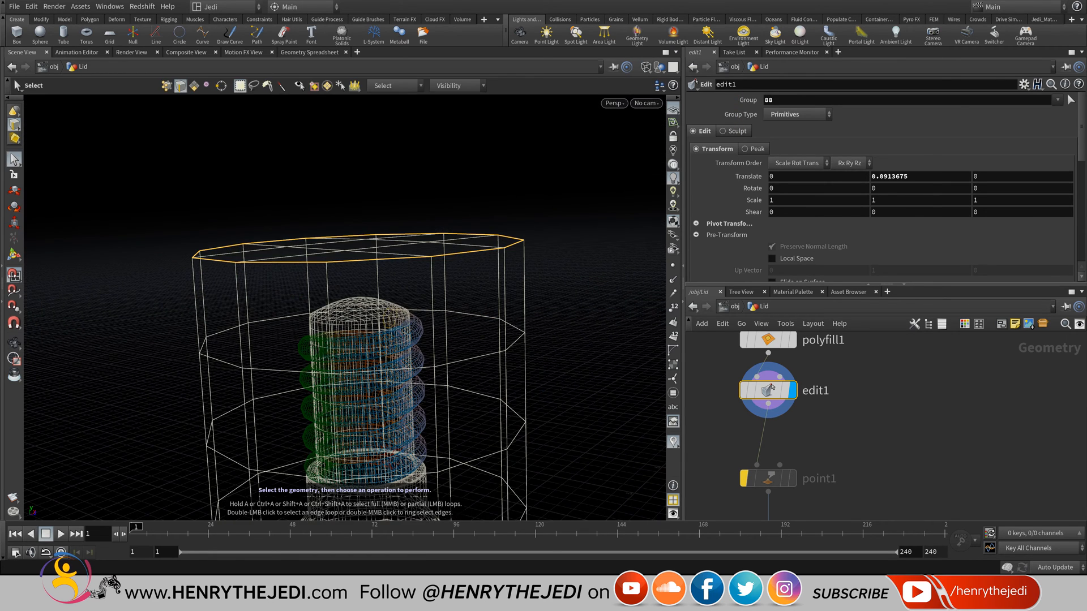
{"action": "left_click", "coordinate": [646, 67]}
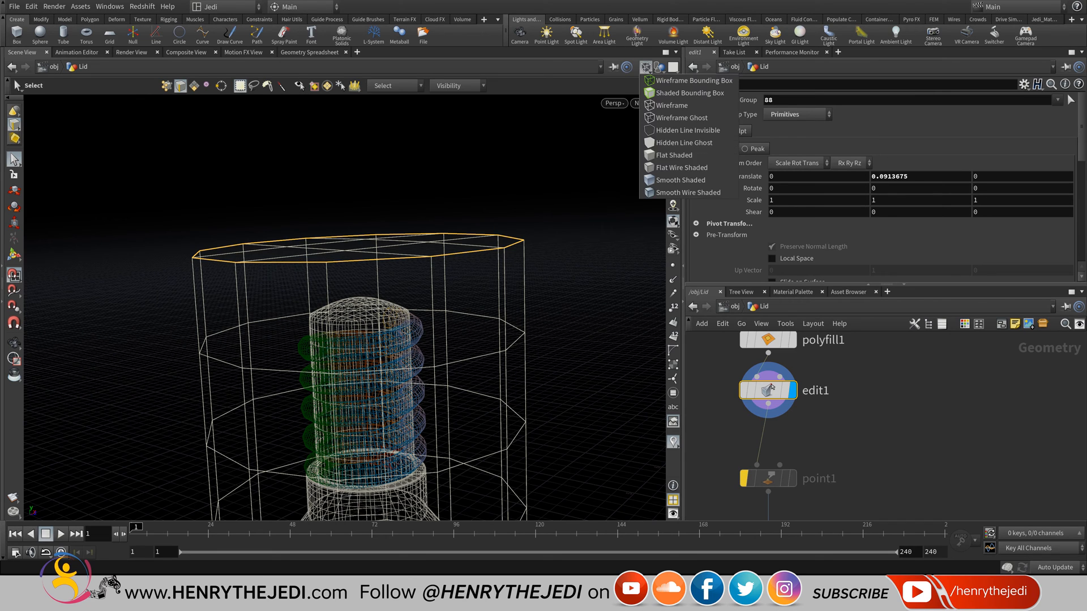
{"action": "left_click", "coordinate": [688, 192]}
{"action": "left_click_drag", "start_coordinate": [492, 249], "coordinate": [480, 319], "text": "alt"}
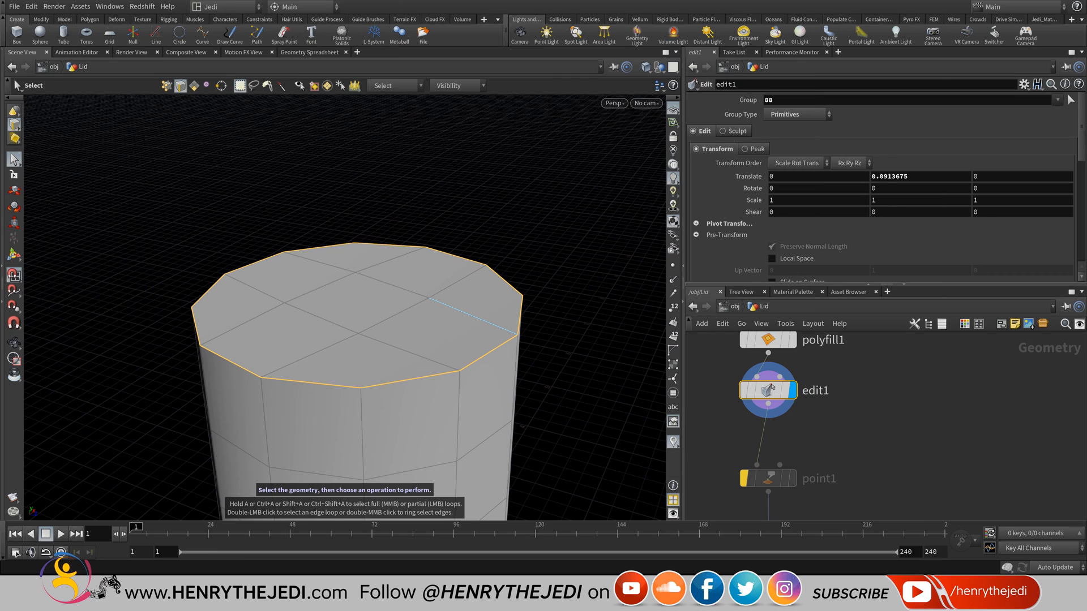
- Add a PolyBevel to the selected edge loop around the cylinder's upper rim
{"action": "key", "text": "Tab"}
{"action": "mouse_move", "coordinate": [487, 447]}
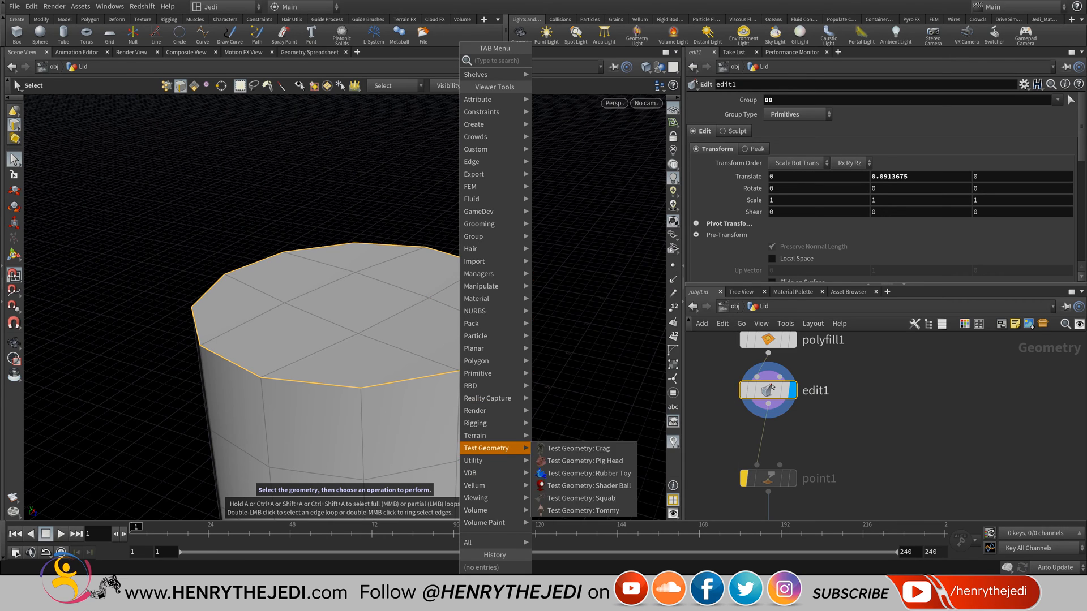
{"action": "key", "text": "Up"}
{"action": "key", "text": "Up"}
{"action": "key", "text": "Up"}
{"action": "key", "text": "Up"}
{"action": "key", "text": "Up"}
{"action": "key", "text": "Up"}
{"action": "key", "text": "Up"}
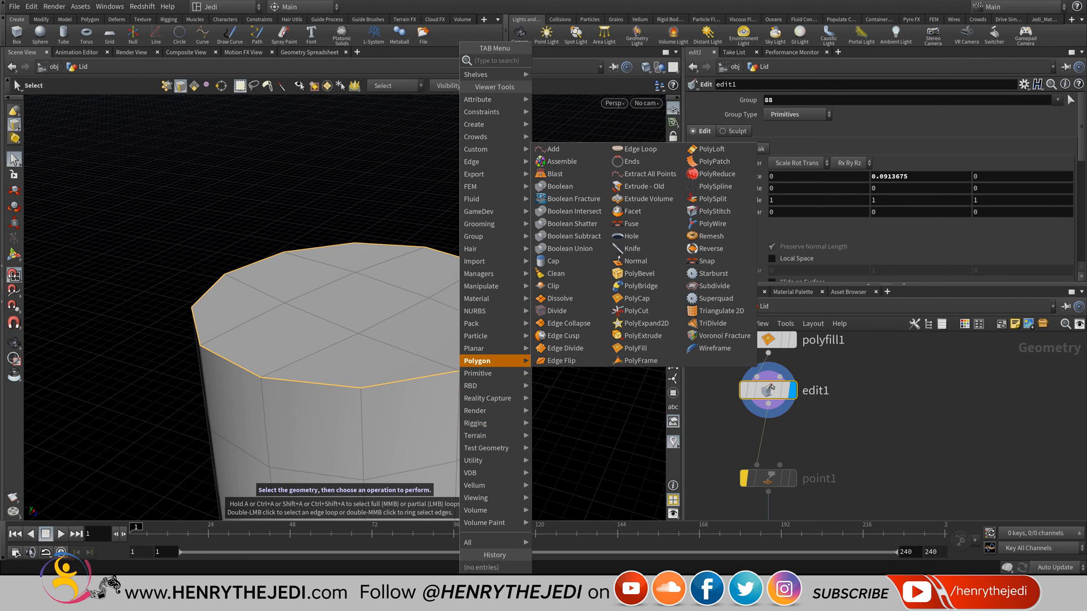
{"action": "key", "text": "Up"}
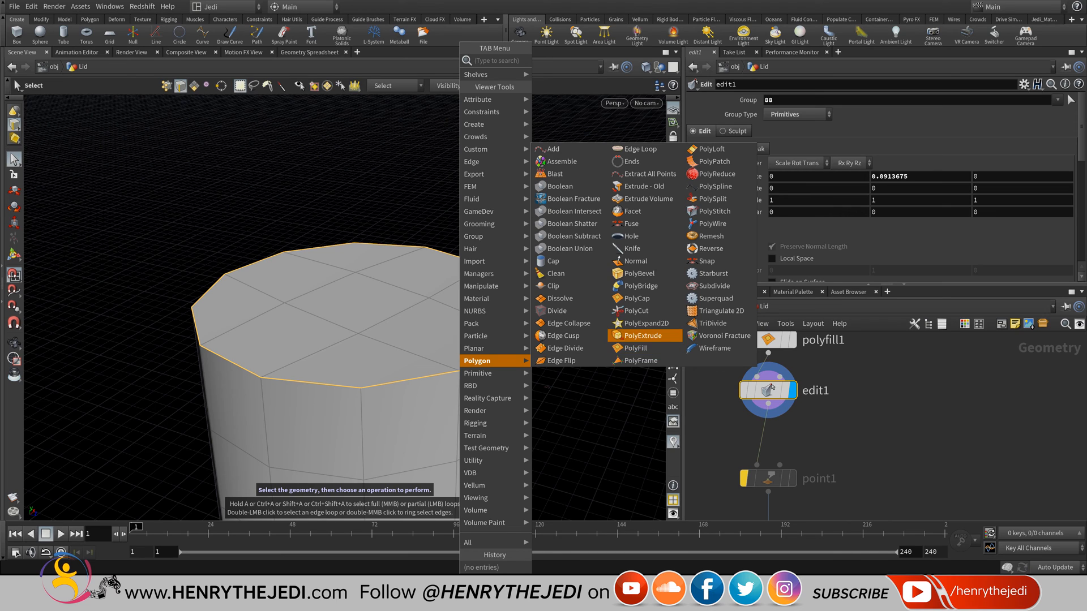
{"action": "key", "text": "Down"}
{"action": "key", "text": "Up"}
{"action": "key", "text": "Up"}
{"action": "key", "text": "Up"}
{"action": "key", "text": "Up"}
{"action": "key", "text": "Up"}
{"action": "key", "text": "Up"}
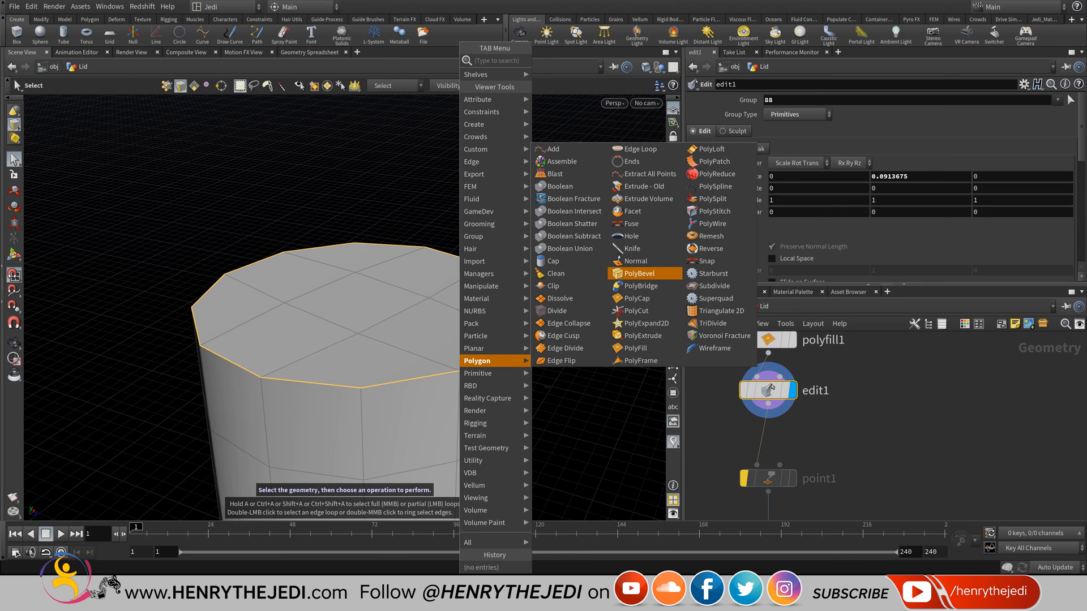
{"action": "key", "text": "Down"}
{"action": "key", "text": "Down"}
{"action": "key", "text": "Up"}
{"action": "key", "text": "Up"}
{"action": "key", "text": "Return"}
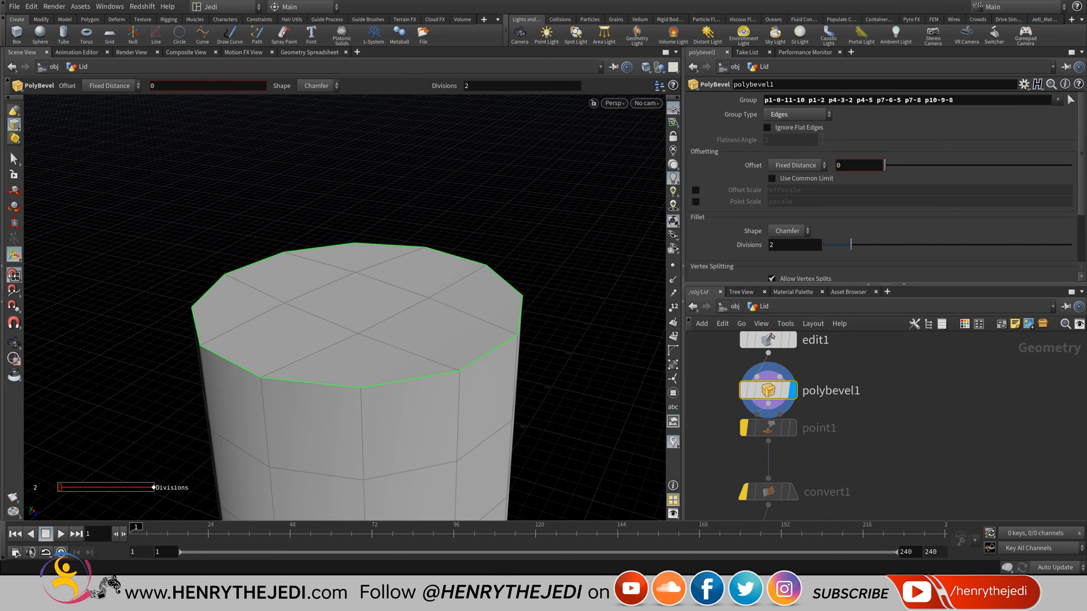
- Set the bevel's offset to 0.026 and its fillet shape to Round
{"action": "mouse_move", "coordinate": [885, 165]}
{"action": "left_mouse_down"}
{"action": "mouse_move", "coordinate": [917, 165]}
{"action": "mouse_move", "coordinate": [906, 165]}
{"action": "left_mouse_up"}
{"action": "left_click_drag", "start_coordinate": [361, 393], "coordinate": [360, 387]}
{"action": "left_click", "coordinate": [809, 227]}
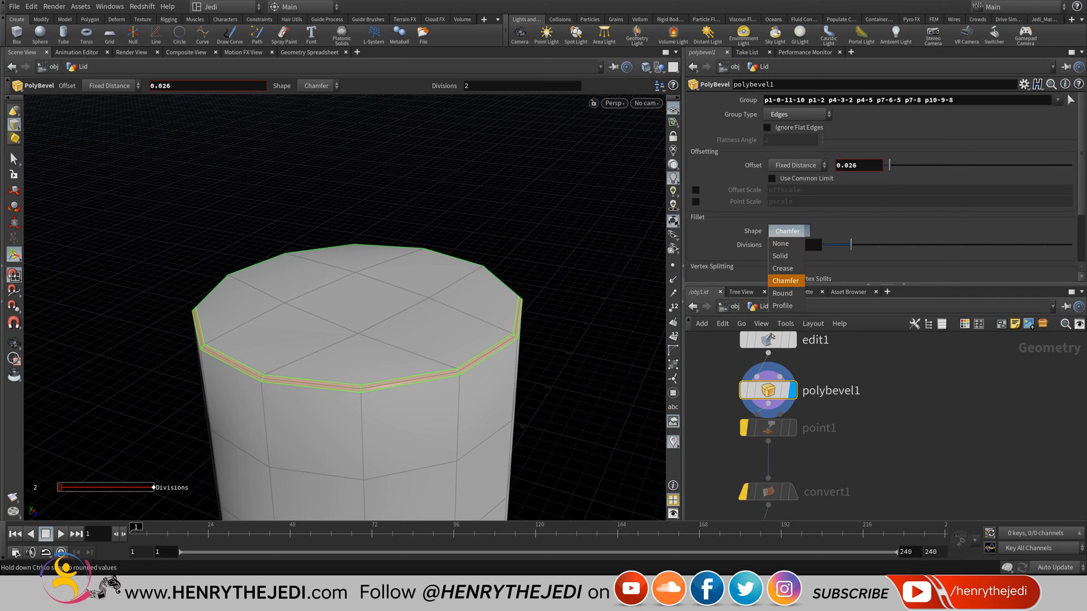
{"action": "left_click", "coordinate": [783, 256]}
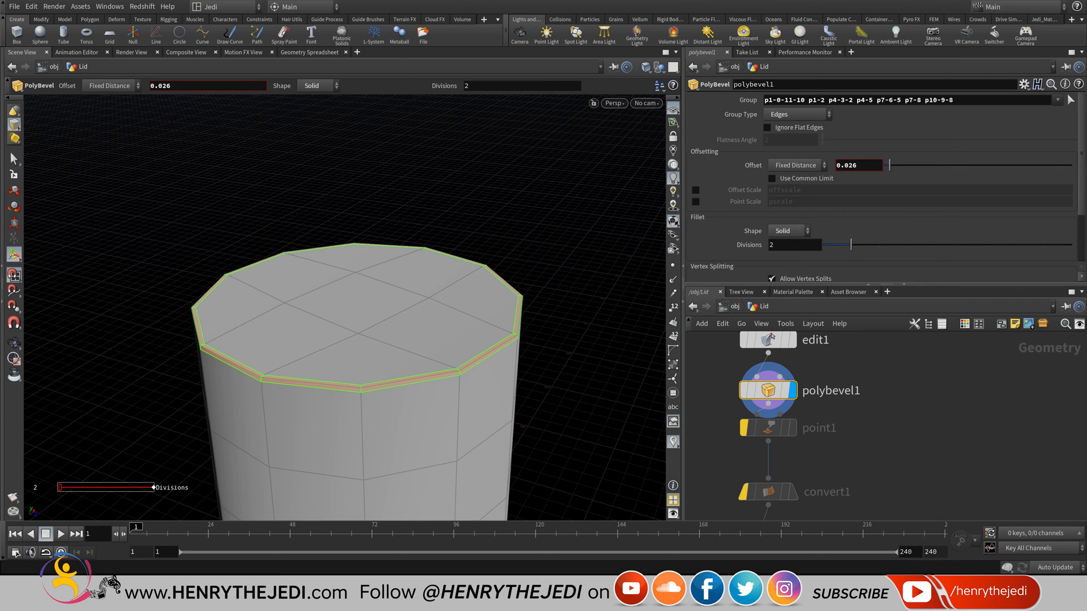
{"action": "left_click", "coordinate": [809, 229]}
{"action": "left_click", "coordinate": [784, 293]}
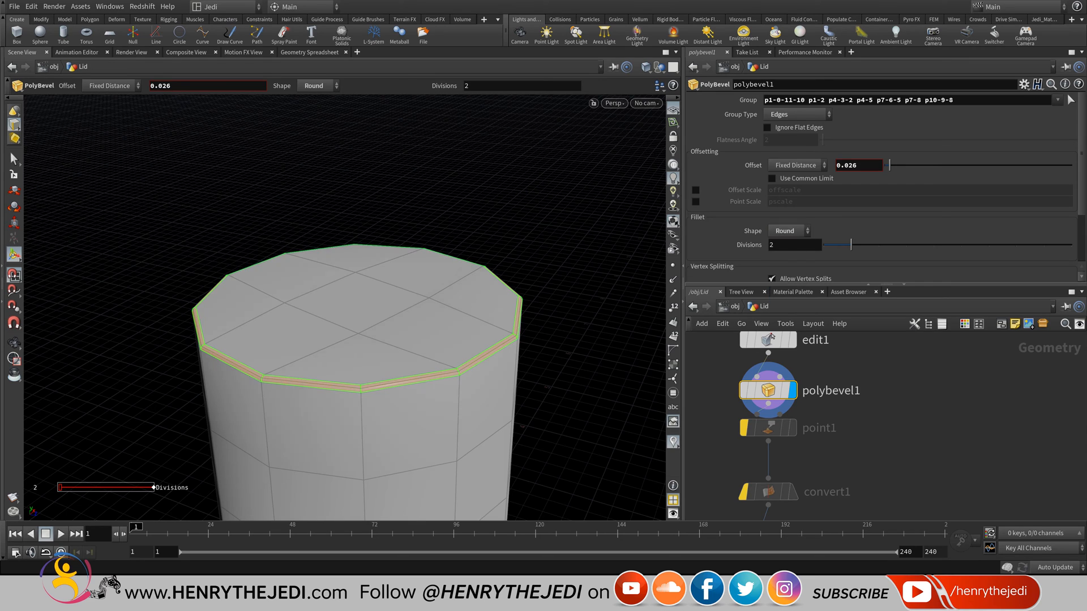
- Display and select the subdivide1 node to check the smoothed lid, and save the scene
{"action": "middle_click_drag", "start_coordinate": [769, 427], "coordinate": [768, 242]}
{"action": "mouse_move", "coordinate": [769, 406]}
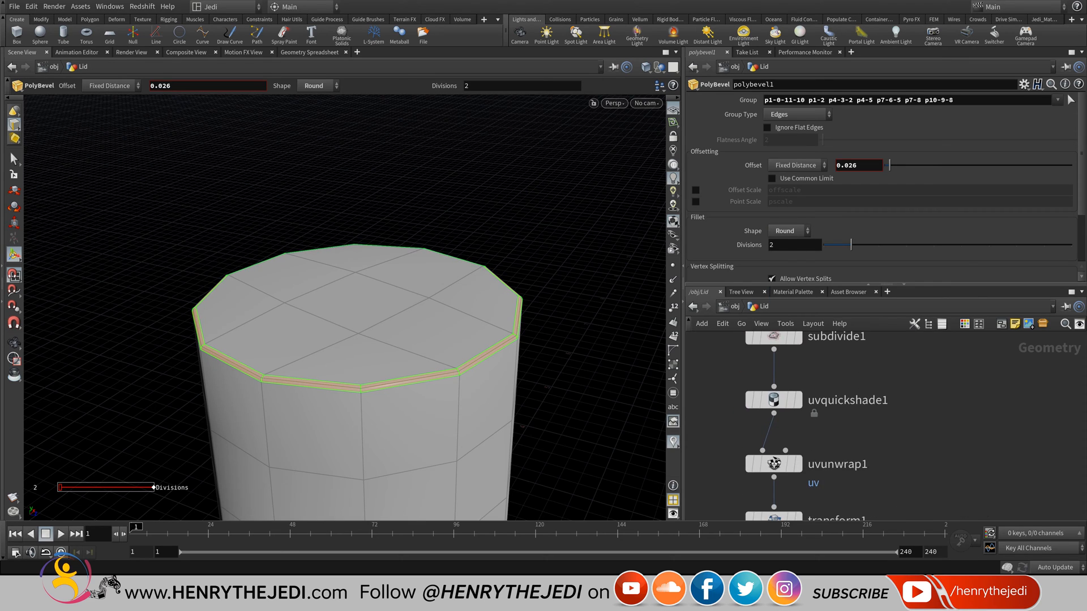
{"action": "left_click", "coordinate": [798, 338]}
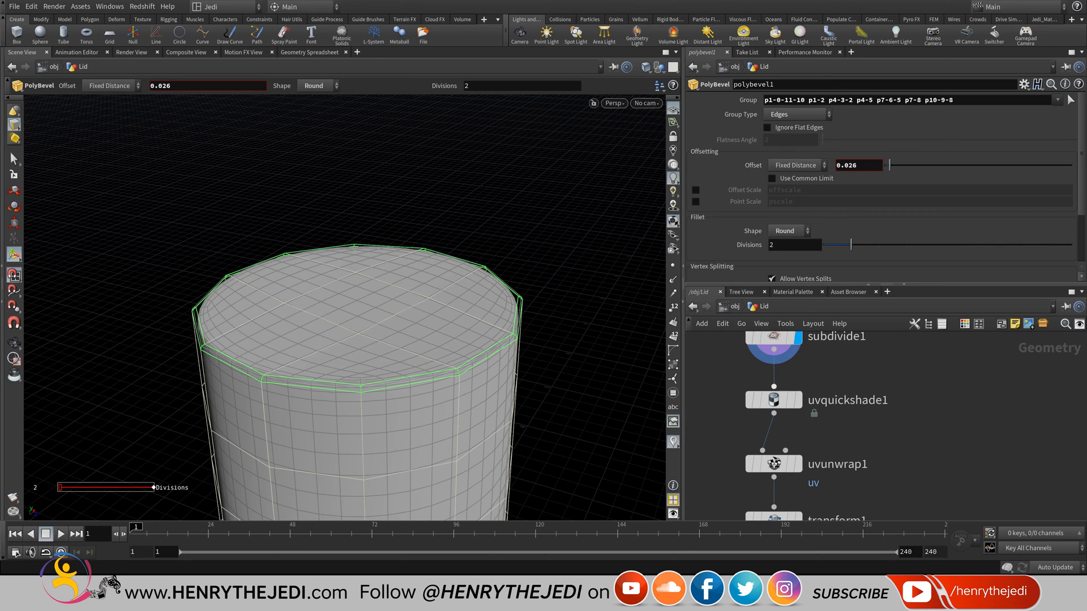
{"action": "left_click", "coordinate": [773, 338]}
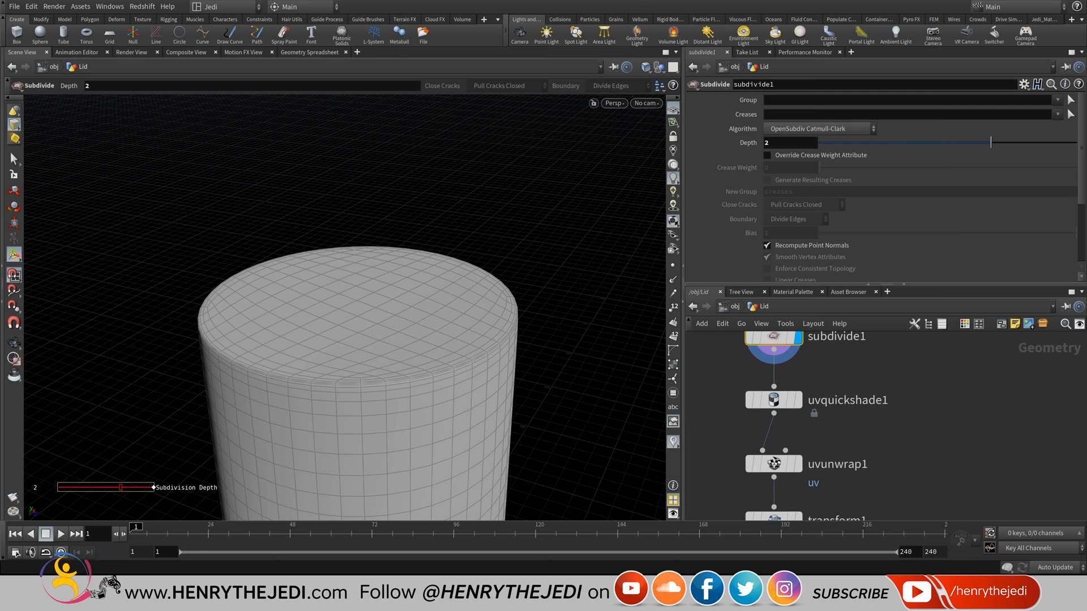
{"action": "key", "text": "Escape"}
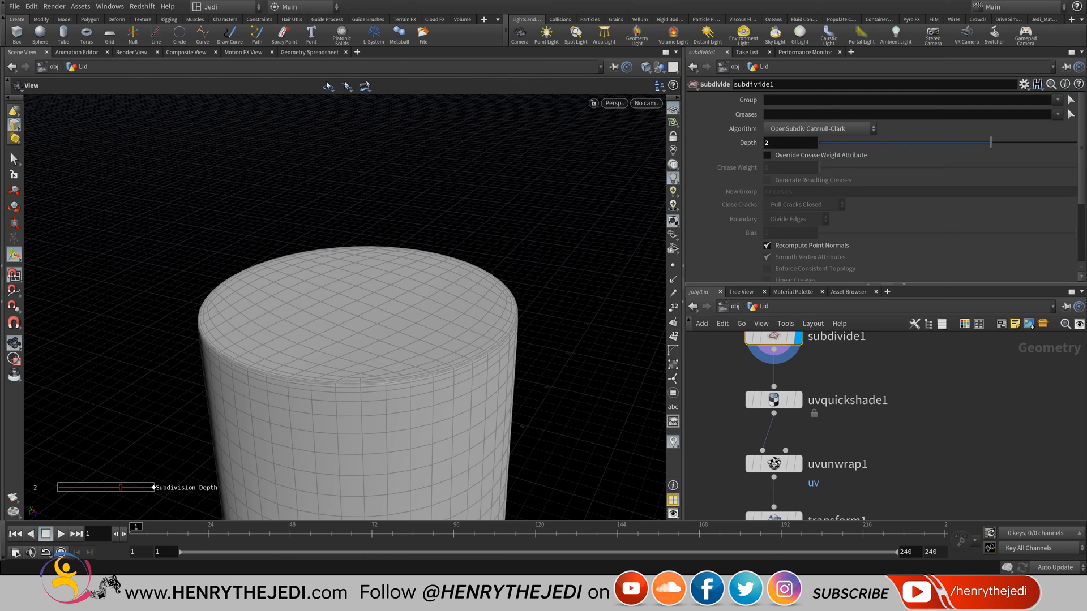
{"action": "left_click_drag", "start_coordinate": [339, 498], "coordinate": [342, 510]}
{"action": "key", "text": "ctrl+s"}
{"action": "right_click_drag", "start_coordinate": [396, 339], "coordinate": [325, 334]}
{"action": "middle_click_drag", "start_coordinate": [325, 334], "coordinate": [310, 341]}
{"action": "left_click_drag", "start_coordinate": [362, 340], "coordinate": [303, 345]}
- Display edit1, try raising its Y translation to 0.648367, and undo that change
{"action": "middle_click_drag", "start_coordinate": [917, 397], "coordinate": [925, 512]}
{"action": "middle_click_drag", "start_coordinate": [923, 350], "coordinate": [923, 517]}
{"action": "mouse_move", "coordinate": [792, 399]}
{"action": "middle_mouse_down"}
{"action": "mouse_move", "coordinate": [793, 511]}
{"action": "mouse_move", "coordinate": [797, 380]}
{"action": "middle_mouse_up"}
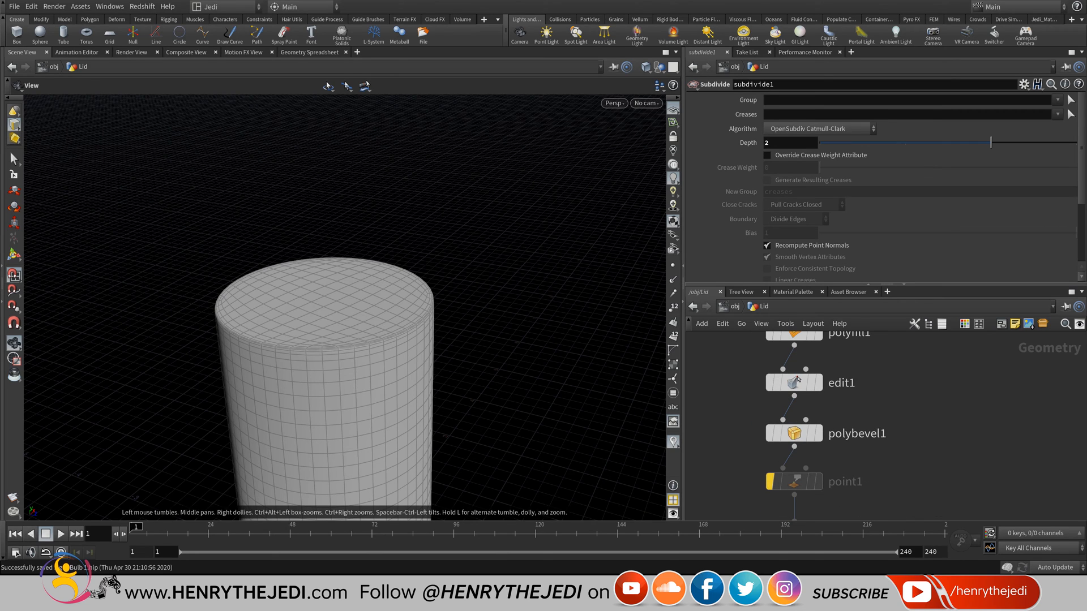
{"action": "left_click", "coordinate": [796, 380]}
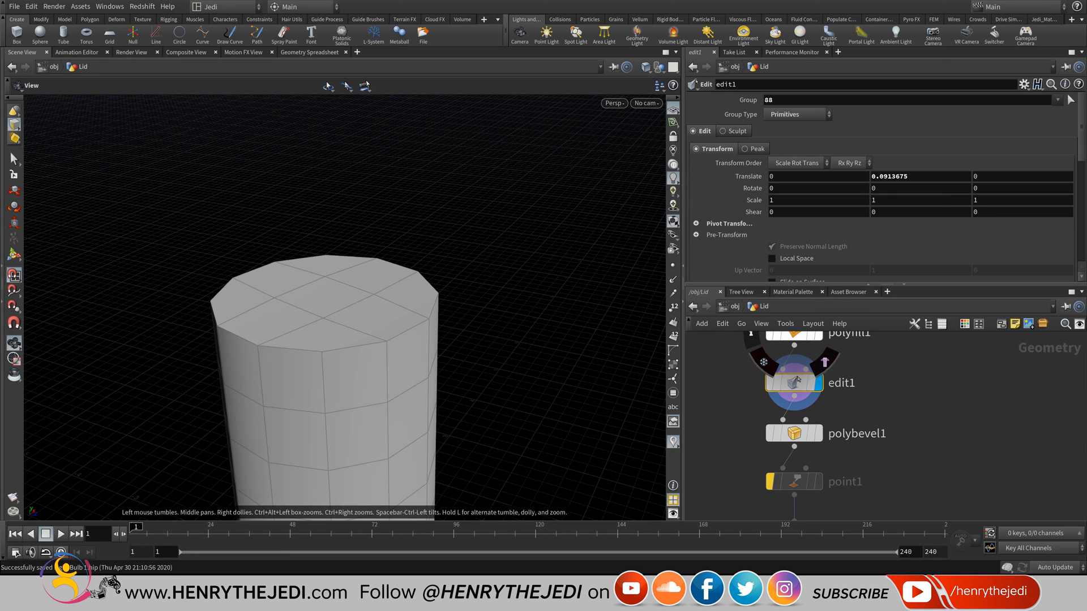
{"action": "middle_click_drag", "start_coordinate": [797, 379], "coordinate": [799, 411]}
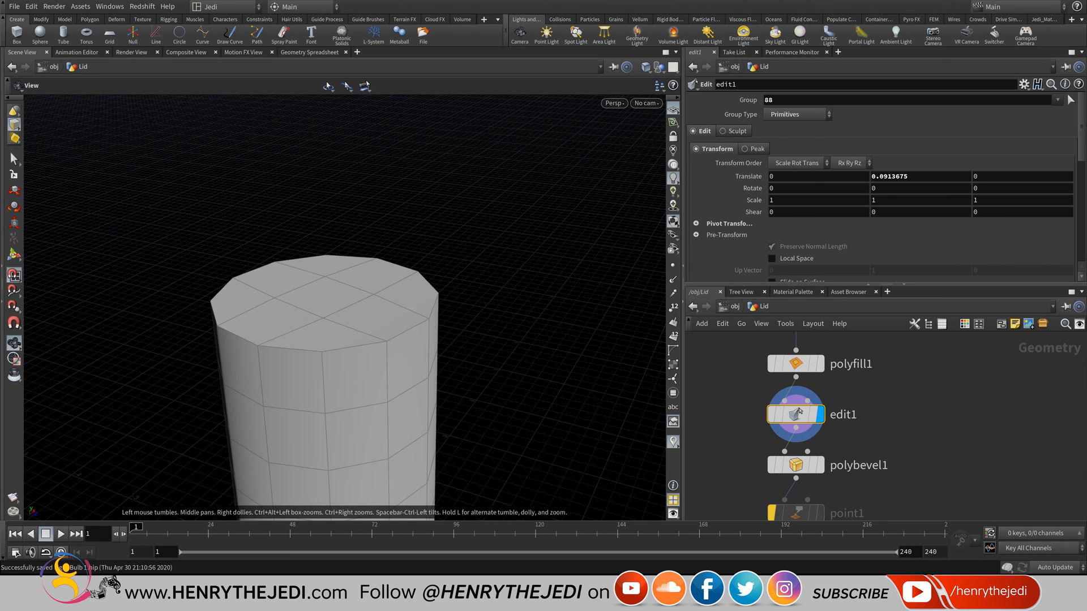
{"action": "middle_click_drag", "start_coordinate": [928, 176], "coordinate": [1053, 218]}
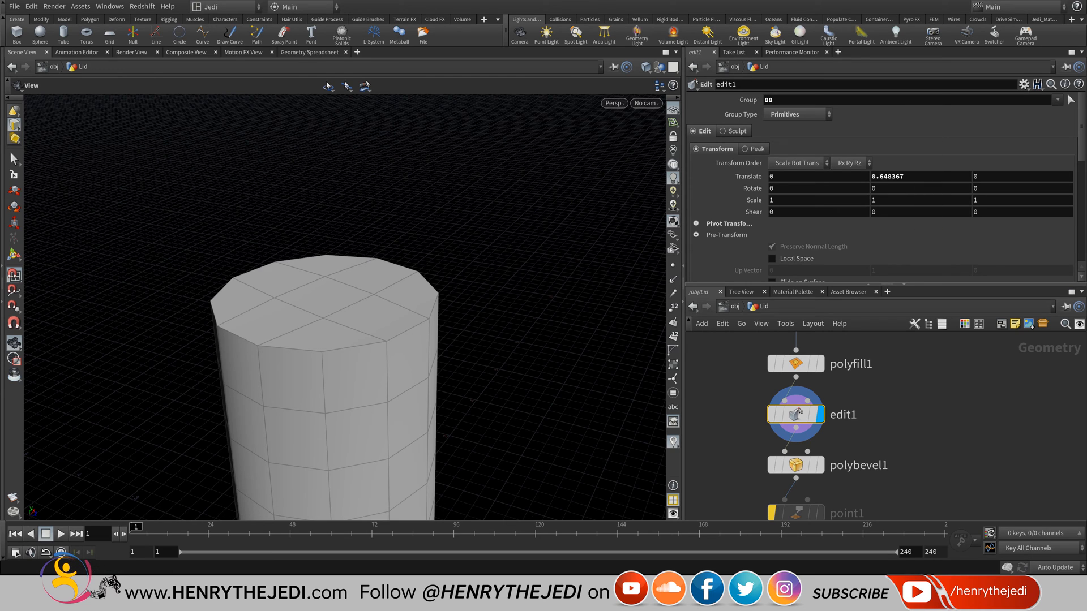
{"action": "key", "text": "ctrl+z"}
- Compare polyfill1 with edit1, and reselect the cap's centre face, primitive 76, as edit1's group
{"action": "left_click", "coordinate": [819, 363]}
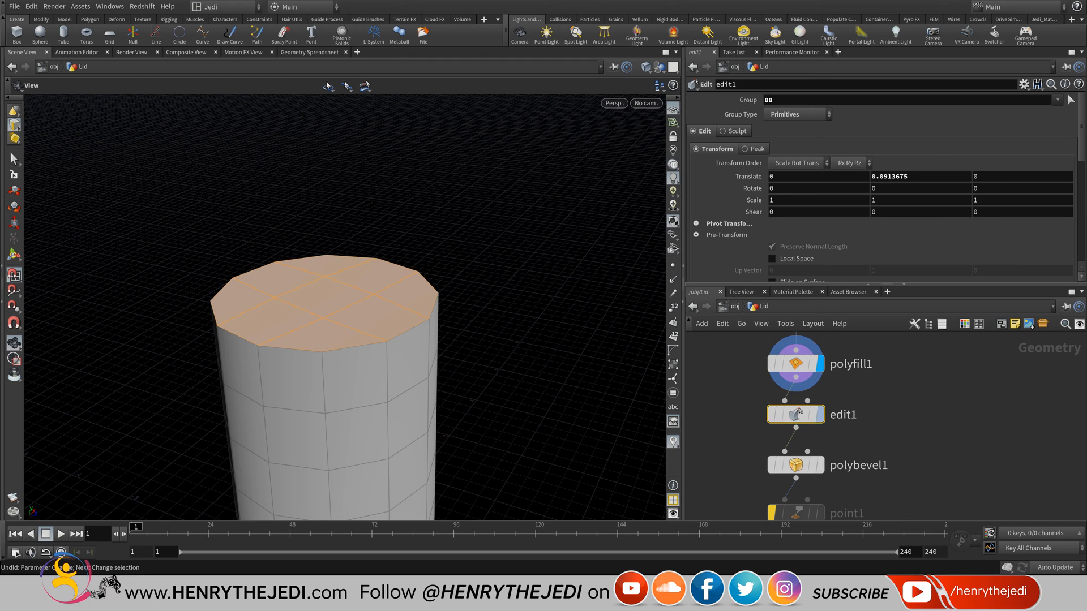
{"action": "left_click", "coordinate": [819, 414]}
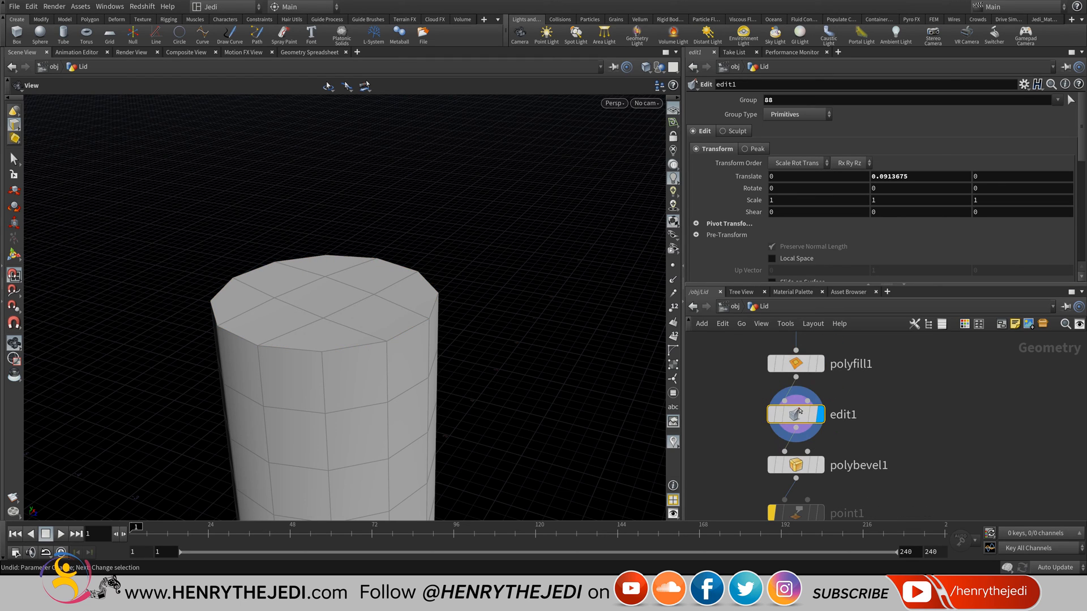
{"action": "left_click", "coordinate": [1070, 100]}
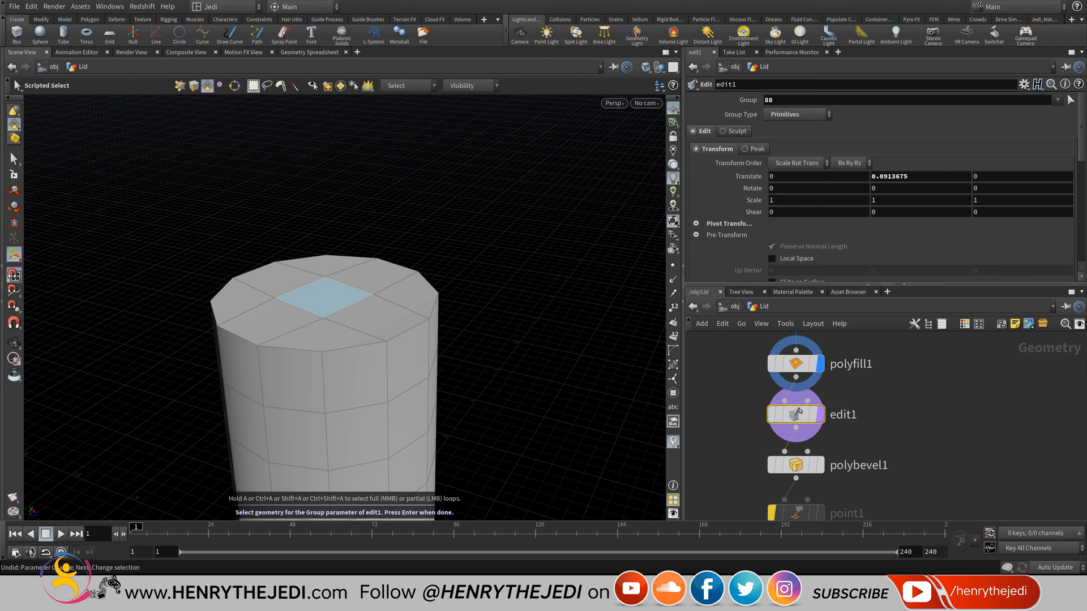
{"action": "key", "text": "Return"}
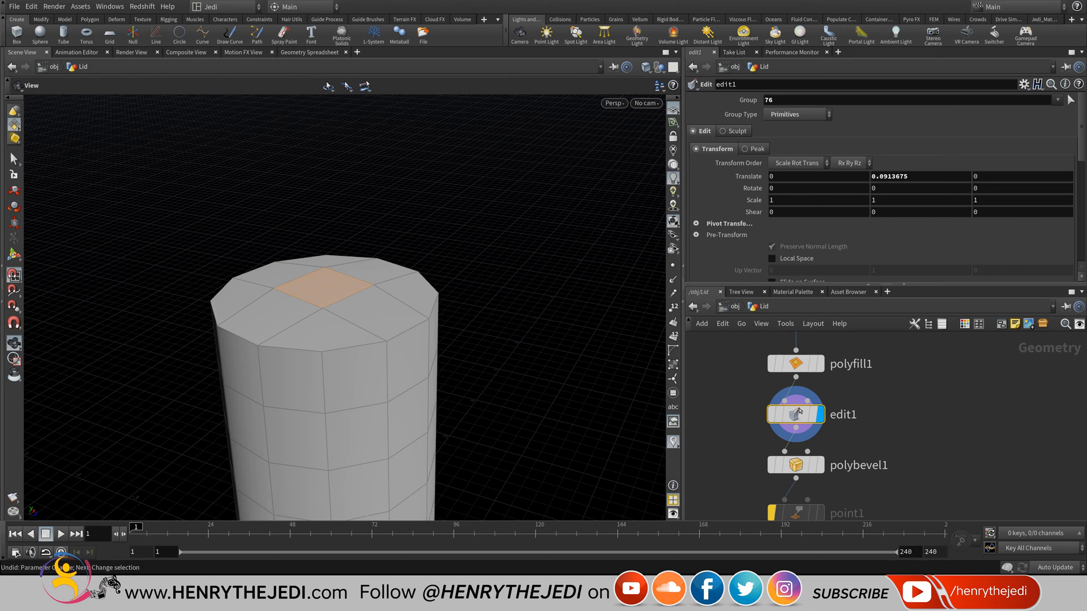
- Set edit1's Y translation to 0.321367 to dome the cap, and display polybevel1
{"action": "middle_click_drag", "start_coordinate": [799, 412], "coordinate": [791, 341]}
{"action": "mouse_move", "coordinate": [910, 176]}
{"action": "middle_mouse_down"}
{"action": "mouse_move", "coordinate": [910, 192]}
{"action": "mouse_move", "coordinate": [951, 194]}
{"action": "mouse_move", "coordinate": [922, 193]}
{"action": "middle_mouse_up"}
{"action": "left_click", "coordinate": [811, 395]}
- Display the OUT_Tube_Top null to check the domed tube, and save the scene
{"action": "middle_click_drag", "start_coordinate": [809, 458], "coordinate": [829, 340]}
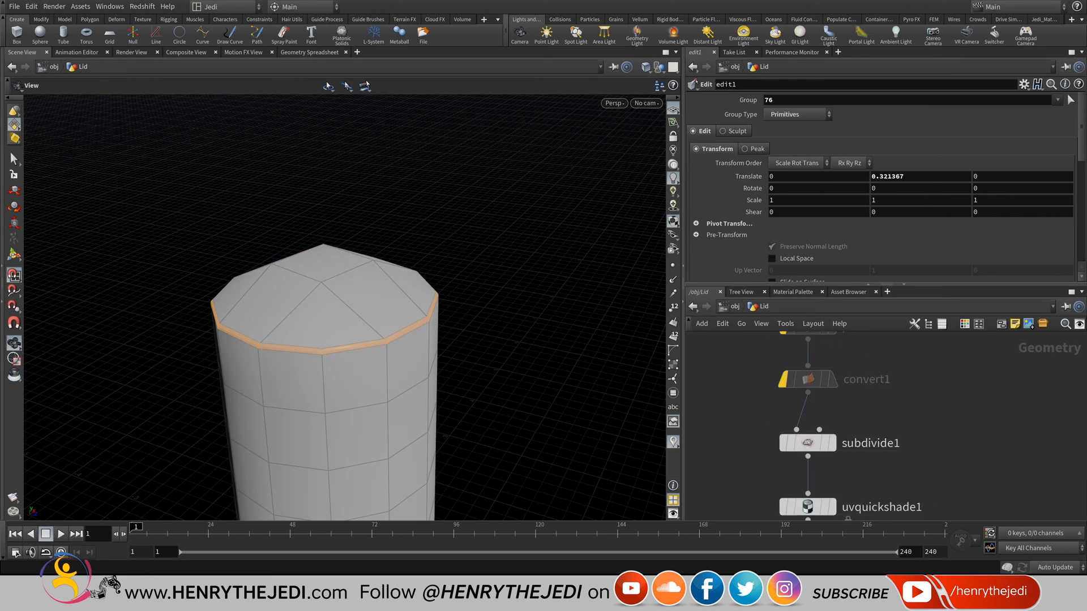
{"action": "middle_click_drag", "start_coordinate": [815, 487], "coordinate": [825, 345]}
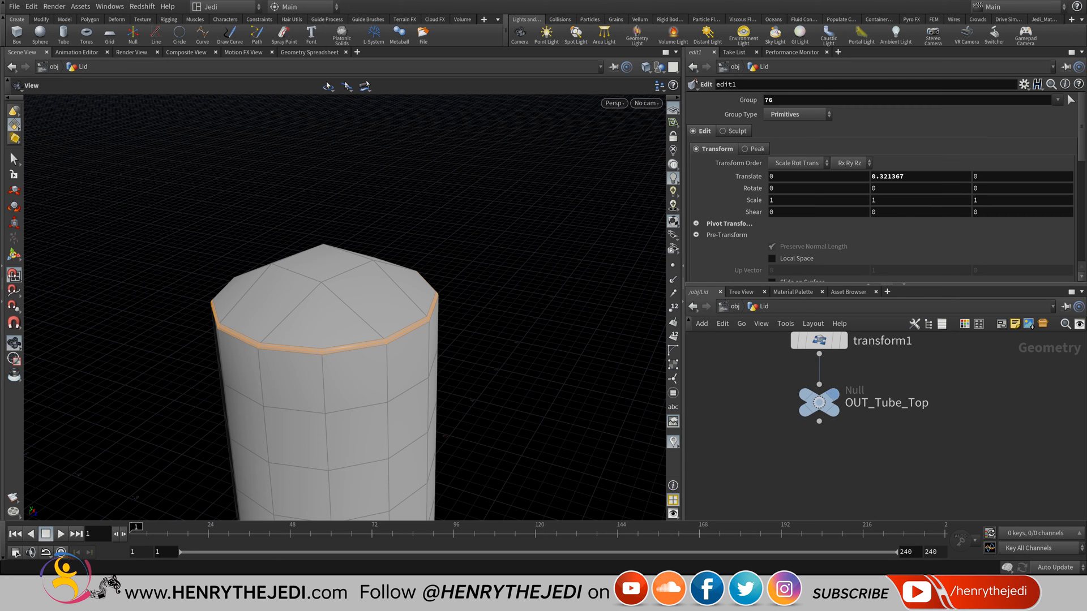
{"action": "left_click", "coordinate": [849, 372]}
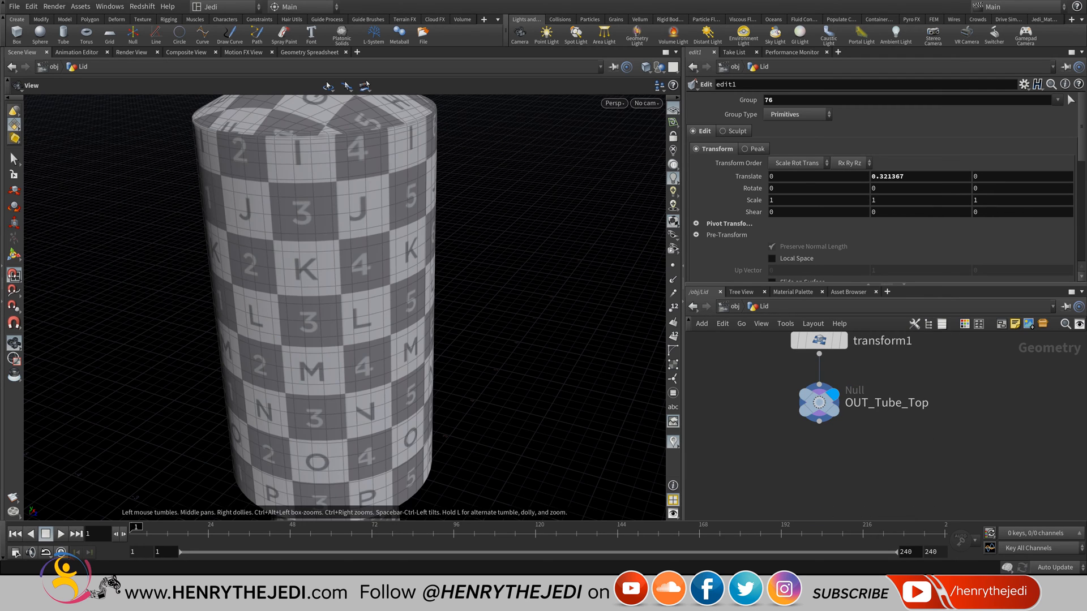
{"action": "middle_click_drag", "start_coordinate": [339, 272], "coordinate": [358, 412]}
{"action": "left_click_drag", "start_coordinate": [358, 412], "coordinate": [390, 419]}
{"action": "key", "text": "ctrl+s"}
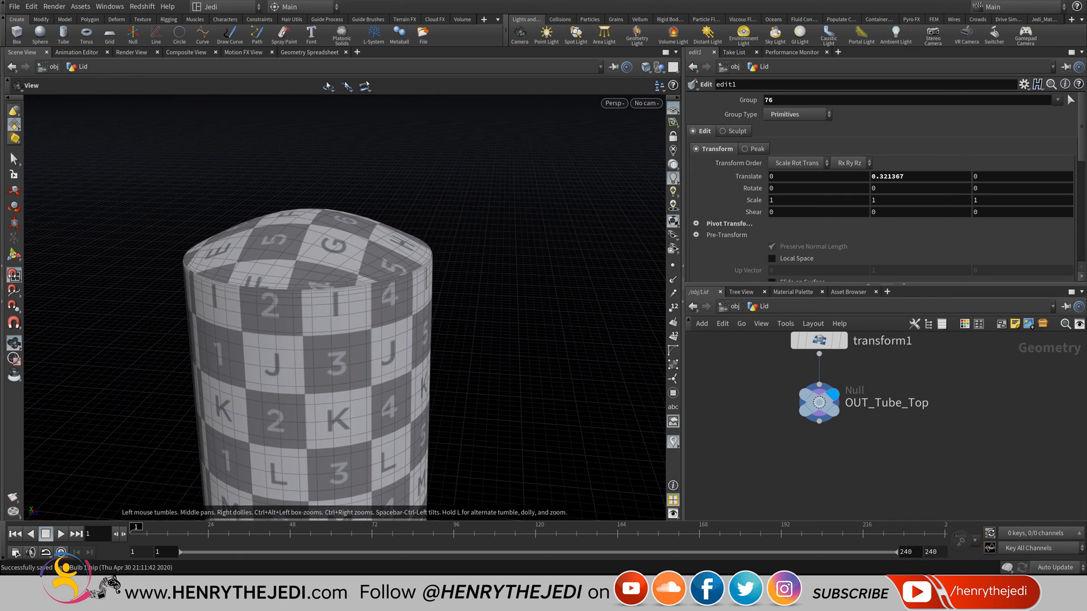
- Switch the viewport shading to Smooth Shaded without wireframe and view the domed top up close
{"action": "left_click", "coordinate": [646, 67]}
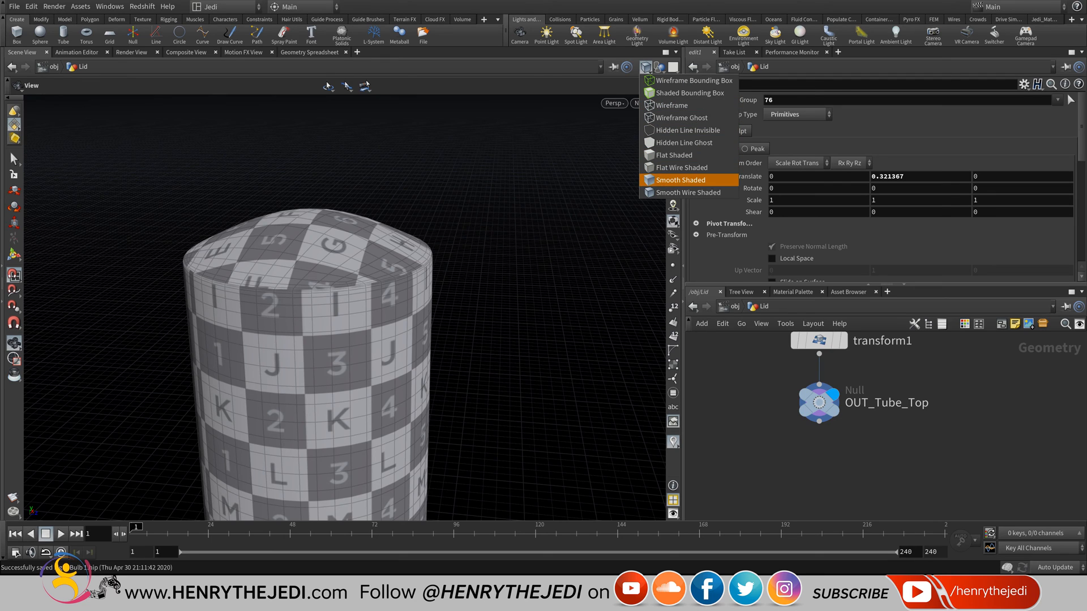
{"action": "left_click", "coordinate": [688, 192]}
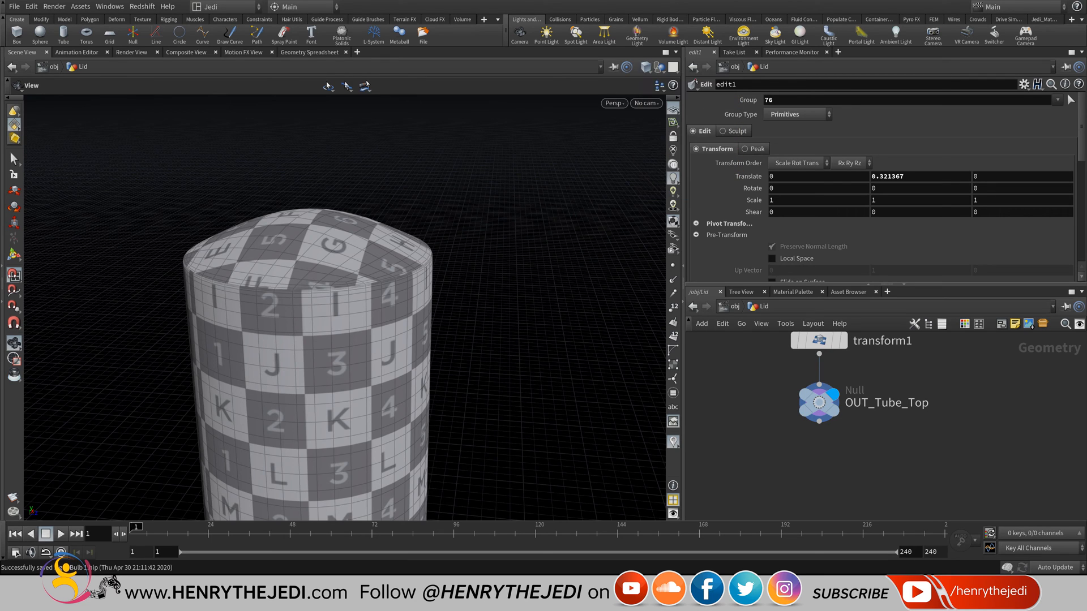
{"action": "key", "text": "shift+w"}
{"action": "middle_click_drag", "start_coordinate": [316, 283], "coordinate": [399, 333]}
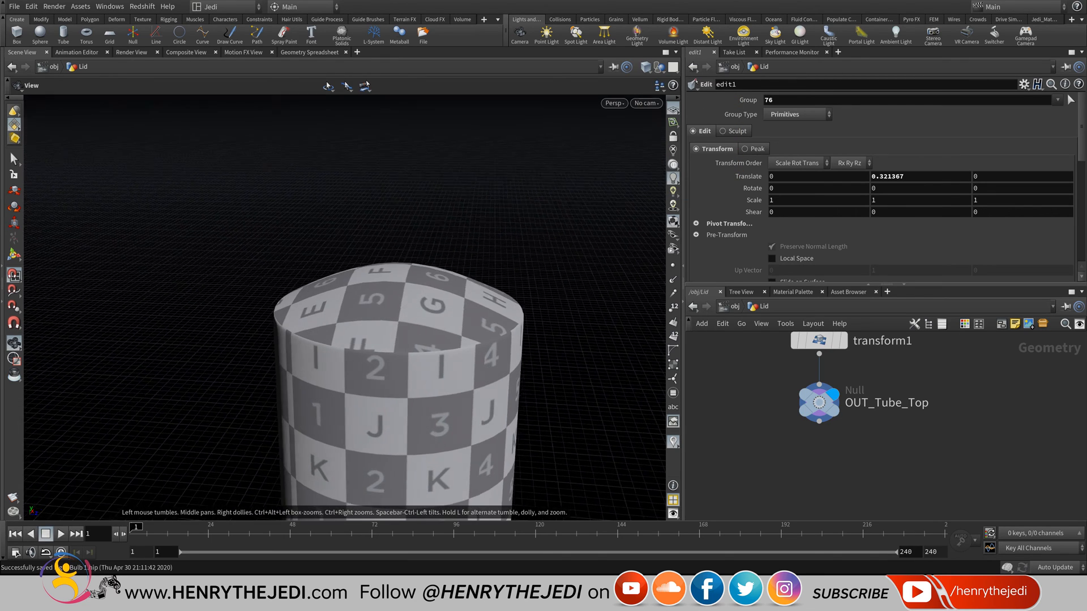
{"action": "mouse_move", "coordinate": [399, 333]}
{"action": "left_mouse_down"}
{"action": "mouse_move", "coordinate": [399, 300]}
{"action": "mouse_move", "coordinate": [399, 312]}
{"action": "left_mouse_up"}
{"action": "right_click_drag", "start_coordinate": [399, 311], "coordinate": [496, 311]}
- Bypass the uvquickshade1 node to remove the checker texture, and save the scene
{"action": "middle_click_drag", "start_coordinate": [979, 356], "coordinate": [979, 509]}
{"action": "left_click", "coordinate": [795, 372]}
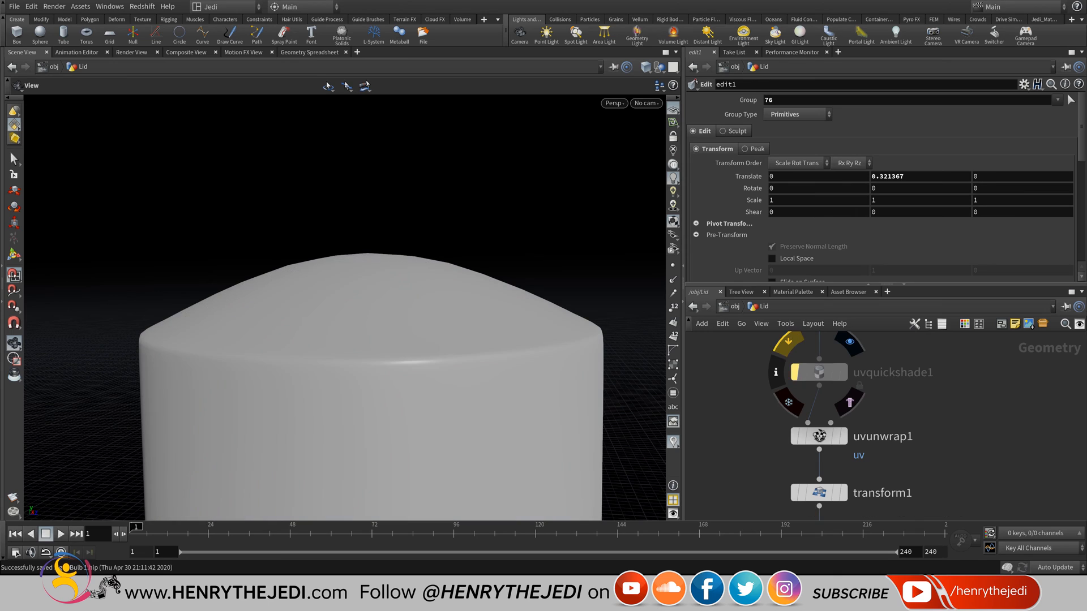
{"action": "left_click_drag", "start_coordinate": [396, 317], "coordinate": [418, 367]}
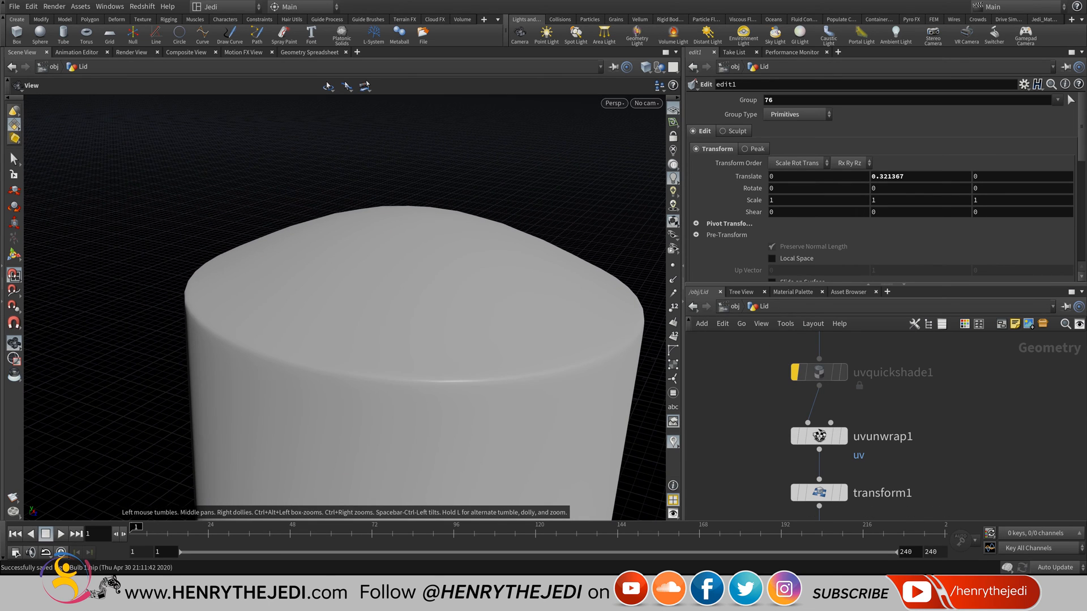
{"action": "key", "text": "ctrl+s"}
- Increase polybevel1's offset to 0.338 to round off the tube's upper end
{"action": "middle_click_drag", "start_coordinate": [883, 373], "coordinate": [796, 460]}
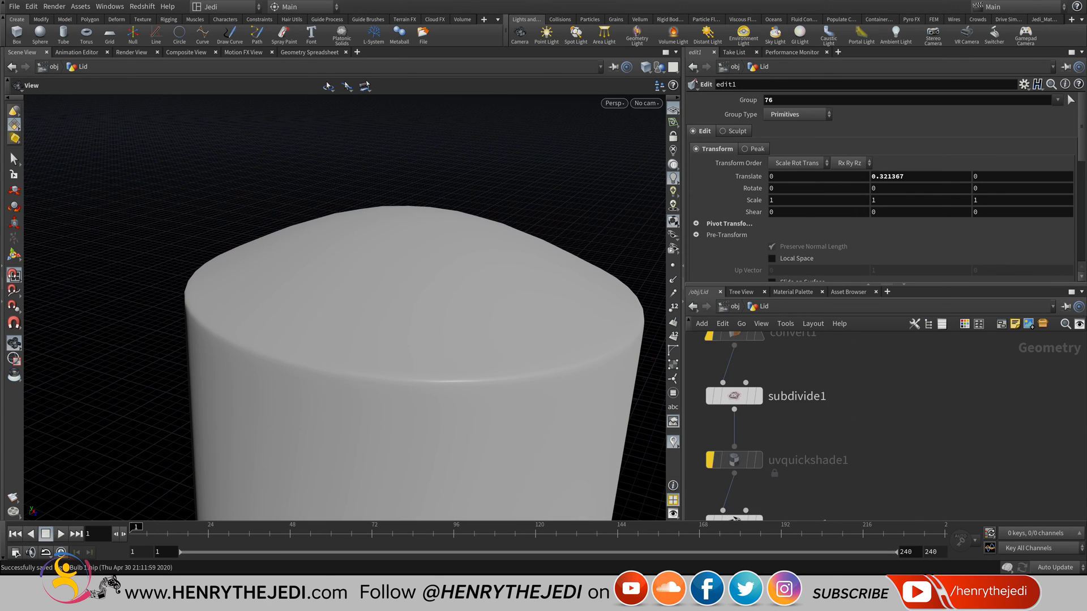
{"action": "middle_click_drag", "start_coordinate": [792, 356], "coordinate": [879, 494]}
{"action": "left_click", "coordinate": [820, 368]}
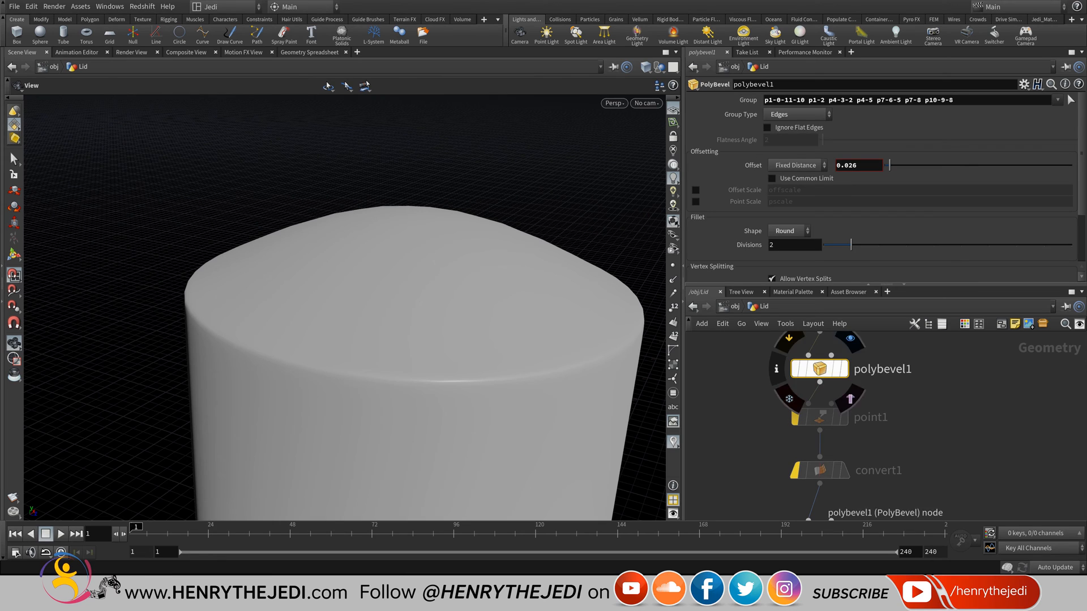
{"action": "middle_click_drag", "start_coordinate": [419, 340], "coordinate": [395, 274]}
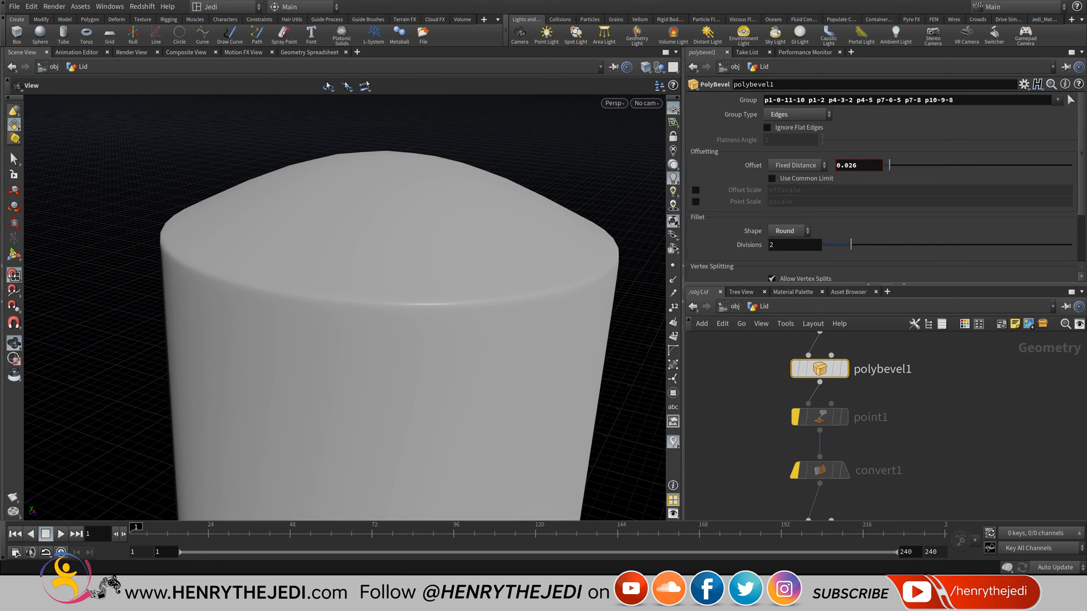
{"action": "left_click_drag", "start_coordinate": [889, 165], "coordinate": [947, 165]}
{"action": "right_click_drag", "start_coordinate": [481, 226], "coordinate": [411, 238]}
{"action": "middle_click_drag", "start_coordinate": [411, 296], "coordinate": [411, 212]}
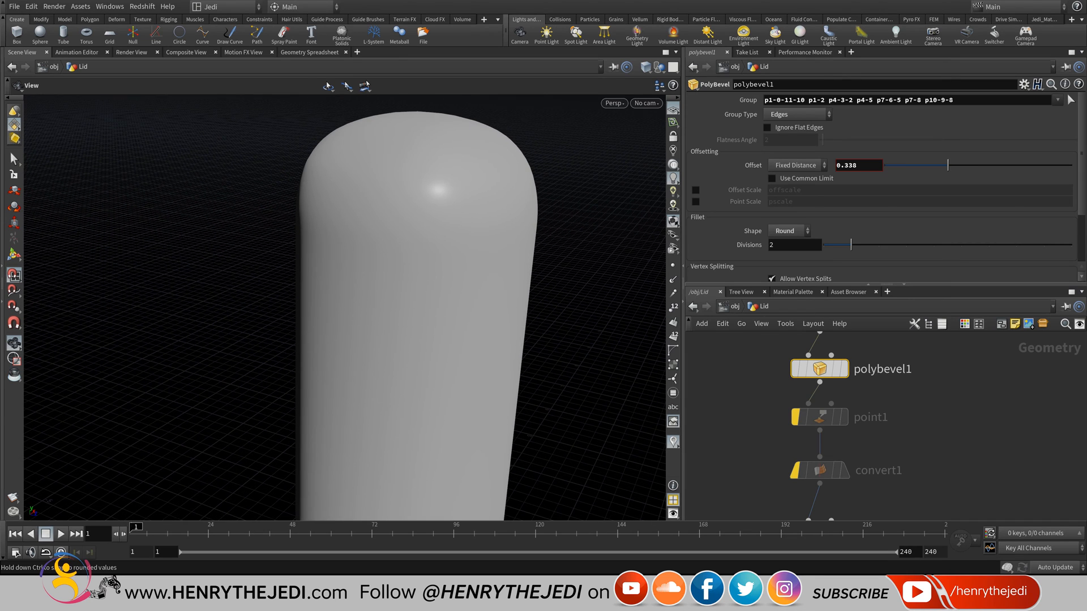
- Switch the viewport to Smooth Wire Shaded and set polybevel1's offset to 0.344
{"action": "left_click", "coordinate": [646, 66]}
{"action": "left_click", "coordinate": [687, 192]}
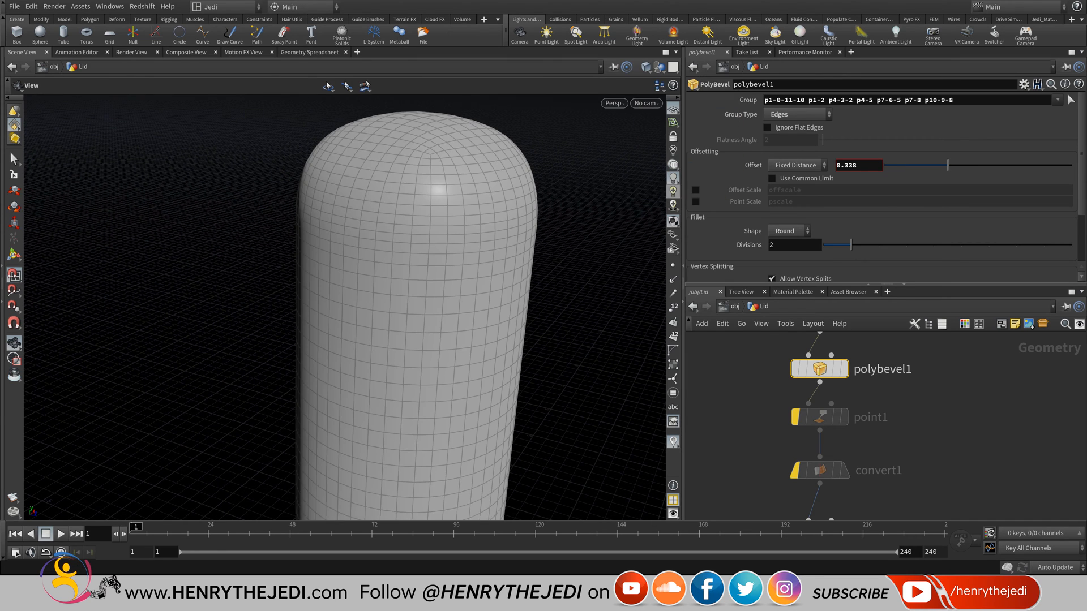
{"action": "mouse_move", "coordinate": [947, 165]}
{"action": "left_mouse_down"}
{"action": "mouse_move", "coordinate": [969, 165]}
{"action": "mouse_move", "coordinate": [935, 165]}
{"action": "mouse_move", "coordinate": [949, 165]}
{"action": "left_mouse_up"}
- Examine the tube's open lower end from below, where it surrounds the checkered neck
{"action": "middle_click_drag", "start_coordinate": [928, 490], "coordinate": [940, 361]}
{"action": "middle_click_drag", "start_coordinate": [939, 453], "coordinate": [950, 368]}
{"action": "left_click_drag", "start_coordinate": [351, 351], "coordinate": [348, 260]}
{"action": "middle_click_drag", "start_coordinate": [362, 419], "coordinate": [365, 187]}
{"action": "left_click_drag", "start_coordinate": [365, 317], "coordinate": [369, 274]}
{"action": "middle_click_drag", "start_coordinate": [391, 362], "coordinate": [366, 270]}
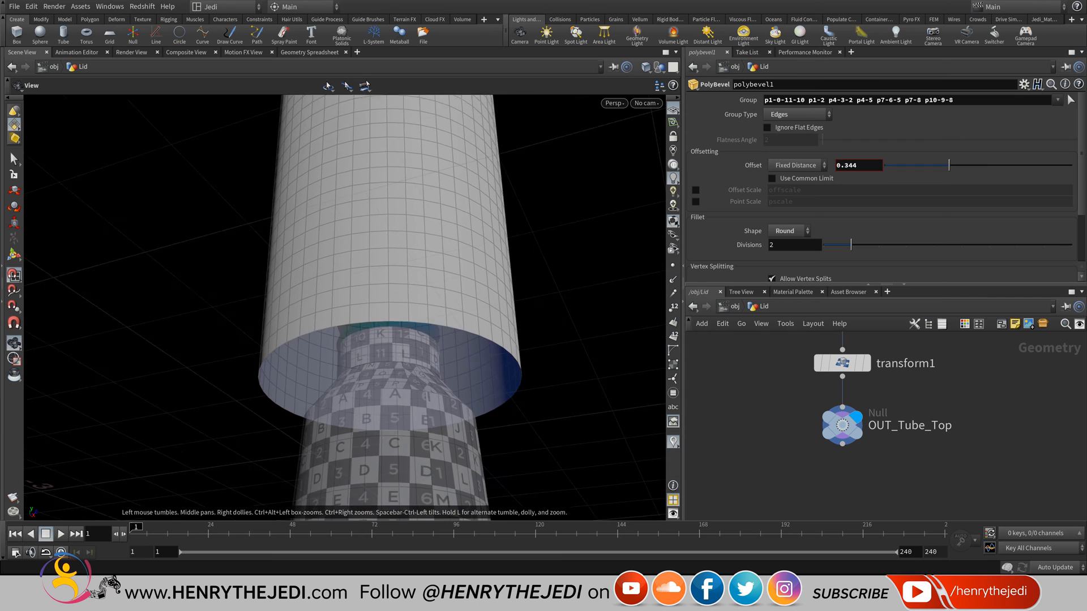
- Save the scene while viewing the tube's open lower end from below
{"action": "left_click_drag", "start_coordinate": [366, 283], "coordinate": [366, 266]}
{"action": "middle_click_drag", "start_coordinate": [373, 340], "coordinate": [358, 268]}
{"action": "key", "text": "ctrl+s"}
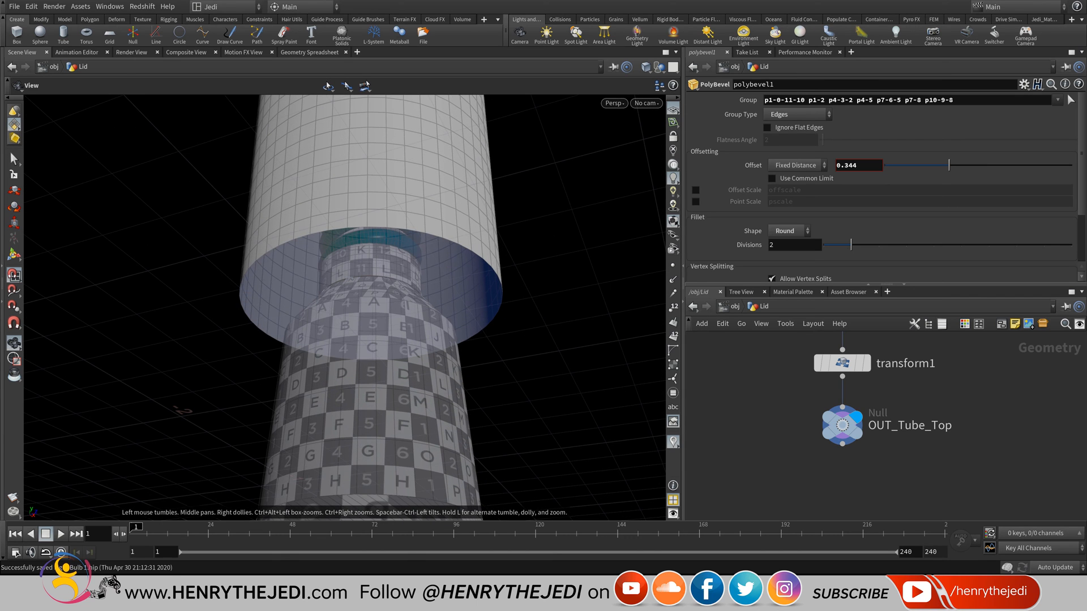
- At object level, lower the Lid geometry over the neck by setting its Y translate to -1.28, with the viewport in wireframe
{"action": "left_click_drag", "start_coordinate": [365, 266], "coordinate": [359, 367]}
{"action": "middle_click_drag", "start_coordinate": [362, 396], "coordinate": [430, 173]}
{"action": "scroll", "coordinate": [360, 226], "scroll_direction": "down", "scroll_amount": 5}
{"action": "left_click_drag", "start_coordinate": [407, 238], "coordinate": [422, 232]}
{"action": "middle_click_drag", "start_coordinate": [422, 232], "coordinate": [362, 394]}
{"action": "left_click_drag", "start_coordinate": [362, 362], "coordinate": [364, 277]}
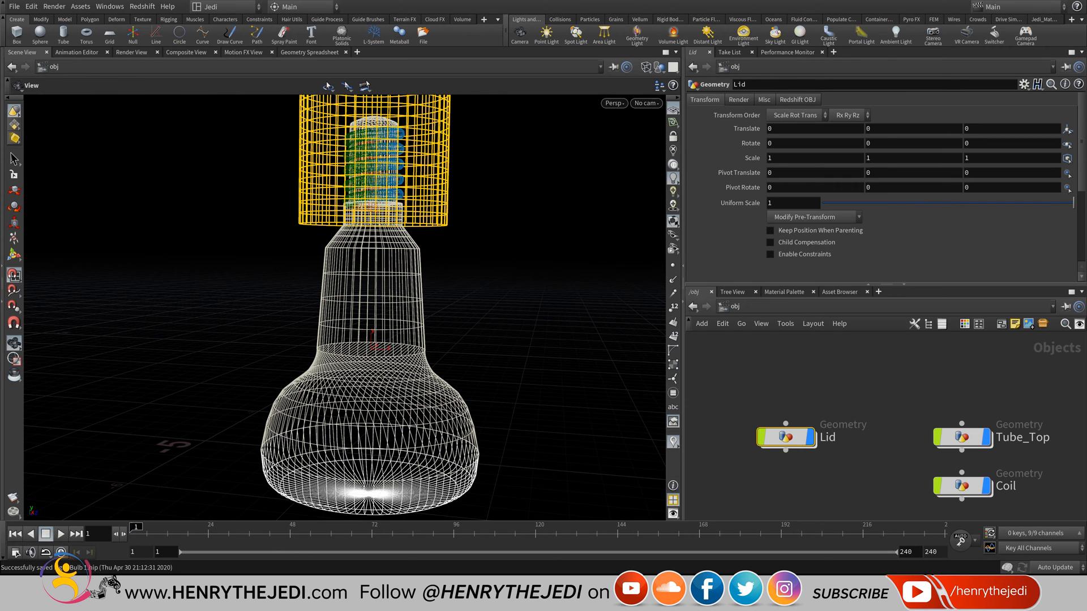
{"action": "middle_click_drag", "start_coordinate": [878, 129], "coordinate": [762, 150]}
{"action": "middle_click_drag", "start_coordinate": [385, 254], "coordinate": [372, 275]}
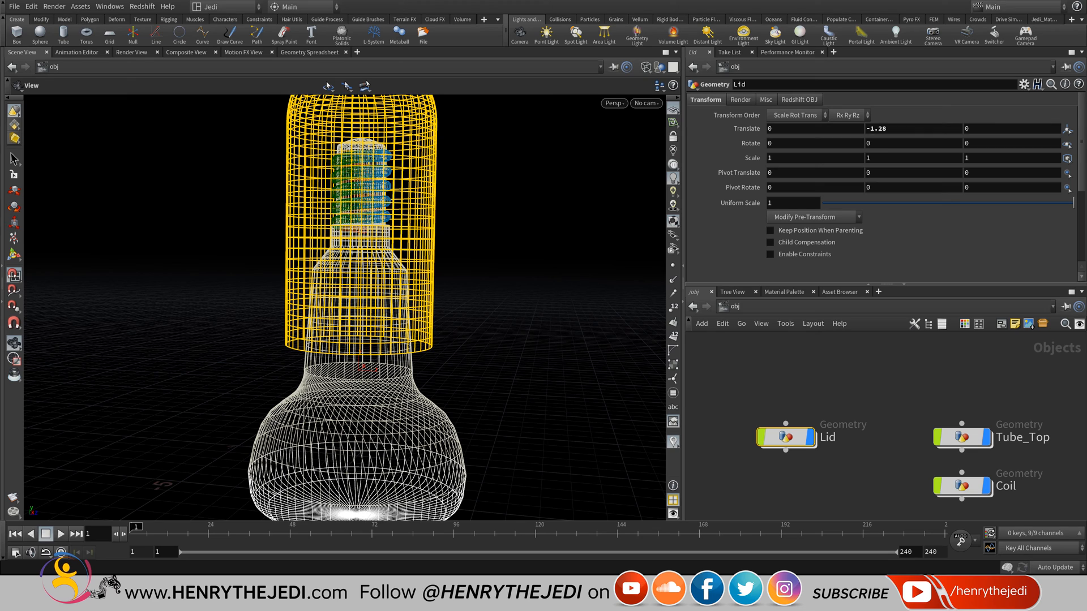
- Inside the Lid geometry, shorten the tube by setting tube0's height to 2.55
{"action": "mouse_move", "coordinate": [754, 406]}
{"action": "double_click", "coordinate": [786, 437]}
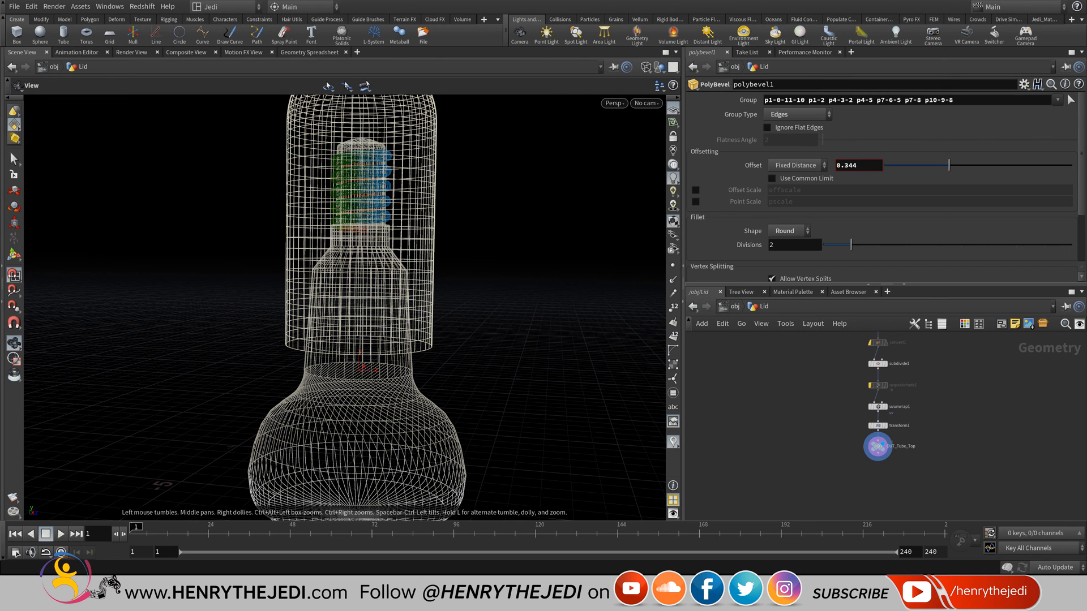
{"action": "scroll", "coordinate": [907, 362], "scroll_direction": "up", "scroll_amount": 6}
{"action": "middle_click_drag", "start_coordinate": [906, 362], "coordinate": [901, 593]}
{"action": "left_click", "coordinate": [810, 433]}
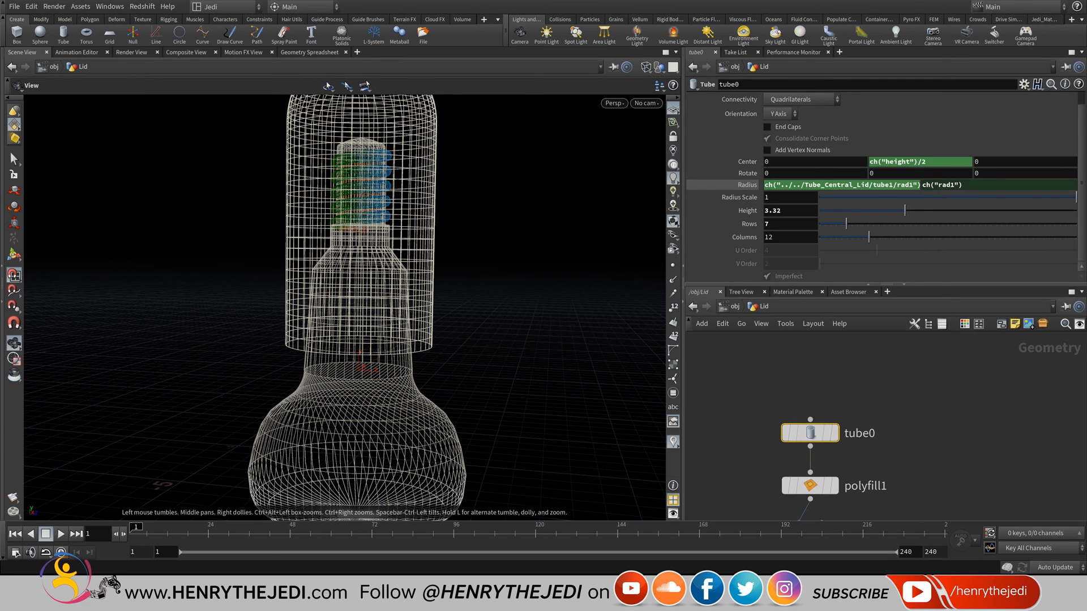
{"action": "left_click_drag", "start_coordinate": [904, 210], "coordinate": [885, 210]}
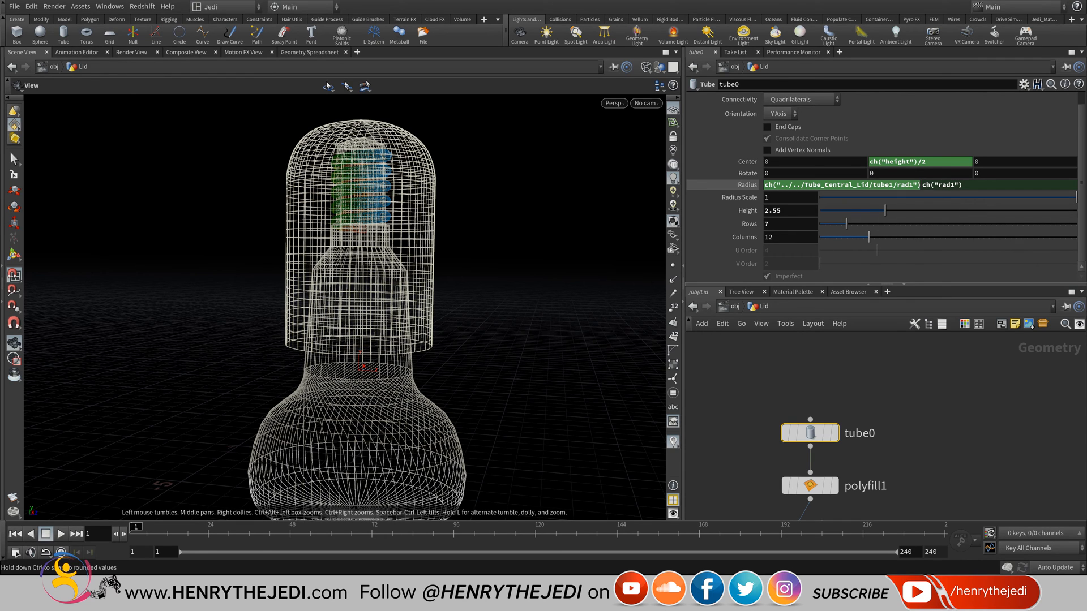
- Narrow the lid by lowering the multiplier at the end of tube0's first radius expression
{"action": "left_click", "coordinate": [876, 185]}
{"action": "left_click_drag", "start_coordinate": [937, 185], "coordinate": [929, 186]}
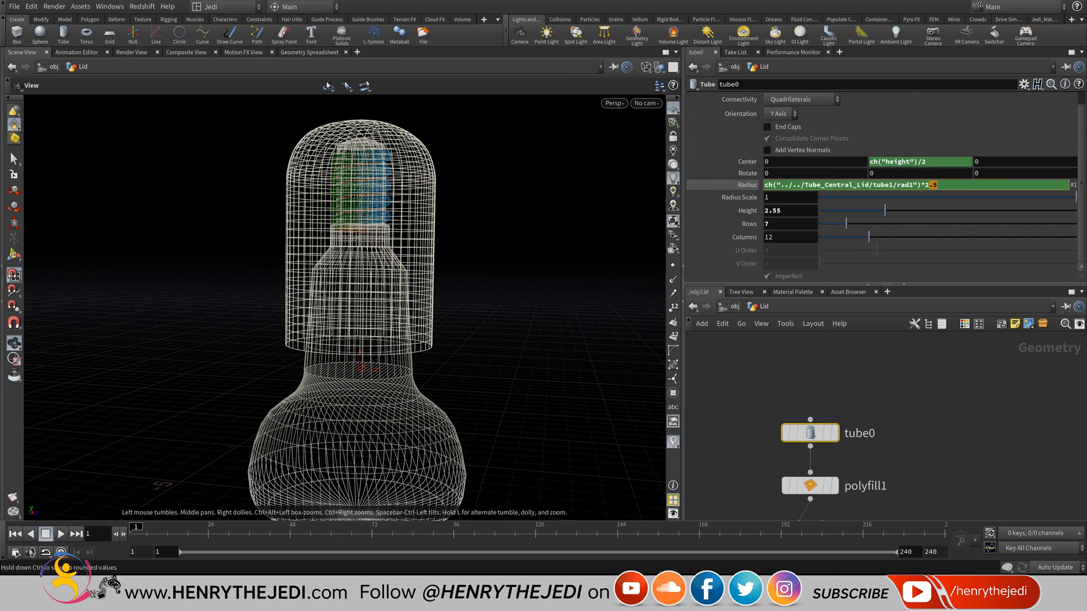
{"action": "type", "text": "."}
{"action": "key", "text": "Return"}
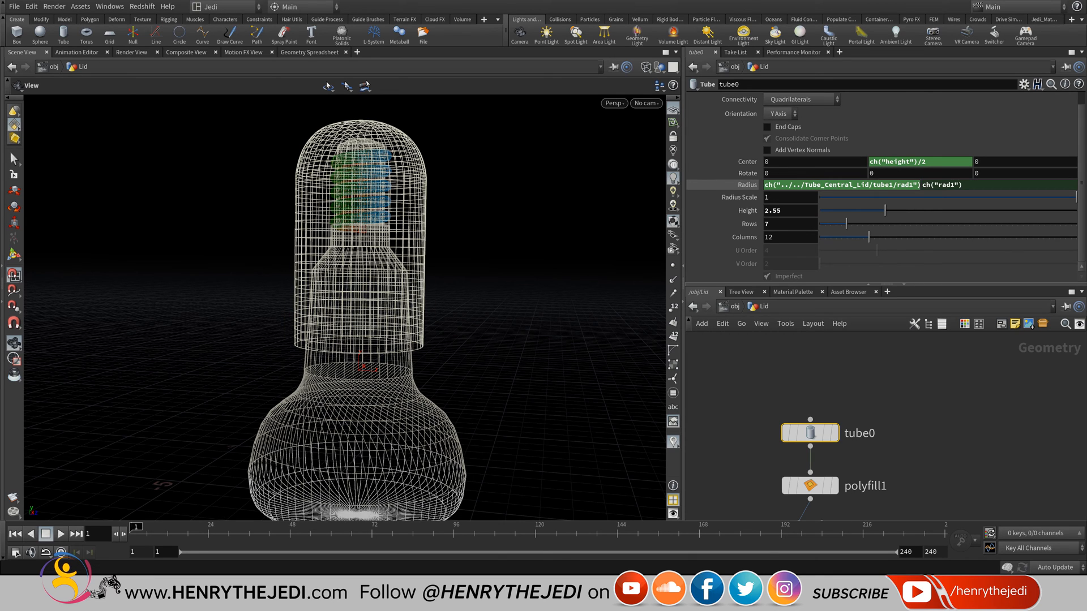
- Switch the viewport to Smooth Wire Shaded and save the scene
{"action": "left_click", "coordinate": [646, 67]}
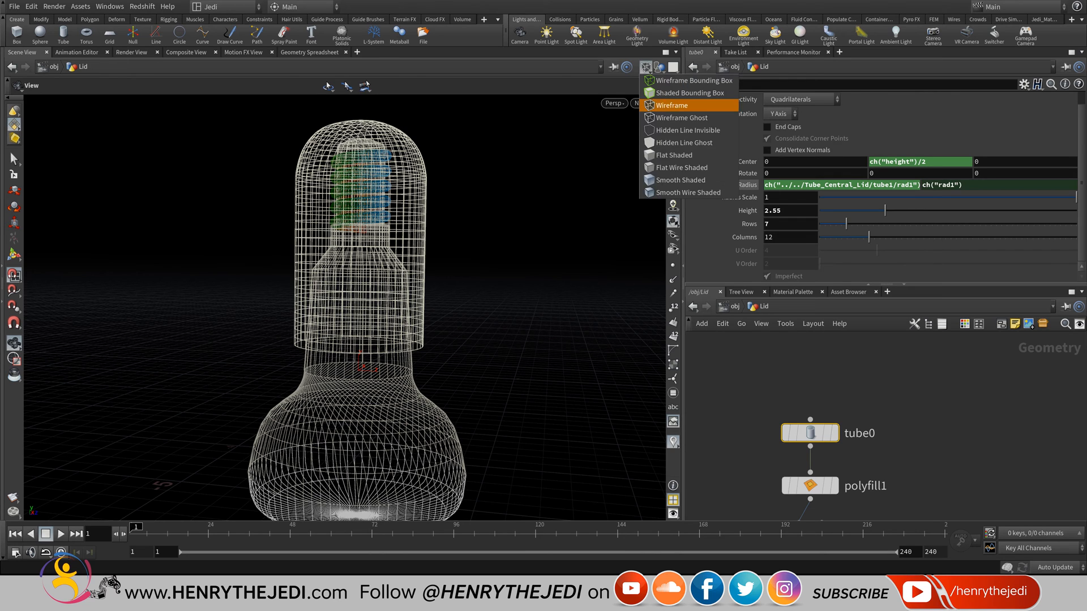
{"action": "left_click", "coordinate": [685, 192]}
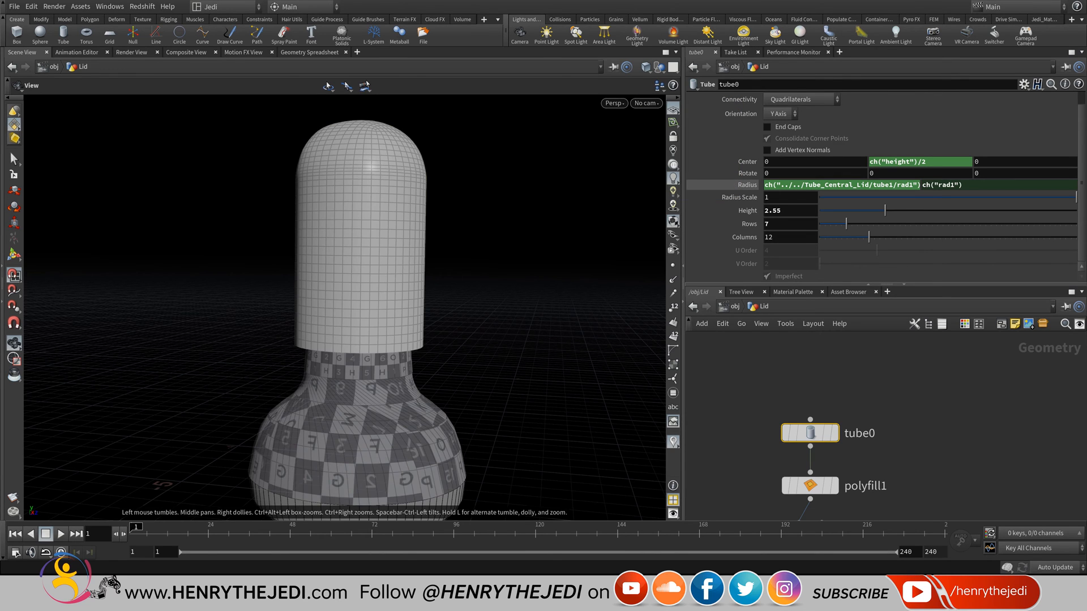
{"action": "left_click_drag", "start_coordinate": [362, 317], "coordinate": [385, 297]}
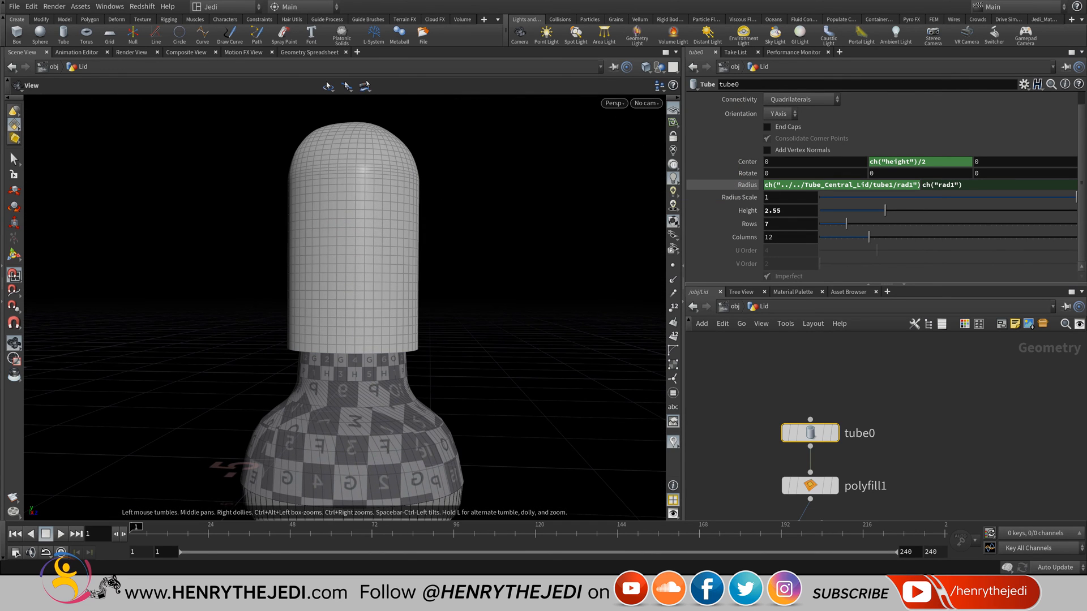
{"action": "key", "text": "ctrl+s"}
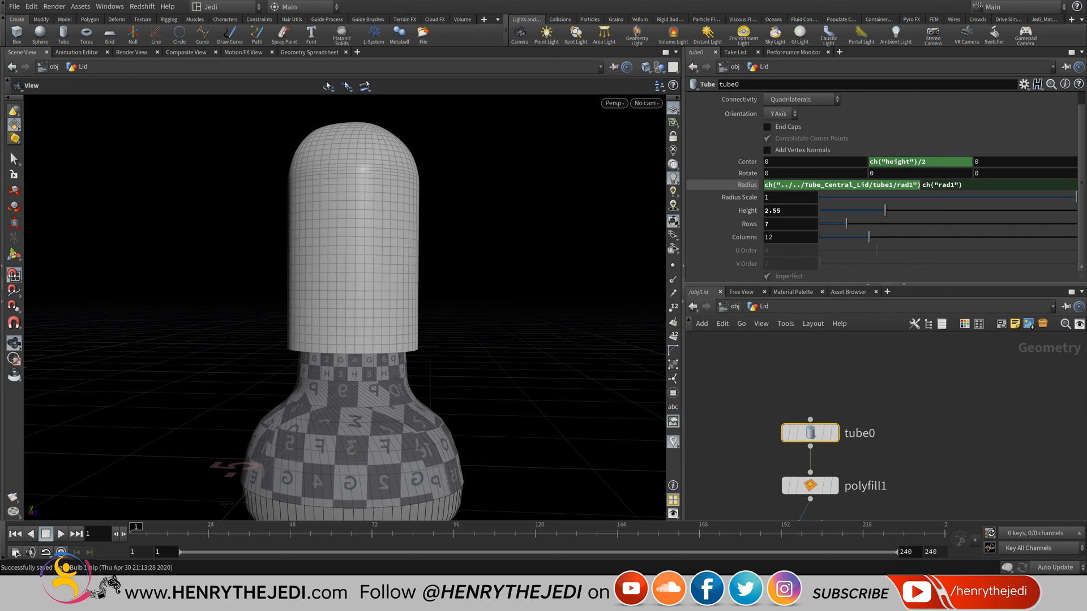
- Widen the lid slightly by raising the last decimal of the multiplier in tube0's radius expression, and save the scene
{"action": "left_click", "coordinate": [901, 185]}
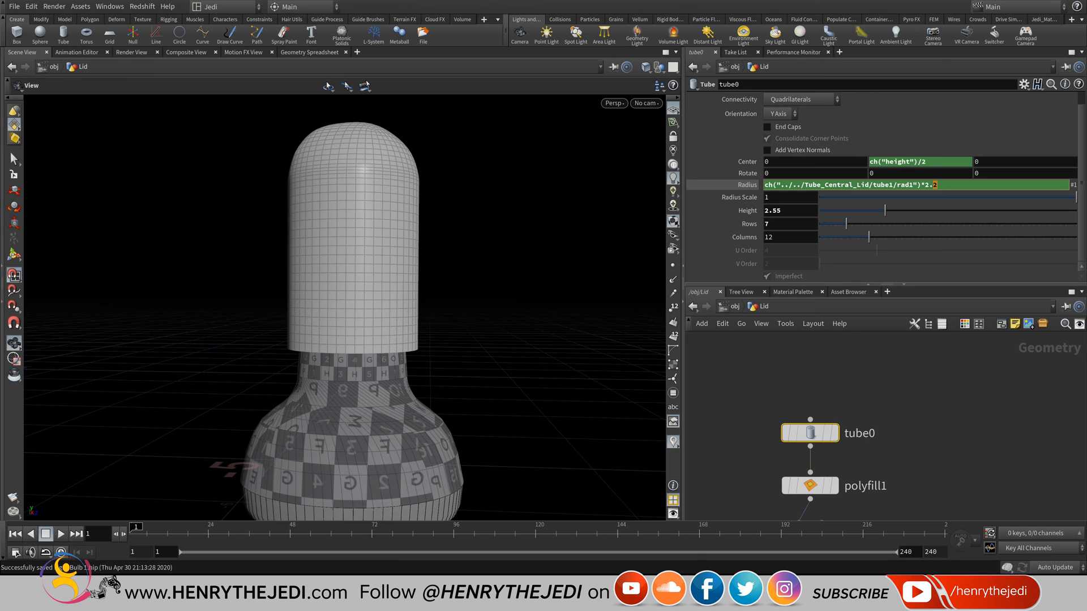
{"action": "key", "text": "Return"}
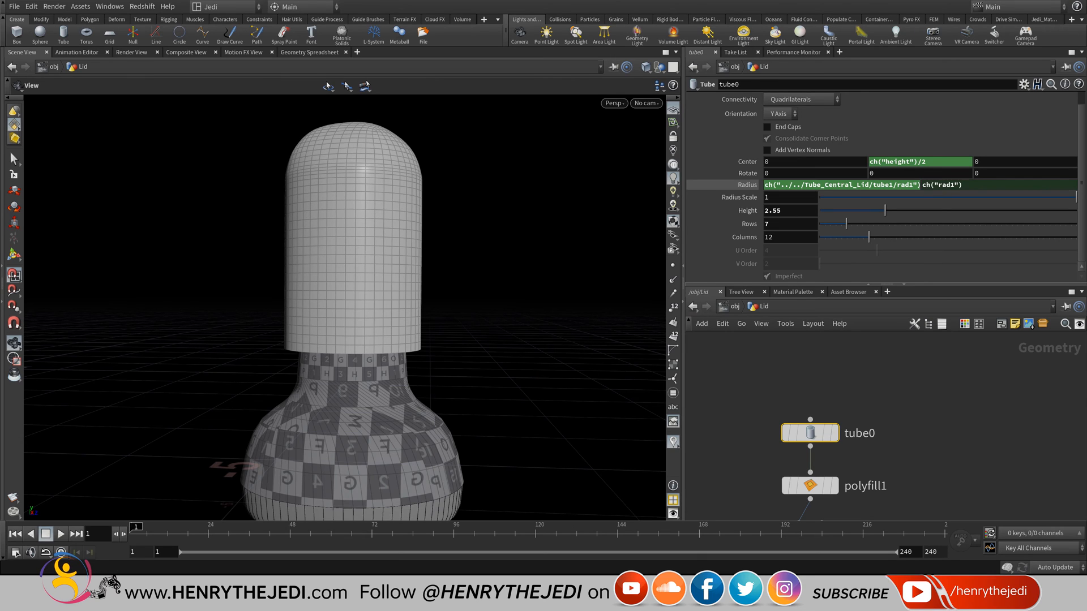
{"action": "middle_click_drag", "start_coordinate": [917, 452], "coordinate": [909, 374]}
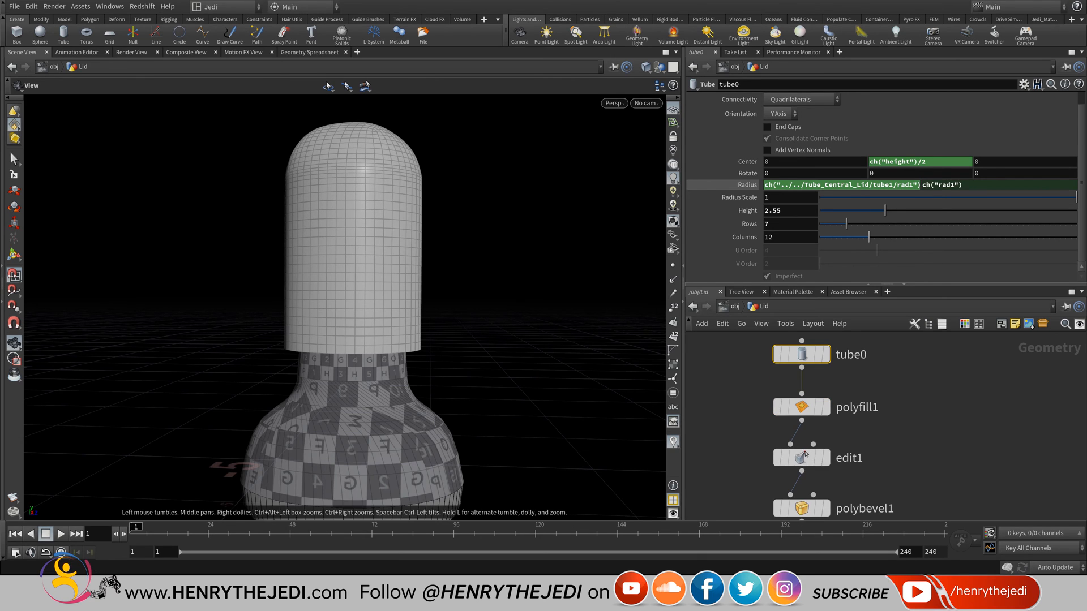
{"action": "middle_click_drag", "start_coordinate": [453, 351], "coordinate": [460, 283]}
{"action": "key", "text": "ctrl+s"}
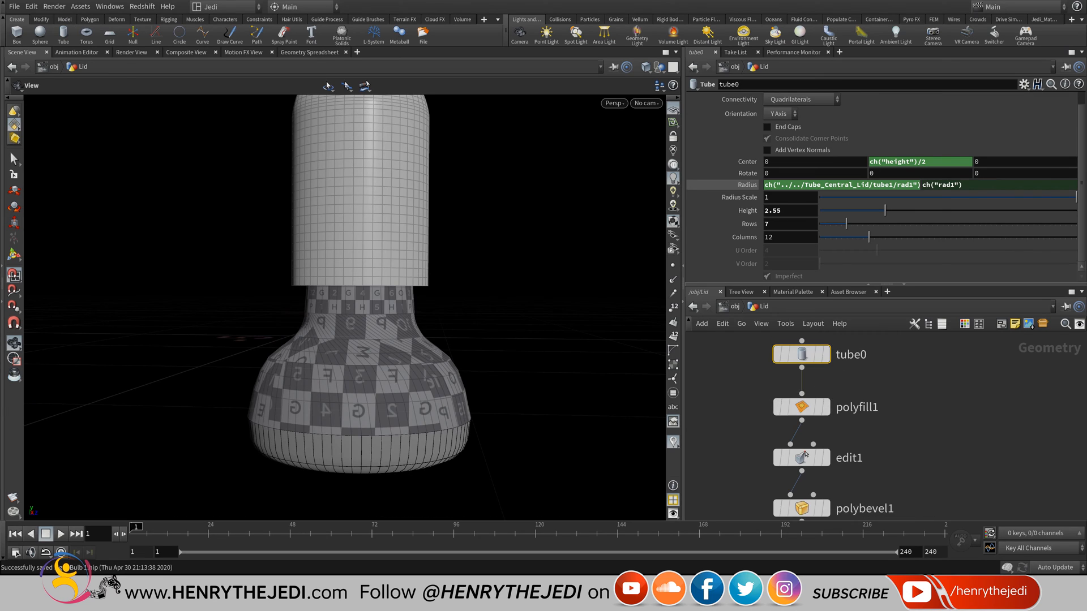
- Rename the Lid network's output null to OUT_Lid
{"action": "mouse_move", "coordinate": [917, 504]}
{"action": "middle_mouse_down"}
{"action": "mouse_move", "coordinate": [895, 336]}
{"action": "mouse_move", "coordinate": [891, 350]}
{"action": "middle_mouse_up"}
{"action": "mouse_move", "coordinate": [900, 481]}
{"action": "middle_mouse_down"}
{"action": "mouse_move", "coordinate": [901, 356]}
{"action": "mouse_move", "coordinate": [889, 436]}
{"action": "middle_mouse_up"}
{"action": "double_click", "coordinate": [818, 442]}
{"action": "left_click_drag", "start_coordinate": [806, 442], "coordinate": [861, 442]}
{"action": "type", "text": "Lid"}
{"action": "key", "text": "Return"}
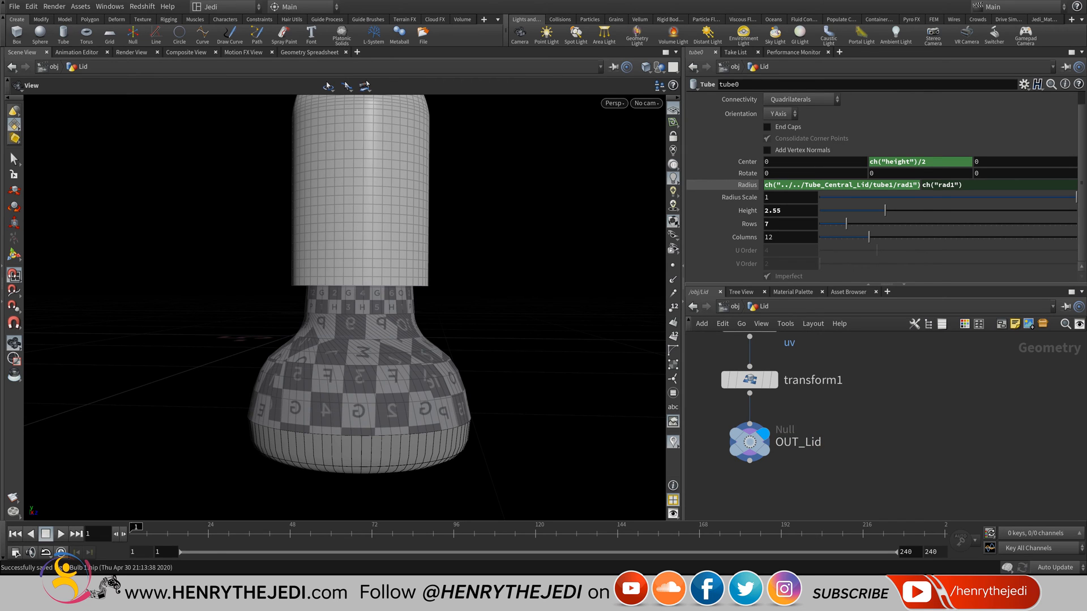
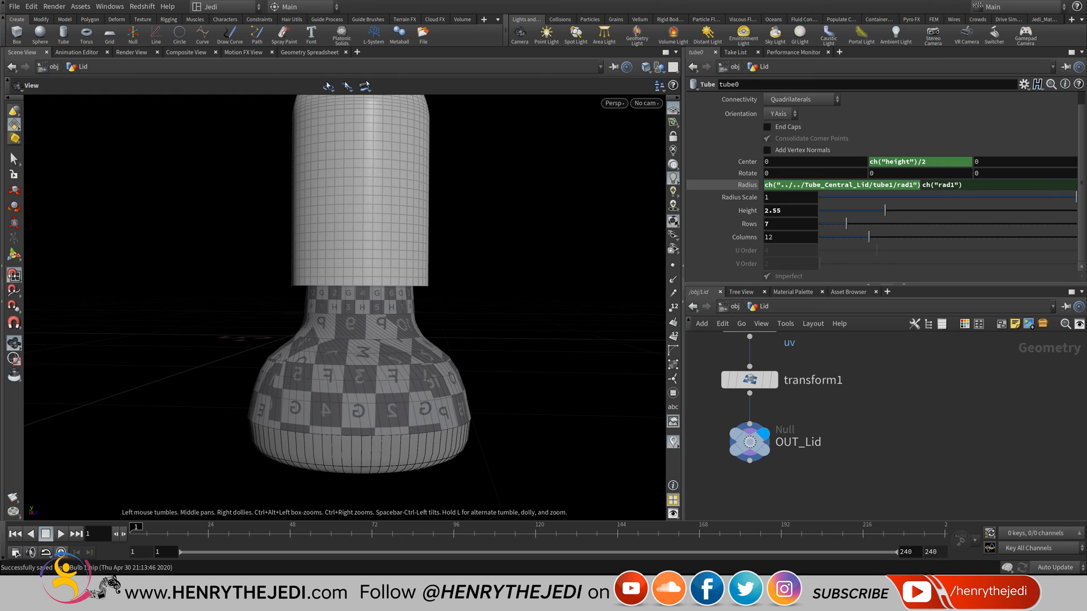
- Return to object level, duplicate the Curvature_Bottom geometry below the original and rename the copy Outer_Ring
{"action": "key", "text": "h"}
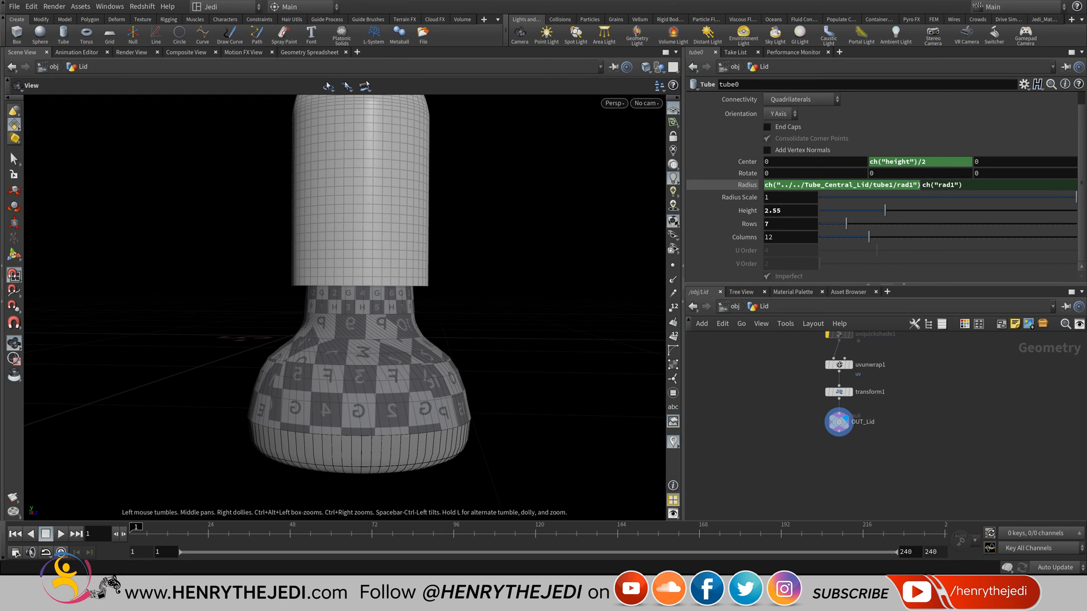
{"action": "left_click", "coordinate": [735, 306]}
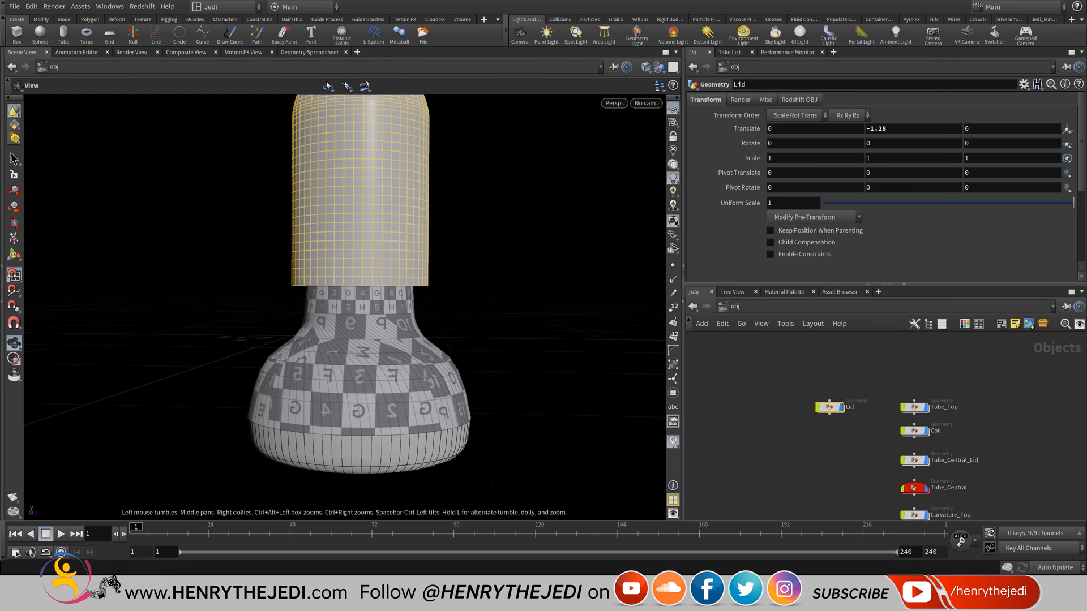
{"action": "scroll", "coordinate": [823, 374], "scroll_direction": "up", "scroll_amount": 5}
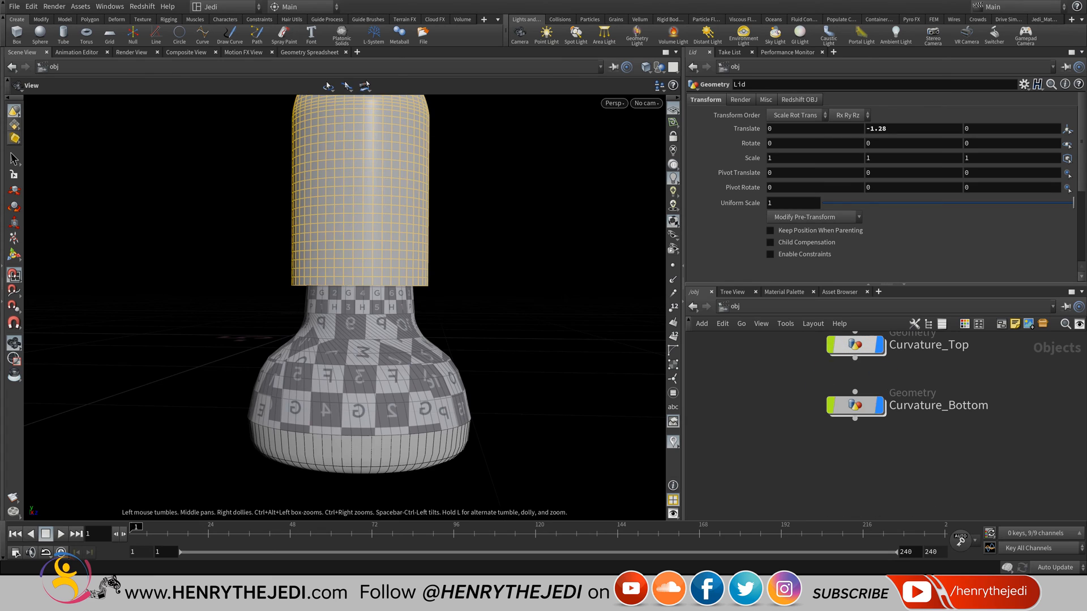
{"action": "left_click", "coordinate": [846, 404]}
{"action": "left_click_drag", "start_coordinate": [823, 374], "coordinate": [823, 437], "text": "alt"}
{"action": "double_click", "coordinate": [925, 469]}
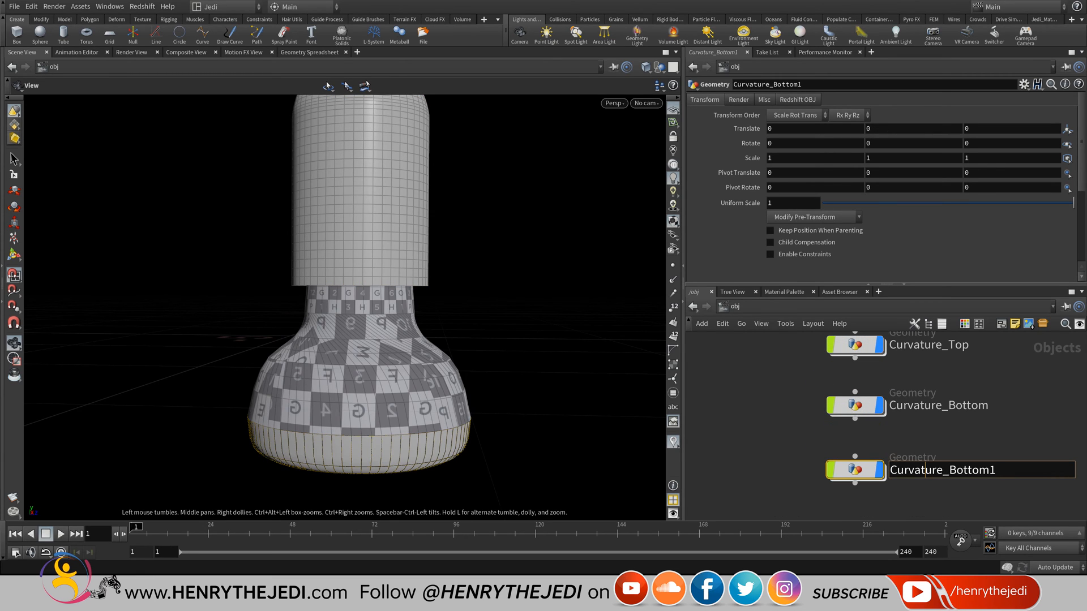
{"action": "key", "text": "ctrl+a"}
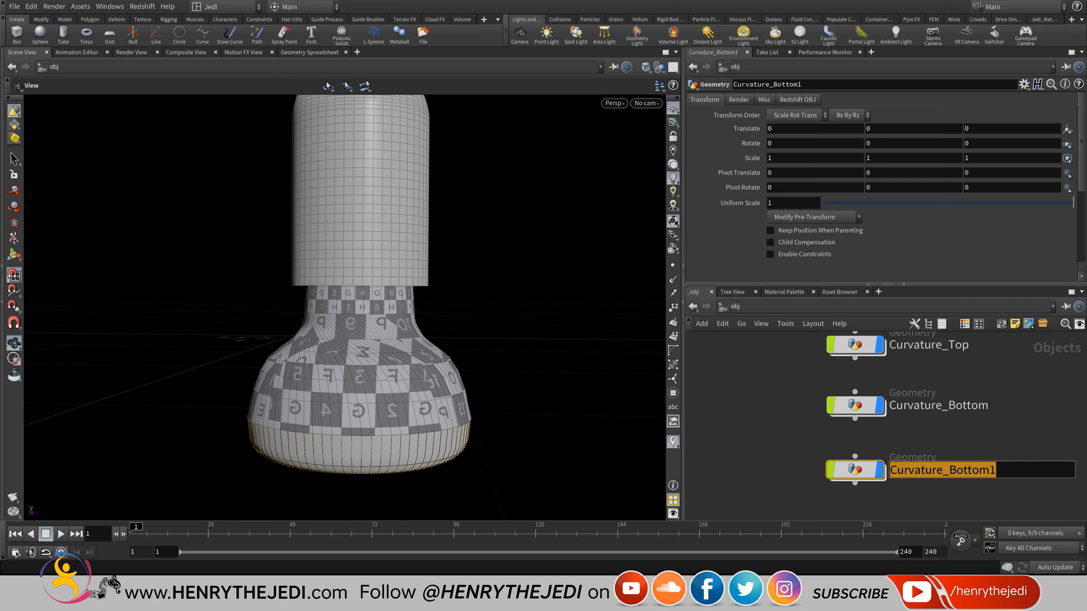
{"action": "type", "text": "Ring"}
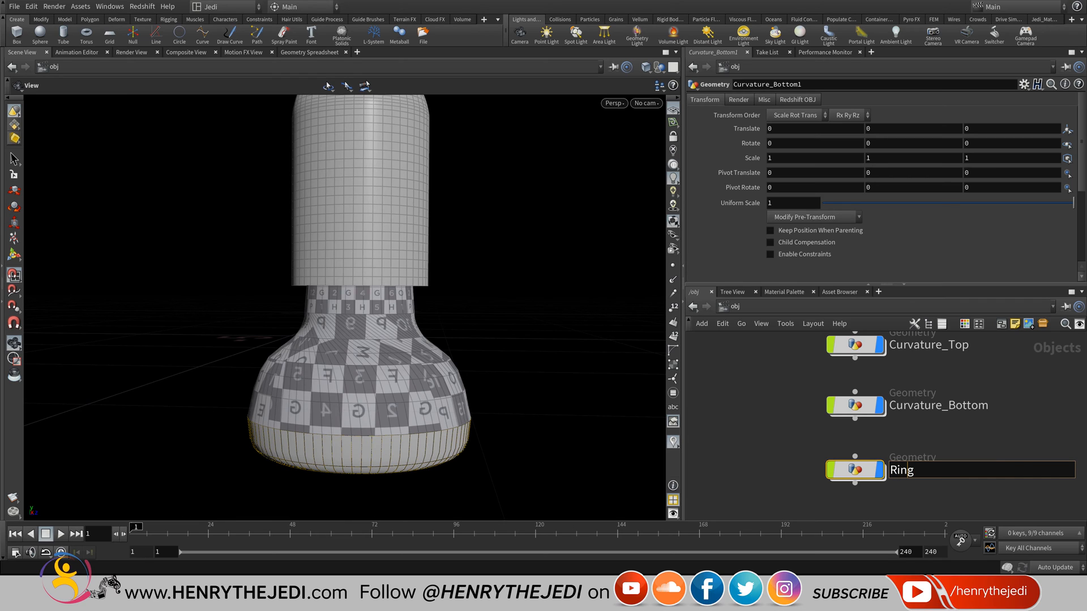
{"action": "type", "text": "Outer_"}
{"action": "key", "text": "Return"}
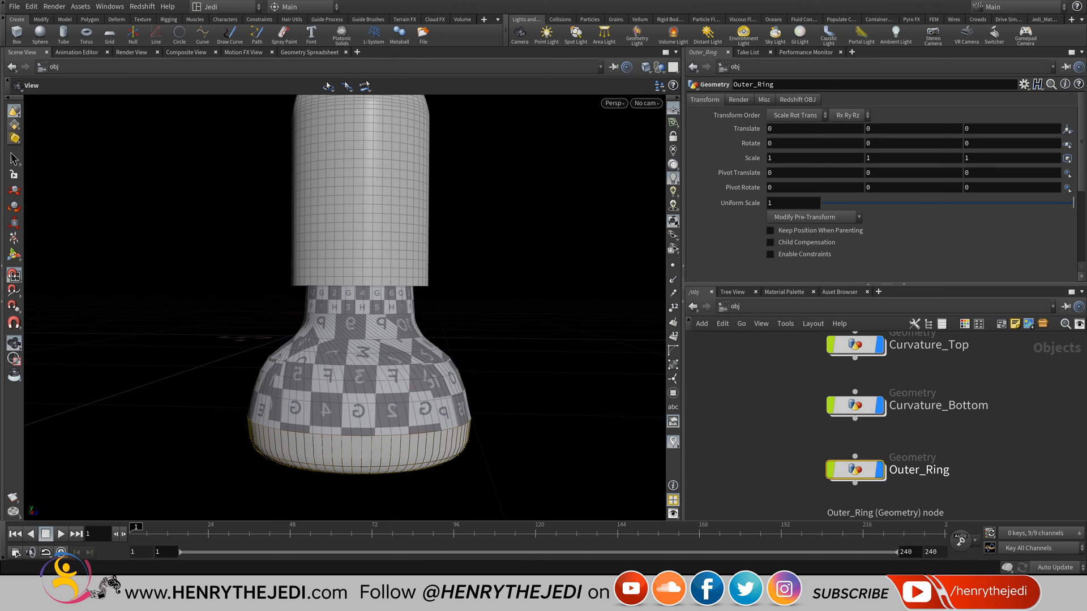
- Look over the whole node network inside Outer_Ring and return to object level
{"action": "double_click", "coordinate": [855, 470]}
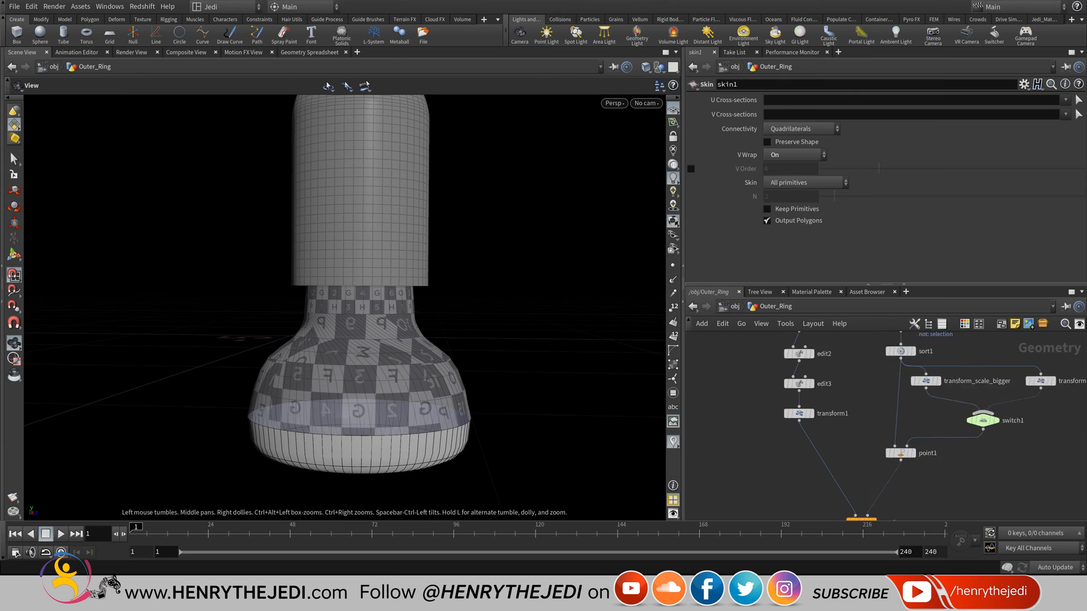
{"action": "key", "text": "h"}
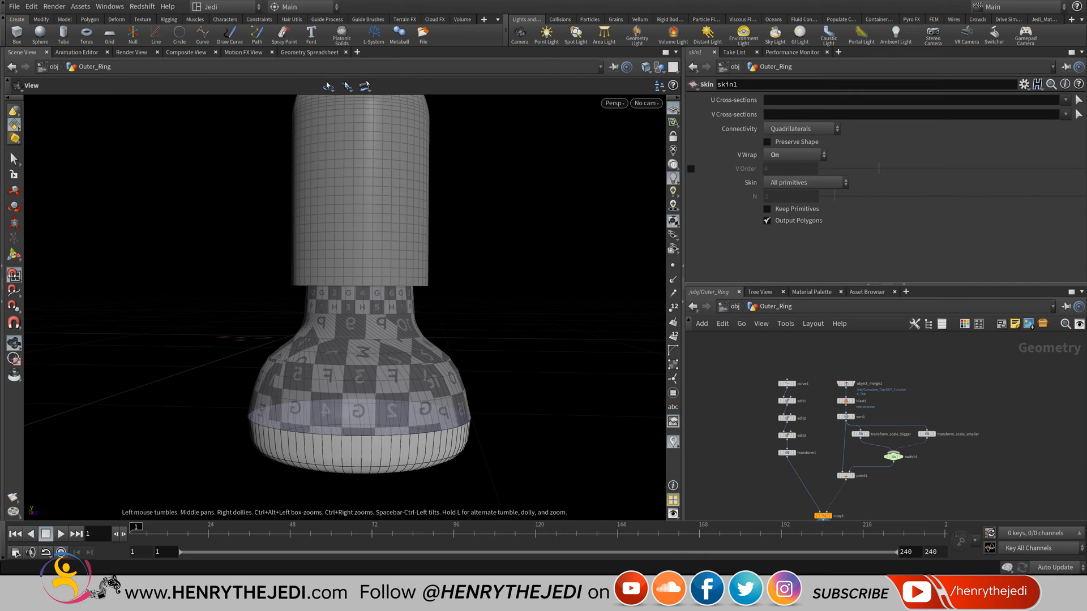
{"action": "left_click", "coordinate": [734, 306]}
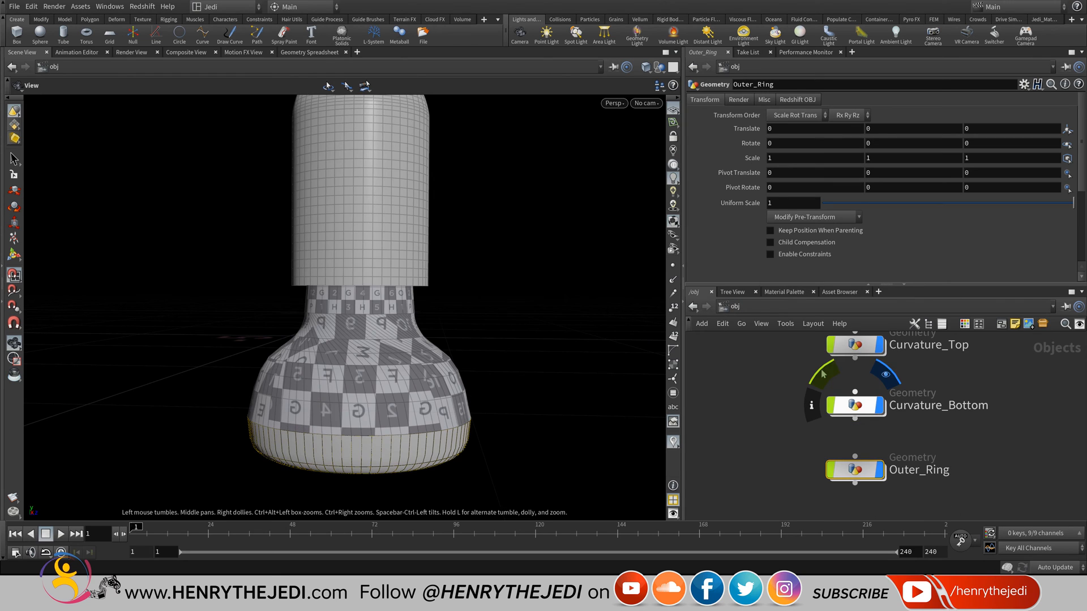
- Copy the convert2, uvquickshade1 and uvunwrap1 nodes from inside the Curvature_Top geometry
{"action": "left_click", "coordinate": [854, 405]}
{"action": "middle_click_drag", "start_coordinate": [855, 345], "coordinate": [832, 399]}
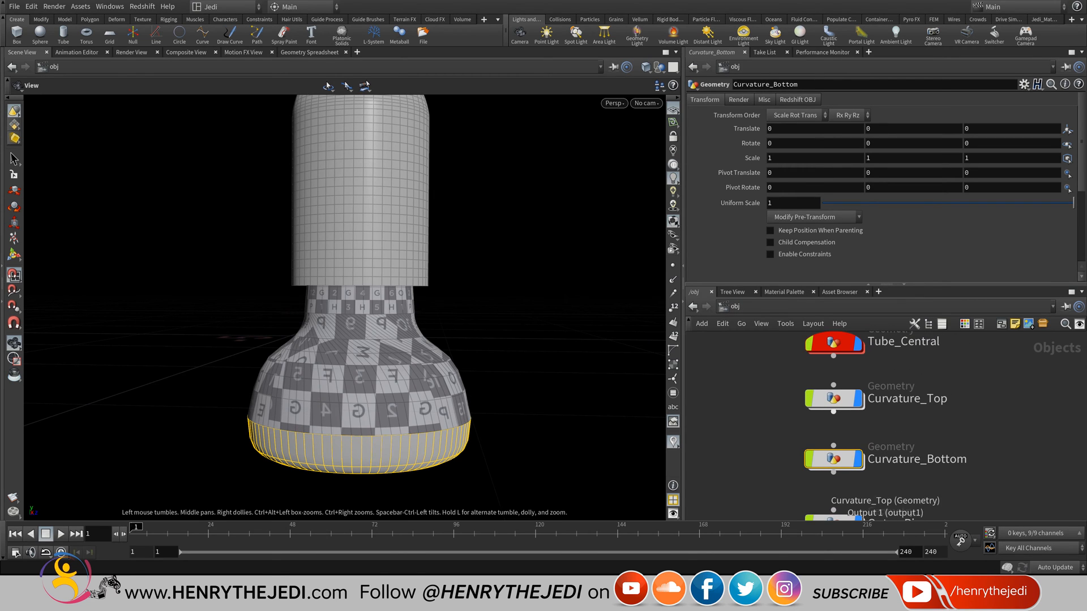
{"action": "double_click", "coordinate": [832, 398]}
{"action": "scroll", "coordinate": [792, 497], "scroll_direction": "up", "scroll_amount": 5}
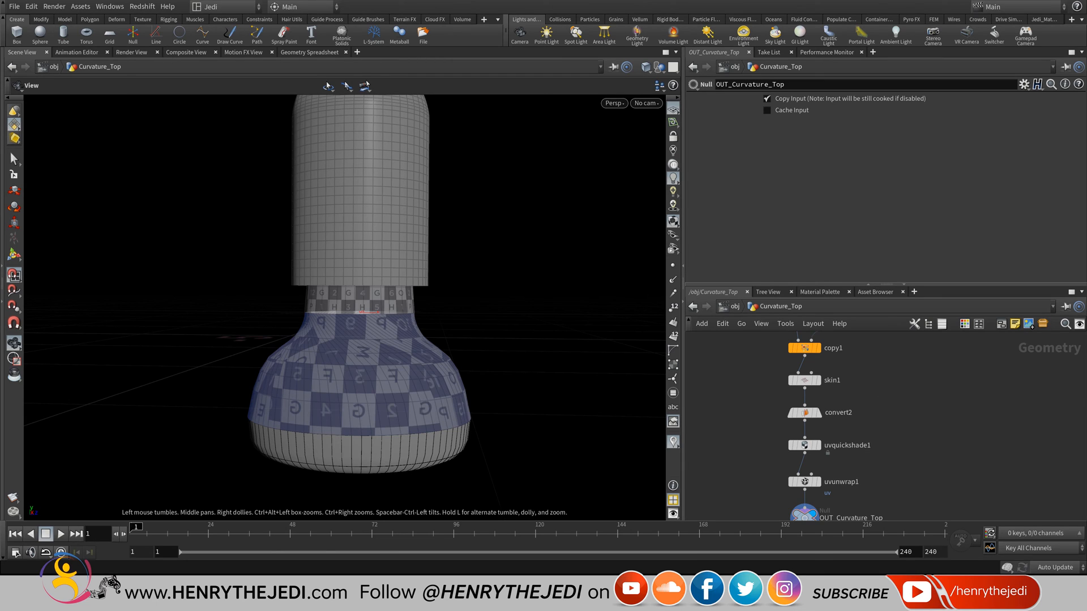
{"action": "left_click_drag", "start_coordinate": [933, 405], "coordinate": [765, 487]}
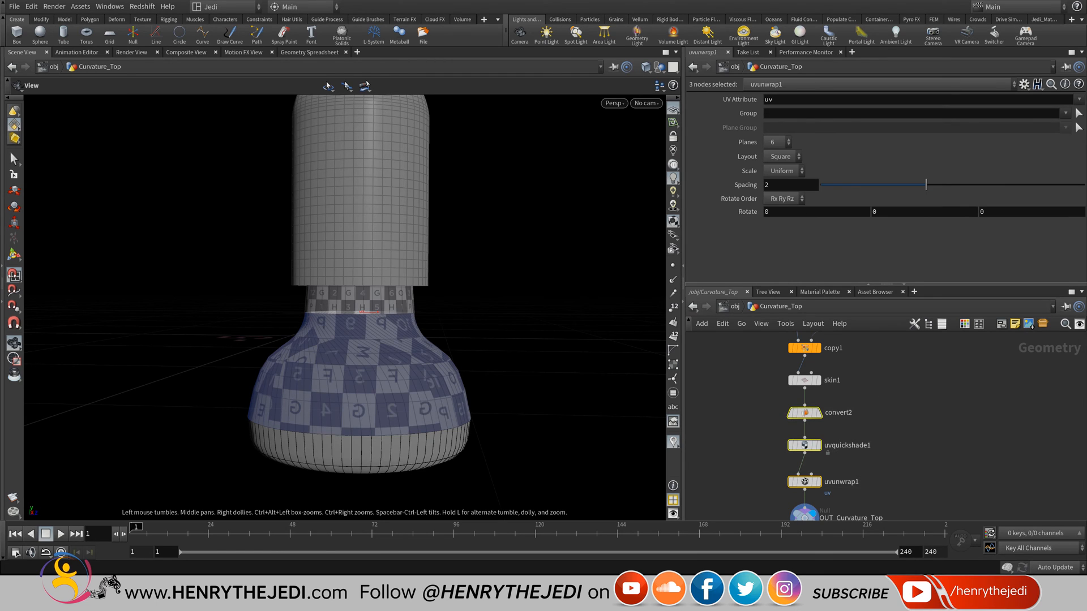
{"action": "key", "text": "ctrl+c"}
{"action": "key", "text": "u"}
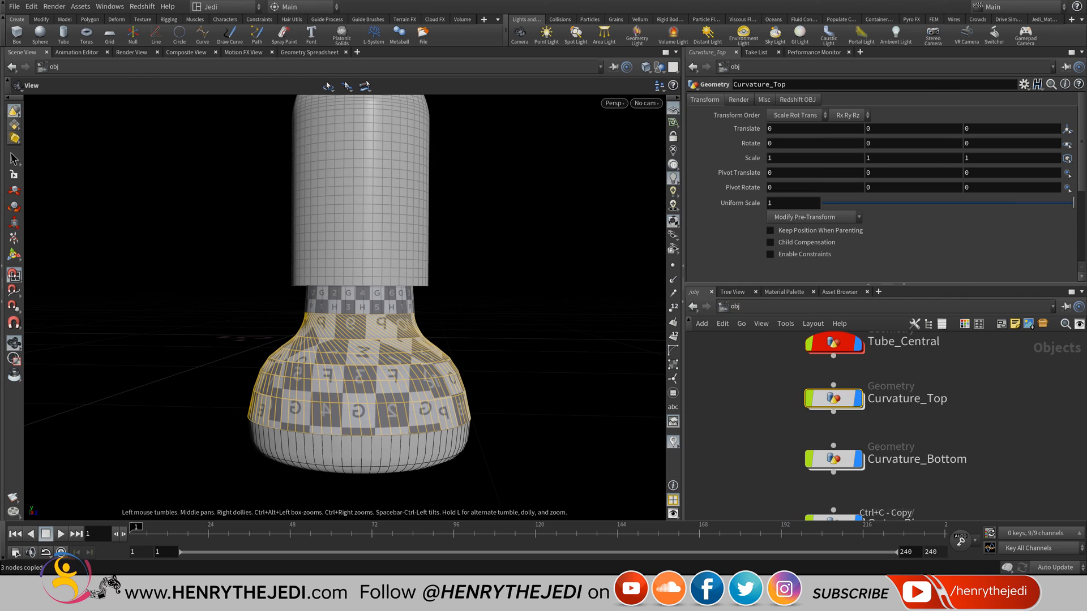
- Paste the three copied nodes into Curvature_Bottom, connect them below skin1 and display convert2
{"action": "middle_click_drag", "start_coordinate": [883, 447], "coordinate": [890, 373]}
{"action": "double_click", "coordinate": [840, 384]}
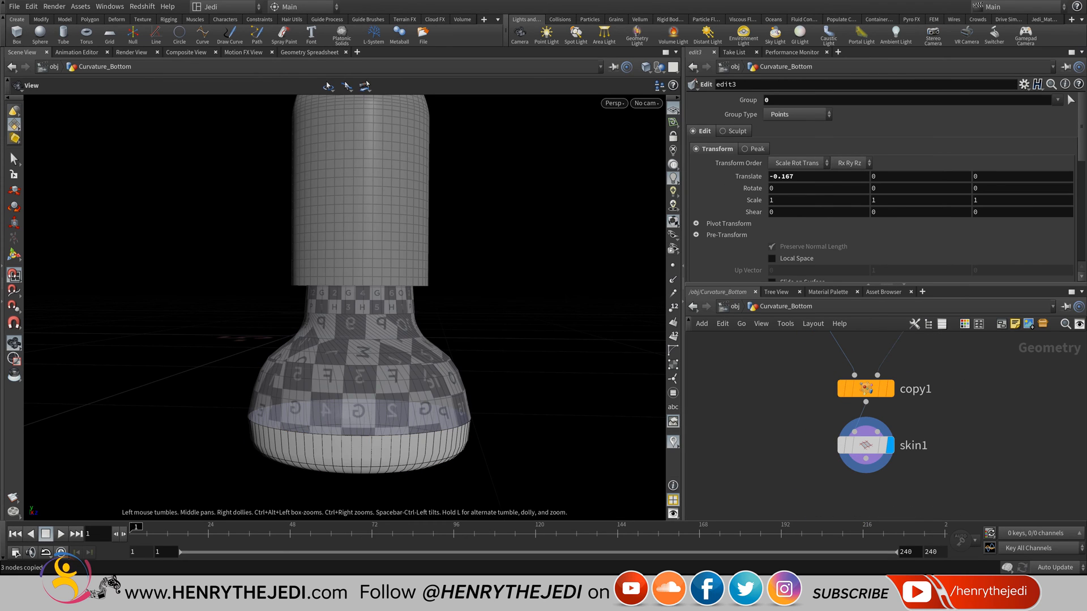
{"action": "middle_click_drag", "start_coordinate": [844, 424], "coordinate": [829, 365]}
{"action": "key", "text": "ctrl+v"}
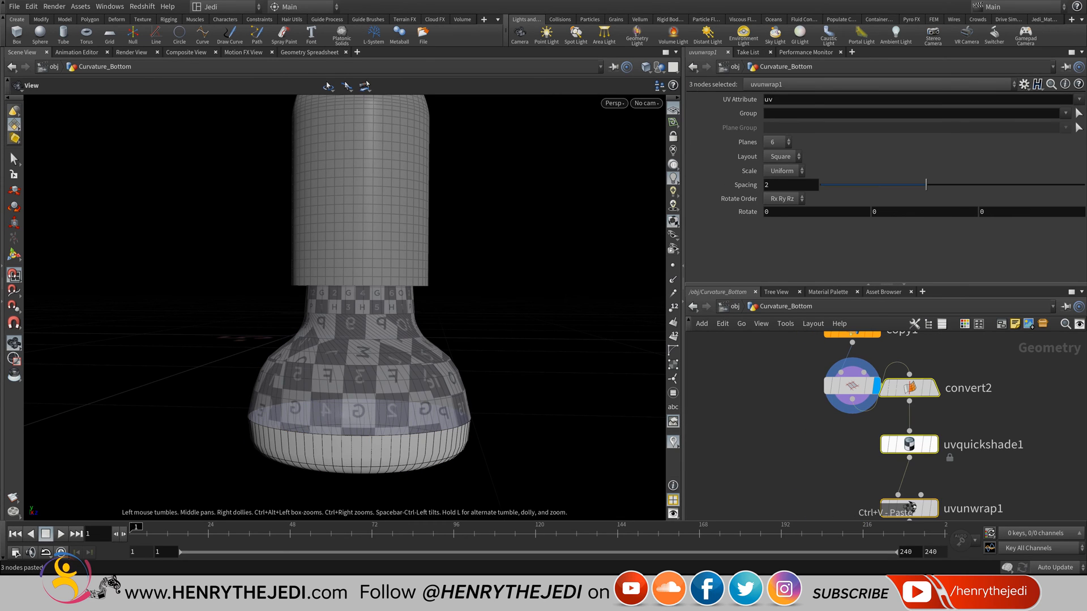
{"action": "left_click_drag", "start_coordinate": [897, 447], "coordinate": [837, 496]}
{"action": "left_click_drag", "start_coordinate": [837, 432], "coordinate": [852, 430]}
{"action": "middle_click_drag", "start_coordinate": [854, 447], "coordinate": [838, 406]}
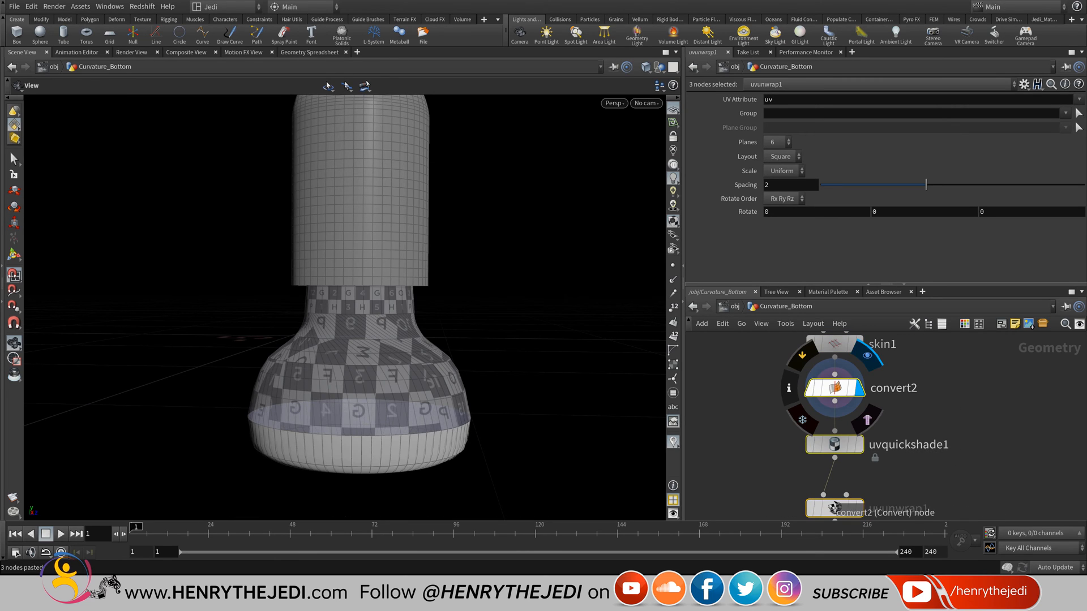
- Select convert2 and set the display to the uvunwrap1 node at the end of the Curvature_Bottom network
{"action": "left_click", "coordinate": [834, 388]}
{"action": "middle_click_drag", "start_coordinate": [849, 470], "coordinate": [870, 371]}
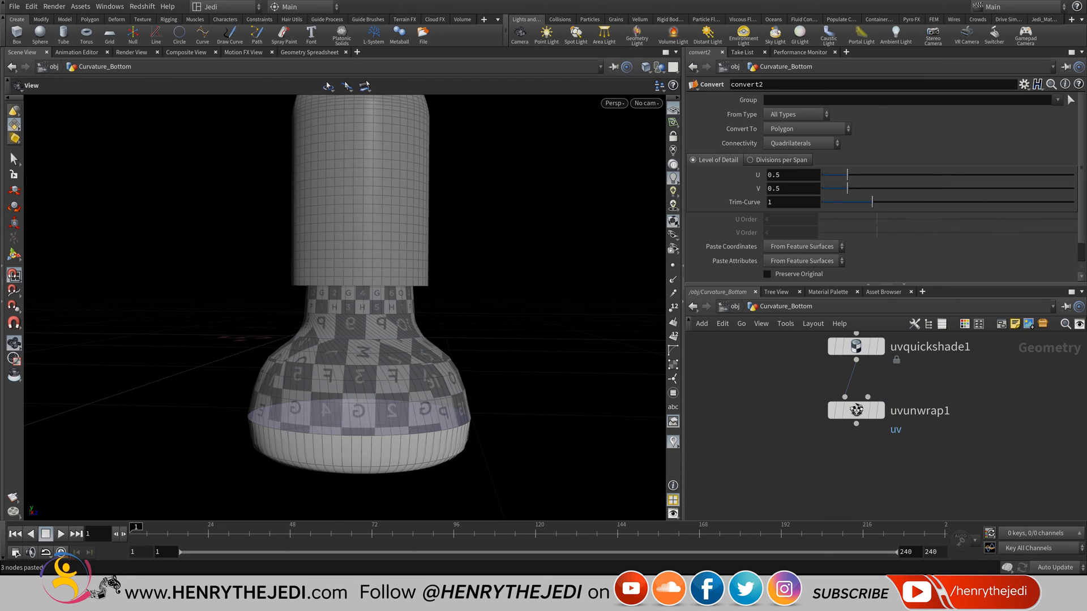
{"action": "left_click", "coordinate": [880, 410]}
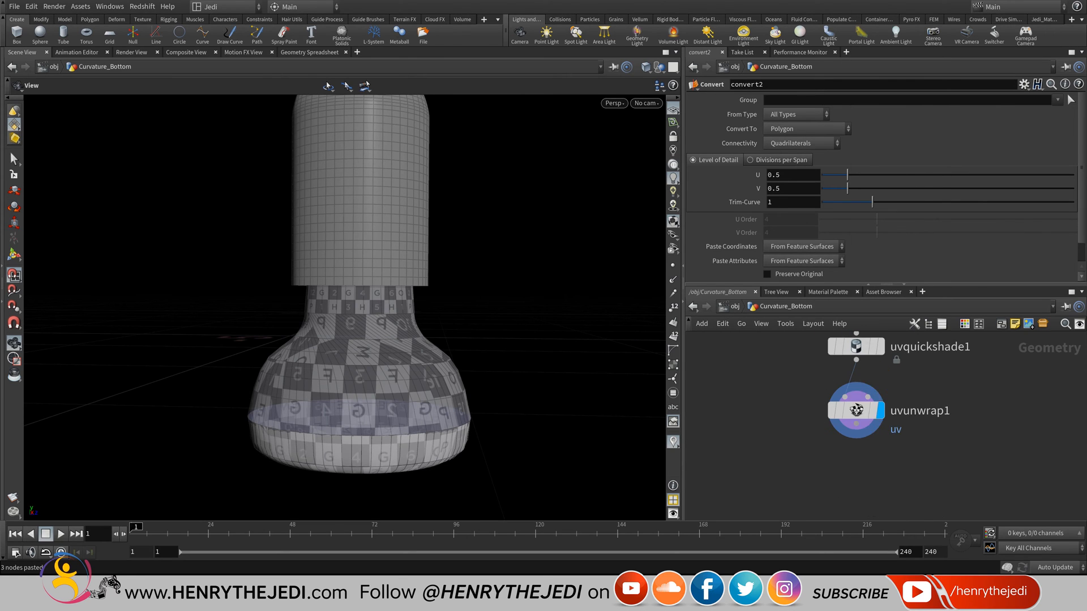
- Add a Null node directly below uvunwrap1, connect it to that node's output and display it
{"action": "key", "text": "Tab"}
{"action": "mouse_move", "coordinate": [883, 376]}
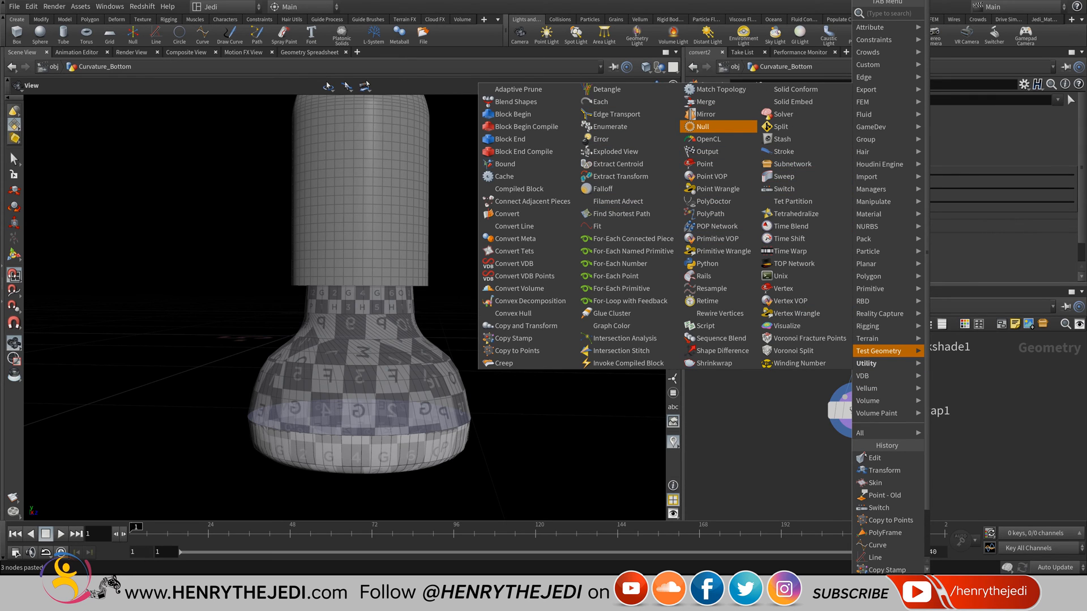
{"action": "left_click", "coordinate": [707, 126]}
{"action": "left_click", "coordinate": [863, 472]}
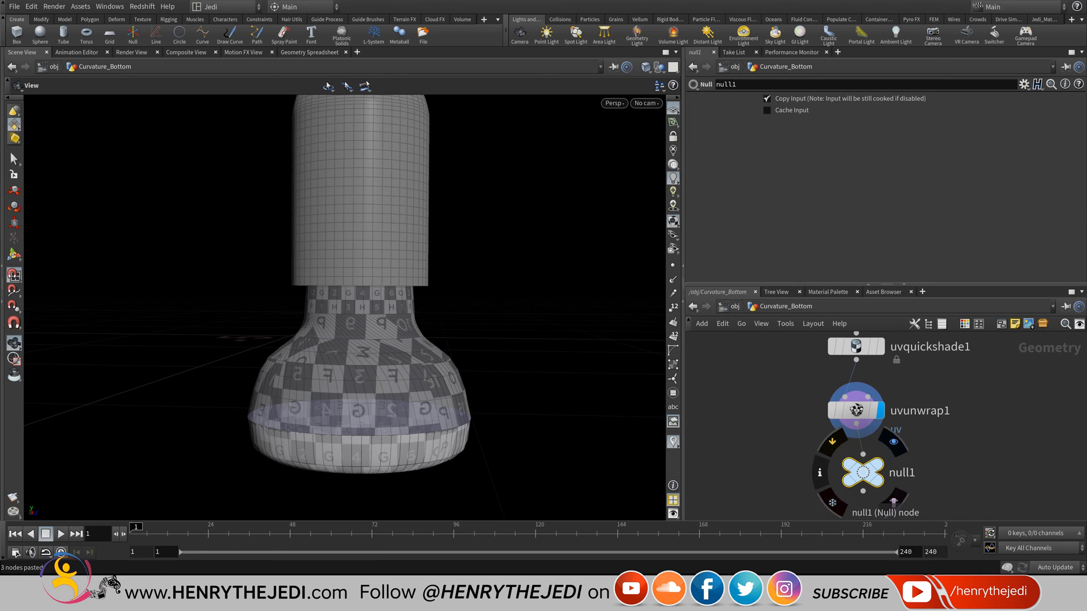
{"action": "left_click_drag", "start_coordinate": [862, 472], "coordinate": [856, 474]}
{"action": "left_click", "coordinate": [886, 443]}
- Rename the null node OUT_Curvature_Bottom and save the scene
{"action": "left_click", "coordinate": [895, 474]}
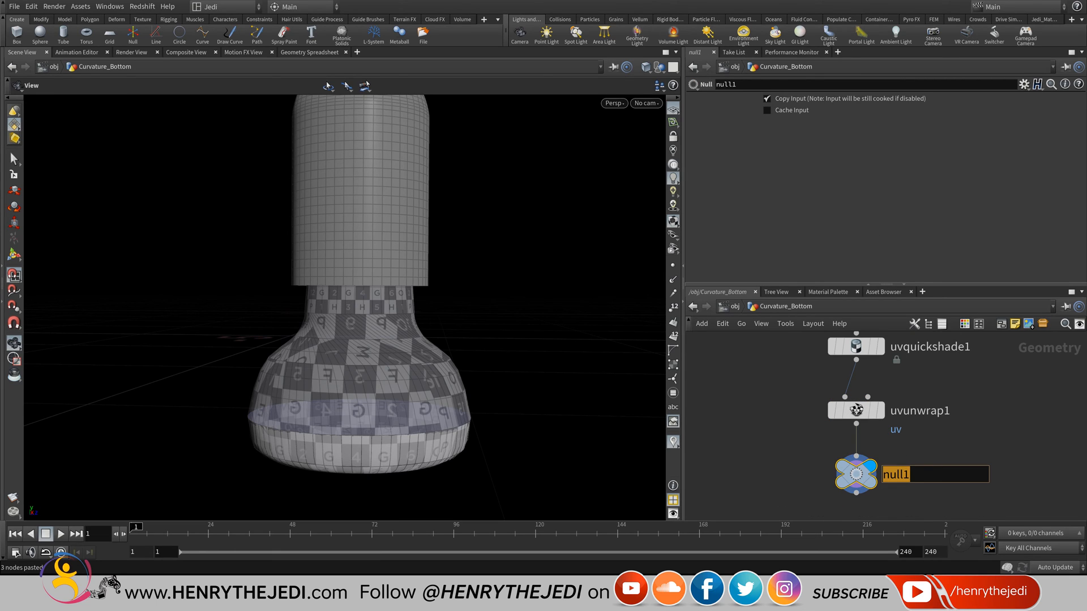
{"action": "type", "text": "OUT_Curvatur"}
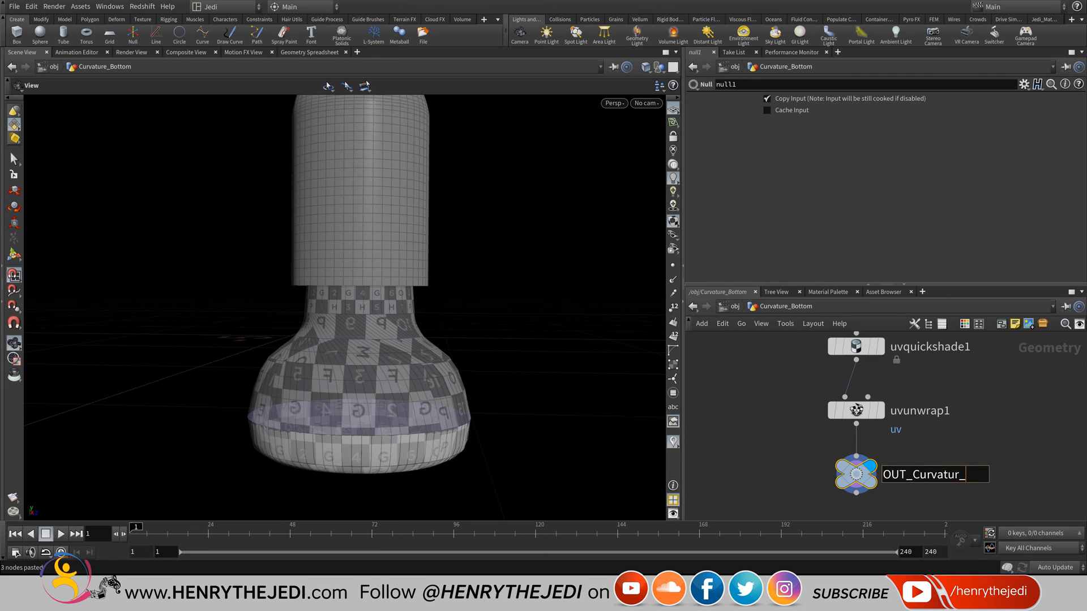
{"action": "type", "text": "e_Bottom"}
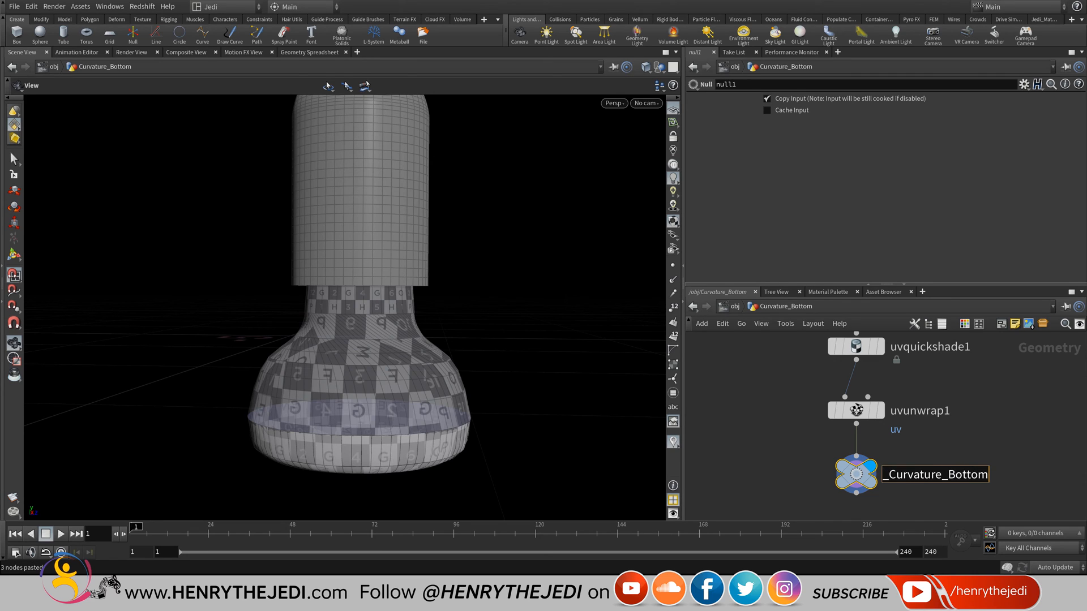
{"action": "key", "text": "Return"}
{"action": "key", "text": "ctrl+s"}
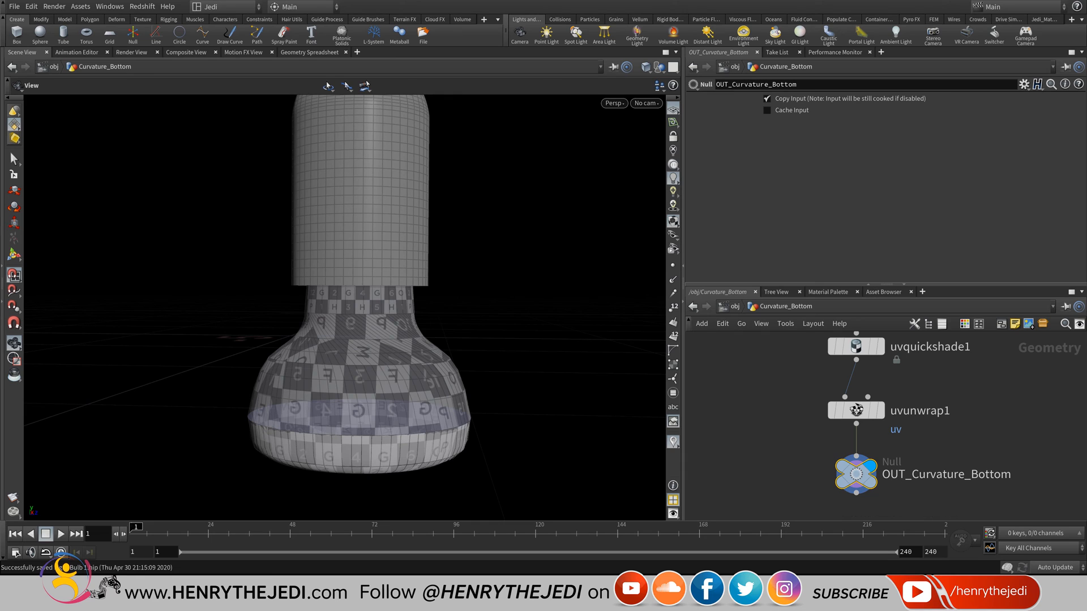
- Return to object level and enter the Outer_Ring geometry
{"action": "key", "text": "u"}
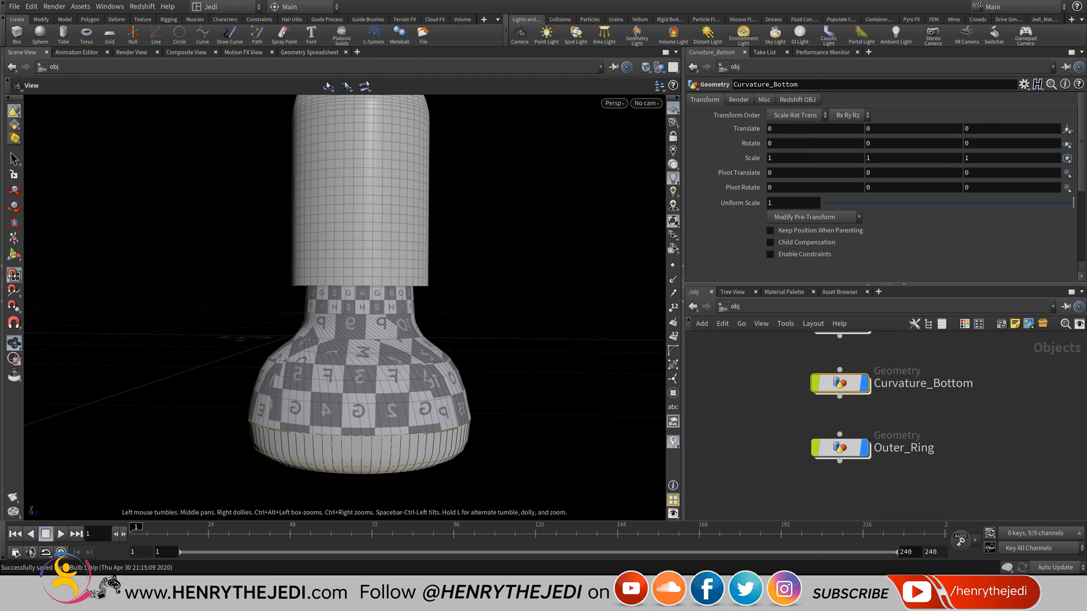
{"action": "mouse_move", "coordinate": [807, 416]}
{"action": "key", "text": "i"}
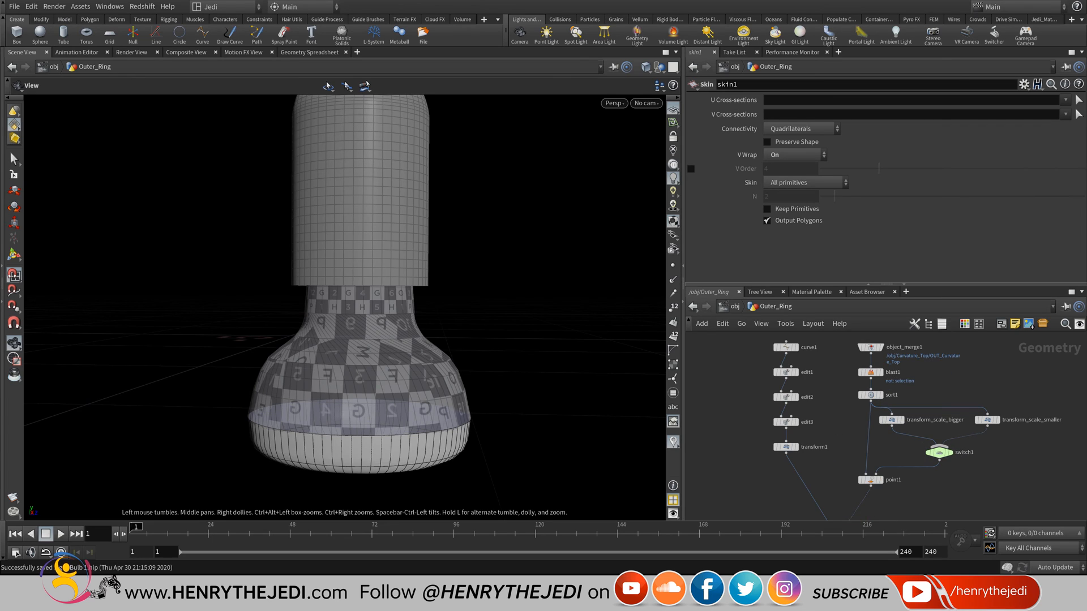
- Try deleting the whole node network inside Outer_Ring, and undo the deletion
{"action": "scroll", "coordinate": [909, 421], "scroll_direction": "down", "scroll_amount": 3}
{"action": "middle_click_drag", "start_coordinate": [909, 421], "coordinate": [919, 401]}
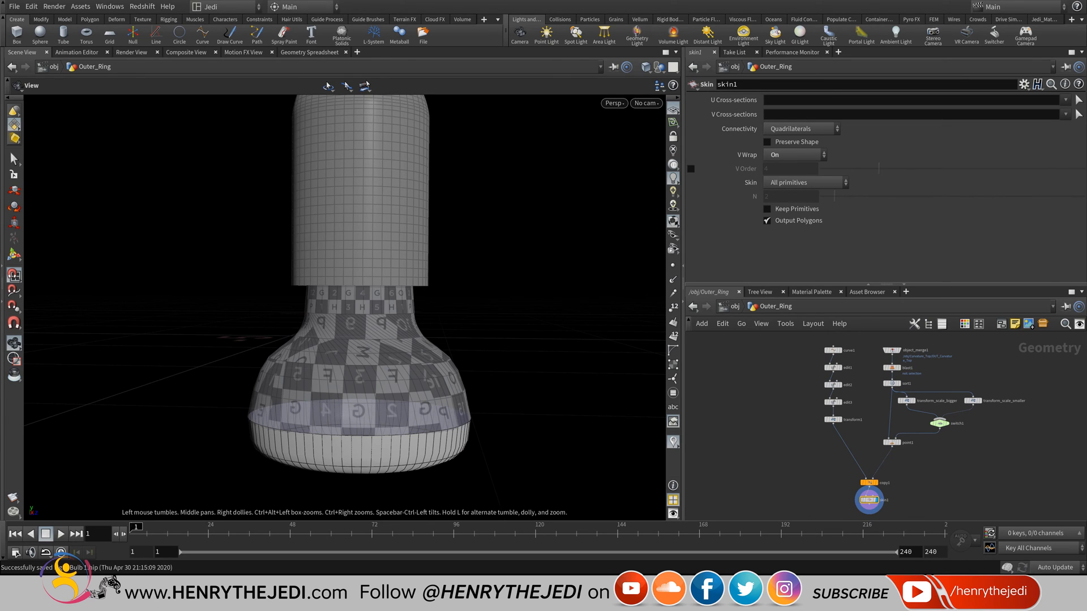
{"action": "left_click_drag", "start_coordinate": [1016, 505], "coordinate": [790, 352]}
{"action": "key", "text": "Delete"}
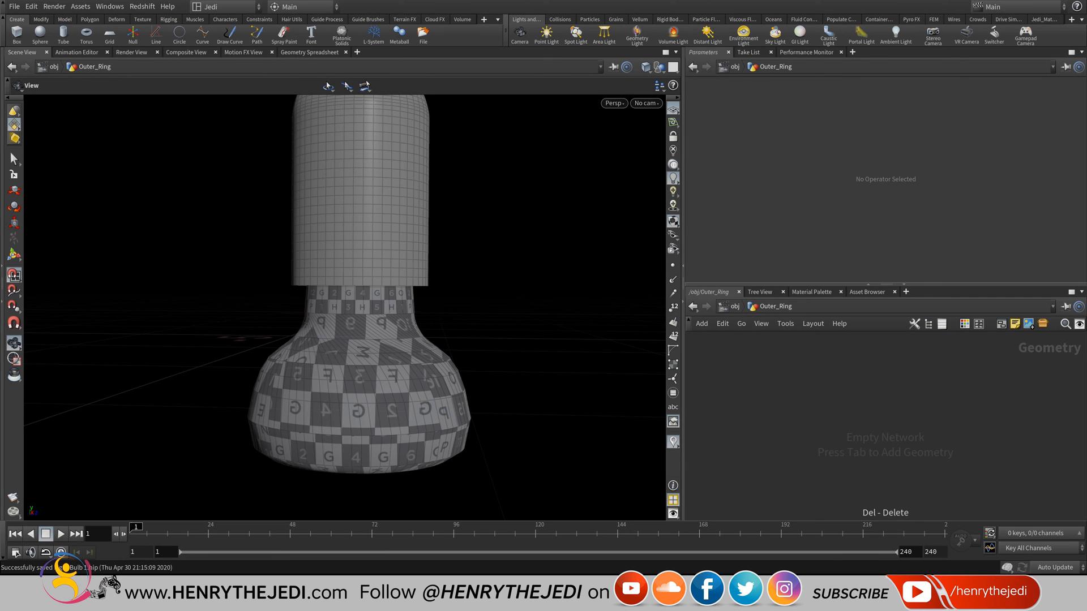
{"action": "middle_click_drag", "start_coordinate": [351, 328], "coordinate": [352, 266]}
{"action": "mouse_move", "coordinate": [352, 266]}
{"action": "left_mouse_down"}
{"action": "mouse_move", "coordinate": [363, 184]}
{"action": "mouse_move", "coordinate": [354, 133]}
{"action": "mouse_move", "coordinate": [328, 209]}
{"action": "mouse_move", "coordinate": [348, 260]}
{"action": "left_mouse_up"}
{"action": "key", "text": "ctrl+z"}
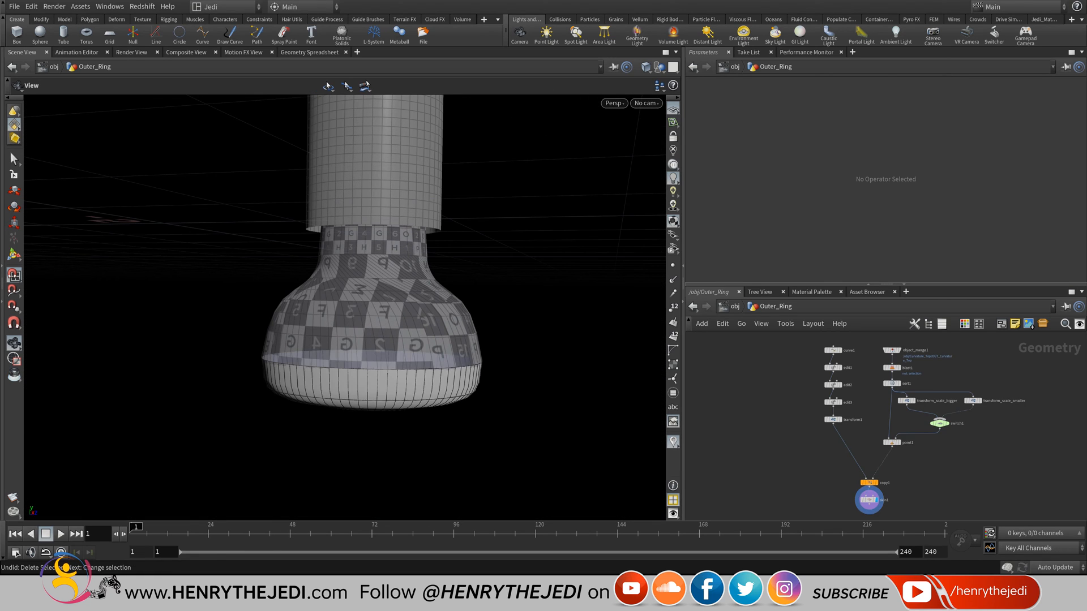
- Delete every node inside Outer_Ring except object_merge1 and blast1
{"action": "scroll", "coordinate": [873, 385], "scroll_direction": "up", "scroll_amount": 5}
{"action": "scroll", "coordinate": [908, 382], "scroll_direction": "down", "scroll_amount": 7}
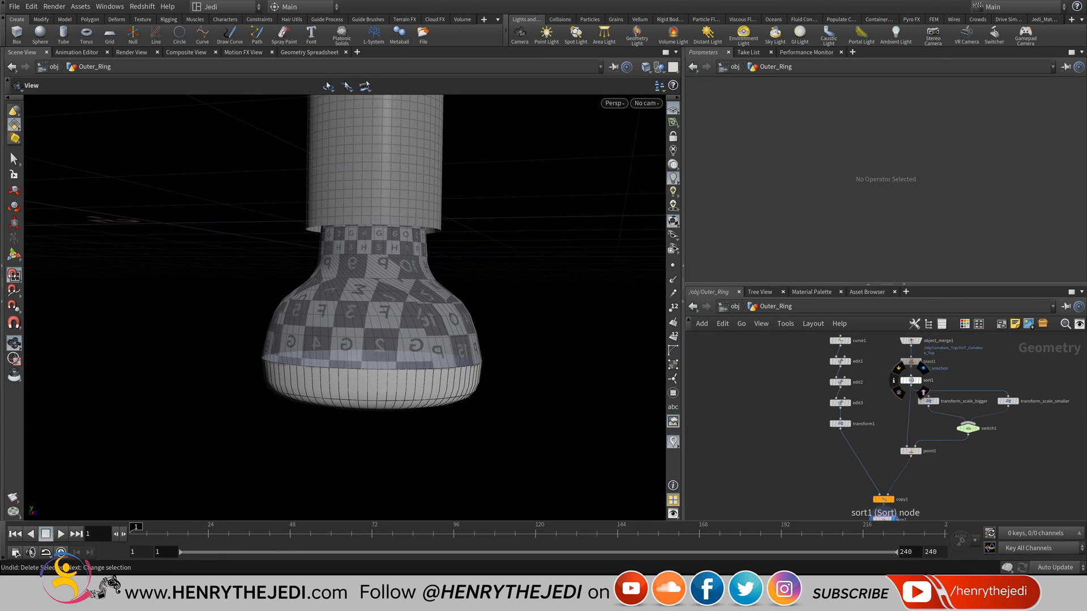
{"action": "scroll", "coordinate": [916, 365], "scroll_direction": "up", "scroll_amount": 5}
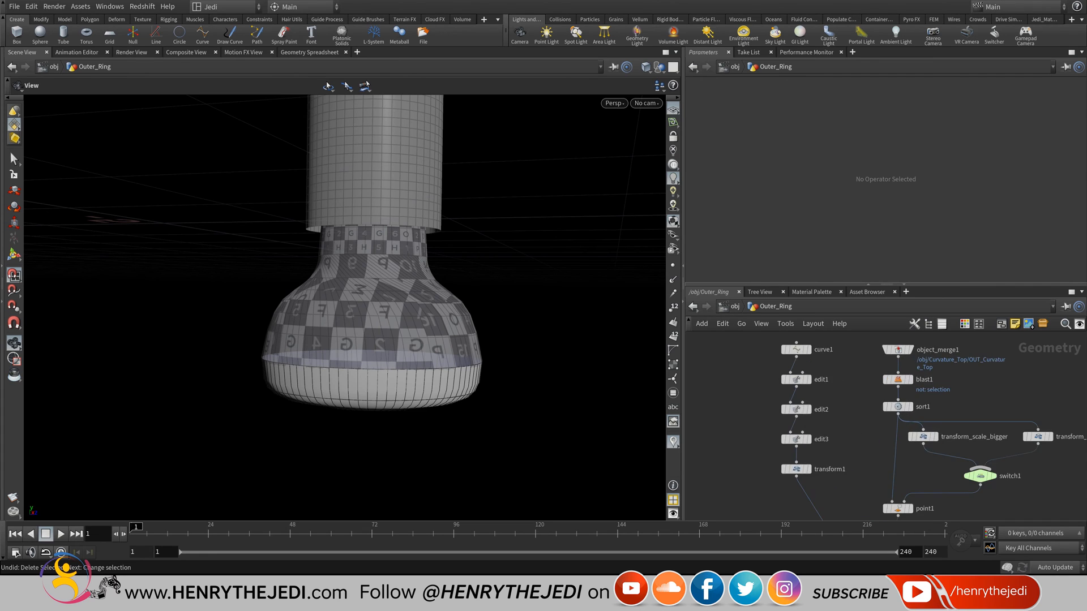
{"action": "scroll", "coordinate": [947, 487], "scroll_direction": "down", "scroll_amount": 4}
{"action": "middle_click_drag", "start_coordinate": [946, 486], "coordinate": [939, 433]}
{"action": "left_click_drag", "start_coordinate": [1034, 505], "coordinate": [779, 392]}
{"action": "key", "text": "Delete"}
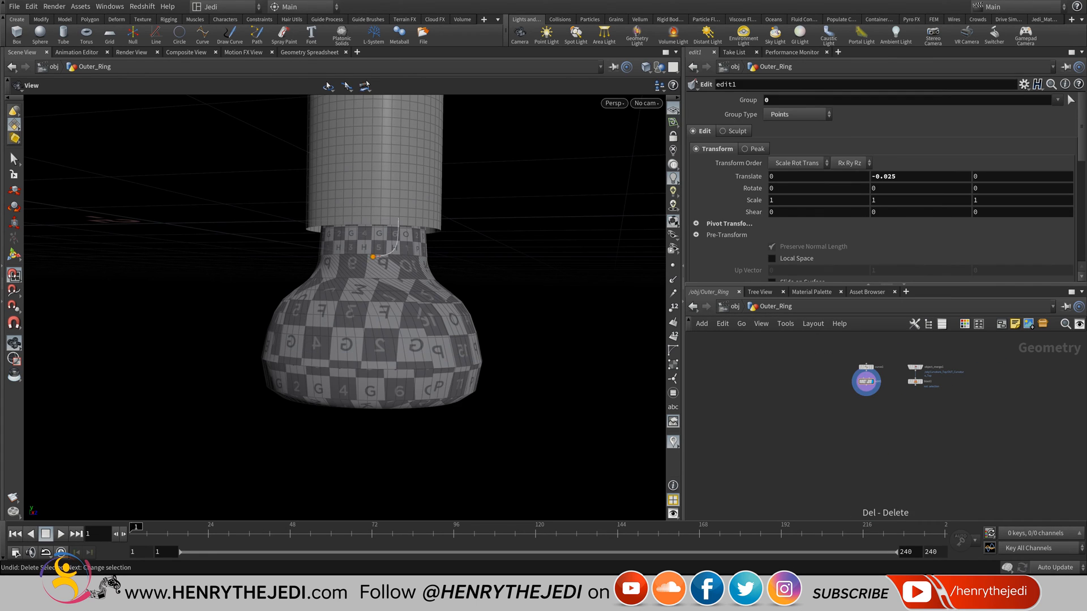
{"action": "scroll", "coordinate": [908, 346], "scroll_direction": "up", "scroll_amount": 5}
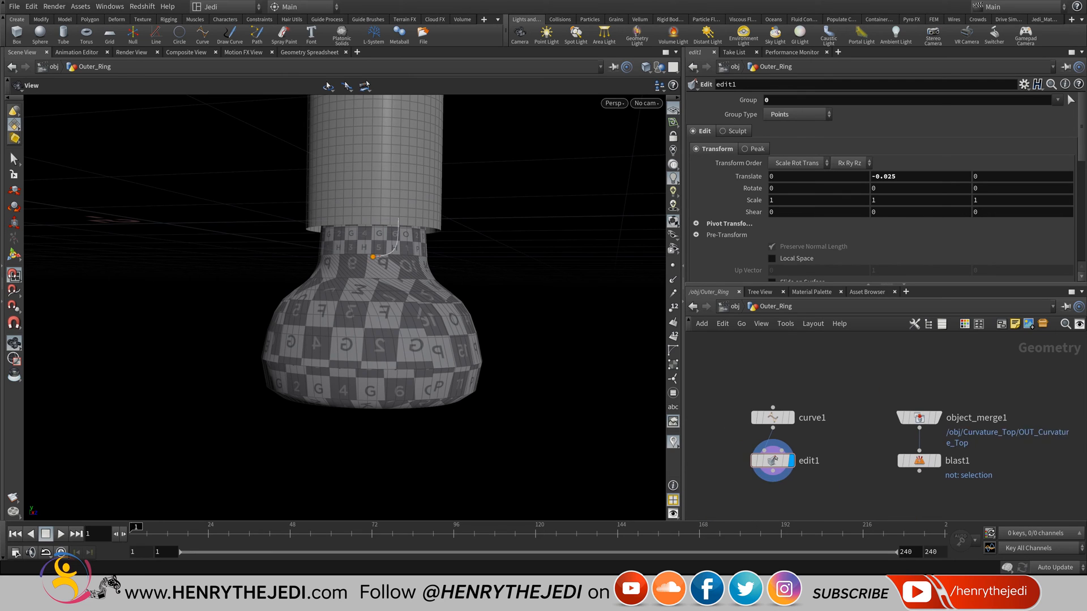
{"action": "middle_click_drag", "start_coordinate": [807, 490], "coordinate": [824, 474]}
{"action": "left_click_drag", "start_coordinate": [818, 474], "coordinate": [749, 372]}
{"action": "key", "text": "Delete"}
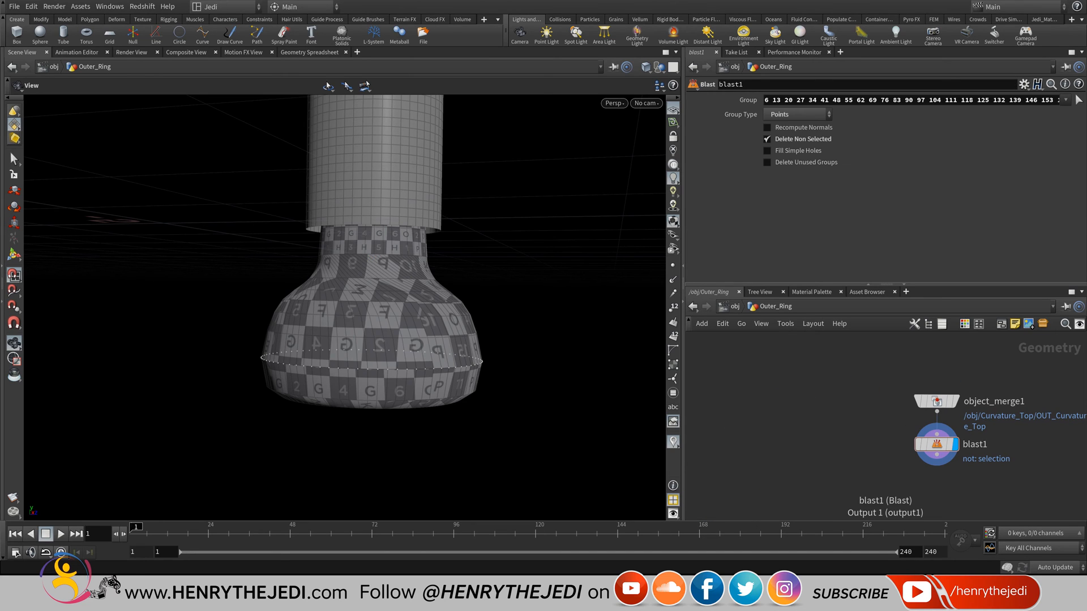
- Compare the displayed results of object_merge1 and blast1, ending with blast1 displayed and selected
{"action": "left_click", "coordinate": [936, 401]}
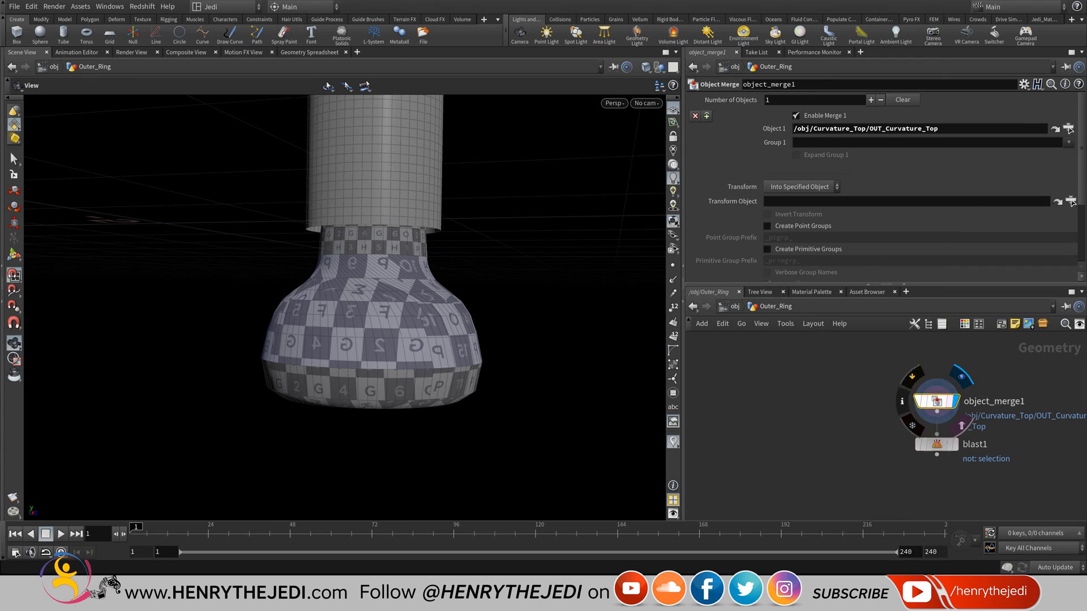
{"action": "middle_click_drag", "start_coordinate": [1005, 426], "coordinate": [905, 411]}
{"action": "scroll", "coordinate": [905, 411], "scroll_direction": "up", "scroll_amount": 3}
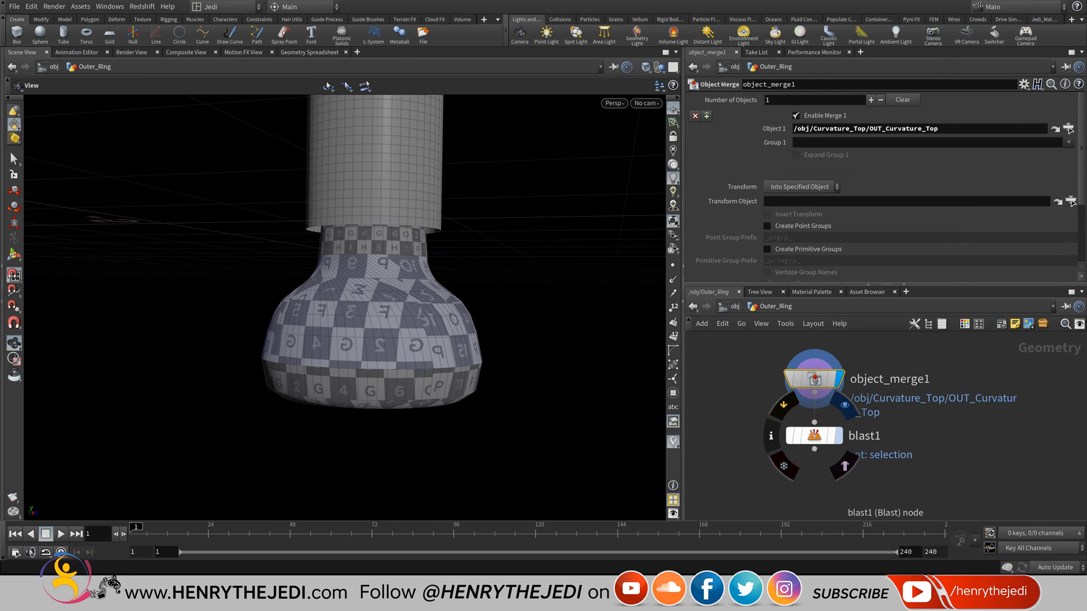
{"action": "left_click", "coordinate": [844, 405]}
{"action": "left_click", "coordinate": [814, 435]}
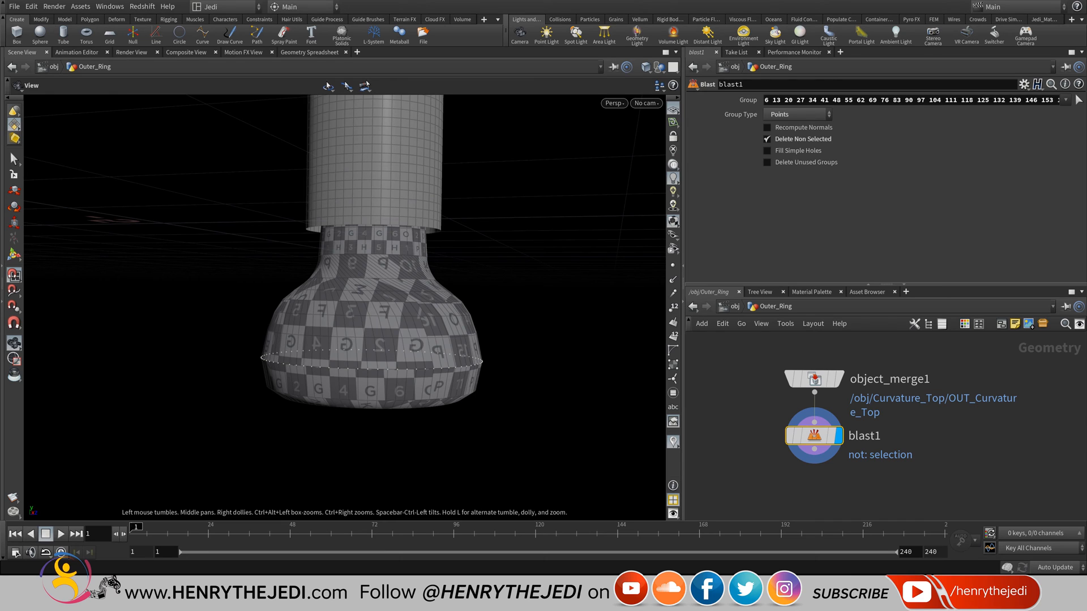
- Hide the other objects to isolate the ring of points kept by blast1, and save the scene
{"action": "left_click", "coordinate": [660, 86]}
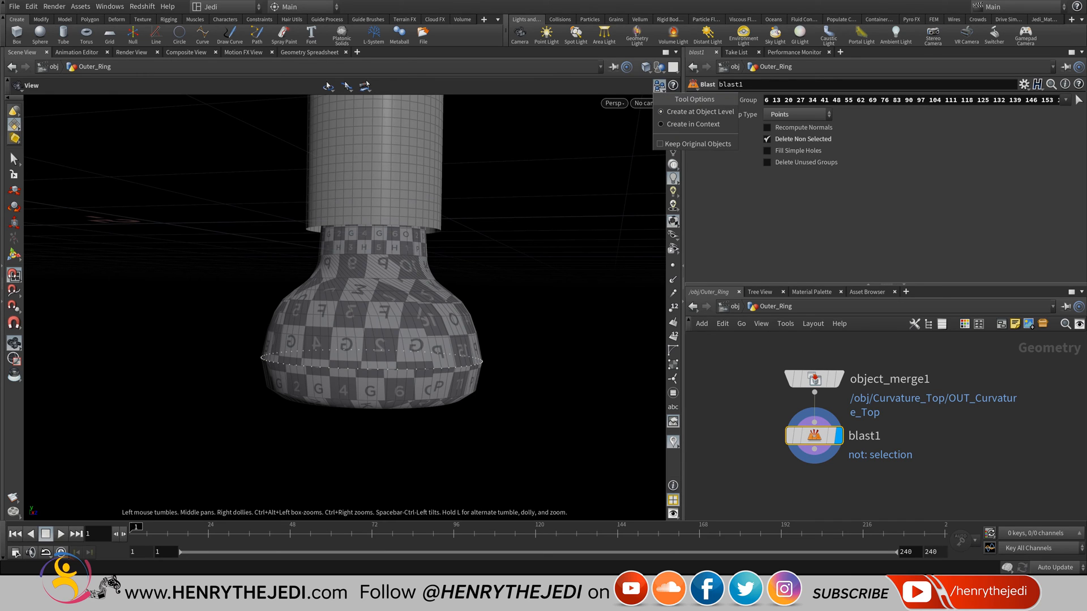
{"action": "left_click", "coordinate": [660, 68]}
{"action": "left_click", "coordinate": [698, 106]}
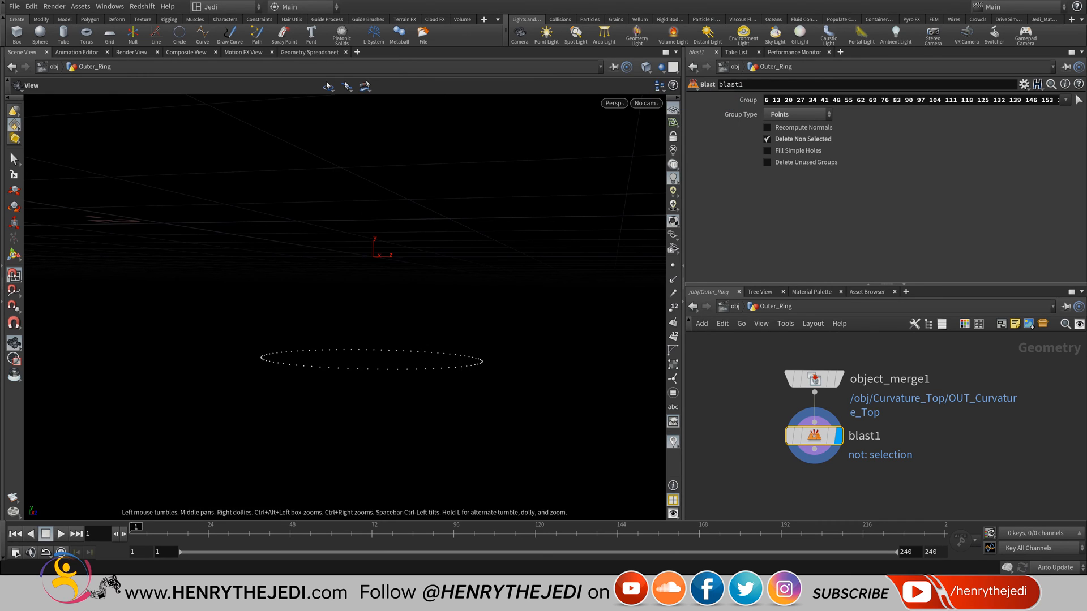
{"action": "left_click_drag", "start_coordinate": [374, 317], "coordinate": [374, 323]}
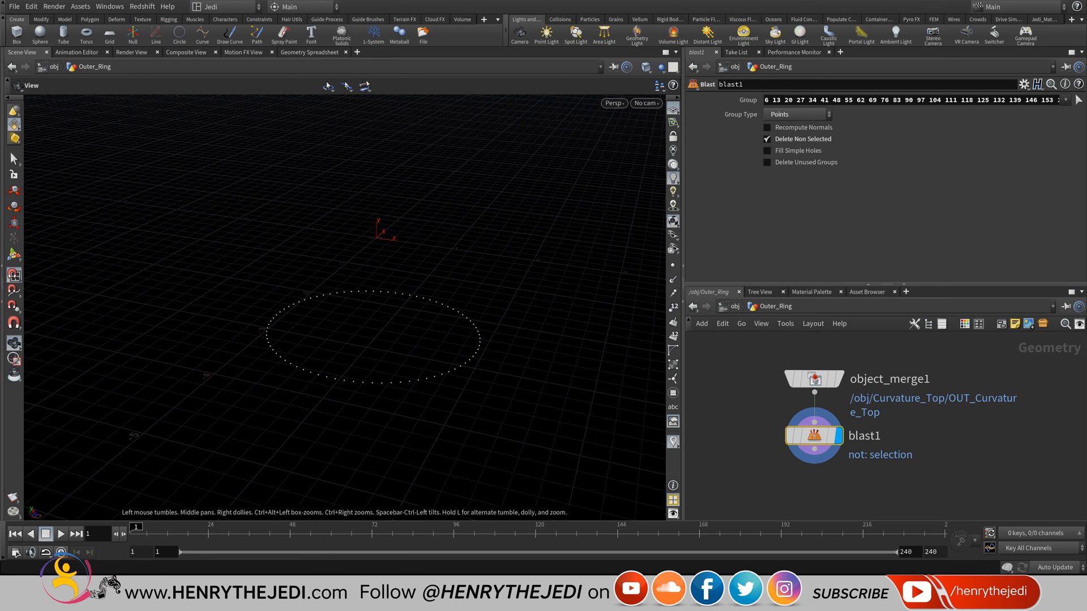
{"action": "key", "text": "ctrl+s"}
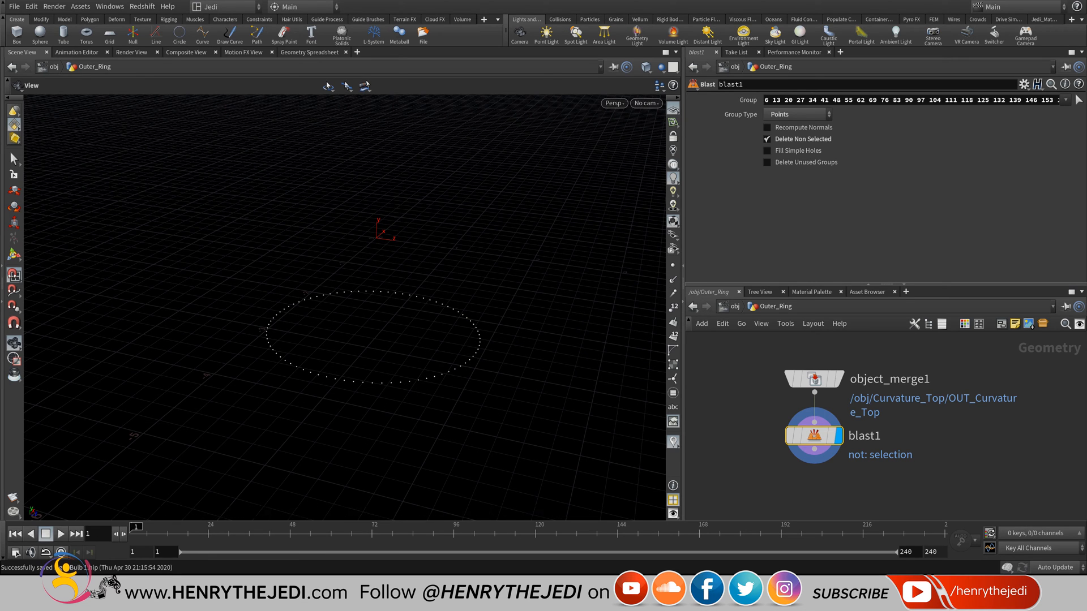
- Show all objects in the viewport again, and display and select the object_merge1 node
{"action": "left_click", "coordinate": [661, 66]}
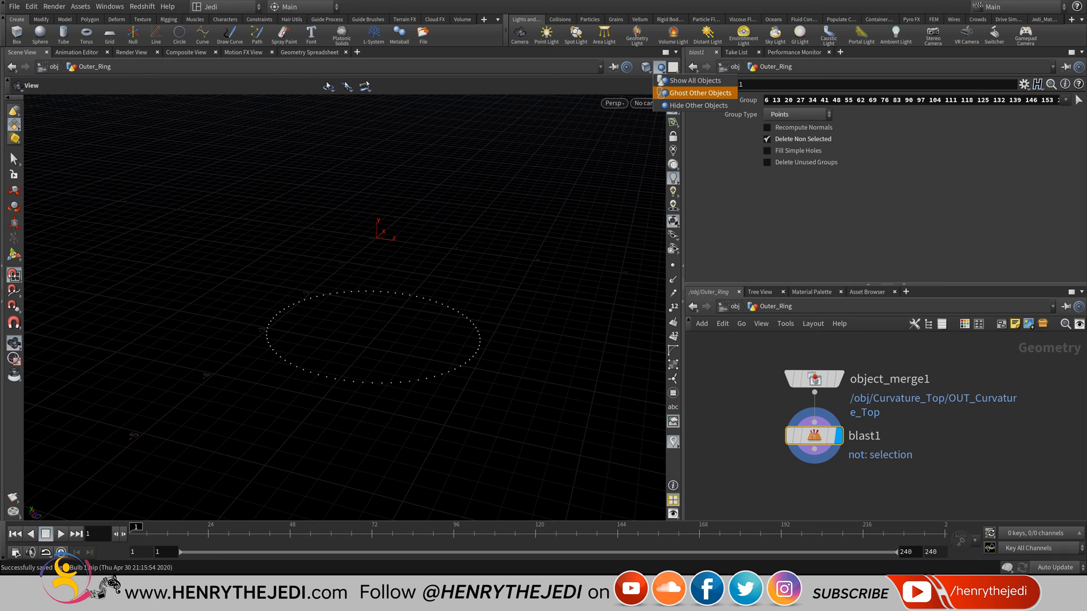
{"action": "left_click", "coordinate": [688, 80]}
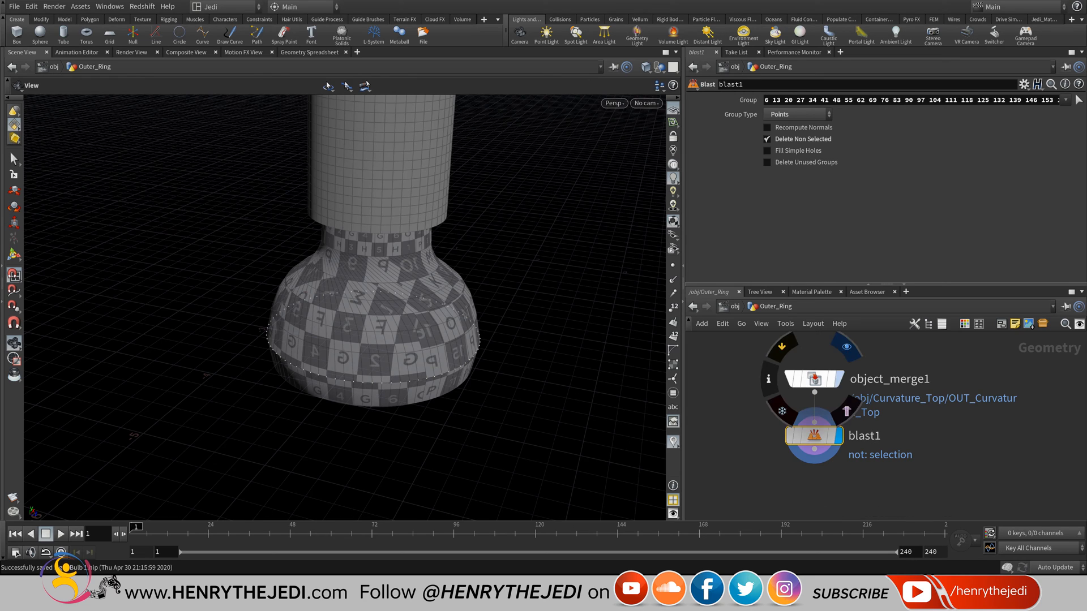
{"action": "left_click", "coordinate": [839, 379]}
{"action": "scroll", "coordinate": [419, 300], "scroll_direction": "up", "scroll_amount": 5}
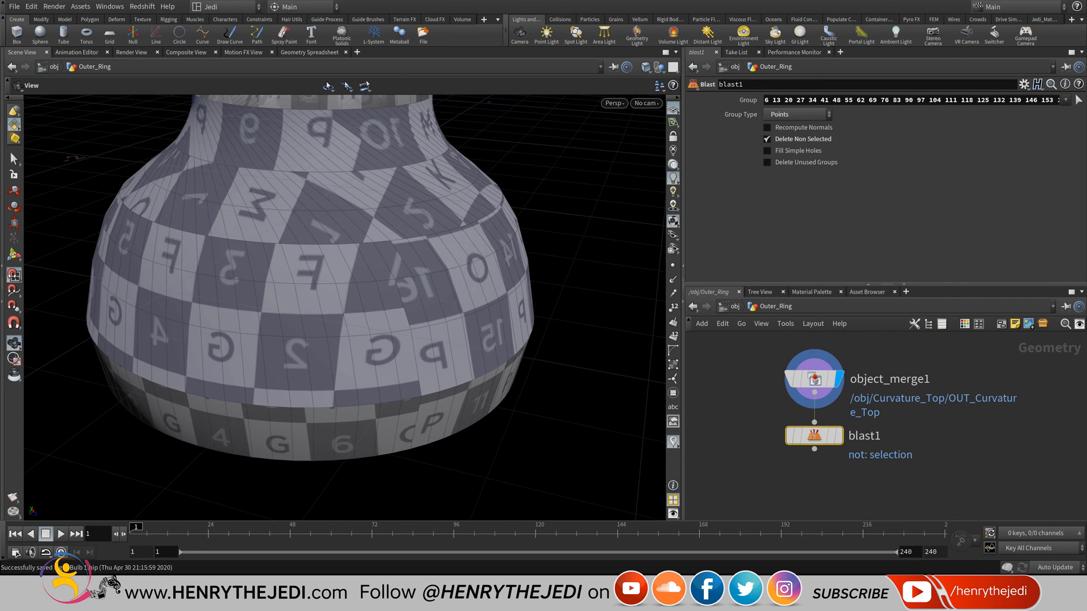
{"action": "left_click", "coordinate": [815, 378]}
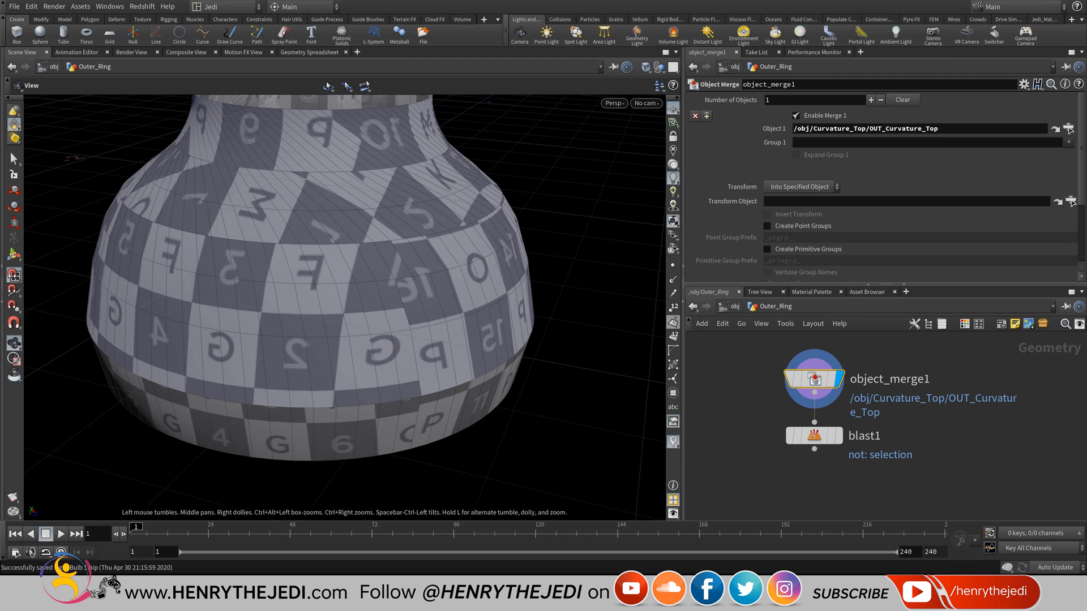
- Hide the other objects and view the merged Curvature_Top shape on its own from below
{"action": "left_click", "coordinate": [645, 103]}
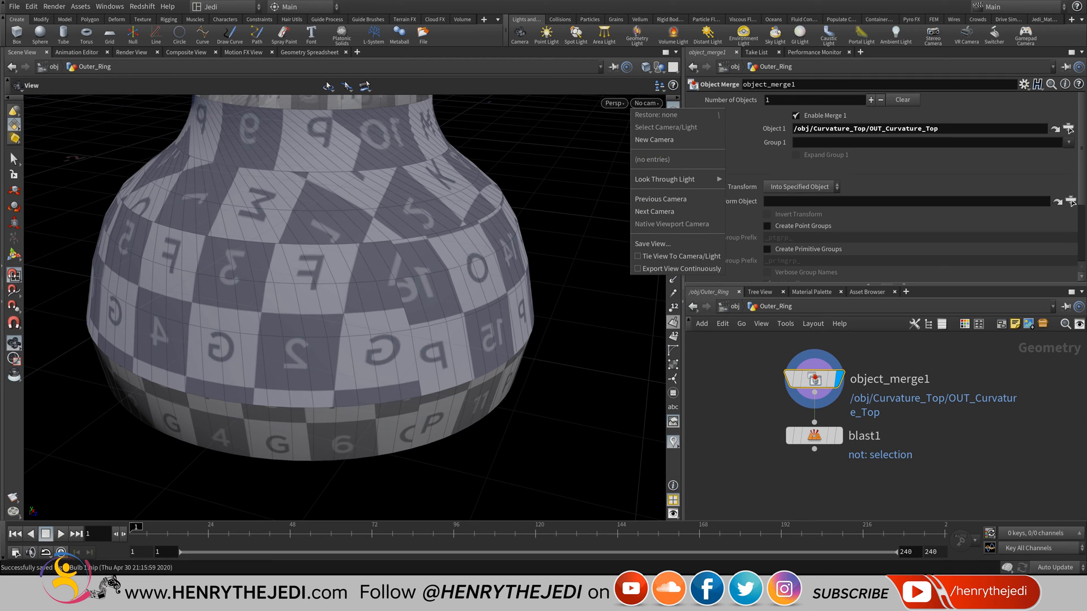
{"action": "left_click", "coordinate": [646, 66]}
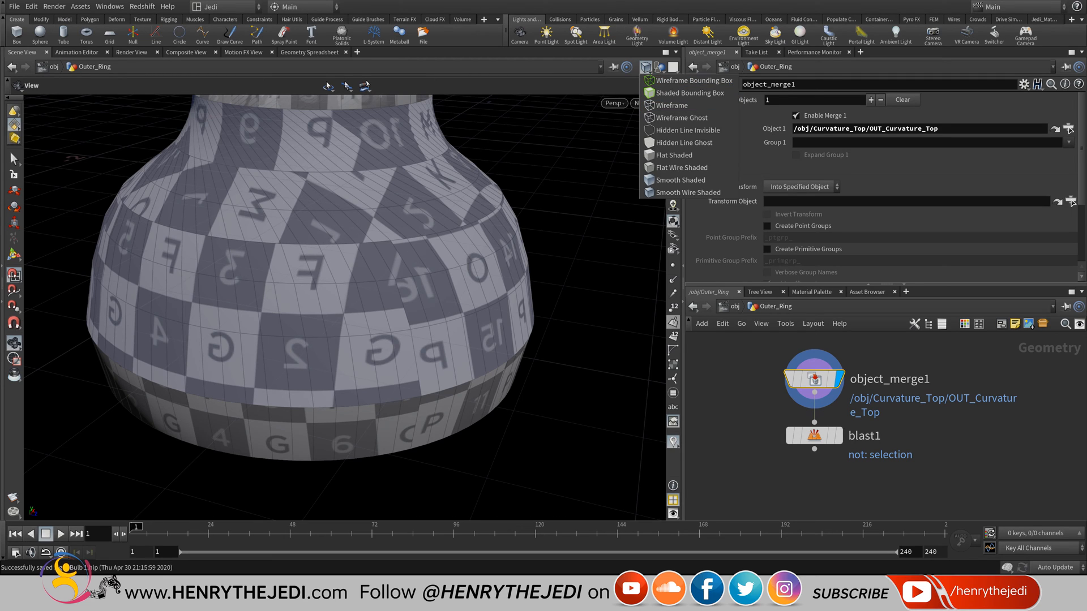
{"action": "left_click", "coordinate": [659, 67]}
{"action": "left_click", "coordinate": [694, 105]}
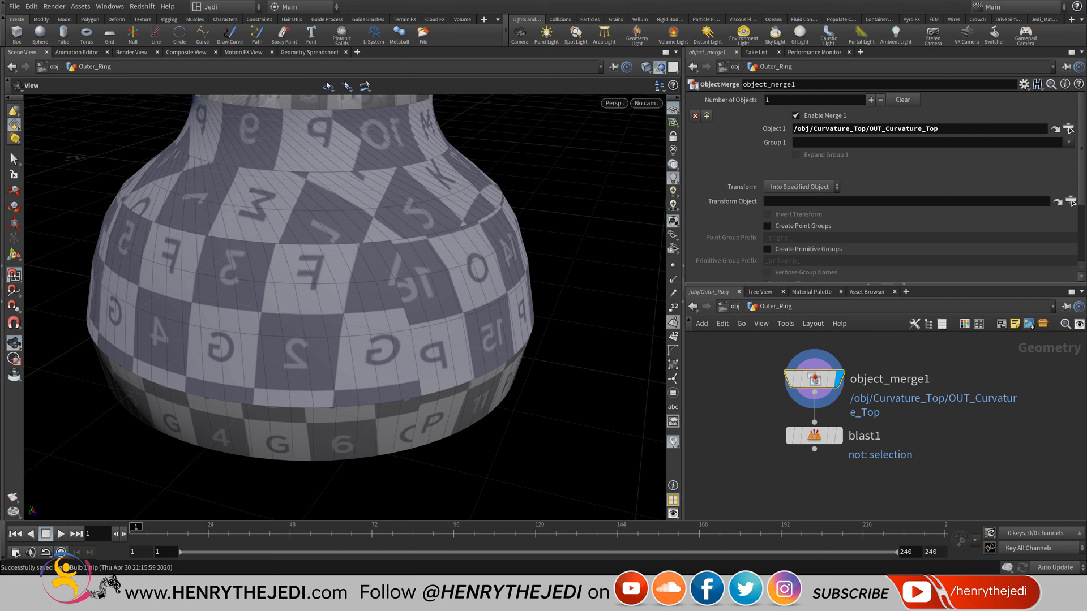
{"action": "left_click_drag", "start_coordinate": [339, 340], "coordinate": [349, 300]}
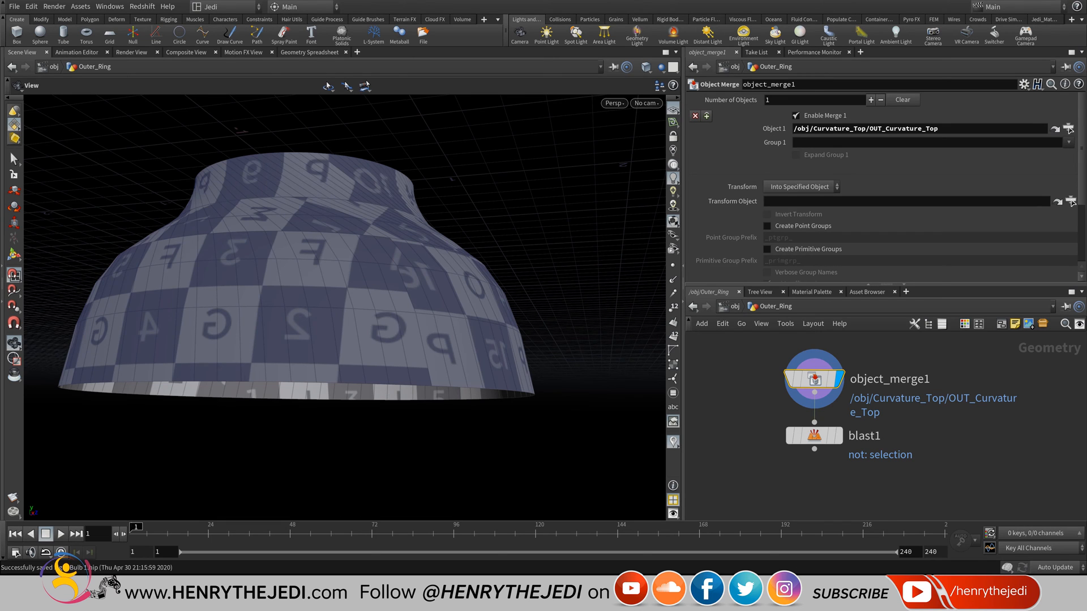
{"action": "left_click_drag", "start_coordinate": [345, 339], "coordinate": [345, 269]}
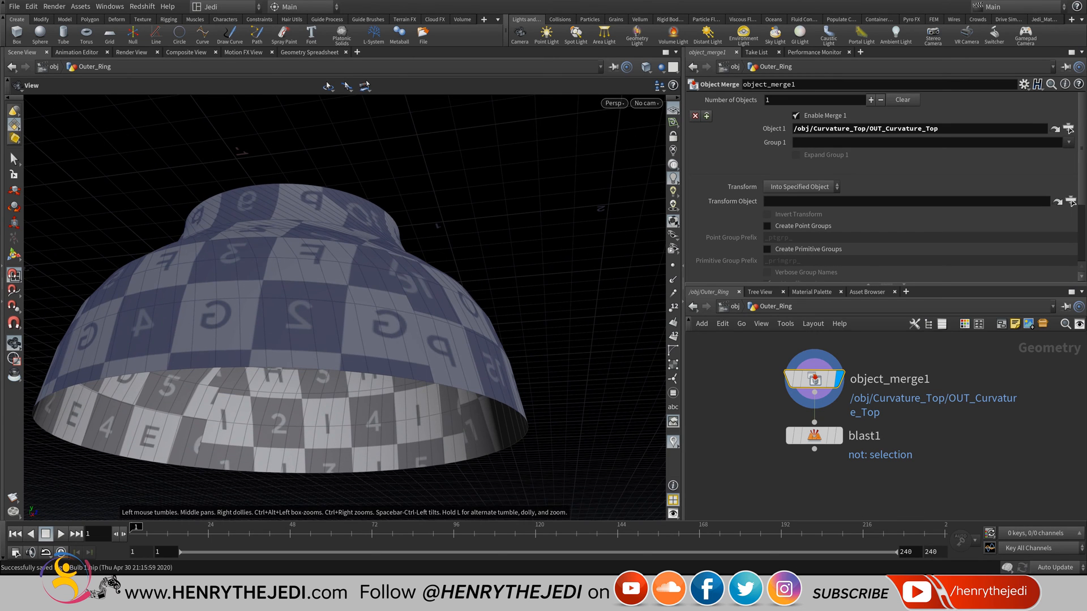
- Try a Convert Line node between object_merge1 and blast1, view the resulting wireframe, and remove the node again
{"action": "key", "text": "Tab"}
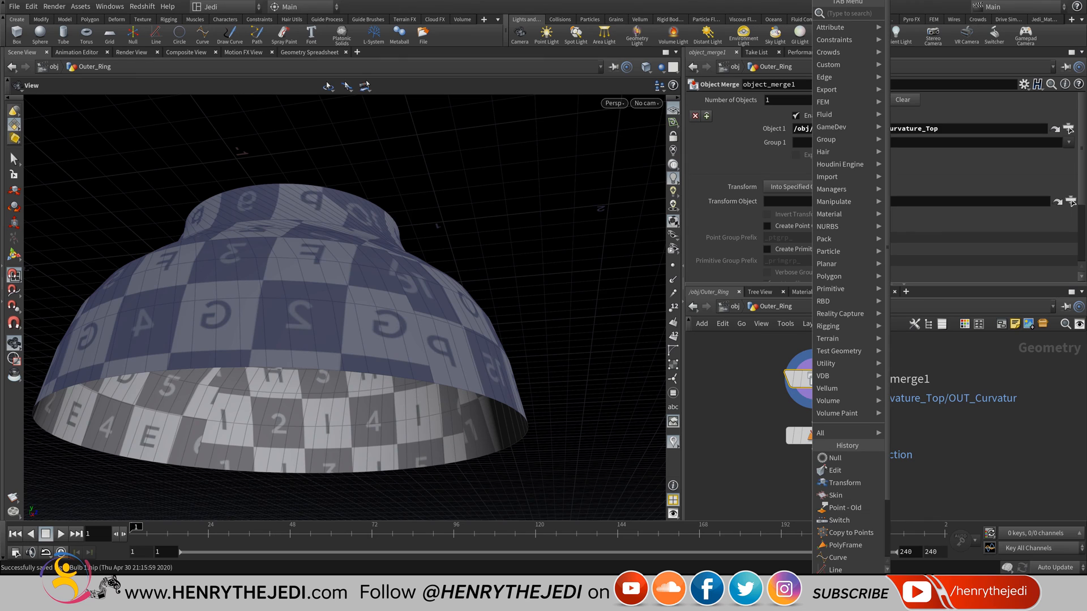
{"action": "mouse_move", "coordinate": [832, 363]}
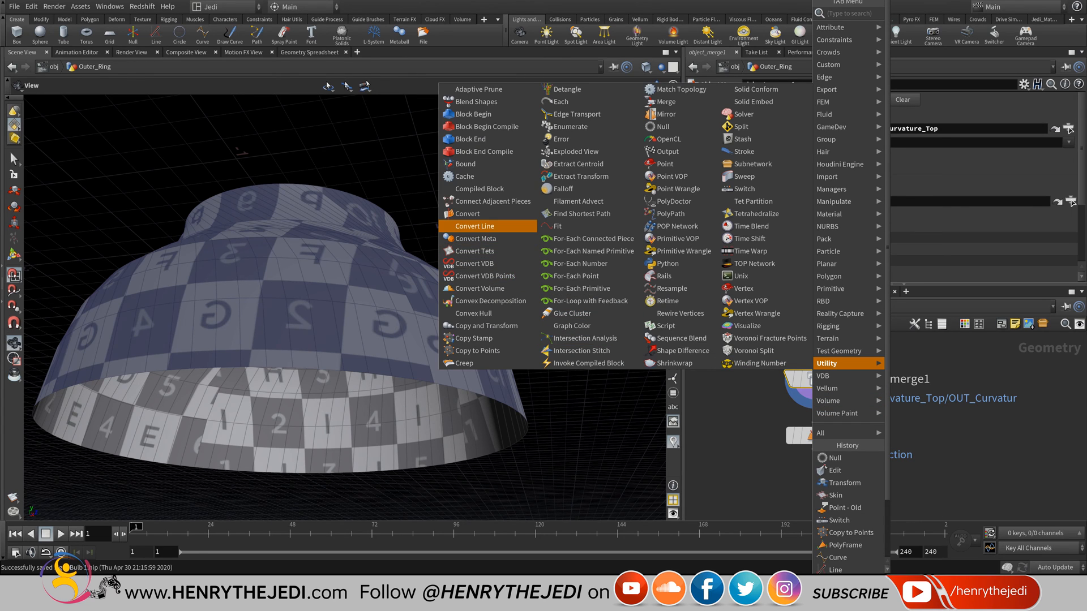
{"action": "left_click", "coordinate": [486, 226]}
{"action": "left_click", "coordinate": [813, 436]}
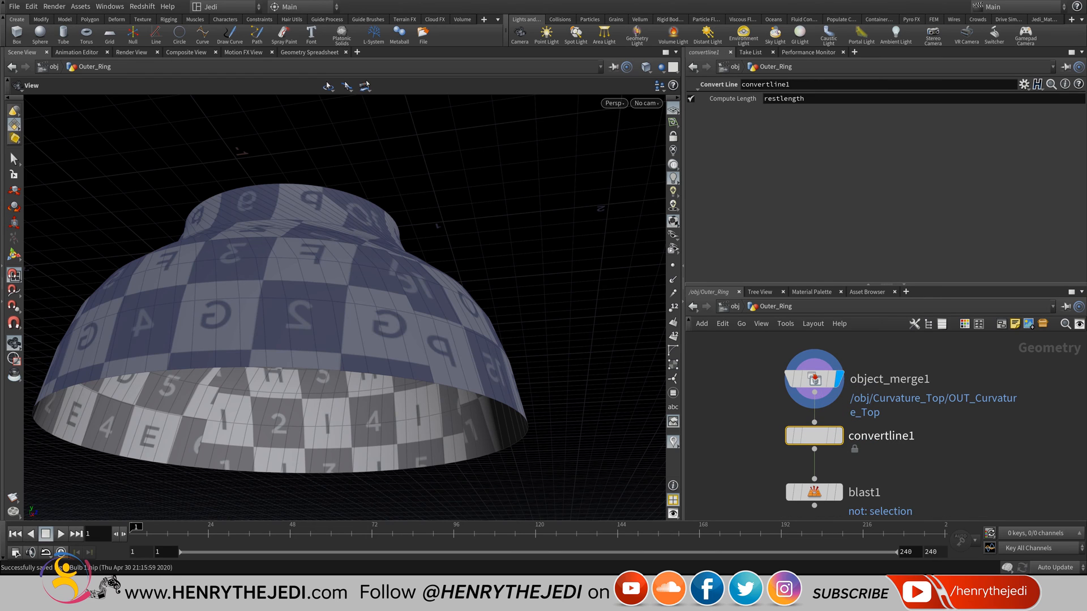
{"action": "left_click", "coordinate": [838, 436]}
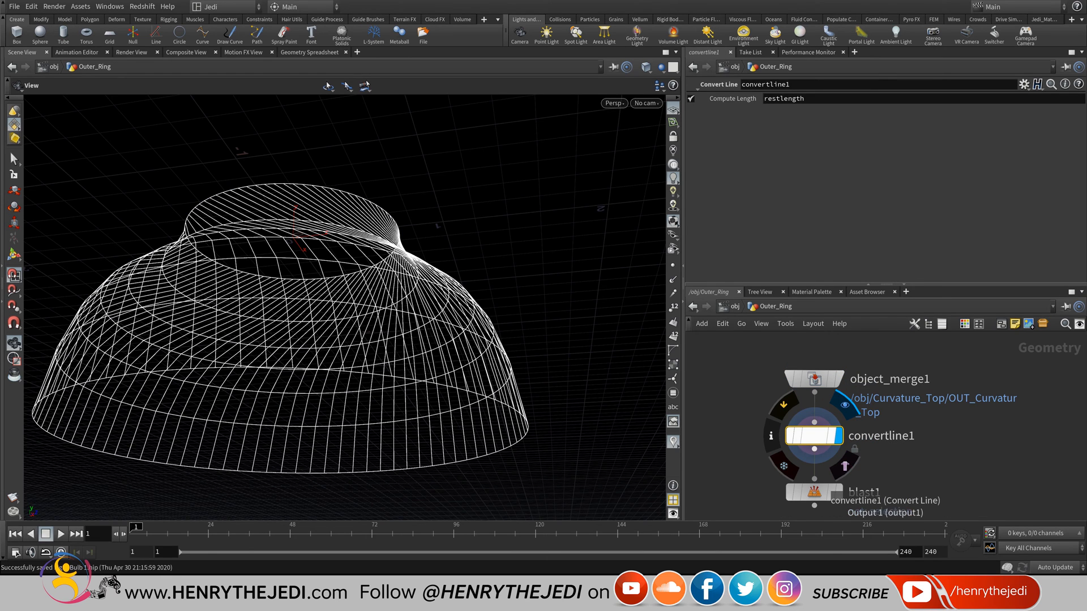
{"action": "left_click_drag", "start_coordinate": [390, 339], "coordinate": [374, 237]}
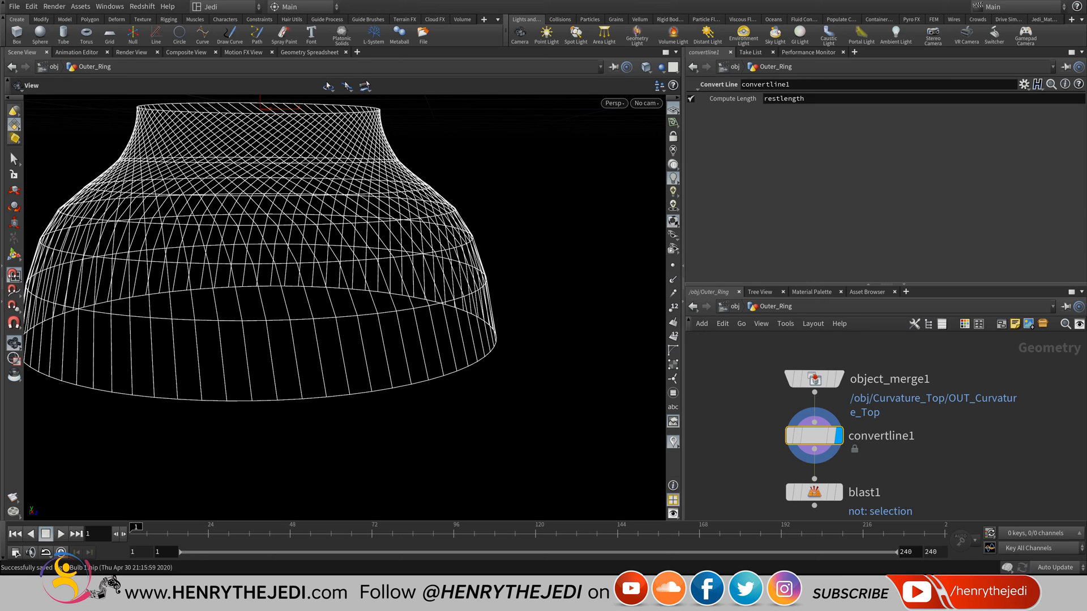
{"action": "middle_click_drag", "start_coordinate": [814, 436], "coordinate": [814, 425]}
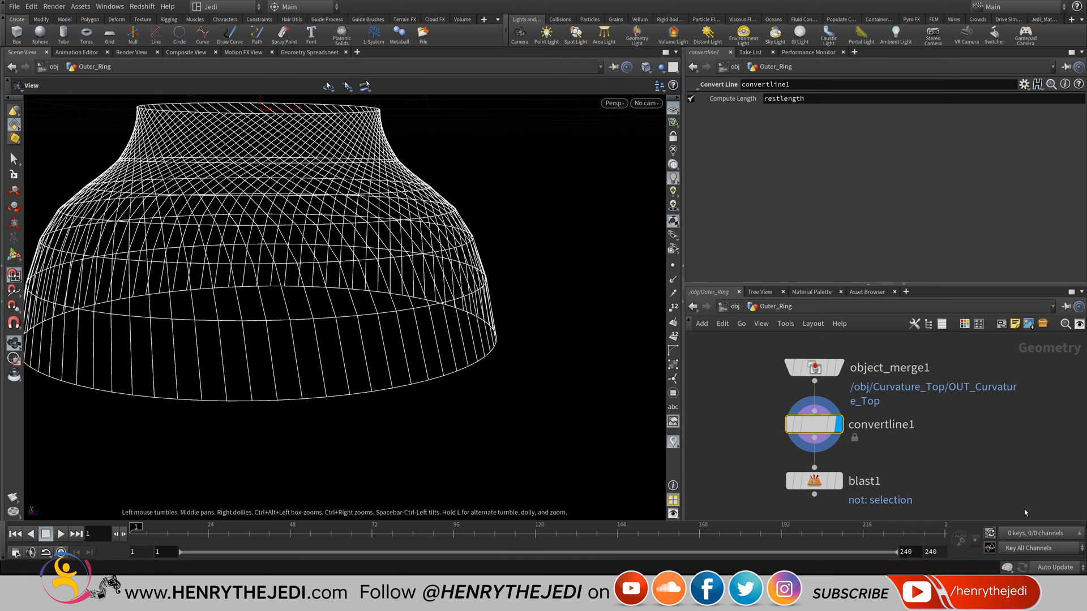
{"action": "middle_click_drag", "start_coordinate": [996, 487], "coordinate": [1026, 446]}
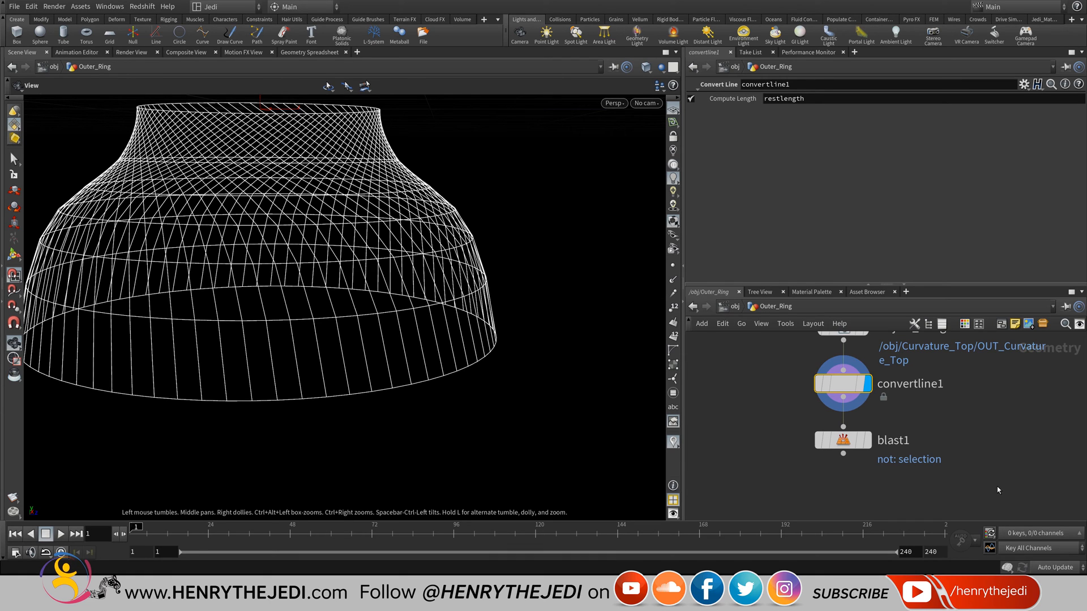
{"action": "key", "text": "Delete"}
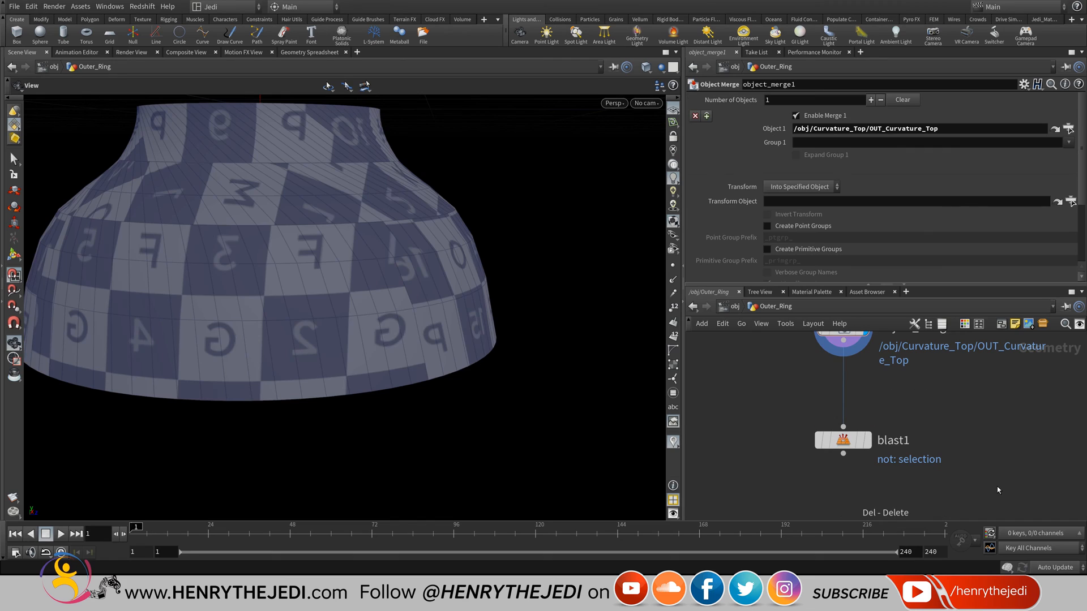
- Display blast1, which holds the old point selection, and delete it
{"action": "key", "text": "h"}
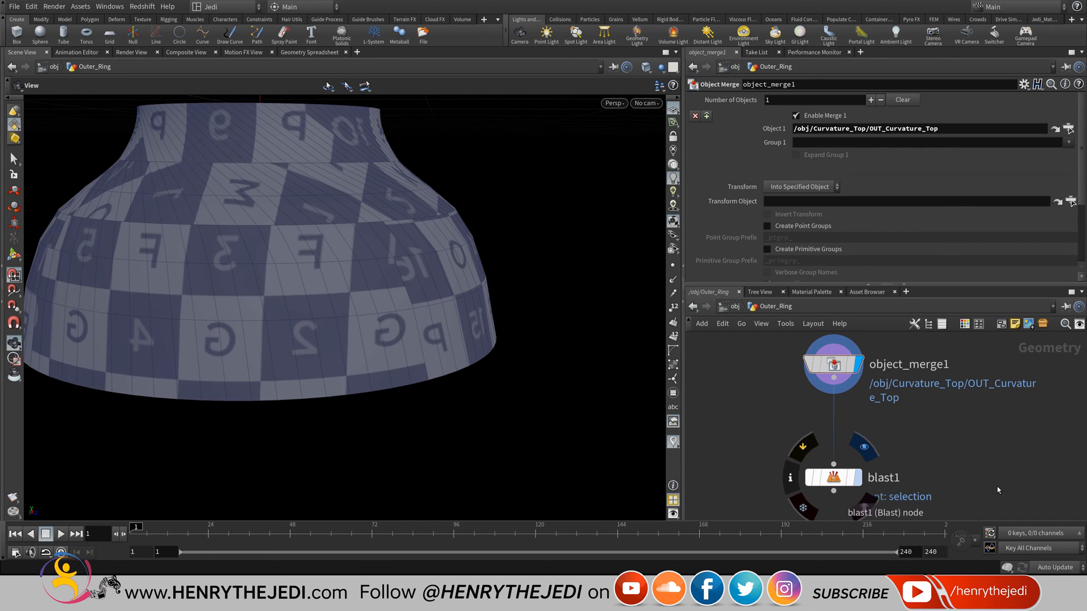
{"action": "left_click", "coordinate": [858, 478]}
{"action": "left_click", "coordinate": [833, 477]}
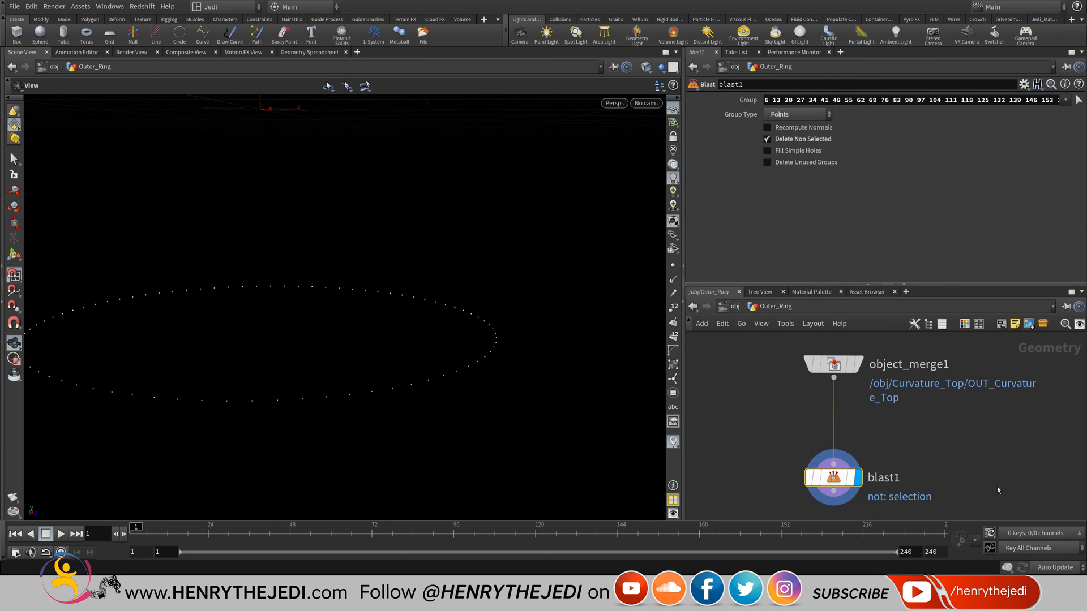
{"action": "key", "text": "Delete"}
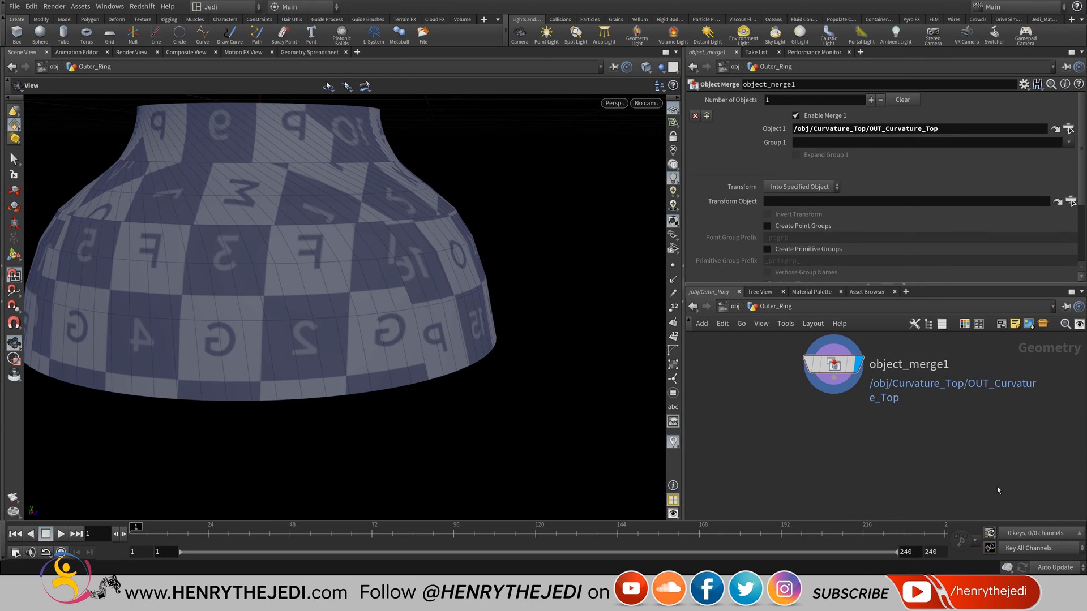
- Add a new Blast node after object_merge1, compare its result with the merged shape, and leave the Blast displayed
{"action": "key", "text": "Tab"}
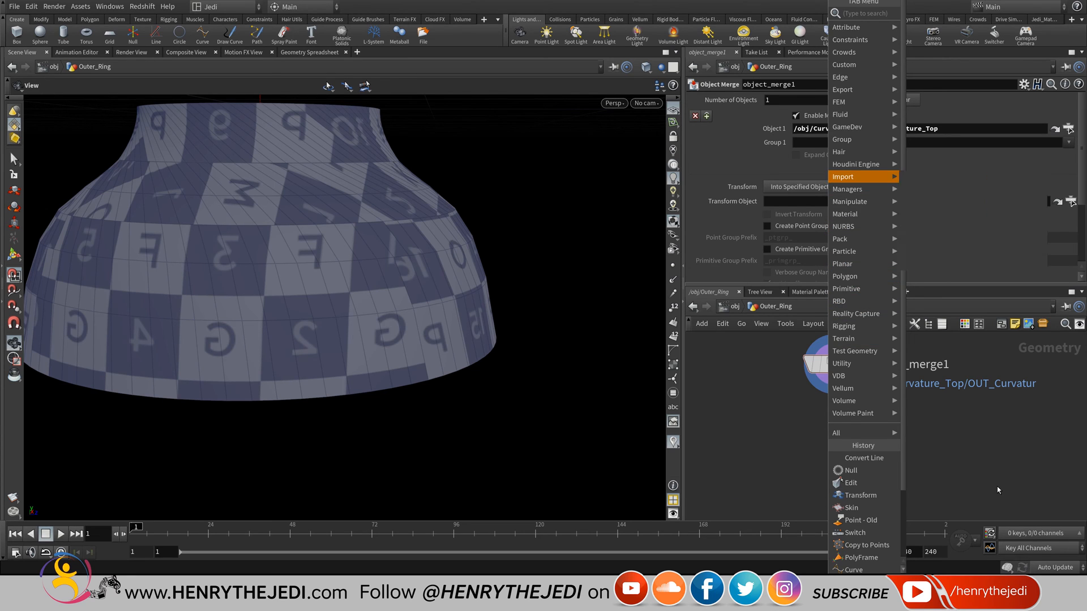
{"action": "mouse_move", "coordinate": [850, 201]}
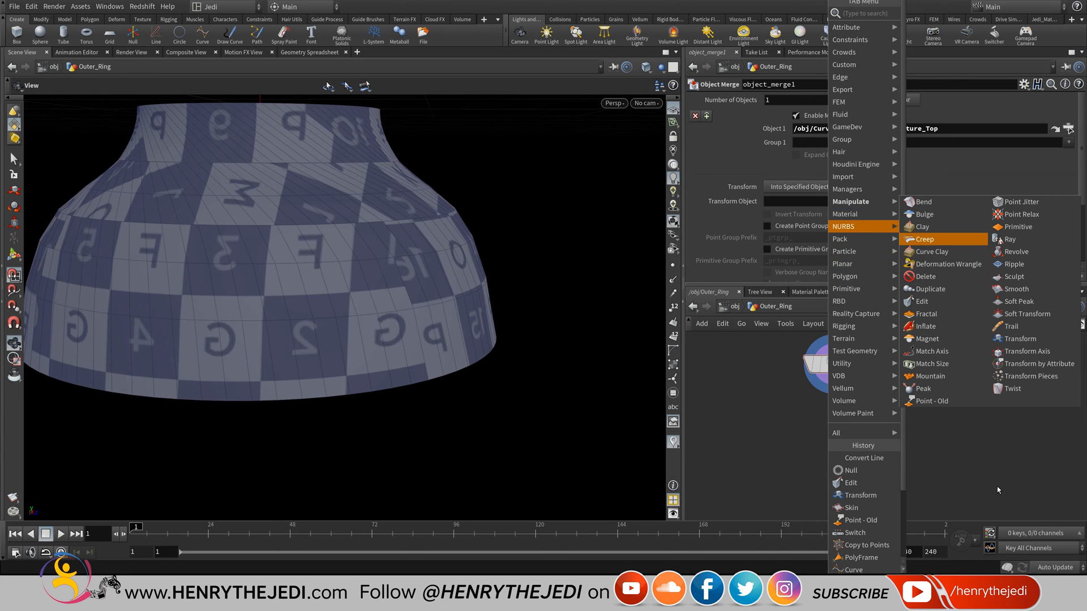
{"action": "key", "text": "Right"}
{"action": "key", "text": "Down"}
{"action": "key", "text": "Down"}
{"action": "key", "text": "Down"}
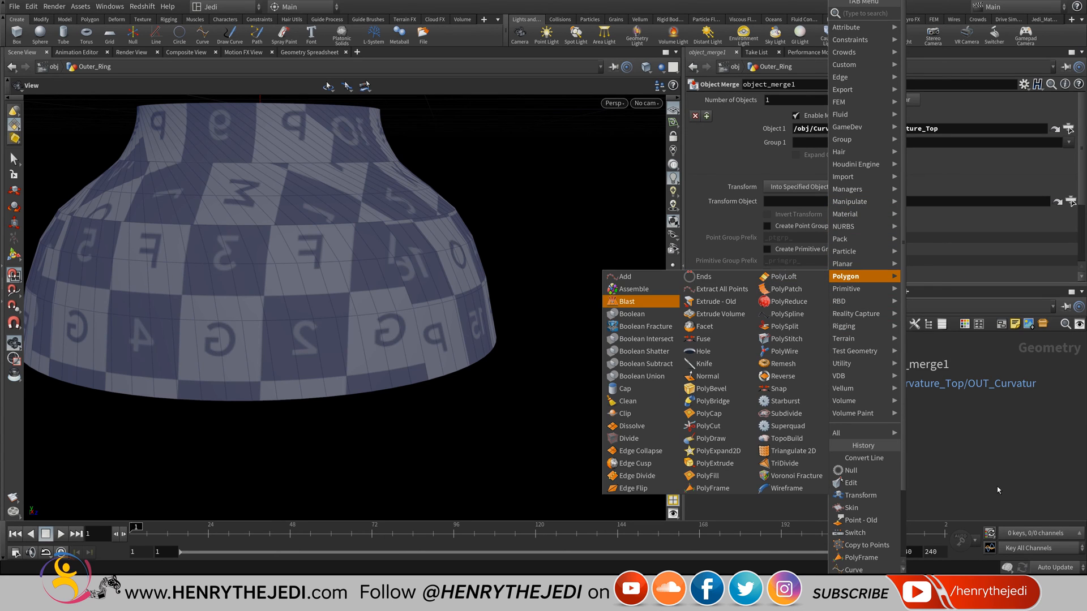
{"action": "key", "text": "Return"}
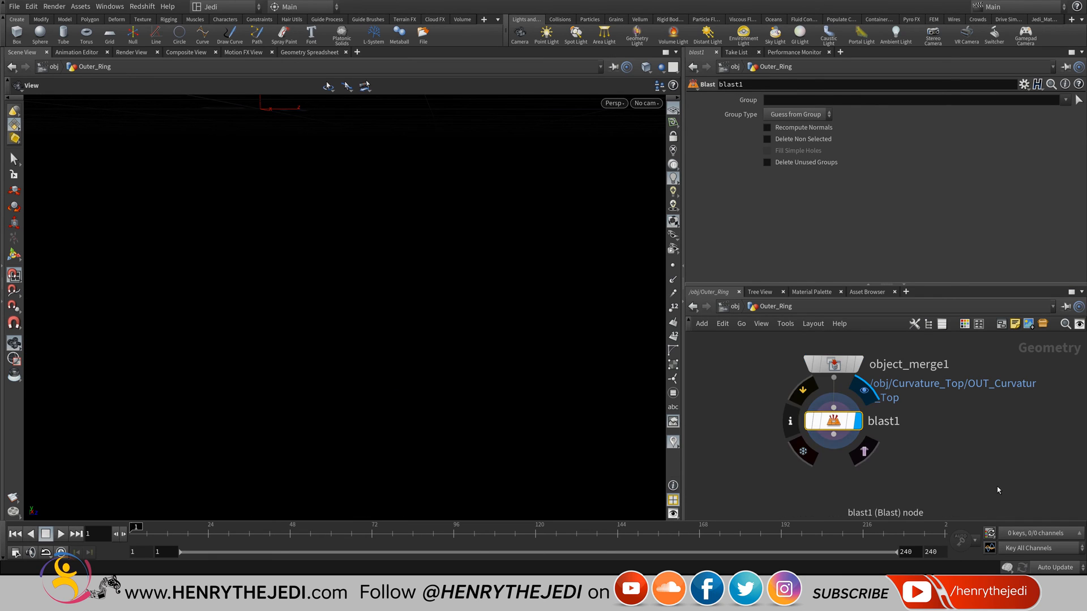
{"action": "key", "text": "f"}
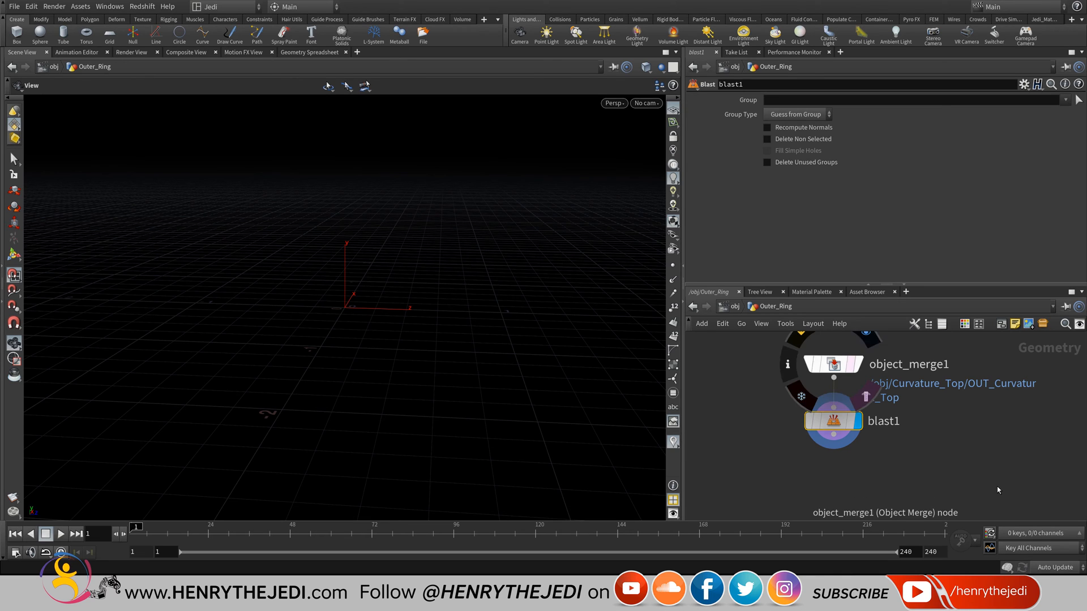
{"action": "left_click", "coordinate": [866, 334]}
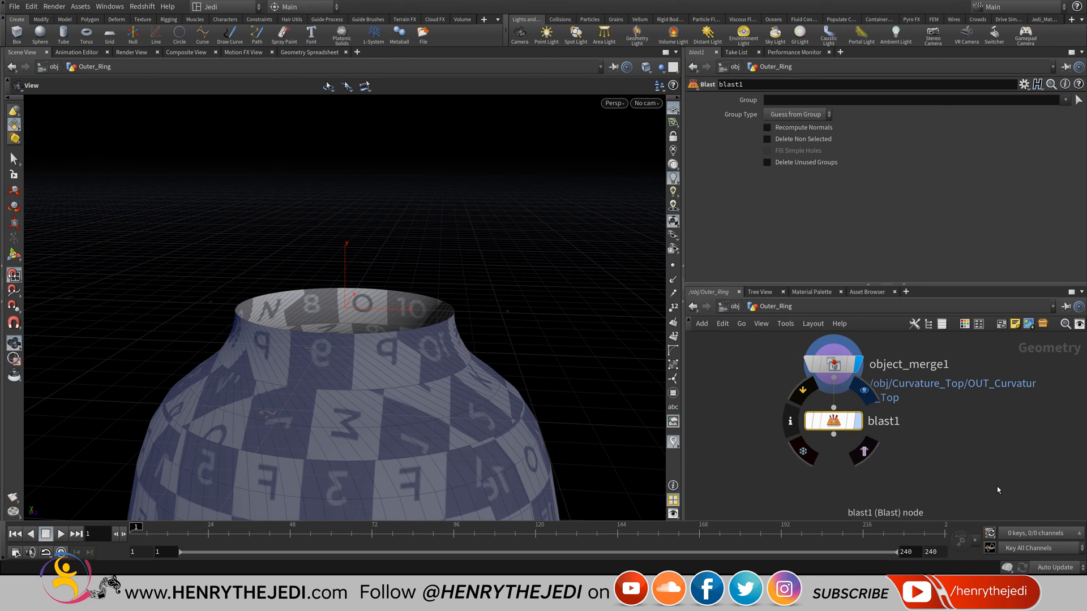
{"action": "left_click", "coordinate": [858, 421]}
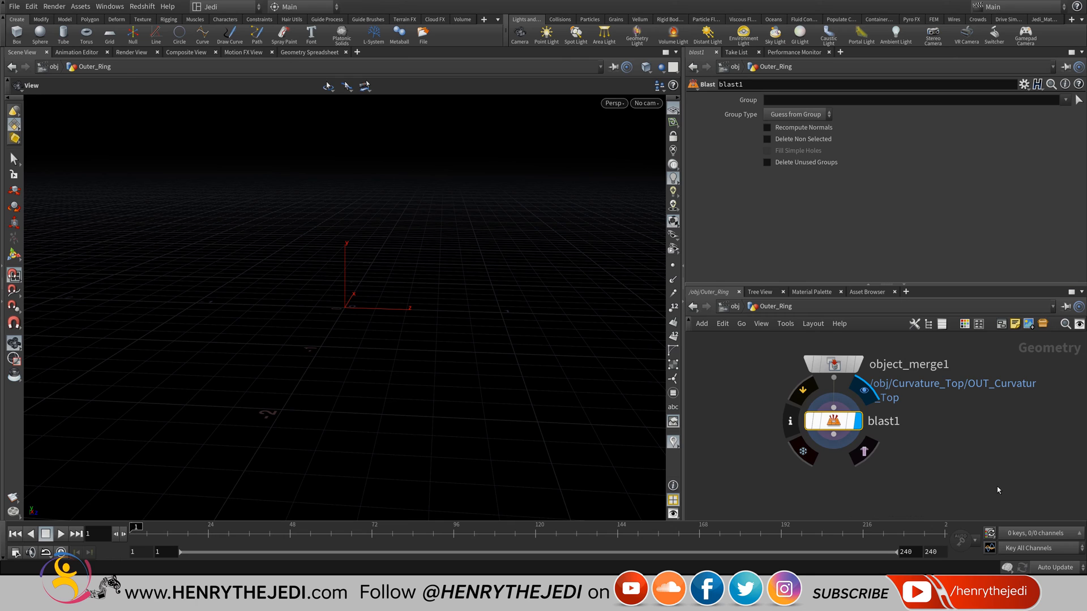
- Try Recompute Normals and Delete Non Selected on blast1, and switch both options off again
{"action": "left_click", "coordinate": [767, 128]}
{"action": "left_click", "coordinate": [766, 139]}
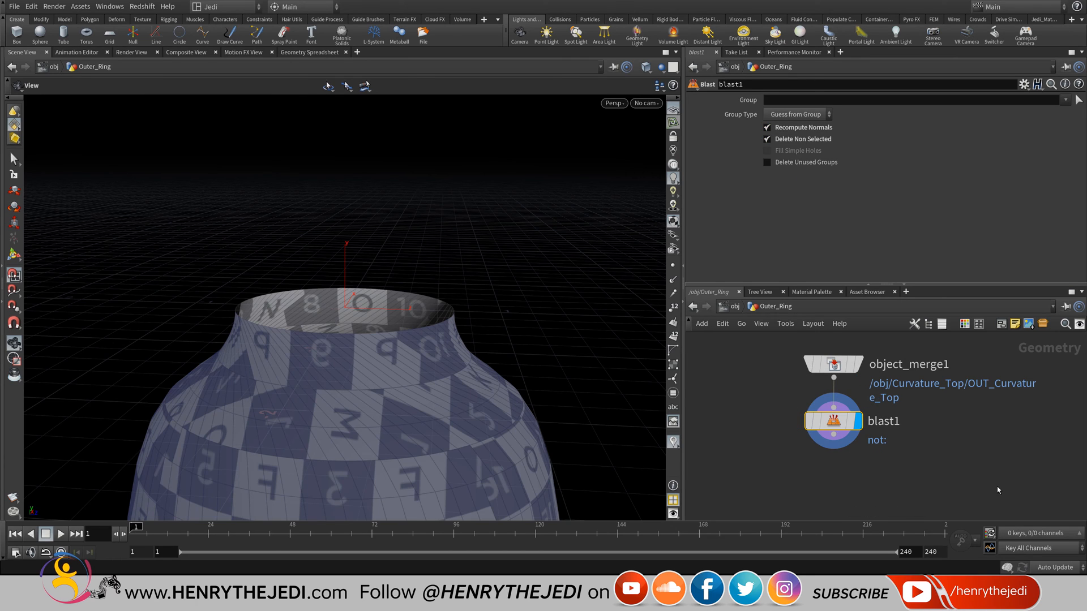
{"action": "left_click", "coordinate": [767, 139]}
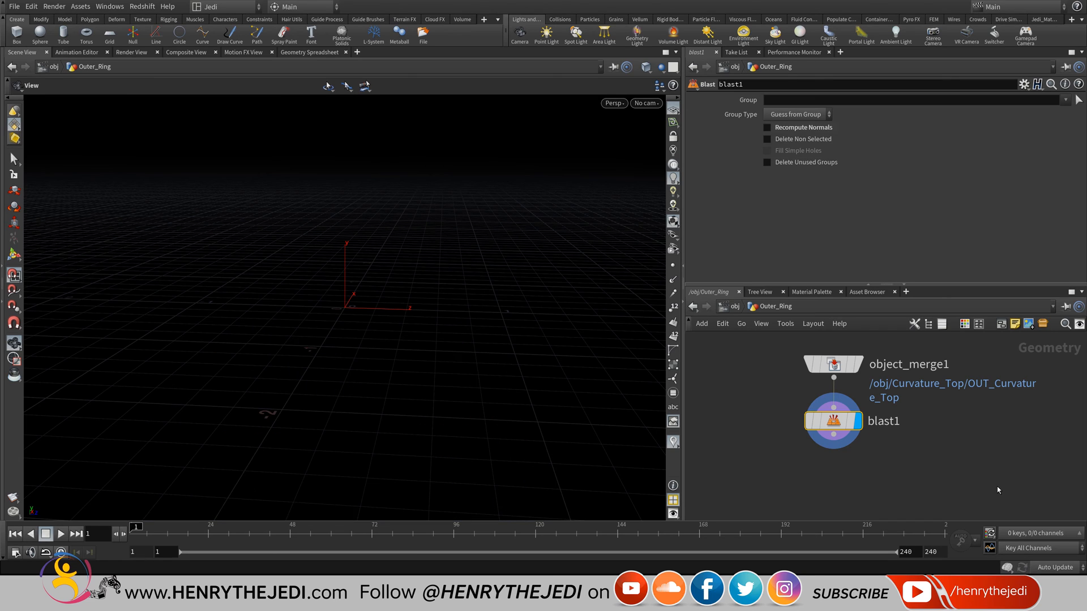
{"action": "left_click", "coordinate": [767, 128]}
- In the front view, select all primitives of the merged shape above its lowest band and delete them
{"action": "left_click", "coordinate": [614, 103]}
{"action": "mouse_move", "coordinate": [622, 127]}
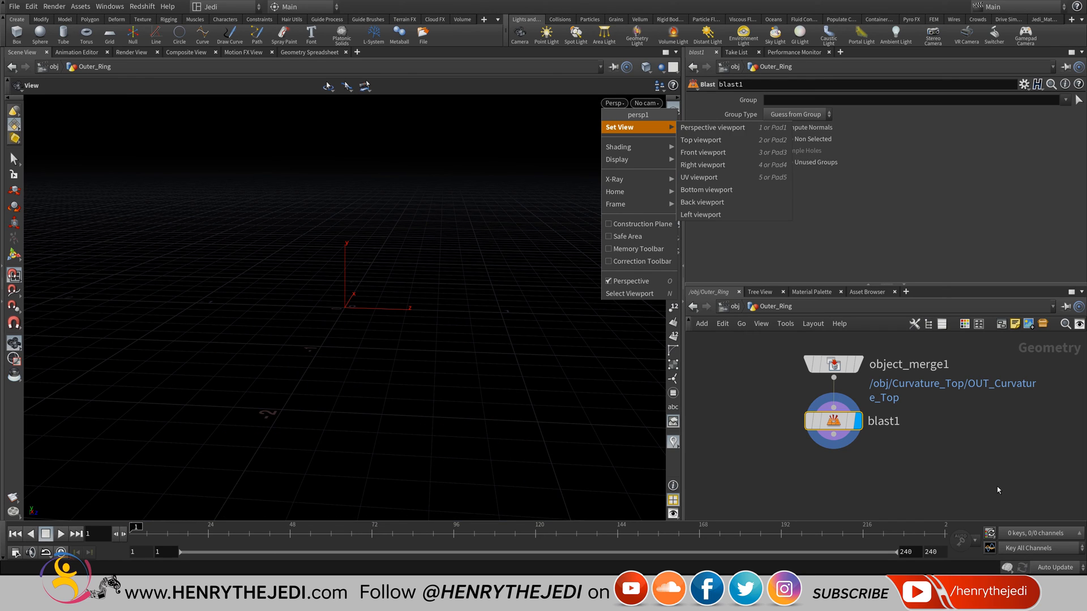
{"action": "left_click", "coordinate": [704, 153]}
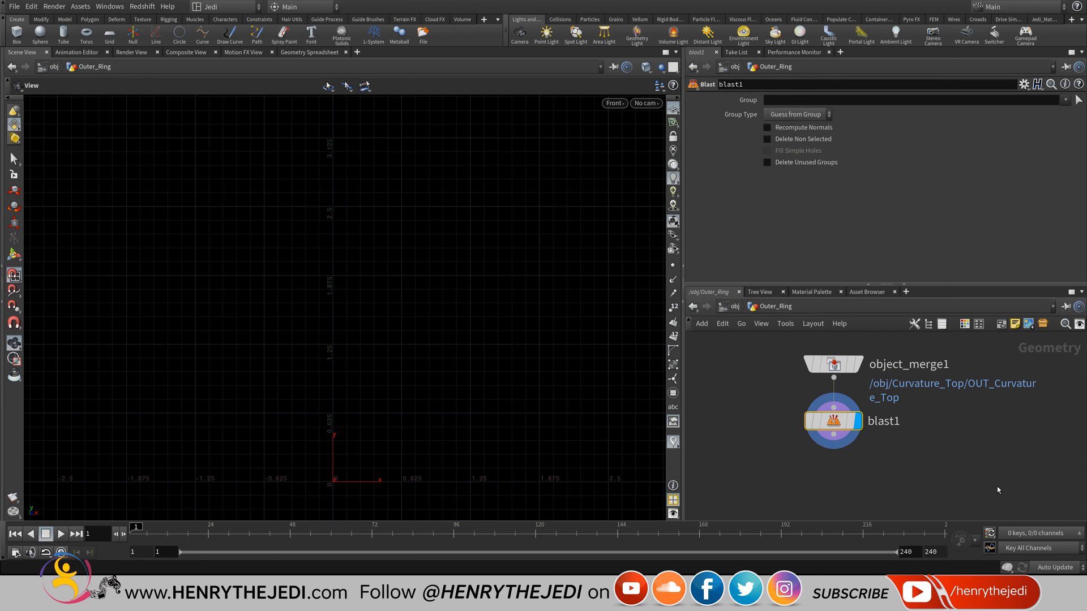
{"action": "left_click", "coordinate": [858, 364]}
{"action": "middle_click_drag", "start_coordinate": [397, 424], "coordinate": [398, 226]}
{"action": "left_click", "coordinate": [857, 421]}
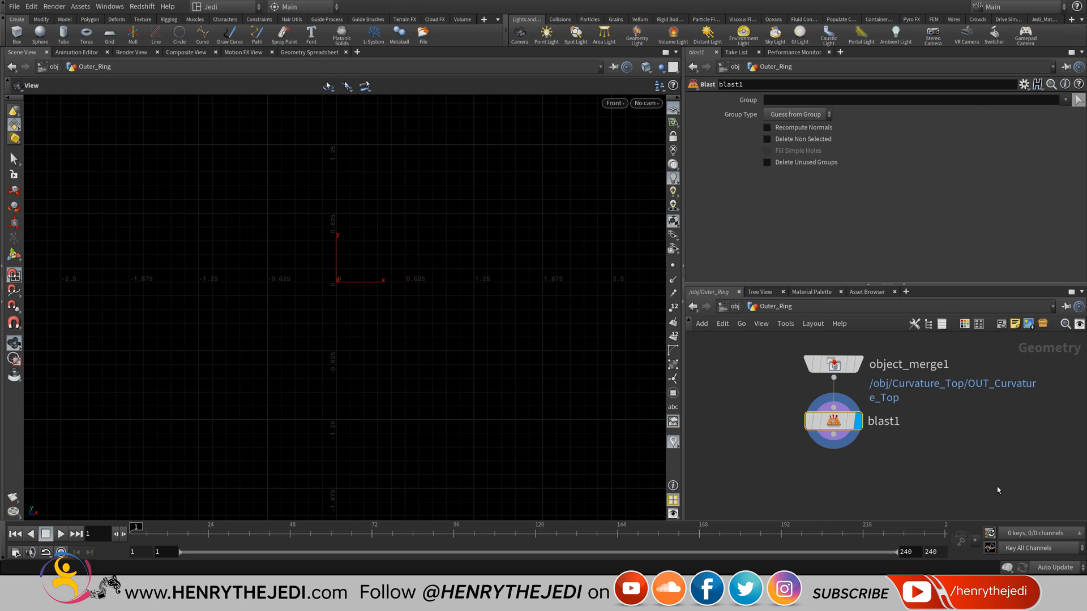
{"action": "left_click", "coordinate": [1078, 99]}
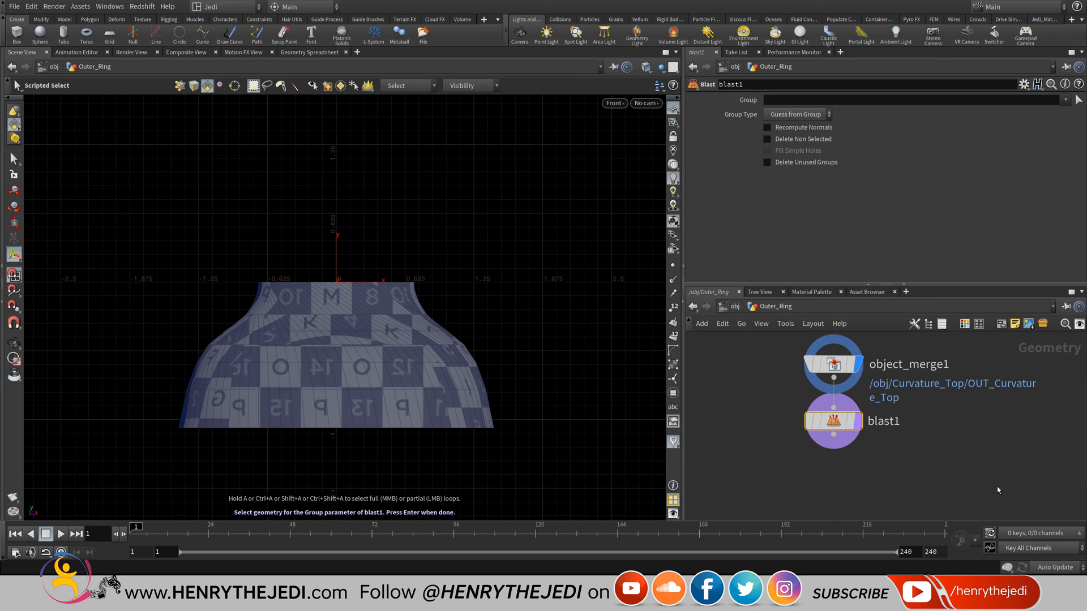
{"action": "left_click_drag", "start_coordinate": [100, 193], "coordinate": [517, 369]}
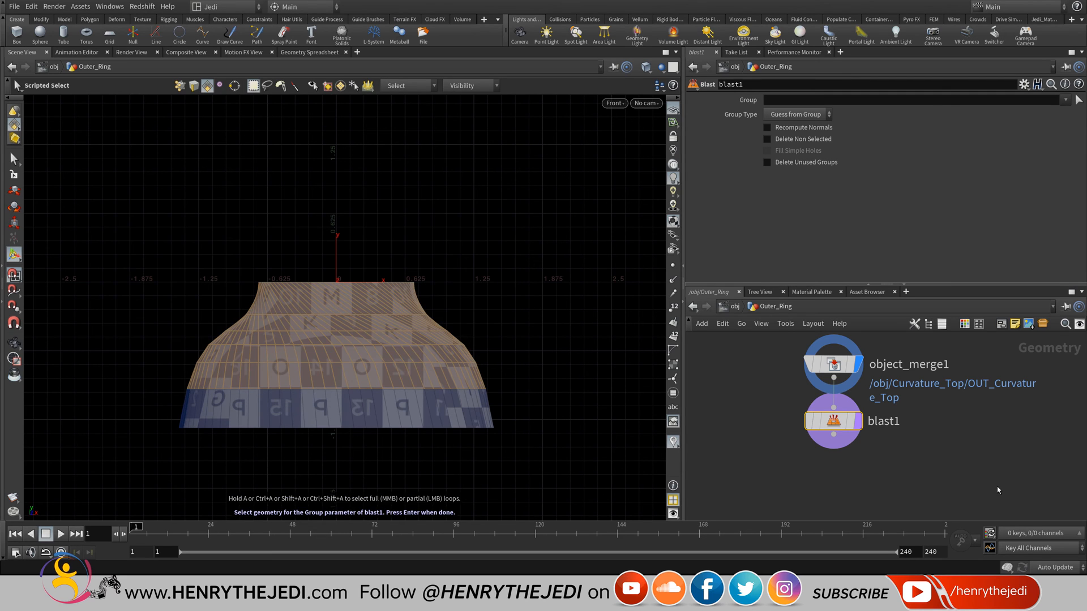
{"action": "key", "text": "Delete"}
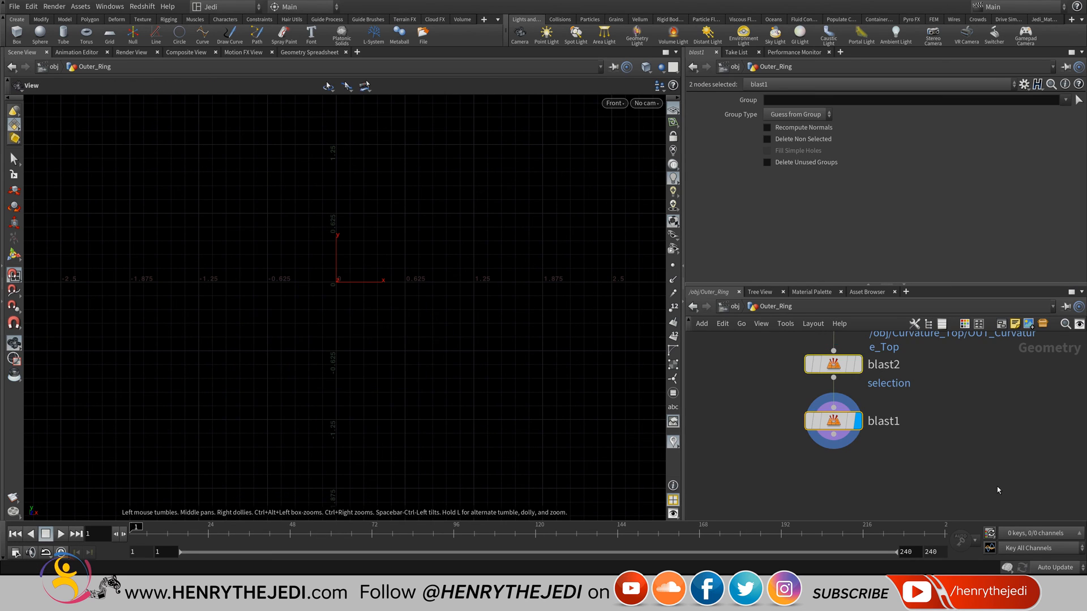
- Check the blast2 result and delete the blast1 node that has no group
{"action": "key", "text": "h"}
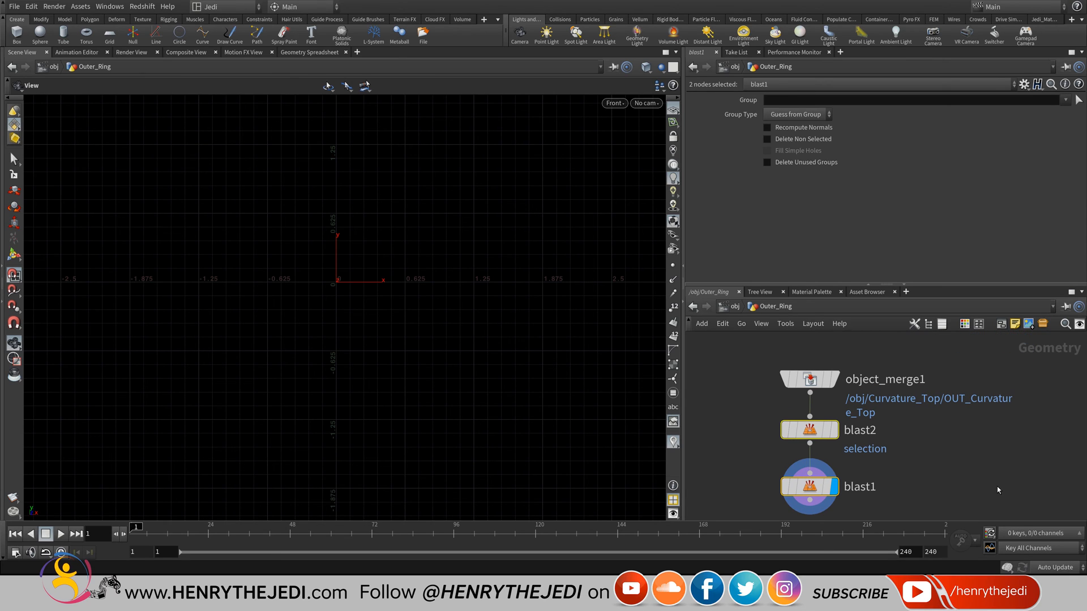
{"action": "left_click_drag", "start_coordinate": [911, 455], "coordinate": [759, 420]}
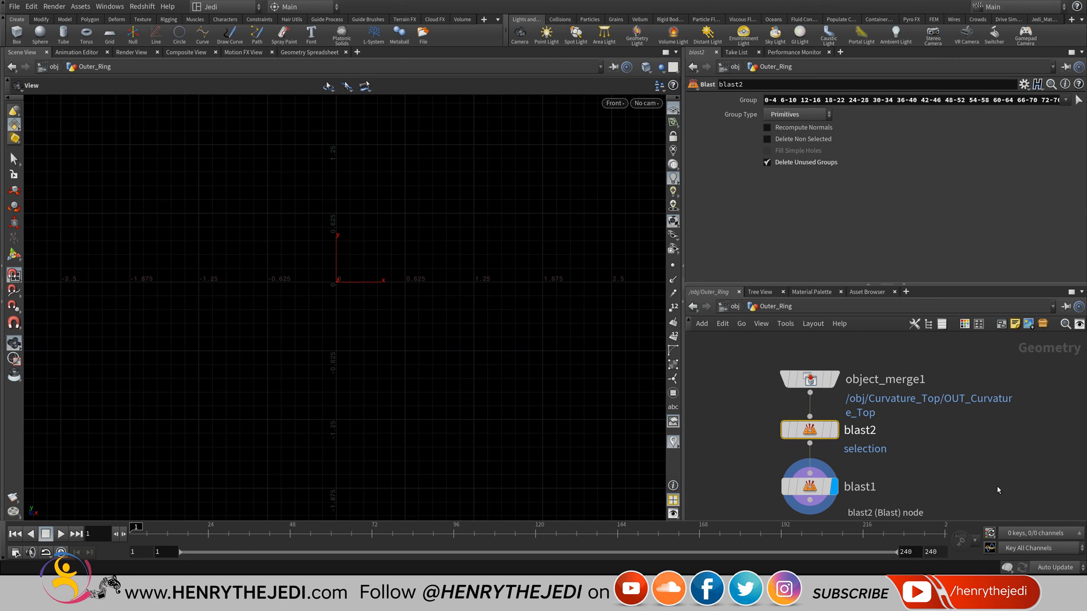
{"action": "left_click", "coordinate": [834, 430]}
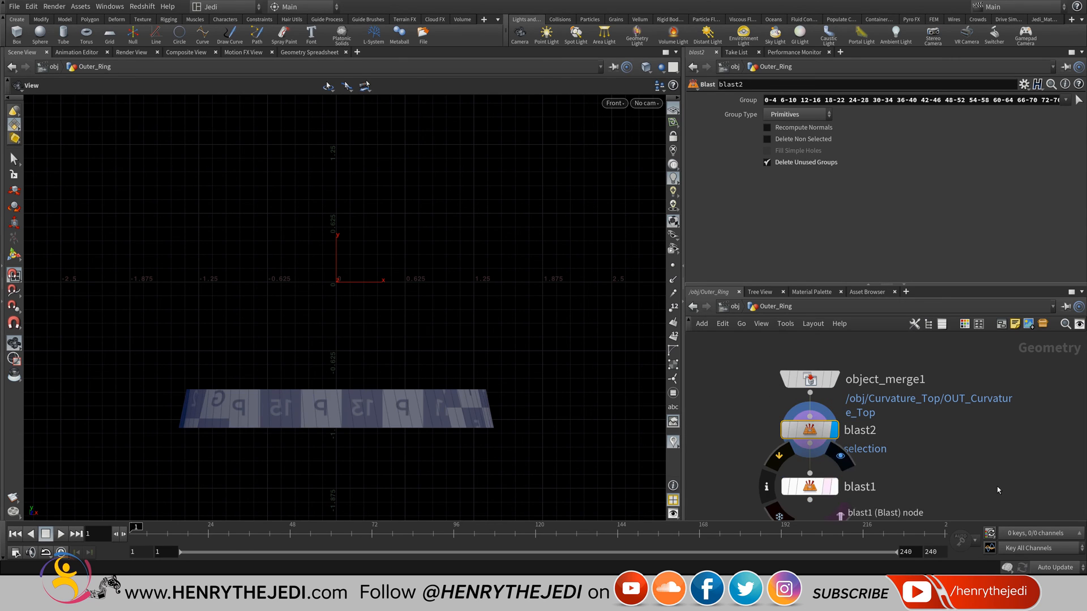
{"action": "left_click", "coordinate": [834, 486]}
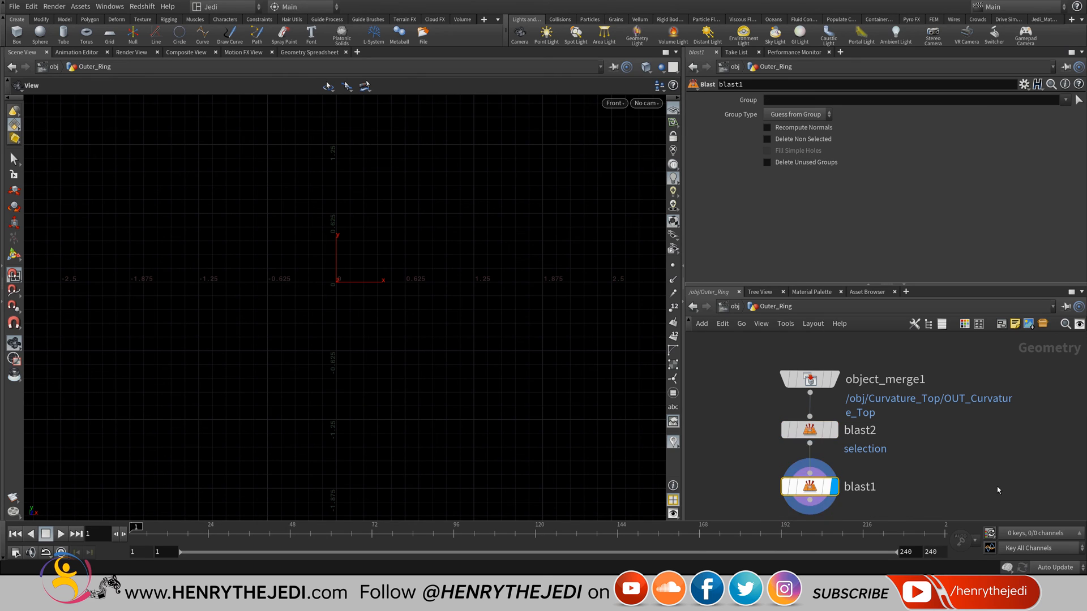
{"action": "key", "text": "Delete"}
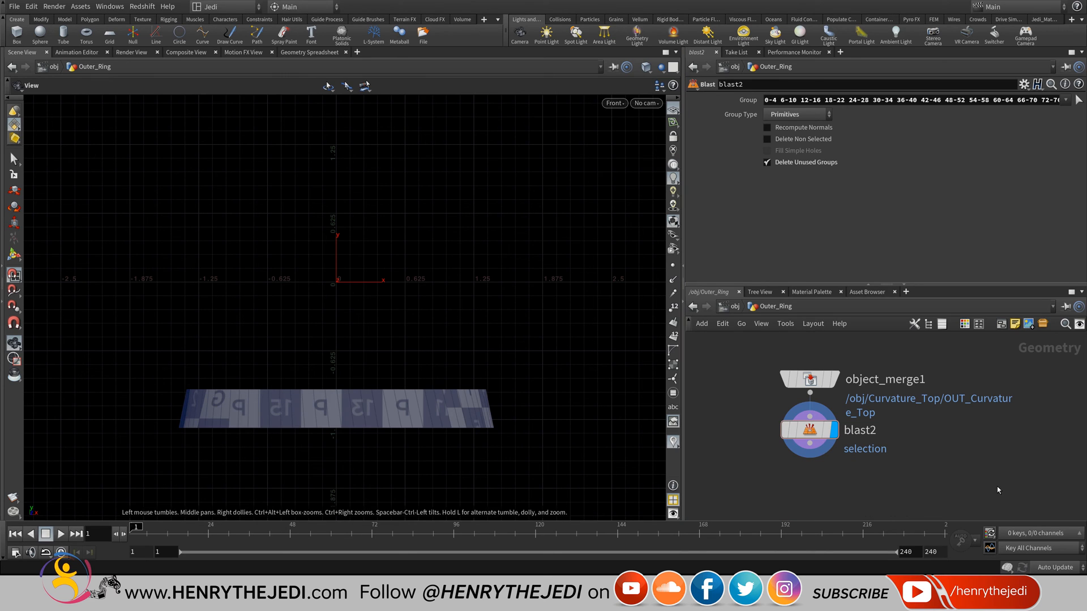
- Compare object_merge1 with blast2, and view the ring from blast2 in perspective
{"action": "left_click", "coordinate": [835, 379]}
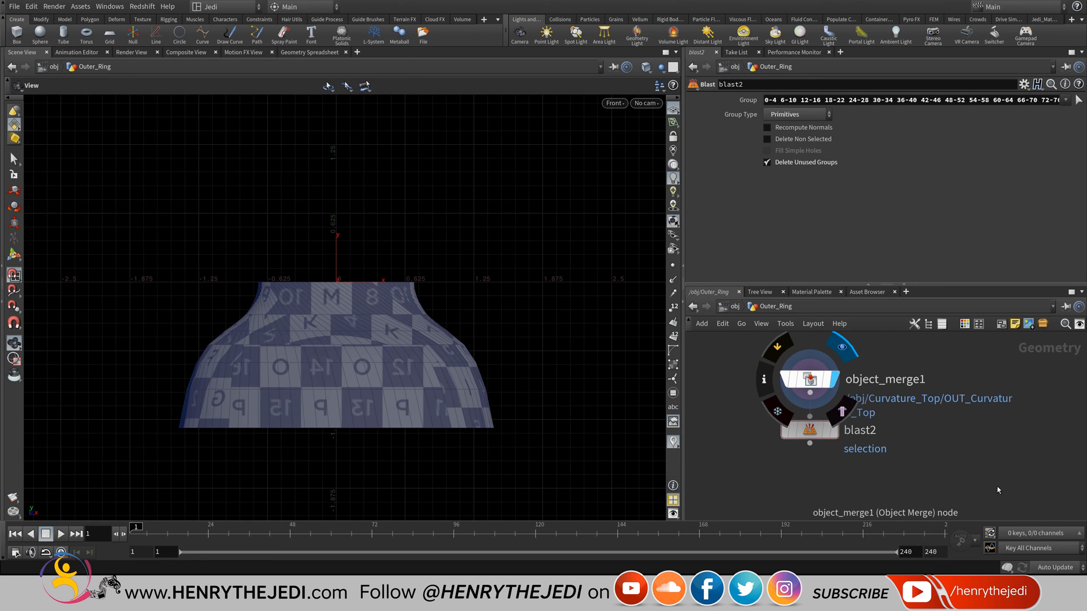
{"action": "left_click", "coordinate": [835, 429]}
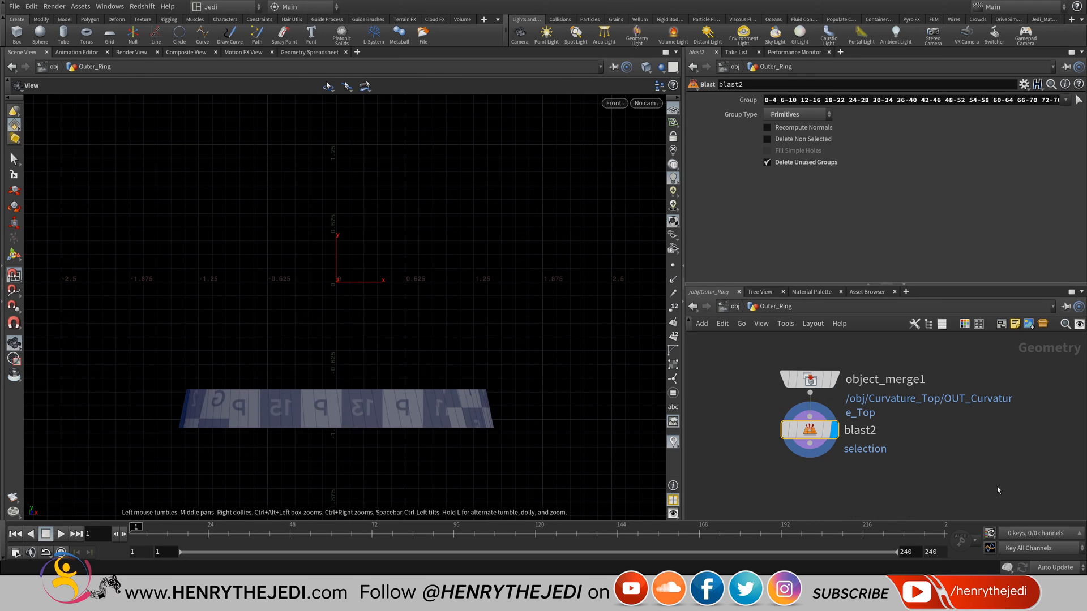
{"action": "left_click", "coordinate": [614, 103]}
{"action": "mouse_move", "coordinate": [622, 127]}
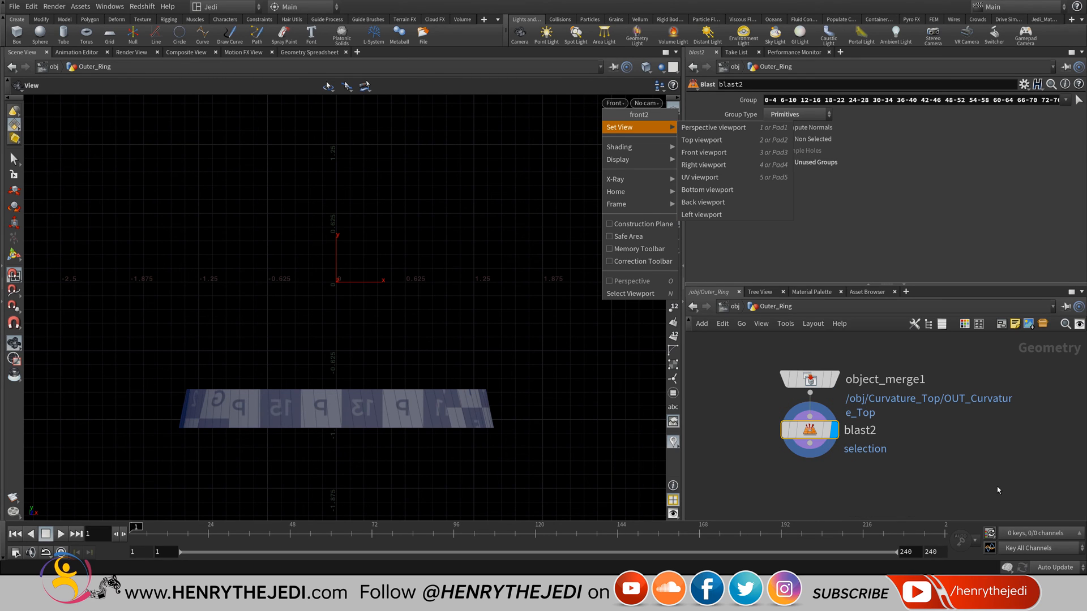
{"action": "left_click", "coordinate": [712, 127]}
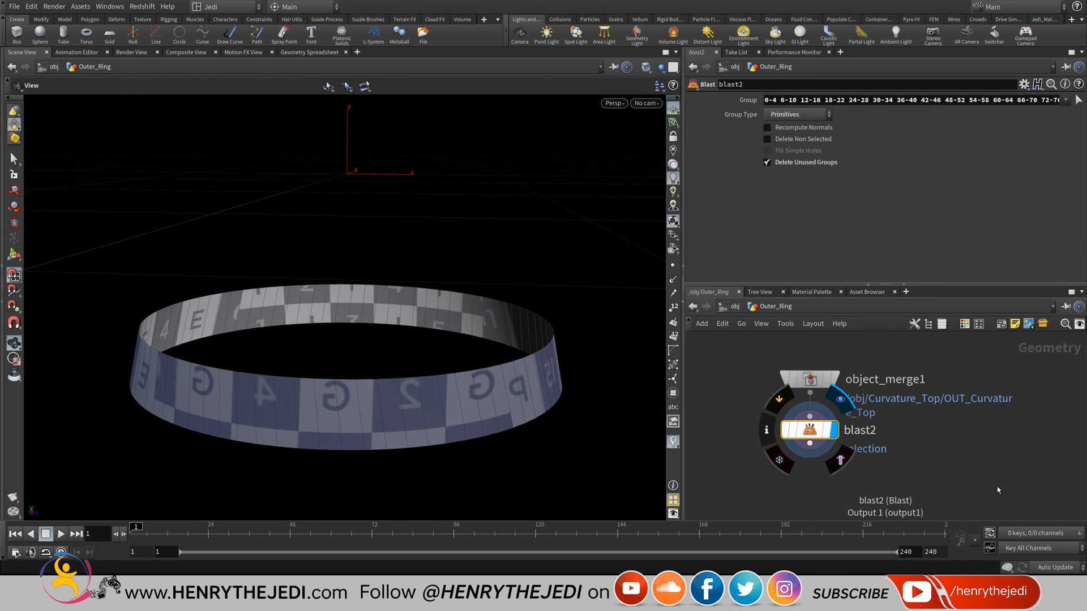
- Append a Transform node after blast2, display its result, and flatten the ring by setting its Y scale to 0.13
{"action": "key", "text": "Tab"}
{"action": "mouse_move", "coordinate": [828, 201]}
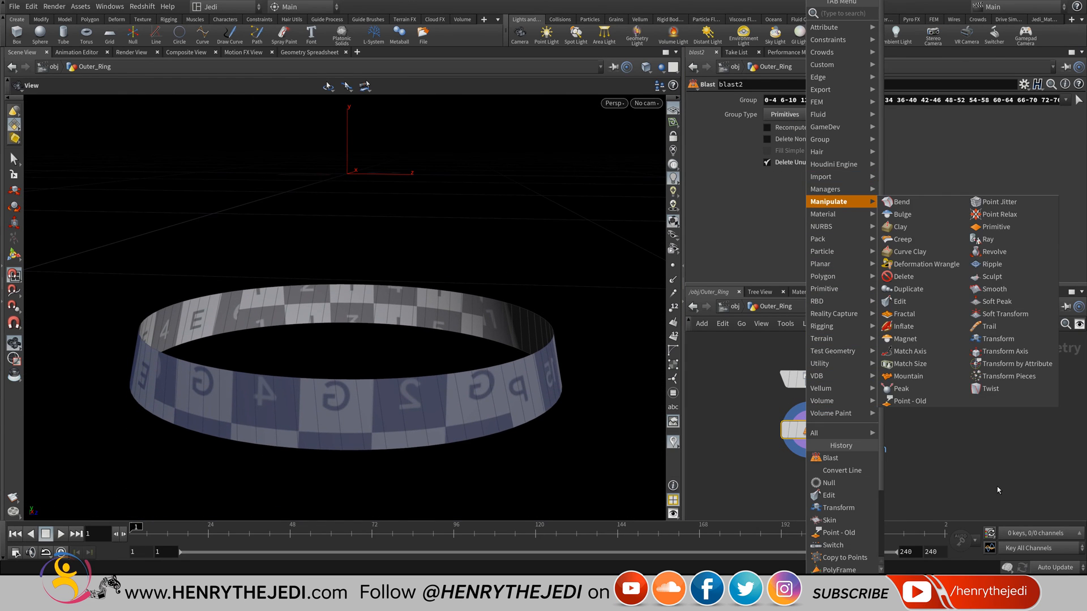
{"action": "left_click", "coordinate": [998, 339]}
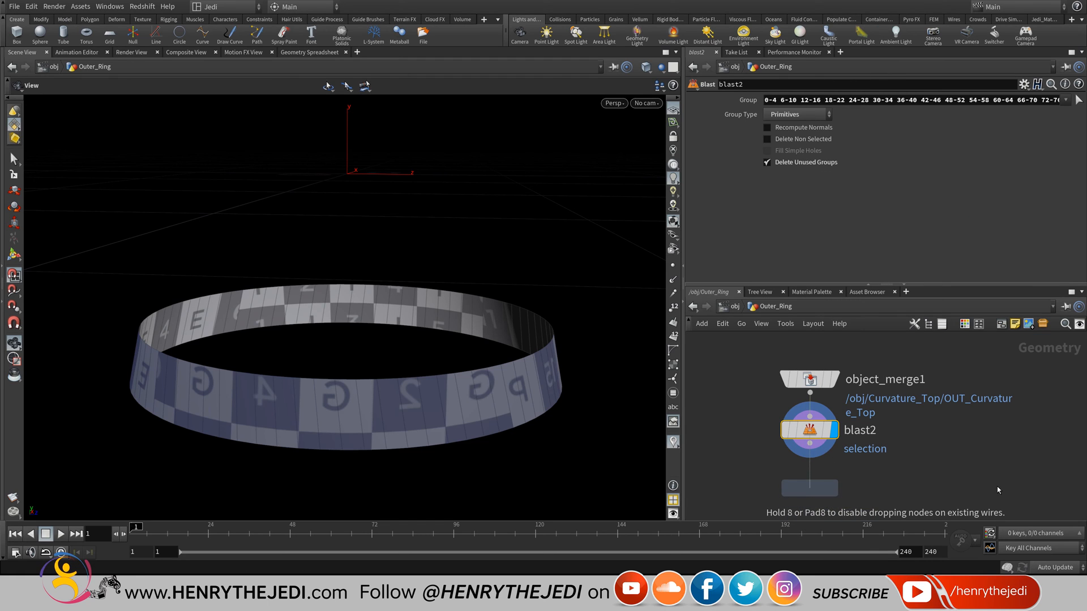
{"action": "left_click", "coordinate": [809, 487]}
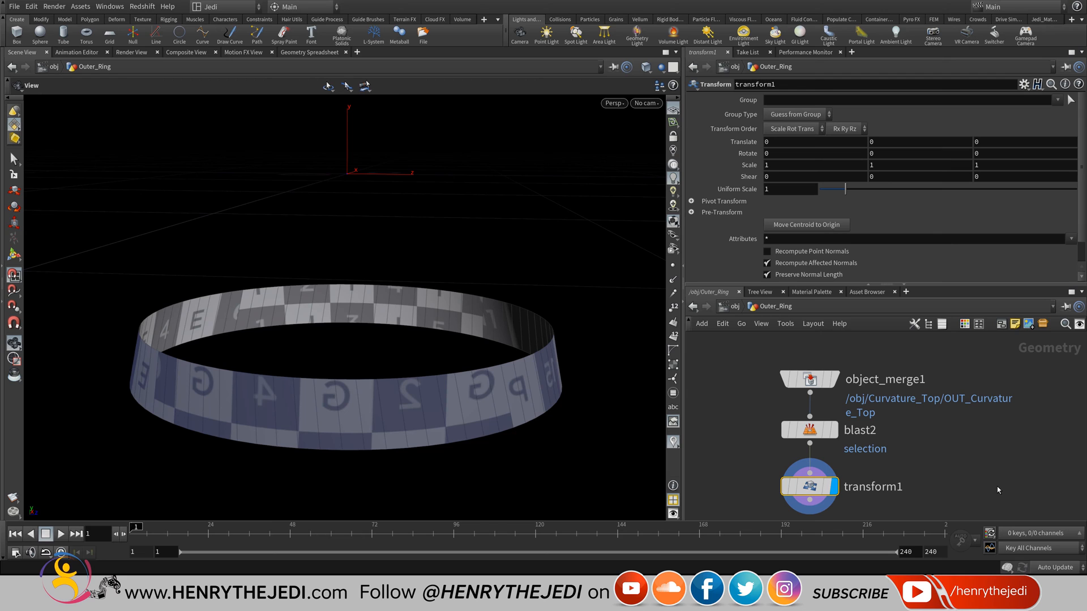
{"action": "middle_click_drag", "start_coordinate": [879, 165], "coordinate": [633, 182]}
{"action": "left_click_drag", "start_coordinate": [345, 283], "coordinate": [343, 323]}
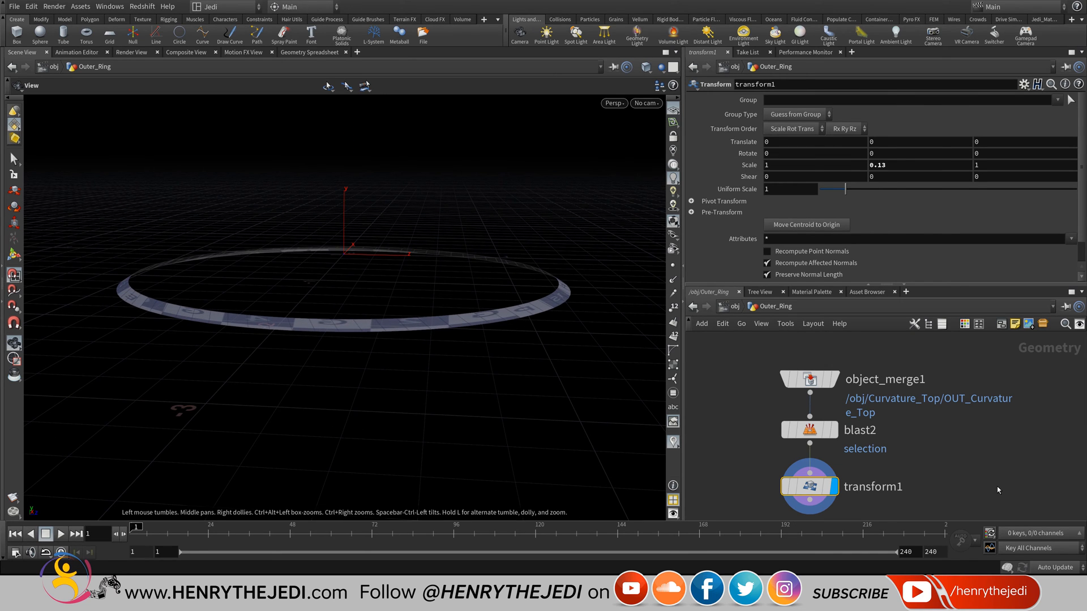
- Append a PolyExtrude node after transform1 and set its extrusion distance to -0.178
{"action": "middle_click_drag", "start_coordinate": [997, 490], "coordinate": [1000, 404]}
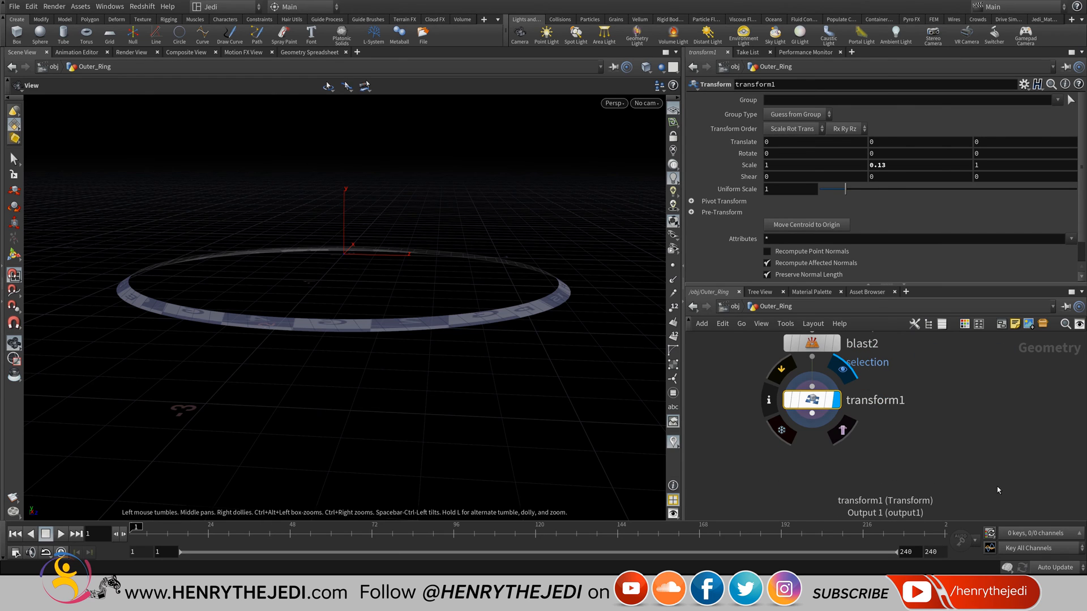
{"action": "key", "text": "Tab"}
{"action": "mouse_move", "coordinate": [847, 301]}
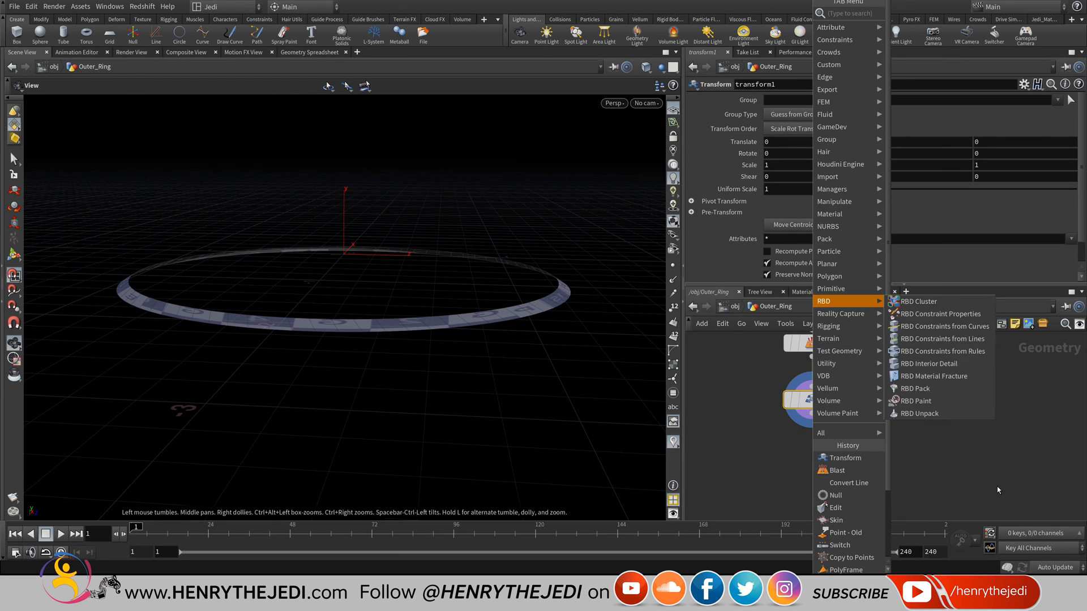
{"action": "mouse_move", "coordinate": [830, 276]}
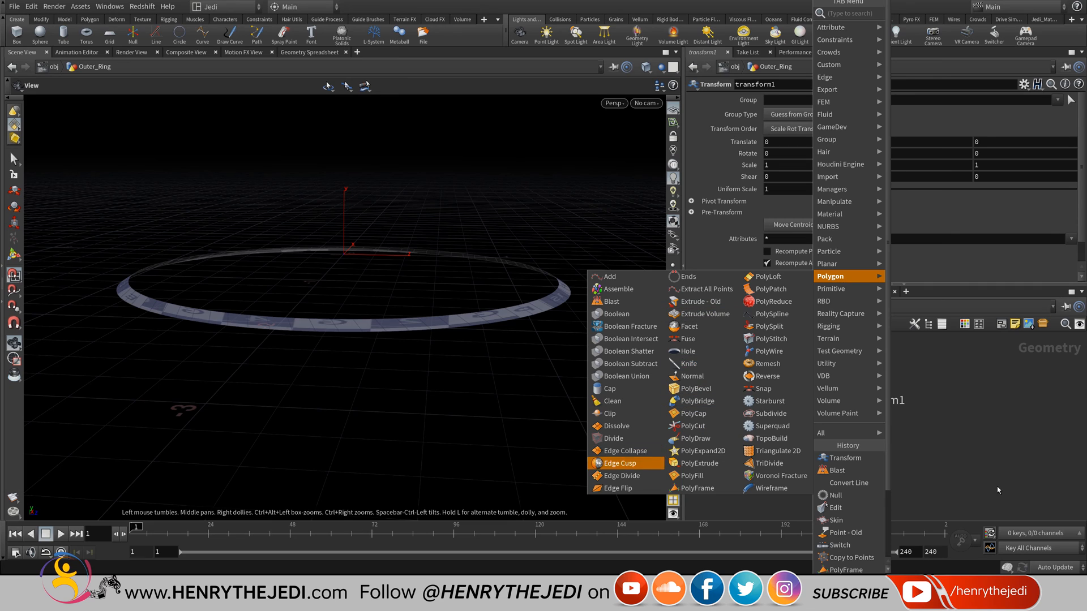
{"action": "left_click", "coordinate": [699, 463]}
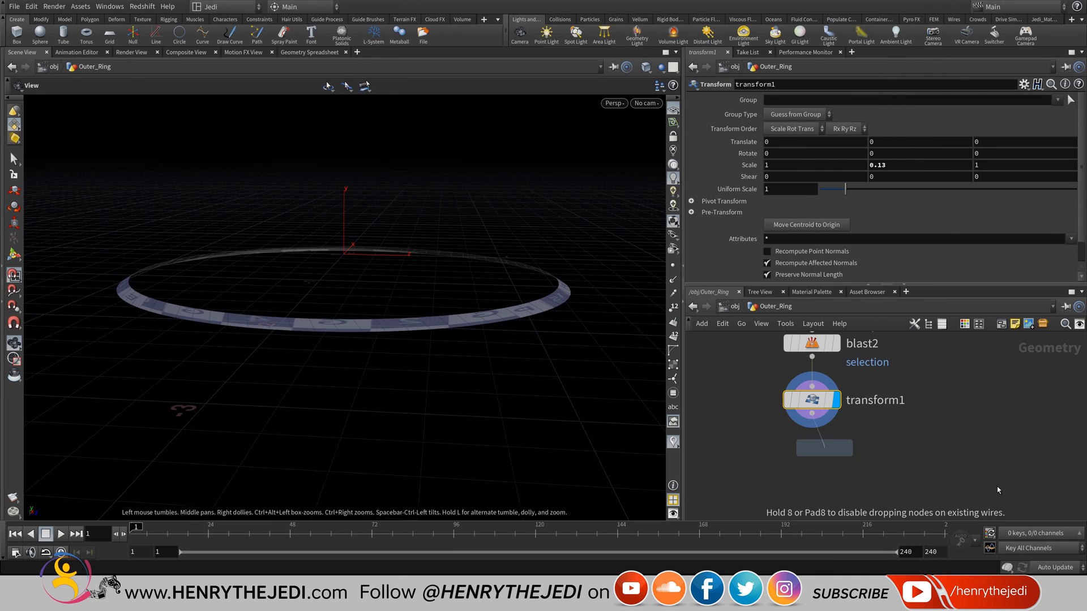
{"action": "left_click", "coordinate": [812, 456]}
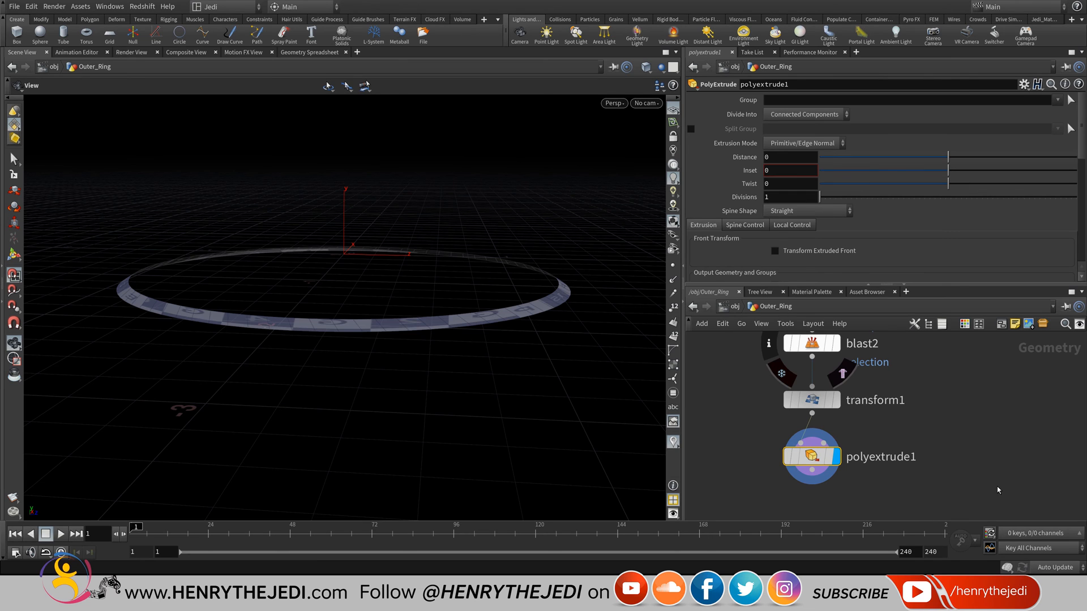
{"action": "mouse_move", "coordinate": [948, 157]}
{"action": "left_mouse_down"}
{"action": "mouse_move", "coordinate": [1028, 157]}
{"action": "mouse_move", "coordinate": [886, 157]}
{"action": "mouse_move", "coordinate": [961, 157]}
{"action": "mouse_move", "coordinate": [903, 157]}
{"action": "mouse_move", "coordinate": [946, 157]}
{"action": "mouse_move", "coordinate": [915, 157]}
{"action": "mouse_move", "coordinate": [924, 157]}
{"action": "left_mouse_up"}
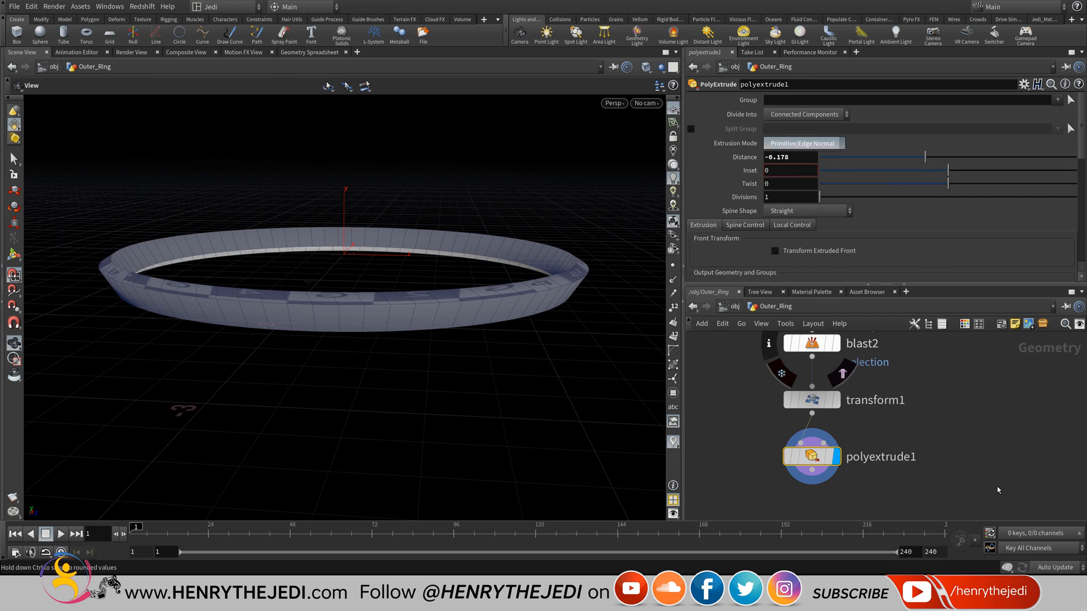
- Try the Point Normal extrusion mode with Existing and Precompute normals on polyextrude1, and switch back to Primitive/Edge Normal
{"action": "left_click", "coordinate": [804, 143]}
{"action": "left_click", "coordinate": [798, 168]}
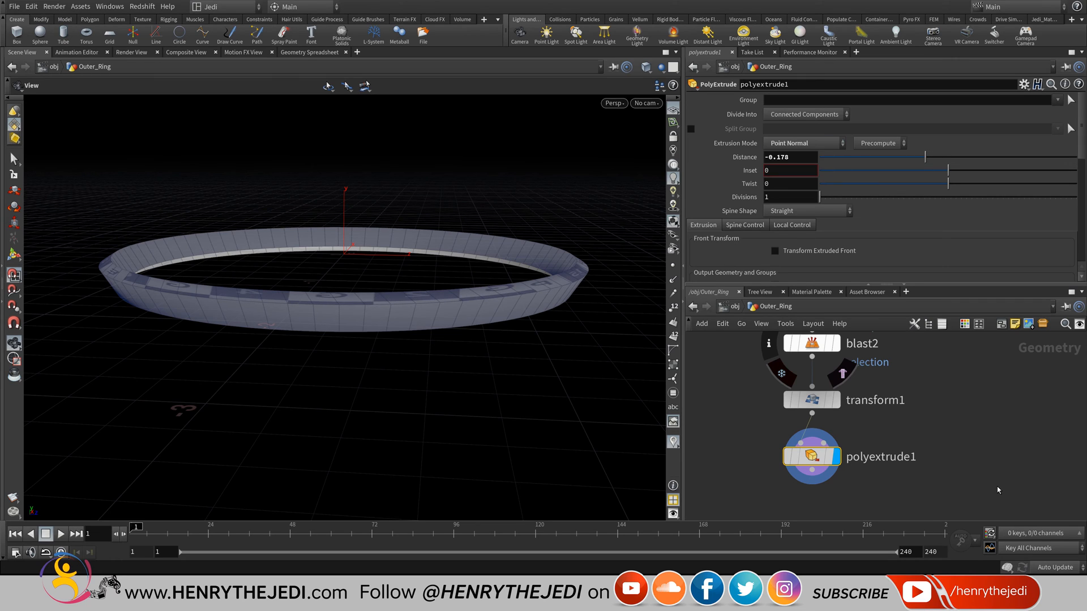
{"action": "left_click", "coordinate": [878, 143]}
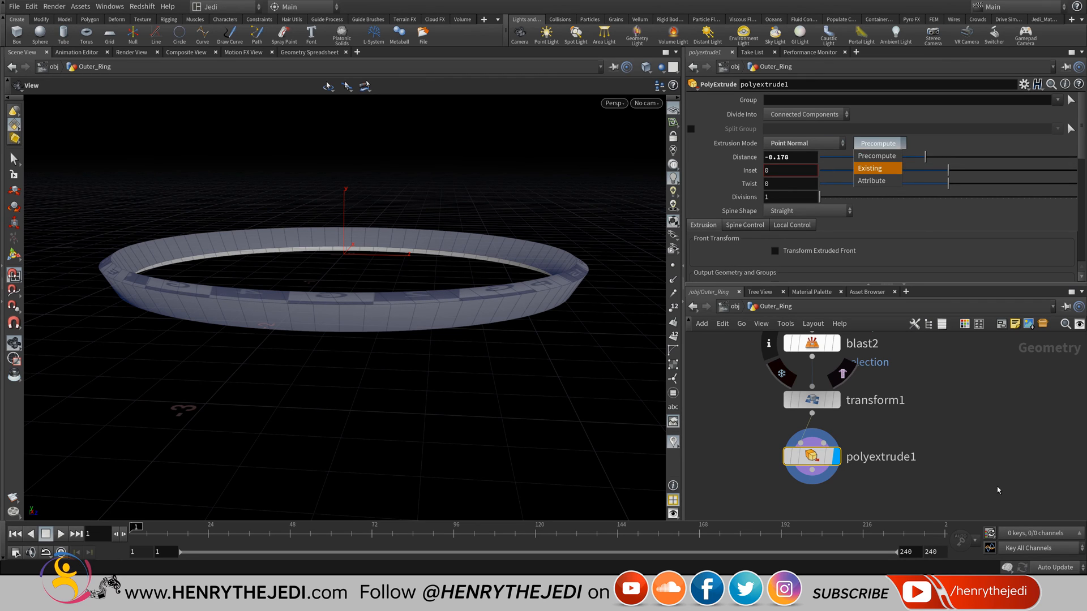
{"action": "left_click", "coordinate": [870, 168]}
{"action": "left_click", "coordinate": [877, 143]}
{"action": "left_click", "coordinate": [876, 156]}
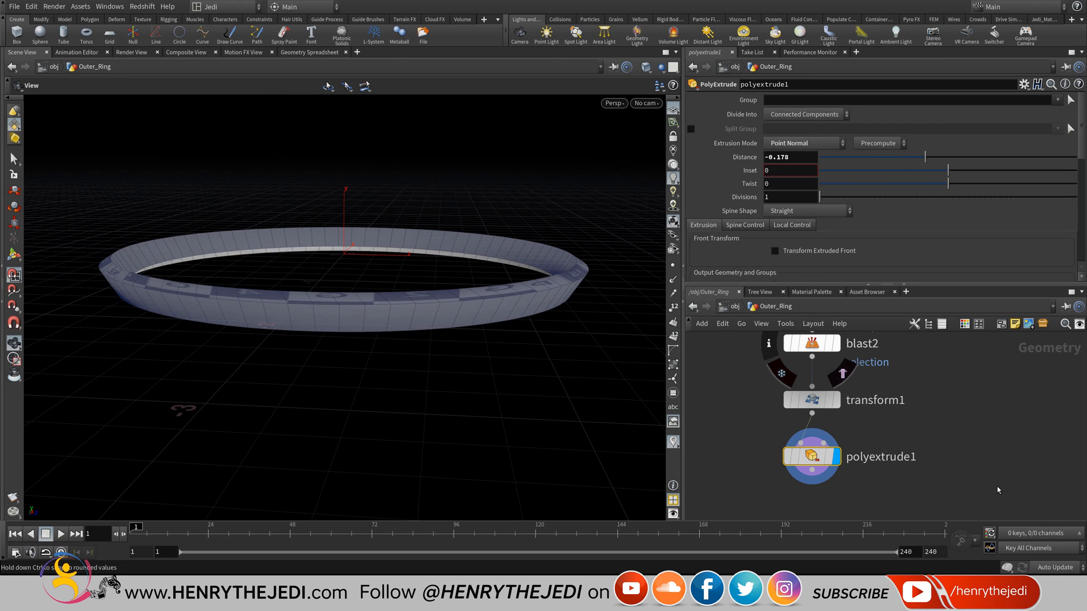
{"action": "left_click", "coordinate": [803, 143]}
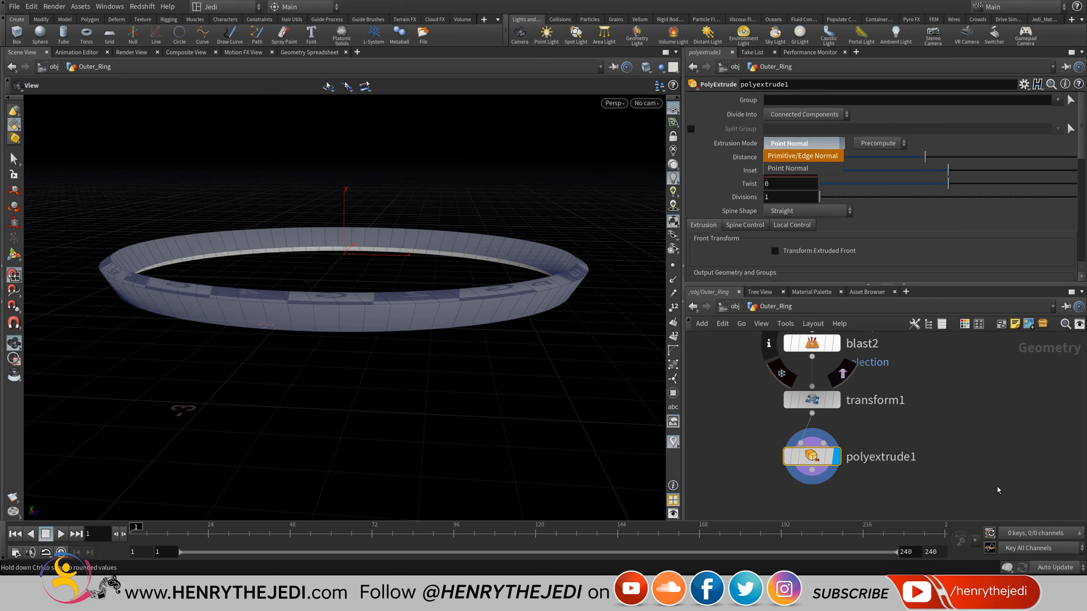
{"action": "left_click", "coordinate": [802, 156]}
- Examine the extruded ring, and compare it with the transform1 and blast2 results
{"action": "left_click_drag", "start_coordinate": [345, 272], "coordinate": [352, 341]}
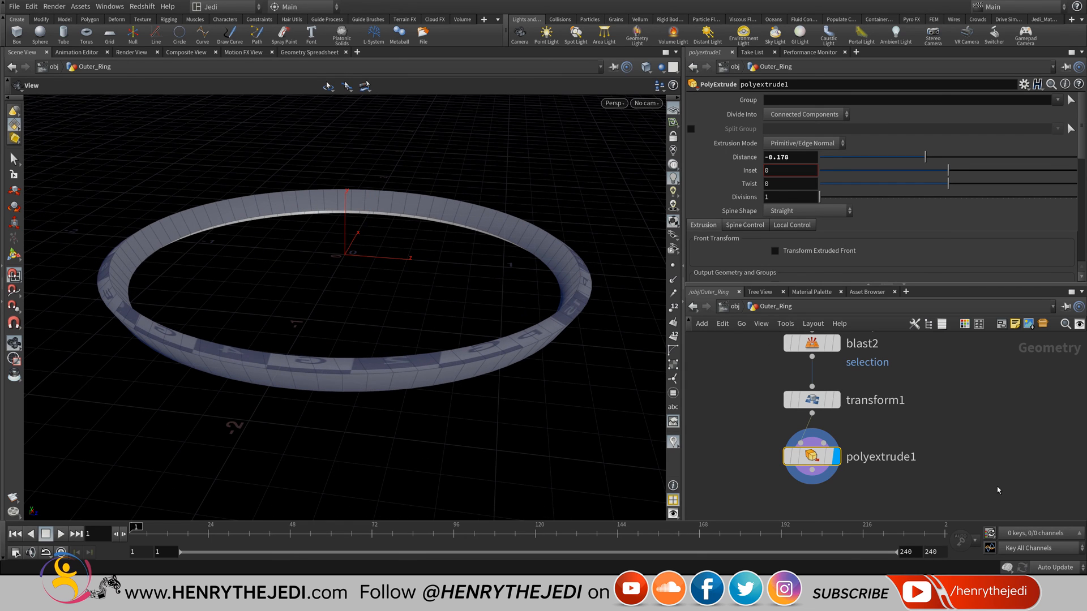
{"action": "middle_click_drag", "start_coordinate": [883, 422], "coordinate": [871, 460]}
{"action": "left_click", "coordinate": [824, 439]}
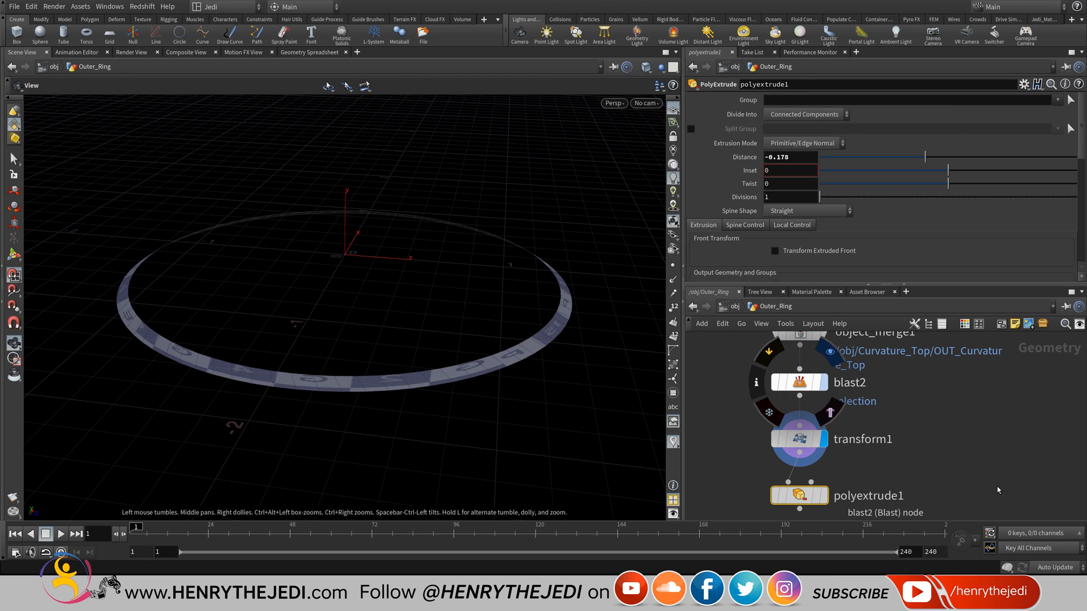
{"action": "left_click", "coordinate": [824, 383]}
{"action": "middle_click_drag", "start_coordinate": [362, 368], "coordinate": [390, 283]}
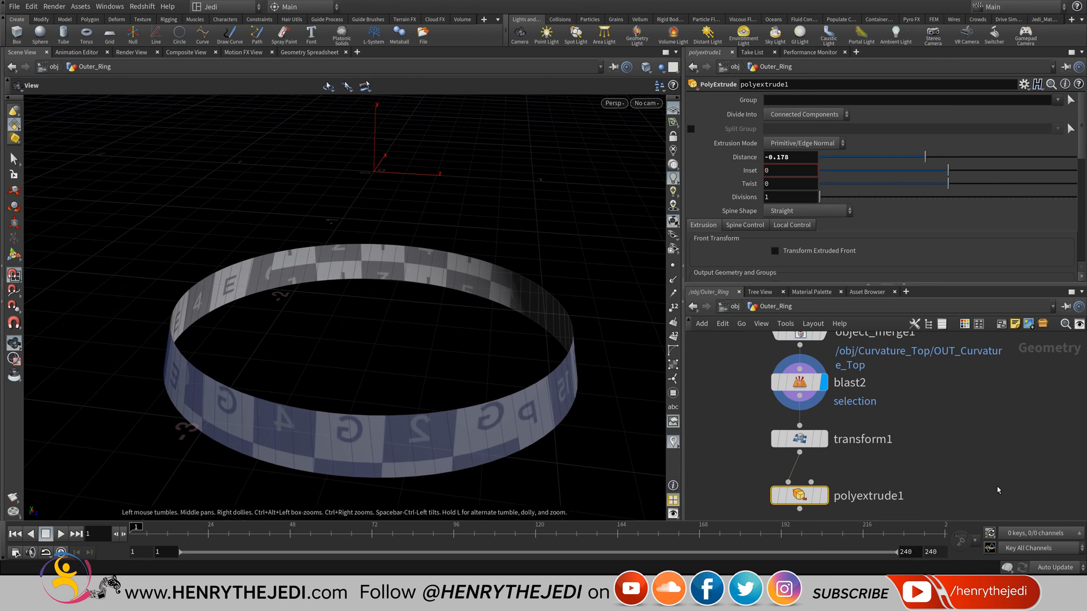
{"action": "middle_click_drag", "start_coordinate": [368, 362], "coordinate": [365, 337]}
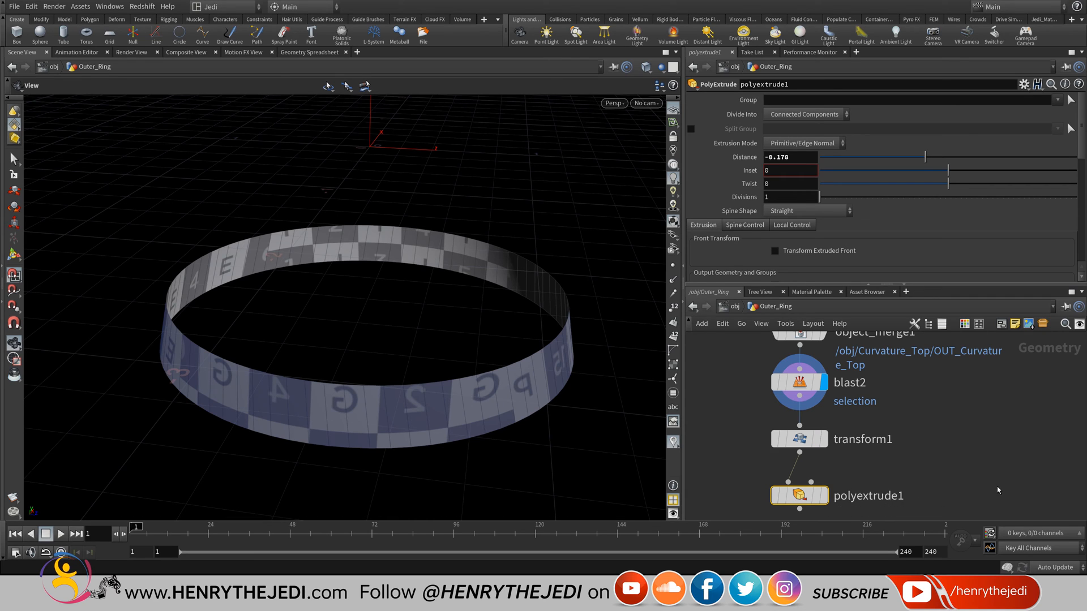
{"action": "middle_click_drag", "start_coordinate": [806, 413], "coordinate": [792, 396]}
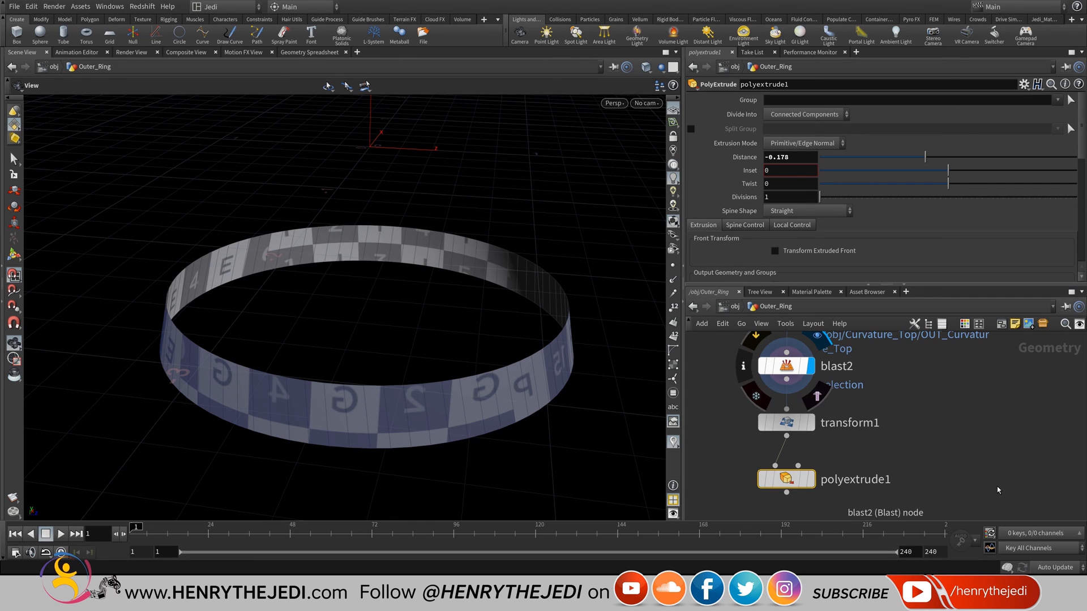
- On the blast2 result, select the ring's whole lower edge loop
{"action": "left_click", "coordinate": [786, 367]}
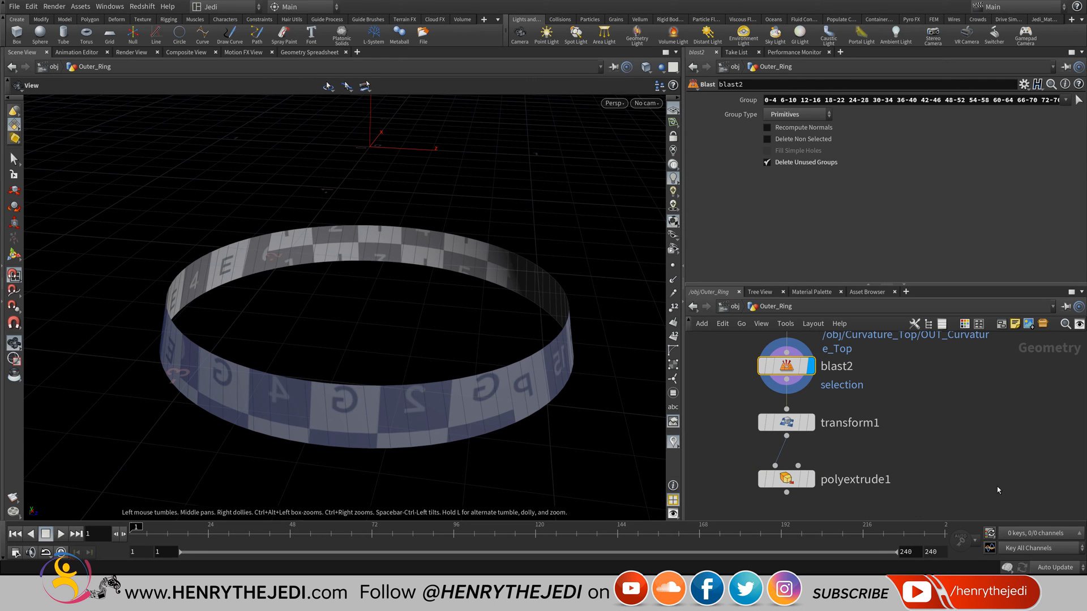
{"action": "left_click", "coordinate": [14, 159]}
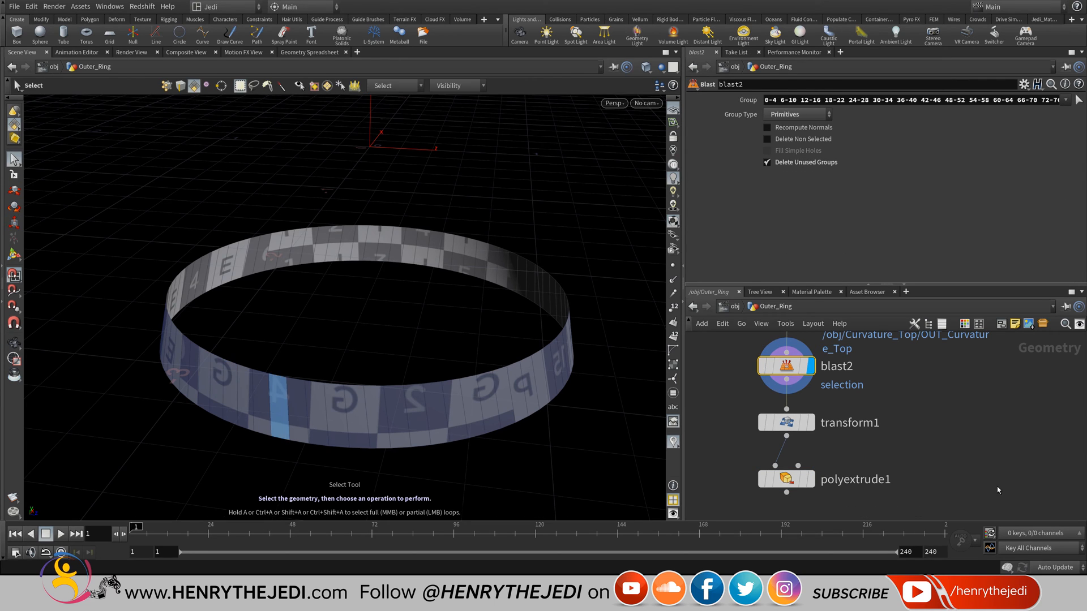
{"action": "key", "text": "3"}
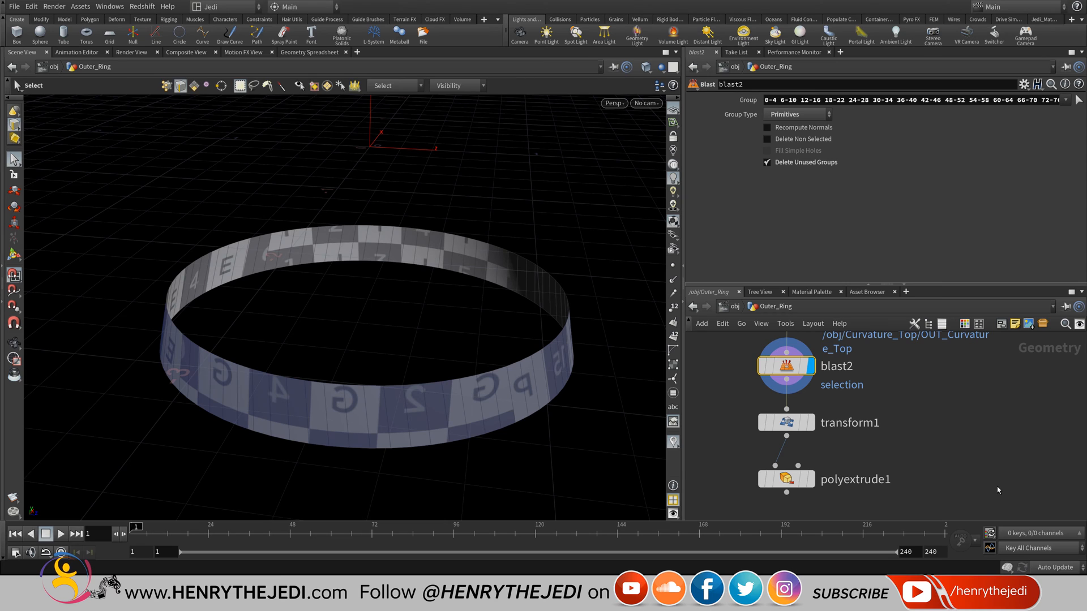
{"action": "double_click", "coordinate": [280, 438]}
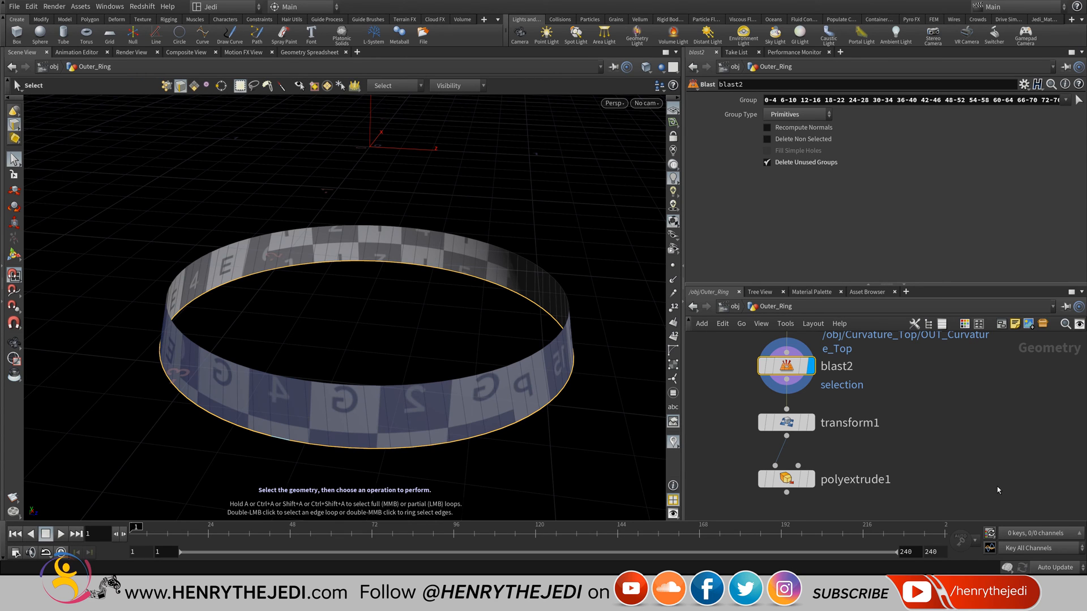
{"action": "middle_click_drag", "start_coordinate": [280, 438], "coordinate": [266, 382], "text": "alt"}
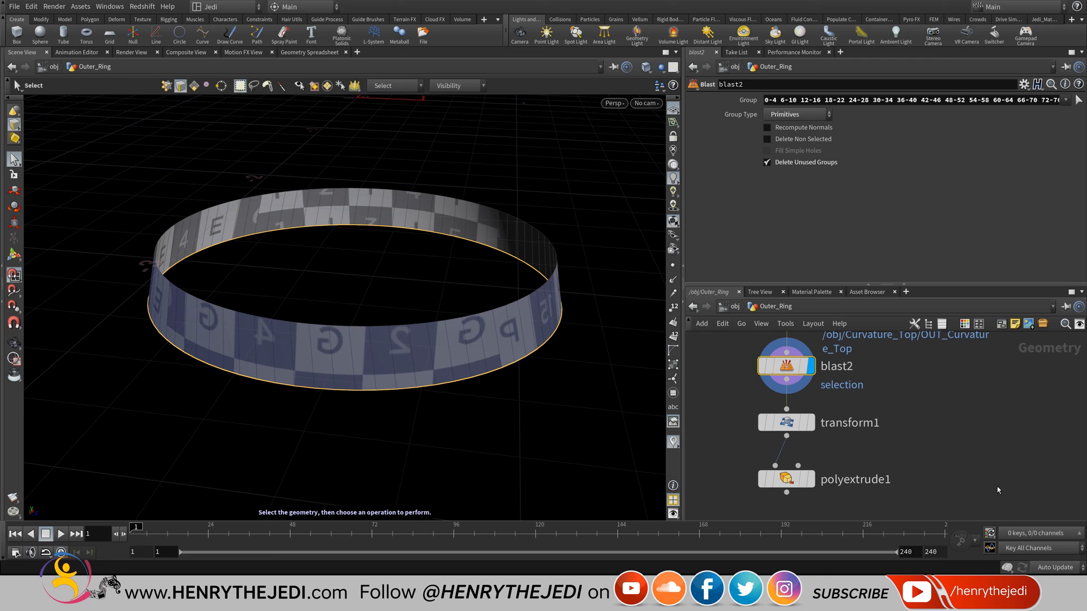
- Launch 3ds Max 2019, and clear and reselect the ring's lower edge loop while it loads
{"action": "key", "text": "super"}
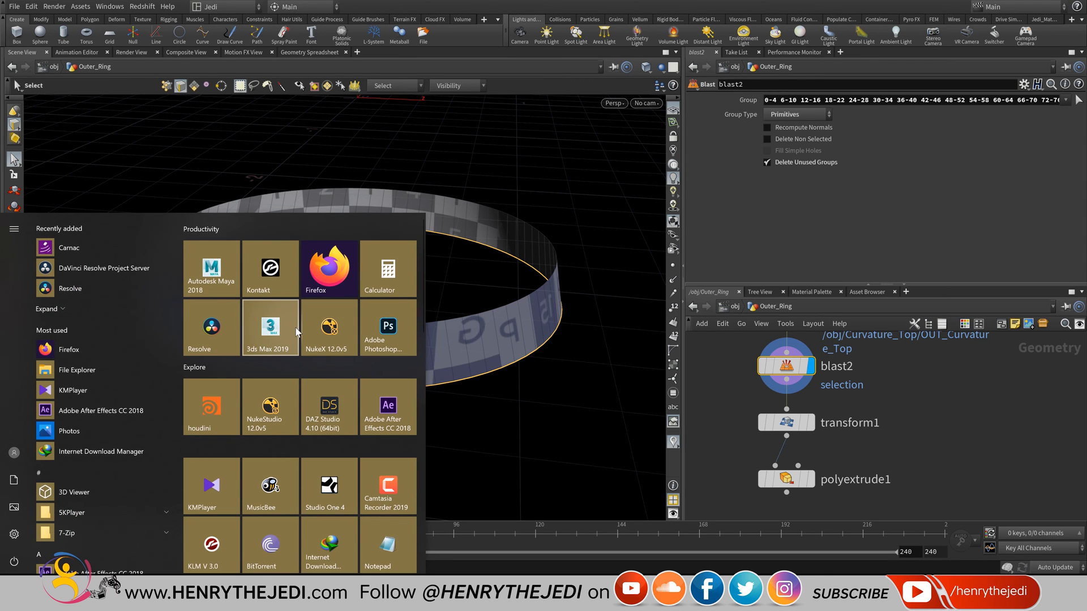
{"action": "key", "text": "super"}
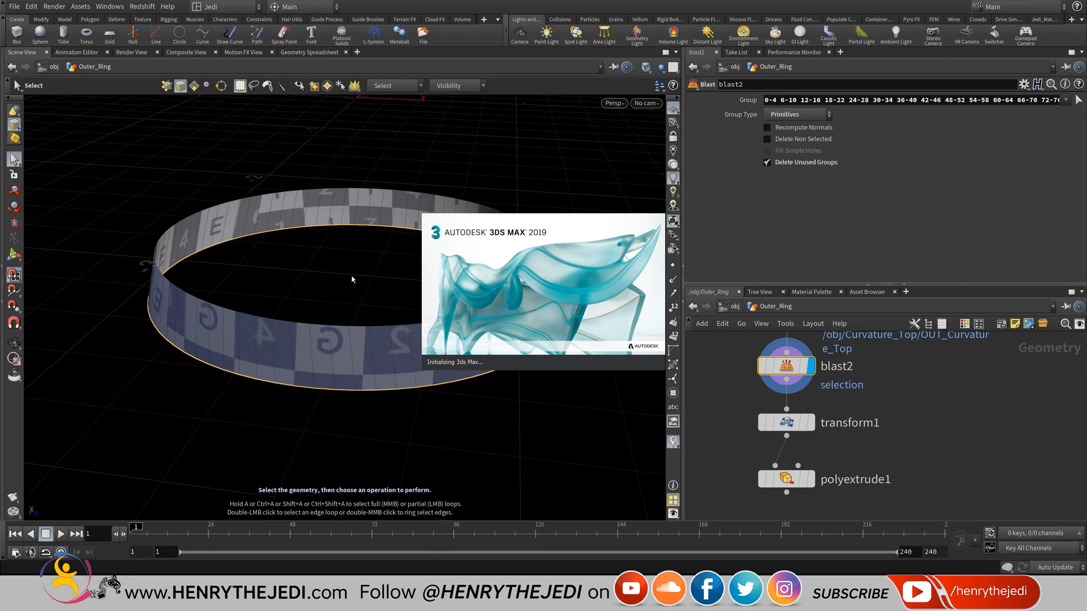
{"action": "left_click", "coordinate": [354, 270]}
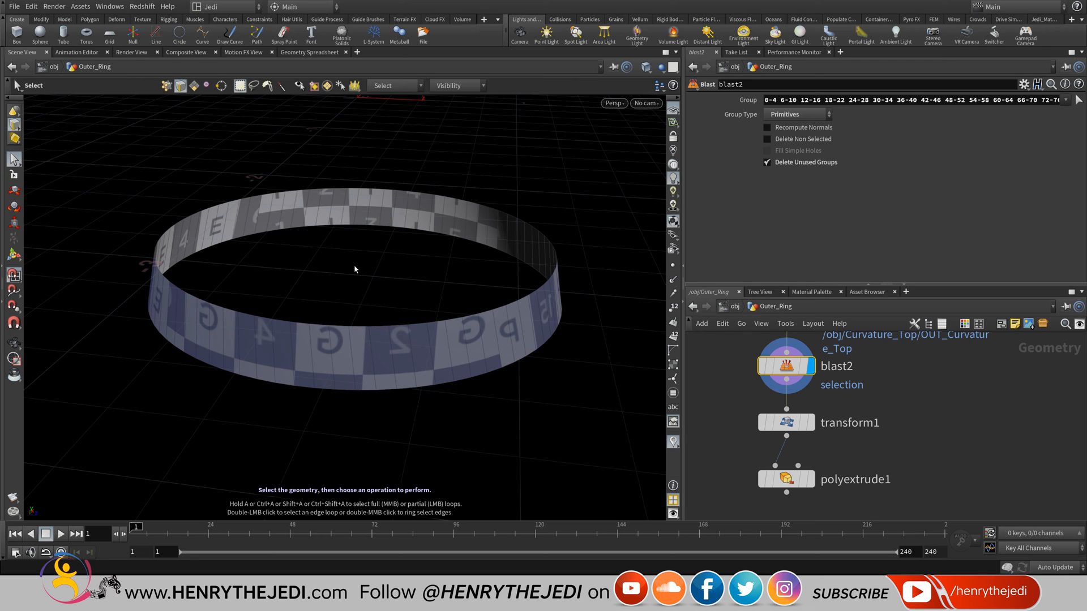
{"action": "double_click", "coordinate": [386, 389]}
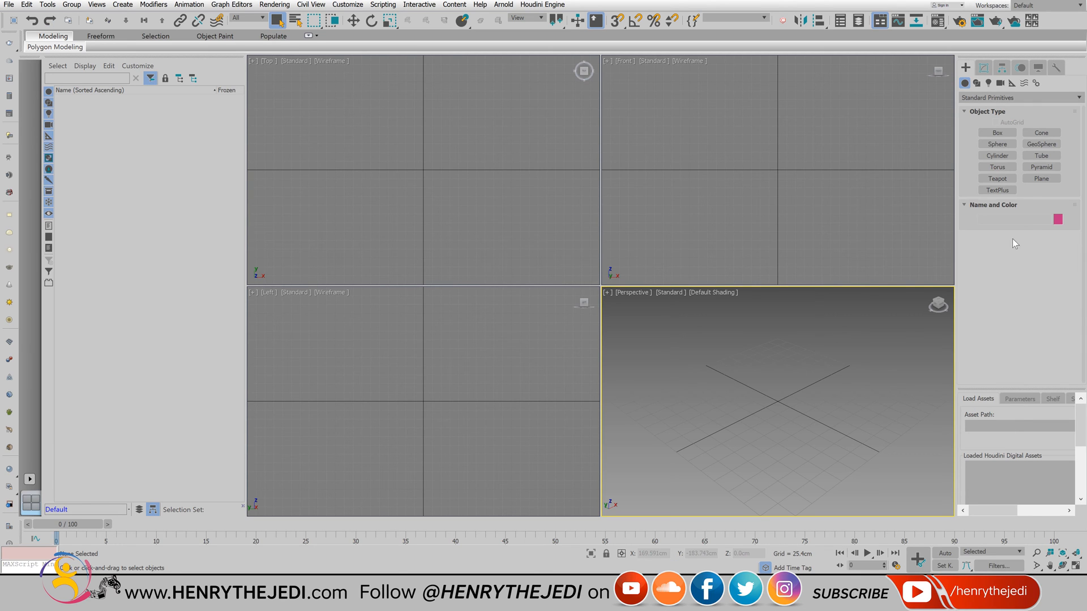
{"action": "left_click", "coordinate": [1004, 155]}
{"action": "left_click_drag", "start_coordinate": [753, 400], "coordinate": [838, 464]}
{"action": "left_click", "coordinate": [804, 337]}
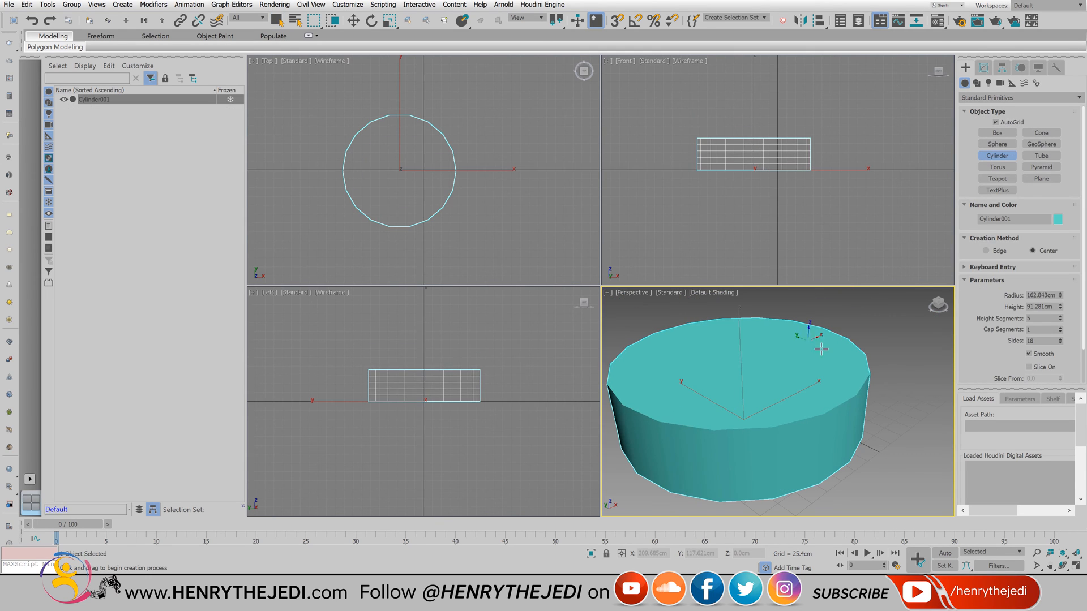
{"action": "right_click", "coordinate": [1005, 157]}
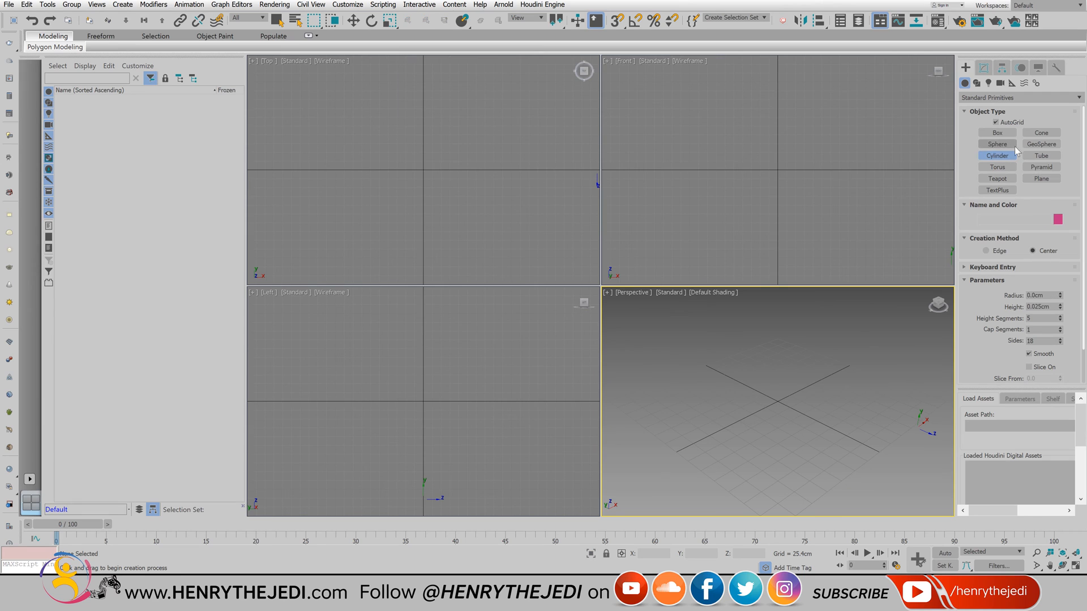
{"action": "left_click", "coordinate": [1041, 155]}
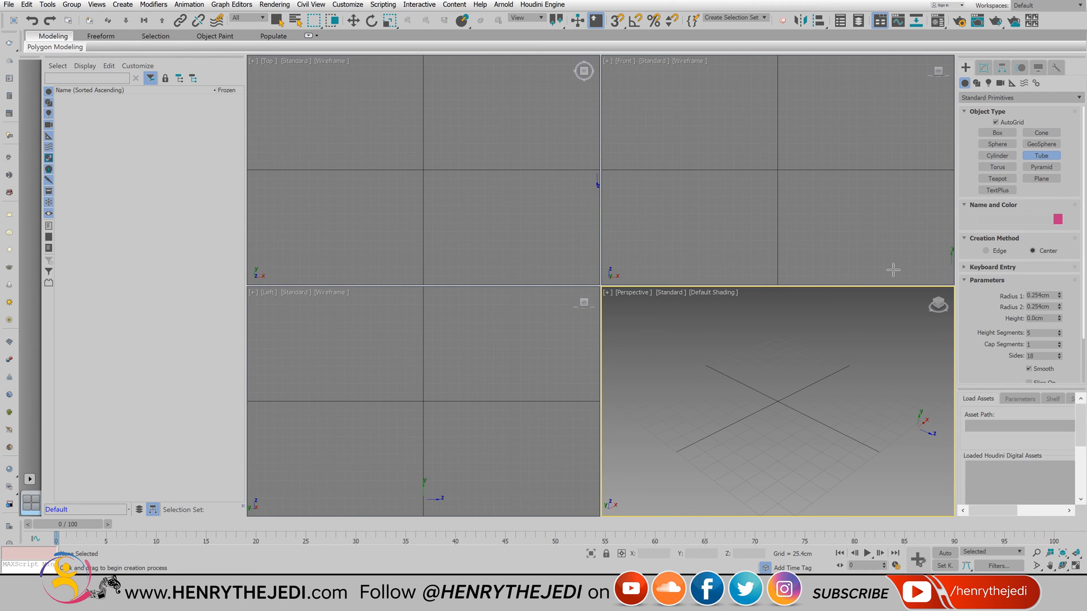
{"action": "left_click_drag", "start_coordinate": [746, 417], "coordinate": [817, 396]}
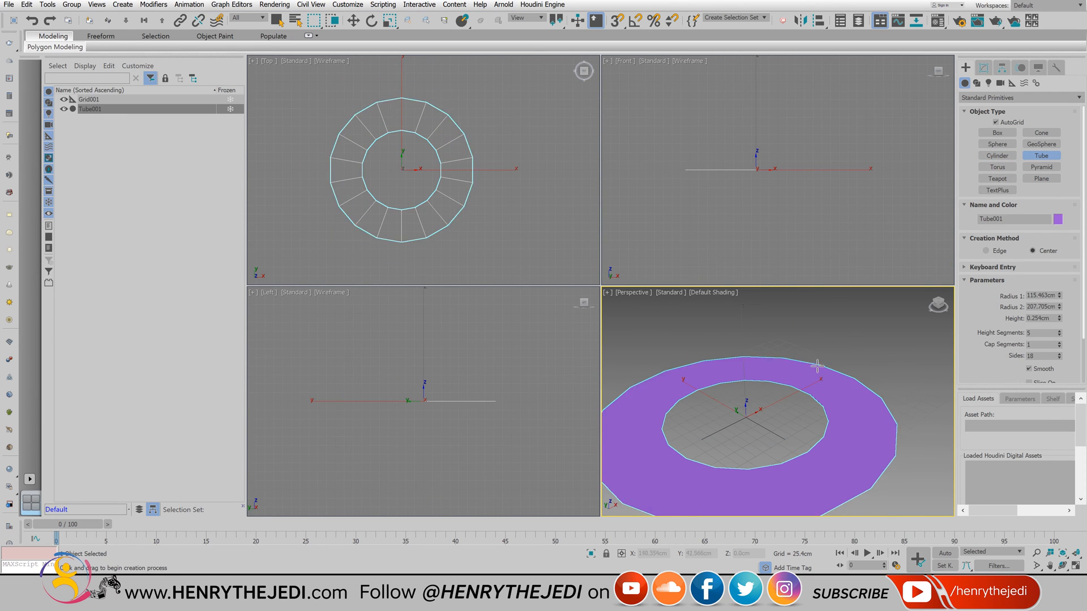
{"action": "left_click", "coordinate": [815, 335]}
{"action": "right_click", "coordinate": [815, 306]}
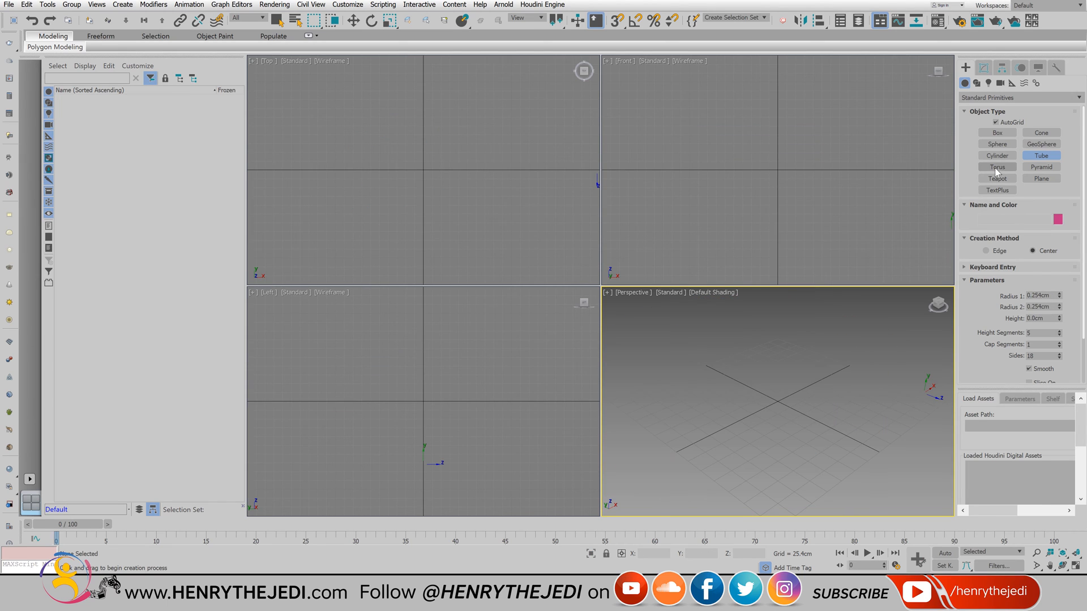
- Draw a cylinder about 148 cm in radius and 137 cm high in the Perspective view, with edged faces displayed
{"action": "left_click", "coordinate": [997, 157]}
{"action": "left_click_drag", "start_coordinate": [766, 403], "coordinate": [861, 380]}
{"action": "left_click", "coordinate": [851, 308]}
{"action": "key", "text": "F4"}
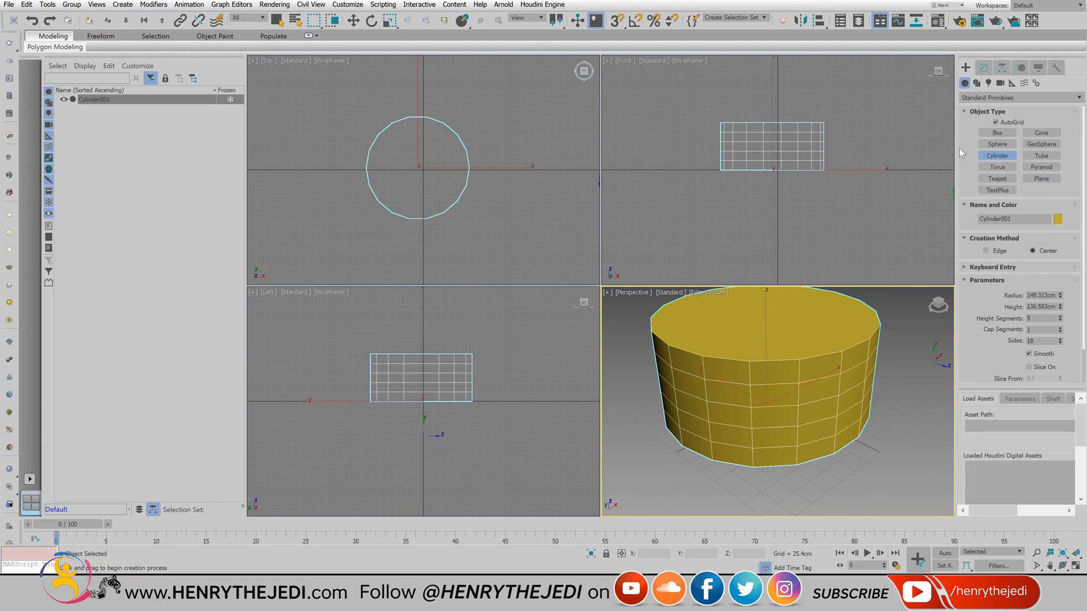
{"action": "left_click", "coordinate": [984, 67]}
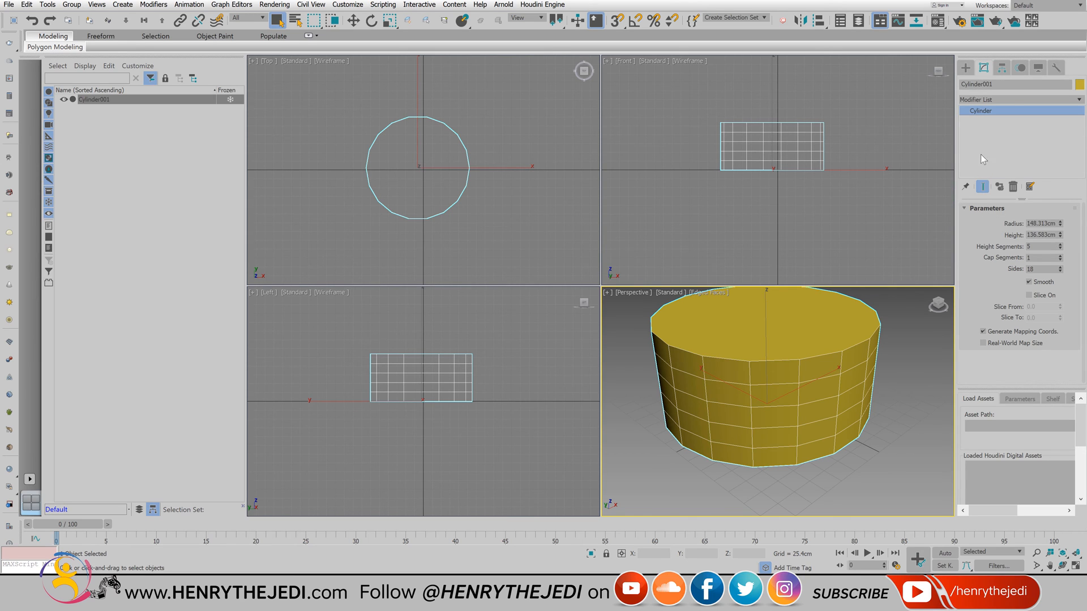
- Reduce the cylinder's height segments to 1 and convert it to an Editable Poly
{"action": "right_click", "coordinate": [1060, 246]}
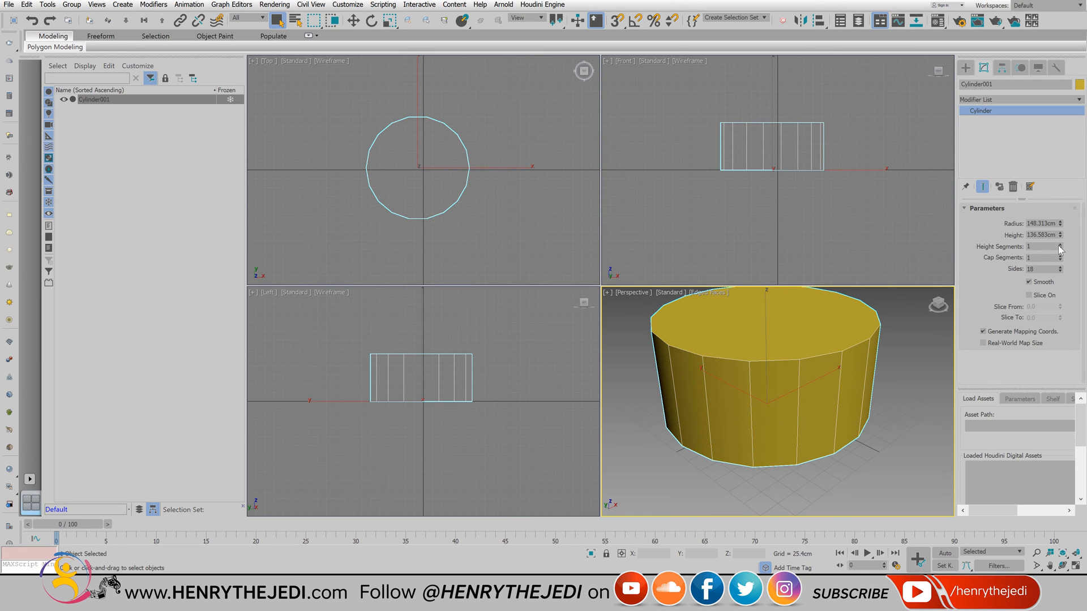
{"action": "right_click", "coordinate": [993, 116]}
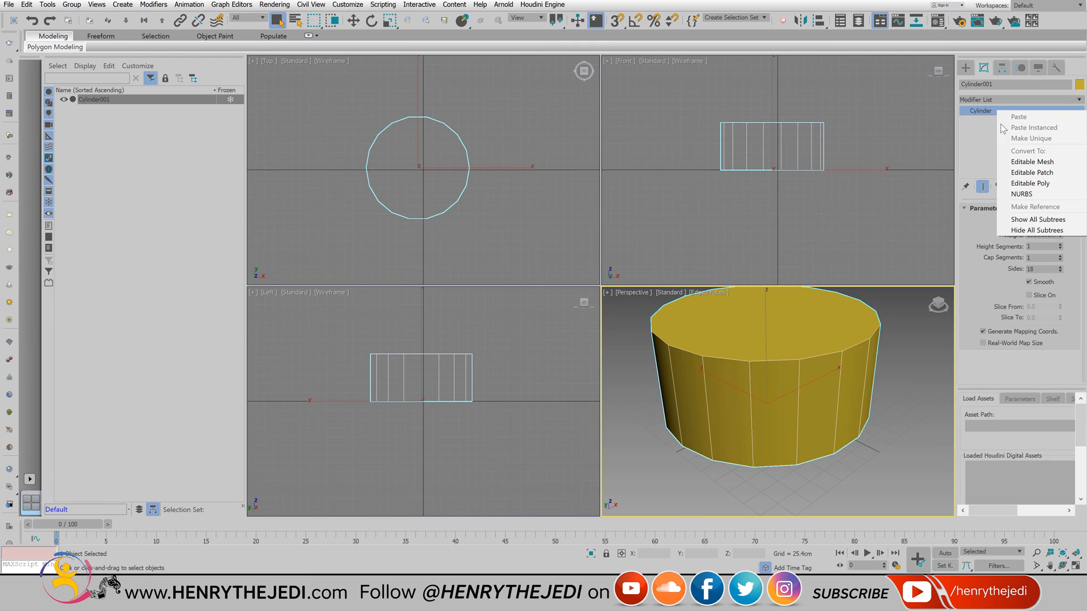
{"action": "left_click", "coordinate": [1018, 176]}
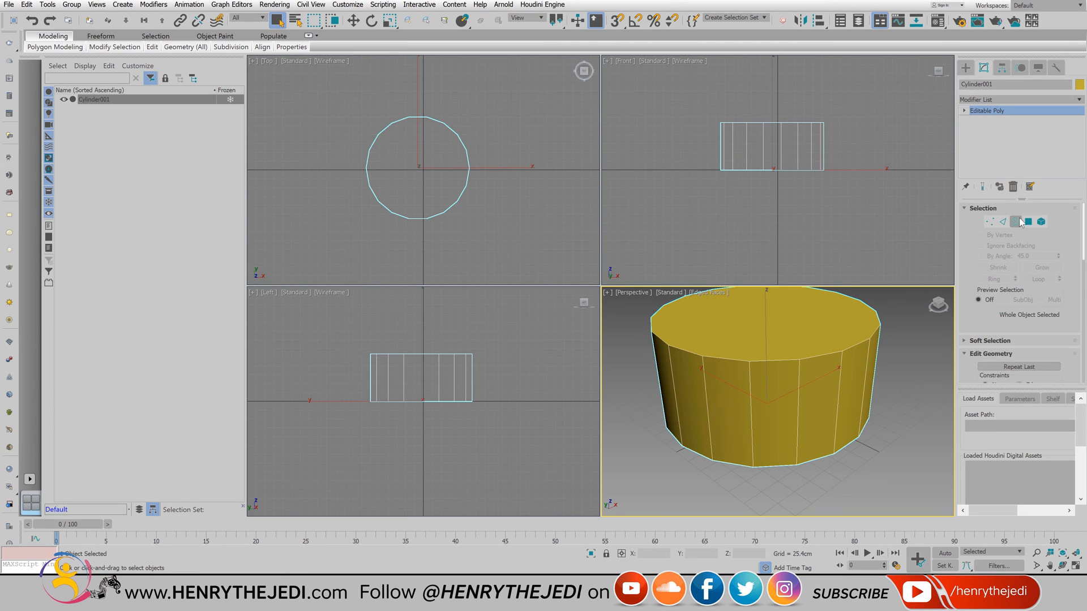
- Delete the cylinder's upper and lower cap polygons, and return to the object level
{"action": "left_click", "coordinate": [1027, 221]}
{"action": "left_click", "coordinate": [836, 302]}
{"action": "key", "text": "Delete"}
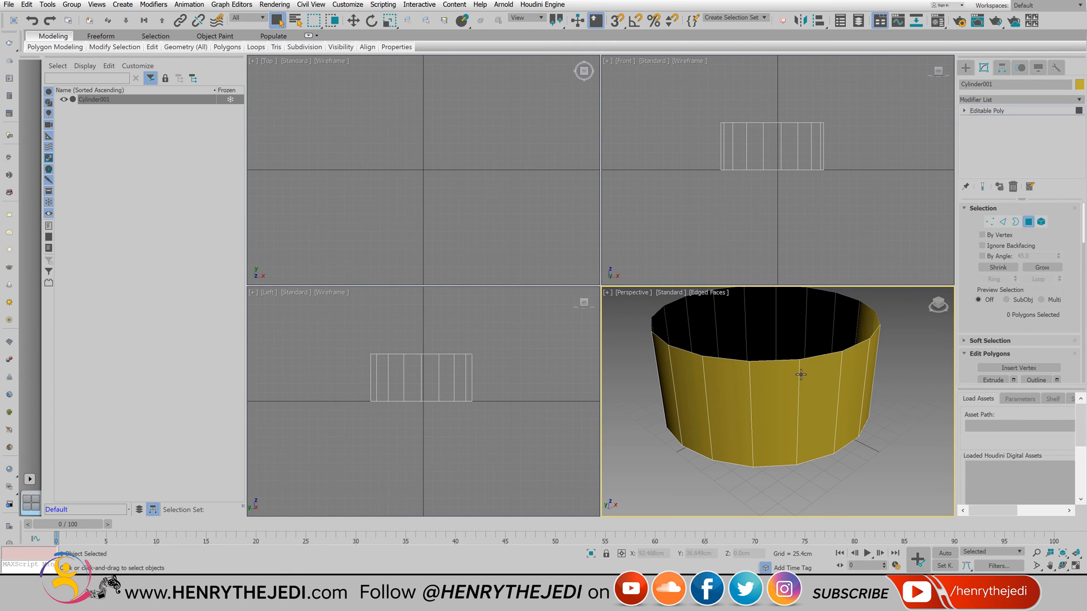
{"action": "middle_click_drag", "start_coordinate": [812, 381], "coordinate": [800, 446], "text": "alt"}
{"action": "left_click", "coordinate": [784, 393]}
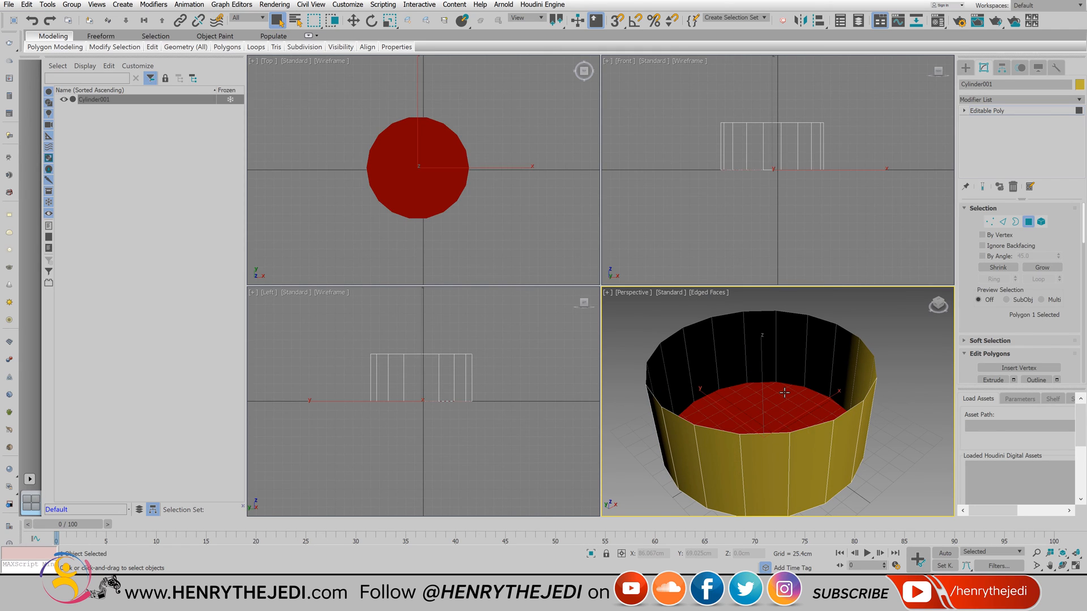
{"action": "key", "text": "Delete"}
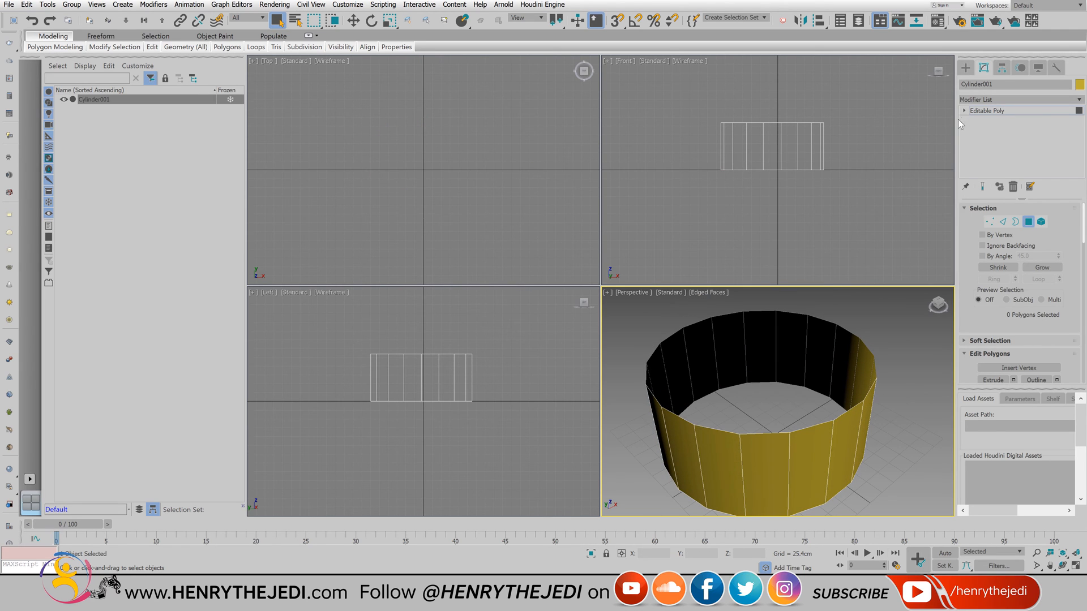
{"action": "left_click", "coordinate": [972, 111]}
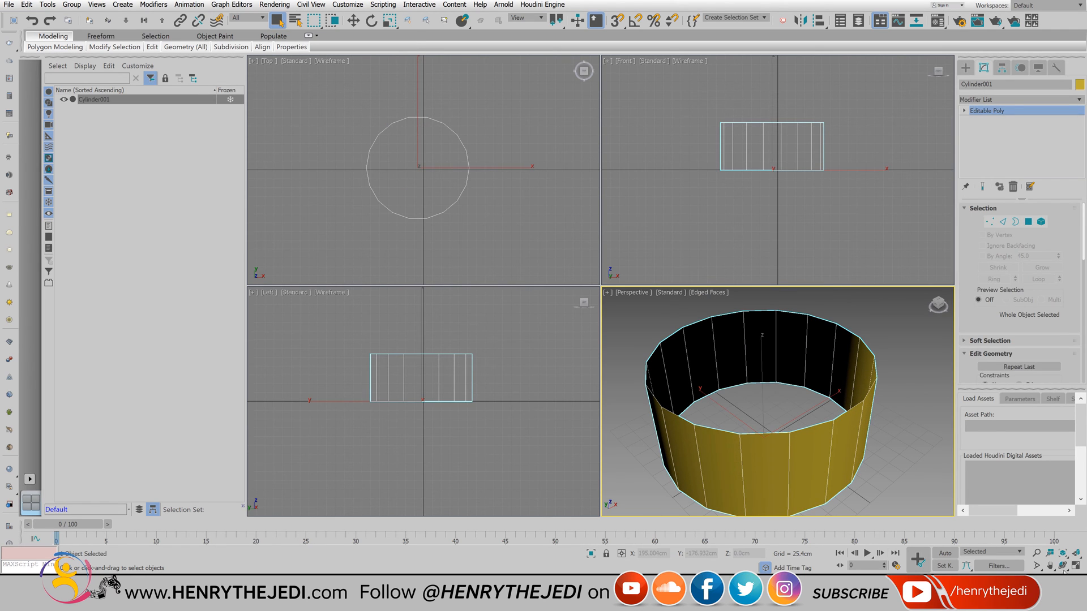
- Maximize the Perspective view and scale the open cylinder down along Z into a low ring
{"action": "key", "text": "alt+w"}
{"action": "middle_click_drag", "start_coordinate": [742, 388], "coordinate": [672, 332], "text": "alt"}
{"action": "key", "text": "e"}
{"action": "key", "text": "r"}
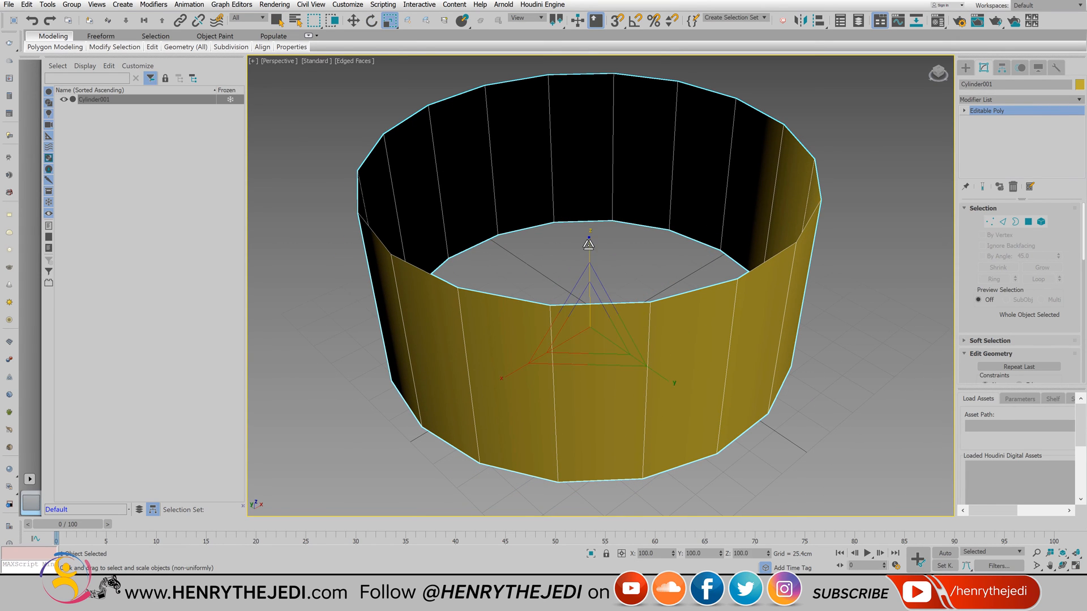
{"action": "left_click_drag", "start_coordinate": [588, 242], "coordinate": [585, 296]}
{"action": "middle_click_drag", "start_coordinate": [591, 376], "coordinate": [589, 370], "text": "alt"}
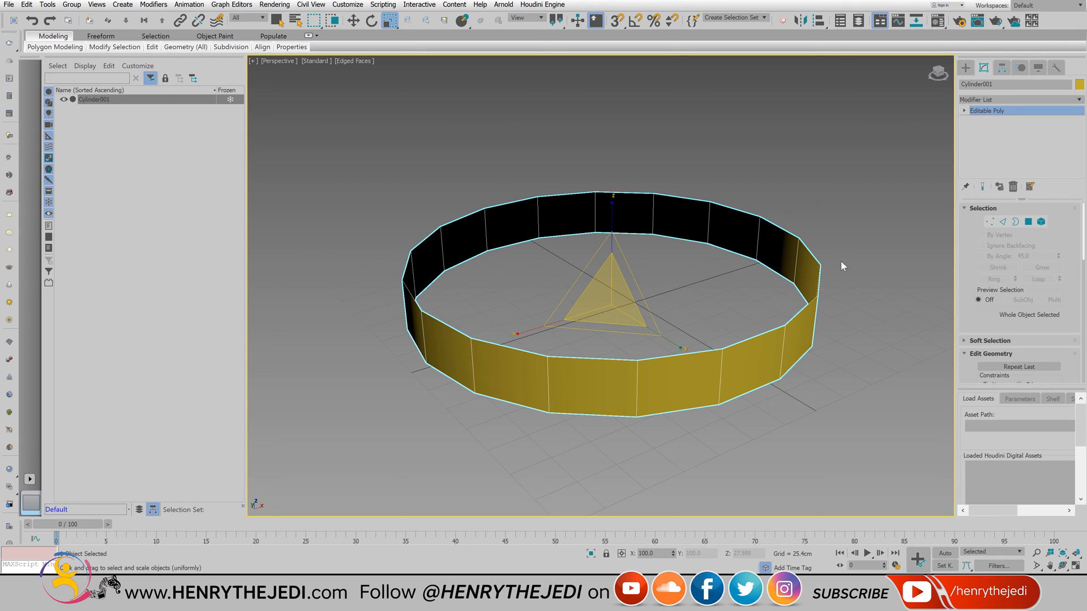
- Select the ring's whole lower edge loop and extend it downward by about 63 cm as a new band of polygons
{"action": "left_click", "coordinate": [963, 111]}
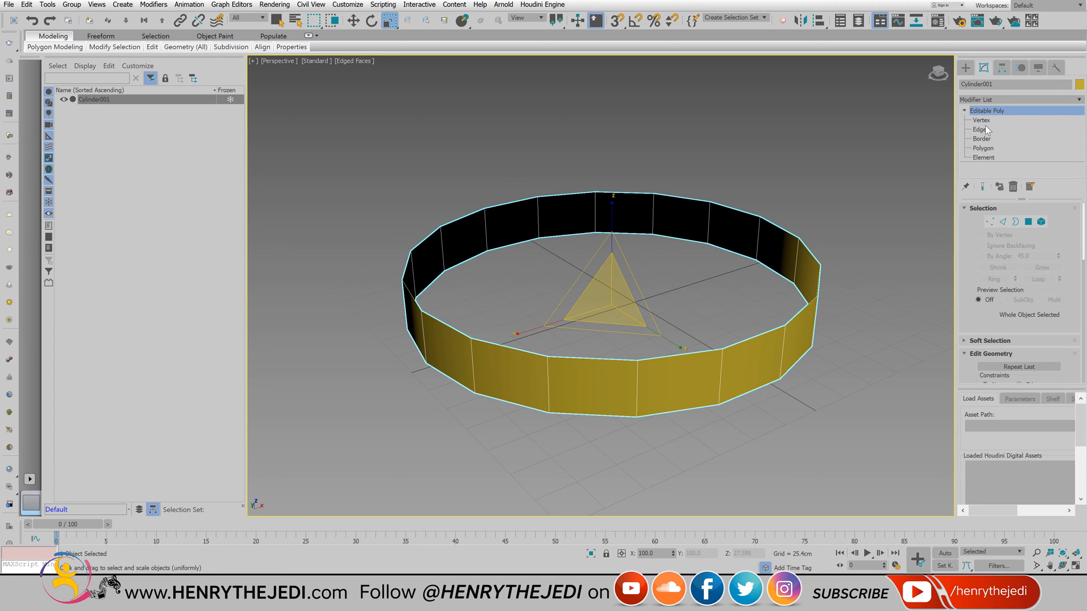
{"action": "left_click", "coordinate": [980, 129]}
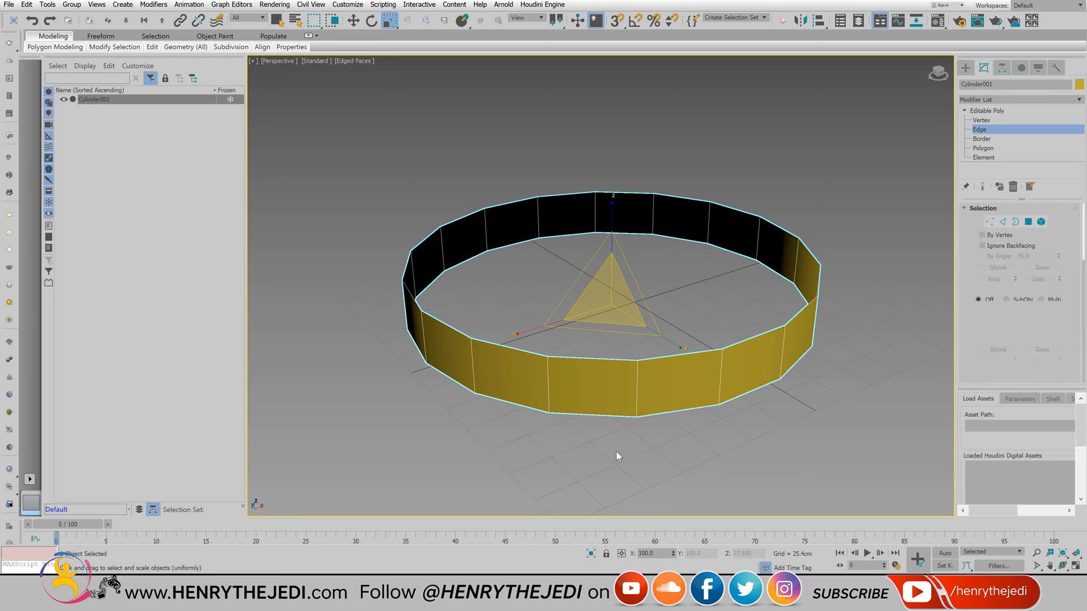
{"action": "double_click", "coordinate": [666, 414]}
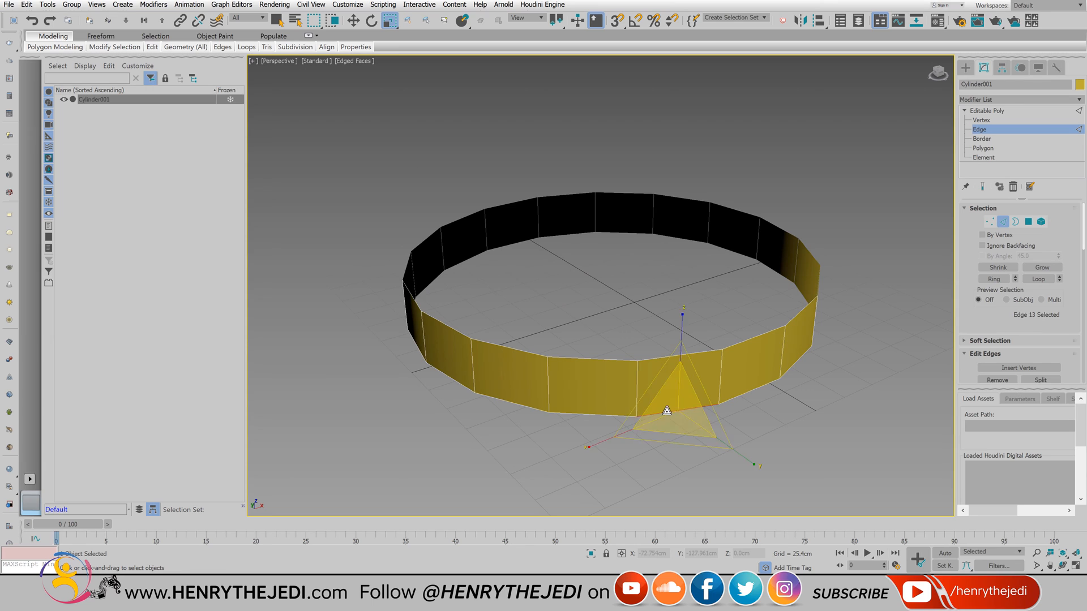
{"action": "key", "text": "w"}
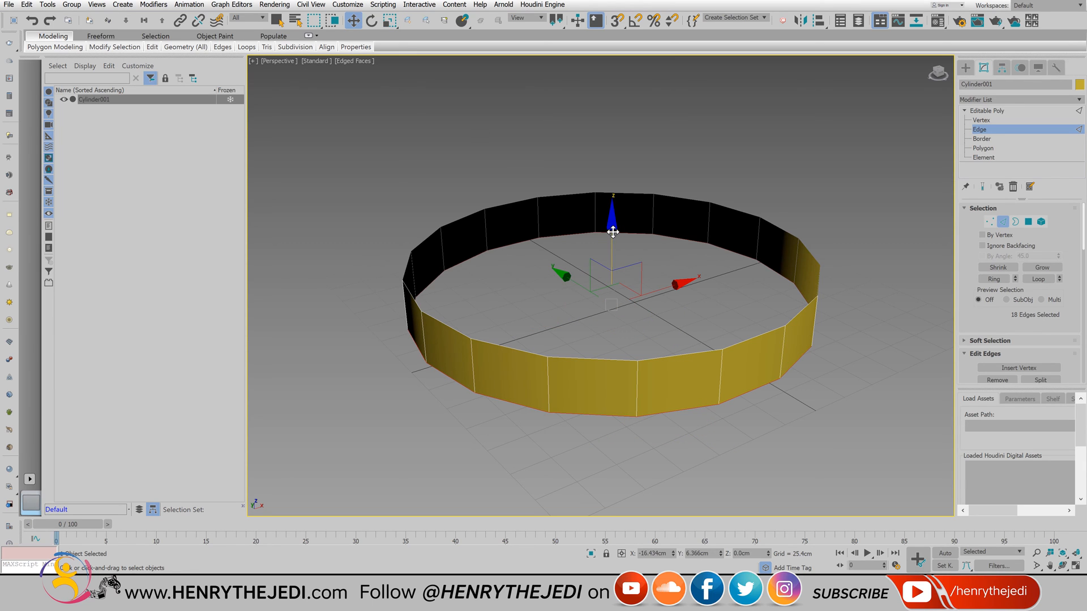
{"action": "left_click_drag", "start_coordinate": [612, 231], "coordinate": [608, 307], "text": "shift"}
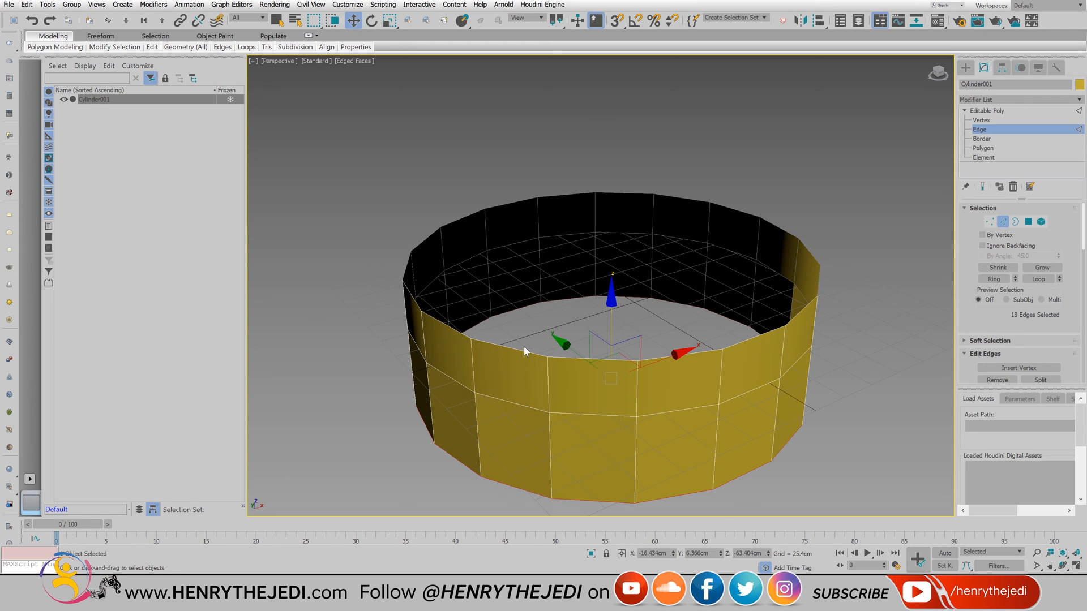
- Select the ring's upper edge loop, extend it upward as a new band to a Z of about 150 cm, and extend it upward again
{"action": "key", "text": "ctrl+z"}
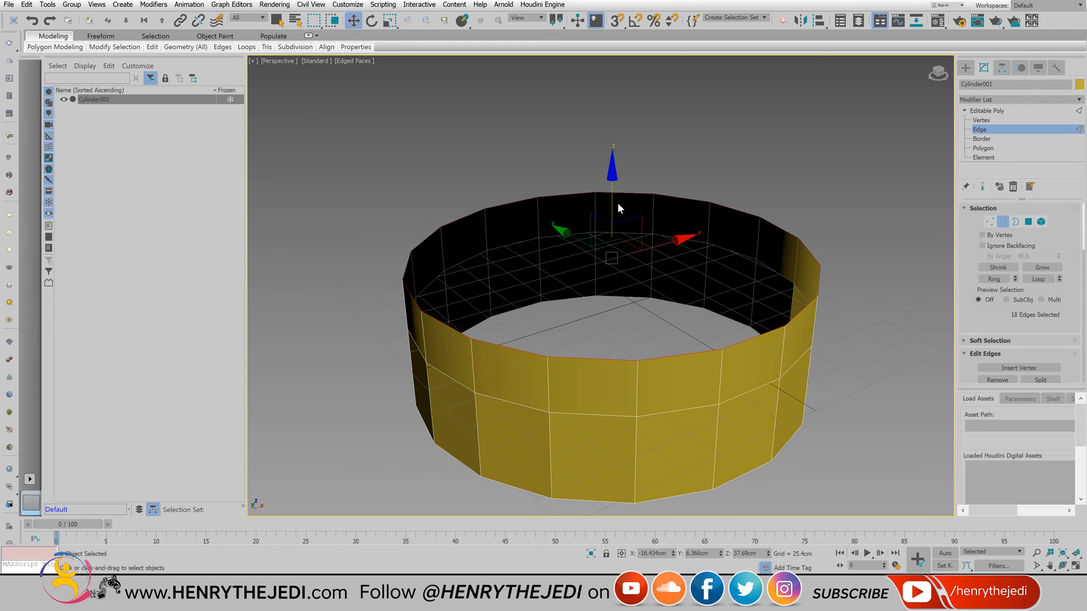
{"action": "left_click_drag", "start_coordinate": [614, 201], "coordinate": [638, 157], "text": "shift"}
{"action": "middle_click_drag", "start_coordinate": [638, 157], "coordinate": [694, 271], "text": "alt"}
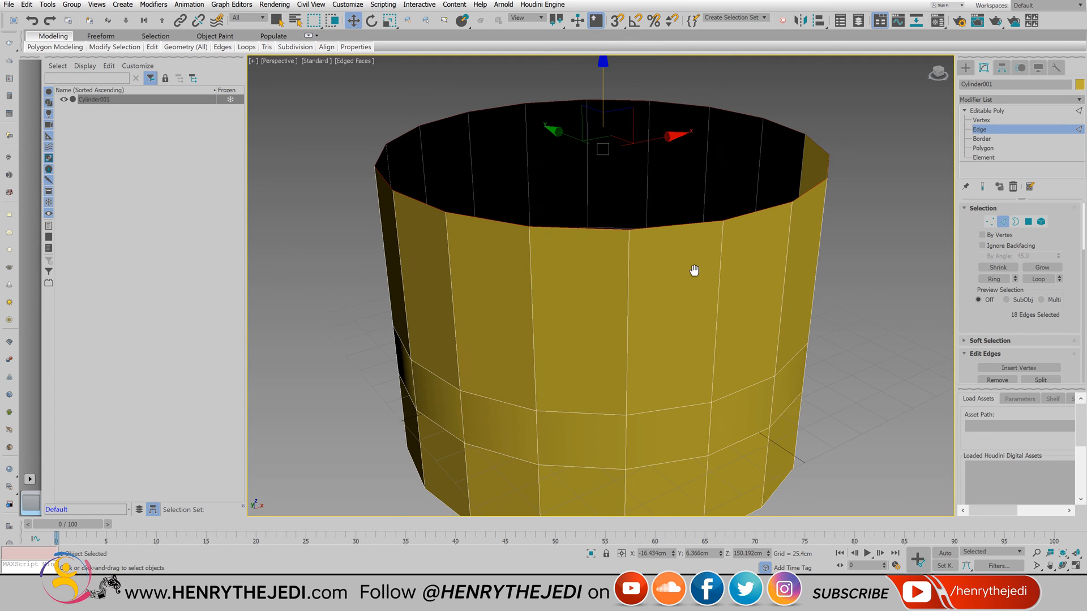
{"action": "left_click", "coordinate": [690, 225]}
{"action": "left_click_drag", "start_coordinate": [677, 165], "coordinate": [677, 29], "text": "shift"}
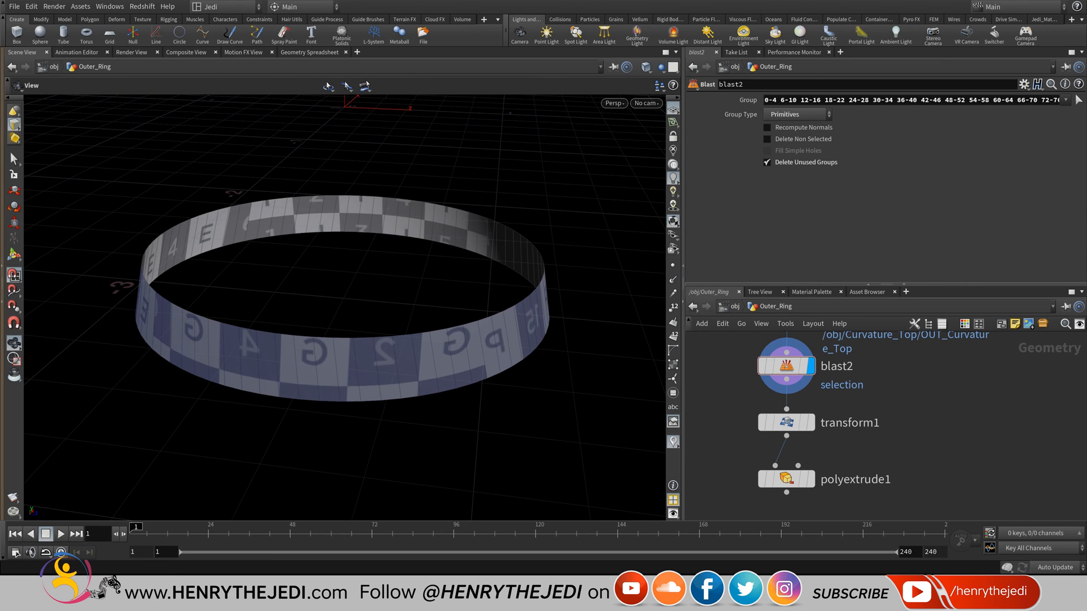
- Switch back to Houdini and add a PolyExtrude on the selected lower edge loop of the blast2 ring
{"action": "left_click", "coordinate": [14, 160]}
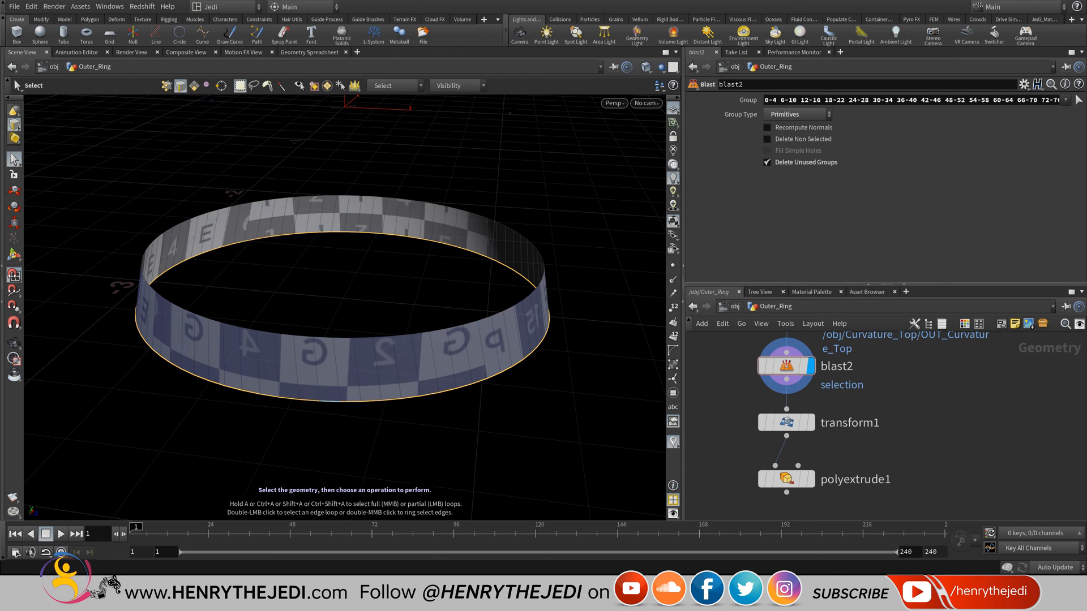
{"action": "key", "text": "Tab"}
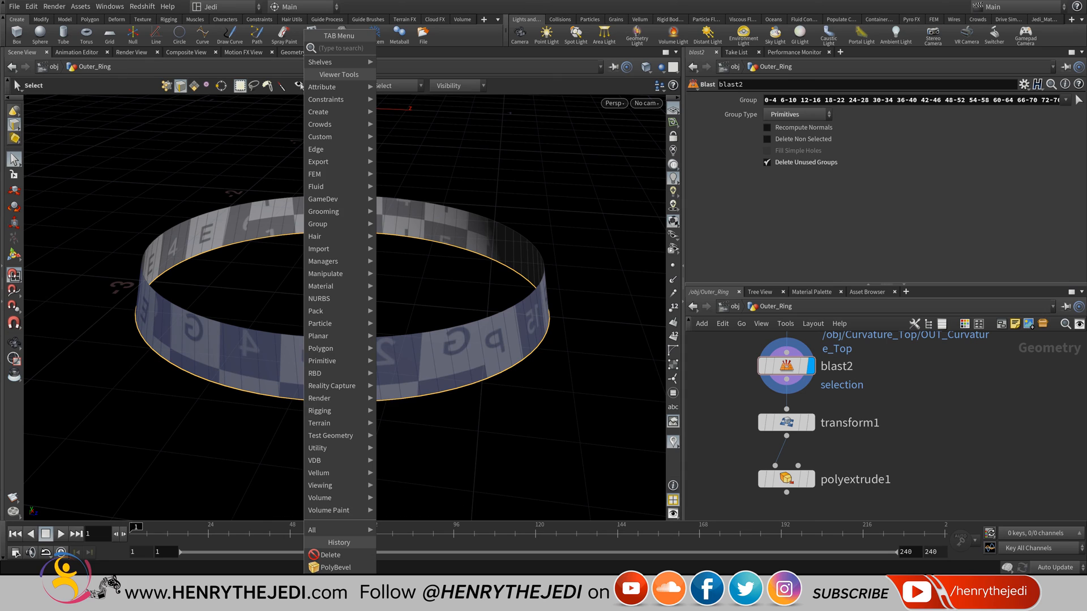
{"action": "mouse_move", "coordinate": [325, 348]}
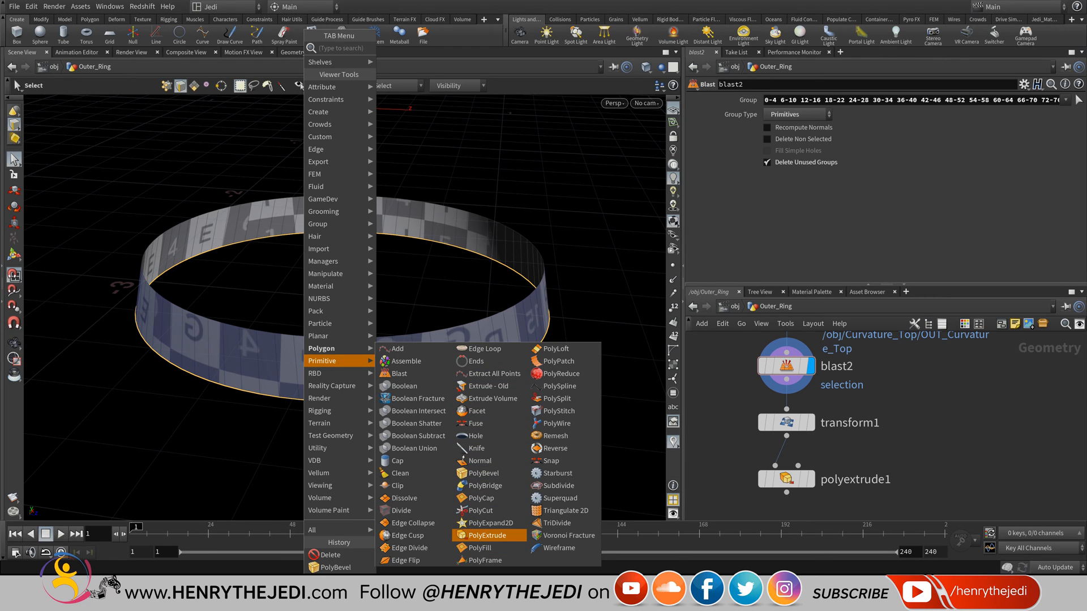
{"action": "left_click", "coordinate": [487, 535]}
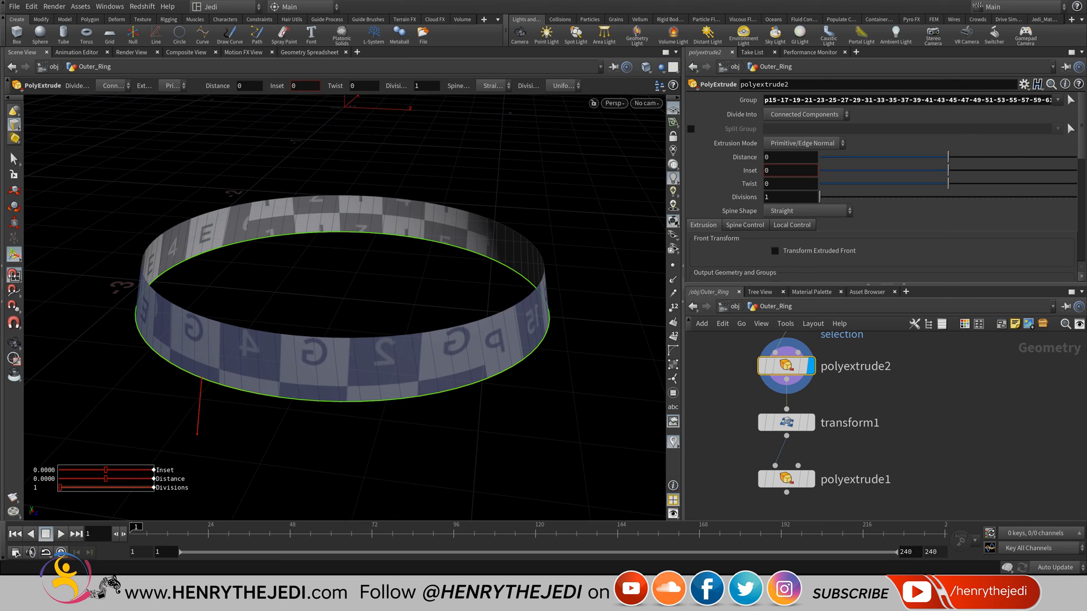
{"action": "middle_click_drag", "start_coordinate": [928, 396], "coordinate": [930, 447]}
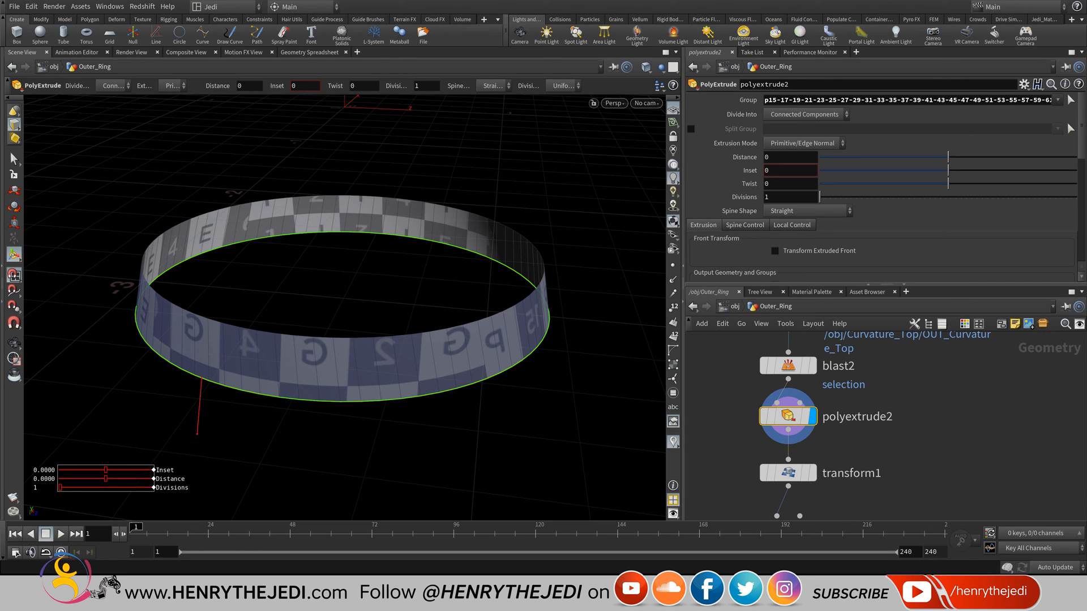
- Try extruding the ring's lower edge loop downward by a distance of 0.211
{"action": "left_click_drag", "start_coordinate": [199, 407], "coordinate": [195, 460]}
{"action": "key", "text": "ctrl+z"}
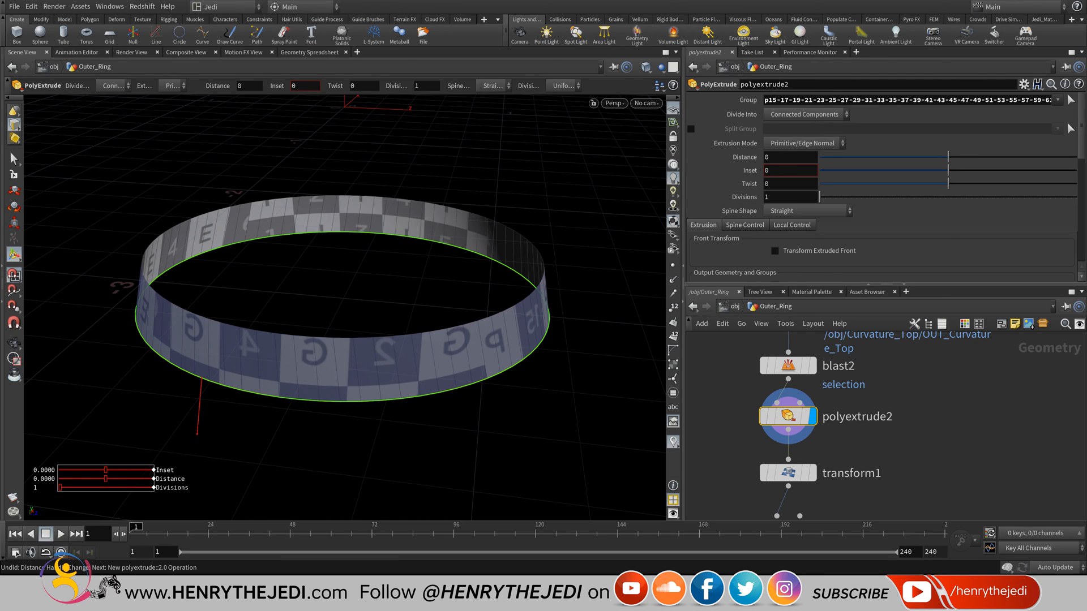
{"action": "left_click_drag", "start_coordinate": [197, 434], "coordinate": [194, 469]}
- Try the Point Normal extrusion mode with a distance of -0.178 and Existing normals, and return to Primitive/Edge Normal
{"action": "left_click", "coordinate": [803, 143]}
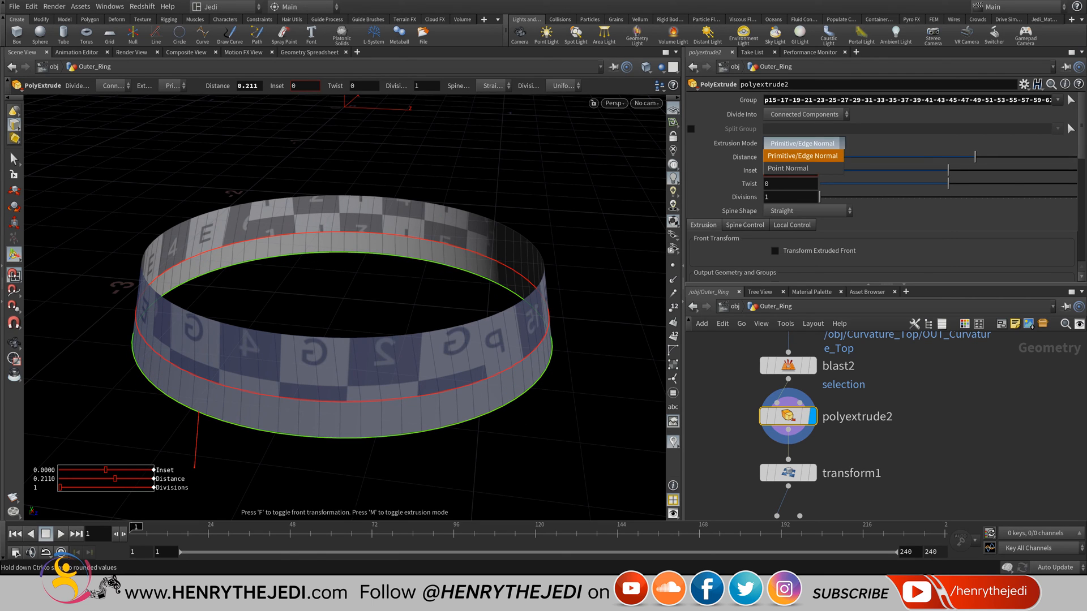
{"action": "left_click", "coordinate": [798, 163]}
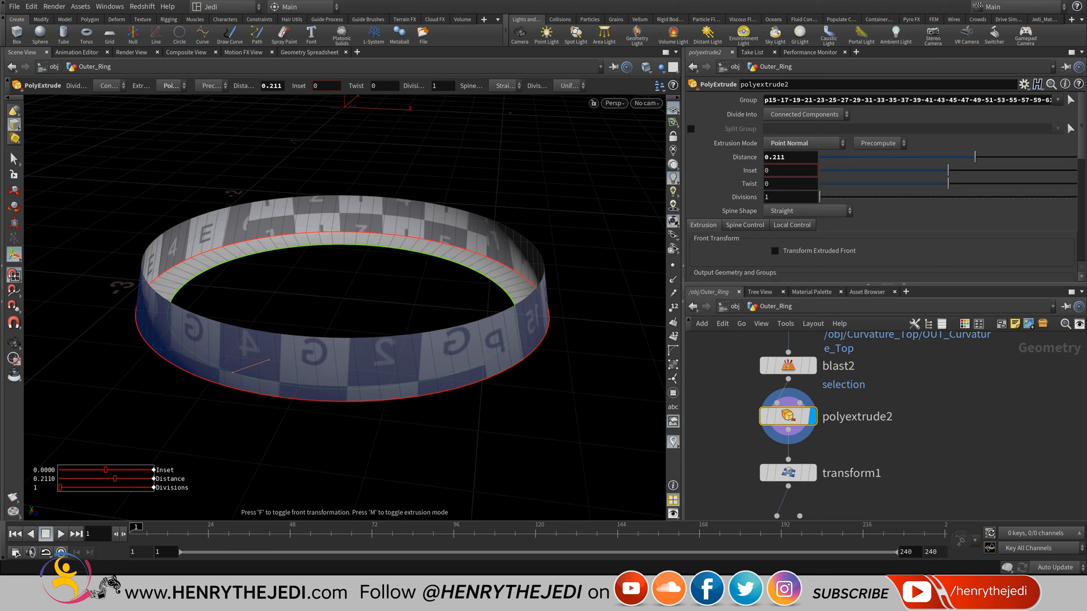
{"action": "left_click_drag", "start_coordinate": [974, 158], "coordinate": [925, 157]}
{"action": "left_click", "coordinate": [878, 143]}
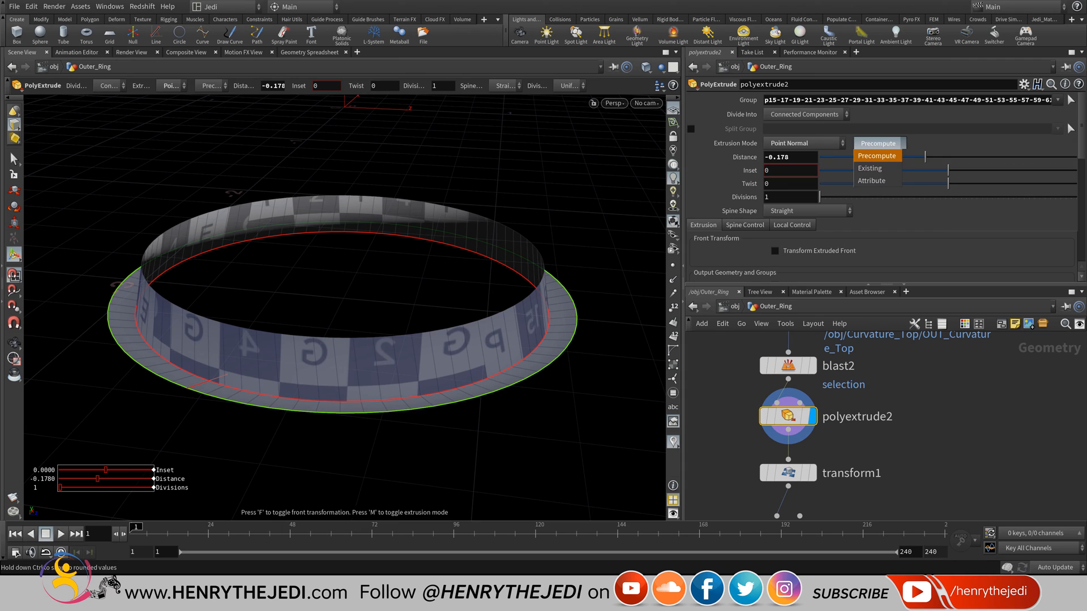
{"action": "left_click", "coordinate": [876, 168]}
{"action": "left_click", "coordinate": [804, 143]}
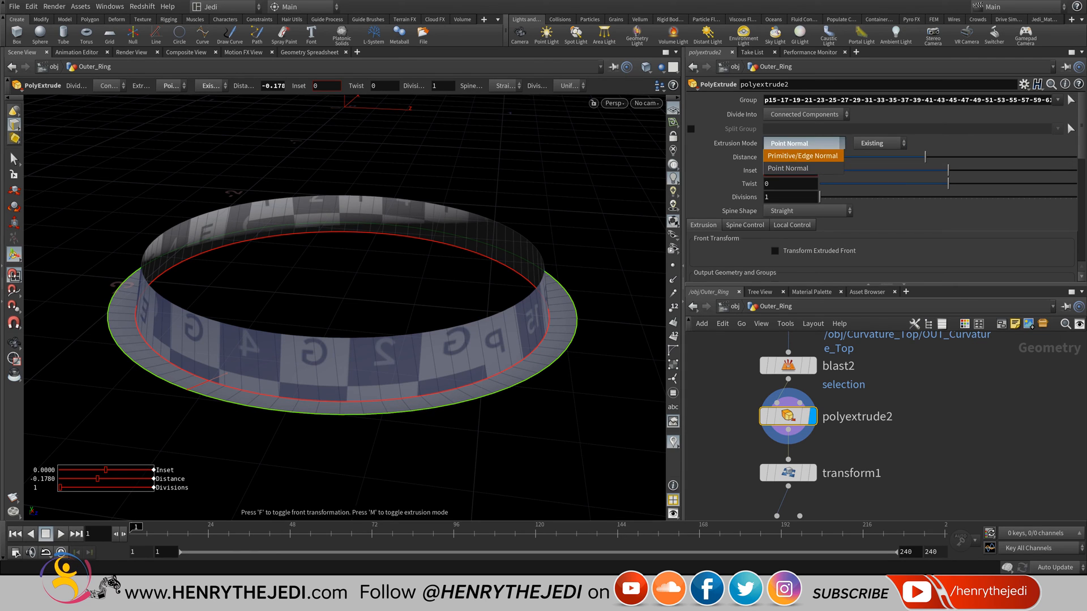
{"action": "left_click", "coordinate": [801, 156]}
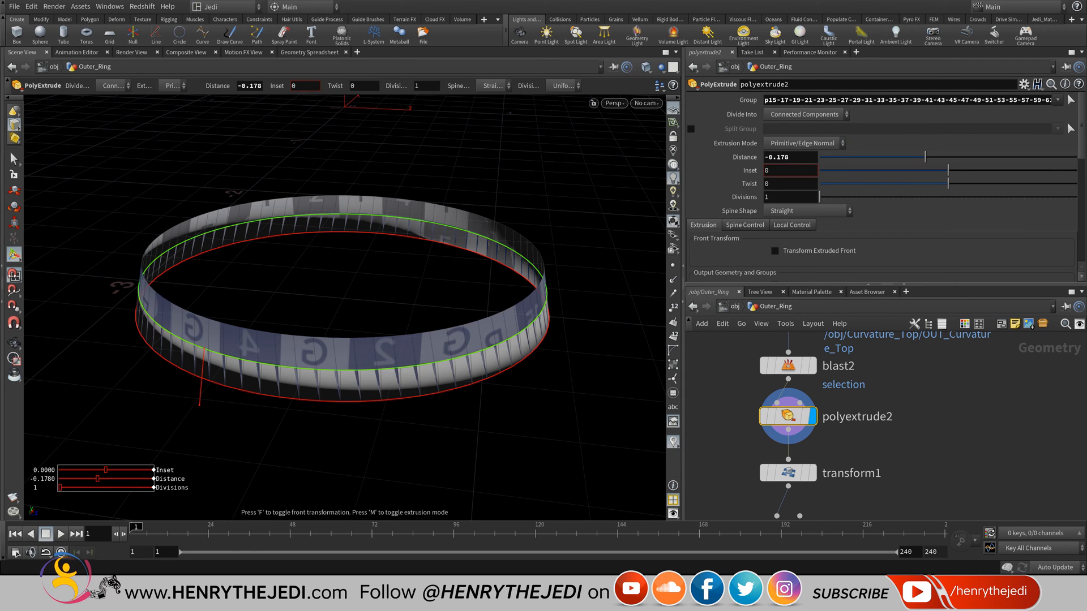
- Set the edge extrusion's distance to 0.017, checking the ring's lower rim up close
{"action": "left_click_drag", "start_coordinate": [924, 157], "coordinate": [949, 158]}
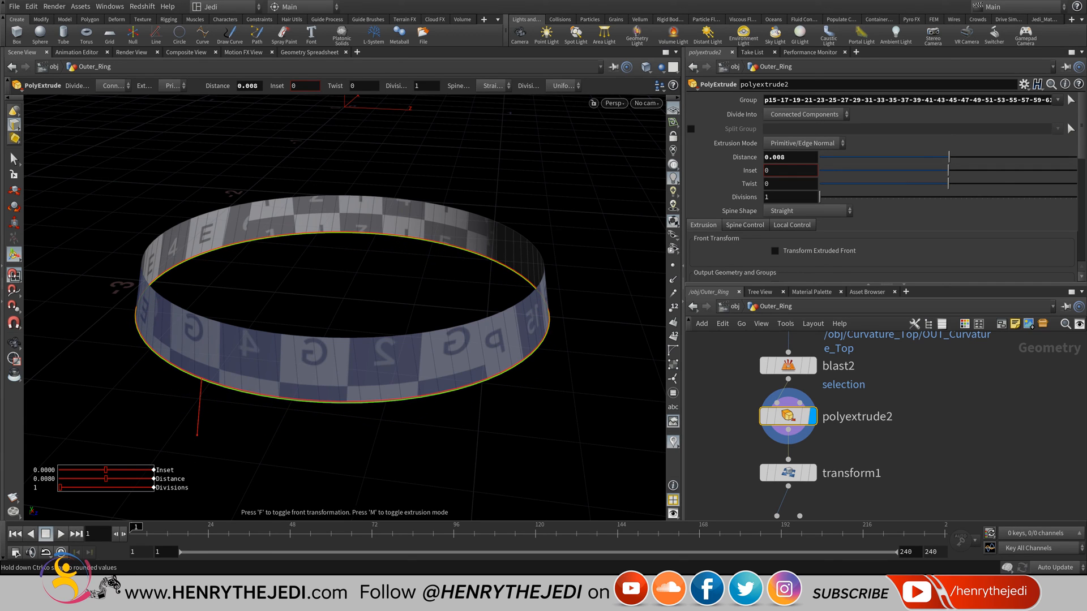
{"action": "right_click_drag", "start_coordinate": [257, 402], "coordinate": [359, 403], "text": "alt"}
{"action": "left_click_drag", "start_coordinate": [949, 157], "coordinate": [950, 157]}
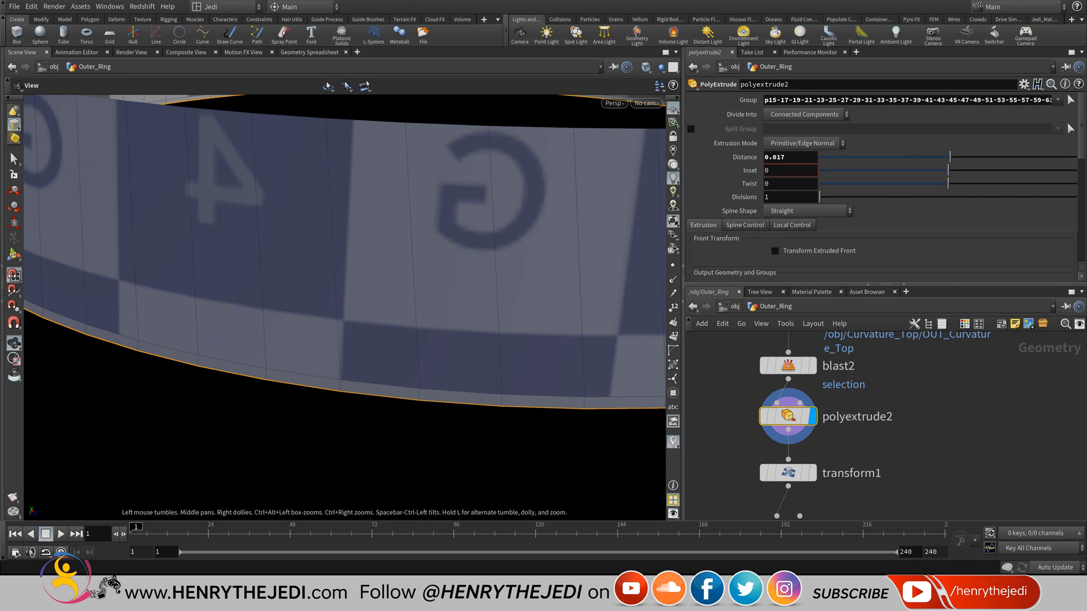
- View the whole ring and switch the viewport to the front view
{"action": "middle_click_drag", "start_coordinate": [396, 227], "coordinate": [345, 340]}
{"action": "right_click_drag", "start_coordinate": [345, 340], "coordinate": [238, 339]}
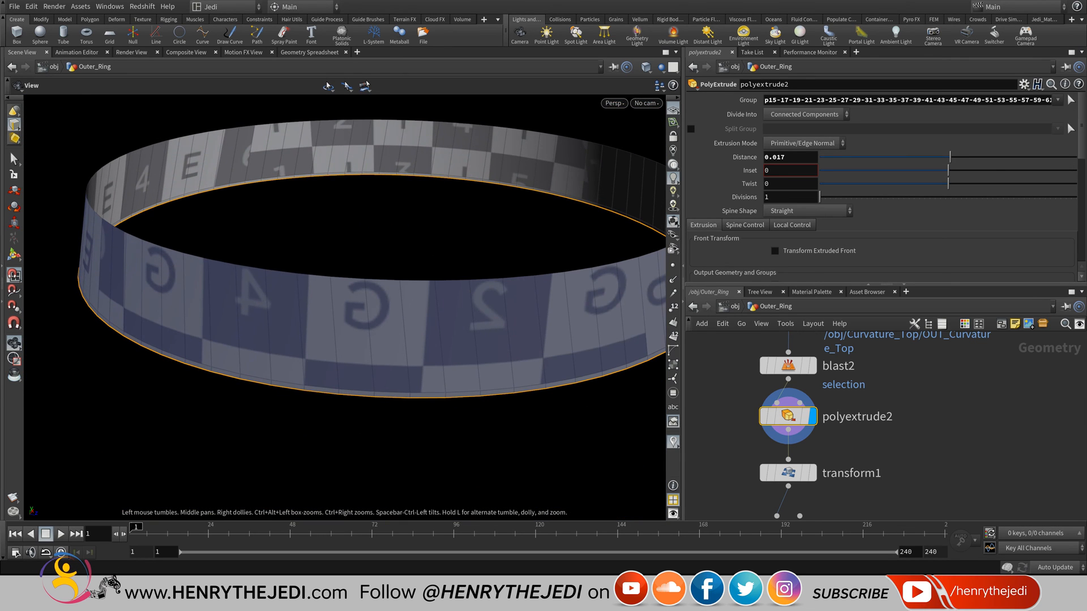
{"action": "left_click", "coordinate": [614, 103]}
{"action": "mouse_move", "coordinate": [623, 127]}
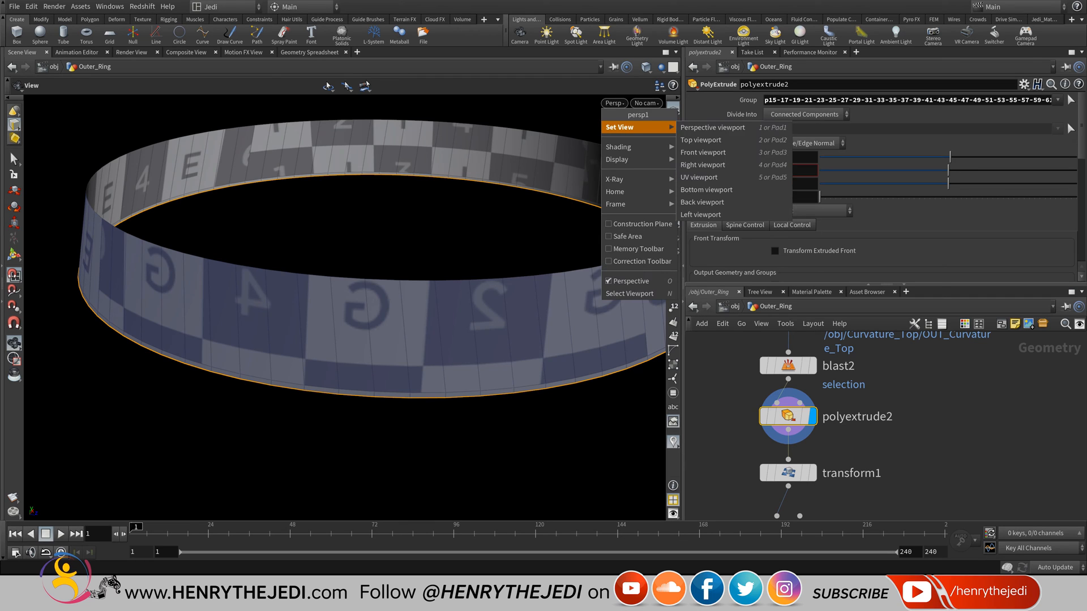
{"action": "left_click", "coordinate": [703, 152]}
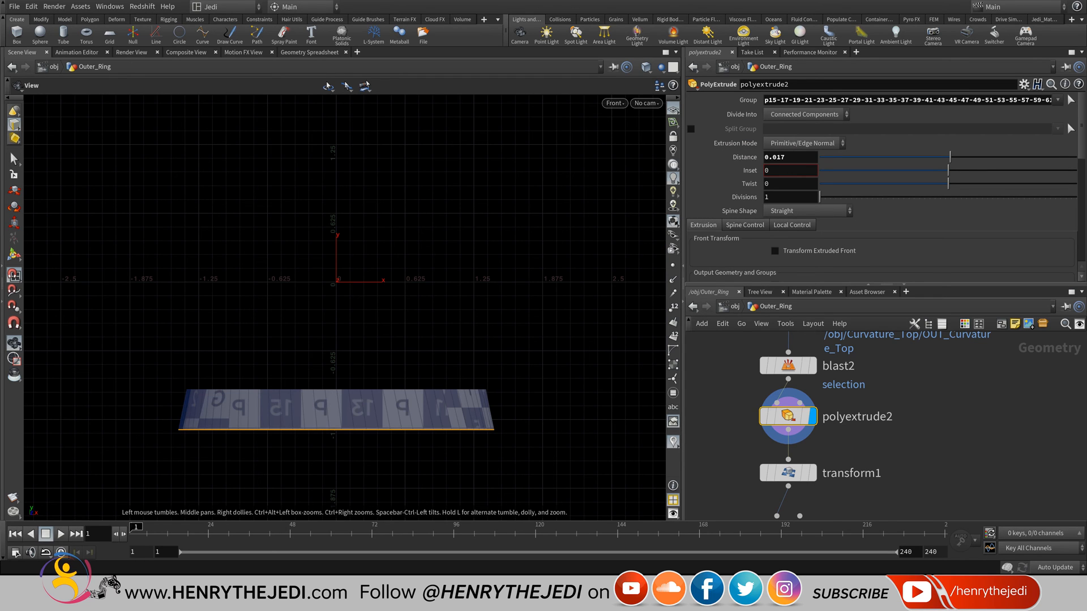
- Delete the transform1 and polyextrude1 nodes below polyextrude2
{"action": "scroll", "coordinate": [936, 420], "scroll_direction": "down", "scroll_amount": 5}
{"action": "scroll", "coordinate": [935, 458], "scroll_direction": "up", "scroll_amount": 4}
{"action": "left_click_drag", "start_coordinate": [935, 409], "coordinate": [778, 484]}
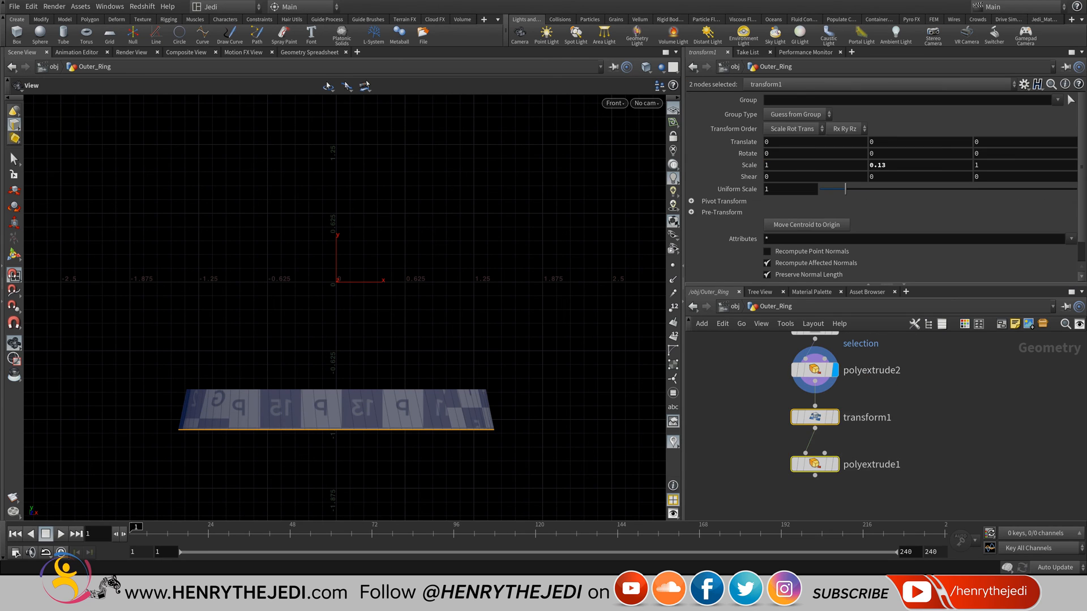
{"action": "key", "text": "Delete"}
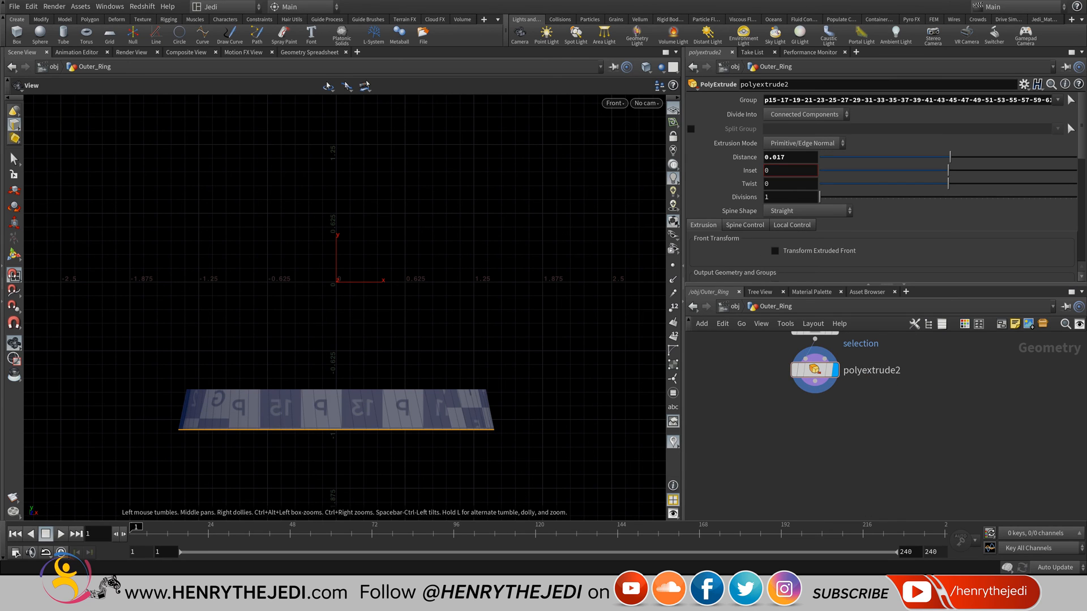
- Delete the ring's upright wall faces (primitives 0-79) after polyextrude2, leaving only the thin extruded lower strip
{"action": "key", "text": "s"}
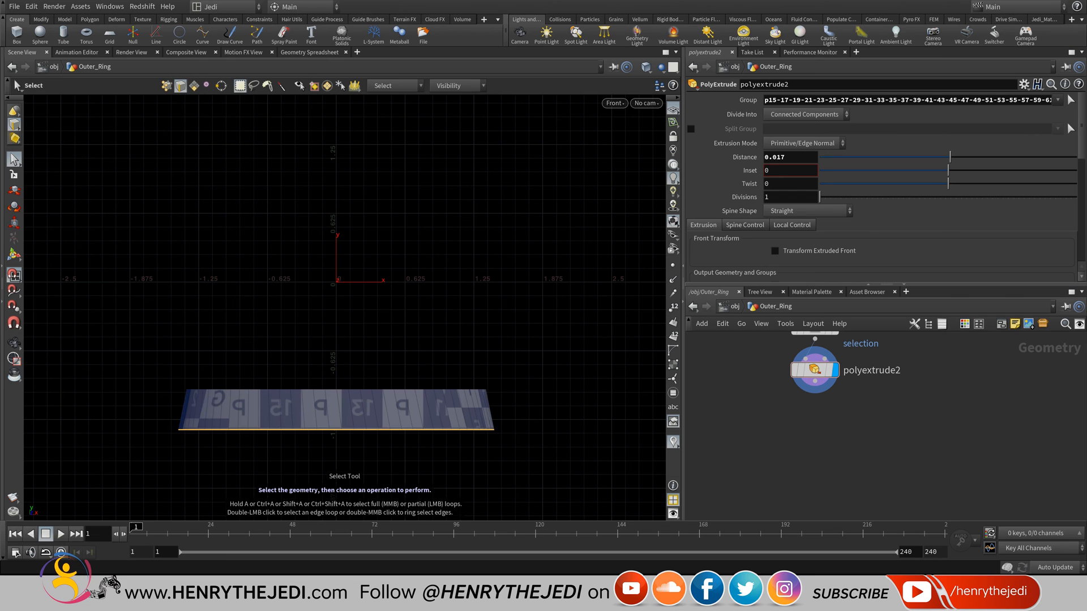
{"action": "key", "text": "3"}
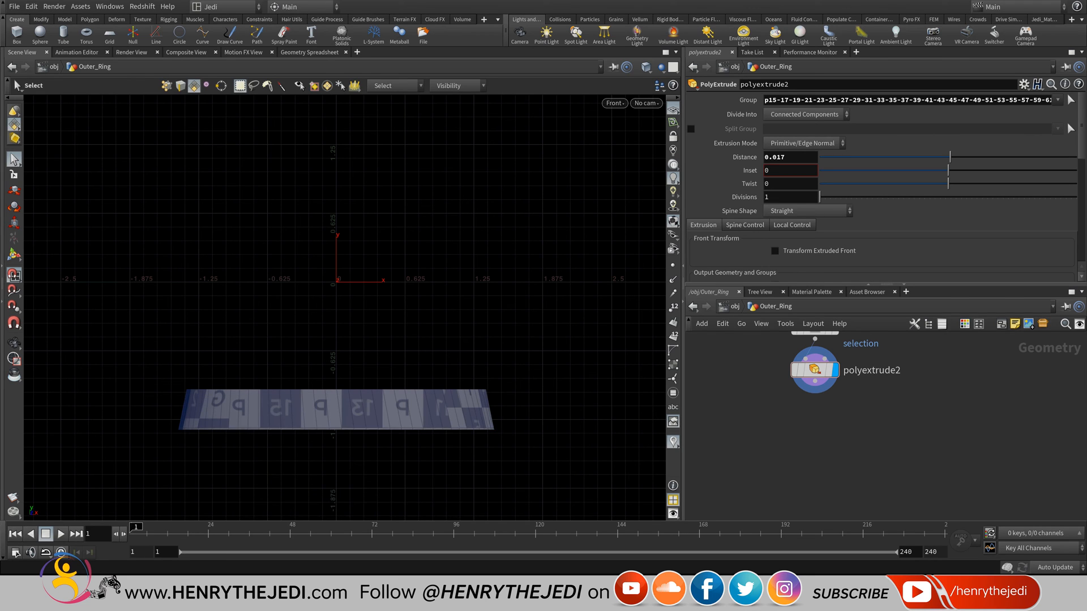
{"action": "middle_click_drag", "start_coordinate": [314, 433], "coordinate": [305, 377], "text": "alt"}
{"action": "right_click_drag", "start_coordinate": [306, 377], "coordinate": [380, 377], "text": "alt"}
{"action": "left_click_drag", "start_coordinate": [59, 246], "coordinate": [643, 336]}
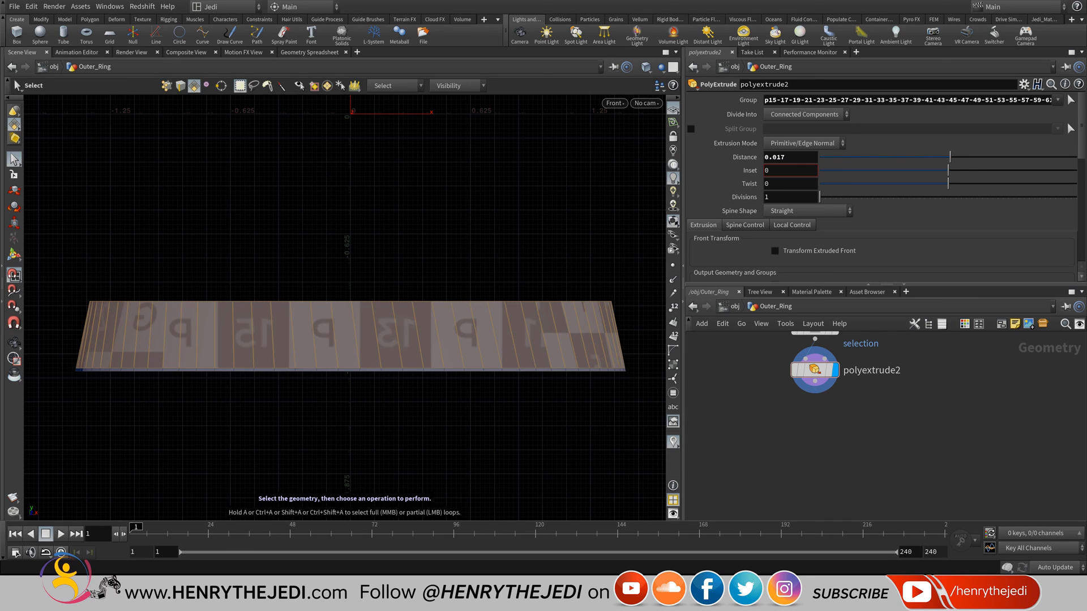
{"action": "key", "text": "Delete"}
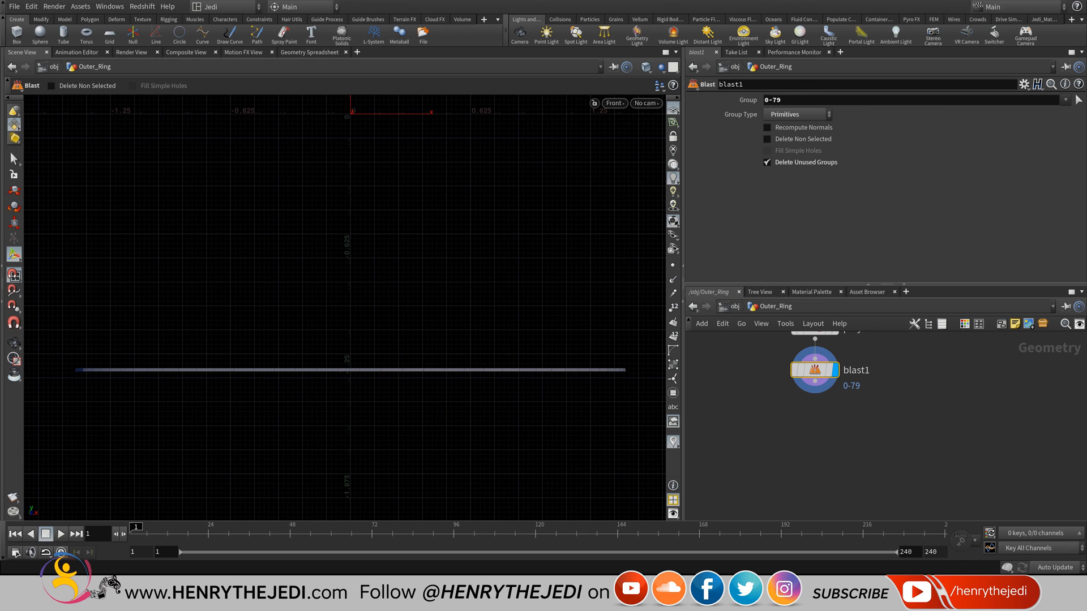
- Switch the viewport to perspective and compare the displayed outputs of blast2, polyextrude2 and blast1
{"action": "left_click", "coordinate": [672, 108]}
{"action": "mouse_move", "coordinate": [634, 127]}
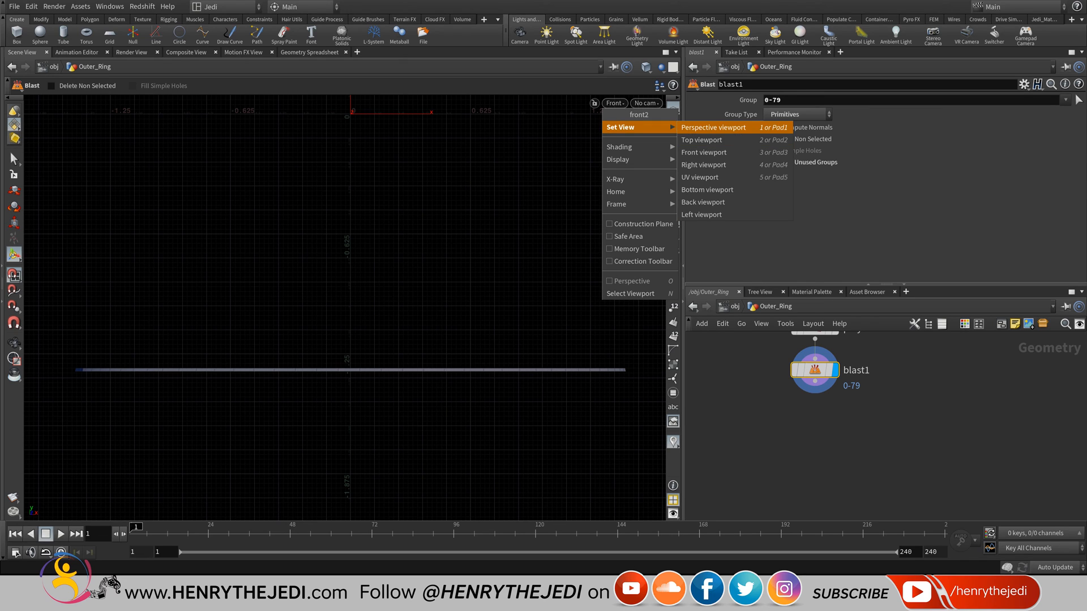
{"action": "left_click", "coordinate": [712, 128]}
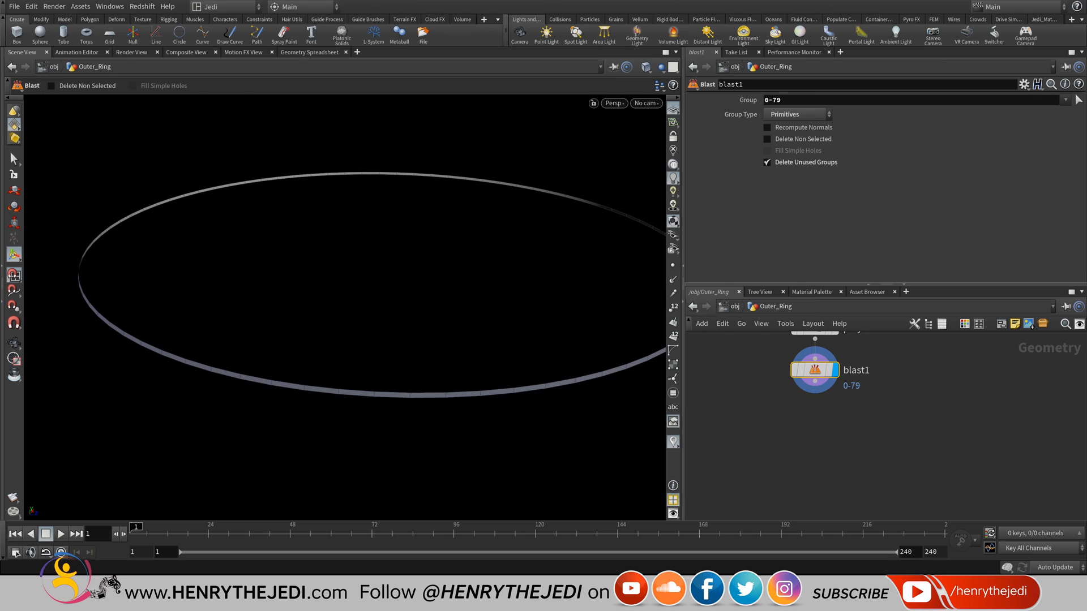
{"action": "key", "text": "Return"}
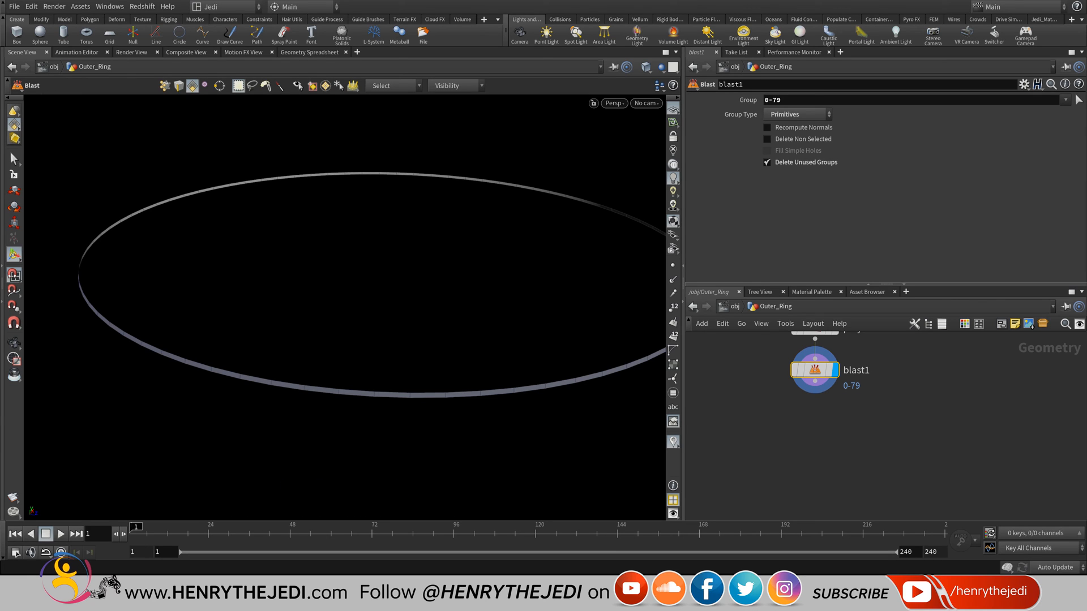
{"action": "middle_click_drag", "start_coordinate": [838, 430], "coordinate": [804, 549]}
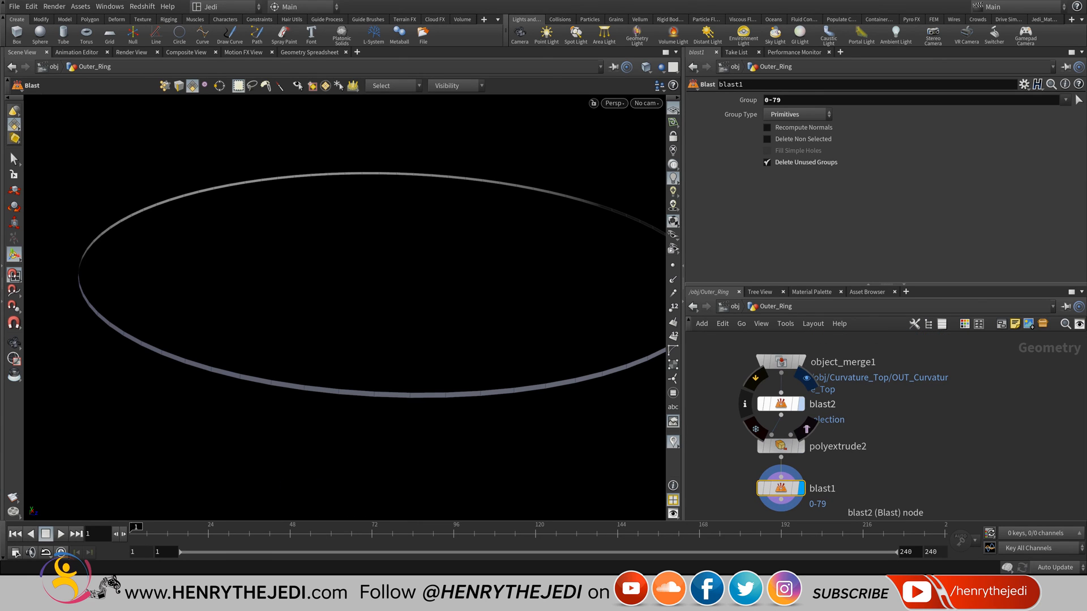
{"action": "left_click", "coordinate": [801, 403]}
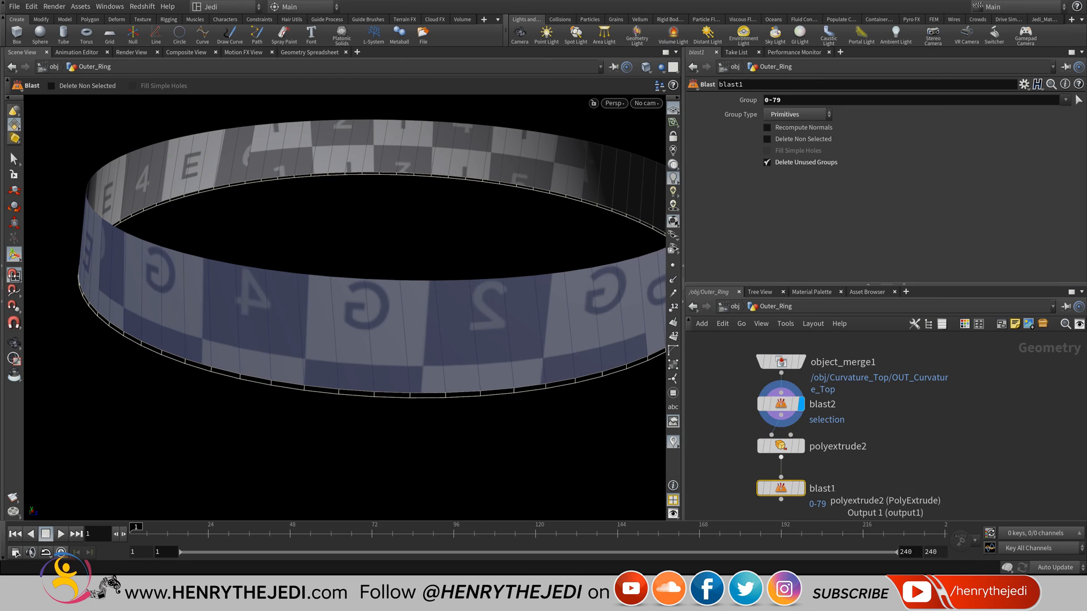
{"action": "left_click", "coordinate": [801, 446]}
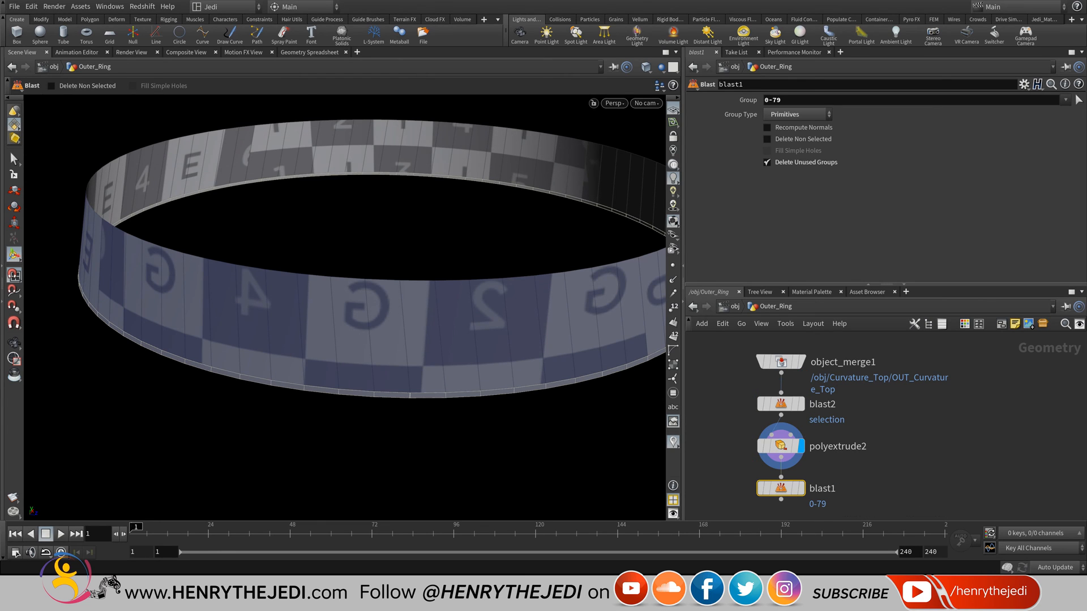
{"action": "left_click", "coordinate": [802, 488]}
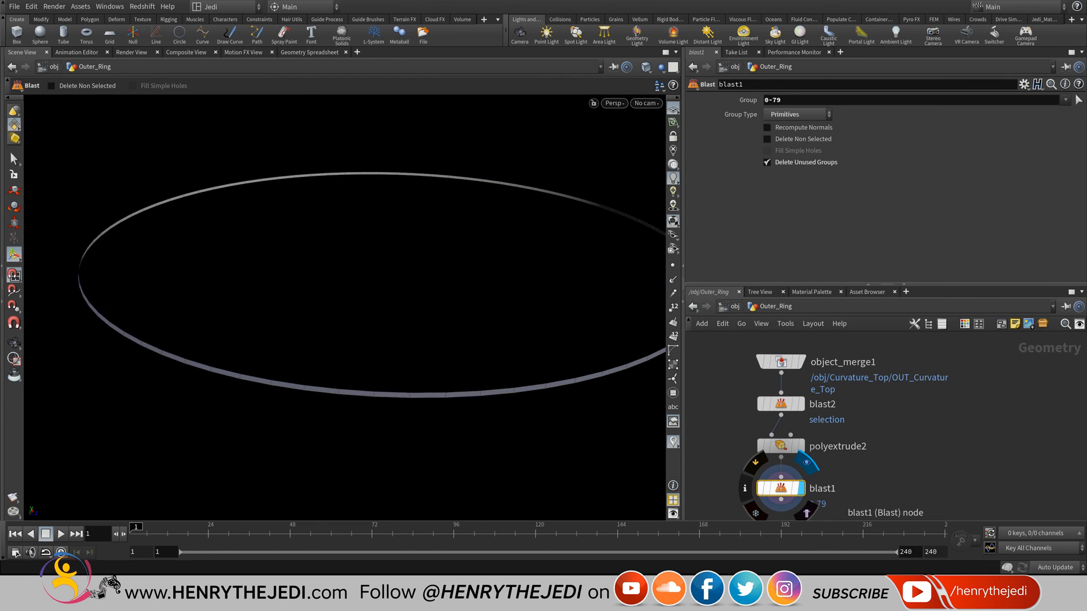
{"action": "middle_click_drag", "start_coordinate": [815, 508], "coordinate": [835, 442]}
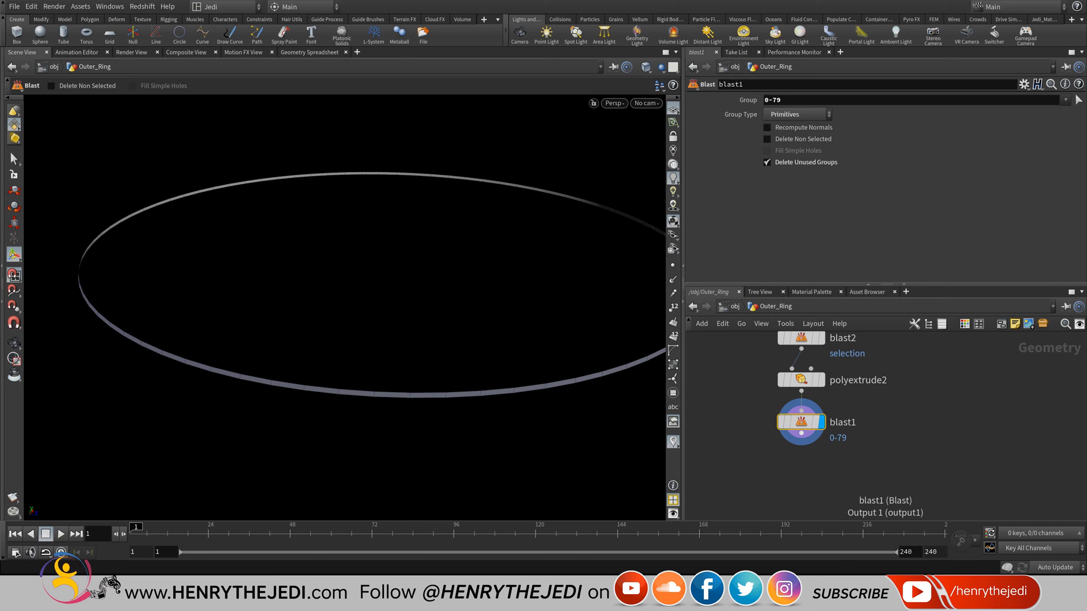
- Add a displayed PolyExtrude node after blast1 with a distance of -0.325, and show the other bulb objects around the ring
{"action": "right_click", "coordinate": [800, 434]}
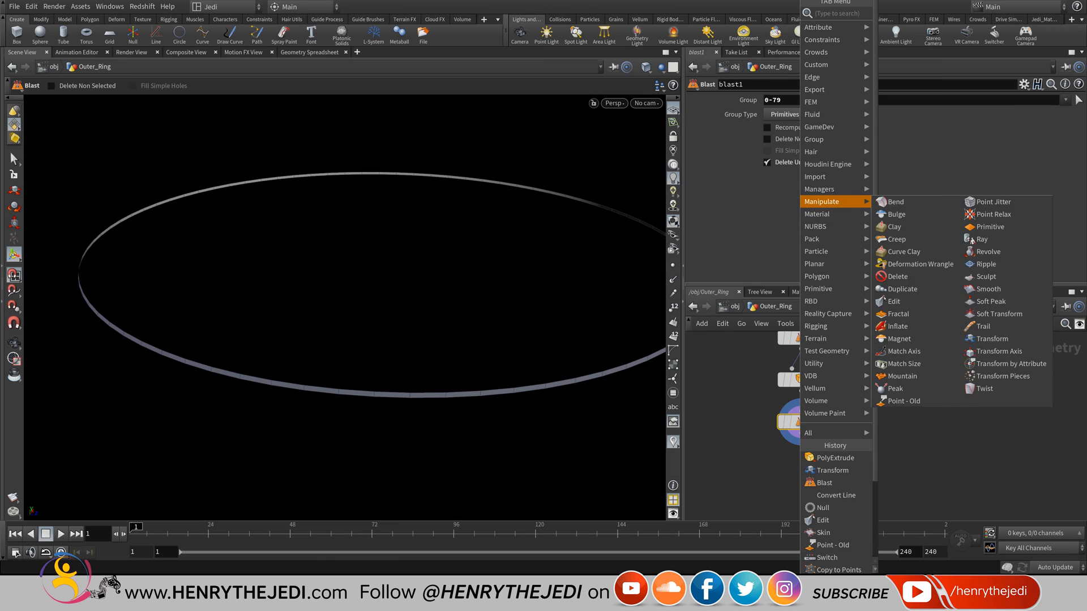
{"action": "mouse_move", "coordinate": [820, 276]}
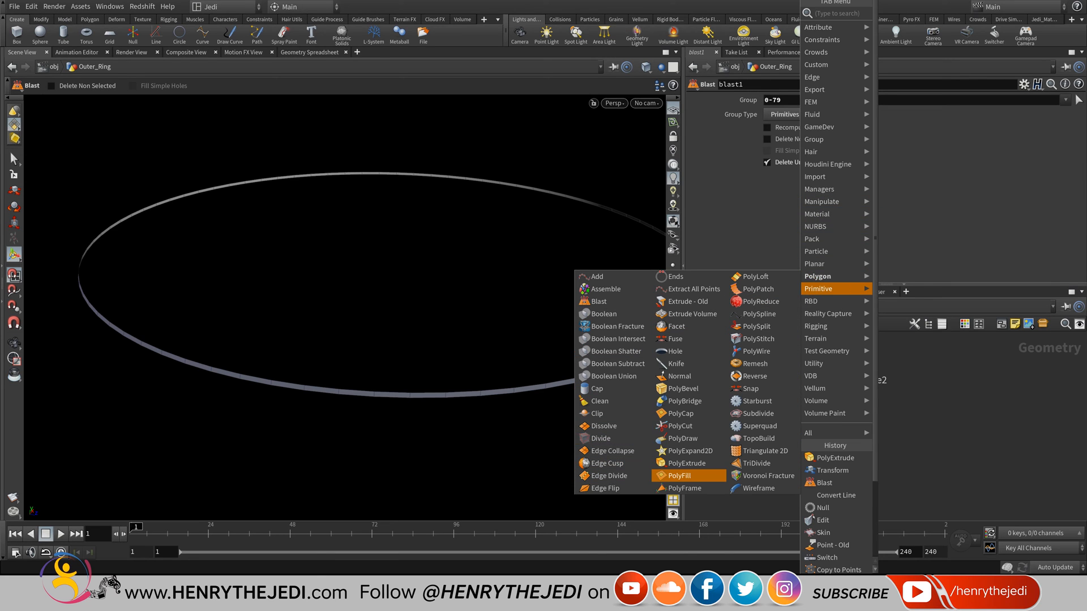
{"action": "left_click", "coordinate": [686, 463]}
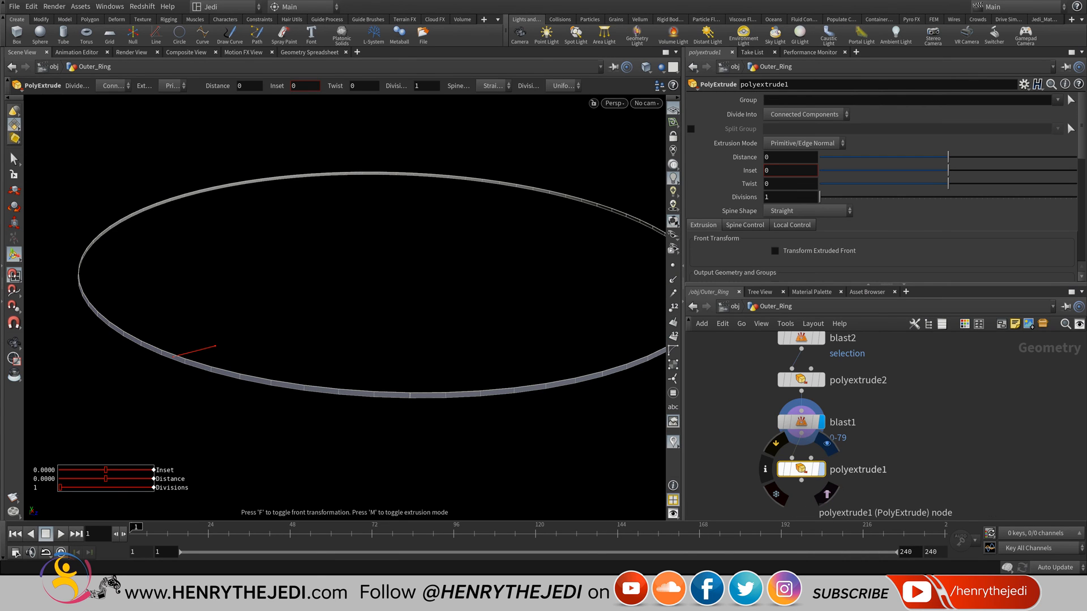
{"action": "left_click", "coordinate": [819, 470]}
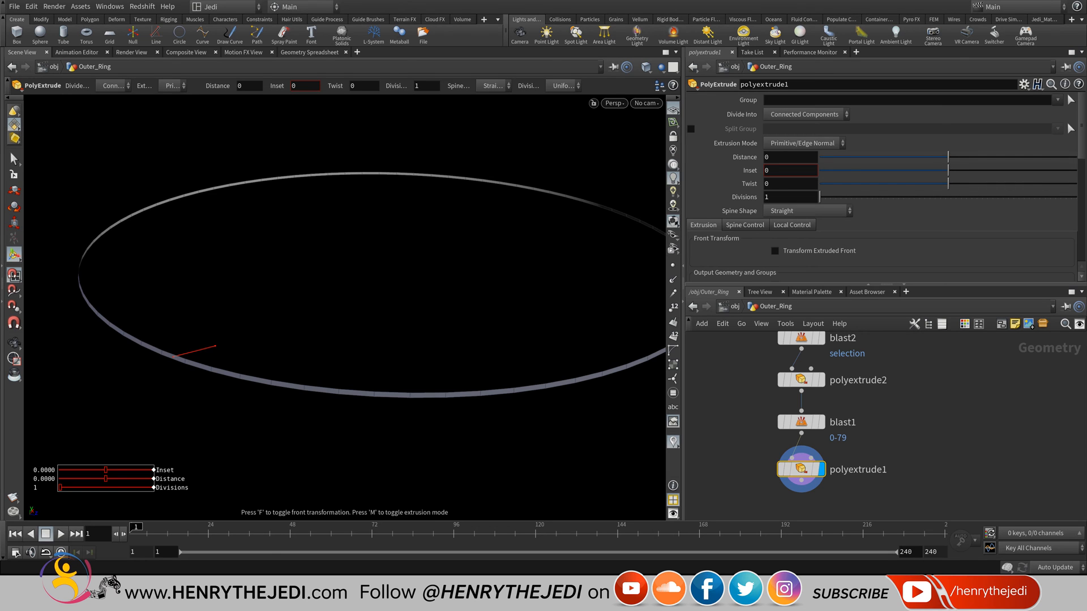
{"action": "left_click_drag", "start_coordinate": [216, 345], "coordinate": [143, 364]}
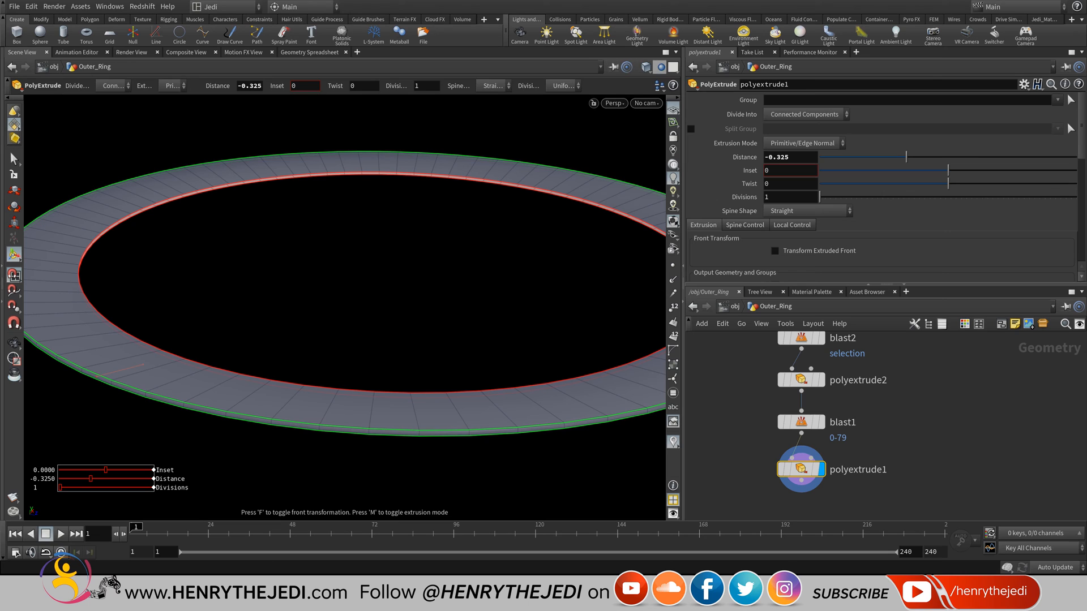
{"action": "left_click", "coordinate": [660, 67]}
{"action": "left_click", "coordinate": [695, 80]}
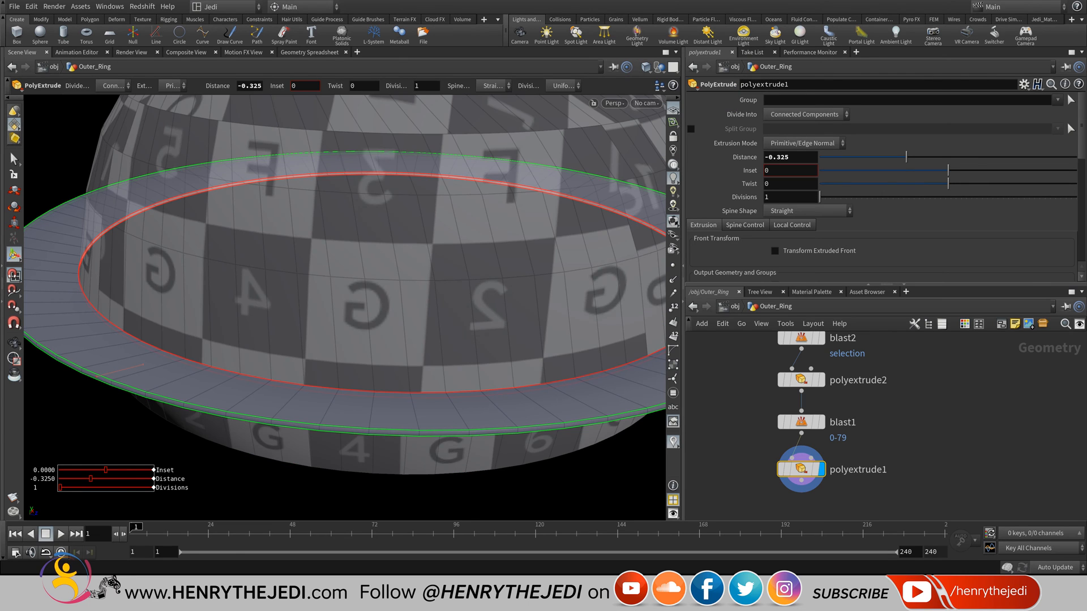
- Try an inset of about -0.037 on the ring's extrusion and undo it
{"action": "left_click_drag", "start_coordinate": [130, 368], "coordinate": [120, 372]}
{"action": "key", "text": "ctrl+z"}
{"action": "mouse_move", "coordinate": [121, 369]}
{"action": "left_mouse_down"}
{"action": "mouse_move", "coordinate": [141, 366]}
{"action": "mouse_move", "coordinate": [118, 371]}
{"action": "left_mouse_up"}
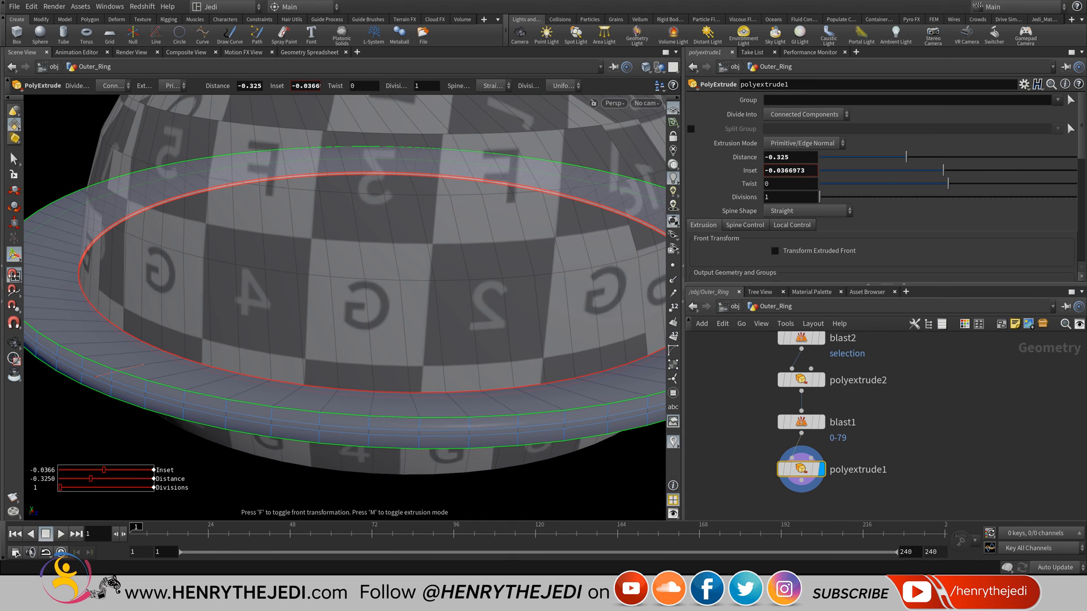
{"action": "key", "text": "ctrl+z"}
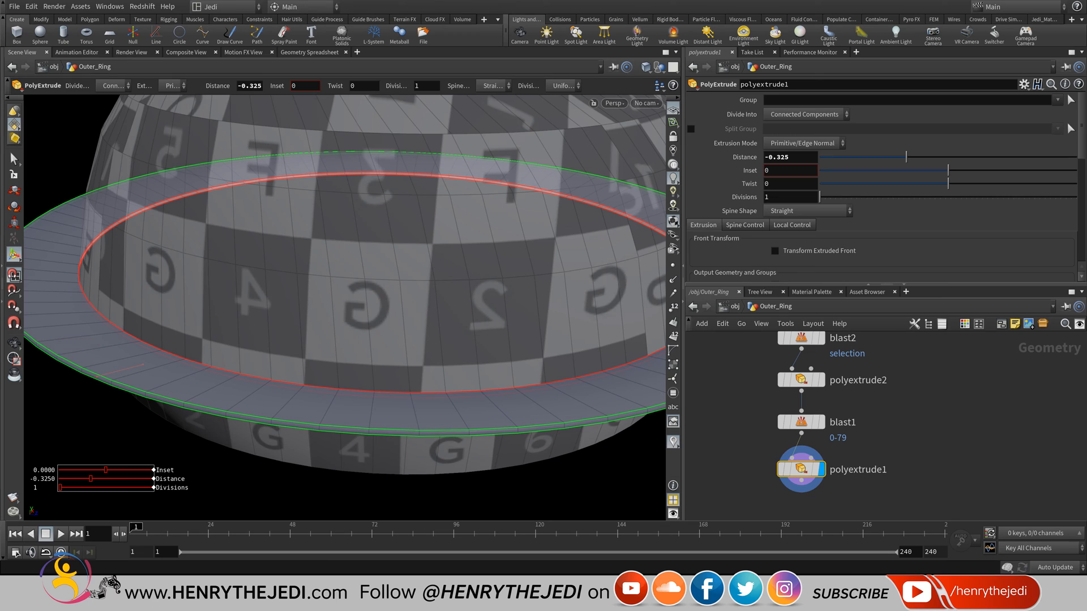
- Leave the extrusion handles, view the ring around the whole bulb, and save the scene
{"action": "left_click", "coordinate": [14, 342]}
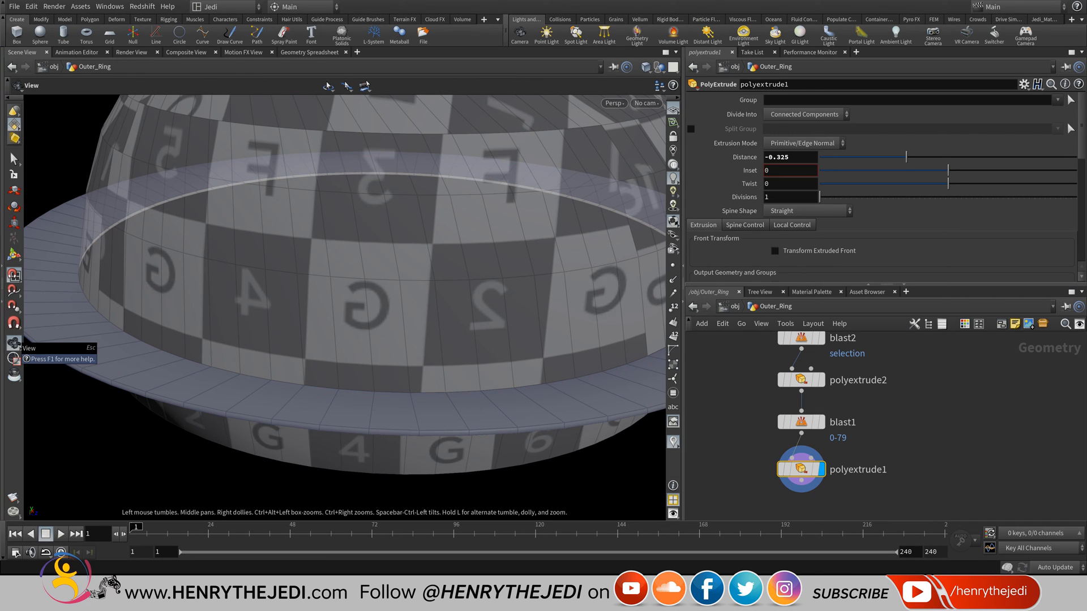
{"action": "scroll", "coordinate": [345, 308], "scroll_direction": "down", "scroll_amount": 6}
{"action": "middle_click_drag", "start_coordinate": [344, 307], "coordinate": [342, 348]}
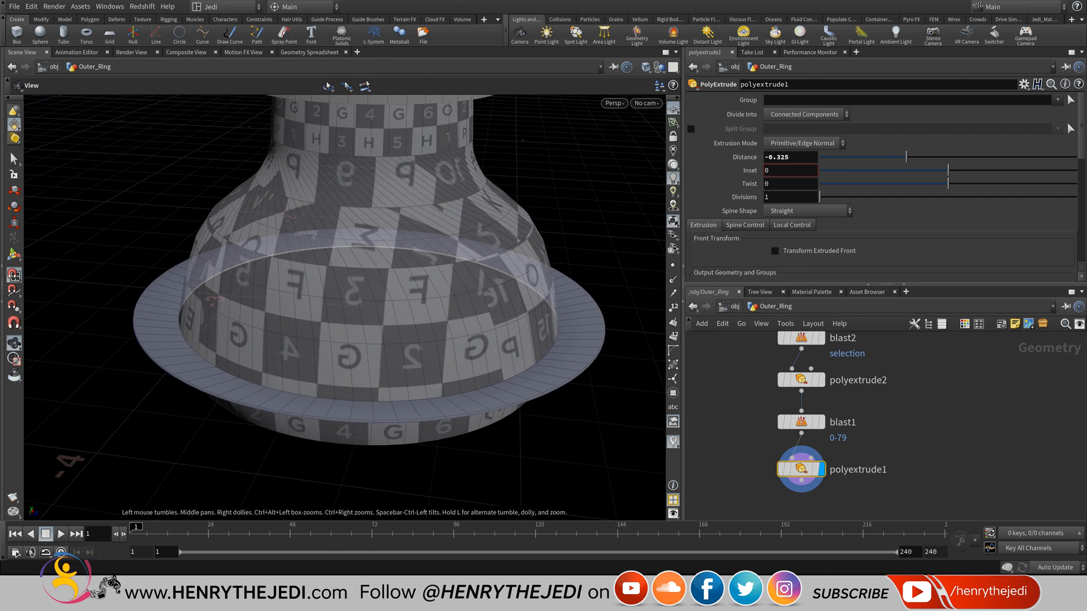
{"action": "mouse_move", "coordinate": [341, 348]}
{"action": "left_mouse_down"}
{"action": "mouse_move", "coordinate": [351, 425]}
{"action": "mouse_move", "coordinate": [355, 348]}
{"action": "left_mouse_up"}
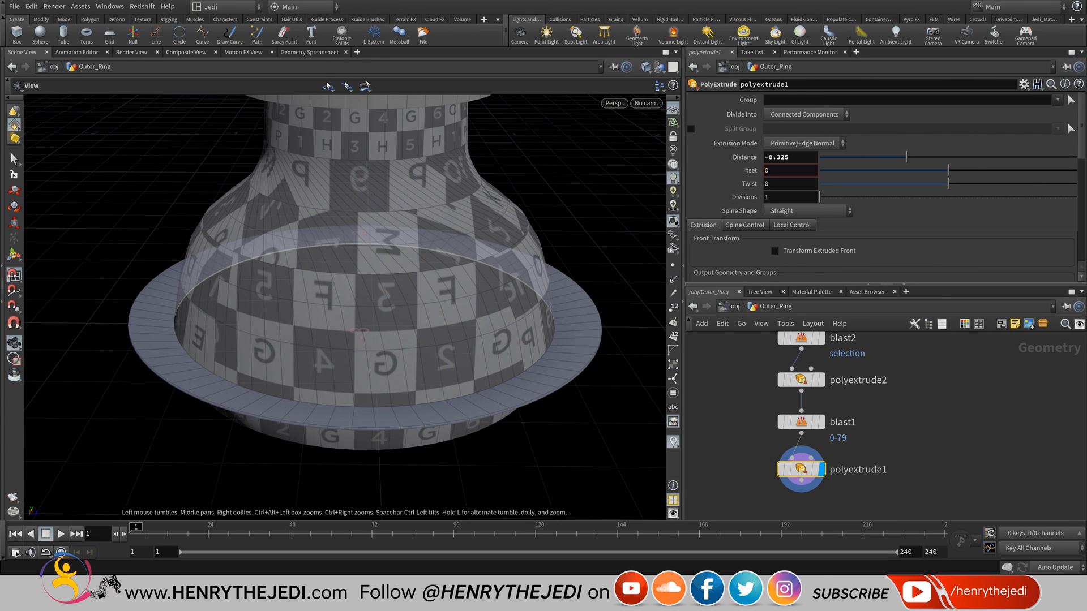
{"action": "key", "text": "ctrl+s"}
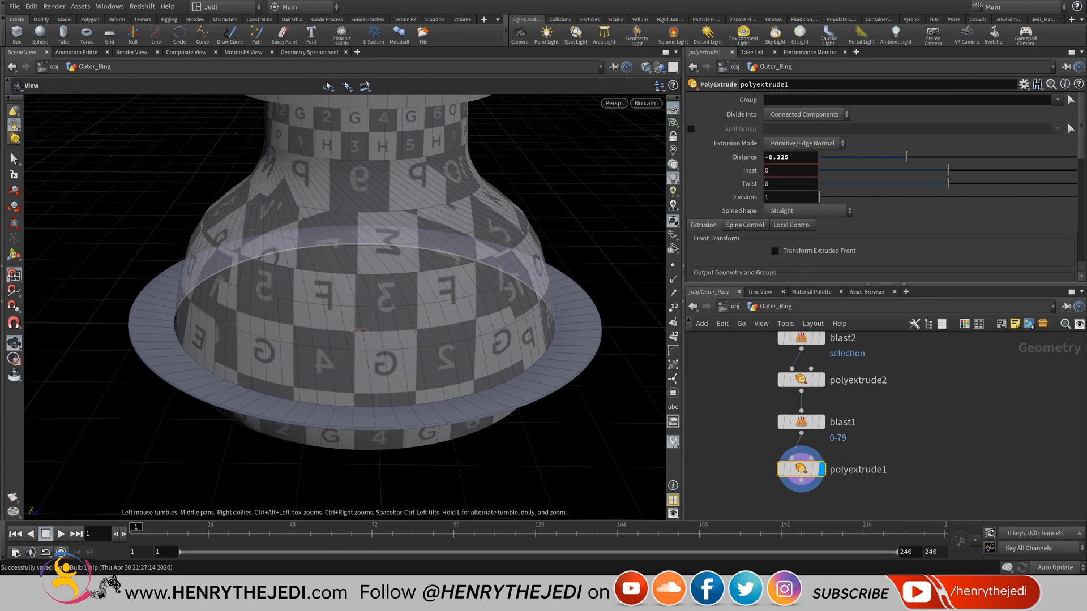
- Copy the convert2, uvquickshade1, uvunwrap1 and OUT_Curvature_Bottom nodes from the Curvature_Bottom object
{"action": "key", "text": "u"}
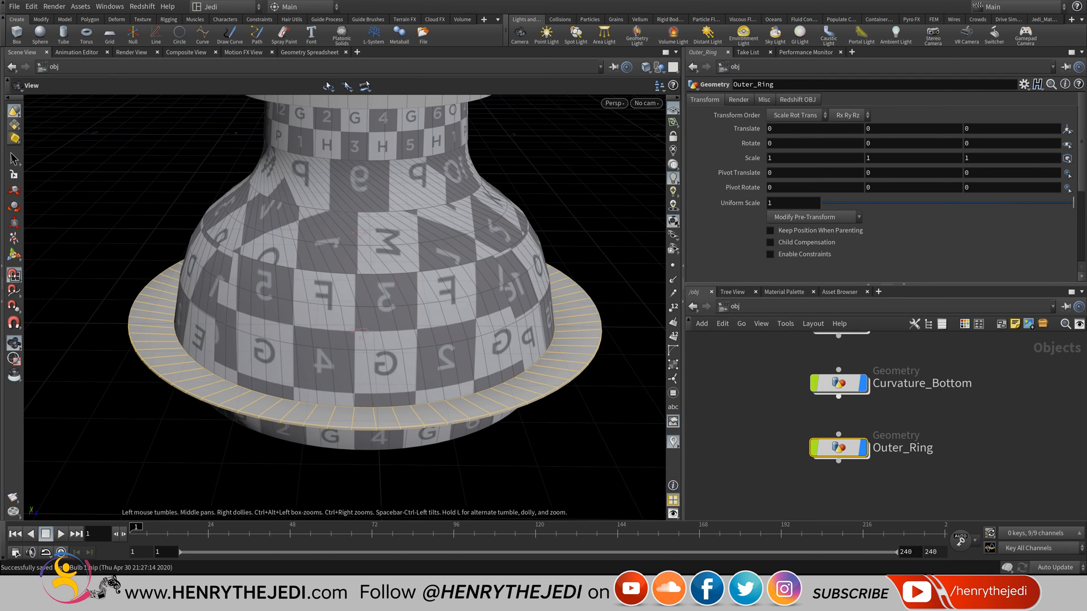
{"action": "double_click", "coordinate": [838, 383]}
{"action": "scroll", "coordinate": [968, 464], "scroll_direction": "down", "scroll_amount": 4}
{"action": "middle_click_drag", "start_coordinate": [969, 464], "coordinate": [929, 489]}
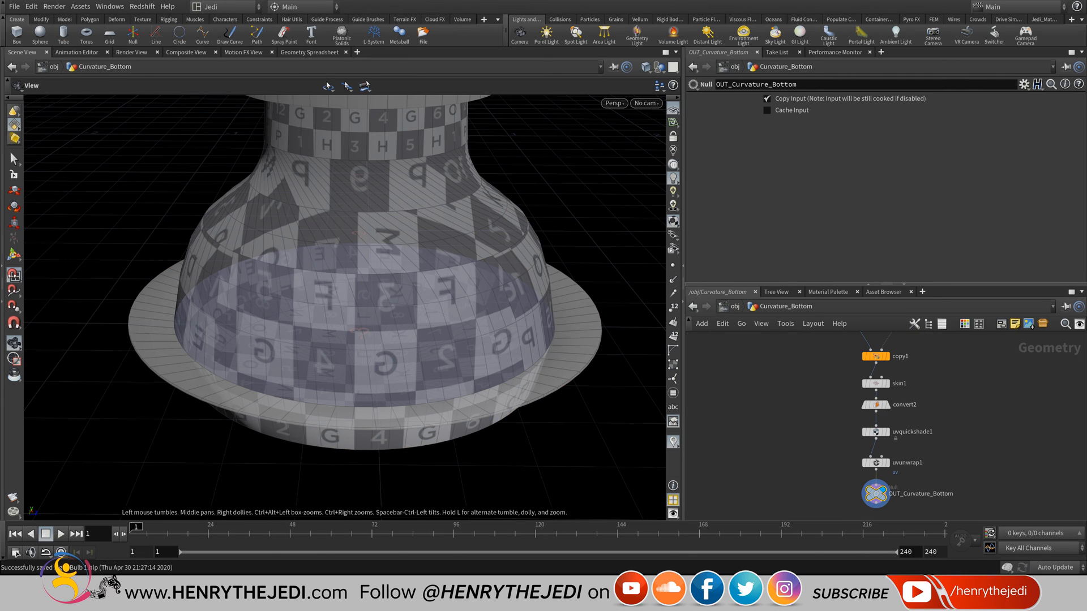
{"action": "left_click_drag", "start_coordinate": [975, 389], "coordinate": [821, 508]}
{"action": "key", "text": "ctrl+c"}
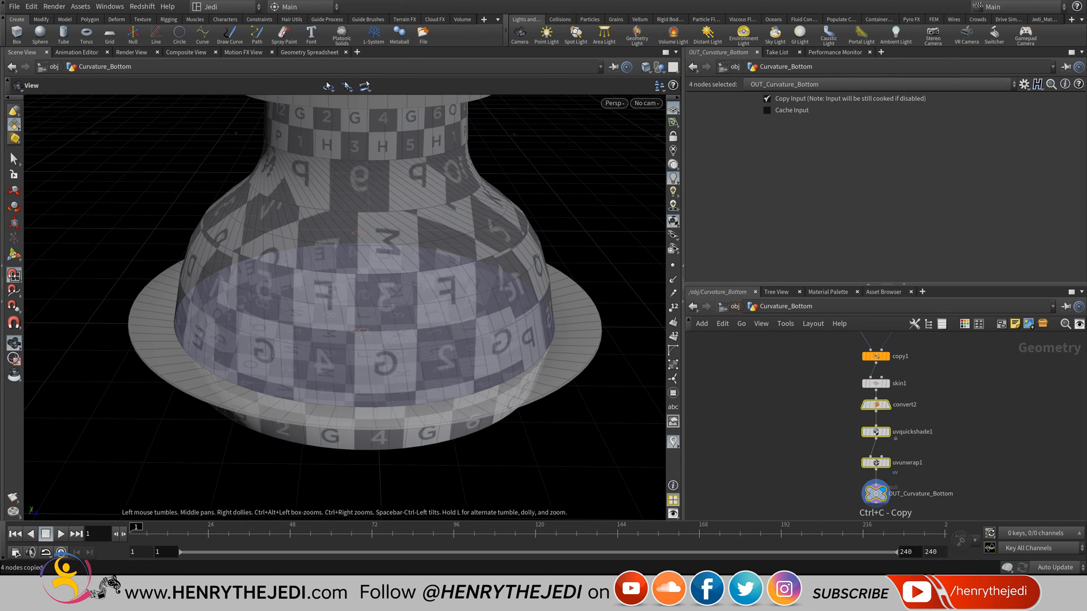
- Paste the four copied nodes into Outer_Ring and connect polyextrude1's output to the input of convert2
{"action": "key", "text": "u"}
{"action": "key", "text": "i"}
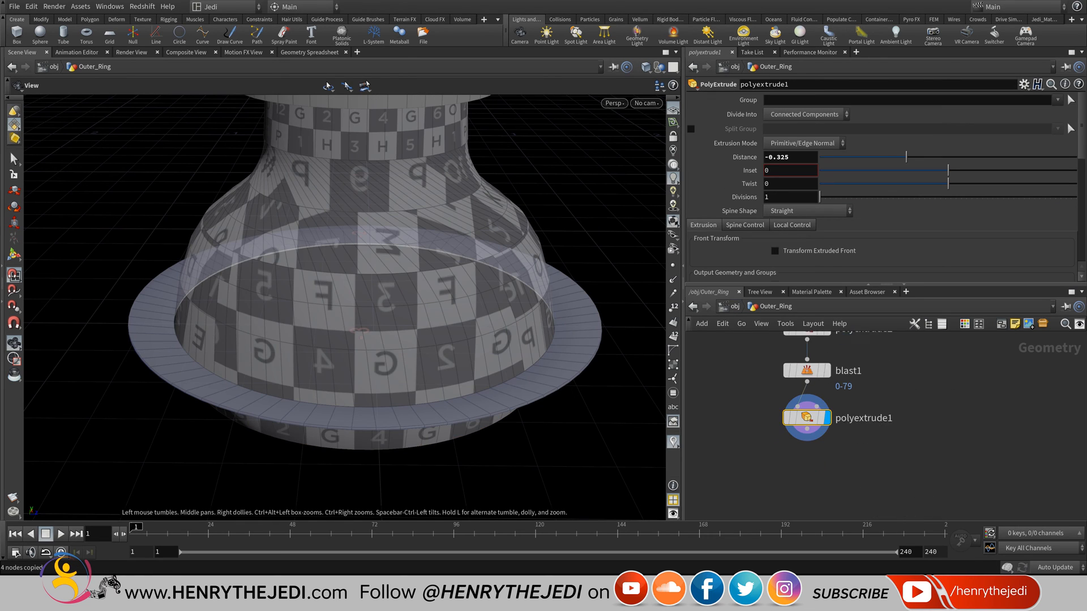
{"action": "key", "text": "ctrl+v"}
{"action": "left_click_drag", "start_coordinate": [896, 351], "coordinate": [809, 450]}
{"action": "left_click", "coordinate": [869, 422]}
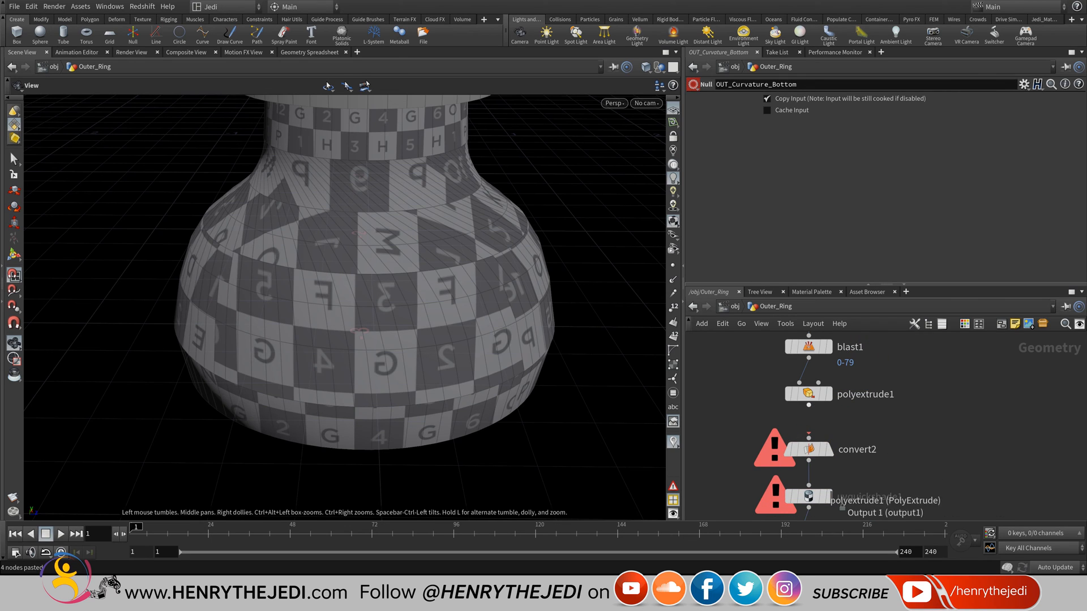
{"action": "left_click", "coordinate": [808, 405]}
{"action": "left_click", "coordinate": [808, 437]}
{"action": "middle_click_drag", "start_coordinate": [809, 484], "coordinate": [818, 379]}
{"action": "middle_click_drag", "start_coordinate": [823, 509], "coordinate": [852, 422]}
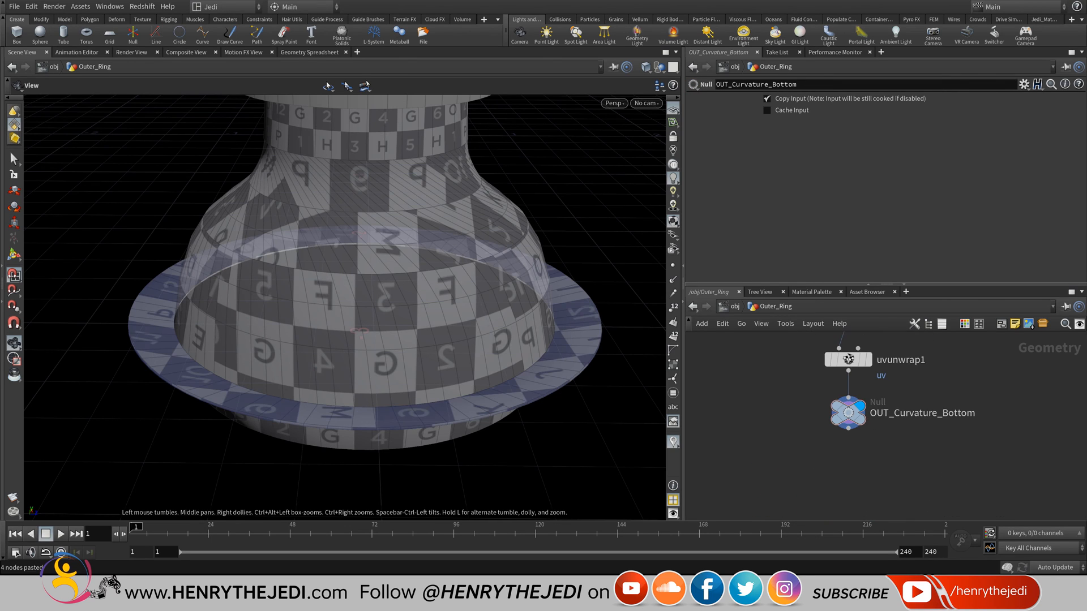
- Rename the pasted OUT_Curvature_Bottom null as OUT_Ring and save the scene
{"action": "scroll", "coordinate": [852, 447], "scroll_direction": "up", "scroll_amount": 1}
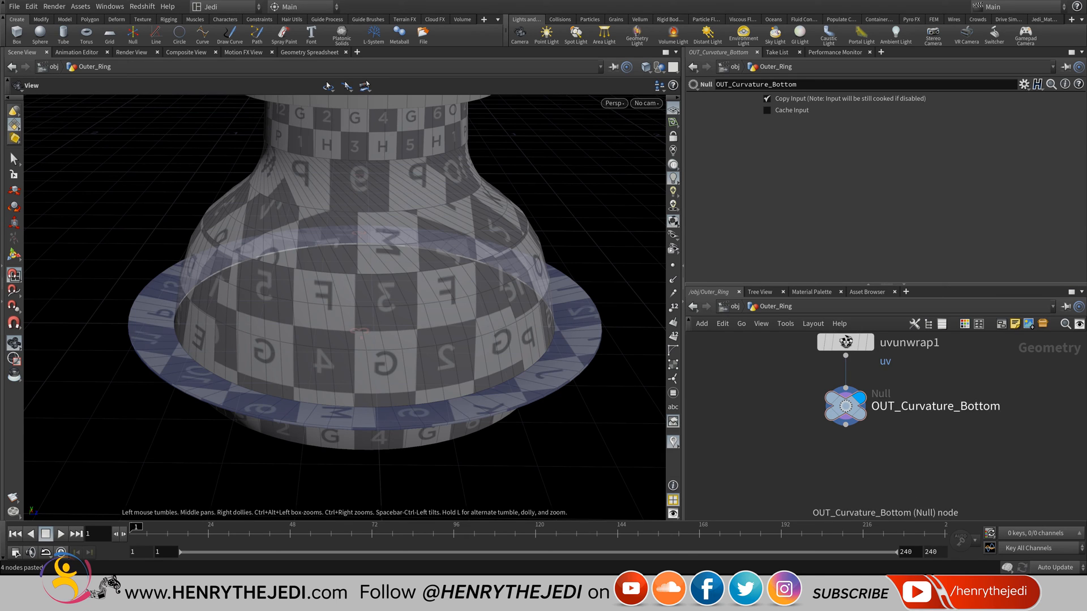
{"action": "double_click", "coordinate": [962, 406]}
{"action": "left_click", "coordinate": [897, 407]}
{"action": "key", "text": "shift+End"}
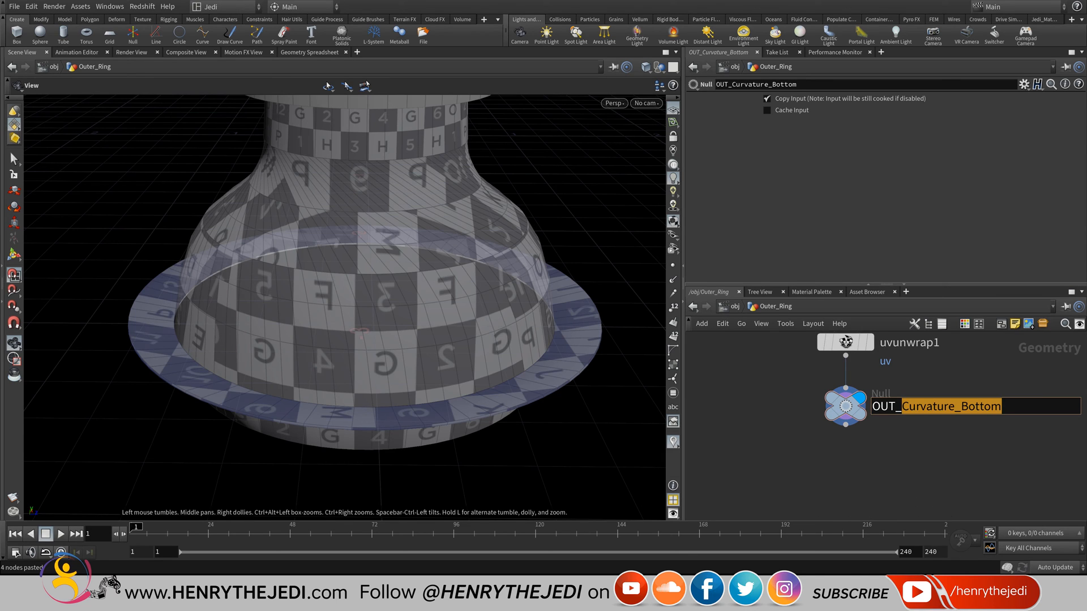
{"action": "type", "text": "Ring"}
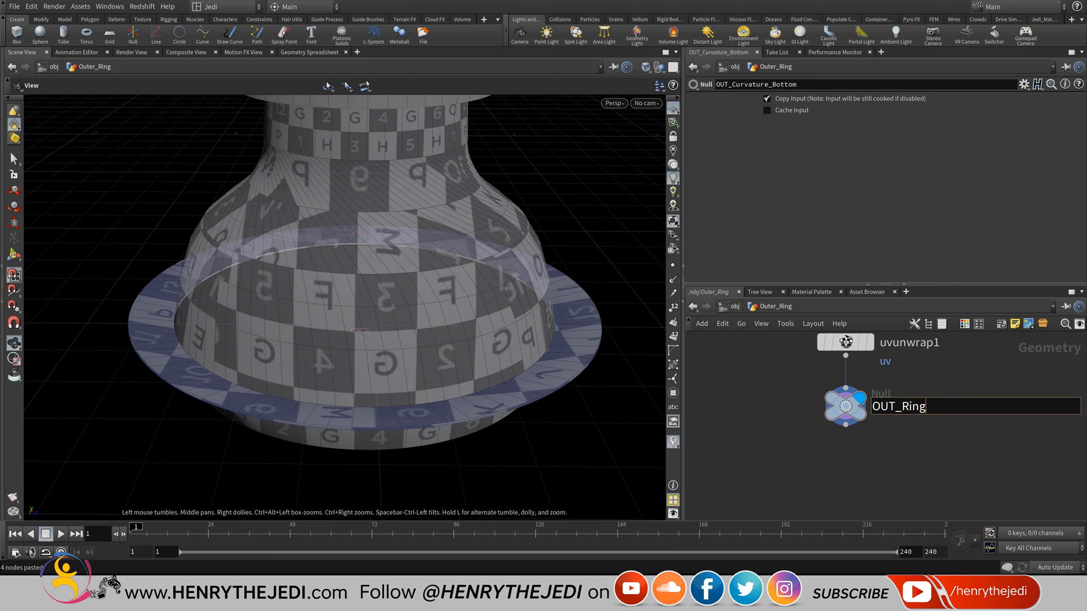
{"action": "key", "text": "Return"}
{"action": "key", "text": "ctrl+s"}
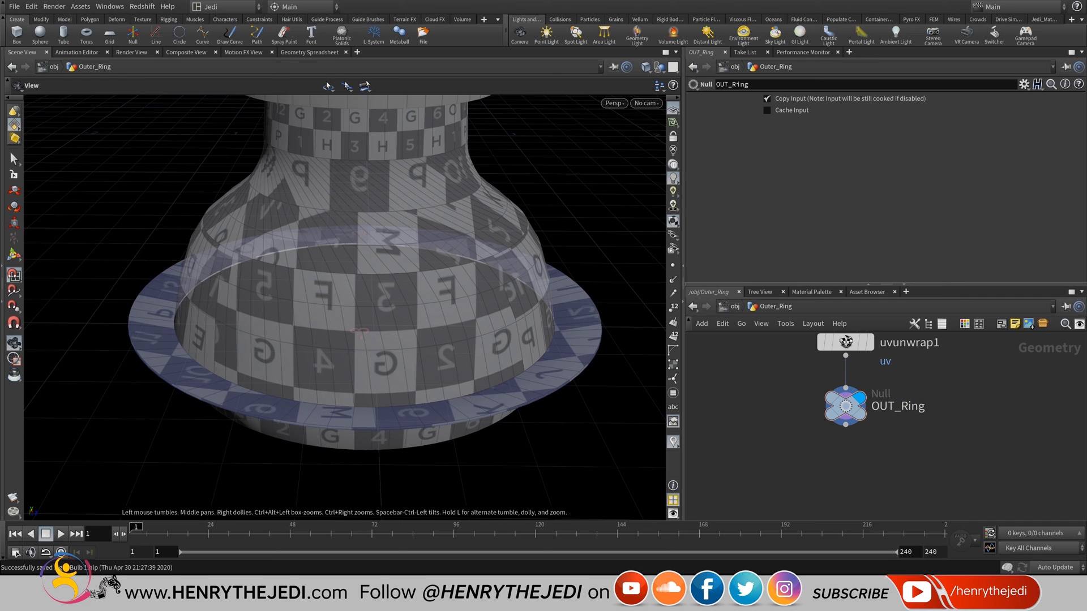
- Insert a Transform node between polyextrude1 and convert2 in the Outer_Ring network
{"action": "middle_click_drag", "start_coordinate": [860, 357], "coordinate": [820, 538]}
{"action": "middle_click_drag", "start_coordinate": [806, 391], "coordinate": [795, 423]}
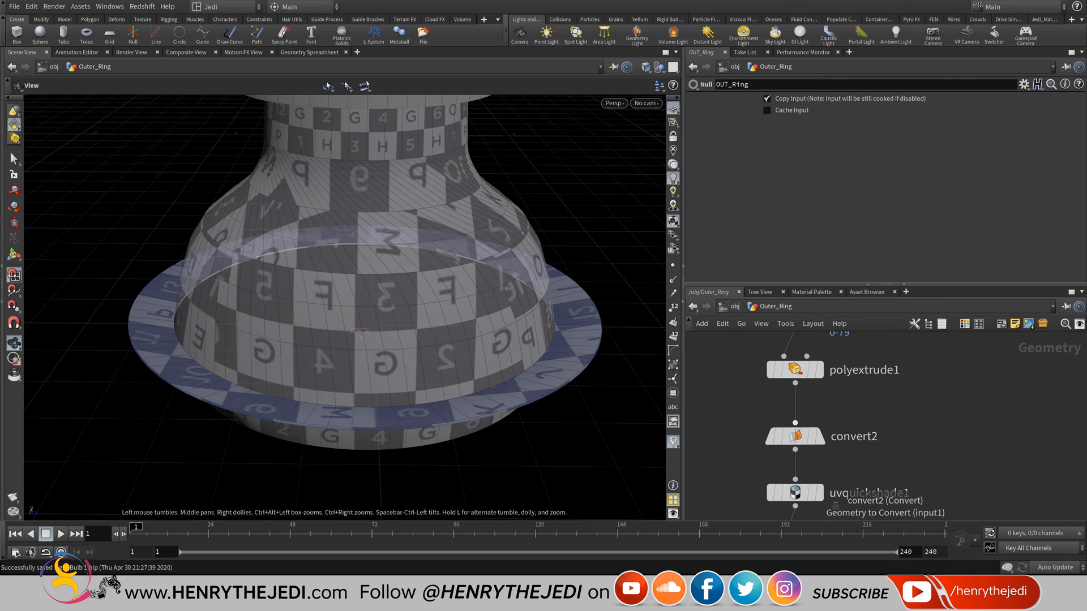
{"action": "key", "text": "Tab"}
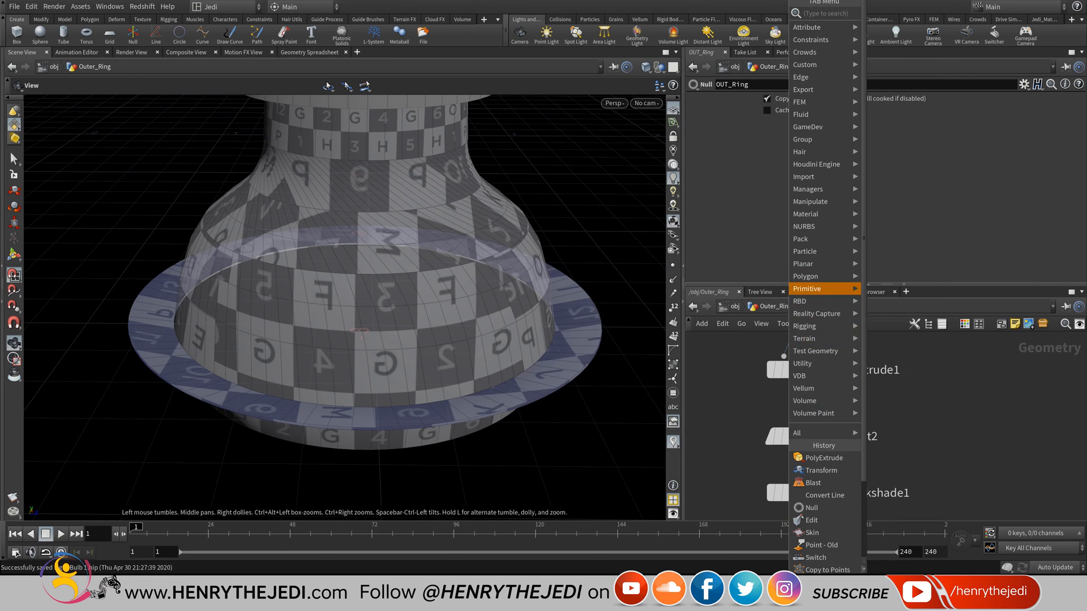
{"action": "mouse_move", "coordinate": [824, 202]}
{"action": "left_click", "coordinate": [983, 340]}
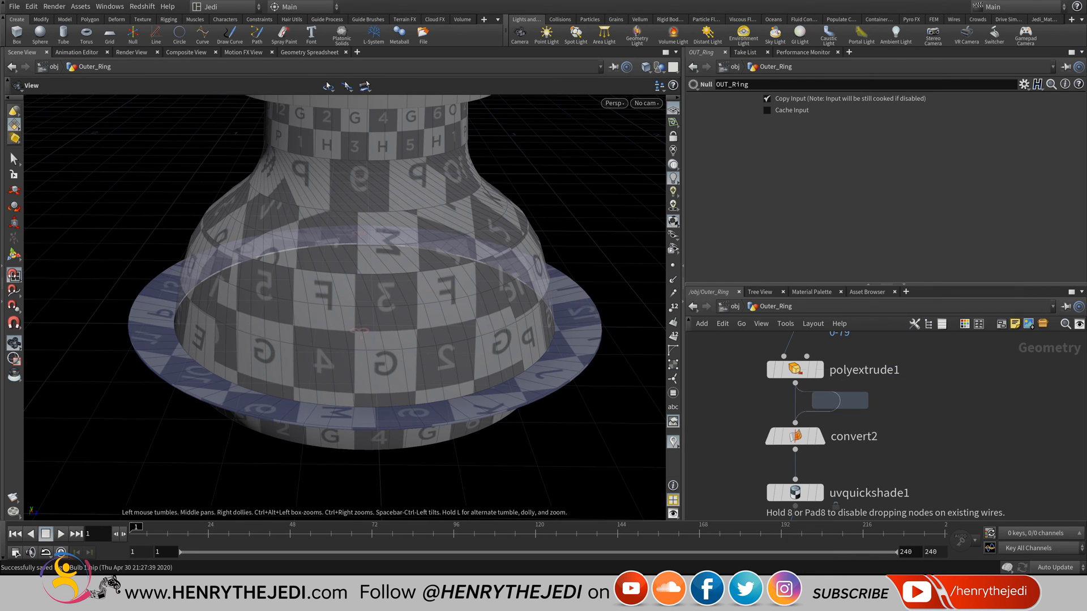
{"action": "left_click", "coordinate": [787, 401]}
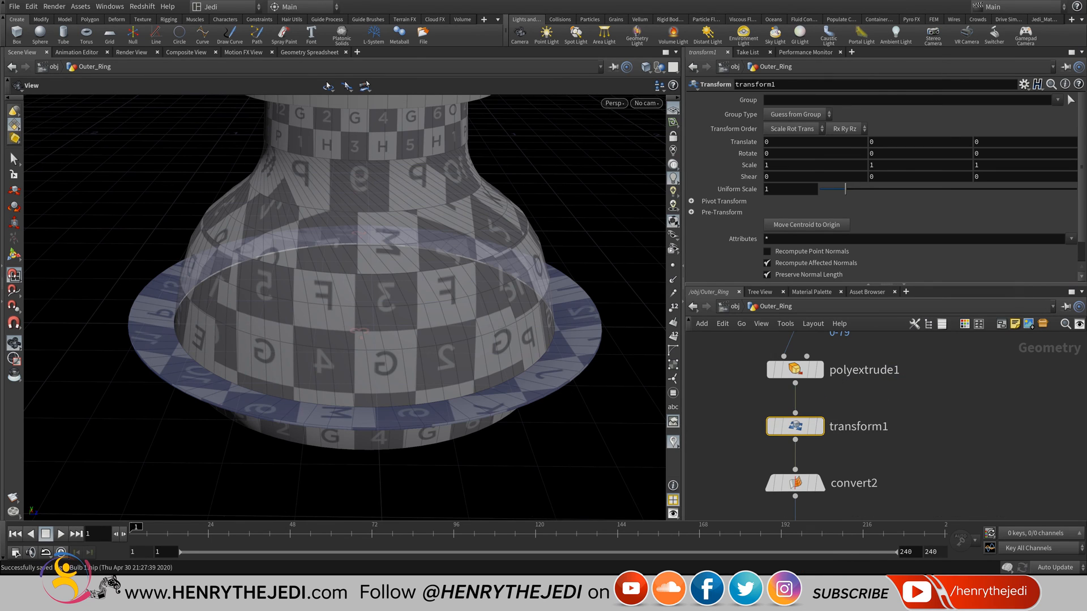
- Enlarge the ring with transform1 to a uniform scale of 1.152, checking its gap from the bulb against the reference photo
{"action": "middle_click_drag", "start_coordinate": [778, 188], "coordinate": [849, 229]}
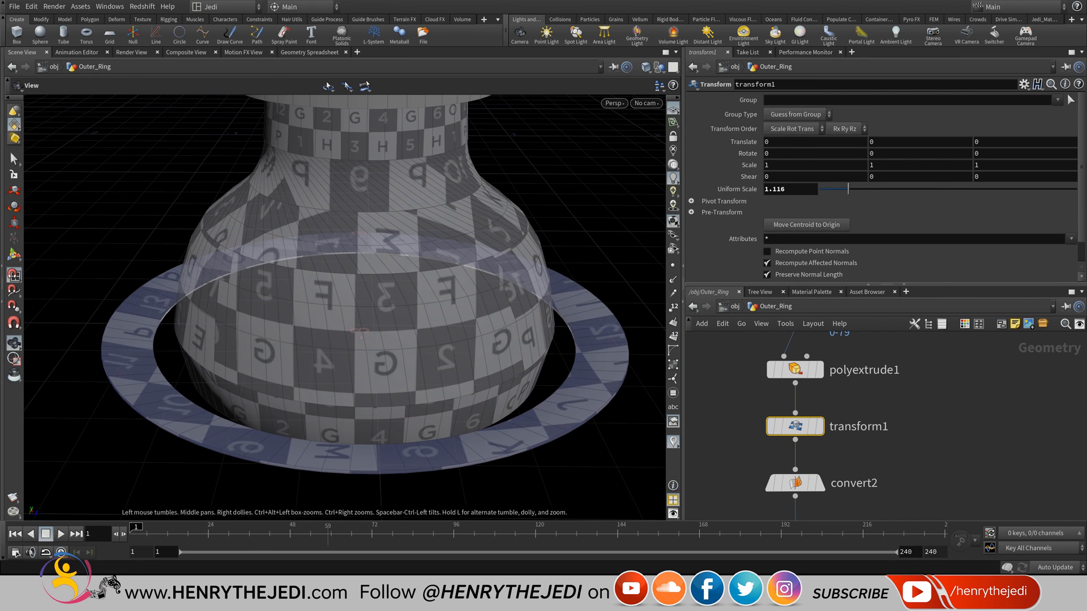
{"action": "key", "text": "alt+Tab"}
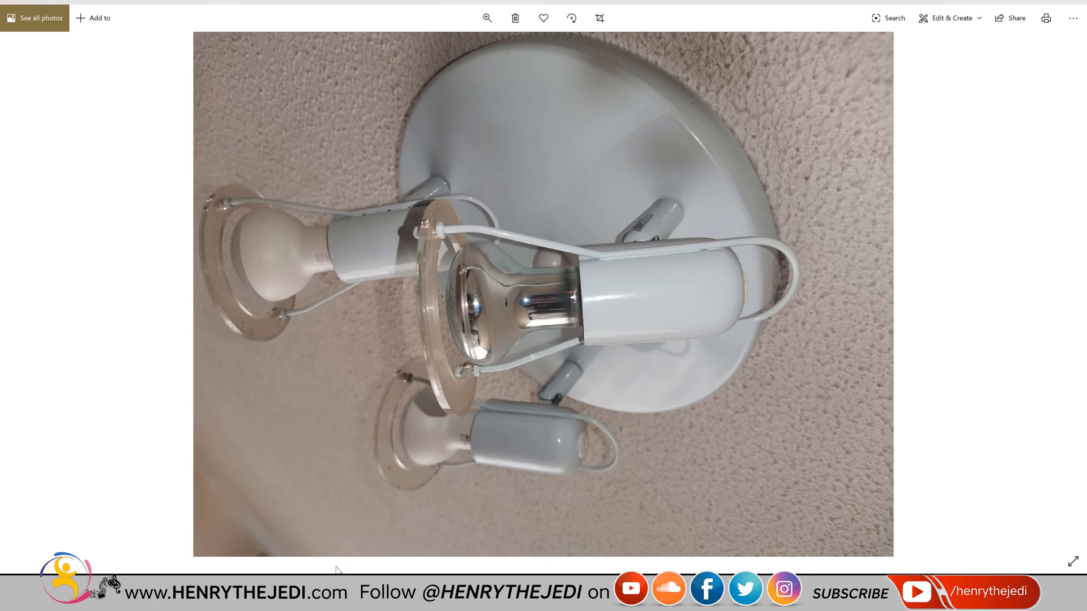
{"action": "key", "text": "alt+Tab"}
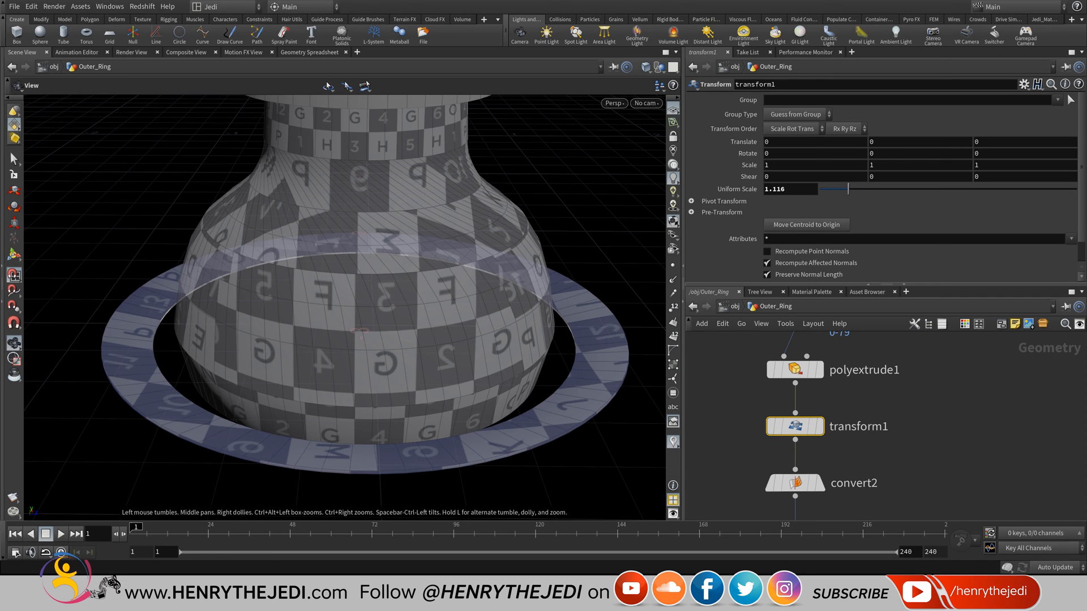
{"action": "middle_click_drag", "start_coordinate": [803, 189], "coordinate": [837, 223]}
- Lower the ring with a Y translation of -0.195 in transform1 and save the scene
{"action": "left_click_drag", "start_coordinate": [351, 340], "coordinate": [422, 272]}
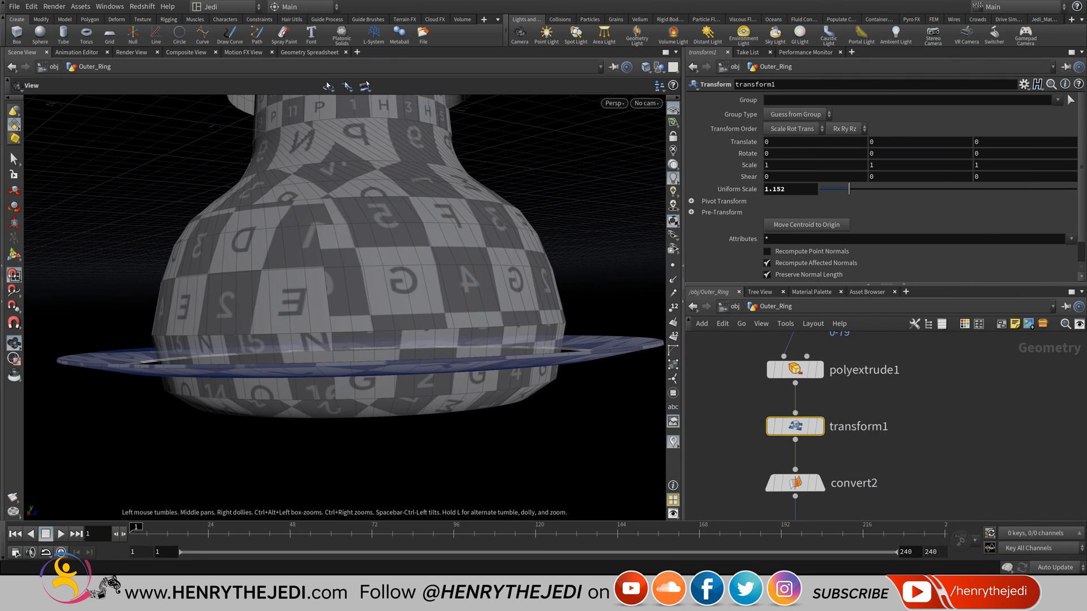
{"action": "middle_click_drag", "start_coordinate": [879, 141], "coordinate": [863, 175]}
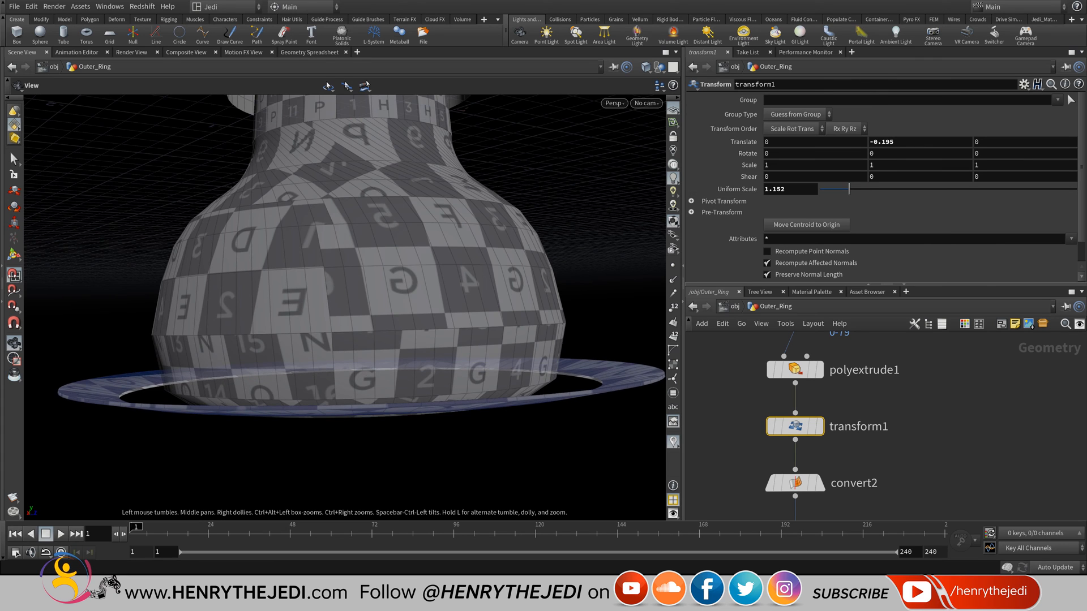
{"action": "left_click_drag", "start_coordinate": [339, 294], "coordinate": [368, 333]}
{"action": "key", "text": "ctrl+s"}
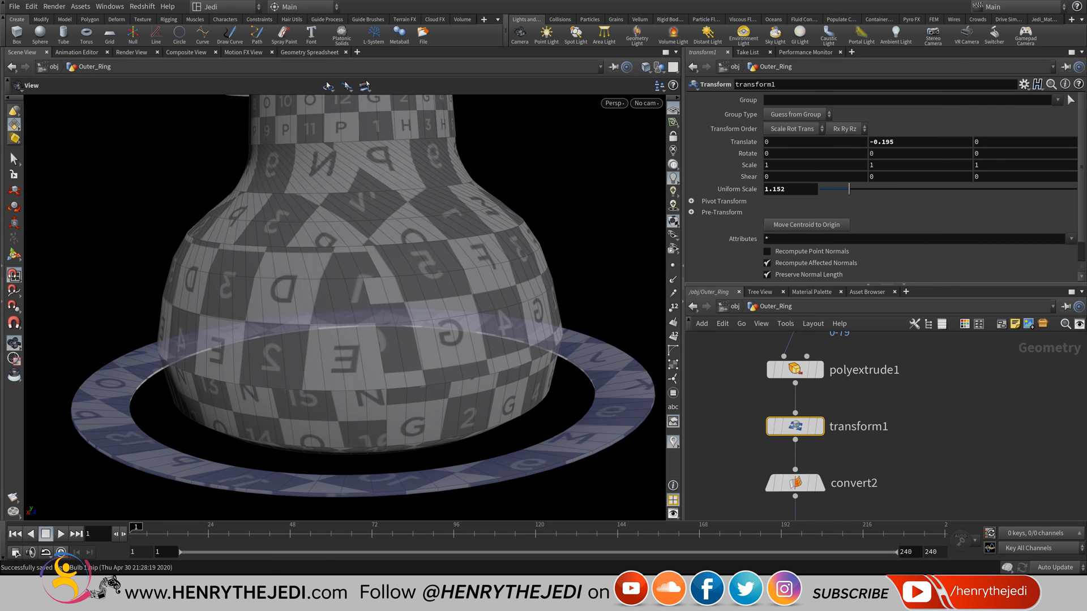
- At object level, show the bulb and ring in the front viewport and compare them with the reference photo
{"action": "key", "text": "u"}
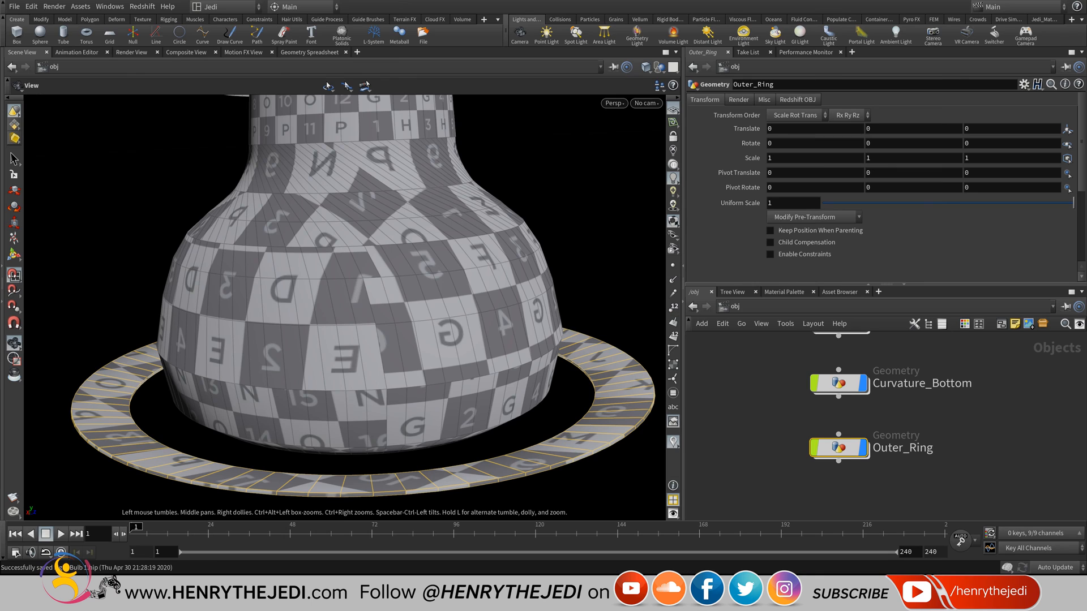
{"action": "left_click_drag", "start_coordinate": [345, 306], "coordinate": [346, 303]}
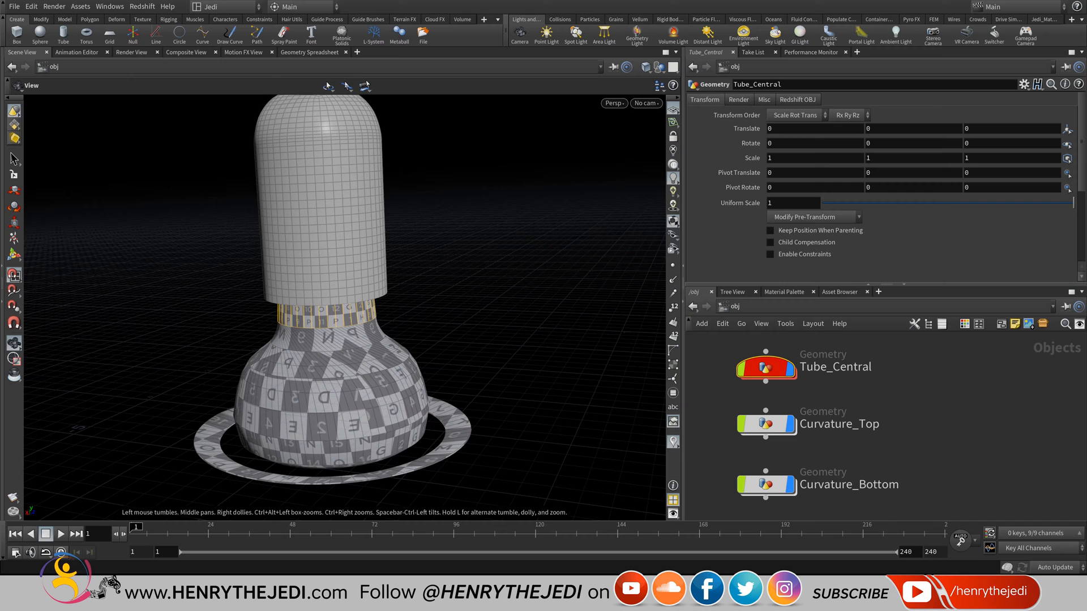
{"action": "left_click", "coordinate": [614, 103]}
{"action": "mouse_move", "coordinate": [619, 127]}
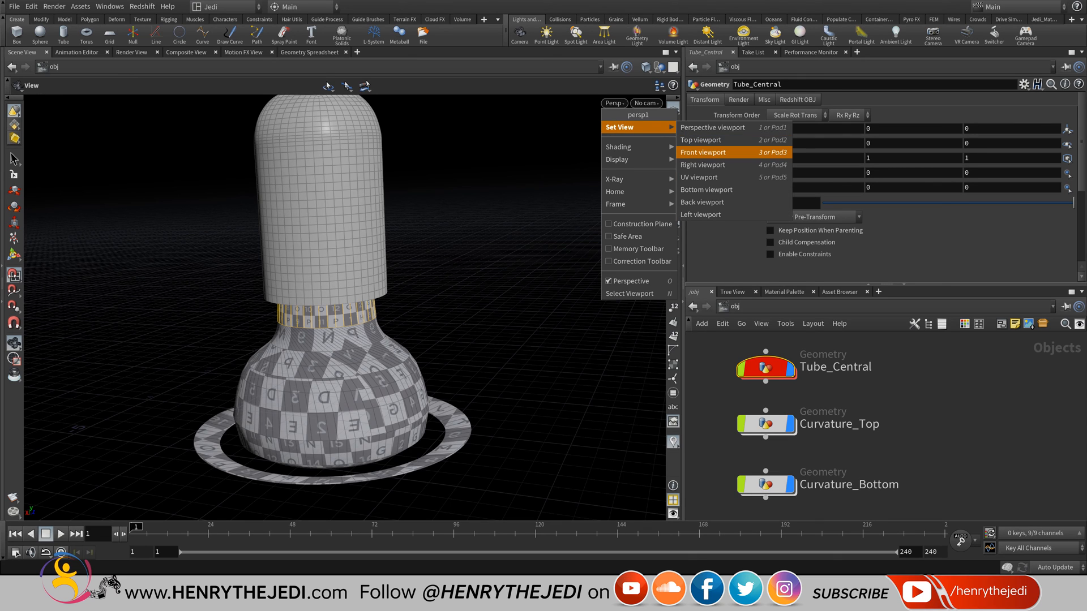
{"action": "left_click", "coordinate": [713, 152]}
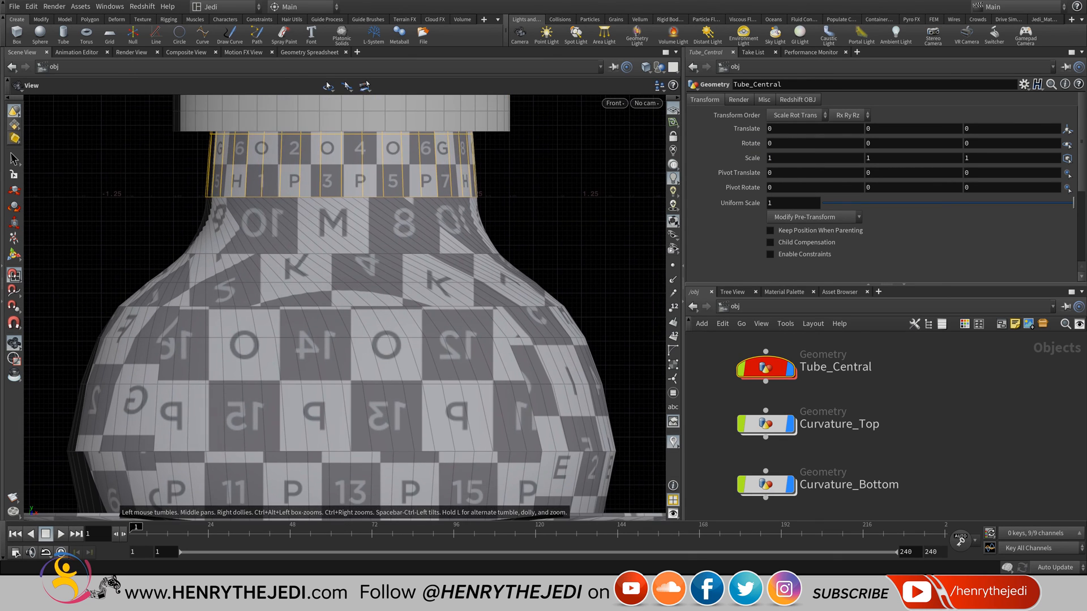
{"action": "key", "text": "alt+Tab"}
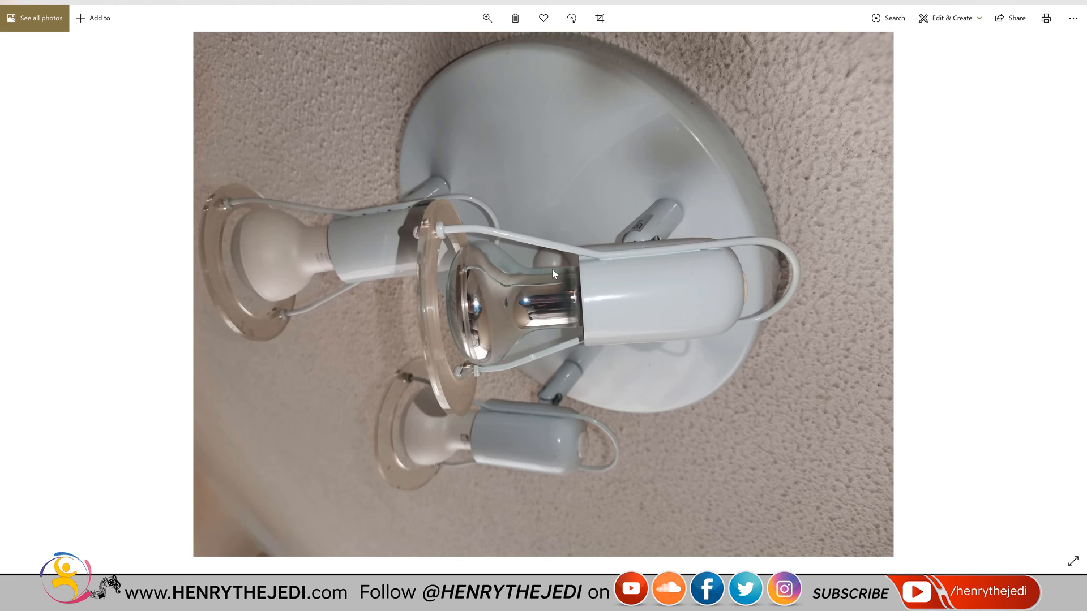
{"action": "key", "text": "alt+Tab"}
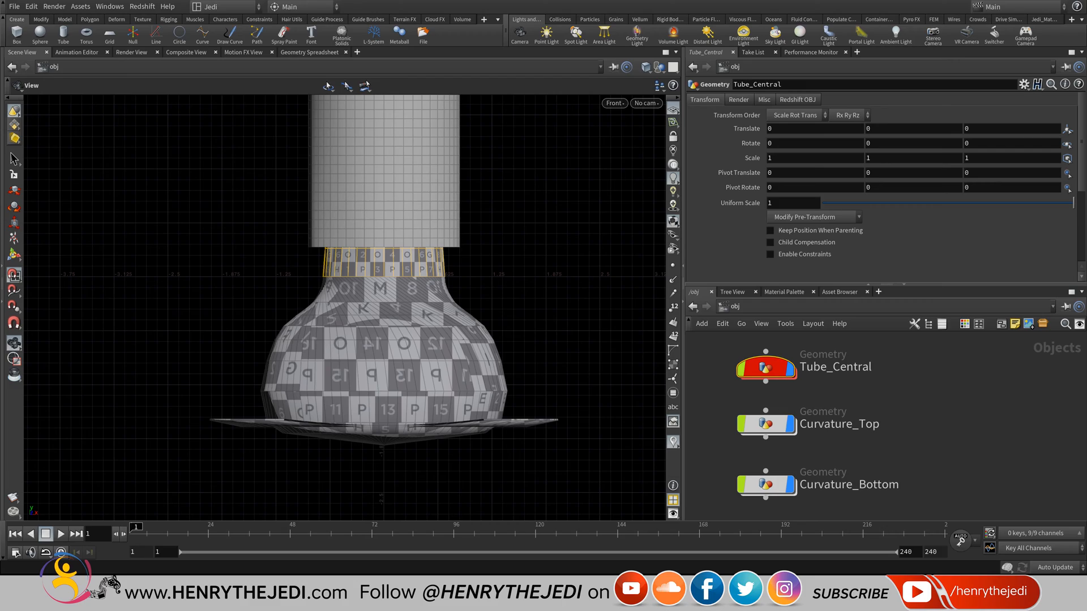
{"action": "middle_click_drag", "start_coordinate": [379, 309], "coordinate": [356, 323]}
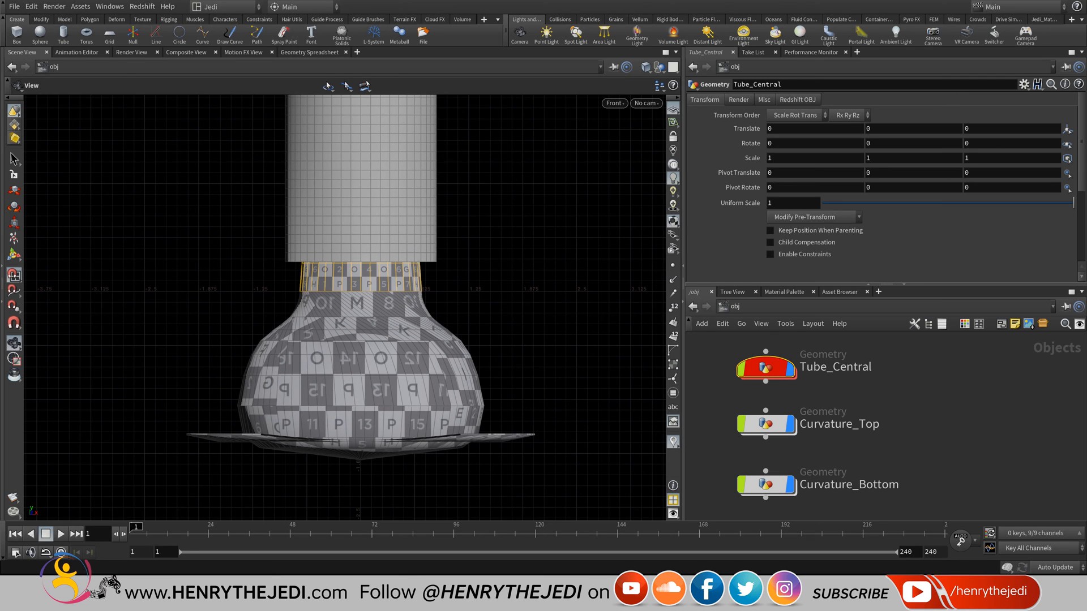
- Duplicate the Outer_Ring object and place the copy below the Lid node in the object network
{"action": "middle_click_drag", "start_coordinate": [742, 503], "coordinate": [767, 357]}
{"action": "left_click_drag", "start_coordinate": [790, 403], "coordinate": [778, 457], "text": "alt"}
{"action": "middle_click_drag", "start_coordinate": [778, 458], "coordinate": [917, 468]}
{"action": "scroll", "coordinate": [981, 464], "scroll_direction": "down", "scroll_amount": 5}
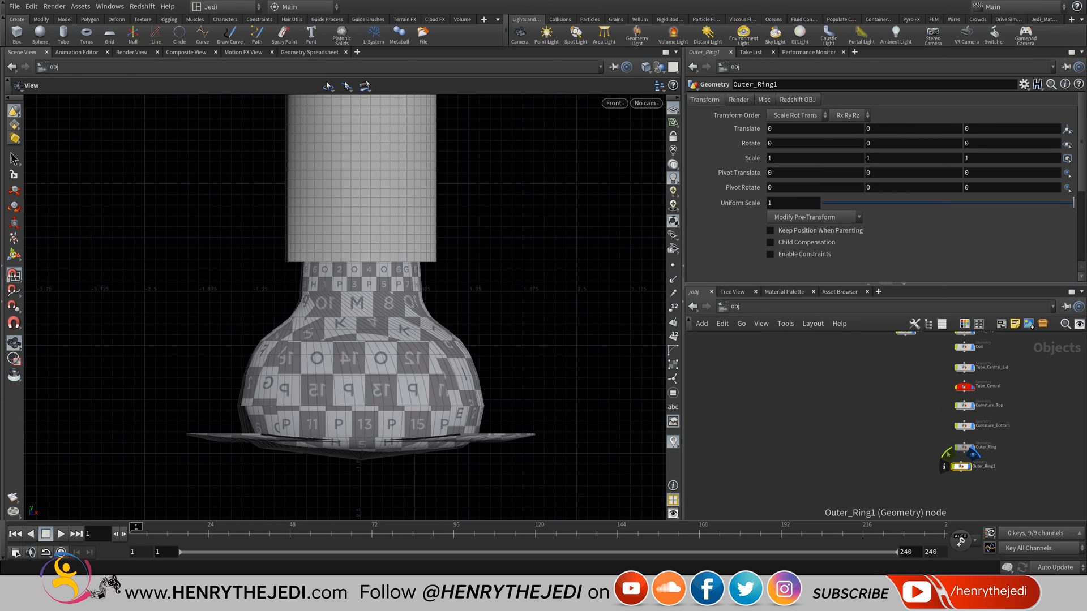
{"action": "left_click_drag", "start_coordinate": [961, 467], "coordinate": [895, 361]}
{"action": "scroll", "coordinate": [944, 310], "scroll_direction": "up", "scroll_amount": 5}
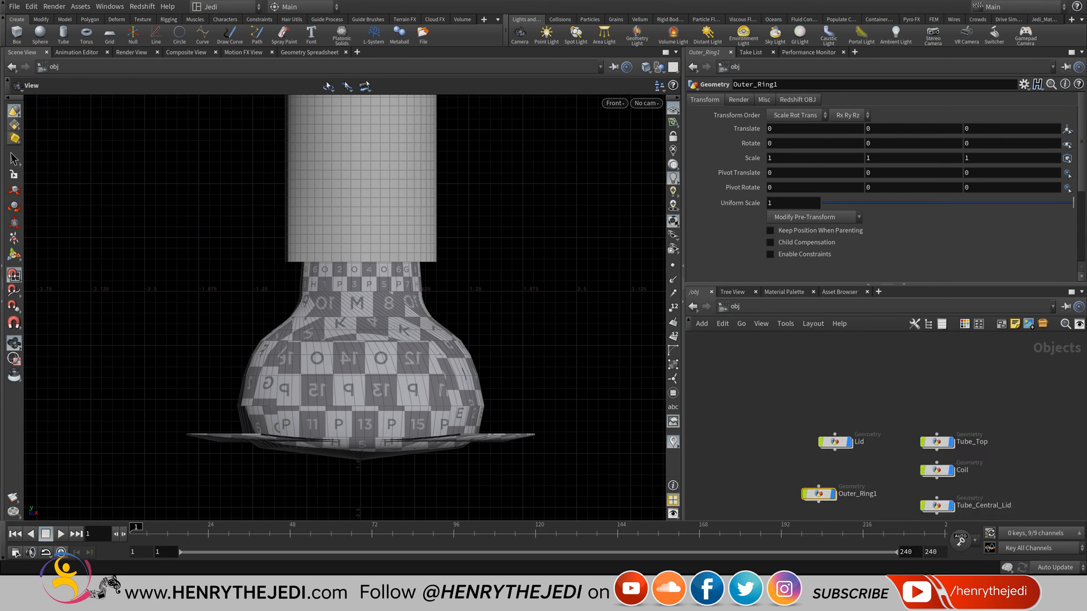
- Rename the duplicated ring object as Outer_Lines
{"action": "left_click", "coordinate": [866, 463]}
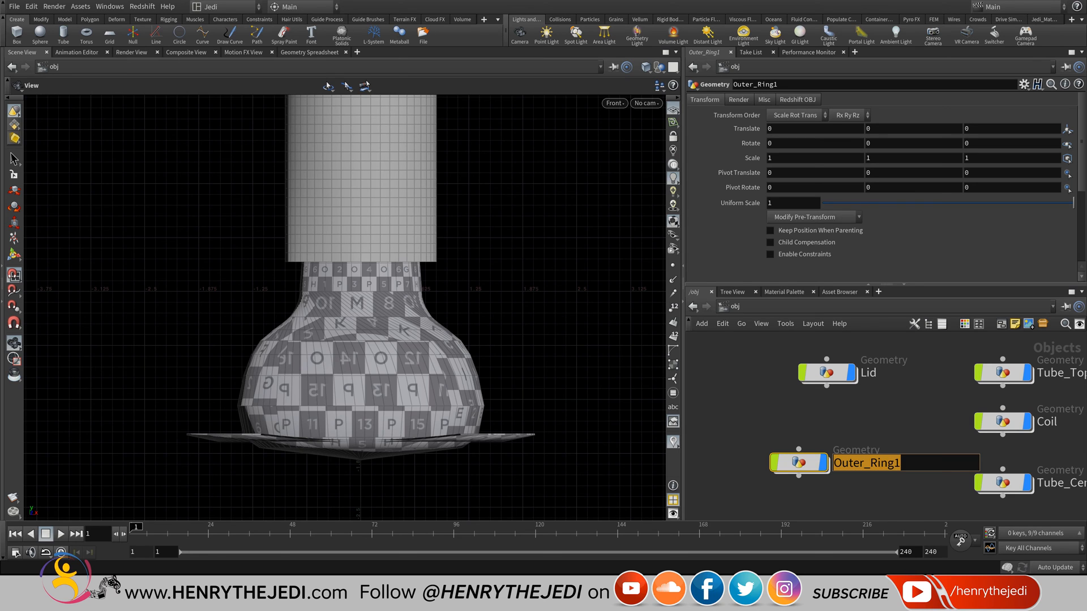
{"action": "type", "text": "Outer_"}
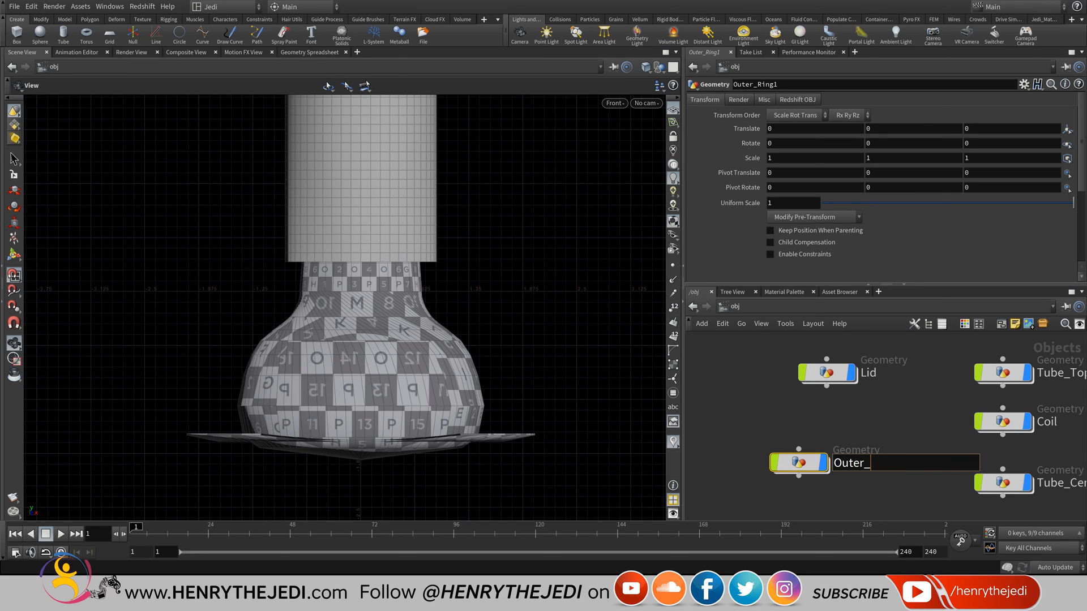
{"action": "type", "text": "Lines"}
{"action": "key", "text": "Return"}
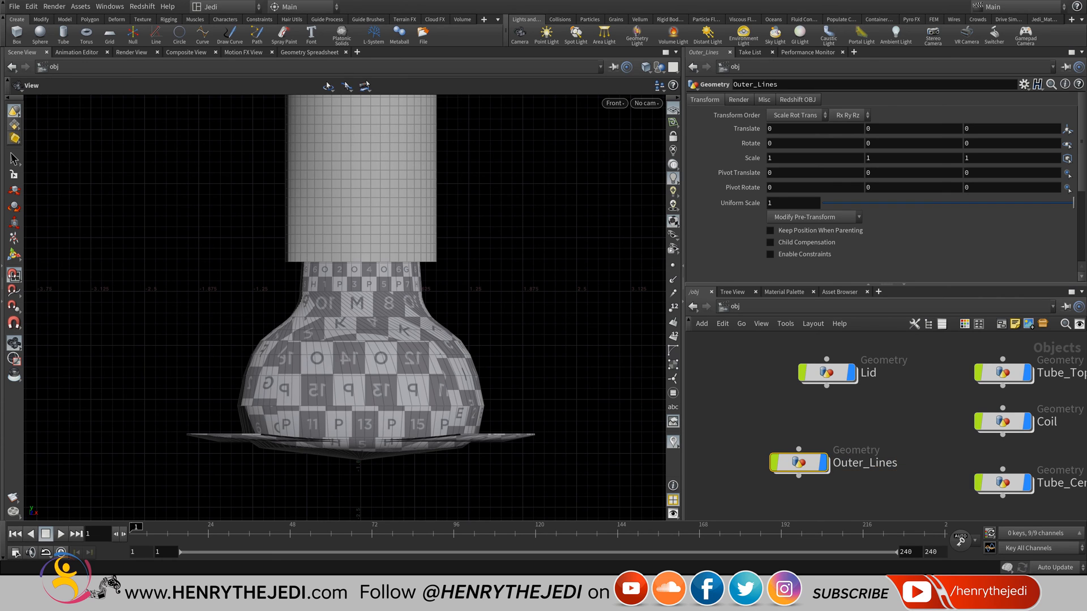
- Enter the Outer_Lines network and select and display its object_merge1 node
{"action": "double_click", "coordinate": [798, 462]}
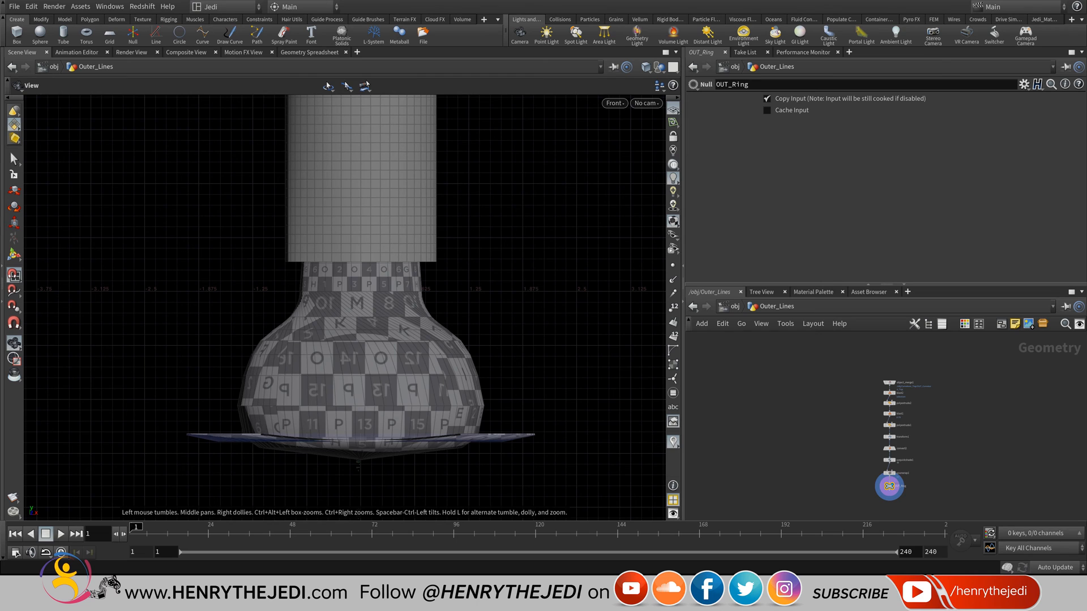
{"action": "scroll", "coordinate": [894, 376], "scroll_direction": "up", "scroll_amount": 8}
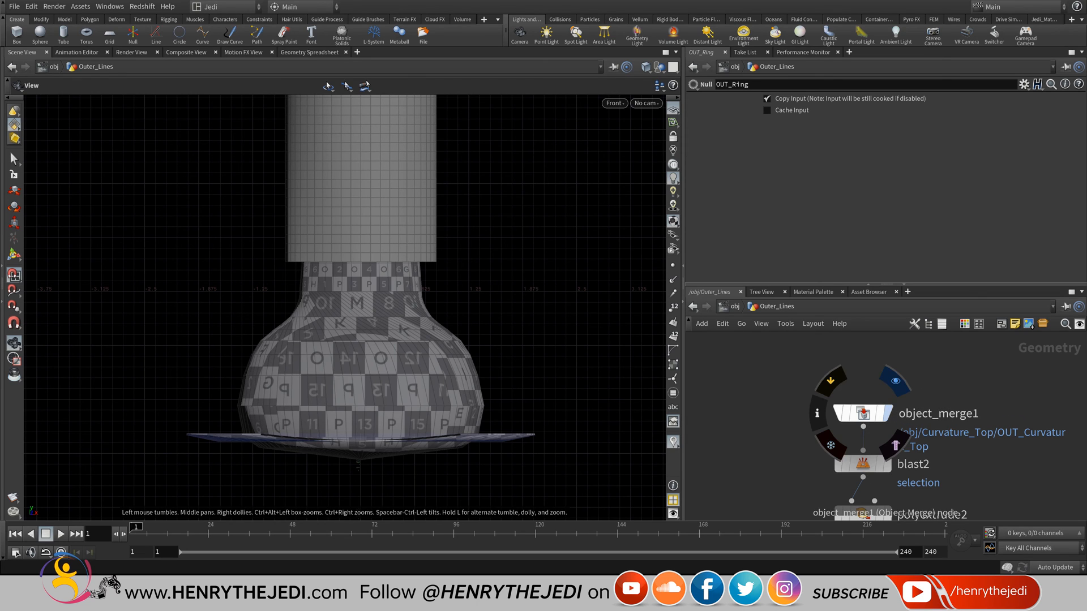
{"action": "left_click", "coordinate": [863, 413]}
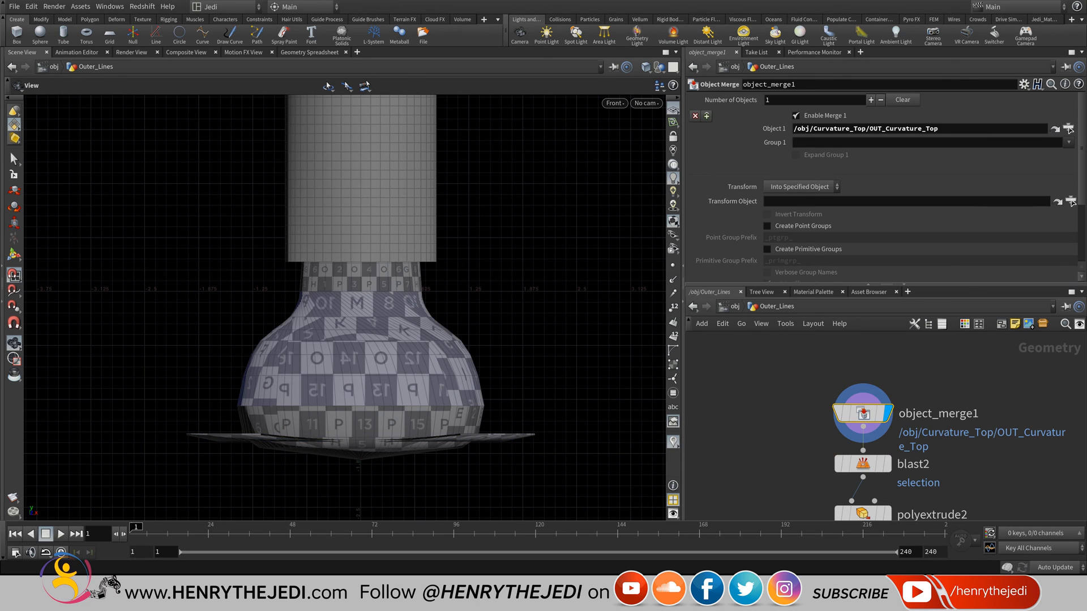
- Examine Tube_Top and Lid at object level to identify which object forms the rounded shell above the neck
{"action": "middle_click_drag", "start_coordinate": [374, 238], "coordinate": [346, 372]}
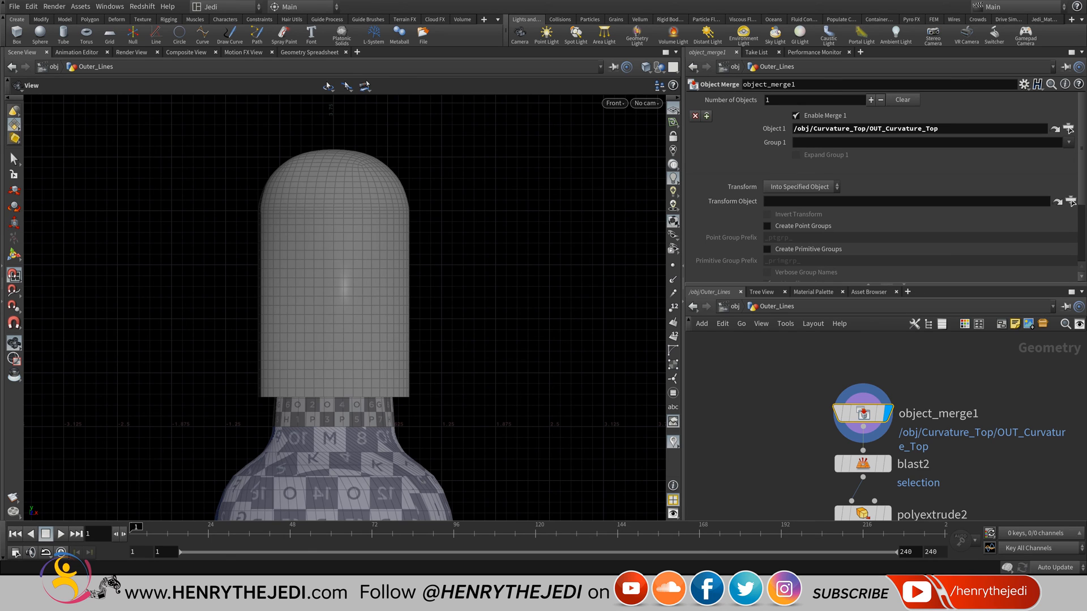
{"action": "key", "text": "u"}
{"action": "scroll", "coordinate": [895, 405], "scroll_direction": "down", "scroll_amount": 3}
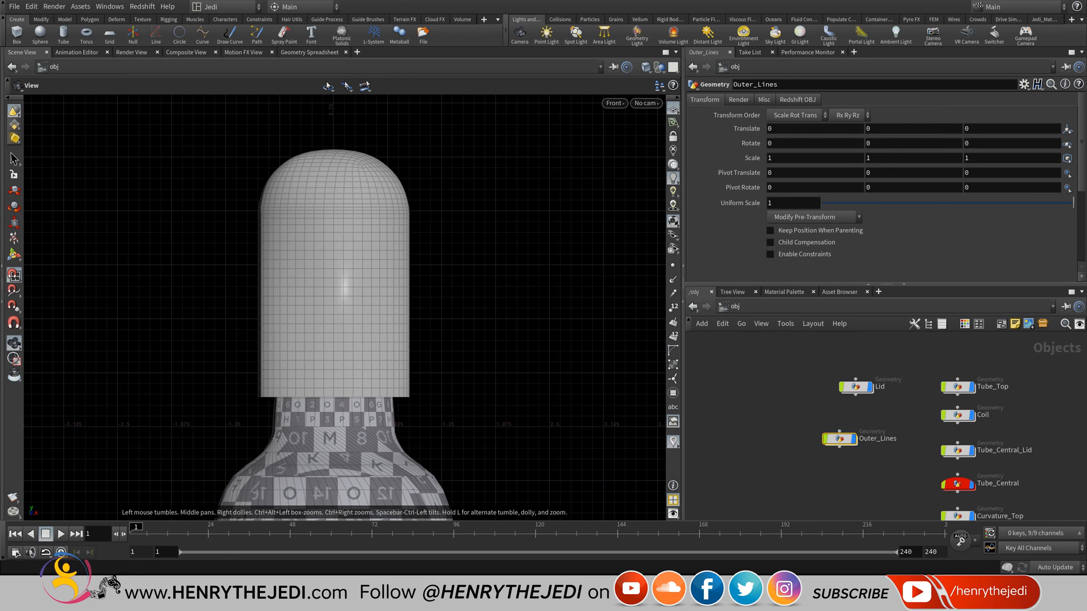
{"action": "scroll", "coordinate": [1003, 407], "scroll_direction": "up", "scroll_amount": 3}
{"action": "middle_click_drag", "start_coordinate": [995, 419], "coordinate": [899, 441]}
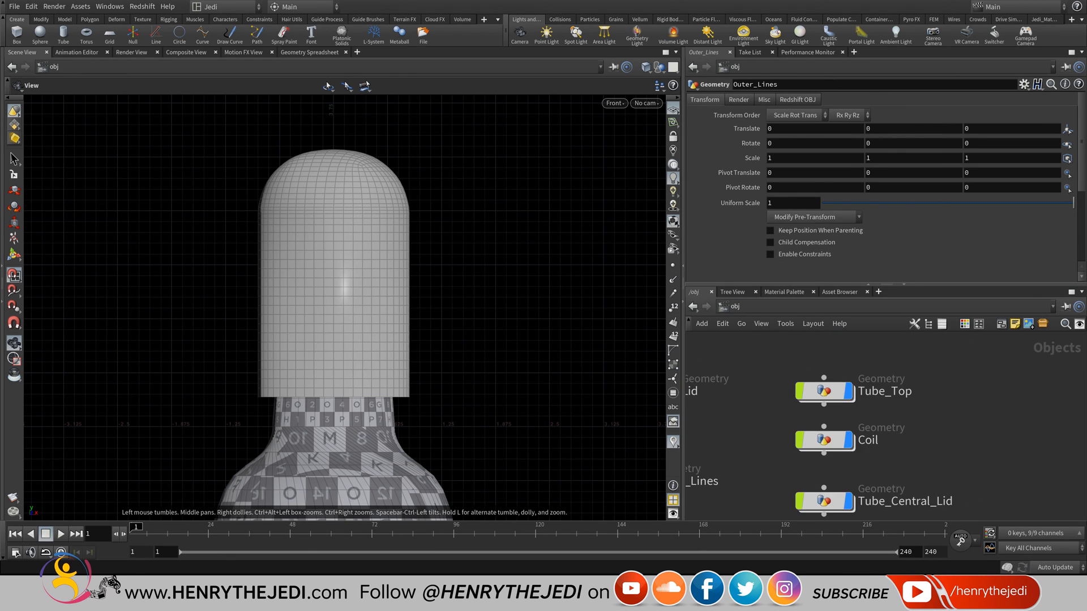
{"action": "left_click", "coordinate": [823, 390]}
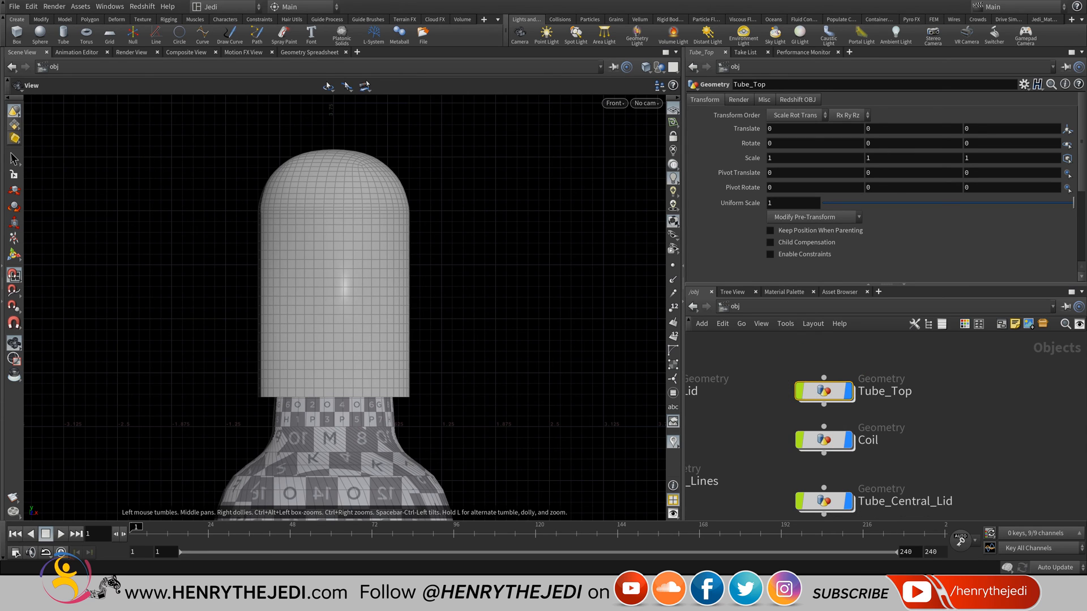
{"action": "middle_click_drag", "start_coordinate": [824, 391], "coordinate": [959, 407]}
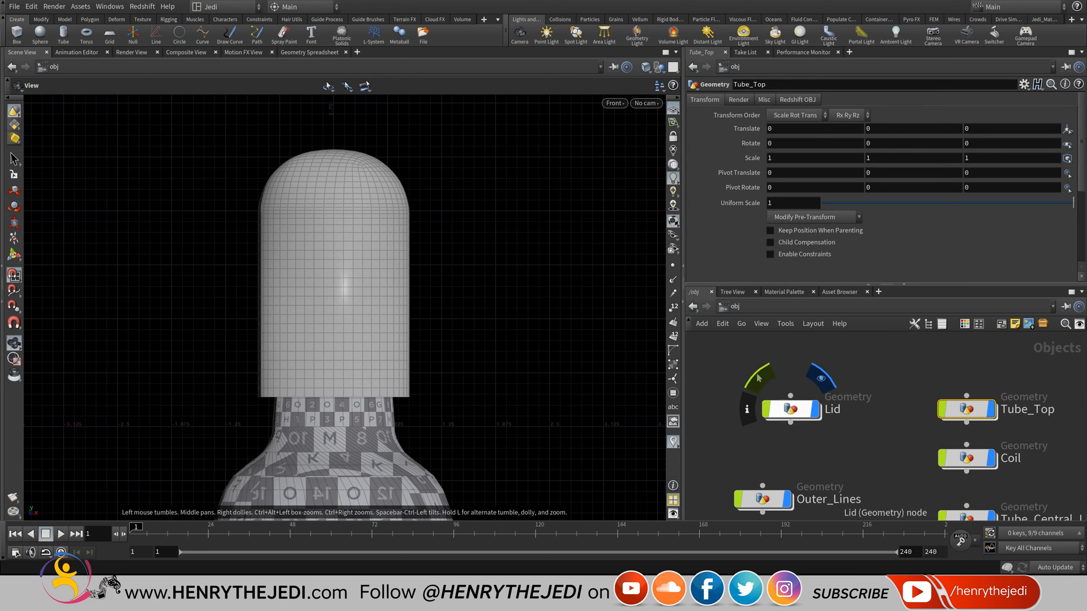
{"action": "left_click", "coordinate": [789, 408]}
{"action": "middle_click_drag", "start_coordinate": [759, 378], "coordinate": [894, 314]}
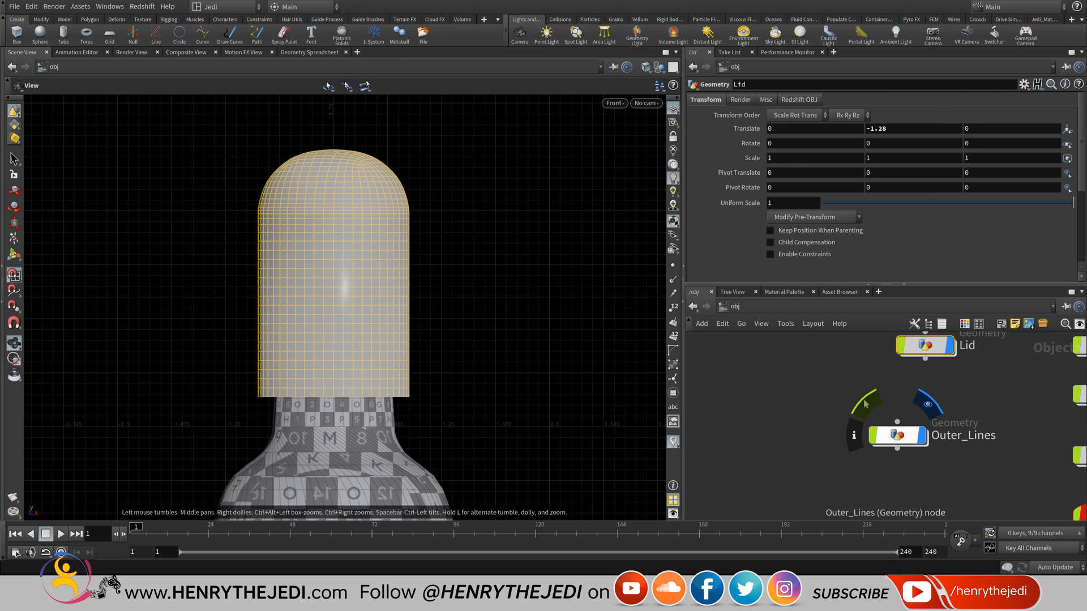
- In the Outer_Lines network, set object_merge1 to merge /obj/Lid/OUT_Lid as Object 1
{"action": "double_click", "coordinate": [886, 435]}
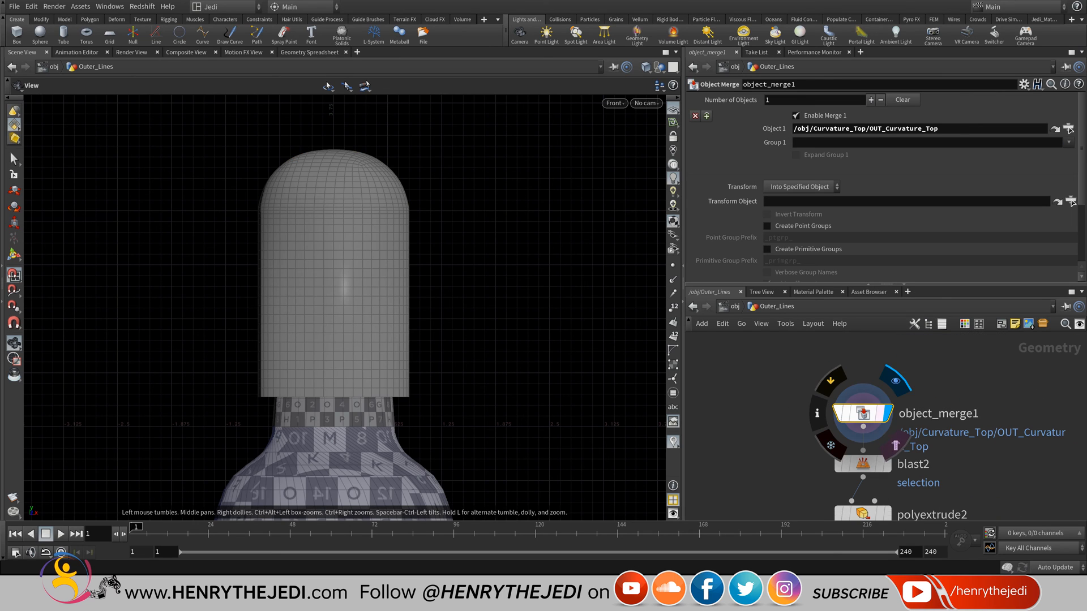
{"action": "left_click", "coordinate": [1068, 129]}
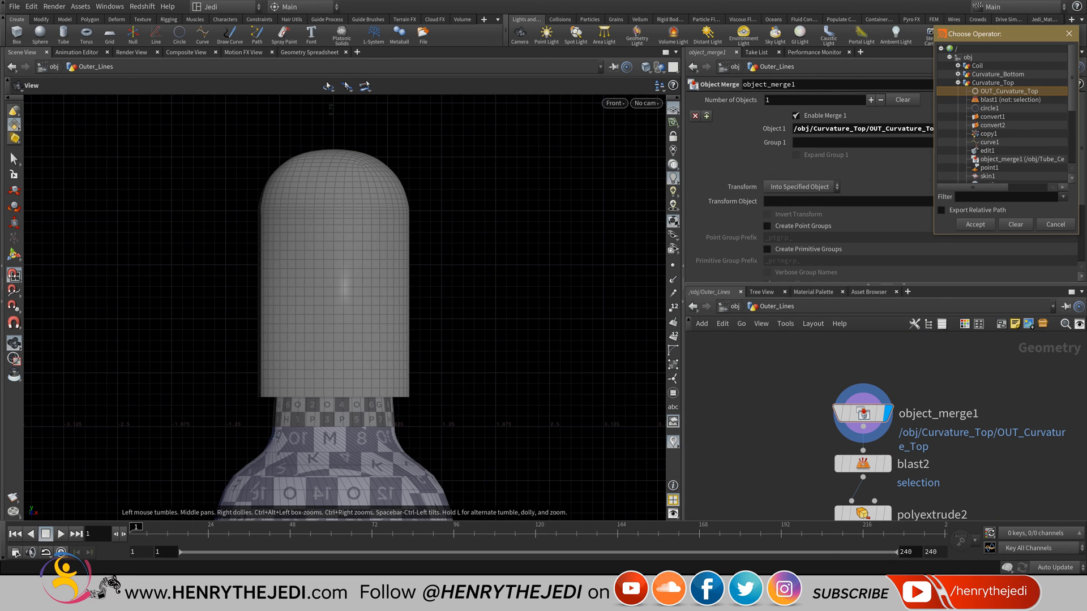
{"action": "left_click", "coordinate": [958, 82]}
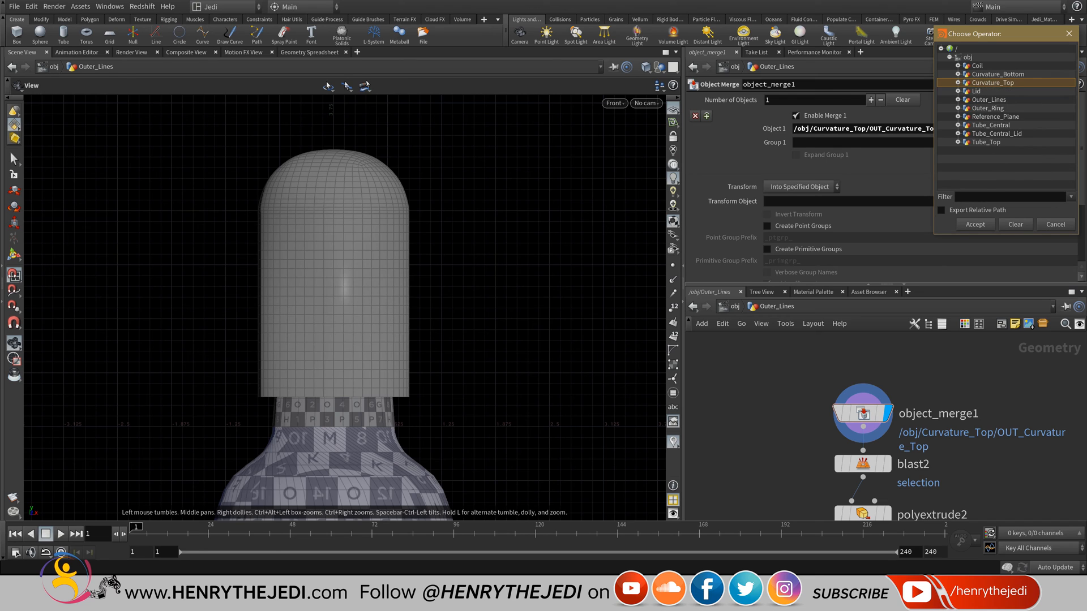
{"action": "left_click", "coordinate": [958, 91]}
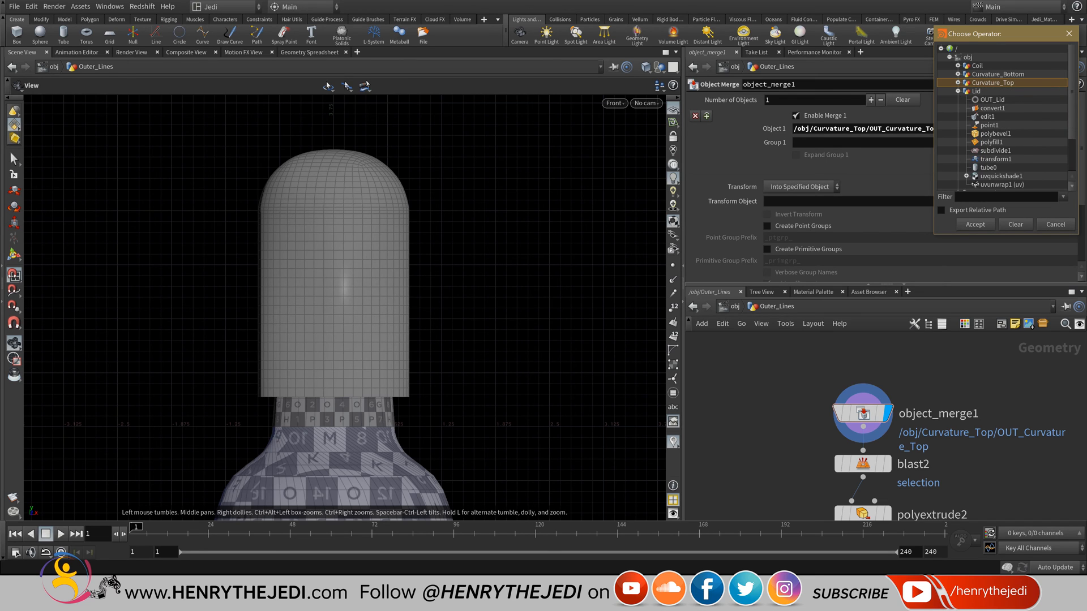
{"action": "double_click", "coordinate": [992, 100]}
{"action": "scroll", "coordinate": [905, 437], "scroll_direction": "down", "scroll_amount": 2}
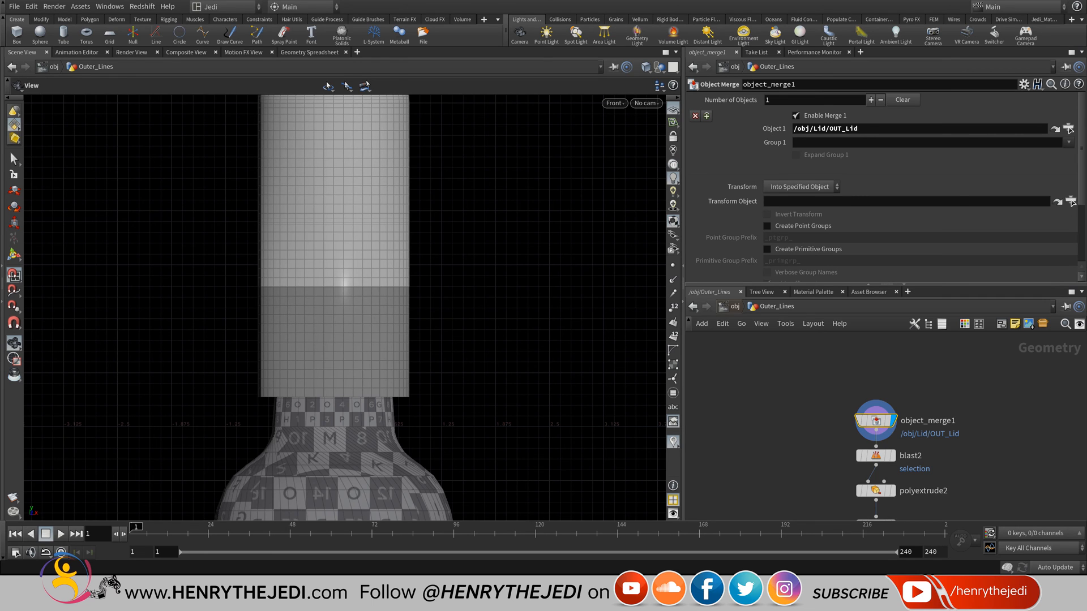
- Reset the Lid object's Y translation to 0 at object level
{"action": "left_click", "coordinate": [730, 306]}
{"action": "middle_click_drag", "start_coordinate": [926, 366], "coordinate": [837, 428]}
{"action": "left_click", "coordinate": [837, 408]}
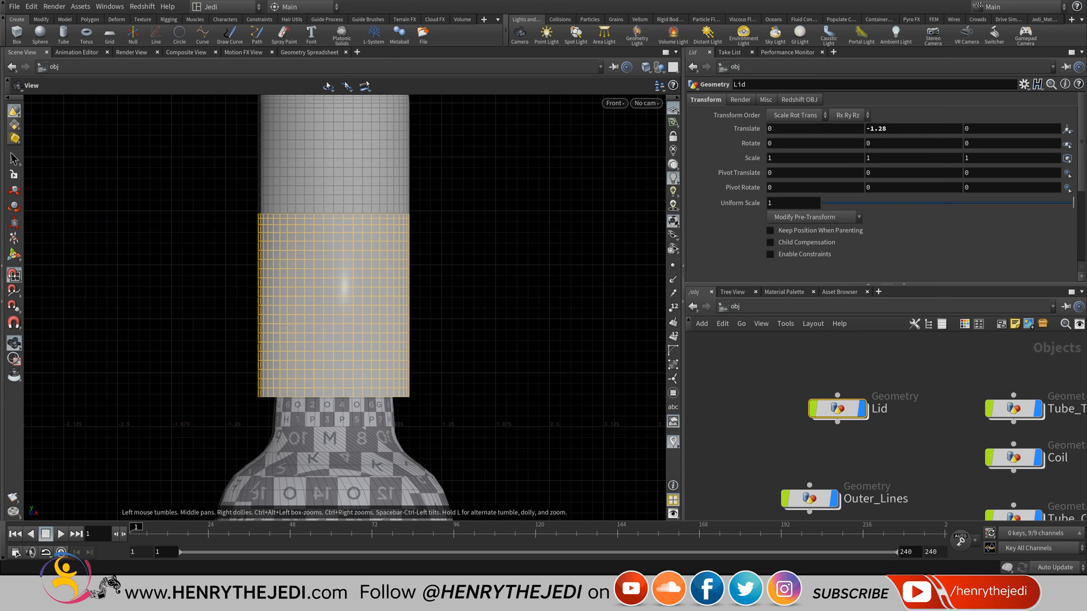
{"action": "double_click", "coordinate": [876, 129]}
{"action": "middle_click_drag", "start_coordinate": [339, 227], "coordinate": [335, 333]}
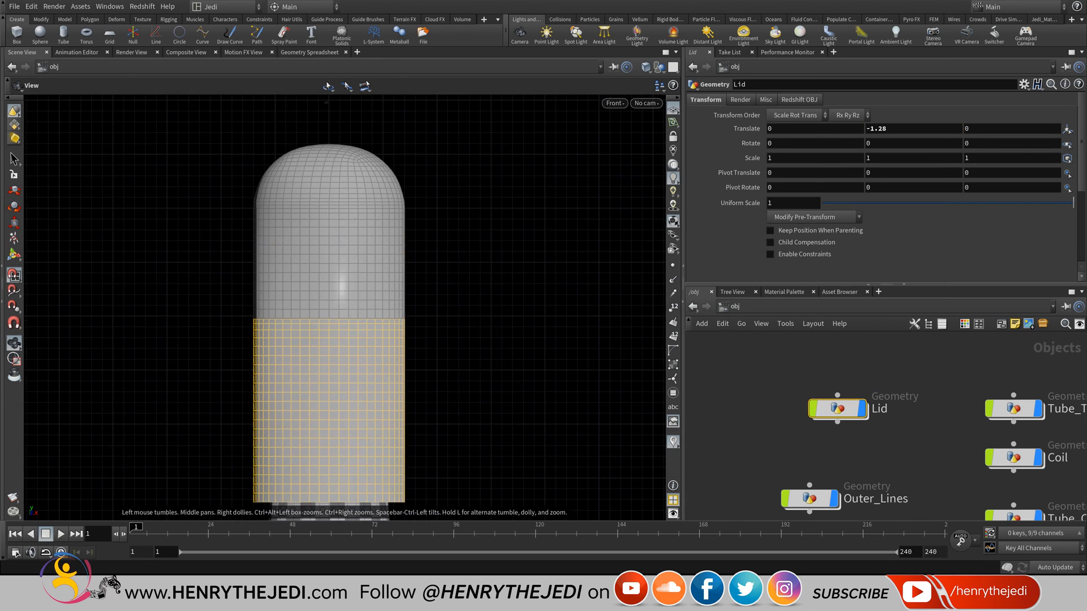
{"action": "left_click", "coordinate": [877, 128]}
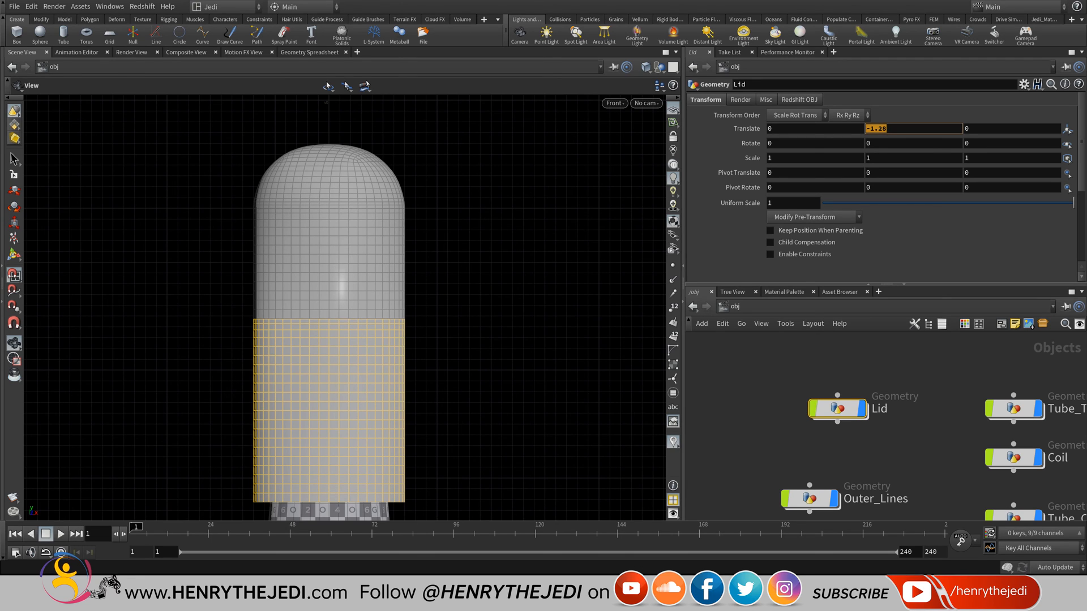
{"action": "type", "text": "0"}
{"action": "key", "text": "Return"}
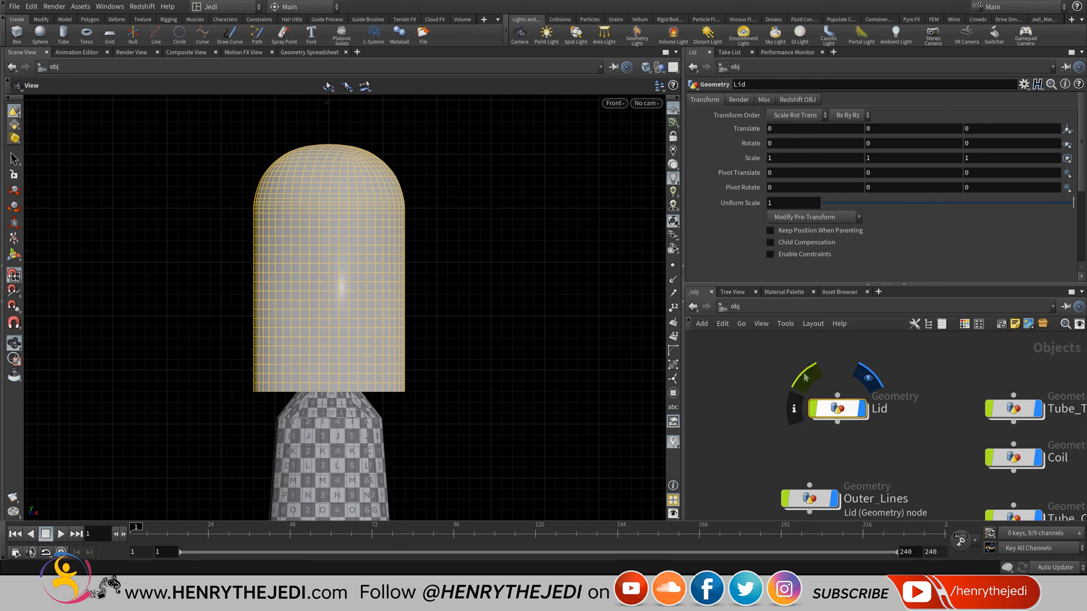
- In the Lid network, multiply transform1's Y translation bbox expression by 0.3
{"action": "double_click", "coordinate": [838, 408]}
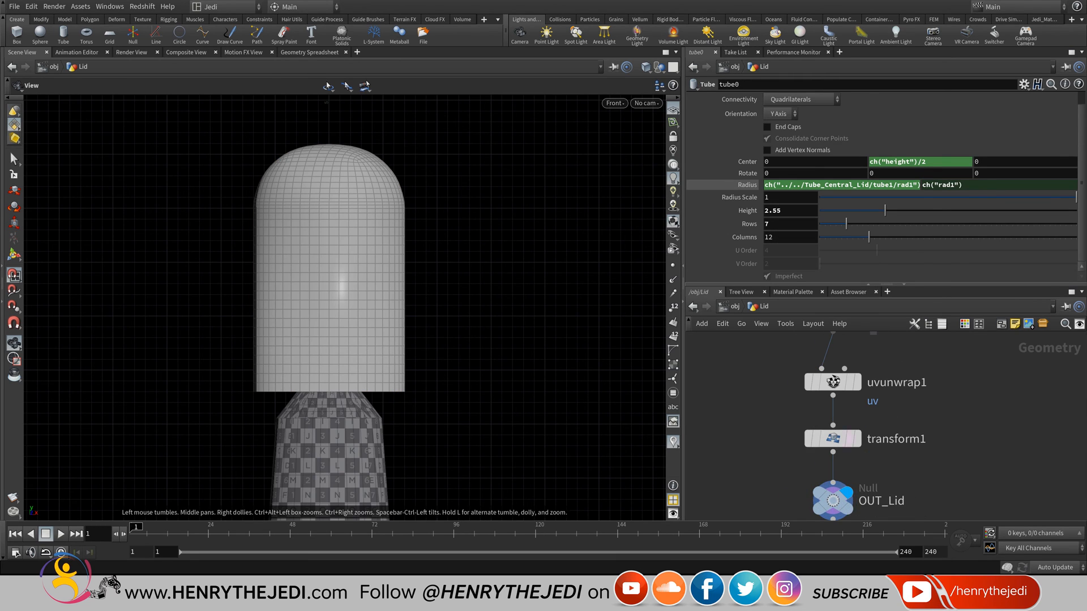
{"action": "left_click", "coordinate": [832, 439]}
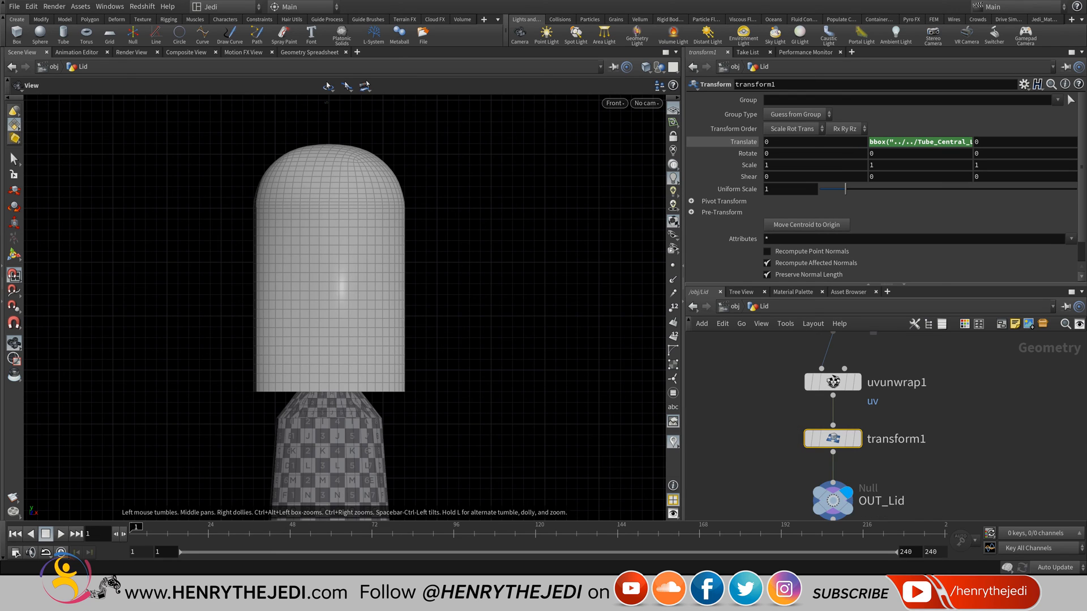
{"action": "left_click", "coordinate": [906, 142]}
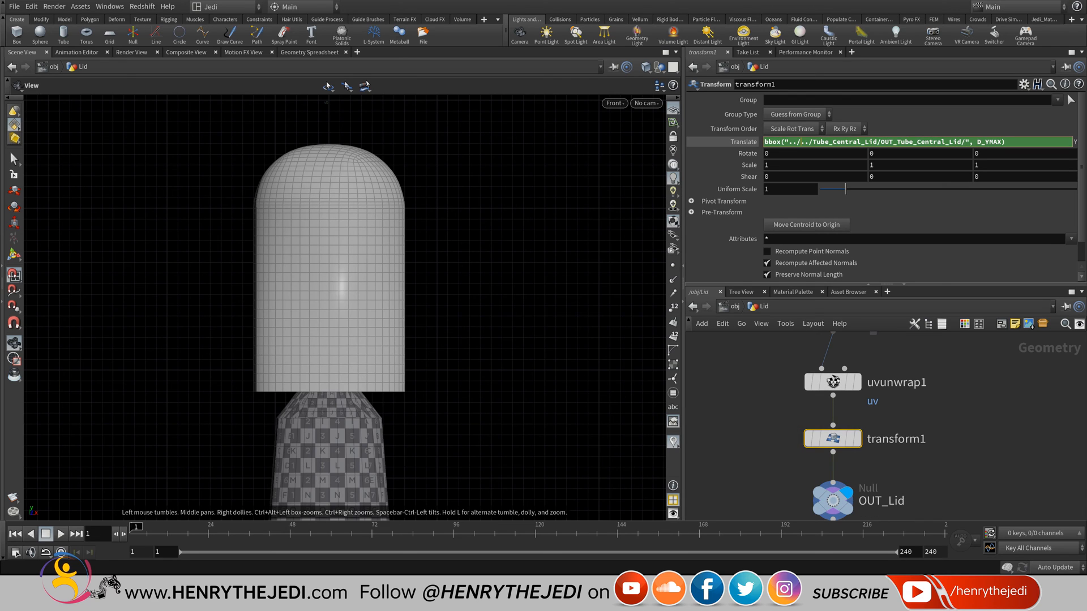
{"action": "key", "text": "Return"}
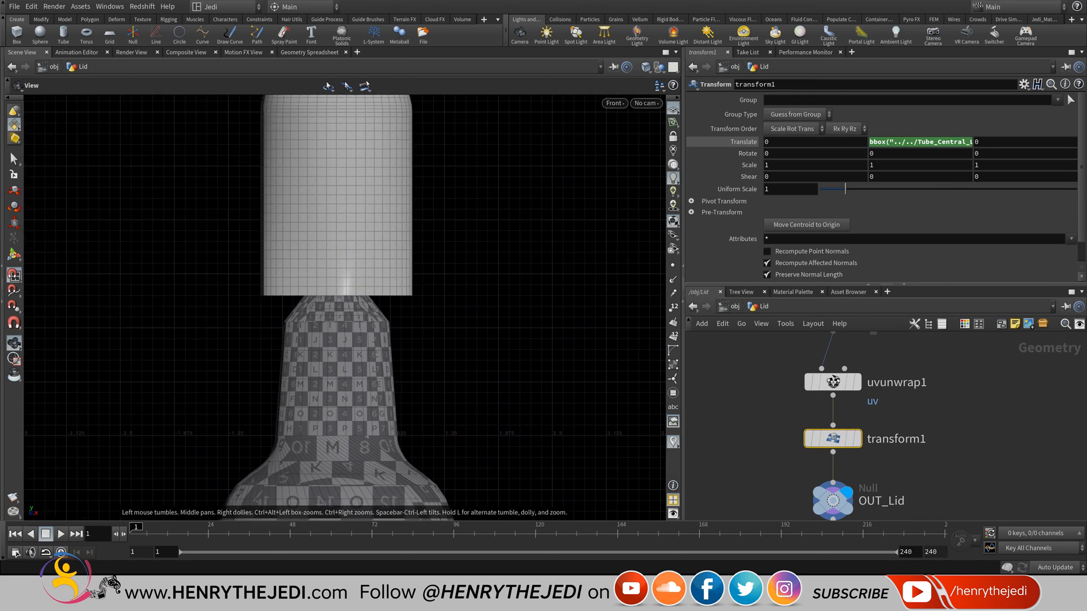
{"action": "left_click", "coordinate": [922, 142]}
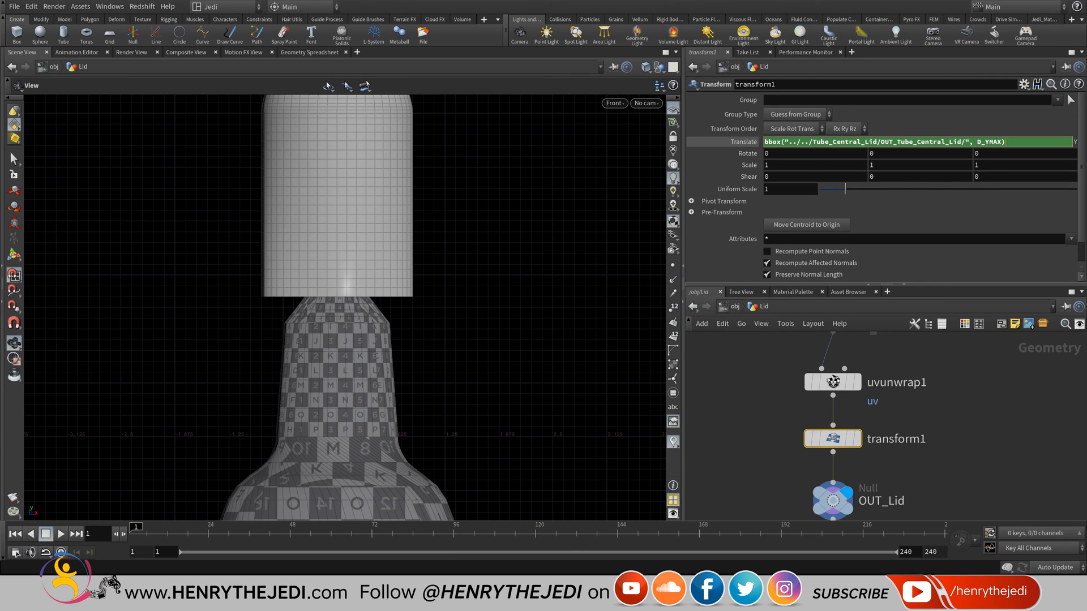
{"action": "type", "text": "*"}
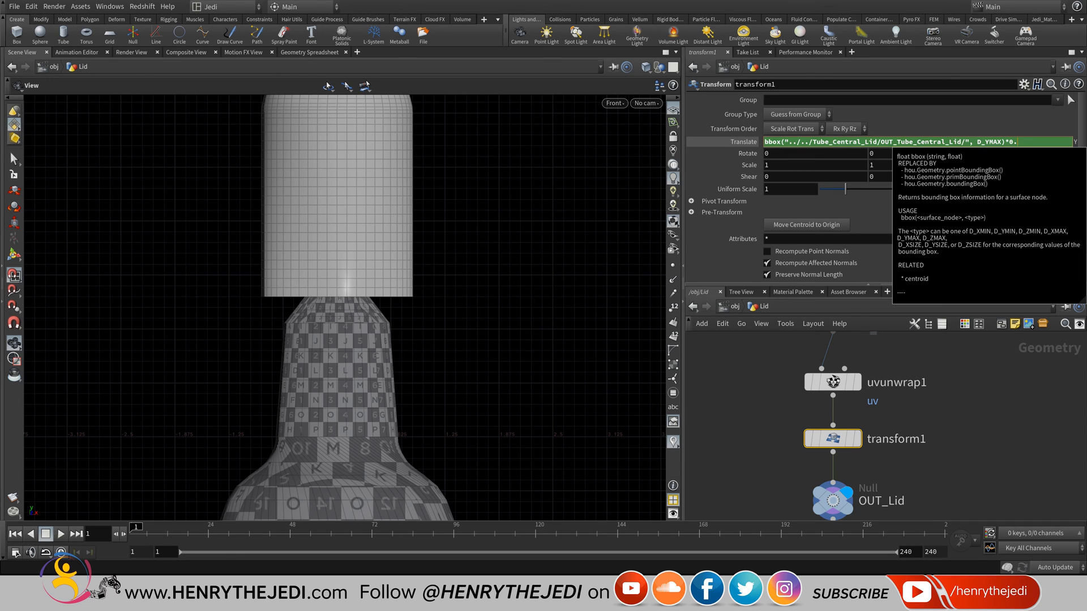
{"action": "key", "text": "Return"}
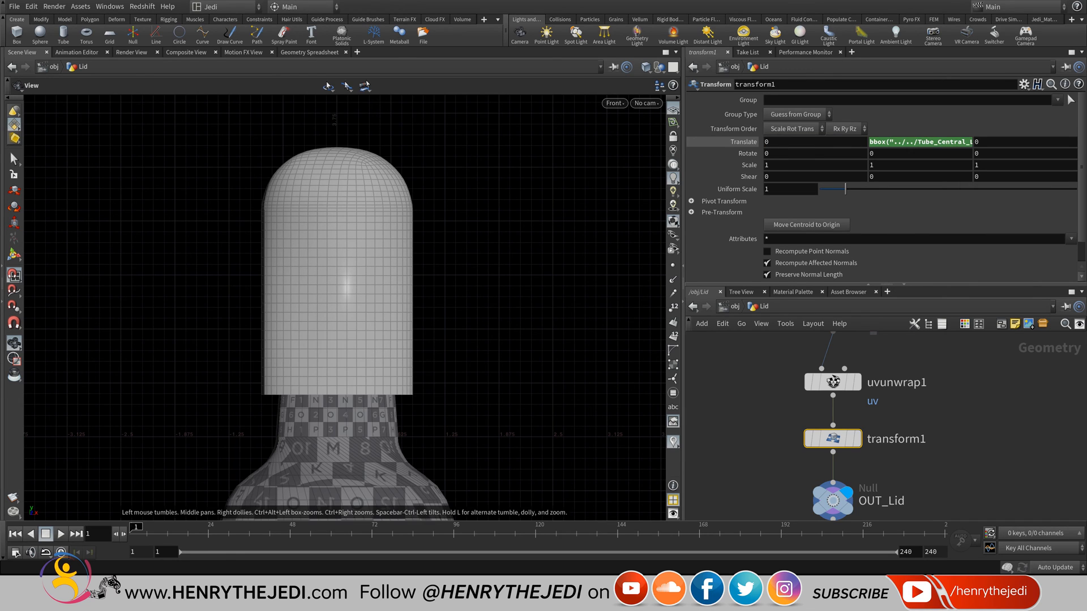
- Change the multiplier in transform1's Y translation expression to 0.2 to lower the lid further
{"action": "middle_click_drag", "start_coordinate": [362, 339], "coordinate": [370, 274]}
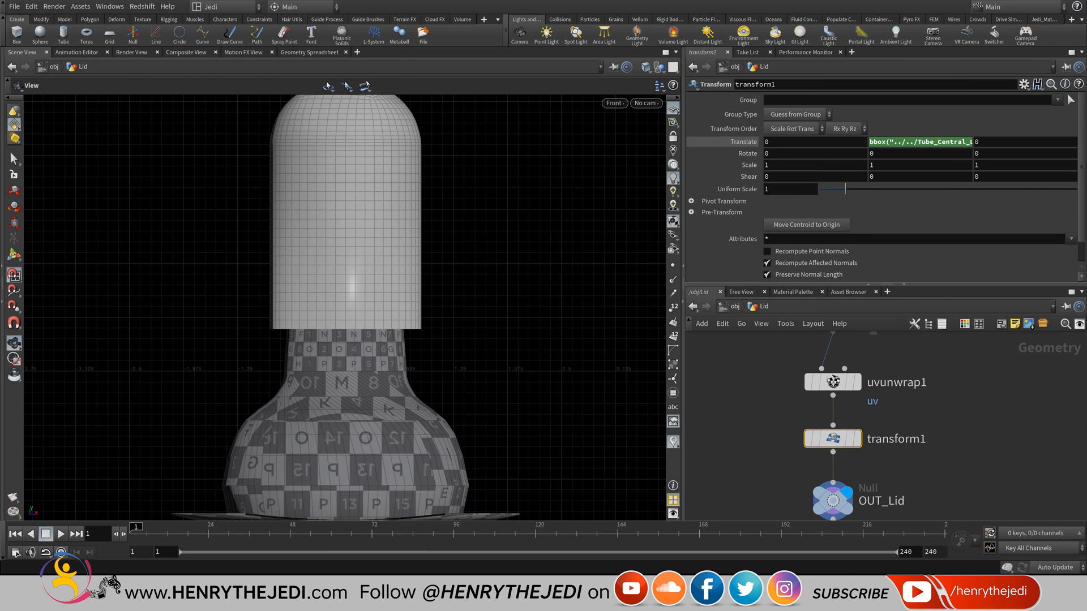
{"action": "left_click", "coordinate": [937, 142]}
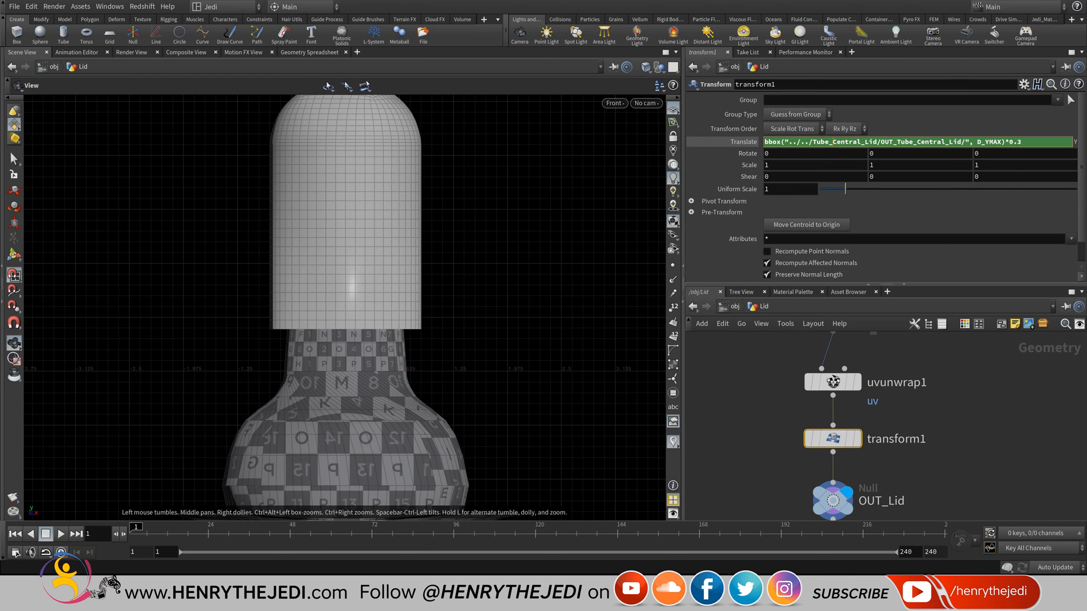
{"action": "left_click_drag", "start_coordinate": [1022, 142], "coordinate": [1017, 142]}
{"action": "type", "text": "2"}
{"action": "key", "text": "Return"}
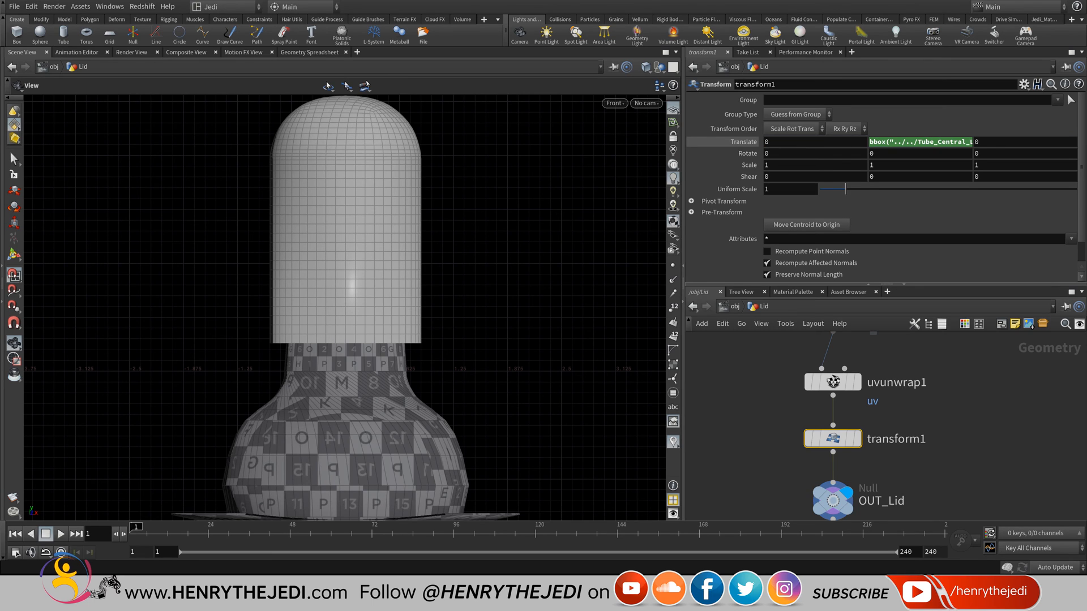
- Return to the Outer_Lines network and save the scene
{"action": "key", "text": "u"}
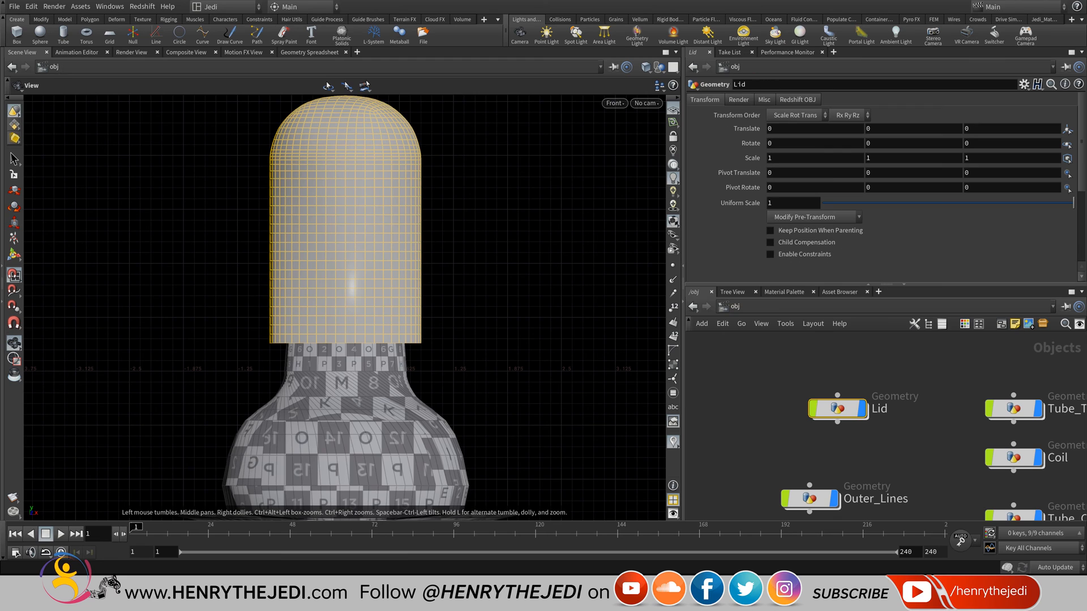
{"action": "double_click", "coordinate": [844, 446]}
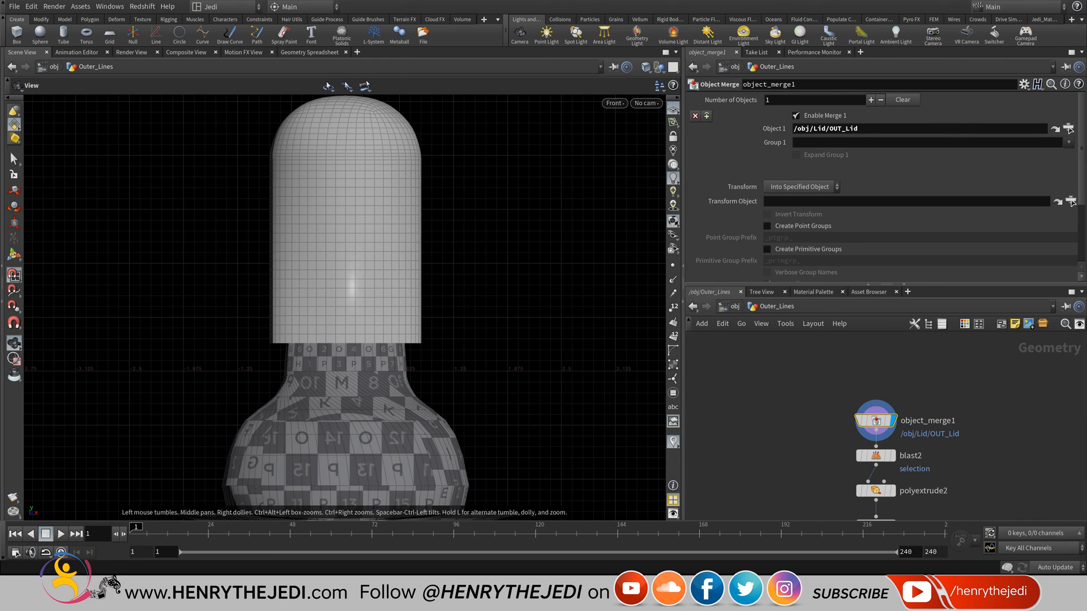
{"action": "key", "text": "ctrl+s"}
- Delete the blast2, polyextrude2, blast1, polyextrude1 and transform1 nodes between object_merge1 and convert2
{"action": "middle_click_drag", "start_coordinate": [960, 509], "coordinate": [949, 368]}
{"action": "scroll", "coordinate": [957, 425], "scroll_direction": "down", "scroll_amount": 3}
{"action": "scroll", "coordinate": [948, 396], "scroll_direction": "down", "scroll_amount": 1}
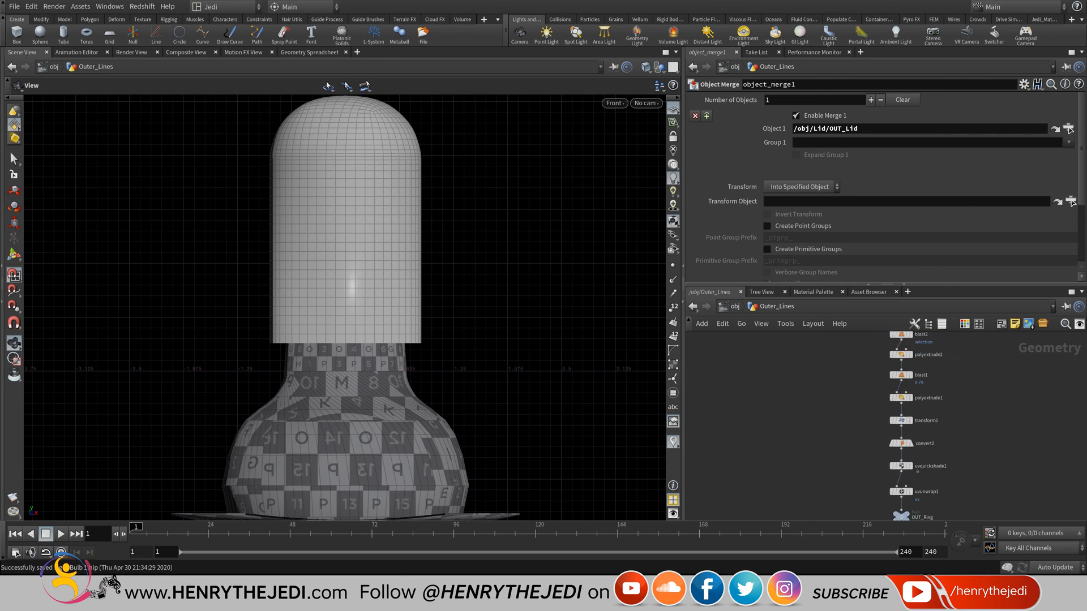
{"action": "scroll", "coordinate": [946, 364], "scroll_direction": "up", "scroll_amount": 4}
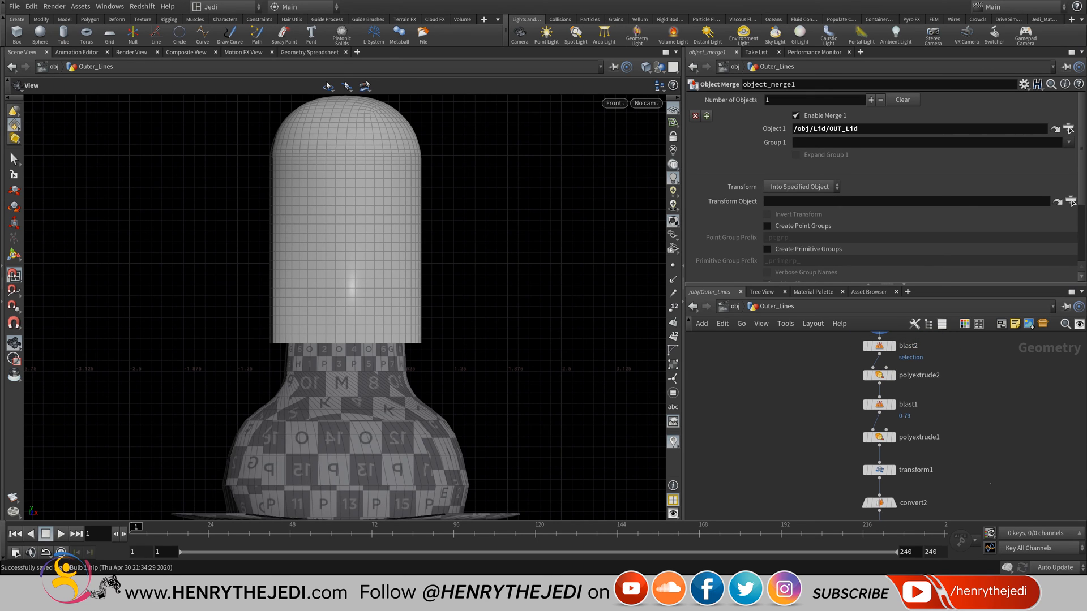
{"action": "left_click_drag", "start_coordinate": [992, 485], "coordinate": [820, 341]}
{"action": "key", "text": "Delete"}
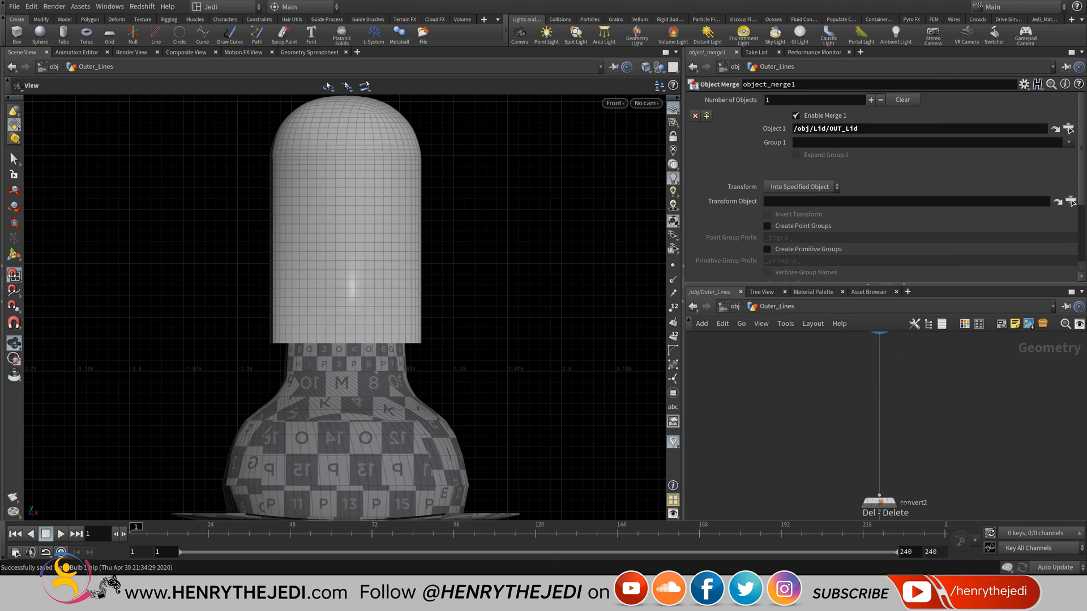
- Add a Curve node beside the object_merge1 branch and make it the displayed node
{"action": "middle_click_drag", "start_coordinate": [832, 365], "coordinate": [832, 456]}
{"action": "middle_click_drag", "start_coordinate": [345, 339], "coordinate": [374, 283]}
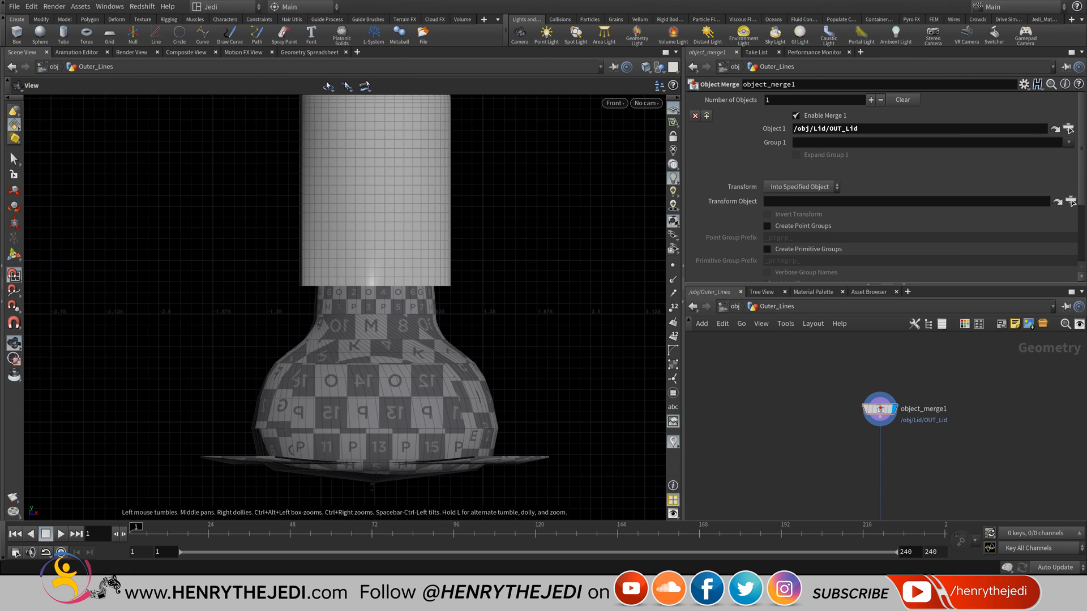
{"action": "key", "text": "Tab"}
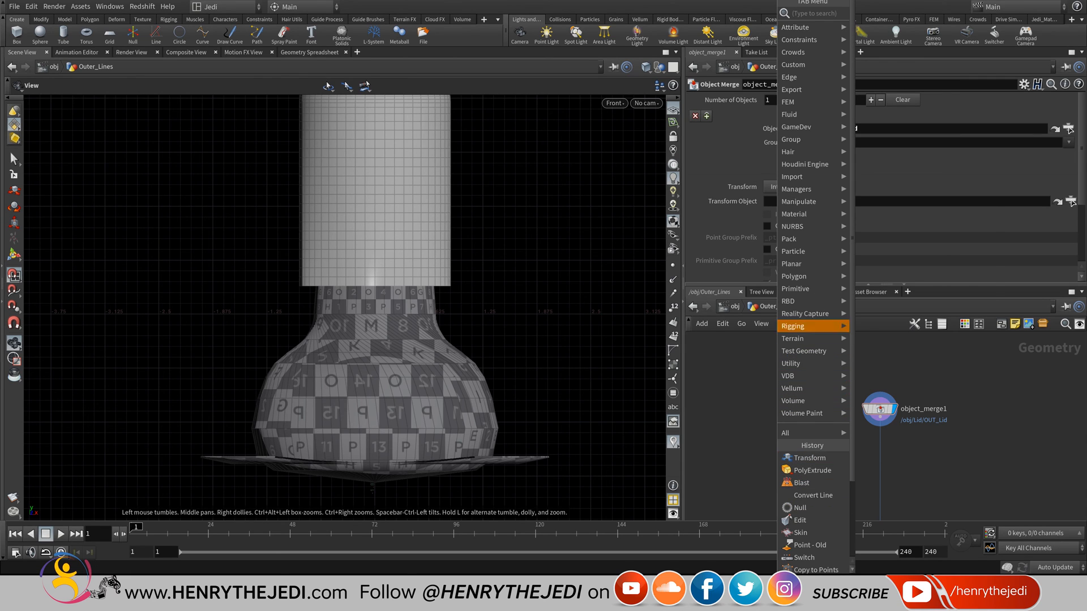
{"action": "mouse_move", "coordinate": [798, 214]}
{"action": "mouse_move", "coordinate": [796, 289]}
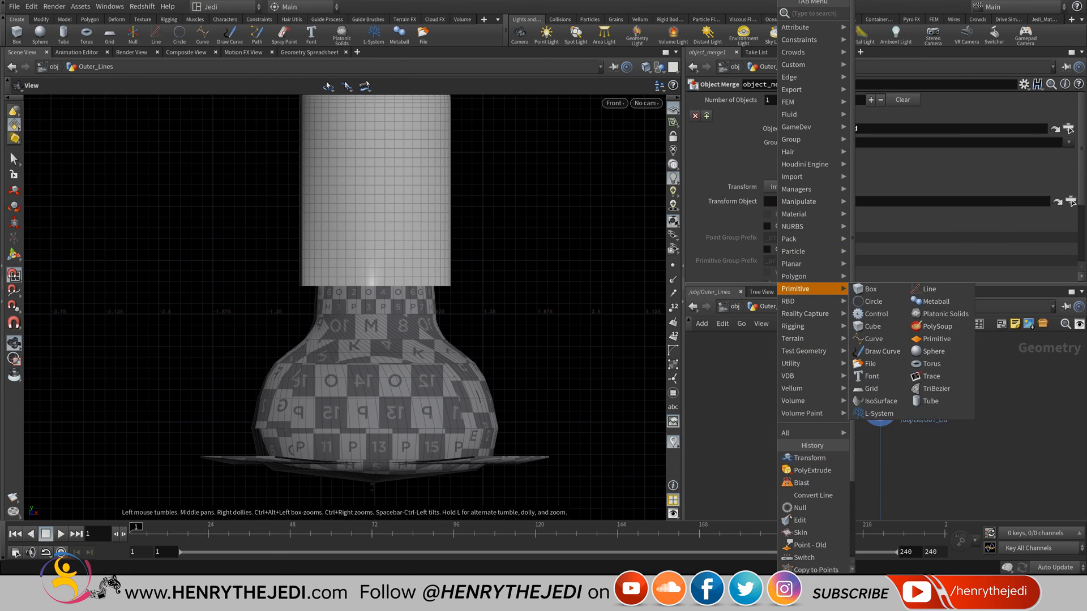
{"action": "left_click", "coordinate": [873, 338]}
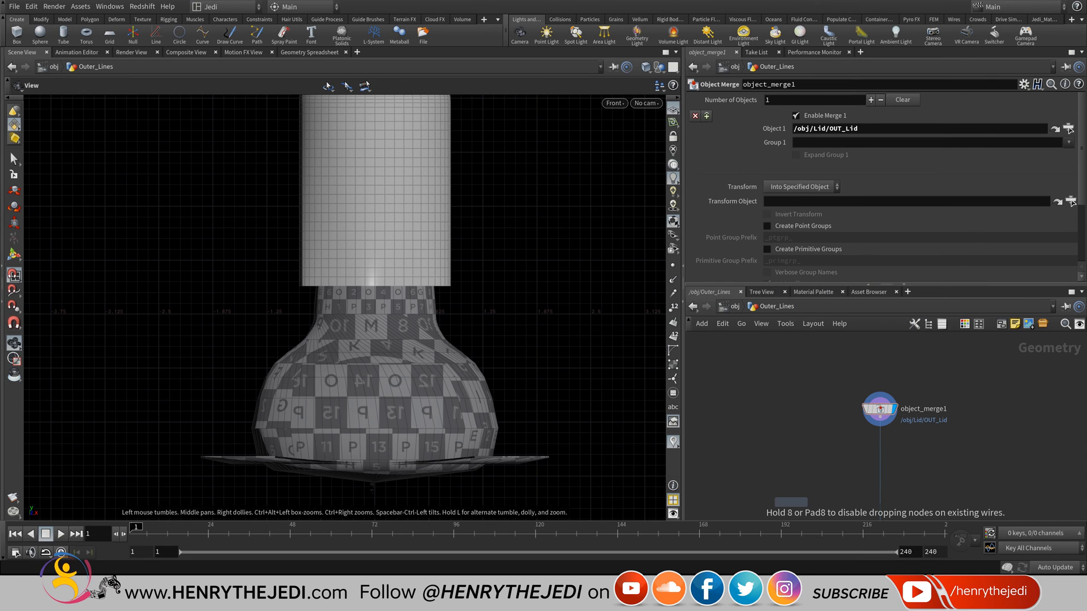
{"action": "left_click", "coordinate": [781, 464]}
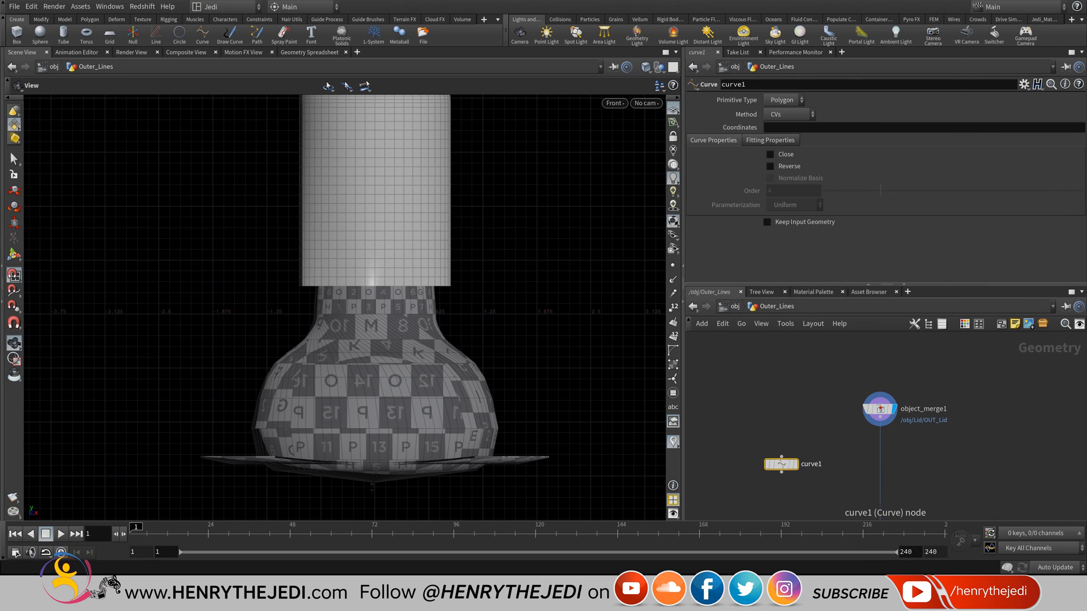
{"action": "left_click", "coordinate": [795, 464]}
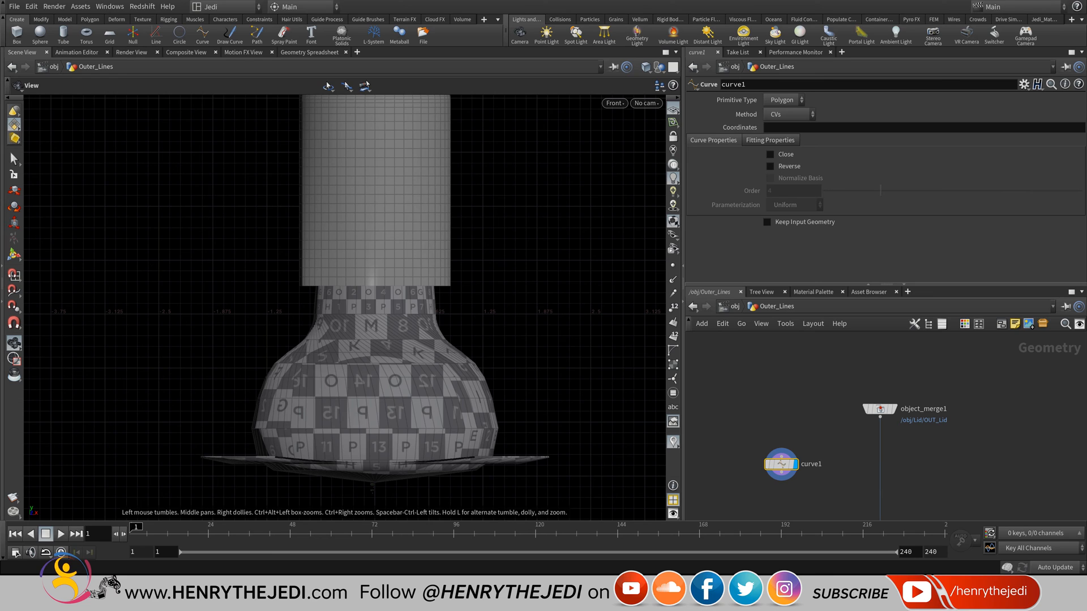
- Draw a three-point curve from the base disc's rim at about (-1.83, -1.61) through (-1.84, -1.12) to the lid's lower edge at (-0.85, 0.35)
{"action": "key", "text": "Return"}
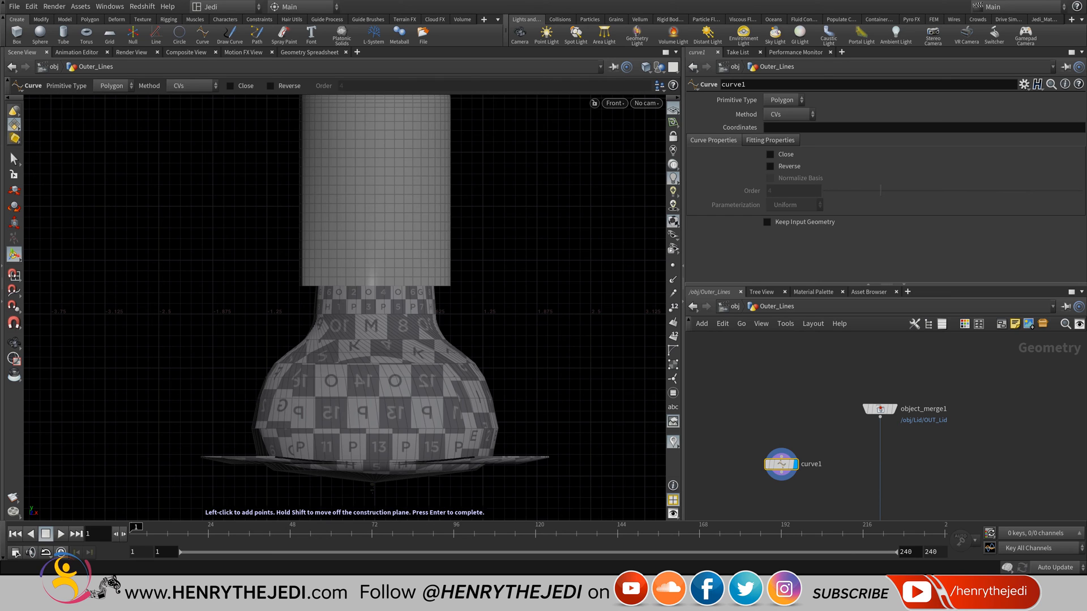
{"action": "left_click", "coordinate": [217, 452]}
{"action": "left_click", "coordinate": [216, 412]}
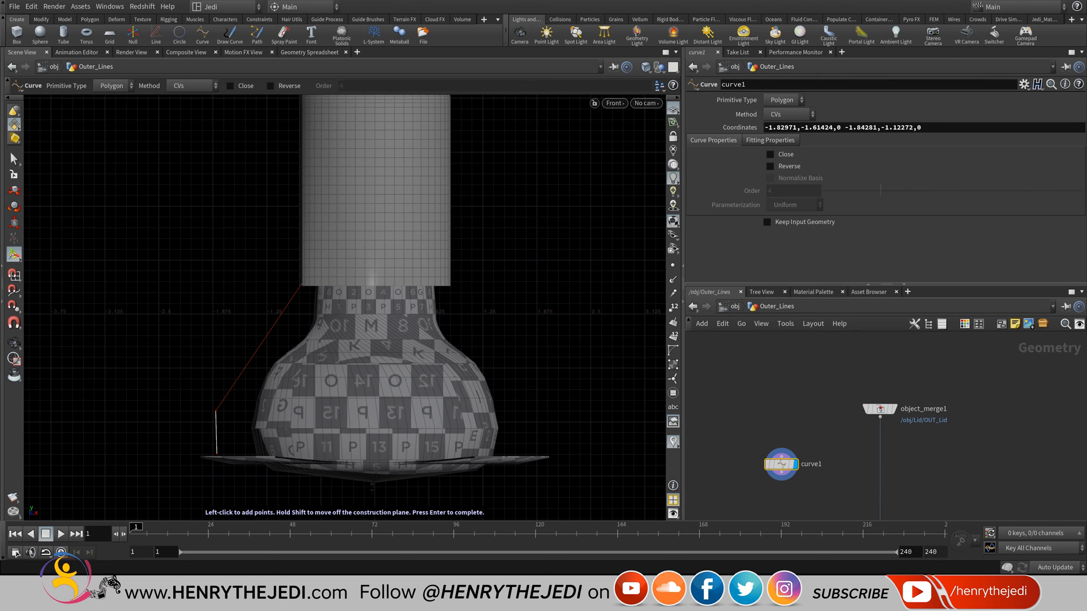
{"action": "left_click", "coordinate": [302, 284]}
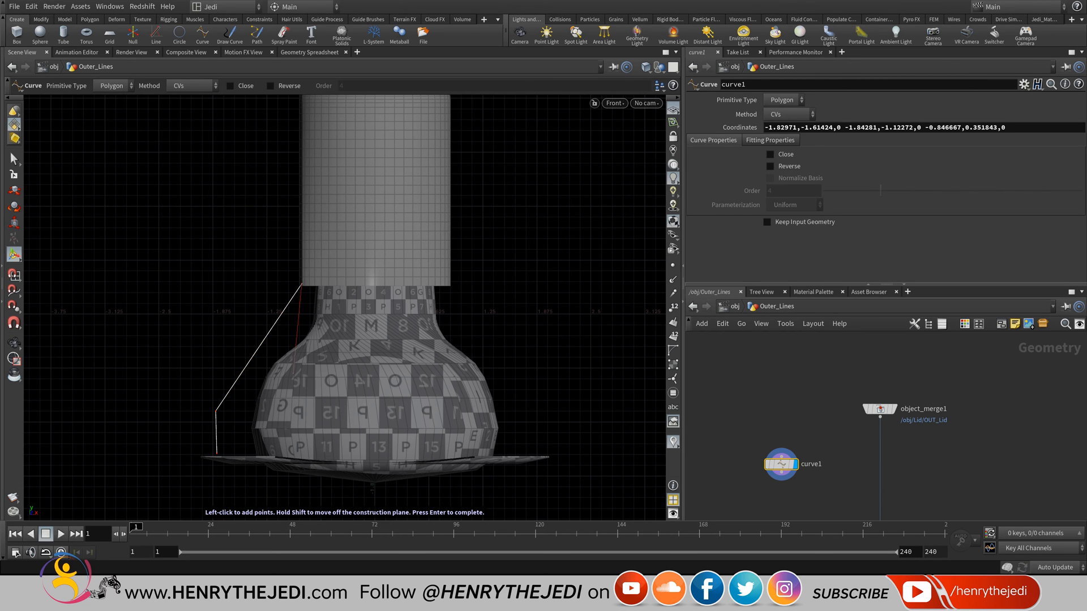
{"action": "key", "text": "Return"}
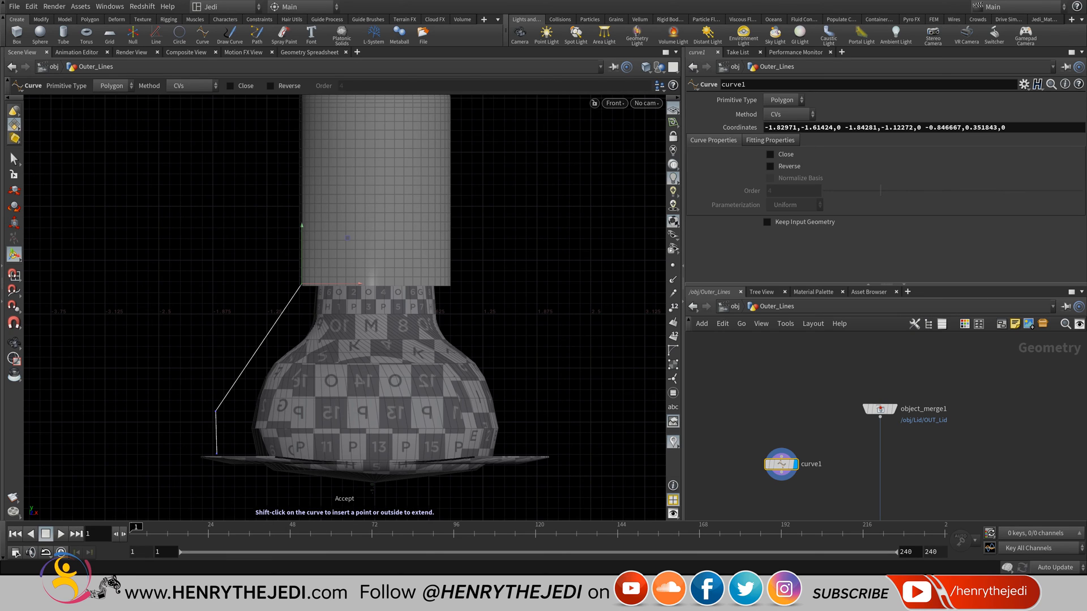
- Switch the viewport to the perspective view and check the curve against the lid and base
{"action": "left_click", "coordinate": [673, 109]}
{"action": "mouse_move", "coordinate": [622, 127]}
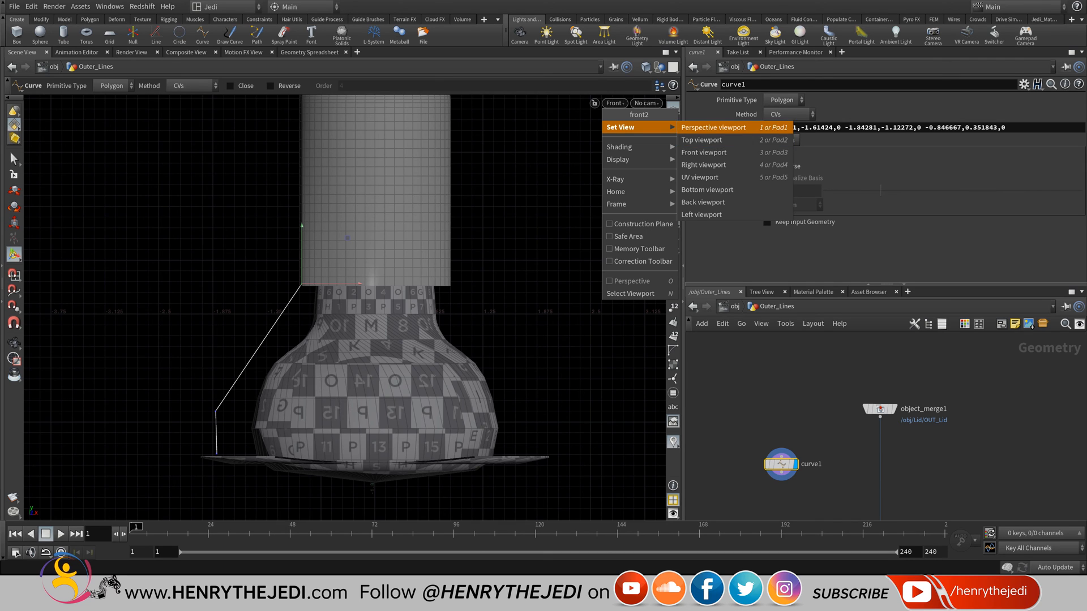
{"action": "left_click", "coordinate": [713, 127]}
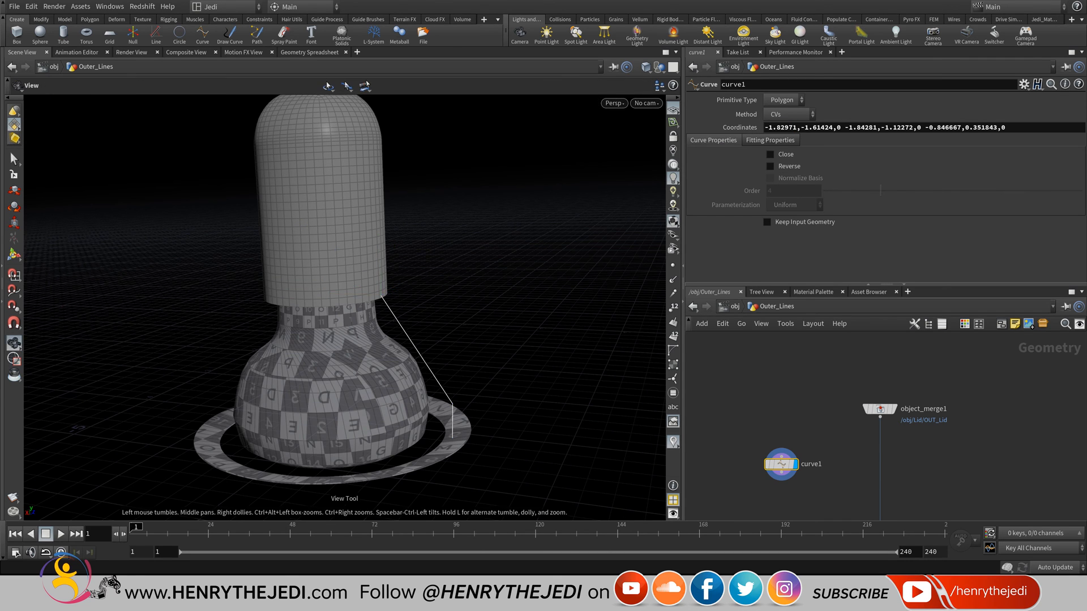
{"action": "left_click_drag", "start_coordinate": [430, 255], "coordinate": [317, 250], "text": "alt"}
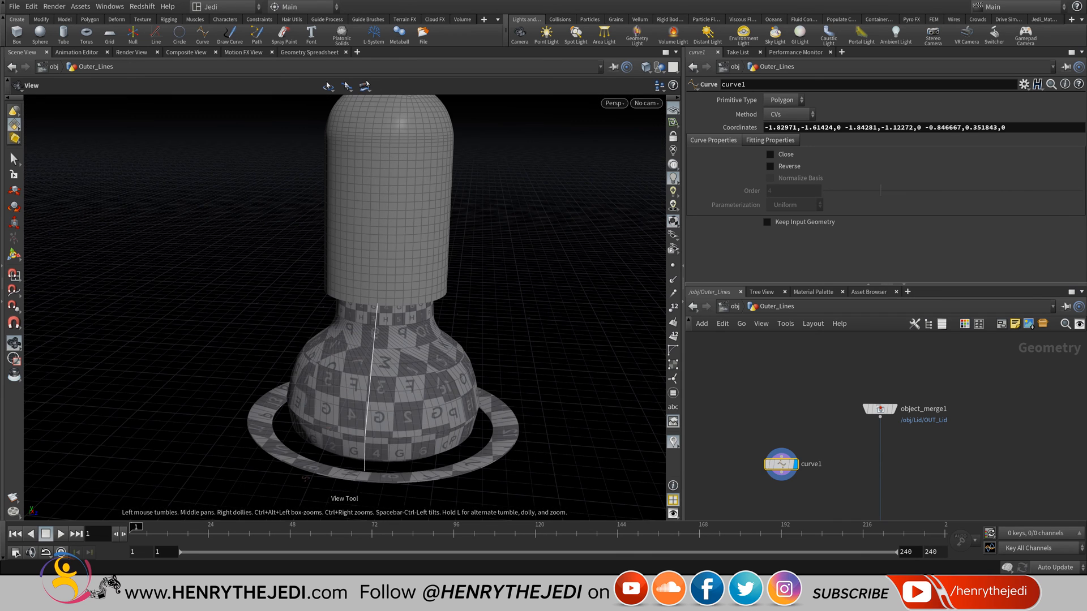
- Make object_merge1 the displayed node and view the lid's lower edge up close
{"action": "scroll", "coordinate": [876, 430], "scroll_direction": "up", "scroll_amount": 3}
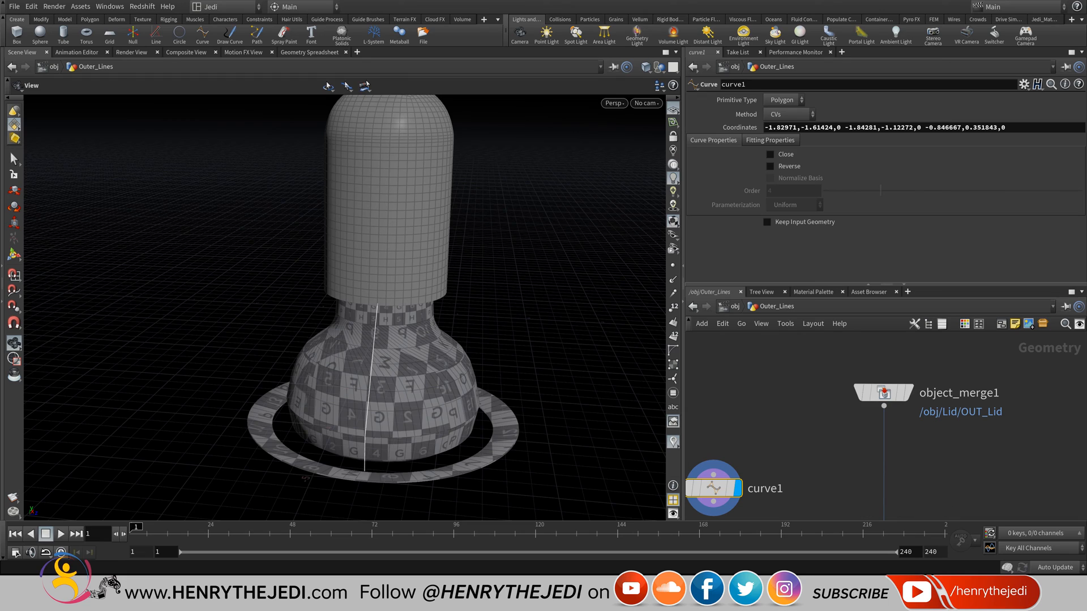
{"action": "left_click", "coordinate": [908, 392]}
{"action": "middle_click_drag", "start_coordinate": [373, 271], "coordinate": [370, 310]}
{"action": "left_click_drag", "start_coordinate": [370, 310], "coordinate": [362, 368]}
{"action": "scroll", "coordinate": [385, 368], "scroll_direction": "up", "scroll_amount": 5}
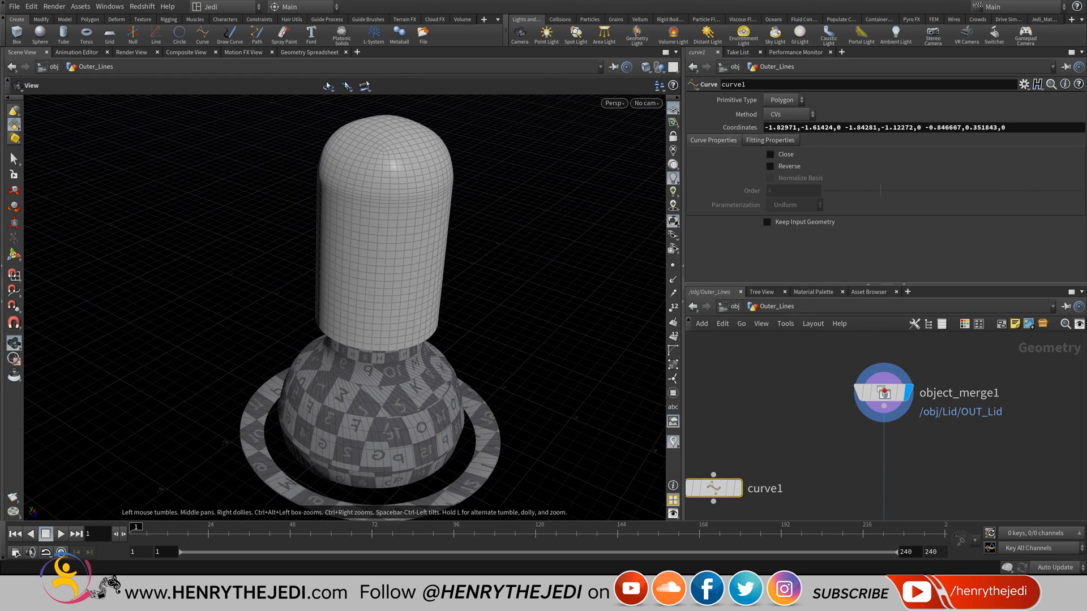
{"action": "scroll", "coordinate": [385, 368], "scroll_direction": "up", "scroll_amount": 2}
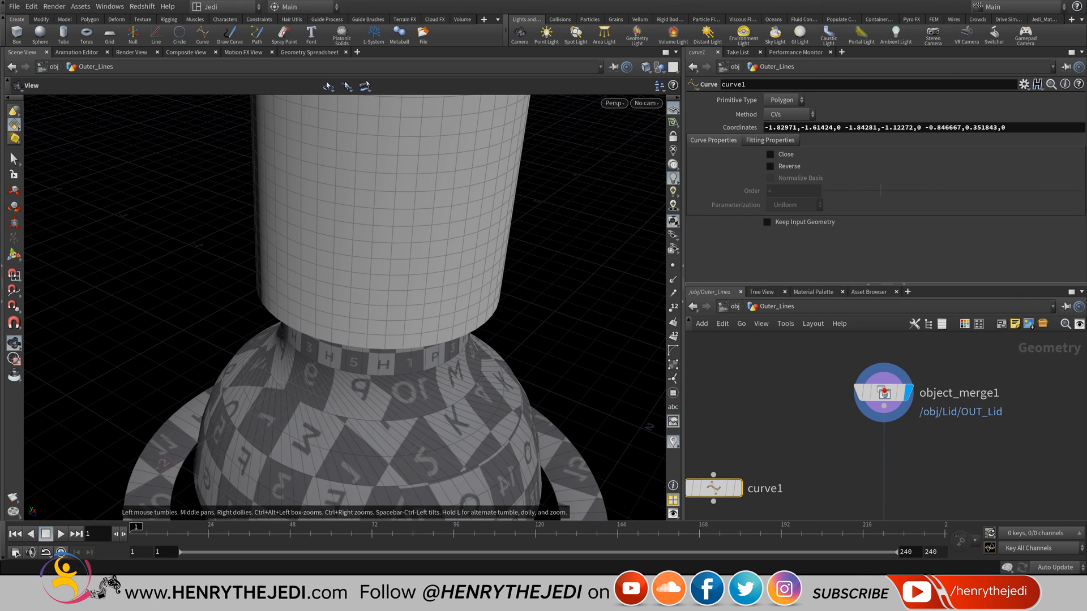
{"action": "key", "text": "Tab"}
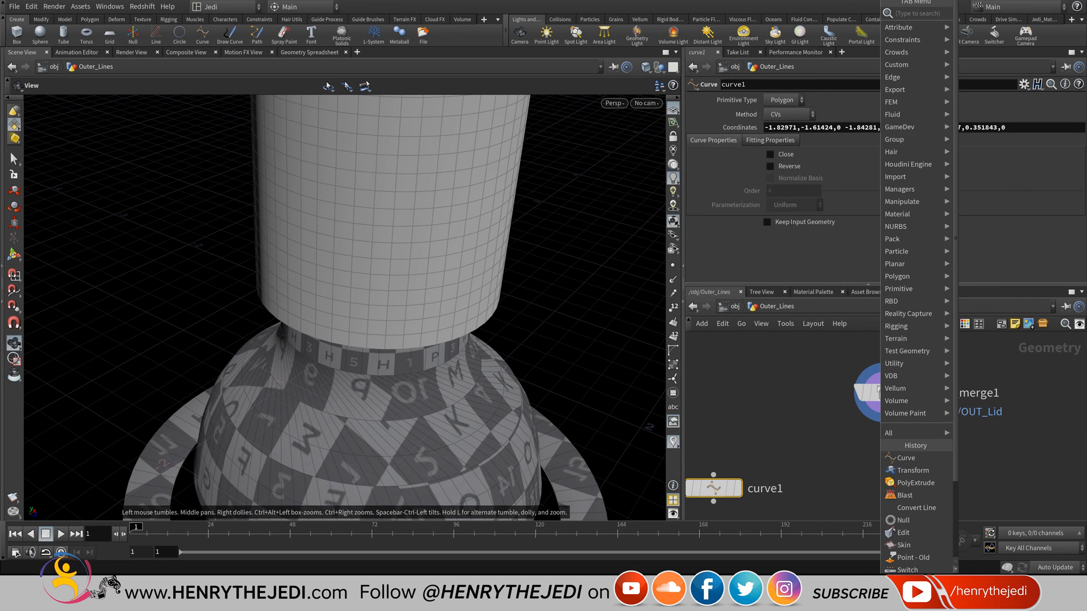
{"action": "key", "text": "Escape"}
{"action": "middle_click_drag", "start_coordinate": [385, 272], "coordinate": [353, 372]}
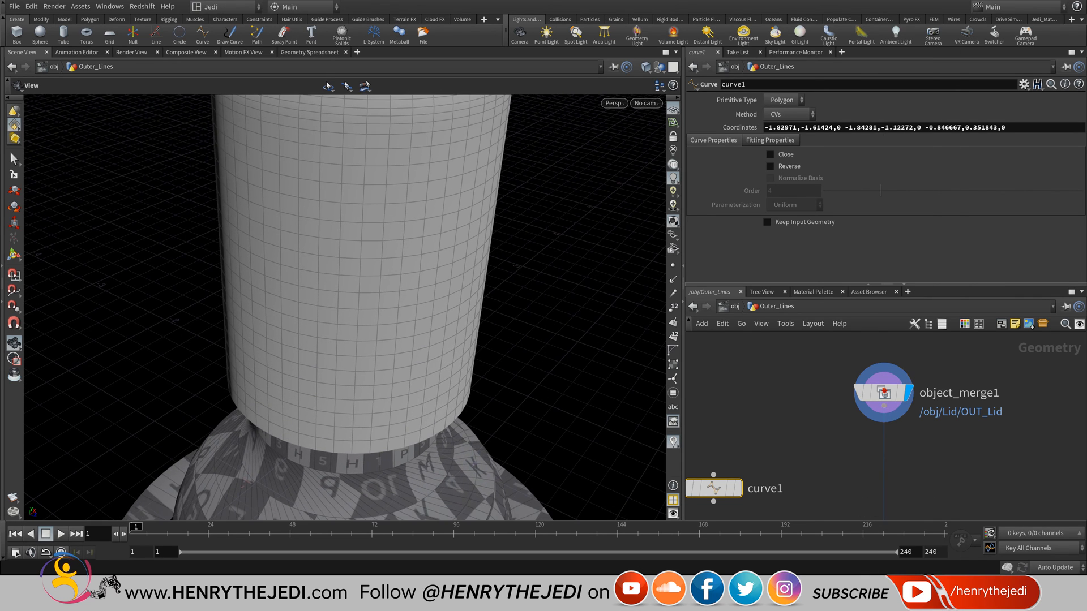
{"action": "key", "text": "Tab"}
{"action": "mouse_move", "coordinate": [911, 364]}
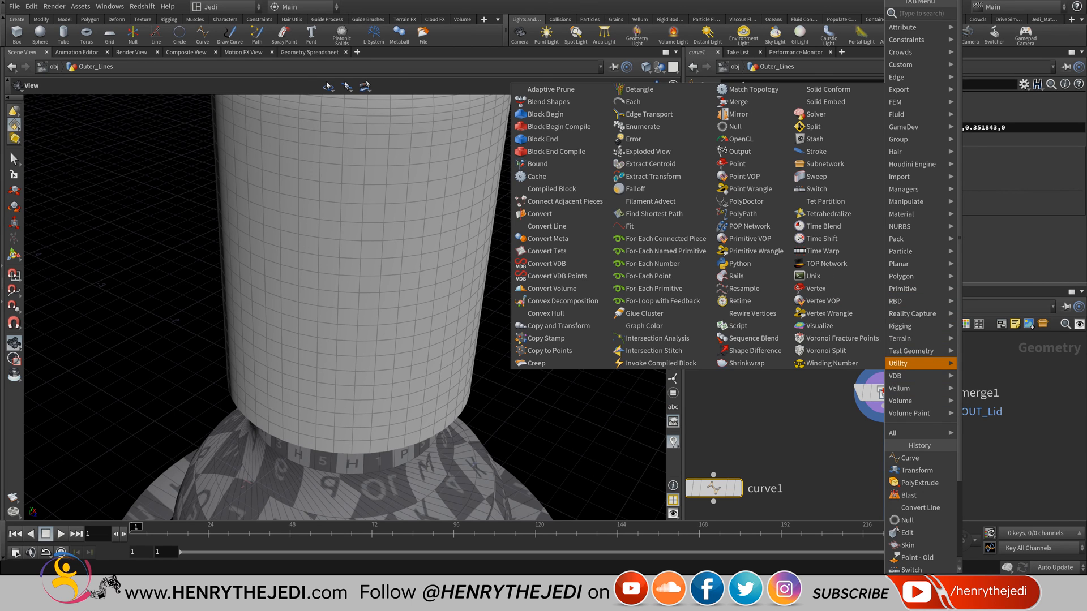
{"action": "left_click", "coordinate": [539, 214]}
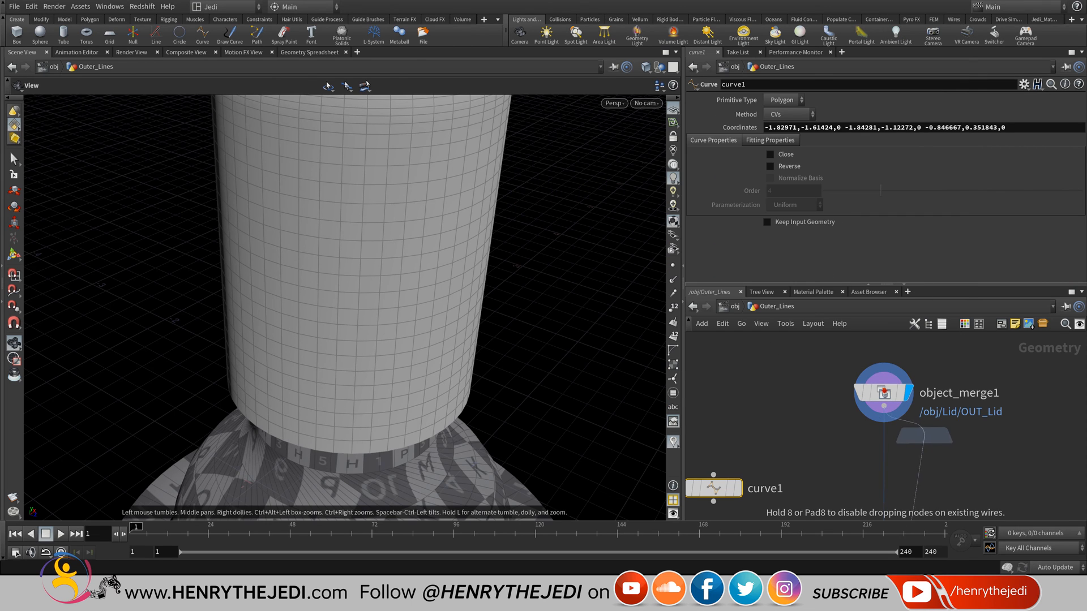
{"action": "key", "text": "Escape"}
- Add a Convert Line node directly below object_merge1 and make it the displayed node
{"action": "right_click", "coordinate": [884, 405]}
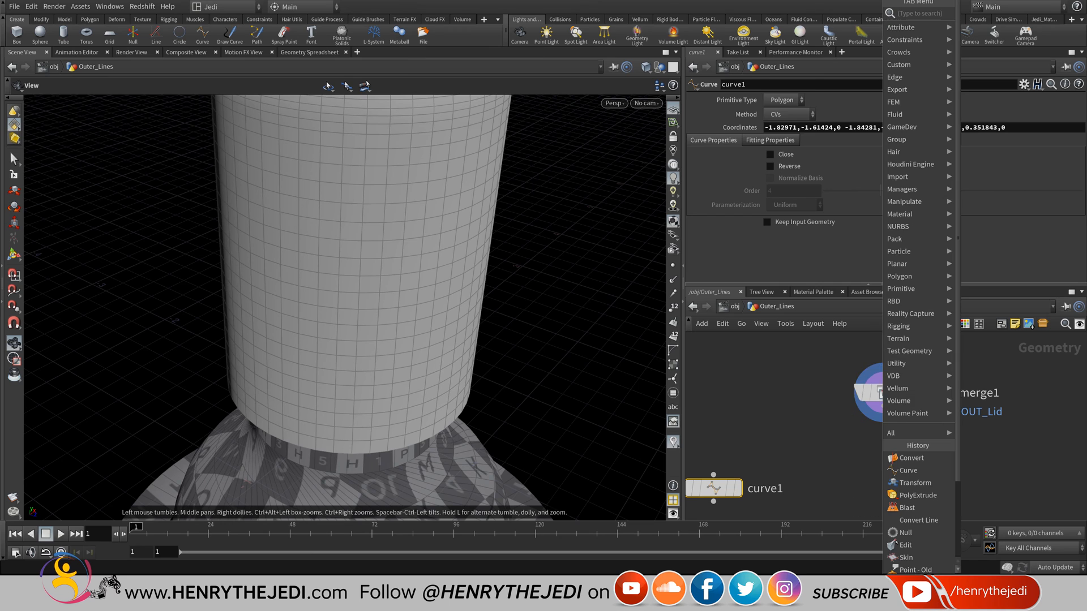
{"action": "mouse_move", "coordinate": [911, 363]}
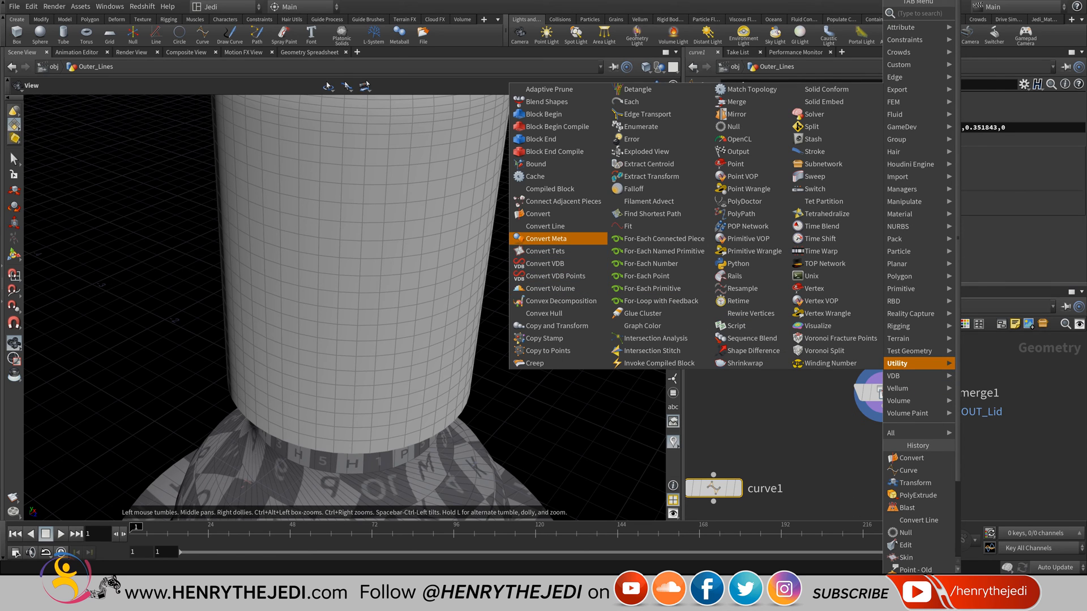
{"action": "left_click", "coordinate": [545, 225]}
{"action": "left_click", "coordinate": [884, 449]}
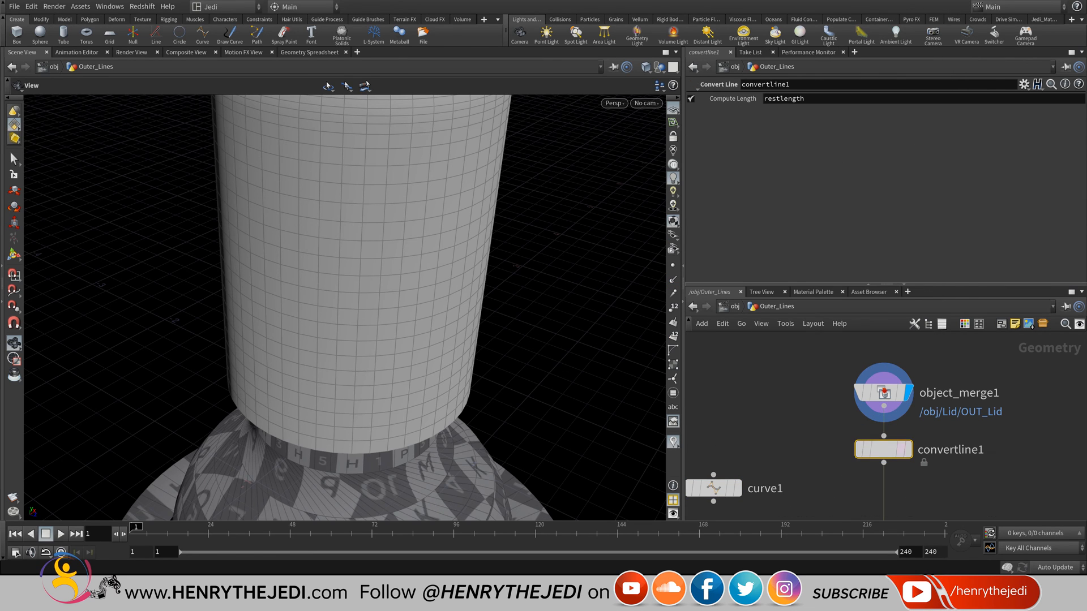
{"action": "left_click", "coordinate": [907, 448]}
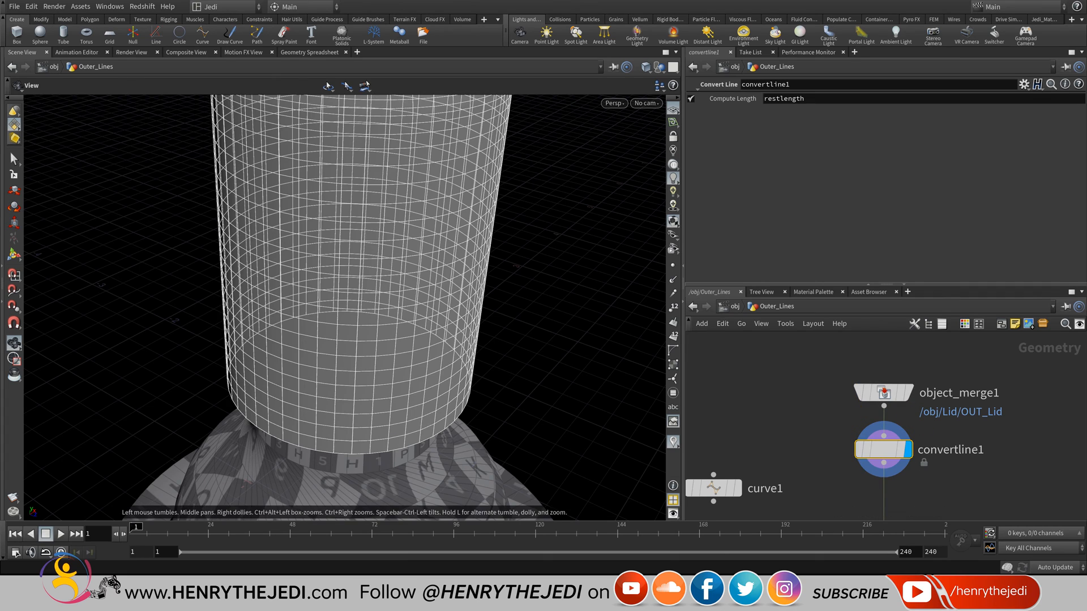
- Turn on the template flag of curve1 and display convertline1, so both show together
{"action": "left_click_drag", "start_coordinate": [362, 363], "coordinate": [343, 220]}
{"action": "middle_click_drag", "start_coordinate": [758, 458], "coordinate": [851, 385]}
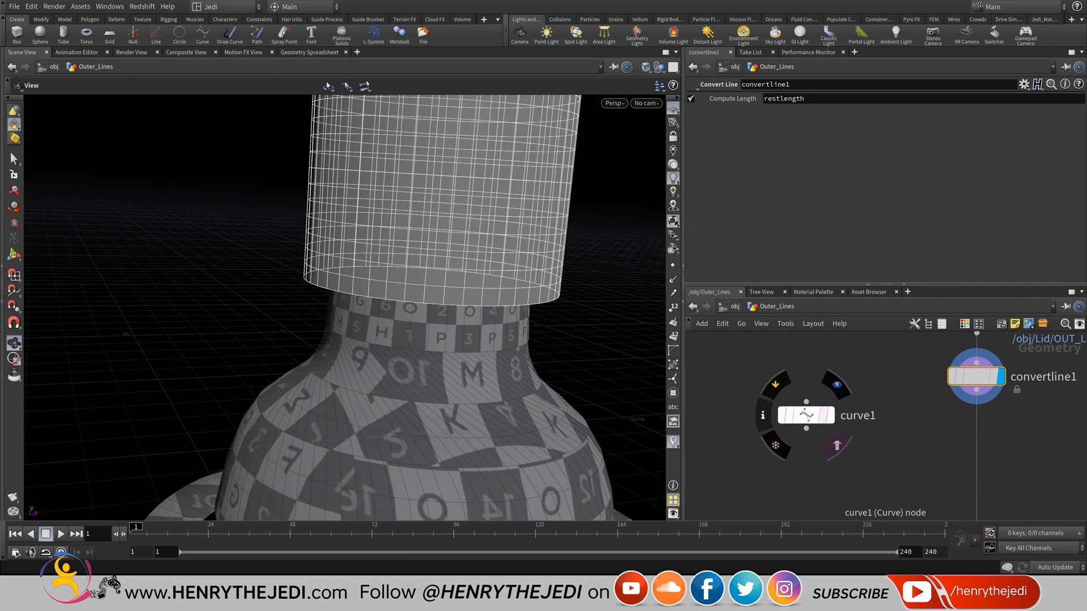
{"action": "left_click", "coordinate": [836, 384]}
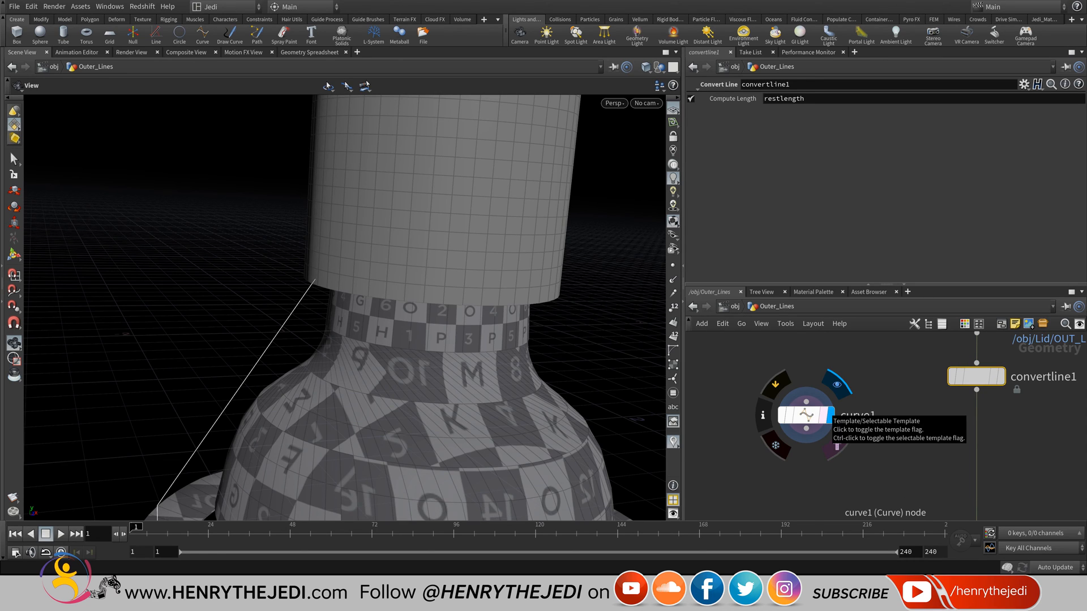
{"action": "left_click", "coordinate": [836, 446]}
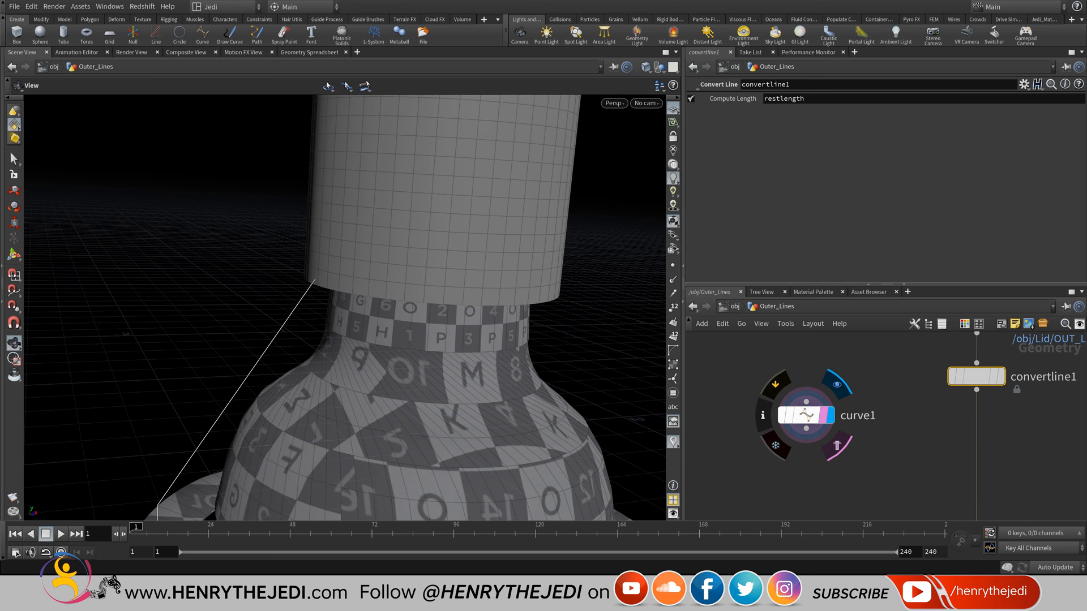
{"action": "middle_click_drag", "start_coordinate": [912, 422], "coordinate": [857, 450]}
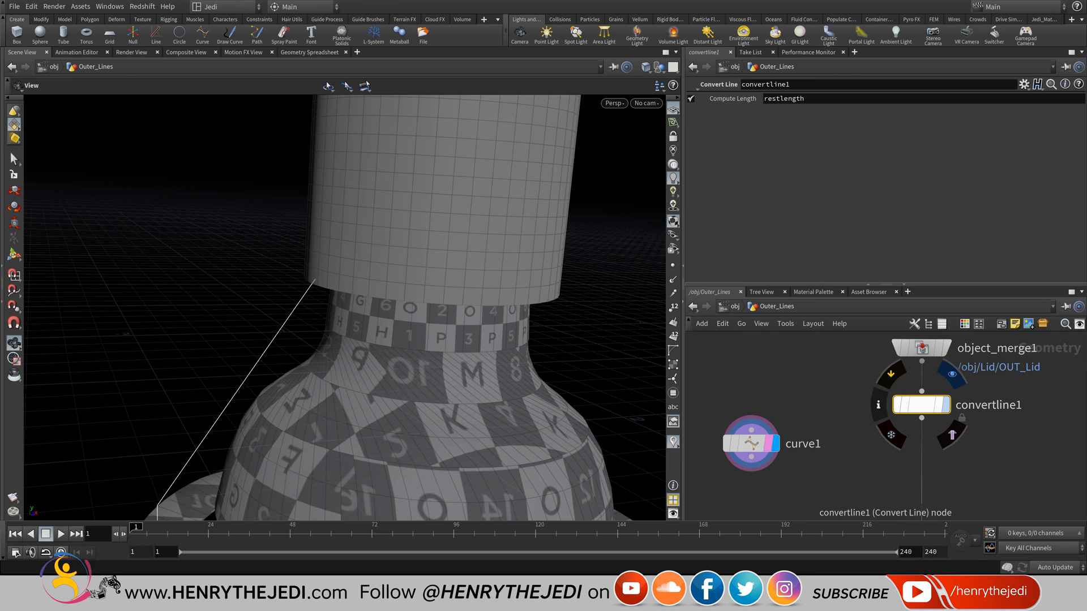
{"action": "left_click", "coordinate": [944, 405]}
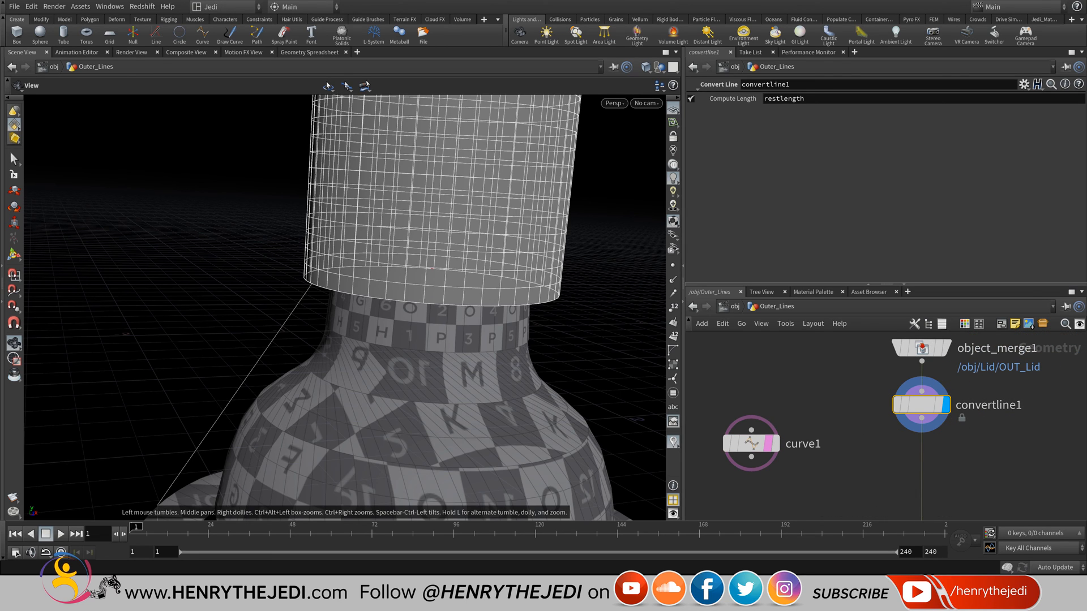
- Select the vertical edge loop of the lid nearest the upper end of the curve
{"action": "left_click_drag", "start_coordinate": [351, 306], "coordinate": [336, 370]}
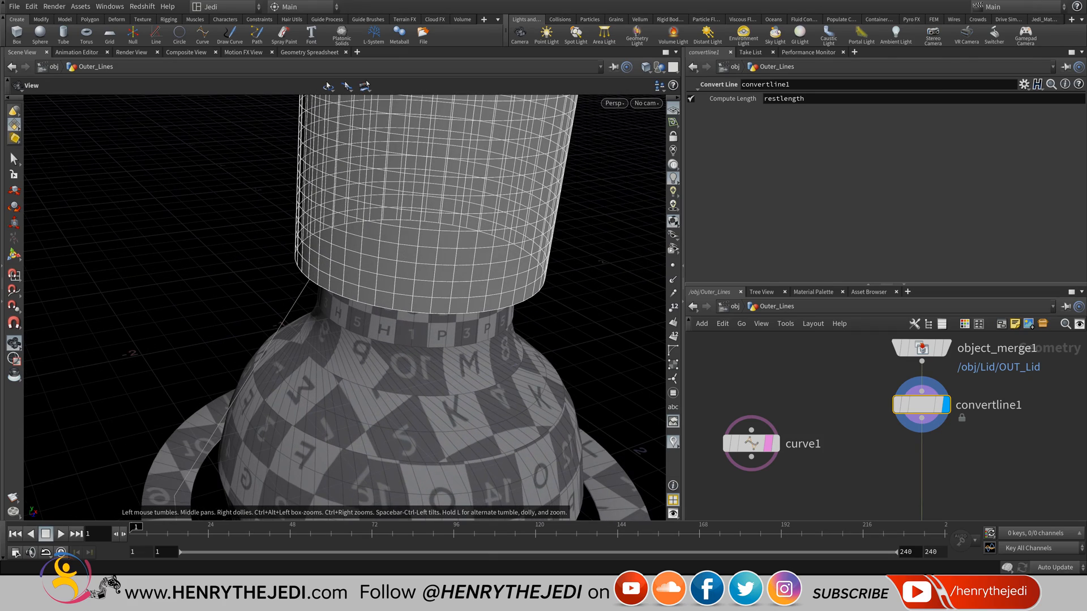
{"action": "middle_click_drag", "start_coordinate": [362, 255], "coordinate": [297, 458]}
{"action": "right_click_drag", "start_coordinate": [227, 351], "coordinate": [198, 352]}
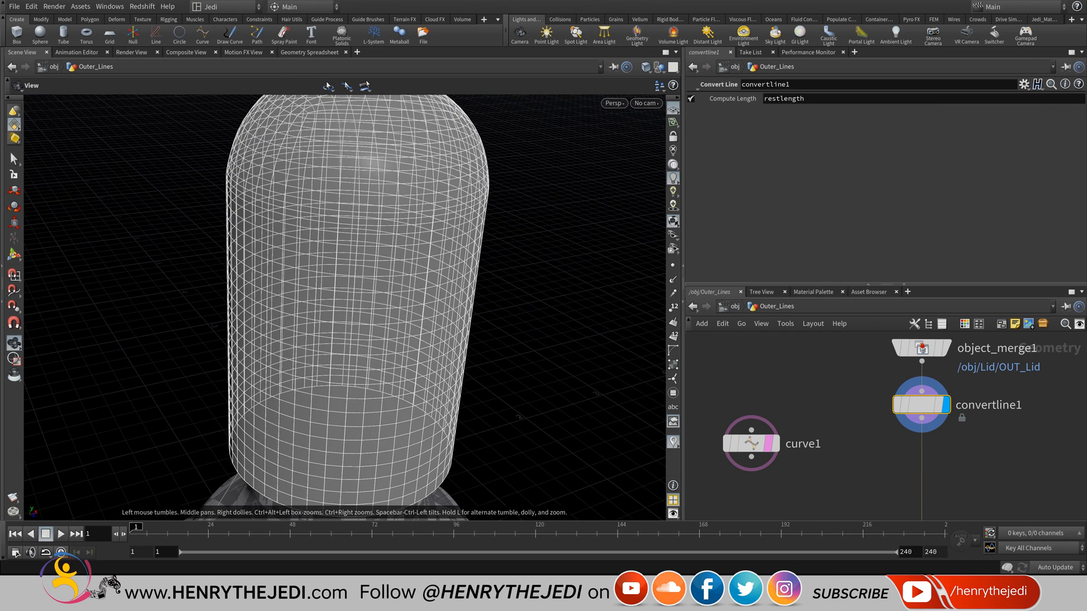
{"action": "middle_click_drag", "start_coordinate": [295, 363], "coordinate": [373, 225]}
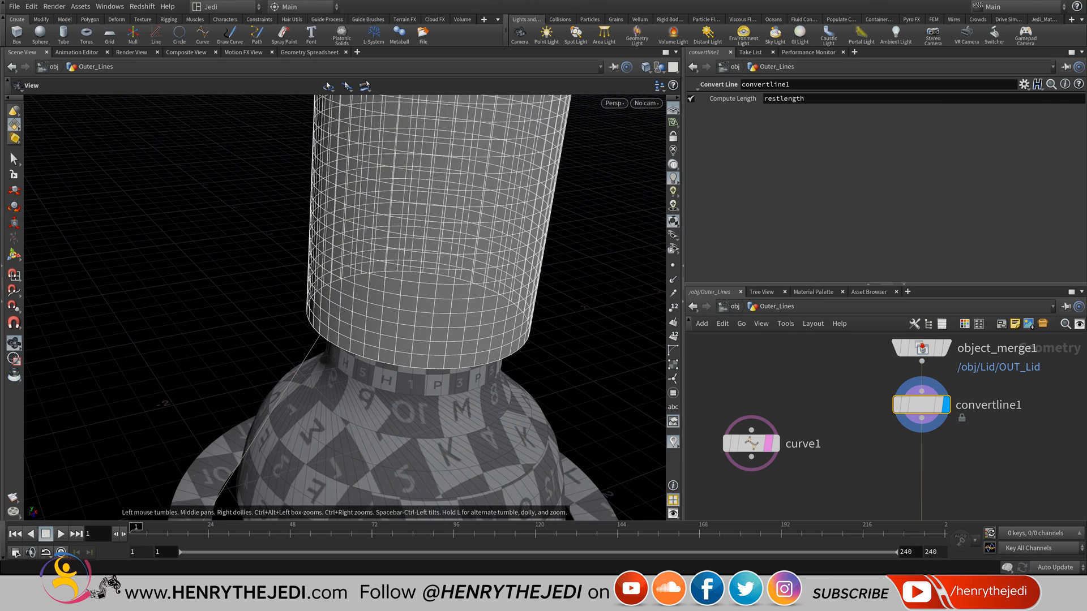
{"action": "left_click_drag", "start_coordinate": [317, 255], "coordinate": [339, 334]}
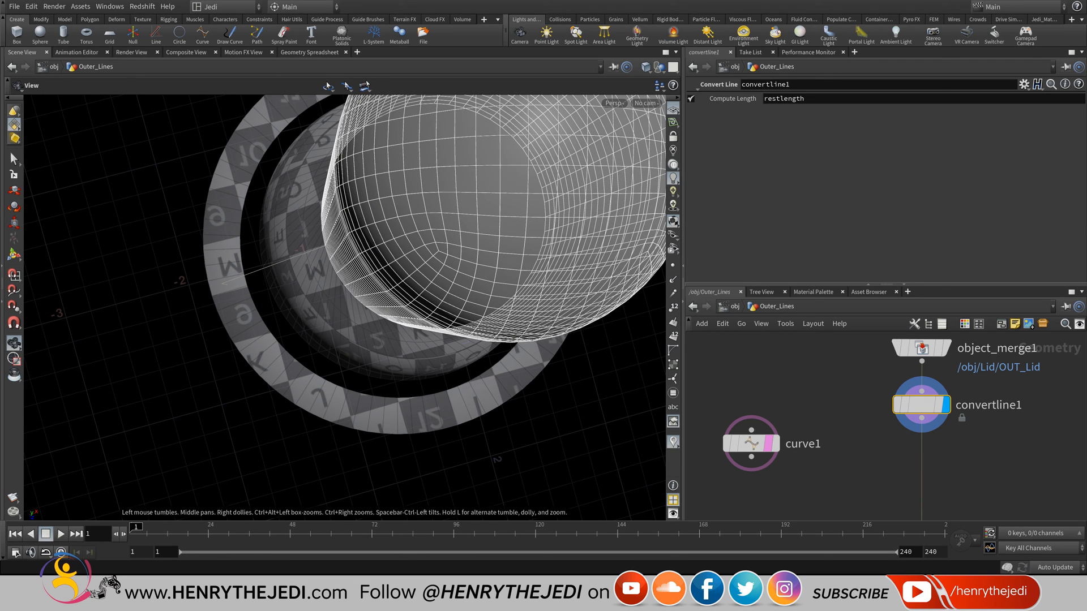
{"action": "left_click_drag", "start_coordinate": [339, 385], "coordinate": [362, 319]}
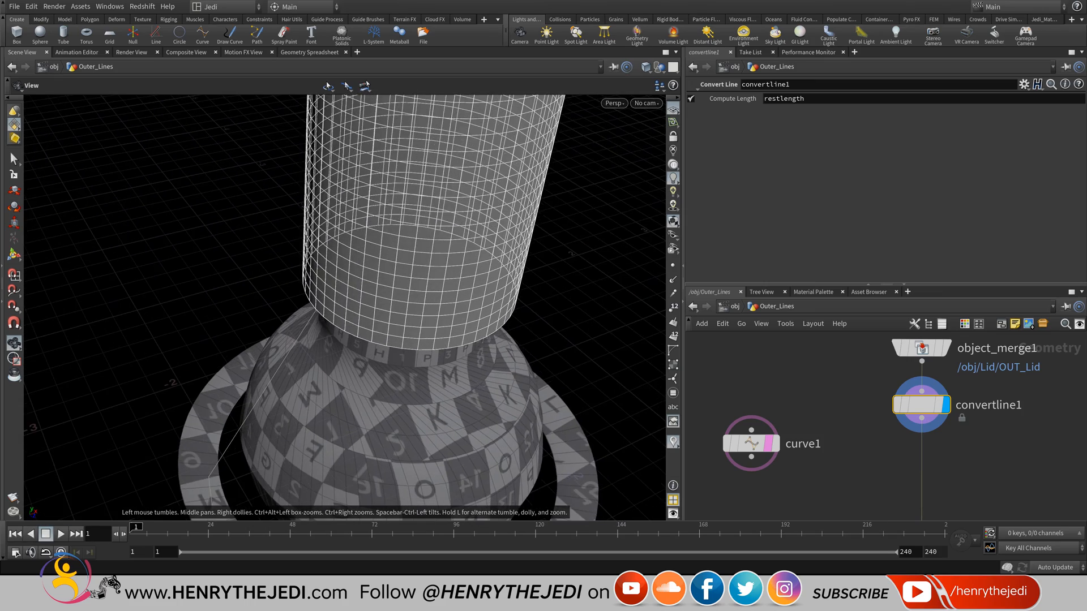
{"action": "right_click_drag", "start_coordinate": [306, 346], "coordinate": [362, 319]}
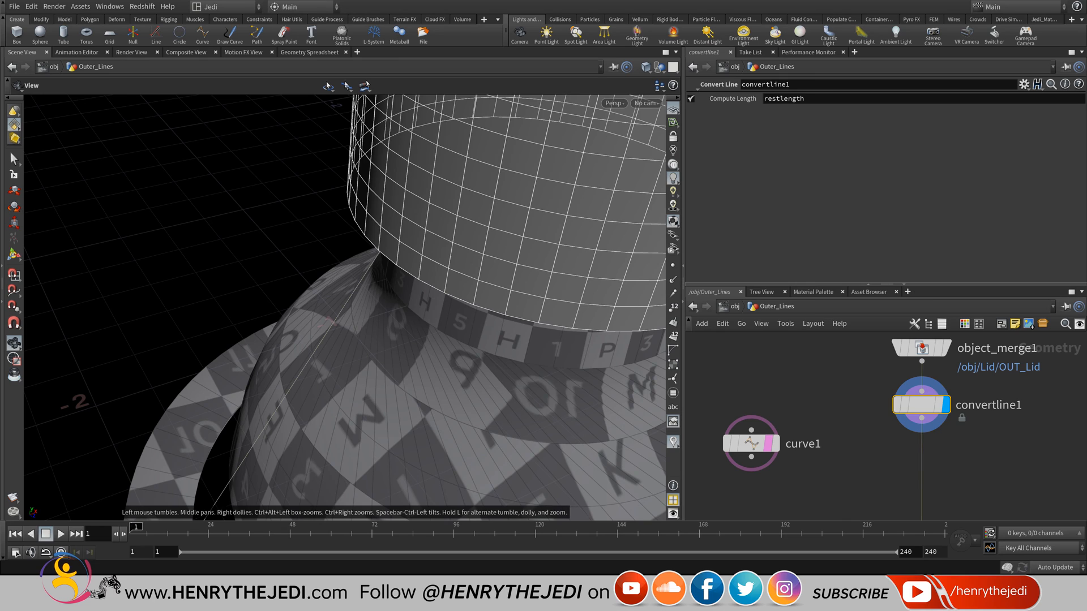
{"action": "key", "text": "s"}
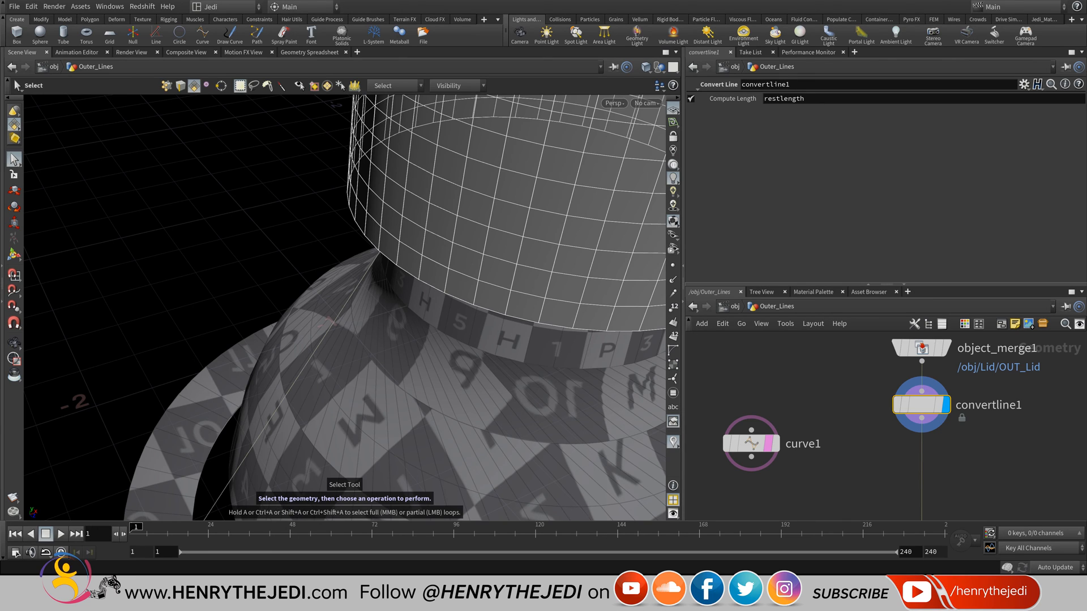
{"action": "key", "text": "3"}
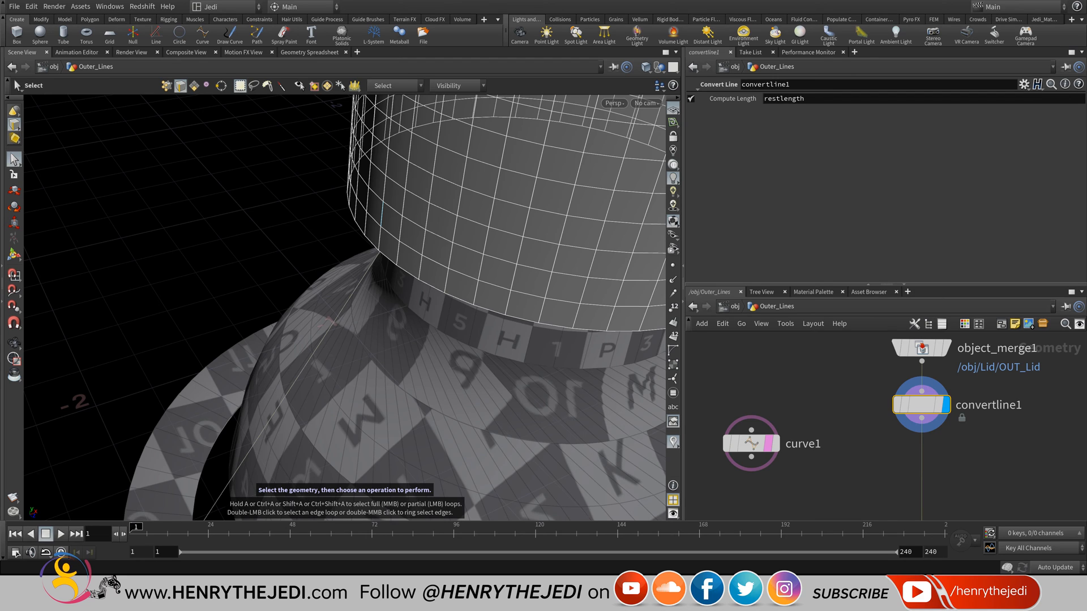
{"action": "left_click", "coordinate": [382, 214]}
{"action": "double_click", "coordinate": [382, 214]}
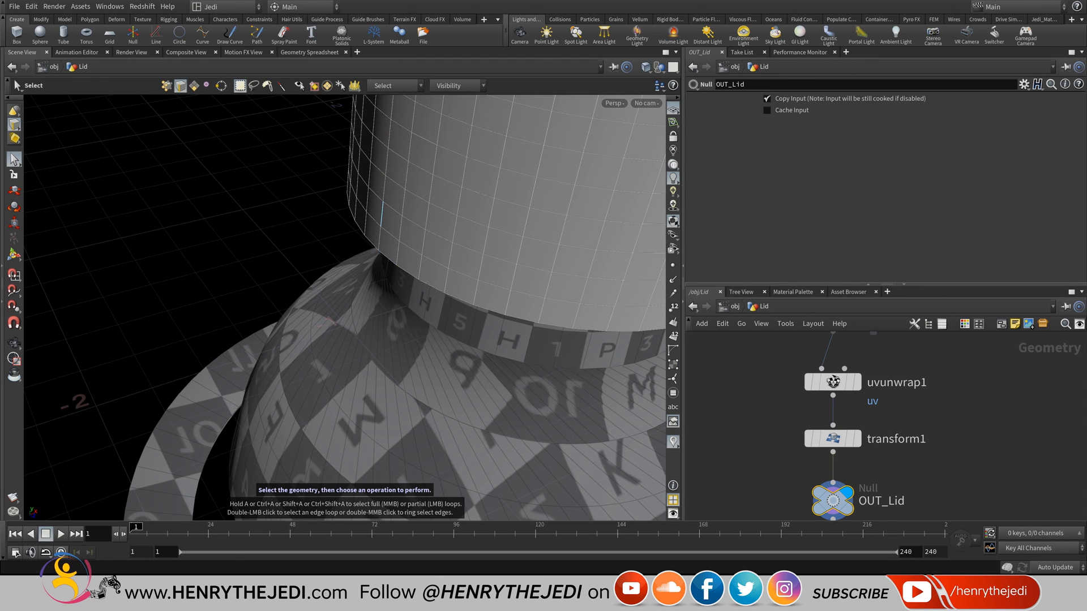
- Examine how the selected edge loop runs up the lid and across its dome
{"action": "scroll", "coordinate": [390, 214], "scroll_direction": "down", "scroll_amount": 10, "text": "alt"}
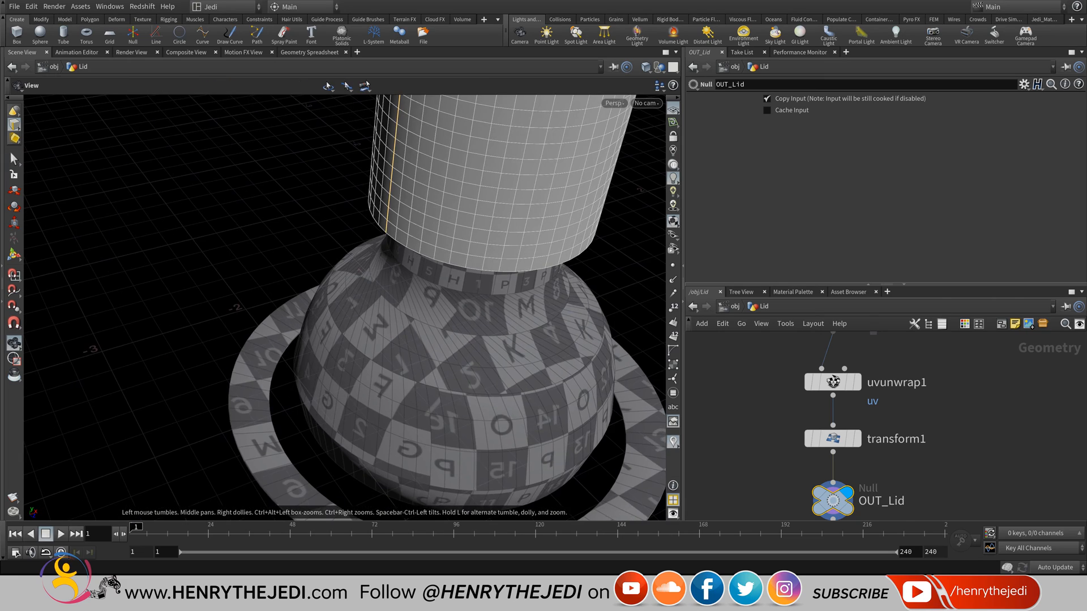
{"action": "middle_click_drag", "start_coordinate": [391, 214], "coordinate": [349, 394], "text": "alt"}
{"action": "left_click_drag", "start_coordinate": [350, 351], "coordinate": [355, 464], "text": "alt"}
{"action": "left_click_drag", "start_coordinate": [339, 255], "coordinate": [381, 419]}
{"action": "key", "text": "s"}
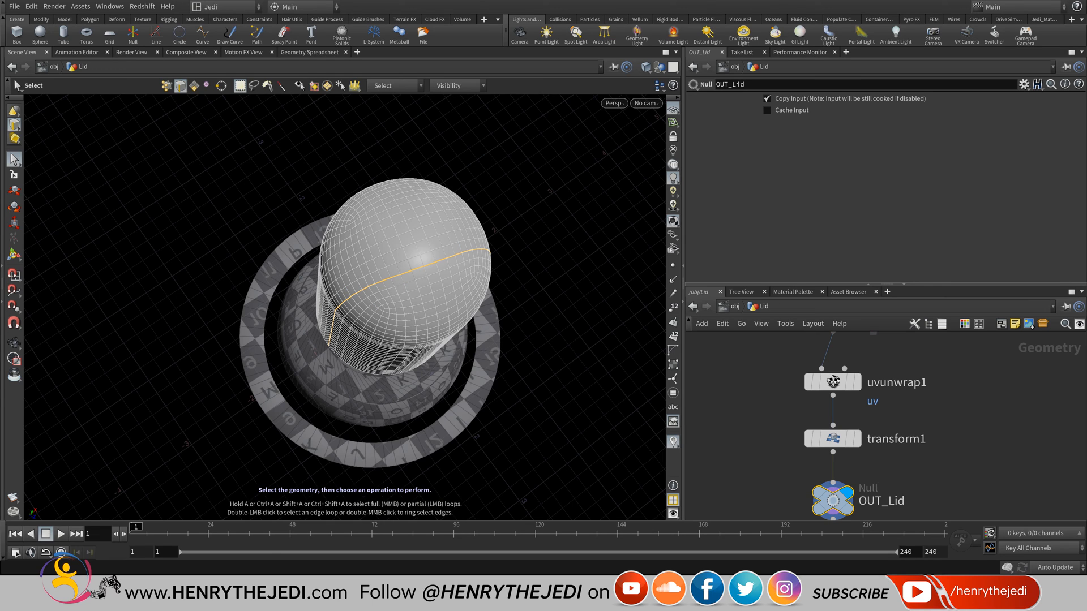
- Inside the Lid object's network, set the display flag on the tube0 node and select it to show its parameters
{"action": "key", "text": "u"}
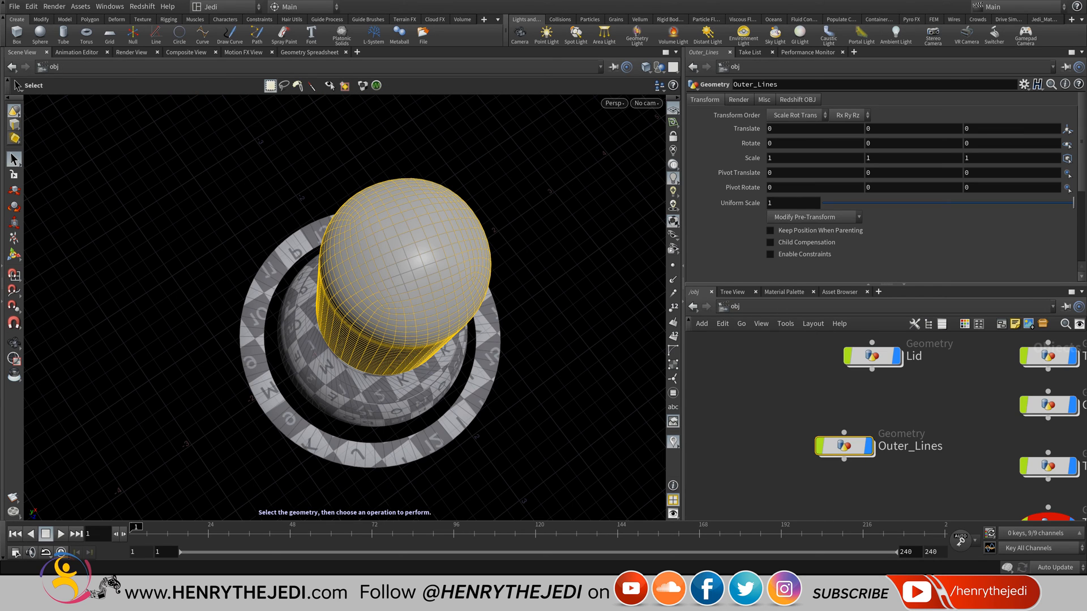
{"action": "middle_click_drag", "start_coordinate": [871, 391], "coordinate": [845, 489]}
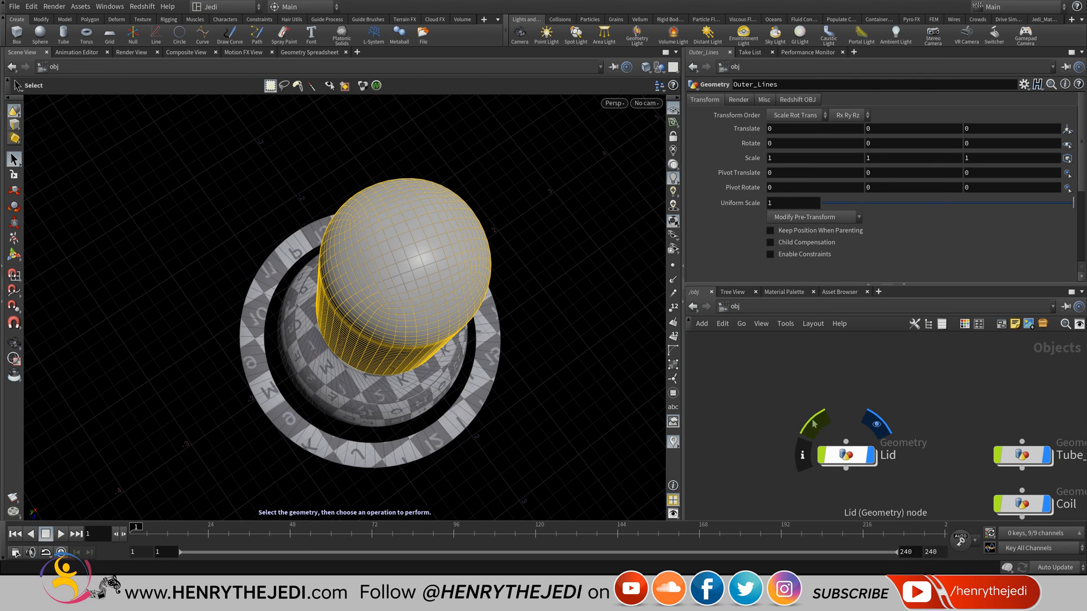
{"action": "double_click", "coordinate": [846, 453]}
{"action": "middle_click_drag", "start_coordinate": [983, 390], "coordinate": [951, 486]}
{"action": "scroll", "coordinate": [951, 485], "scroll_direction": "down", "scroll_amount": 5}
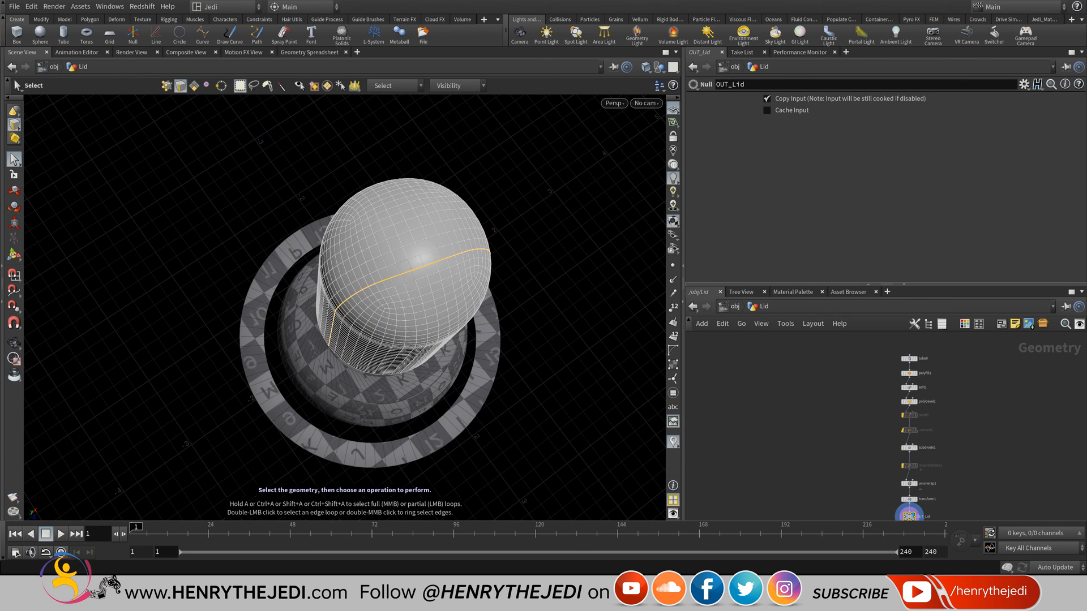
{"action": "scroll", "coordinate": [931, 334], "scroll_direction": "up", "scroll_amount": 5}
{"action": "key", "text": "u"}
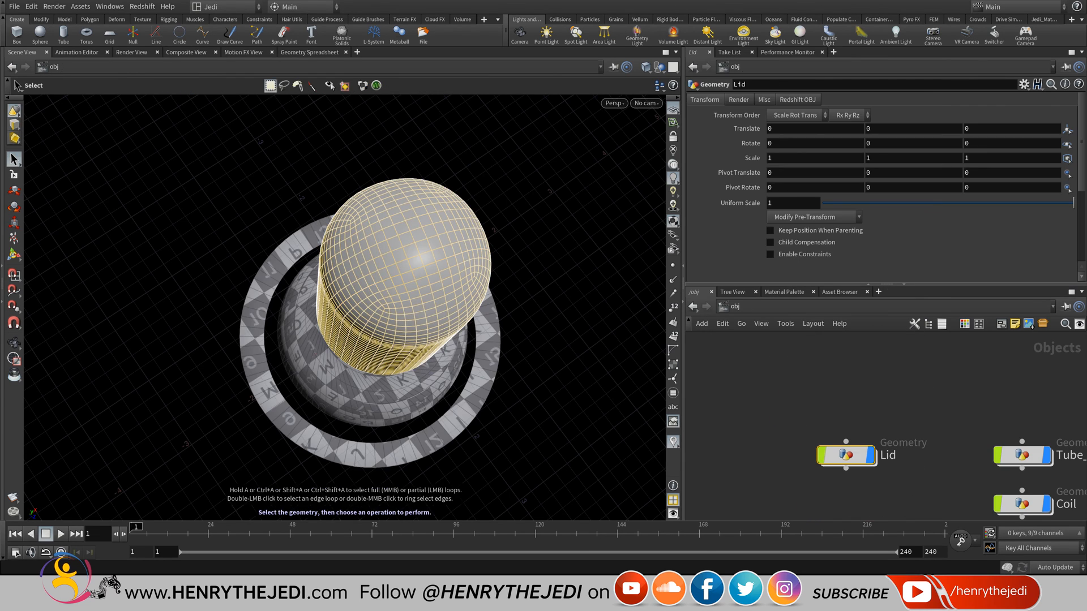
{"action": "key", "text": "i"}
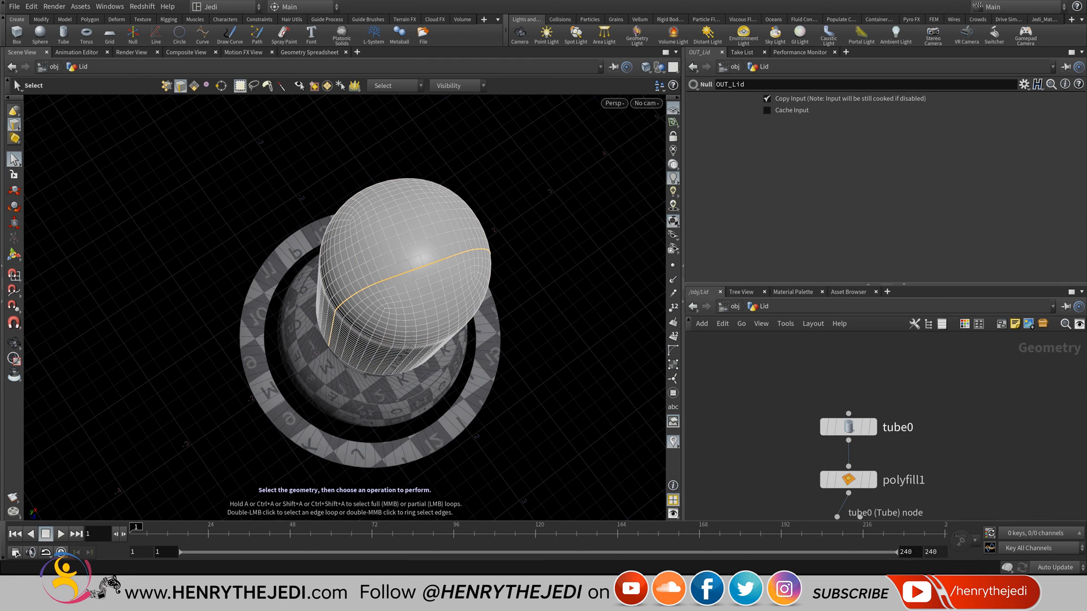
{"action": "left_click", "coordinate": [872, 427]}
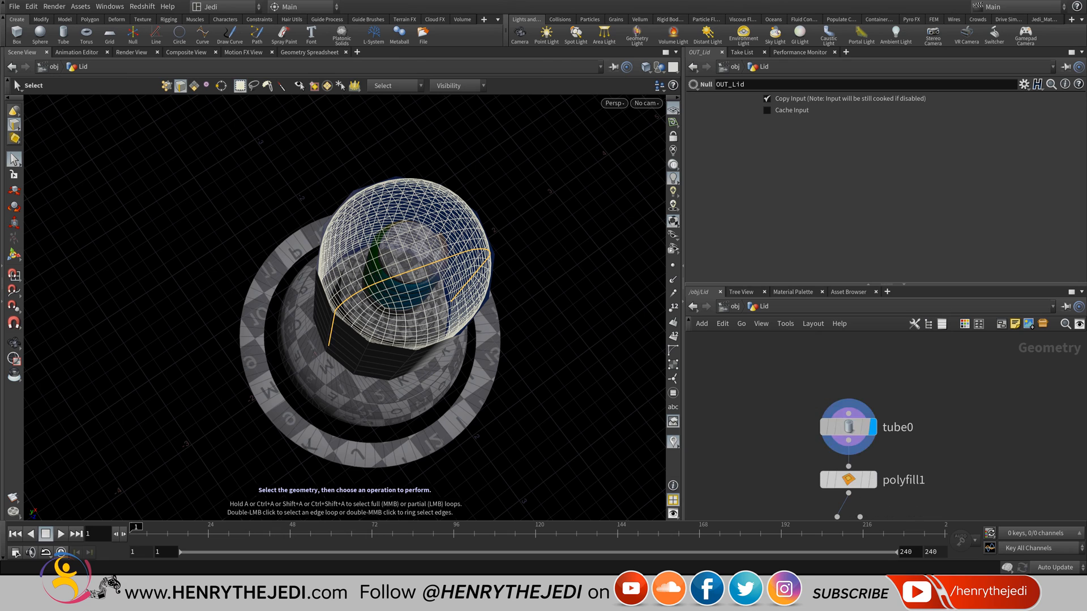
{"action": "left_click", "coordinate": [848, 427]}
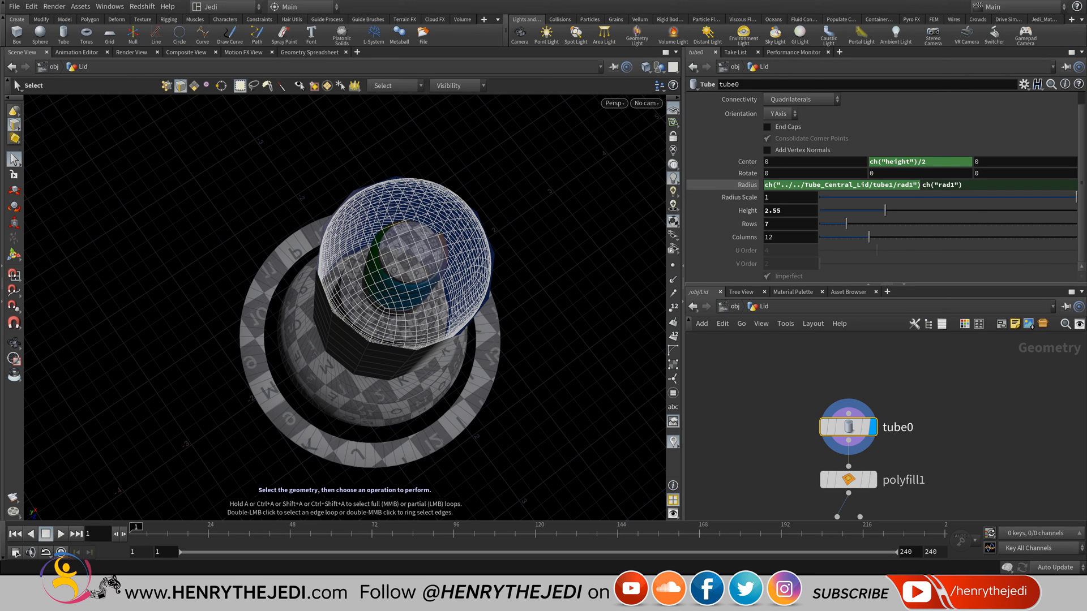
- Hide the other objects in the viewport so only the lid's tube is shown, and view it obliquely from above
{"action": "left_click", "coordinate": [659, 67]}
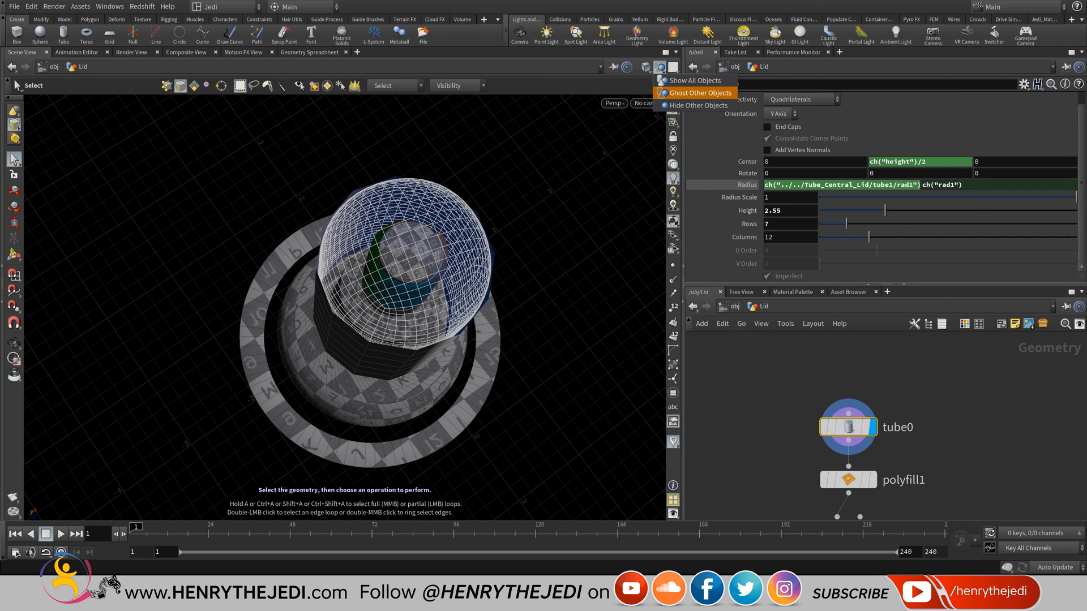
{"action": "left_click", "coordinate": [714, 105]}
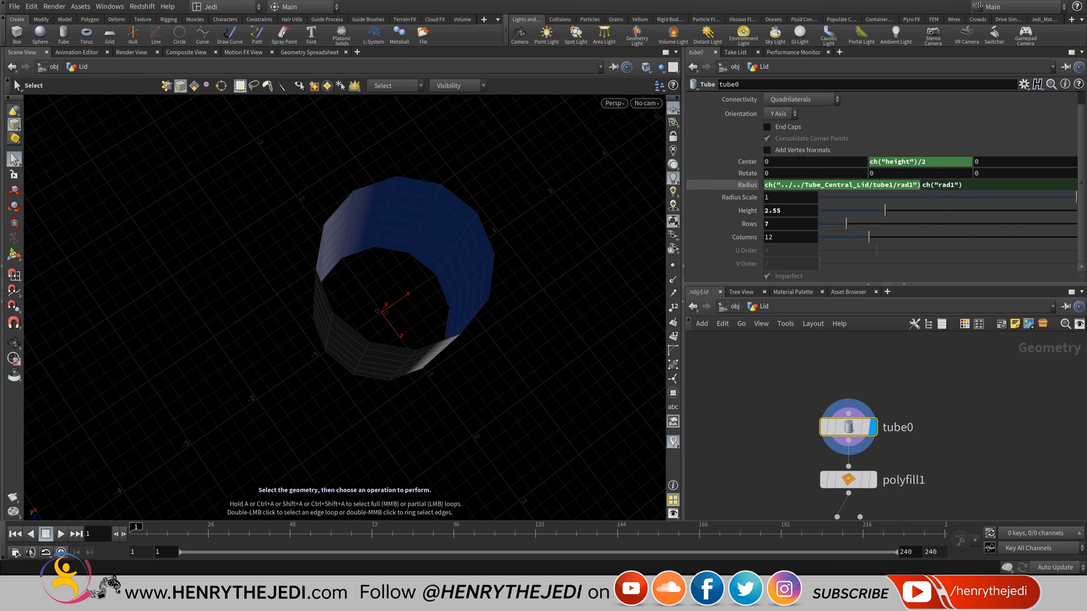
{"action": "right_click", "coordinate": [15, 343]}
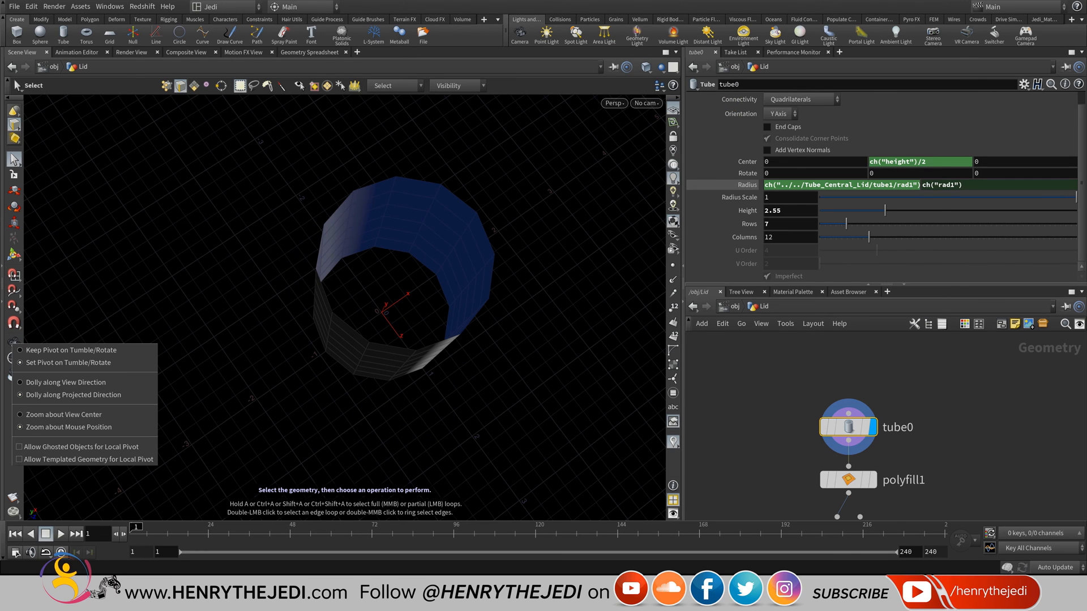
{"action": "key", "text": "Escape"}
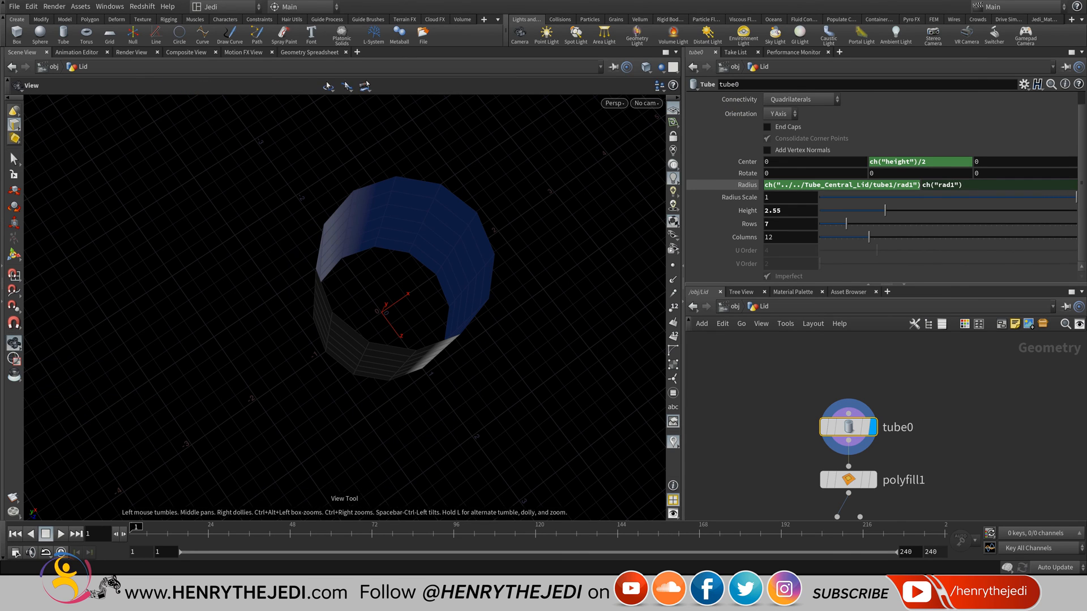
{"action": "left_click_drag", "start_coordinate": [396, 255], "coordinate": [317, 210], "text": "alt"}
{"action": "mouse_move", "coordinate": [333, 283]}
{"action": "left_mouse_down"}
{"action": "mouse_move", "coordinate": [351, 215]}
{"action": "mouse_move", "coordinate": [345, 277]}
{"action": "mouse_move", "coordinate": [342, 263]}
{"action": "left_mouse_up"}
- Compare the lid's cap at the edit1, polyfill1 and tube0 stages from above, leaving polyfill1 displayed
{"action": "middle_click_drag", "start_coordinate": [851, 453], "coordinate": [871, 347]}
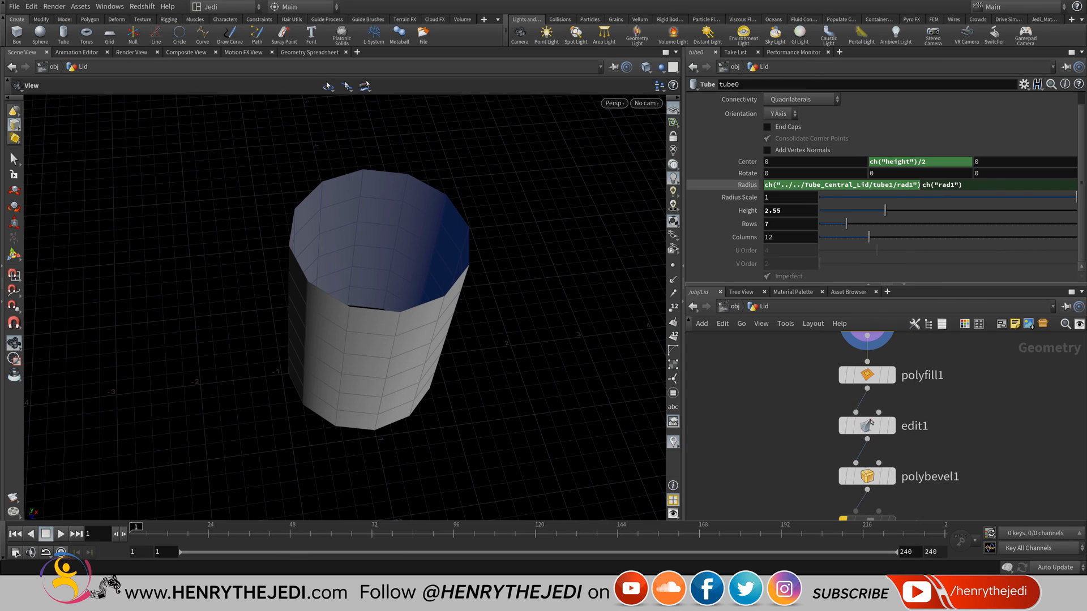
{"action": "left_click", "coordinate": [891, 426]}
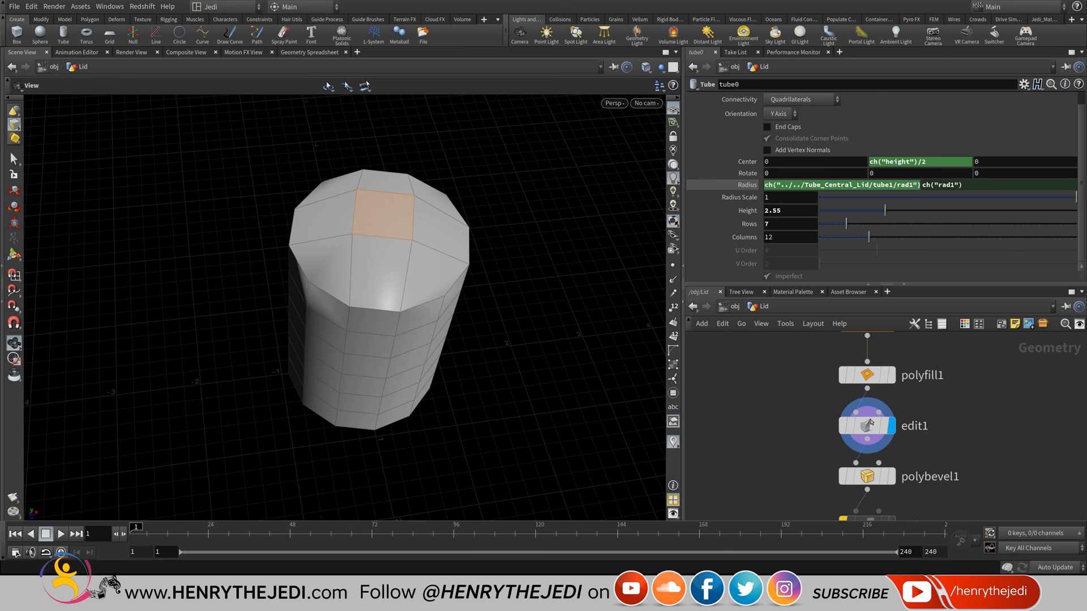
{"action": "left_click_drag", "start_coordinate": [368, 243], "coordinate": [380, 337]}
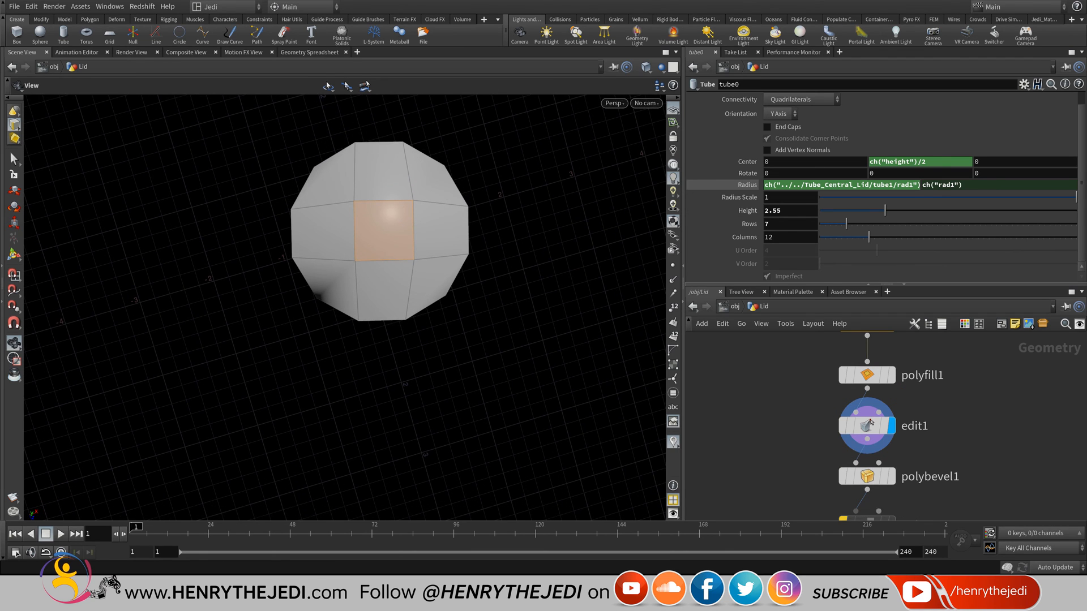
{"action": "middle_click_drag", "start_coordinate": [870, 423], "coordinate": [865, 434]}
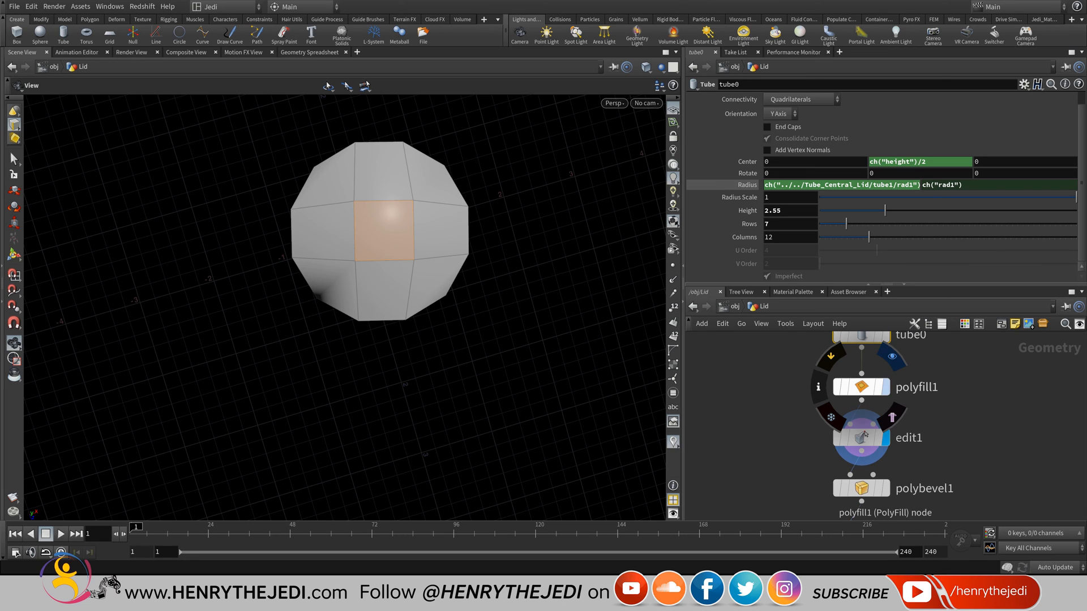
{"action": "left_click", "coordinate": [892, 357]}
{"action": "middle_click_drag", "start_coordinate": [884, 388], "coordinate": [873, 448]}
{"action": "left_click", "coordinate": [873, 394]}
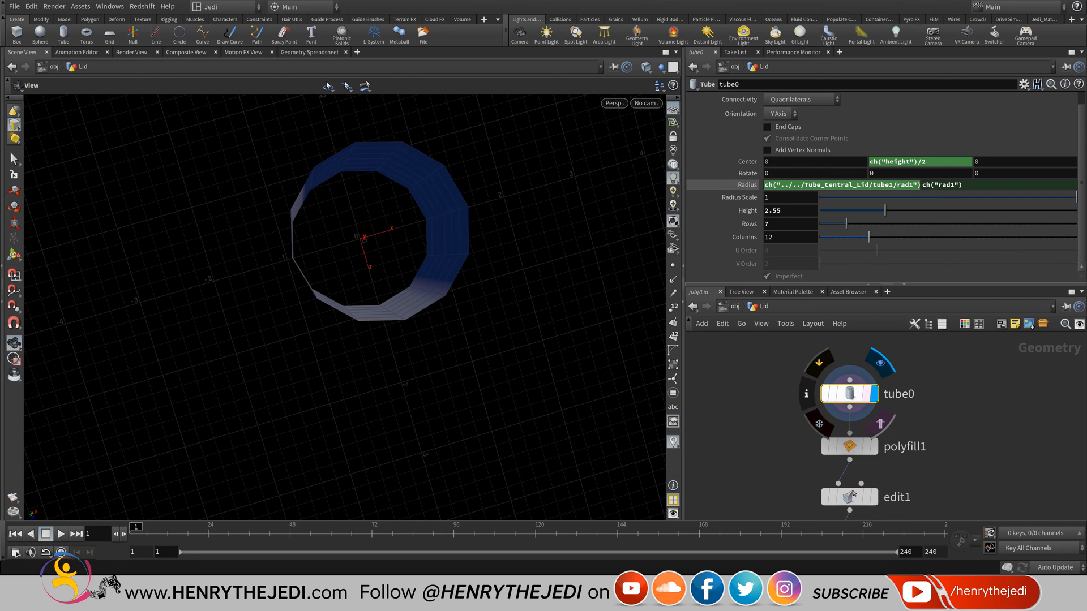
{"action": "left_click", "coordinate": [880, 416]}
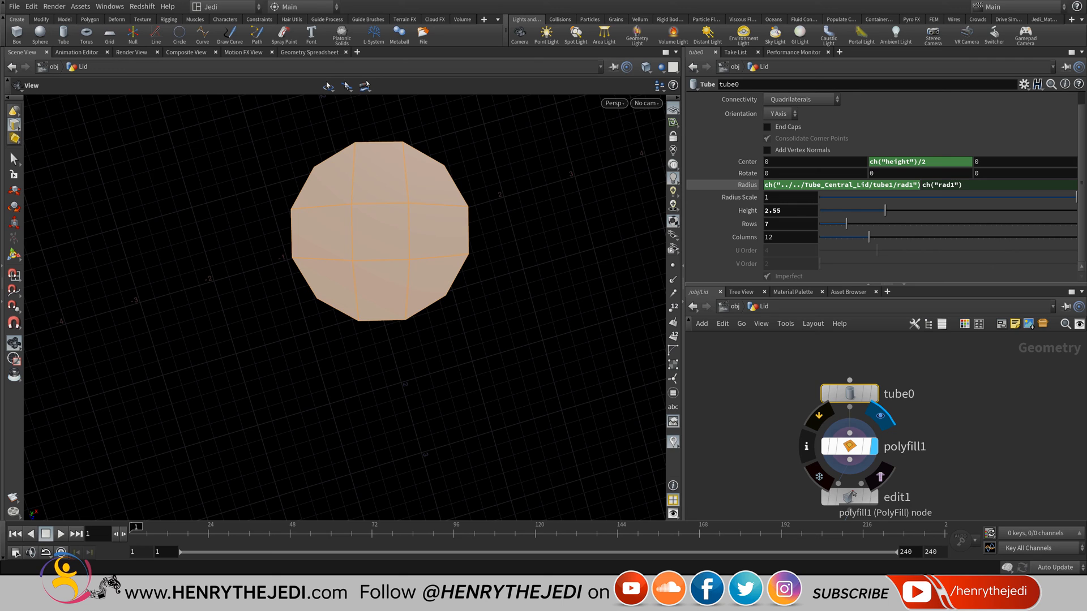
{"action": "middle_click_drag", "start_coordinate": [854, 494], "coordinate": [845, 464]}
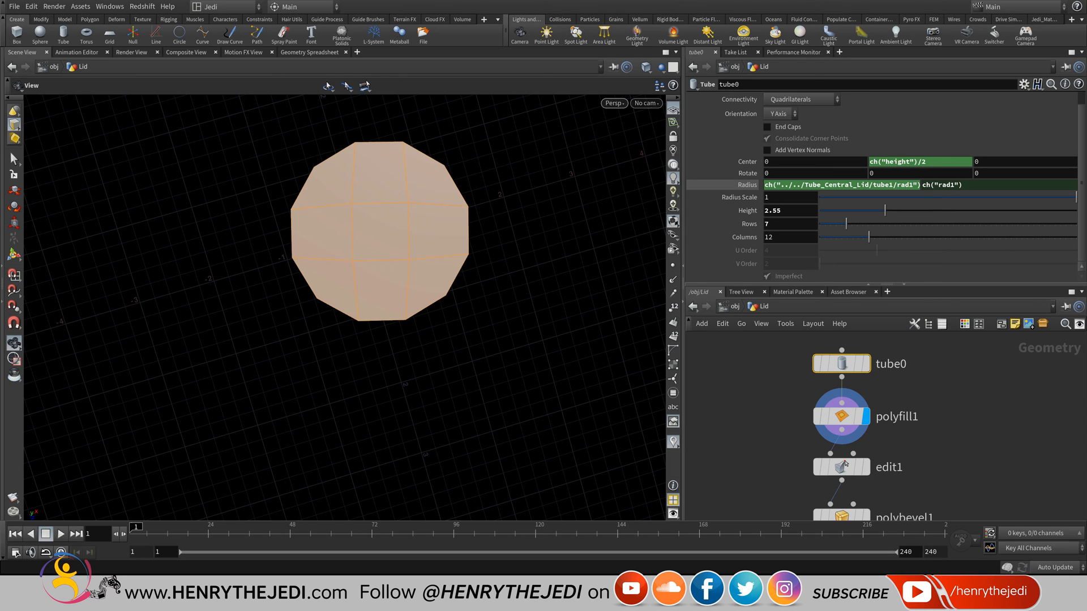
- Show the lid's filled cap in the Top viewport with Wireframe shading
{"action": "left_click", "coordinate": [614, 103]}
{"action": "mouse_move", "coordinate": [620, 127]}
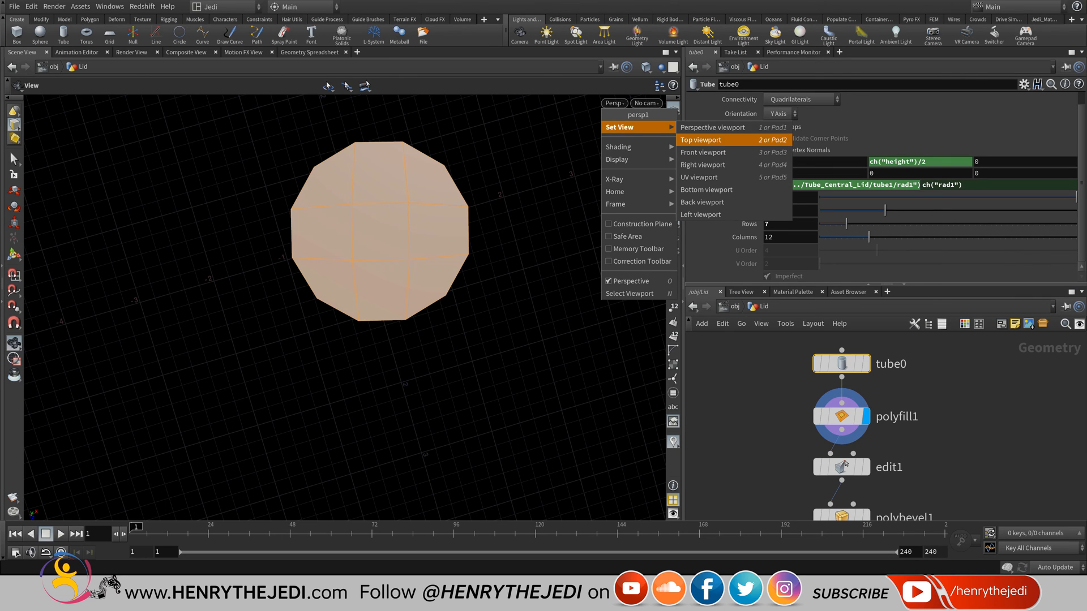
{"action": "left_click", "coordinate": [712, 140]}
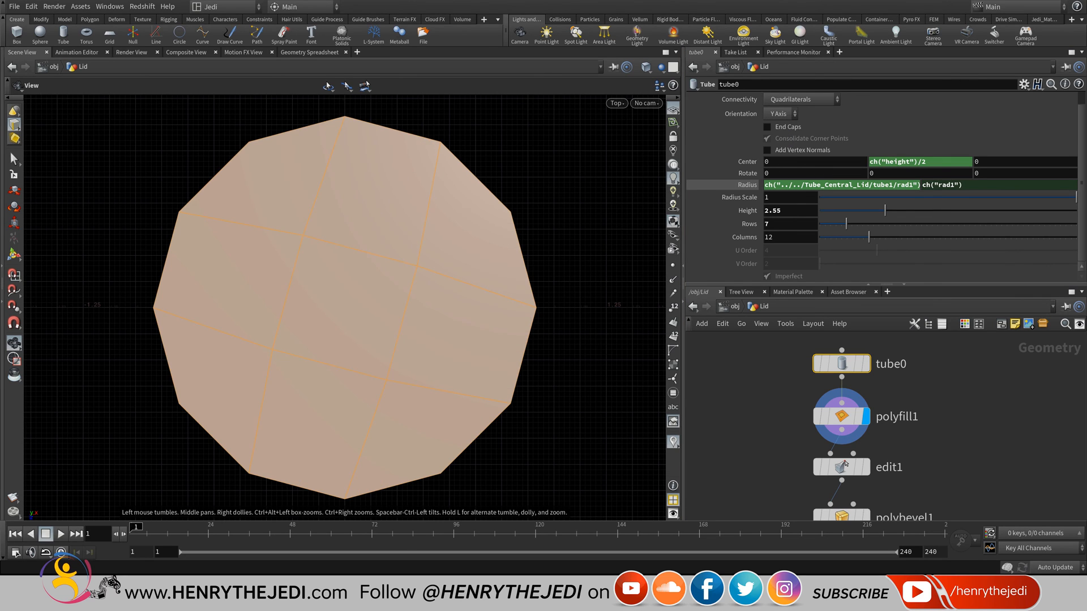
{"action": "left_click", "coordinate": [645, 67]}
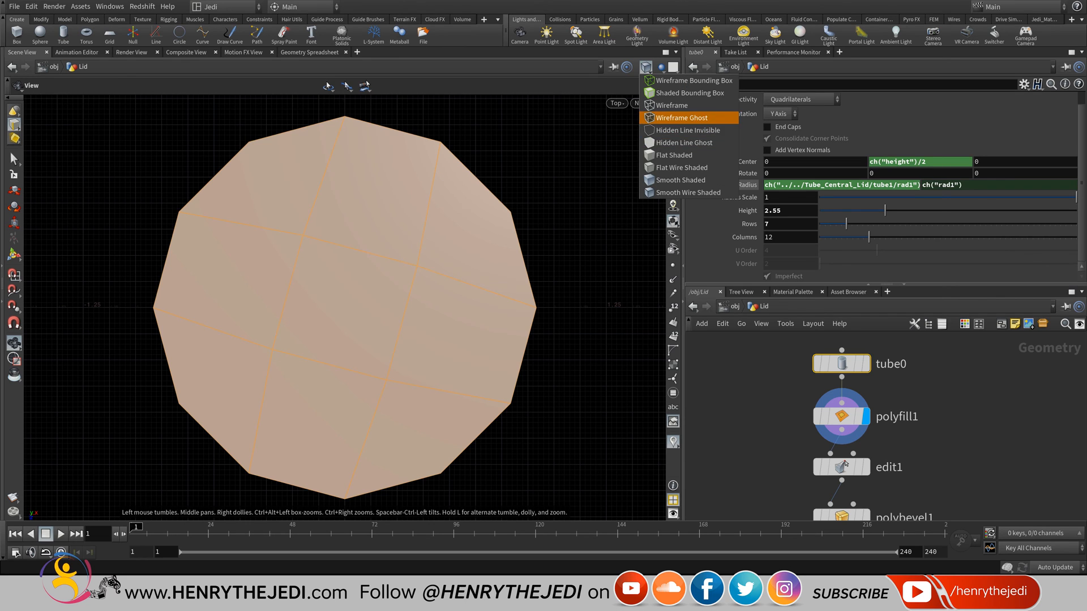
{"action": "left_click", "coordinate": [672, 105]}
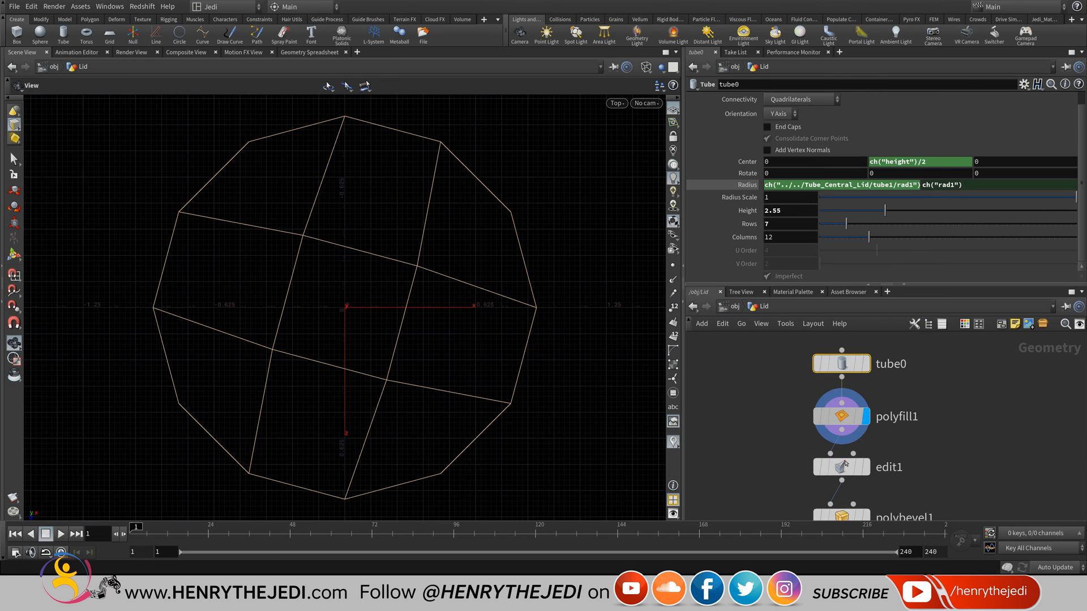
- Set polyfill1's Corner Offset to -17 to rotate the cap's grid, keeping Auto-Complete Boundaries enabled
{"action": "left_click", "coordinate": [841, 416]}
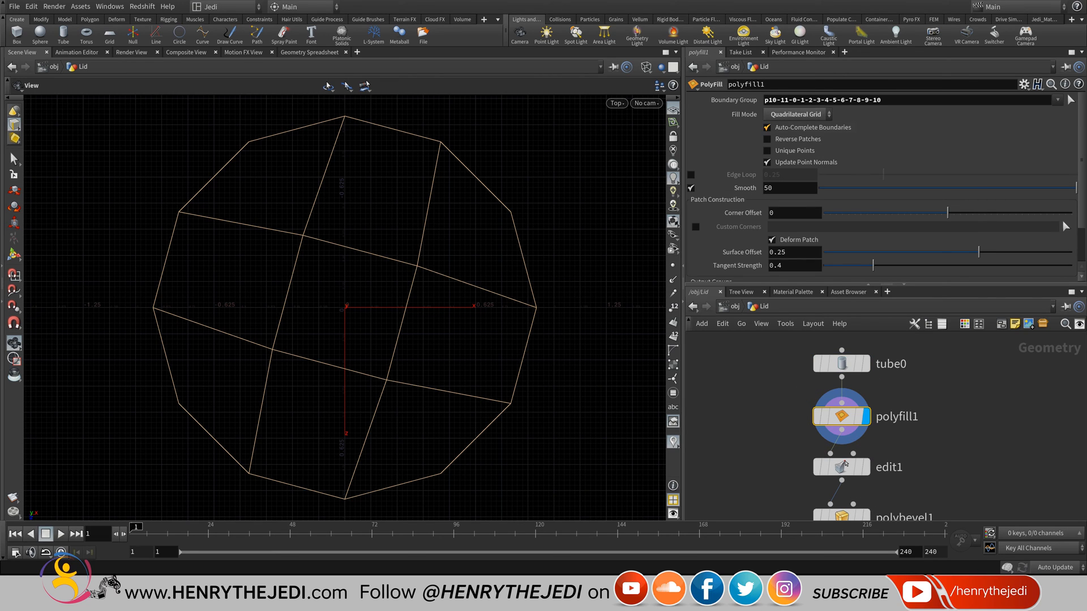
{"action": "left_click", "coordinate": [767, 128]}
{"action": "left_click", "coordinate": [767, 128]}
{"action": "left_click_drag", "start_coordinate": [947, 212], "coordinate": [916, 212]}
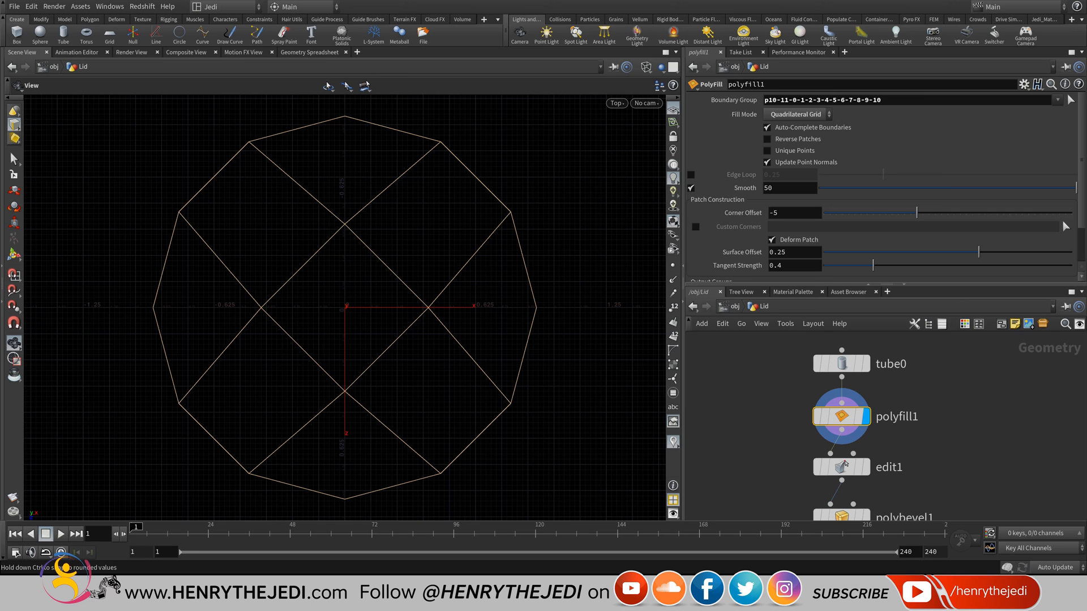
{"action": "left_click_drag", "start_coordinate": [917, 212], "coordinate": [842, 212]}
- Display polybevel1 and subdivide1 in turn to check how the rotated cap grid carries through the bevel and subdivision
{"action": "scroll", "coordinate": [906, 416], "scroll_direction": "down", "scroll_amount": 5}
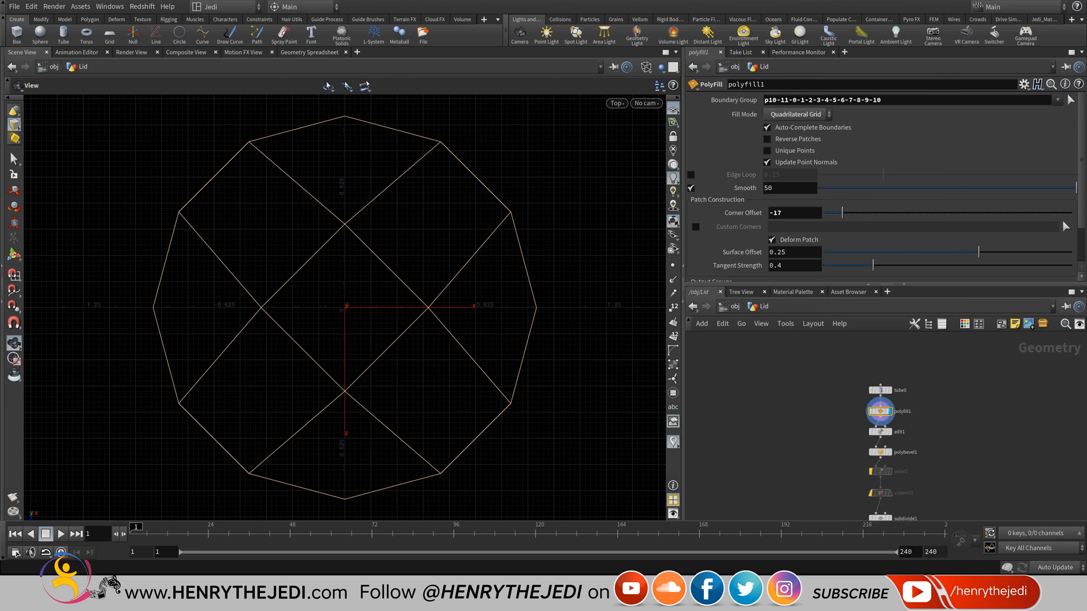
{"action": "middle_click_drag", "start_coordinate": [895, 448], "coordinate": [878, 409]}
{"action": "scroll", "coordinate": [879, 409], "scroll_direction": "up", "scroll_amount": 5}
{"action": "left_click", "coordinate": [865, 417]}
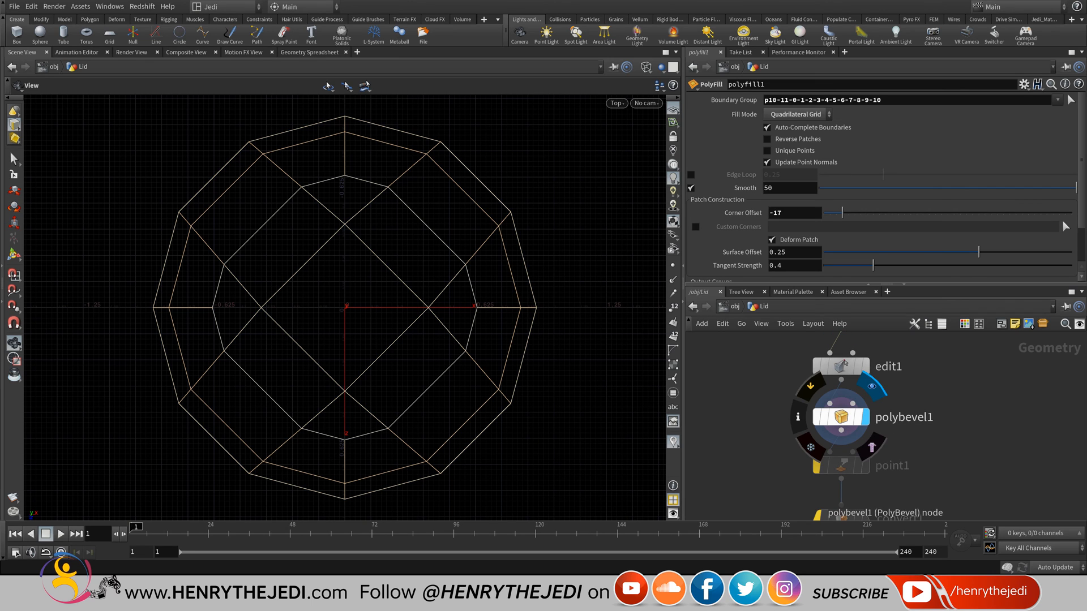
{"action": "middle_click_drag", "start_coordinate": [906, 475], "coordinate": [894, 338]}
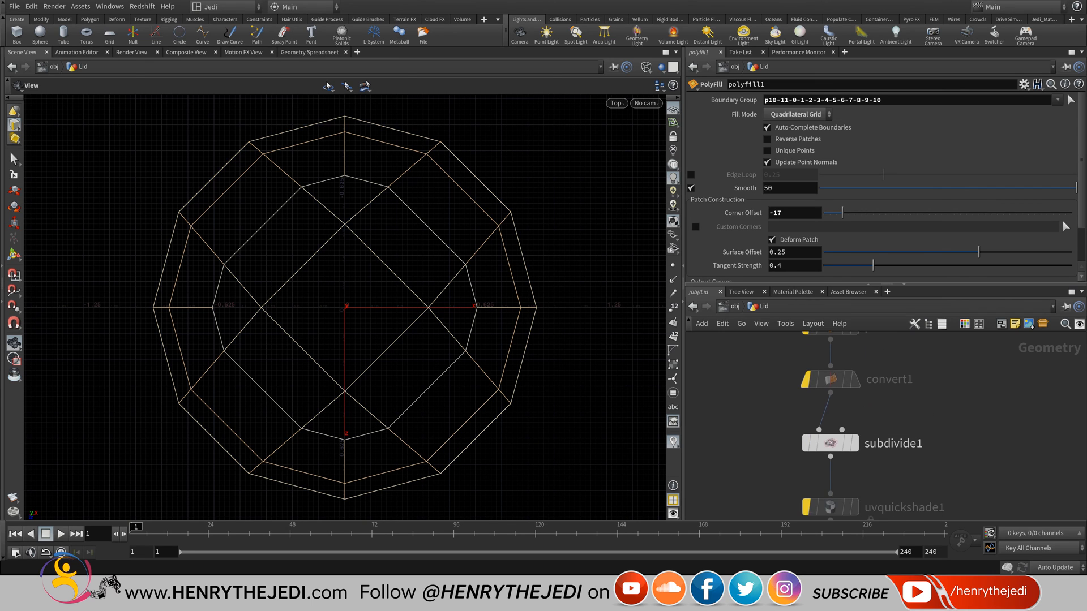
{"action": "middle_click_drag", "start_coordinate": [872, 443], "coordinate": [881, 419]}
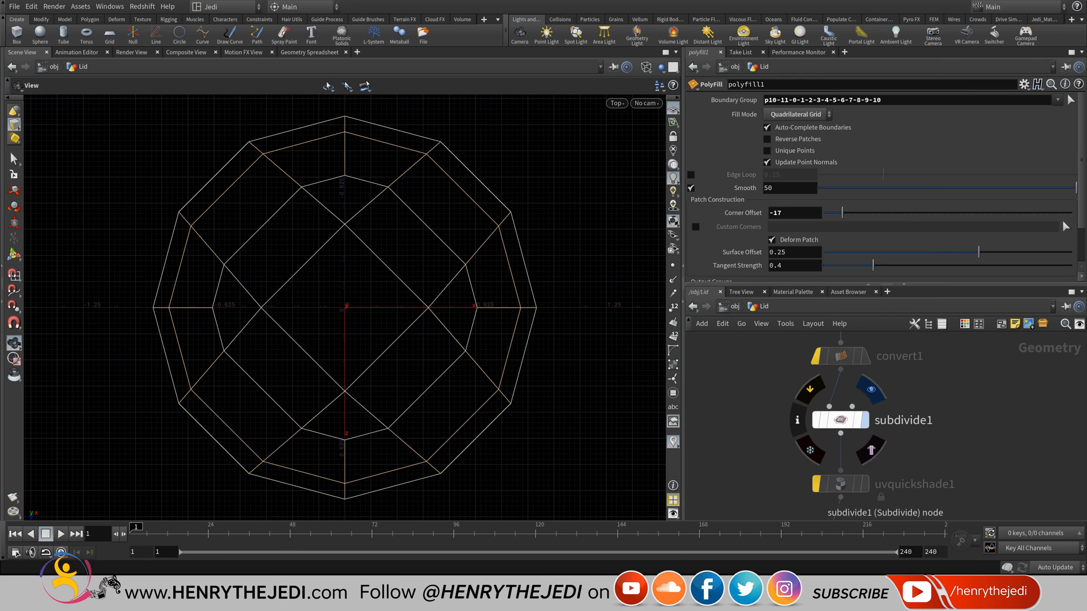
{"action": "left_click", "coordinate": [864, 420]}
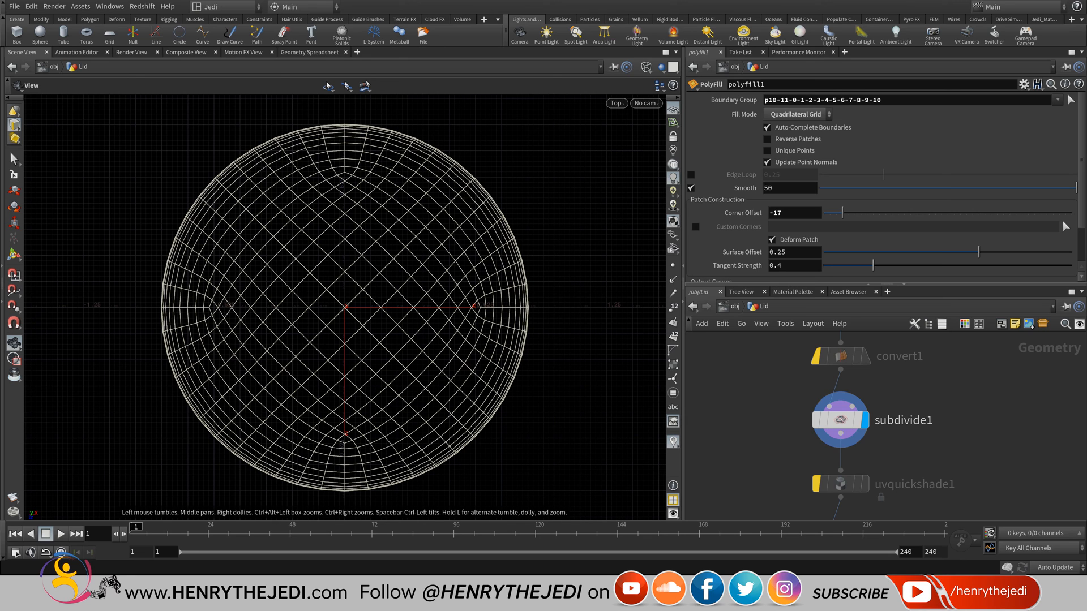
- Display polybevel1 in the Perspective viewport and select it to show its bevel parameters
{"action": "middle_click_drag", "start_coordinate": [905, 385], "coordinate": [877, 499]}
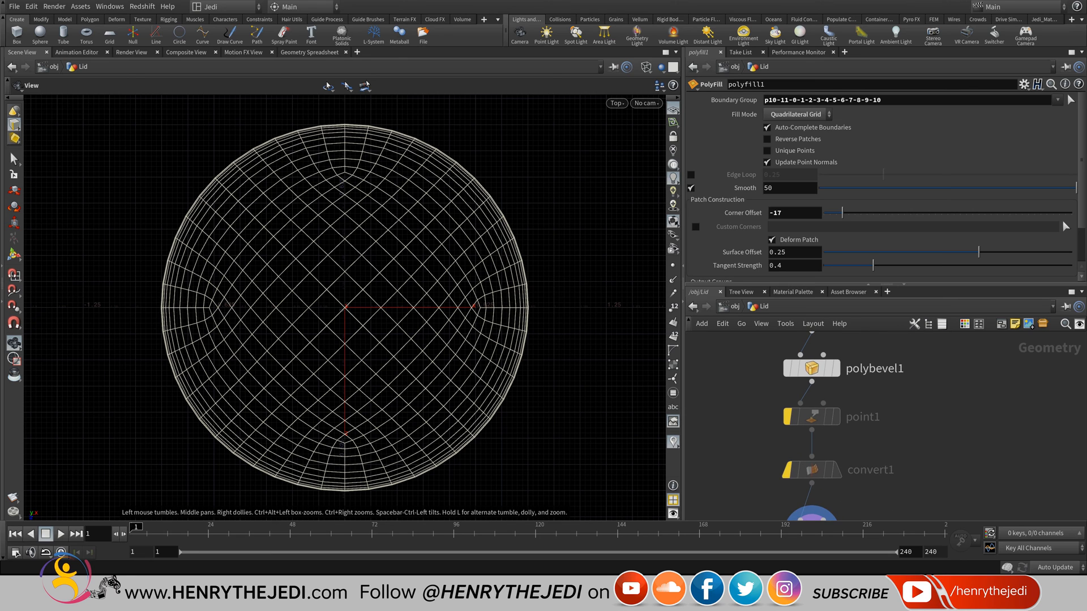
{"action": "middle_click_drag", "start_coordinate": [877, 442], "coordinate": [869, 491]}
{"action": "left_click", "coordinate": [828, 418]}
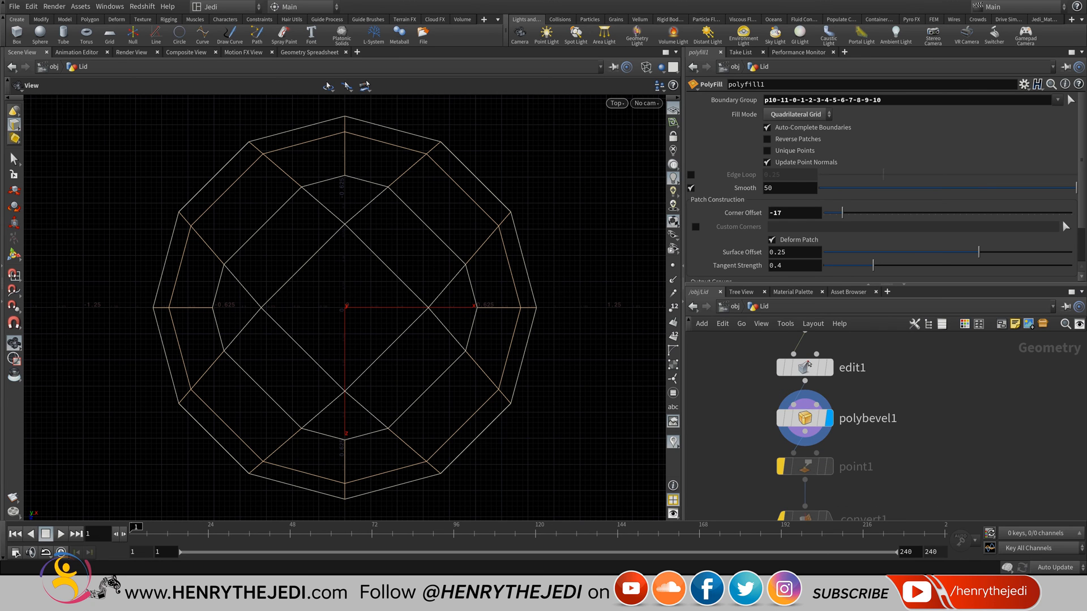
{"action": "left_click", "coordinate": [616, 104]}
{"action": "mouse_move", "coordinate": [628, 127]}
{"action": "left_click", "coordinate": [718, 127]}
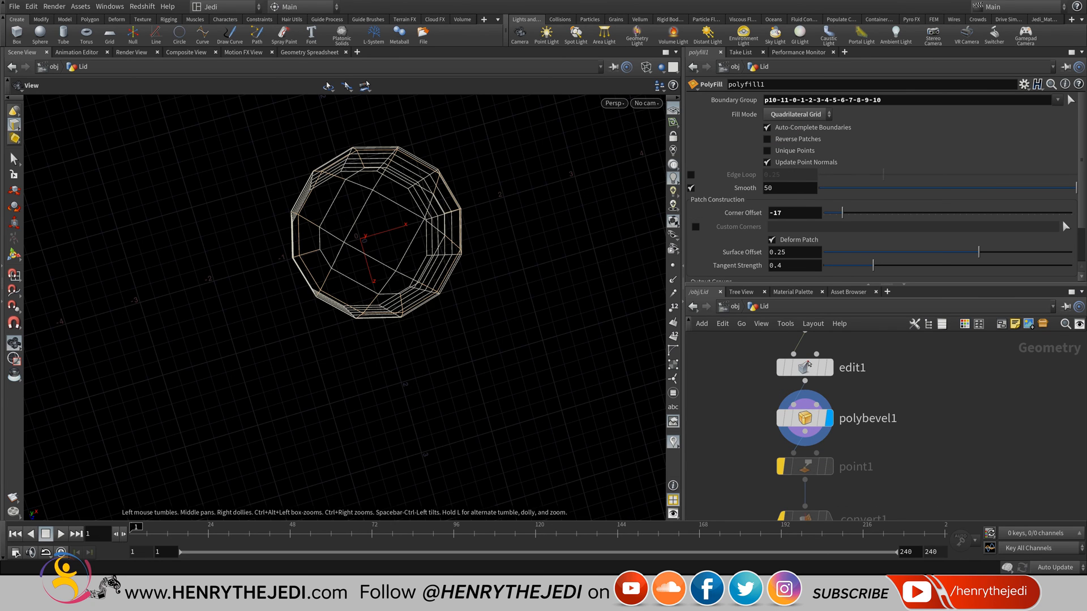
{"action": "left_click_drag", "start_coordinate": [363, 317], "coordinate": [365, 272]}
{"action": "left_click", "coordinate": [805, 418]}
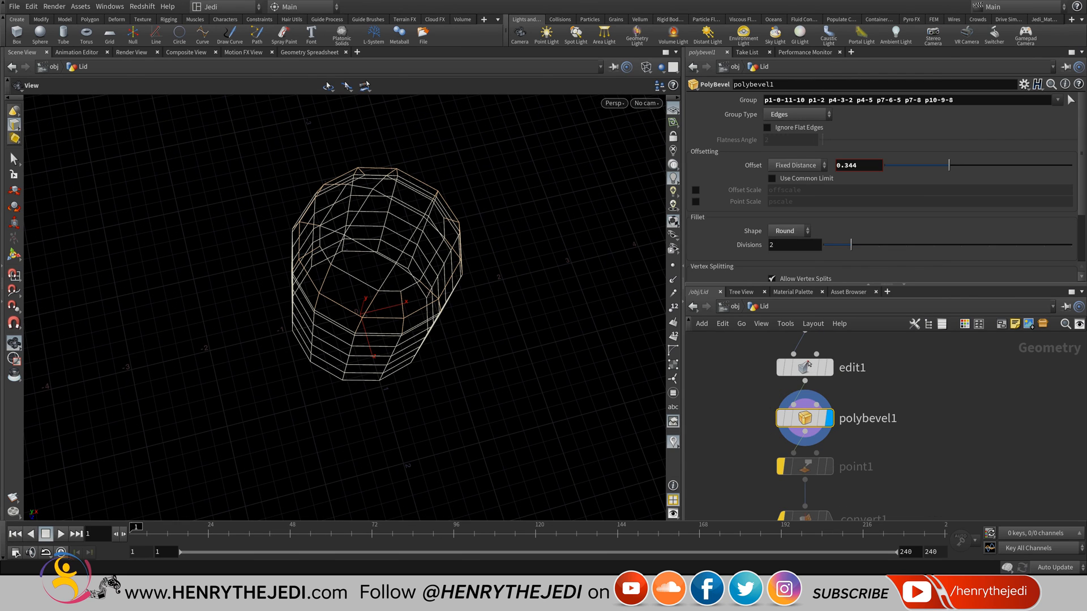
- Display the polyfill1 node, try the Single Polygon and Triangles fill modes, and set its fill mode to Triangle Fan
{"action": "middle_click_drag", "start_coordinate": [843, 384], "coordinate": [839, 443]}
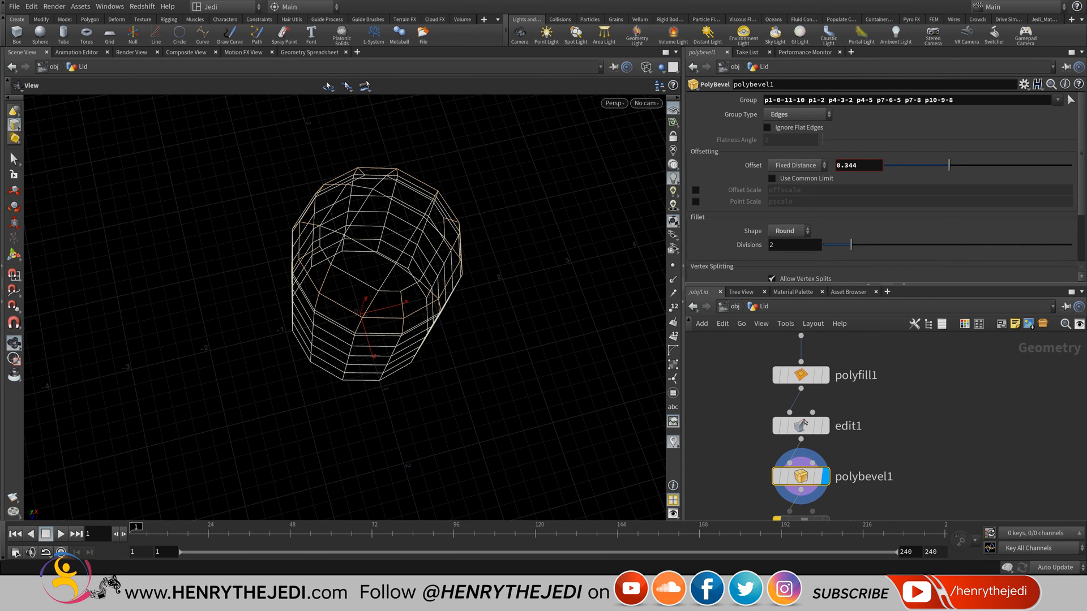
{"action": "left_click", "coordinate": [825, 375]}
{"action": "left_click", "coordinate": [805, 375]}
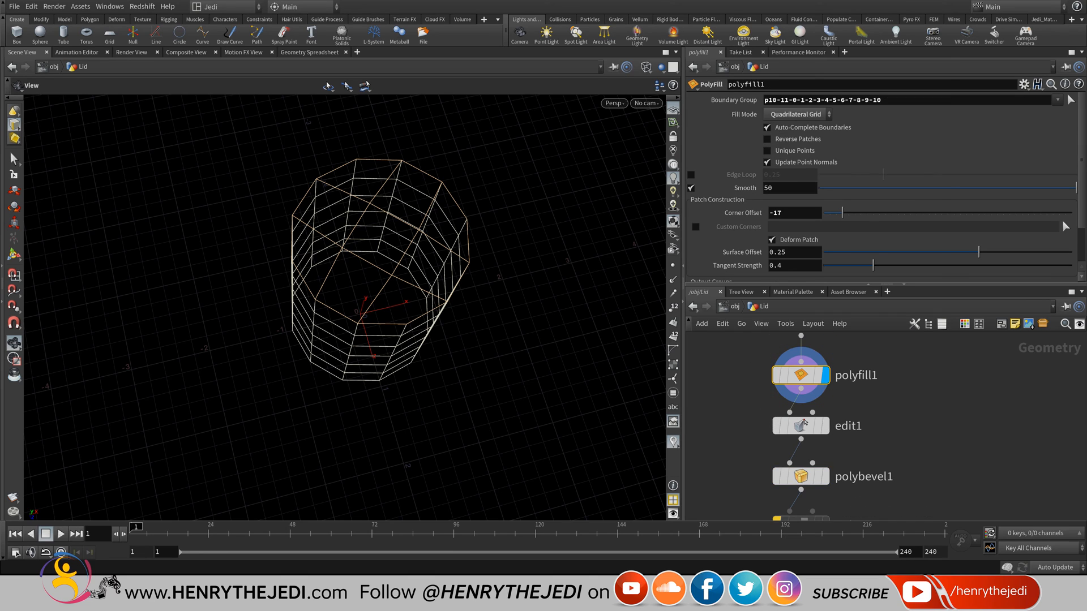
{"action": "left_click", "coordinate": [796, 115]}
{"action": "left_click", "coordinate": [790, 127]}
{"action": "left_click", "coordinate": [795, 114]}
{"action": "left_click", "coordinate": [787, 140]}
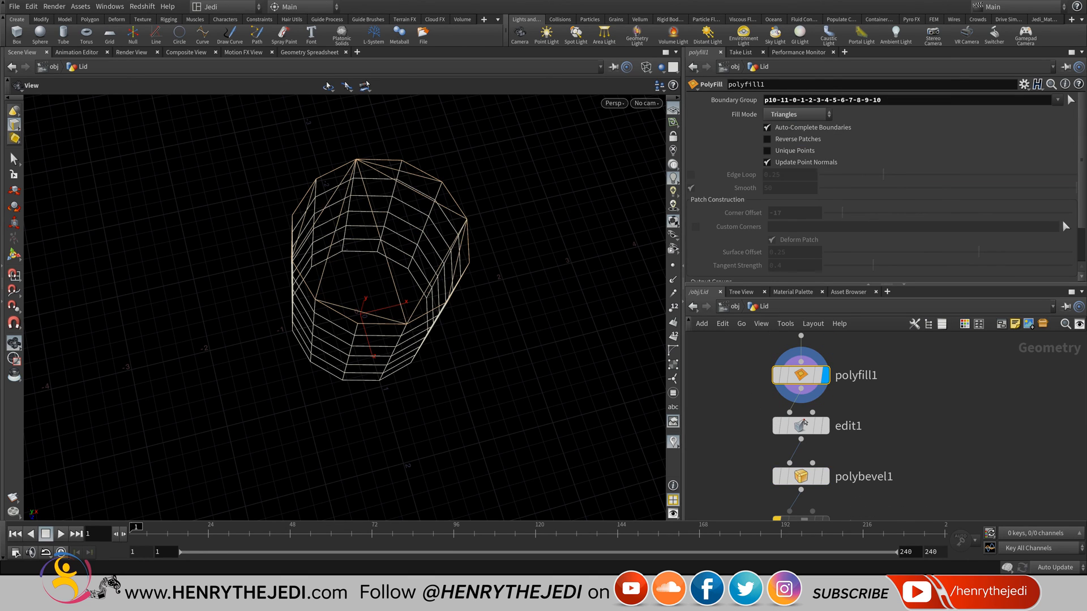
{"action": "left_click", "coordinate": [795, 114]}
{"action": "left_click", "coordinate": [790, 151]}
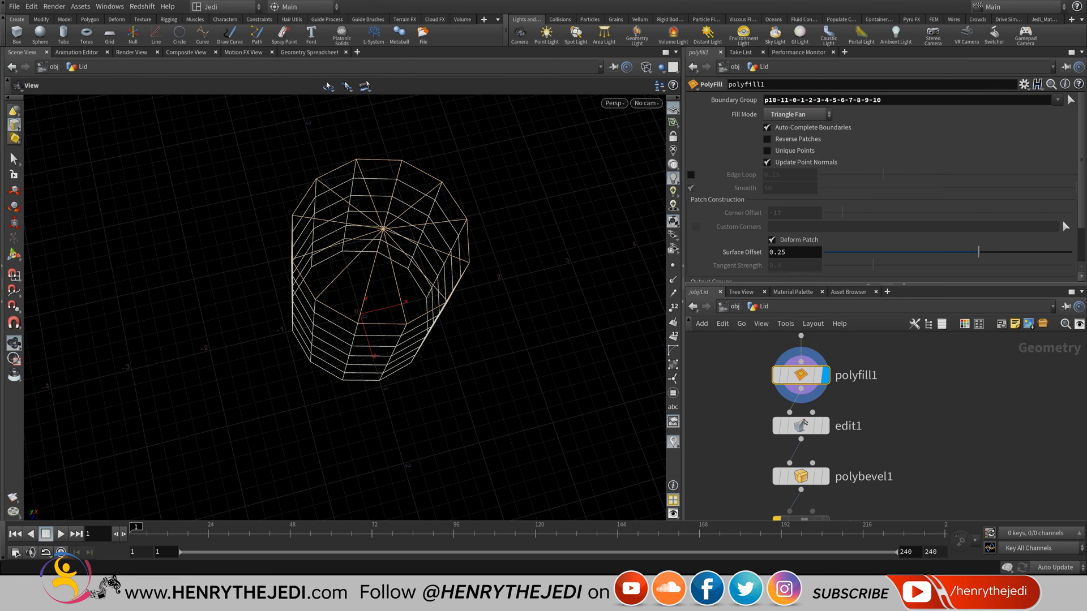
{"action": "left_click_drag", "start_coordinate": [351, 283], "coordinate": [358, 232]}
{"action": "left_click", "coordinate": [795, 114]}
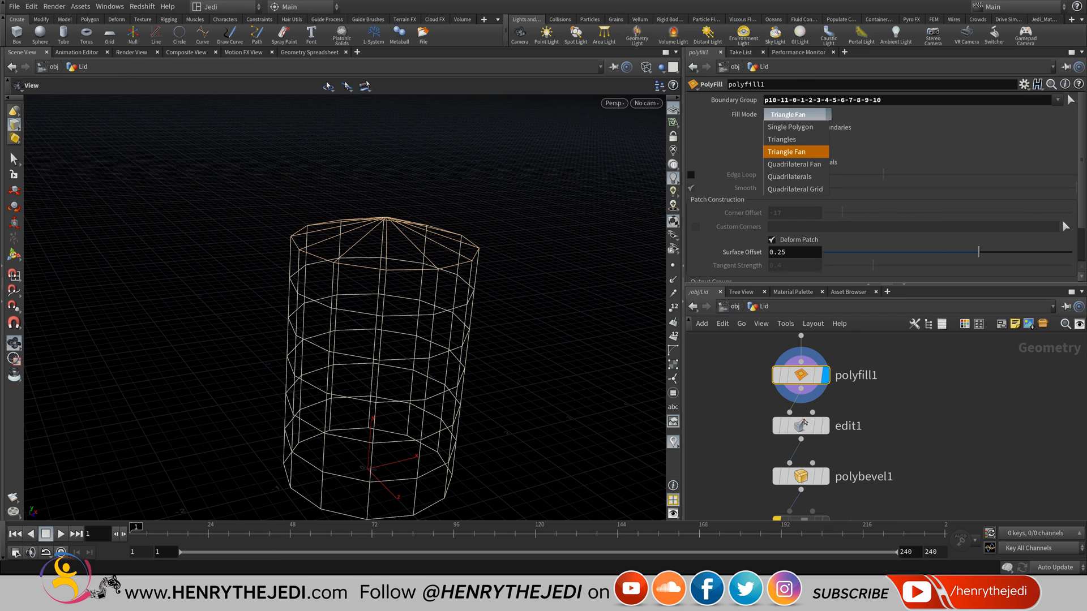
{"action": "left_click", "coordinate": [787, 152]}
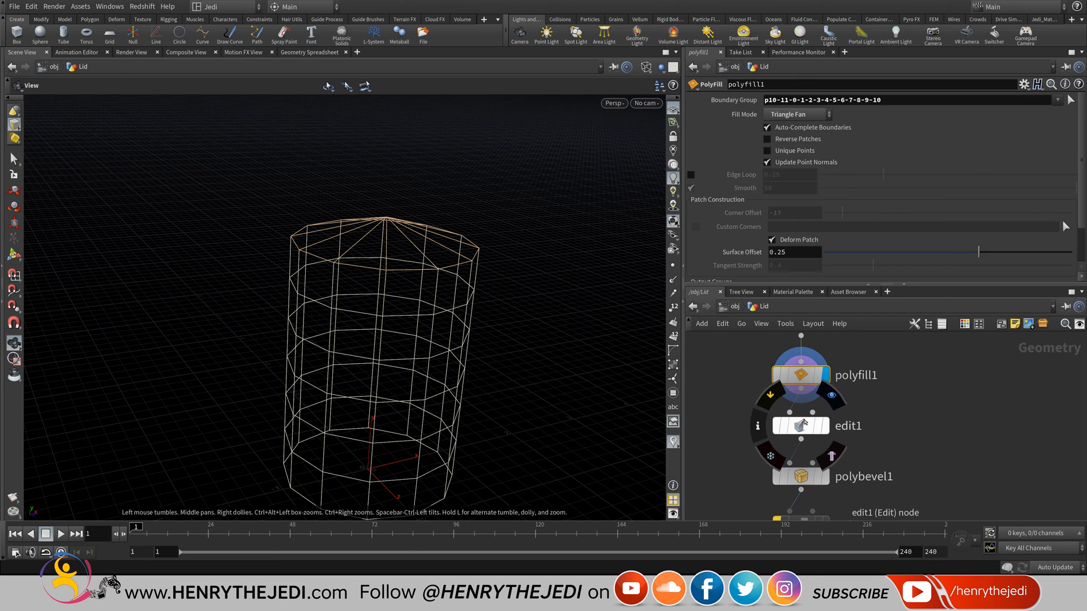
- Switch the viewport to the top view to examine the lid's triangle fan cap
{"action": "left_click_drag", "start_coordinate": [357, 243], "coordinate": [358, 362]}
{"action": "left_click", "coordinate": [613, 103]}
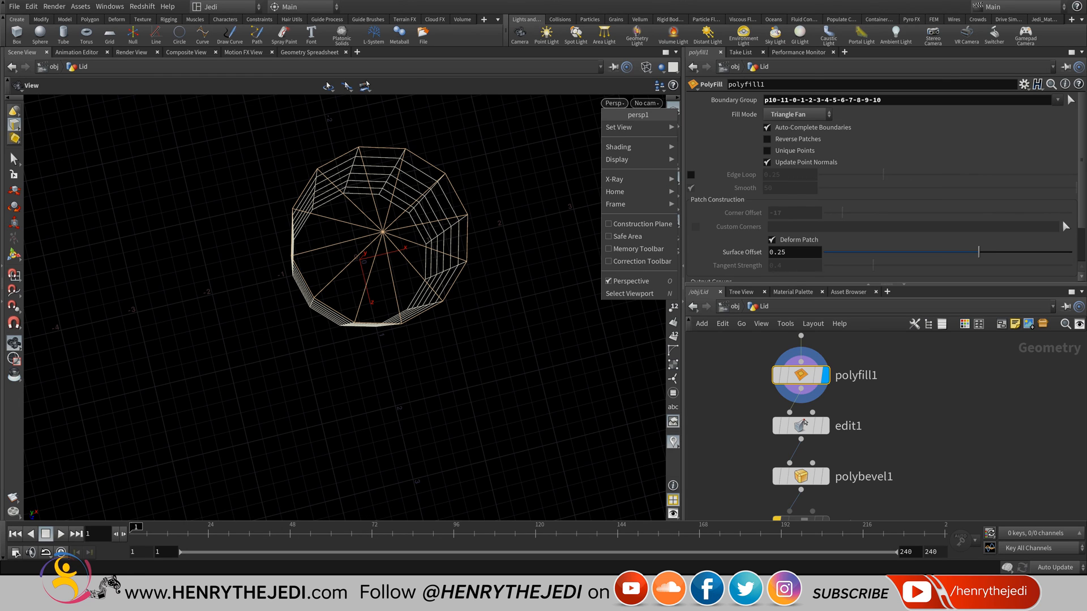
{"action": "mouse_move", "coordinate": [619, 127]}
{"action": "left_click", "coordinate": [702, 140]}
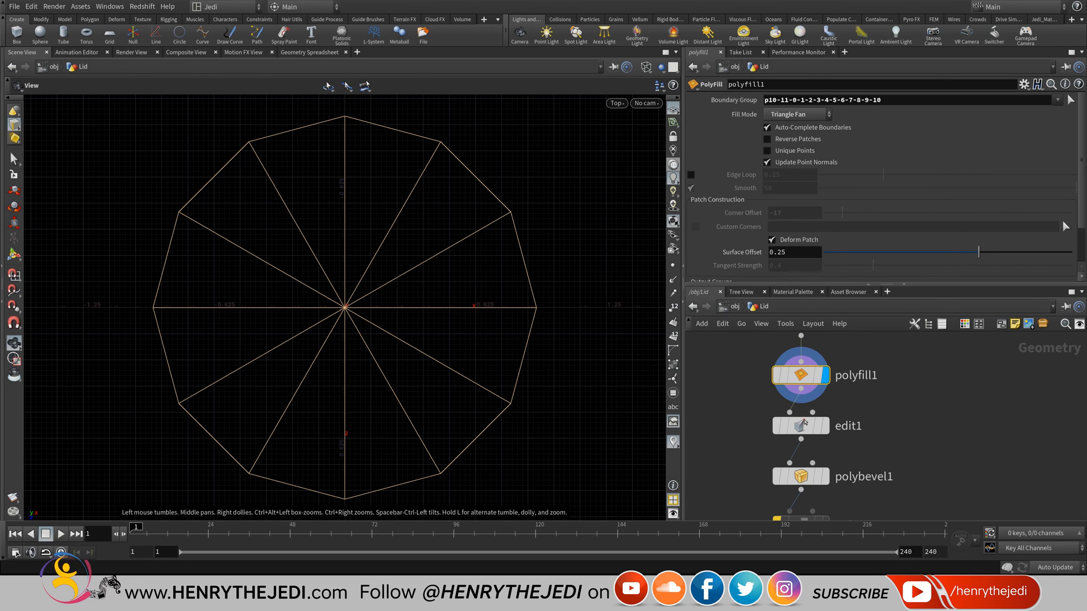
- Try the Quadrilaterals, Quadrilateral Fan and Quadrilateral Grid fill modes on polyfill1 and return it to Triangle Fan
{"action": "left_click", "coordinate": [798, 114]}
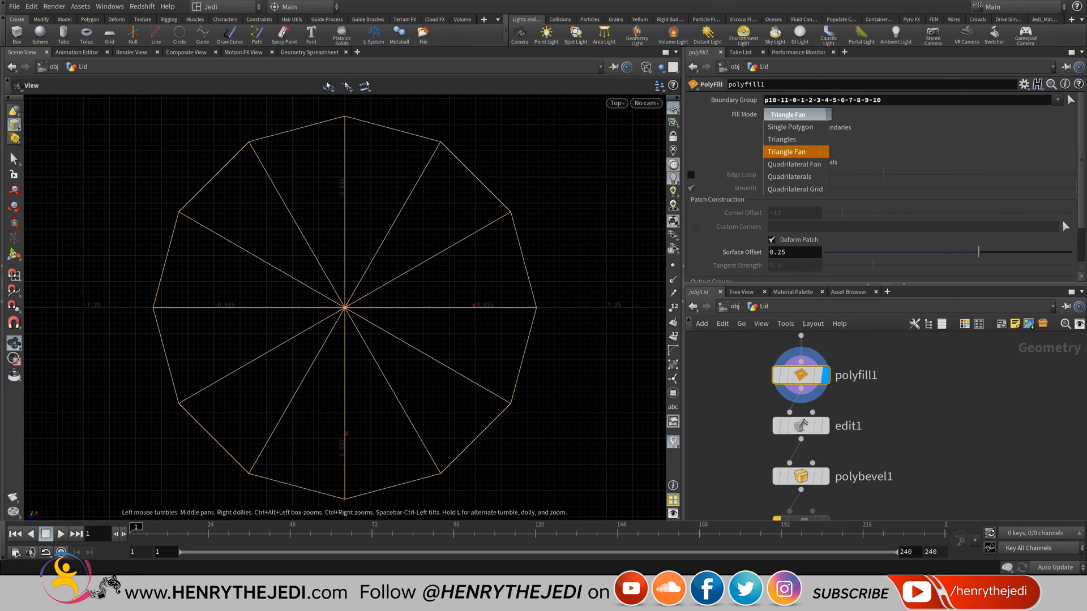
{"action": "left_click", "coordinate": [790, 176]}
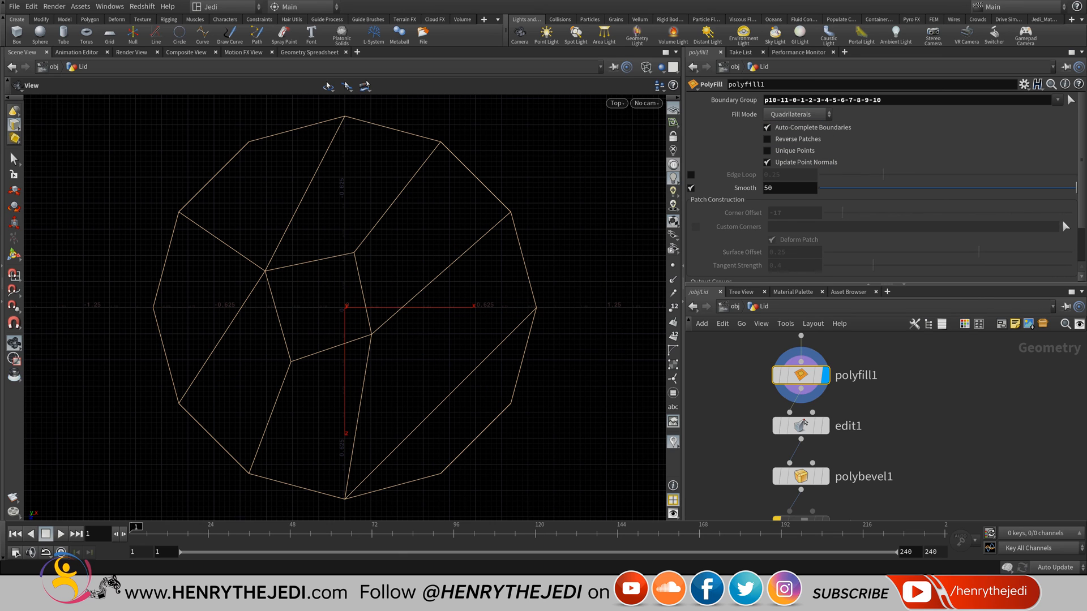
{"action": "left_click", "coordinate": [797, 114]}
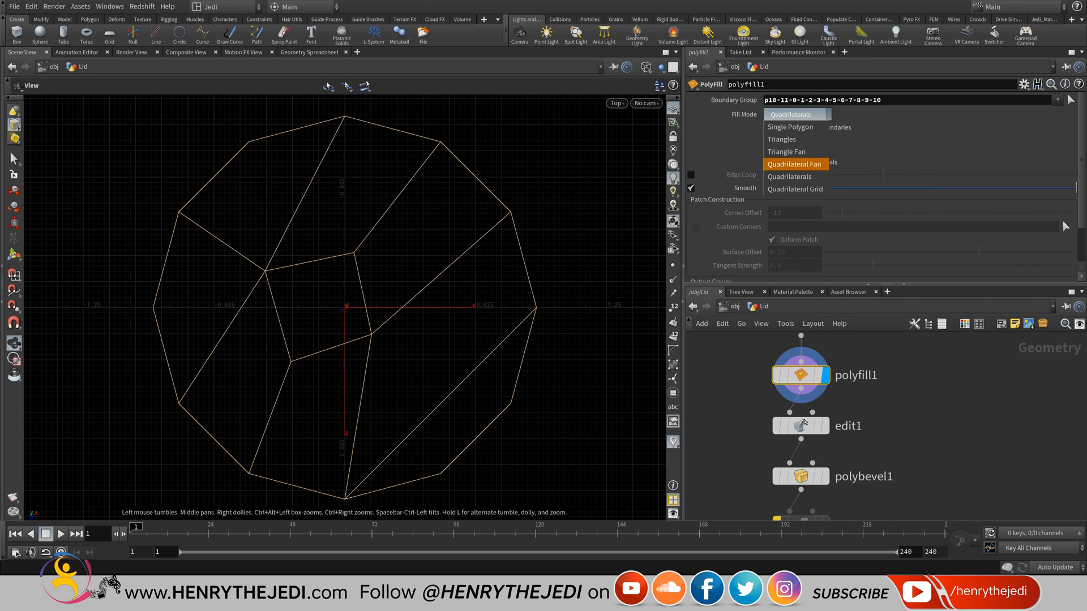
{"action": "left_click", "coordinate": [792, 164]}
{"action": "left_click", "coordinate": [797, 114]}
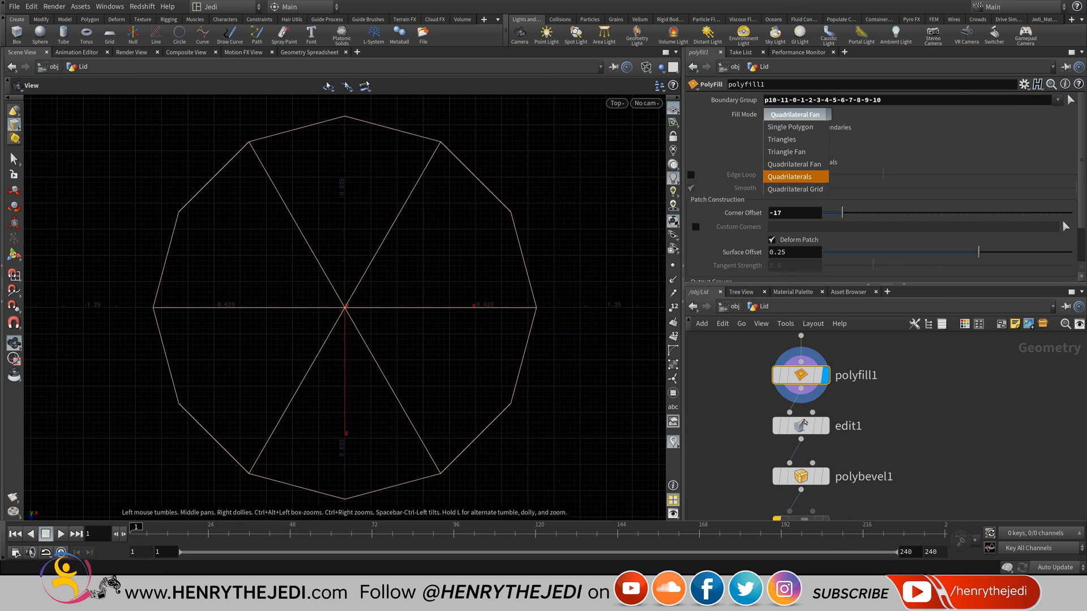
{"action": "left_click", "coordinate": [795, 187]}
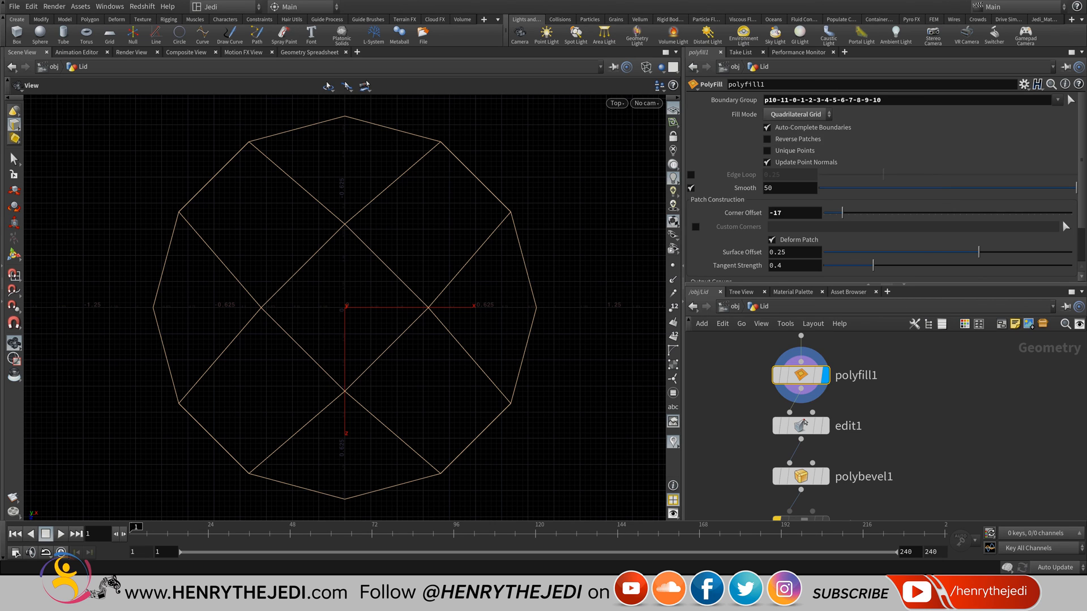
{"action": "left_click", "coordinate": [797, 114]}
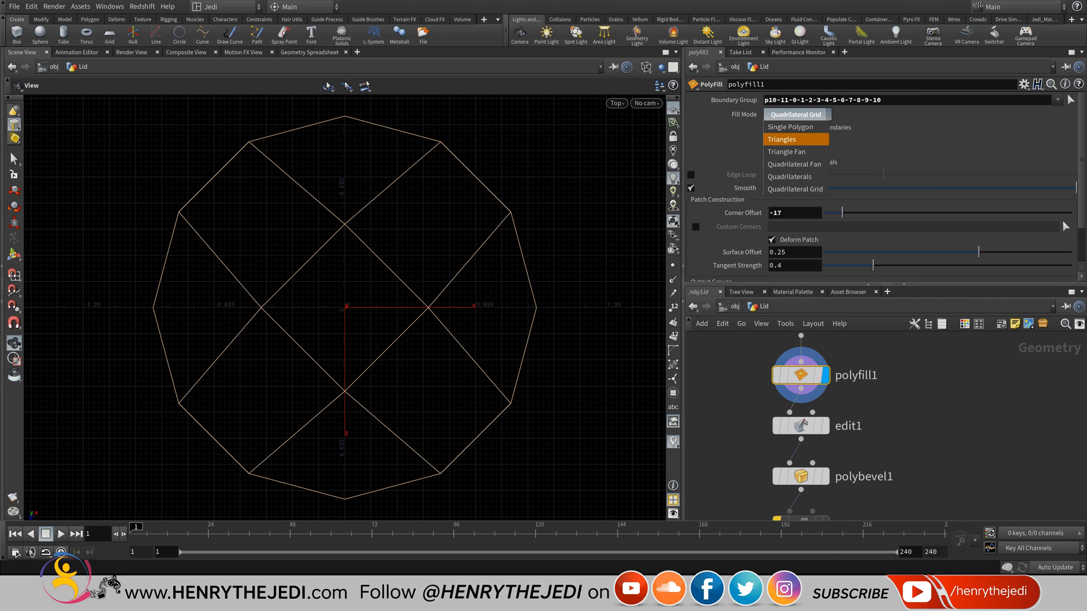
{"action": "left_click", "coordinate": [794, 164]}
{"action": "left_click", "coordinate": [797, 115]}
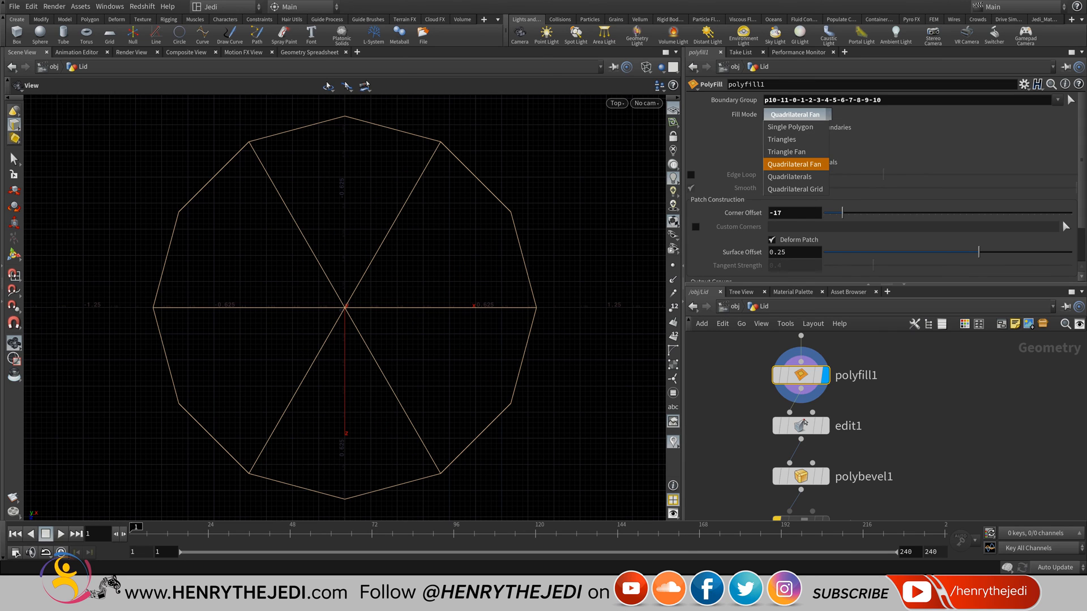
{"action": "left_click", "coordinate": [786, 152]}
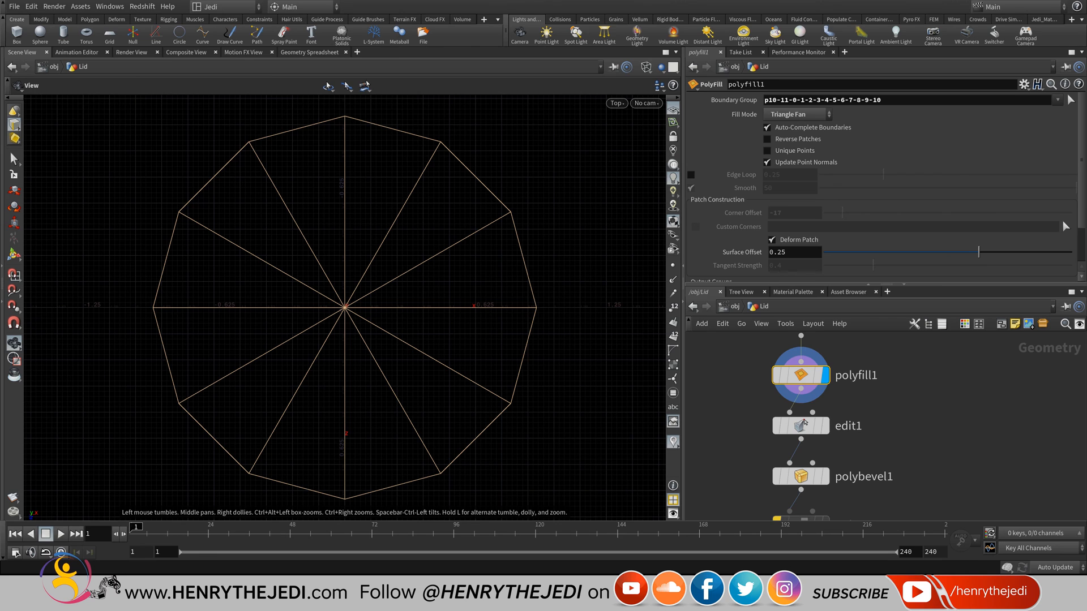
- Display the edit1 node and return the viewport to the perspective view to see the lid from the side
{"action": "scroll", "coordinate": [942, 462], "scroll_direction": "down", "scroll_amount": 2}
{"action": "left_click", "coordinate": [845, 432]}
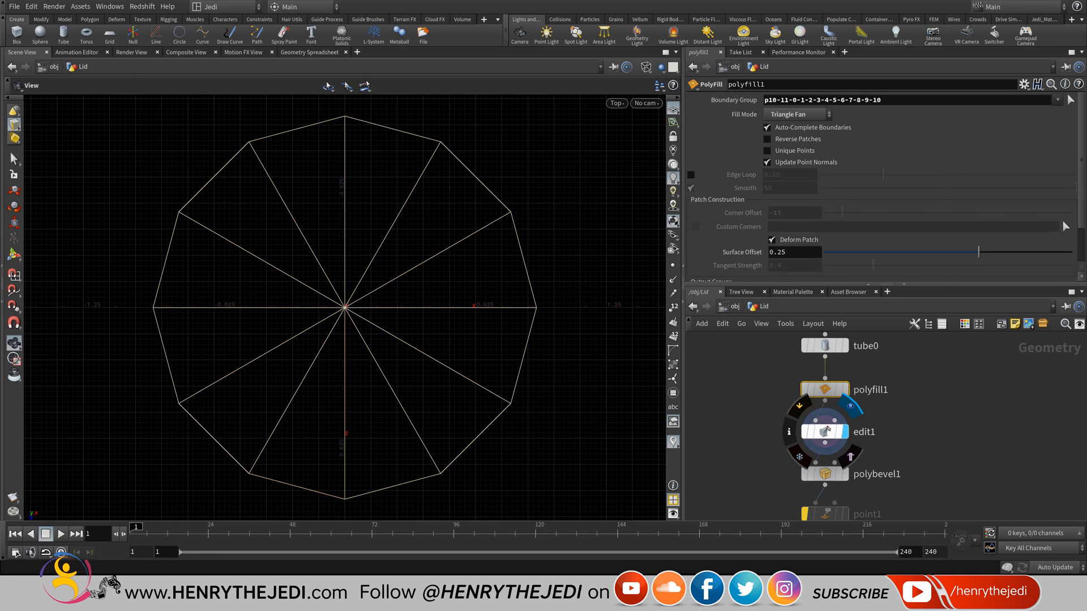
{"action": "left_click", "coordinate": [617, 104]}
{"action": "mouse_move", "coordinate": [629, 128]}
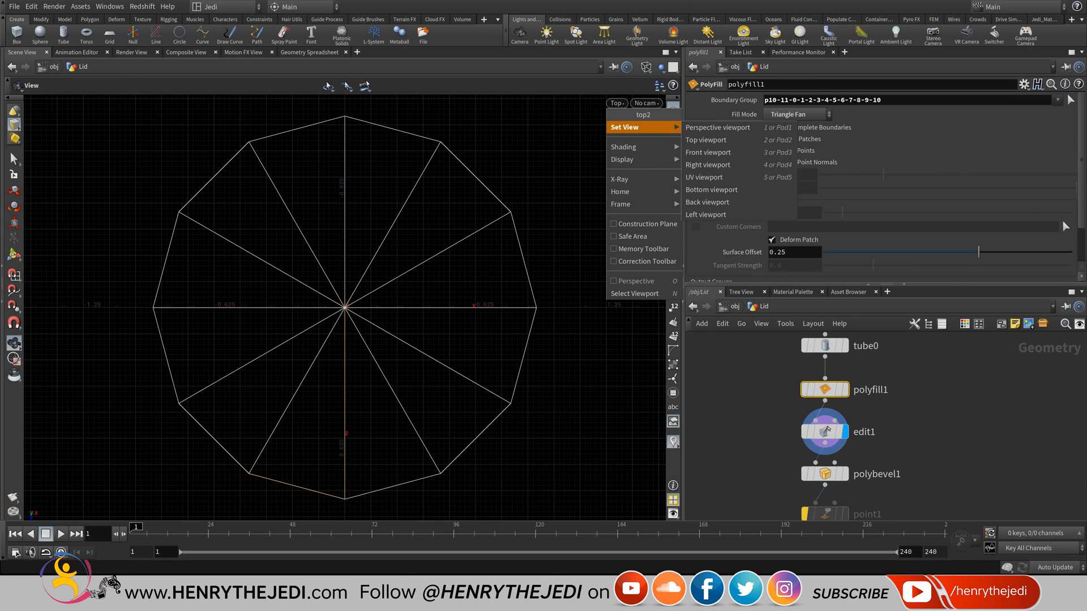
{"action": "left_click", "coordinate": [724, 128]}
{"action": "left_click_drag", "start_coordinate": [363, 340], "coordinate": [447, 221]}
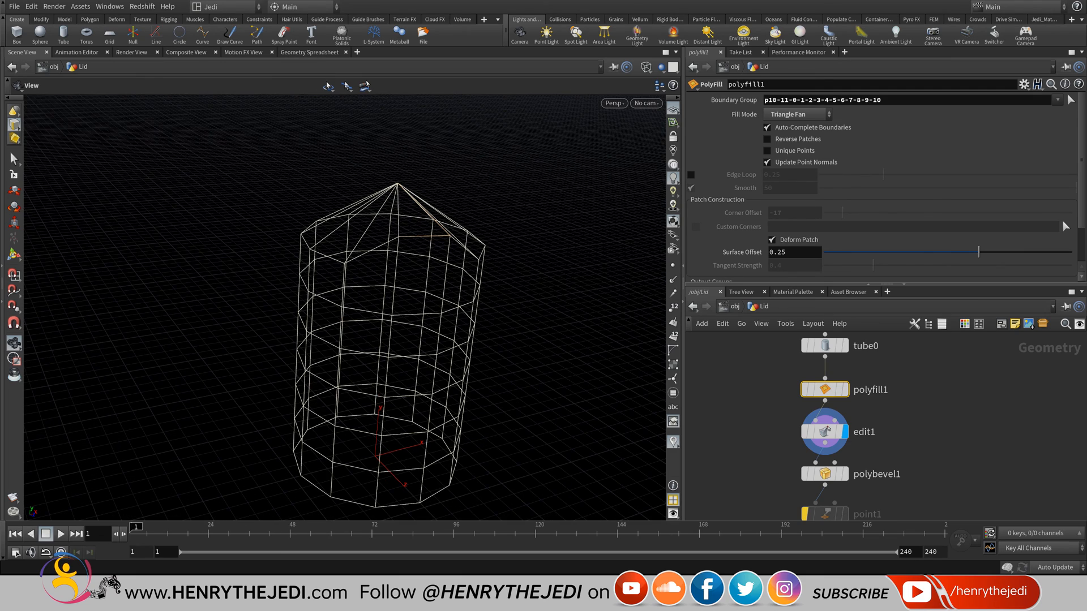
- Bypass the edit1 node that raises the centre of the lid's cap
{"action": "scroll", "coordinate": [830, 429], "scroll_direction": "up", "scroll_amount": 1}
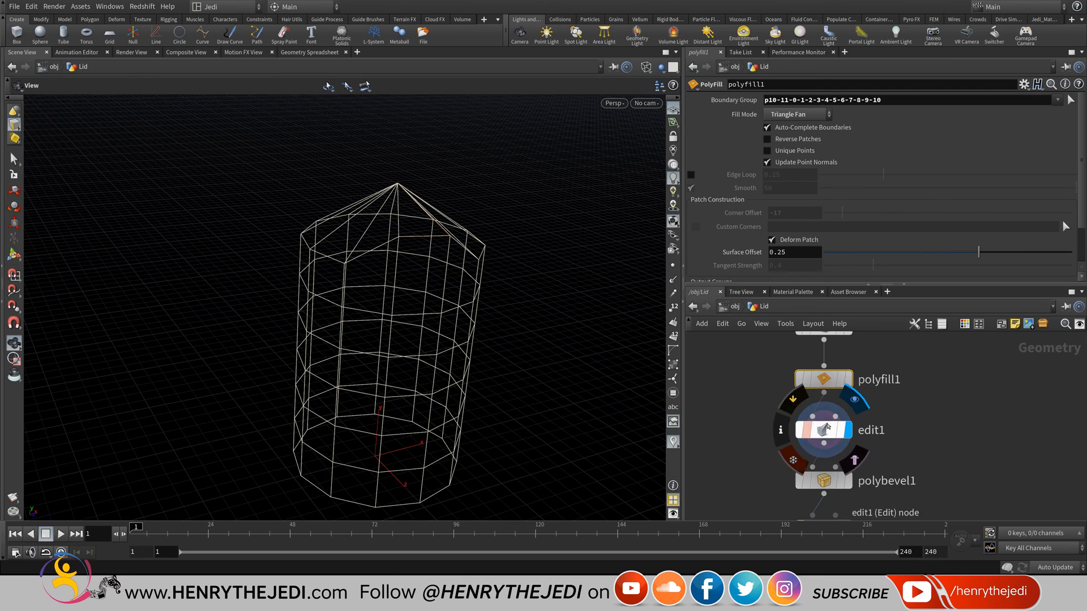
{"action": "left_click", "coordinate": [826, 428]}
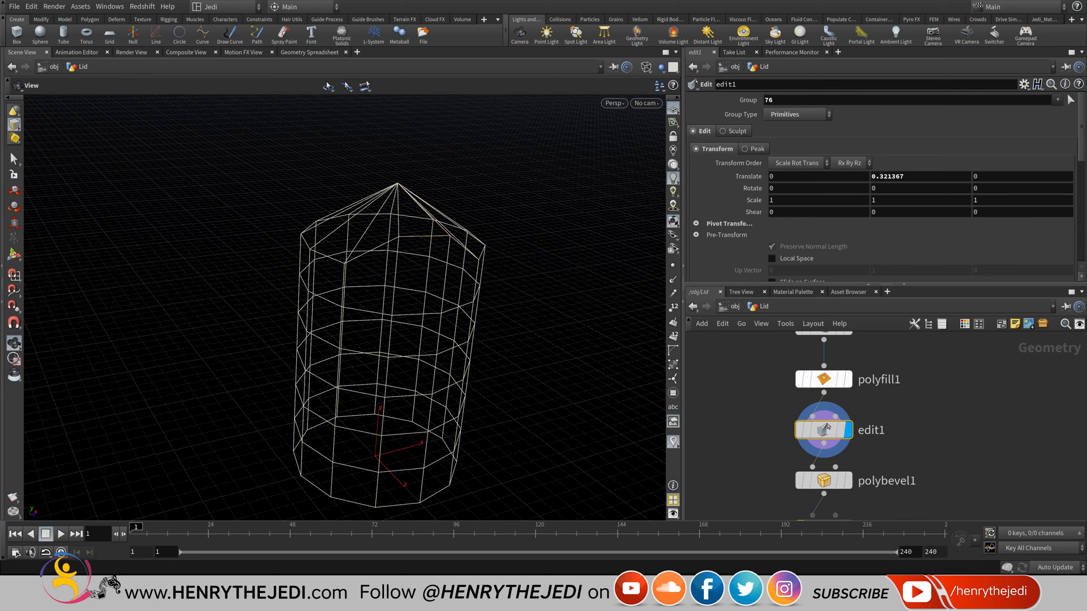
{"action": "key", "text": "q"}
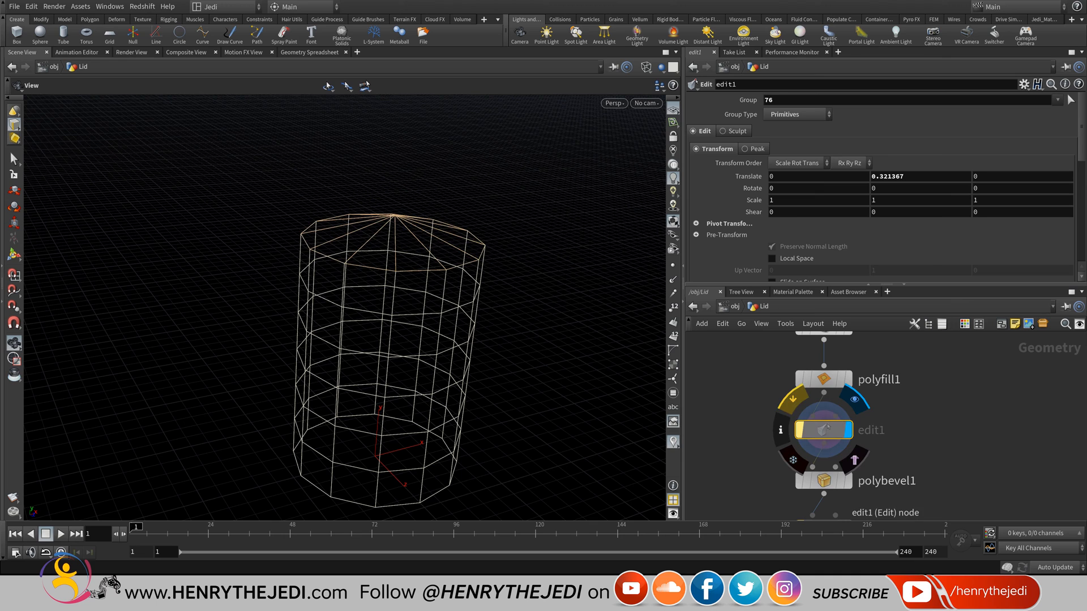
{"action": "mouse_move", "coordinate": [362, 339]}
{"action": "left_mouse_down"}
{"action": "mouse_move", "coordinate": [363, 286]}
{"action": "mouse_move", "coordinate": [363, 357]}
{"action": "left_mouse_up"}
- Display the polybevel1 node and change the viewport shading from wireframe to shaded surfaces with wires
{"action": "middle_click_drag", "start_coordinate": [848, 433], "coordinate": [824, 310]}
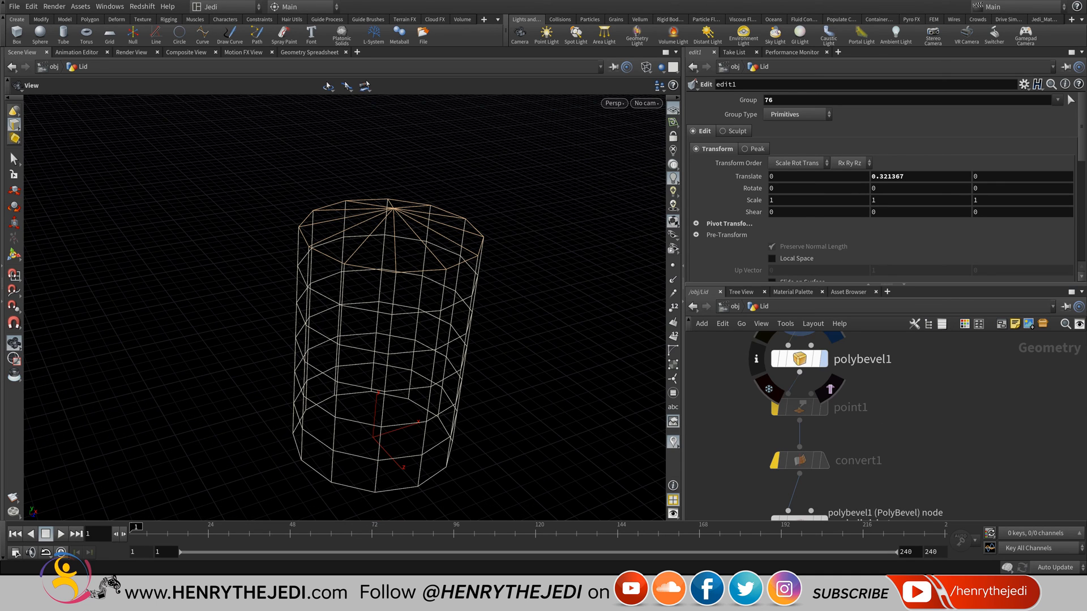
{"action": "left_click", "coordinate": [824, 358]}
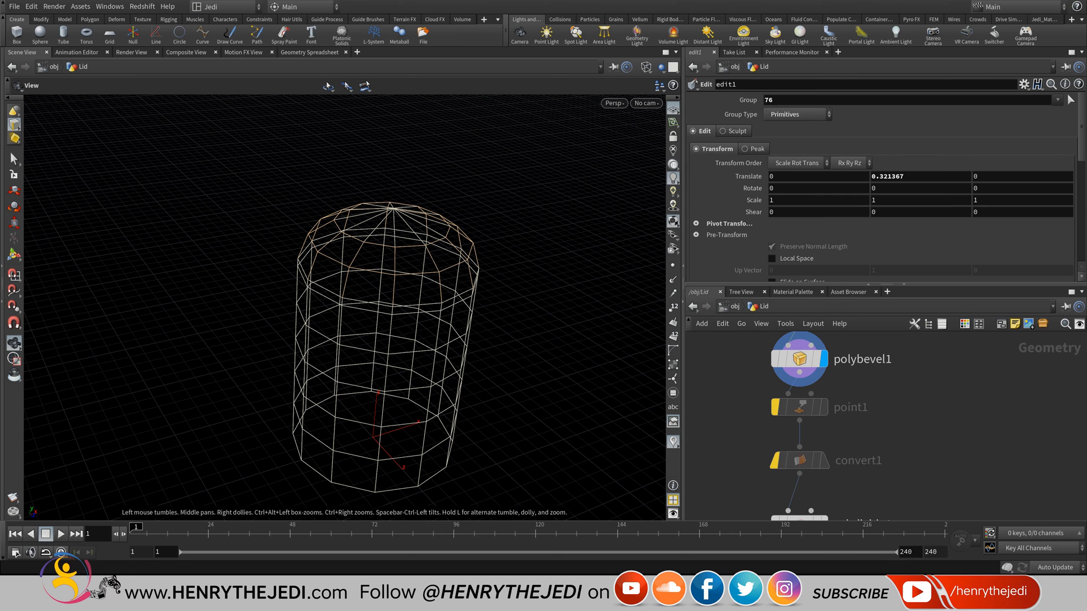
{"action": "left_click", "coordinate": [645, 67]}
{"action": "left_click", "coordinate": [688, 192]}
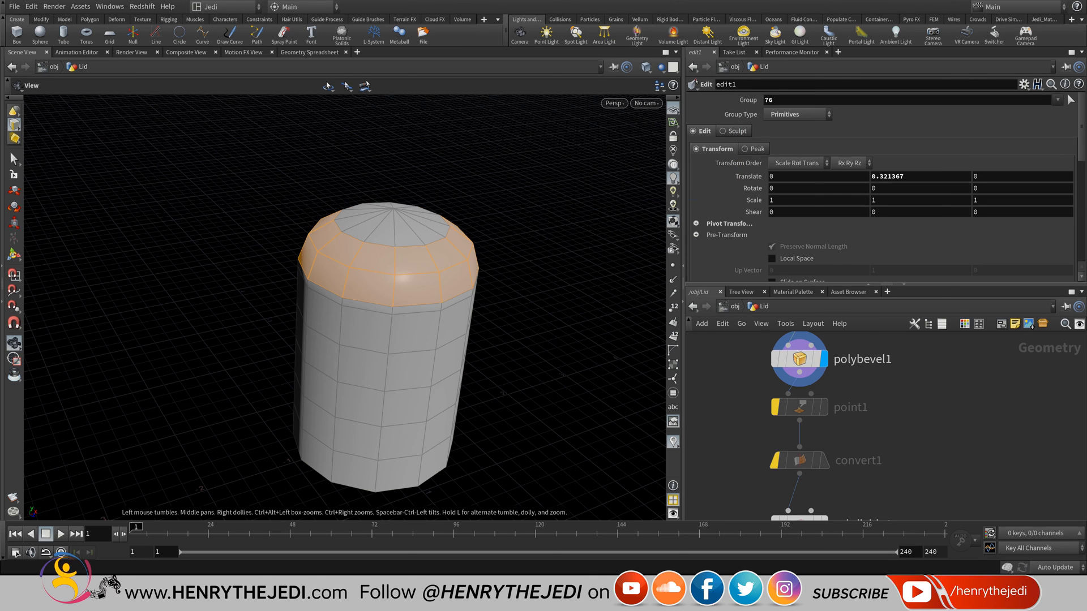
{"action": "left_click_drag", "start_coordinate": [452, 340], "coordinate": [453, 300]}
- Display the OUT_Lid null at the end of the network and examine the subdivided lid from above
{"action": "scroll", "coordinate": [777, 358], "scroll_direction": "down", "scroll_amount": 5}
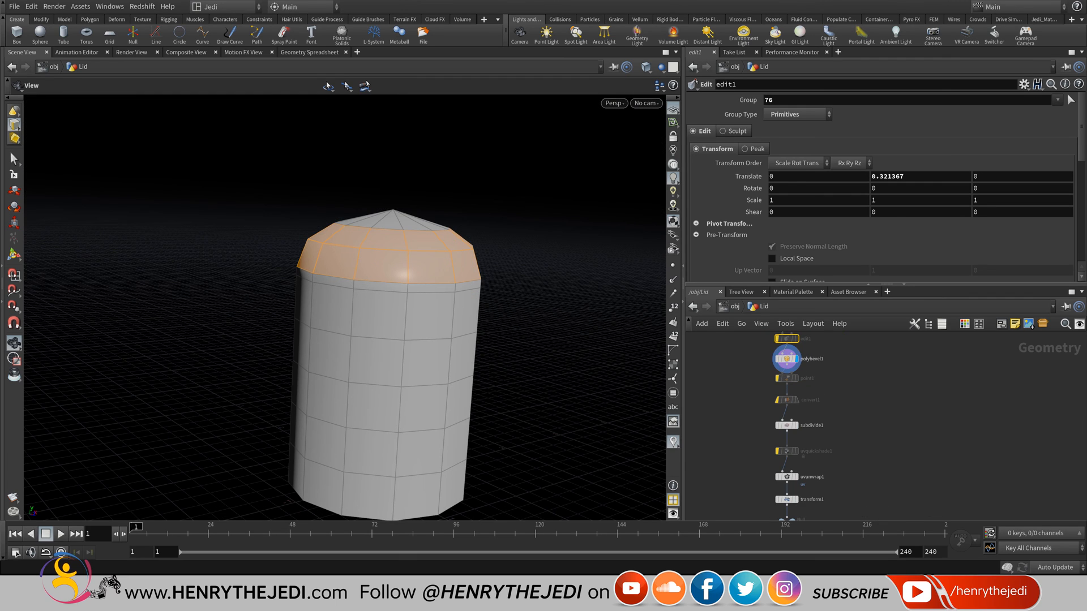
{"action": "scroll", "coordinate": [784, 374], "scroll_direction": "up", "scroll_amount": 3}
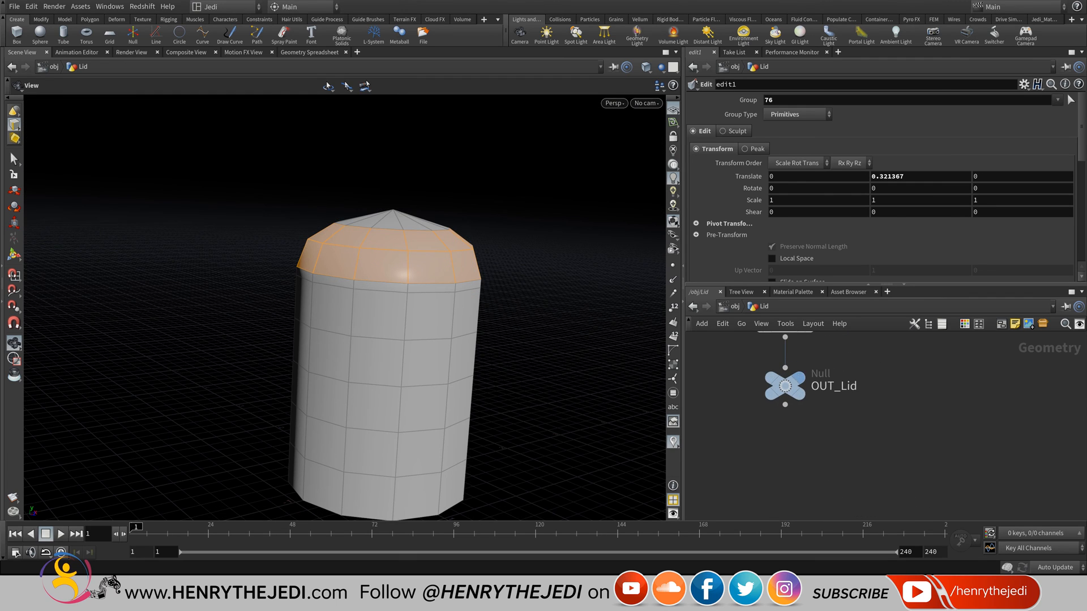
{"action": "left_click", "coordinate": [815, 355]}
{"action": "left_click_drag", "start_coordinate": [453, 283], "coordinate": [453, 396]}
{"action": "scroll", "coordinate": [382, 218], "scroll_direction": "up", "scroll_amount": 5}
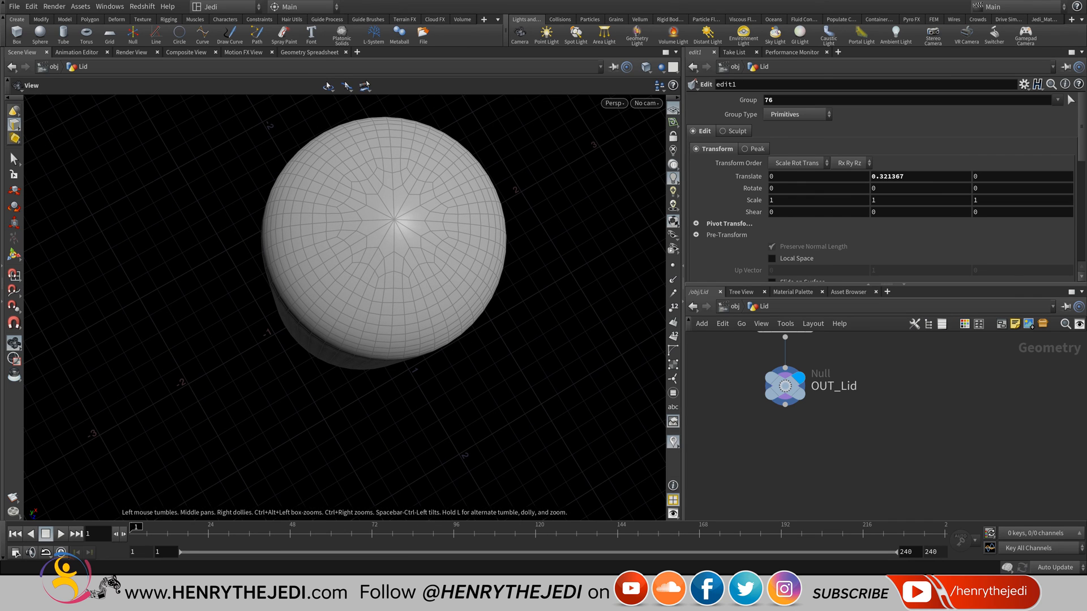
- Go up to the object level and save the scene
{"action": "key", "text": "u"}
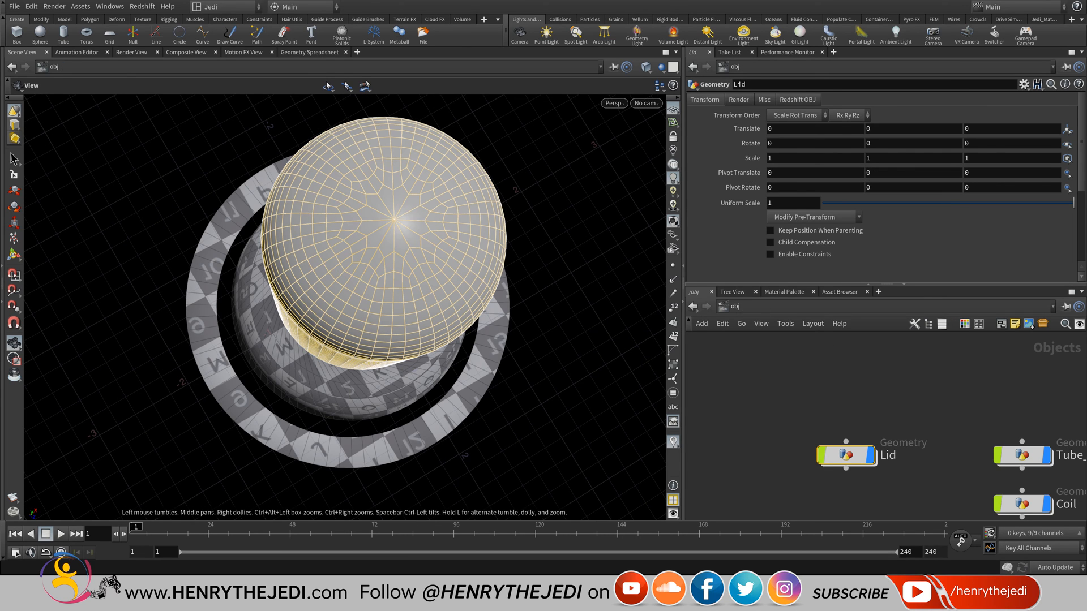
{"action": "scroll", "coordinate": [939, 364], "scroll_direction": "down", "scroll_amount": 4}
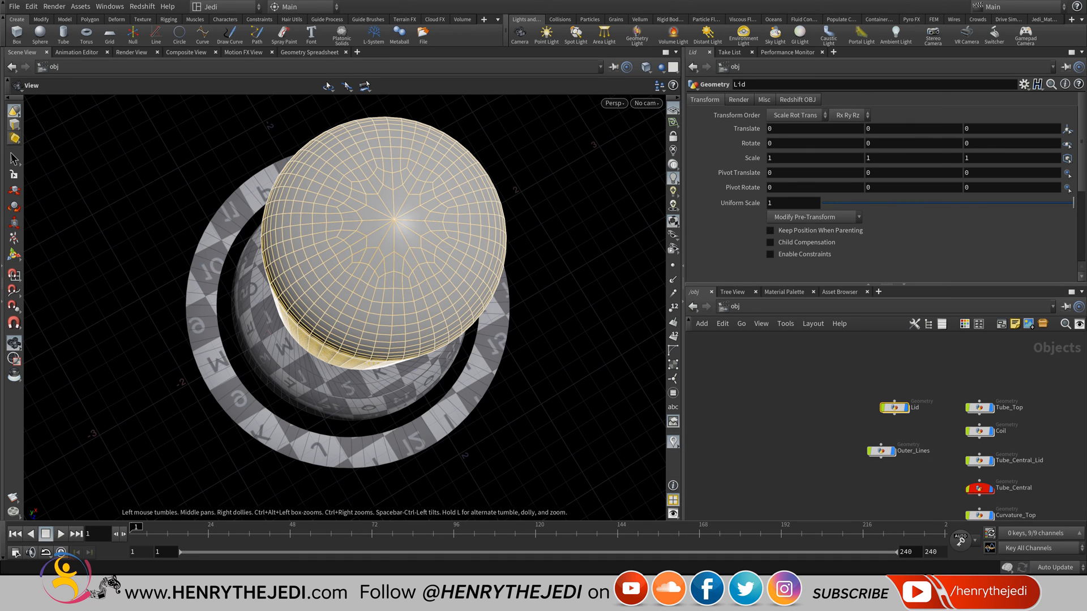
{"action": "key", "text": "ctrl+s"}
- Enter the Outer_Lines object and examine the lid wireframe displayed by its convertline1 node
{"action": "scroll", "coordinate": [866, 455], "scroll_direction": "up", "scroll_amount": 4}
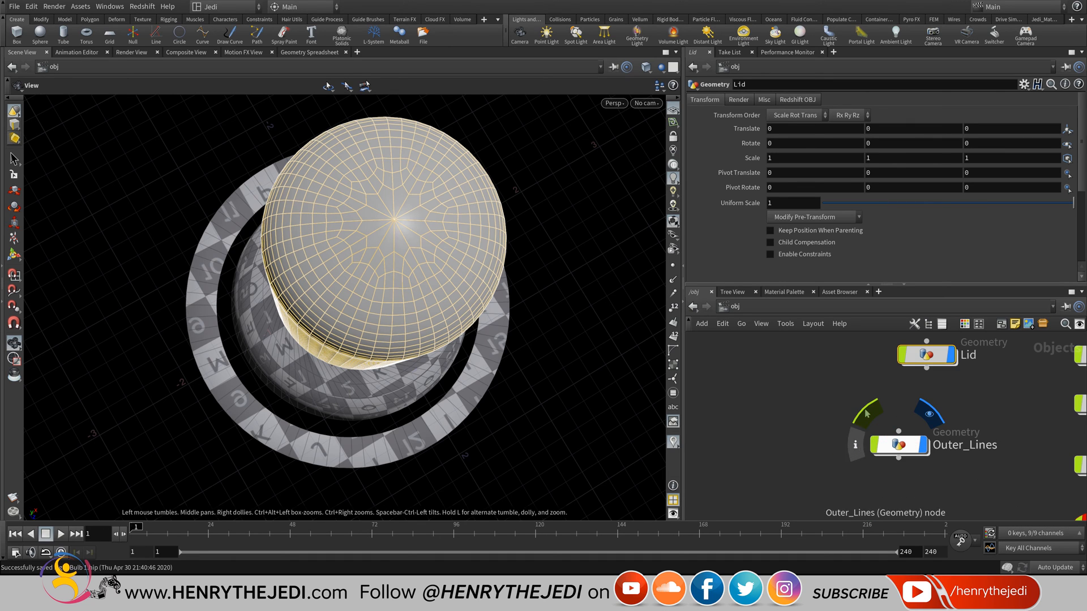
{"action": "double_click", "coordinate": [900, 445]}
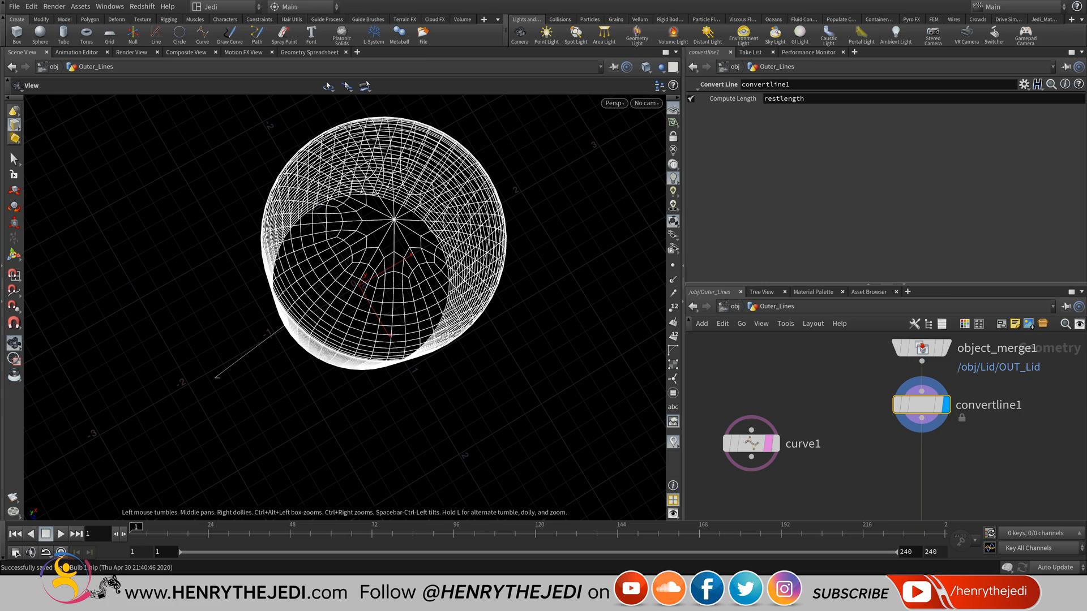
{"action": "left_click", "coordinate": [944, 405]}
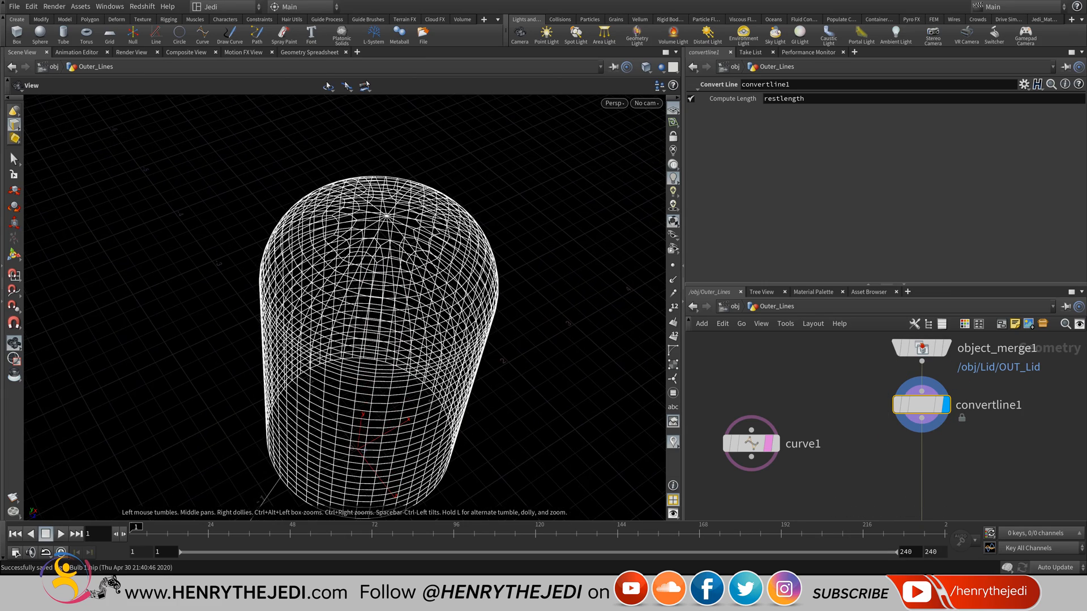
{"action": "middle_click_drag", "start_coordinate": [373, 317], "coordinate": [392, 285]}
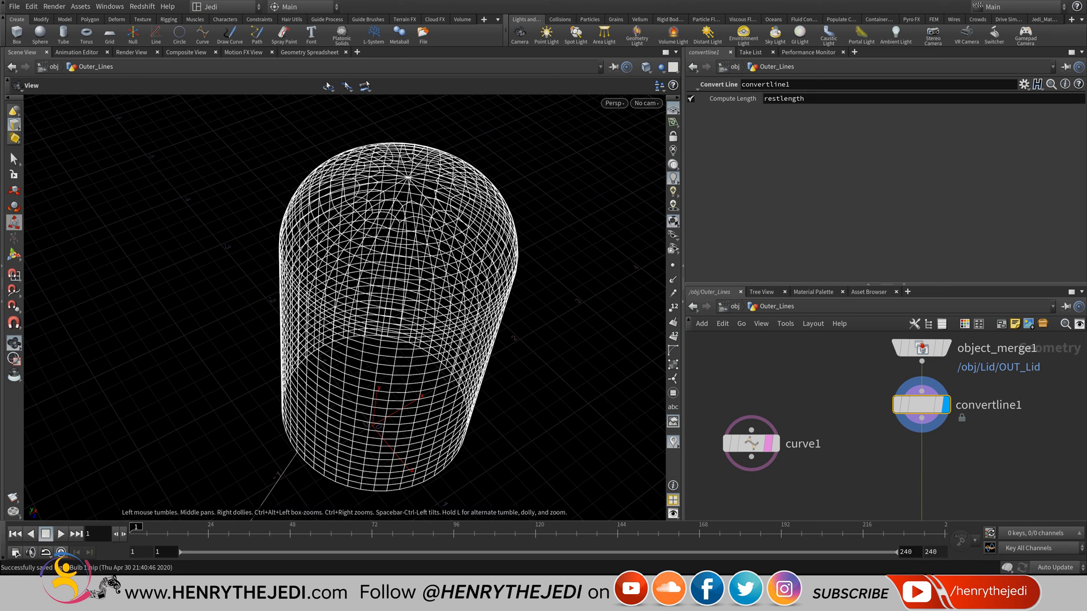
- Activate the Select tool, set the viewport shading to Smooth Wire Shaded, and inspect the lid's lower rim up close
{"action": "left_click", "coordinate": [14, 159]}
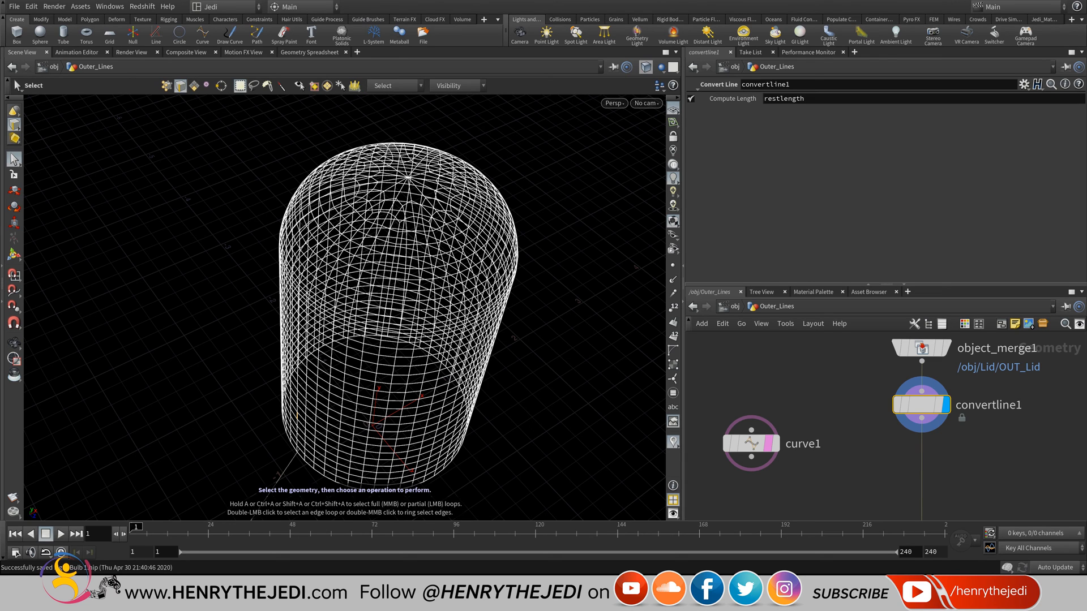
{"action": "left_click", "coordinate": [645, 67]}
{"action": "left_click", "coordinate": [689, 192]}
{"action": "middle_click_drag", "start_coordinate": [296, 416], "coordinate": [343, 314], "text": "alt"}
{"action": "scroll", "coordinate": [342, 314], "scroll_direction": "up", "scroll_amount": 4, "text": "alt"}
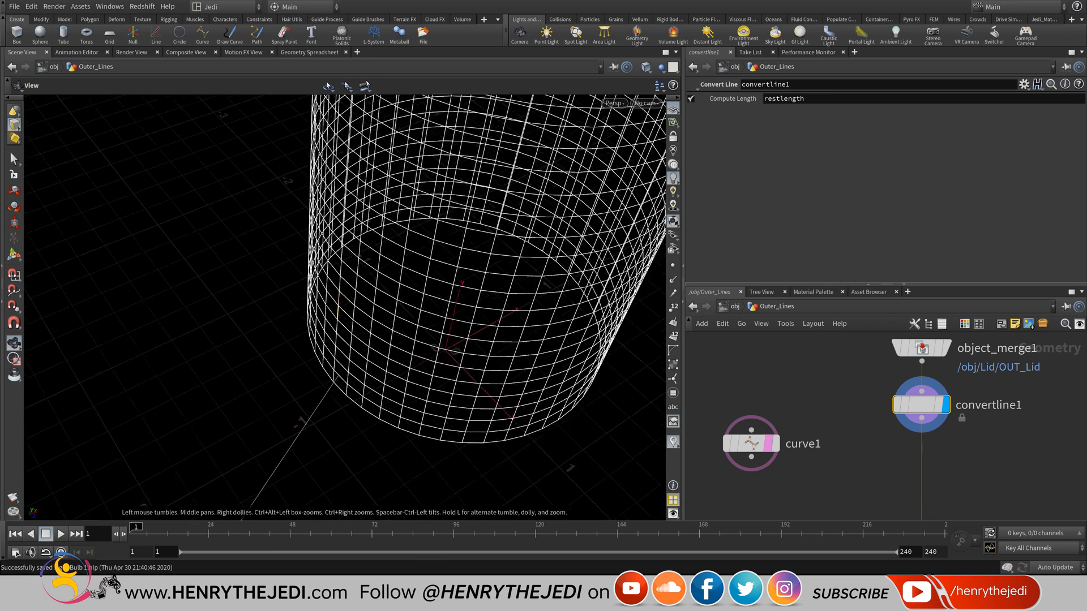
{"action": "scroll", "coordinate": [342, 314], "scroll_direction": "up", "scroll_amount": 3, "text": "alt"}
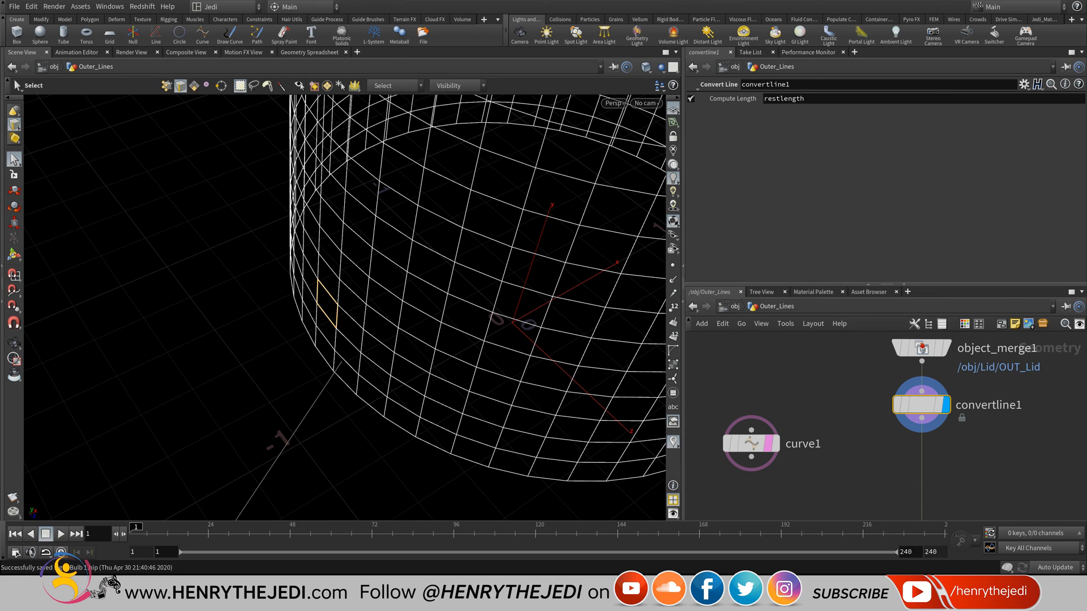
- Display the object_merge1 node and select the vertical edge loop running from the lid's lower rim to the cap centre
{"action": "left_click", "coordinate": [943, 348]}
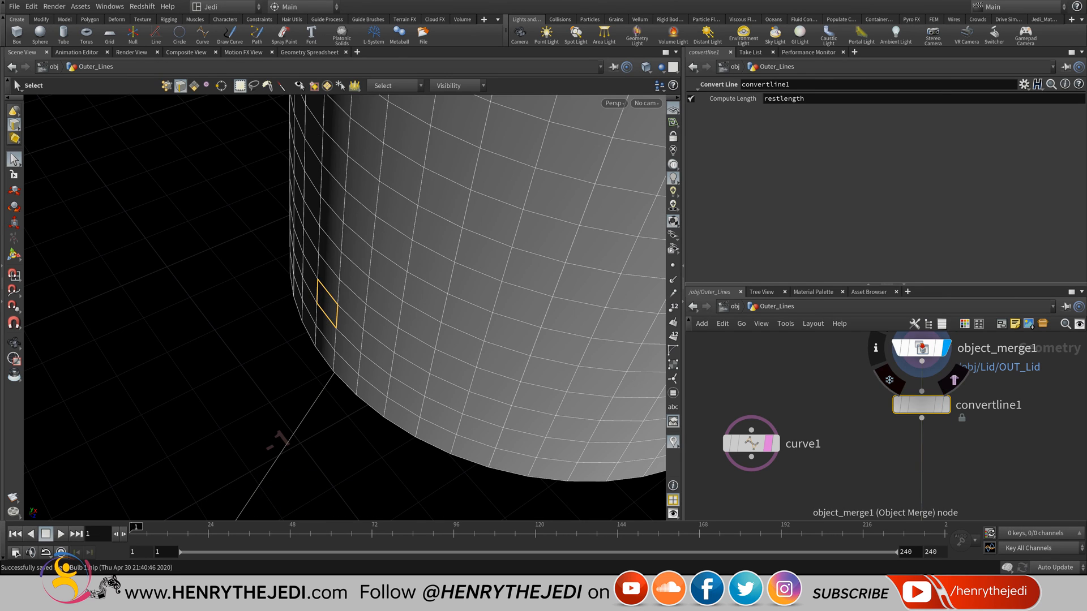
{"action": "left_click", "coordinate": [920, 348]}
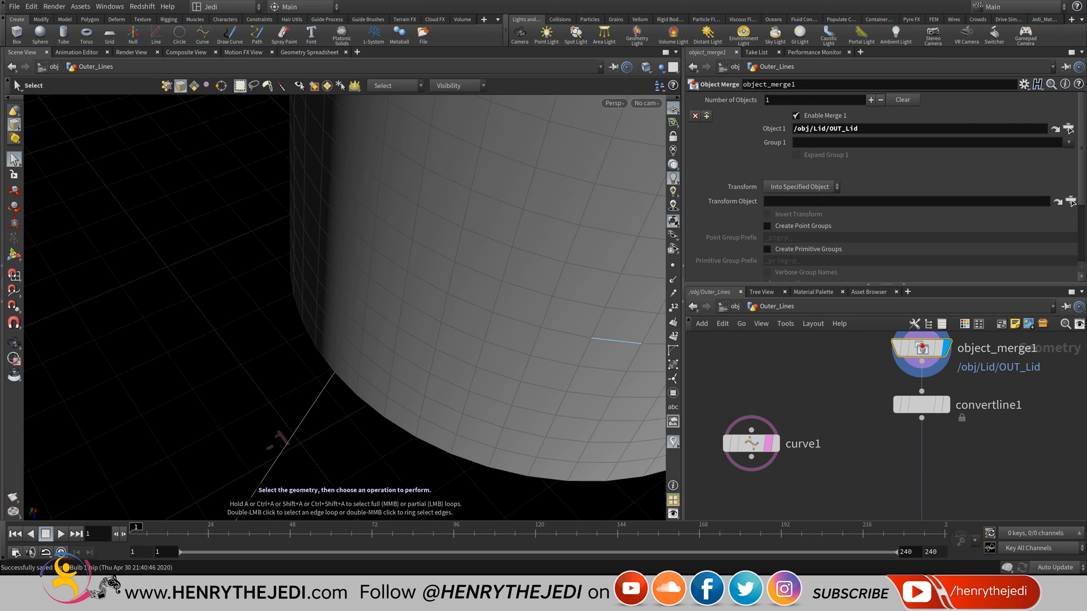
{"action": "mouse_move", "coordinate": [362, 341]}
{"action": "left_mouse_down", "text": "alt"}
{"action": "mouse_move", "coordinate": [337, 331]}
{"action": "mouse_move", "coordinate": [318, 345]}
{"action": "left_mouse_up", "text": "alt"}
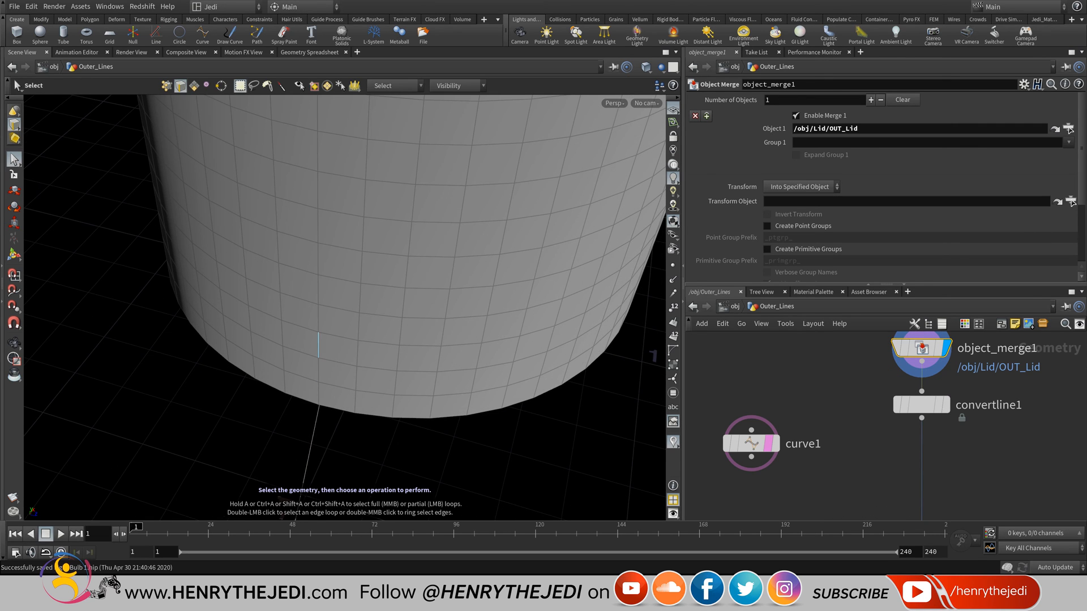
{"action": "double_click", "coordinate": [318, 344]}
{"action": "middle_click_drag", "start_coordinate": [318, 345], "coordinate": [283, 428], "text": "alt"}
{"action": "right_click_drag", "start_coordinate": [283, 427], "coordinate": [243, 316], "text": "alt"}
{"action": "middle_click_drag", "start_coordinate": [244, 317], "coordinate": [226, 476], "text": "alt"}
{"action": "left_click_drag", "start_coordinate": [266, 408], "coordinate": [179, 362], "text": "alt"}
{"action": "left_click_drag", "start_coordinate": [366, 241], "coordinate": [380, 239], "text": "alt"}
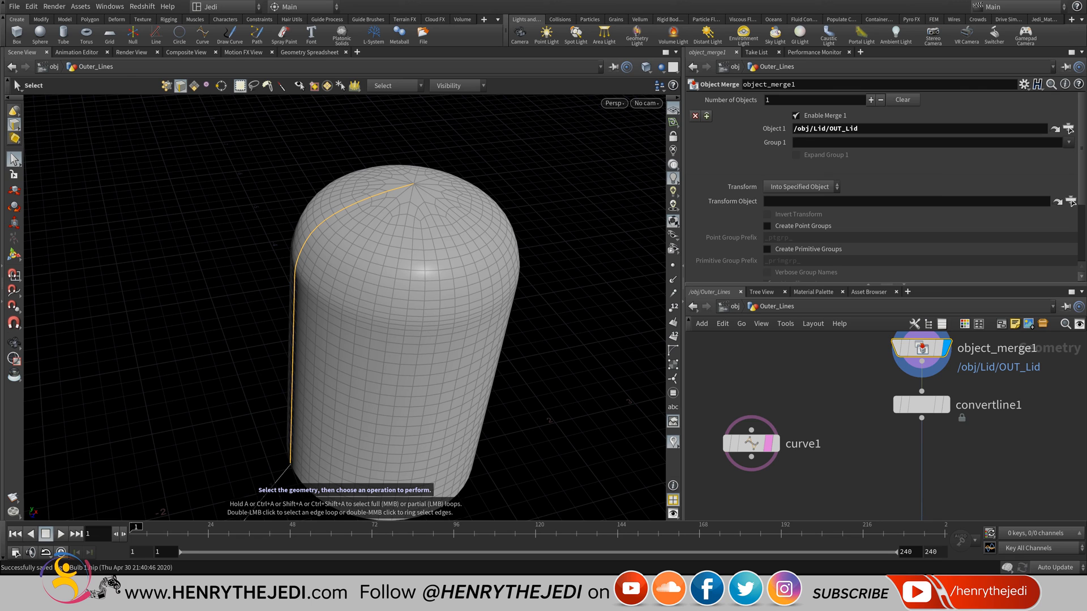
- Try to use the Delete tool on the lid geometry with the vertical edge loop selected
{"action": "key", "text": "Tab"}
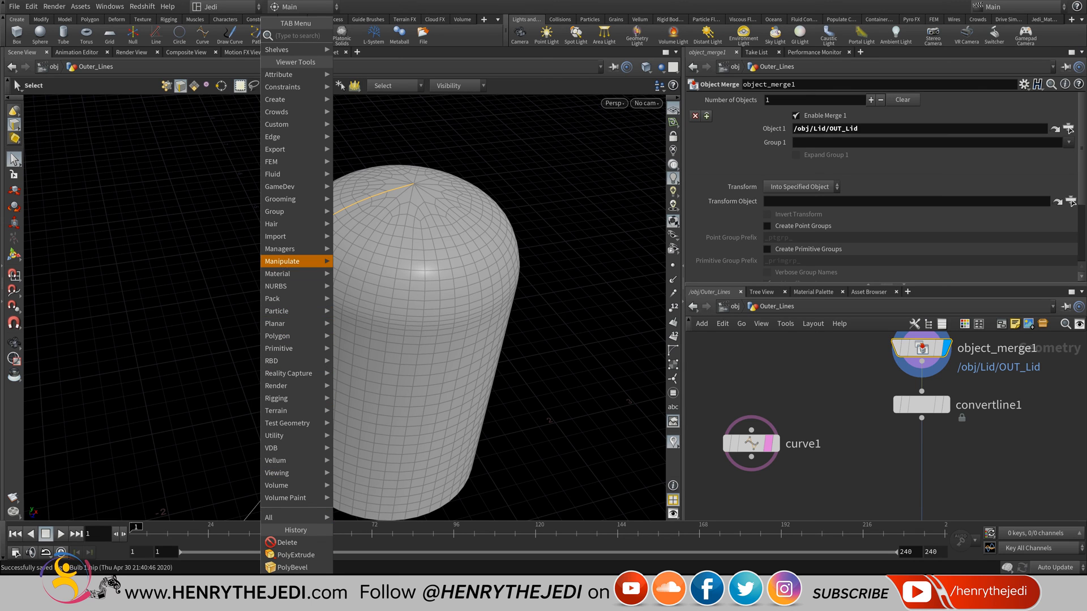
{"action": "mouse_move", "coordinate": [300, 261]}
{"action": "left_click", "coordinate": [357, 349]}
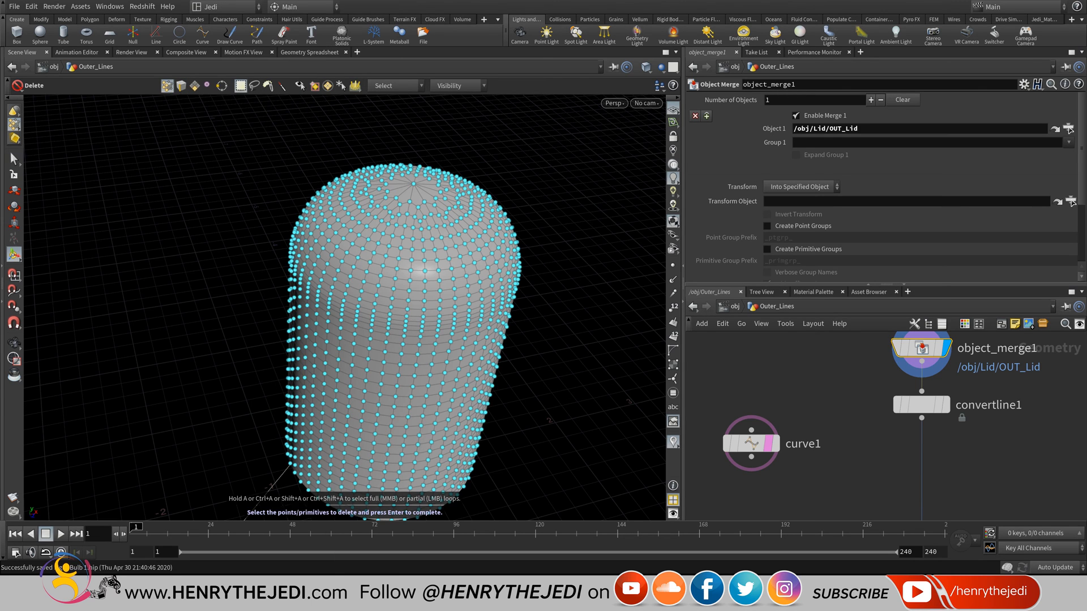
{"action": "middle_click_drag", "start_coordinate": [984, 430], "coordinate": [922, 485]}
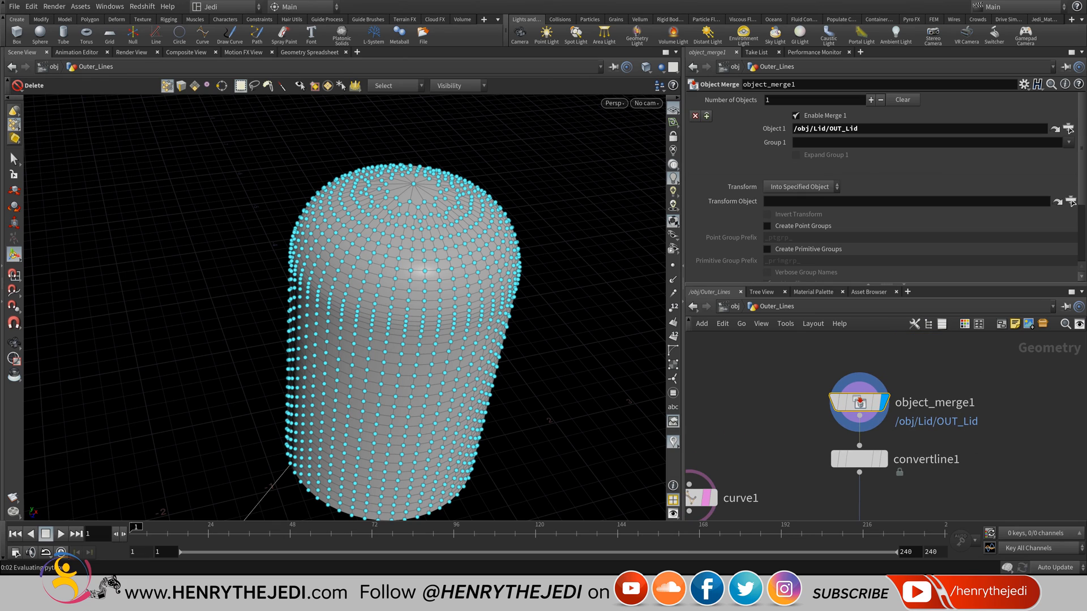
- Undo the Delete tool, the selection changes and the display flag change on object_merge1
{"action": "key", "text": "ctrl+z"}
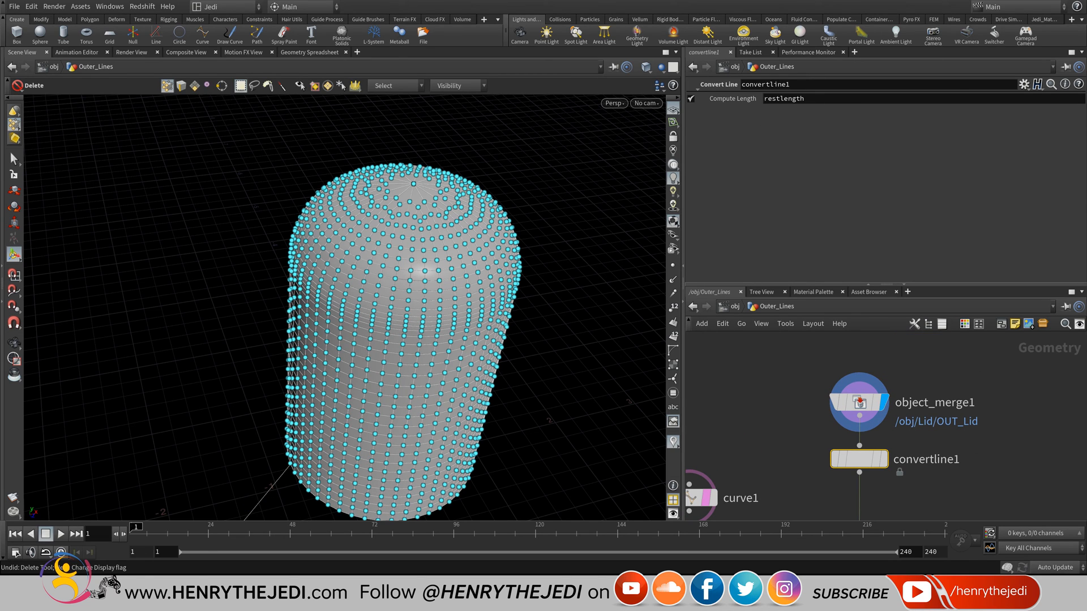
{"action": "left_click", "coordinate": [31, 7]}
{"action": "left_click", "coordinate": [66, 20]}
{"action": "left_click", "coordinate": [31, 7]}
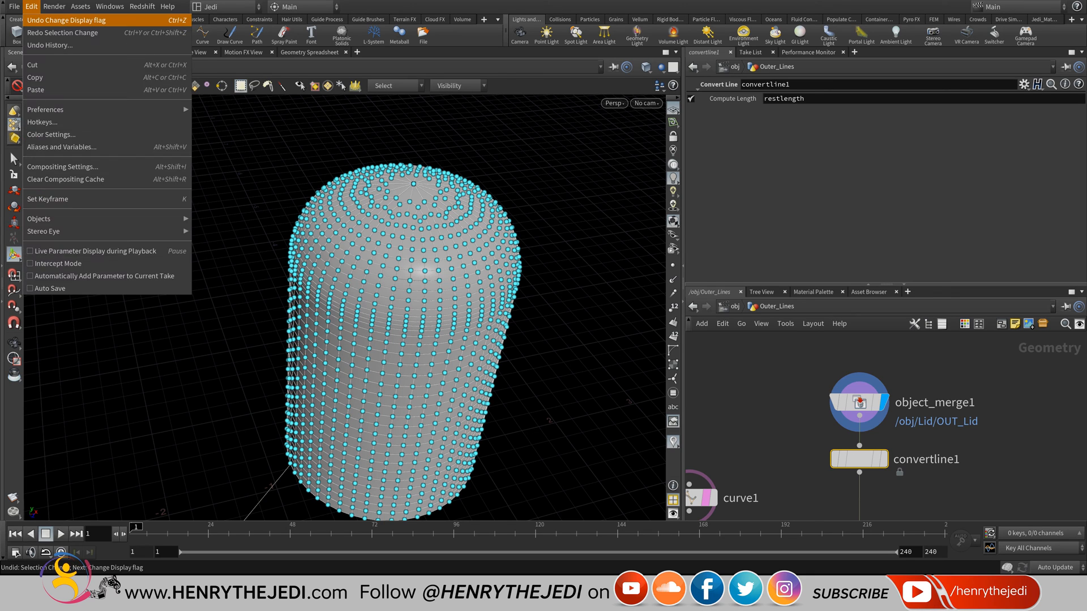
{"action": "left_click", "coordinate": [66, 20]}
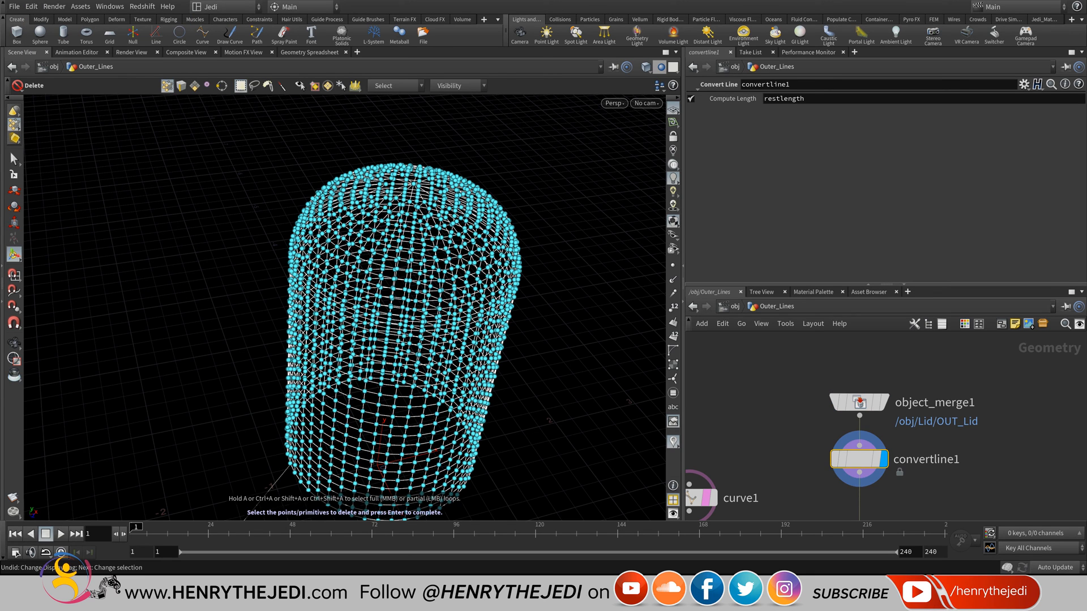
- Try ghosting the other objects in the viewport, return to hiding them, and reapply Smooth Wire Shaded shading
{"action": "left_click", "coordinate": [660, 67]}
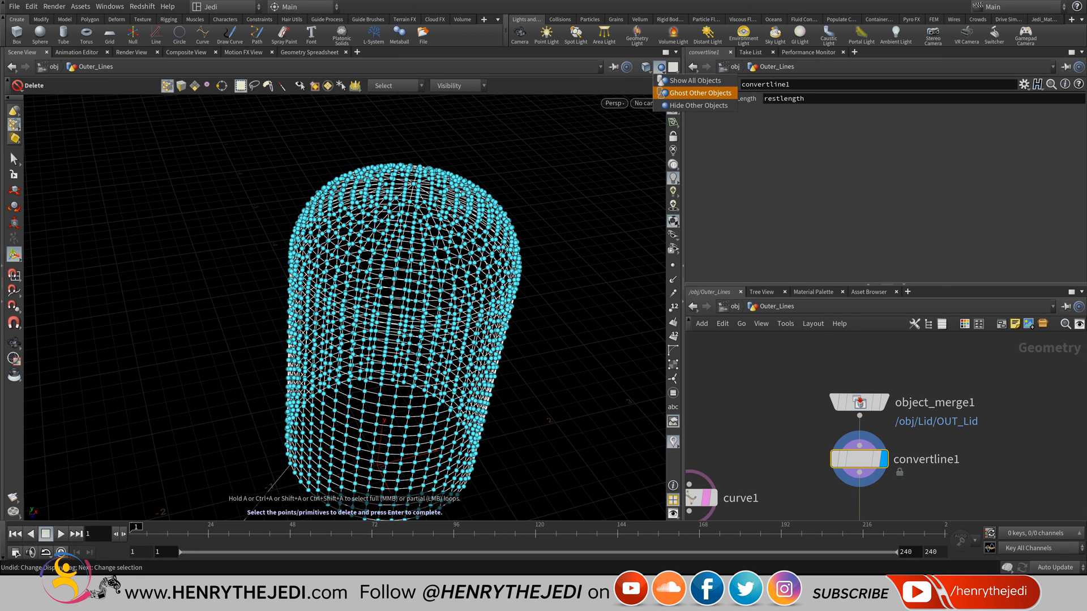
{"action": "left_click", "coordinate": [700, 93]}
{"action": "left_click", "coordinate": [645, 67]}
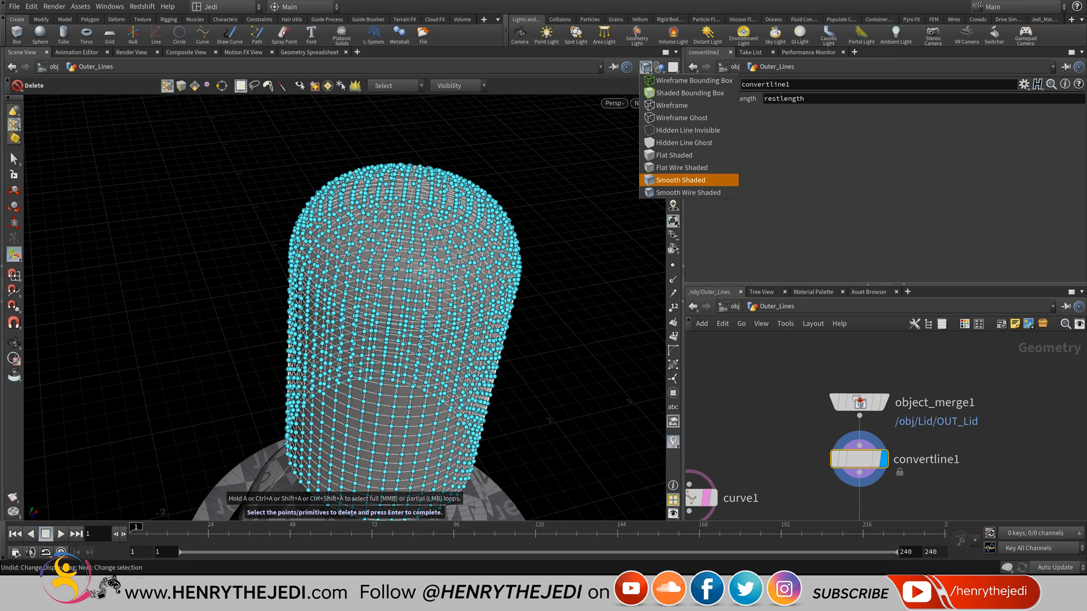
{"action": "left_click", "coordinate": [659, 66]}
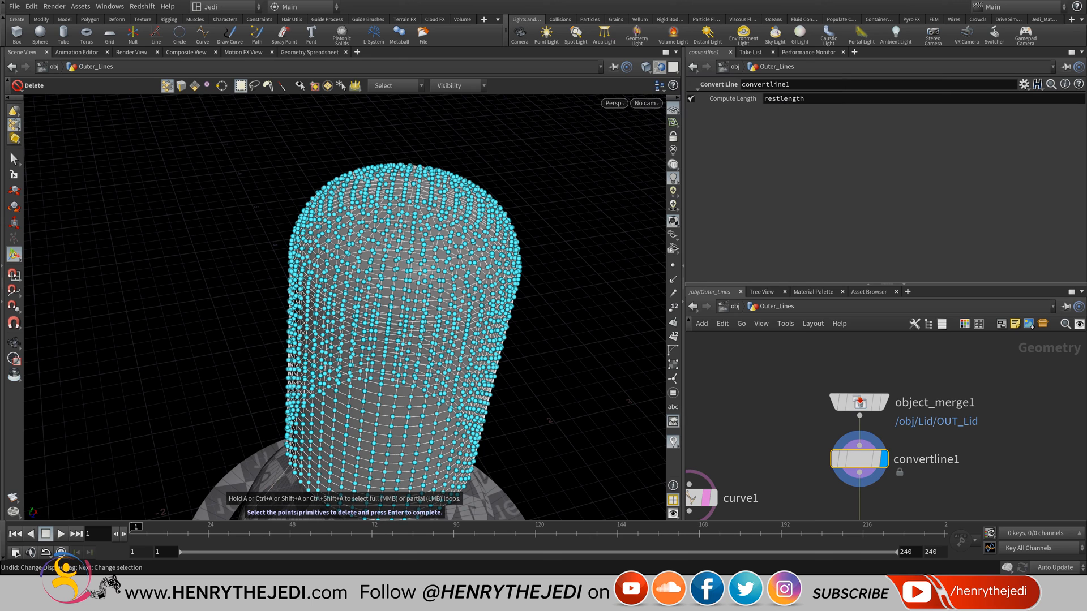
{"action": "left_click", "coordinate": [659, 66]}
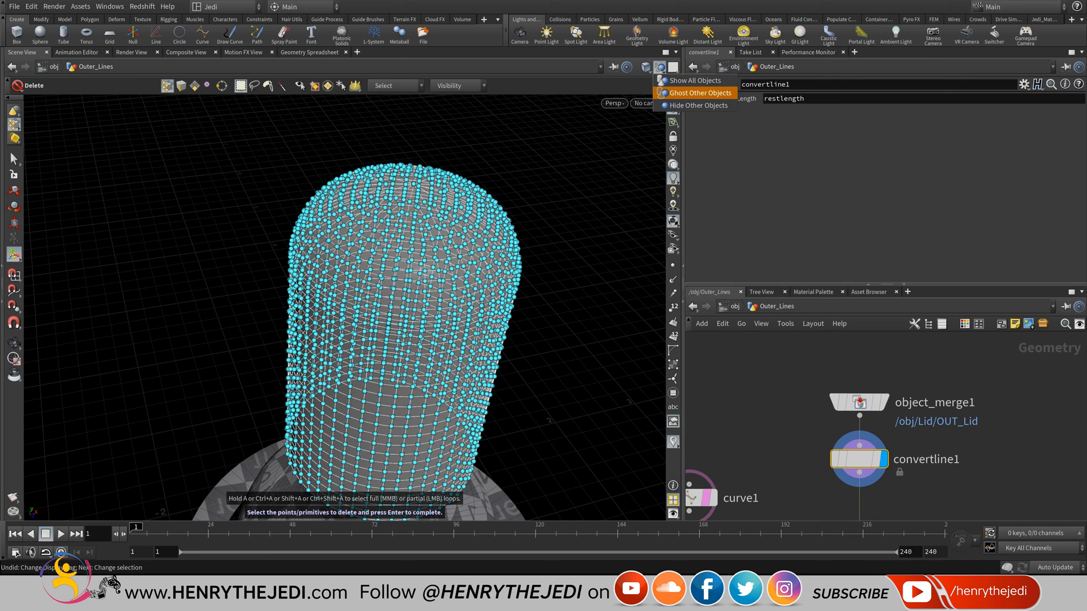
{"action": "left_click", "coordinate": [699, 106]}
{"action": "left_click", "coordinate": [646, 66]}
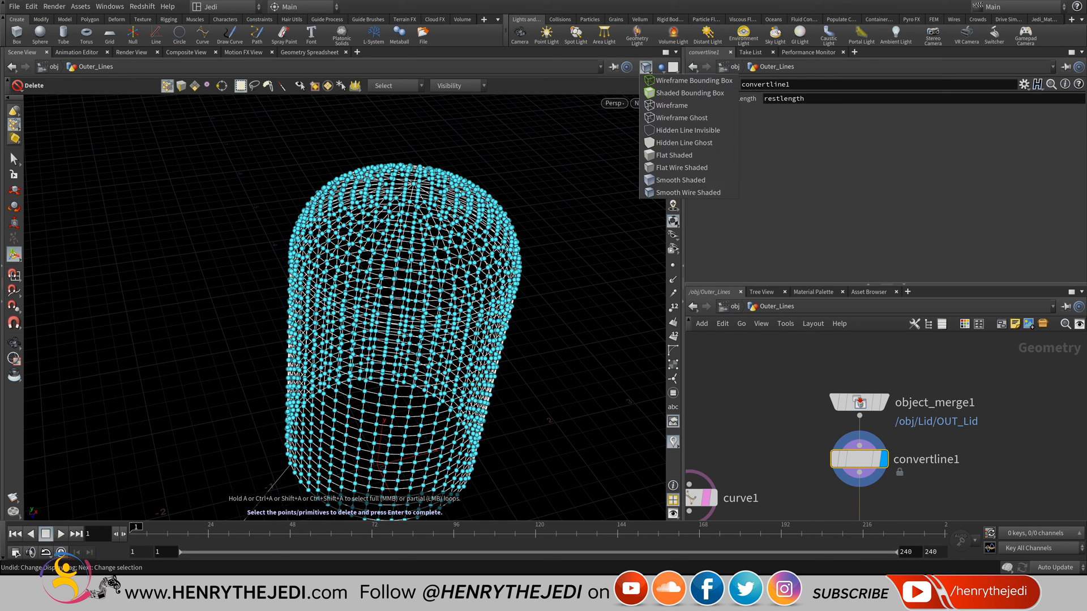
{"action": "left_click", "coordinate": [688, 193]}
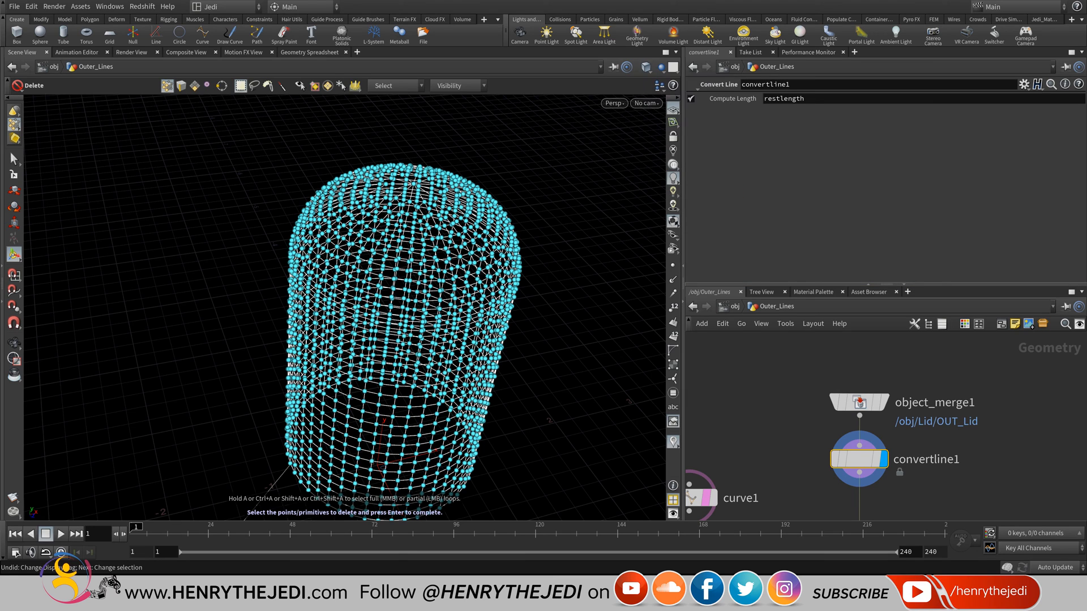
- Delete the convertline1 node and switch the component selection to edges on the object_merge1 geometry
{"action": "key", "text": "Delete"}
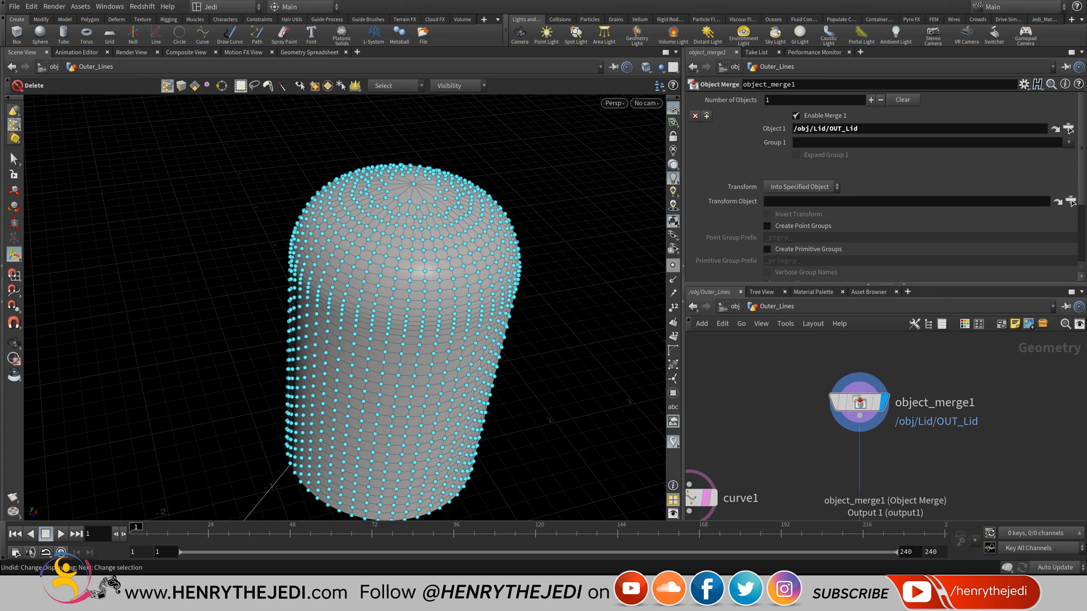
{"action": "key", "text": "3"}
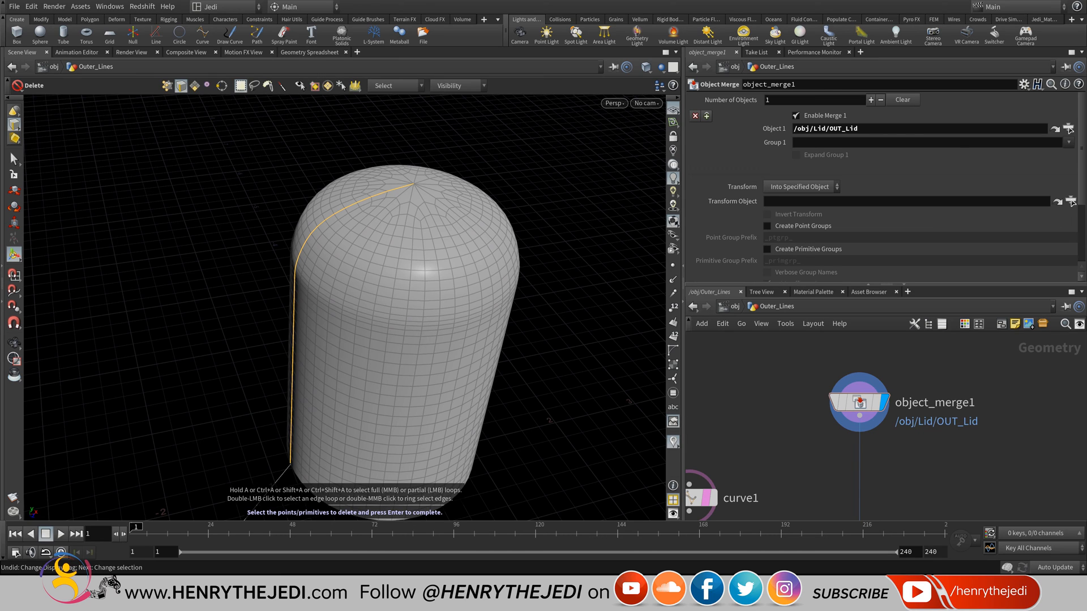
{"action": "key", "text": "Tab"}
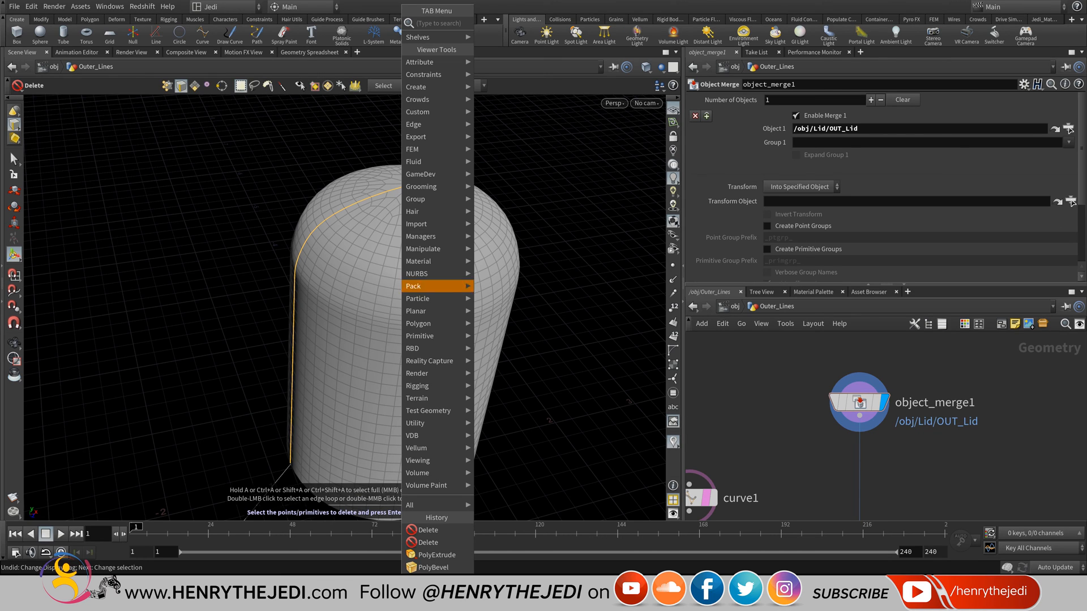
{"action": "mouse_move", "coordinate": [418, 261]}
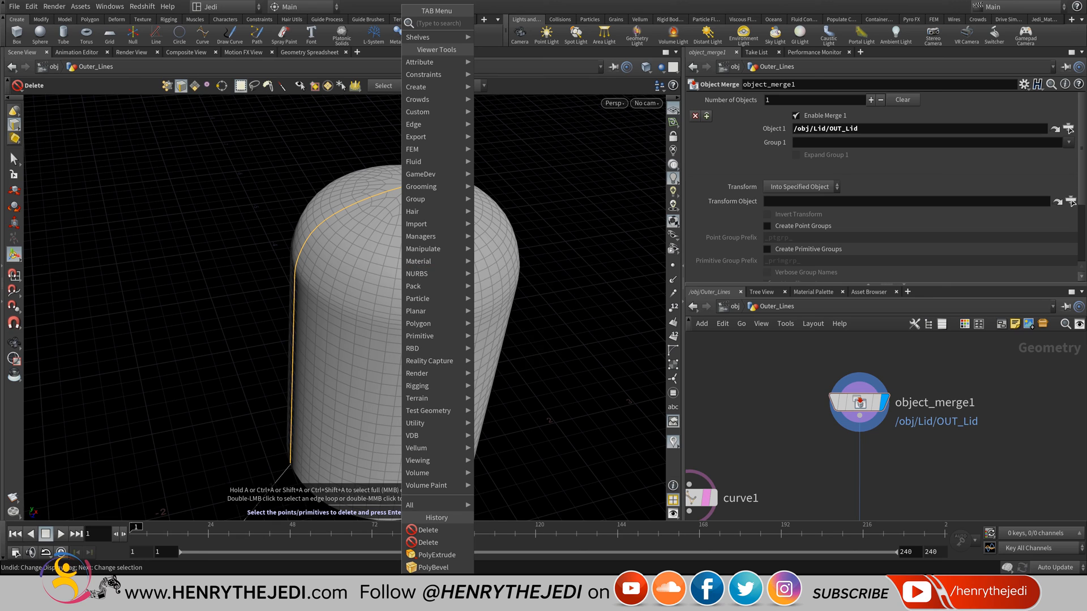
{"action": "key", "text": "Escape"}
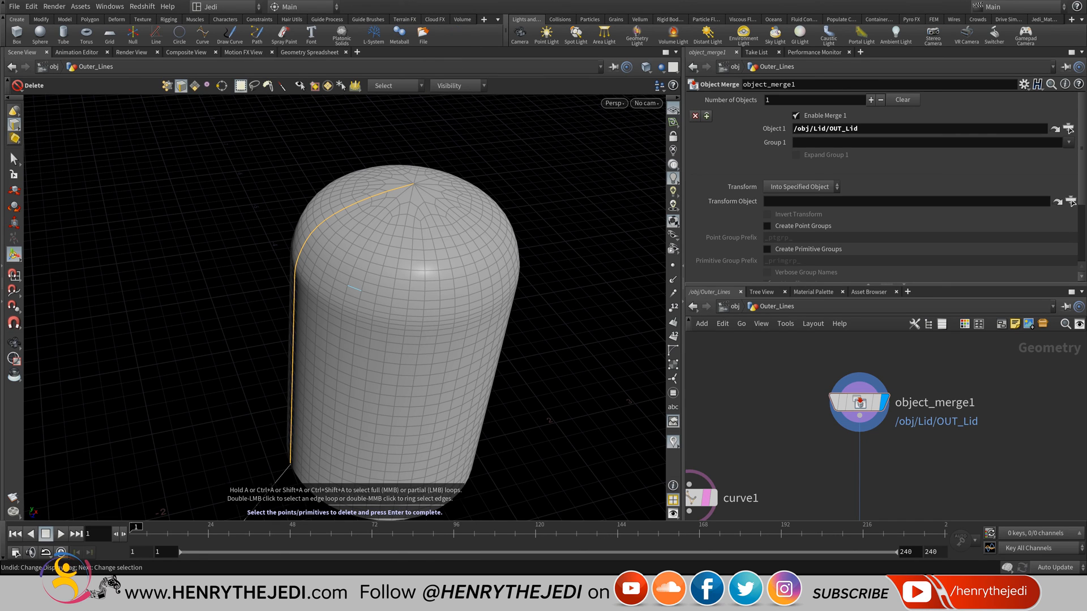
- Add a Group Create node after object_merge1 for the selected vertical edge loop
{"action": "key", "text": "Tab"}
{"action": "mouse_move", "coordinate": [385, 199]}
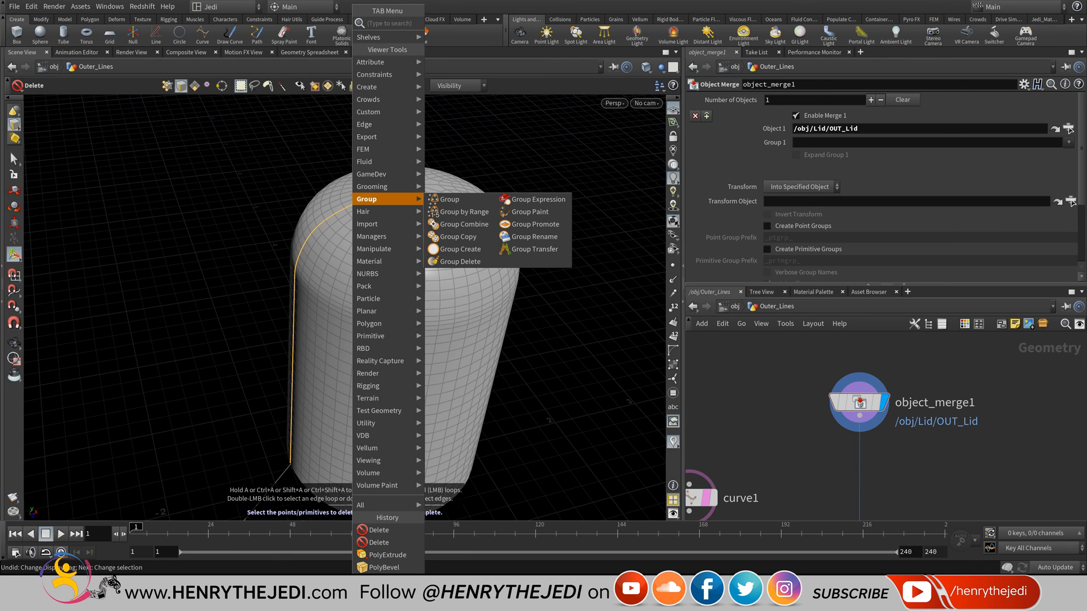
{"action": "left_click", "coordinate": [460, 249]}
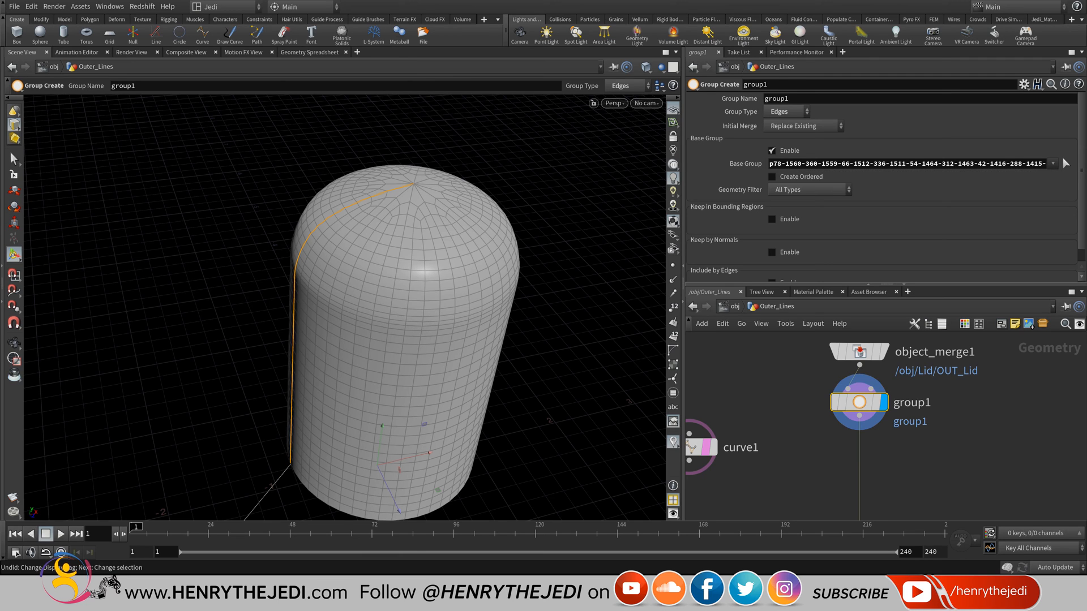
{"action": "left_click_drag", "start_coordinate": [778, 164], "coordinate": [913, 163]}
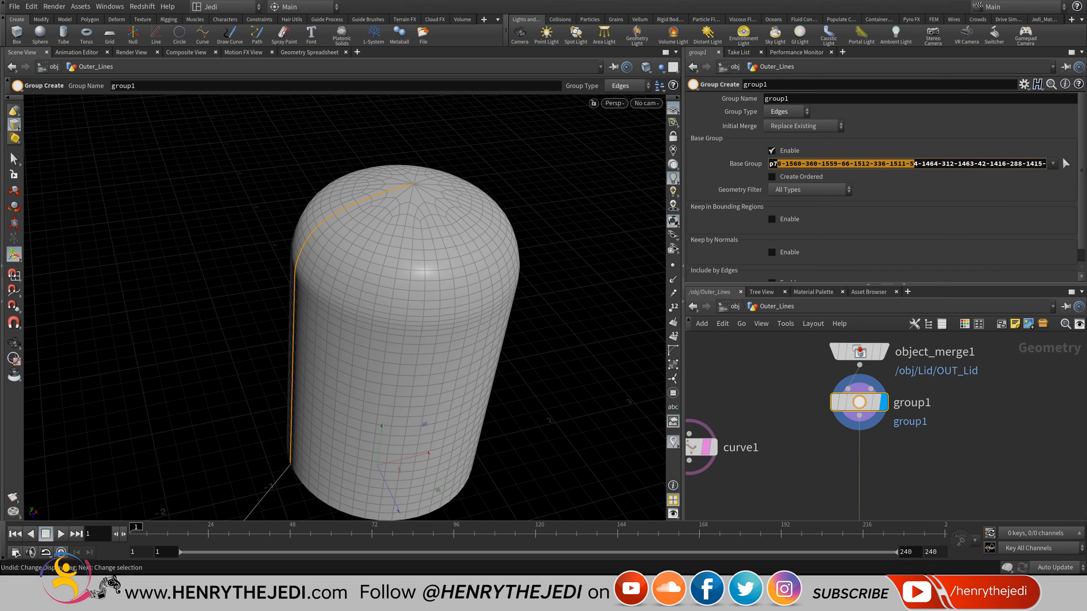
- Set the edge group's name to "group edges"
{"action": "left_click", "coordinate": [790, 99]}
{"action": "key", "text": "BackSpace"}
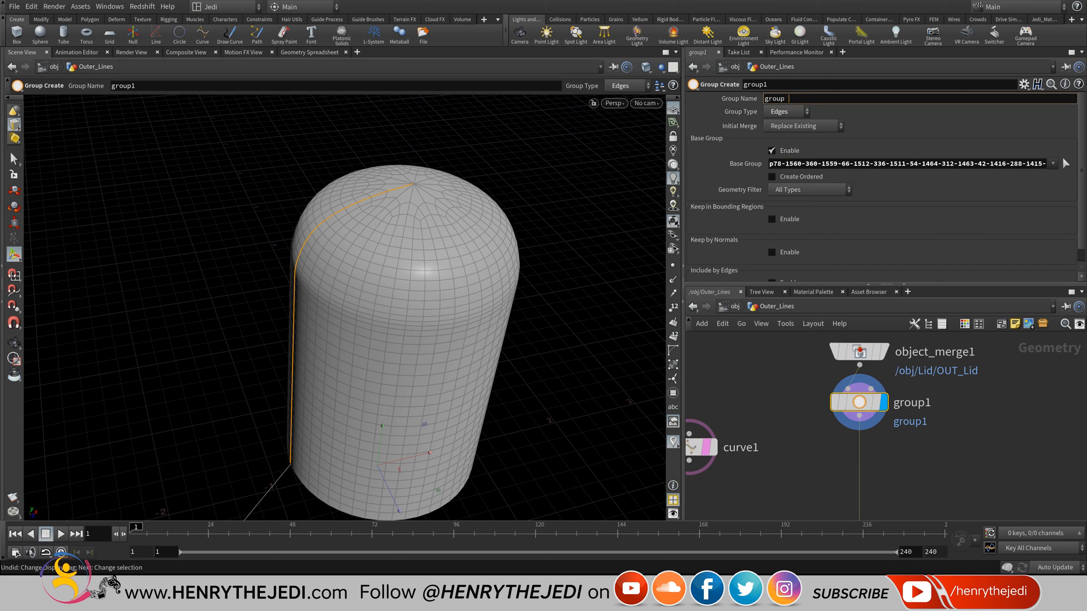
{"action": "type", "text": "edges"}
{"action": "key", "text": "Return"}
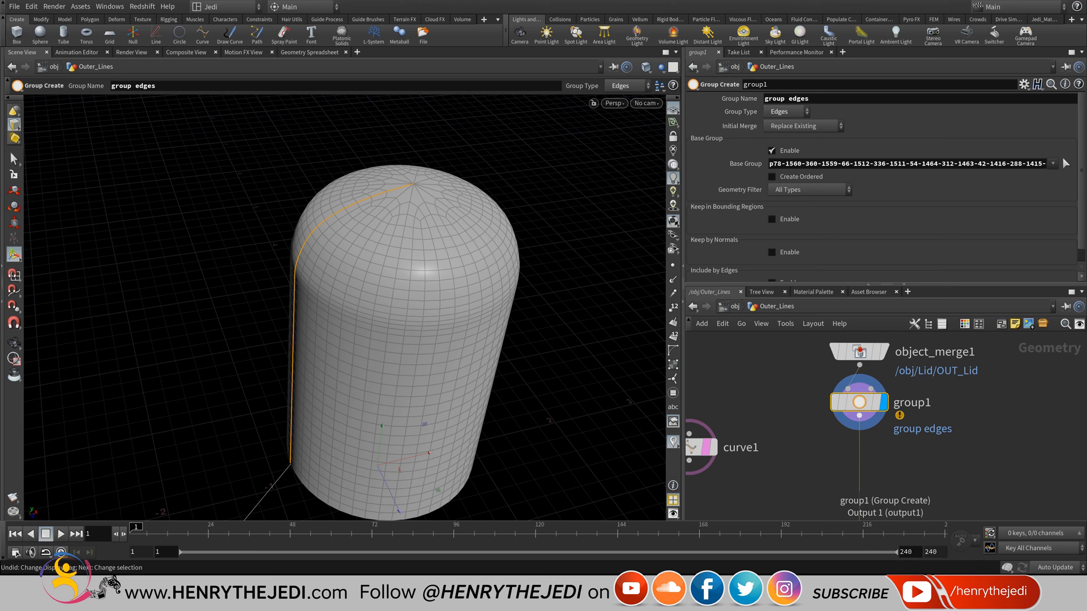
- Add a Delete node to the network directly below the group1 node
{"action": "key", "text": "Tab"}
{"action": "mouse_move", "coordinate": [889, 201]}
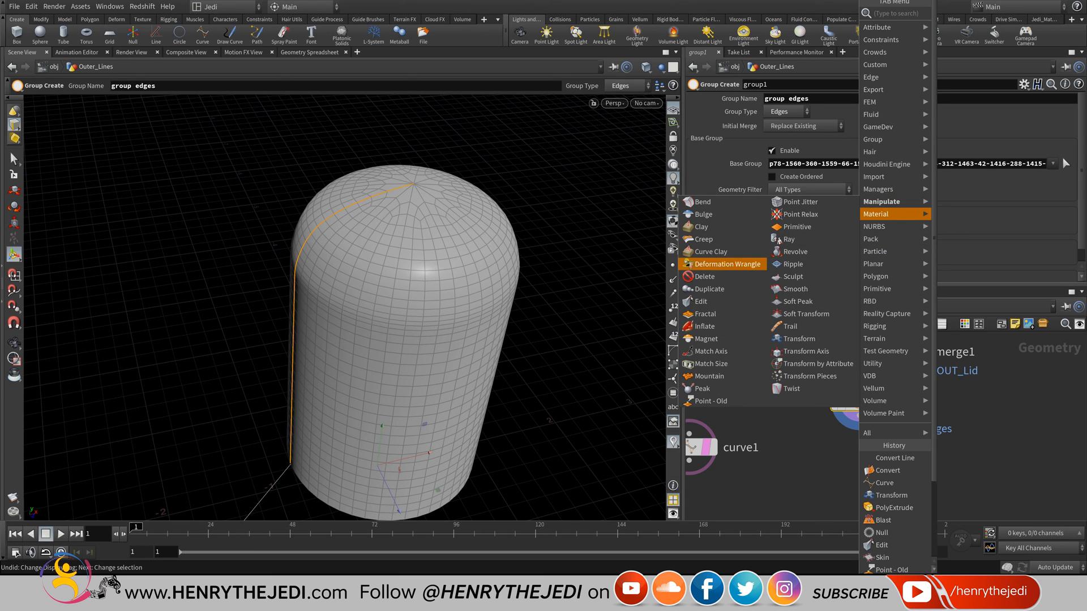
{"action": "left_click", "coordinate": [714, 277]}
{"action": "left_click", "coordinate": [858, 458]}
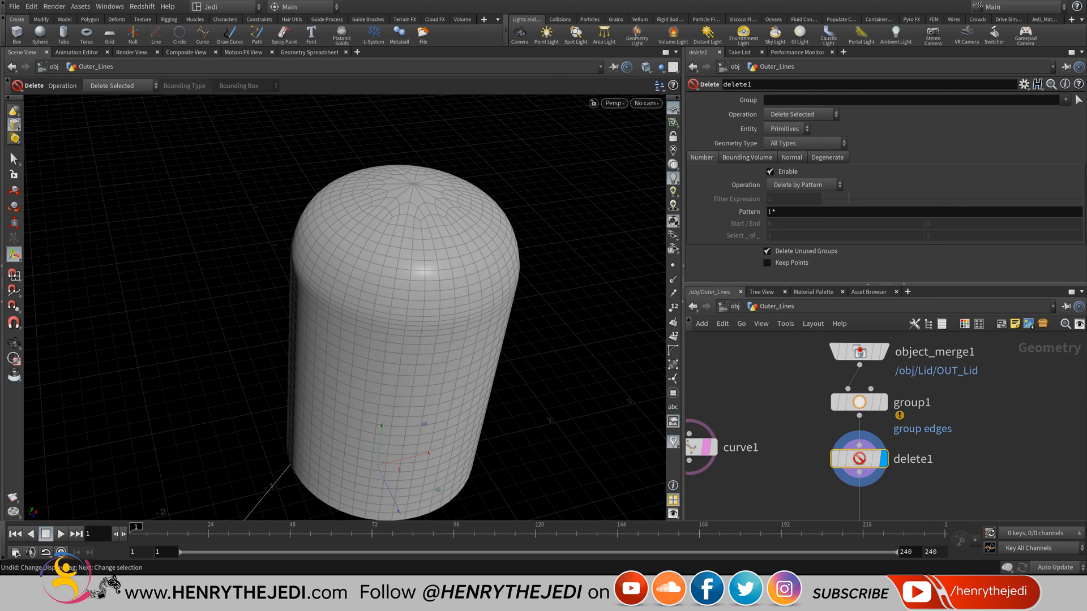
- Configure the delete1 node to use the group_edges group with the Delete Non-Selected operation and the Edges entity
{"action": "left_click", "coordinate": [1065, 101]}
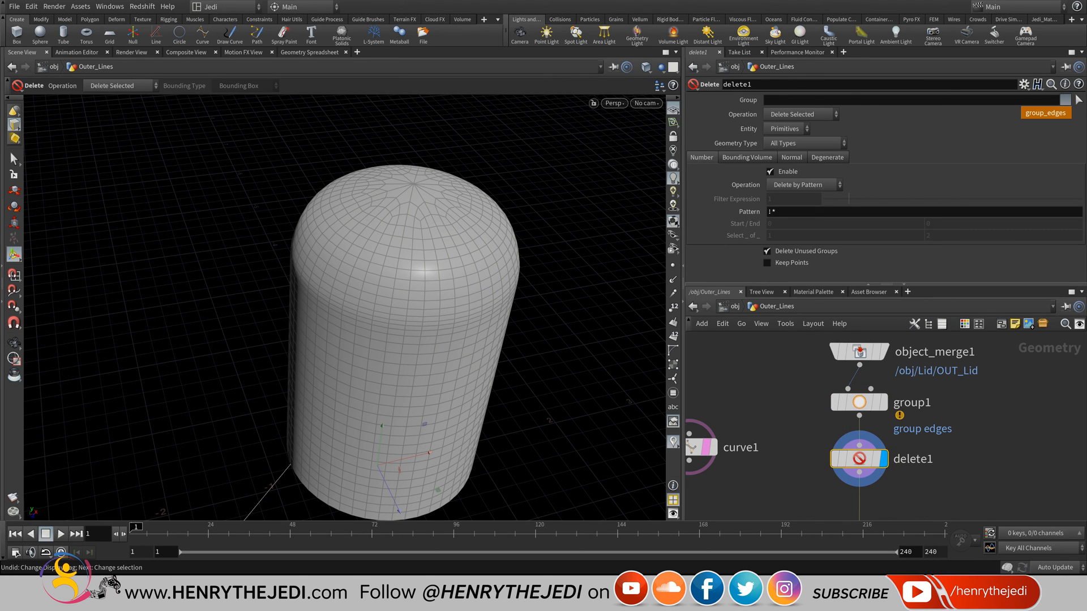
{"action": "left_click", "coordinate": [1045, 112]}
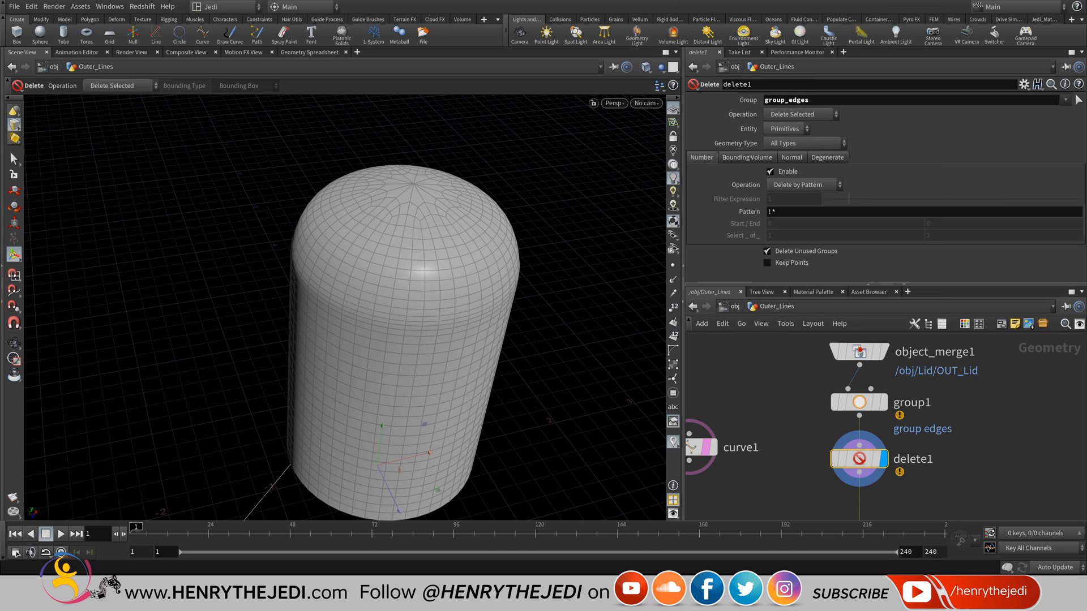
{"action": "left_click", "coordinate": [801, 114]}
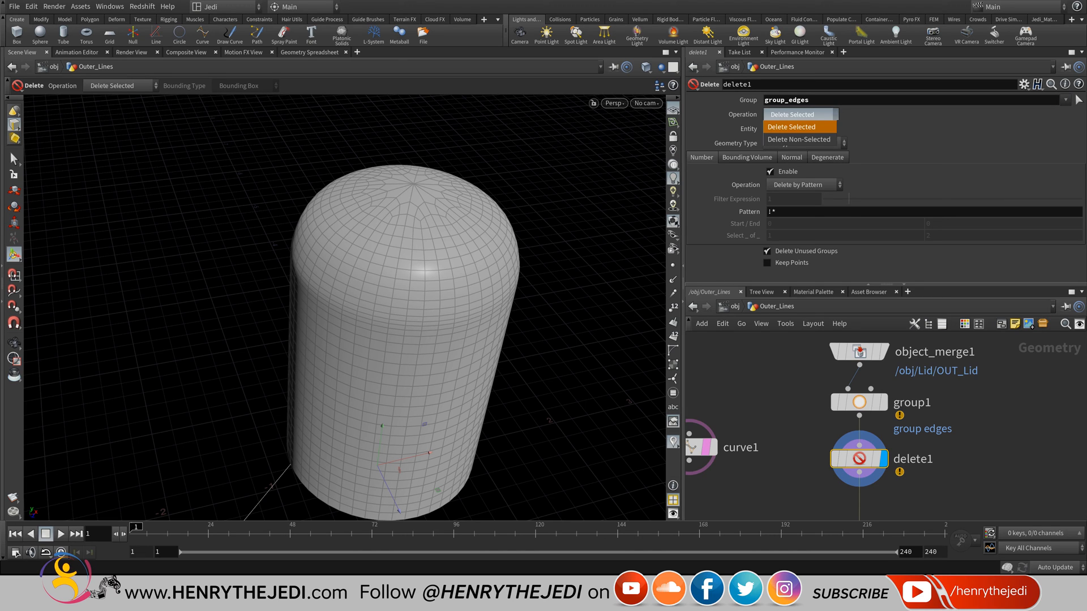
{"action": "left_click", "coordinate": [799, 140]}
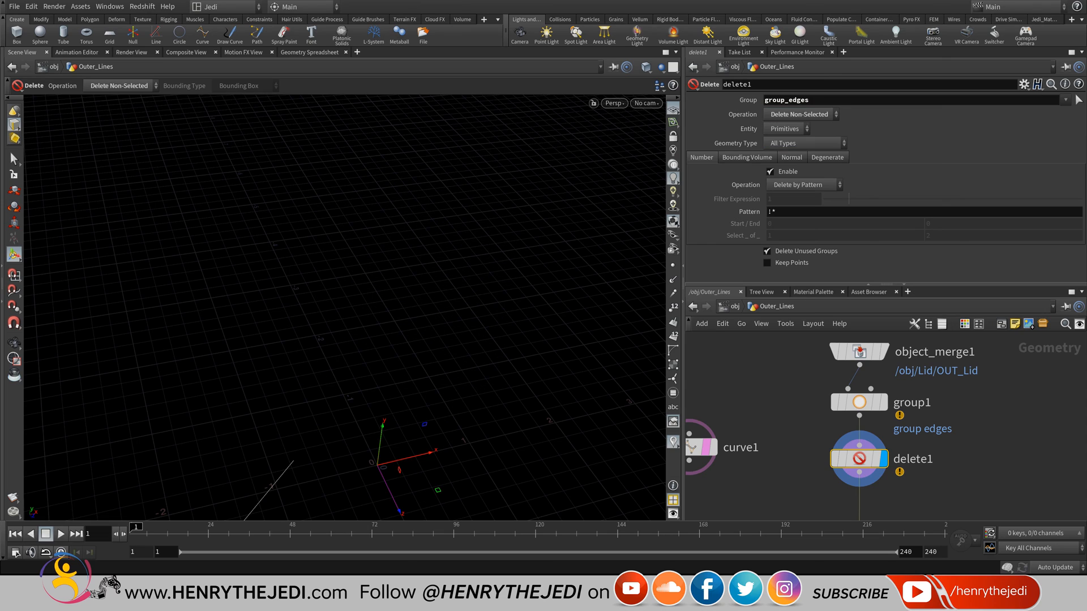
{"action": "left_click", "coordinate": [785, 129]}
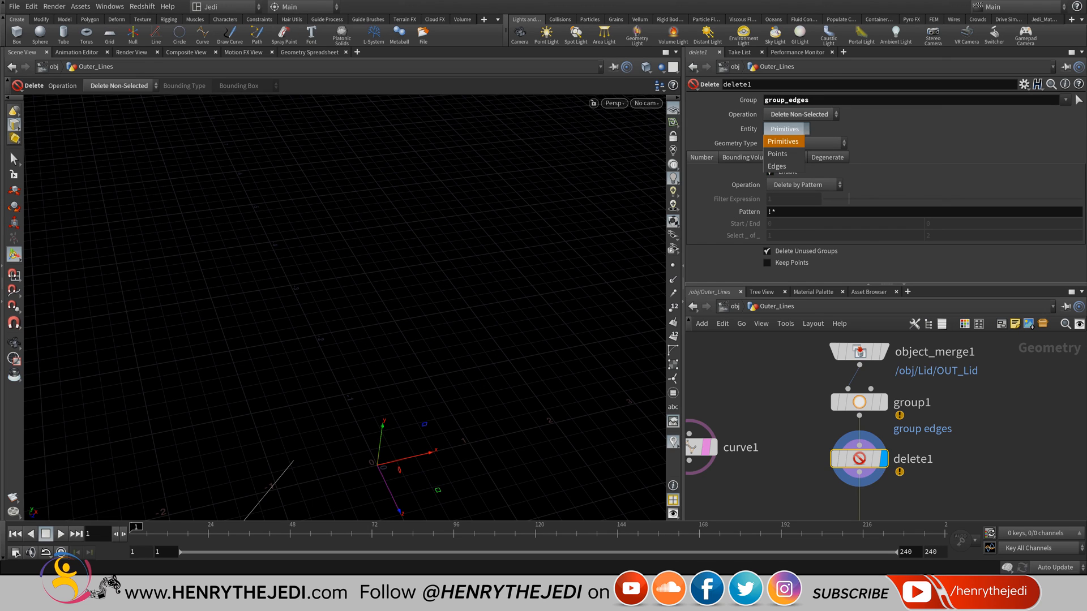
{"action": "left_click", "coordinate": [776, 166]}
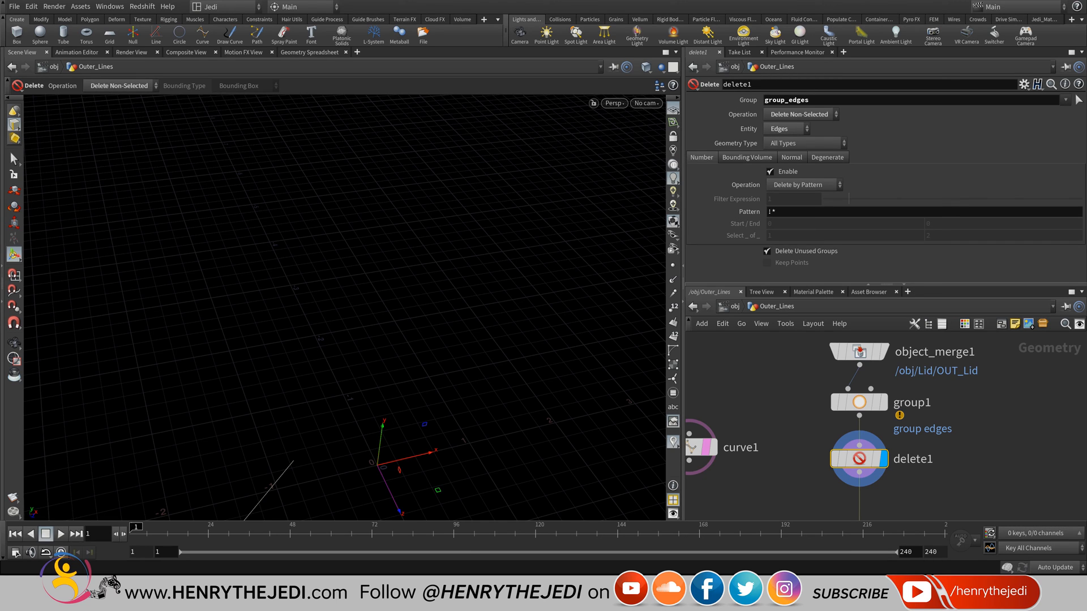
- Set the delete1 node's operation to Delete Selected, keeping the geometry type at All Types
{"action": "left_click", "coordinate": [787, 143]}
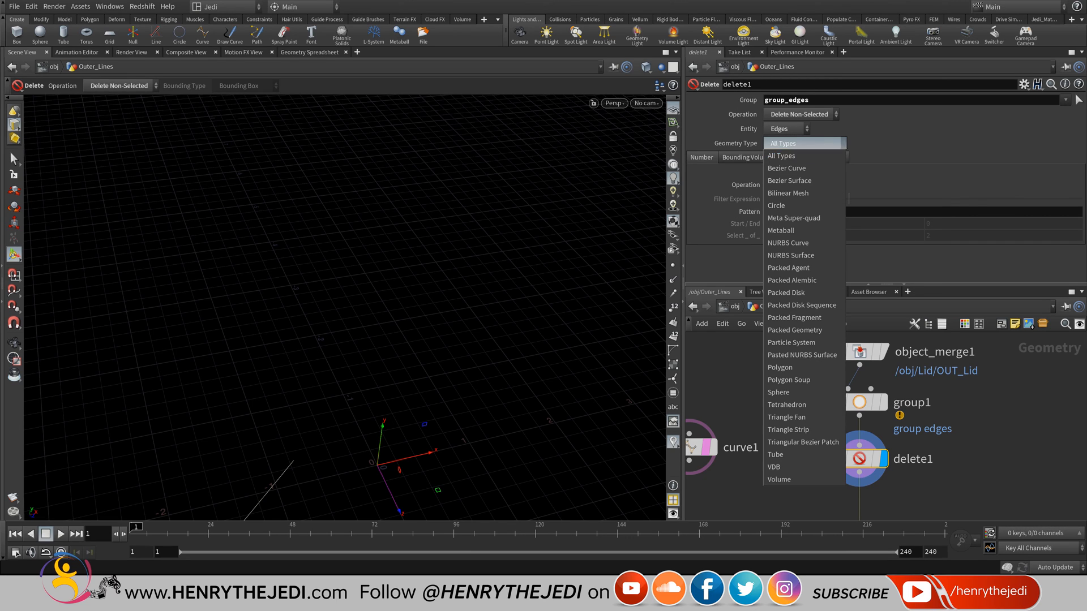
{"action": "left_click", "coordinate": [804, 143]}
{"action": "left_click", "coordinate": [799, 114]}
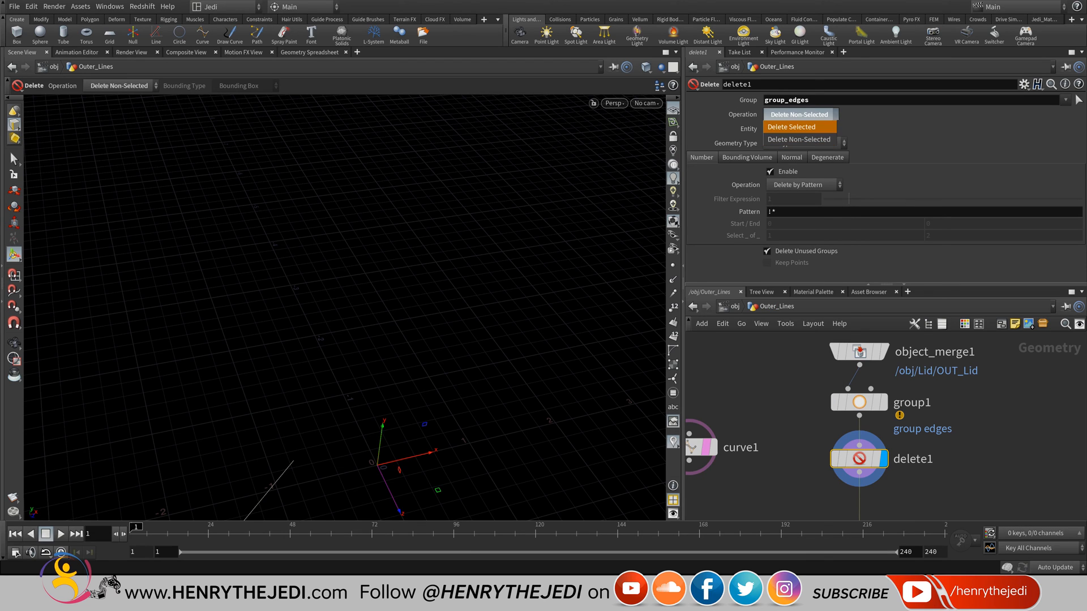
{"action": "left_click", "coordinate": [792, 113]}
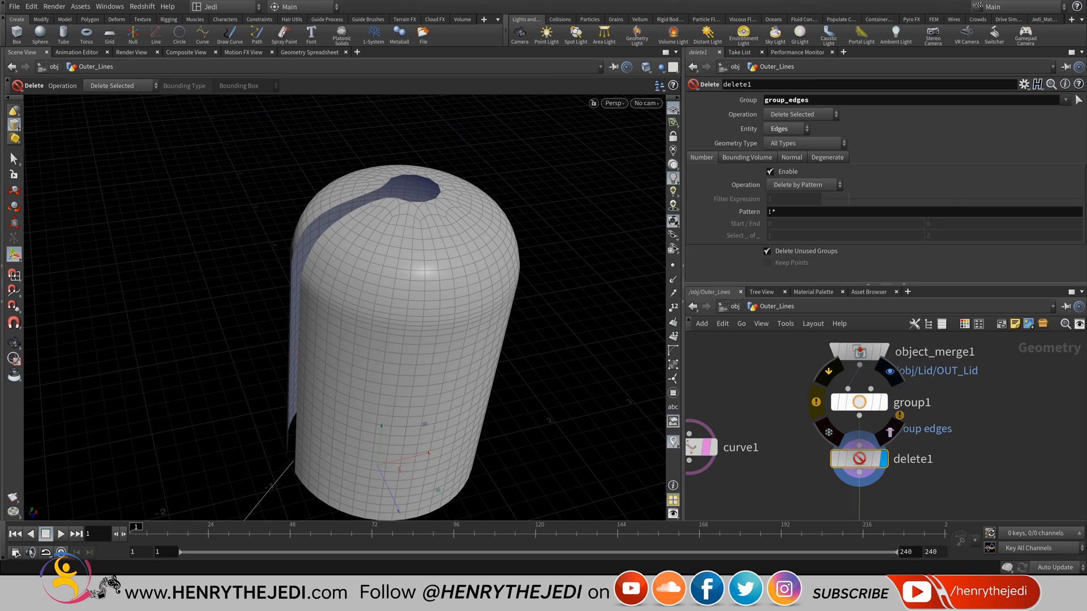
- Display group1, try a Convert Line node between group1 and delete1, and remove it again
{"action": "left_click", "coordinate": [882, 402]}
{"action": "left_click", "coordinate": [859, 402]}
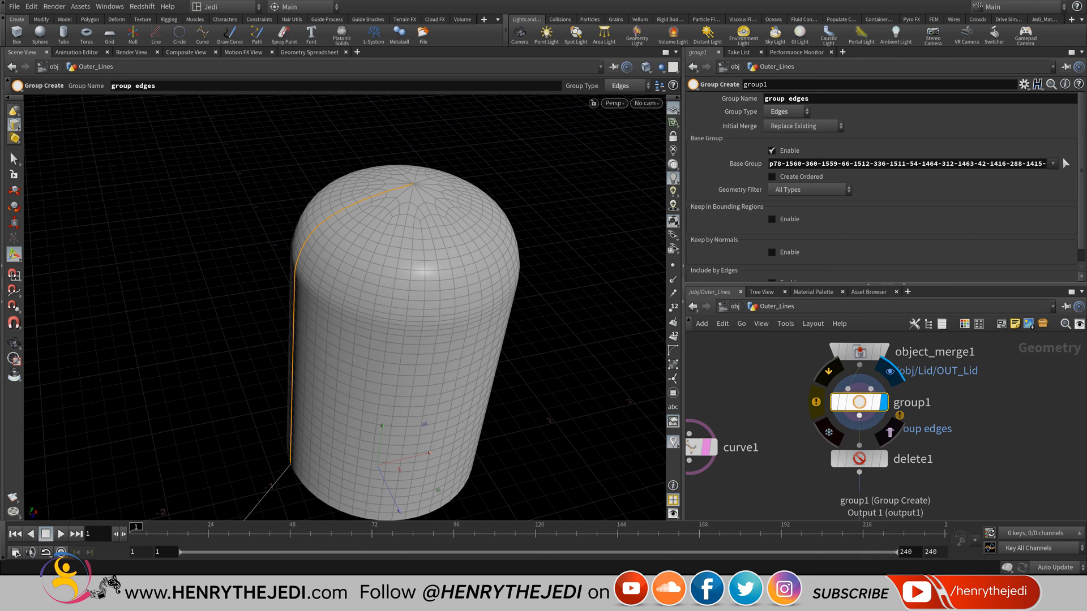
{"action": "key", "text": "Tab"}
{"action": "mouse_move", "coordinate": [897, 289]}
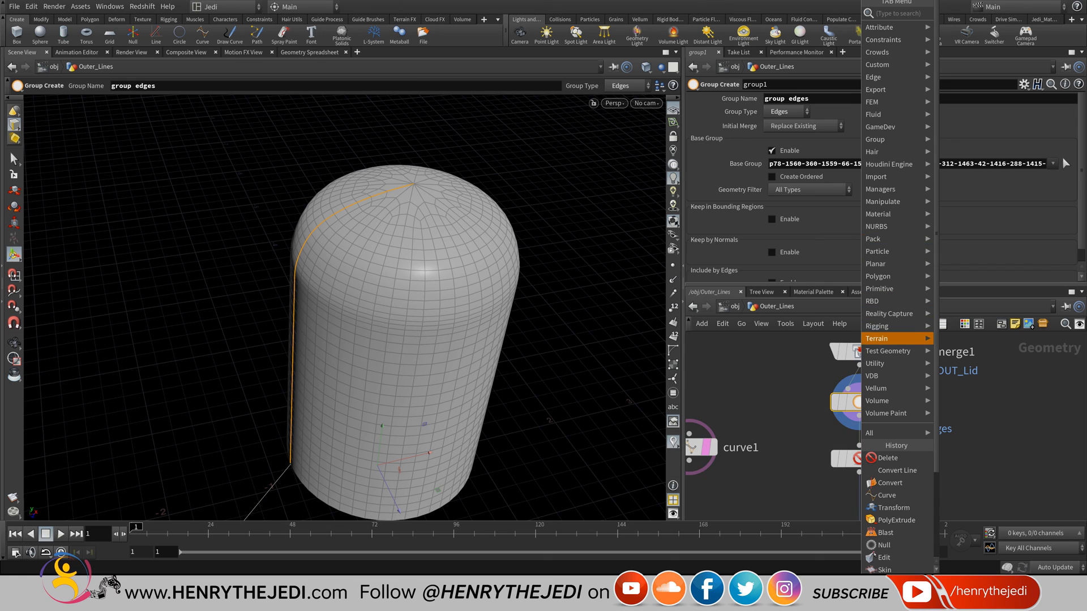
{"action": "mouse_move", "coordinate": [878, 363]}
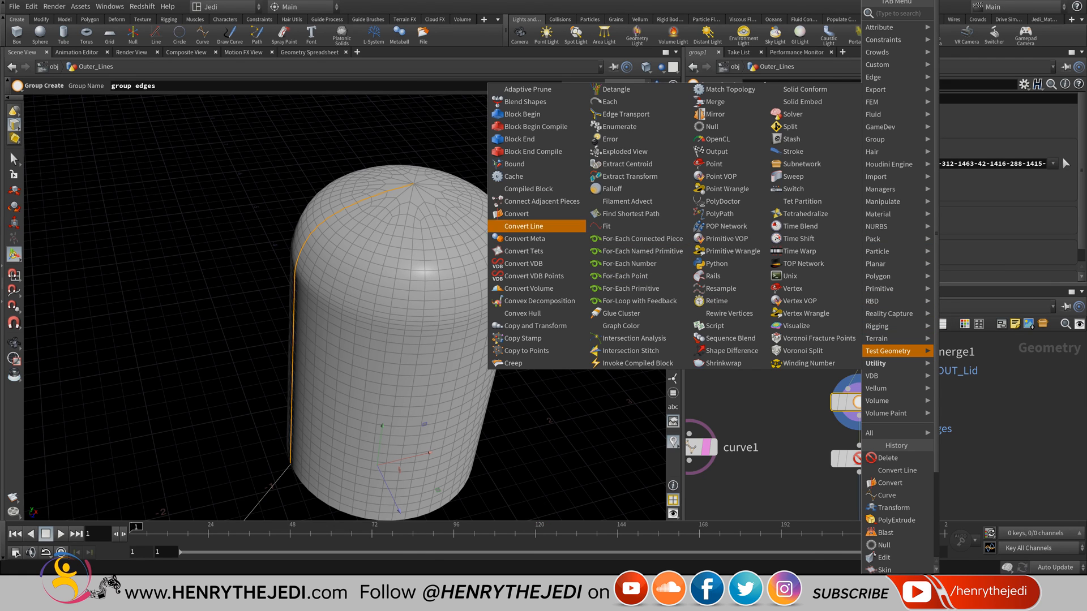
{"action": "left_click", "coordinate": [516, 214]}
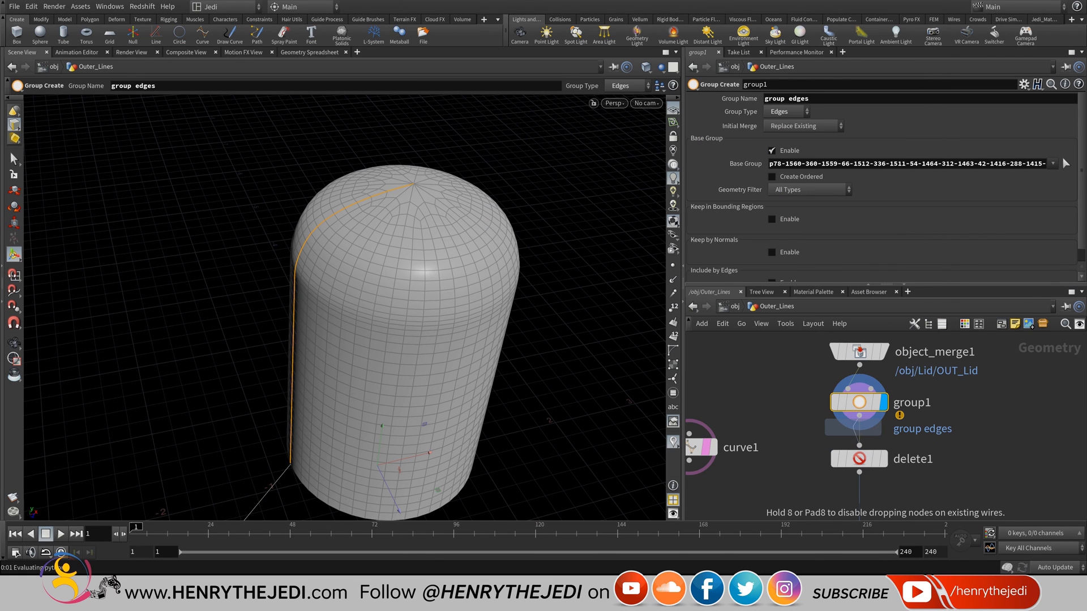
{"action": "left_click", "coordinate": [855, 426]}
{"action": "left_click", "coordinate": [883, 459]}
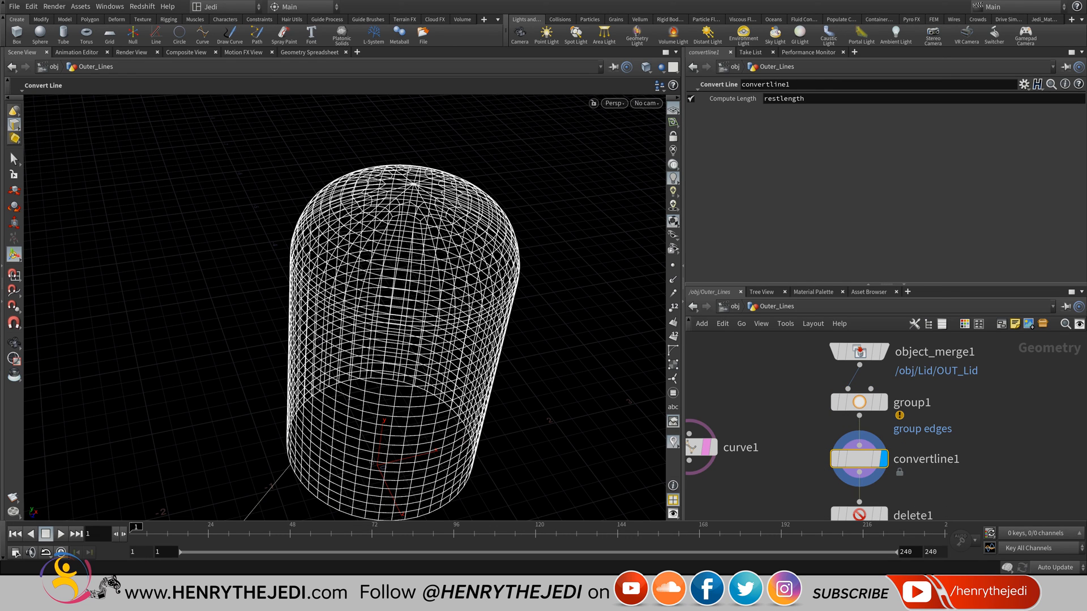
{"action": "key", "text": "Delete"}
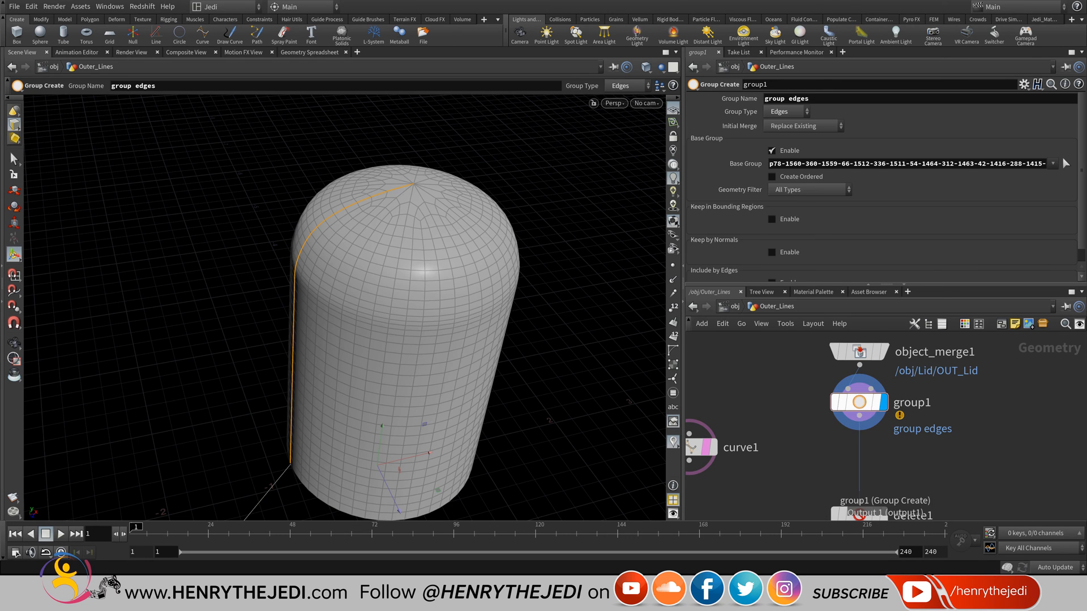
- Rename the edge group of the group1 node as group_edges
{"action": "left_click", "coordinate": [859, 402]}
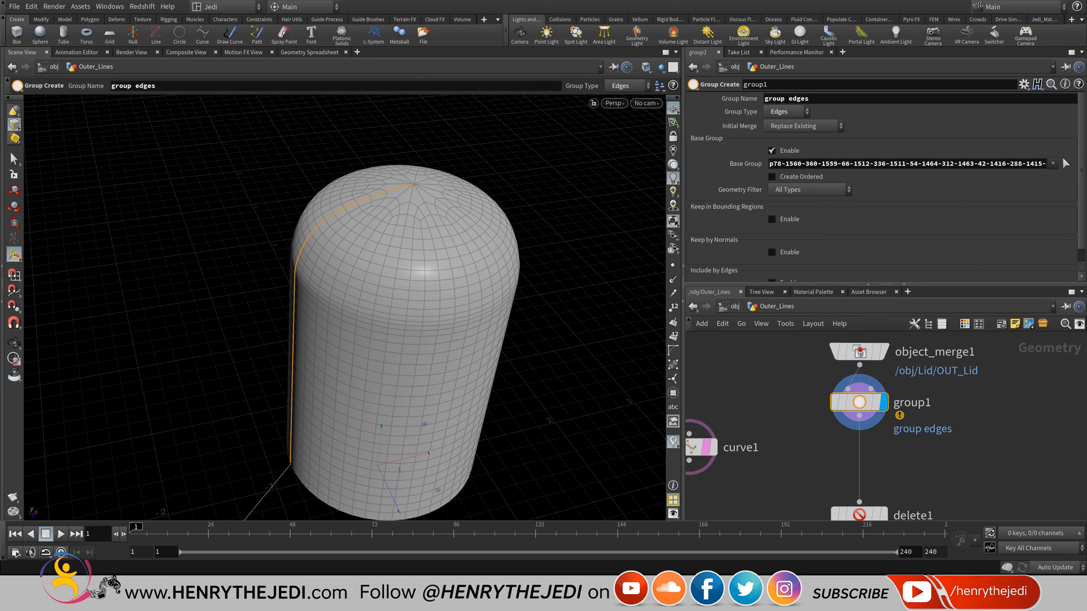
{"action": "left_click", "coordinate": [791, 98]}
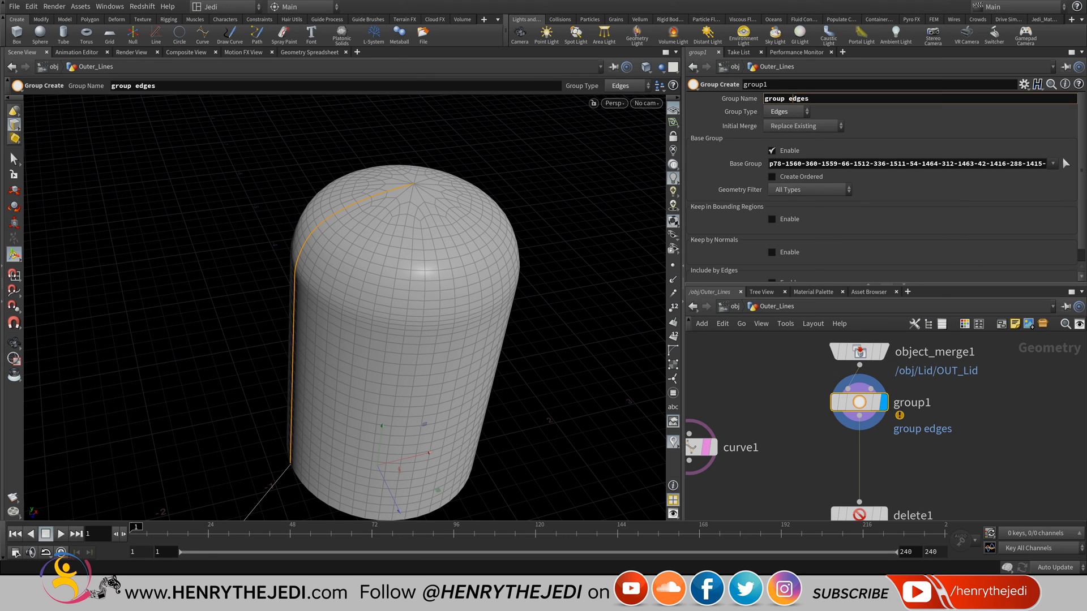
{"action": "key", "text": "BackSpace"}
{"action": "type", "text": "_"}
{"action": "key", "text": "Return"}
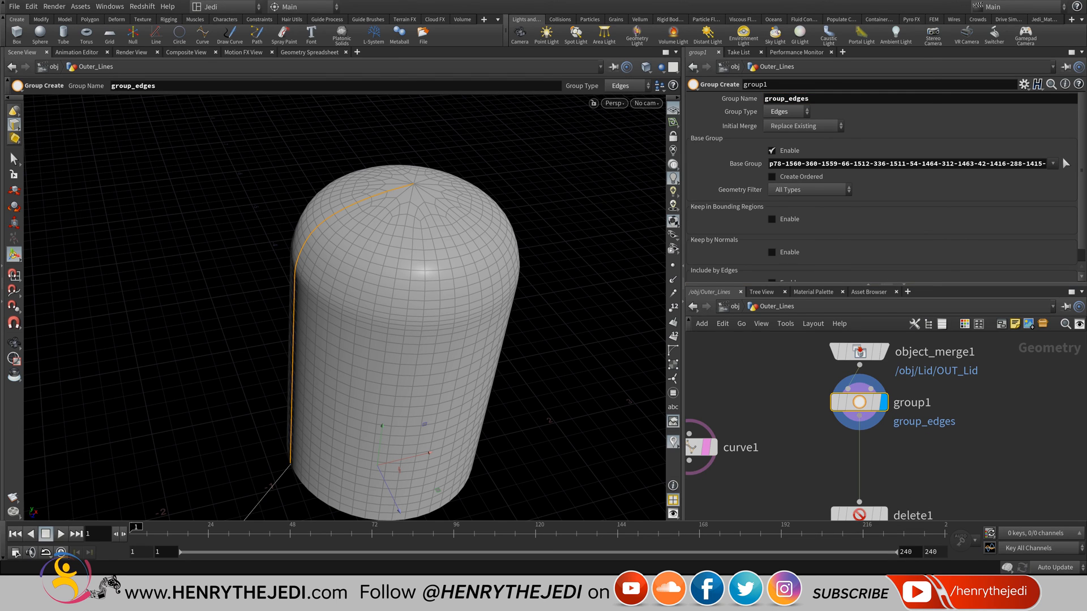
- Insert a second Delete node between group1 and delete1 and display its result
{"action": "key", "text": "Tab"}
{"action": "left_click", "coordinate": [882, 470]}
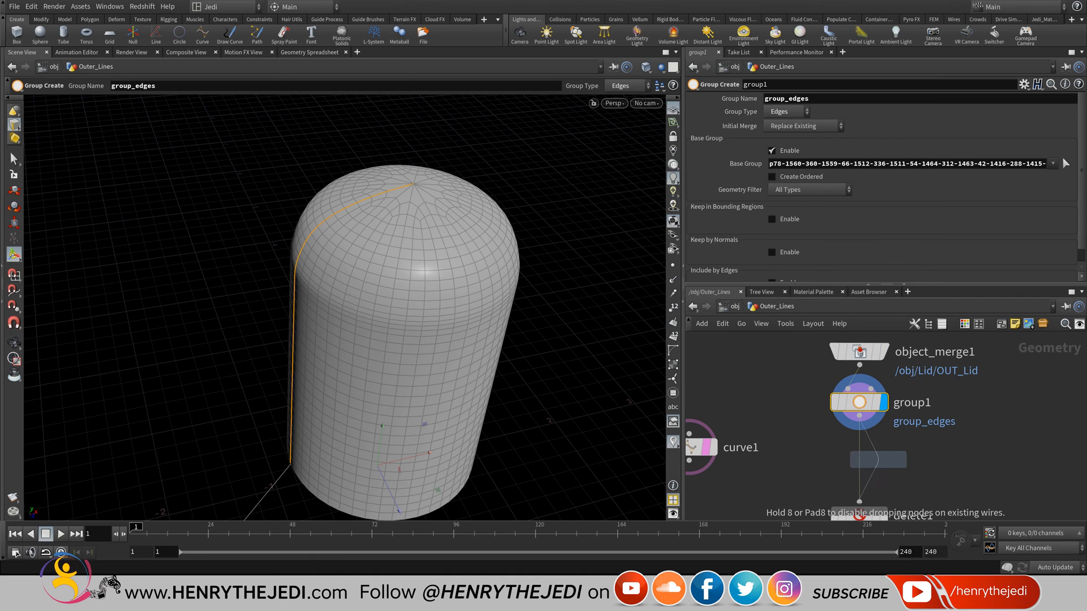
{"action": "left_click", "coordinate": [858, 459]}
{"action": "left_click", "coordinate": [883, 458]}
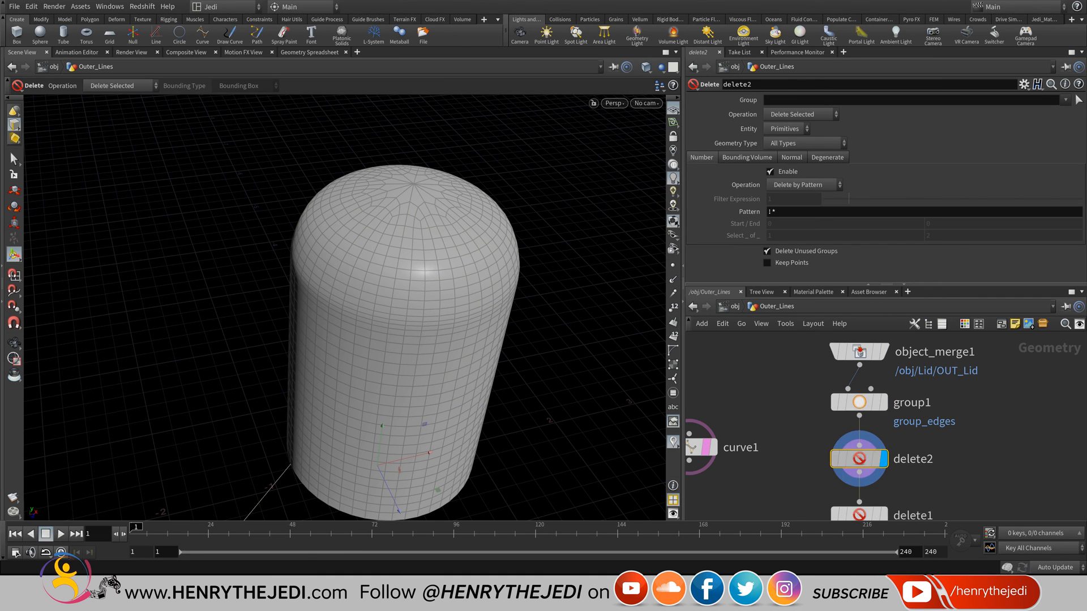
- Set the delete2 node to the group_edges group, the Edges entity and the Delete Non-Selected operation
{"action": "left_click", "coordinate": [1064, 100]}
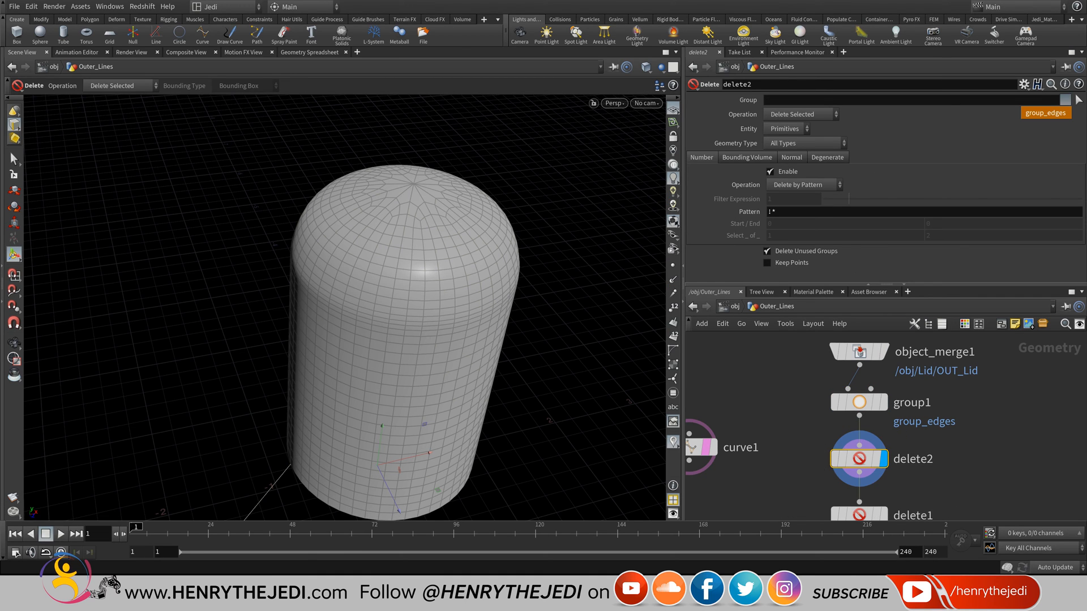
{"action": "left_click", "coordinate": [1046, 113]}
{"action": "left_click", "coordinate": [786, 128]}
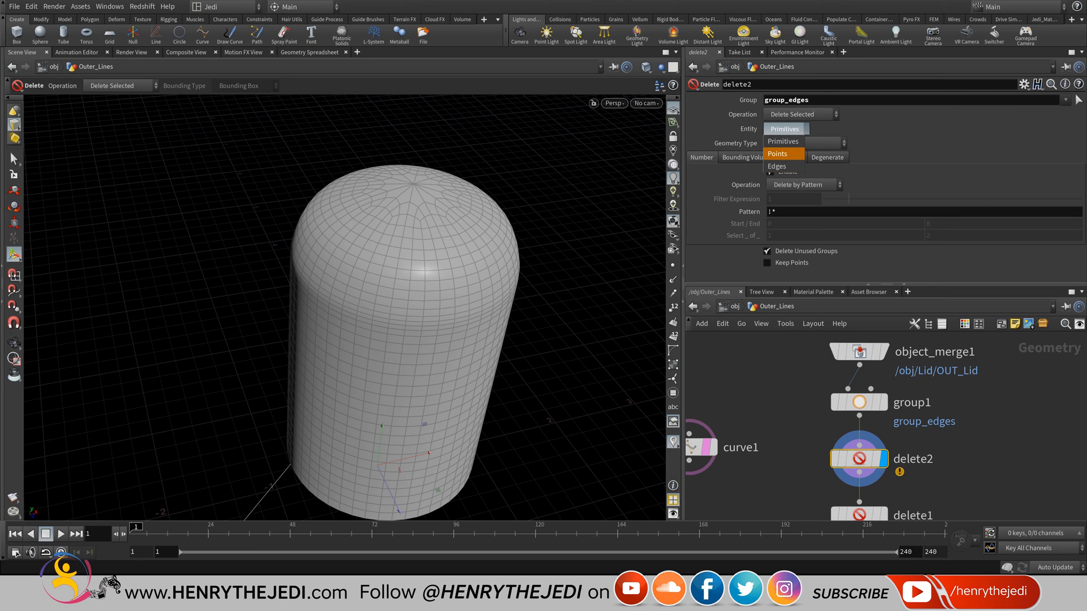
{"action": "left_click", "coordinate": [784, 159]}
{"action": "left_click", "coordinate": [798, 114]}
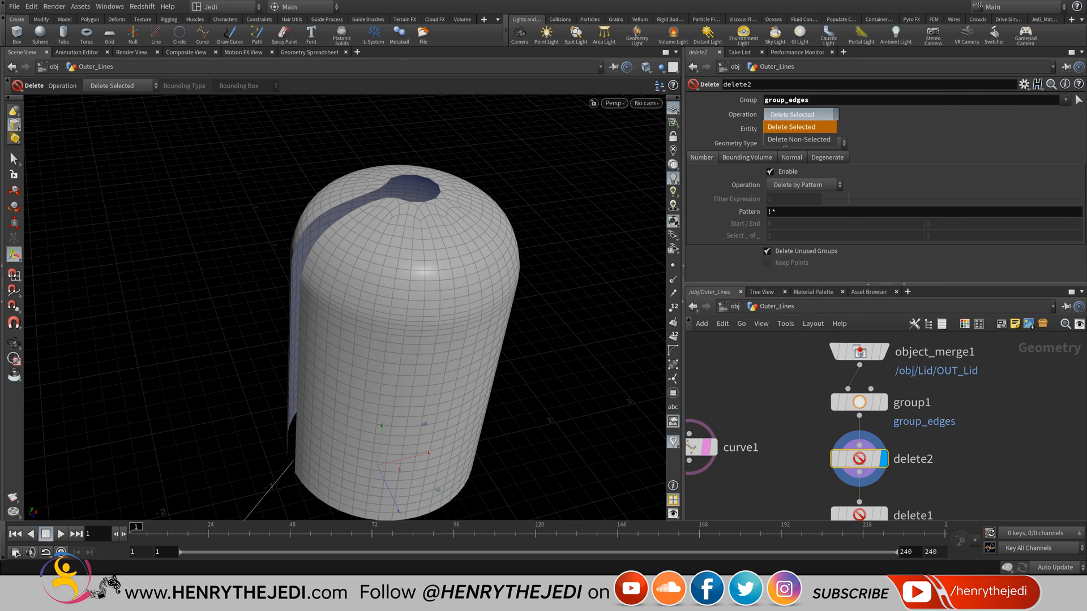
{"action": "left_click", "coordinate": [798, 131]}
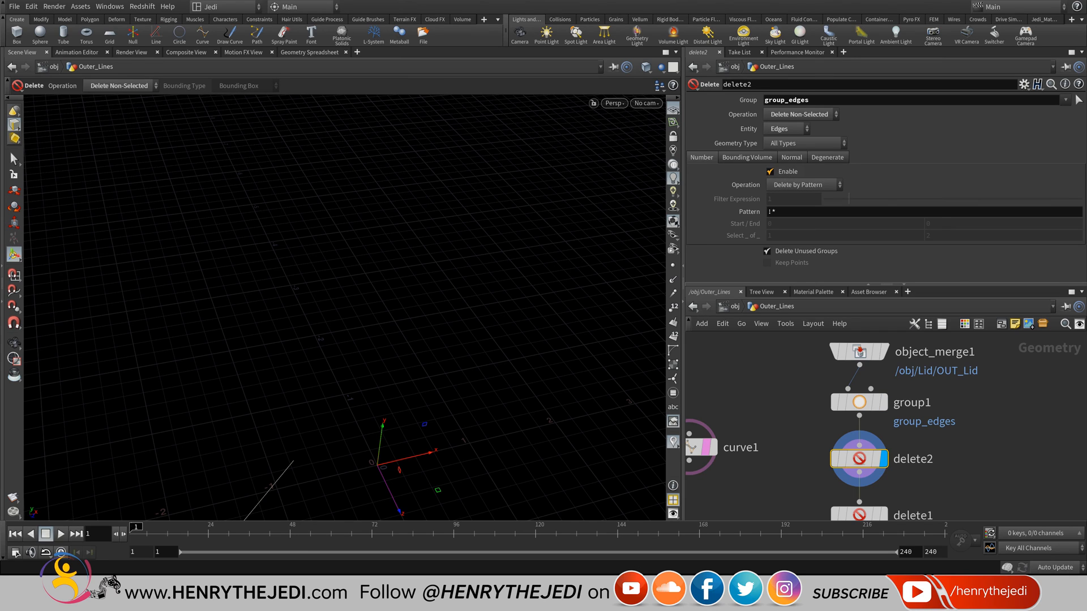
- Delete the delete2 and group1 nodes from the network
{"action": "key", "text": "Delete"}
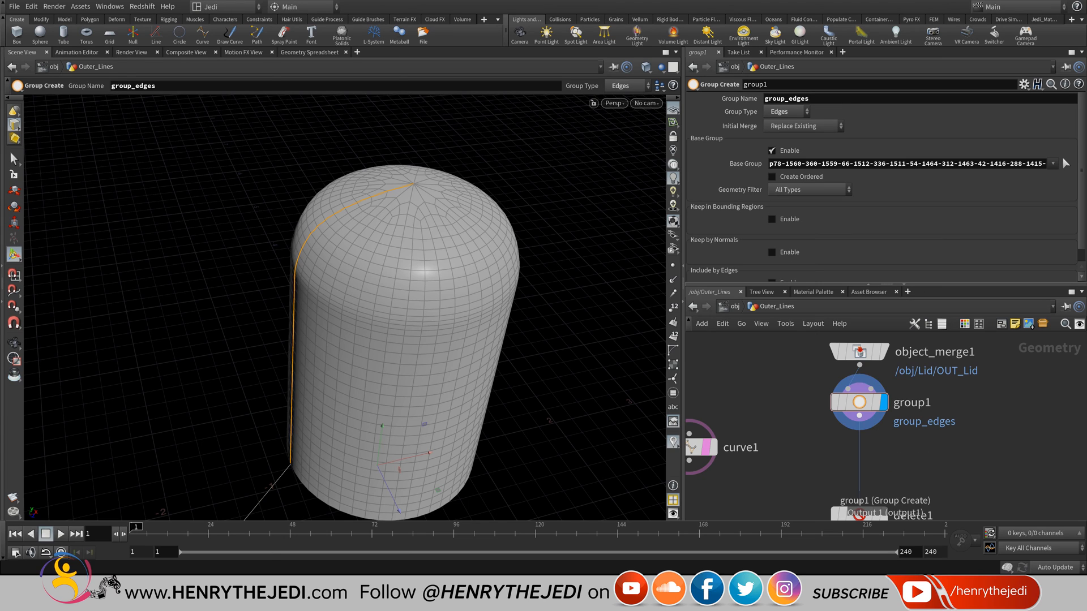
{"action": "left_click", "coordinate": [858, 402]}
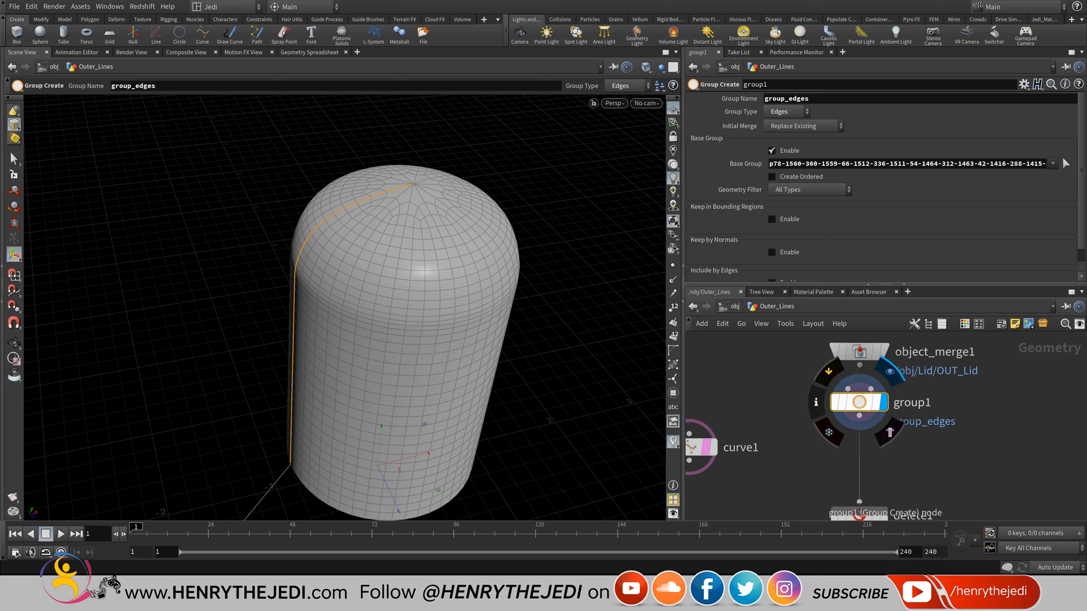
- Insert a Convert Line node between object_merge1 and delete1 and display its result
{"action": "left_click", "coordinate": [859, 352]}
{"action": "right_click", "coordinate": [854, 358]}
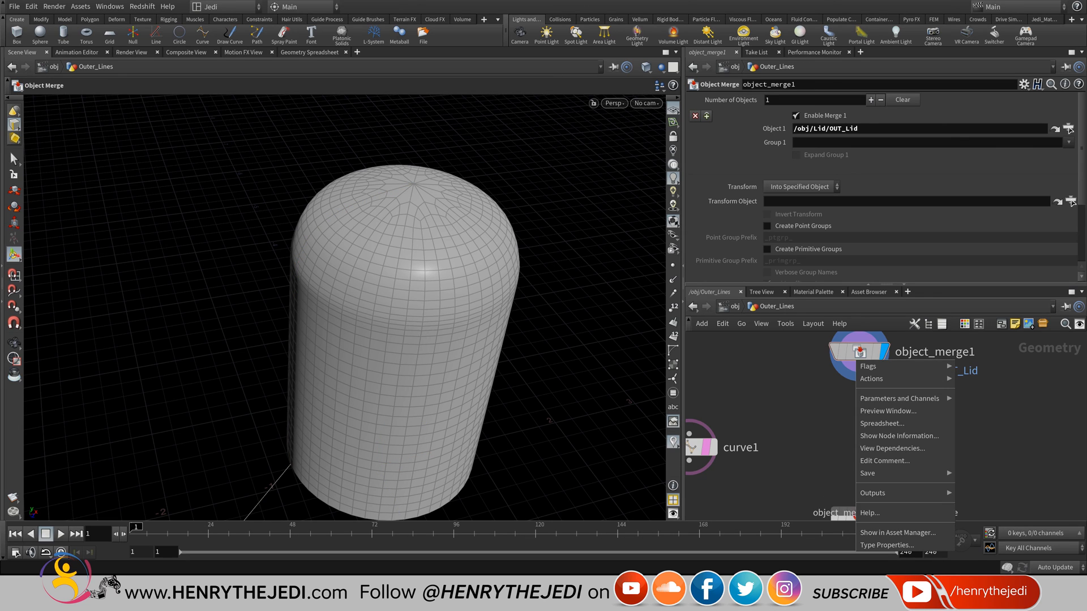
{"action": "key", "text": "Escape"}
{"action": "key", "text": "Tab"}
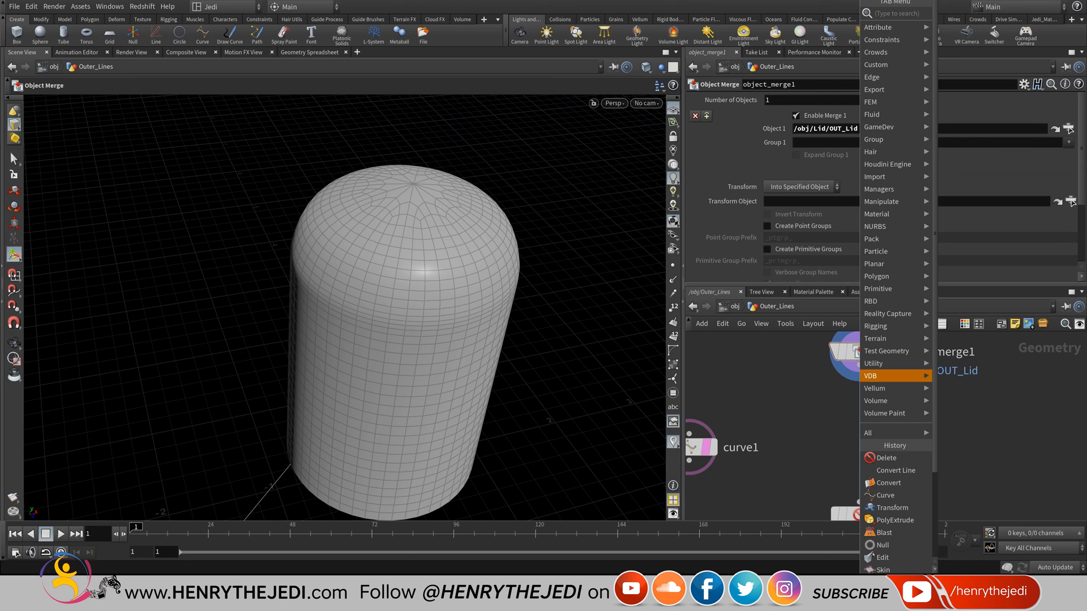
{"action": "mouse_move", "coordinate": [891, 364]}
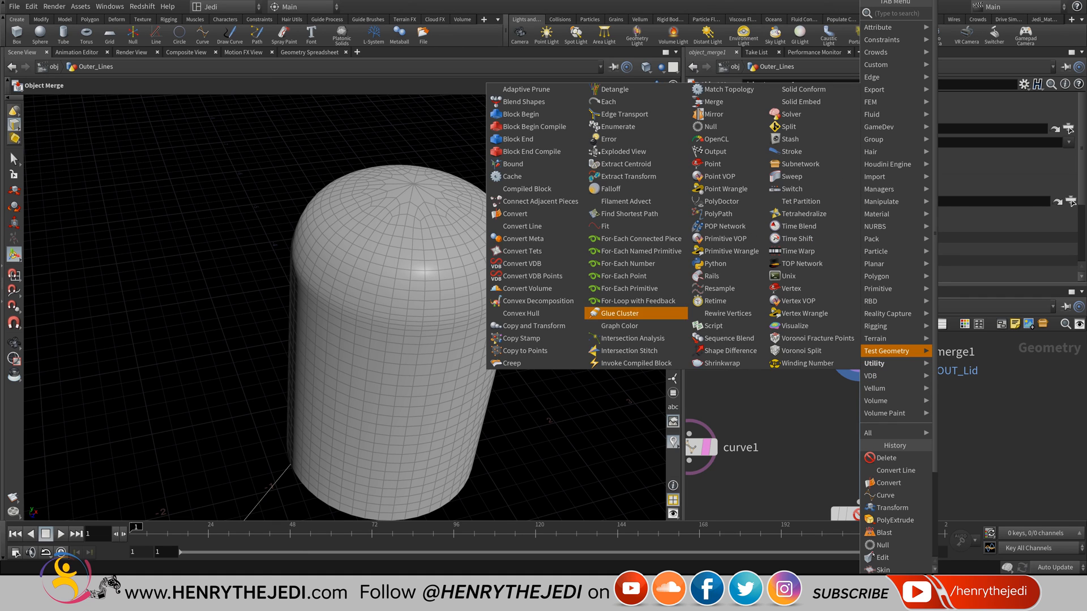
{"action": "left_click", "coordinate": [522, 226]}
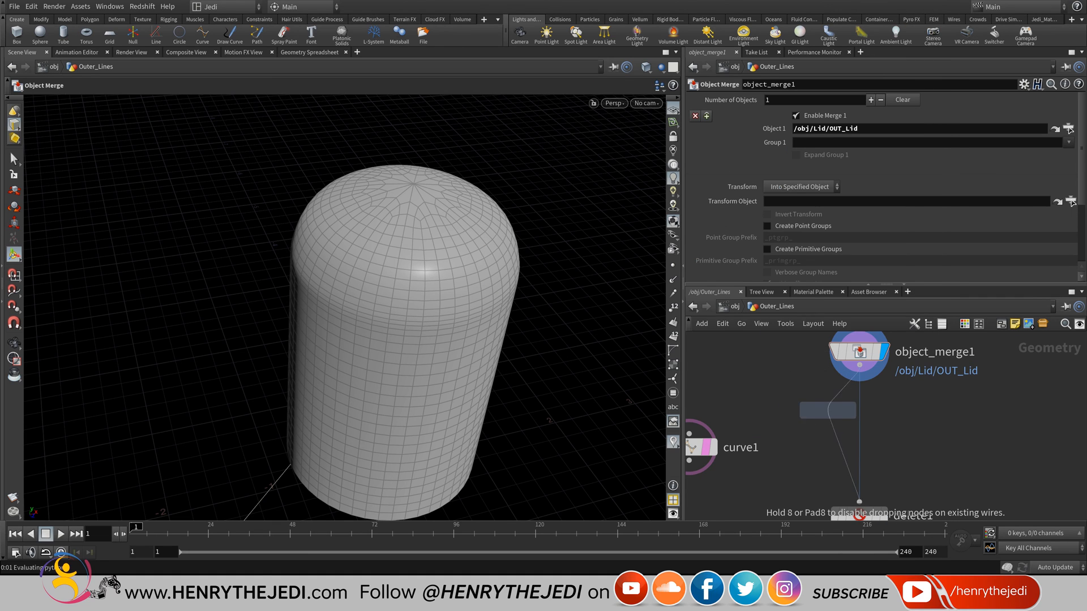
{"action": "left_click", "coordinate": [859, 408]}
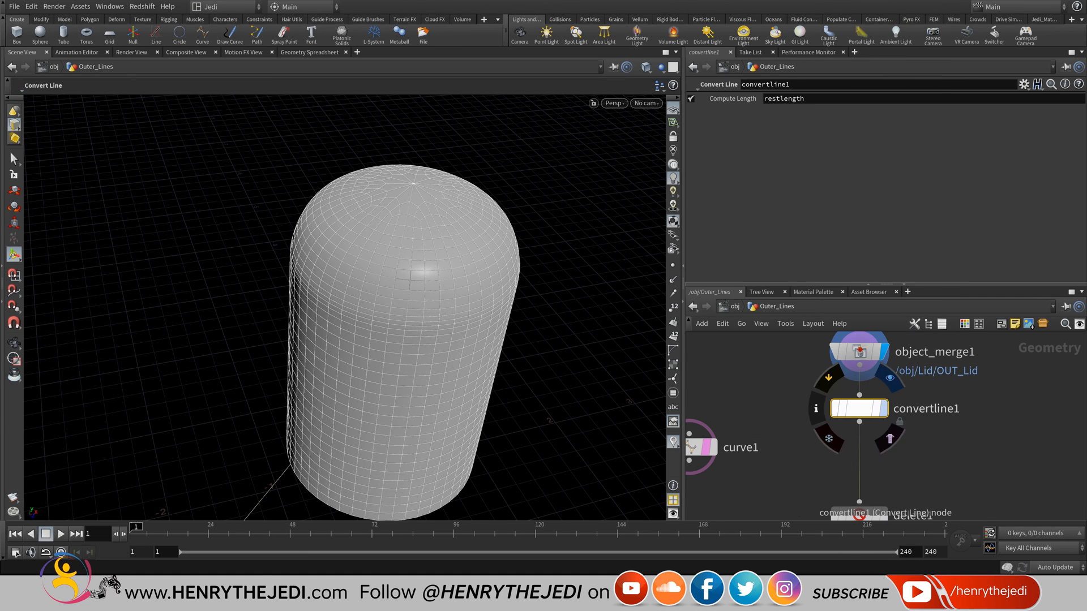
{"action": "left_click", "coordinate": [883, 408]}
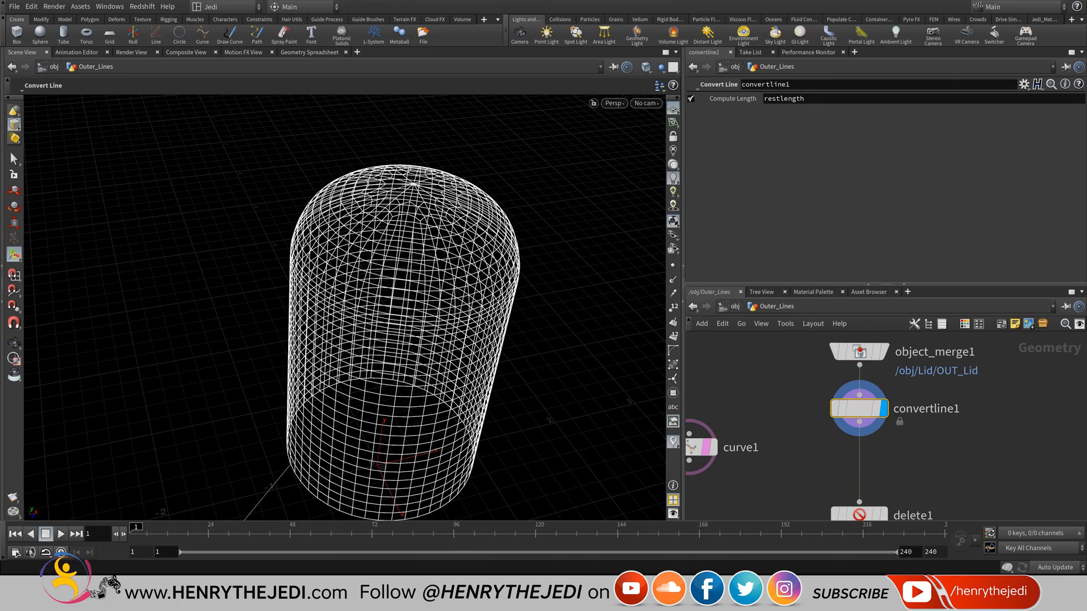
- Select the vertical edge loop running from the lid's lower rim up to the apex of its dome
{"action": "left_click_drag", "start_coordinate": [363, 283], "coordinate": [399, 306], "text": "alt"}
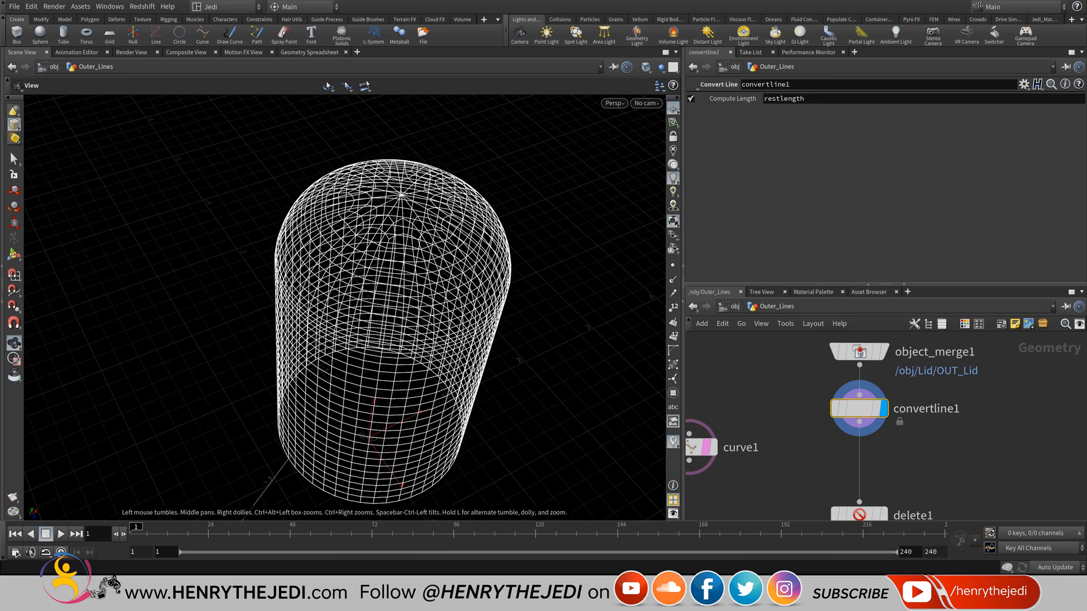
{"action": "right_click_drag", "start_coordinate": [399, 306], "coordinate": [458, 314], "text": "alt"}
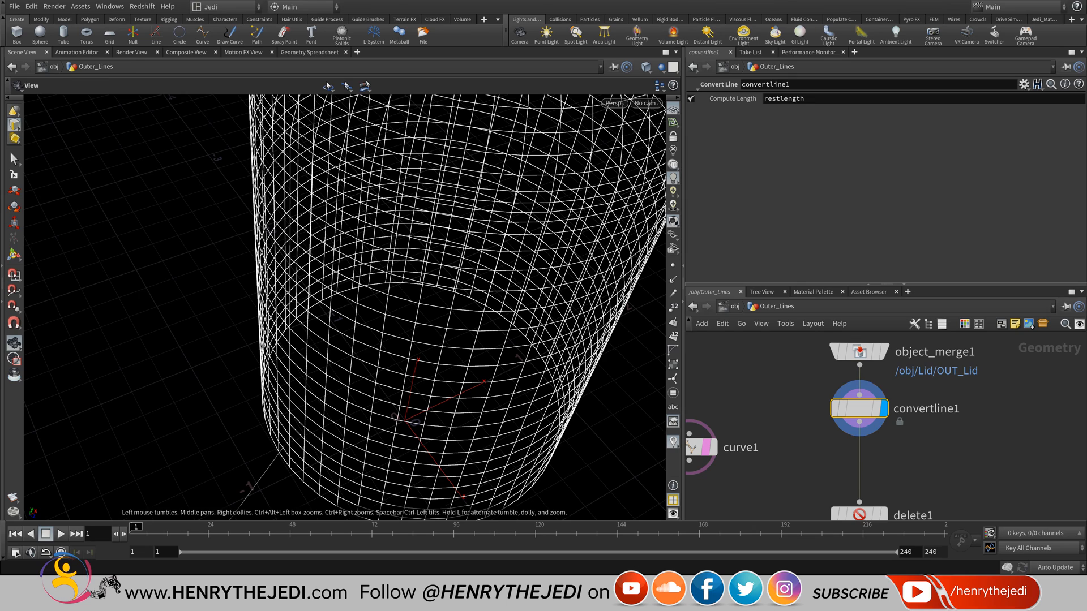
{"action": "key", "text": "Return"}
{"action": "key", "text": "s"}
{"action": "middle_click_drag", "start_coordinate": [362, 271], "coordinate": [453, 170], "text": "alt"}
{"action": "scroll", "coordinate": [385, 310], "scroll_direction": "up", "scroll_amount": 5, "text": "alt"}
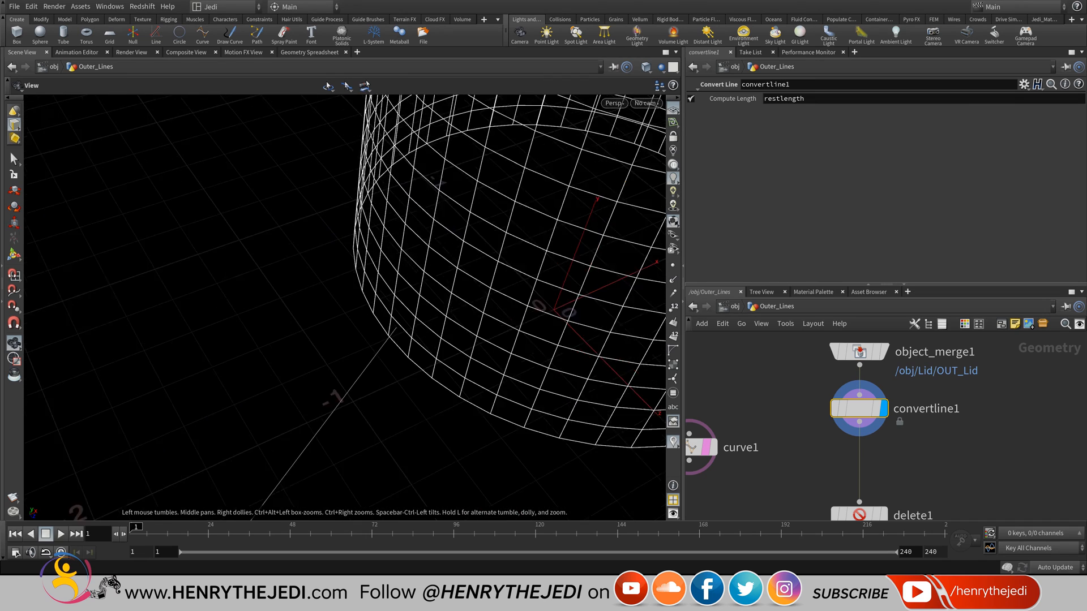
{"action": "double_click", "coordinate": [399, 304]}
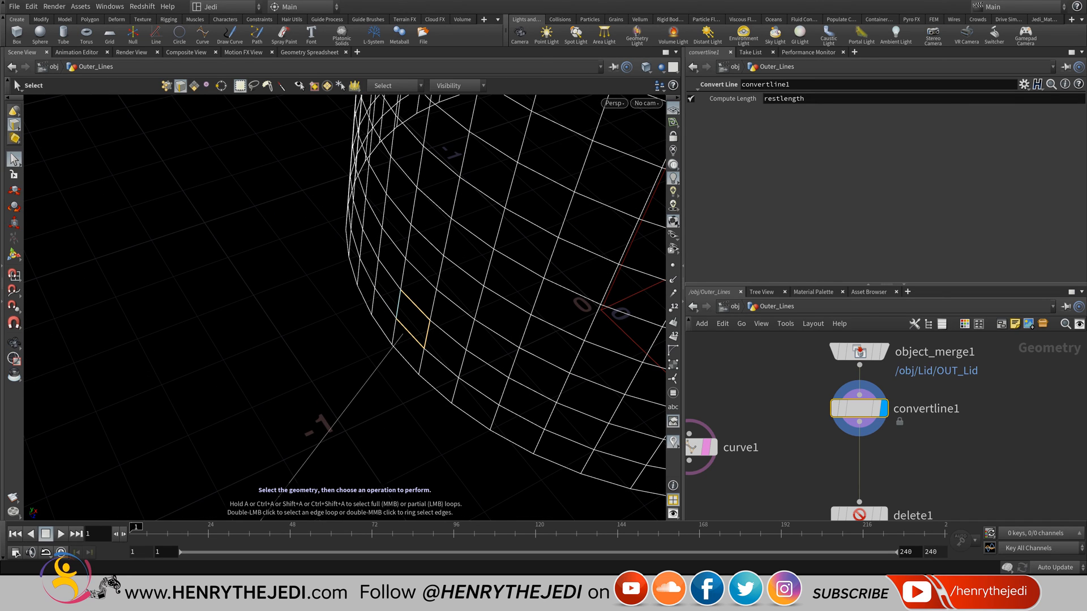
{"action": "double_click", "coordinate": [399, 304]}
{"action": "left_click", "coordinate": [346, 331]}
{"action": "double_click", "coordinate": [393, 332]}
{"action": "left_click", "coordinate": [394, 331]}
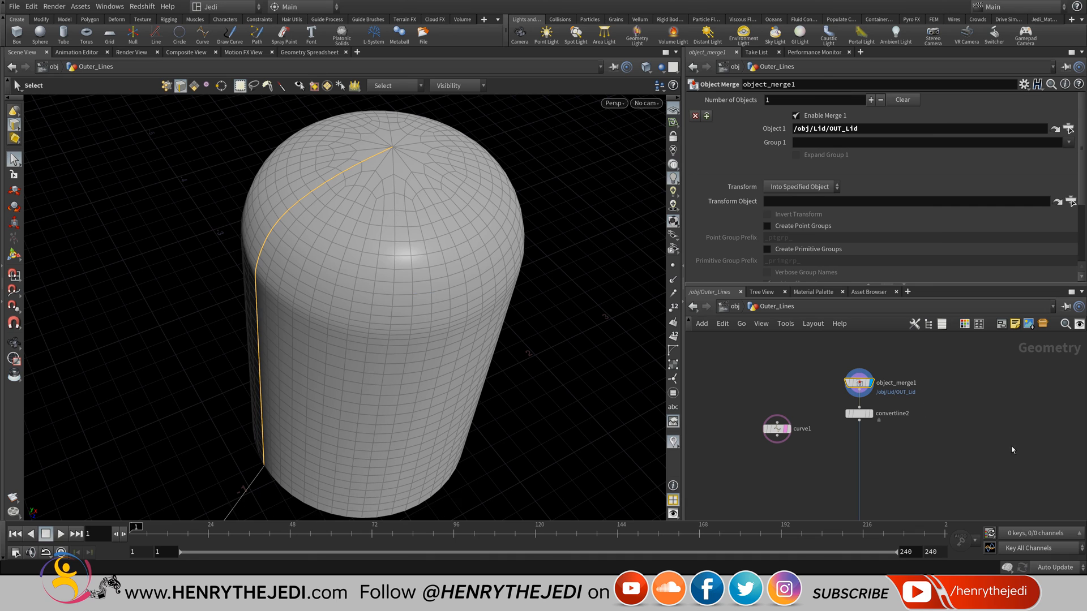
- Compare the converted lines of convertline2 with the original lid surface of object_merge1 by alternating which one is displayed
{"action": "scroll", "coordinate": [849, 430], "scroll_direction": "up", "scroll_amount": 5}
{"action": "left_click", "coordinate": [843, 435]}
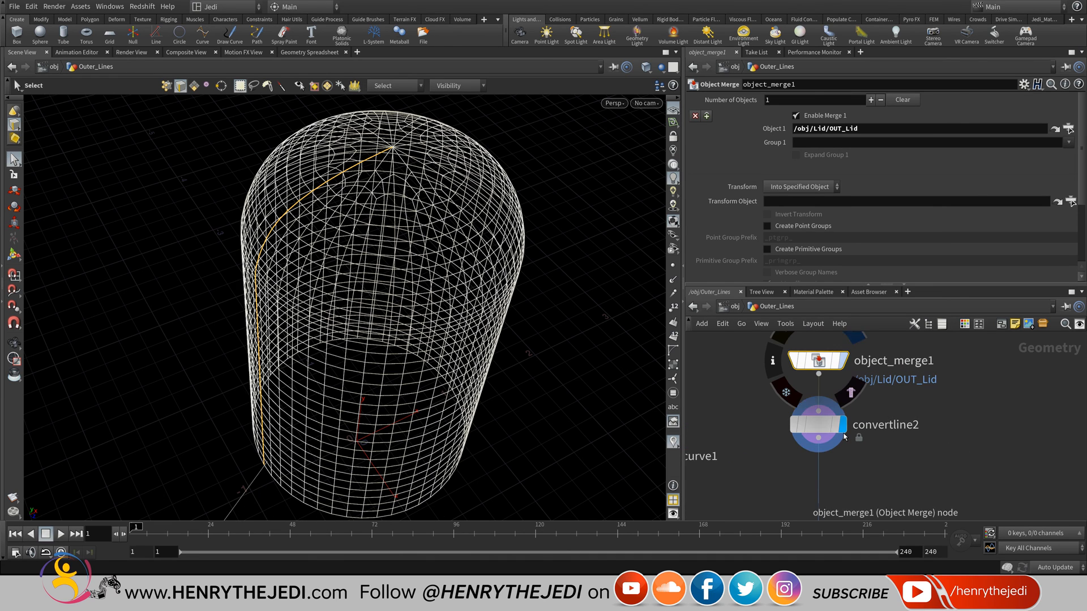
{"action": "left_click", "coordinate": [843, 361]}
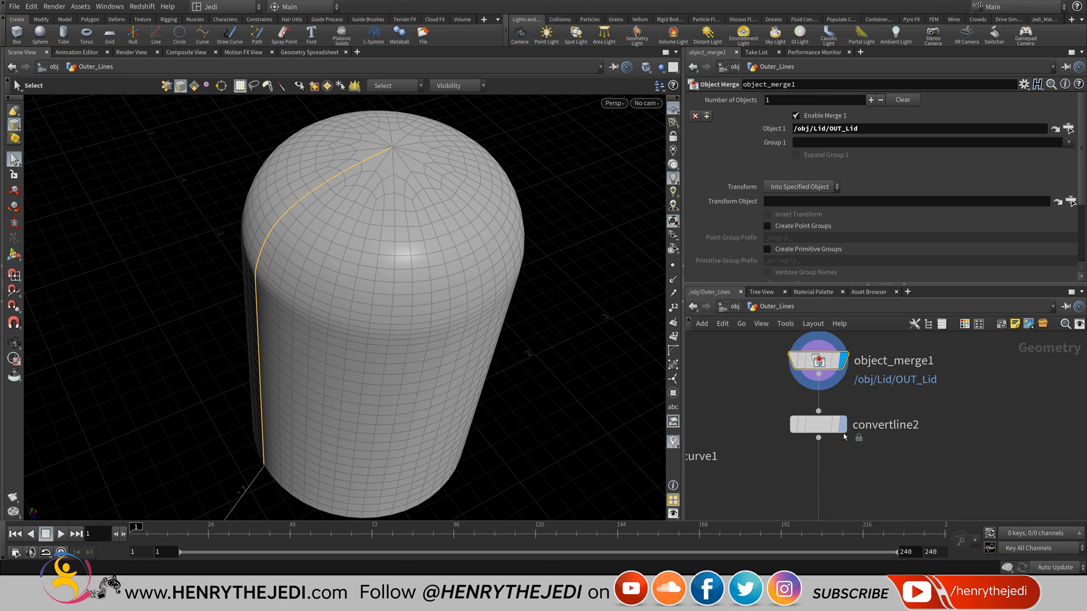
{"action": "left_click", "coordinate": [844, 435]}
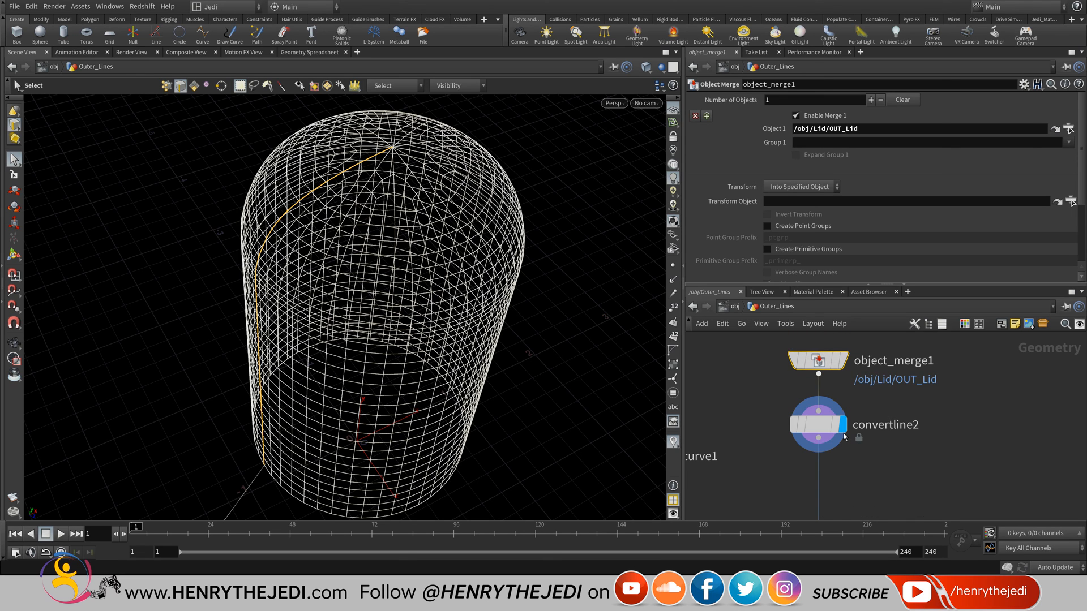
{"action": "left_click", "coordinate": [843, 361]}
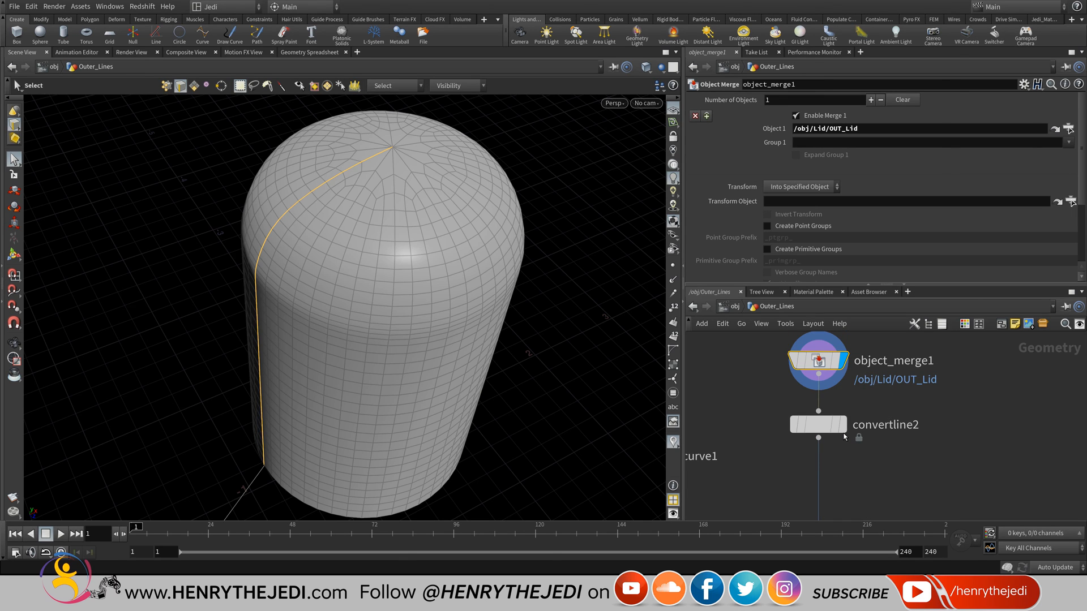
- Insert a Delete node from the Manipulate category between object_merge1 and convertline2 and display its result
{"action": "key", "text": "Tab"}
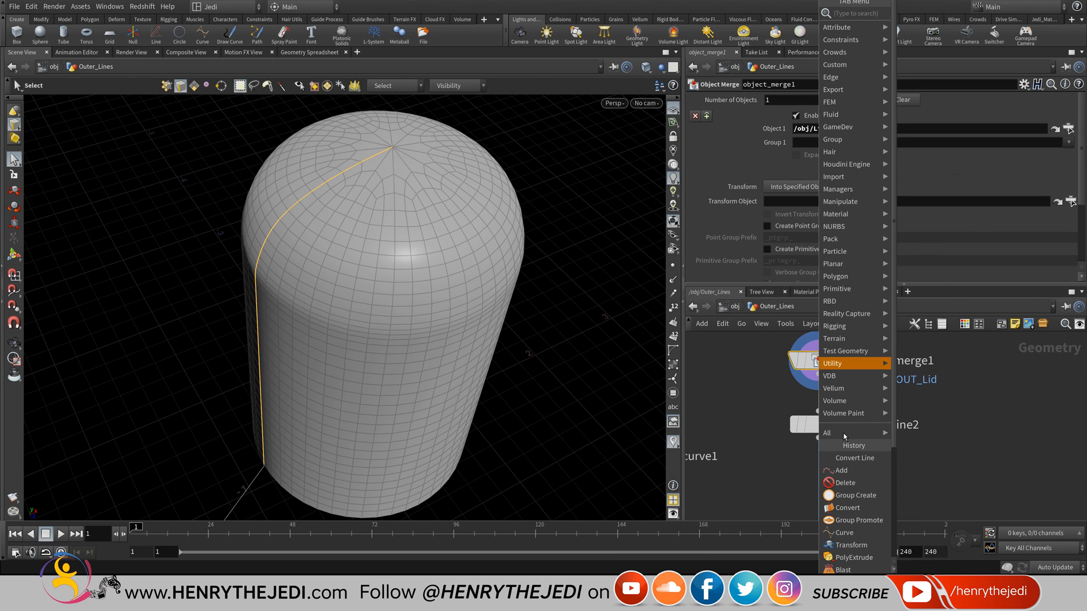
{"action": "key", "text": "Up"}
{"action": "key", "text": "Up"}
{"action": "key", "text": "Up"}
{"action": "key", "text": "Up"}
{"action": "key", "text": "Up"}
{"action": "key", "text": "Up"}
{"action": "key", "text": "Up"}
{"action": "key", "text": "Up"}
{"action": "key", "text": "Up"}
{"action": "key", "text": "Up"}
{"action": "key", "text": "Up"}
{"action": "key", "text": "Up"}
{"action": "key", "text": "Up"}
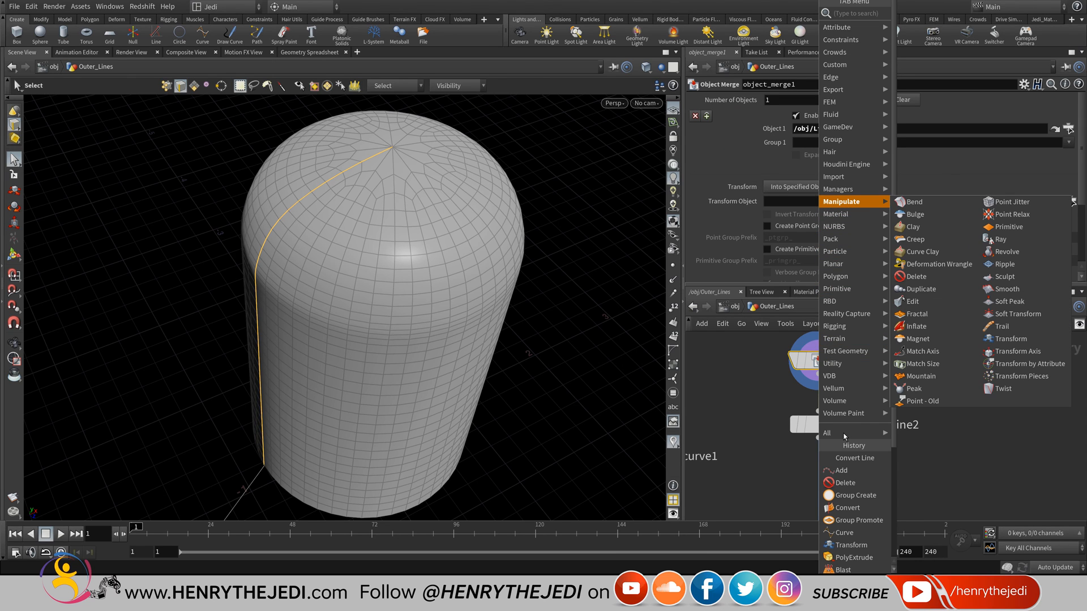
{"action": "key", "text": "Right"}
{"action": "key", "text": "Down"}
{"action": "key", "text": "Down"}
{"action": "key", "text": "Down"}
{"action": "key", "text": "Down"}
{"action": "key", "text": "Down"}
{"action": "key", "text": "Down"}
{"action": "key", "text": "Down"}
{"action": "key", "text": "Up"}
{"action": "key", "text": "Return"}
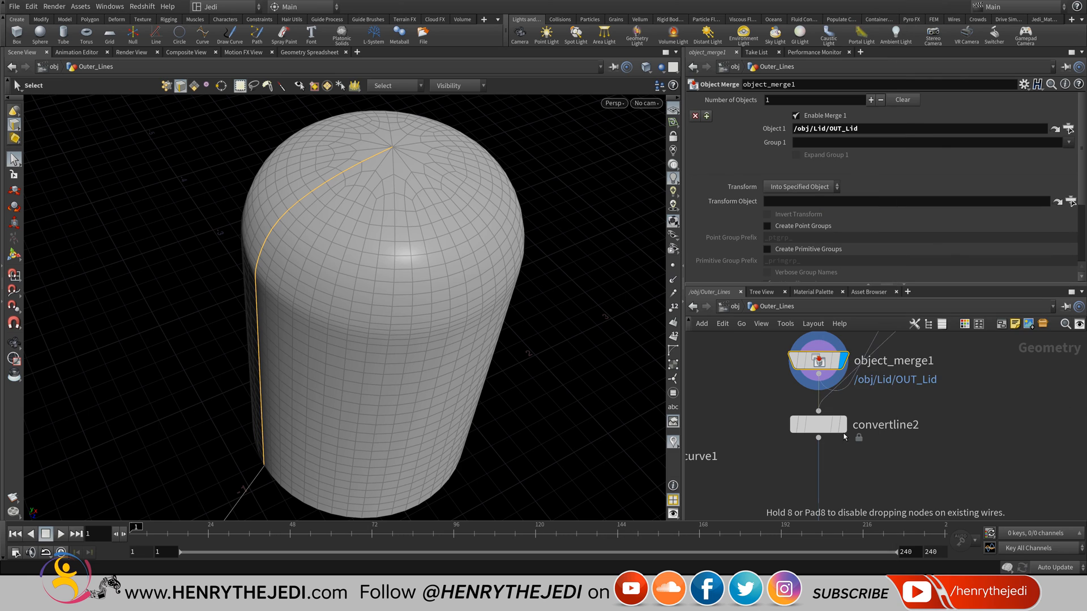
{"action": "left_click", "coordinate": [844, 436]}
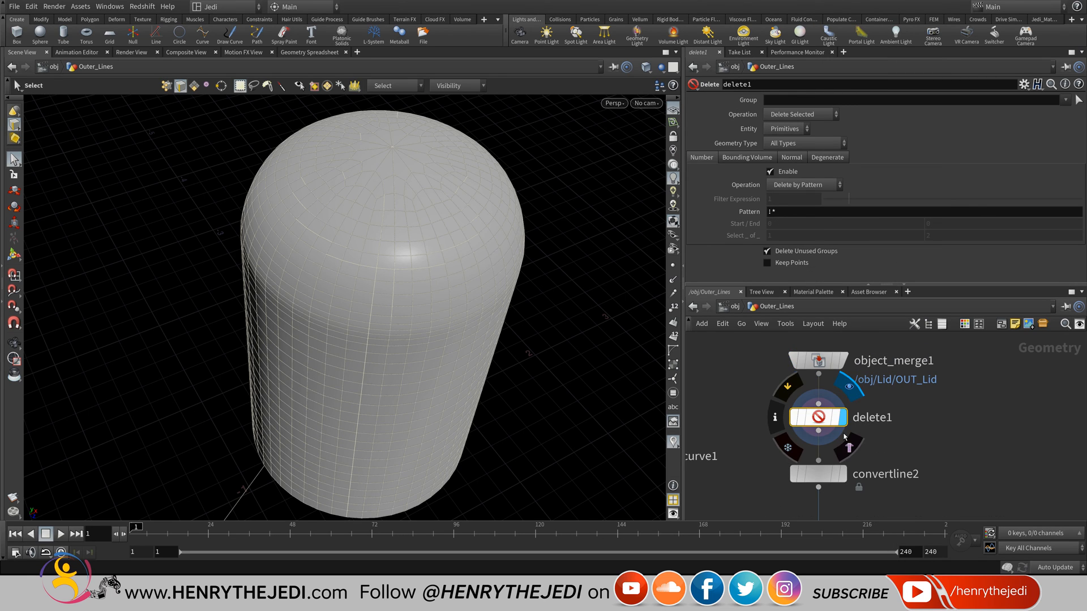
{"action": "left_click", "coordinate": [844, 436]}
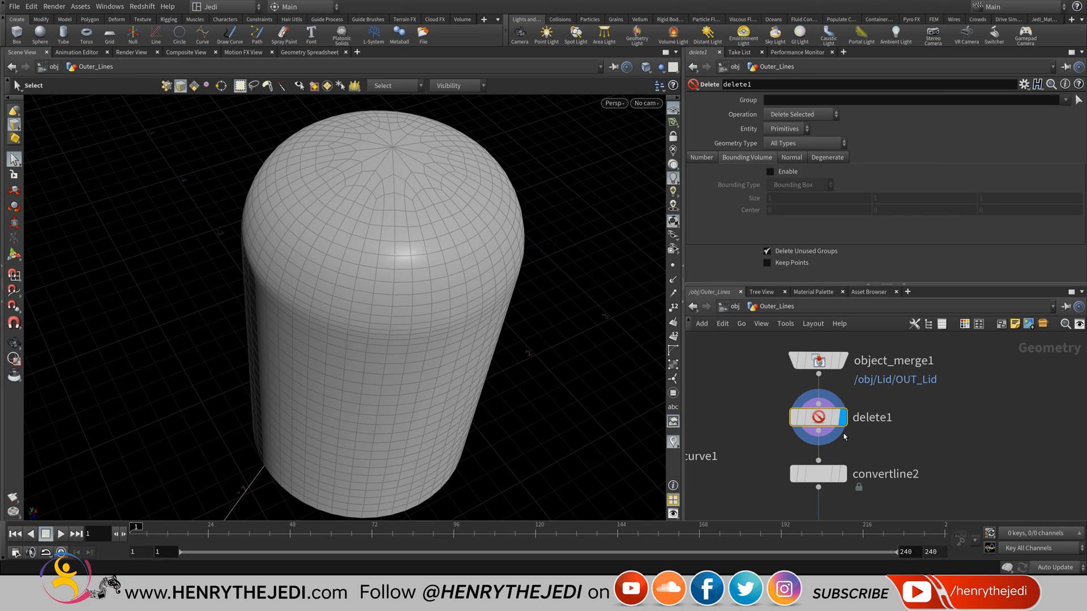
- Enable deletion by Bounding Volume on delete1, using the Bounding Box type
{"action": "left_click", "coordinate": [770, 171]}
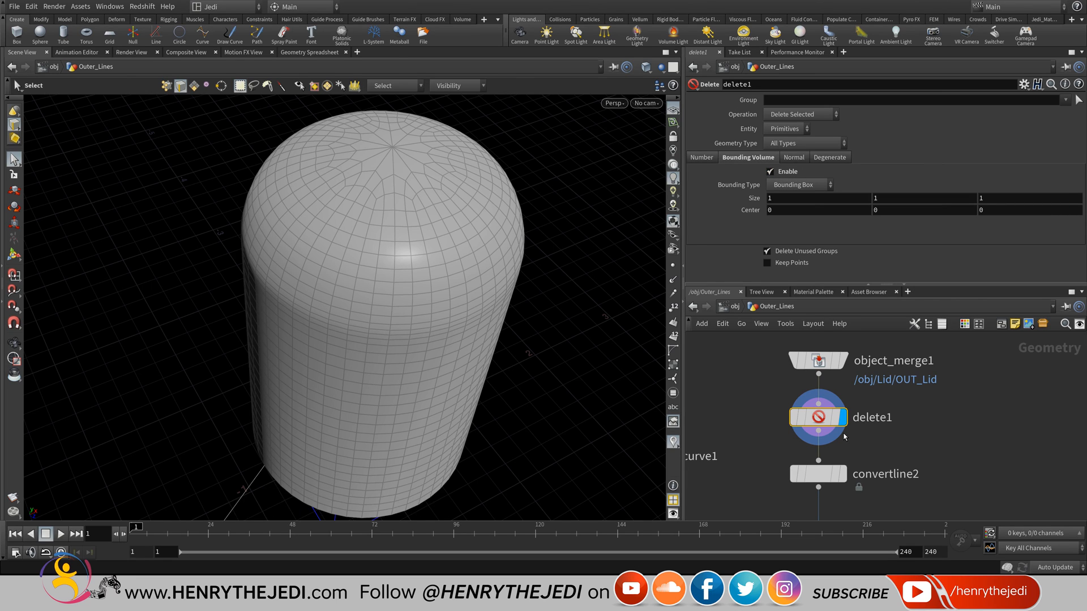
{"action": "key", "text": "Escape"}
{"action": "scroll", "coordinate": [384, 306], "scroll_direction": "down", "scroll_amount": 6}
{"action": "left_click_drag", "start_coordinate": [383, 339], "coordinate": [387, 257]}
{"action": "middle_click_drag", "start_coordinate": [374, 350], "coordinate": [352, 254]}
{"action": "mouse_move", "coordinate": [352, 317]}
{"action": "left_mouse_down"}
{"action": "mouse_move", "coordinate": [368, 215]}
{"action": "mouse_move", "coordinate": [367, 258]}
{"action": "left_mouse_up"}
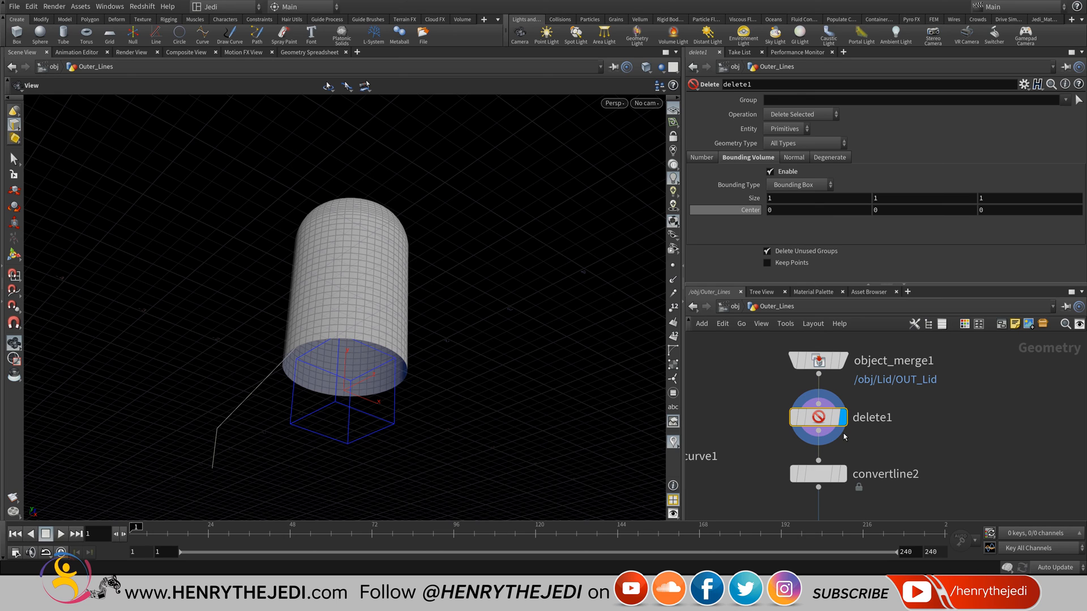
- Try widening delete1's bounding box to 2 along X and narrowing it again
{"action": "middle_click", "coordinate": [760, 198]}
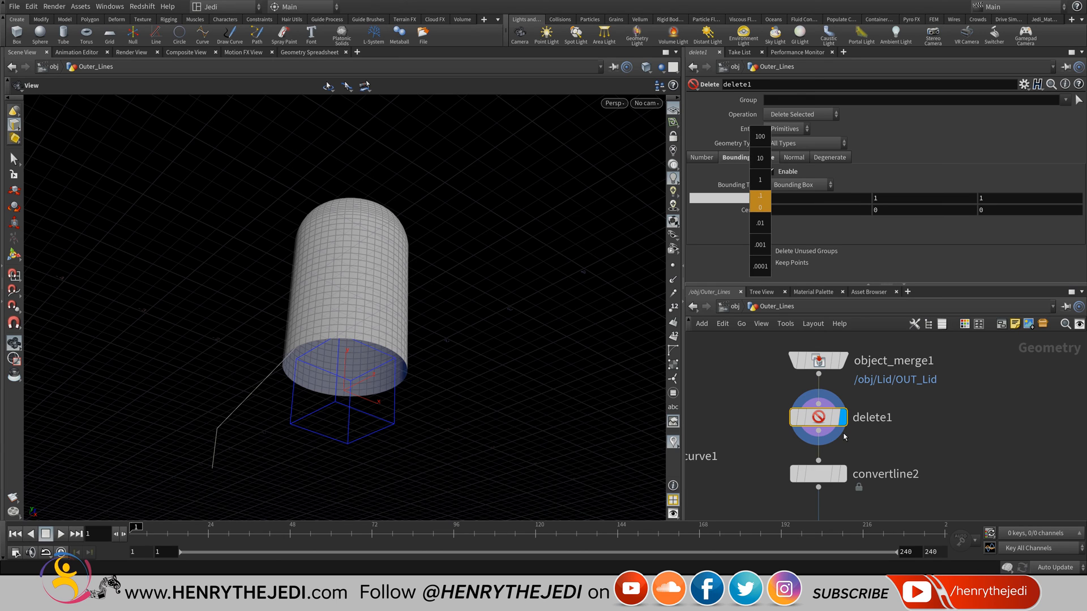
{"action": "mouse_move", "coordinate": [754, 199]}
{"action": "middle_mouse_down"}
{"action": "mouse_move", "coordinate": [786, 195]}
{"action": "mouse_move", "coordinate": [754, 195]}
{"action": "middle_mouse_up"}
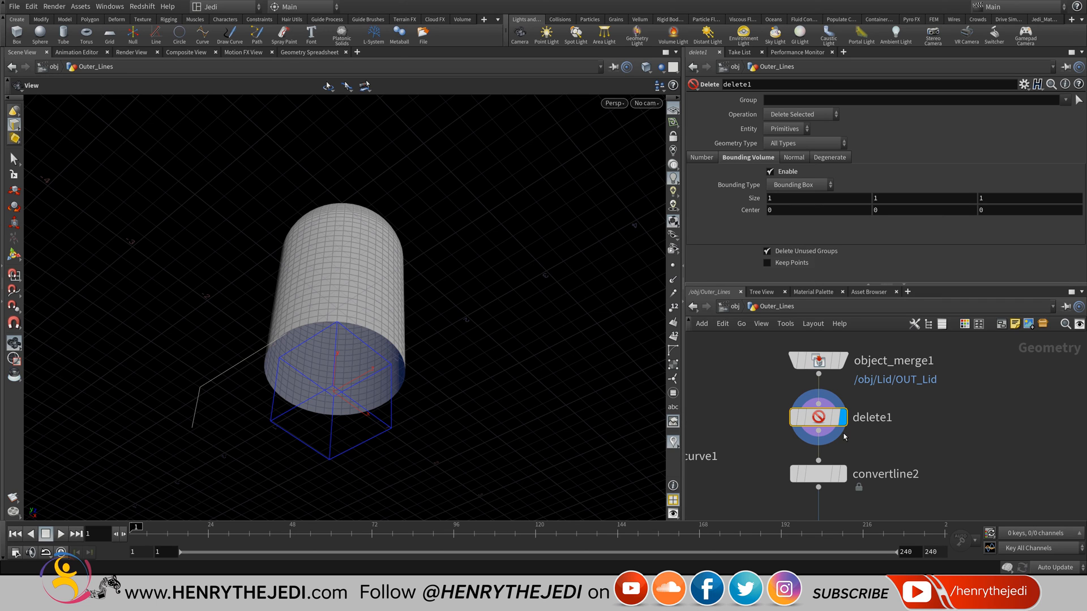
{"action": "middle_click_drag", "start_coordinate": [785, 198], "coordinate": [846, 200]}
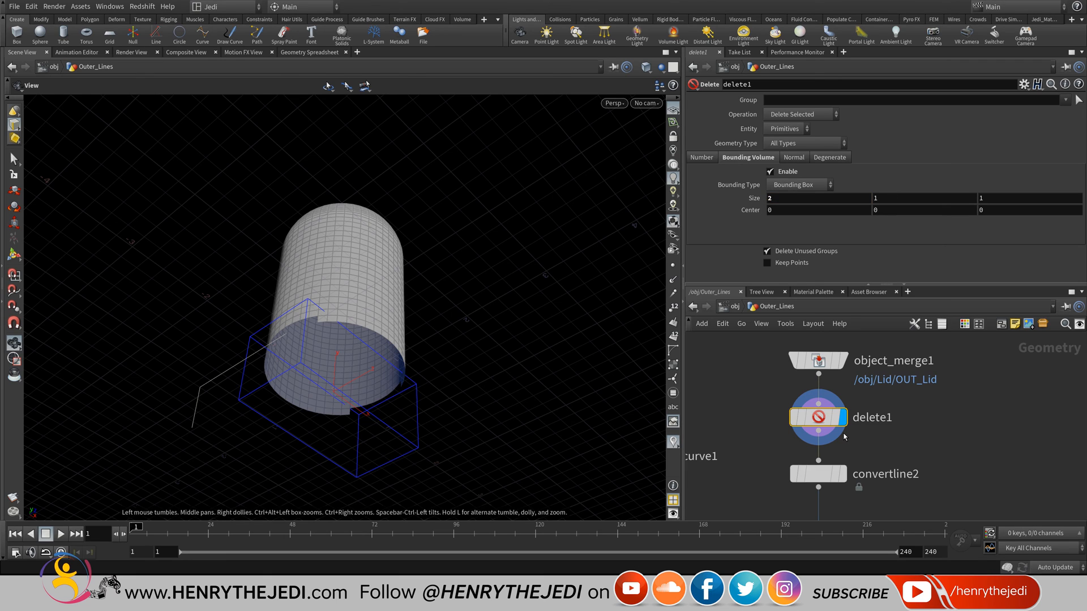
{"action": "middle_click_drag", "start_coordinate": [788, 198], "coordinate": [743, 198]}
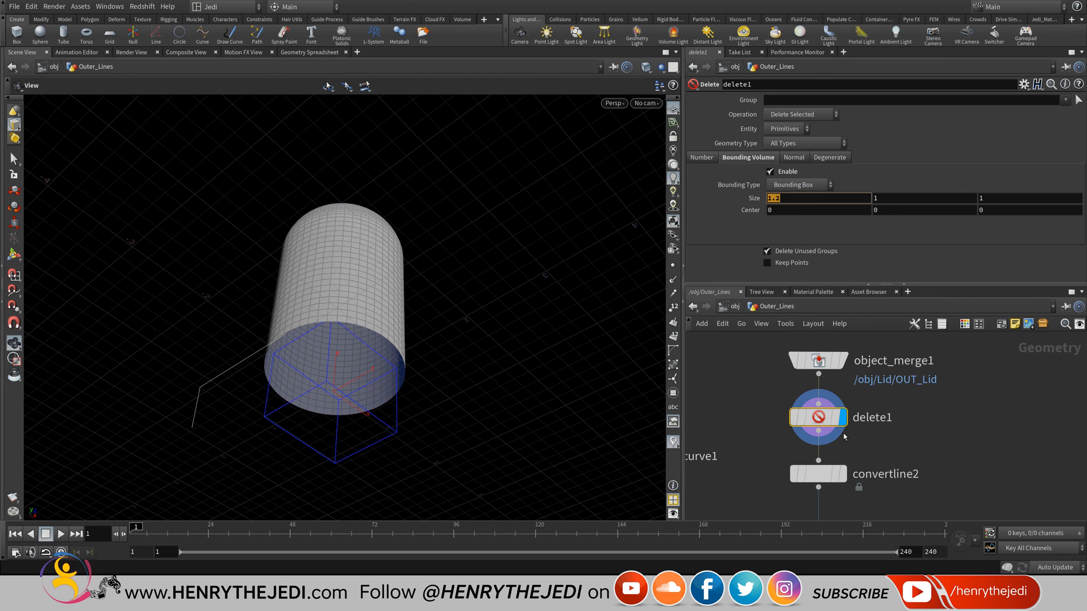
- Drive the bounding box's X size with the expression bbox("../object_merge1/", D_XSIZE)
{"action": "type", "text": "bbox"}
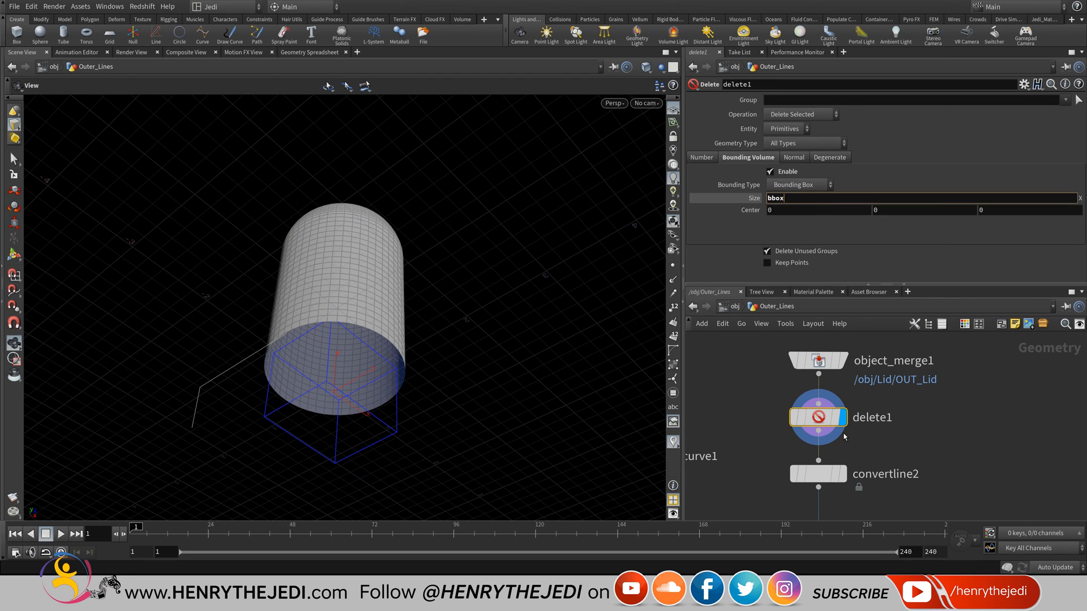
{"action": "type", "text": "()"}
{"action": "type", "text": "\""}
{"action": "type", "text": "../"}
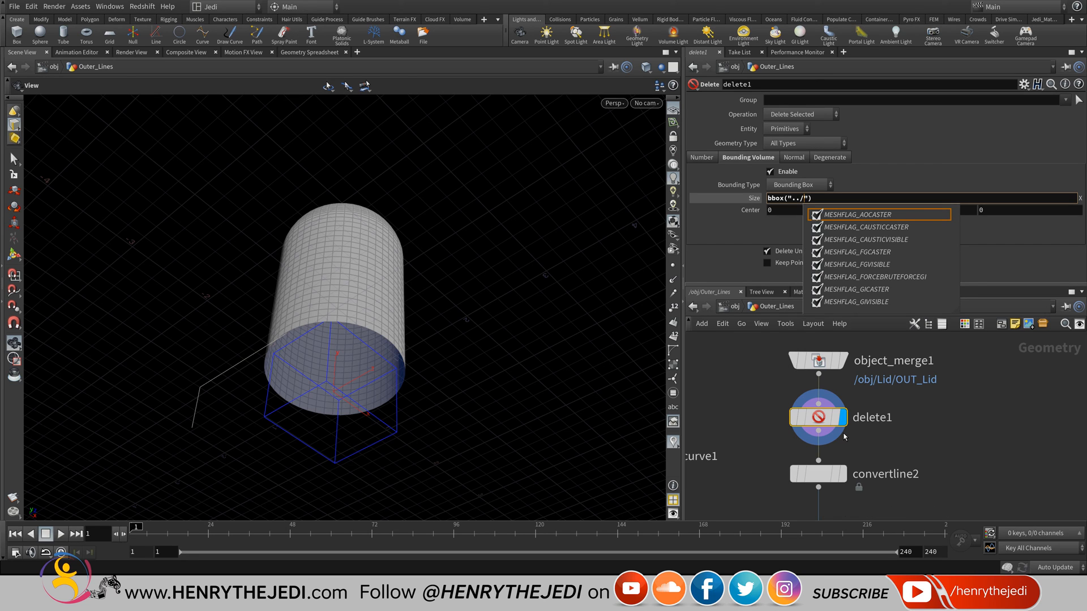
{"action": "type", "text": "obj"}
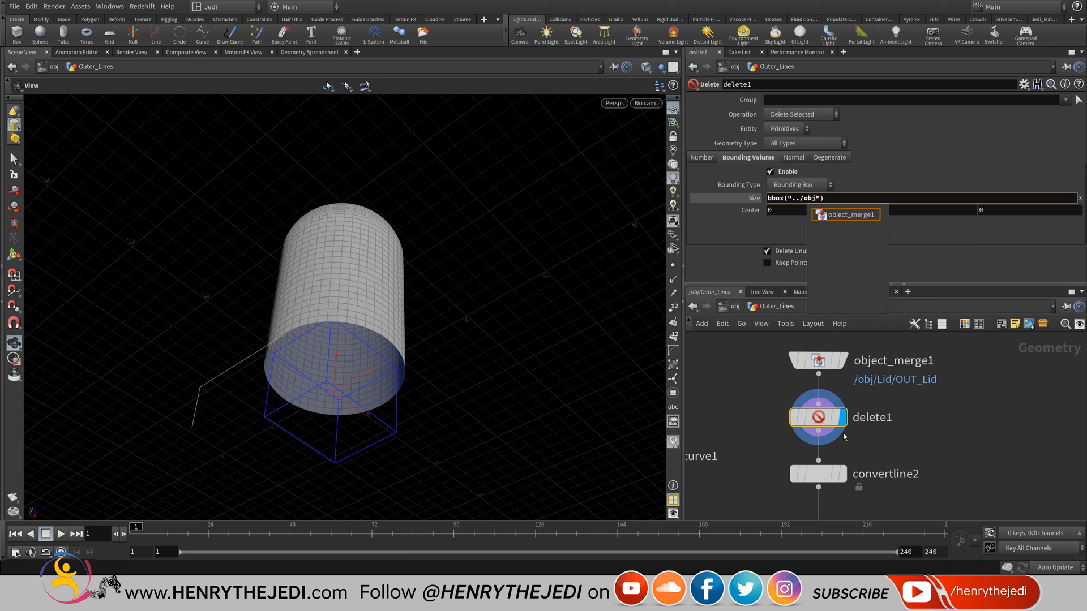
{"action": "type", "text": "ect_merge1/"}
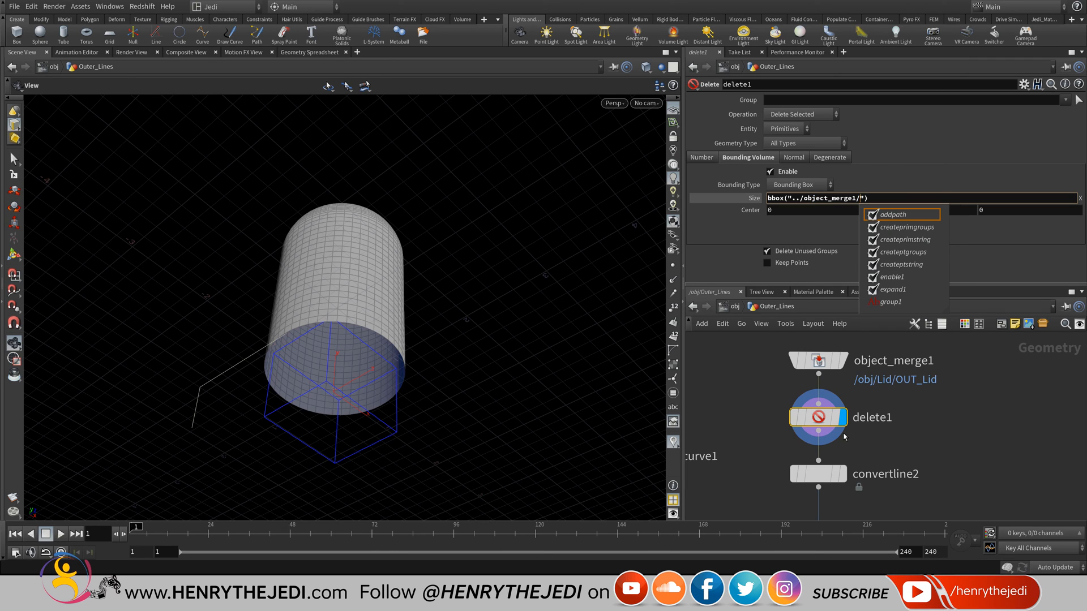
{"action": "key", "text": "End"}
{"action": "type", "text": ", "}
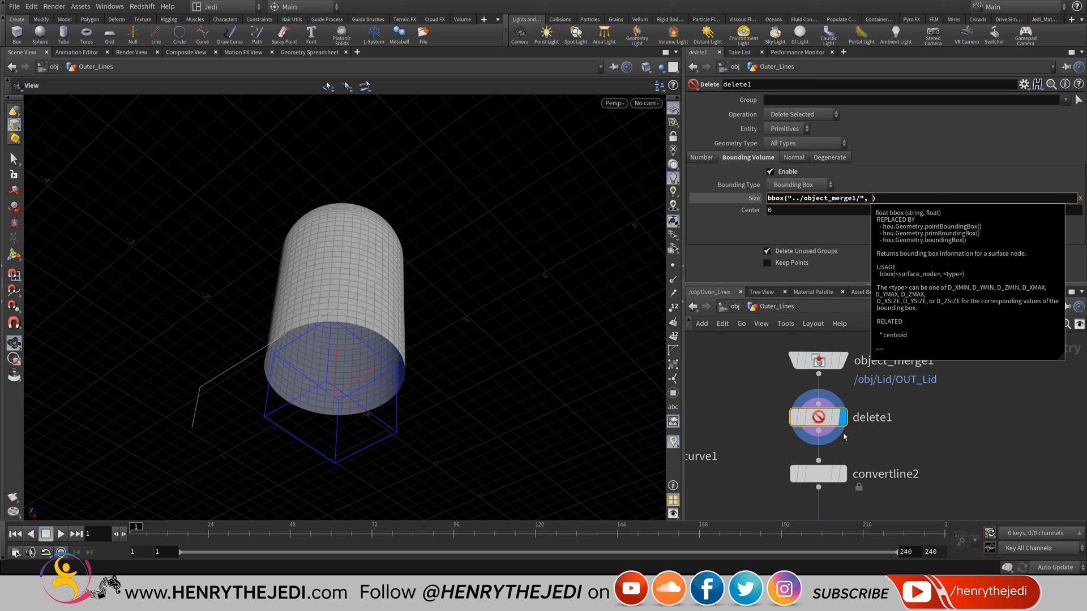
{"action": "type", "text": "D_X"}
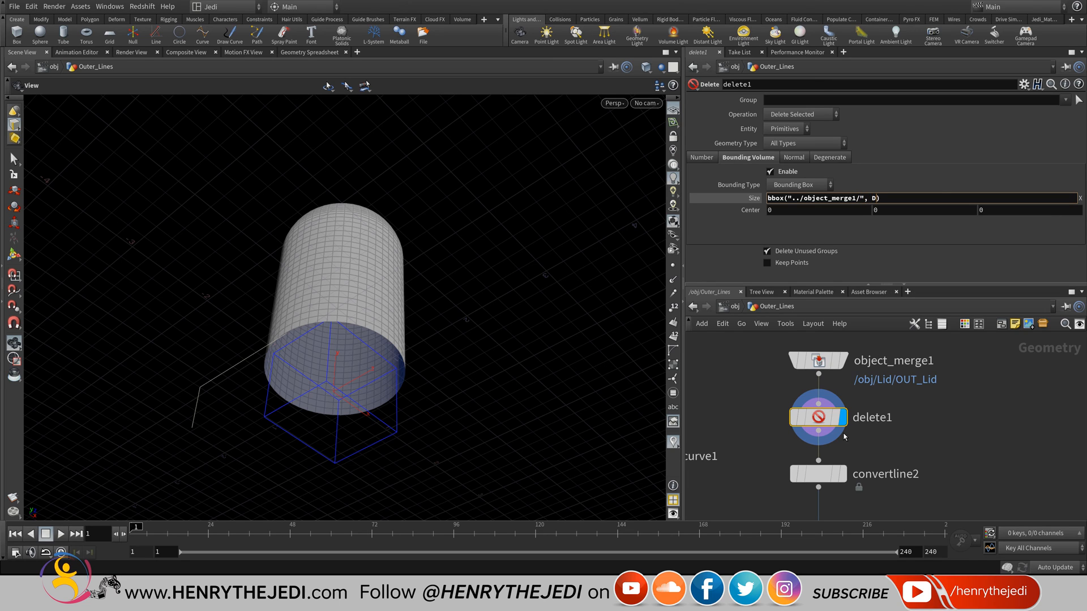
{"action": "type", "text": "SIZE"}
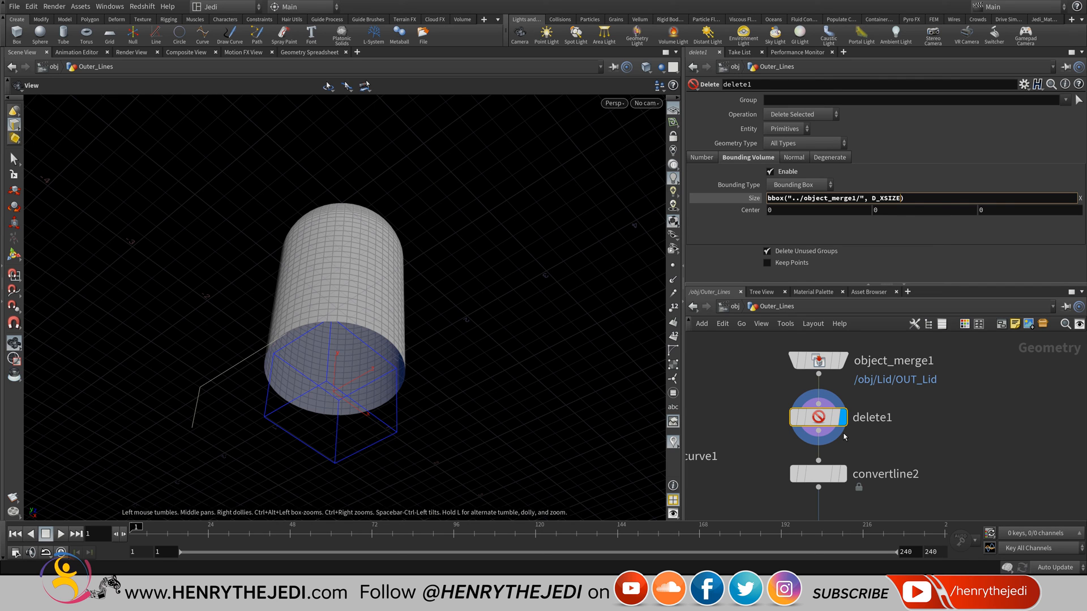
{"action": "key", "text": "Return"}
- Add a multiplier to the bounding box's X size expression so the box extends beyond the lid's rim on both sides
{"action": "scroll", "coordinate": [344, 307], "scroll_direction": "up", "scroll_amount": 5}
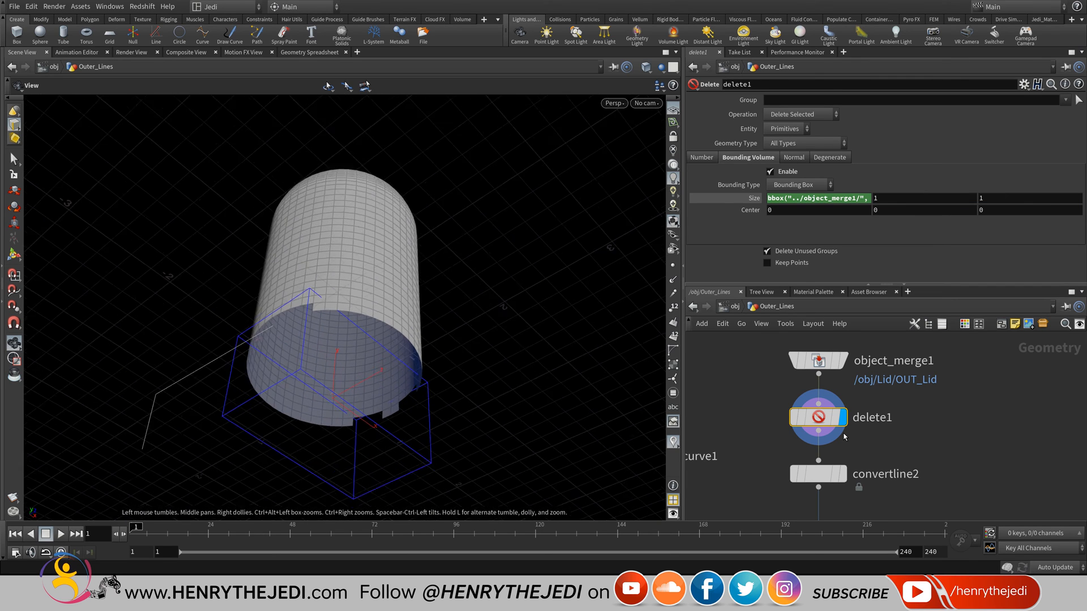
{"action": "middle_click_drag", "start_coordinate": [331, 425], "coordinate": [334, 320]}
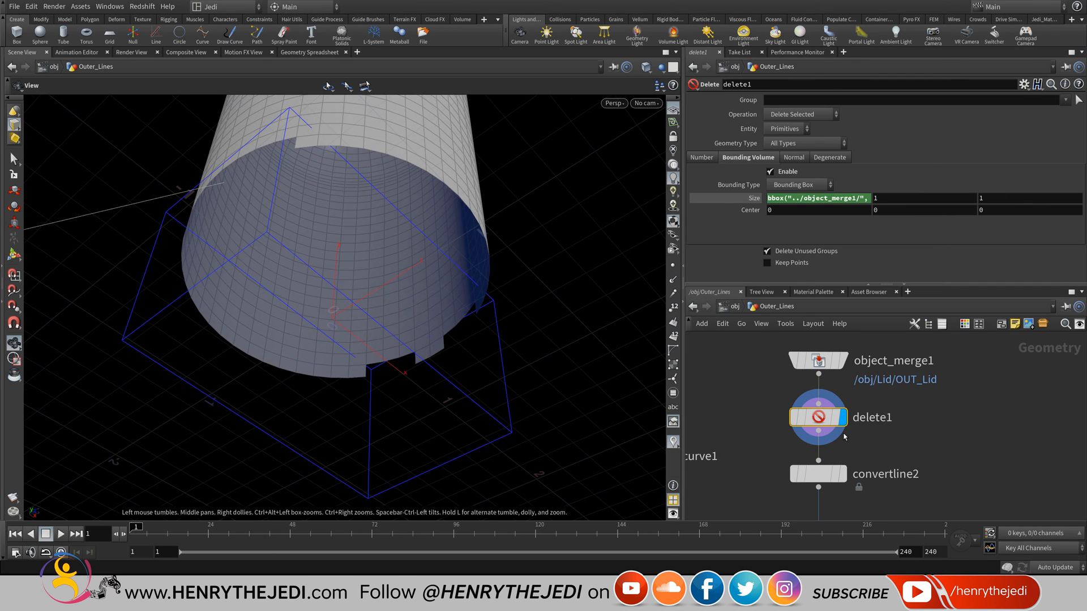
{"action": "mouse_move", "coordinate": [362, 271]}
{"action": "left_mouse_down"}
{"action": "mouse_move", "coordinate": [291, 320]}
{"action": "mouse_move", "coordinate": [365, 263]}
{"action": "mouse_move", "coordinate": [272, 331]}
{"action": "mouse_move", "coordinate": [362, 265]}
{"action": "mouse_move", "coordinate": [328, 288]}
{"action": "mouse_move", "coordinate": [346, 280]}
{"action": "left_mouse_up"}
{"action": "left_click", "coordinate": [816, 198]}
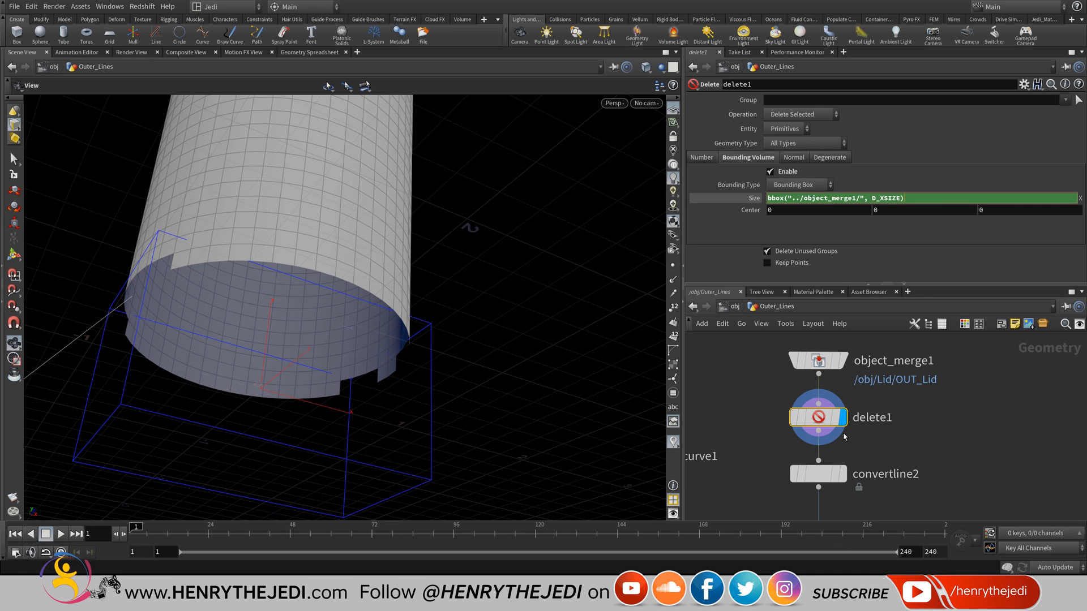
{"action": "type", "text": "*"}
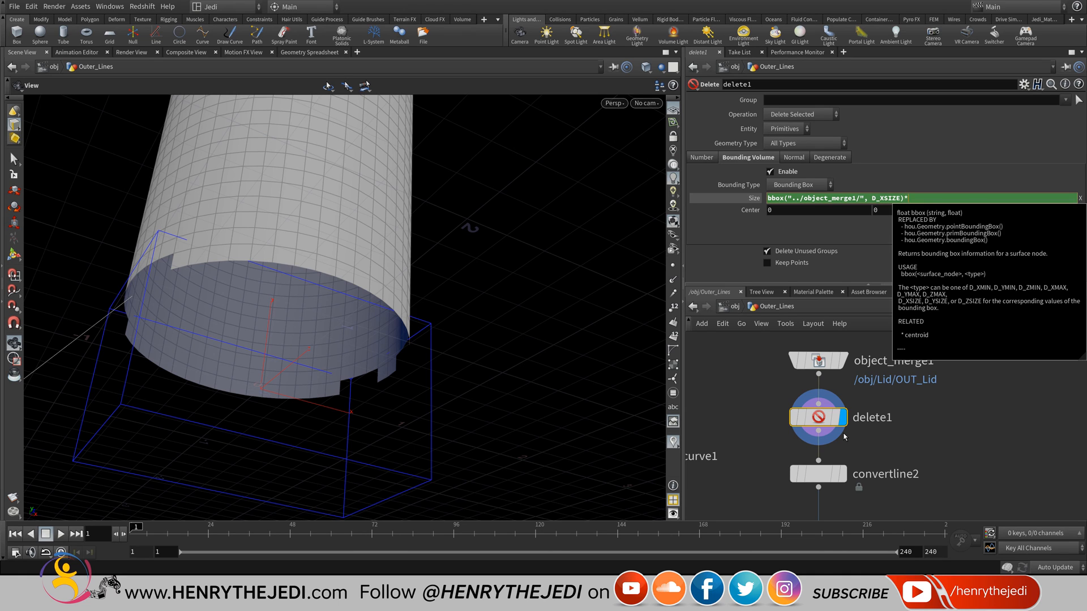
{"action": "key", "text": "Return"}
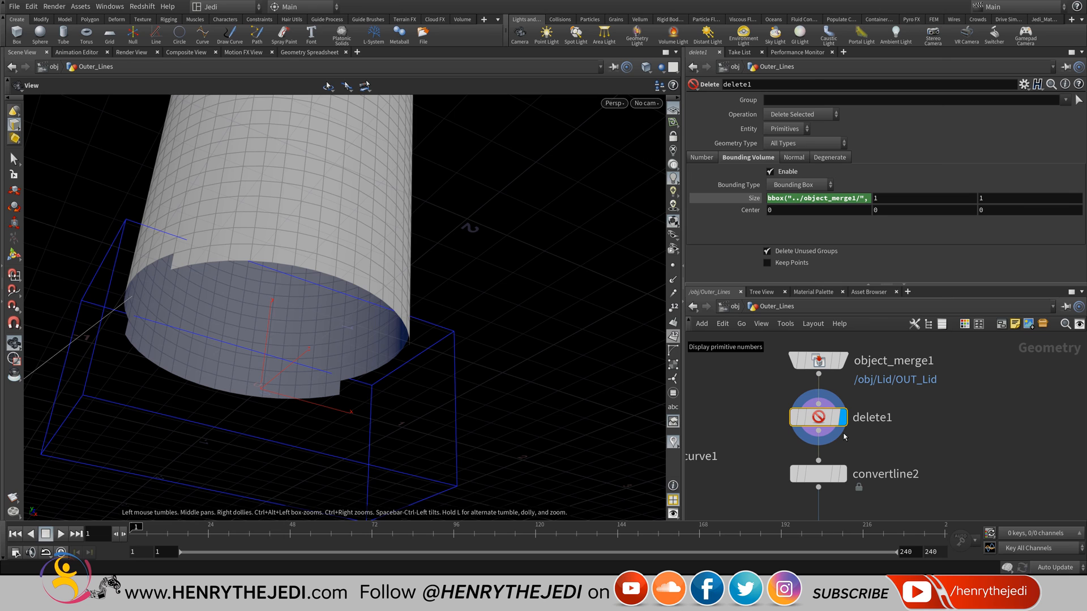
- Save the scene and open the Lid object's network
{"action": "key", "text": "ctrl+s"}
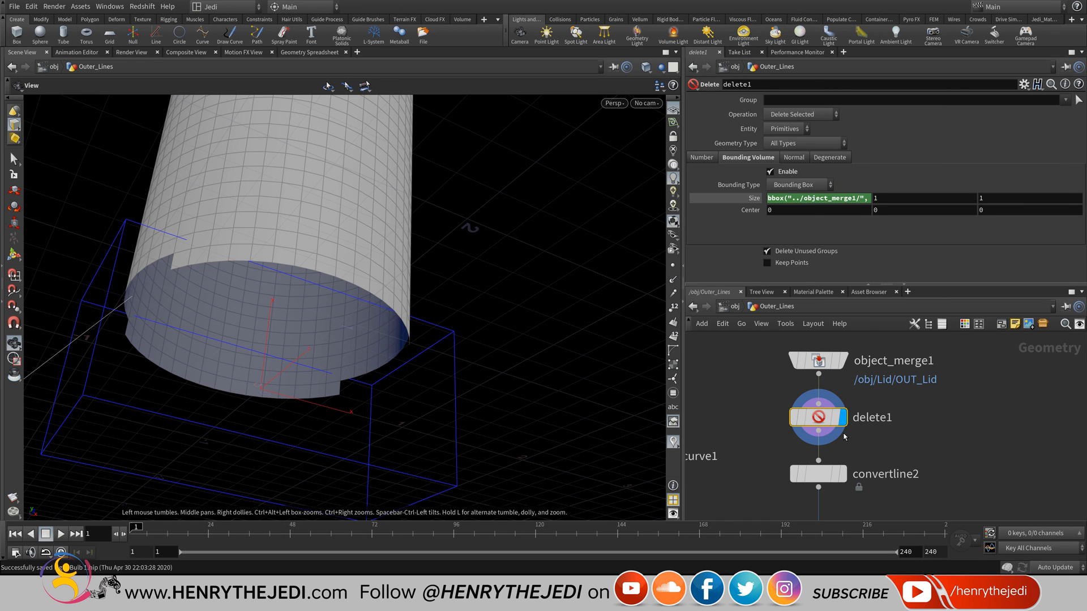
{"action": "key", "text": "u"}
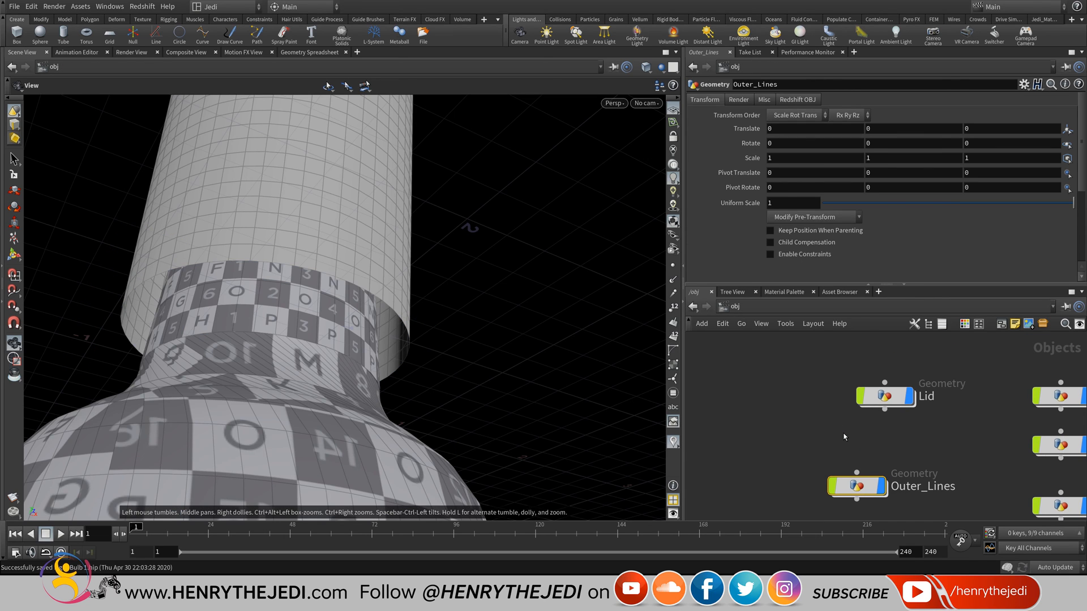
{"action": "double_click", "coordinate": [884, 396]}
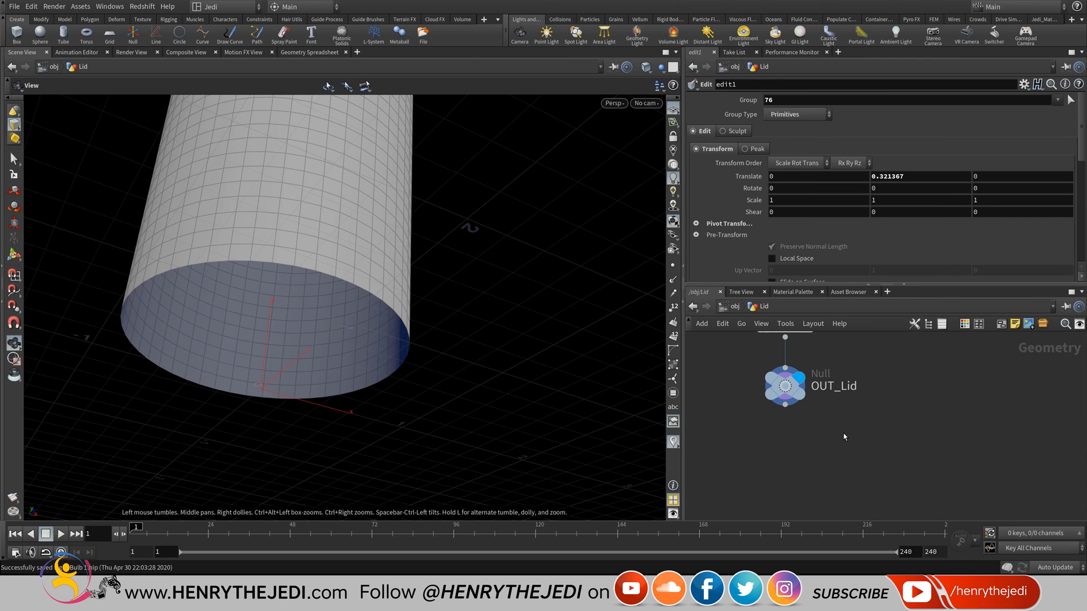
- Try enlarging the lid by raising the multiplier in tube0's radius expression
{"action": "middle_click_drag", "start_coordinate": [844, 437], "coordinate": [828, 567]}
{"action": "scroll", "coordinate": [843, 437], "scroll_direction": "down", "scroll_amount": 5}
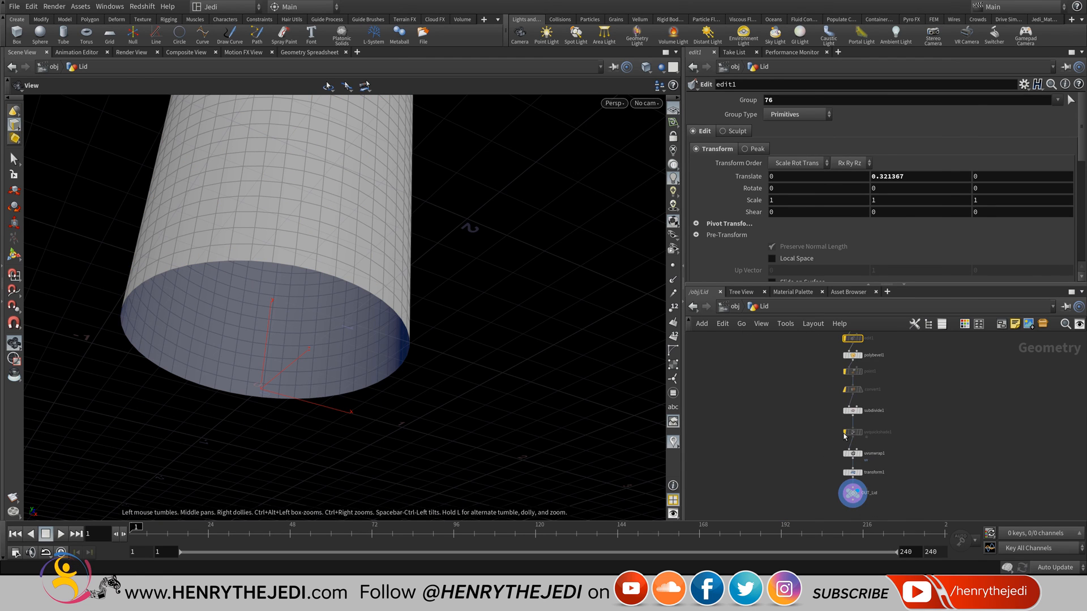
{"action": "middle_click_drag", "start_coordinate": [843, 437], "coordinate": [835, 540]}
{"action": "scroll", "coordinate": [829, 376], "scroll_direction": "up", "scroll_amount": 5}
{"action": "left_click", "coordinate": [872, 466]}
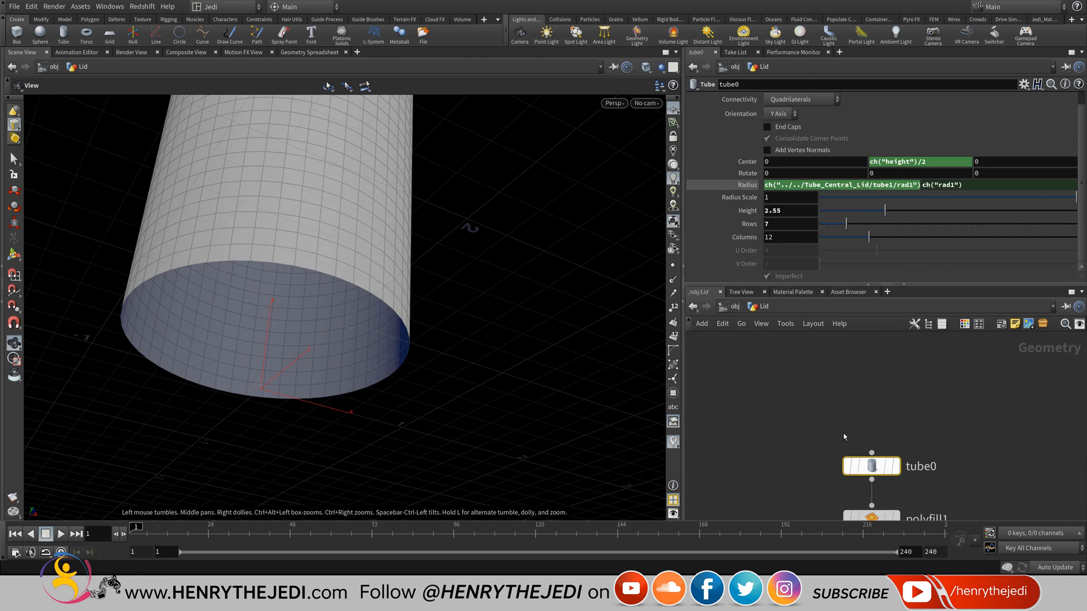
{"action": "left_click", "coordinate": [901, 185]}
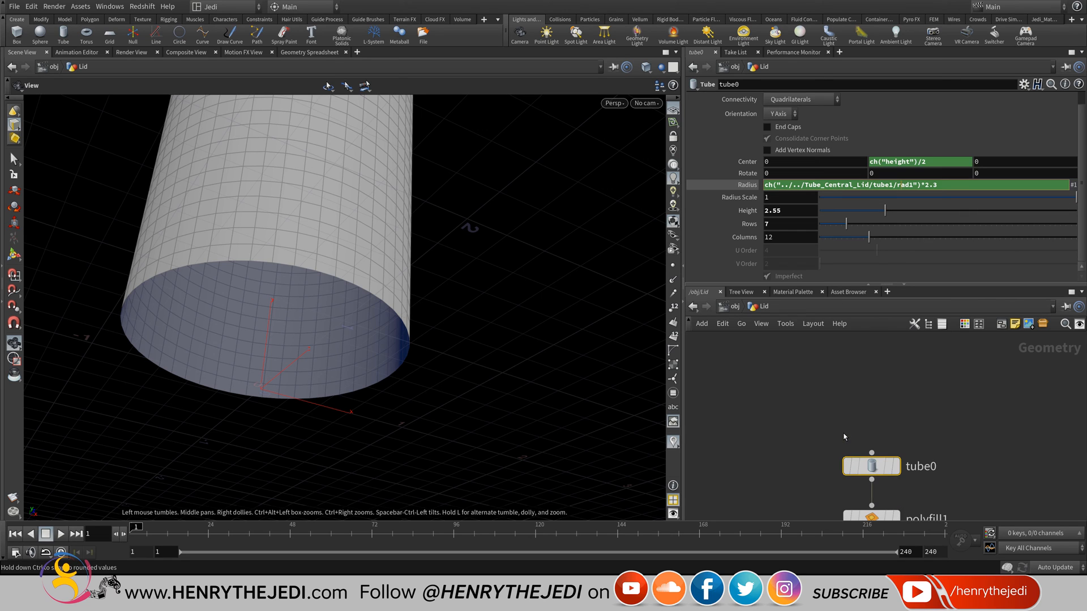
{"action": "middle_click_drag", "start_coordinate": [936, 184], "coordinate": [970, 184]}
- Open the Outer_Lines network to check delete1's bounding box against the resized lid
{"action": "key", "text": "u"}
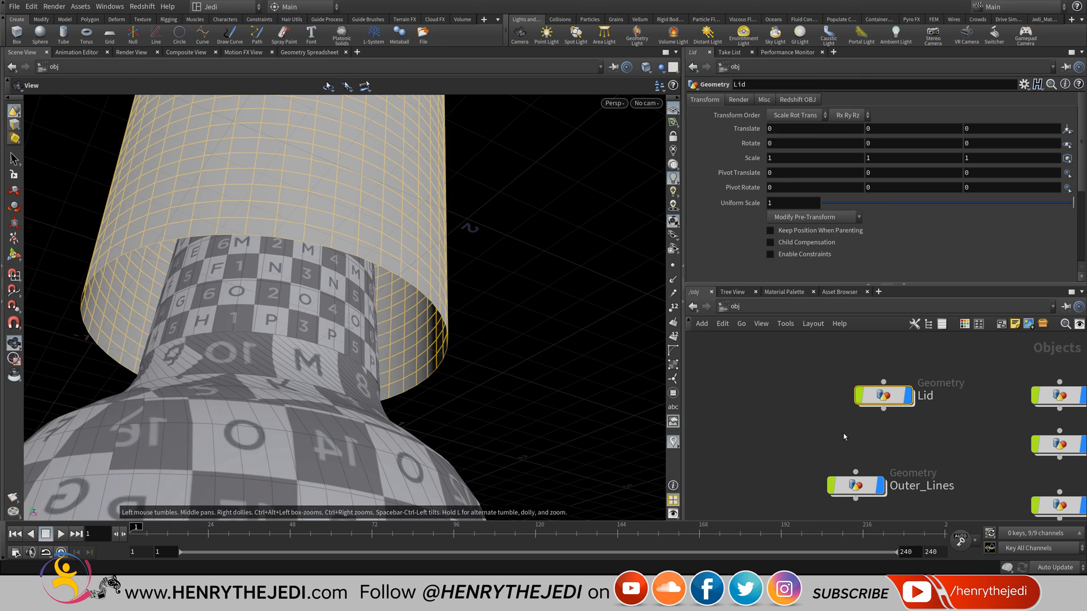
{"action": "scroll", "coordinate": [844, 436], "scroll_direction": "up", "scroll_amount": 2}
{"action": "mouse_move", "coordinate": [844, 436]}
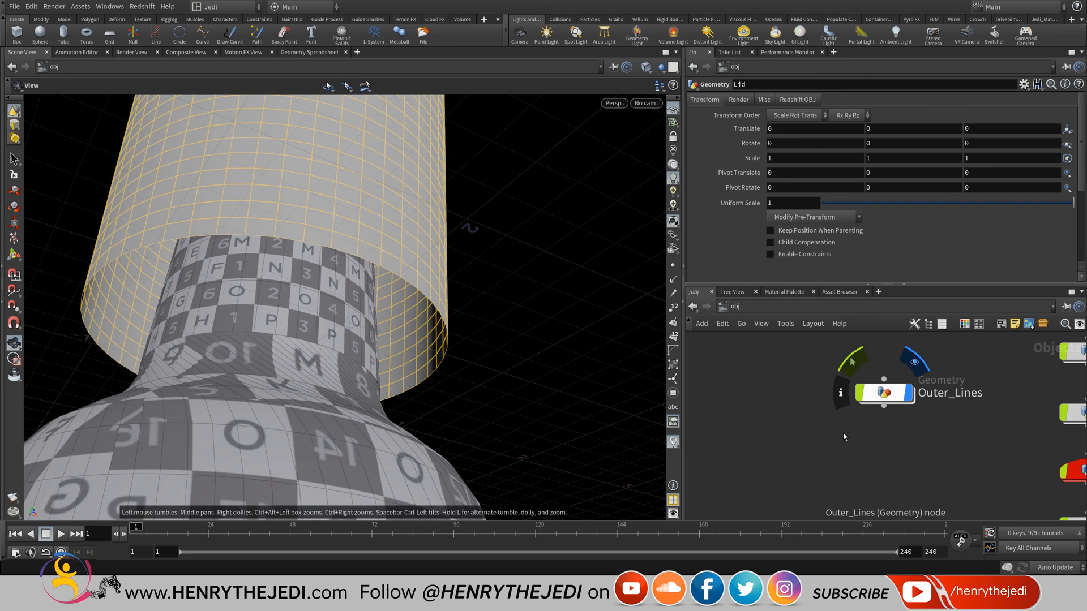
{"action": "key", "text": "i"}
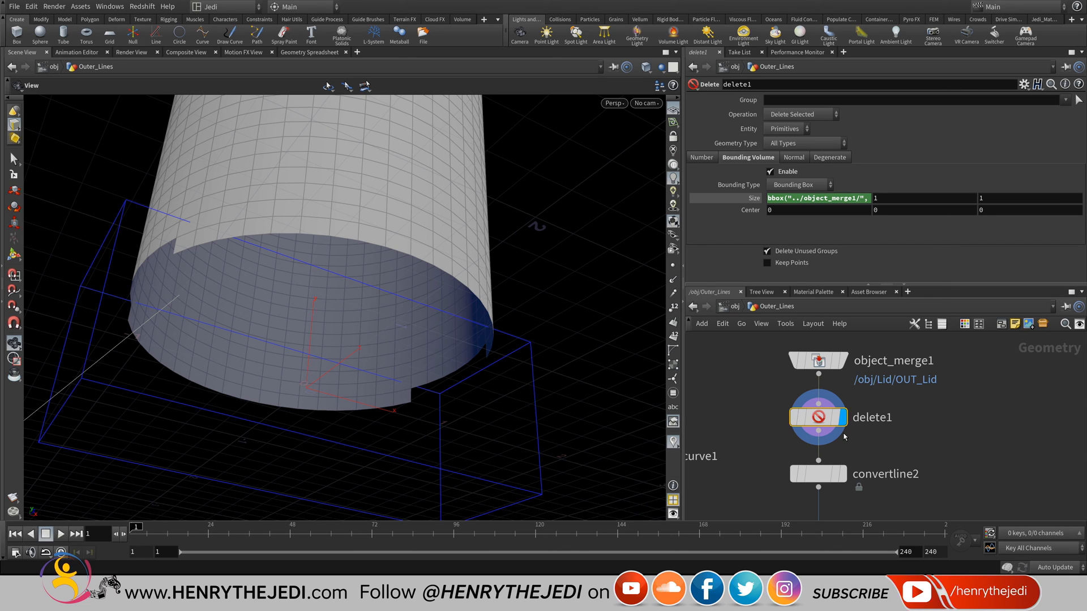
- Undo back through the selection changes to tube0's last radius change
{"action": "key", "text": "alt+e"}
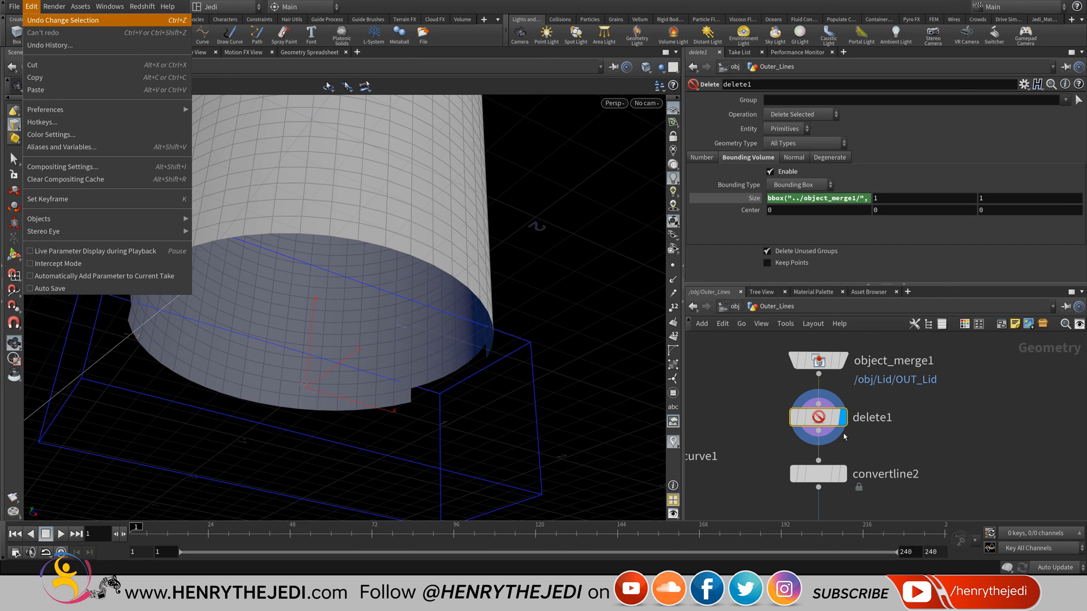
{"action": "key", "text": "Return"}
{"action": "key", "text": "alt+e"}
{"action": "key", "text": "Return"}
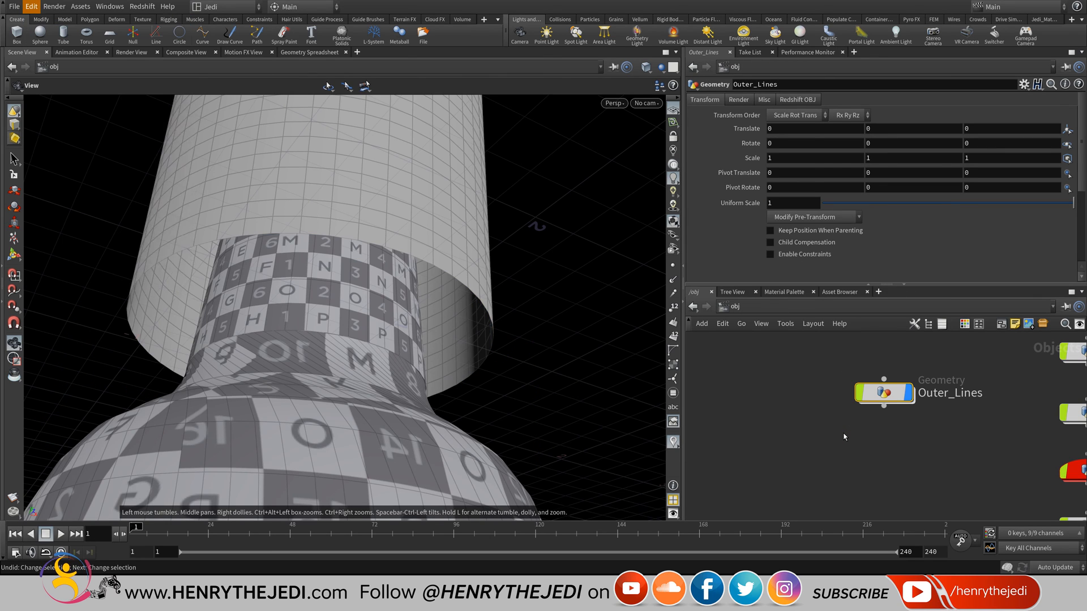
{"action": "key", "text": "alt+e"}
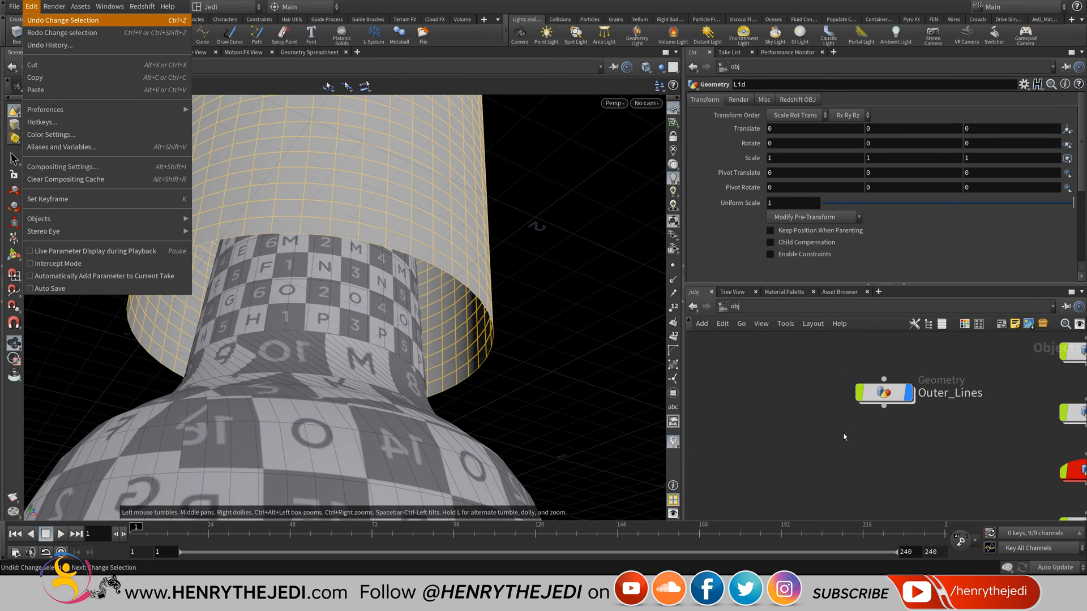
{"action": "key", "text": "Return"}
{"action": "key", "text": "alt+e"}
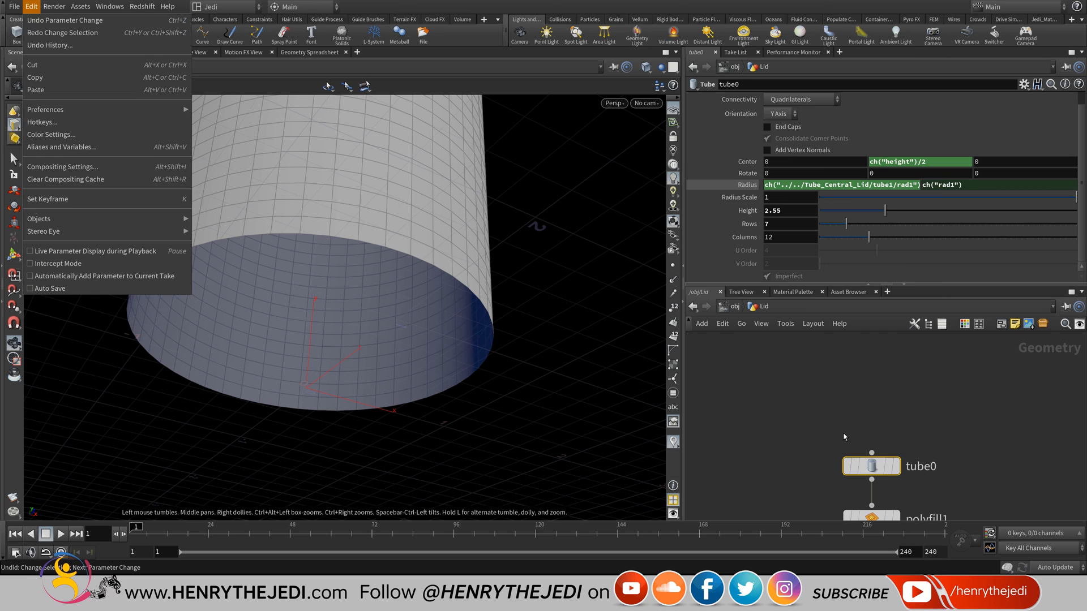
{"action": "key", "text": "Return"}
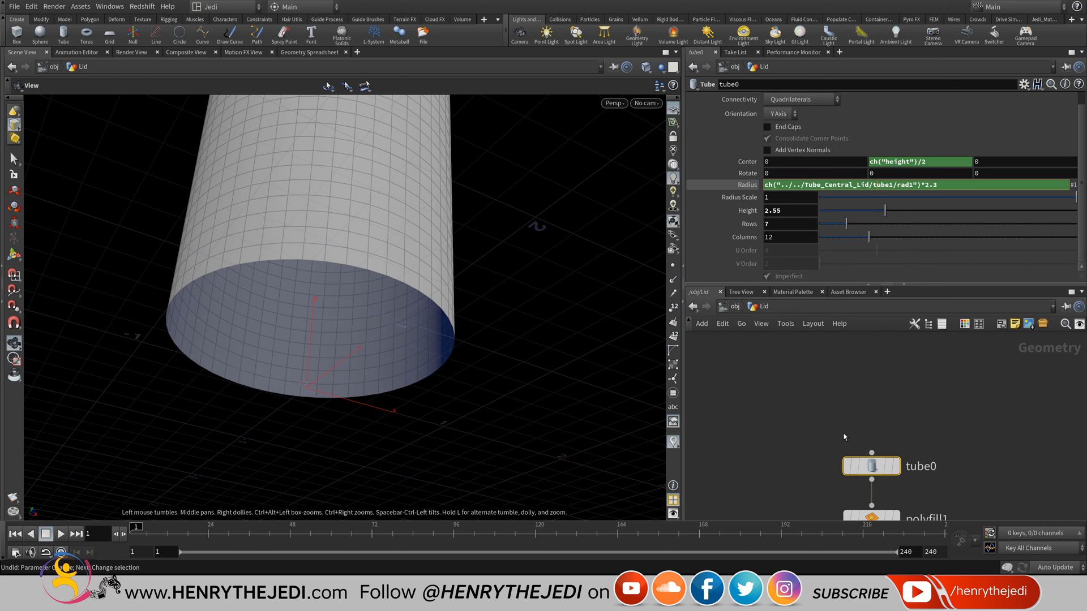
- Return to the Outer_Lines network and save the scene
{"action": "key", "text": "u"}
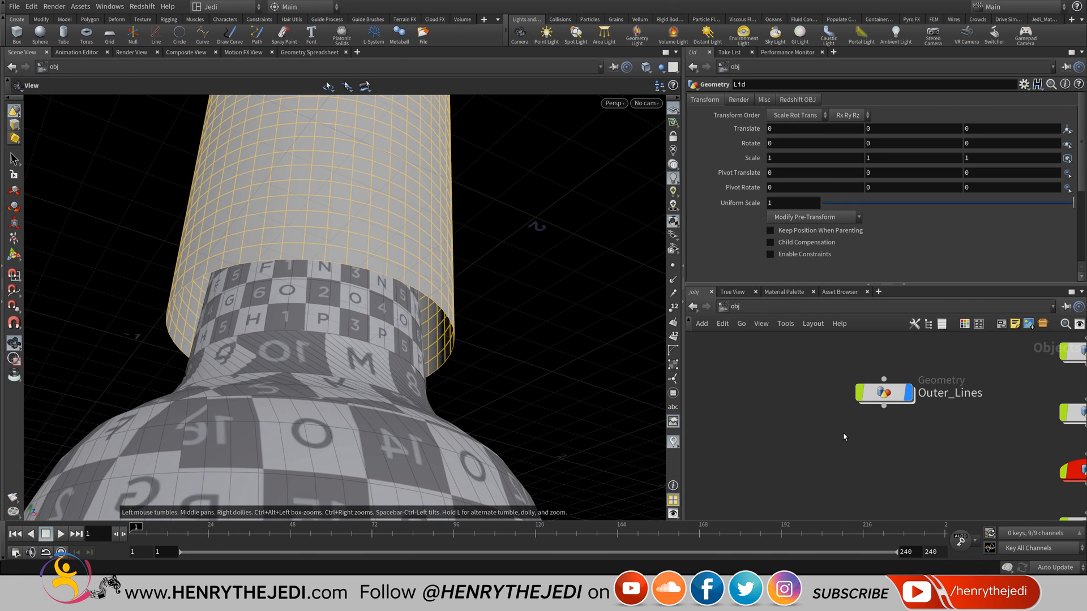
{"action": "key", "text": "i"}
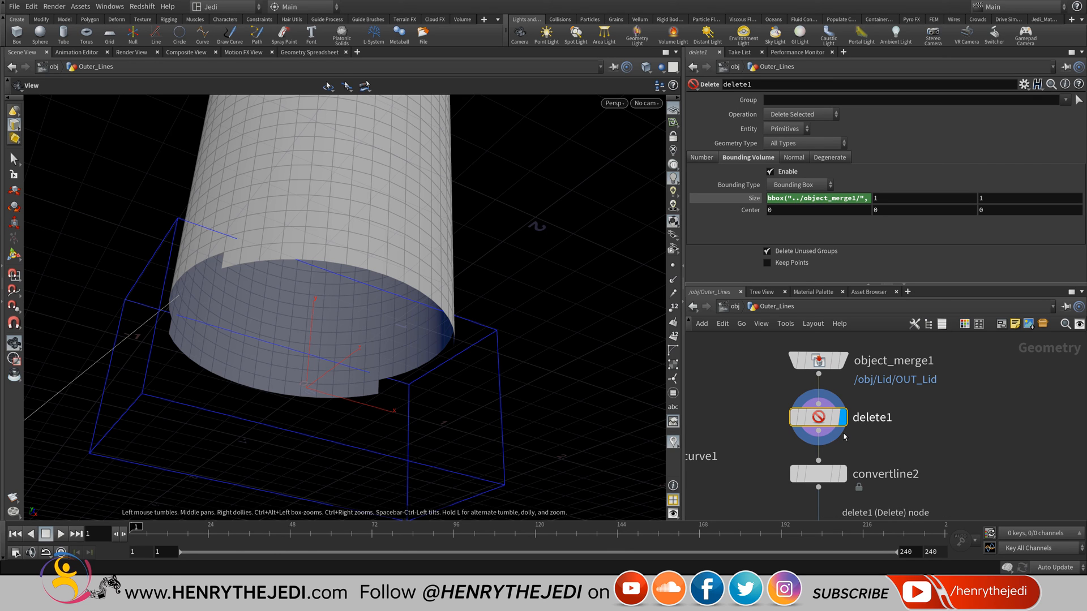
{"action": "key", "text": "ctrl+s"}
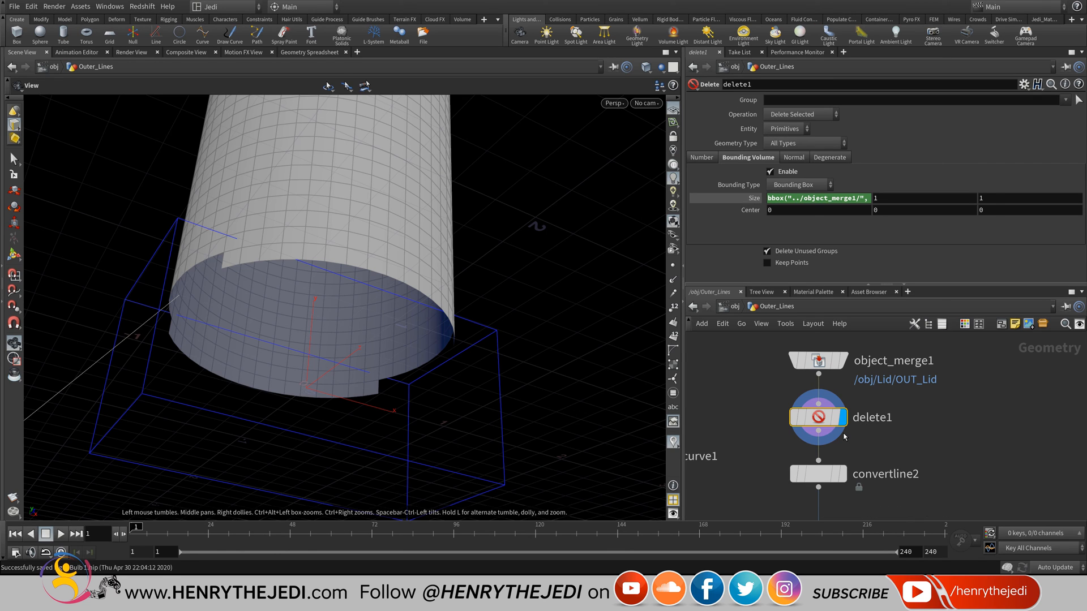
- Drive the bounding box's Z size with the expression bbox("../object_merge1/", D_ZSIZE)*1.2 and save the scene
{"action": "middle_click_drag", "start_coordinate": [983, 198], "coordinate": [1018, 196]}
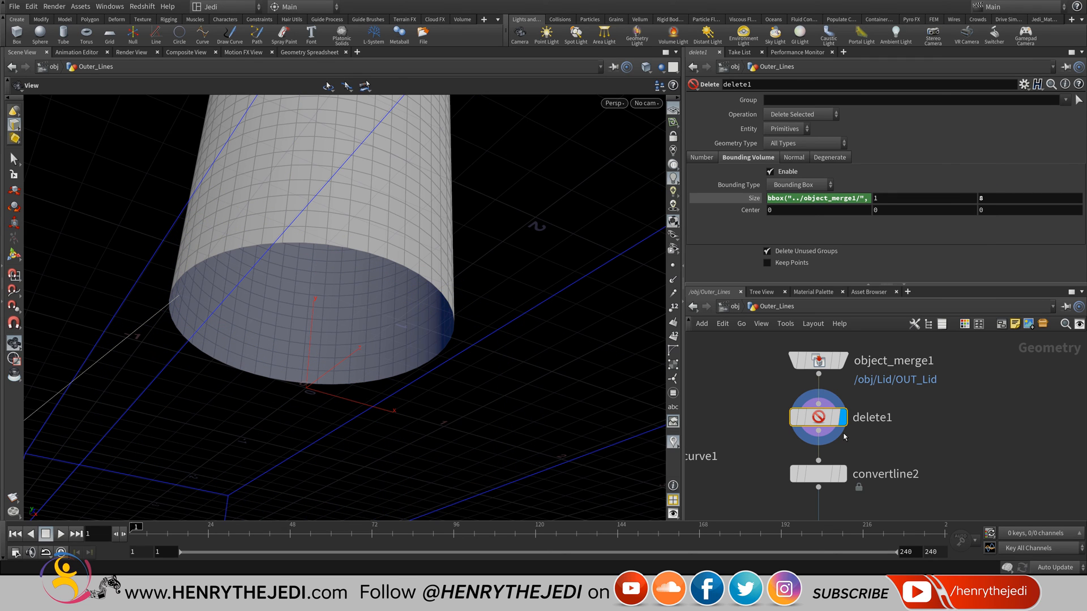
{"action": "key", "text": "Tab"}
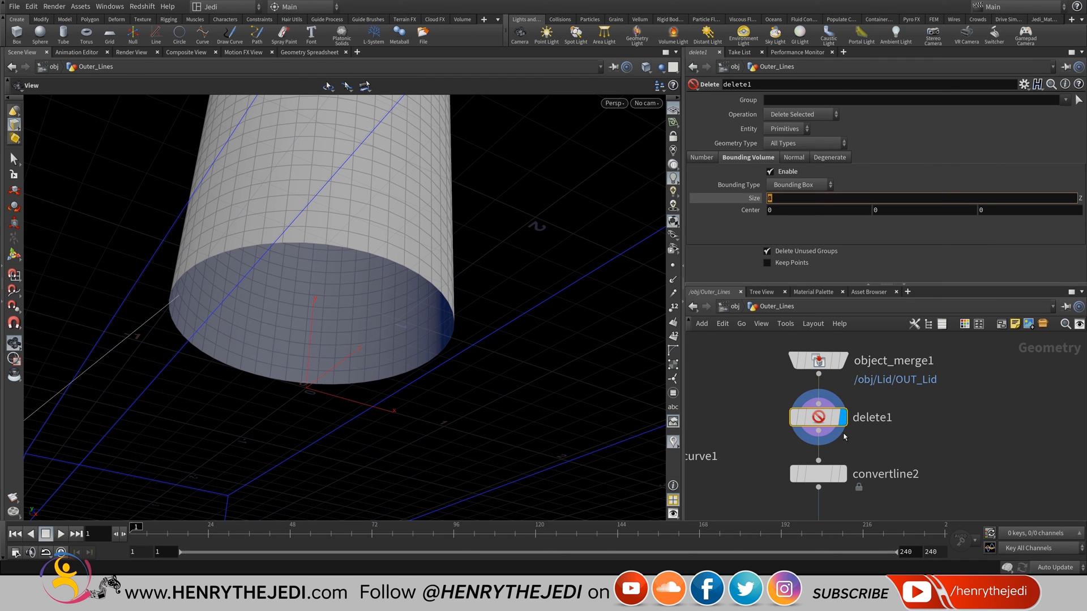
{"action": "type", "text": "bbo"}
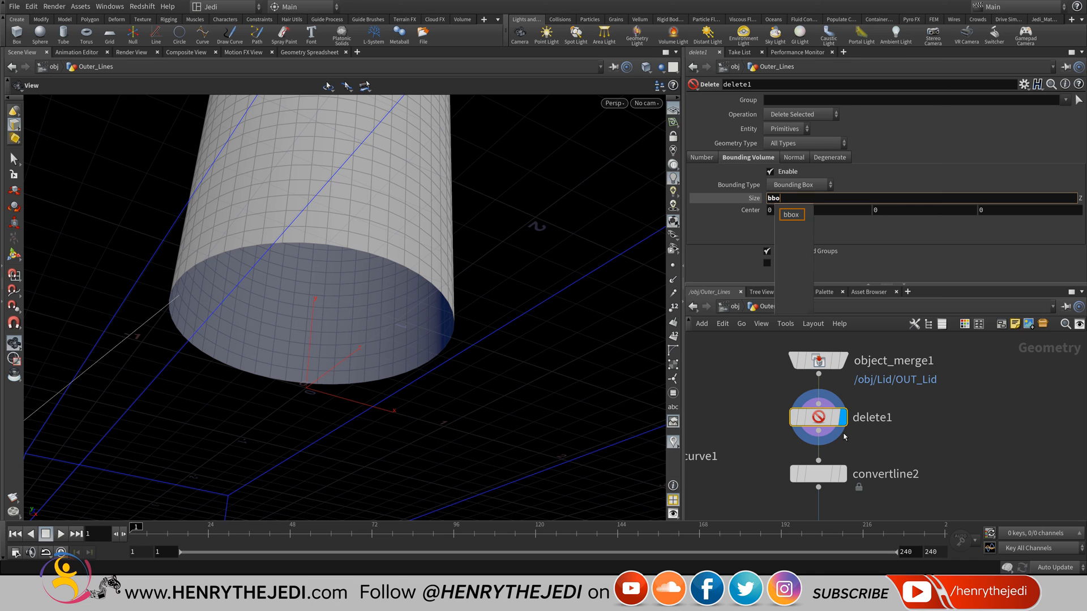
{"action": "type", "text": "x()"}
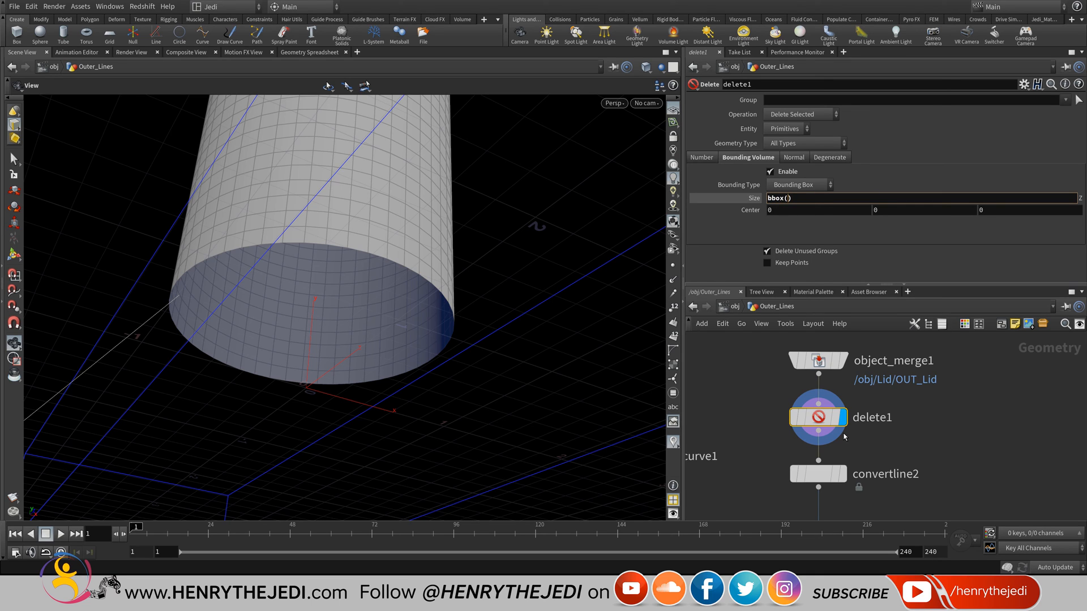
{"action": "type", "text": "\"../ob"}
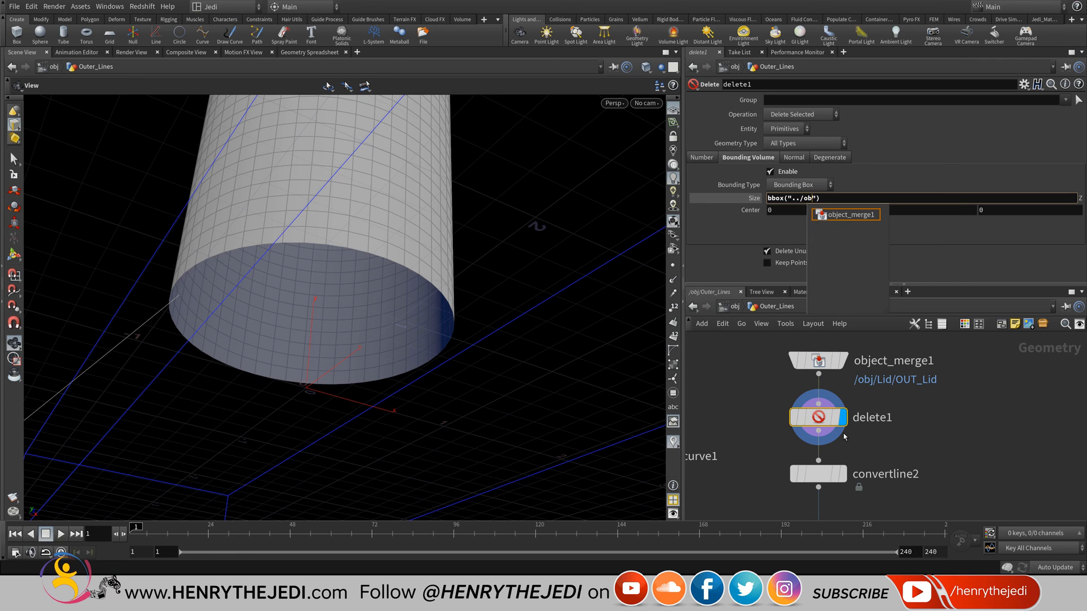
{"action": "key", "text": "Tab"}
{"action": "key", "text": "Escape"}
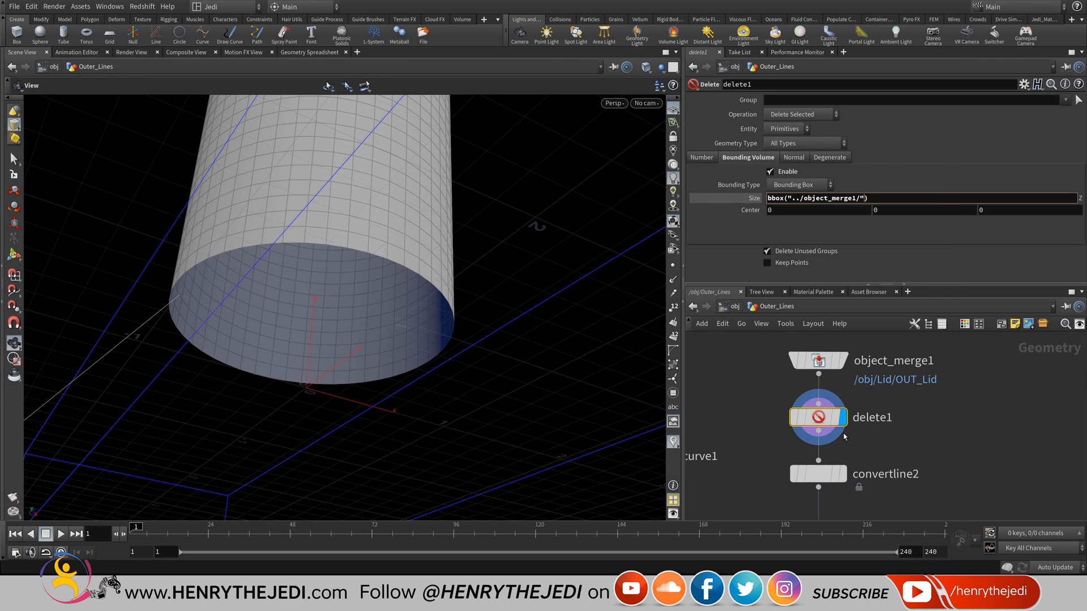
{"action": "type", "text": ", "}
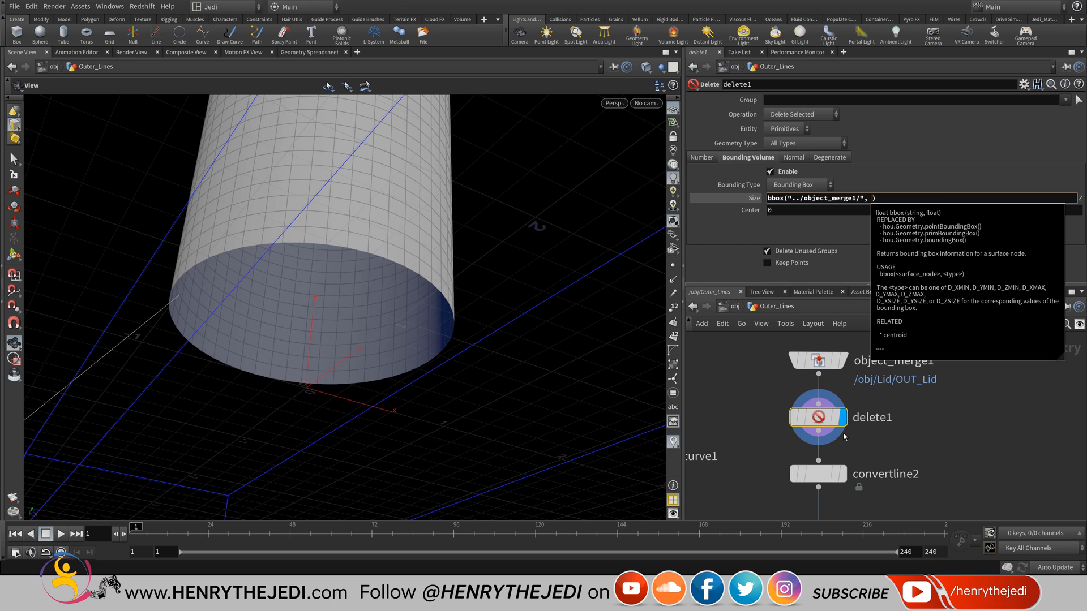
{"action": "type", "text": "D_pZ"}
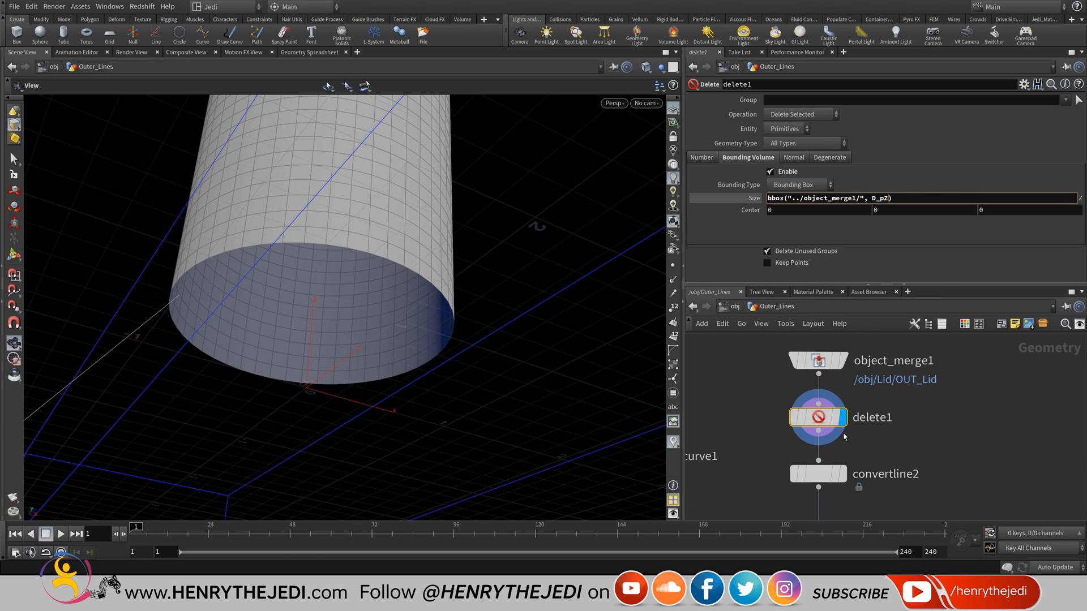
{"action": "key", "text": "BackSpace"}
{"action": "key", "text": "BackSpace"}
{"action": "type", "text": "ZSIZE"}
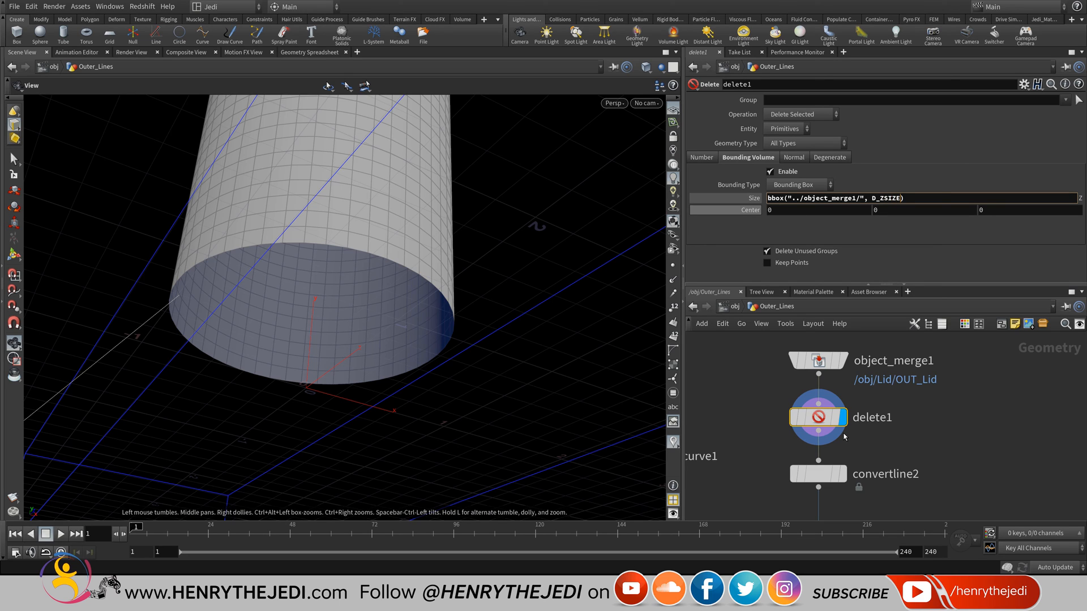
{"action": "type", "text": "*"}
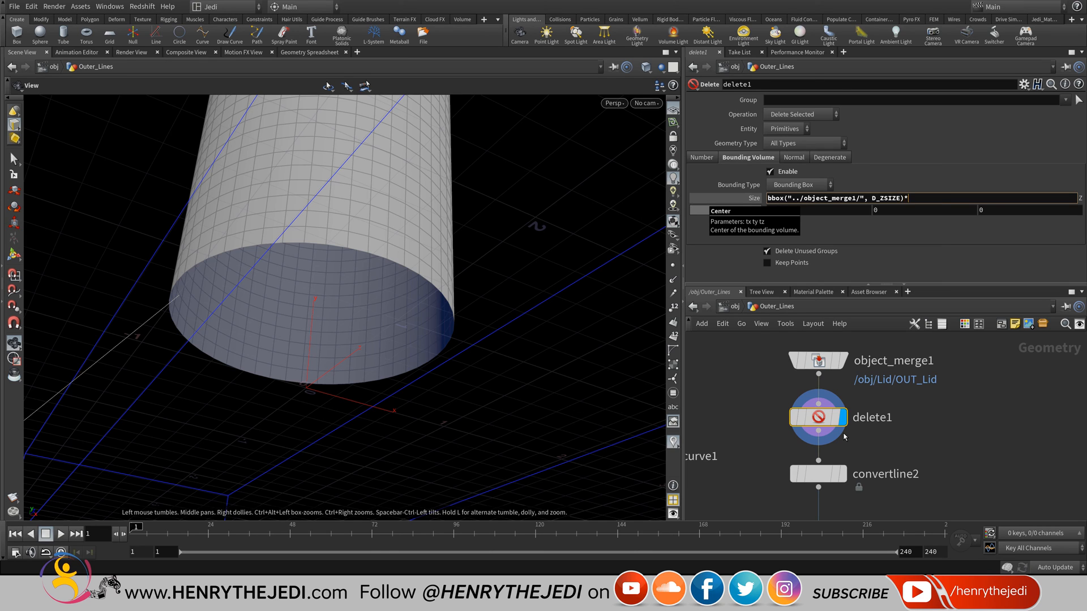
{"action": "type", "text": "1."}
{"action": "key", "text": "Return"}
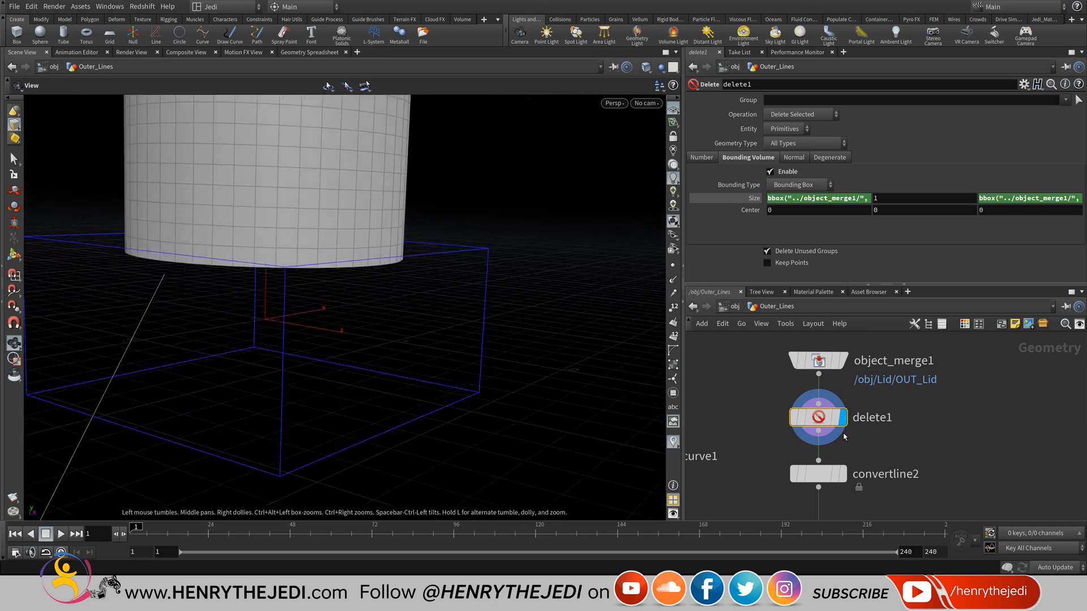
{"action": "key", "text": "ctrl+s"}
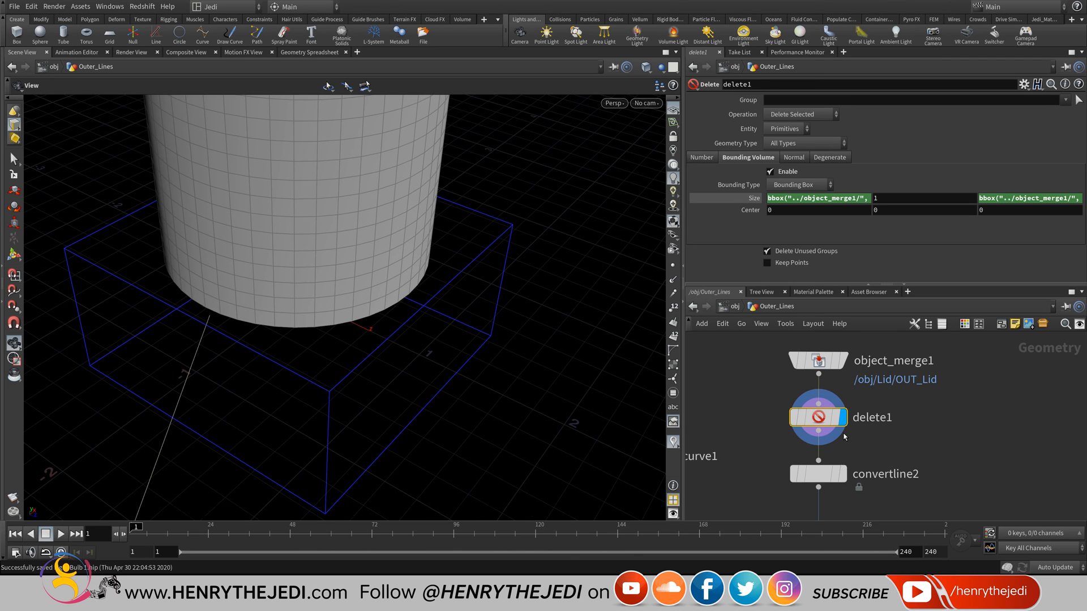
- Drive the bounding box's Y size with the expression bbox("../object_merge1/", D_YSIZE)
{"action": "left_click", "coordinate": [1011, 199]}
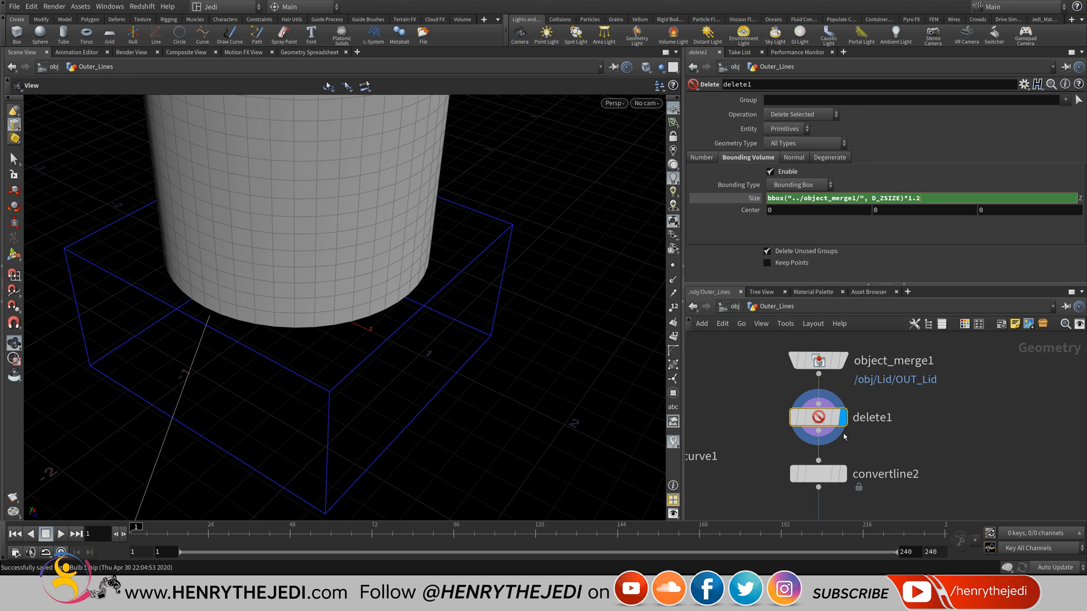
{"action": "left_click_drag", "start_coordinate": [351, 317], "coordinate": [334, 254]}
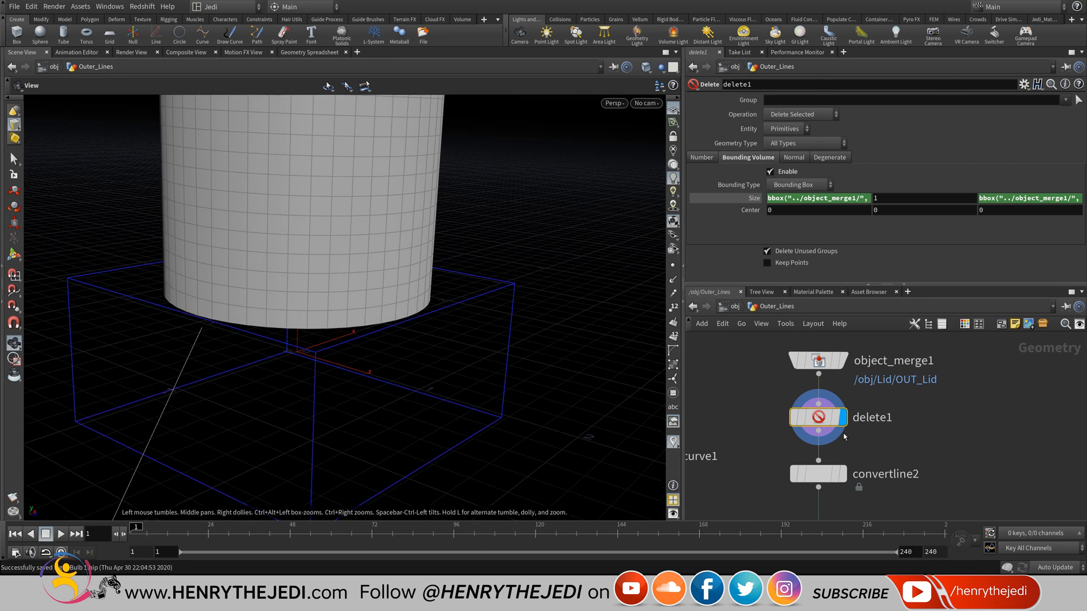
{"action": "right_click_drag", "start_coordinate": [334, 255], "coordinate": [306, 237]}
{"action": "mouse_move", "coordinate": [334, 254]}
{"action": "middle_mouse_down"}
{"action": "mouse_move", "coordinate": [334, 321]}
{"action": "mouse_move", "coordinate": [308, 388]}
{"action": "middle_mouse_up"}
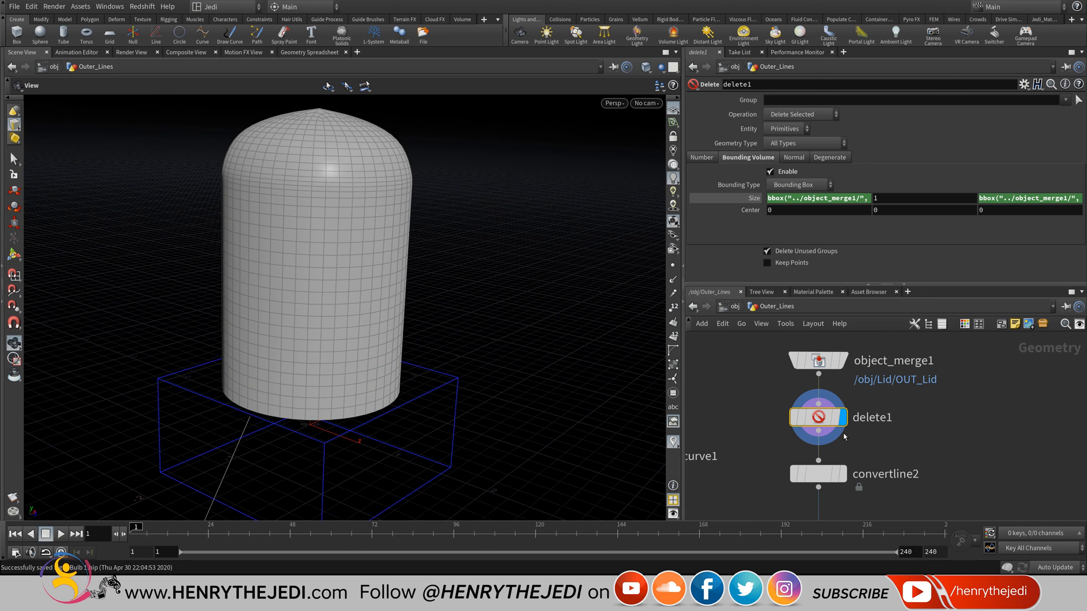
{"action": "double_click", "coordinate": [924, 198]}
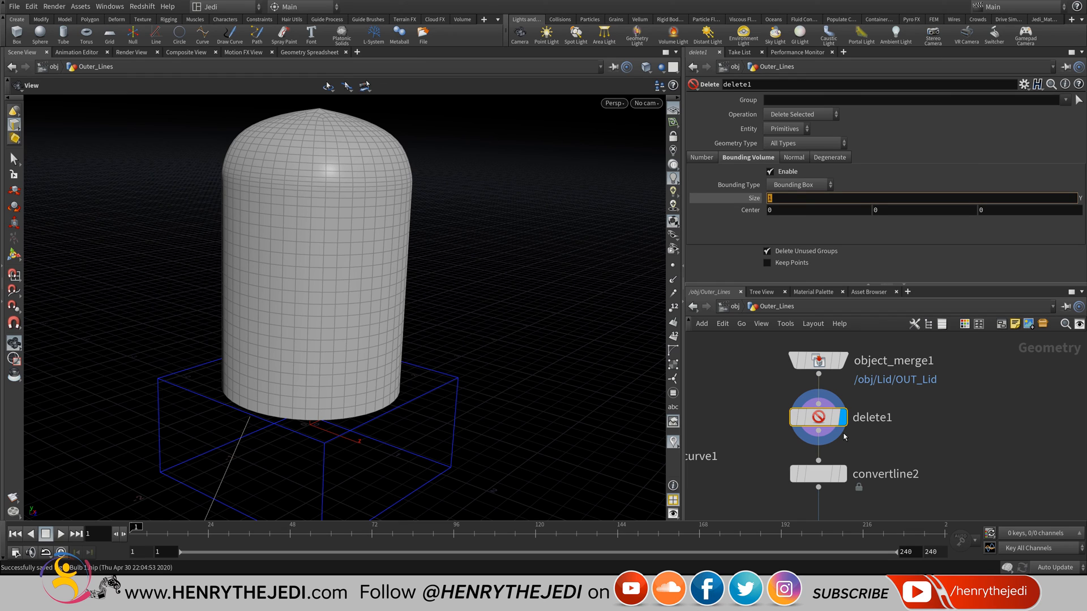
{"action": "type", "text": "bbox()\"../object_merge1/"}
{"action": "type", "text": ", D_YSIZE"}
{"action": "key", "text": "Return"}
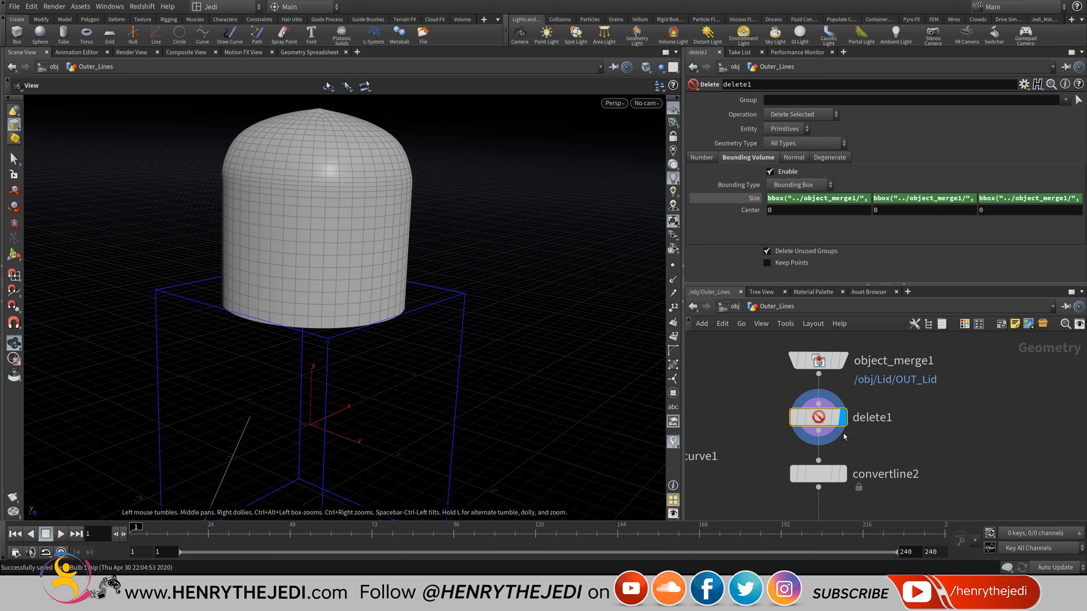
- Drive the bounding box's Y center with the expression bbox("../object_merge1/", D_YMIN)
{"action": "middle_click_drag", "start_coordinate": [426, 277], "coordinate": [430, 221]}
{"action": "scroll", "coordinate": [430, 221], "scroll_direction": "down", "scroll_amount": 4}
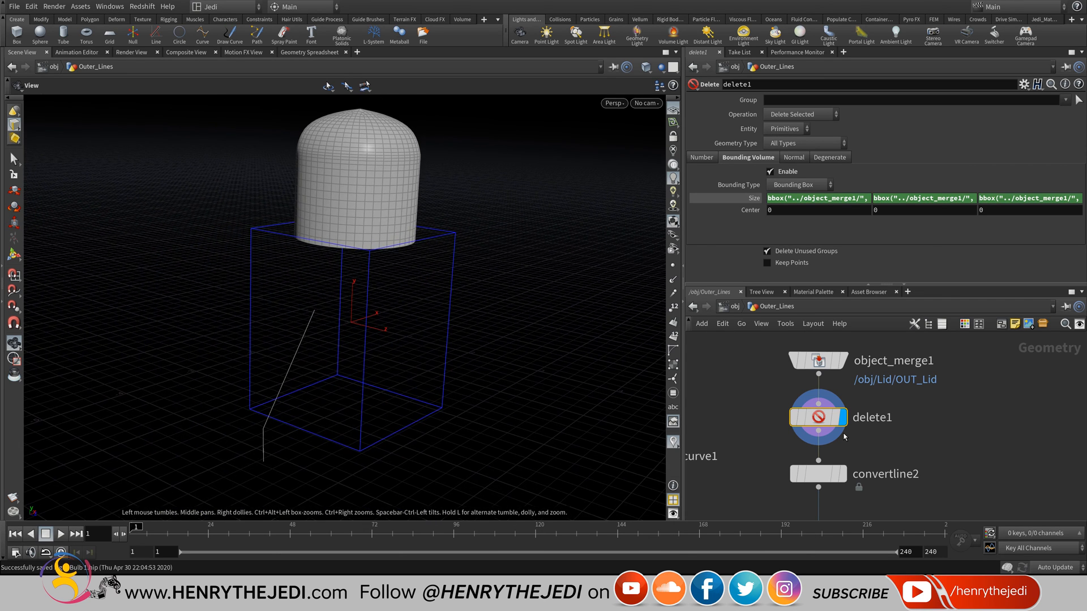
{"action": "mouse_move", "coordinate": [362, 283]}
{"action": "left_mouse_down"}
{"action": "mouse_move", "coordinate": [360, 323]}
{"action": "mouse_move", "coordinate": [362, 288]}
{"action": "mouse_move", "coordinate": [362, 300]}
{"action": "left_mouse_up"}
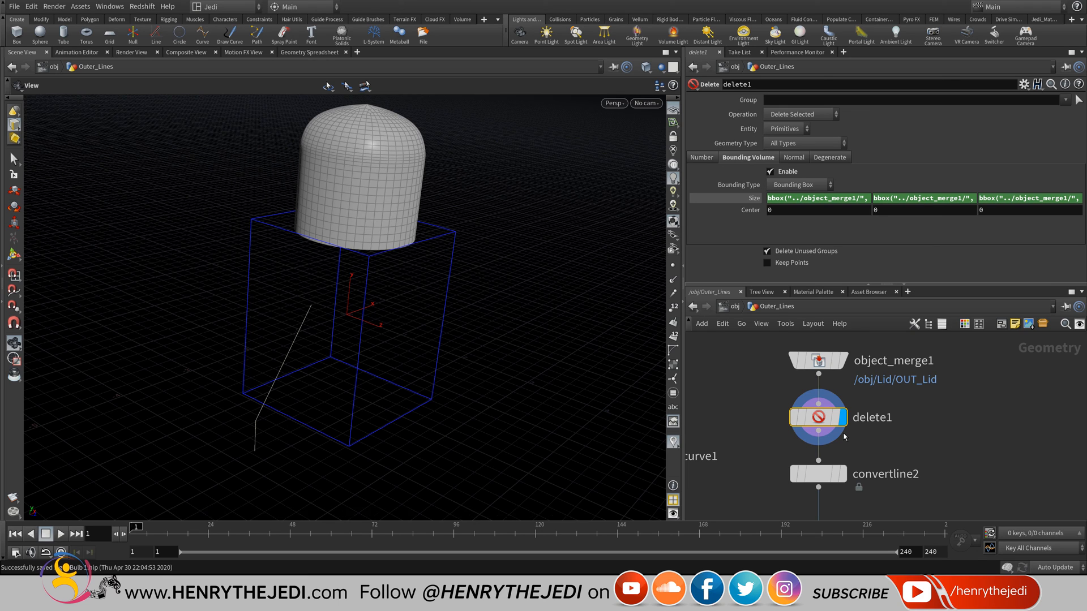
{"action": "mouse_move", "coordinate": [876, 210]}
{"action": "middle_mouse_down"}
{"action": "mouse_move", "coordinate": [895, 209]}
{"action": "mouse_move", "coordinate": [875, 186]}
{"action": "mouse_move", "coordinate": [877, 209]}
{"action": "middle_mouse_up"}
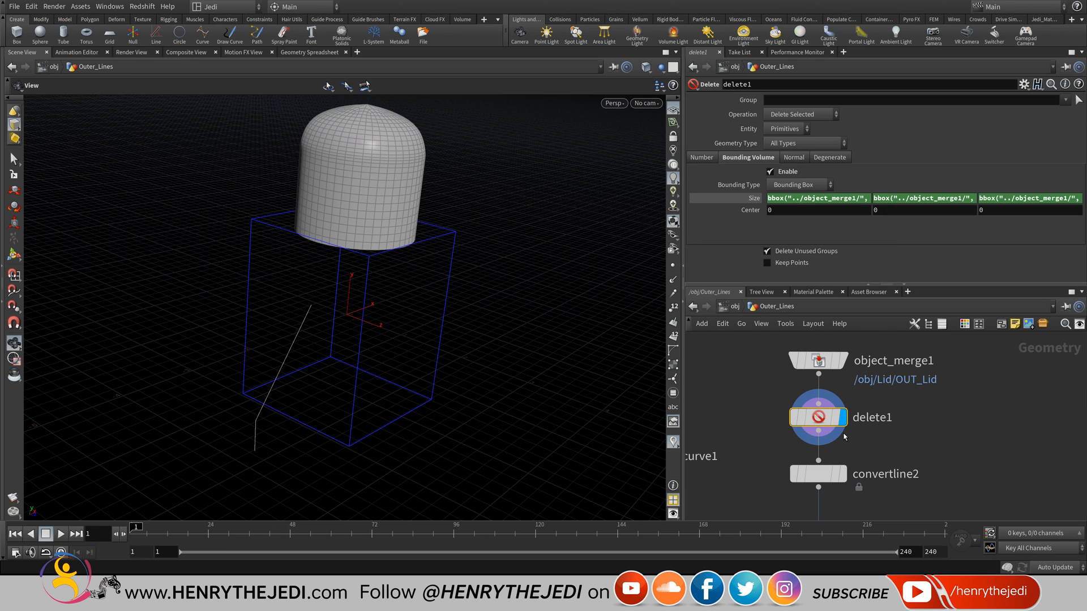
{"action": "left_click", "coordinate": [877, 209]}
{"action": "type", "text": "bbox"}
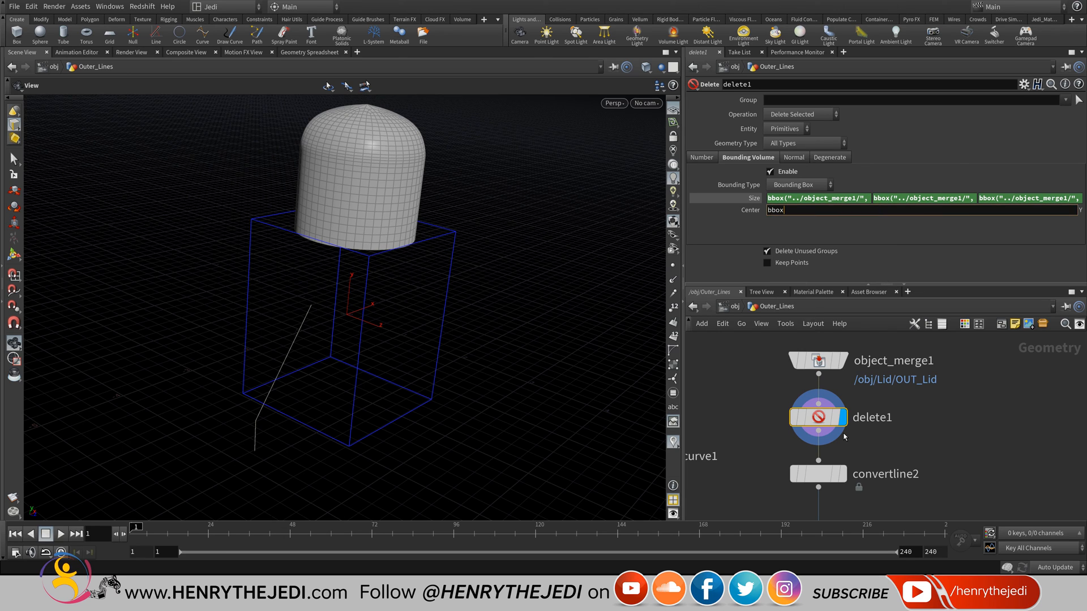
{"action": "type", "text": "()"}
{"action": "type", "text": "\""}
{"action": "type", "text": "../obj\")"}
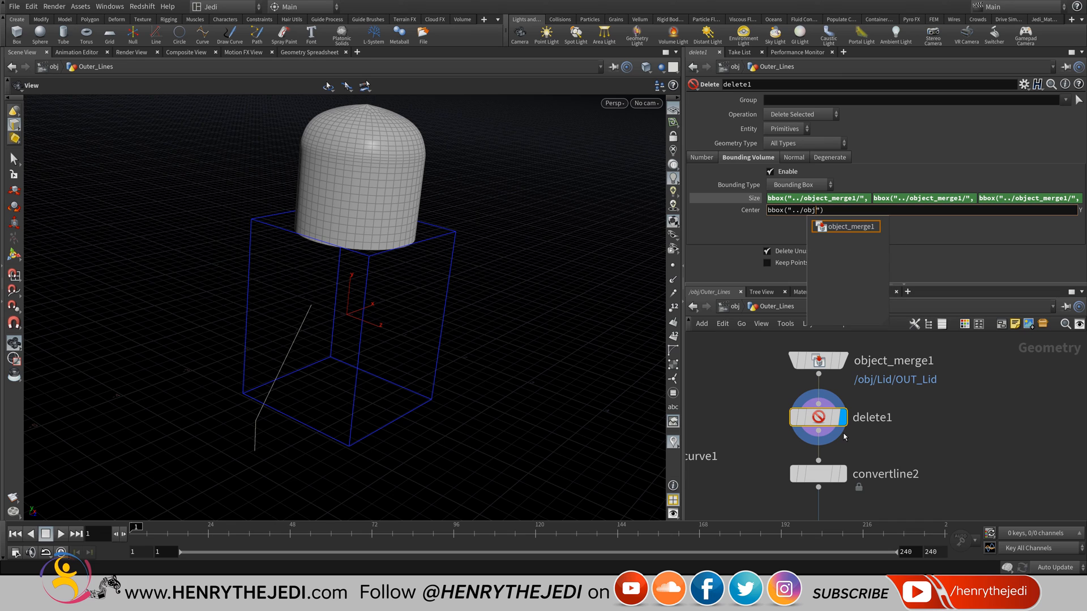
{"action": "key", "text": "Down"}
{"action": "key", "text": "Return"}
{"action": "type", "text": ", D_"}
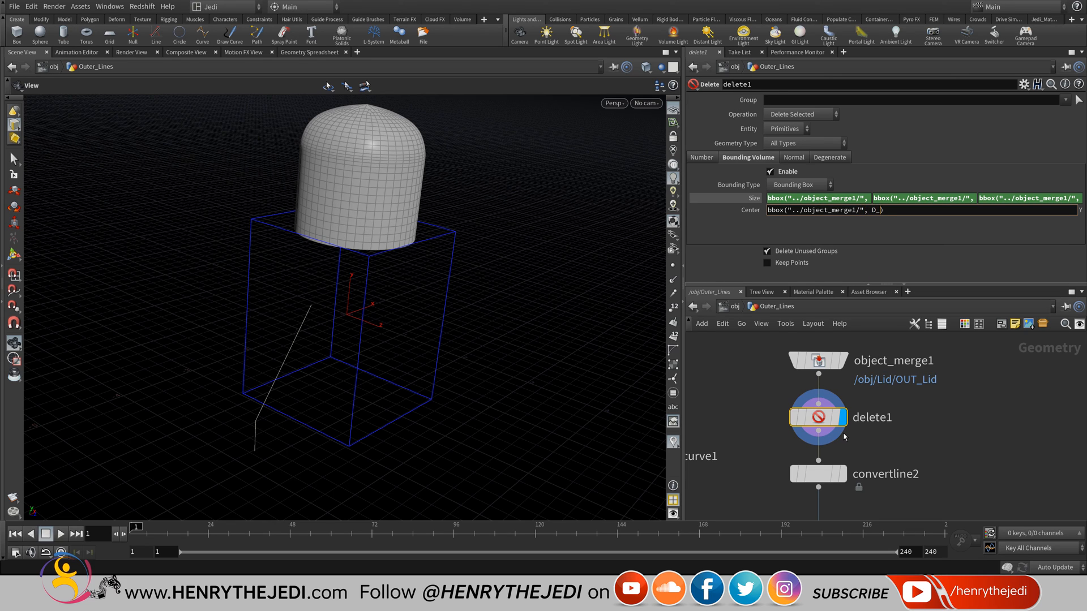
{"action": "type", "text": "YMIN"}
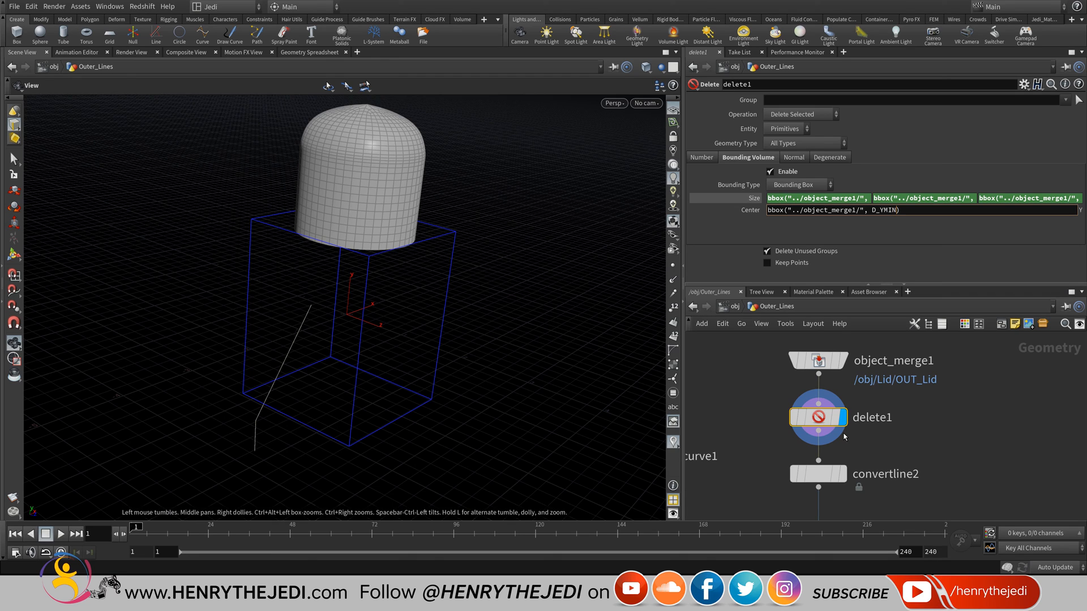
{"action": "key", "text": "Return"}
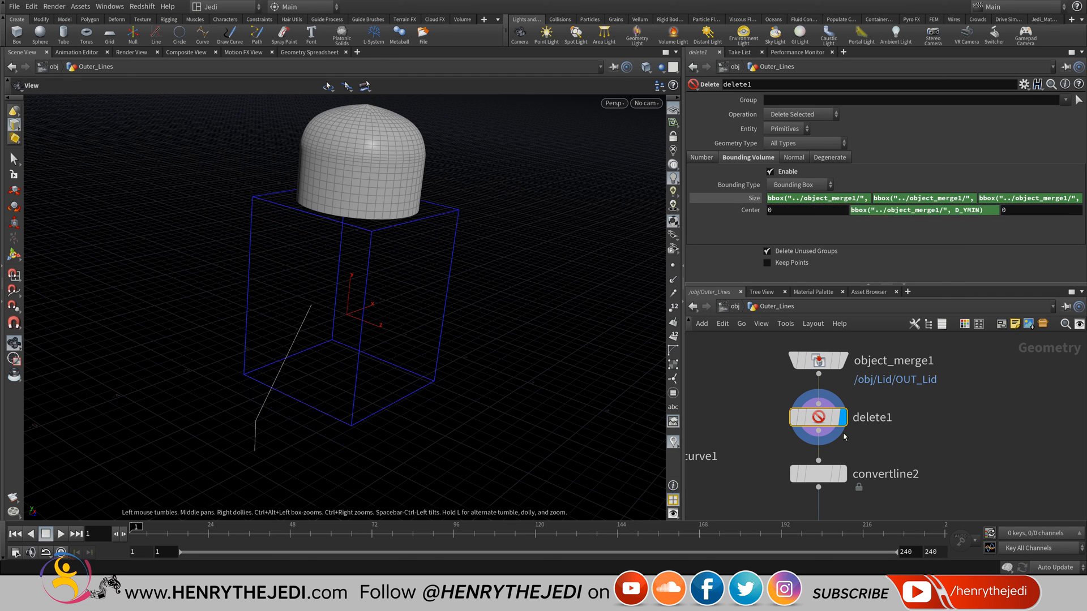
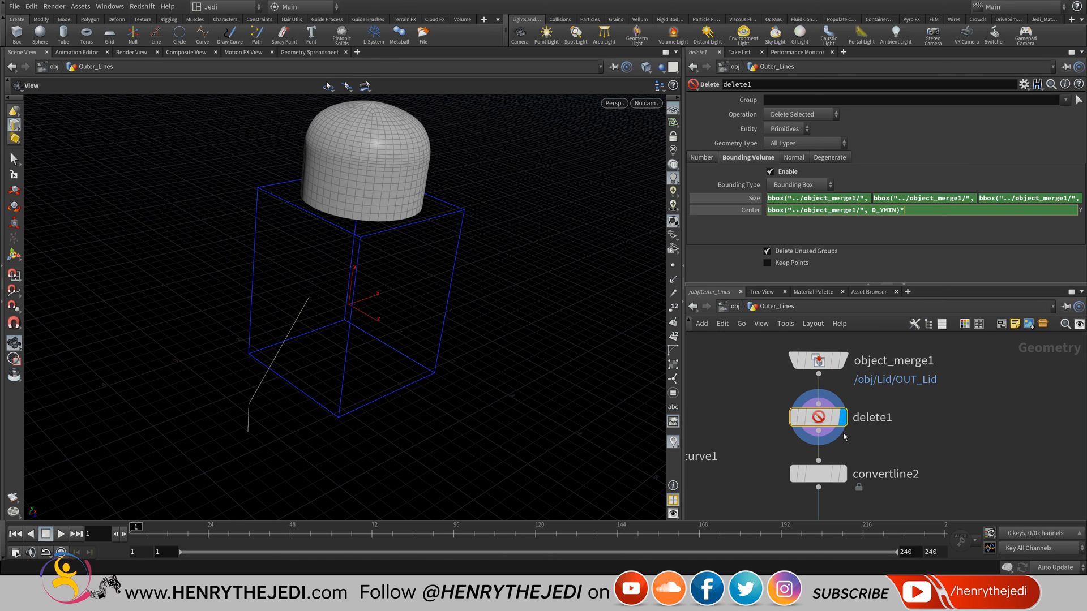
- Try multiplying the bounding box's Y center expression by 2, and remove the multiplier again
{"action": "key", "text": "Return"}
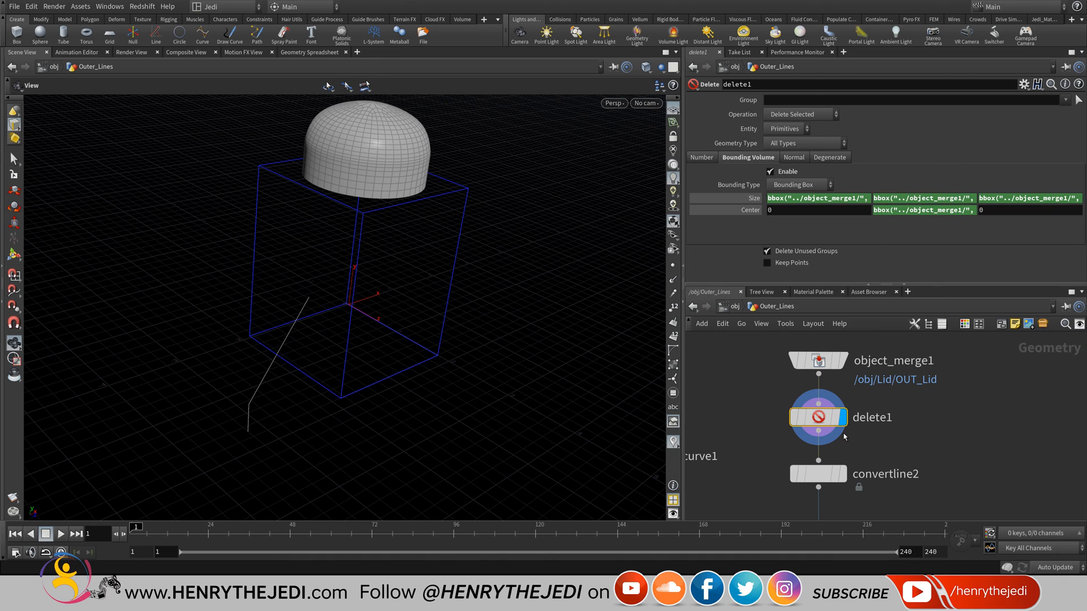
{"action": "type", "text": "*2"}
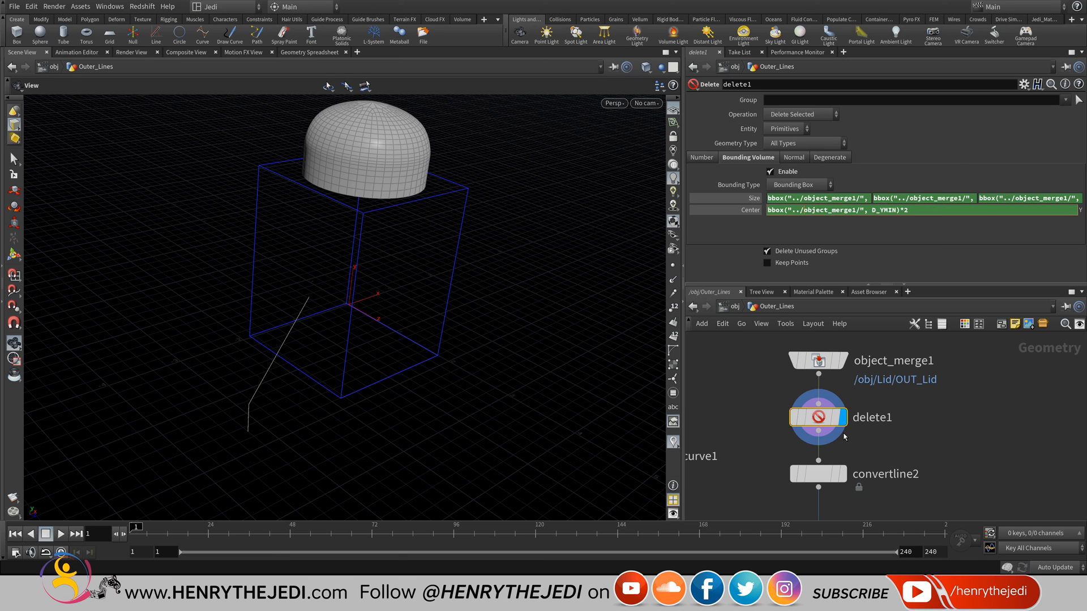
{"action": "key", "text": "shift+Left"}
{"action": "key", "text": "shift+Left"}
{"action": "key", "text": "BackSpace"}
{"action": "key", "text": "Return"}
- Double the bounding box's Y size by extending its expression to bbox("../object_merge1/", D_YSIZE)*2
{"action": "left_click", "coordinate": [925, 198]}
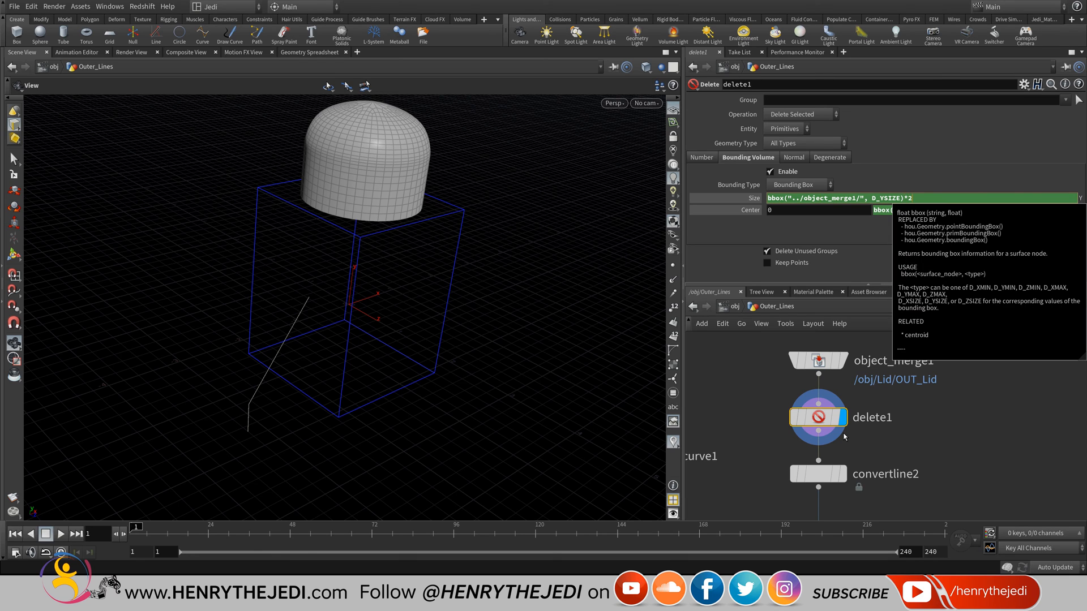
{"action": "type", "text": "*2"}
{"action": "key", "text": "Return"}
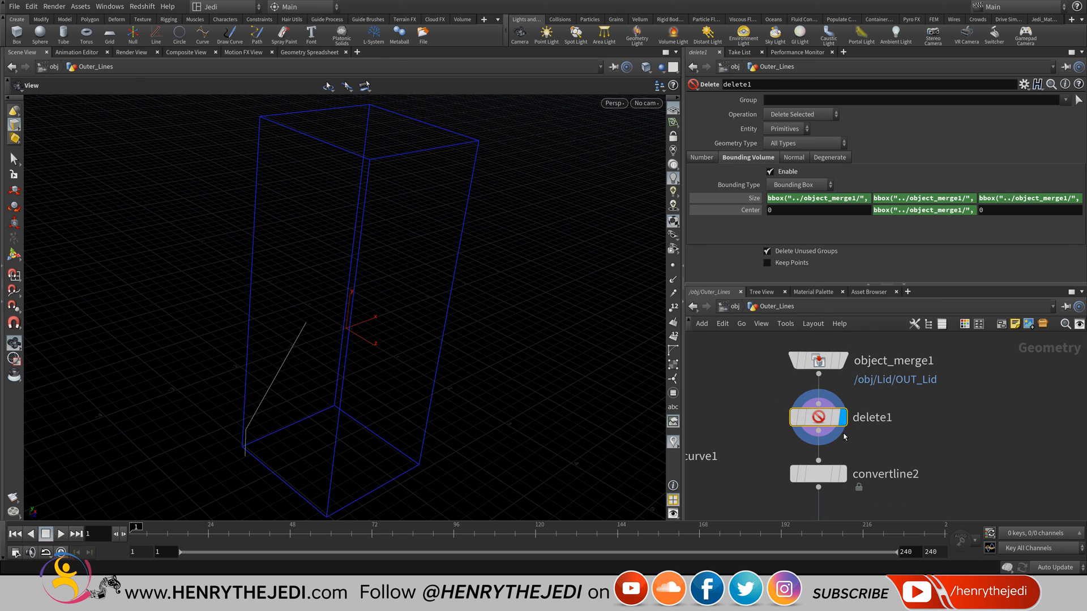
- Turn on the template display of object_merge1 and save the scene
{"action": "left_click", "coordinate": [851, 392]}
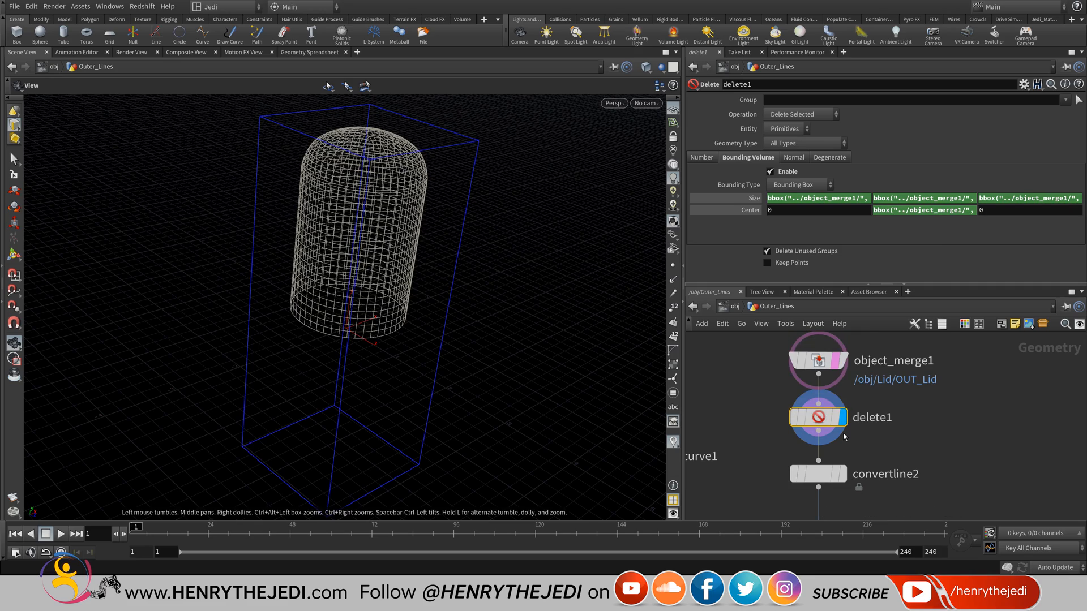
{"action": "middle_click_drag", "start_coordinate": [346, 328], "coordinate": [345, 337]}
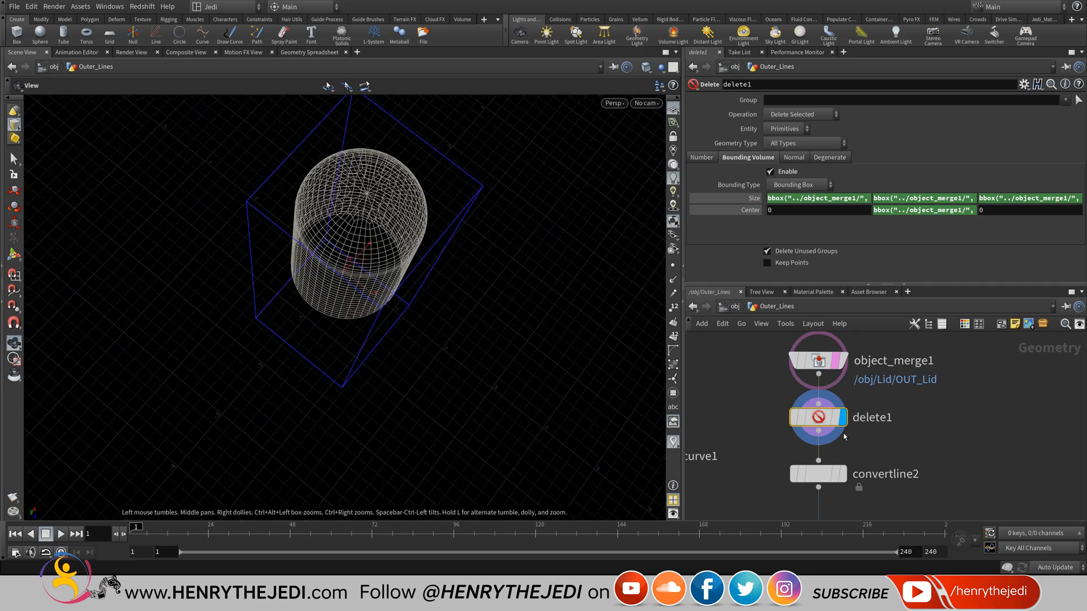
{"action": "key", "text": "ctrl+s"}
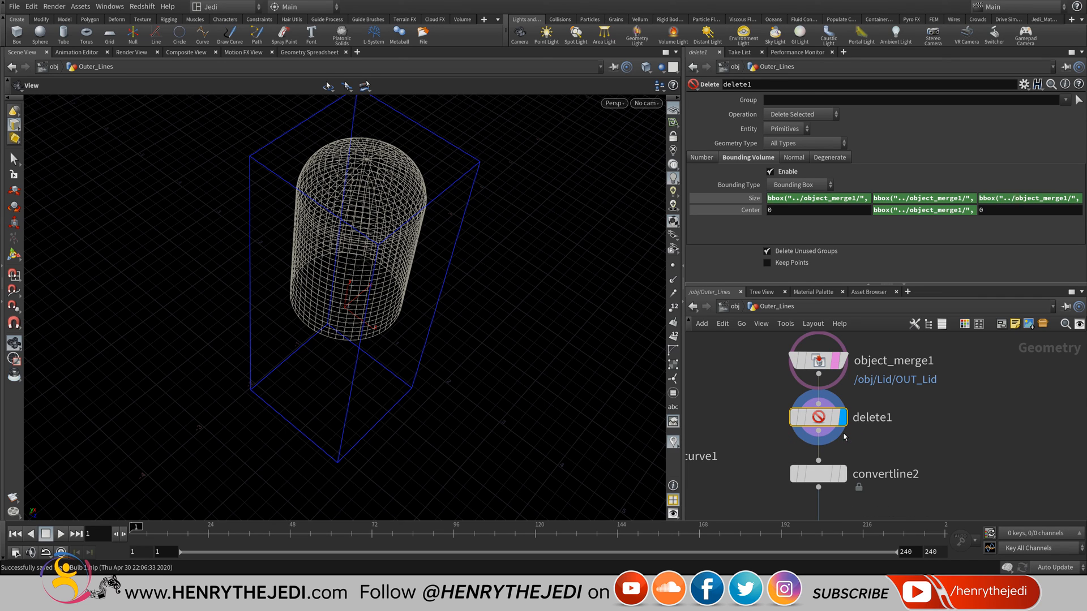
- Narrow the bounding box along Z by setting the multiplier in its Z size expression to 0.136, and save the scene
{"action": "left_click", "coordinate": [1015, 198]}
{"action": "middle_click_drag", "start_coordinate": [930, 198], "coordinate": [855, 210]}
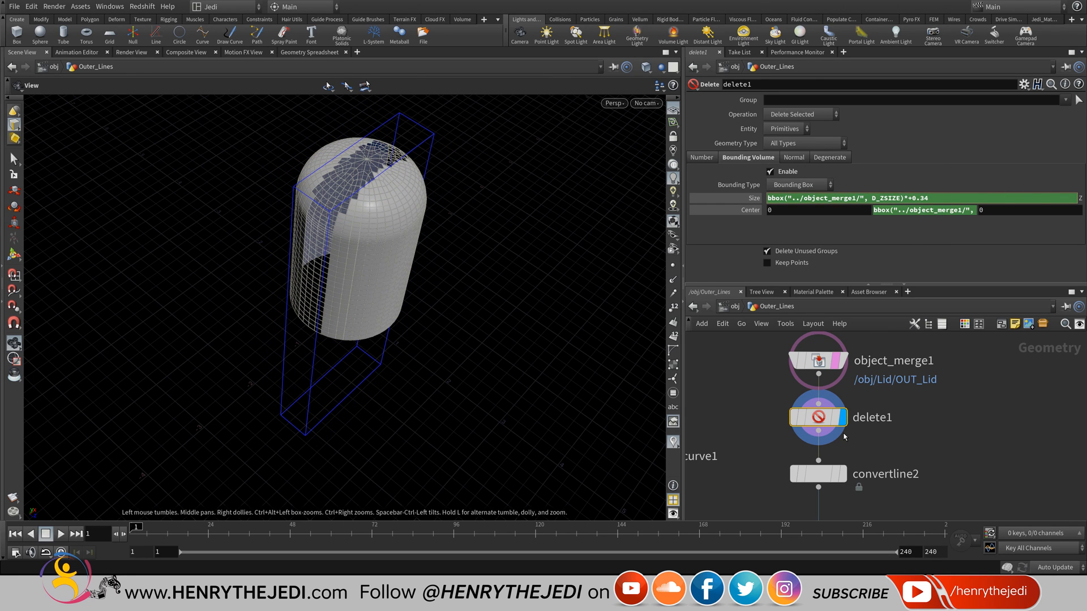
{"action": "scroll", "coordinate": [308, 196], "scroll_direction": "up", "scroll_amount": 6}
{"action": "mouse_move", "coordinate": [351, 272]}
{"action": "left_mouse_down"}
{"action": "mouse_move", "coordinate": [390, 269]}
{"action": "mouse_move", "coordinate": [331, 325]}
{"action": "left_mouse_up"}
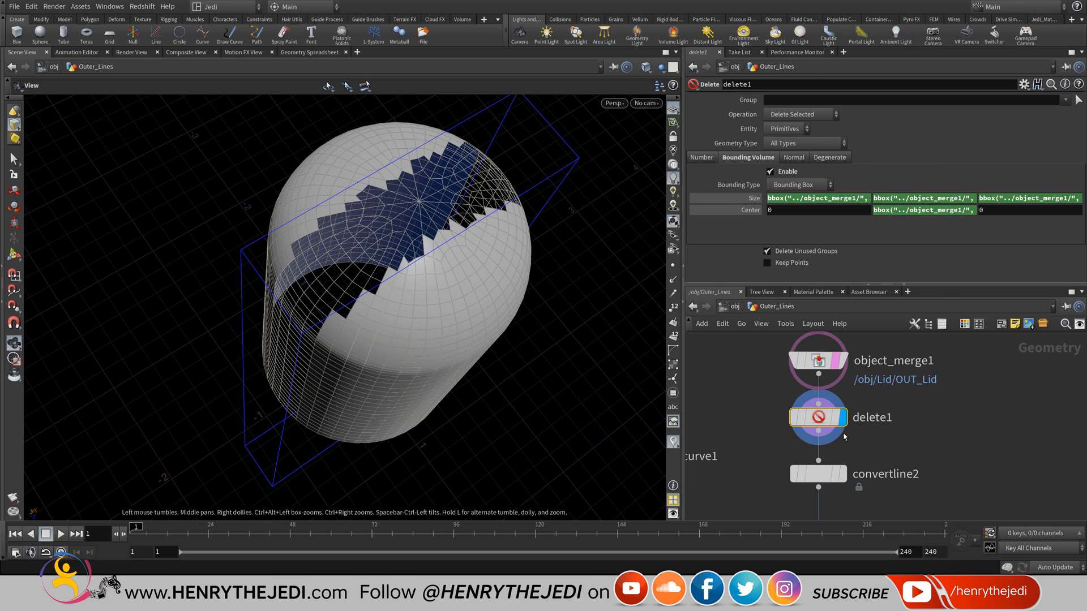
{"action": "scroll", "coordinate": [357, 226], "scroll_direction": "up", "scroll_amount": 8}
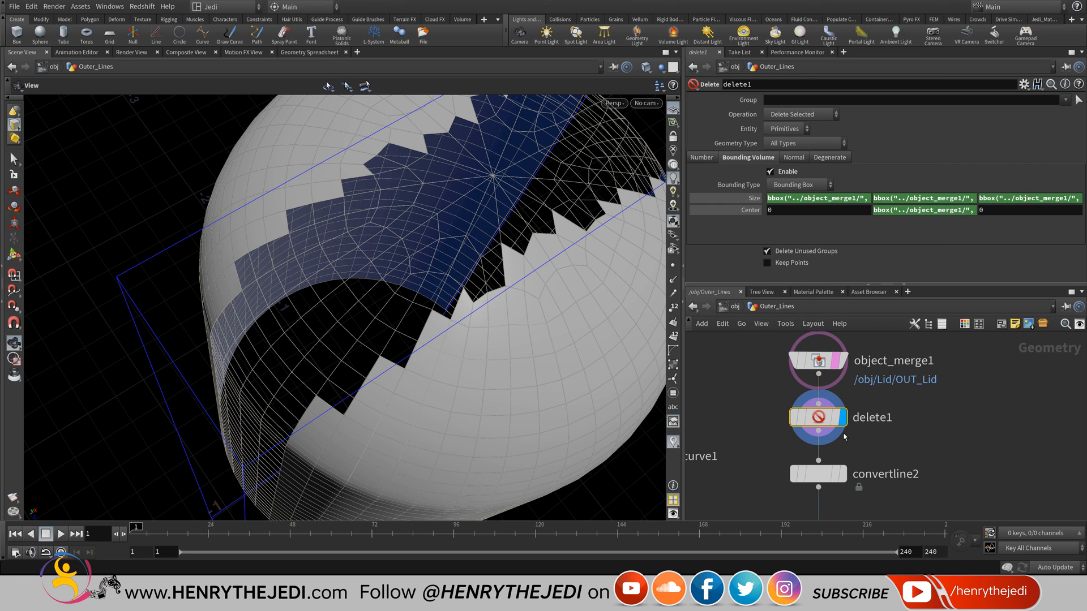
{"action": "left_click", "coordinate": [1028, 198]}
{"action": "middle_click_drag", "start_coordinate": [978, 198], "coordinate": [784, 238]}
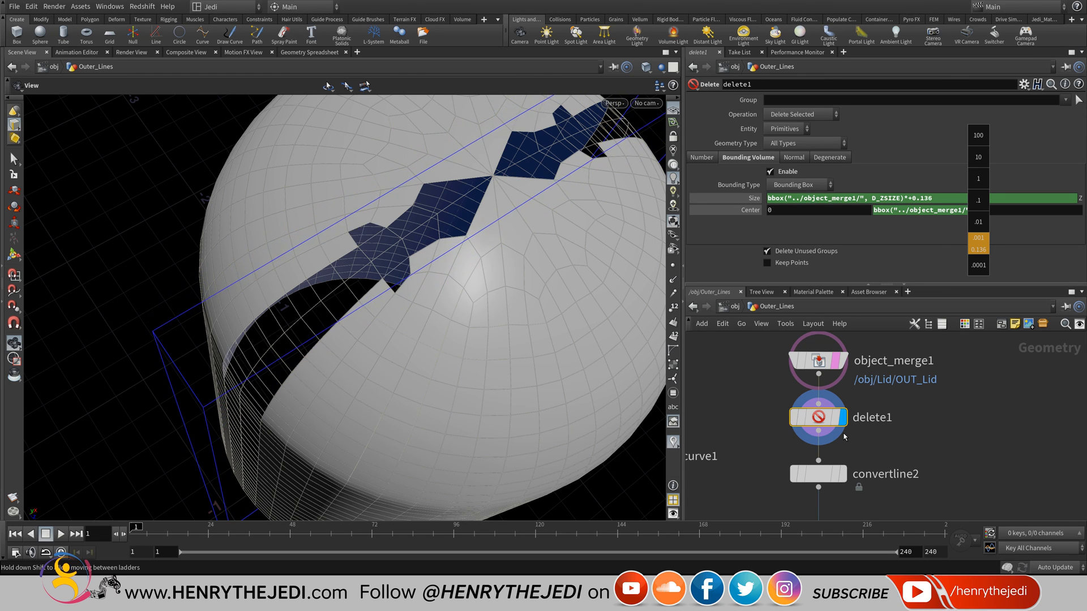
{"action": "mouse_move", "coordinate": [362, 340]}
{"action": "left_mouse_down"}
{"action": "mouse_move", "coordinate": [384, 218]}
{"action": "mouse_move", "coordinate": [365, 309]}
{"action": "left_mouse_up"}
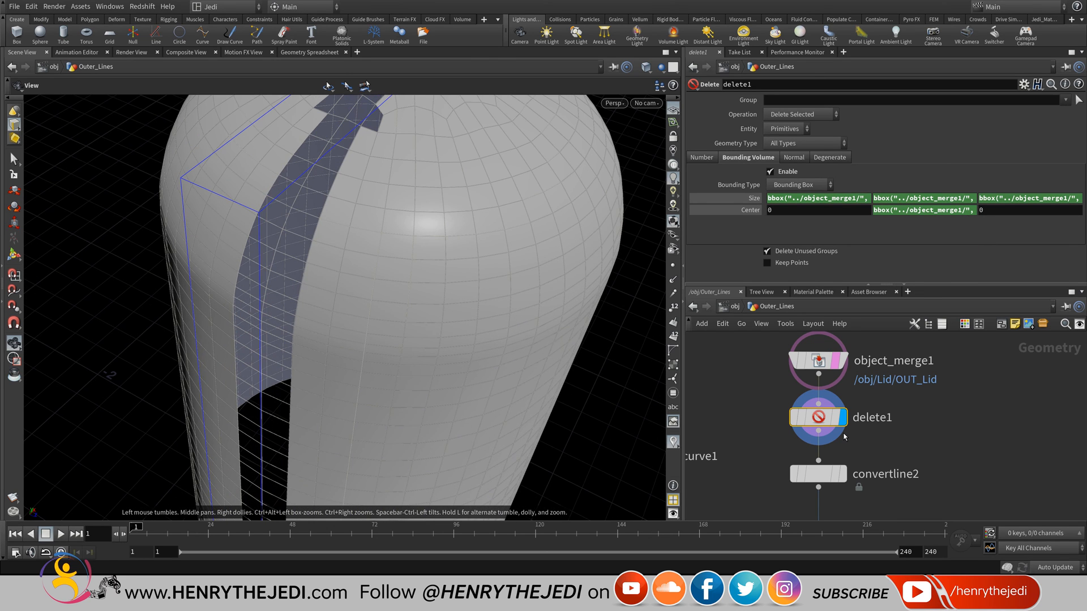
{"action": "key", "text": "ctrl+s"}
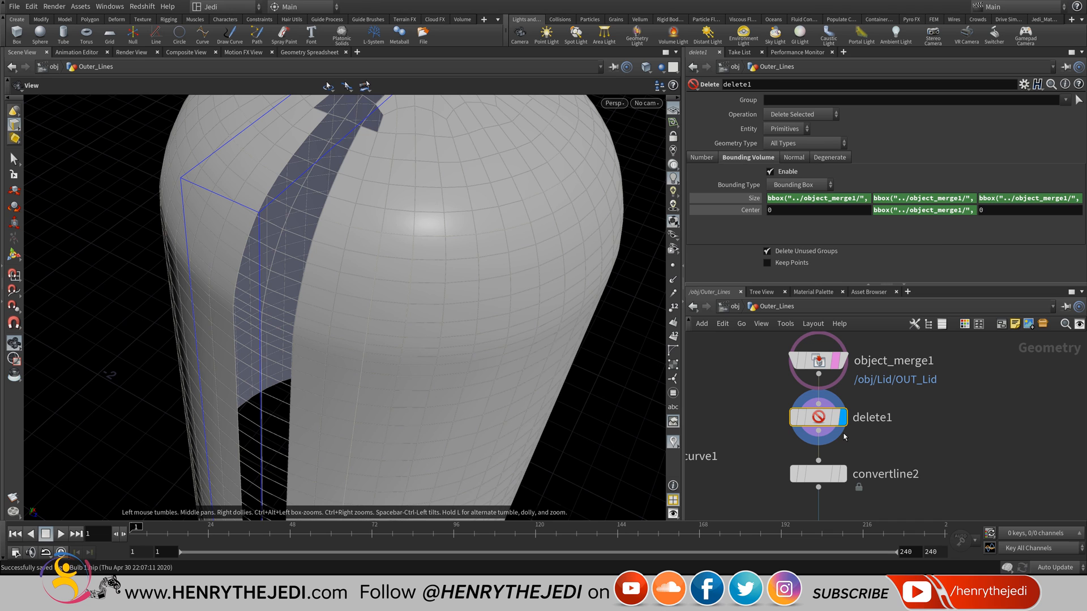
- Display and select convertline2, and turn off the template display of object_merge1
{"action": "mouse_move", "coordinate": [365, 308]}
{"action": "middle_mouse_down"}
{"action": "mouse_move", "coordinate": [376, 418]}
{"action": "mouse_move", "coordinate": [391, 378]}
{"action": "middle_mouse_up"}
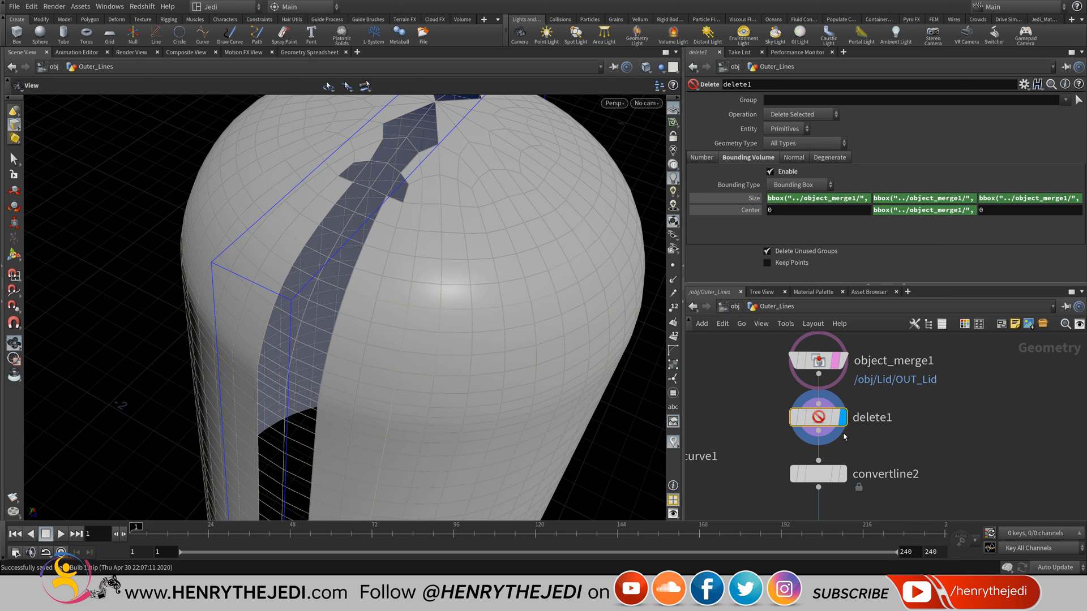
{"action": "left_click", "coordinate": [844, 435]}
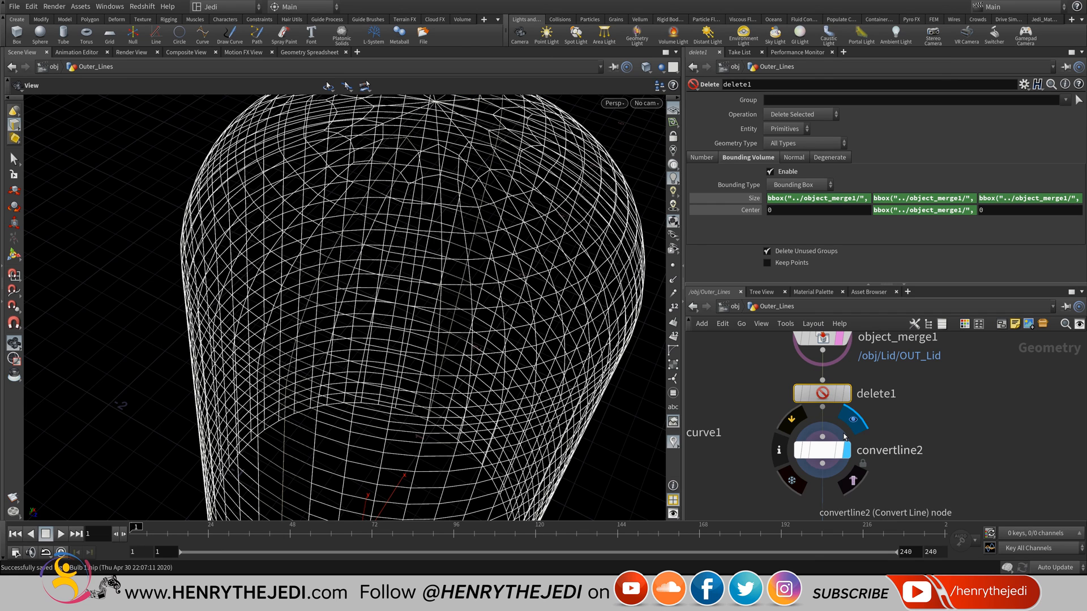
{"action": "left_click", "coordinate": [823, 451]}
{"action": "middle_click_drag", "start_coordinate": [843, 436], "coordinate": [842, 450]}
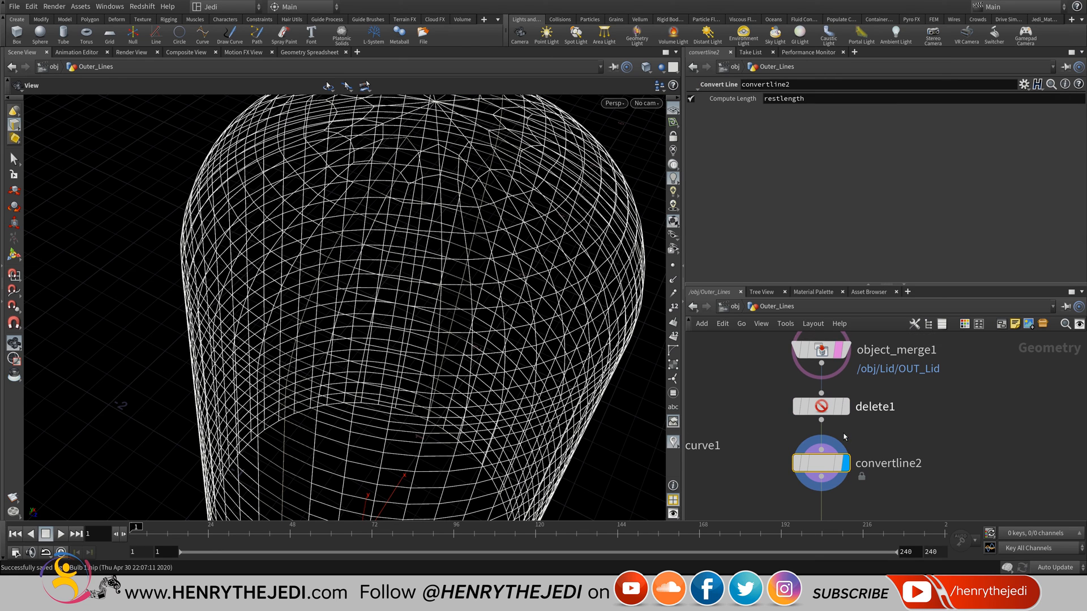
{"action": "left_click", "coordinate": [838, 349]}
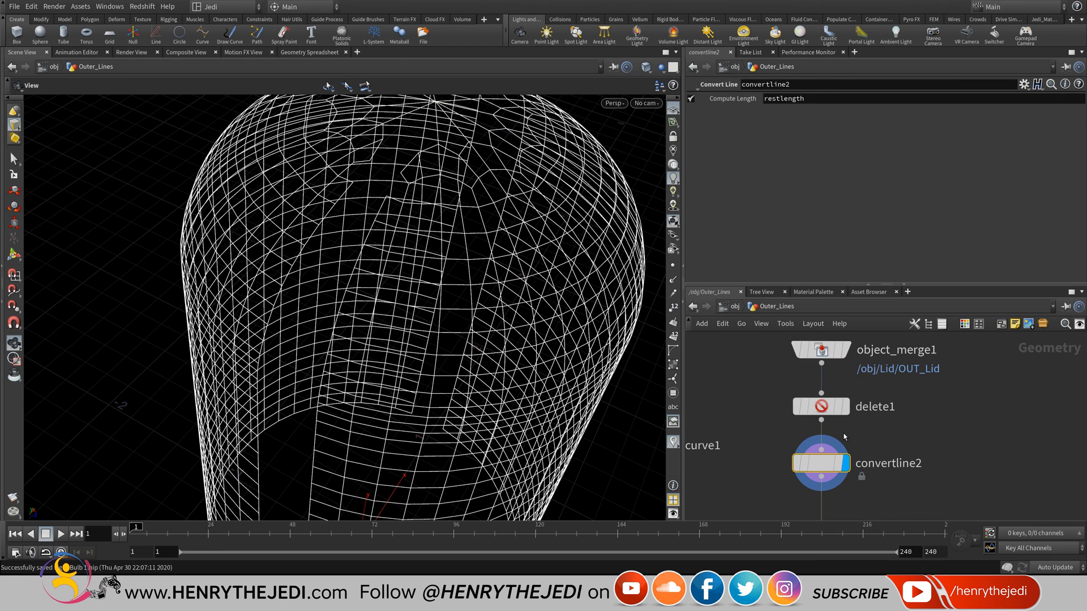
- Rewire delete1 so that it comes after convertline2 in the network, and display it
{"action": "middle_click_drag", "start_coordinate": [843, 437], "coordinate": [843, 411]}
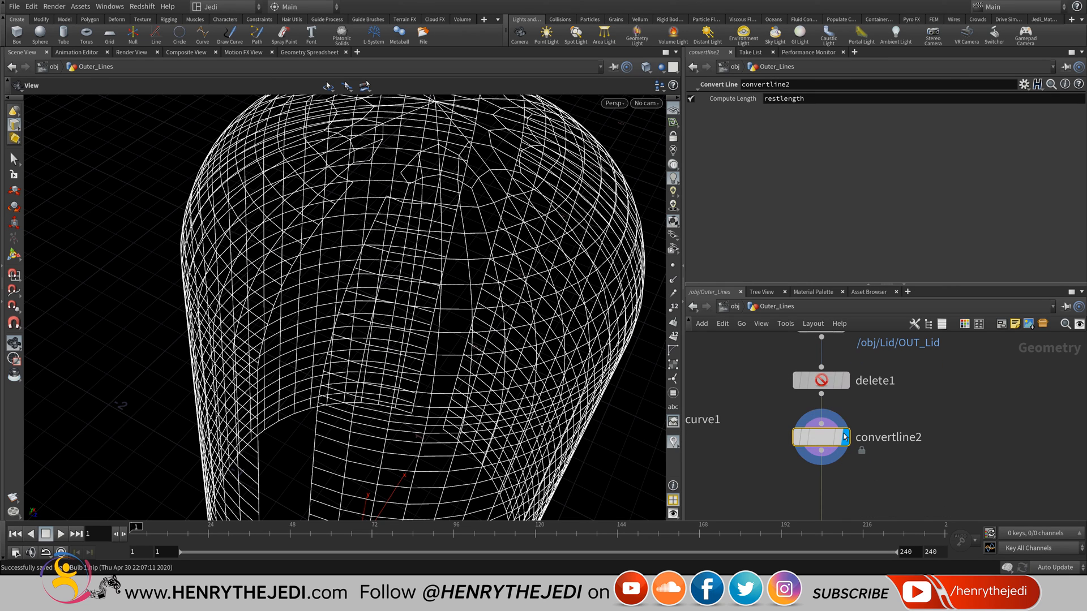
{"action": "left_click_drag", "start_coordinate": [820, 380], "coordinate": [821, 494]}
{"action": "middle_click_drag", "start_coordinate": [821, 493], "coordinate": [831, 431]}
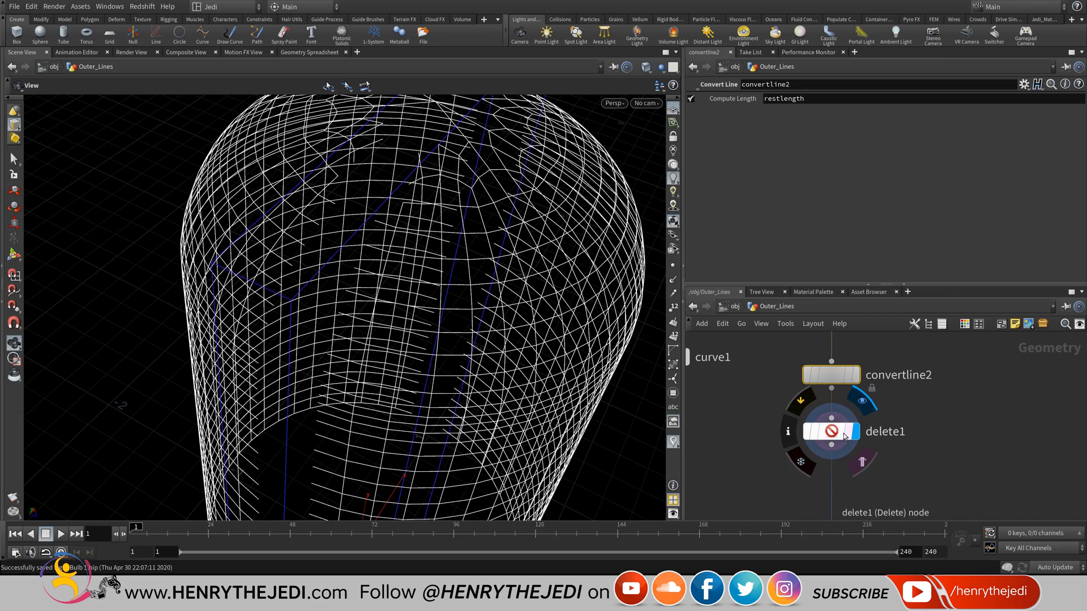
{"action": "key", "text": "r"}
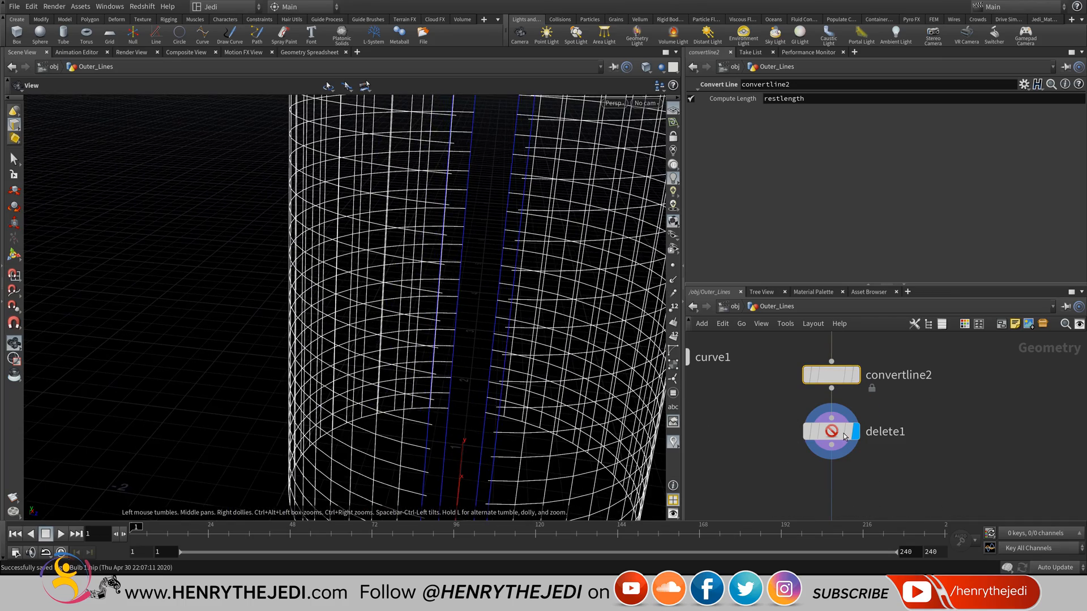
- Set delete1's operation to Delete Non-Selected so only the lines inside the bounding box are kept
{"action": "left_click", "coordinate": [844, 436]}
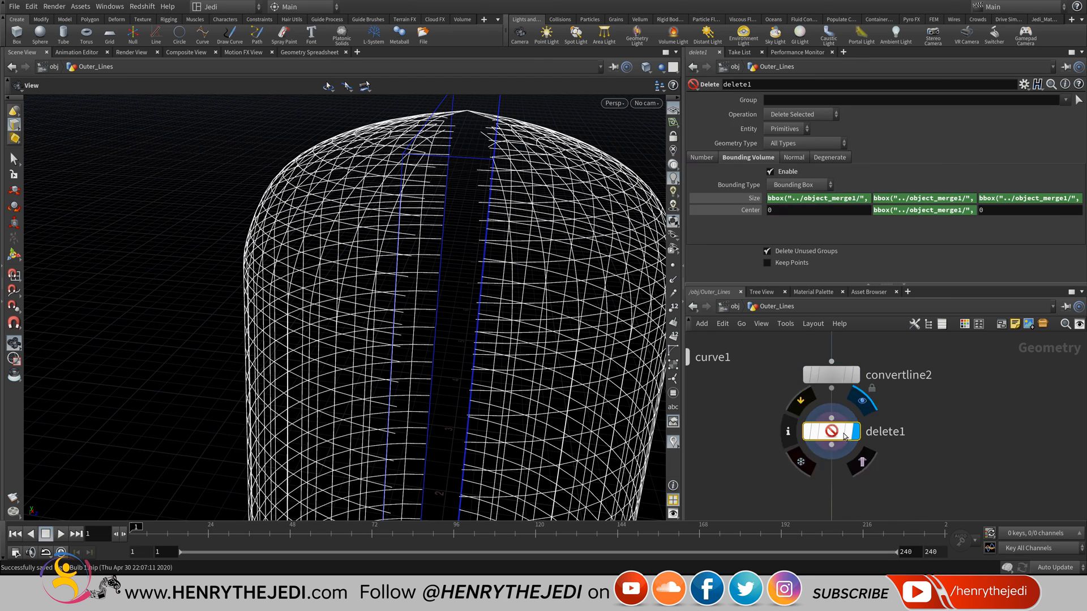
{"action": "left_click", "coordinate": [800, 114]}
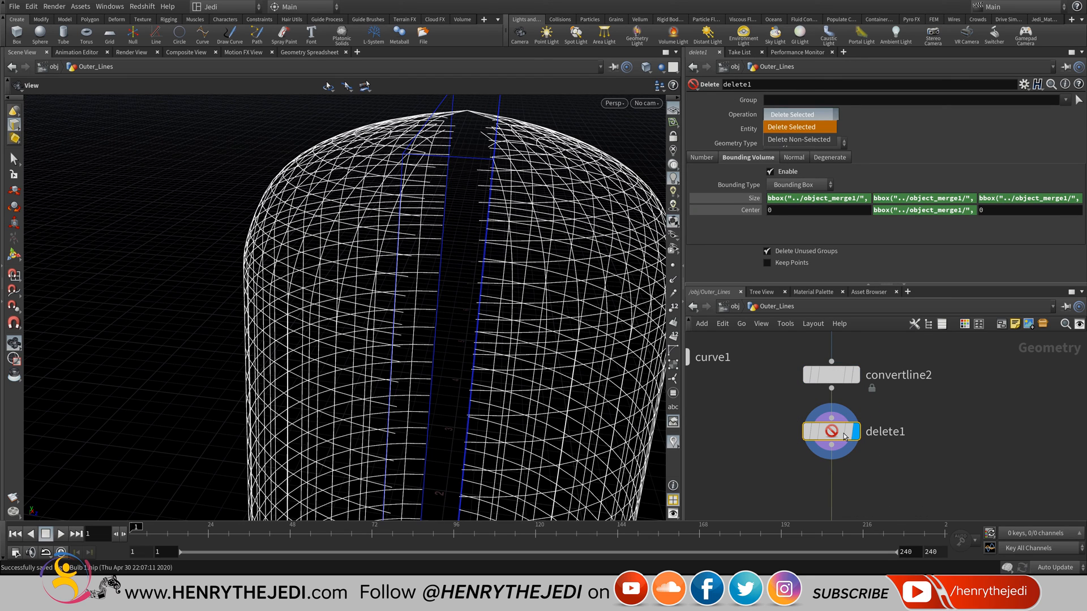
{"action": "left_click", "coordinate": [798, 139]}
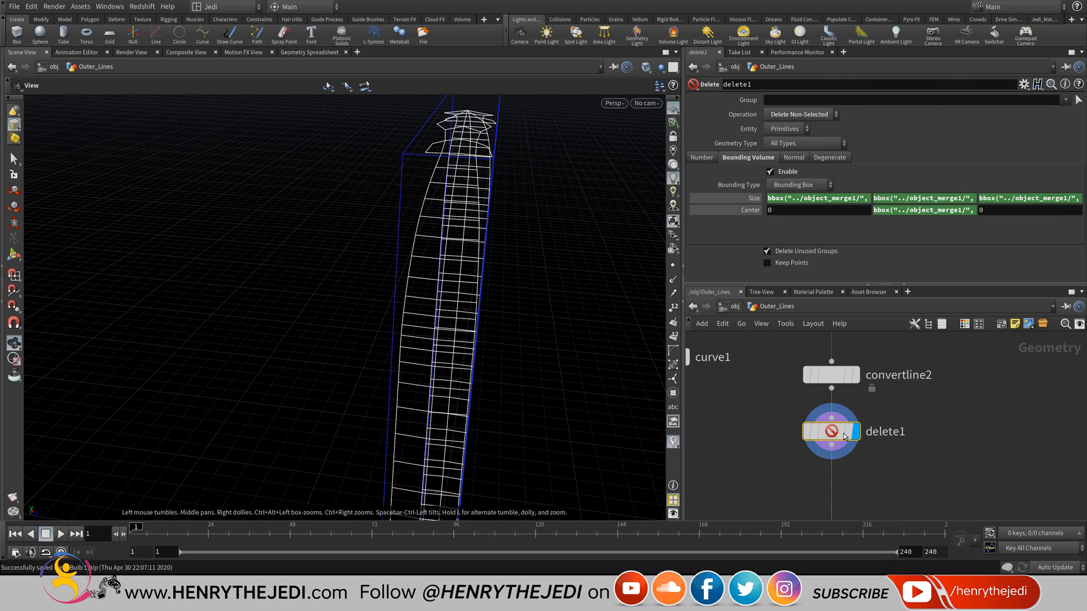
- Reduce the multiplier in the bounding box's Z size expression to 0.06 to isolate a single profile line
{"action": "left_click_drag", "start_coordinate": [408, 255], "coordinate": [283, 336]}
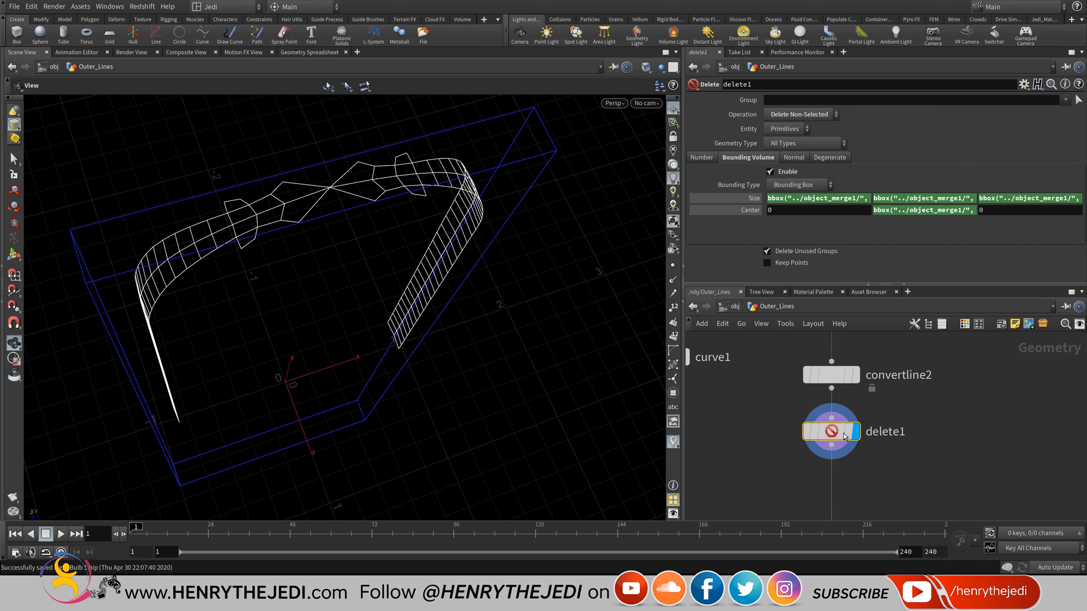
{"action": "left_click", "coordinate": [996, 198]}
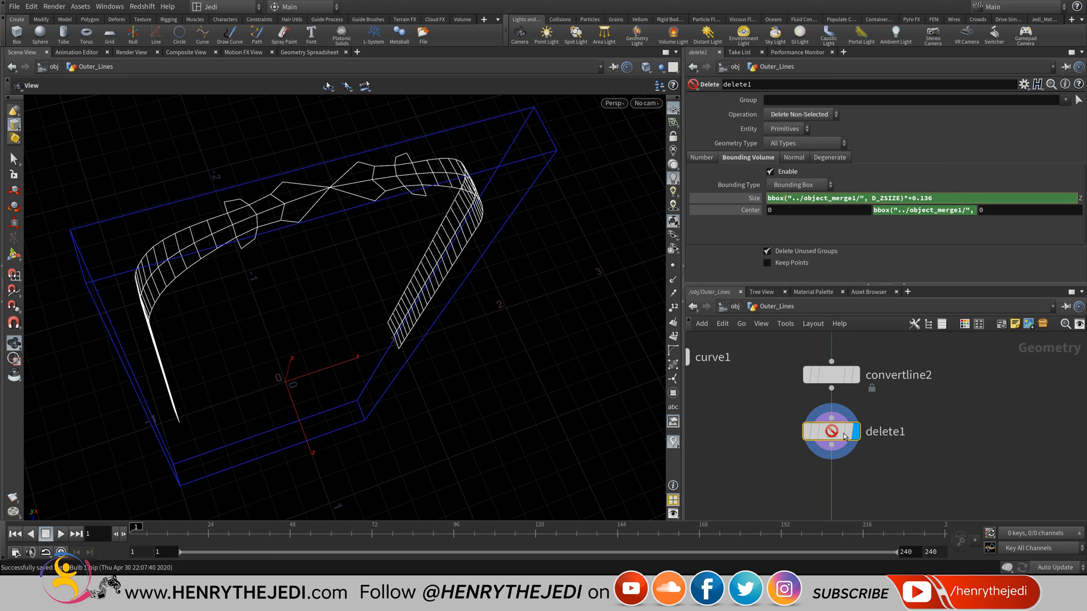
{"action": "middle_click_drag", "start_coordinate": [946, 198], "coordinate": [856, 233]}
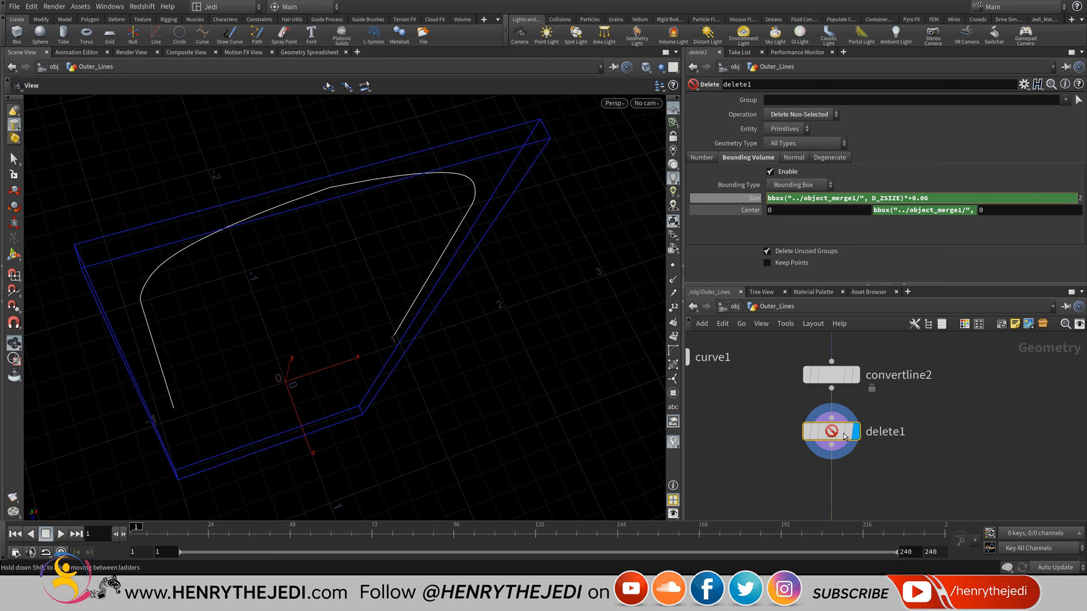
- Try placing delete1 ahead of convertline2 in the network, and rewire it back to follow convertline2
{"action": "middle_click_drag", "start_coordinate": [843, 436], "coordinate": [840, 496]}
{"action": "left_click_drag", "start_coordinate": [836, 487], "coordinate": [830, 376]}
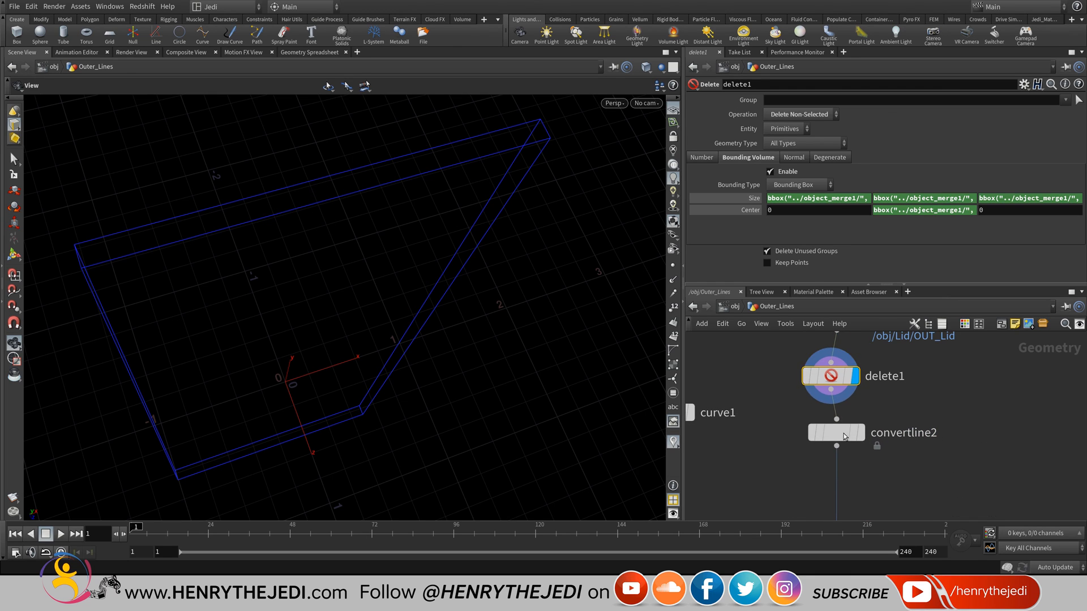
{"action": "middle_click_drag", "start_coordinate": [843, 436], "coordinate": [839, 459]}
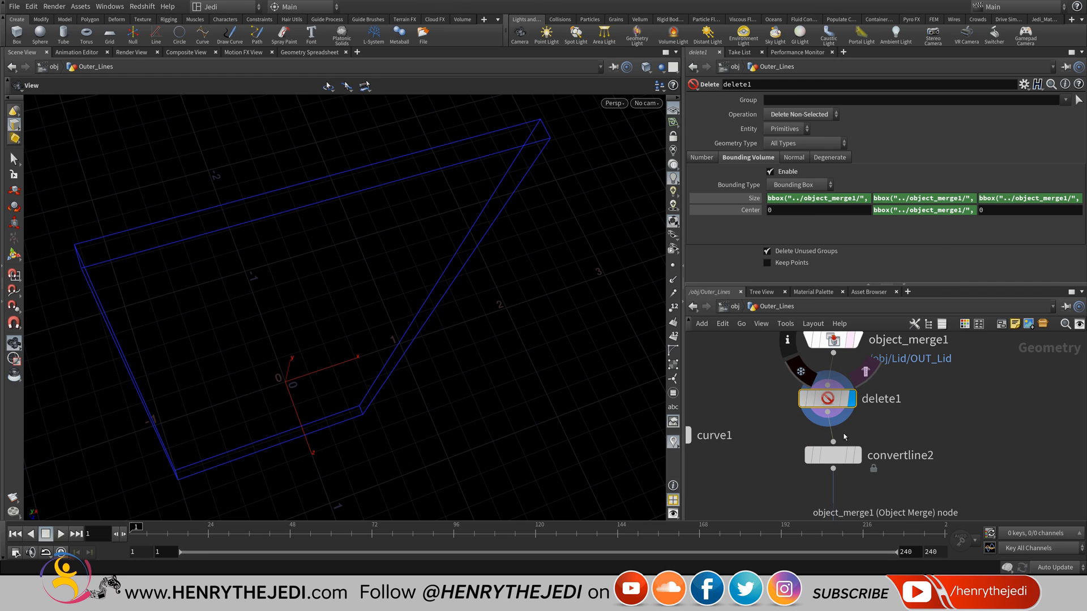
{"action": "left_click", "coordinate": [865, 372]}
{"action": "left_click", "coordinate": [866, 372]}
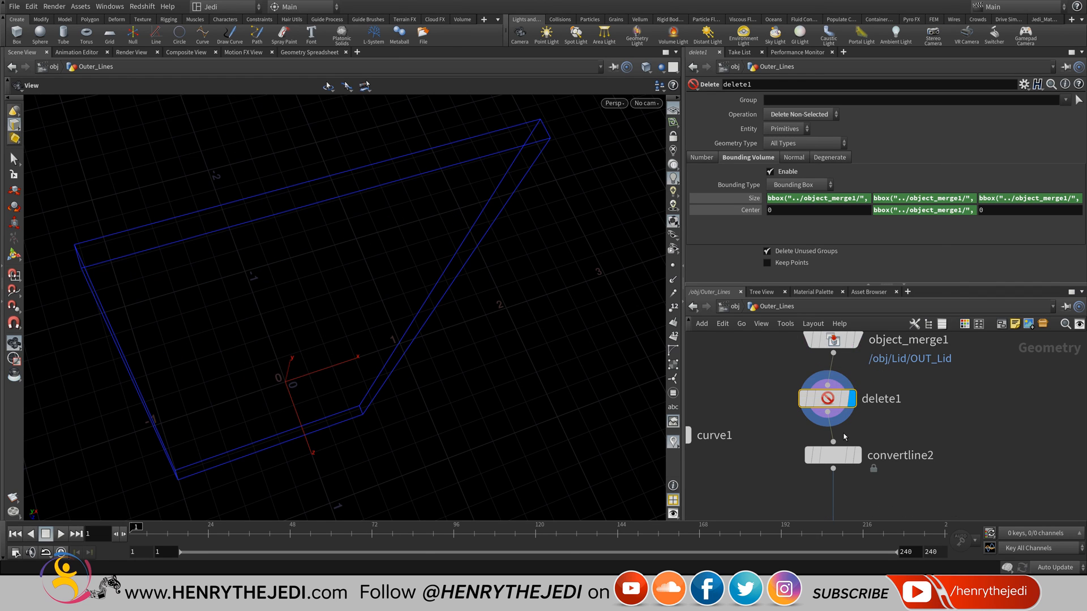
{"action": "middle_click_drag", "start_coordinate": [843, 436], "coordinate": [834, 378]}
{"action": "mouse_move", "coordinate": [818, 339]}
{"action": "left_mouse_down"}
{"action": "mouse_move", "coordinate": [835, 427]}
{"action": "mouse_move", "coordinate": [824, 431]}
{"action": "left_mouse_up"}
- Save the scene and move curve1 lower in the network so it sits beside delete1
{"action": "key", "text": "h"}
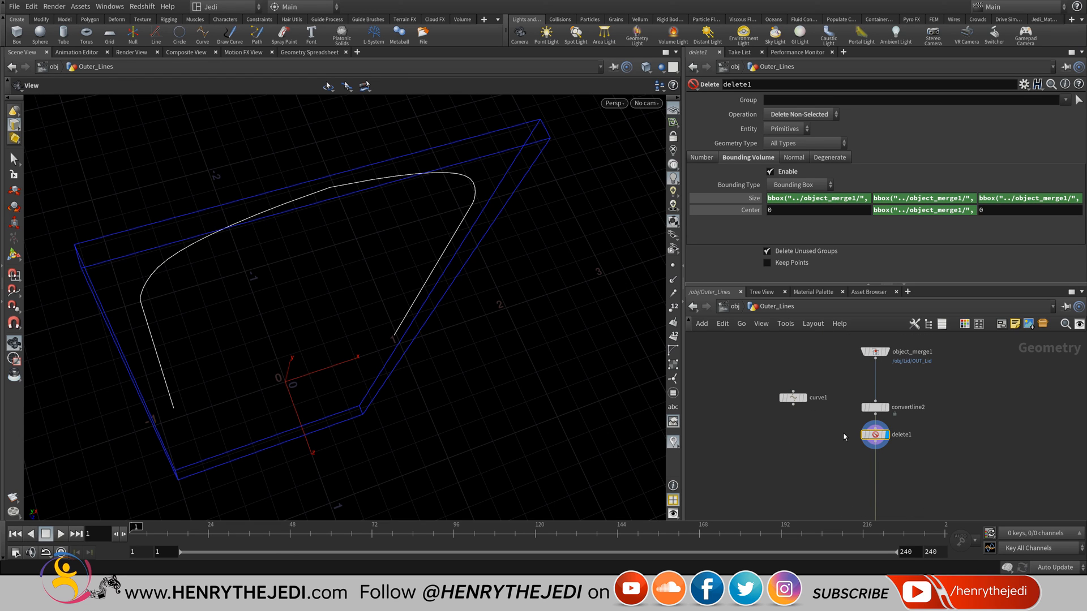
{"action": "key", "text": "ctrl+s"}
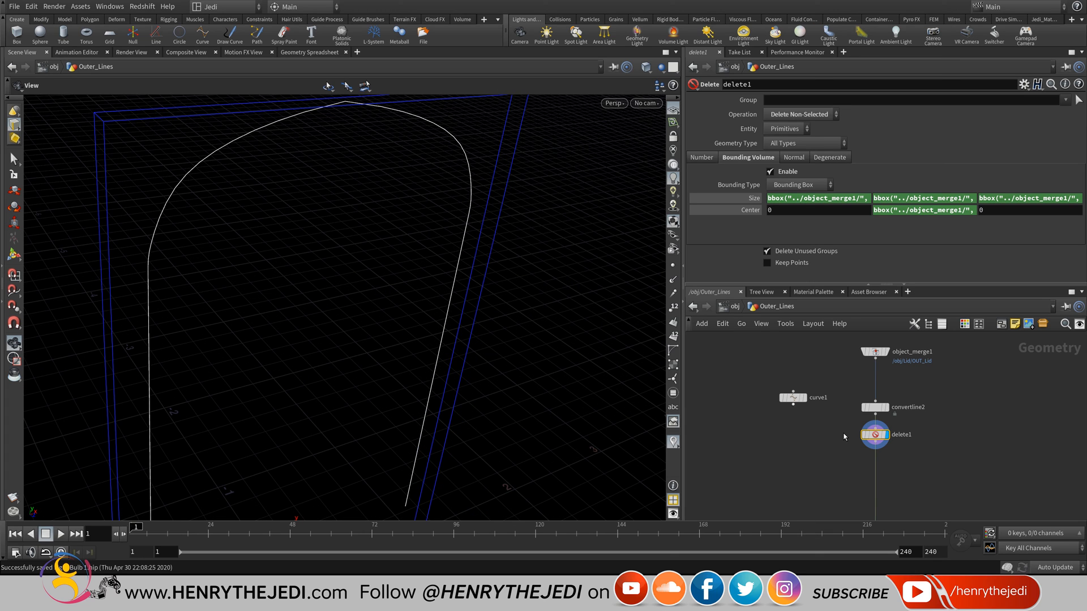
{"action": "left_click_drag", "start_coordinate": [792, 398], "coordinate": [791, 442]}
{"action": "middle_click_drag", "start_coordinate": [844, 437], "coordinate": [852, 396]}
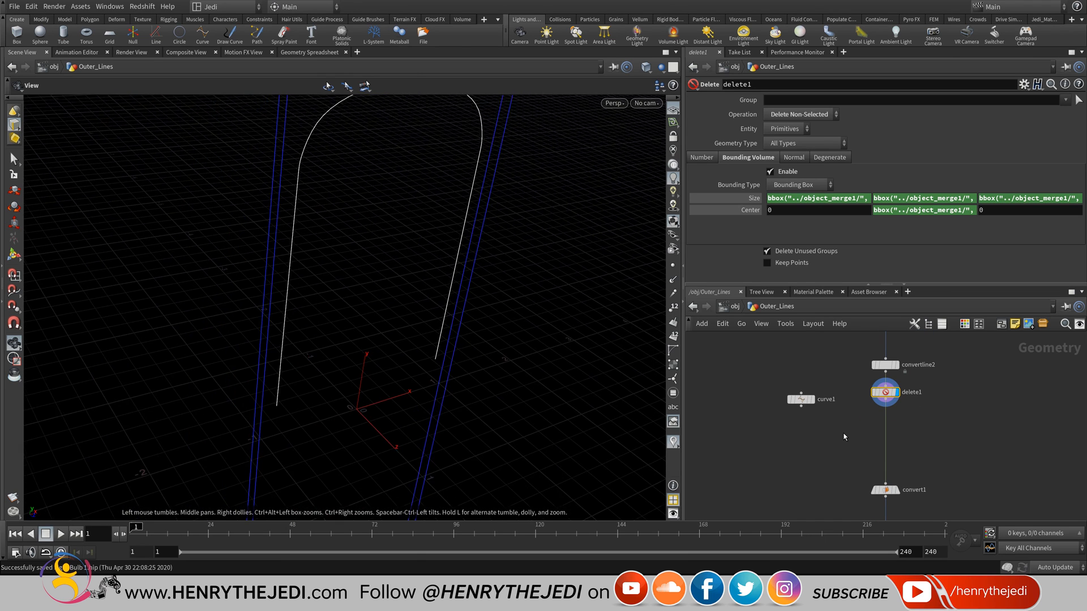
{"action": "middle_click_drag", "start_coordinate": [345, 308], "coordinate": [344, 292]}
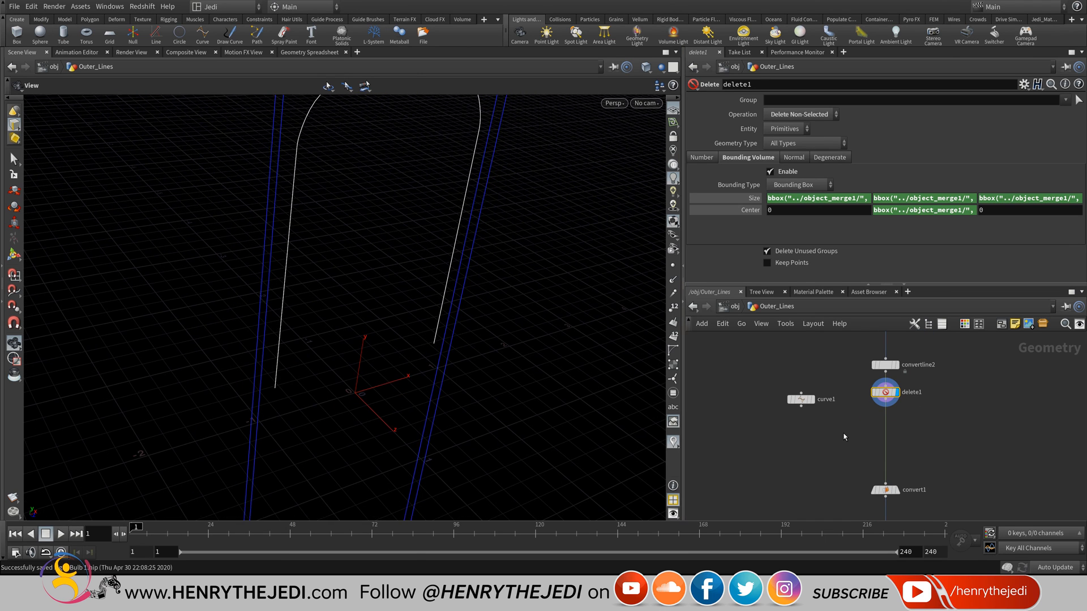
- Add a Merge node that combines curve1 and delete1, and display it
{"action": "key", "text": "Tab"}
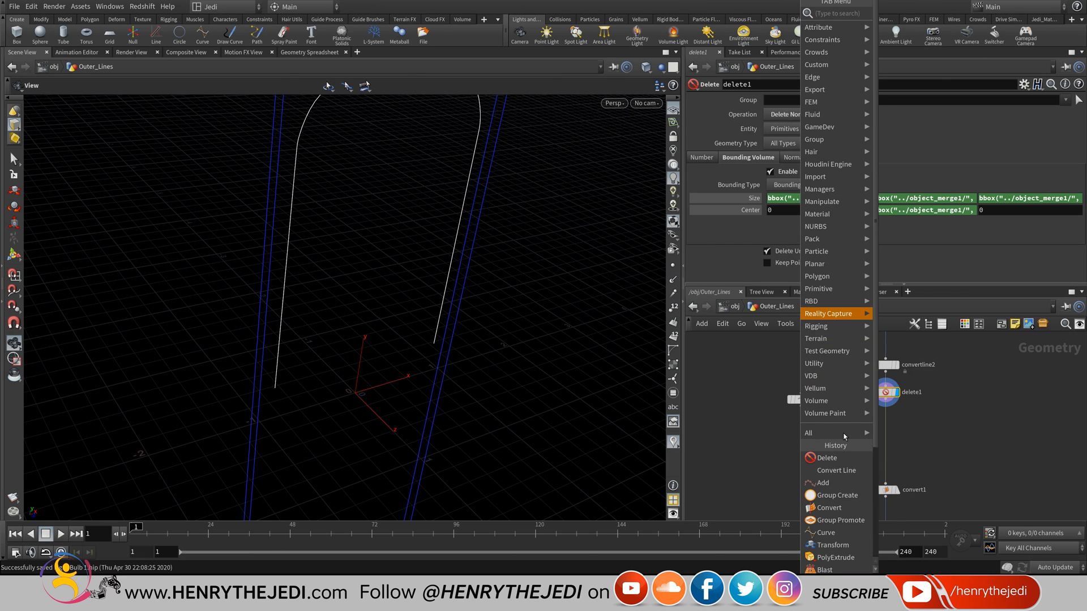
{"action": "mouse_move", "coordinate": [815, 363]}
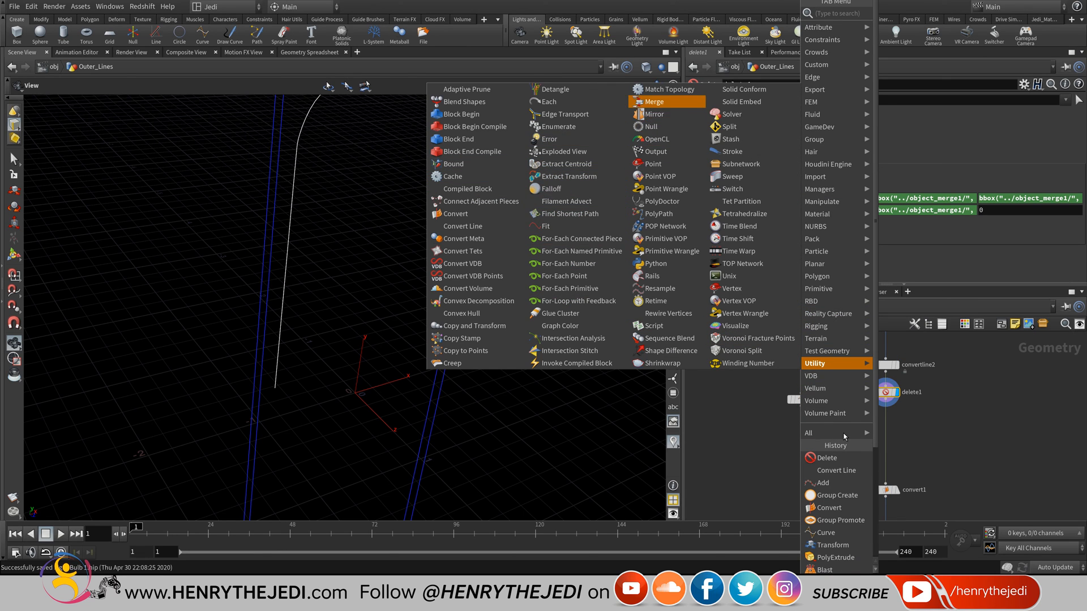
{"action": "left_click", "coordinate": [654, 102]}
{"action": "left_click", "coordinate": [844, 436]}
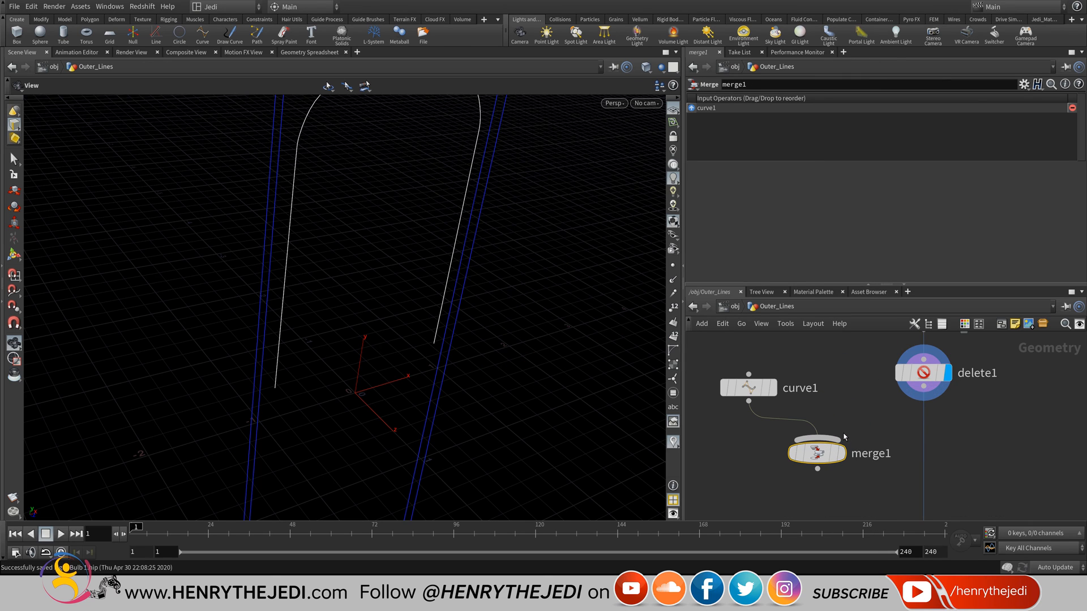
{"action": "left_click", "coordinate": [843, 436]}
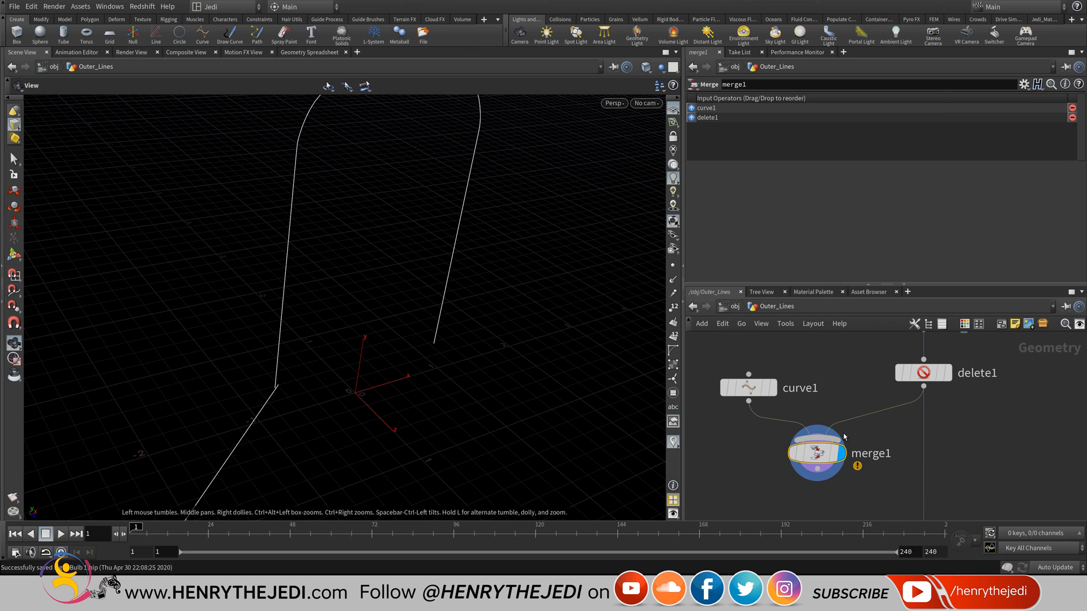
- With delete1 templated and curve1 displayed, insert an Edit node between curve1 and merge1
{"action": "mouse_move", "coordinate": [344, 307]}
{"action": "left_mouse_down"}
{"action": "mouse_move", "coordinate": [390, 257]}
{"action": "mouse_move", "coordinate": [476, 250]}
{"action": "mouse_move", "coordinate": [382, 285]}
{"action": "left_mouse_up"}
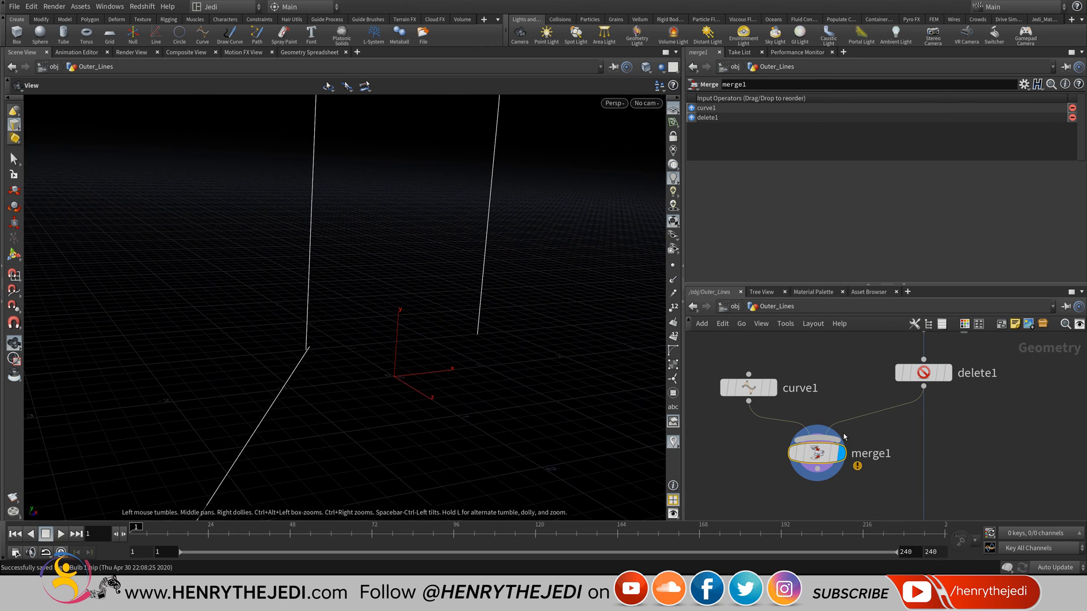
{"action": "middle_click_drag", "start_coordinate": [382, 286], "coordinate": [417, 261]}
{"action": "mouse_move", "coordinate": [417, 260]}
{"action": "right_mouse_down"}
{"action": "mouse_move", "coordinate": [526, 263]}
{"action": "mouse_move", "coordinate": [506, 263]}
{"action": "right_mouse_up"}
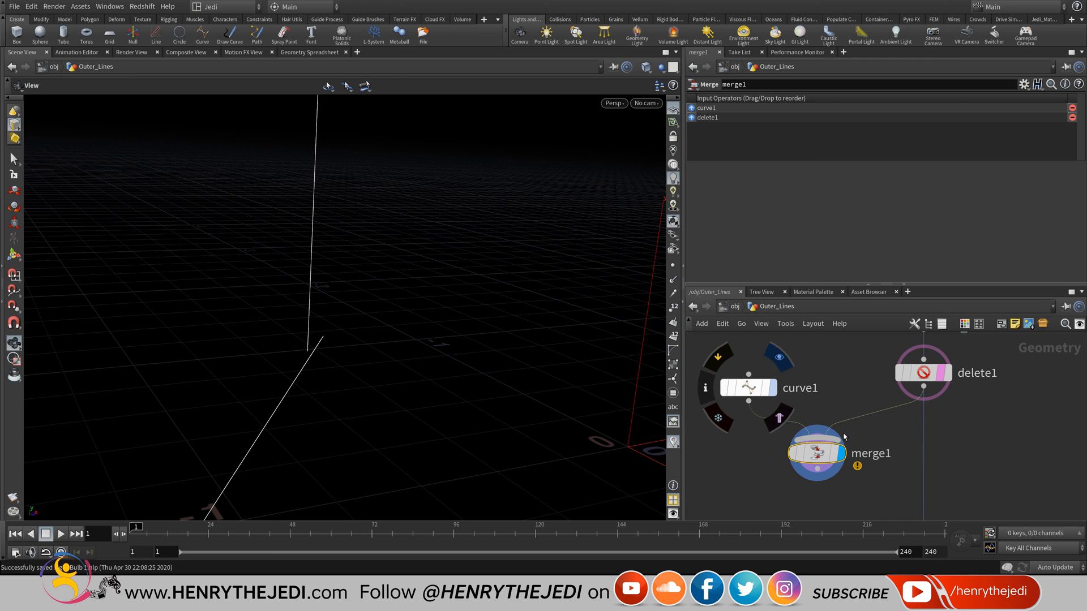
{"action": "left_click", "coordinate": [747, 388]}
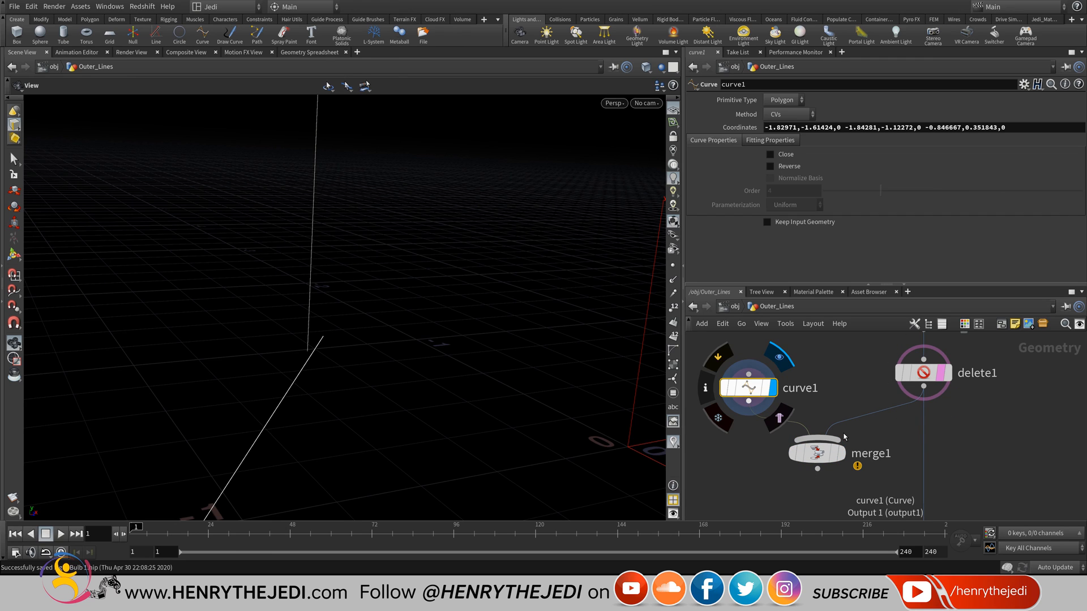
{"action": "key", "text": "Tab"}
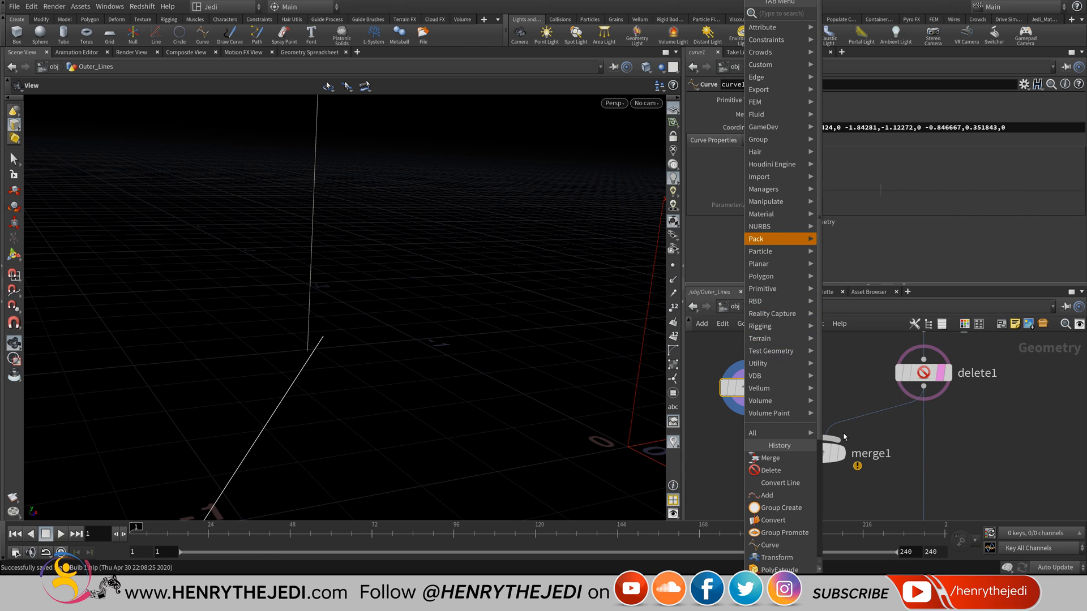
{"action": "mouse_move", "coordinate": [781, 201]}
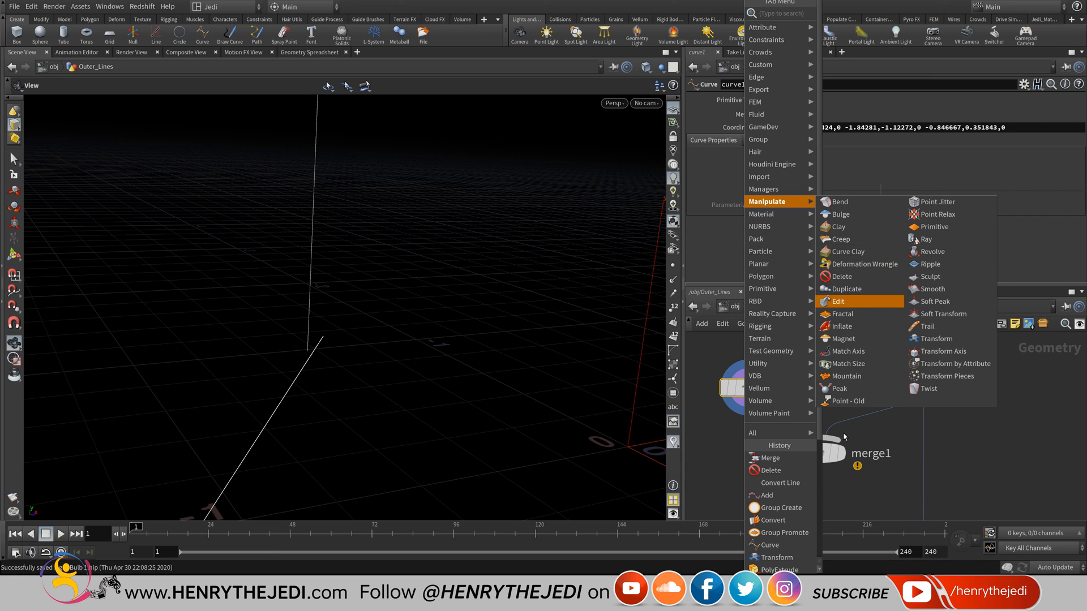
{"action": "left_click", "coordinate": [843, 302]}
{"action": "left_click", "coordinate": [843, 436]}
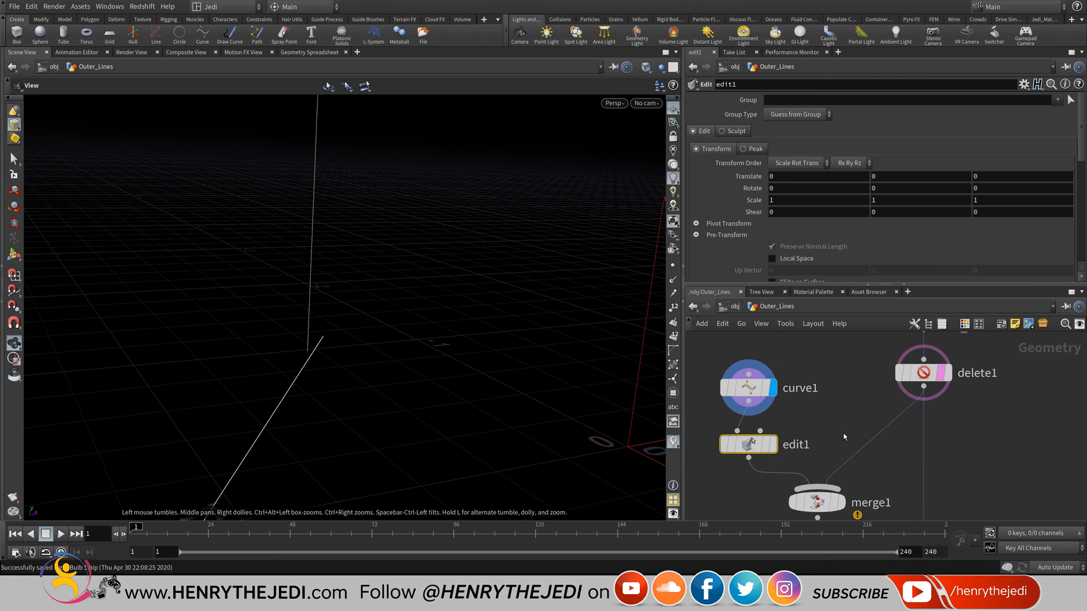
- Switch to the Front view and display edit1
{"action": "left_click", "coordinate": [614, 103]}
{"action": "mouse_move", "coordinate": [620, 128]}
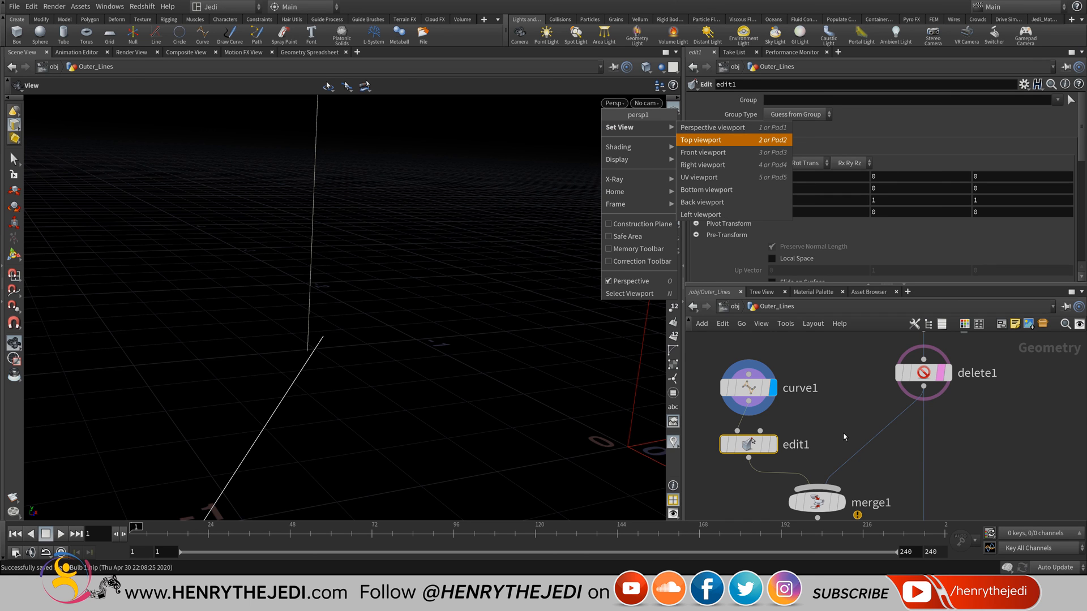
{"action": "left_click", "coordinate": [703, 152]}
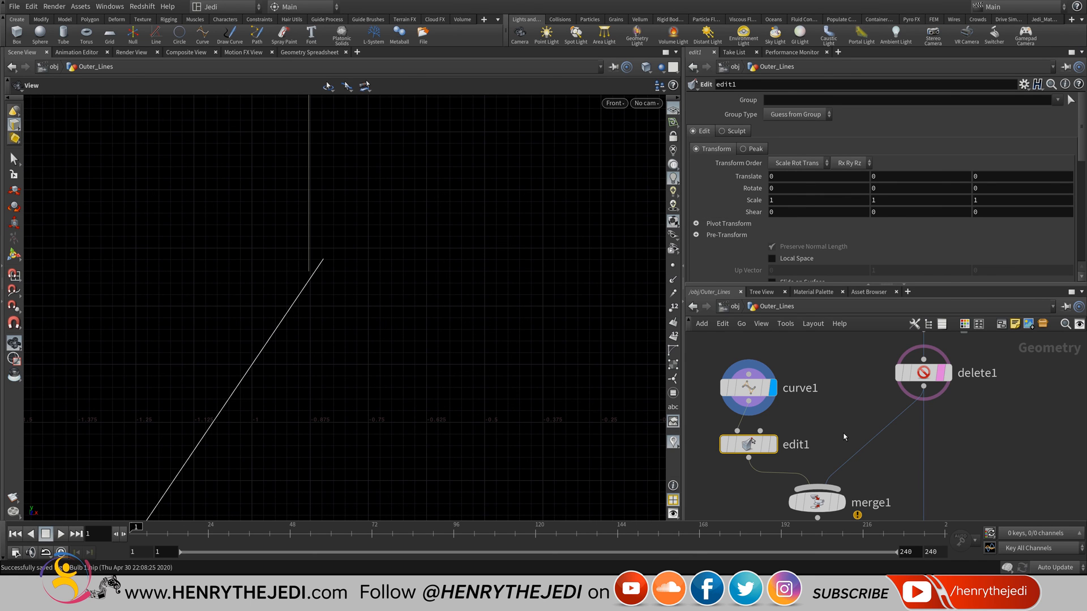
{"action": "left_click", "coordinate": [772, 445]}
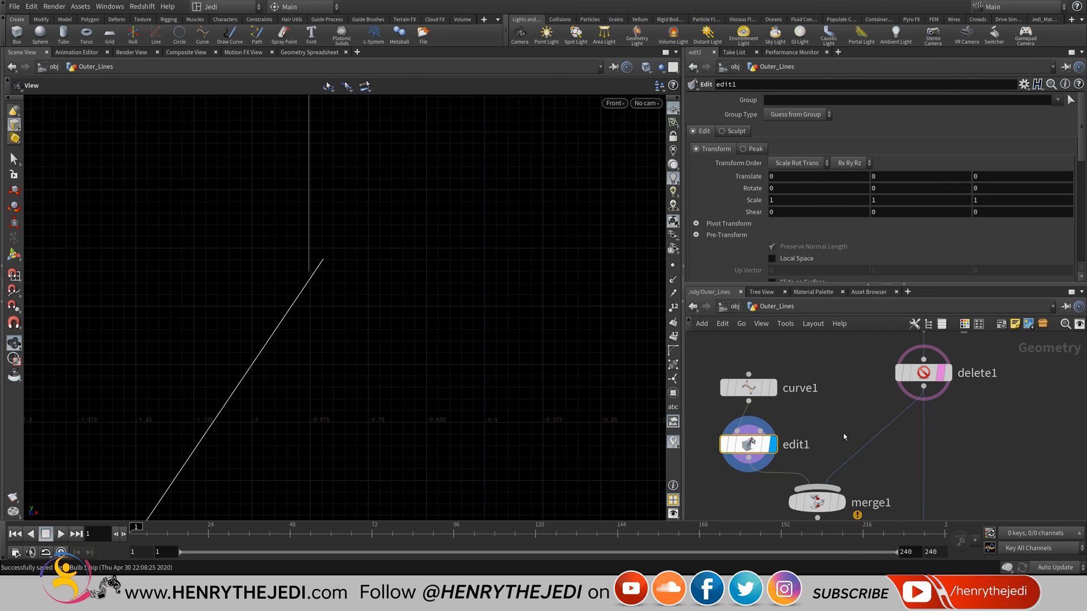
- Set edit1's group to the curve's upper end point (2) and move it by about -0.031, -0.027 onto the lower end of the templated line
{"action": "key", "text": "s"}
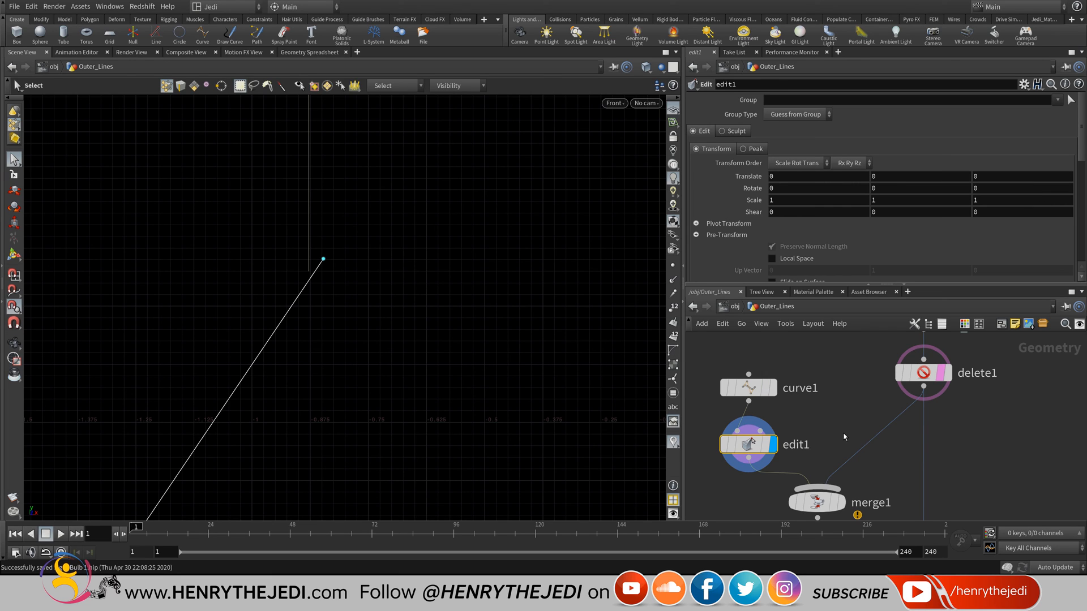
{"action": "left_click", "coordinate": [1071, 99]}
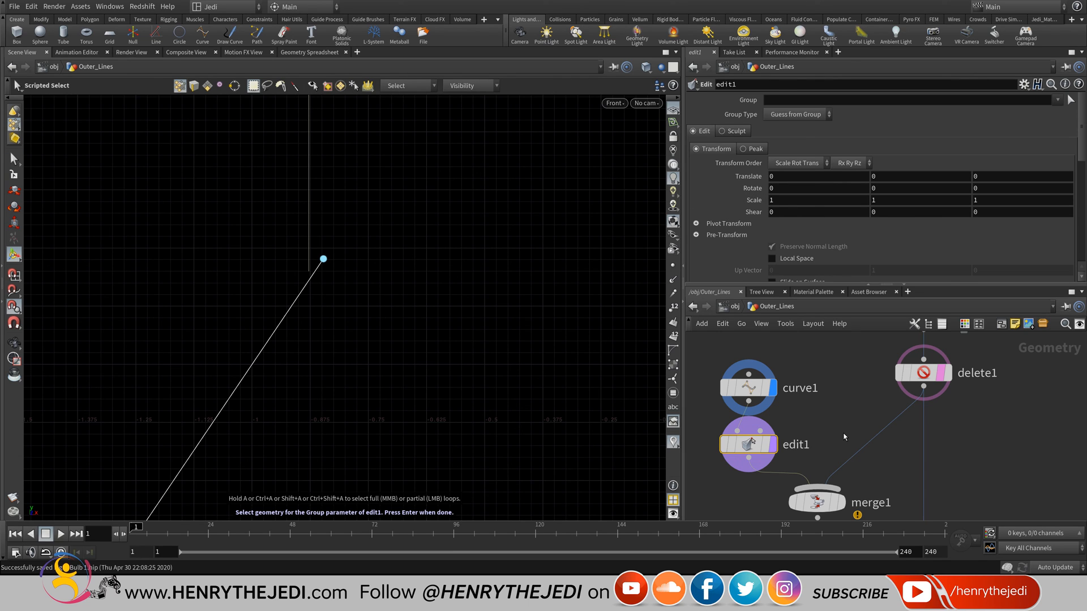
{"action": "key", "text": "Return"}
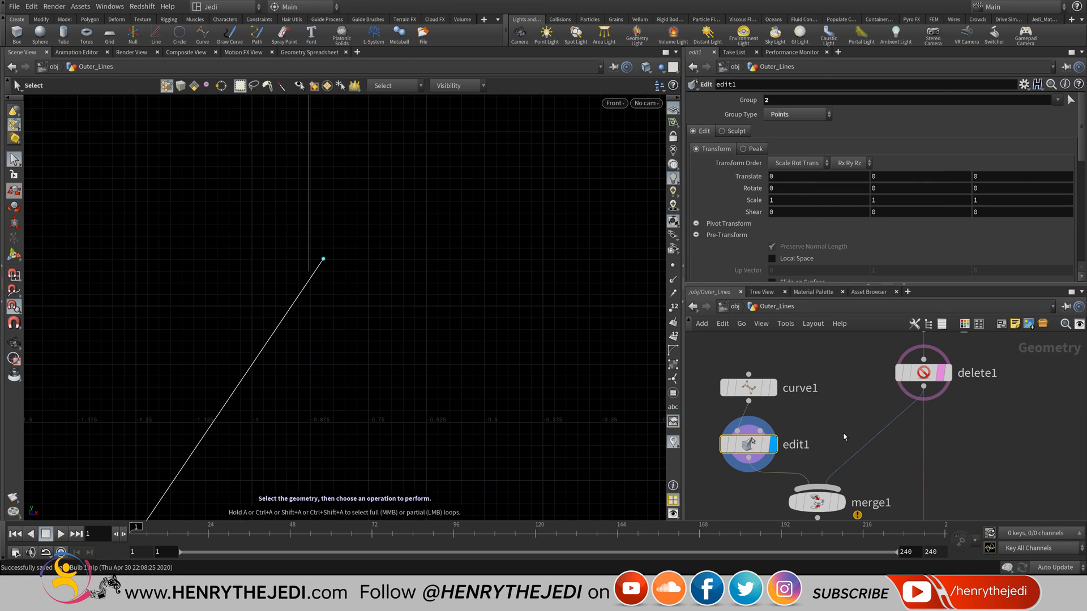
{"action": "key", "text": "t"}
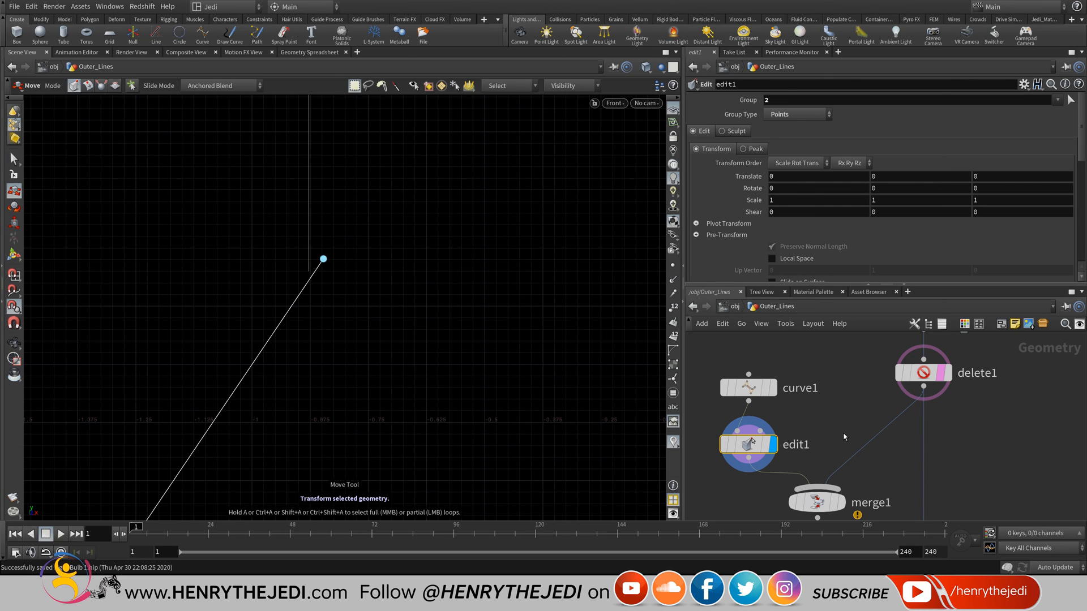
{"action": "mouse_move", "coordinate": [323, 259]}
{"action": "left_mouse_down"}
{"action": "mouse_move", "coordinate": [308, 272]}
{"action": "mouse_move", "coordinate": [323, 277]}
{"action": "mouse_move", "coordinate": [308, 272]}
{"action": "left_mouse_up"}
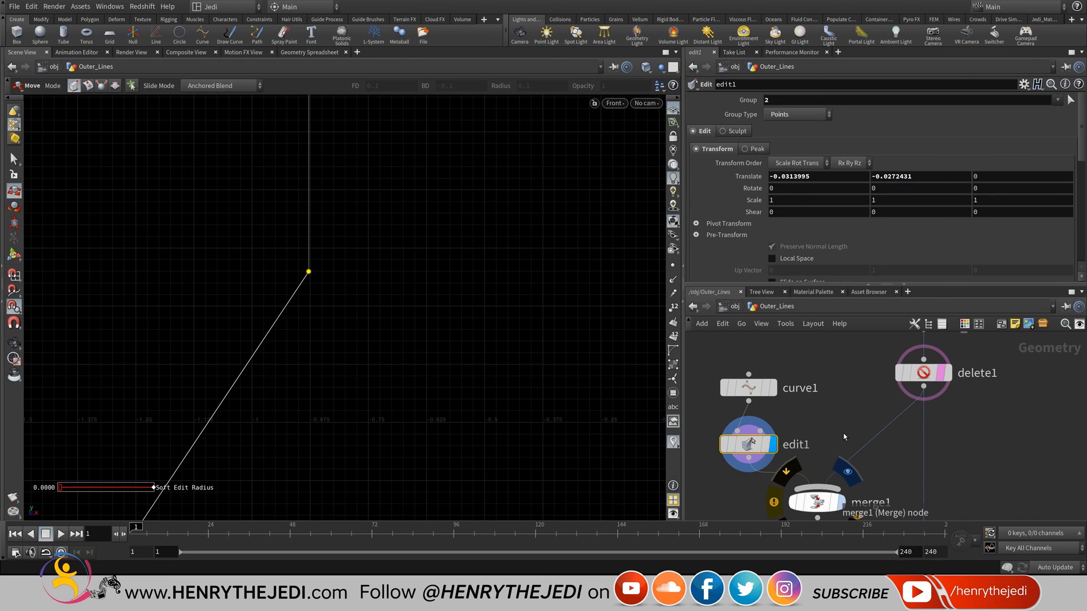
- Display merge1 in the Perspective view to check the joined profile, and save the scene
{"action": "left_click", "coordinate": [840, 502]}
{"action": "left_click", "coordinate": [615, 103]}
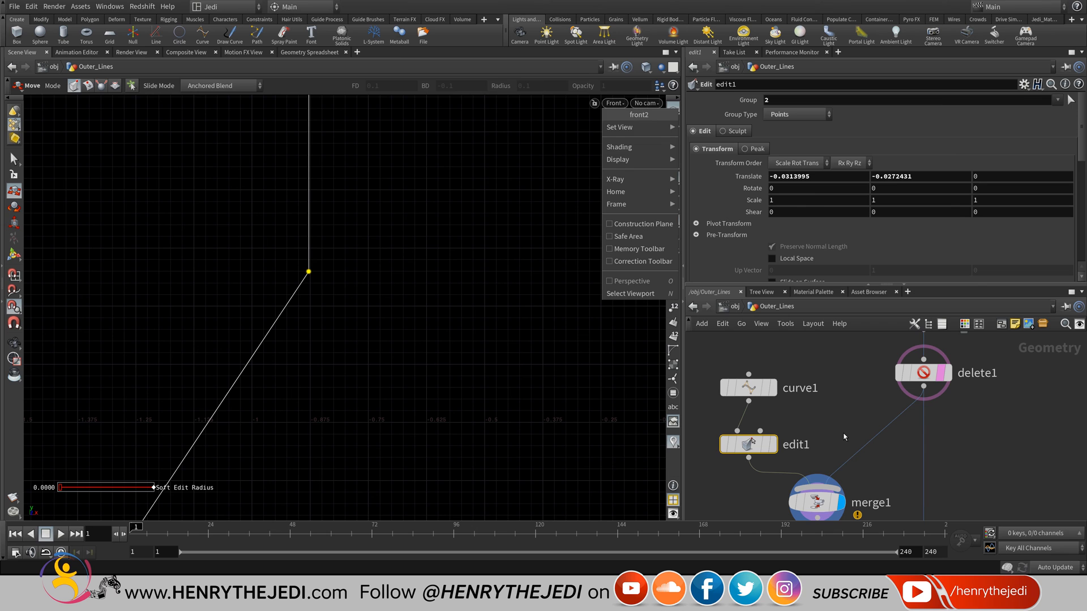
{"action": "mouse_move", "coordinate": [622, 127]}
{"action": "left_click", "coordinate": [713, 127]}
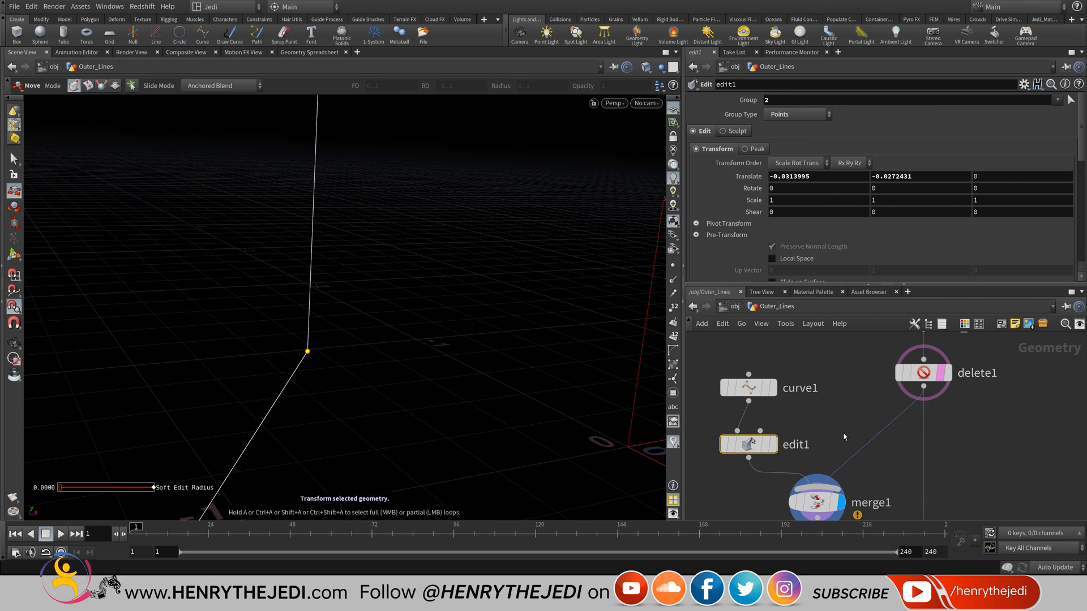
{"action": "left_click", "coordinate": [14, 343]}
{"action": "scroll", "coordinate": [473, 221], "scroll_direction": "down", "scroll_amount": 2}
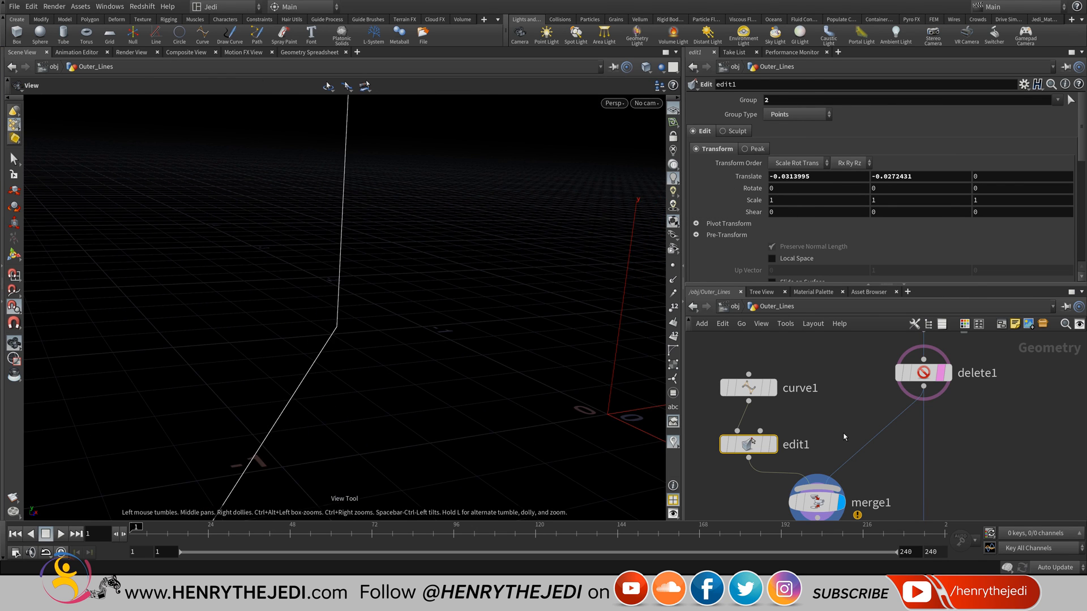
{"action": "scroll", "coordinate": [474, 227], "scroll_direction": "down", "scroll_amount": 6}
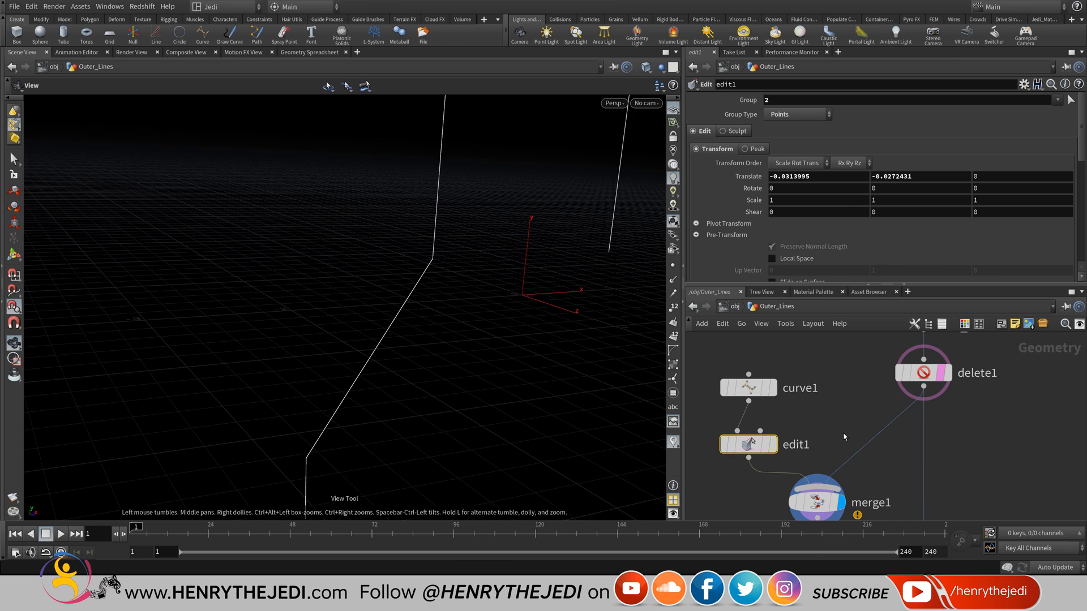
{"action": "scroll", "coordinate": [474, 226], "scroll_direction": "down", "scroll_amount": 5}
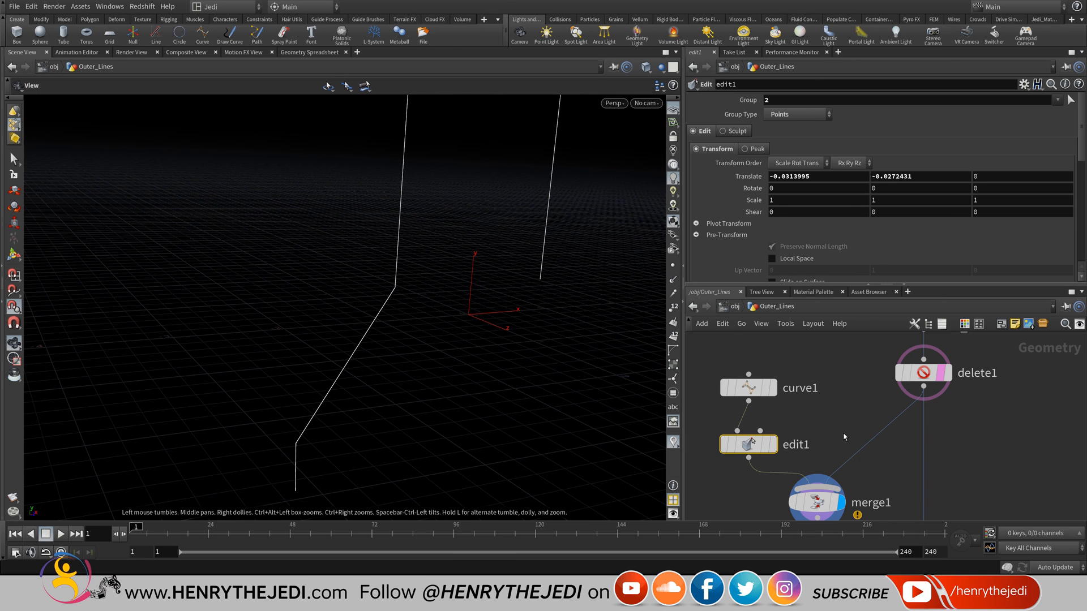
{"action": "key", "text": "ctrl+s"}
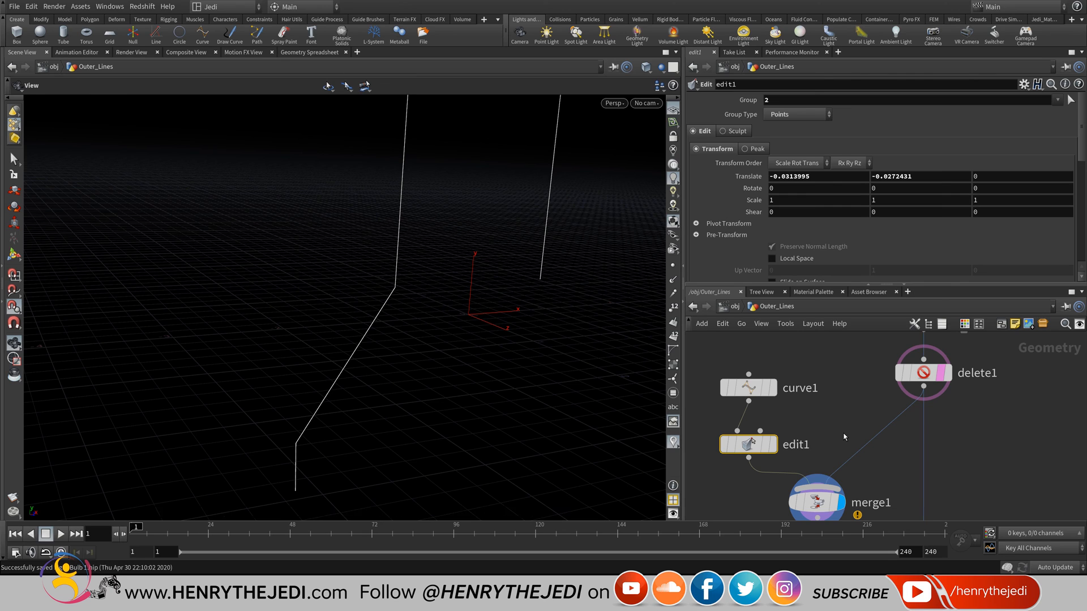
- Move curve1 and edit1 together away from merge1 in the network, and display edit1
{"action": "middle_click_drag", "start_coordinate": [844, 437], "coordinate": [920, 446]}
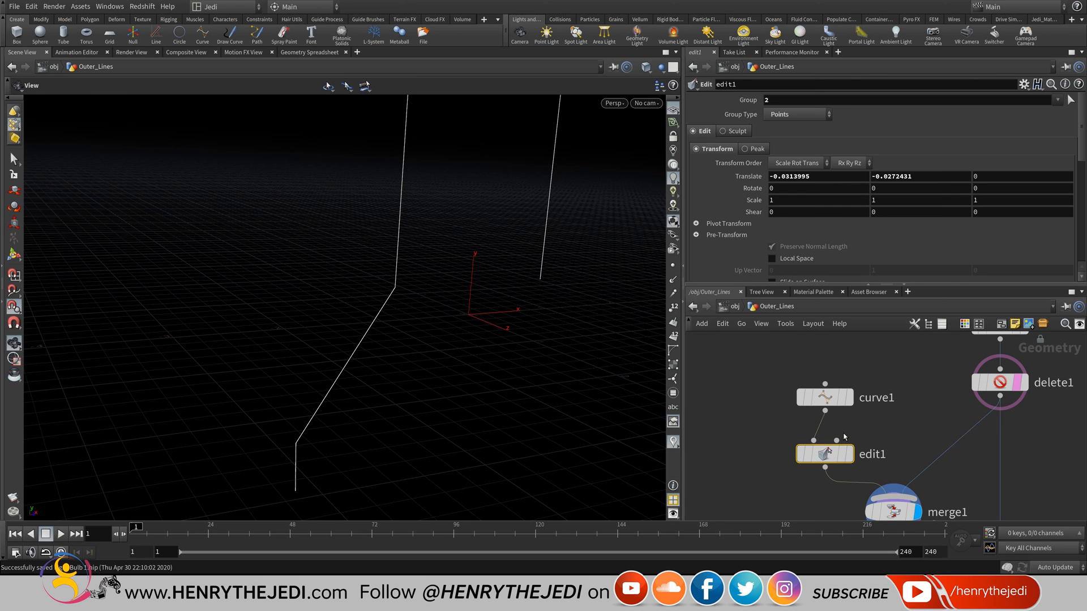
{"action": "left_click_drag", "start_coordinate": [894, 458], "coordinate": [785, 366]}
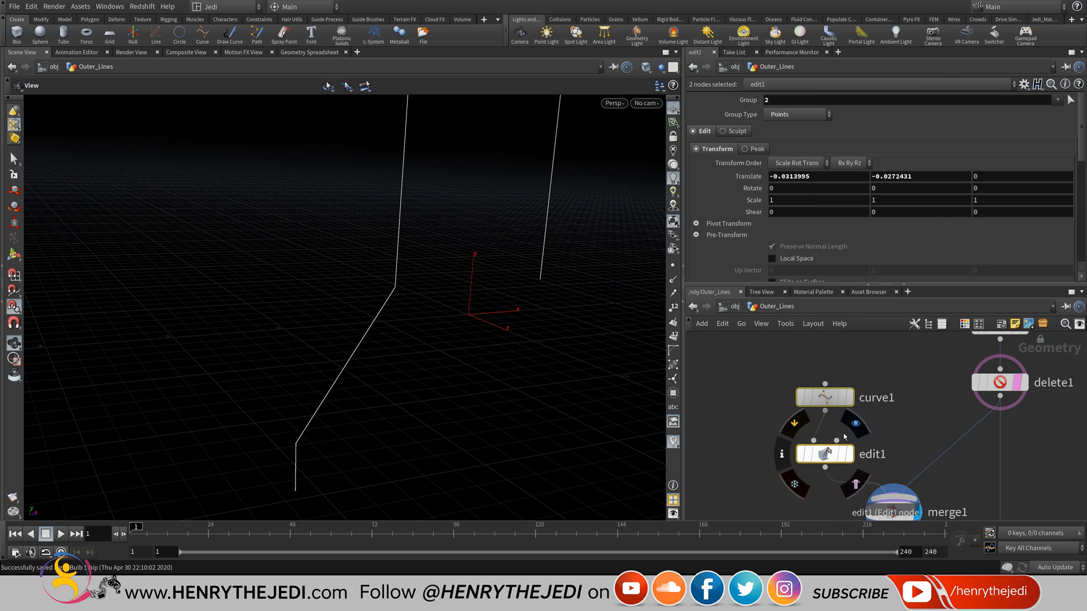
{"action": "left_click_drag", "start_coordinate": [824, 454], "coordinate": [751, 445]}
{"action": "middle_click_drag", "start_coordinate": [430, 306], "coordinate": [317, 314]}
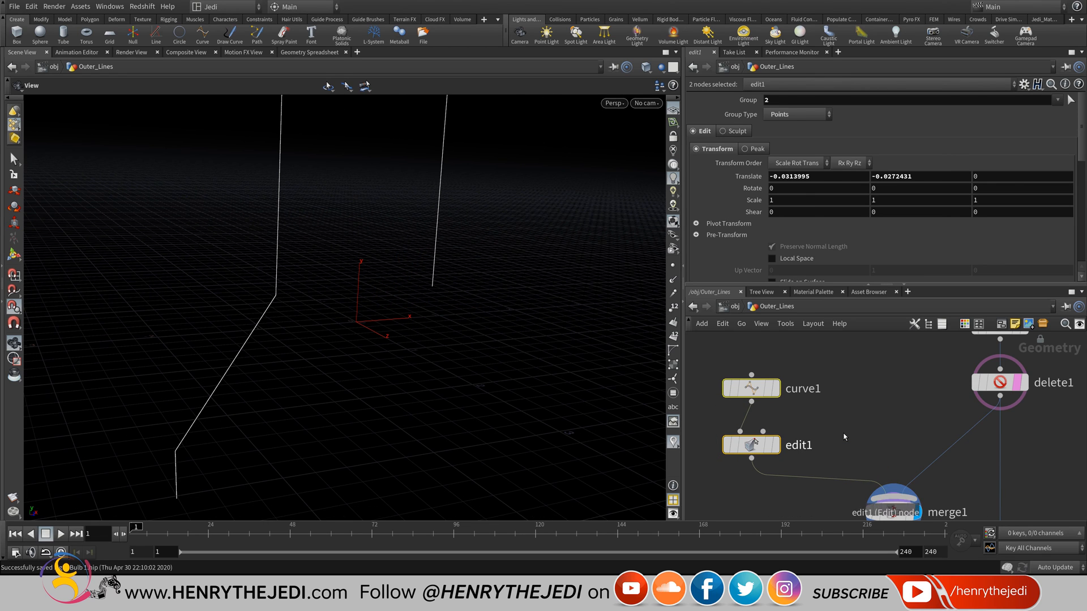
{"action": "left_click", "coordinate": [776, 445]}
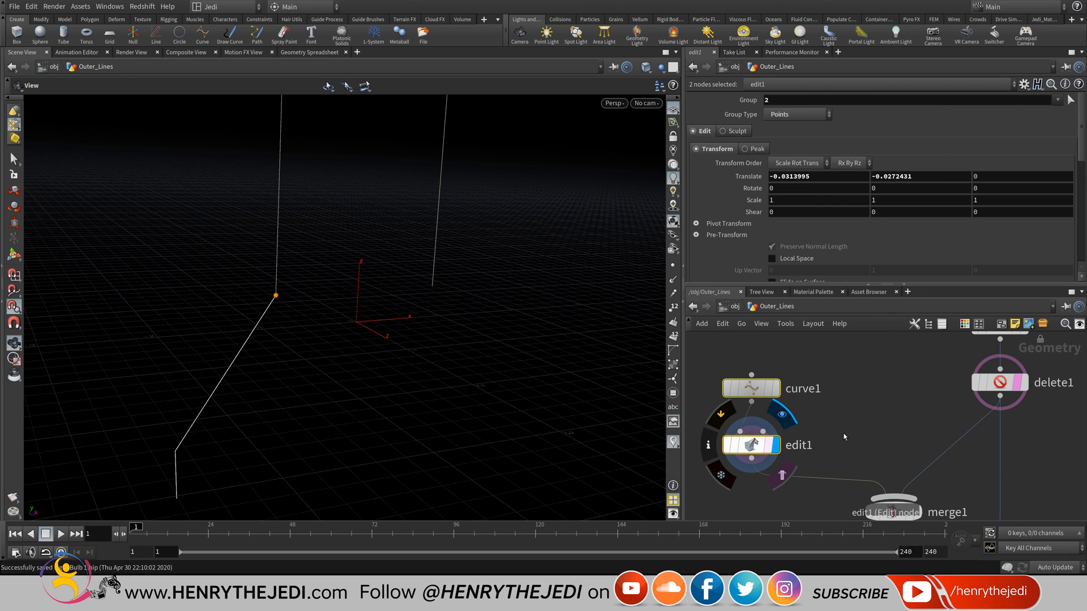
- Display only edit1's curve by turning off the template display of delete1's profile line
{"action": "left_click", "coordinate": [768, 444]}
{"action": "left_click", "coordinate": [768, 445]}
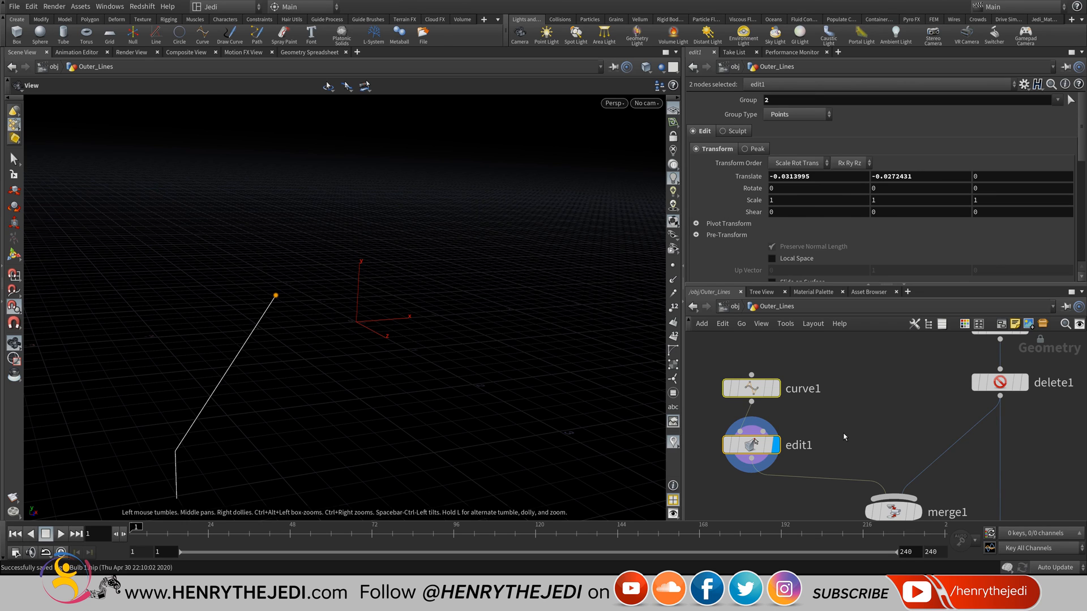
{"action": "middle_click_drag", "start_coordinate": [843, 437], "coordinate": [870, 381]}
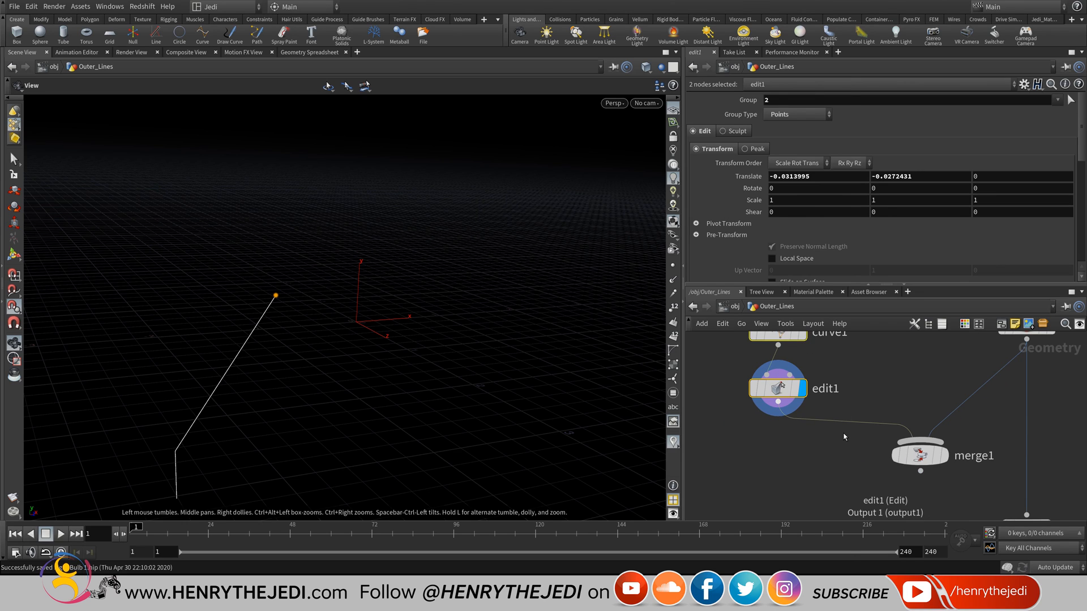
{"action": "key", "text": "Tab"}
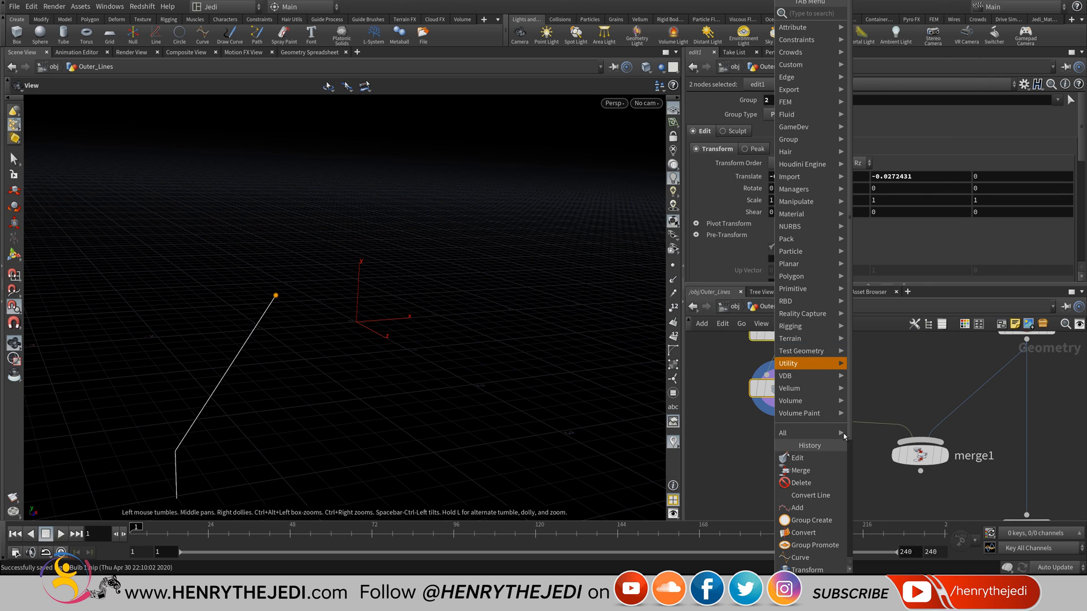
{"action": "mouse_move", "coordinate": [808, 363]}
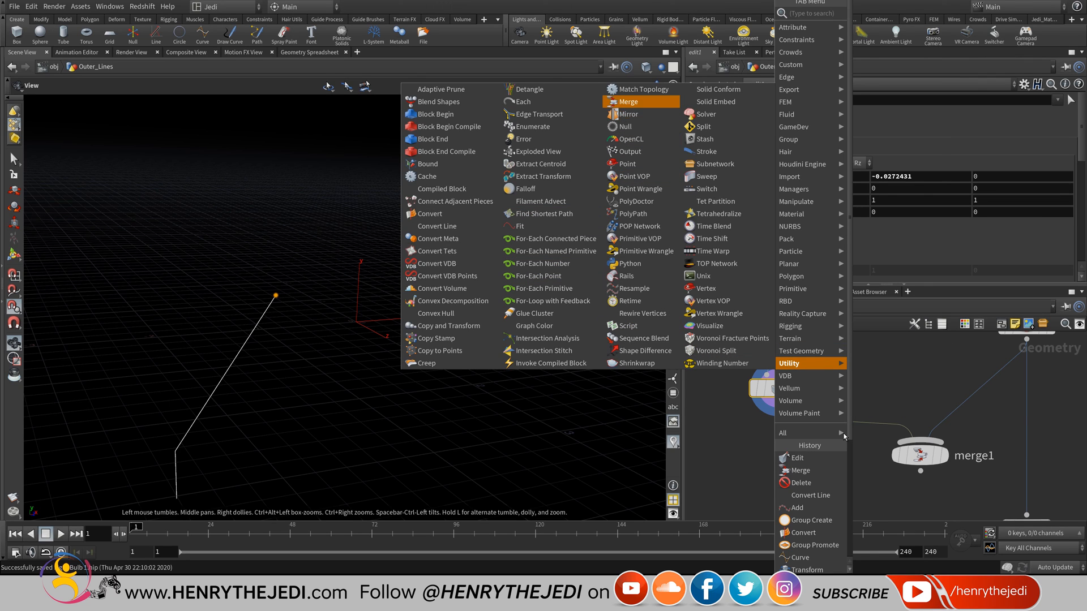
{"action": "key", "text": "Return"}
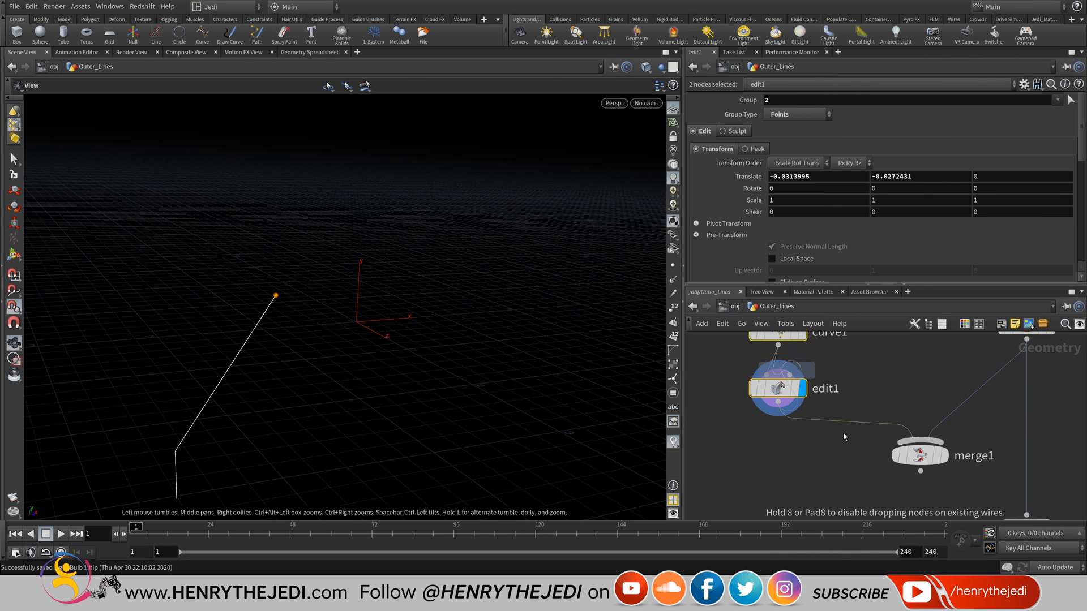
{"action": "key", "text": "Escape"}
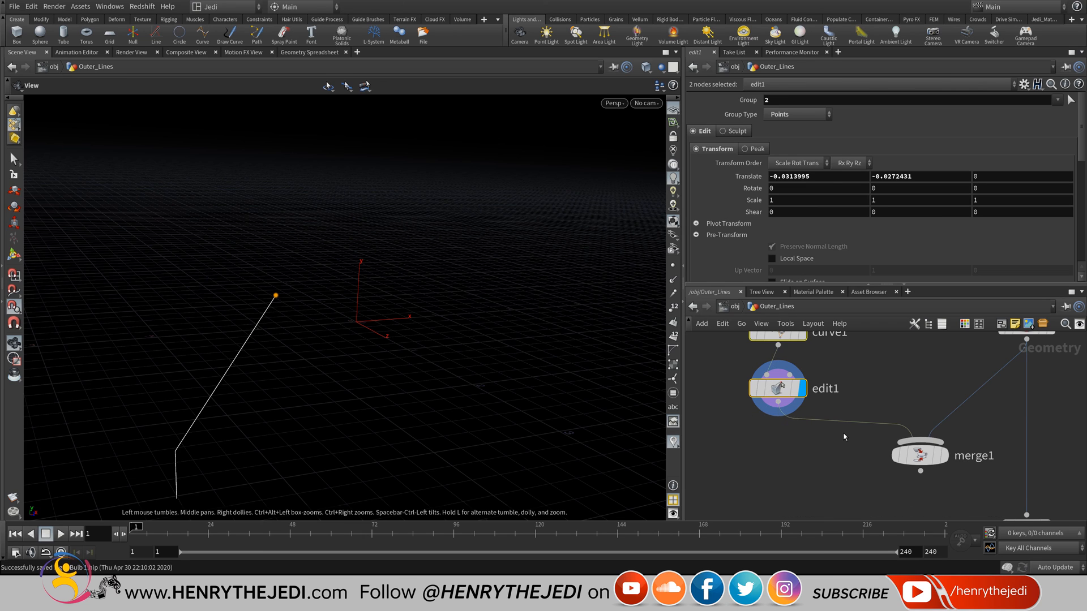
- Insert a Mirror node between edit1 and merge1 to duplicate the lower curve on the opposite side
{"action": "left_click", "coordinate": [843, 437]}
{"action": "key", "text": "Tab"}
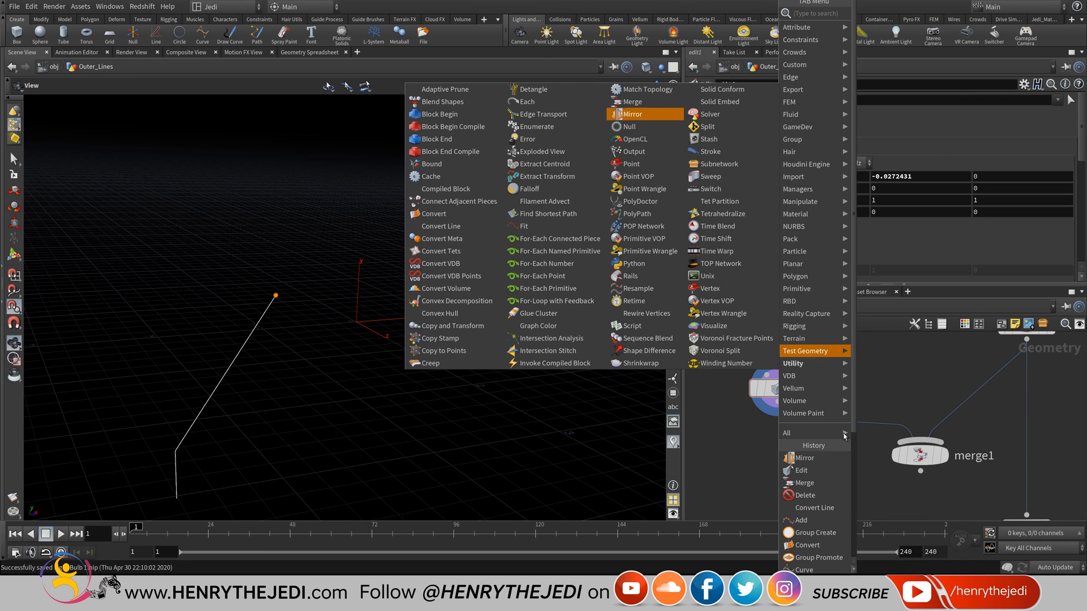
{"action": "left_click", "coordinate": [633, 114]}
{"action": "left_click", "coordinate": [844, 437]}
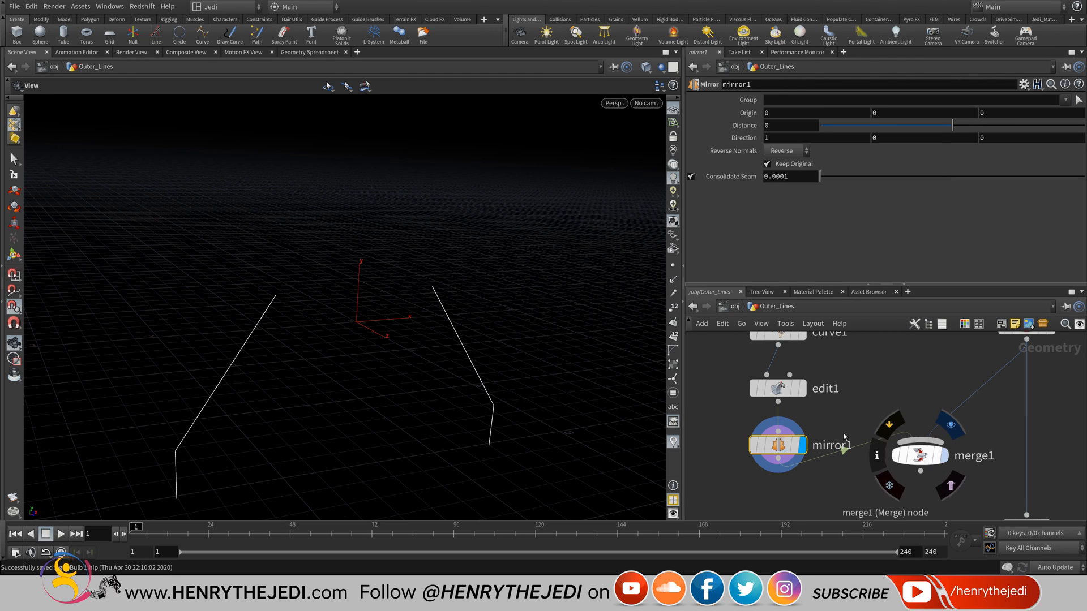
- Display merge1 and compare the full mirrored outline with the lamp reference photo
{"action": "middle_click_drag", "start_coordinate": [427, 236], "coordinate": [402, 269]}
{"action": "scroll", "coordinate": [403, 269], "scroll_direction": "down", "scroll_amount": 4}
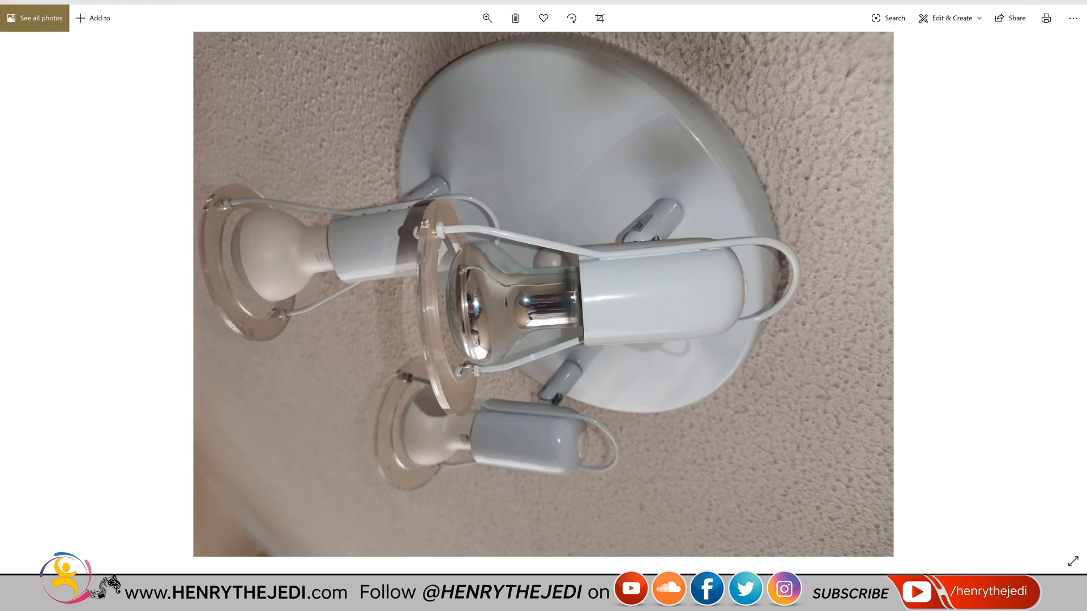
{"action": "mouse_move", "coordinate": [278, 590]}
{"action": "left_click", "coordinate": [283, 555]}
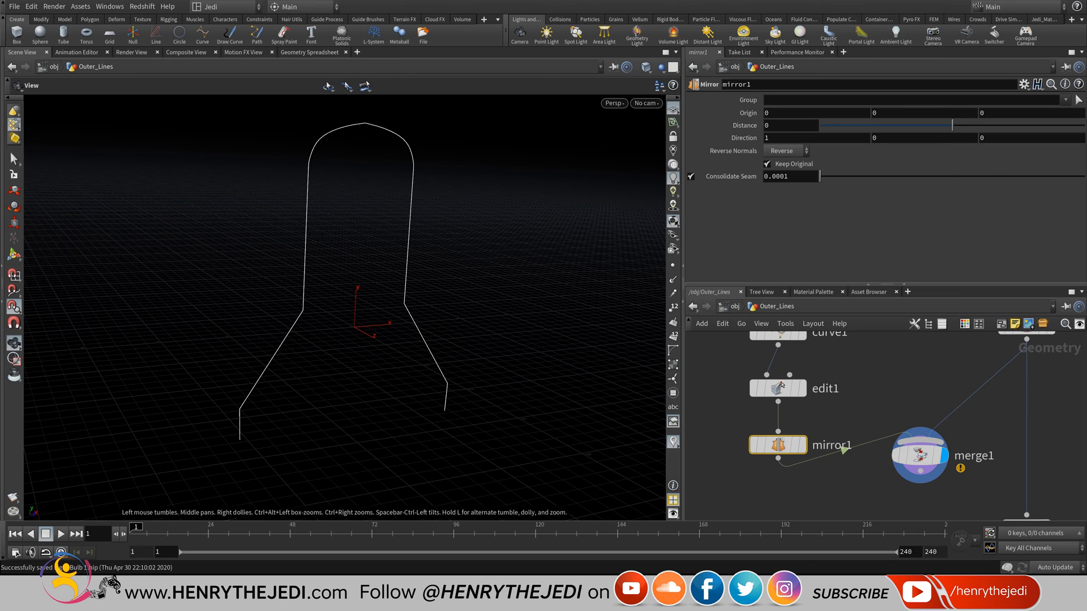
- Move curve1, edit1 and mirror1 together away from merge1 in the network, and save the scene
{"action": "key", "text": "h"}
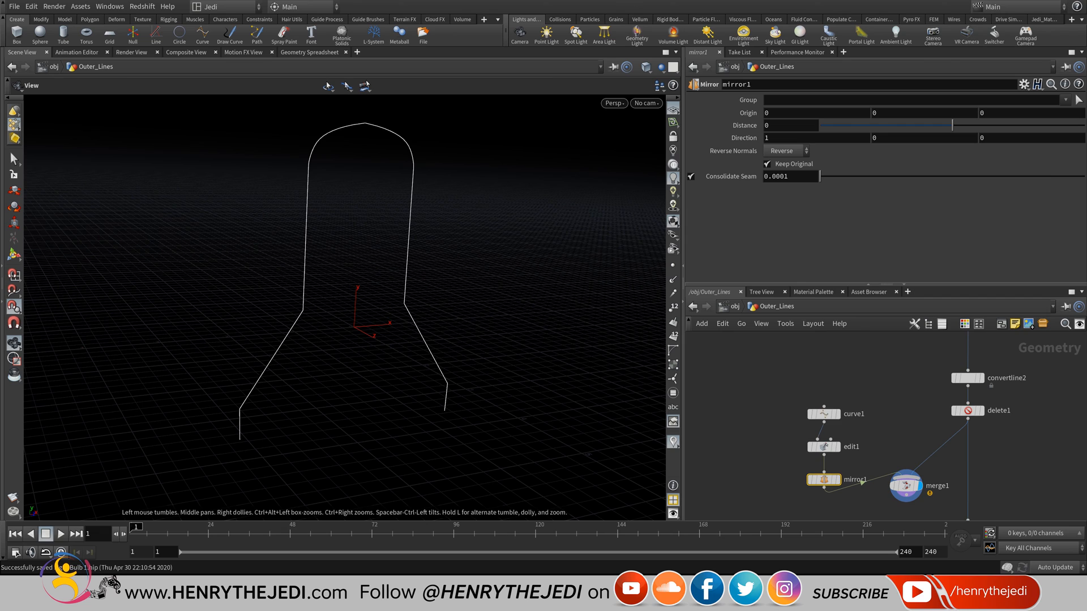
{"action": "left_click_drag", "start_coordinate": [770, 386], "coordinate": [807, 447]}
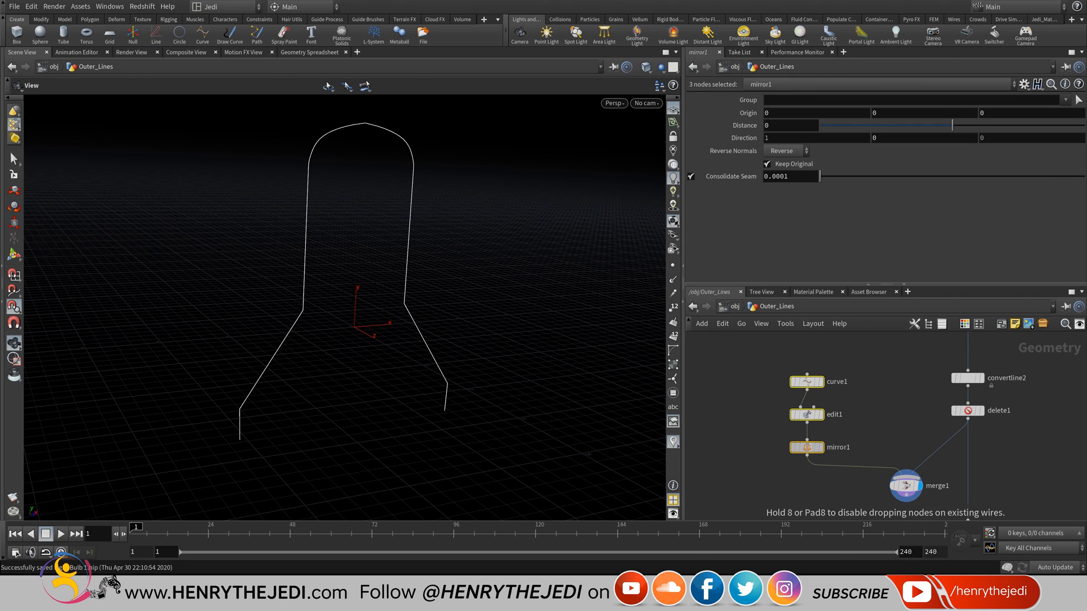
{"action": "key", "text": "ctrl+s"}
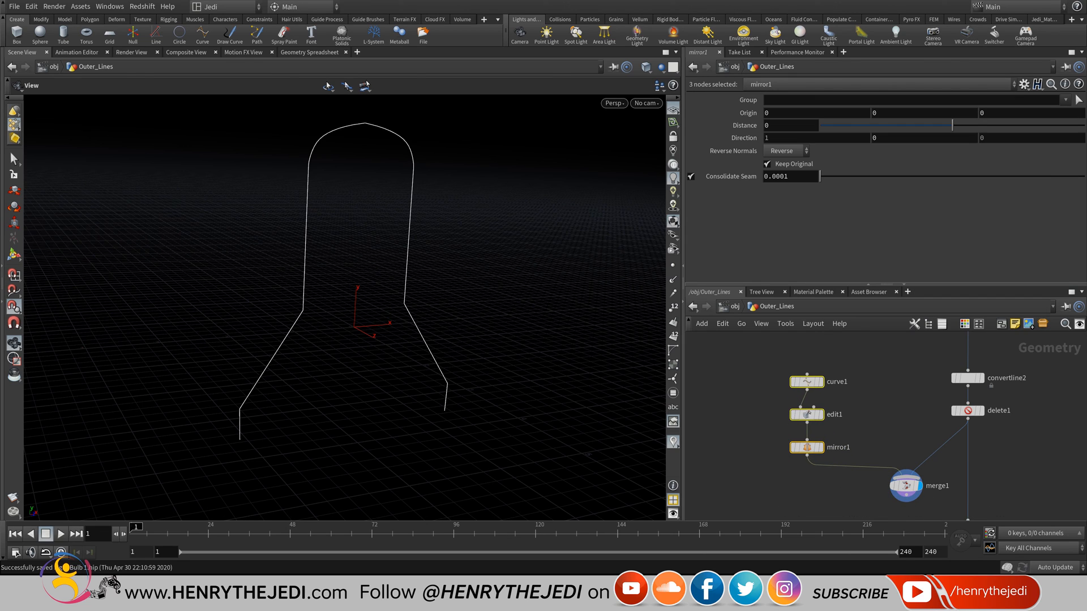
- Connect merge1's output to convert1's input and display convert1
{"action": "middle_click_drag", "start_coordinate": [928, 509], "coordinate": [860, 432]}
{"action": "scroll", "coordinate": [864, 463], "scroll_direction": "up", "scroll_amount": 3}
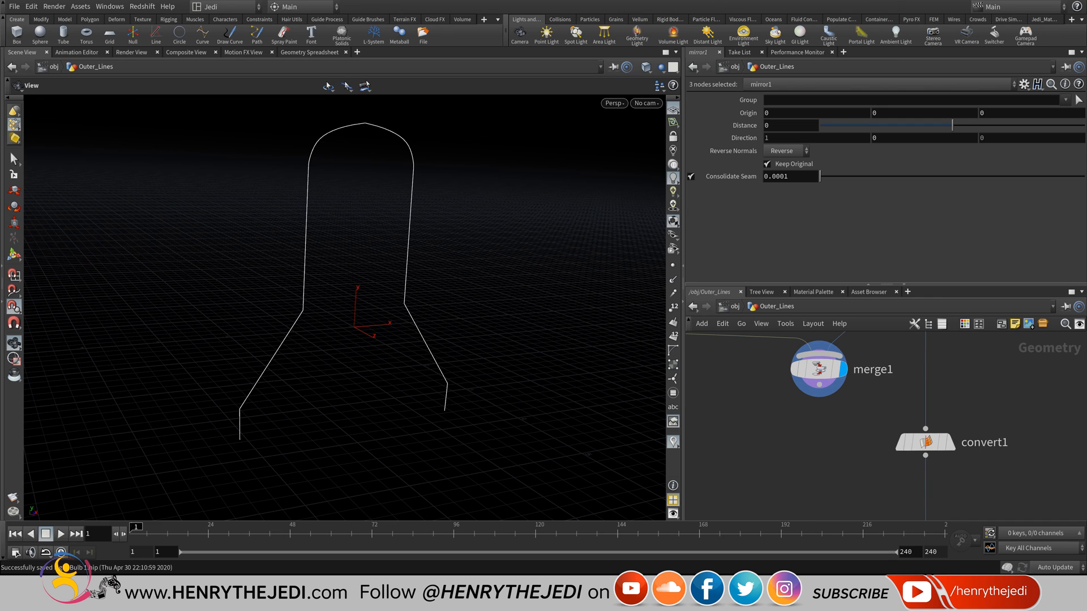
{"action": "left_click", "coordinate": [818, 385]}
{"action": "left_click", "coordinate": [925, 428]}
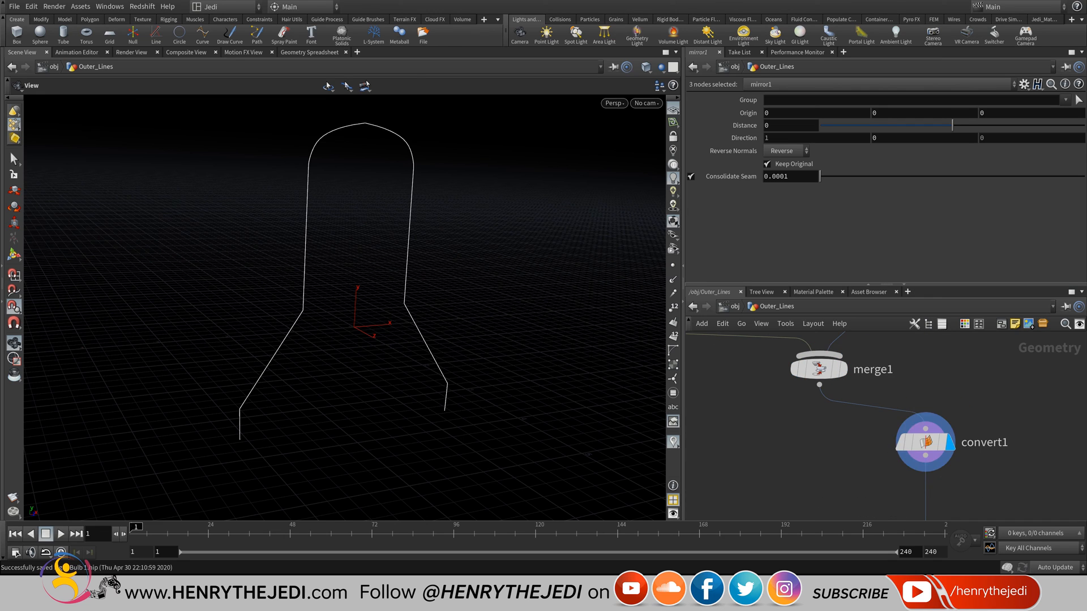
- Insert a PolyWire node between convert1 and convertline1 and display it
{"action": "middle_click_drag", "start_coordinate": [872, 464], "coordinate": [861, 428]}
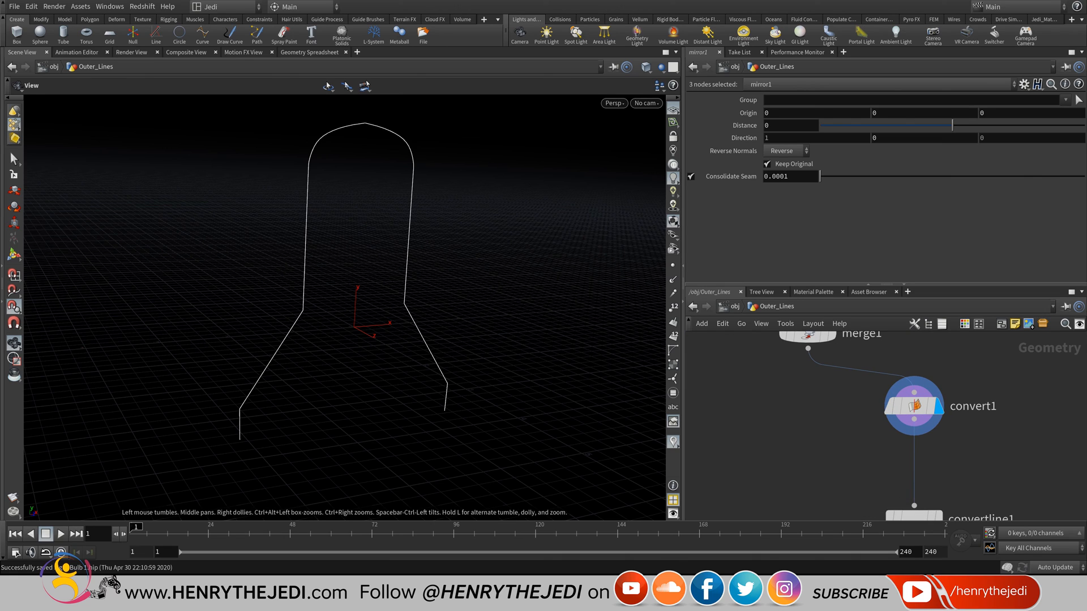
{"action": "key", "text": "Tab"}
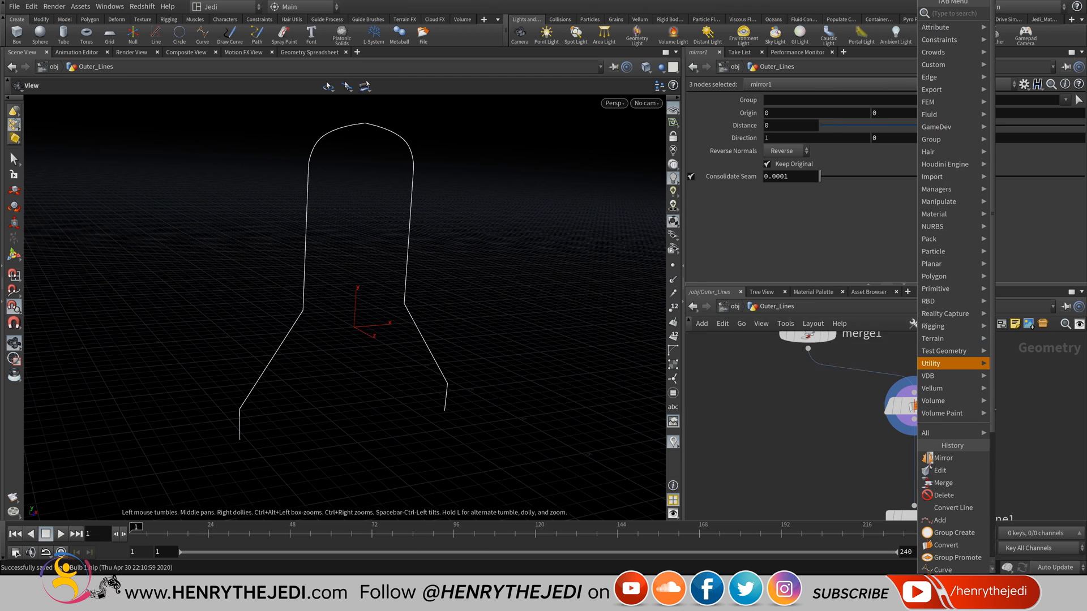
{"action": "mouse_move", "coordinate": [930, 363]}
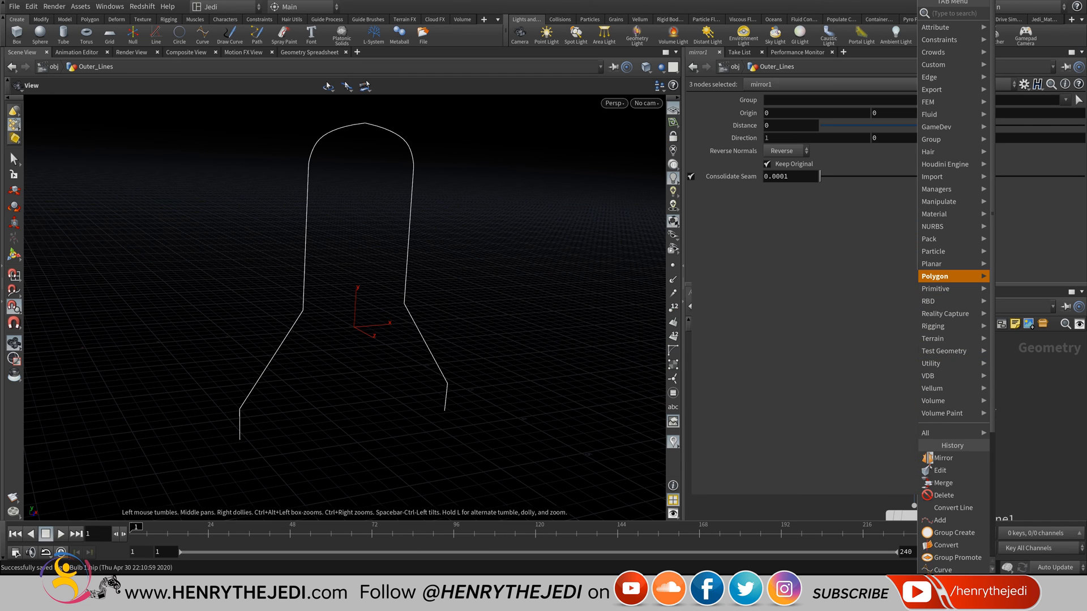
{"action": "mouse_move", "coordinate": [935, 277]}
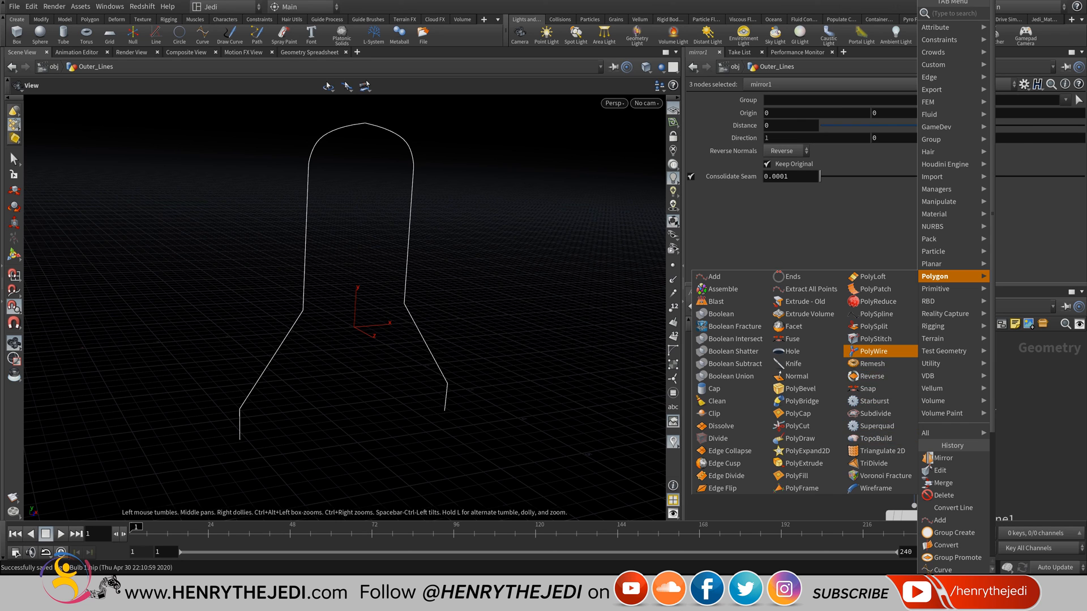
{"action": "left_click", "coordinate": [873, 351]}
{"action": "left_click", "coordinate": [914, 463]}
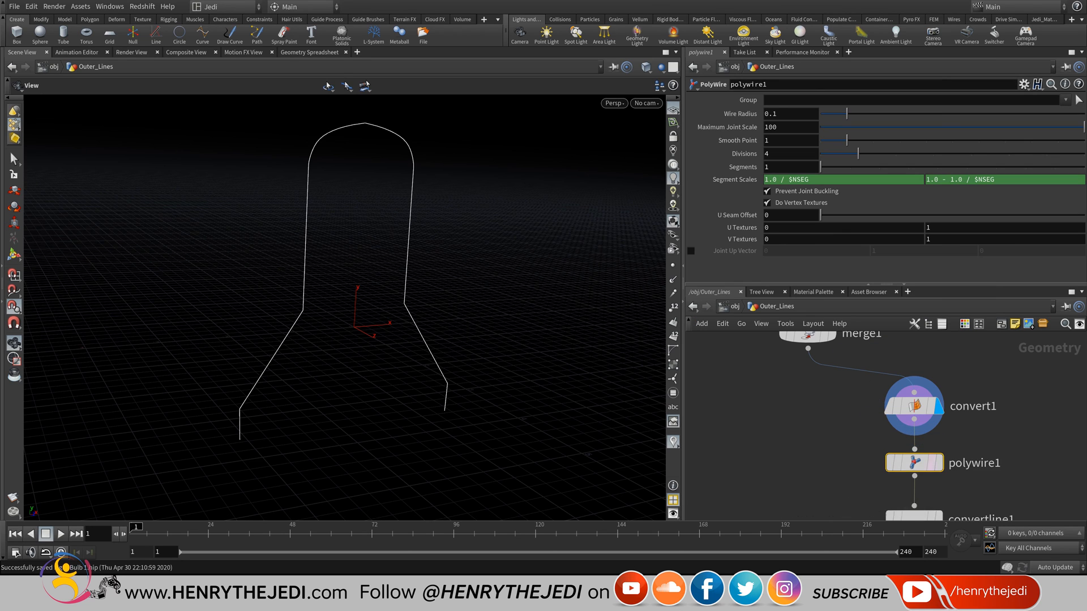
{"action": "left_click", "coordinate": [938, 463]}
- Examine the wire mesh closely along both legs and at the bends
{"action": "scroll", "coordinate": [272, 235], "scroll_direction": "up", "scroll_amount": 4}
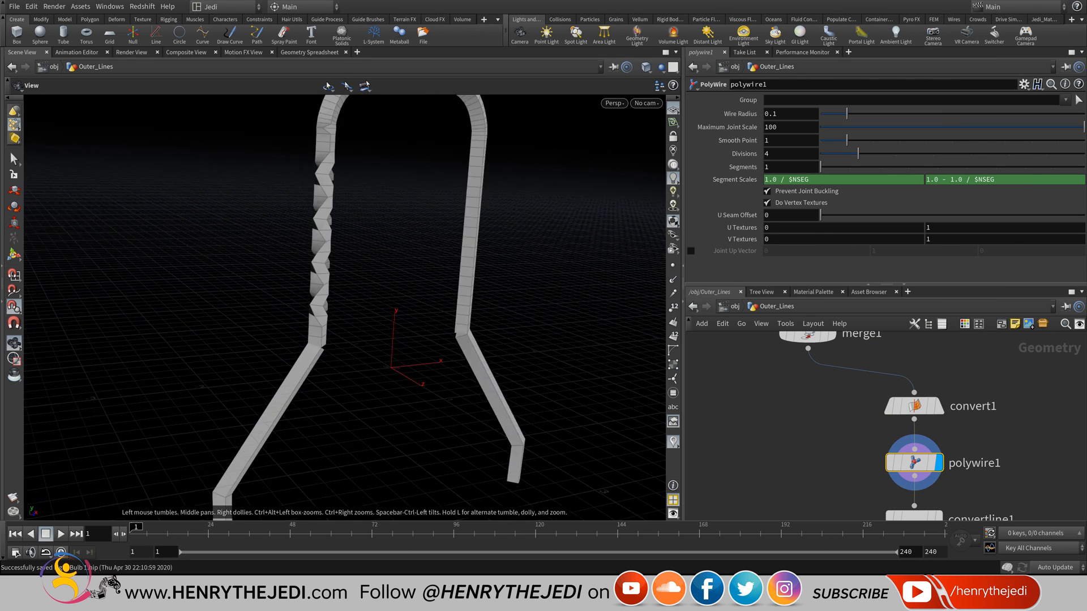
{"action": "scroll", "coordinate": [261, 221], "scroll_direction": "up", "scroll_amount": 3}
{"action": "left_click_drag", "start_coordinate": [266, 226], "coordinate": [262, 255]}
{"action": "scroll", "coordinate": [274, 196], "scroll_direction": "up", "scroll_amount": 6}
{"action": "scroll", "coordinate": [273, 204], "scroll_direction": "down", "scroll_amount": 5}
{"action": "scroll", "coordinate": [275, 231], "scroll_direction": "down", "scroll_amount": 5}
{"action": "scroll", "coordinate": [261, 255], "scroll_direction": "up", "scroll_amount": 2}
{"action": "scroll", "coordinate": [261, 254], "scroll_direction": "down", "scroll_amount": 2}
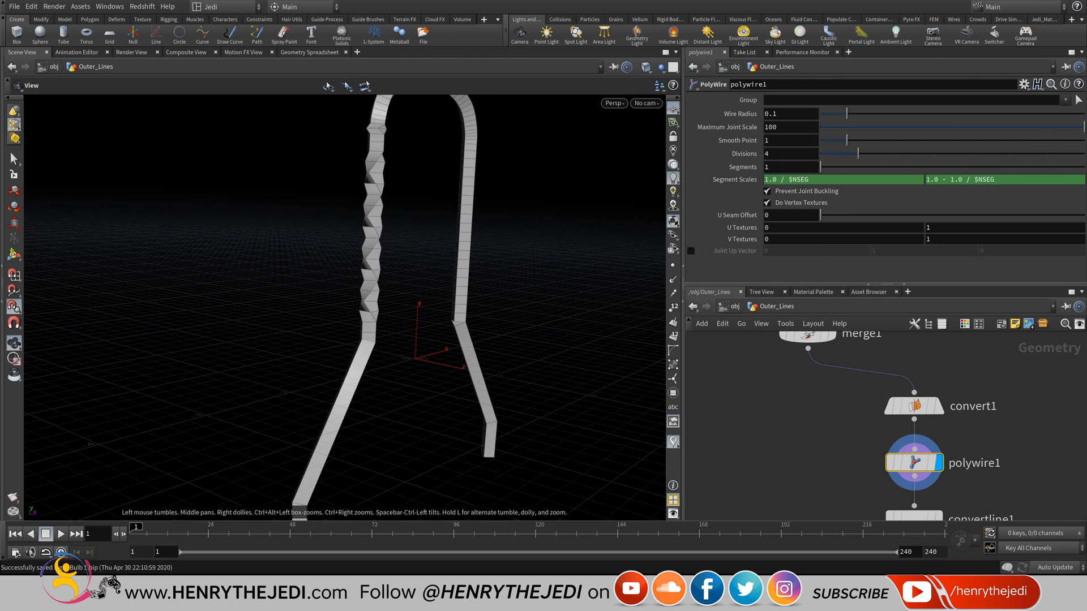
- Save the scene and set polywire1's divisions to 10
{"action": "key", "text": "ctrl+s"}
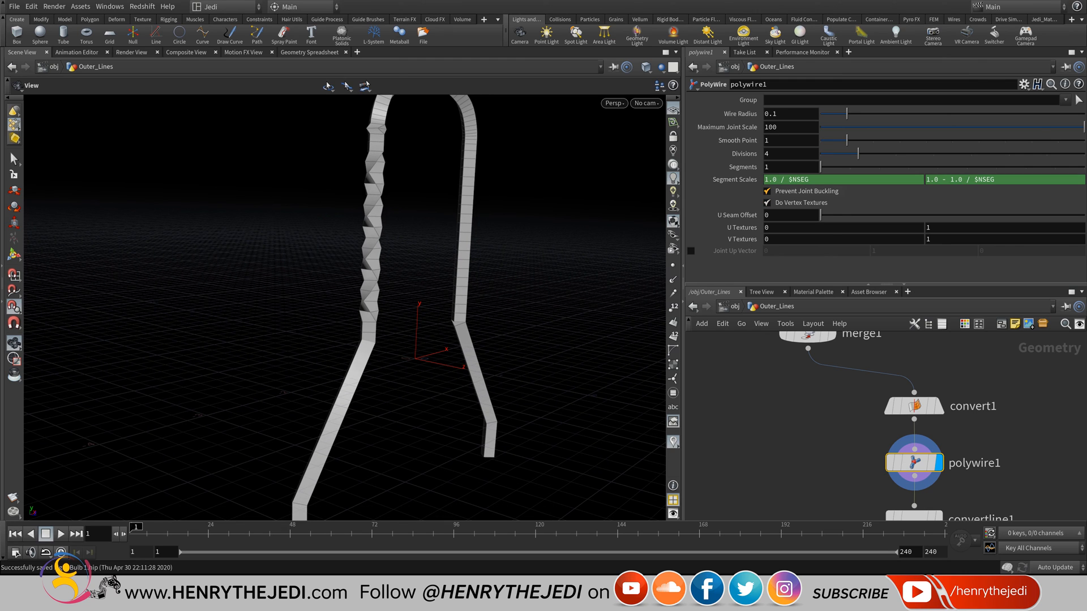
{"action": "left_click", "coordinate": [767, 202]}
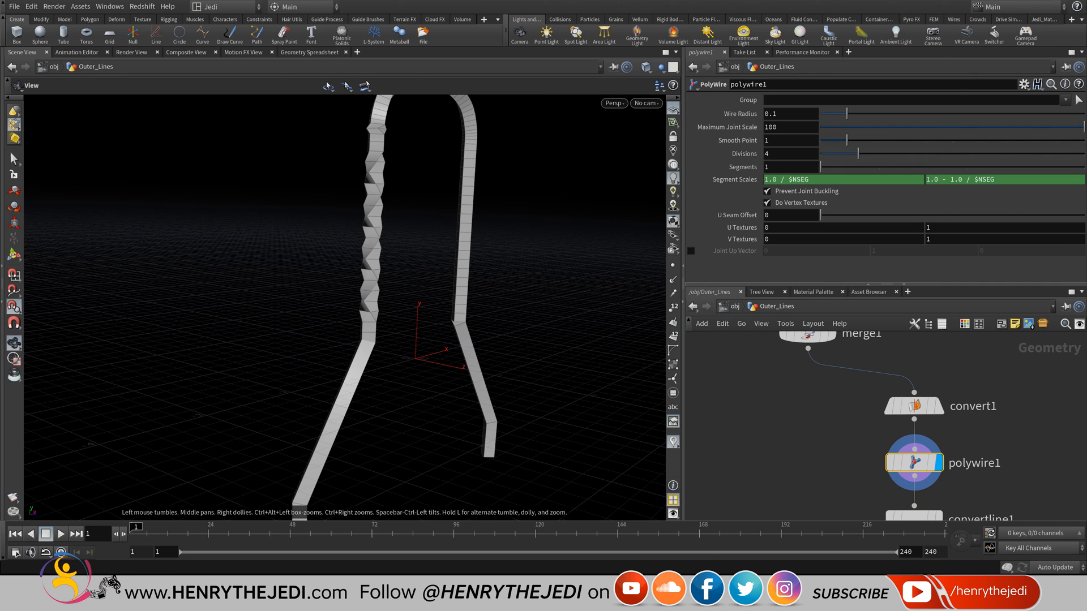
{"action": "left_click_drag", "start_coordinate": [858, 154], "coordinate": [1083, 153]}
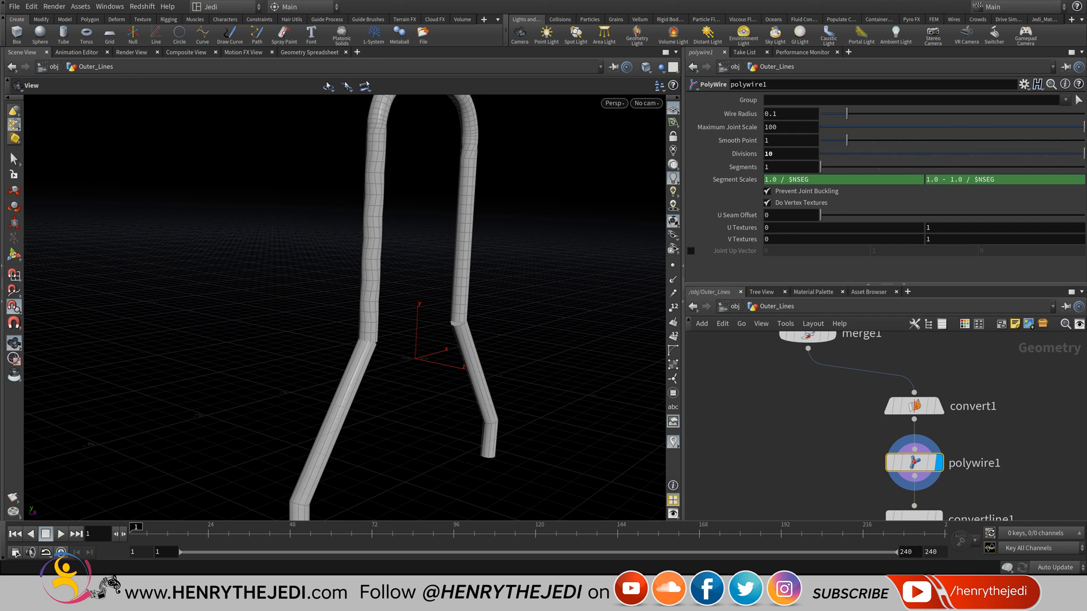
- Check the rounded wire from several angles and set polywire1's wire radius to 0.09
{"action": "left_click_drag", "start_coordinate": [487, 300], "coordinate": [345, 321]}
{"action": "middle_click_drag", "start_coordinate": [345, 321], "coordinate": [332, 398]}
{"action": "right_click_drag", "start_coordinate": [332, 398], "coordinate": [416, 395]}
{"action": "middle_click_drag", "start_coordinate": [416, 395], "coordinate": [401, 429]}
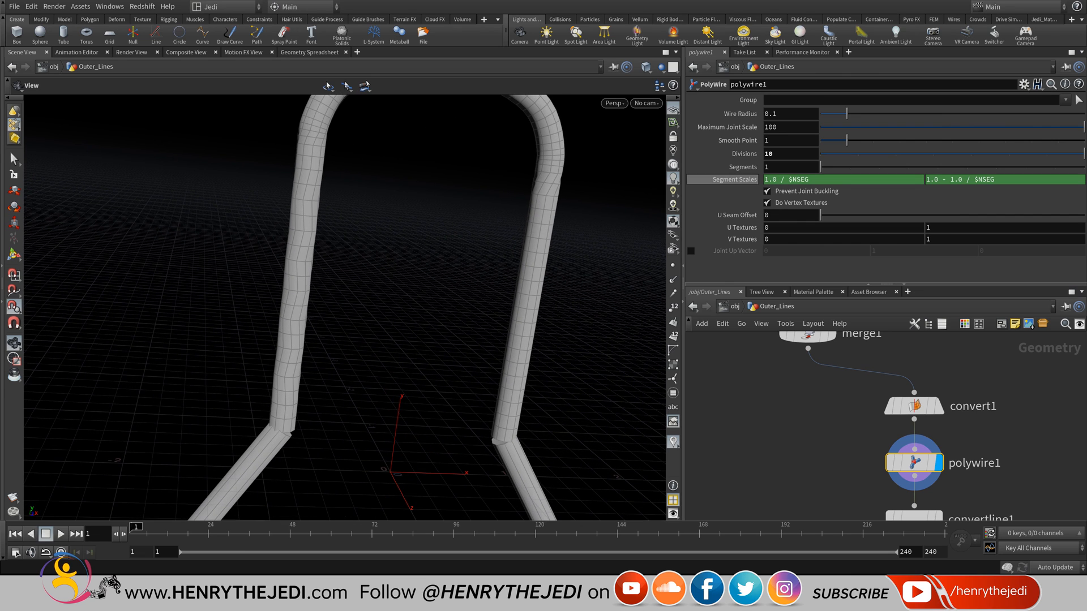
{"action": "mouse_move", "coordinate": [843, 154]}
{"action": "left_mouse_down"}
{"action": "mouse_move", "coordinate": [821, 153]}
{"action": "mouse_move", "coordinate": [843, 153]}
{"action": "left_mouse_up"}
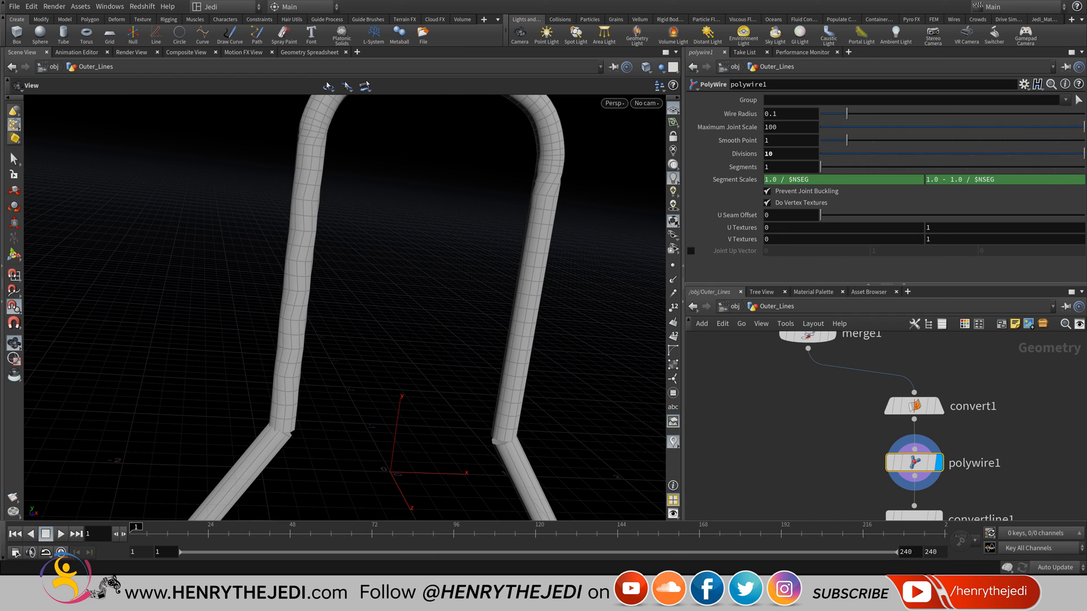
{"action": "mouse_move", "coordinate": [847, 114]}
{"action": "left_mouse_down"}
{"action": "mouse_move", "coordinate": [822, 114]}
{"action": "mouse_move", "coordinate": [844, 114]}
{"action": "left_mouse_up"}
- Return to the object level and open the Tube_Central object's network with tube1's parameters
{"action": "key", "text": "u"}
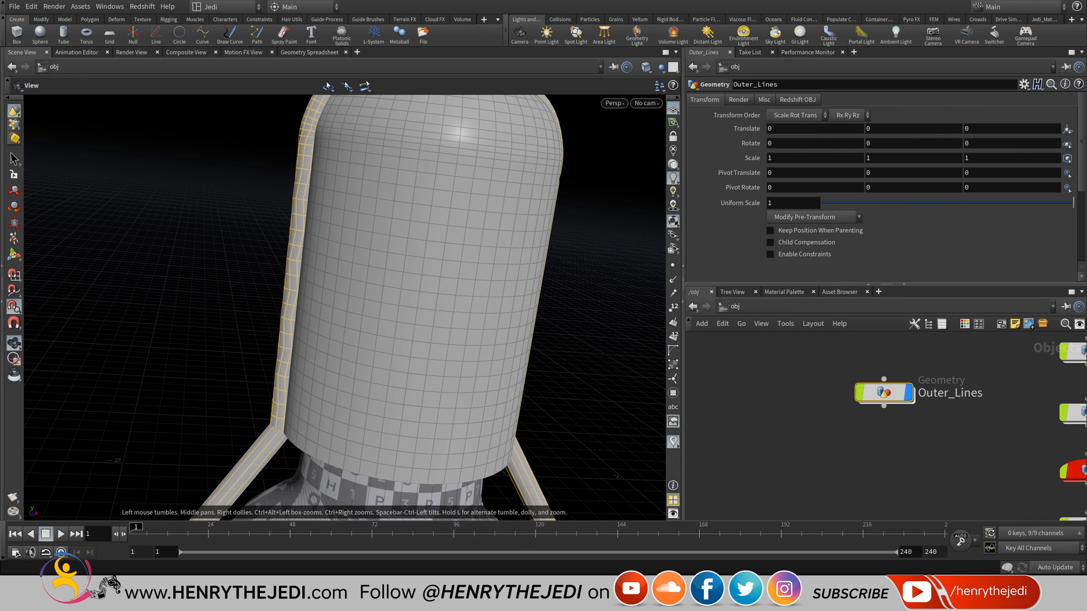
{"action": "scroll", "coordinate": [866, 419], "scroll_direction": "down", "scroll_amount": 5}
{"action": "scroll", "coordinate": [916, 424], "scroll_direction": "up", "scroll_amount": 5}
{"action": "middle_click_drag", "start_coordinate": [910, 487], "coordinate": [850, 498]}
{"action": "double_click", "coordinate": [873, 427]}
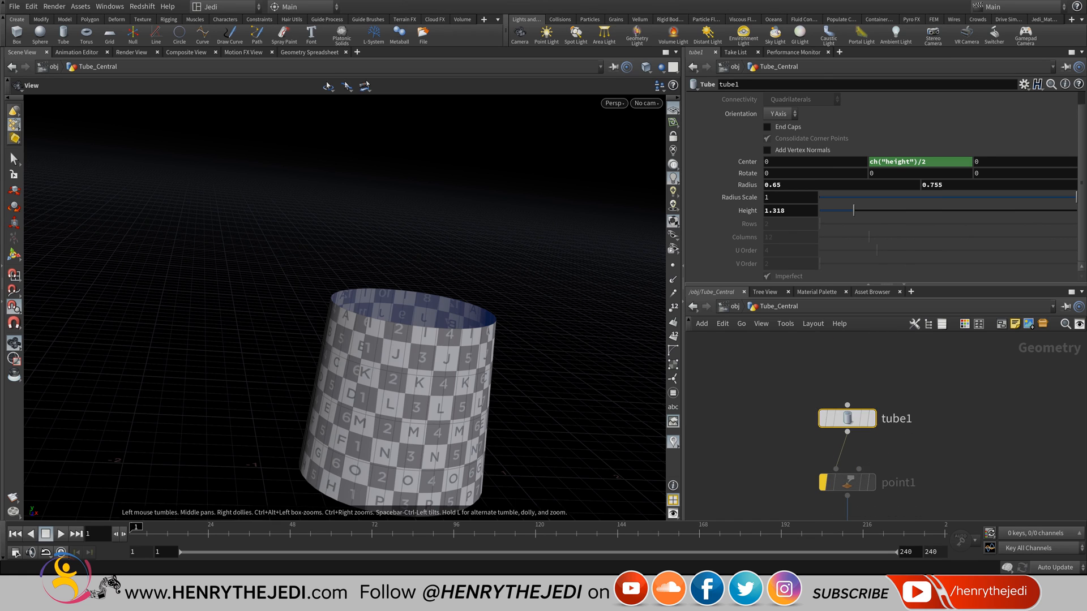
{"action": "scroll", "coordinate": [897, 458], "scroll_direction": "down", "scroll_amount": 1}
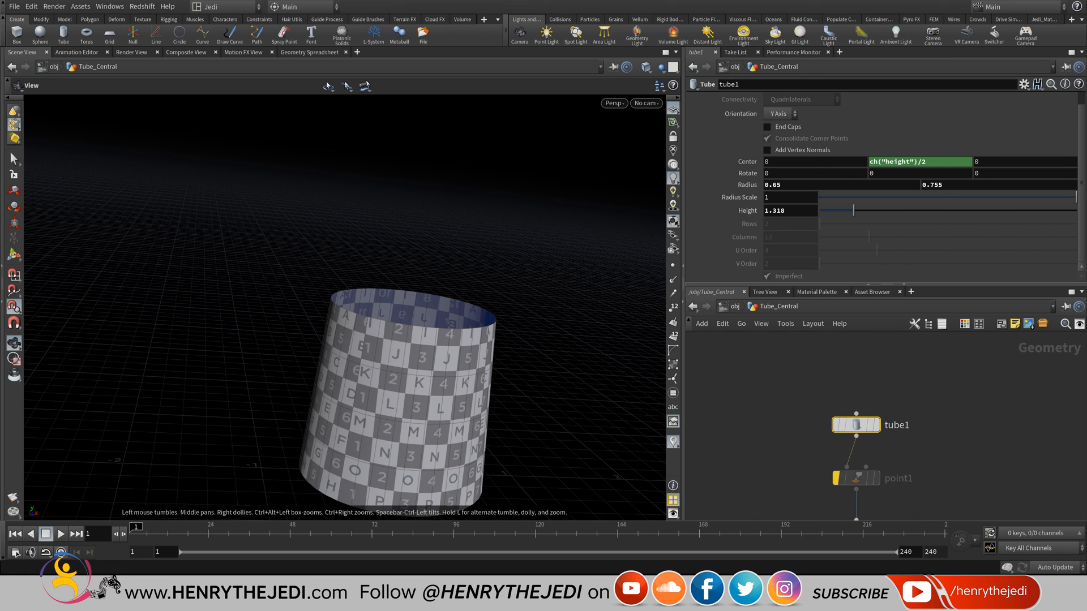
- Copy tube1's second radius parameter for referencing, undoing the trial change to its value
{"action": "middle_click_drag", "start_coordinate": [932, 185], "coordinate": [962, 184]}
{"action": "key", "text": "ctrl+z"}
{"action": "right_click", "coordinate": [786, 182]}
{"action": "left_click", "coordinate": [956, 181]}
{"action": "right_click", "coordinate": [957, 182]}
{"action": "left_click", "coordinate": [953, 263]}
- Go back into Outer_Lines and set polywire1's wire radius to the relative reference ch("../../Tube_Central/tube1/rad2")*0.1
{"action": "key", "text": "u"}
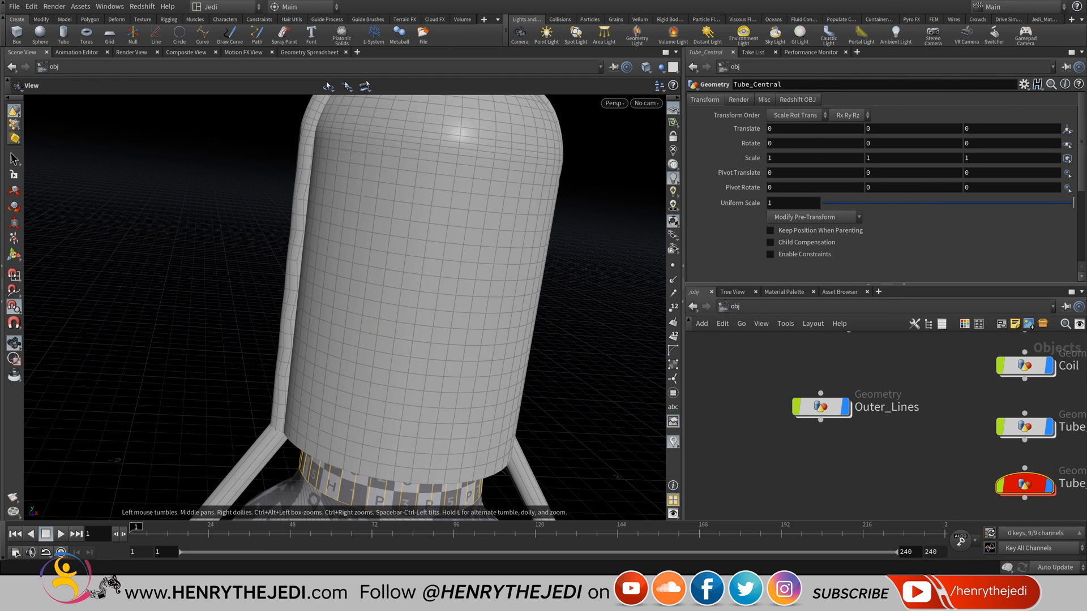
{"action": "double_click", "coordinate": [821, 403]}
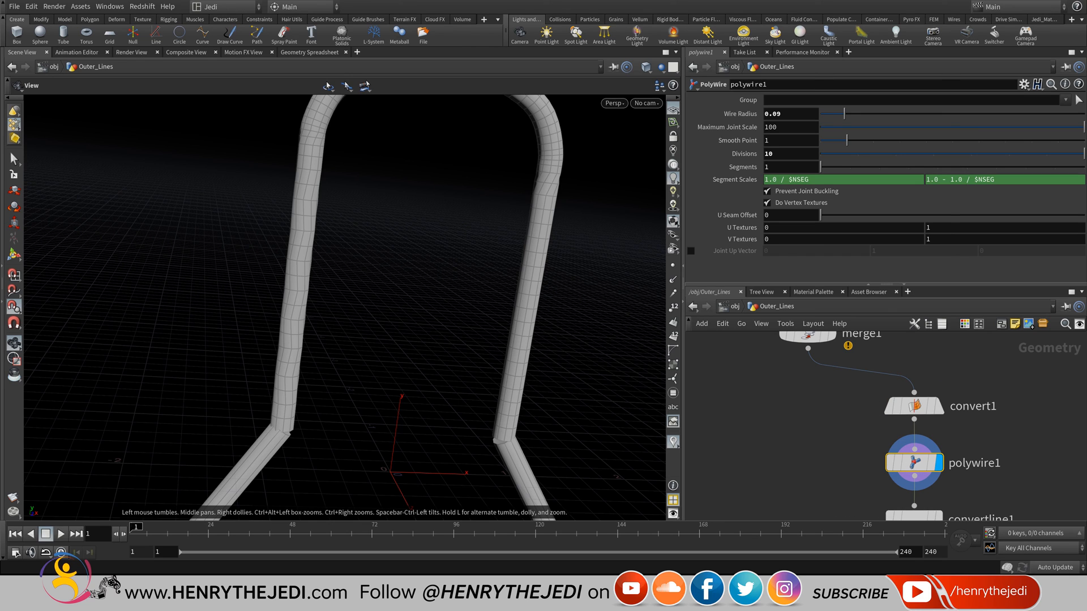
{"action": "right_click", "coordinate": [792, 114]}
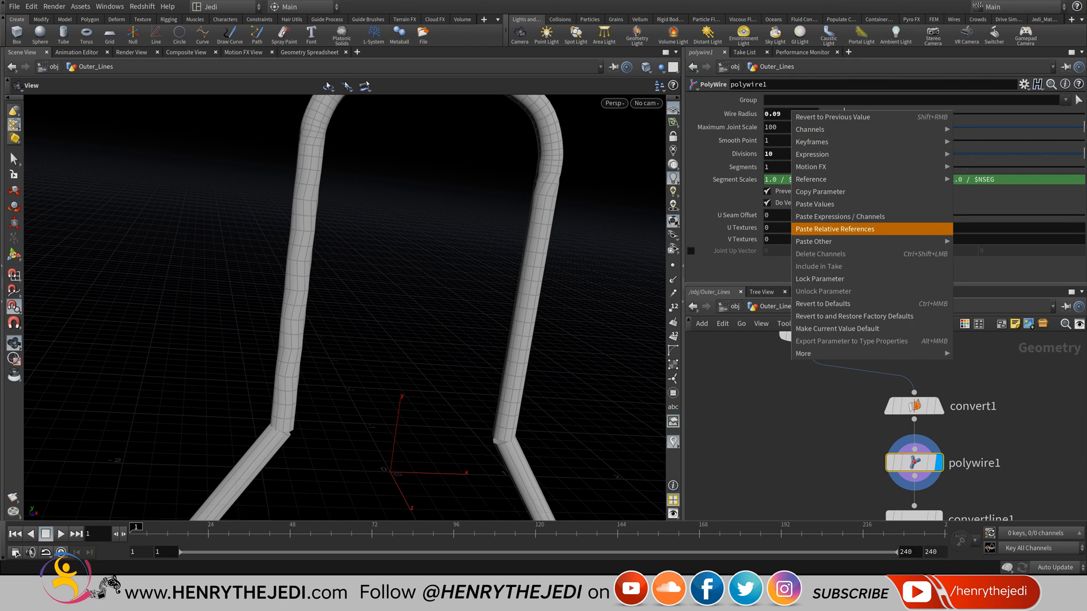
{"action": "left_click", "coordinate": [835, 229]}
{"action": "left_click", "coordinate": [905, 114]}
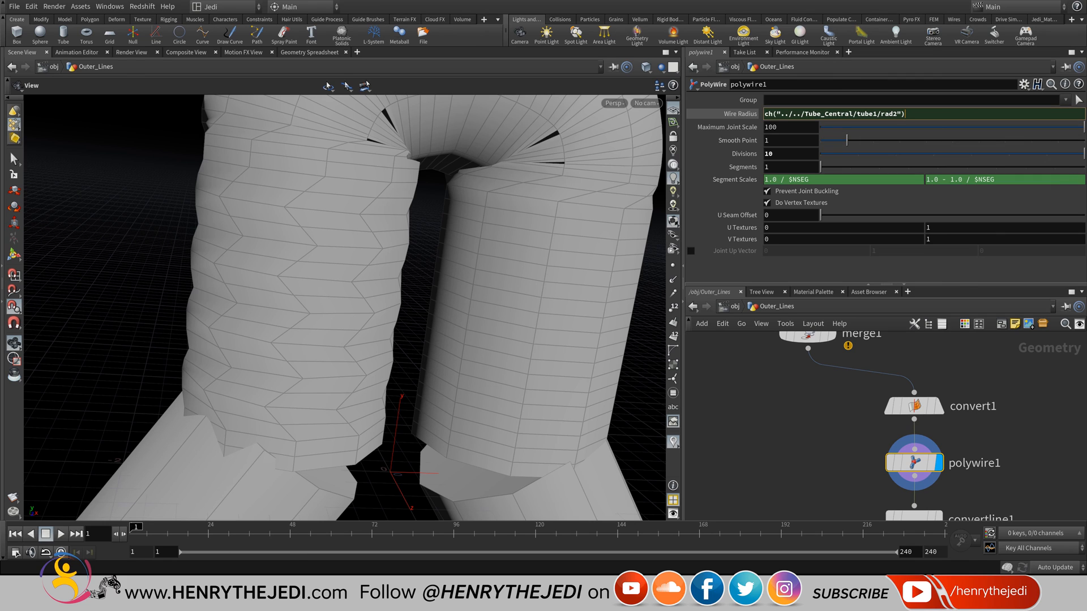
{"action": "type", "text": "*0.1"}
{"action": "key", "text": "Return"}
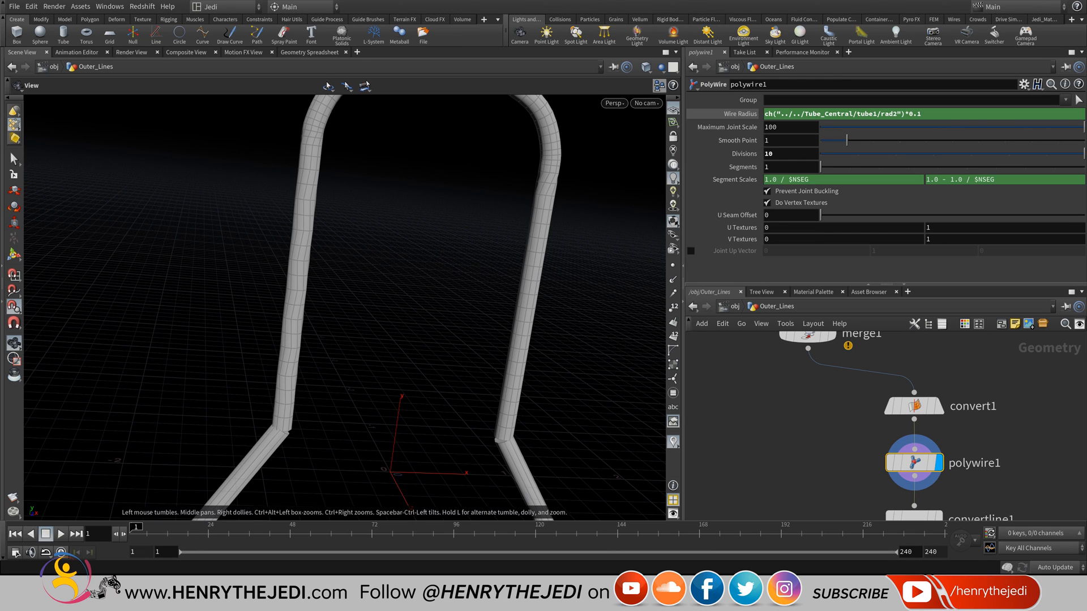
- Show all objects around Outer_Lines and set polywire1's wire radius to ch("../../Tube_Central/tube1/rad2")*0.05
{"action": "left_click", "coordinate": [660, 67]}
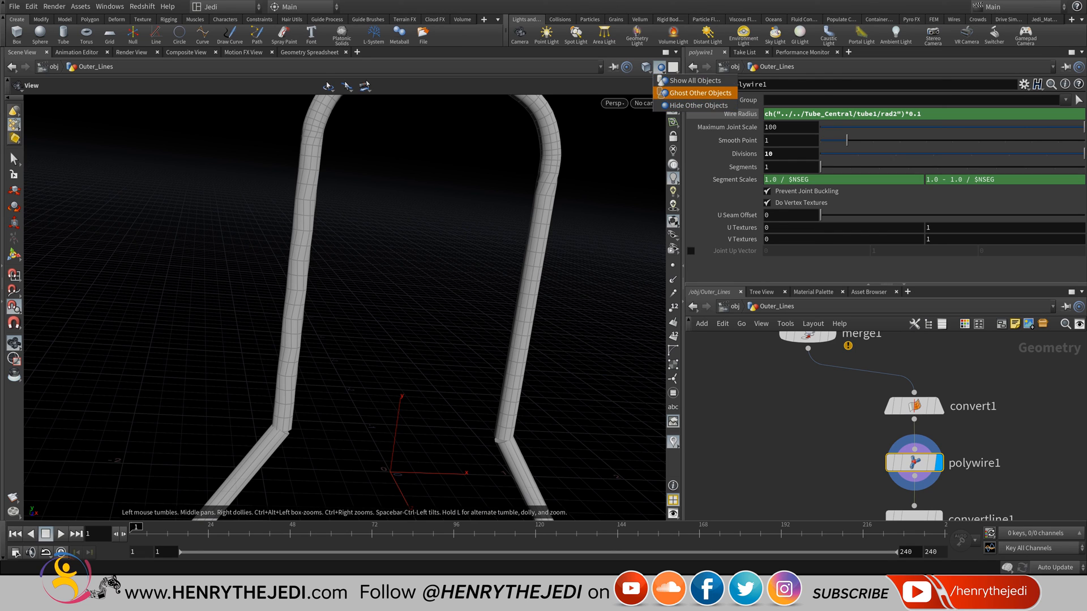
{"action": "left_click", "coordinate": [695, 80]}
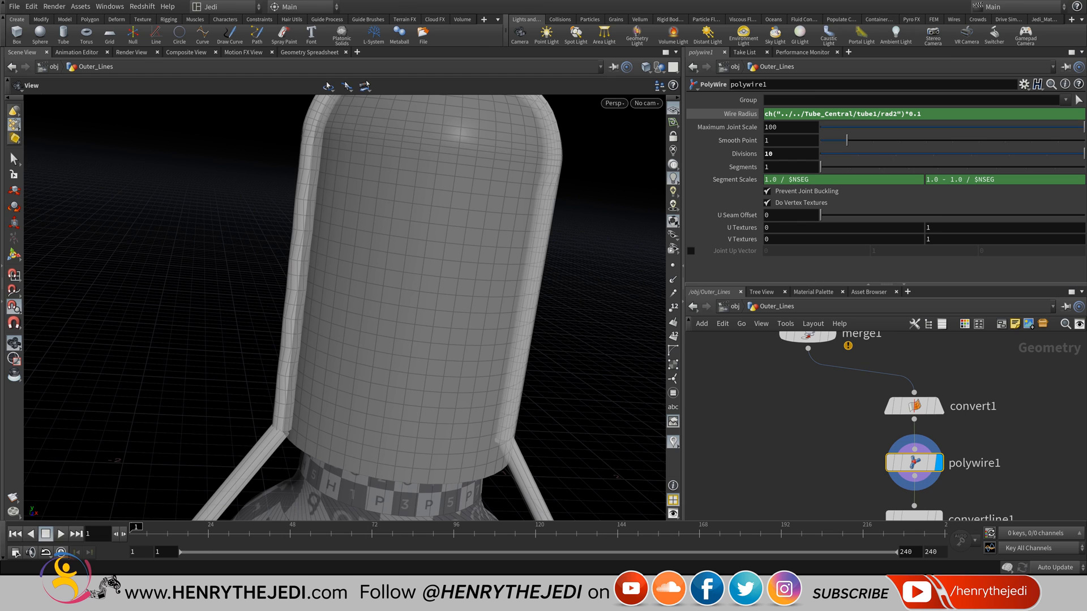
{"action": "double_click", "coordinate": [918, 113]}
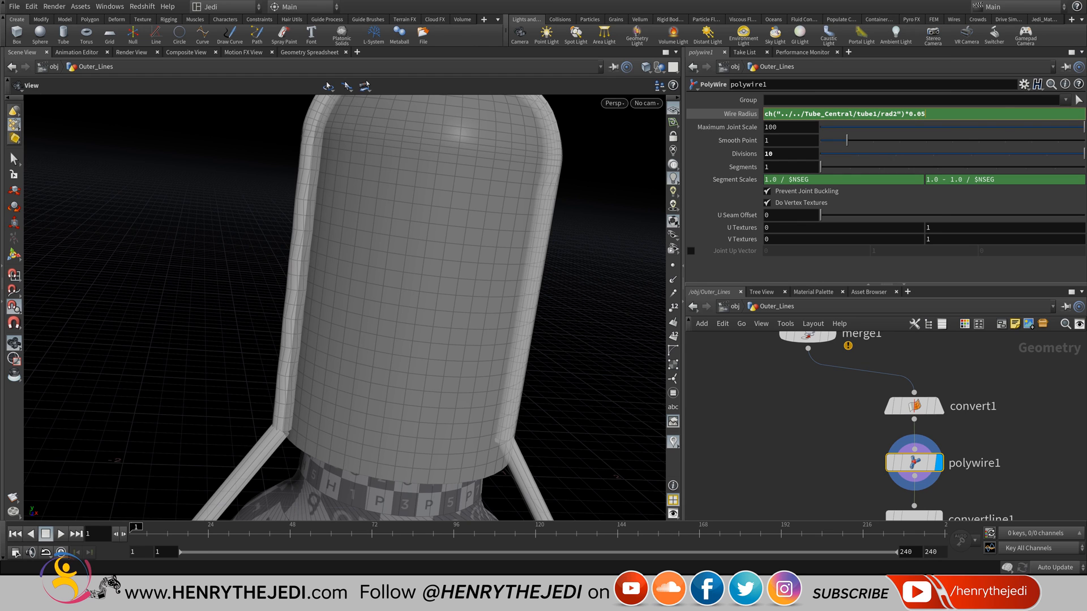
{"action": "key", "text": "Return"}
- Save the scene and inspect the wire where it runs along the tube and down to the base ring
{"action": "scroll", "coordinate": [396, 306], "scroll_direction": "down", "scroll_amount": 10}
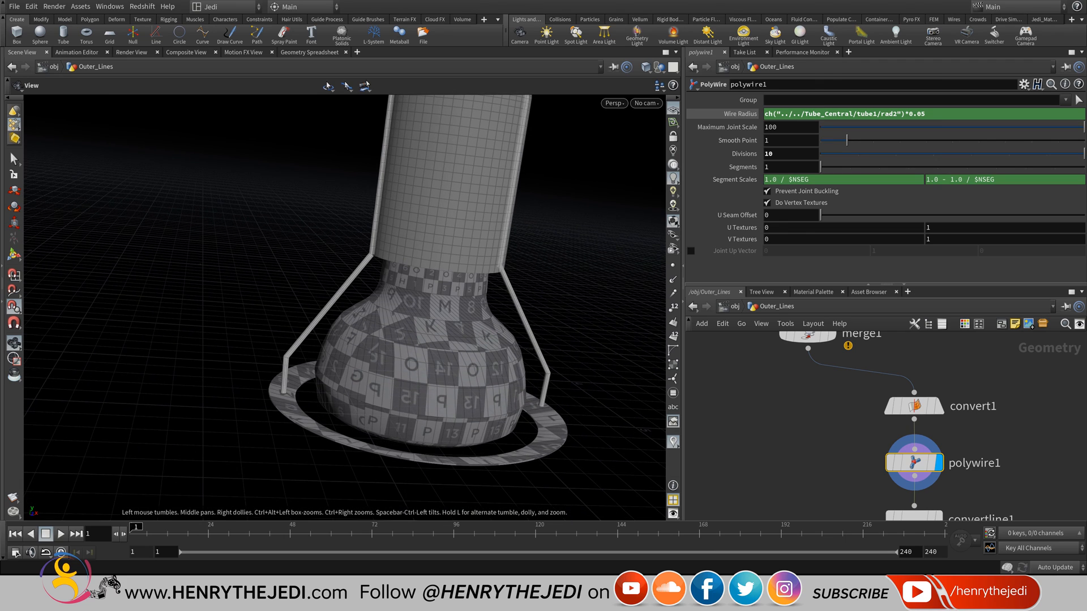
{"action": "left_click_drag", "start_coordinate": [340, 306], "coordinate": [367, 286]}
{"action": "key", "text": "ctrl+s"}
{"action": "scroll", "coordinate": [368, 285], "scroll_direction": "up", "scroll_amount": 5}
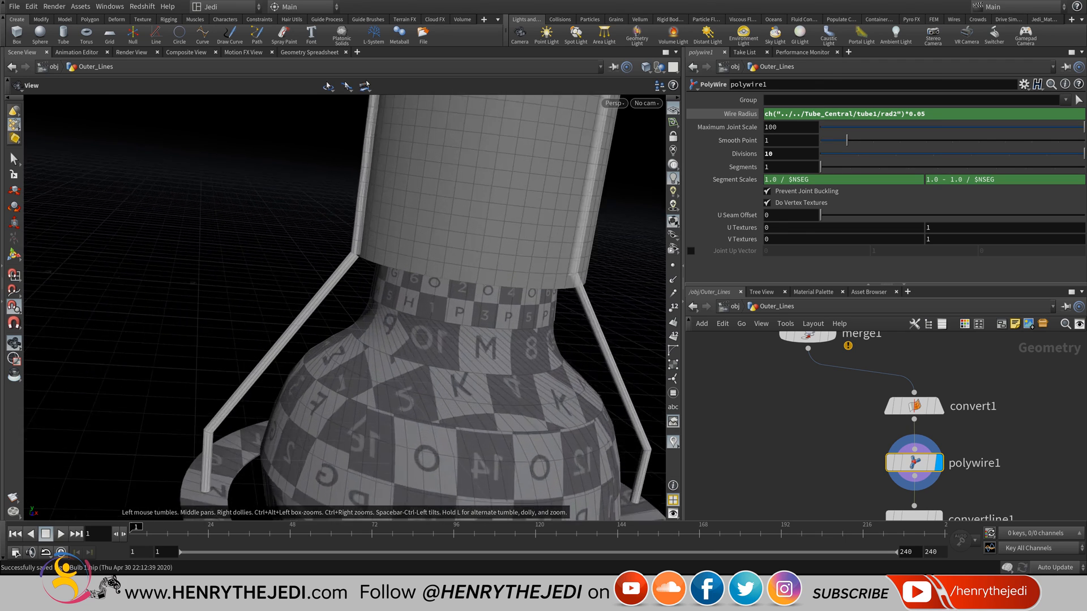
{"action": "scroll", "coordinate": [345, 305], "scroll_direction": "up", "scroll_amount": 3}
{"action": "scroll", "coordinate": [345, 306], "scroll_direction": "down", "scroll_amount": 5}
{"action": "scroll", "coordinate": [345, 306], "scroll_direction": "up", "scroll_amount": 2}
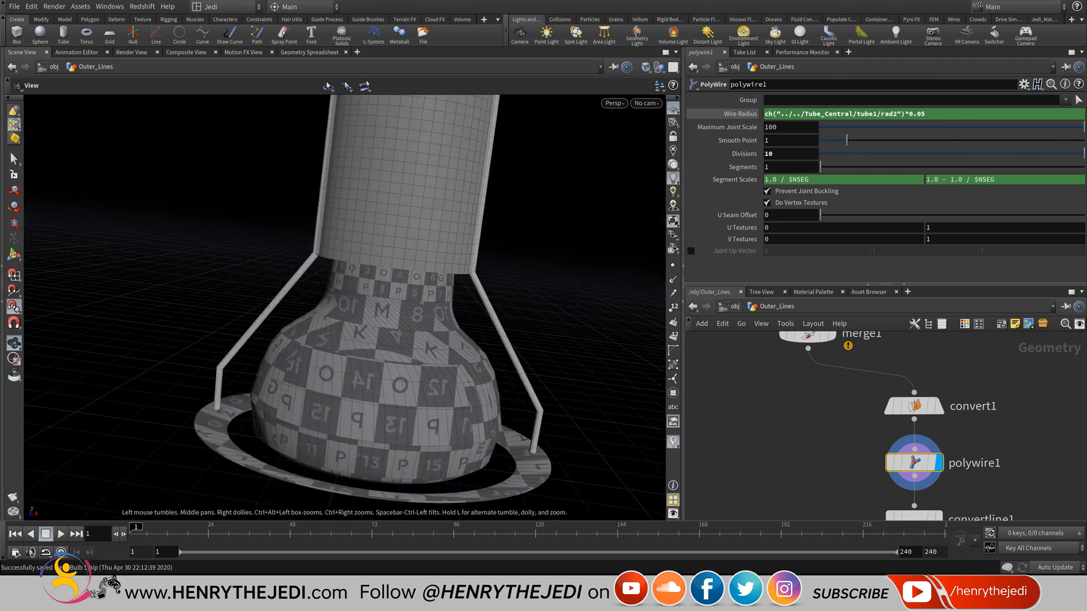
{"action": "scroll", "coordinate": [345, 306], "scroll_direction": "down", "scroll_amount": 2}
{"action": "scroll", "coordinate": [345, 305], "scroll_direction": "up", "scroll_amount": 5}
{"action": "scroll", "coordinate": [345, 305], "scroll_direction": "down", "scroll_amount": 1}
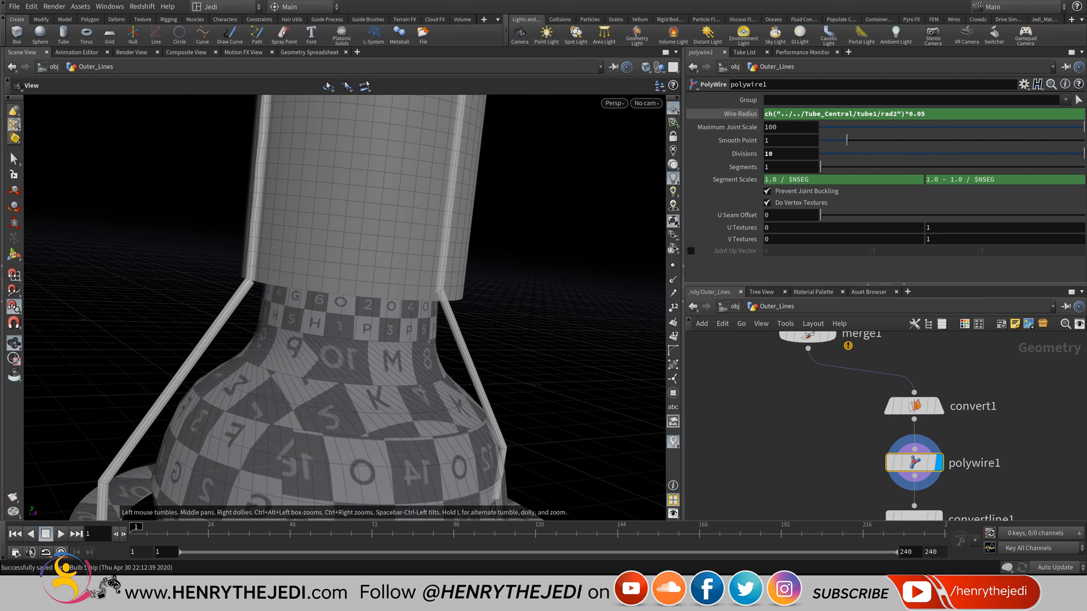
- Display merge1's output with point numbers and examine the curve at the tube's lower corner
{"action": "mouse_move", "coordinate": [735, 339]}
{"action": "middle_mouse_down"}
{"action": "mouse_move", "coordinate": [765, 430]}
{"action": "mouse_move", "coordinate": [860, 374]}
{"action": "mouse_move", "coordinate": [742, 327]}
{"action": "middle_mouse_up"}
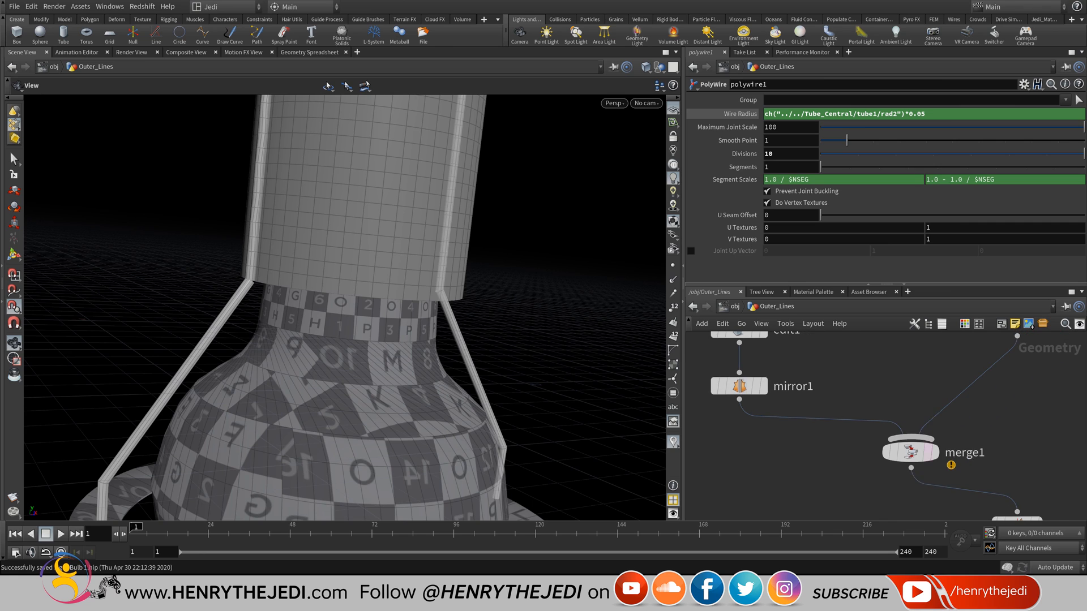
{"action": "left_click", "coordinate": [940, 422]}
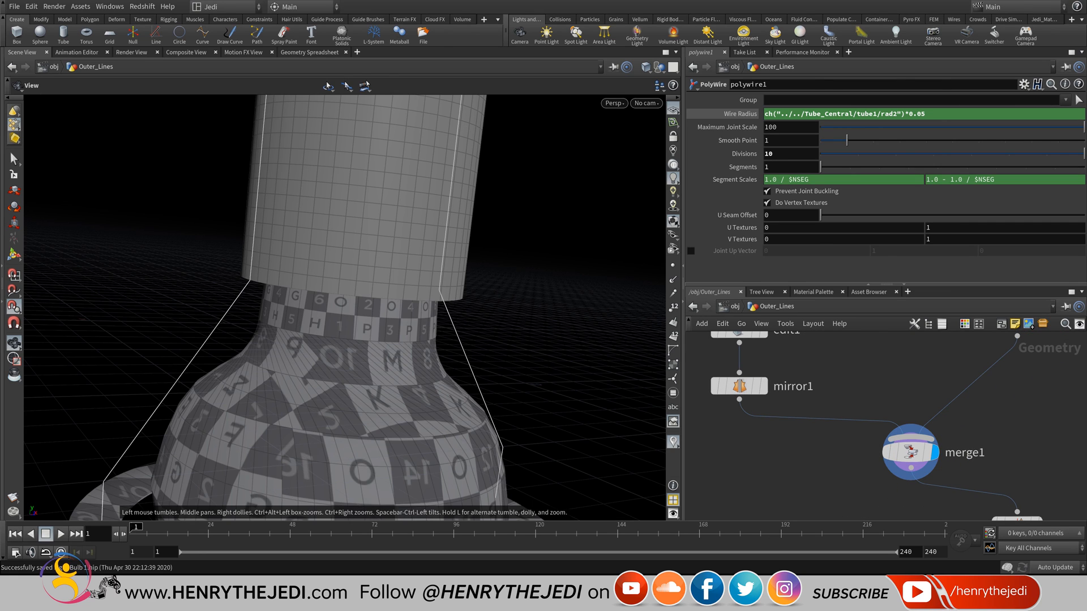
{"action": "left_click", "coordinate": [673, 307]}
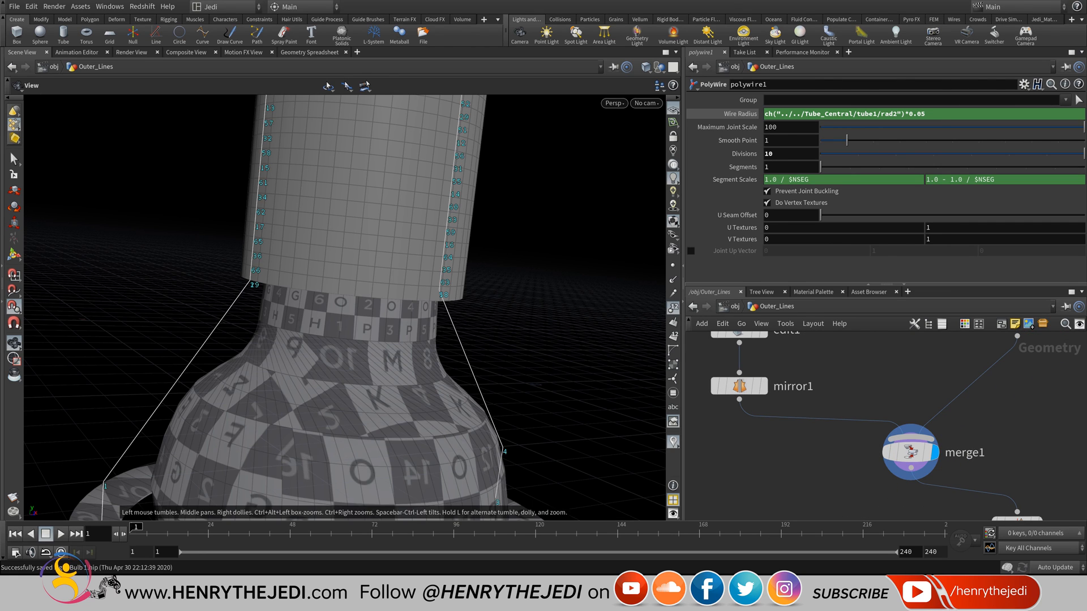
{"action": "scroll", "coordinate": [339, 306], "scroll_direction": "down", "scroll_amount": 4}
{"action": "left_click_drag", "start_coordinate": [340, 306], "coordinate": [422, 306]}
{"action": "scroll", "coordinate": [339, 305], "scroll_direction": "up", "scroll_amount": 5}
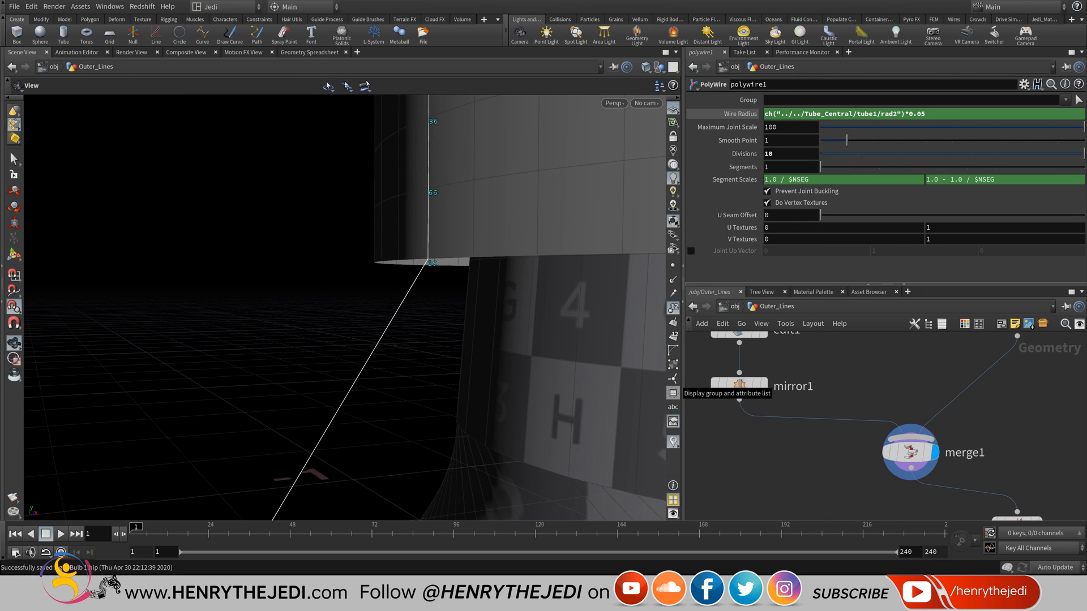
{"action": "left_click_drag", "start_coordinate": [481, 305], "coordinate": [393, 306]}
- Compare polywire1's wire joint with merge1's curve at the same corner, ending on merge1 with point numbers shown
{"action": "middle_click_drag", "start_coordinate": [962, 481], "coordinate": [863, 381]}
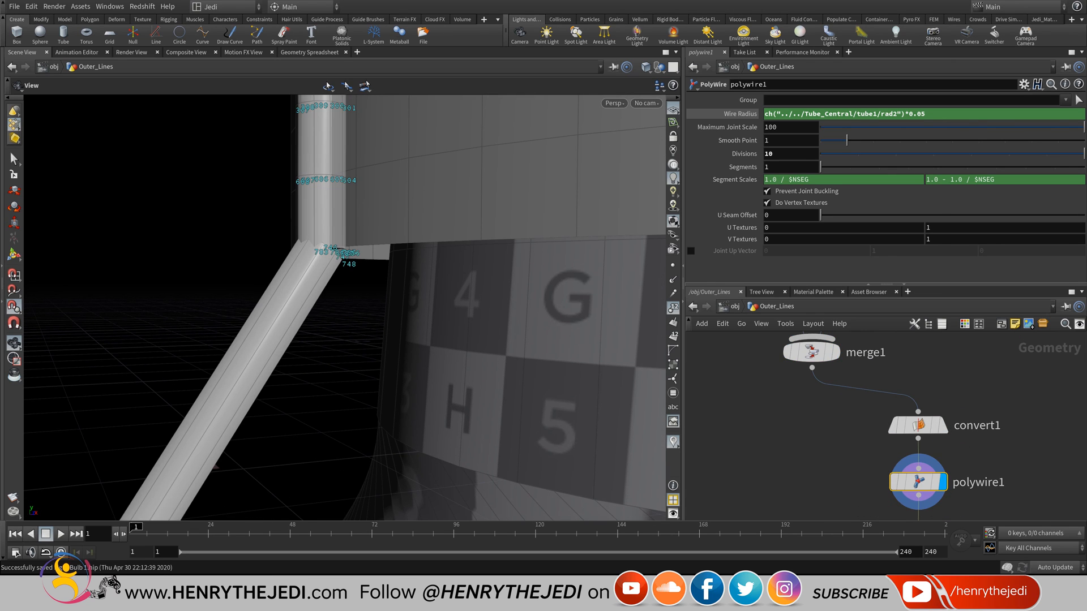
{"action": "left_click", "coordinate": [942, 483]}
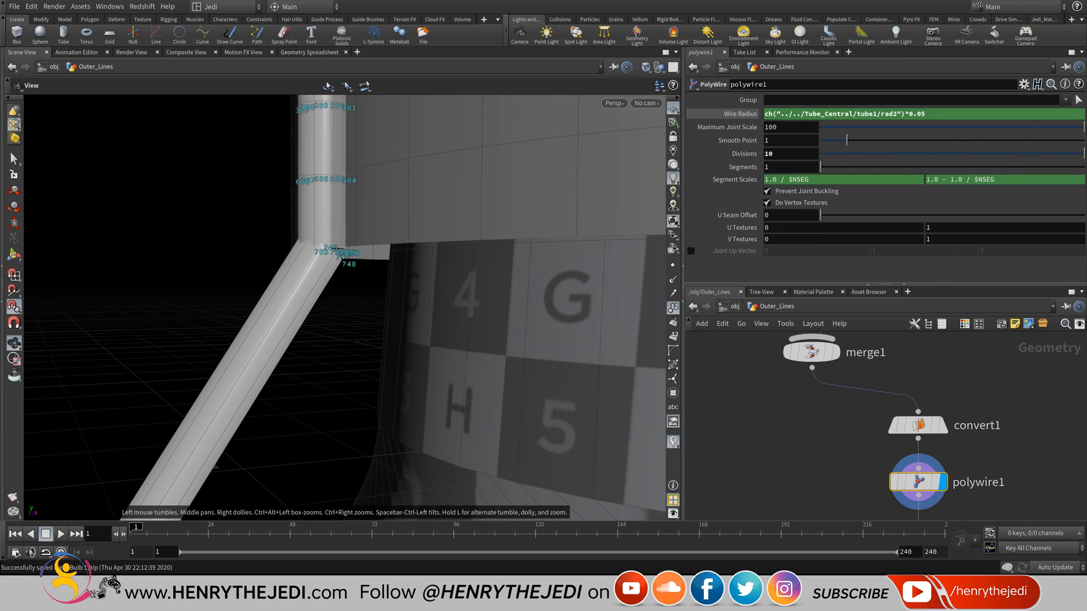
{"action": "left_click", "coordinate": [673, 307]}
{"action": "middle_click_drag", "start_coordinate": [842, 321], "coordinate": [858, 379]}
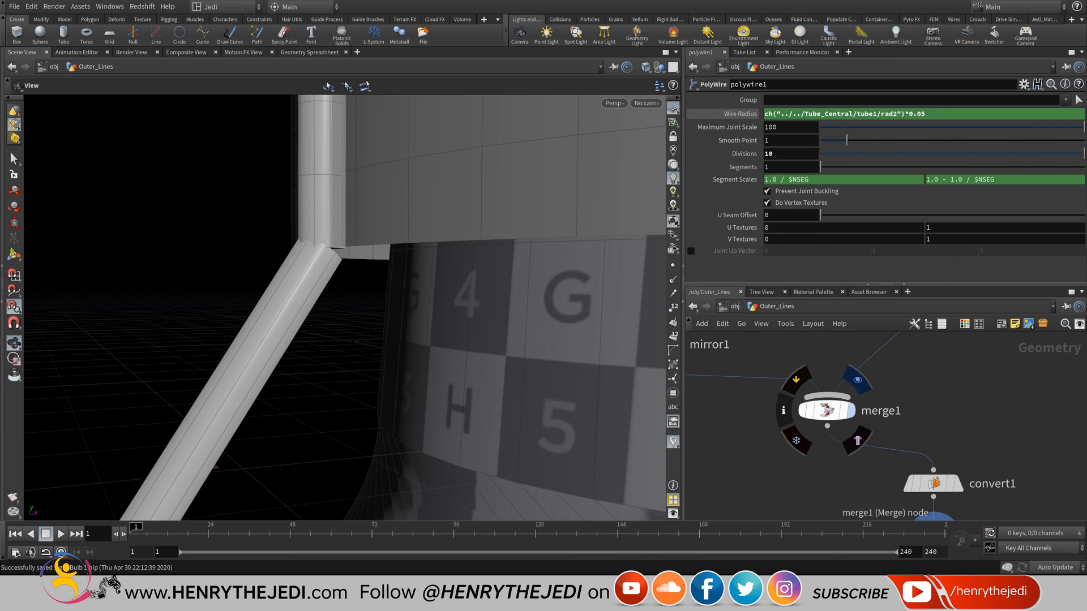
{"action": "left_click", "coordinate": [857, 379]}
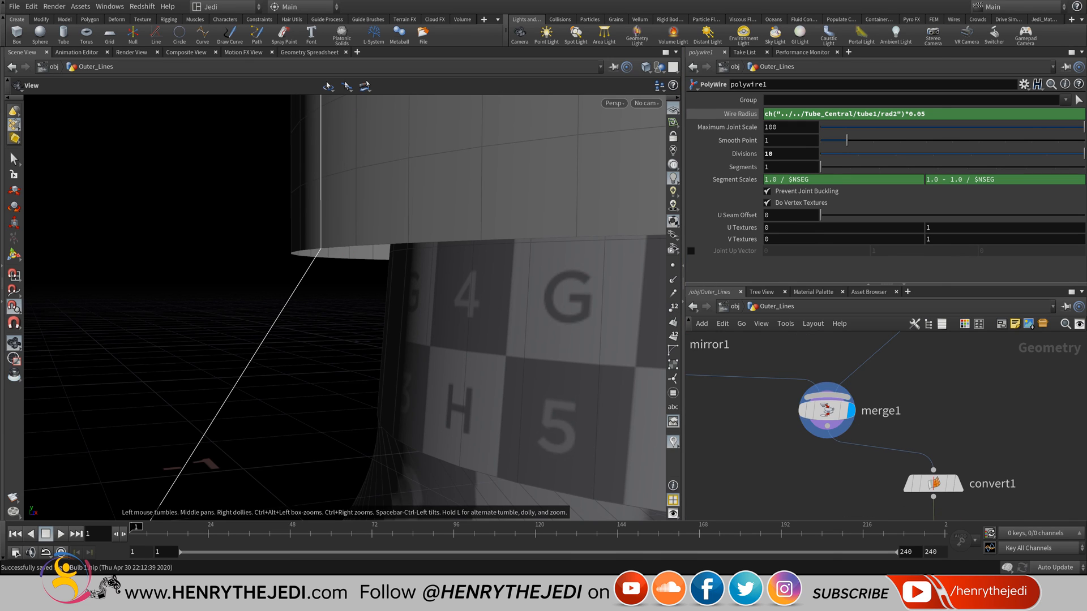
{"action": "left_click", "coordinate": [672, 307]}
- Try to join the merged curves with a Join node inserted between merge1 and convert1, and display its output
{"action": "key", "text": "Tab"}
{"action": "mouse_move", "coordinate": [854, 214]}
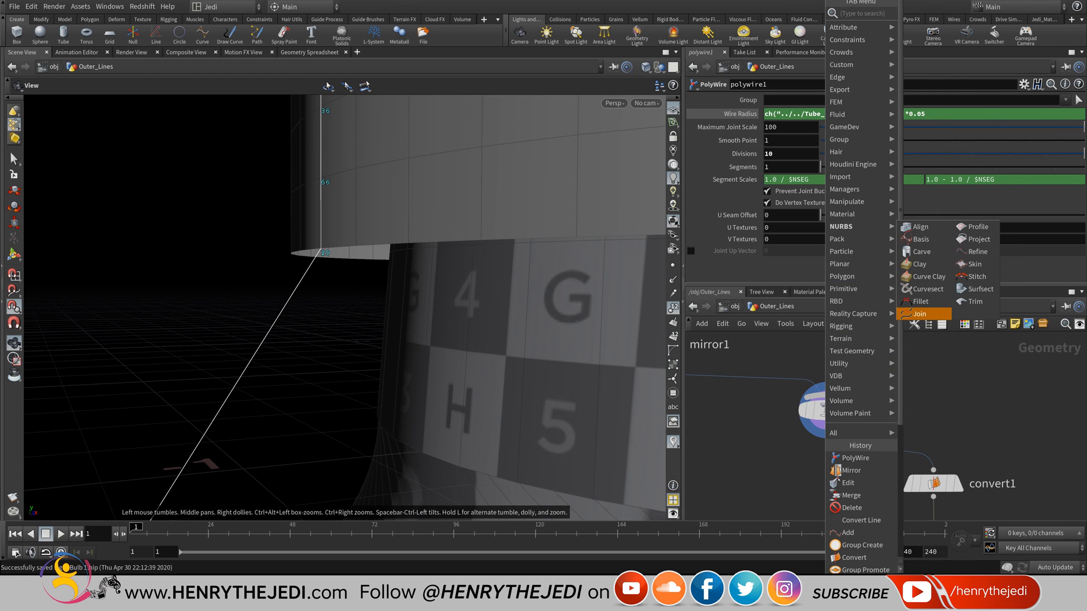
{"action": "left_click", "coordinate": [920, 314]}
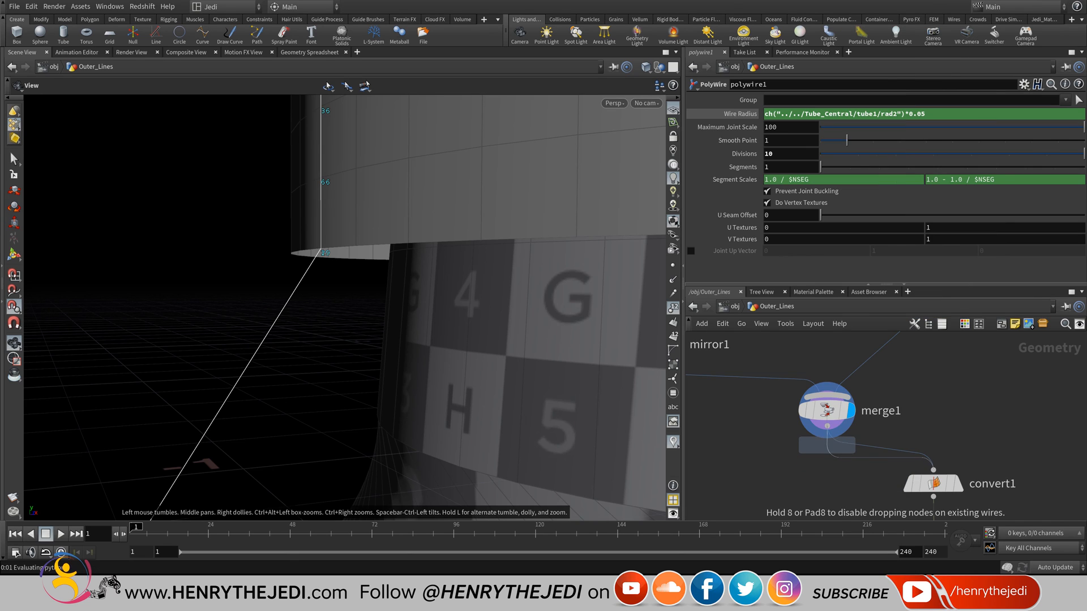
{"action": "left_click", "coordinate": [826, 468]}
{"action": "left_click", "coordinate": [858, 438]}
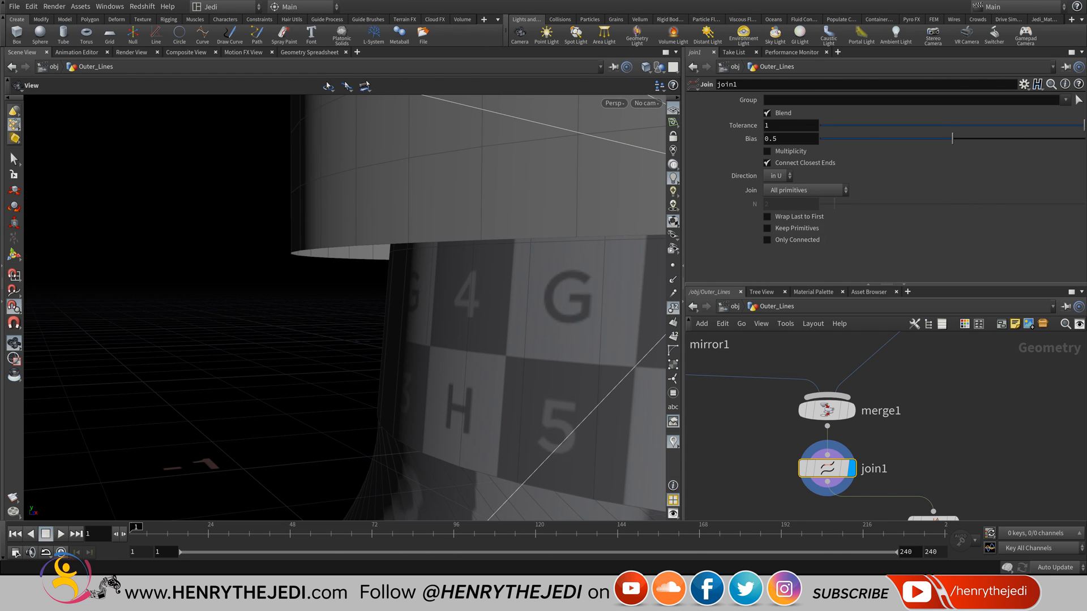
- Try join1 with Keep Primitives enabled, check the curves at the tube's edge, and undo the option change
{"action": "left_click", "coordinate": [798, 228]}
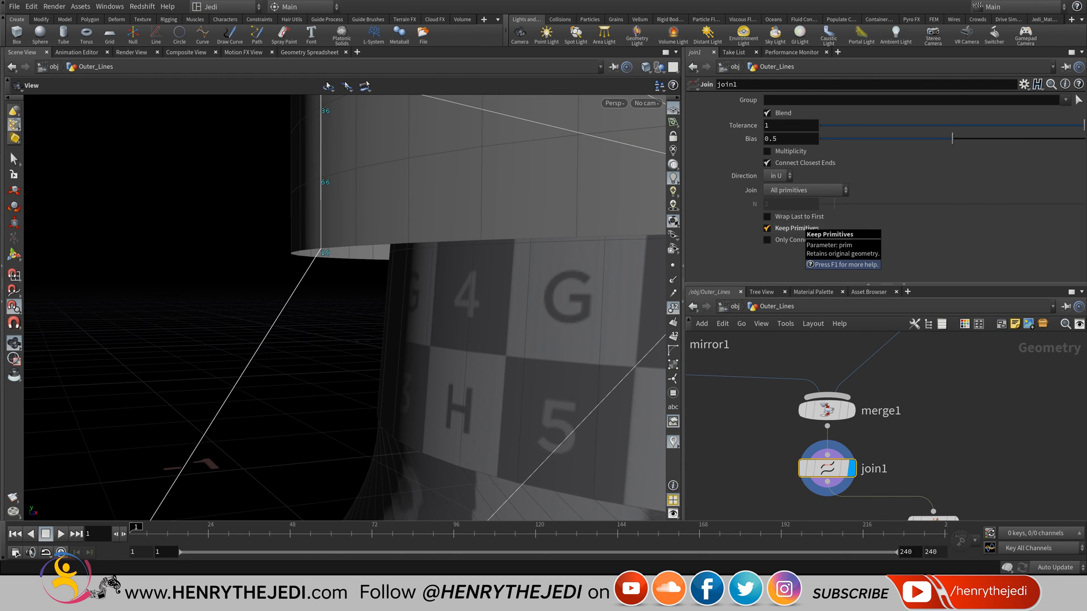
{"action": "scroll", "coordinate": [399, 212], "scroll_direction": "down", "scroll_amount": 8}
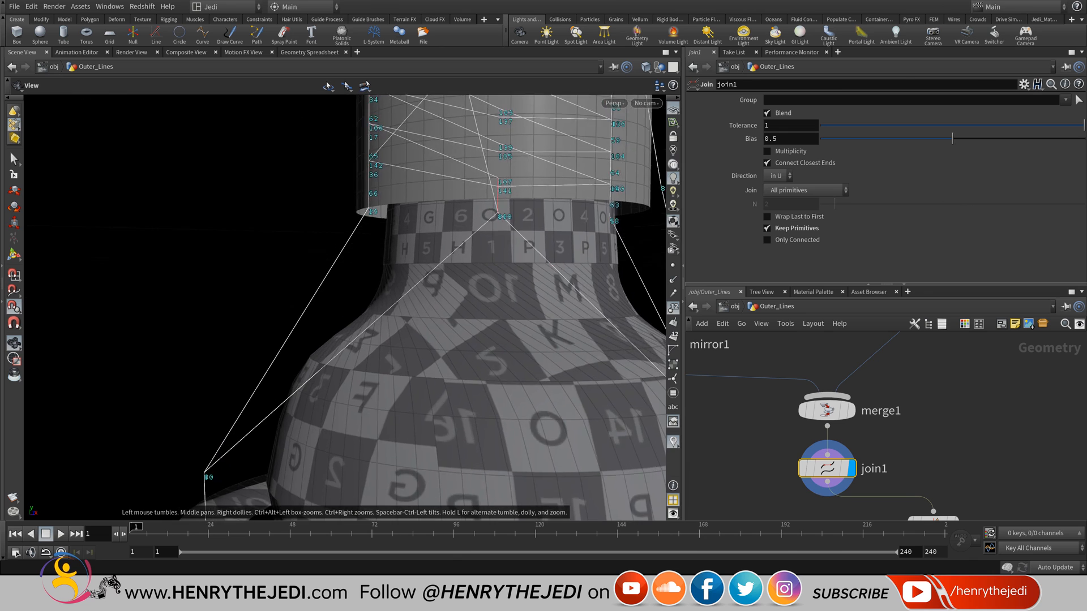
{"action": "scroll", "coordinate": [399, 213], "scroll_direction": "up", "scroll_amount": 6}
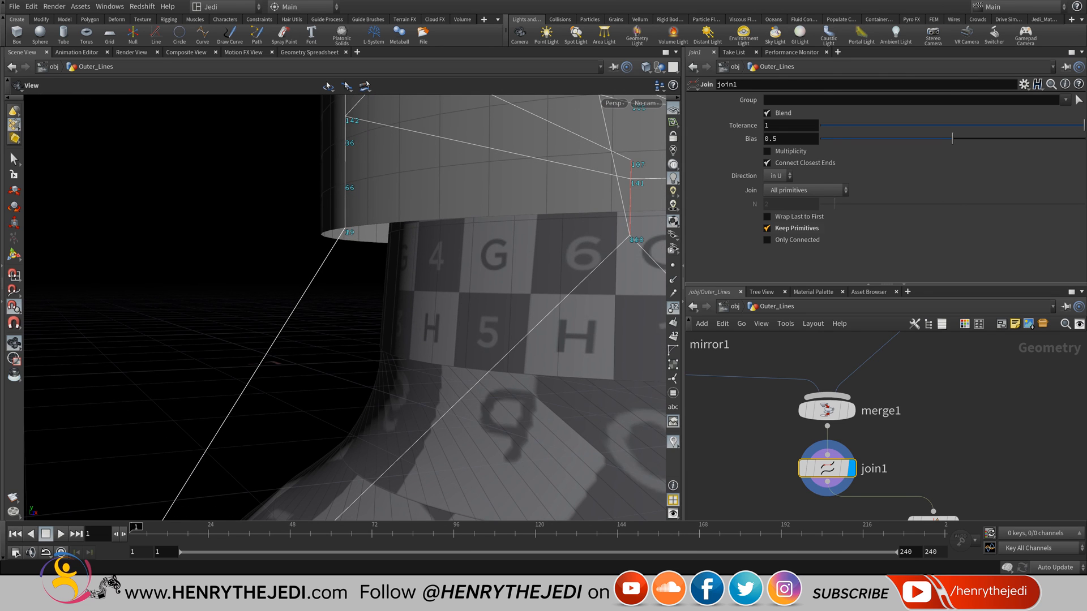
{"action": "key", "text": "ctrl+z"}
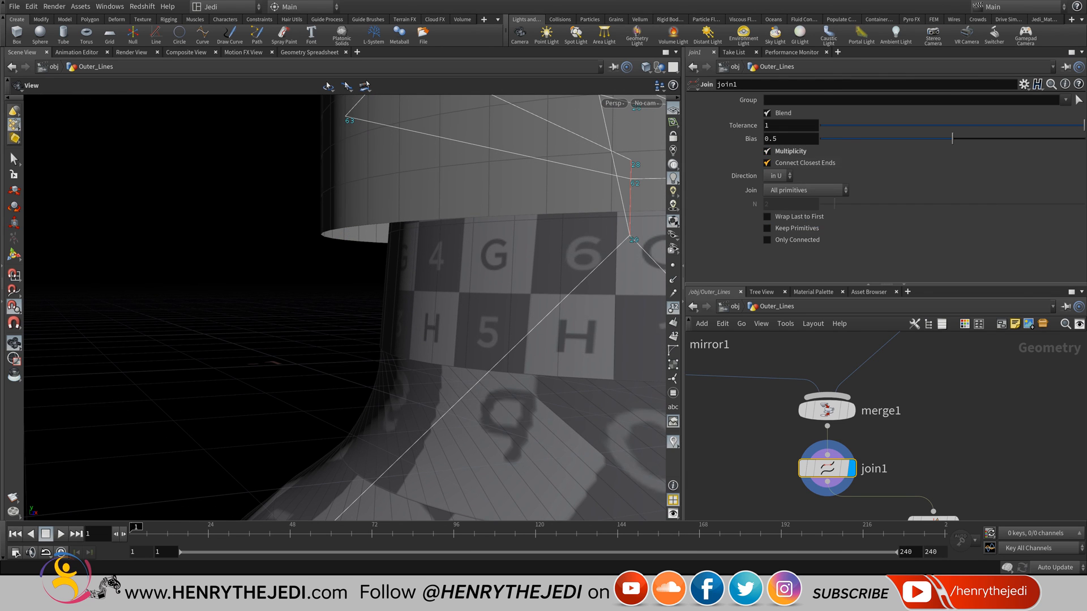
{"action": "key", "text": "ctrl+z"}
- Try join1 with Multiplicity and Keep Primitives on, Wrap Last to First toggled and Blend off, and delete the node
{"action": "left_click", "coordinate": [767, 162]}
{"action": "left_click", "coordinate": [767, 228]}
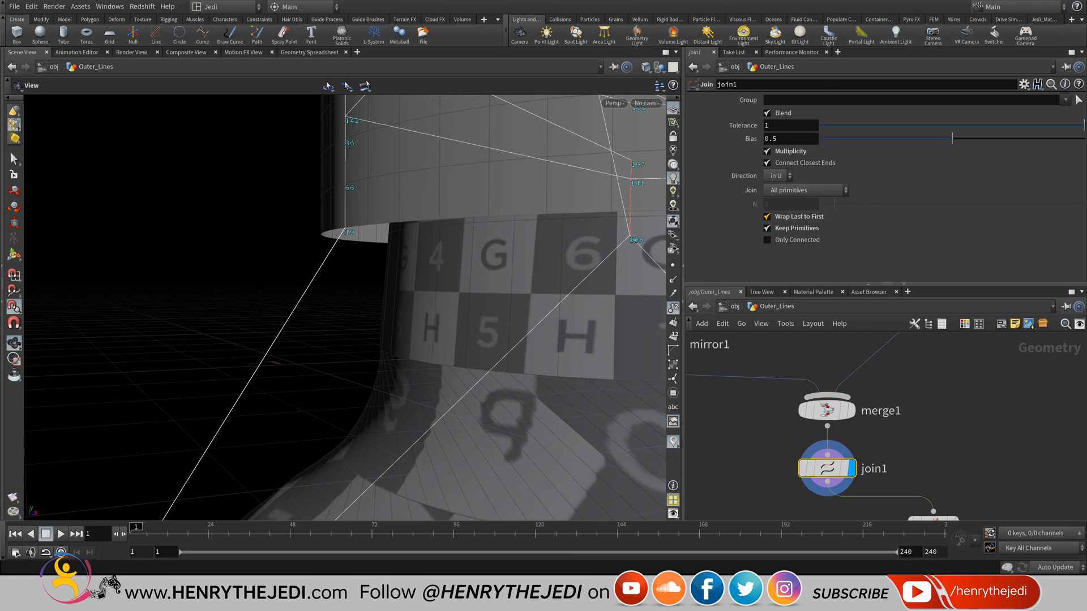
{"action": "left_click", "coordinate": [767, 217]}
{"action": "left_click", "coordinate": [767, 217]}
{"action": "left_click", "coordinate": [804, 190]}
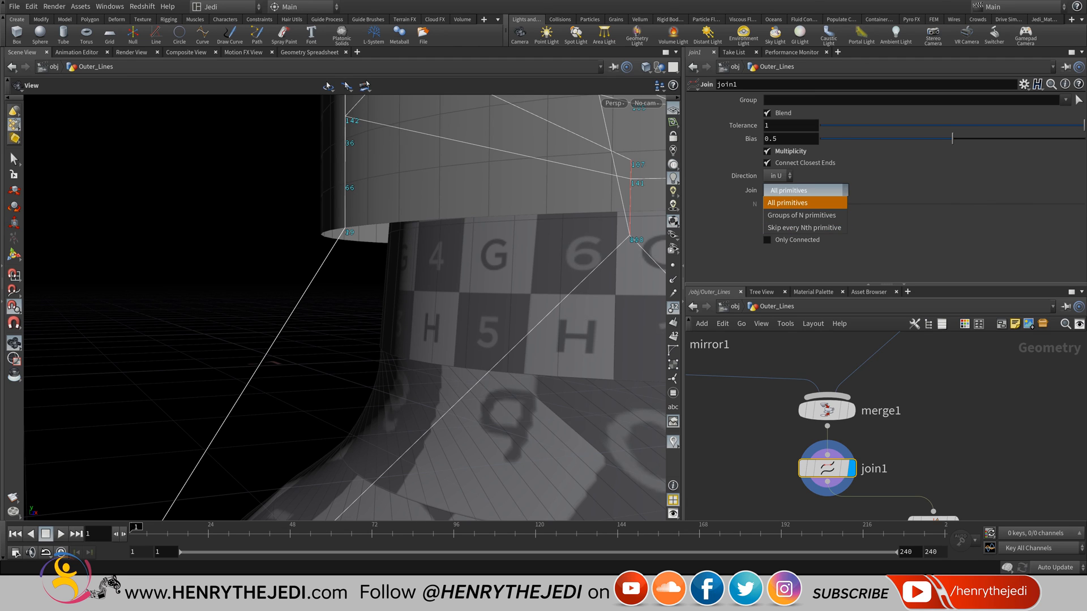
{"action": "left_click", "coordinate": [806, 203]}
{"action": "left_click", "coordinate": [767, 113]}
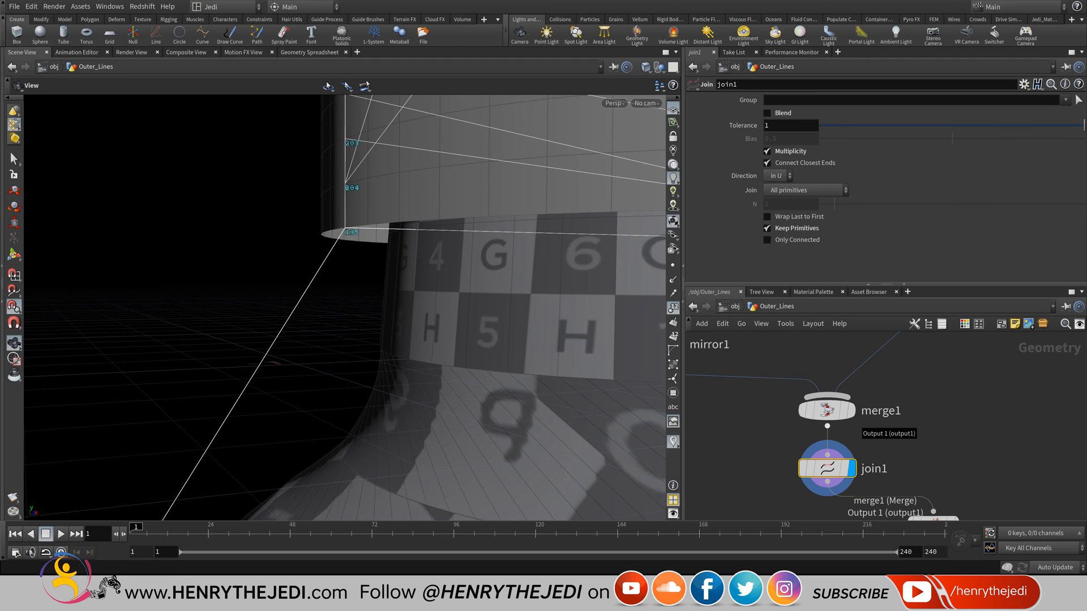
{"action": "key", "text": "Delete"}
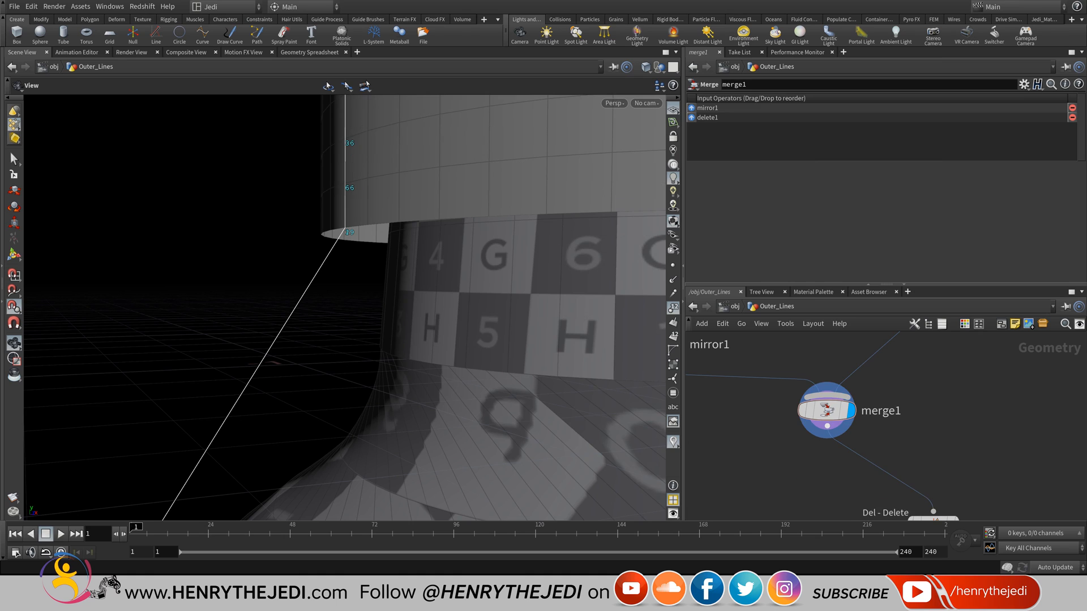
- Insert a Stitch node between merge1 and convert1 and display its output
{"action": "key", "text": "Tab"}
{"action": "mouse_move", "coordinate": [860, 226]}
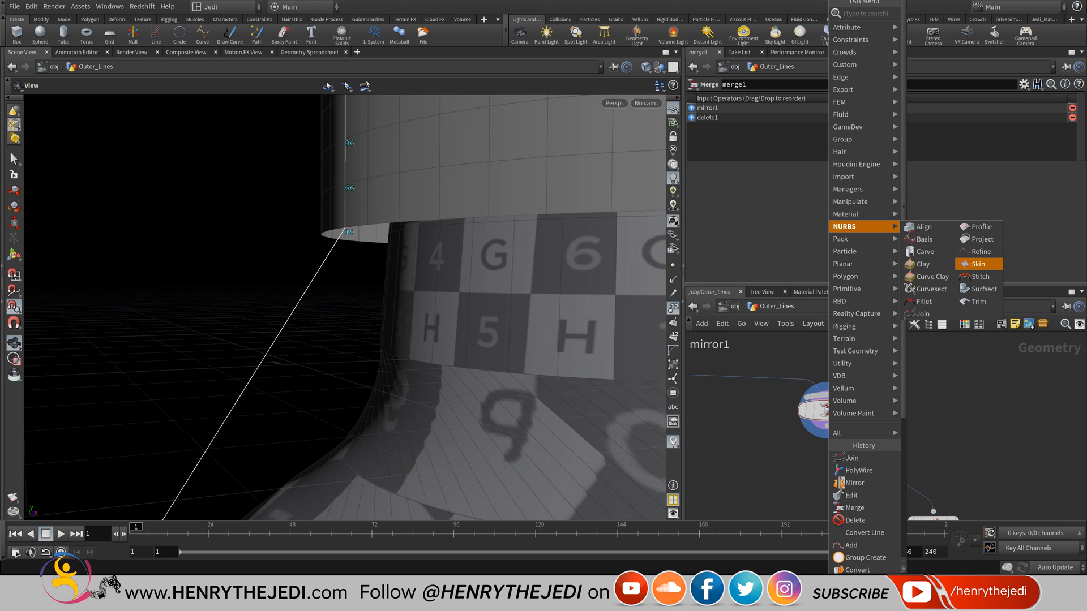
{"action": "left_click", "coordinate": [979, 277]}
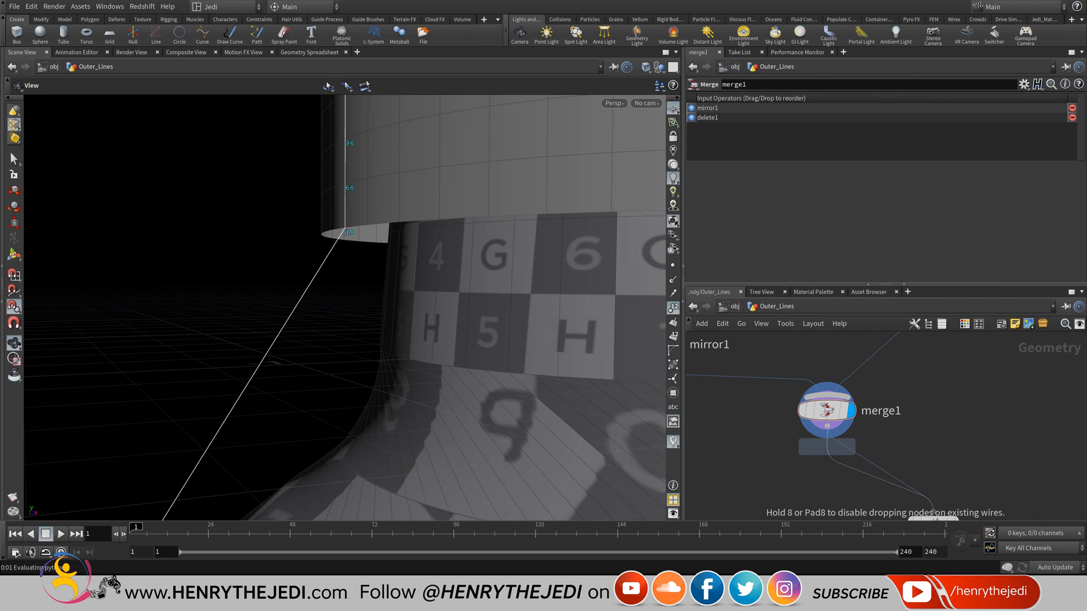
{"action": "left_click", "coordinate": [827, 468]}
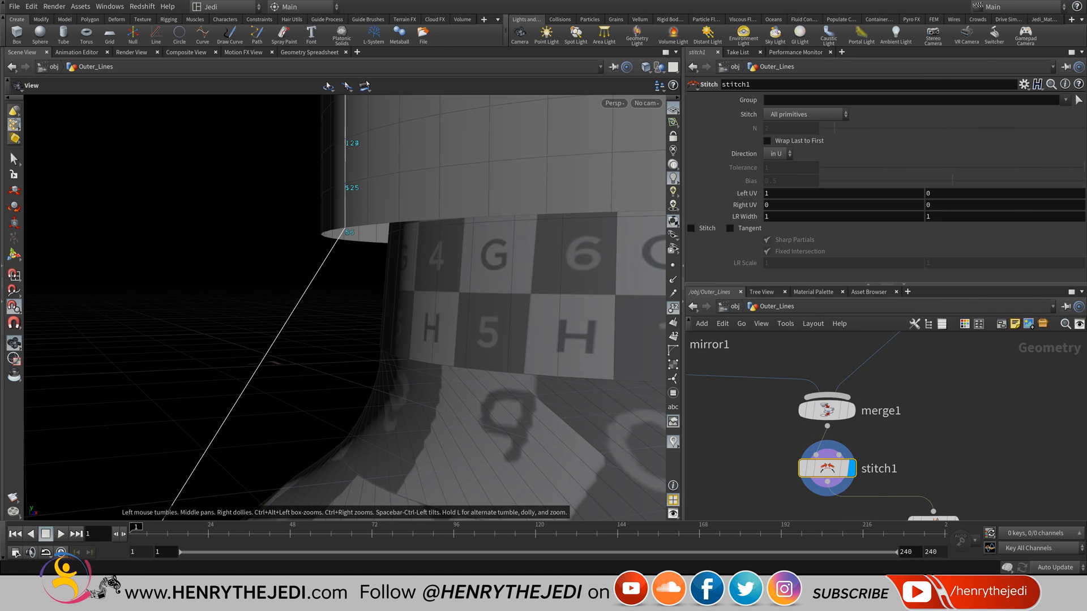
- Display polywire1's output and examine the wire's corner below the central tube with the Stitch node in place
{"action": "middle_click_drag", "start_coordinate": [874, 447], "coordinate": [879, 359]}
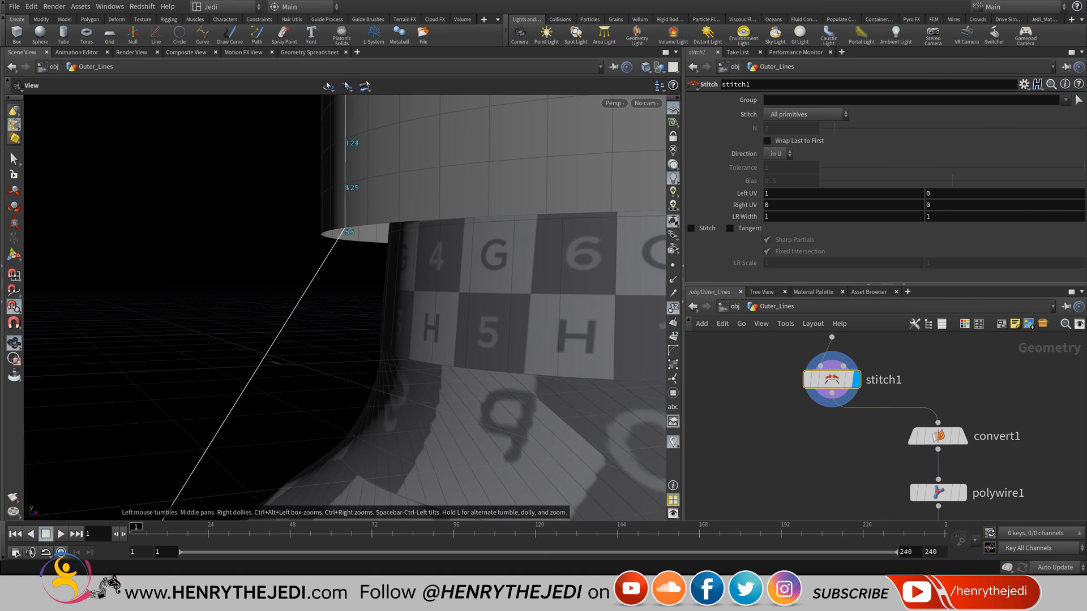
{"action": "left_click", "coordinate": [963, 493]}
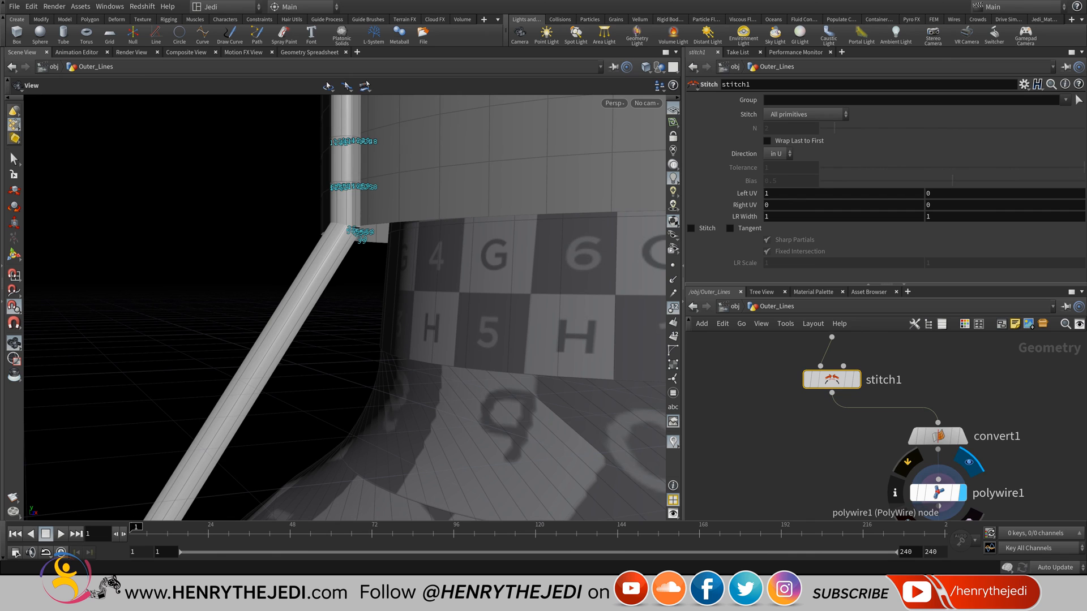
{"action": "scroll", "coordinate": [345, 308], "scroll_direction": "down", "scroll_amount": 5}
{"action": "left_click_drag", "start_coordinate": [362, 294], "coordinate": [345, 275]}
{"action": "middle_click_drag", "start_coordinate": [345, 275], "coordinate": [288, 391]}
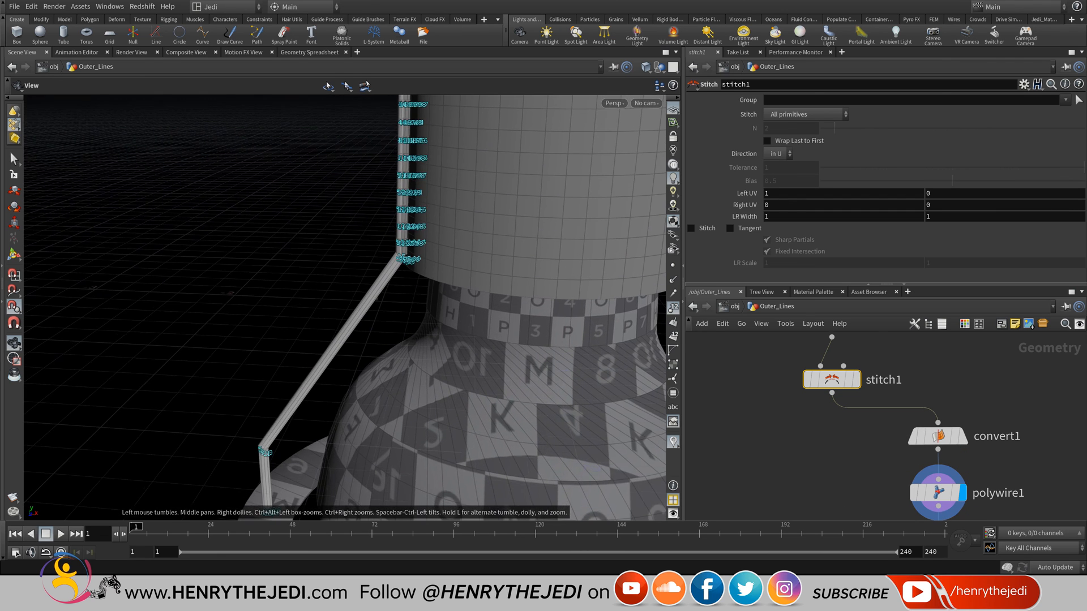
{"action": "scroll", "coordinate": [396, 341], "scroll_direction": "up", "scroll_amount": 8}
{"action": "scroll", "coordinate": [396, 341], "scroll_direction": "down", "scroll_amount": 4}
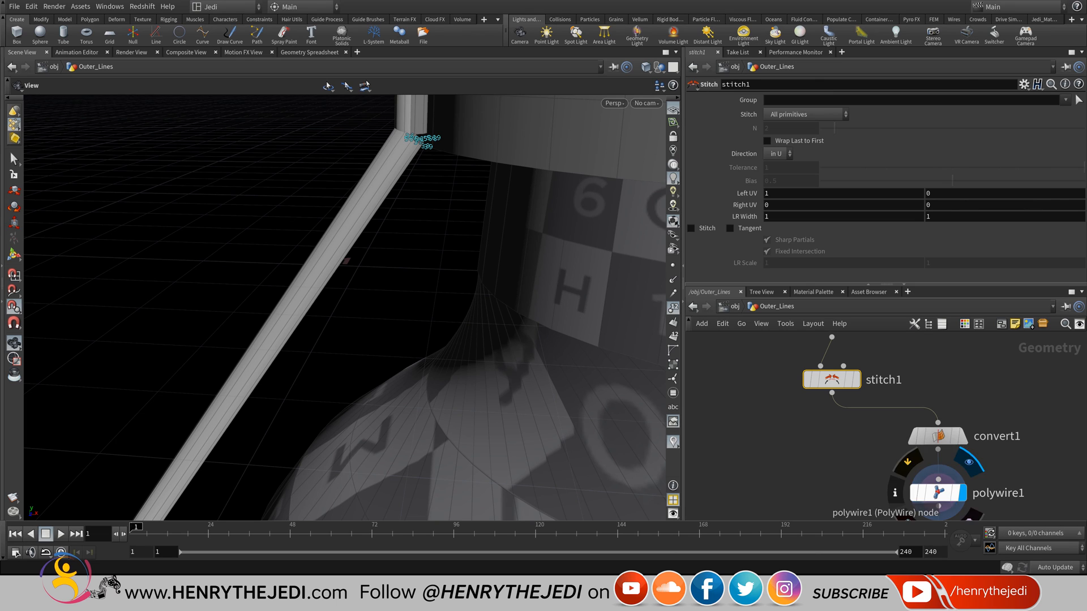
- Move polywire1 aside, insert a Wireframe node directly after convert1, and display the new node's output
{"action": "left_click", "coordinate": [938, 494]}
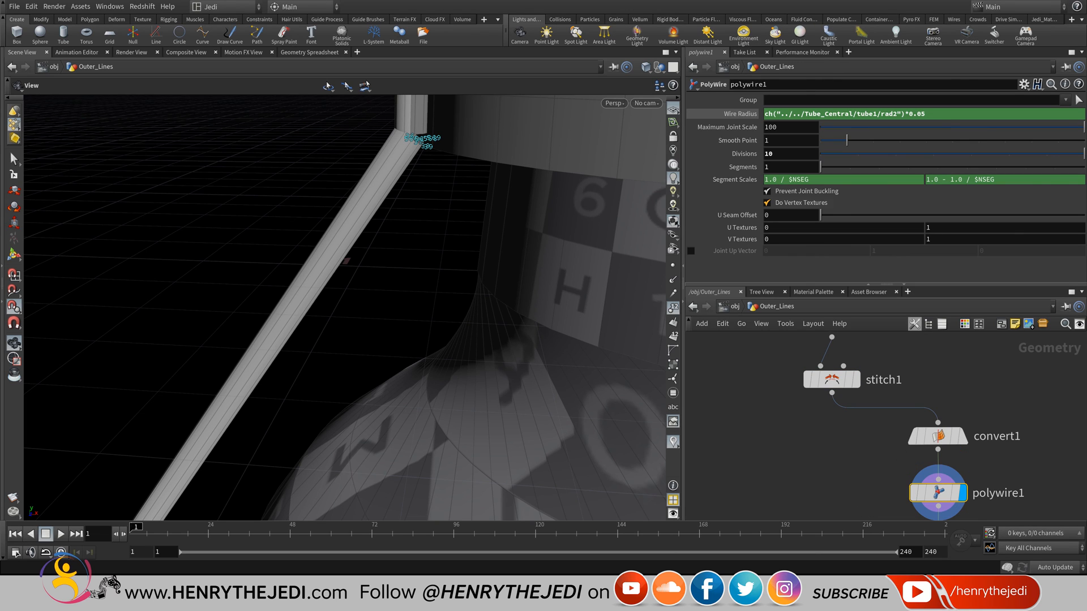
{"action": "left_click", "coordinate": [789, 179]}
{"action": "middle_click_drag", "start_coordinate": [938, 493], "coordinate": [942, 444]}
{"action": "left_click_drag", "start_coordinate": [943, 444], "coordinate": [785, 460]}
{"action": "key", "text": "Tab"}
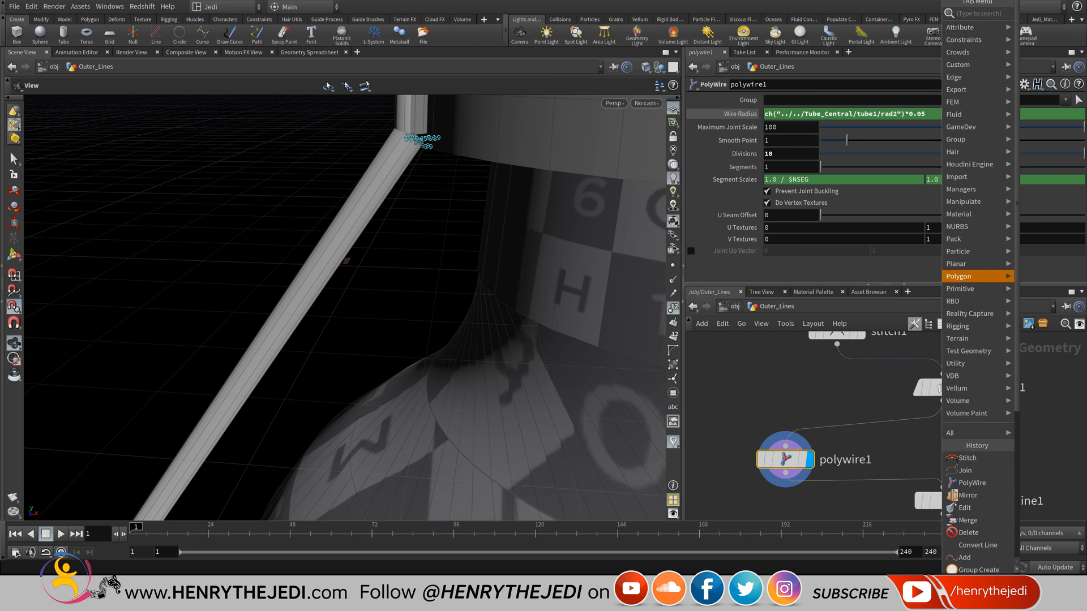
{"action": "mouse_move", "coordinate": [961, 276]}
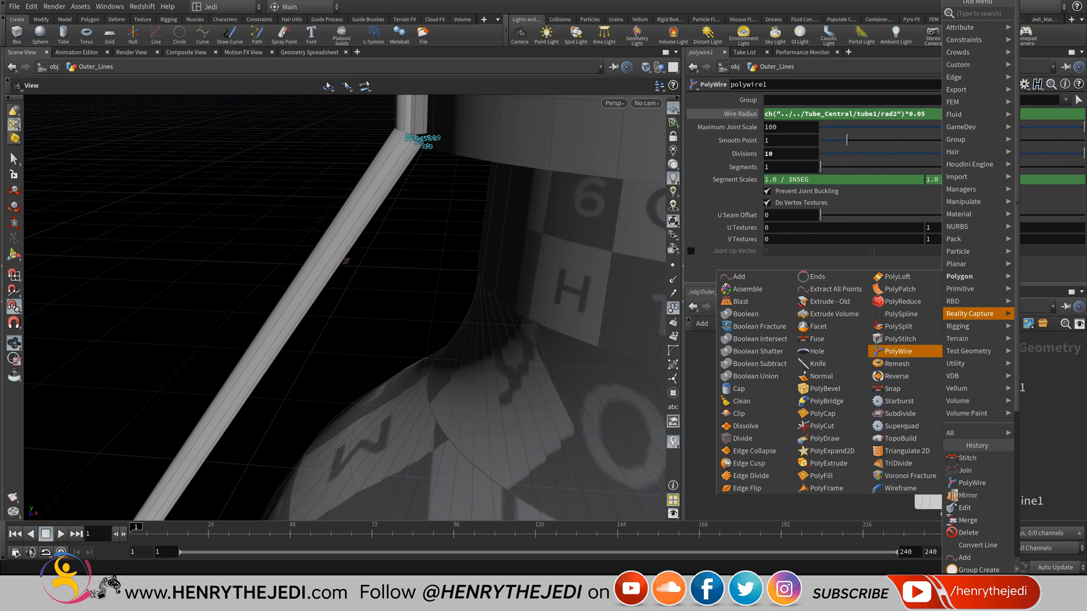
{"action": "left_click", "coordinate": [900, 488]}
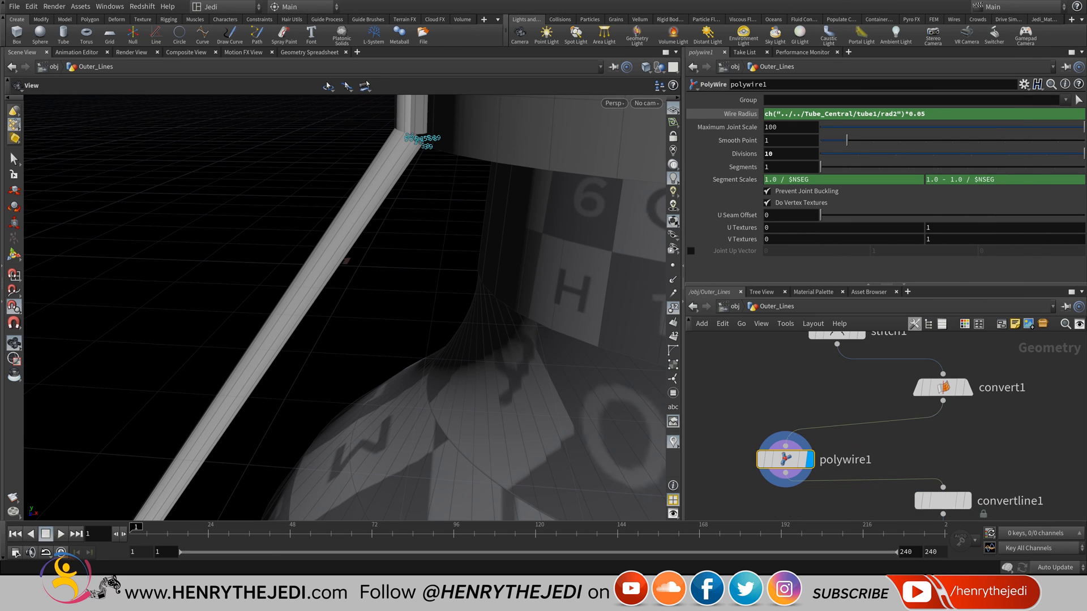
{"action": "left_click", "coordinate": [942, 444]}
{"action": "left_click", "coordinate": [968, 444]}
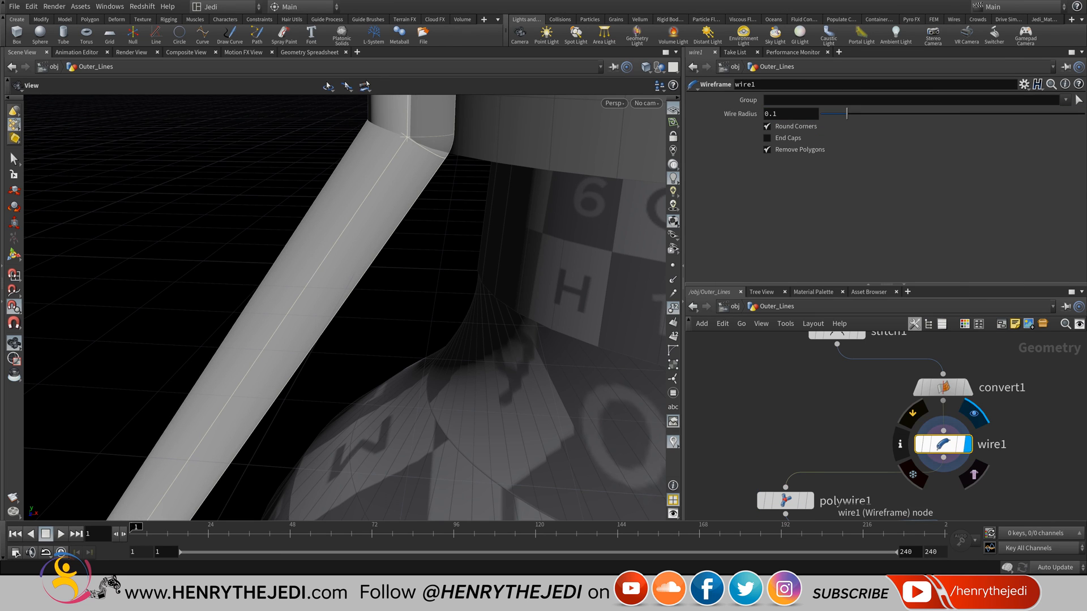
- Delete polywire1 from the chain and inspect the Wireframe node's corners below the central tube
{"action": "middle_click_drag", "start_coordinate": [790, 499], "coordinate": [793, 450]}
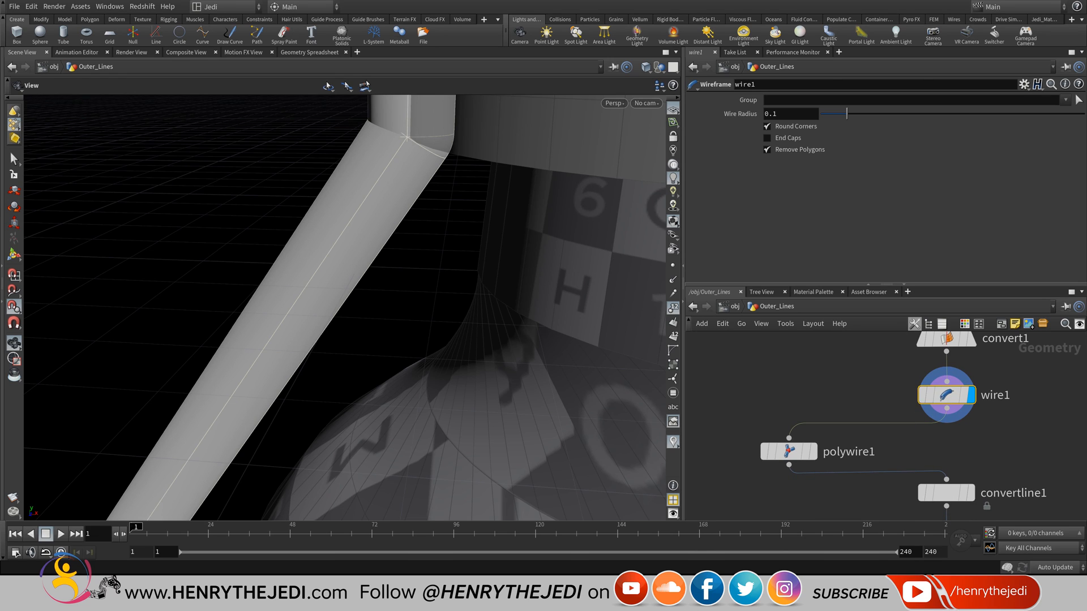
{"action": "left_click", "coordinate": [789, 451]}
{"action": "key", "text": "Delete"}
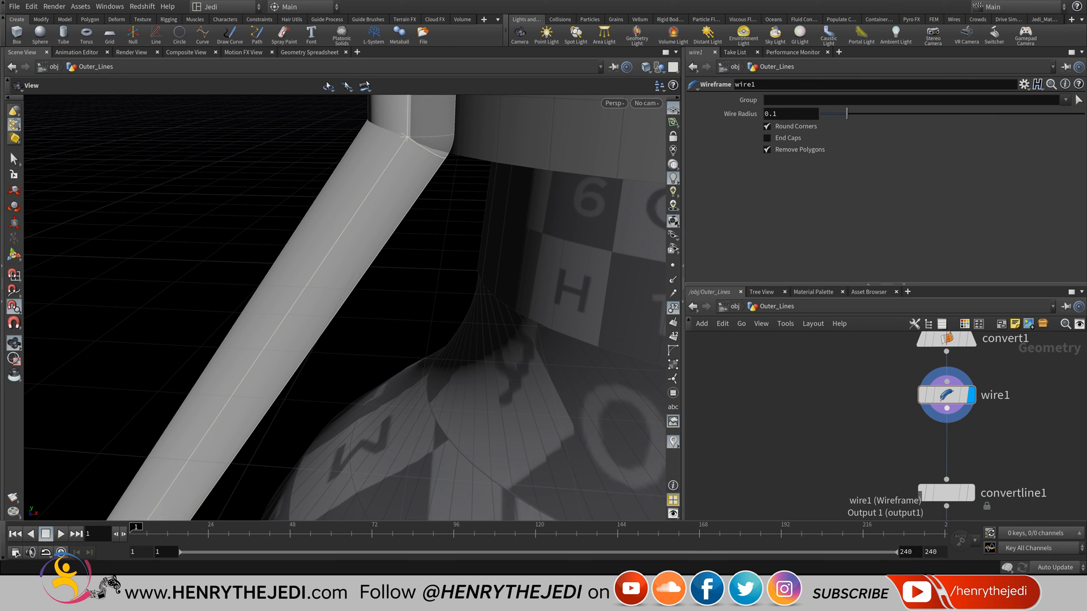
{"action": "left_click", "coordinate": [941, 396]}
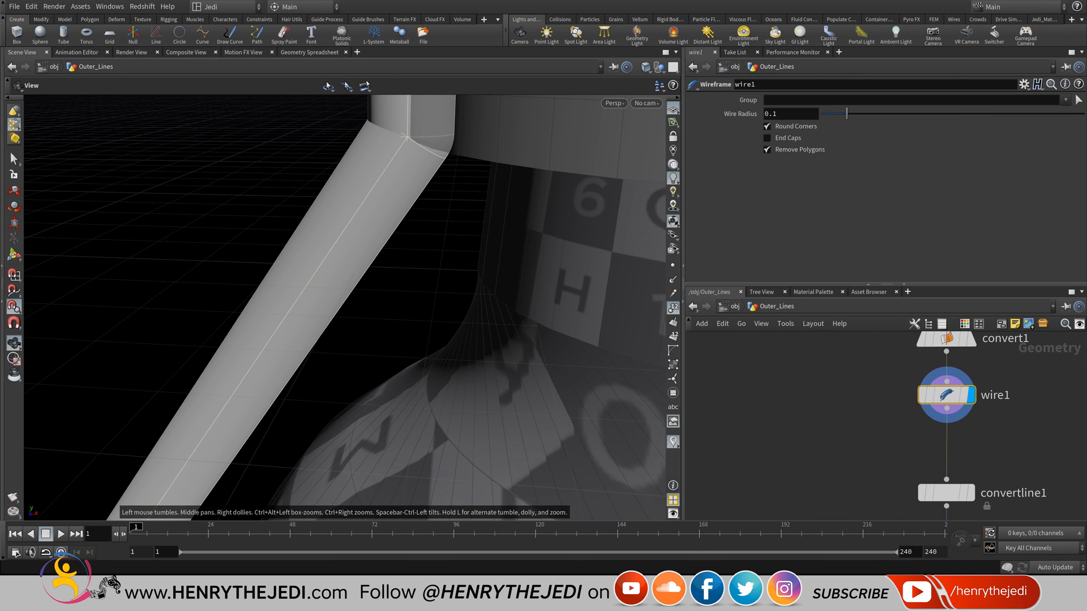
{"action": "scroll", "coordinate": [538, 306], "scroll_direction": "down", "scroll_amount": 1}
{"action": "scroll", "coordinate": [532, 202], "scroll_direction": "down", "scroll_amount": 8}
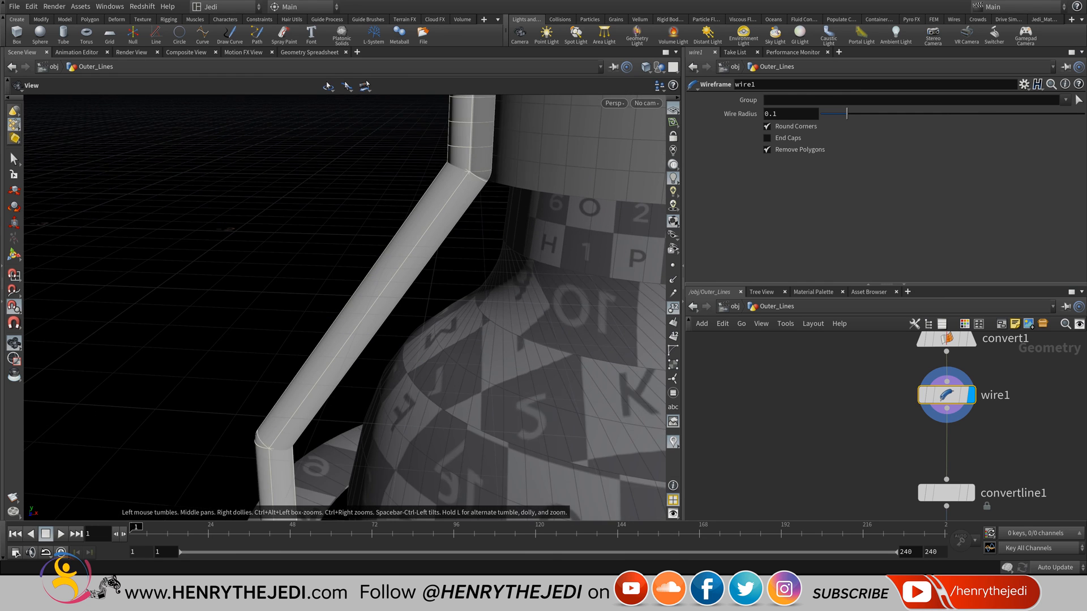
{"action": "scroll", "coordinate": [532, 201], "scroll_direction": "up", "scroll_amount": 2}
{"action": "scroll", "coordinate": [532, 202], "scroll_direction": "up", "scroll_amount": 1}
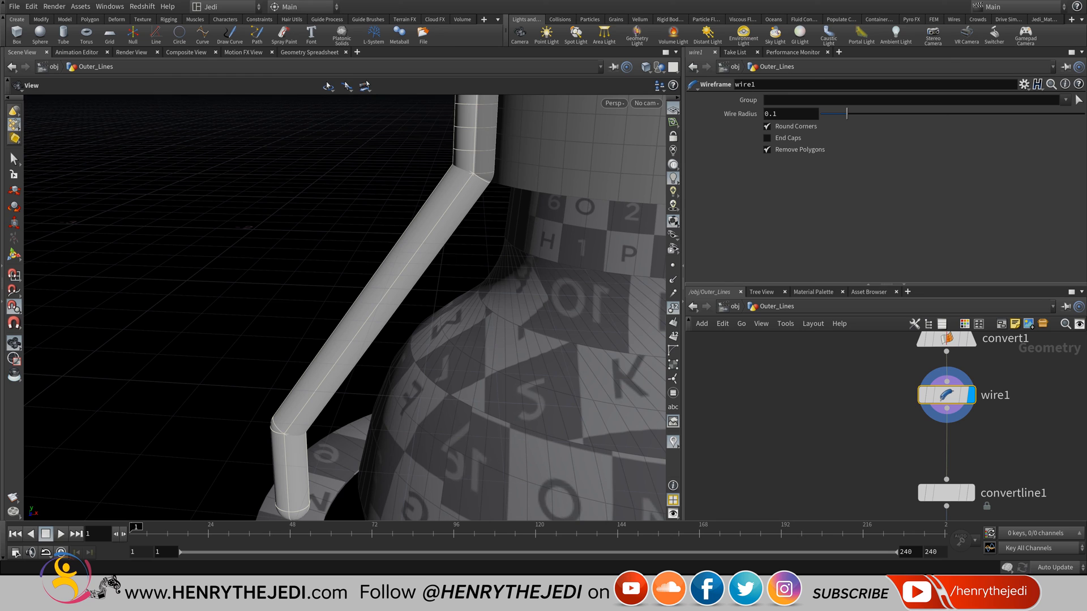
- Copy the second Radius parameter of tube1 inside Tube_Central and return to the Outer_Lines network
{"action": "key", "text": "u"}
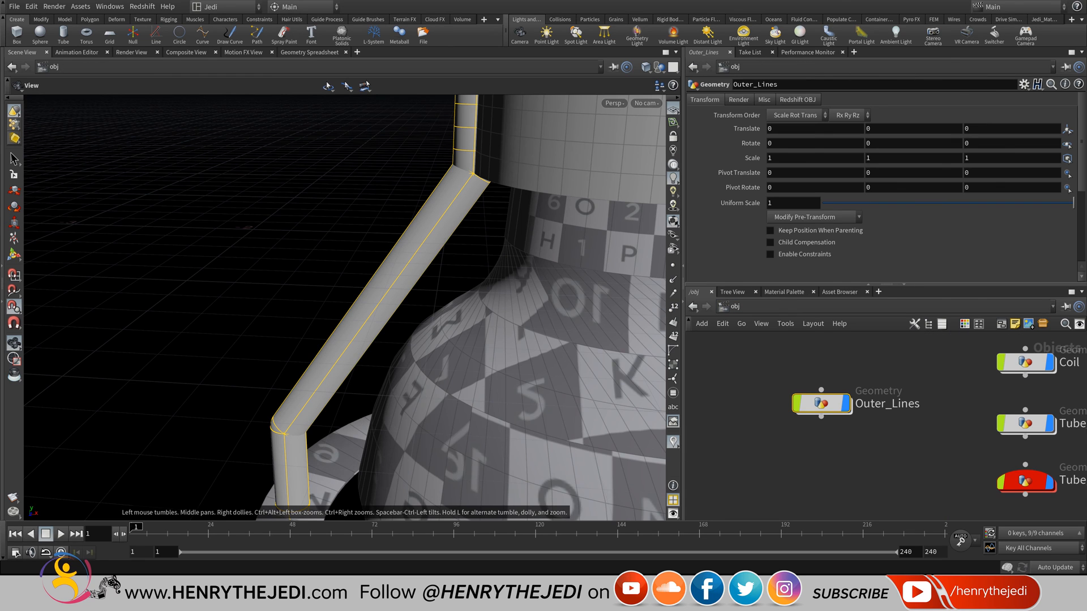
{"action": "double_click", "coordinate": [917, 456]}
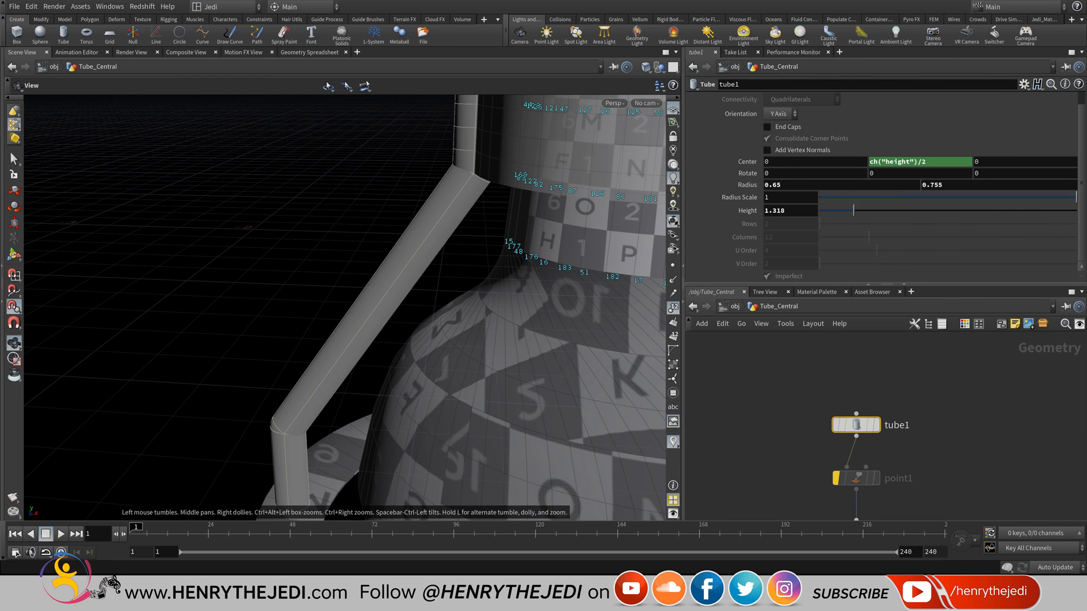
{"action": "right_click", "coordinate": [956, 184]}
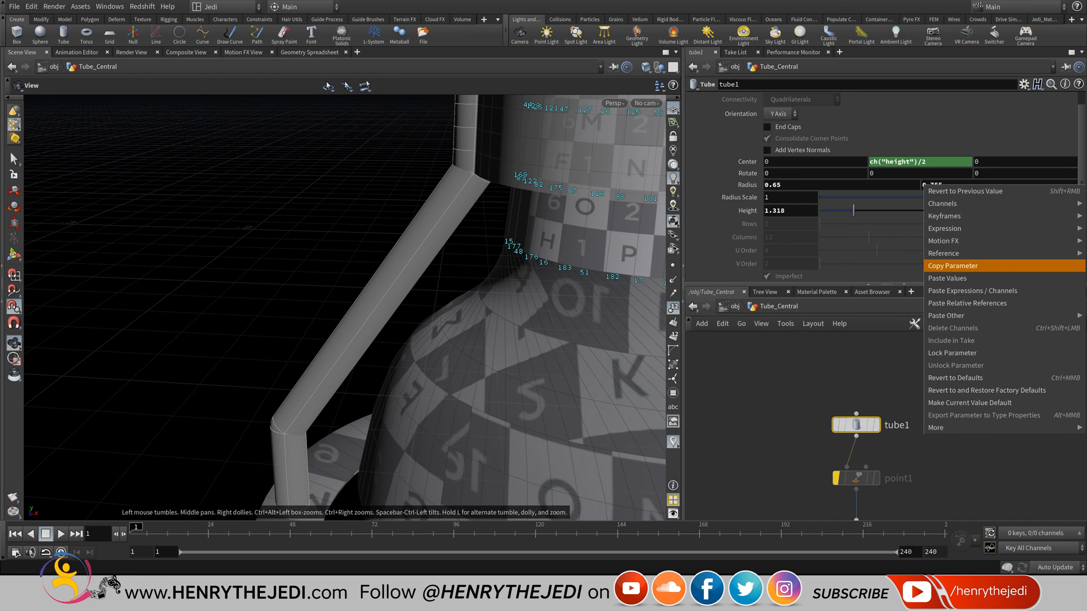
{"action": "left_click", "coordinate": [962, 266]}
{"action": "key", "text": "u"}
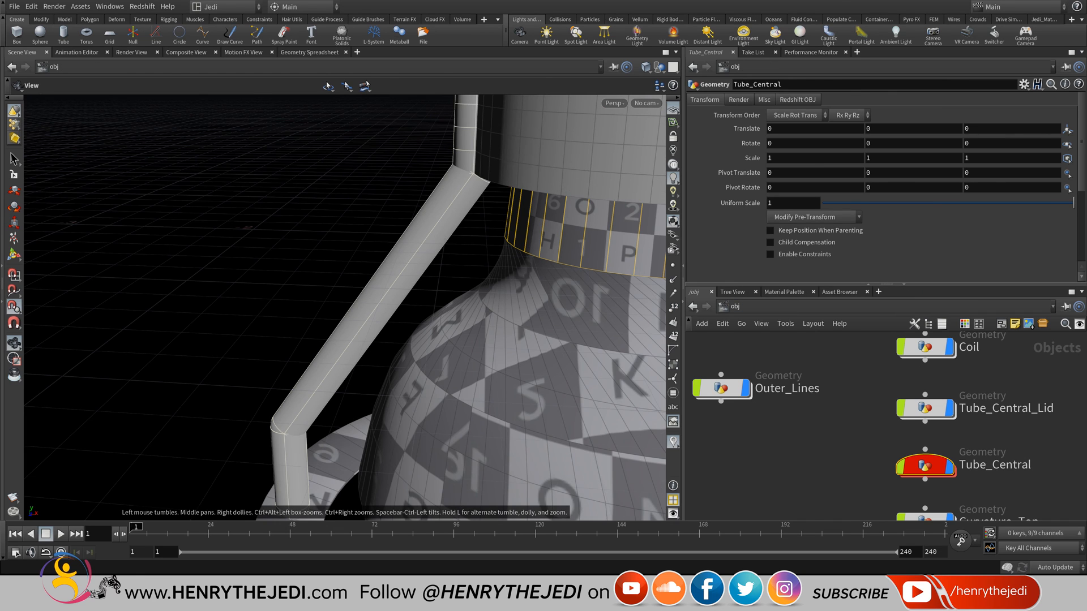
{"action": "double_click", "coordinate": [722, 388]}
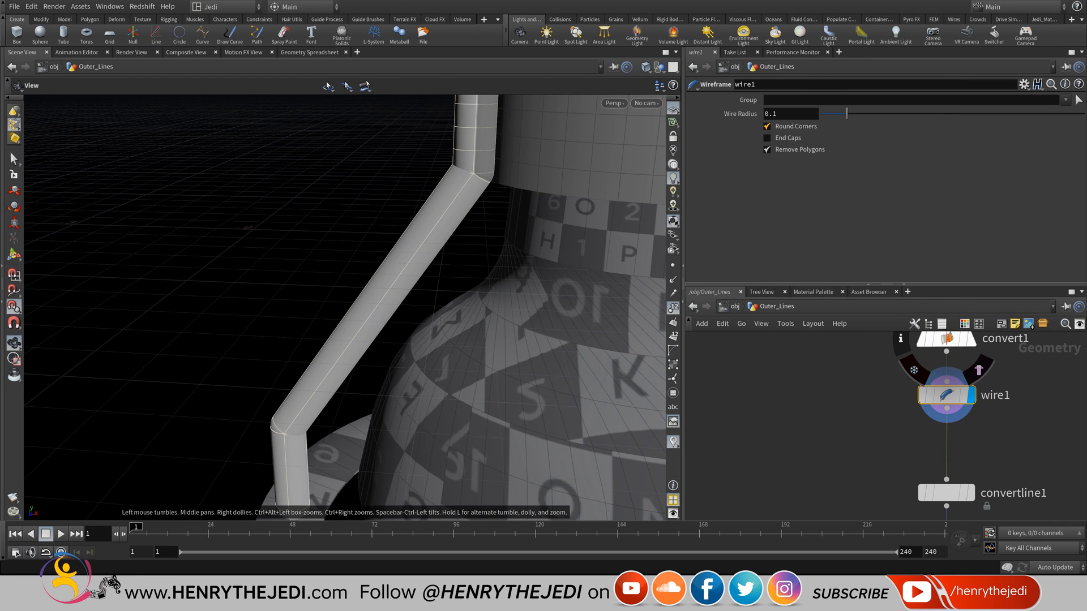
- Link wire1's Wire Radius to the copied tube radius as a relative reference multiplied by 0.05, and save the file
{"action": "right_click", "coordinate": [798, 113]}
{"action": "left_click", "coordinate": [826, 228]}
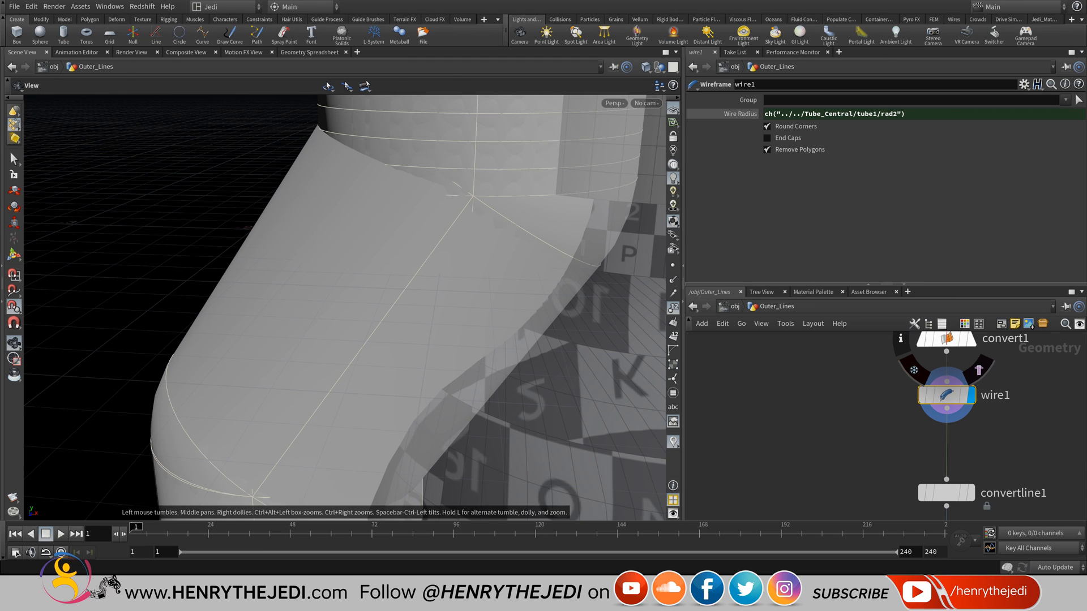
{"action": "left_click", "coordinate": [944, 114]}
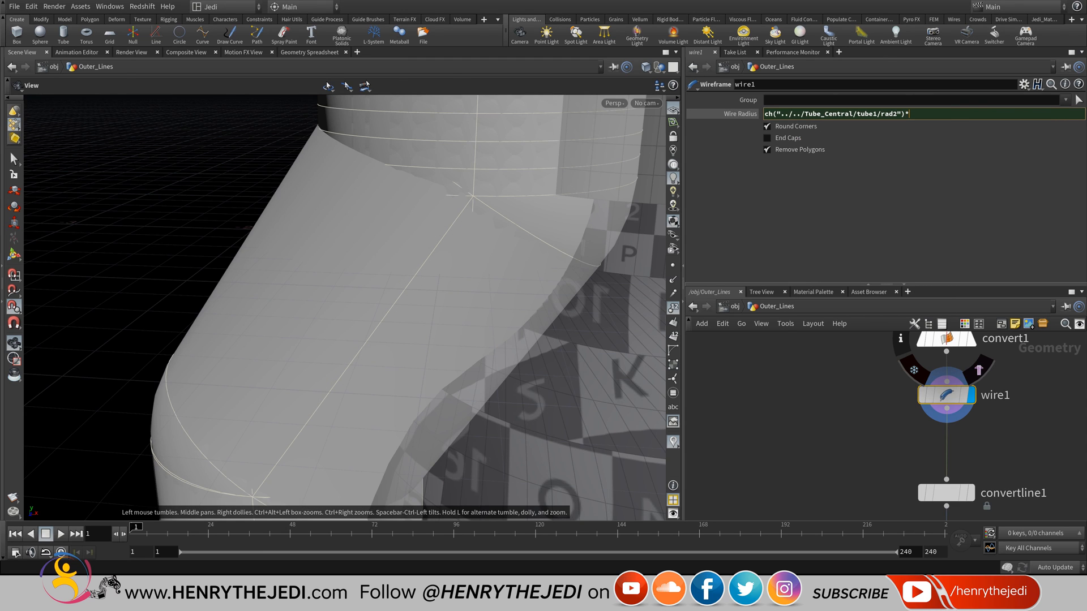
{"action": "key", "text": "Return"}
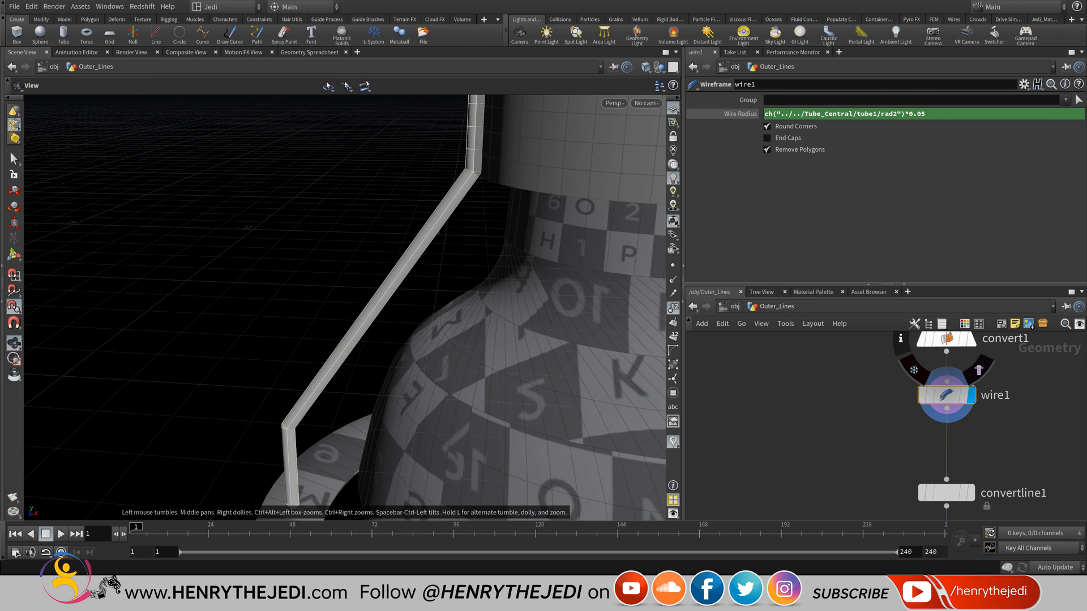
{"action": "middle_click_drag", "start_coordinate": [444, 190], "coordinate": [408, 238]}
{"action": "right_click_drag", "start_coordinate": [407, 238], "coordinate": [385, 237]}
{"action": "middle_click_drag", "start_coordinate": [385, 237], "coordinate": [351, 153]}
{"action": "key", "text": "ctrl+s"}
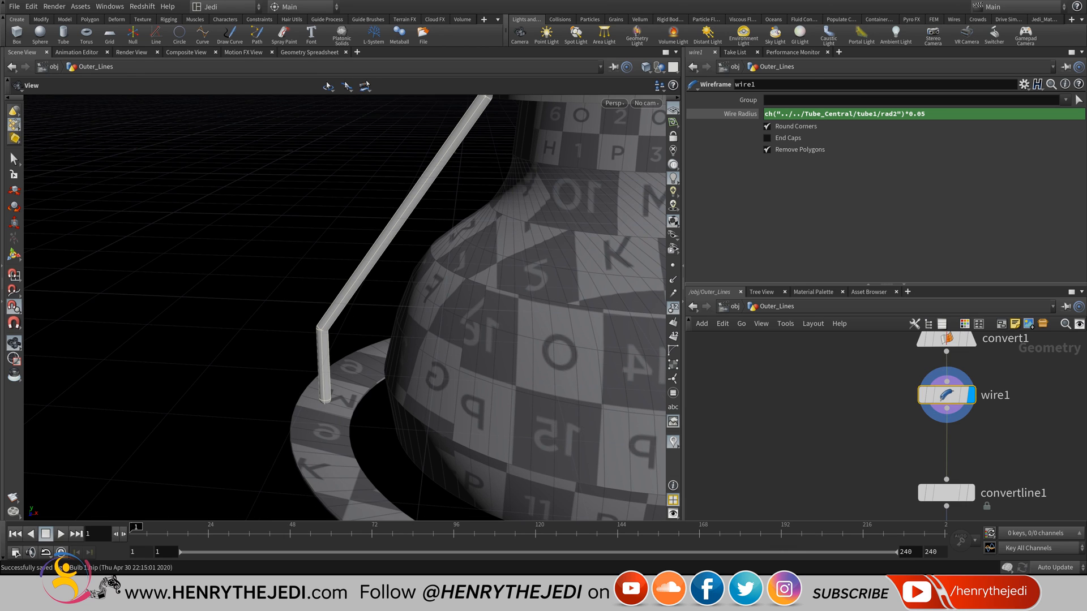
- Display convertline1's output to check it, and delete that node from below wire1
{"action": "middle_click_drag", "start_coordinate": [971, 489], "coordinate": [857, 423]}
{"action": "left_click", "coordinate": [882, 394]}
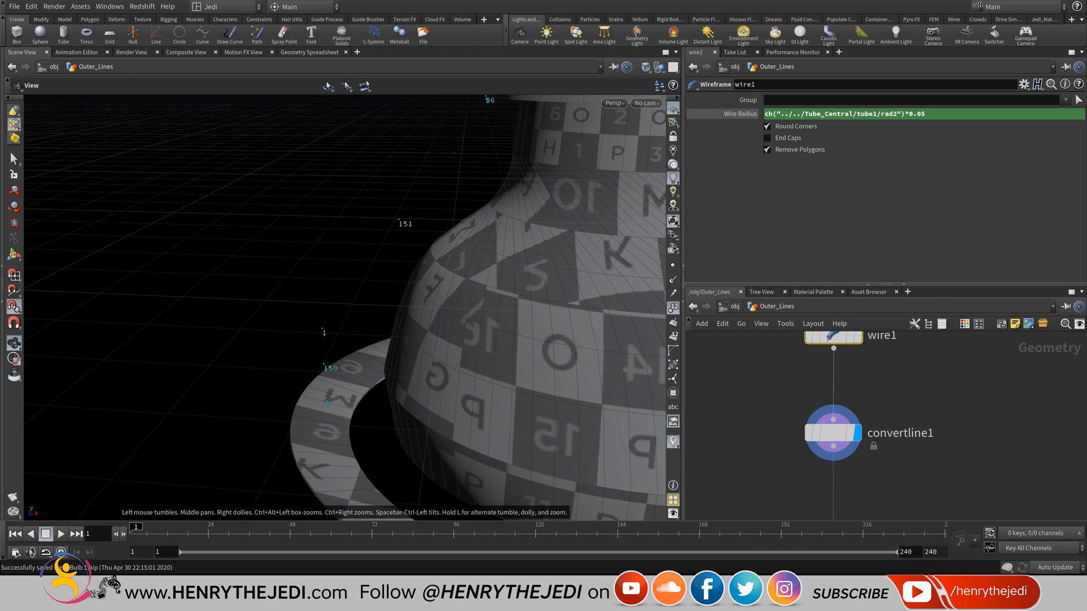
{"action": "scroll", "coordinate": [861, 371], "scroll_direction": "down", "scroll_amount": 6}
{"action": "scroll", "coordinate": [885, 399], "scroll_direction": "up", "scroll_amount": 5}
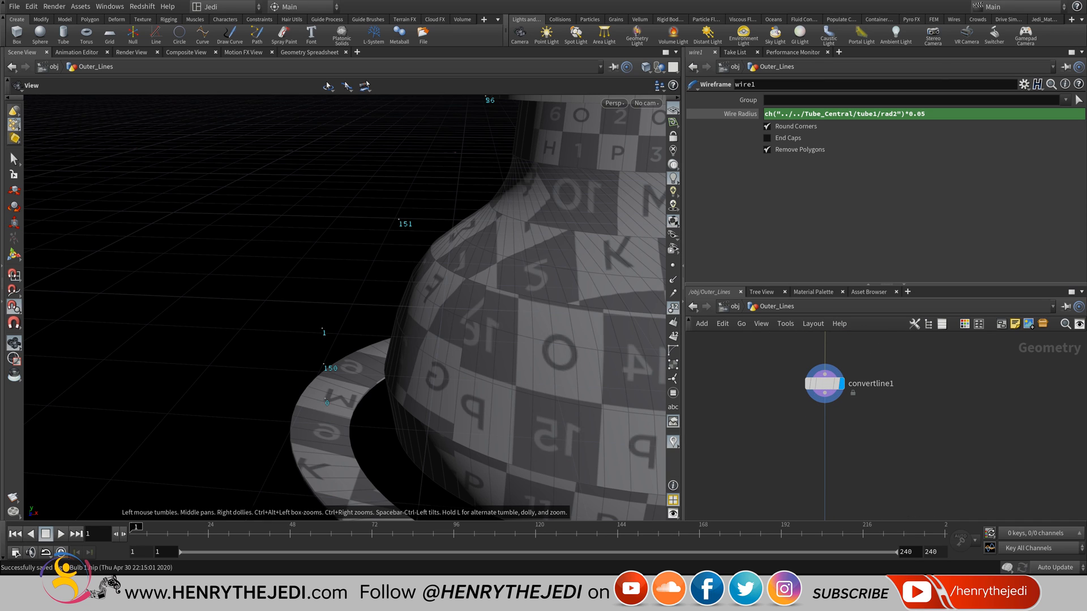
{"action": "left_click_drag", "start_coordinate": [931, 415], "coordinate": [799, 365]}
{"action": "middle_click_drag", "start_coordinate": [802, 370], "coordinate": [841, 442]}
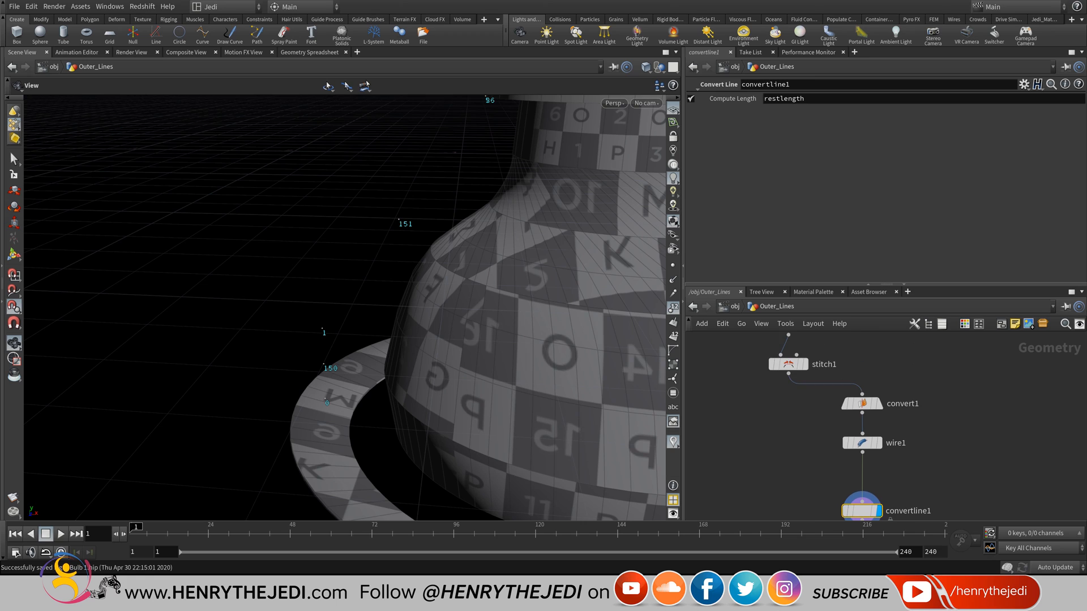
{"action": "key", "text": "Delete"}
- Select the remaining nodes below wire1, down to the output null, and move them up closer to it
{"action": "scroll", "coordinate": [907, 360], "scroll_direction": "down", "scroll_amount": 5}
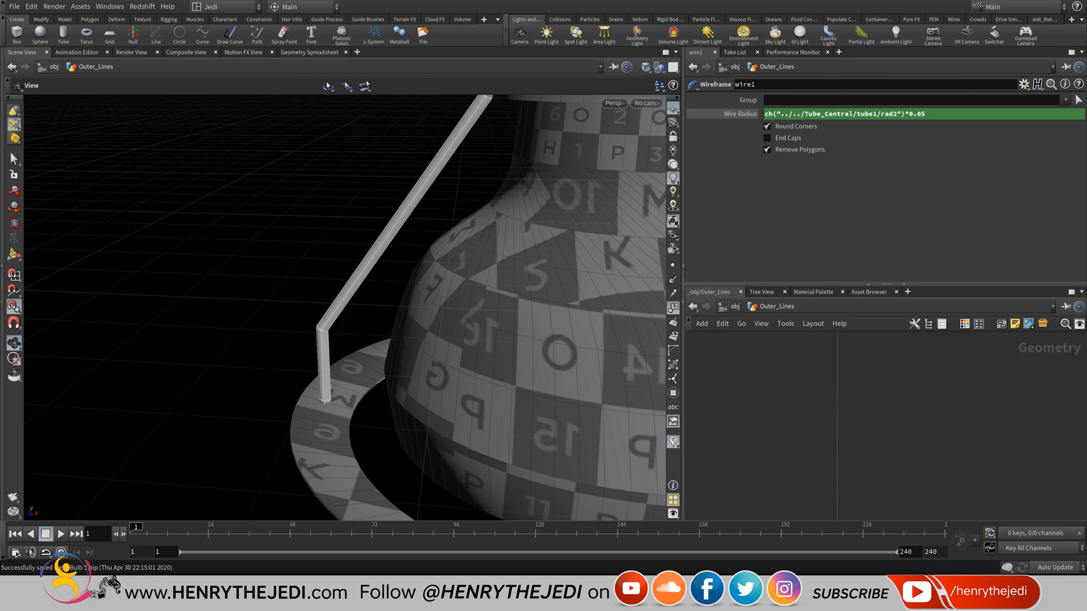
{"action": "left_click_drag", "start_coordinate": [931, 500], "coordinate": [877, 355]}
{"action": "scroll", "coordinate": [902, 449], "scroll_direction": "up", "scroll_amount": 5}
{"action": "middle_click_drag", "start_coordinate": [878, 354], "coordinate": [904, 429]}
{"action": "scroll", "coordinate": [904, 428], "scroll_direction": "up", "scroll_amount": 2}
{"action": "left_click_drag", "start_coordinate": [903, 427], "coordinate": [913, 365]}
{"action": "middle_click_drag", "start_coordinate": [912, 366], "coordinate": [891, 424]}
{"action": "scroll", "coordinate": [955, 484], "scroll_direction": "down", "scroll_amount": 2}
{"action": "left_click_drag", "start_coordinate": [975, 519], "coordinate": [858, 392]}
{"action": "middle_click_drag", "start_coordinate": [858, 392], "coordinate": [861, 316]}
{"action": "scroll", "coordinate": [862, 433], "scroll_direction": "up", "scroll_amount": 5}
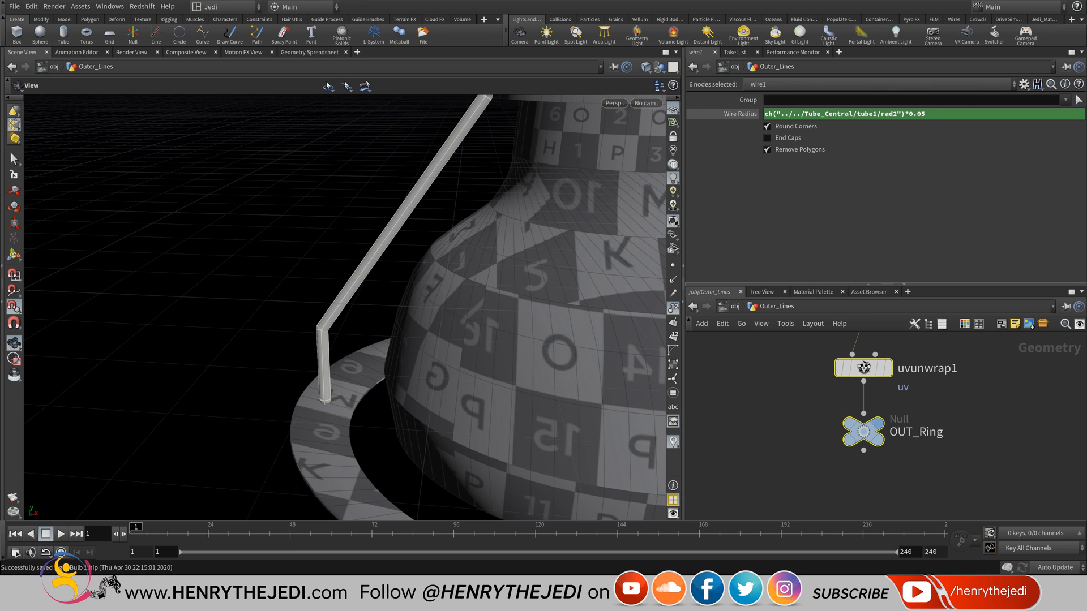
- Display the output of the OUT_Ring null and hide the point numbers in the viewport
{"action": "left_click", "coordinate": [877, 424]}
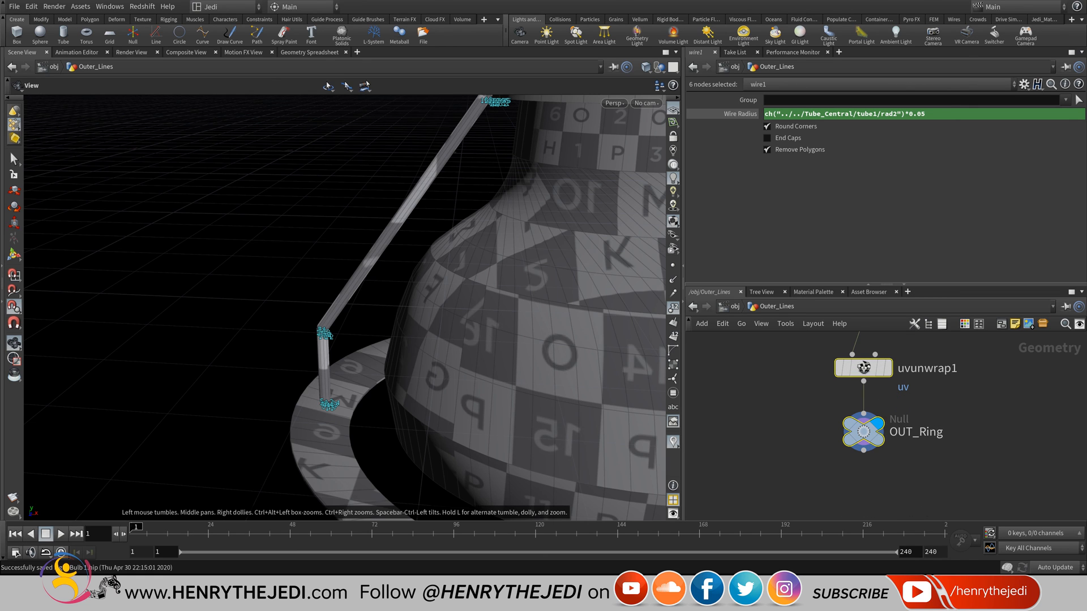
{"action": "middle_click_drag", "start_coordinate": [430, 249], "coordinate": [399, 331]}
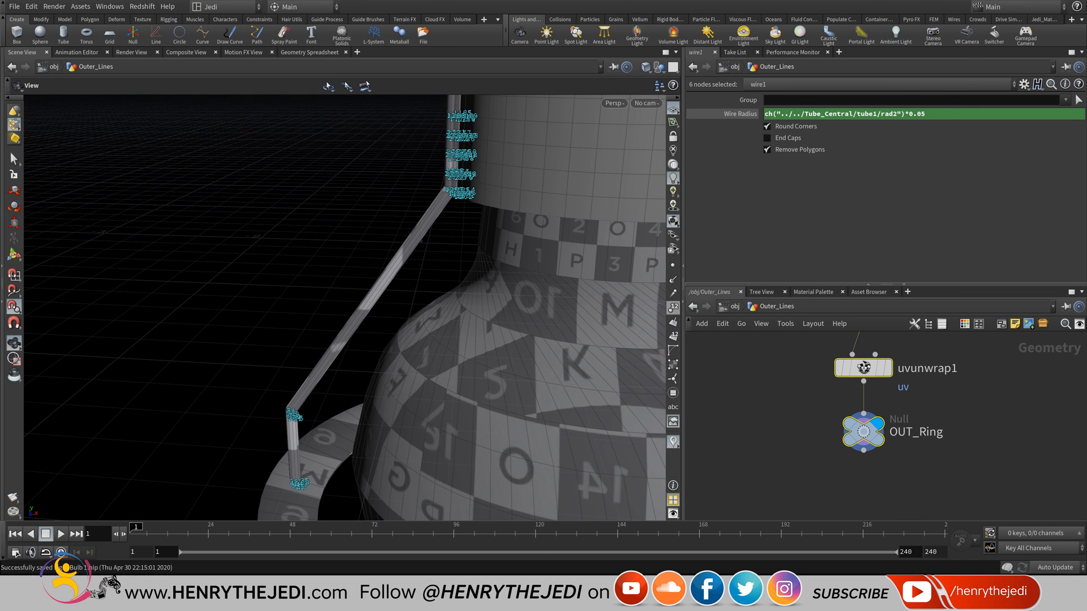
{"action": "left_click", "coordinate": [673, 307]}
- Rename the OUT_Ring null as OUT_Lines and save the file
{"action": "double_click", "coordinate": [917, 432]}
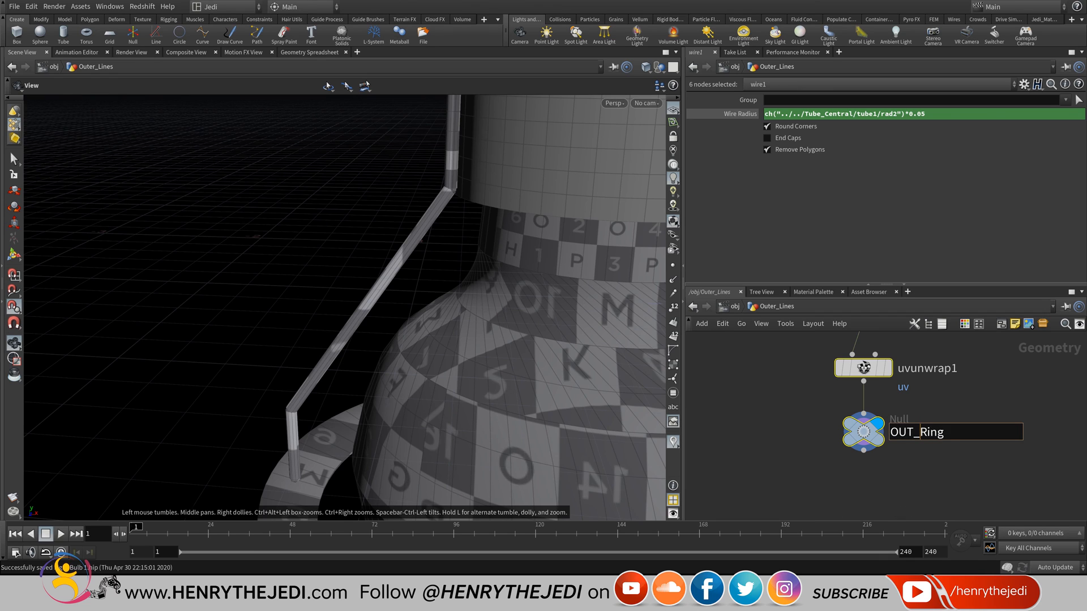
{"action": "key", "text": "shift+End"}
{"action": "type", "text": "L"}
{"action": "key", "text": "Return"}
{"action": "key", "text": "ctrl+s"}
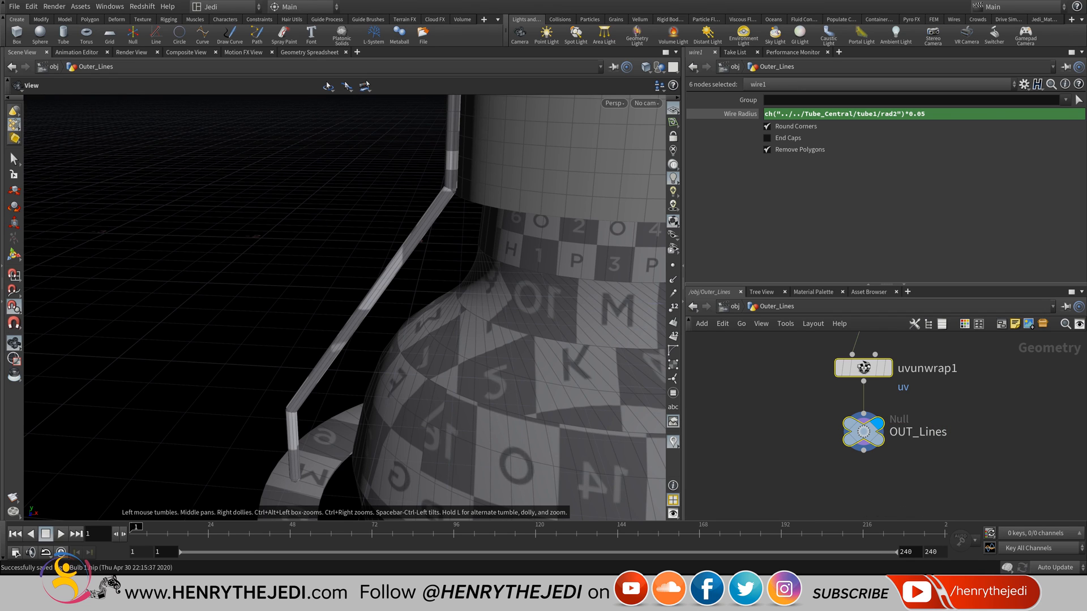
- Examine the finished outer wires around the ring, bulb, central tube and rounded lid from several angles
{"action": "scroll", "coordinate": [464, 281], "scroll_direction": "down", "scroll_amount": 5}
{"action": "left_click_drag", "start_coordinate": [464, 282], "coordinate": [430, 283]}
{"action": "middle_click_drag", "start_coordinate": [430, 283], "coordinate": [317, 292]}
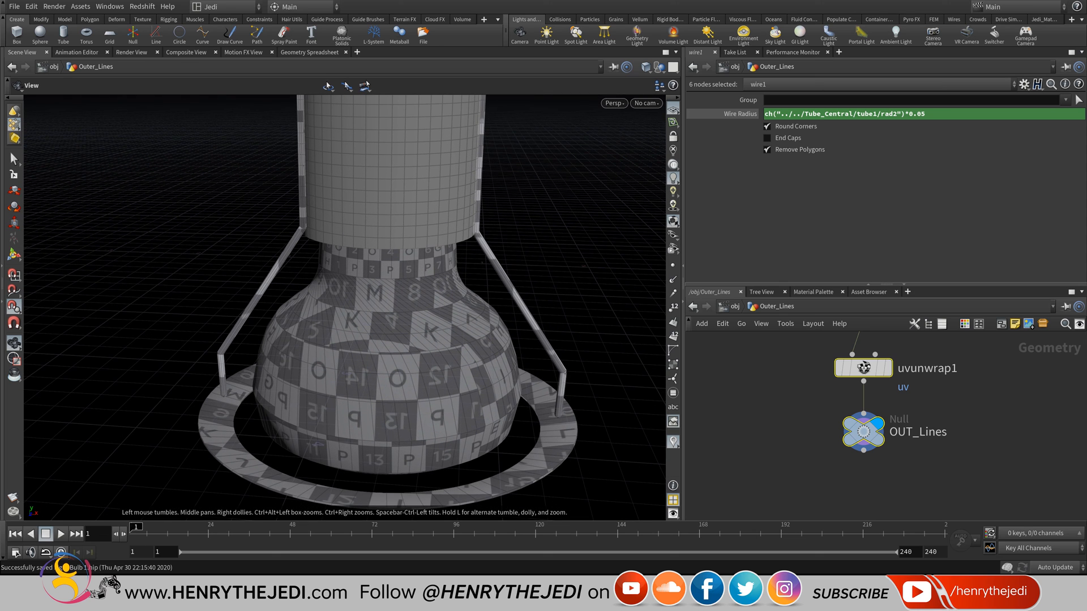
{"action": "scroll", "coordinate": [403, 266], "scroll_direction": "up", "scroll_amount": 3}
{"action": "left_click_drag", "start_coordinate": [402, 317], "coordinate": [403, 249]}
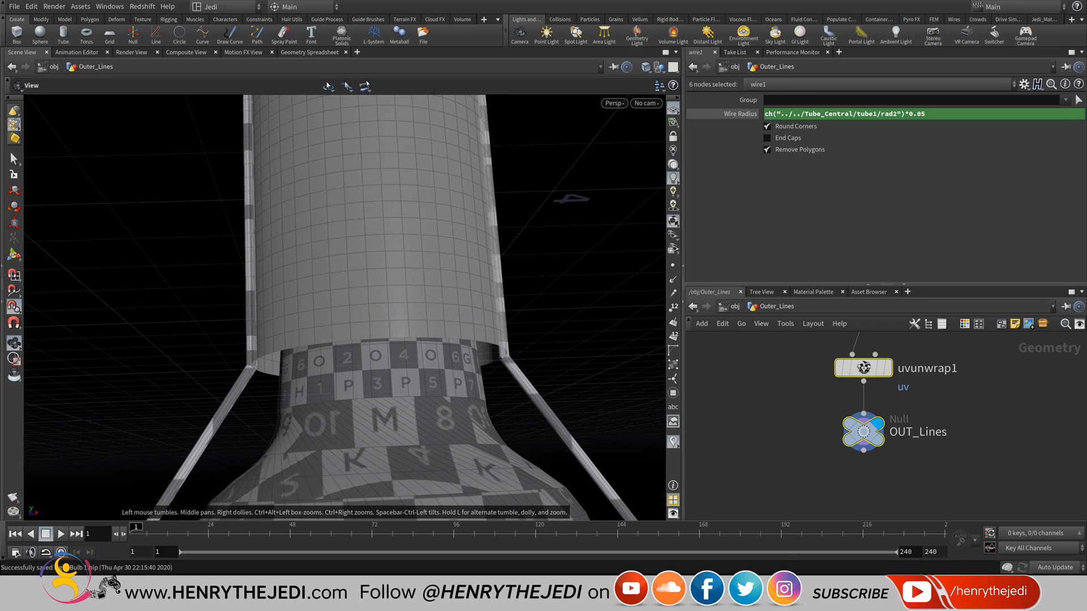
{"action": "scroll", "coordinate": [403, 254], "scroll_direction": "down", "scroll_amount": 5}
{"action": "middle_click_drag", "start_coordinate": [403, 255], "coordinate": [387, 300]}
{"action": "left_click_drag", "start_coordinate": [387, 300], "coordinate": [382, 356]}
{"action": "middle_click_drag", "start_coordinate": [383, 300], "coordinate": [383, 396]}
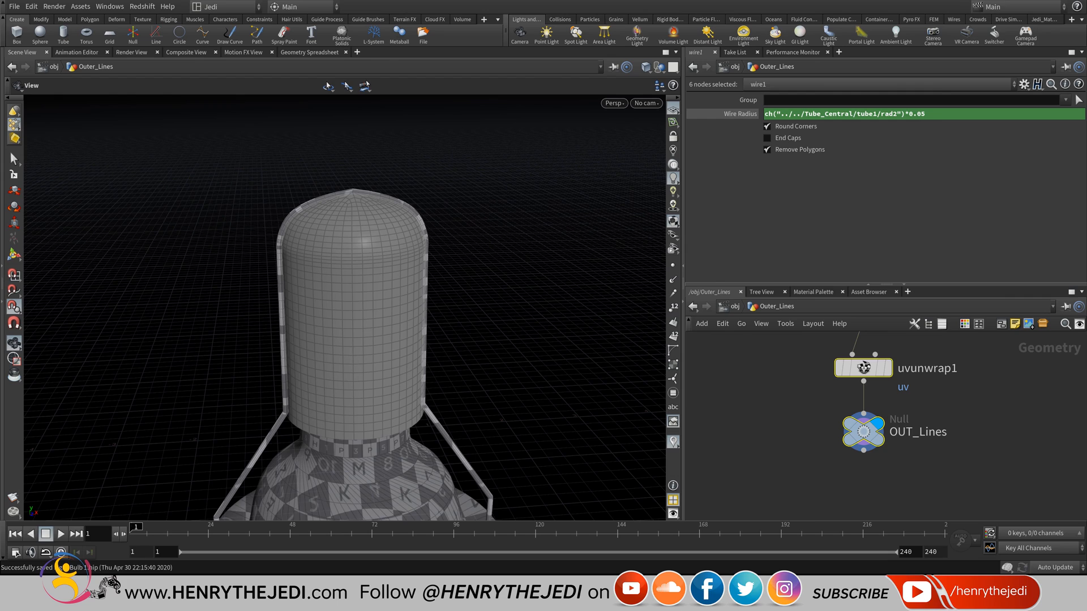
- Display delete1's output and show its points along the curve around the lid
{"action": "middle_click_drag", "start_coordinate": [929, 357], "coordinate": [897, 498]}
{"action": "scroll", "coordinate": [908, 414], "scroll_direction": "up", "scroll_amount": 5}
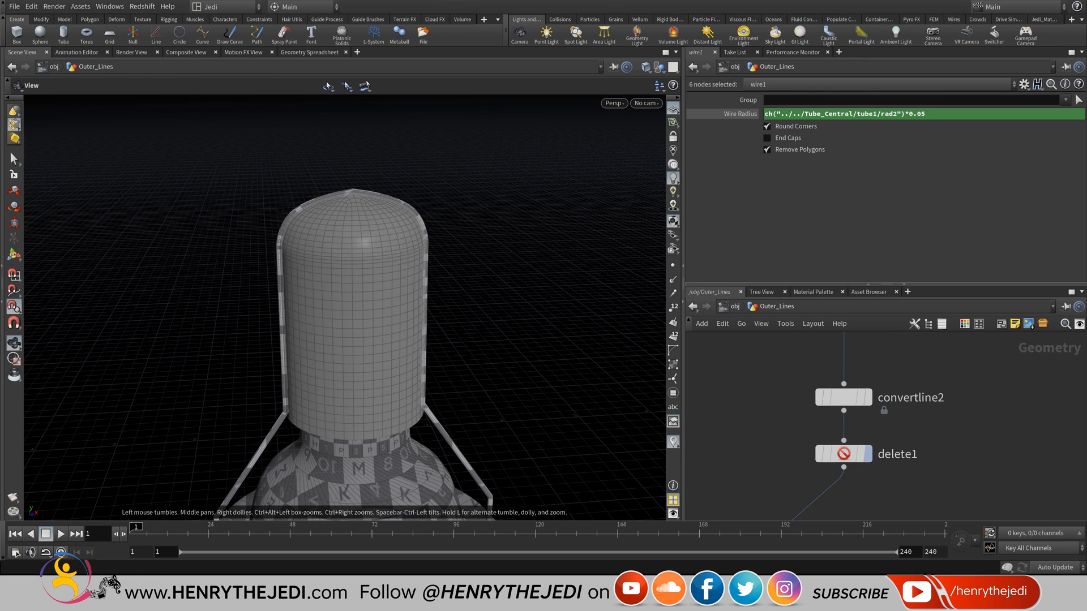
{"action": "left_click", "coordinate": [868, 454]}
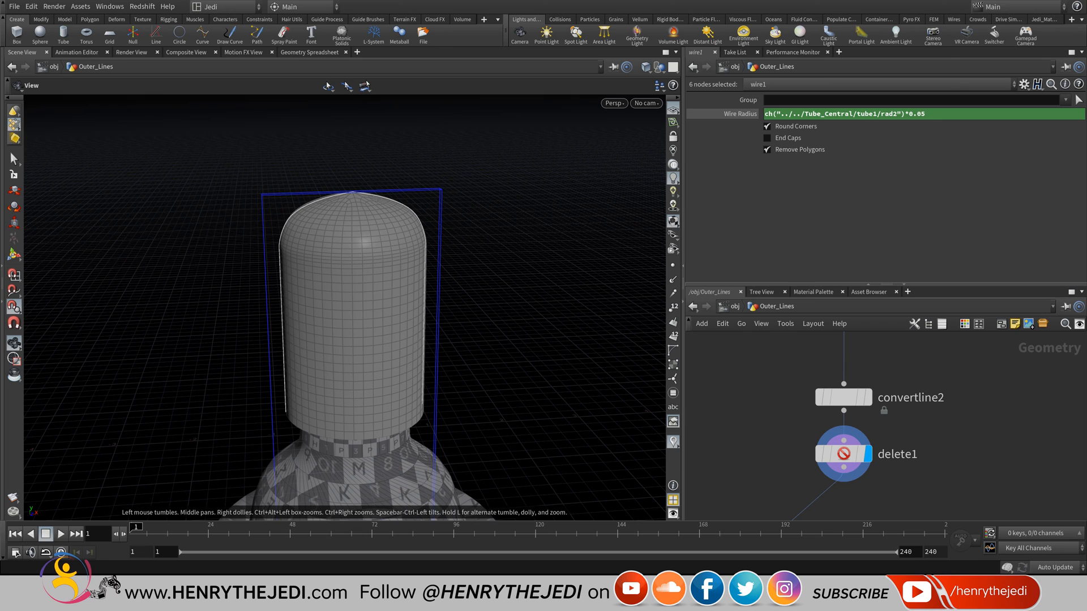
{"action": "left_click", "coordinate": [672, 264]}
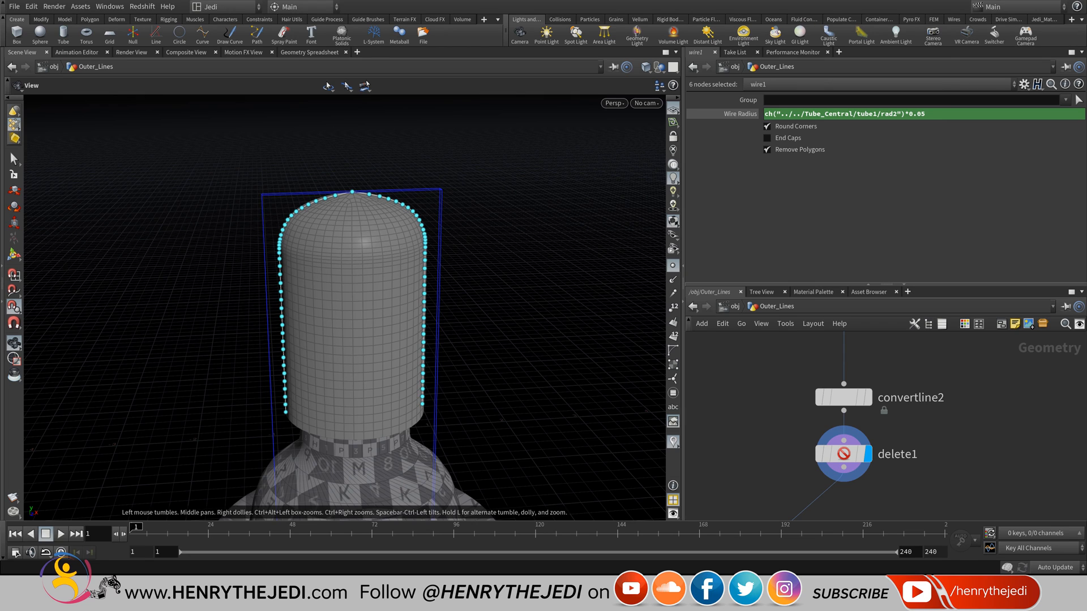
{"action": "middle_click_drag", "start_coordinate": [828, 492], "coordinate": [840, 416]}
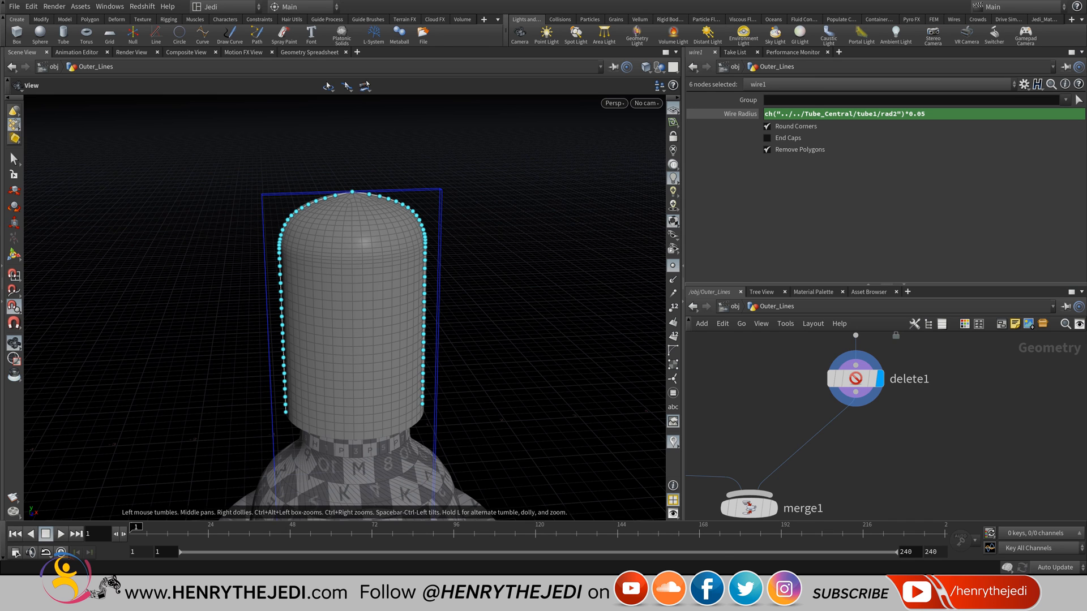
- Display the output of the OUT_Lines null
{"action": "middle_click_drag", "start_coordinate": [352, 340], "coordinate": [382, 233]}
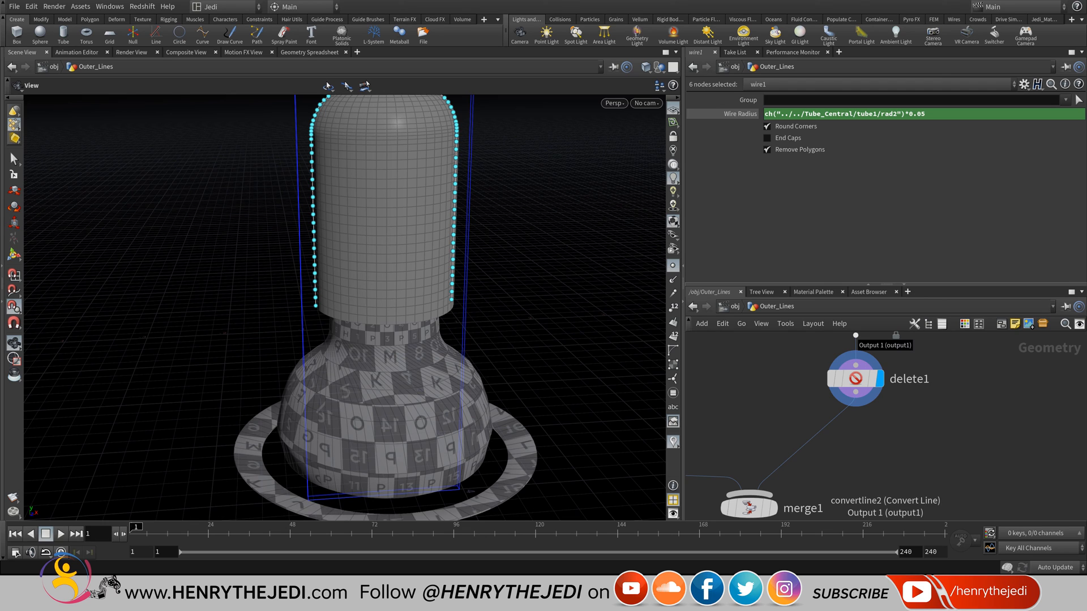
{"action": "middle_click_drag", "start_coordinate": [832, 501], "coordinate": [879, 359]}
{"action": "scroll", "coordinate": [881, 403], "scroll_direction": "down", "scroll_amount": 5}
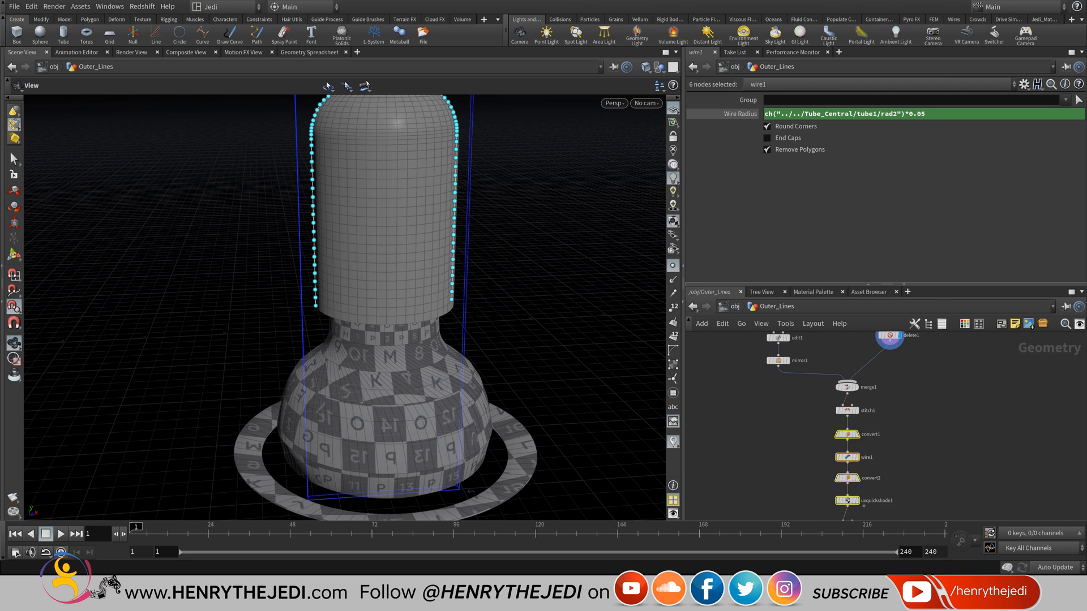
{"action": "middle_click_drag", "start_coordinate": [881, 403], "coordinate": [889, 380]}
{"action": "scroll", "coordinate": [880, 420], "scroll_direction": "up", "scroll_amount": 5}
{"action": "middle_click_drag", "start_coordinate": [868, 515], "coordinate": [818, 499]}
{"action": "left_click", "coordinate": [875, 407]}
- Insert a Transform node between delete1 and merge1
{"action": "middle_click_drag", "start_coordinate": [860, 368], "coordinate": [842, 491]}
{"action": "middle_click_drag", "start_coordinate": [846, 442], "coordinate": [872, 448]}
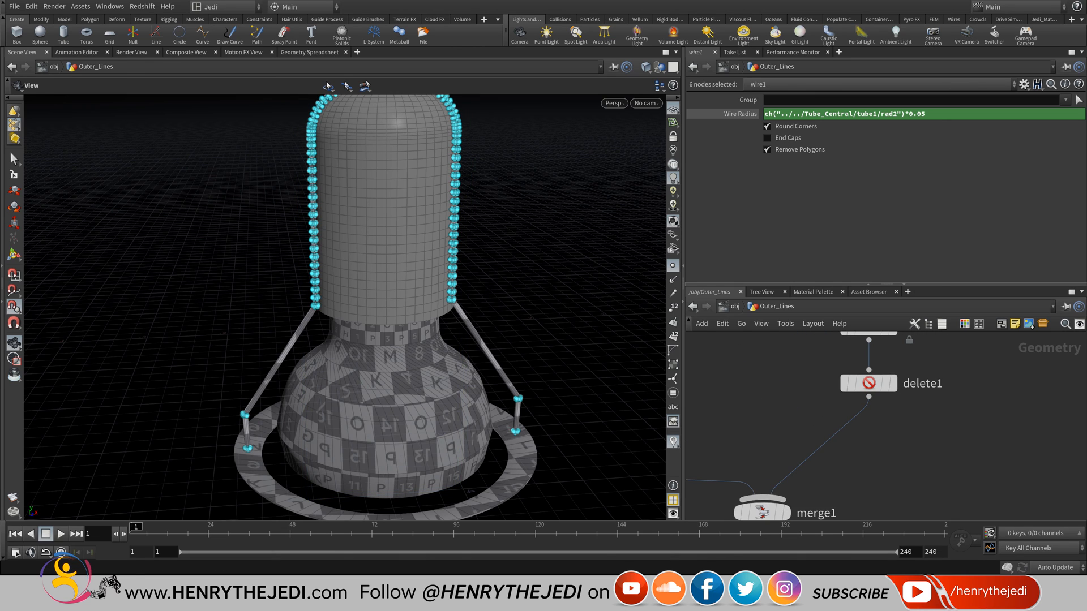
{"action": "key", "text": "Tab"}
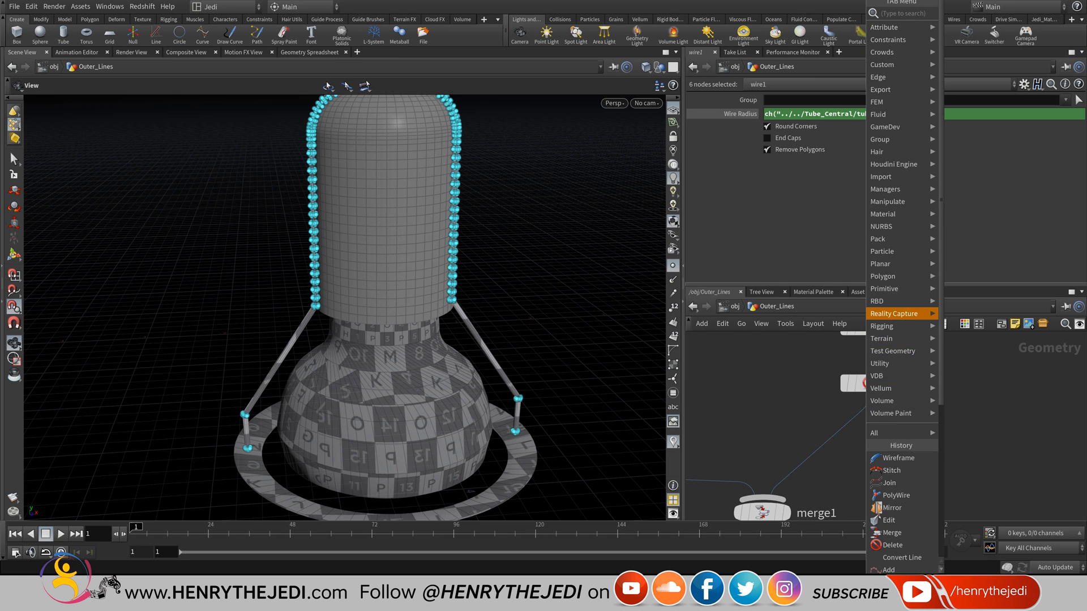
{"action": "mouse_move", "coordinate": [900, 201]}
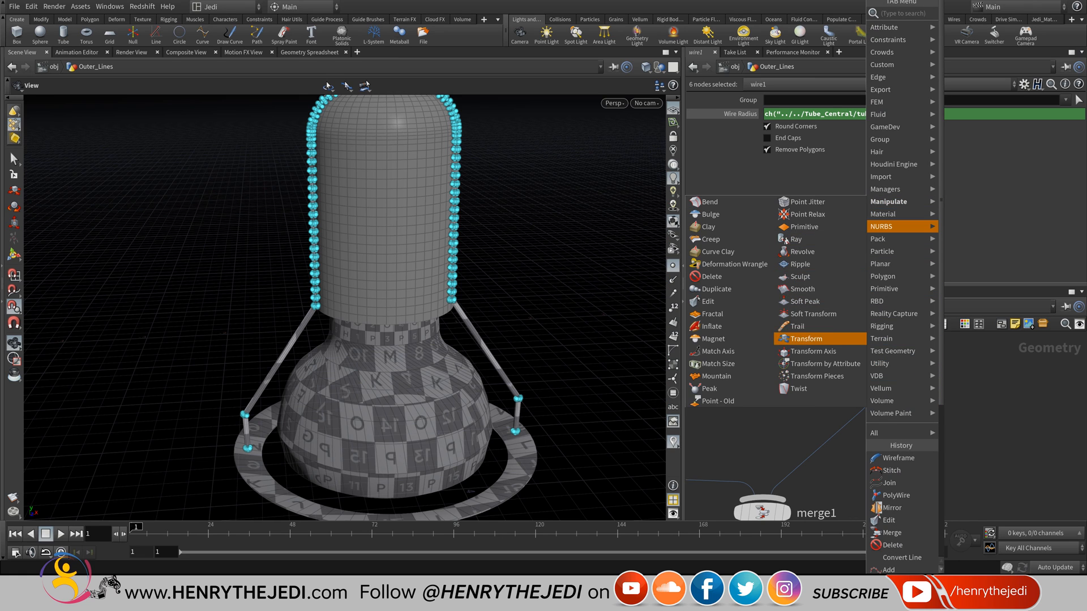
{"action": "left_click", "coordinate": [809, 339]}
{"action": "left_click", "coordinate": [869, 439]}
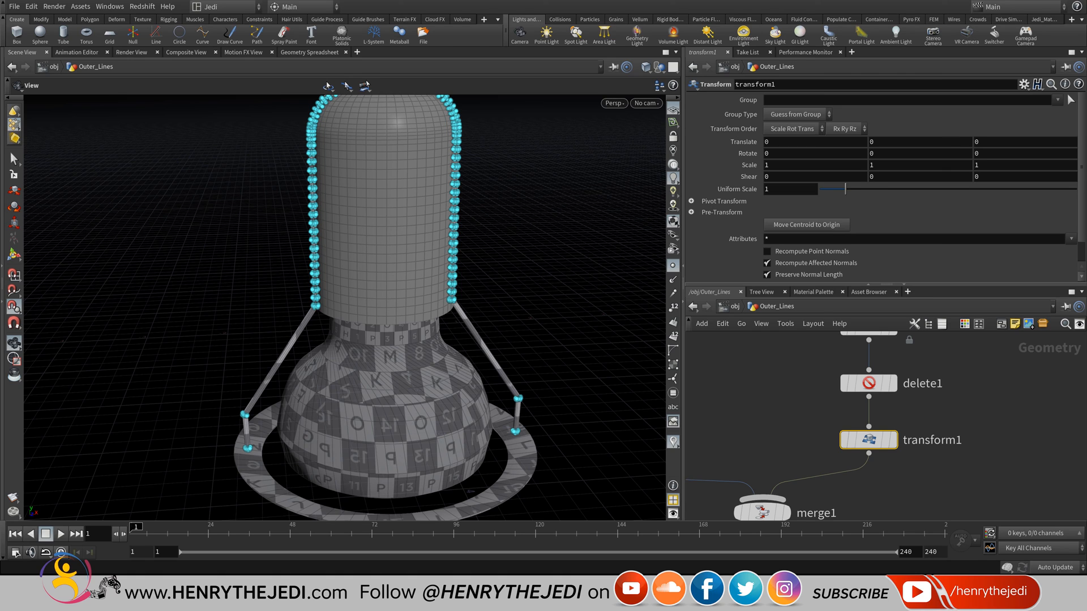
- Raise the lid curve by setting transform1's Y translation to 0.39
{"action": "middle_click_drag", "start_coordinate": [882, 164], "coordinate": [951, 181]}
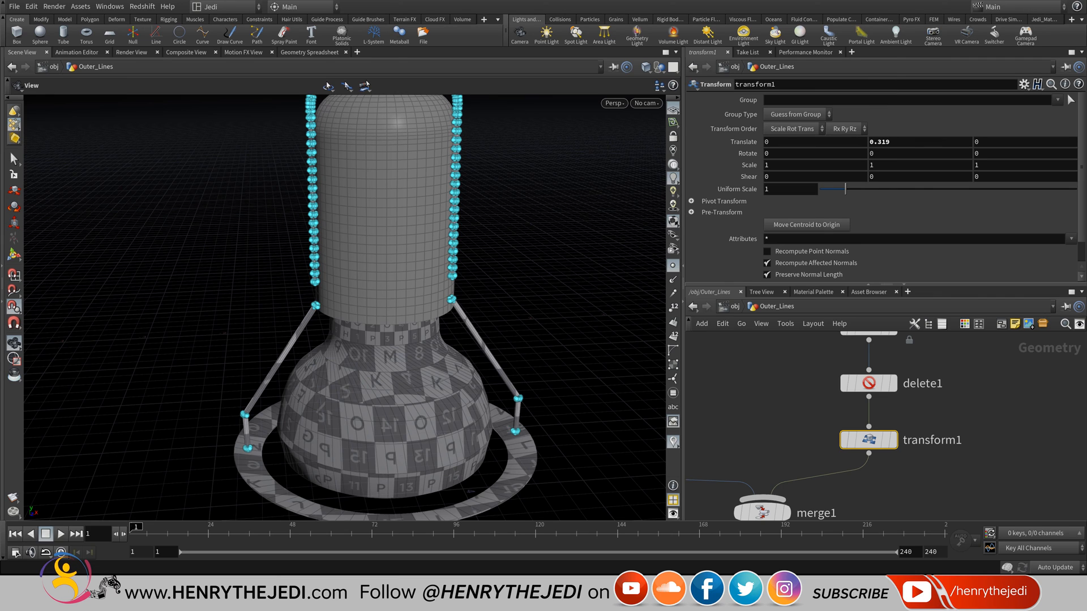
{"action": "key", "text": "ctrl+z"}
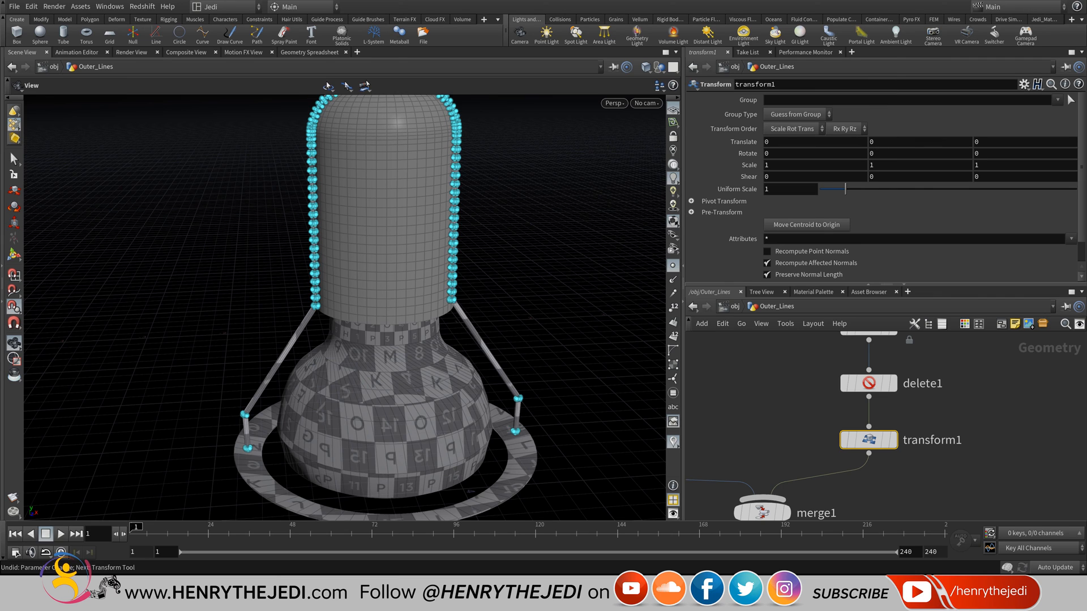
{"action": "middle_click_drag", "start_coordinate": [887, 141], "coordinate": [956, 157]}
{"action": "middle_click_drag", "start_coordinate": [397, 221], "coordinate": [395, 275]}
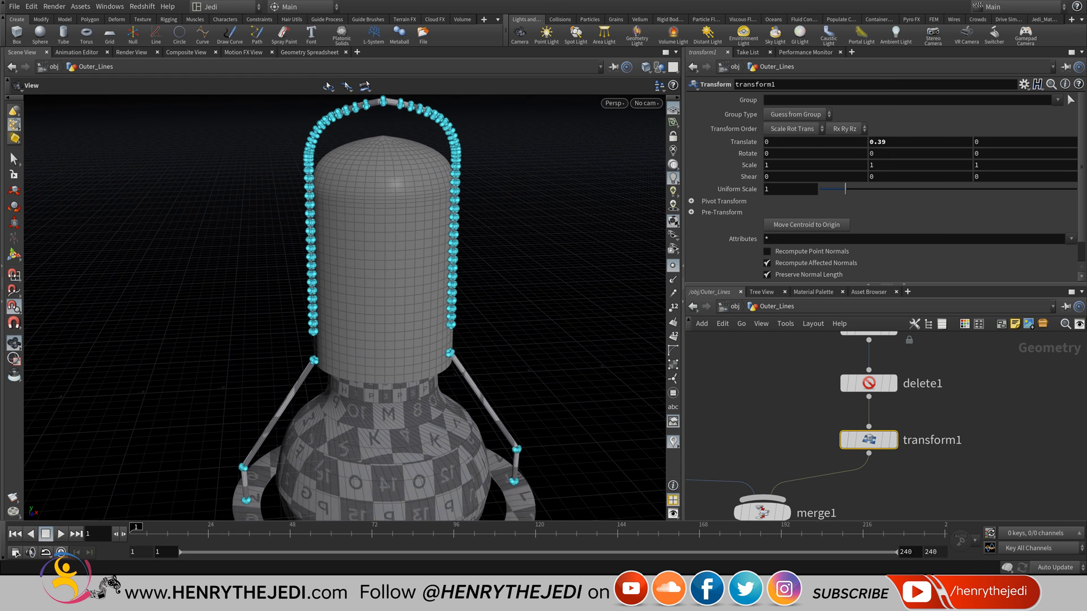
- Select and display edit1, and template transform1 so the raised lid curve shows as a reference
{"action": "middle_click_drag", "start_coordinate": [793, 416], "coordinate": [1062, 446]}
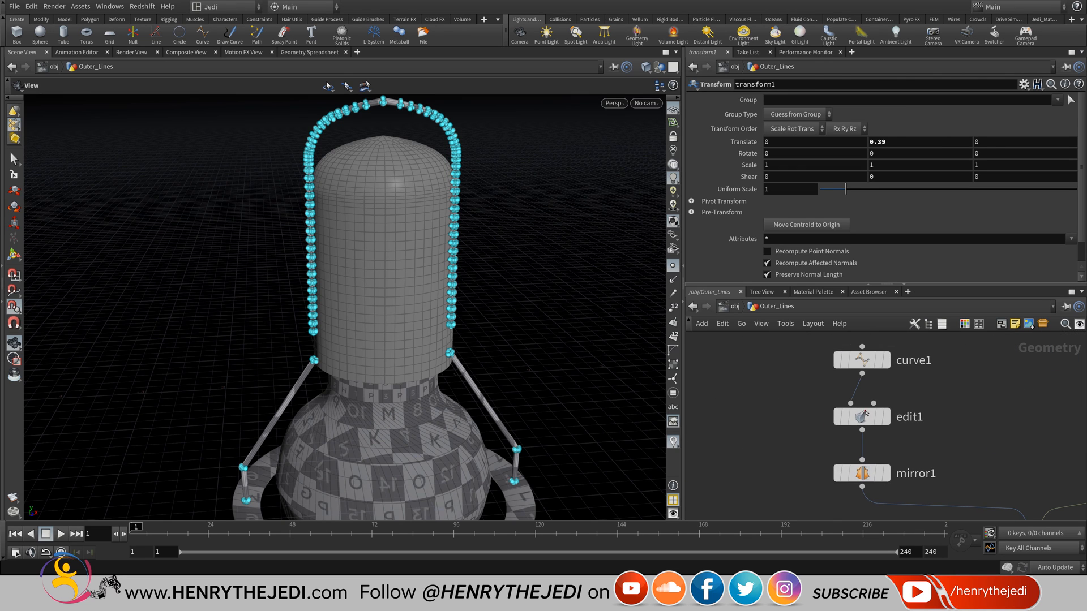
{"action": "left_click", "coordinate": [891, 387]}
{"action": "left_click", "coordinate": [862, 417]}
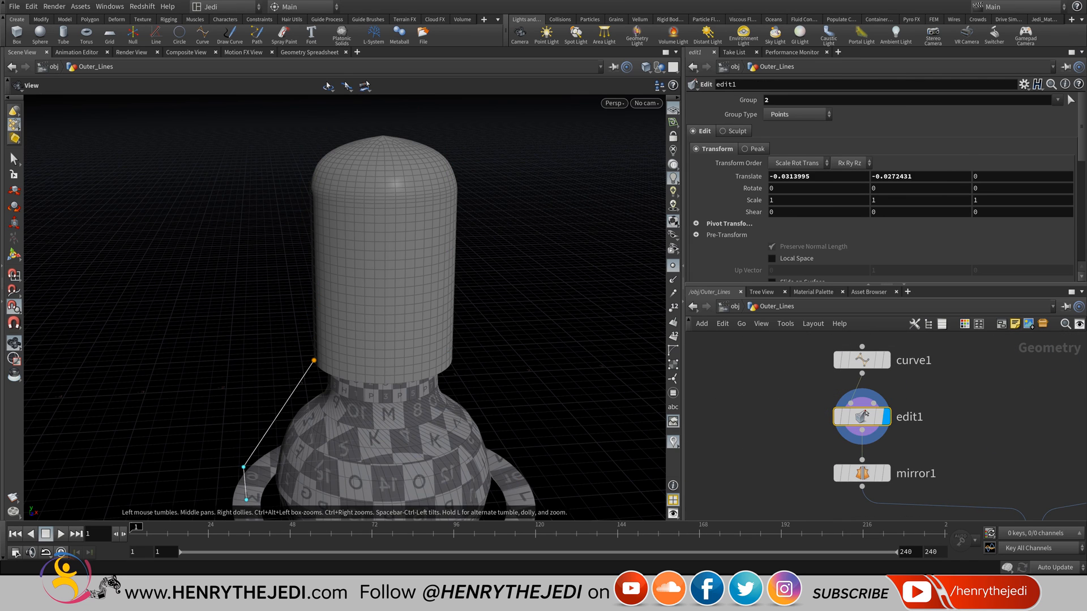
{"action": "middle_click_drag", "start_coordinate": [385, 317], "coordinate": [400, 292]}
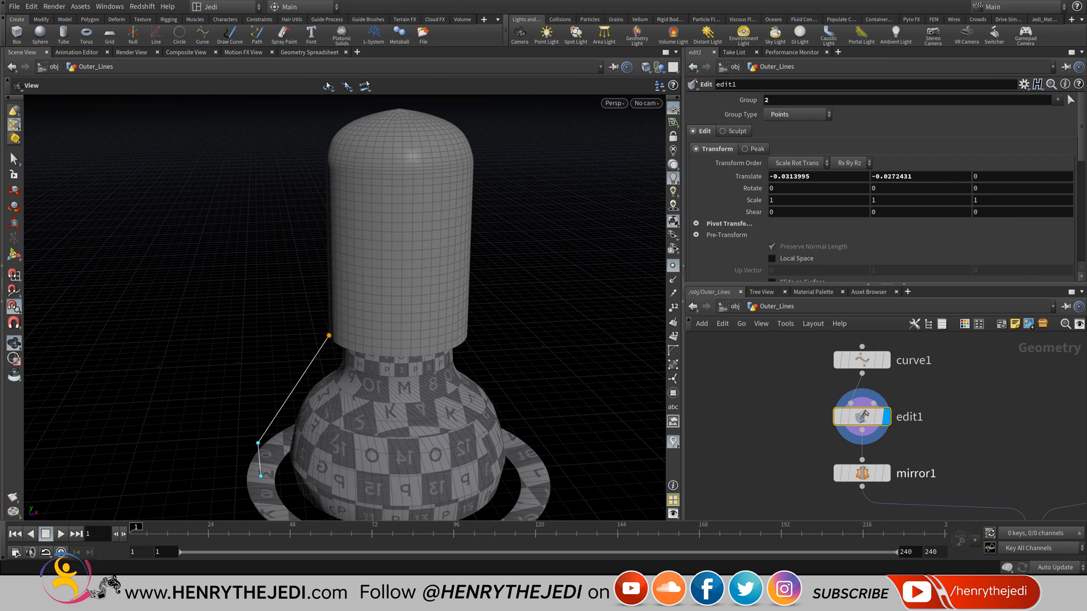
{"action": "middle_click_drag", "start_coordinate": [865, 415], "coordinate": [689, 399]}
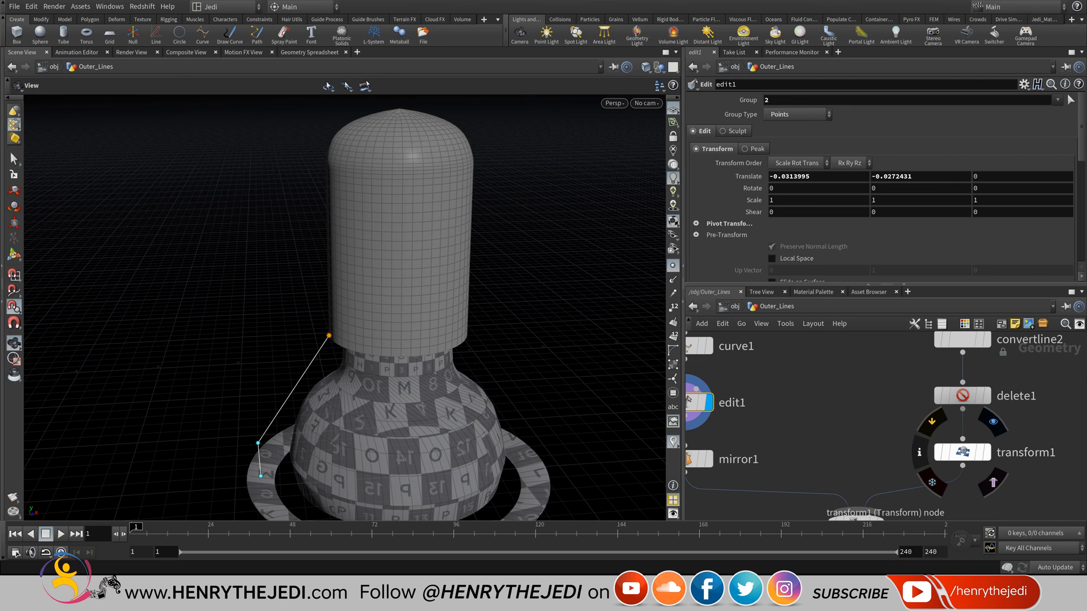
{"action": "left_click", "coordinate": [993, 482]}
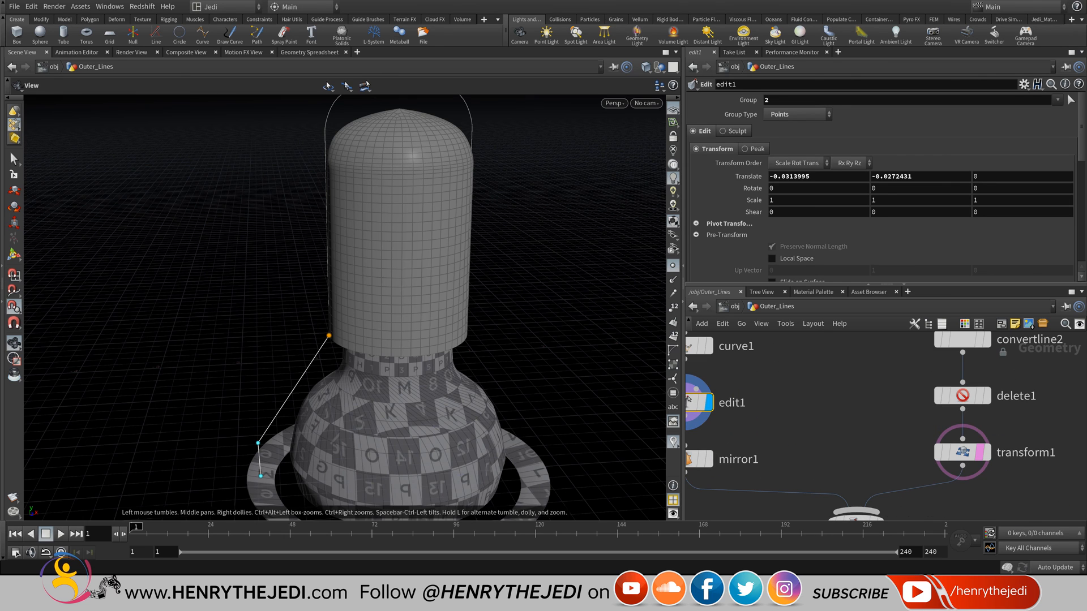
- Switch the viewport to the front view and hide all other objects around the corner point
{"action": "scroll", "coordinate": [329, 322], "scroll_direction": "up", "scroll_amount": 8}
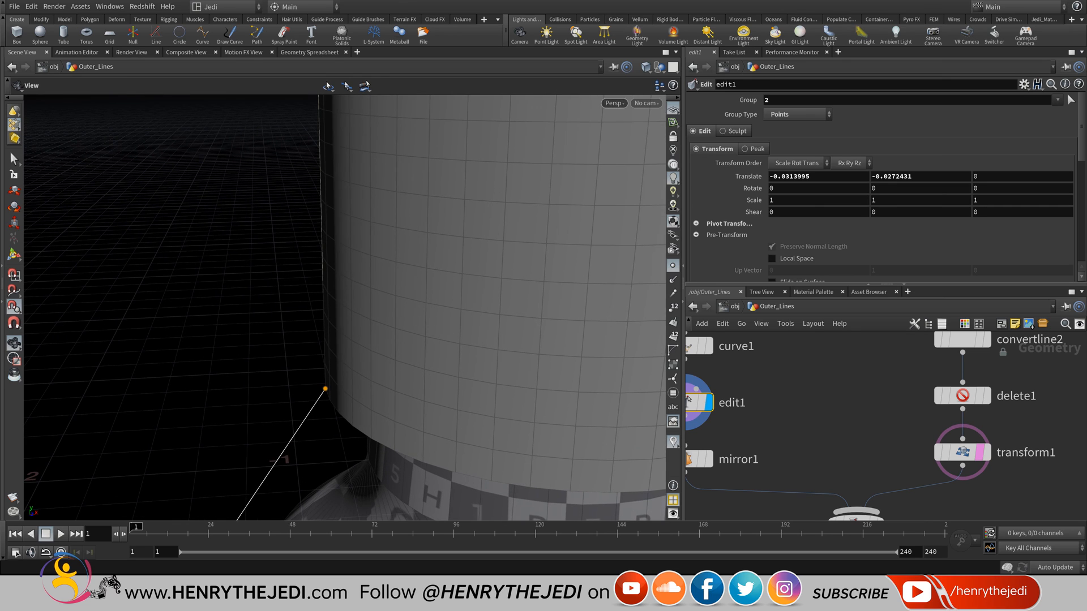
{"action": "left_click", "coordinate": [614, 104]}
{"action": "mouse_move", "coordinate": [629, 128]}
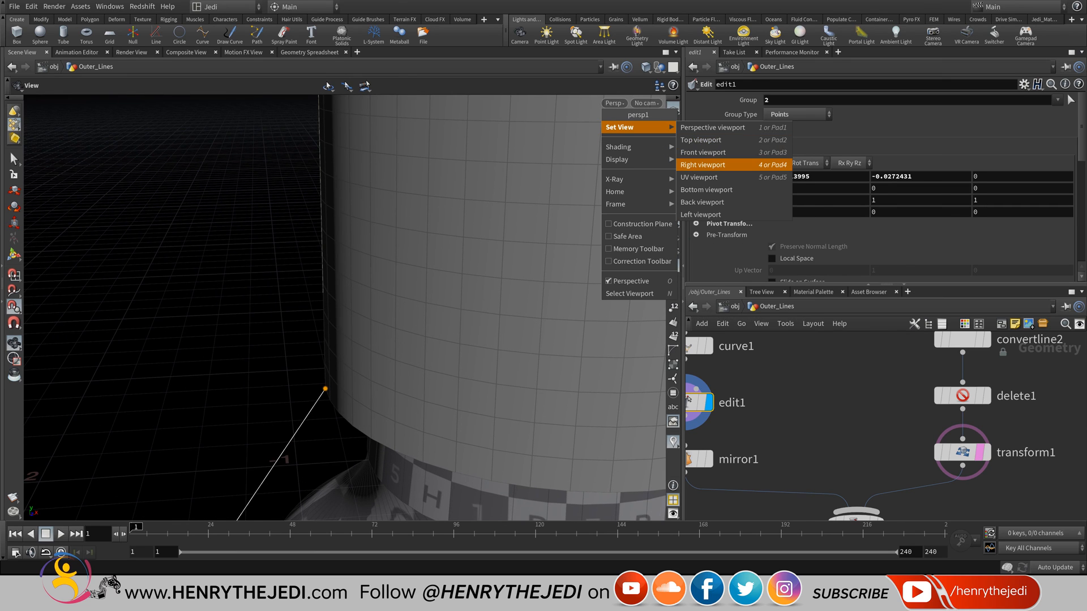
{"action": "left_click", "coordinate": [702, 152]}
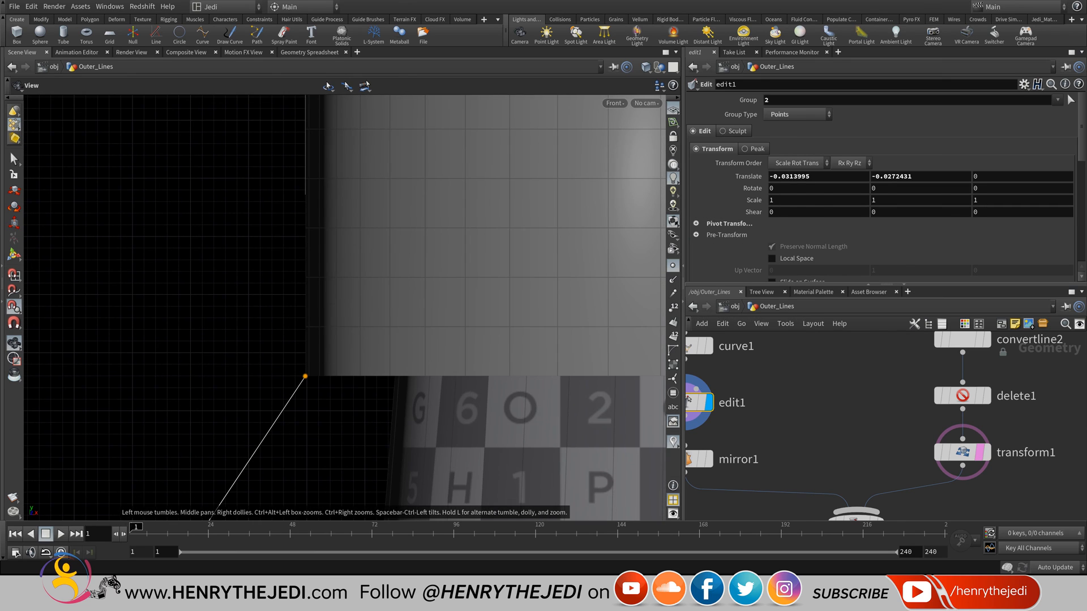
{"action": "left_click", "coordinate": [659, 67]}
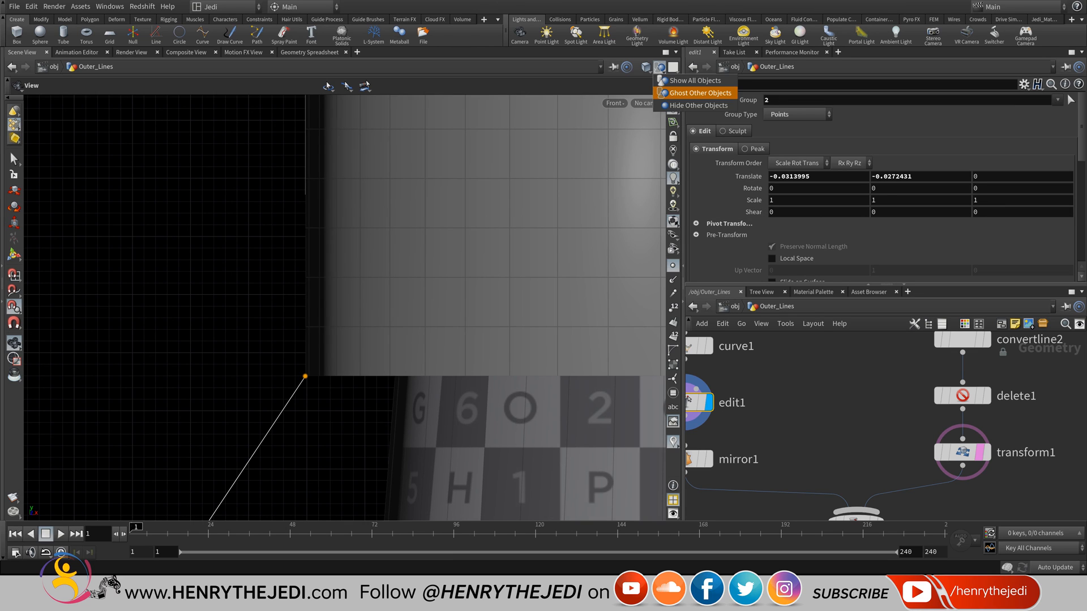
{"action": "left_click", "coordinate": [699, 93]}
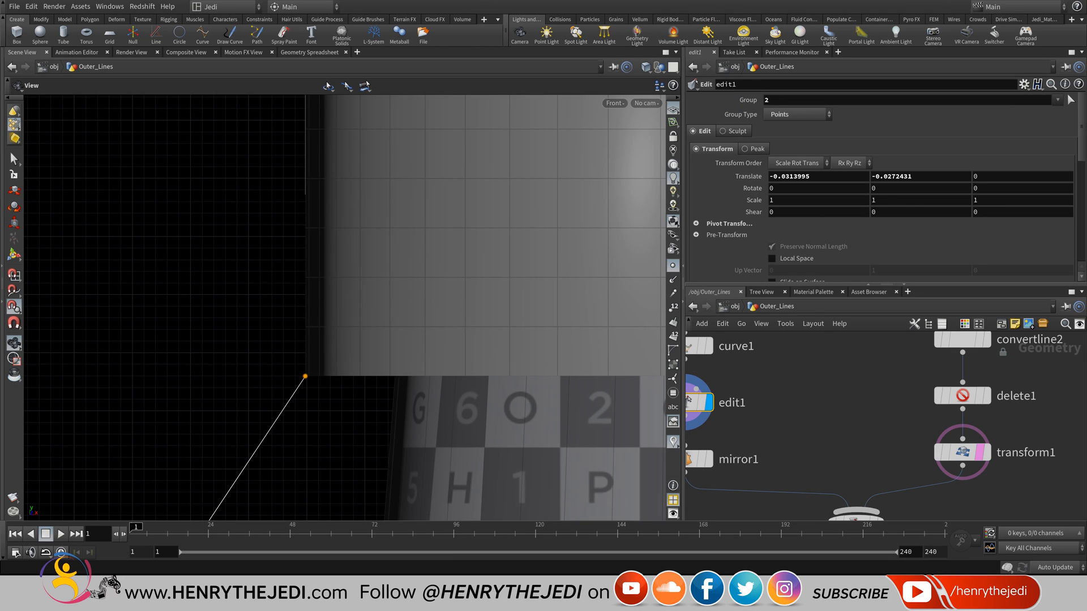
{"action": "left_click", "coordinate": [659, 67]}
{"action": "left_click", "coordinate": [699, 105]}
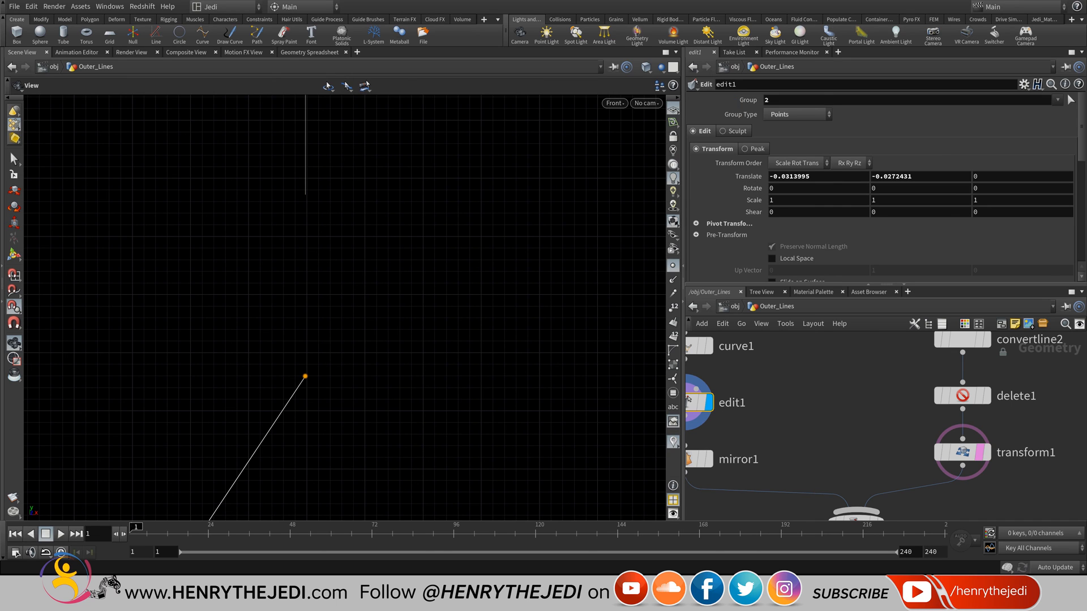
- Move edit1's point 2 up onto the lower end of the lid curve, to a translation of about -0.032, 0.37
{"action": "middle_click_drag", "start_coordinate": [688, 399], "coordinate": [820, 406]}
{"action": "left_click", "coordinate": [819, 406]}
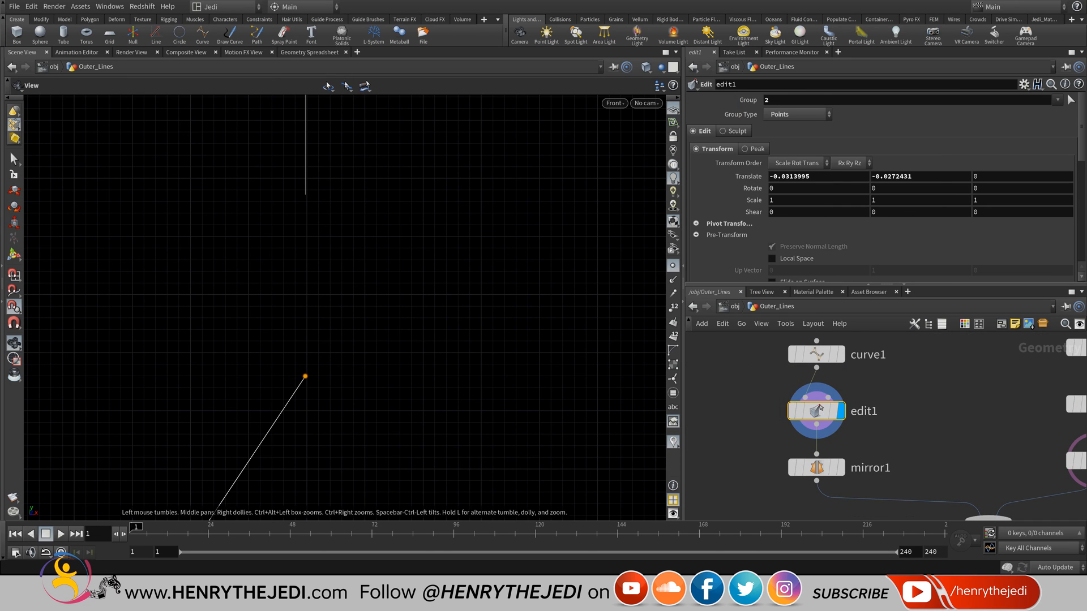
{"action": "key", "text": "Return"}
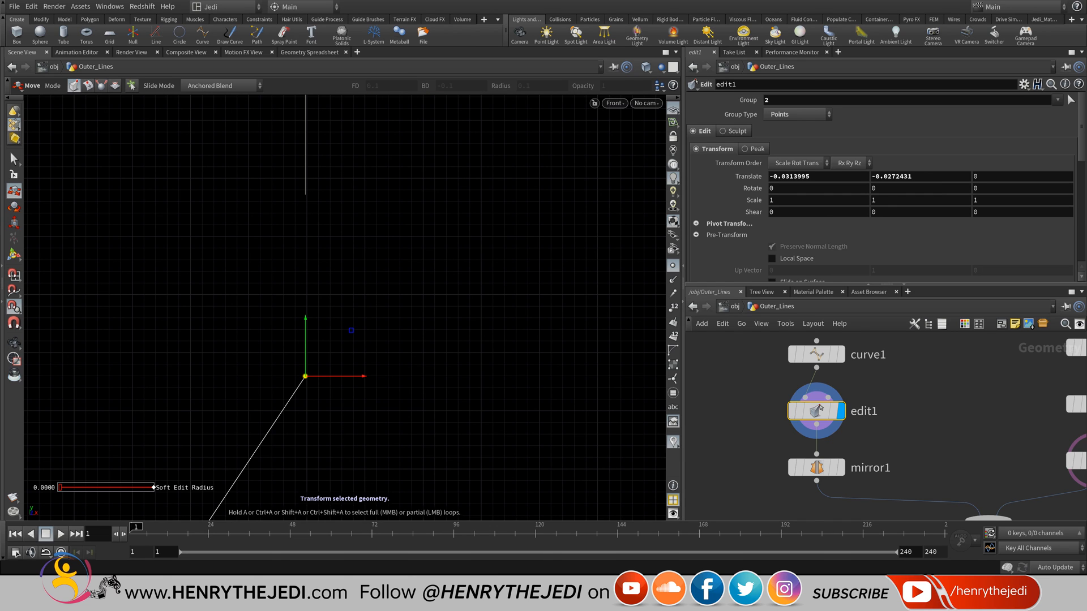
{"action": "left_click_drag", "start_coordinate": [305, 376], "coordinate": [305, 192]}
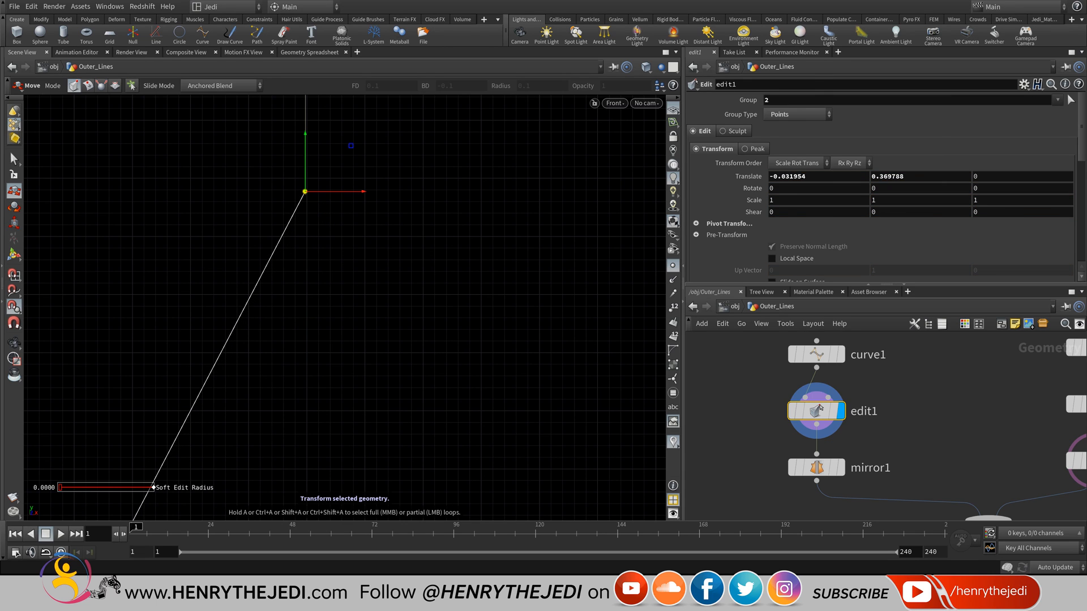
{"action": "key", "text": "Escape"}
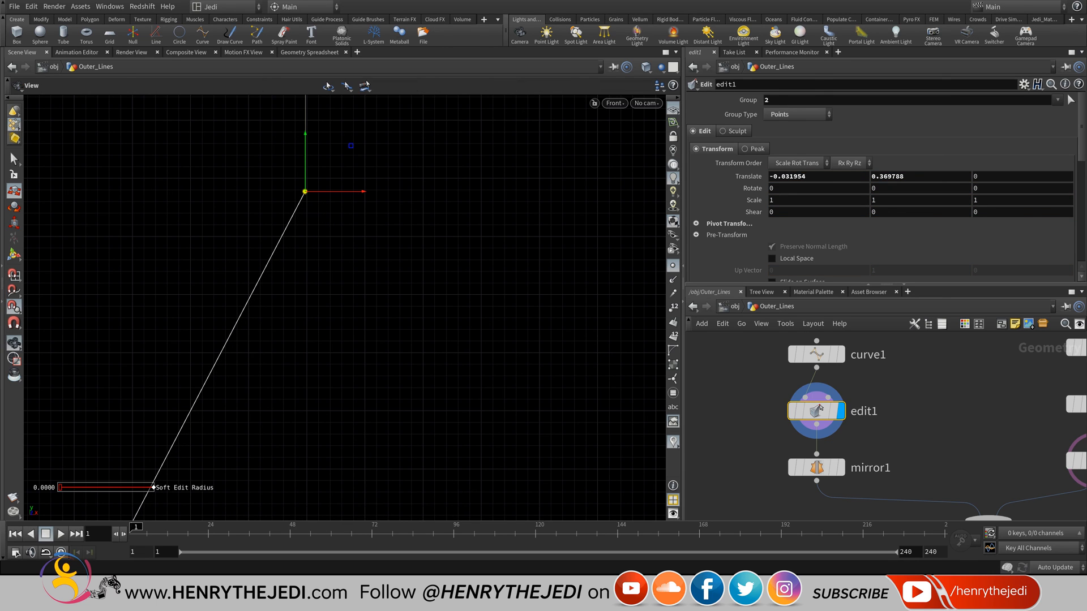
- Display the OUT_Lines null to show the full wire at the moved corner
{"action": "scroll", "coordinate": [321, 344], "scroll_direction": "down", "scroll_amount": 3}
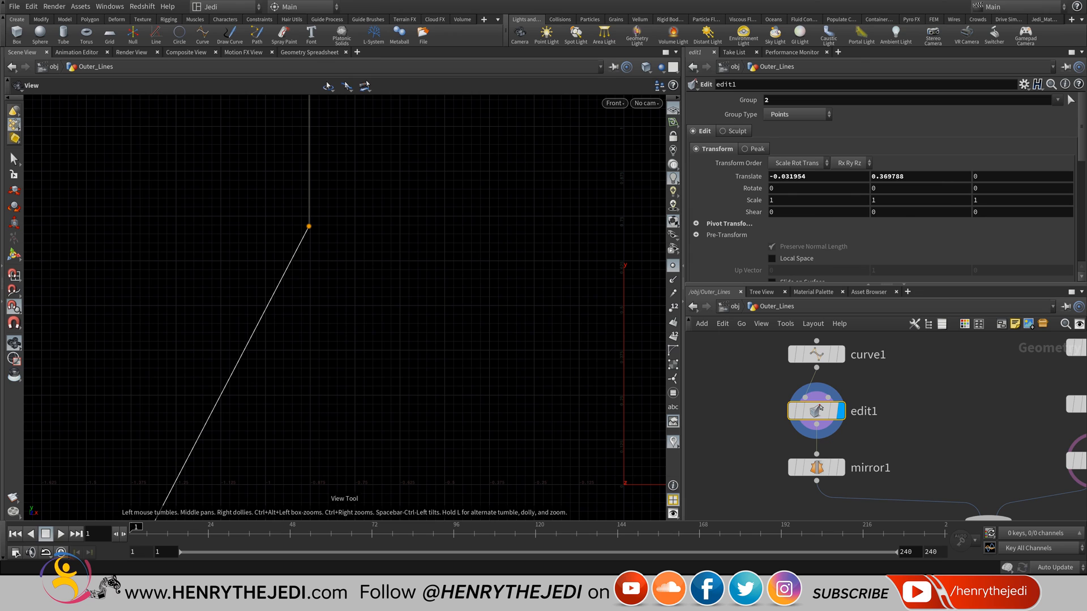
{"action": "middle_click_drag", "start_coordinate": [957, 504], "coordinate": [864, 391]}
{"action": "scroll", "coordinate": [870, 425], "scroll_direction": "down", "scroll_amount": 6}
{"action": "middle_click_drag", "start_coordinate": [882, 486], "coordinate": [881, 379]}
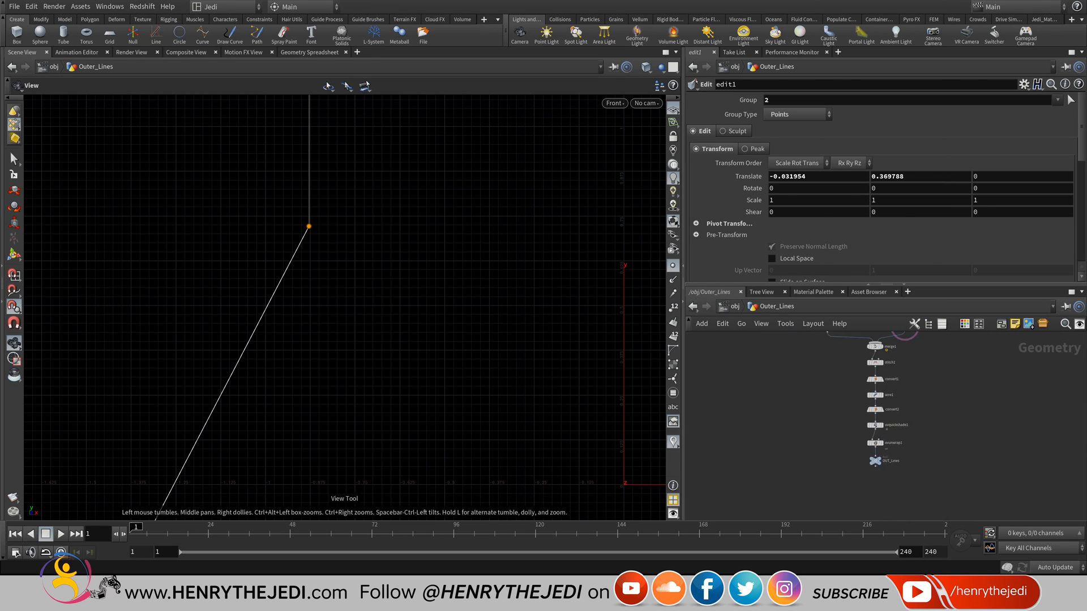
{"action": "scroll", "coordinate": [882, 473], "scroll_direction": "up", "scroll_amount": 5}
{"action": "left_click", "coordinate": [872, 431]}
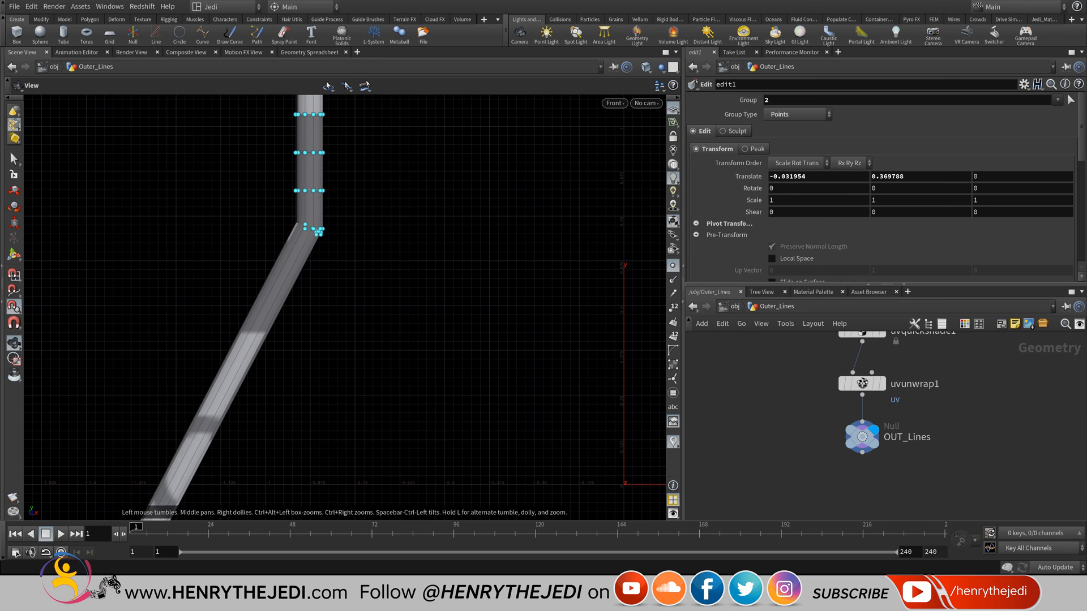
- Return the viewport to the perspective view and show all objects again
{"action": "middle_click_drag", "start_coordinate": [888, 363], "coordinate": [869, 406]}
{"action": "scroll", "coordinate": [869, 417], "scroll_direction": "down", "scroll_amount": 5}
{"action": "scroll", "coordinate": [866, 460], "scroll_direction": "up", "scroll_amount": 4}
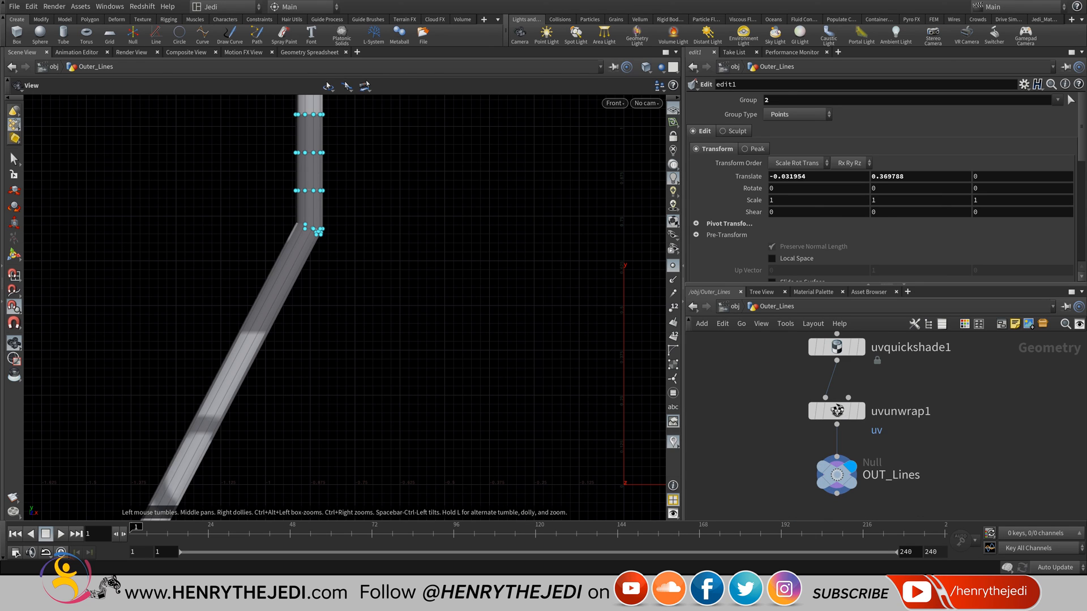
{"action": "mouse_move", "coordinate": [836, 411]}
{"action": "left_click", "coordinate": [614, 103]}
{"action": "mouse_move", "coordinate": [620, 128]}
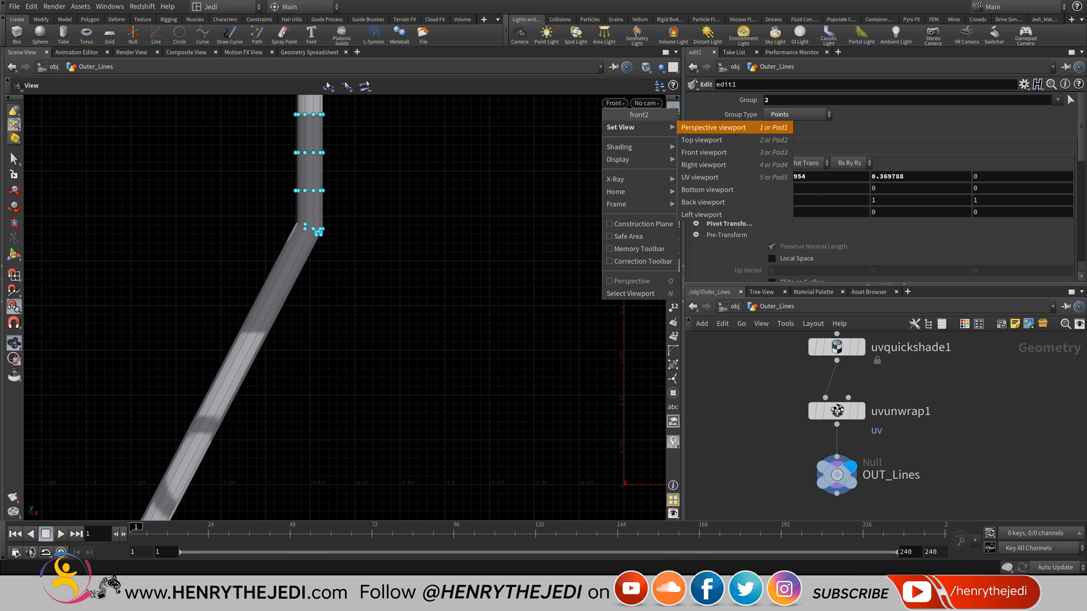
{"action": "left_click", "coordinate": [713, 127]}
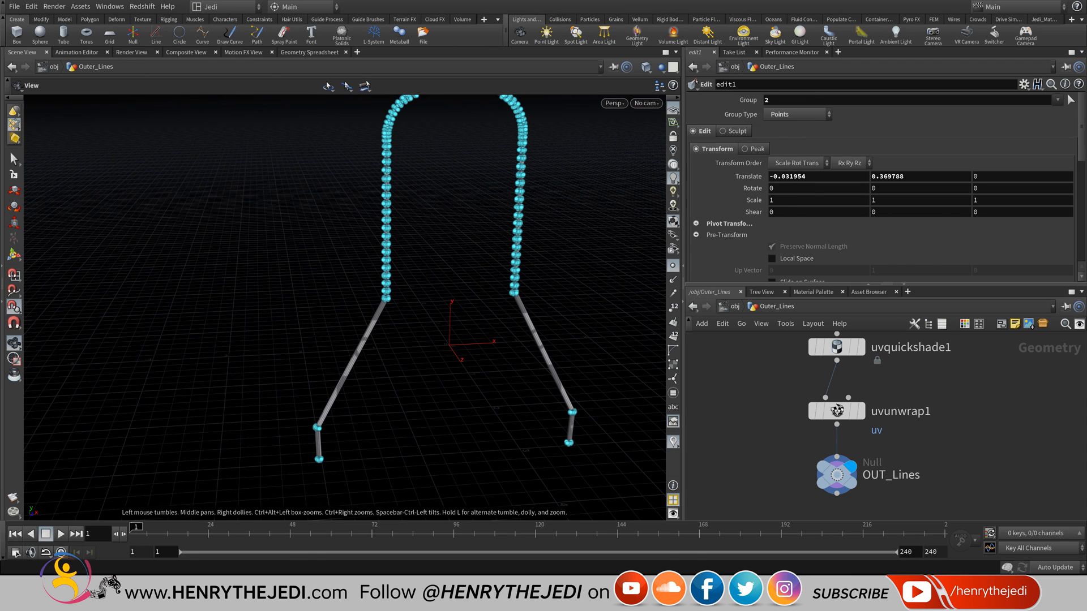
{"action": "left_click", "coordinate": [660, 68]}
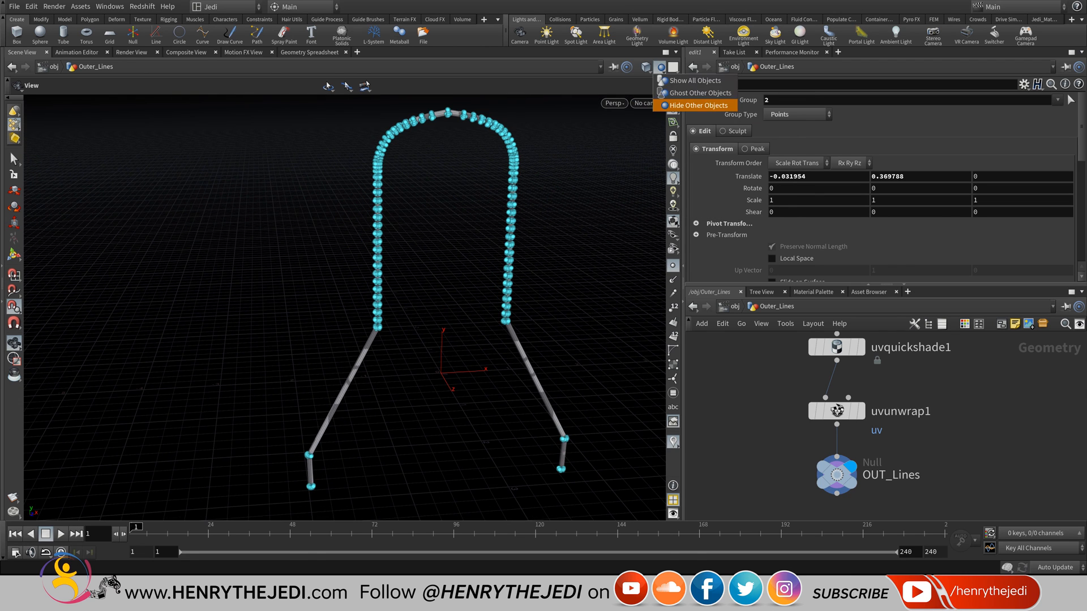
{"action": "left_click", "coordinate": [695, 80]}
- Save the file and examine the raised outer wires around the lid, bulb and ring
{"action": "scroll", "coordinate": [442, 305], "scroll_direction": "up", "scroll_amount": 3}
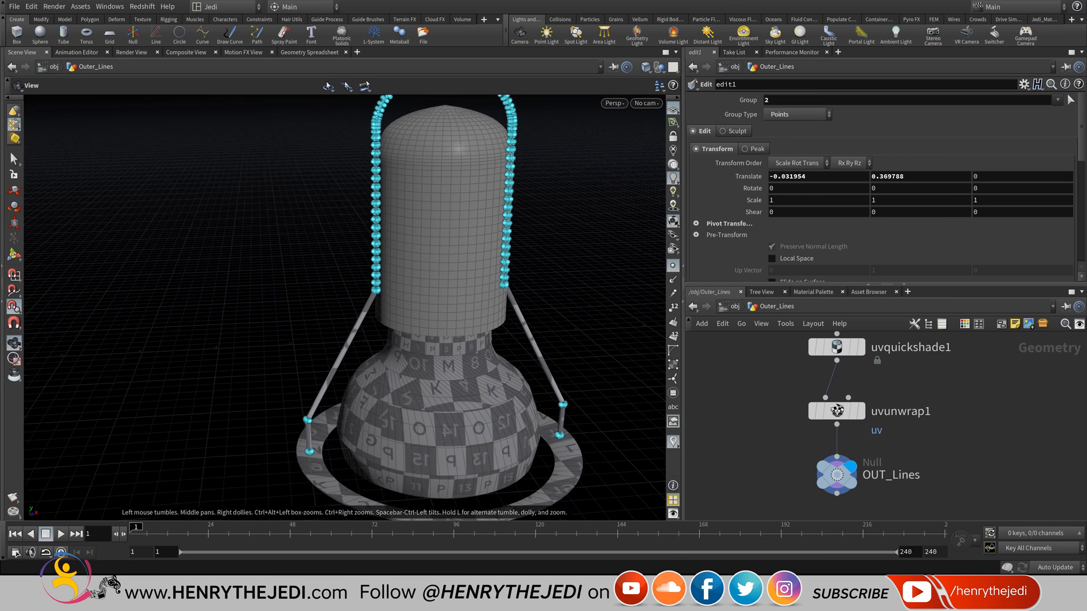
{"action": "middle_click_drag", "start_coordinate": [442, 317], "coordinate": [442, 301]}
{"action": "scroll", "coordinate": [441, 306], "scroll_direction": "up", "scroll_amount": 2}
{"action": "left_click_drag", "start_coordinate": [441, 305], "coordinate": [477, 309]}
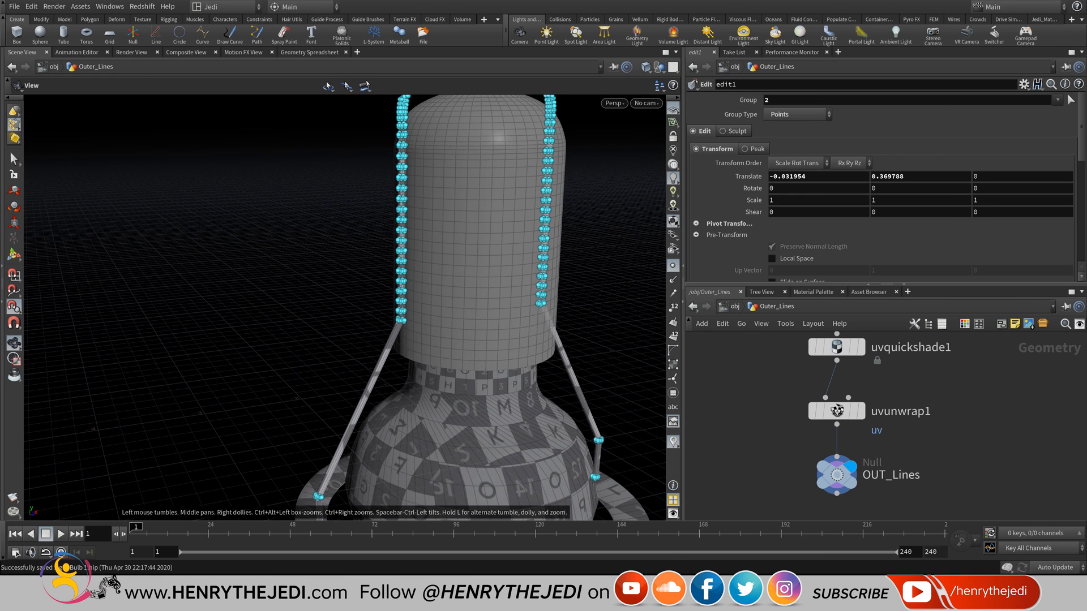
{"action": "left_click_drag", "start_coordinate": [477, 308], "coordinate": [477, 348]}
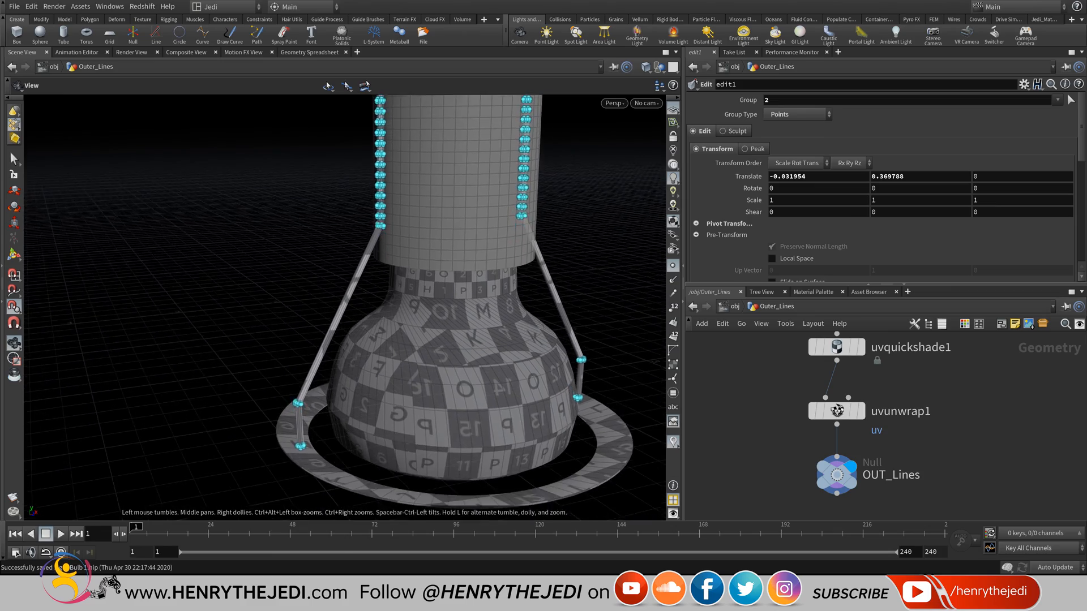